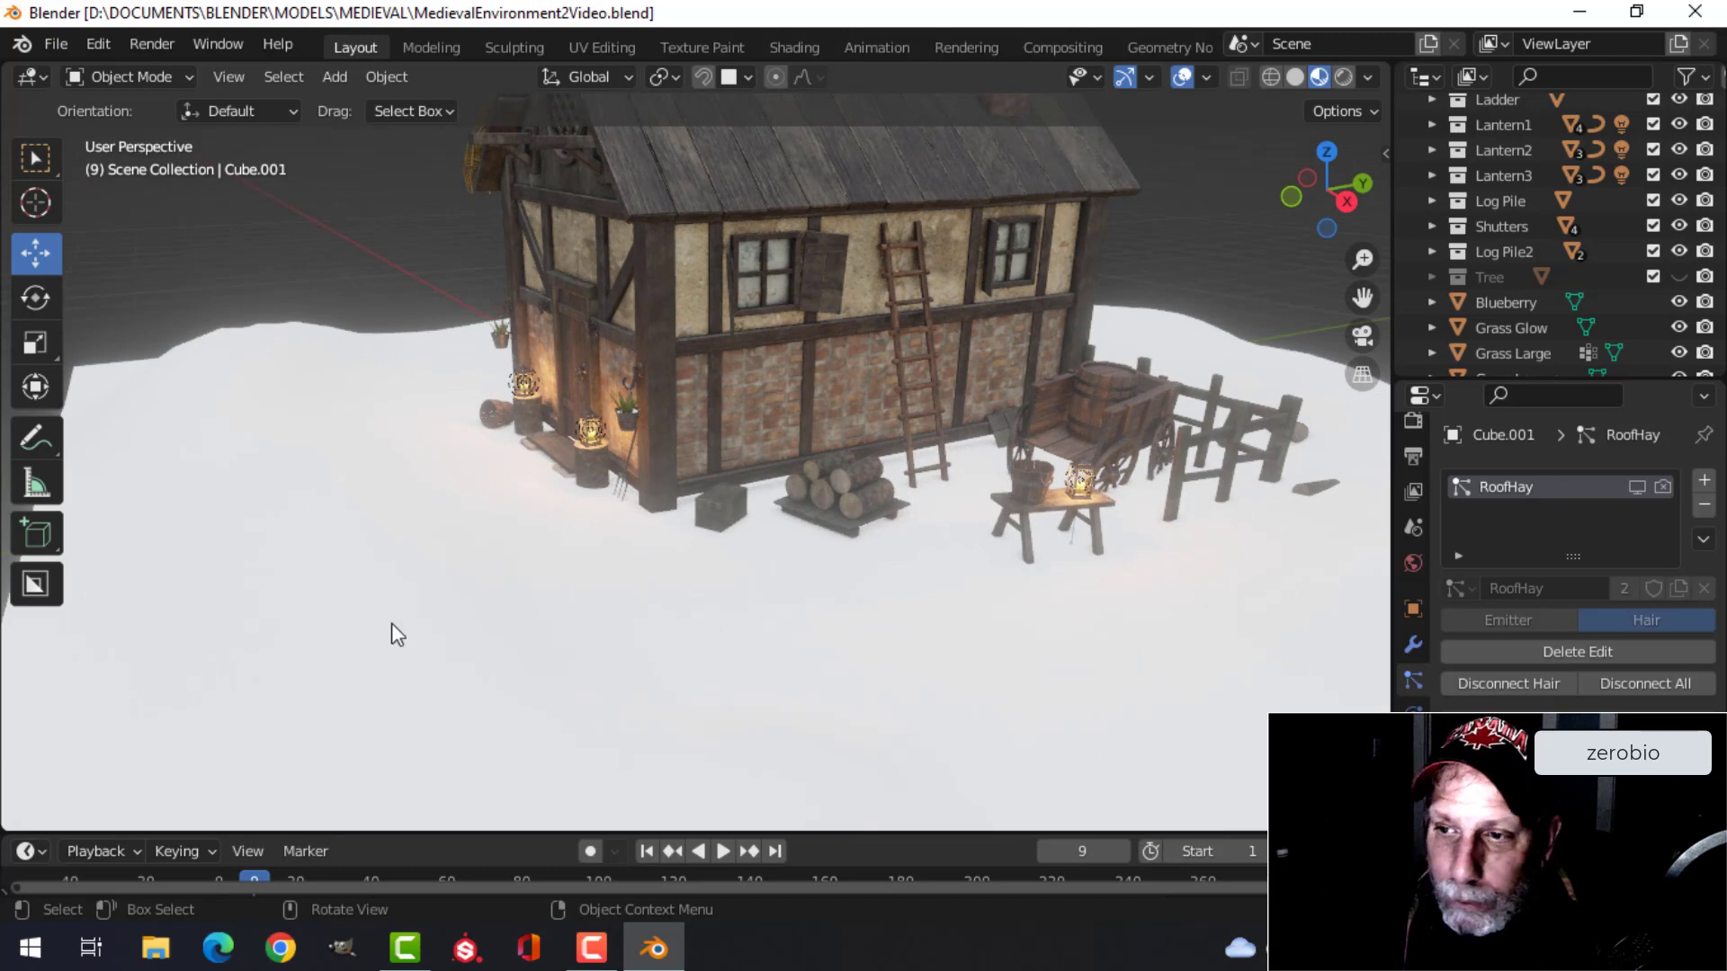
Step: Examine the snowy medieval house scene from several angles, including the log pile, cart, fence, lantern table and bare ground
middle_drag(703, 625, 916, 554)
scroll(955, 390, up, 4)
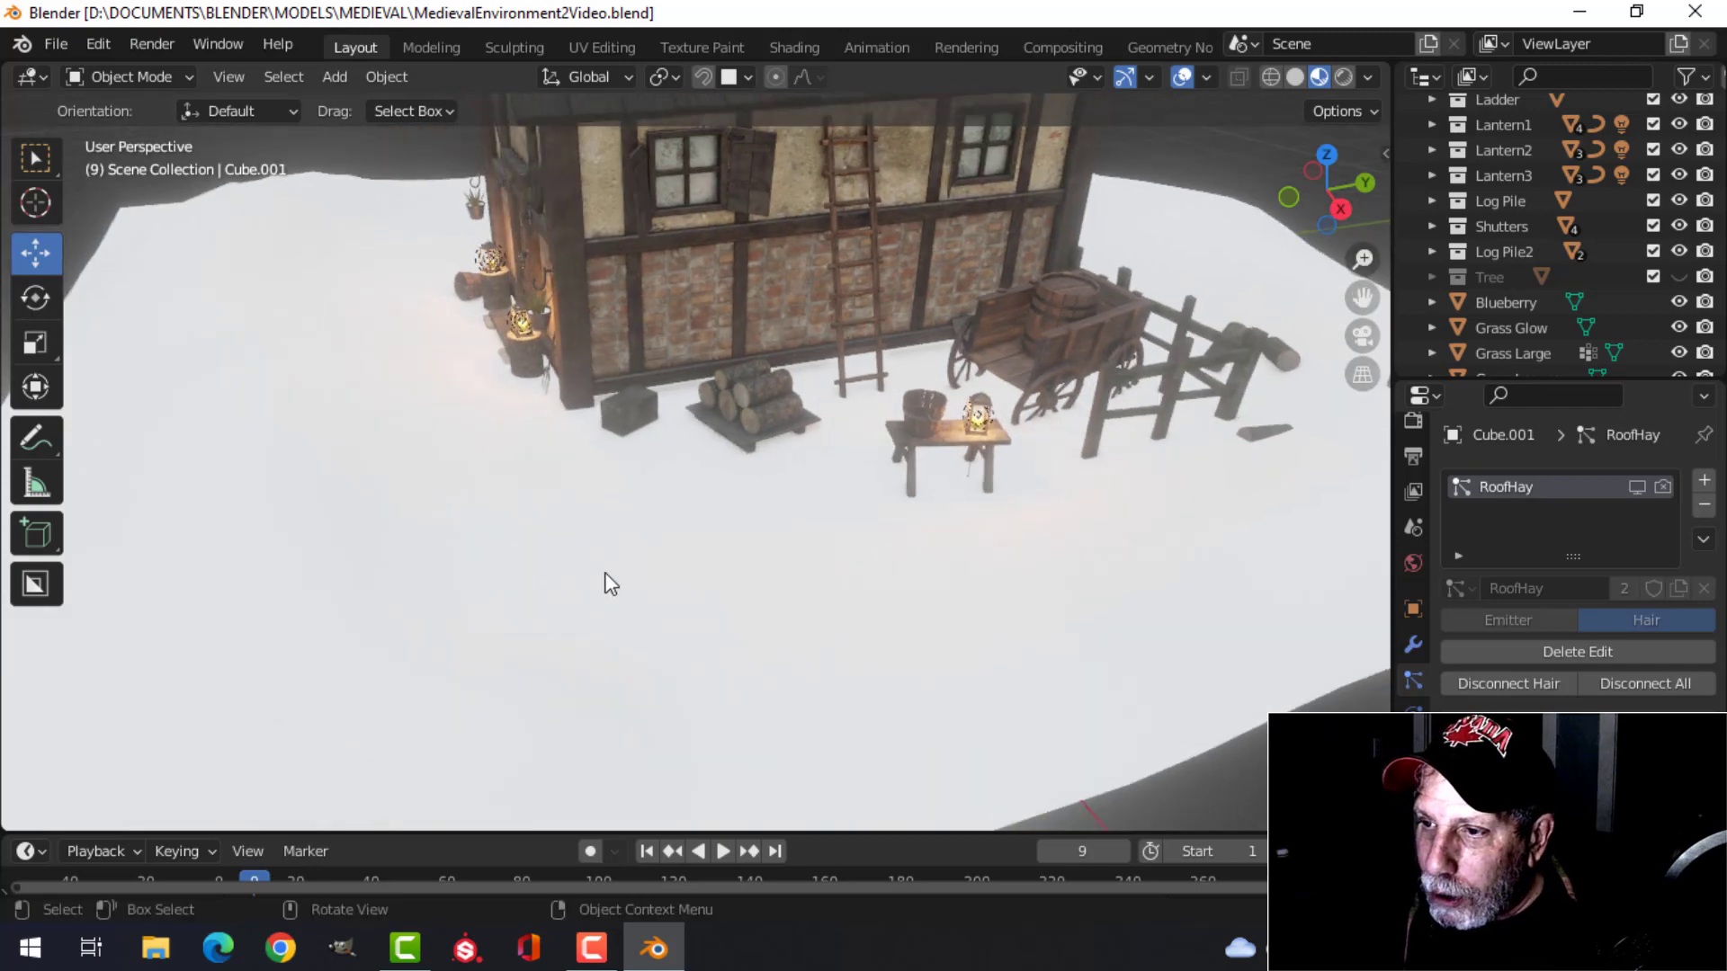
middle_drag(1088, 561, 1141, 575)
scroll(1051, 558, up, 3)
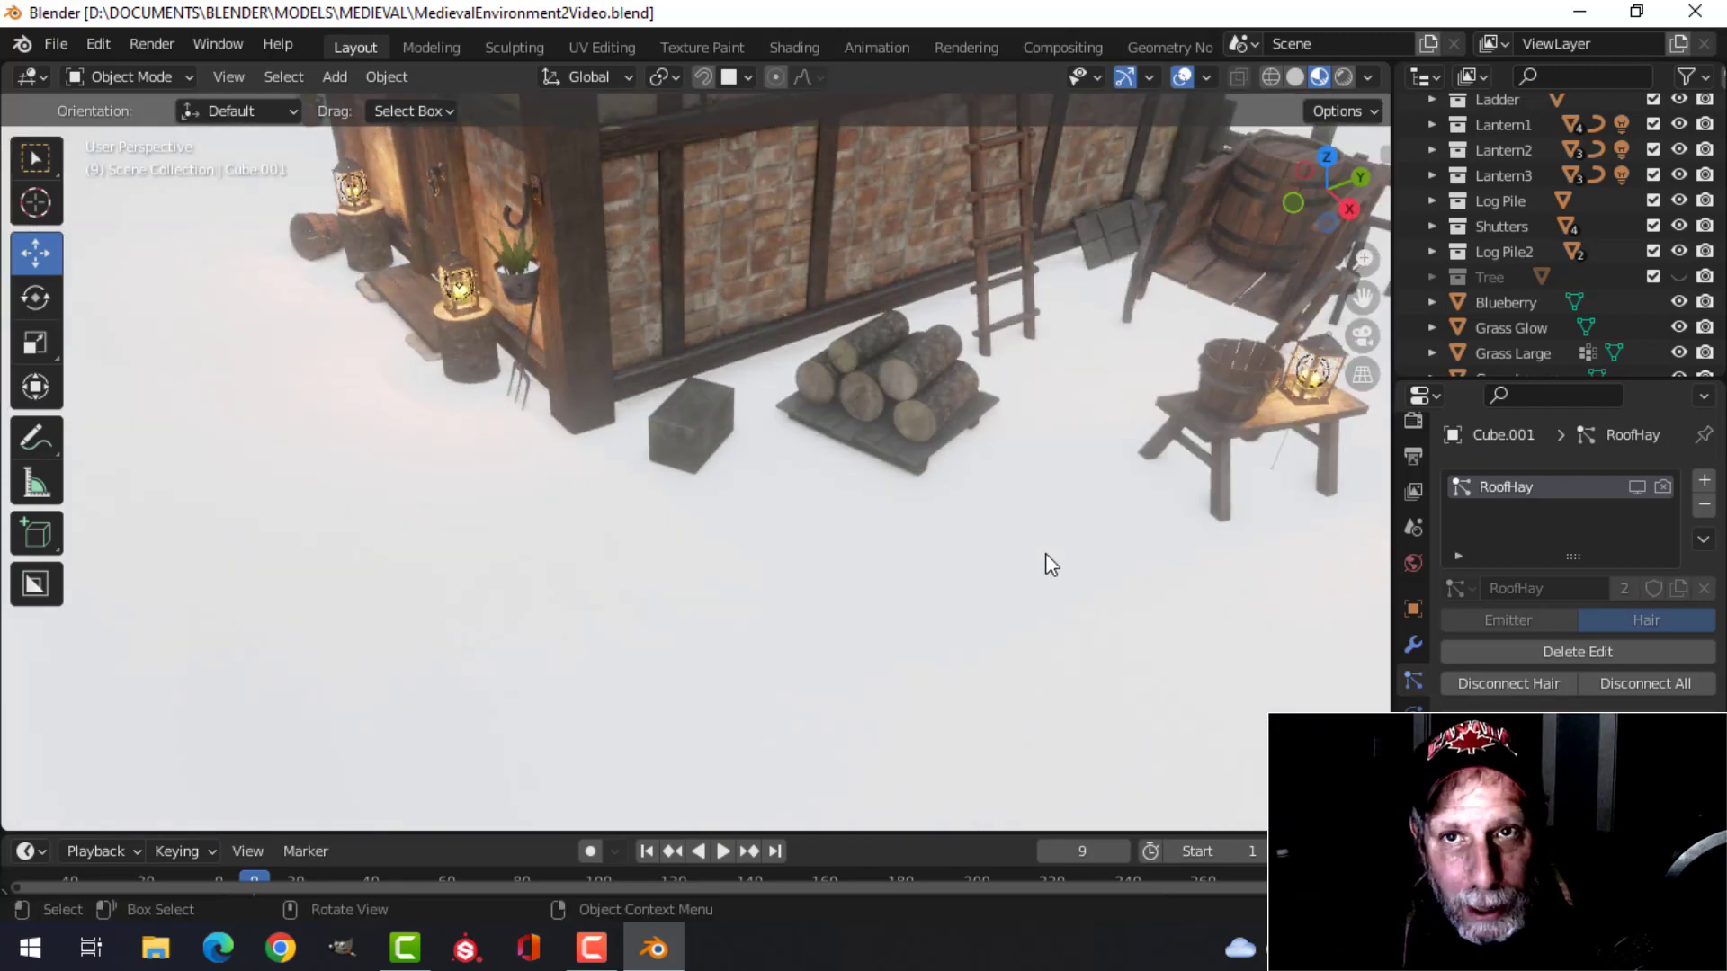
scroll(1026, 571, down, 2)
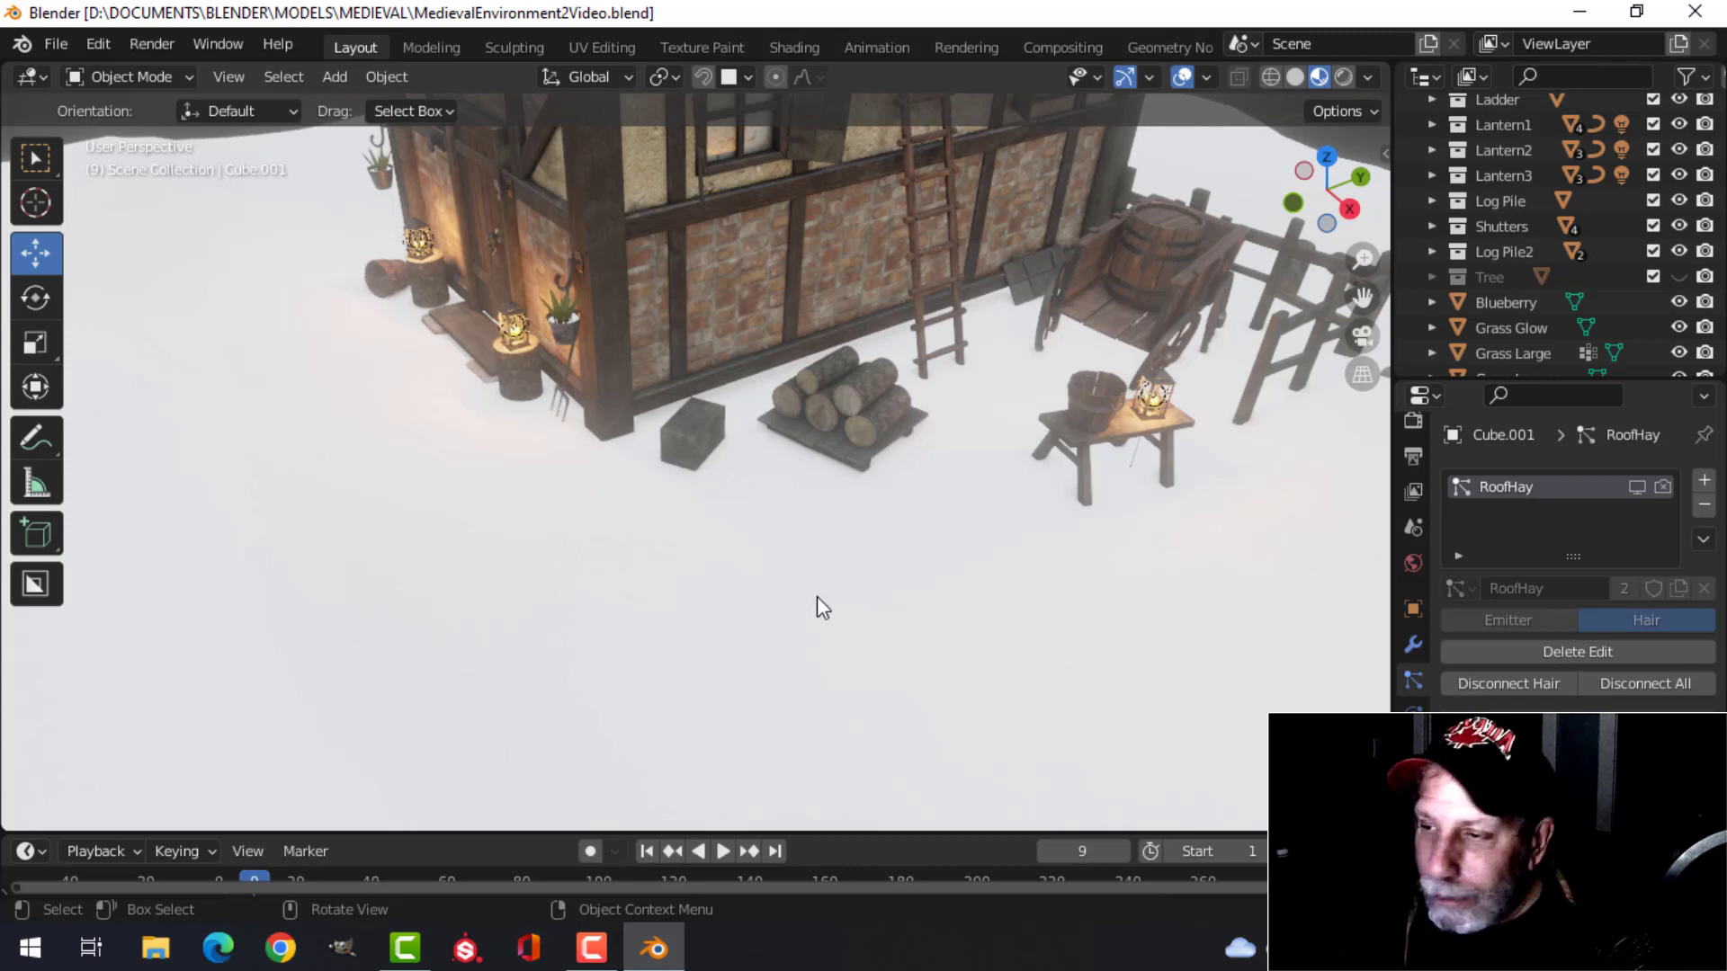
middle_drag(813, 605, 732, 464)
mouse_move(847, 509)
middle_down()
mouse_move(802, 531)
mouse_move(829, 470)
mouse_move(838, 520)
middle_up()
middle_drag(1026, 585, 984, 566)
scroll(984, 566, up, 4)
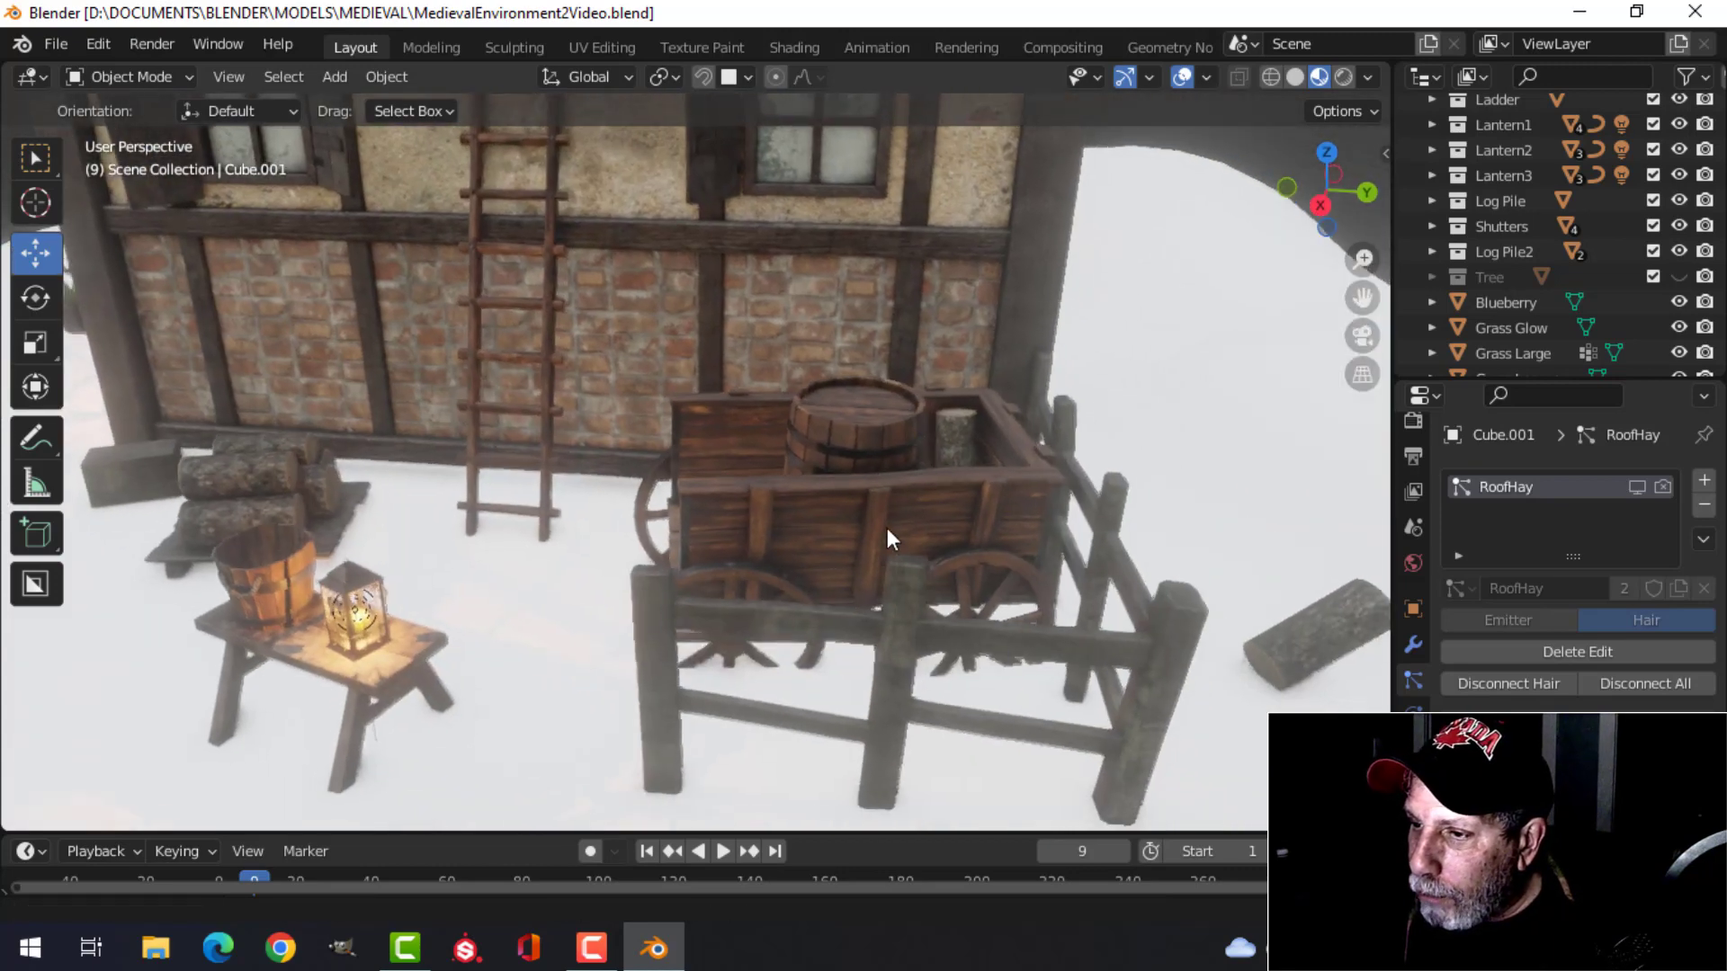
scroll(854, 443, down, 2)
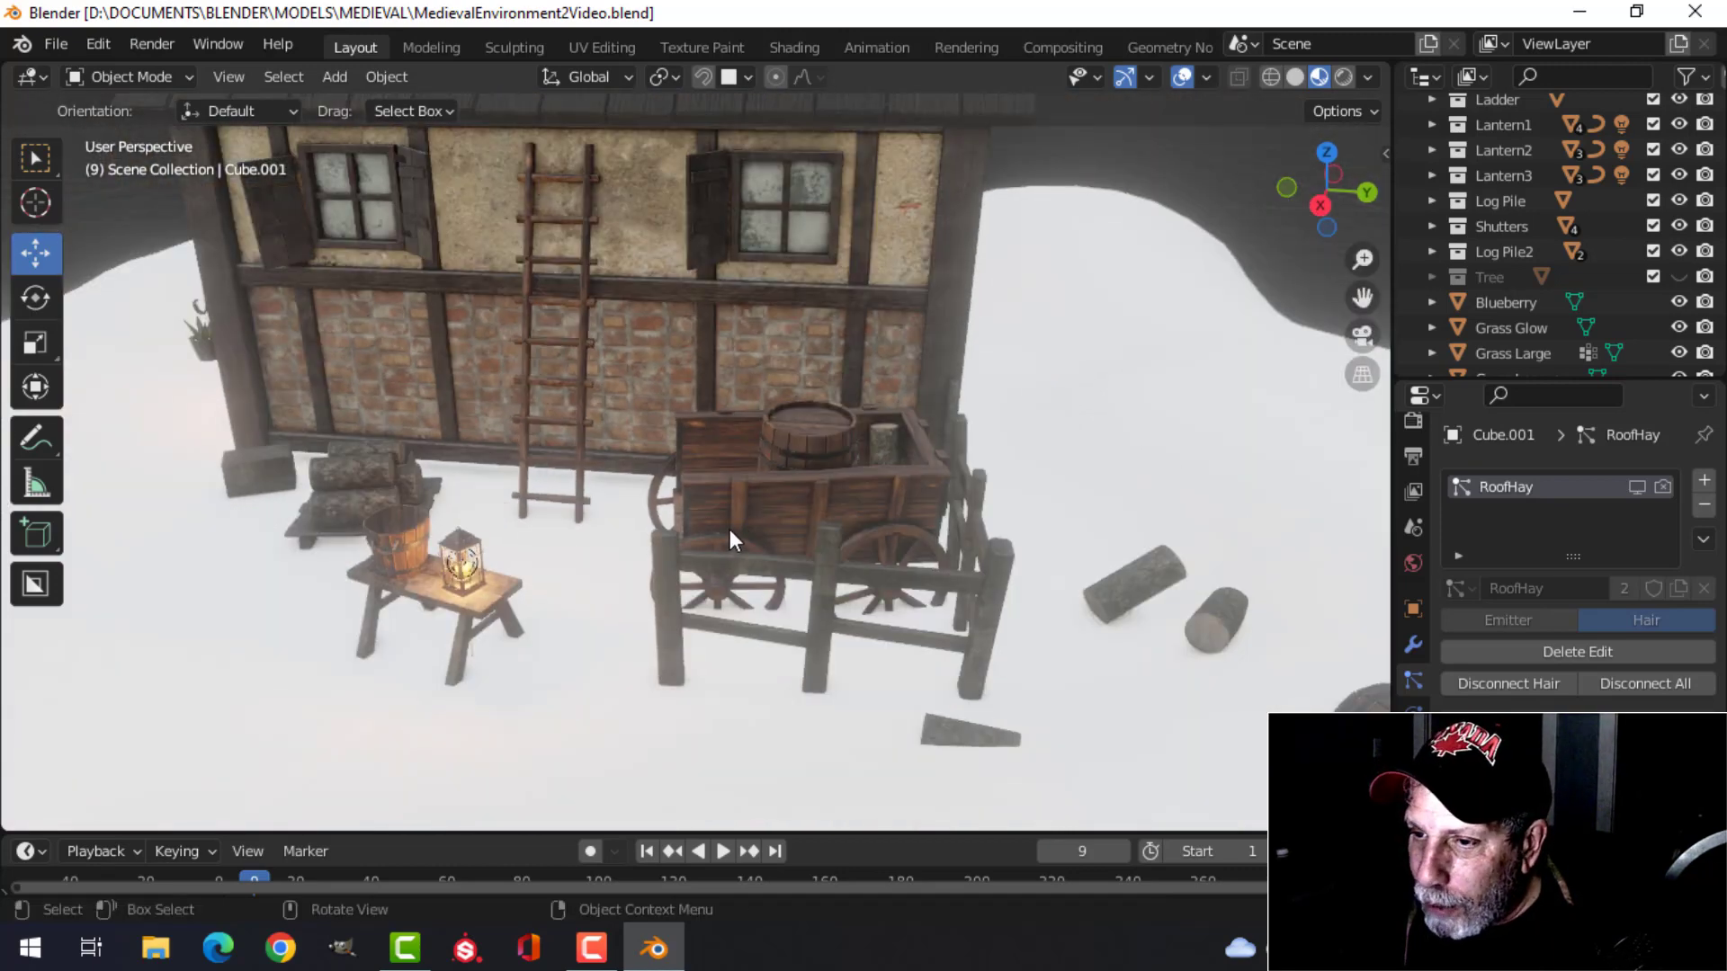
middle_drag(1006, 556, 1070, 434)
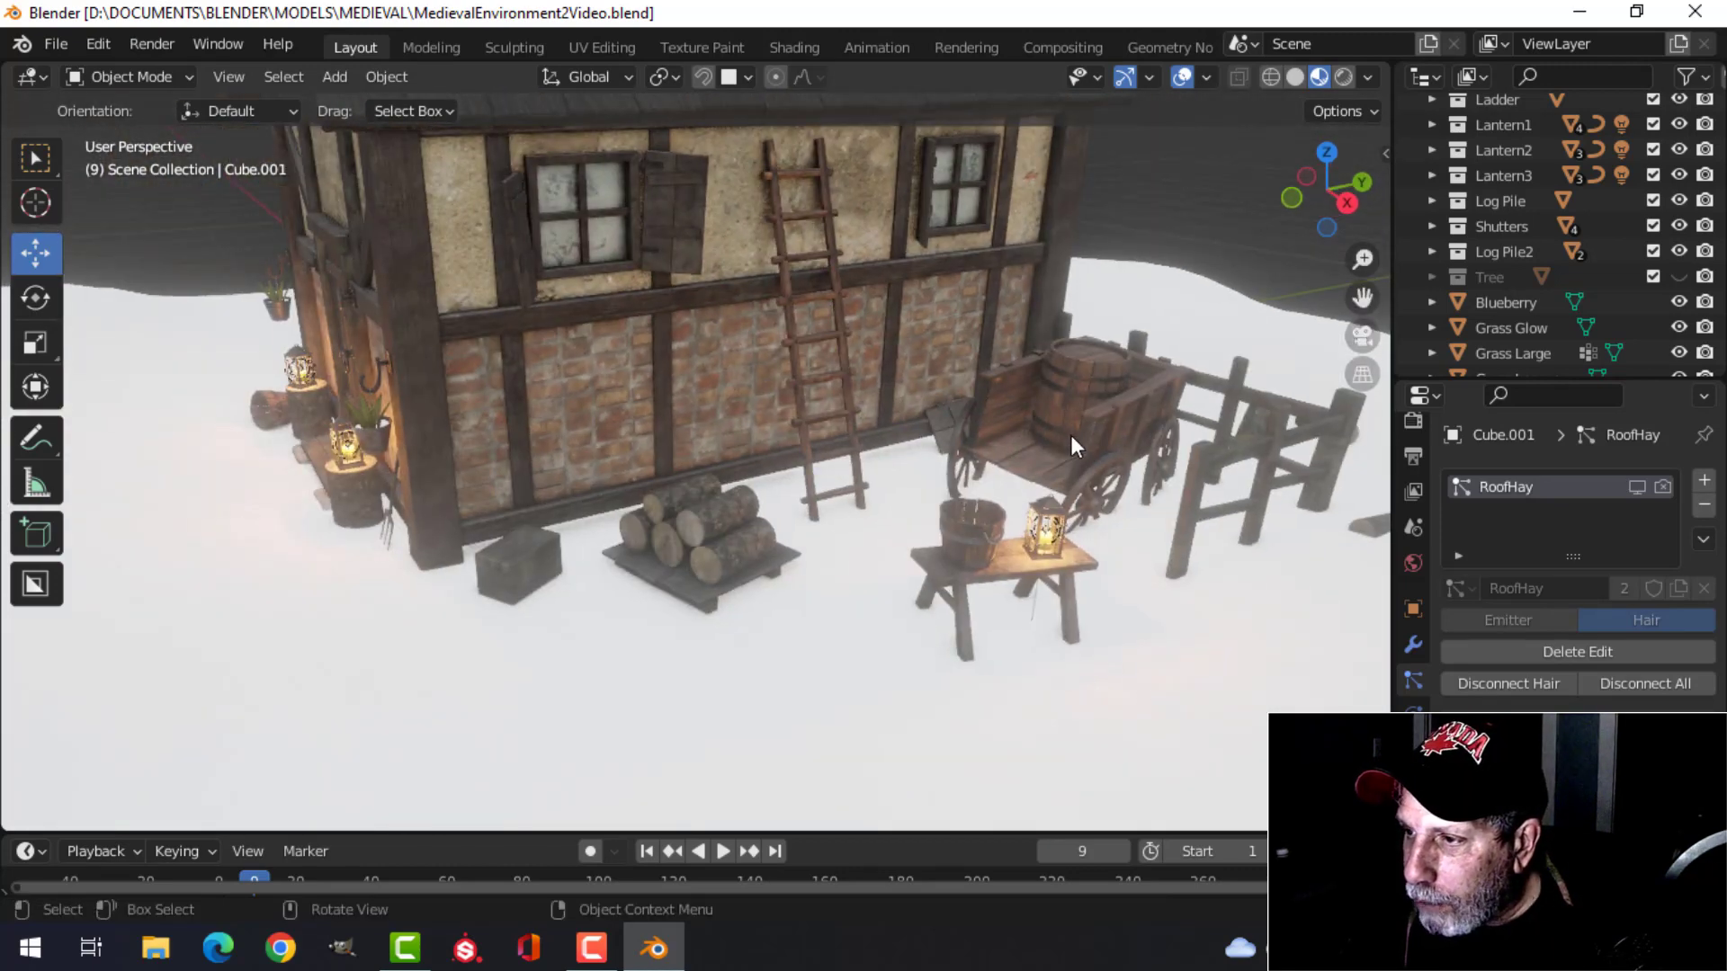
scroll(1094, 515, down, 2)
shift+middle_drag(1094, 515, 1007, 509)
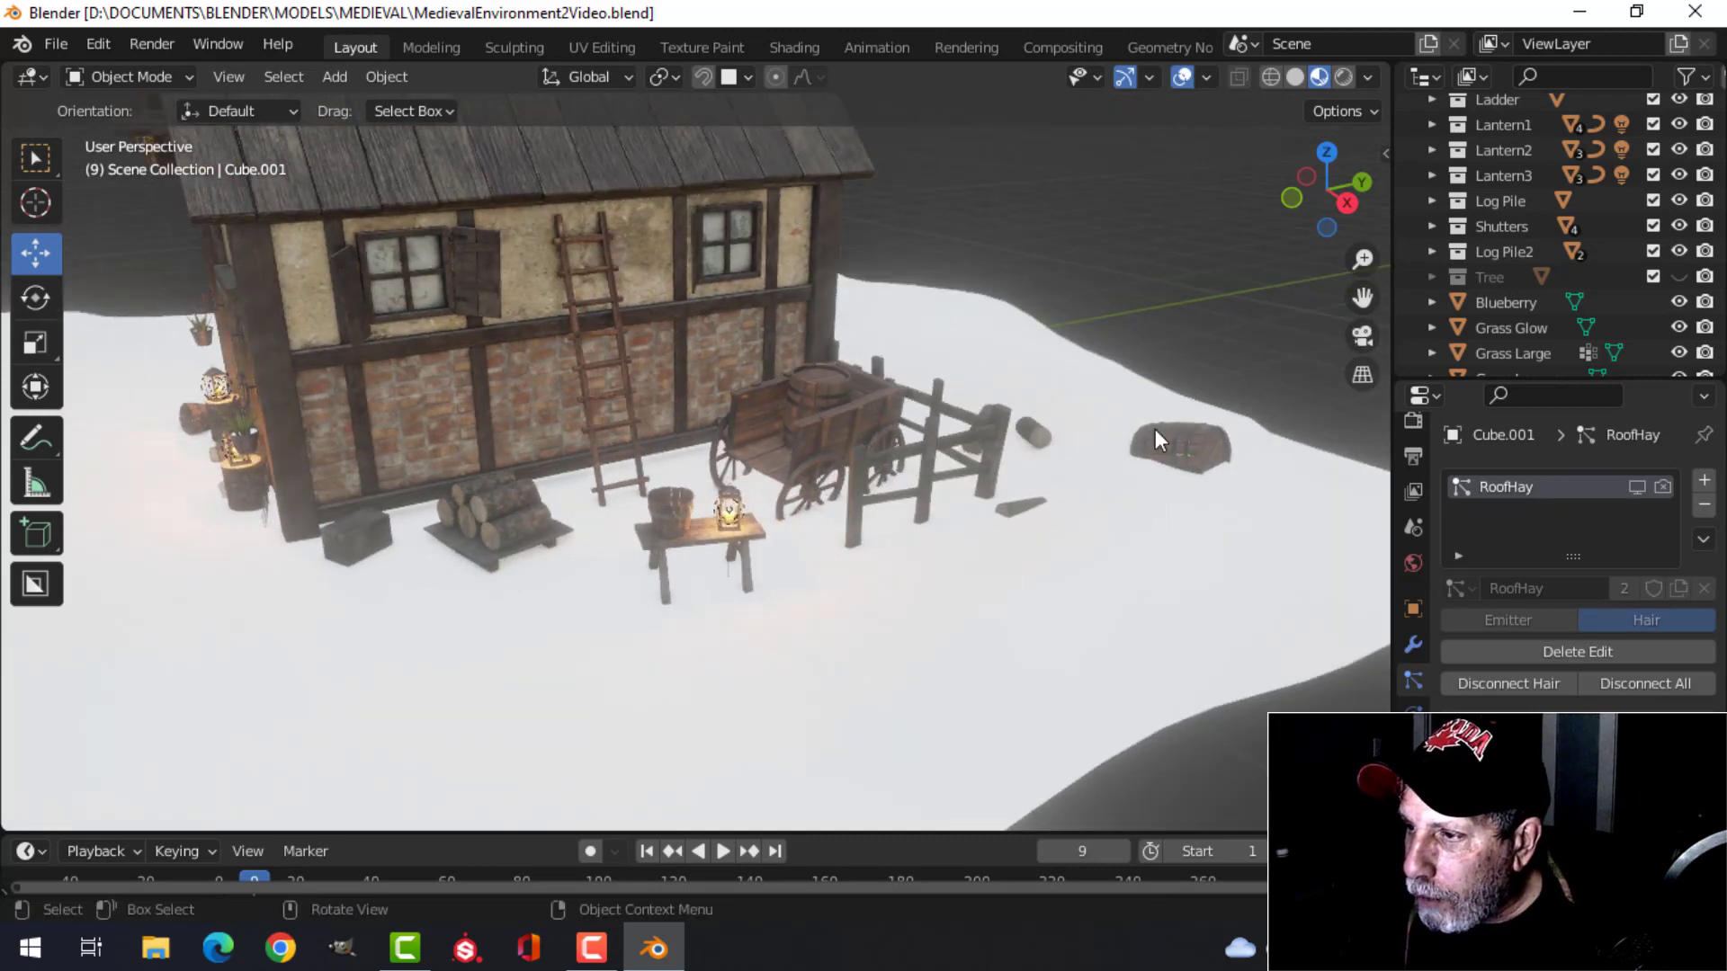
scroll(788, 541, up, 4)
mouse_move(790, 544)
shift+middle_down()
mouse_move(844, 577)
mouse_move(790, 565)
shift+middle_up()
scroll(842, 578, down, 2)
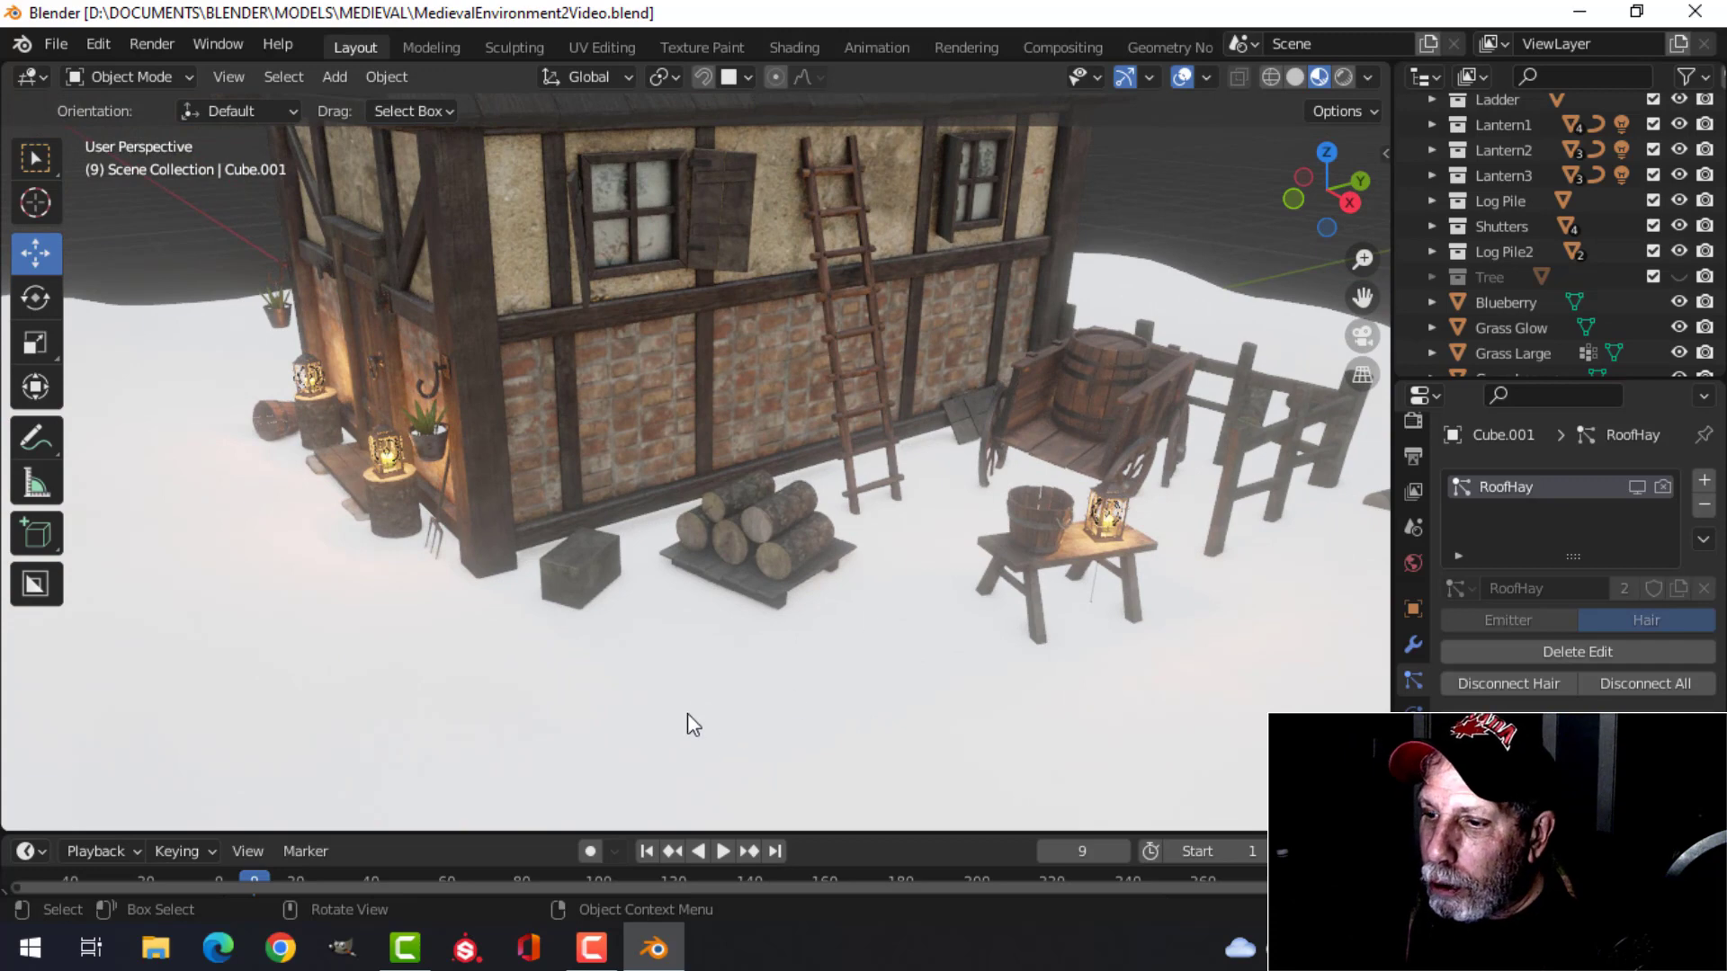
scroll(688, 715, down, 2)
shift+middle_drag(671, 686, 732, 617)
Step: Select the Ground object and switch to the Shading workspace to show its material nodes
click(995, 584)
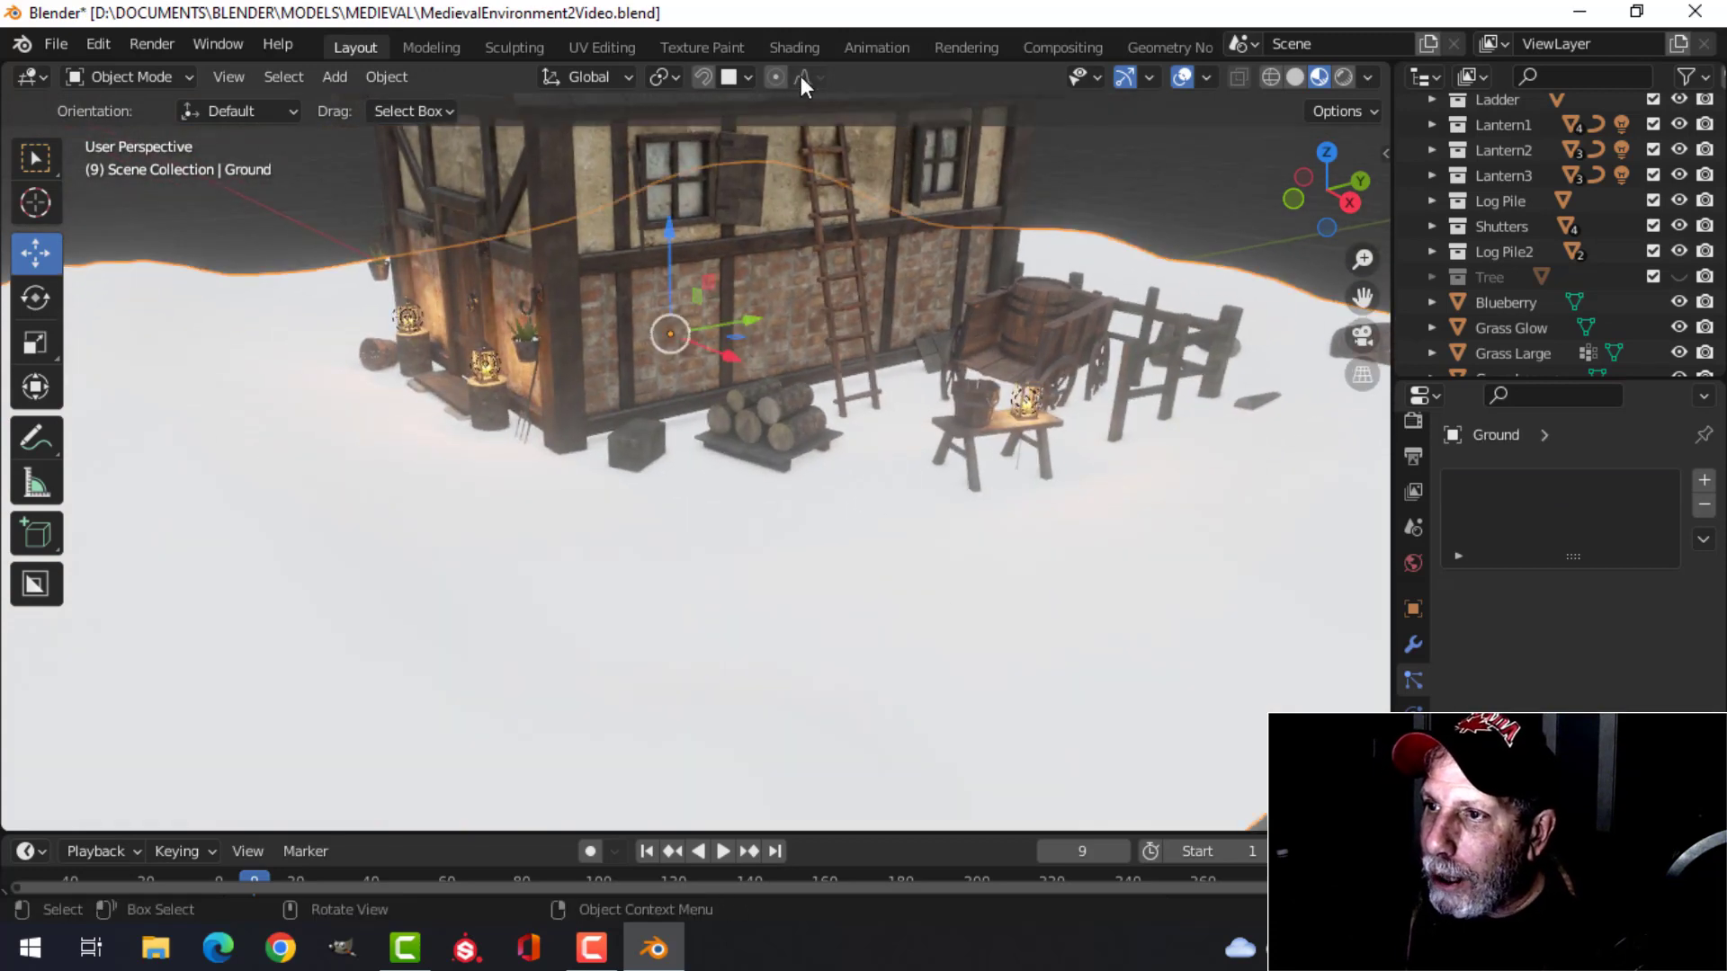
click(794, 46)
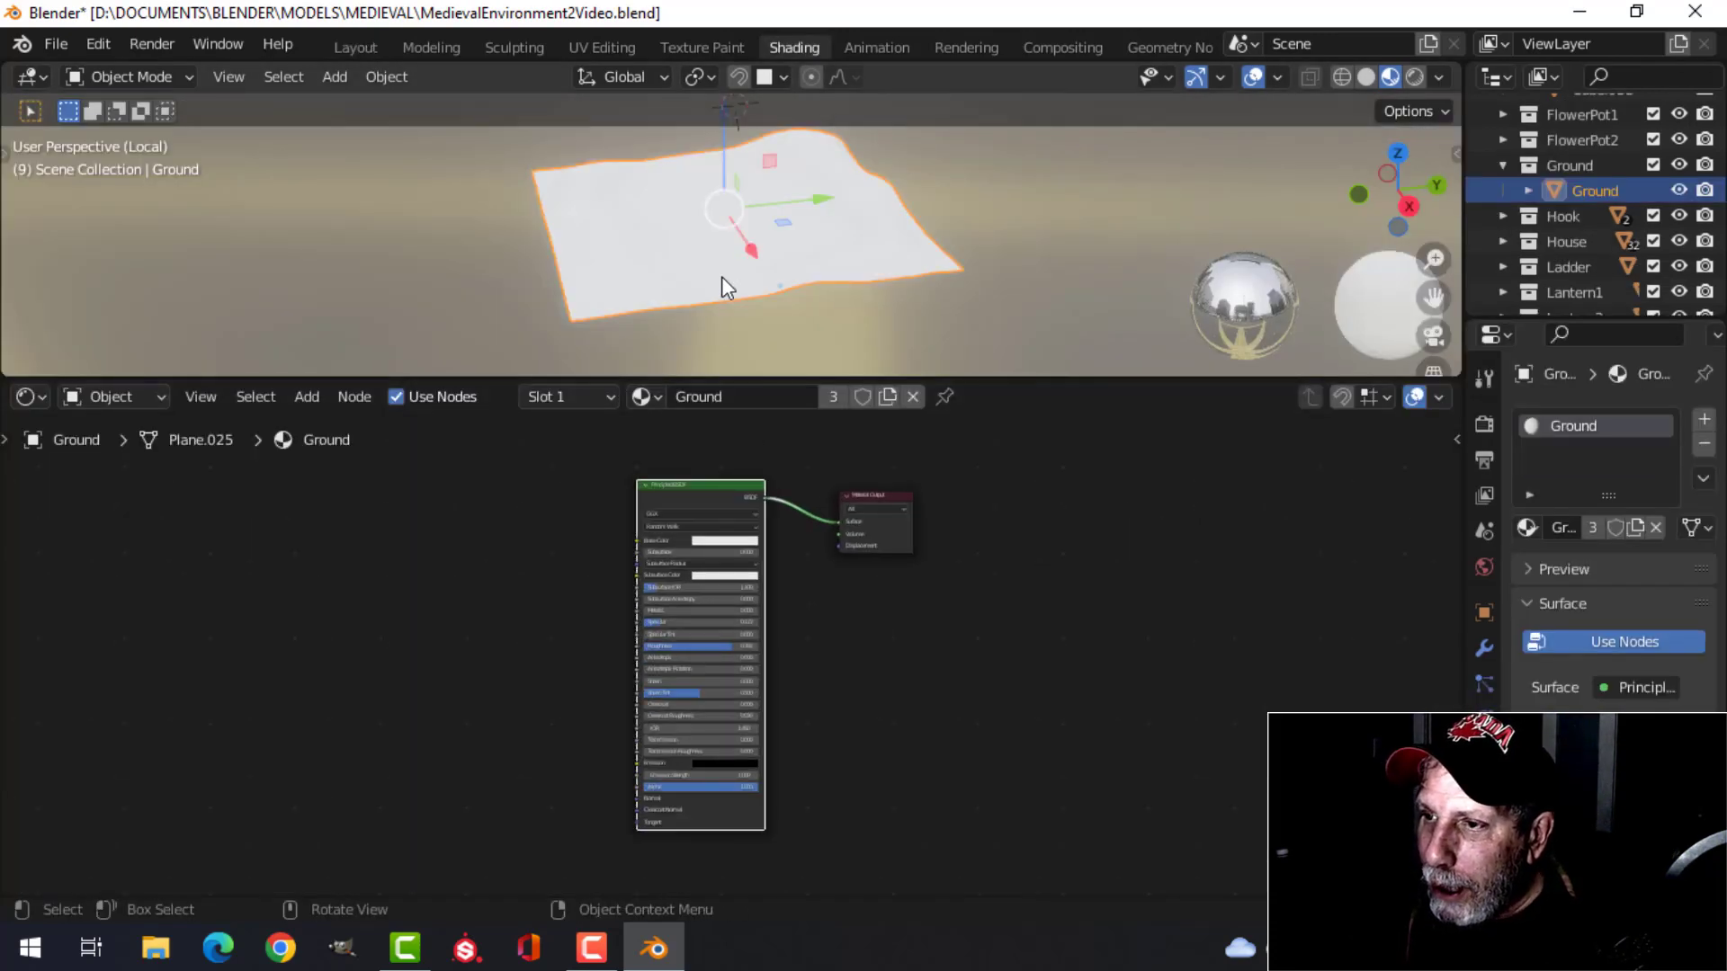
middle_drag(740, 289, 882, 236)
scroll(545, 547, down, 2)
middle_drag(545, 547, 813, 552)
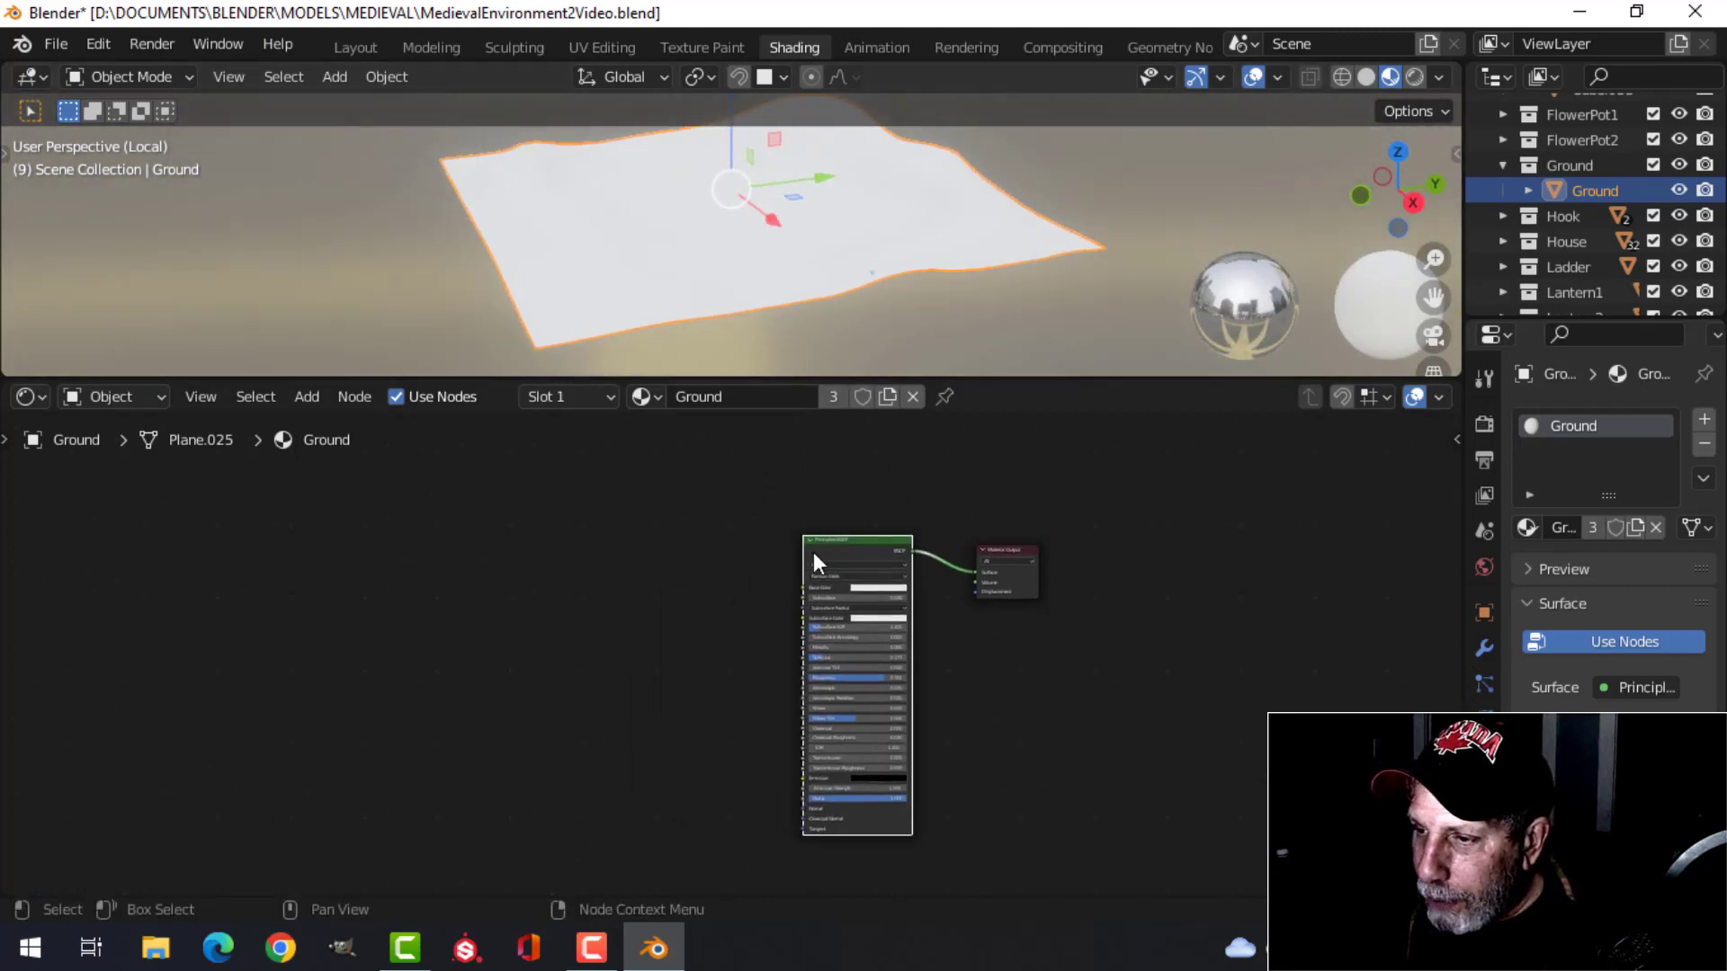
Step: Run Principled Texture Setup on the Ground material with the aerial_grass_rock diffuse, displacement, normal and roughness maps from the Grass & Rock folder
key(ctrl+shift+t)
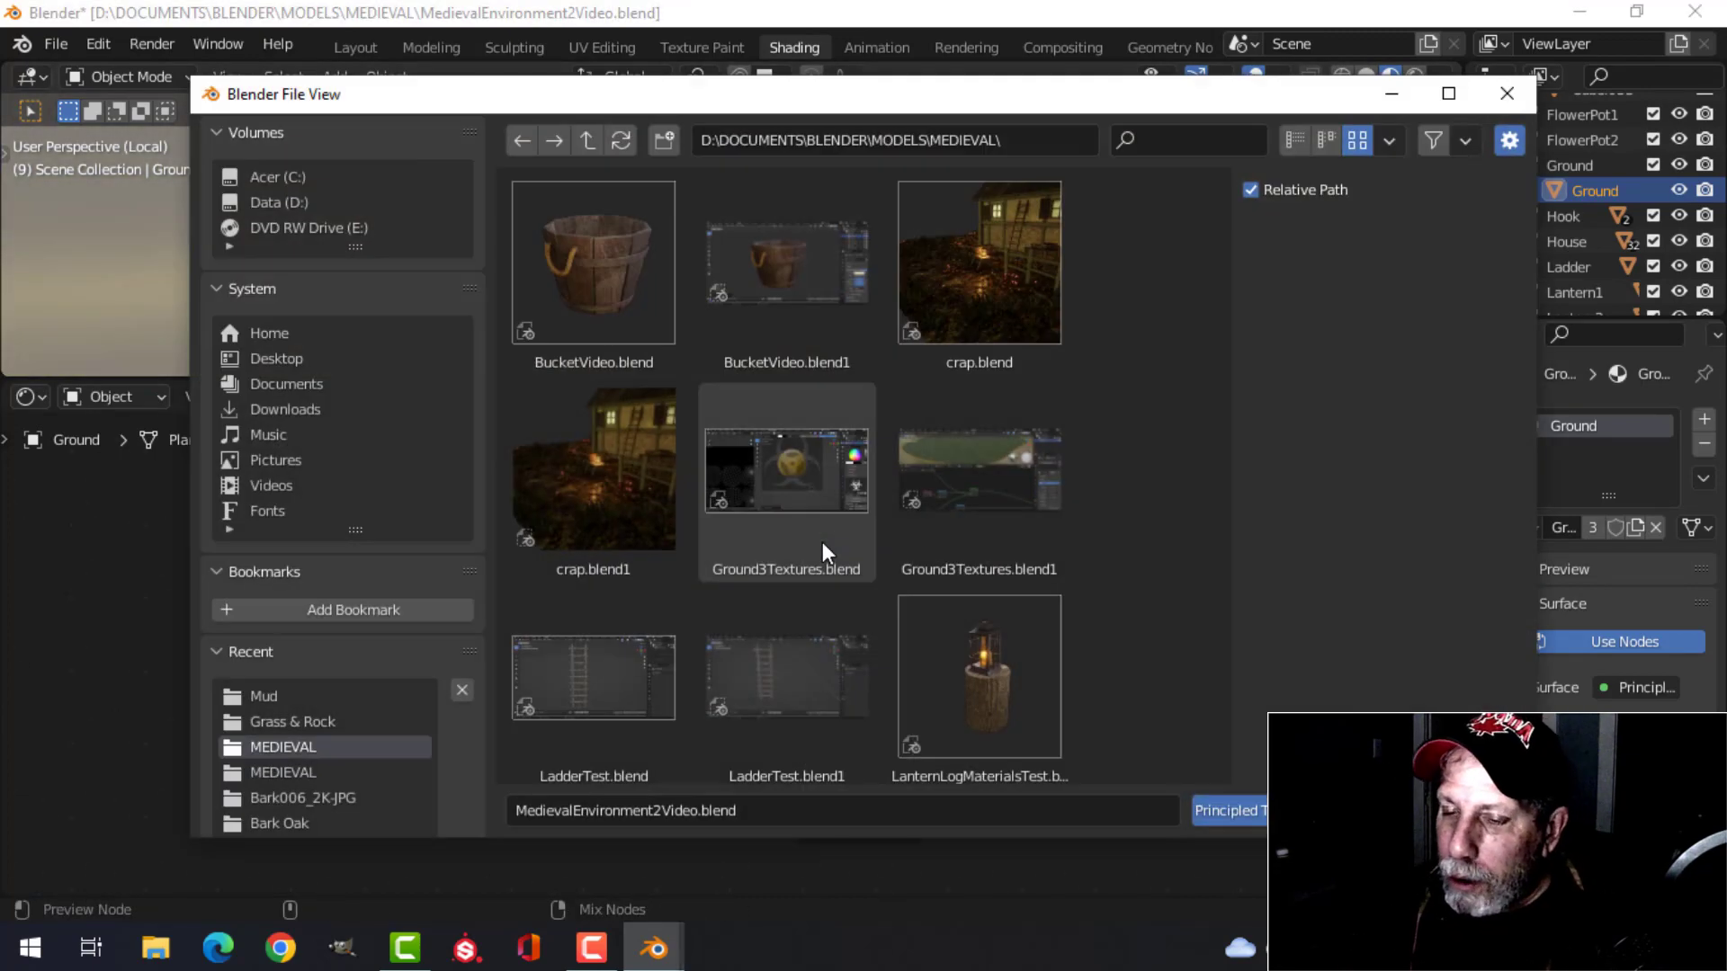
click(303, 725)
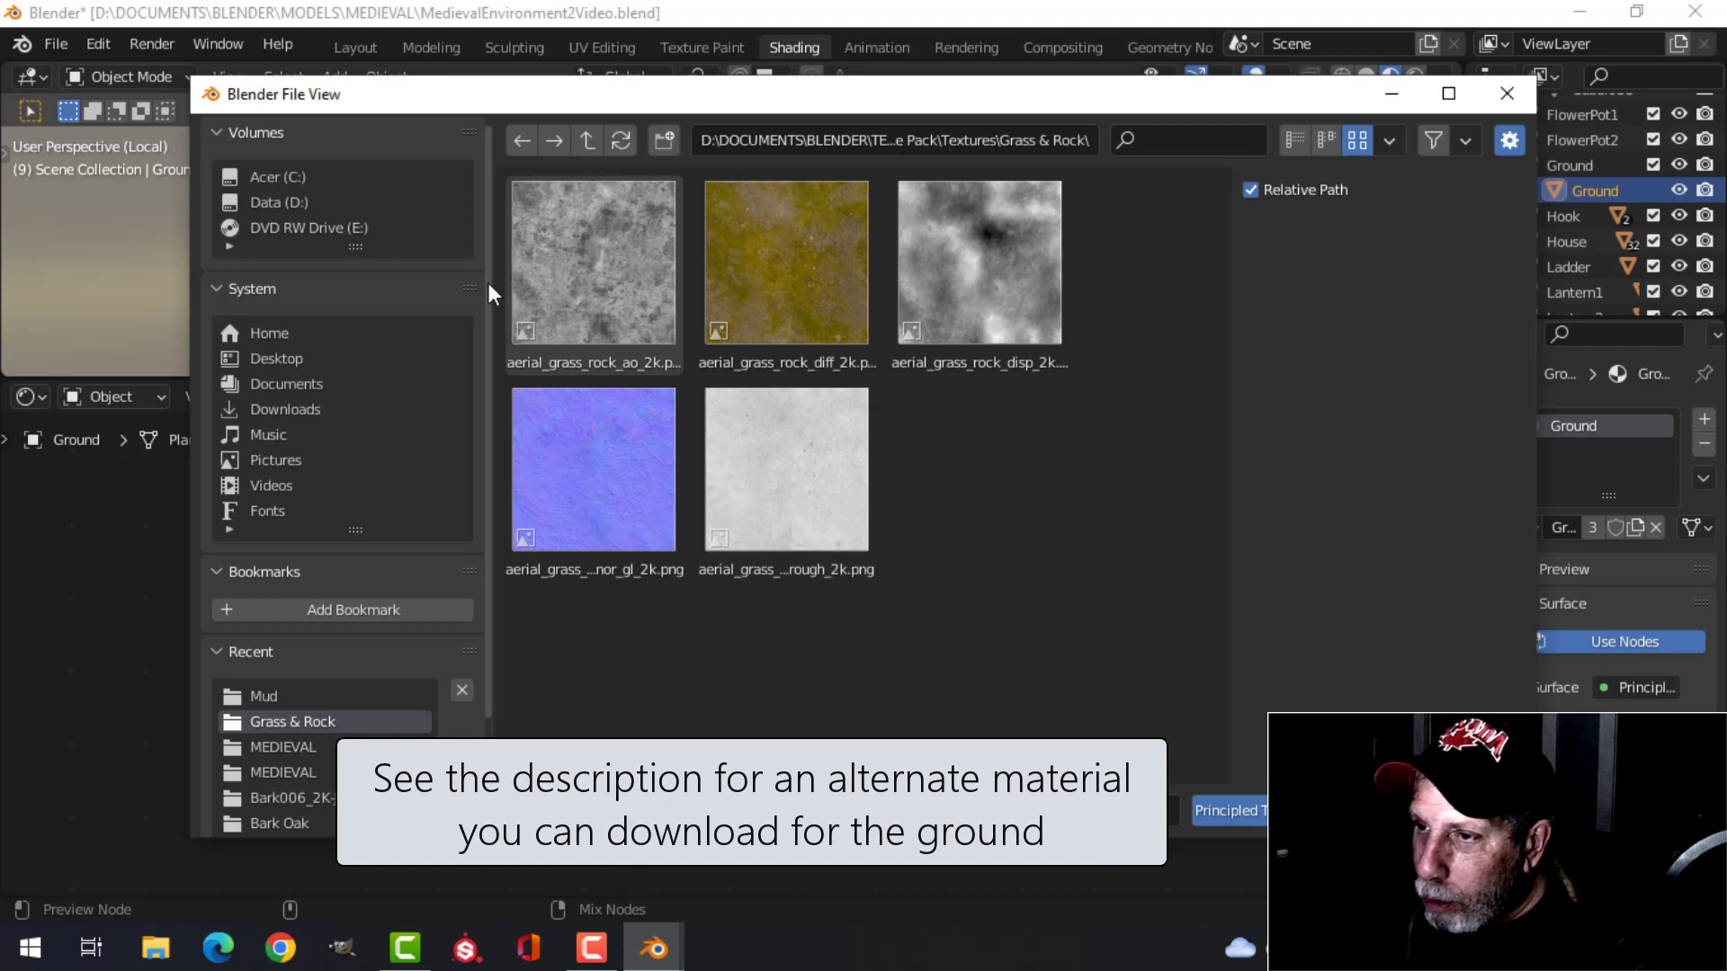
click(784, 242)
shift+click(809, 455)
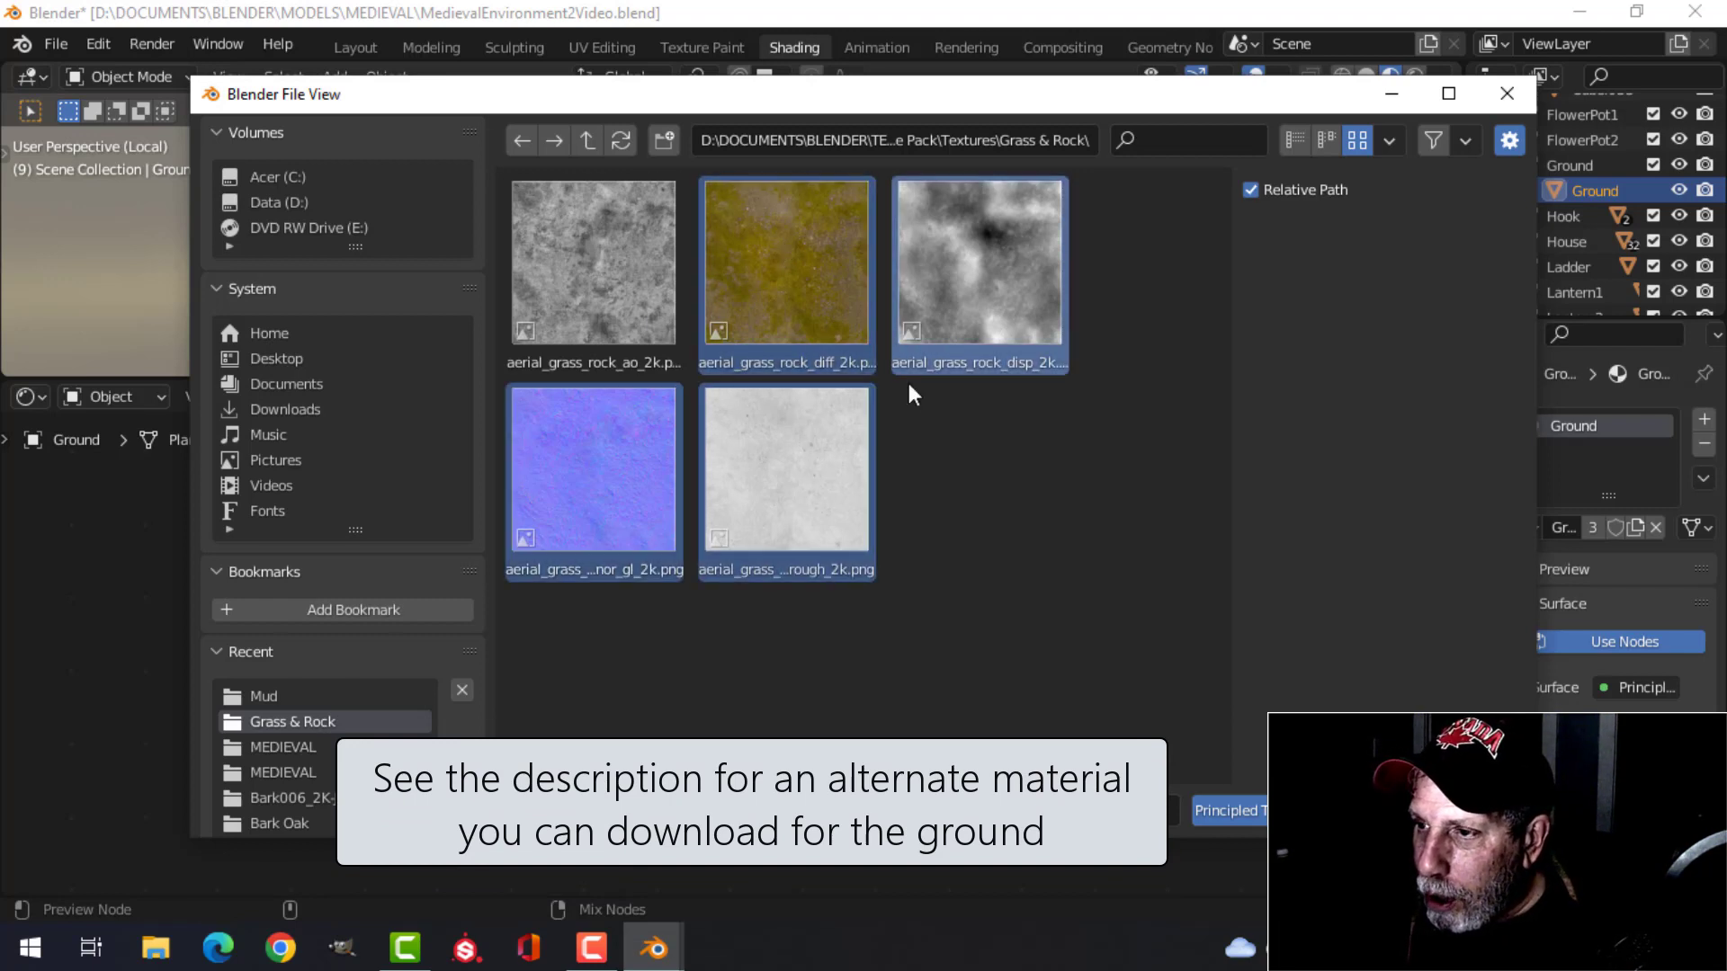
click(1217, 812)
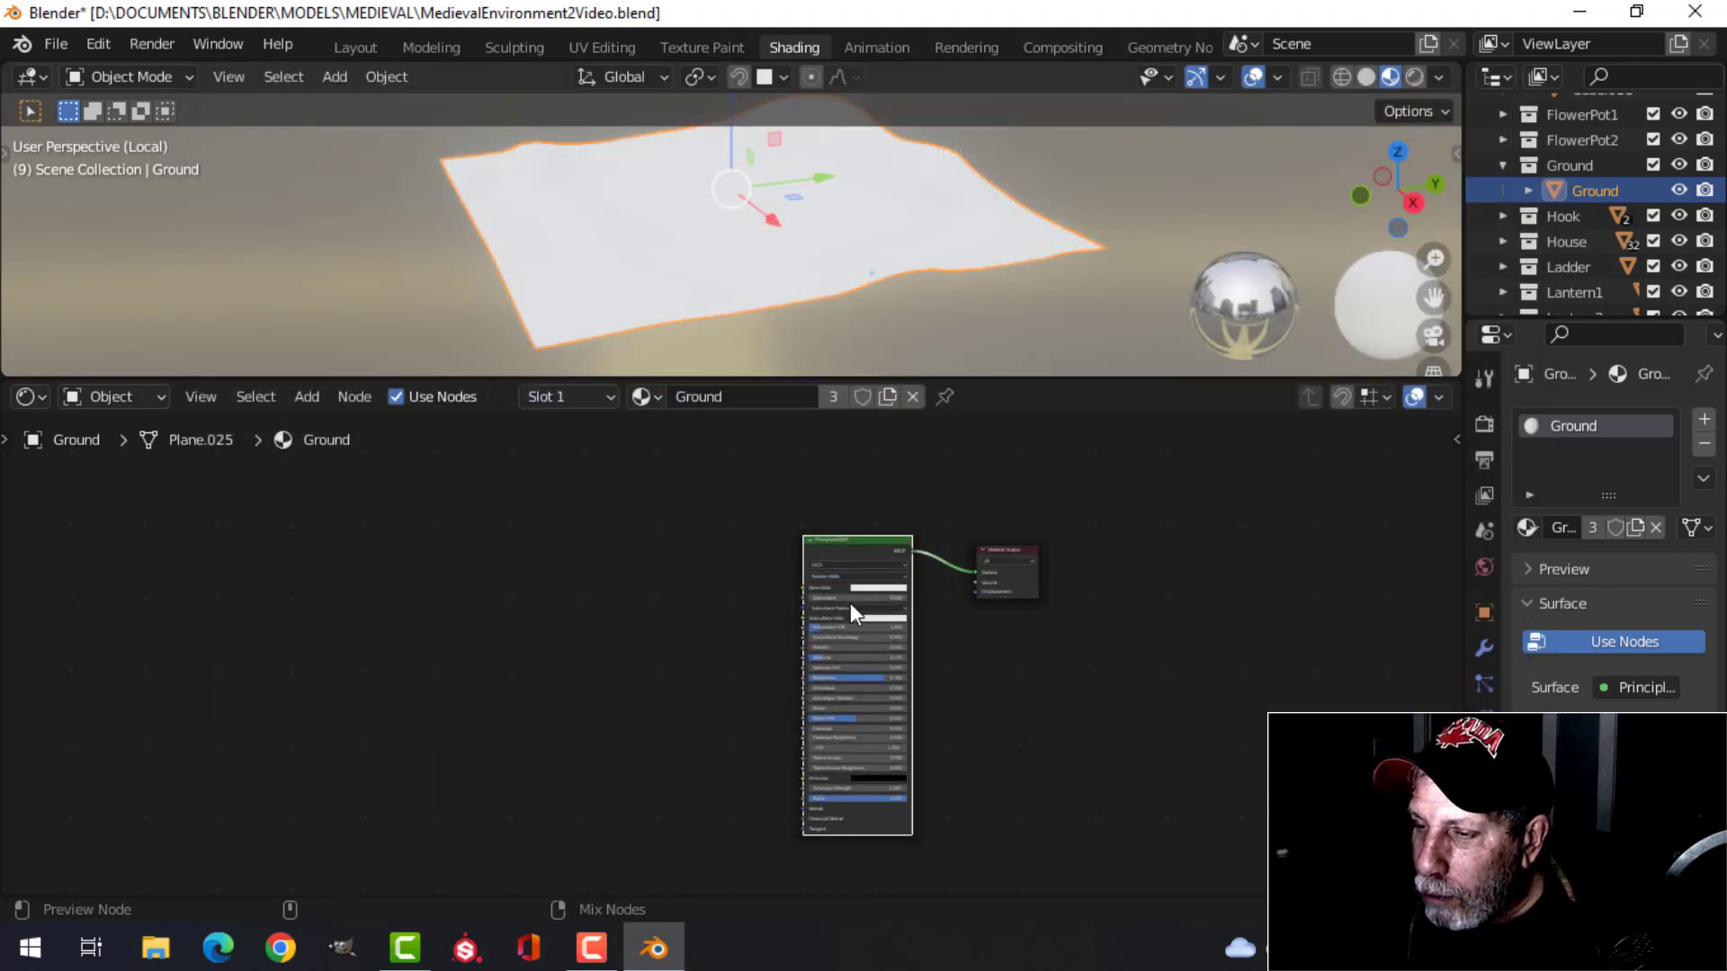
Step: Delete the Displacement node and the Displacement image texture node from the Ground material
scroll(661, 648, down, 1)
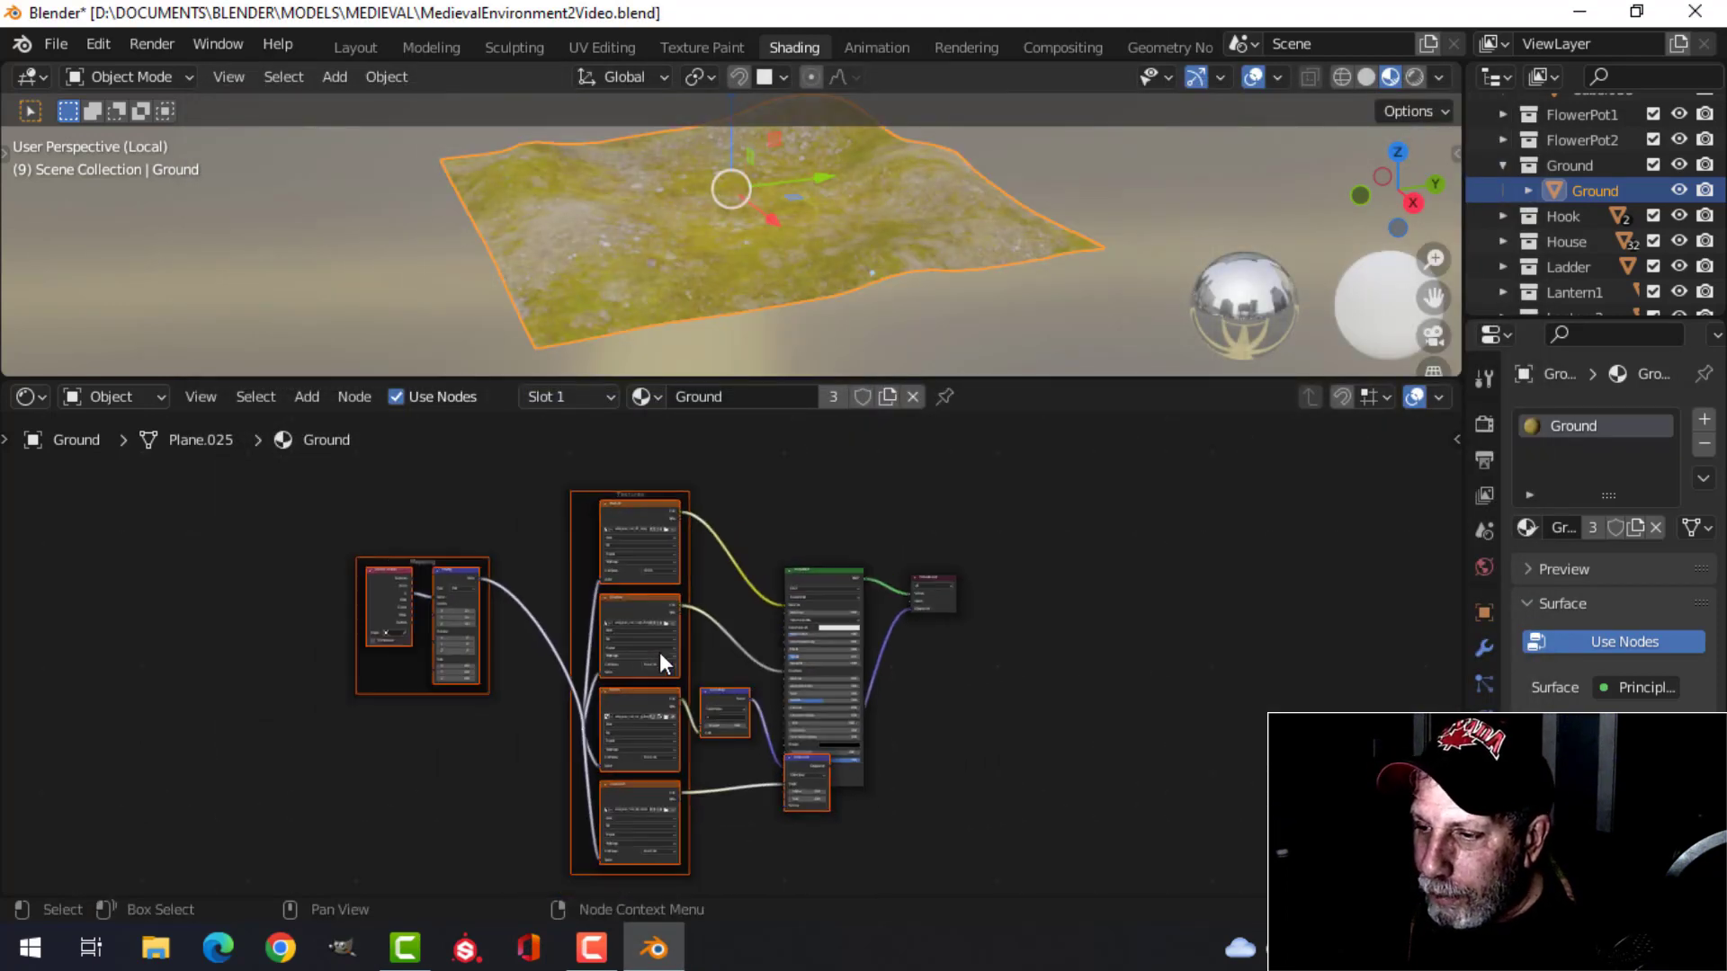
scroll(980, 738, up, 4)
click(881, 712)
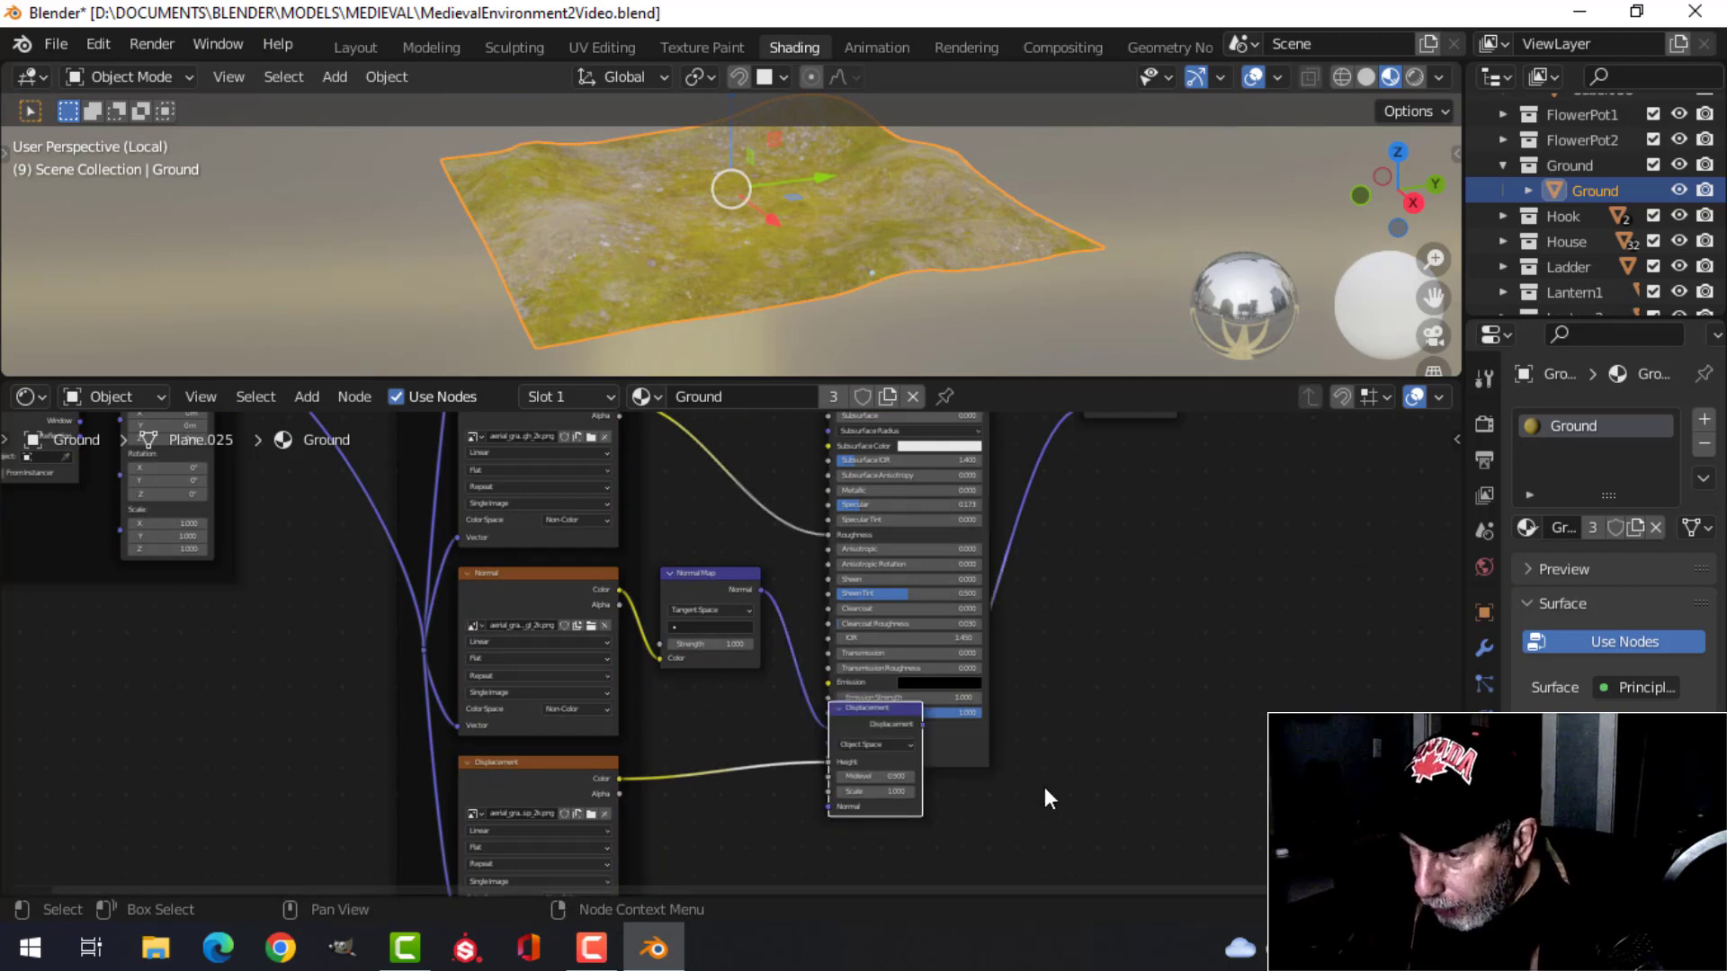
key(x)
click(531, 768)
key(x)
Step: Duplicate the Base Color image texture node and place the copy directly above the original
scroll(736, 652, down, 2)
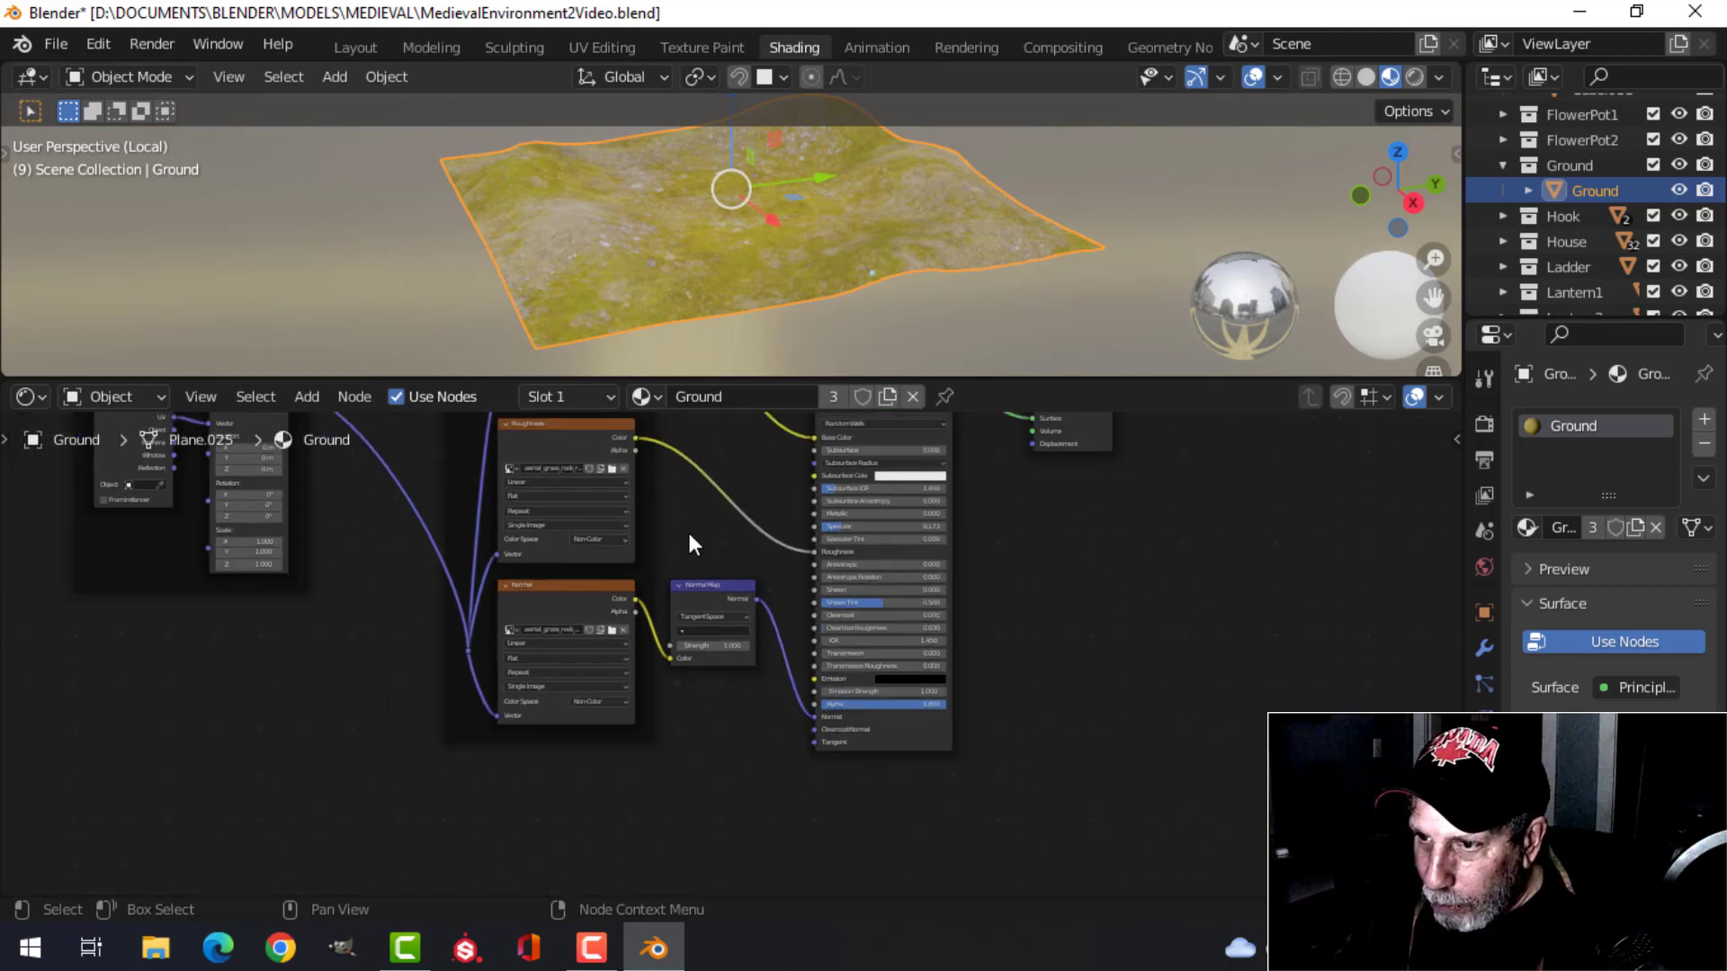
middle_drag(693, 551, 720, 710)
scroll(731, 662, down, 2)
middle_drag(654, 547, 650, 663)
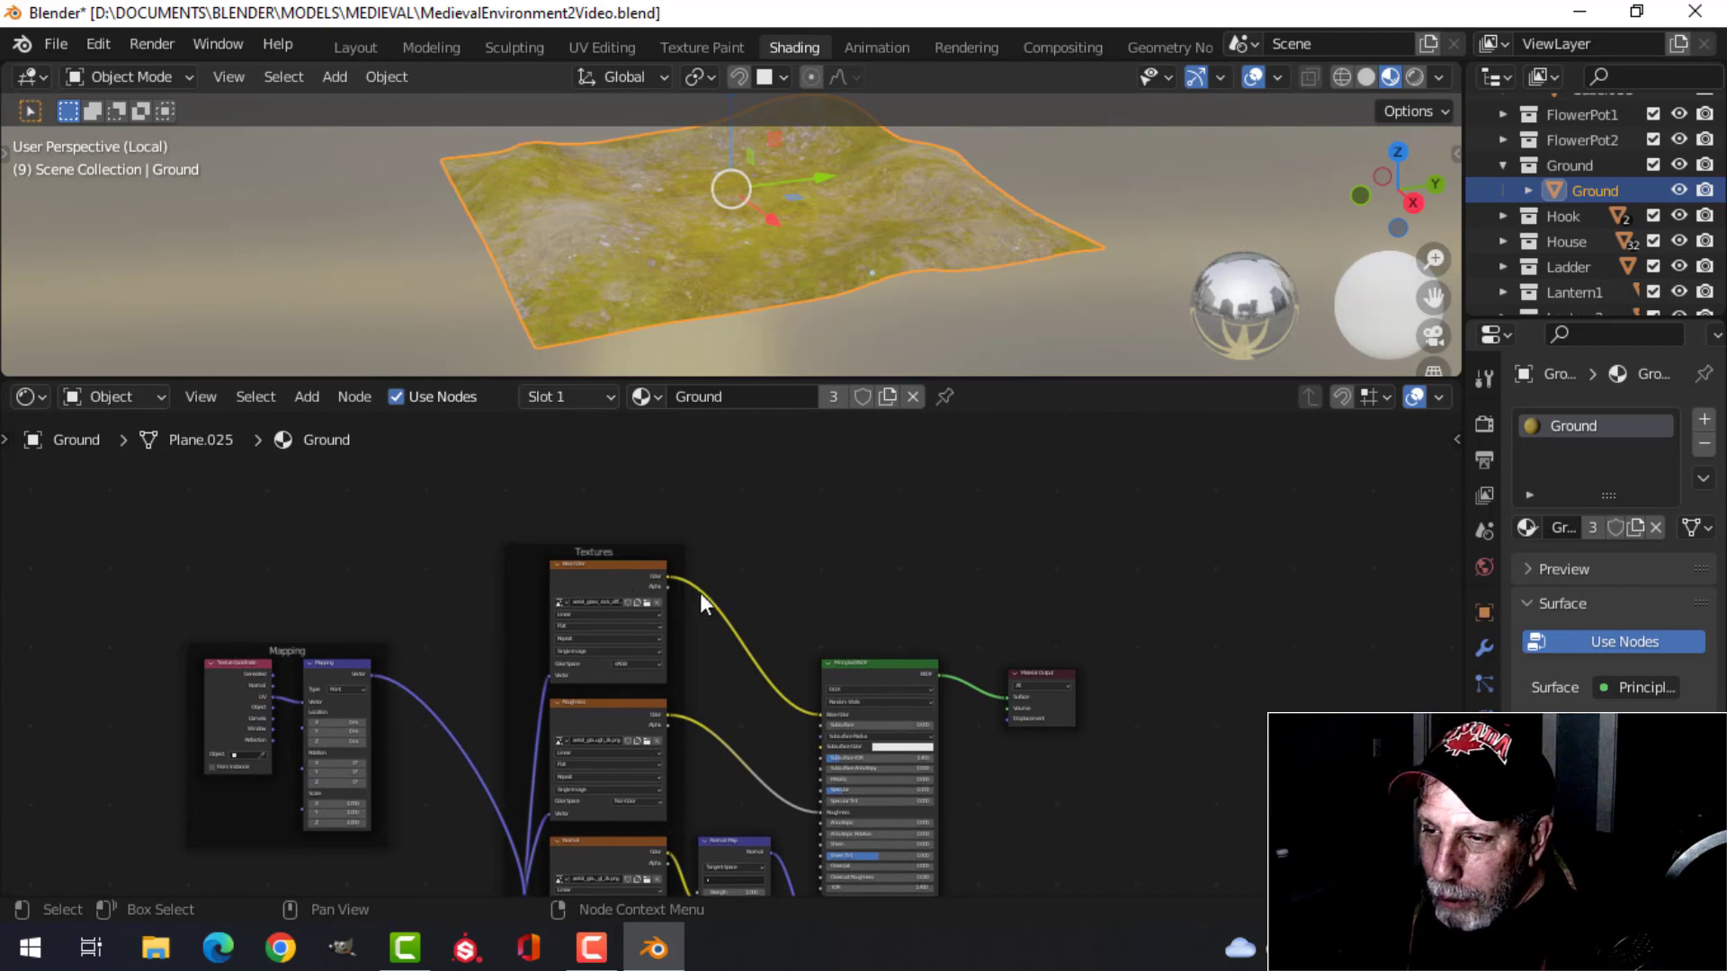
middle_drag(705, 597, 739, 655)
scroll(666, 629, up, 1)
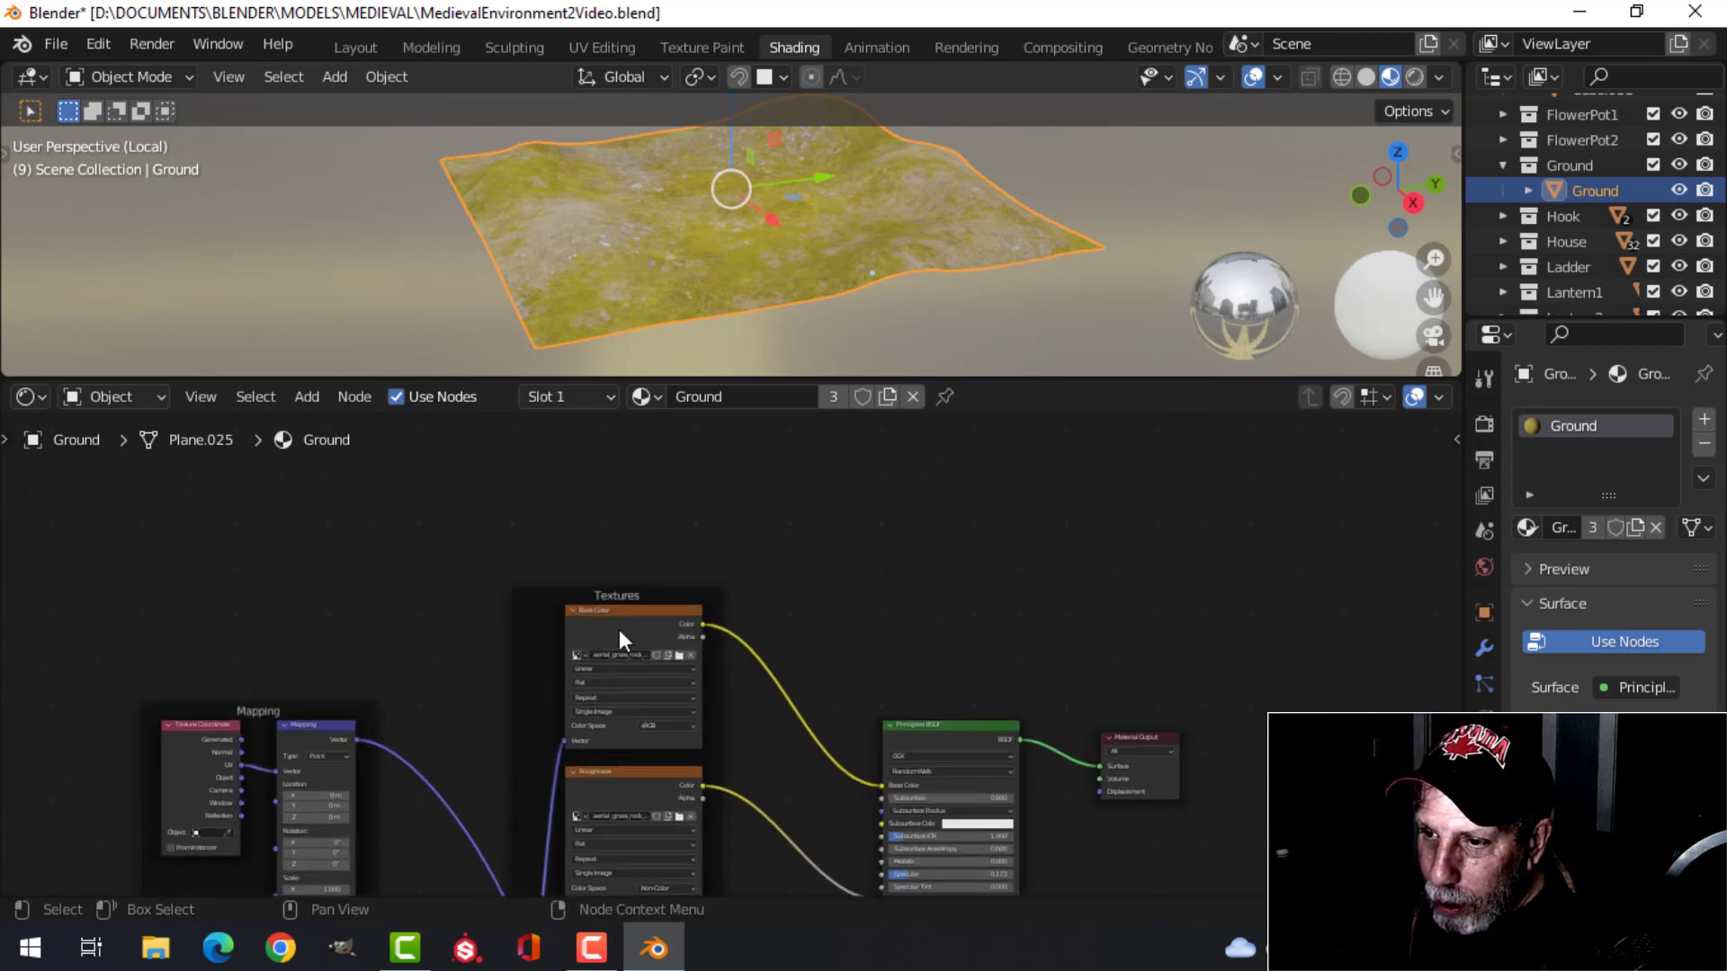
key(shift+d)
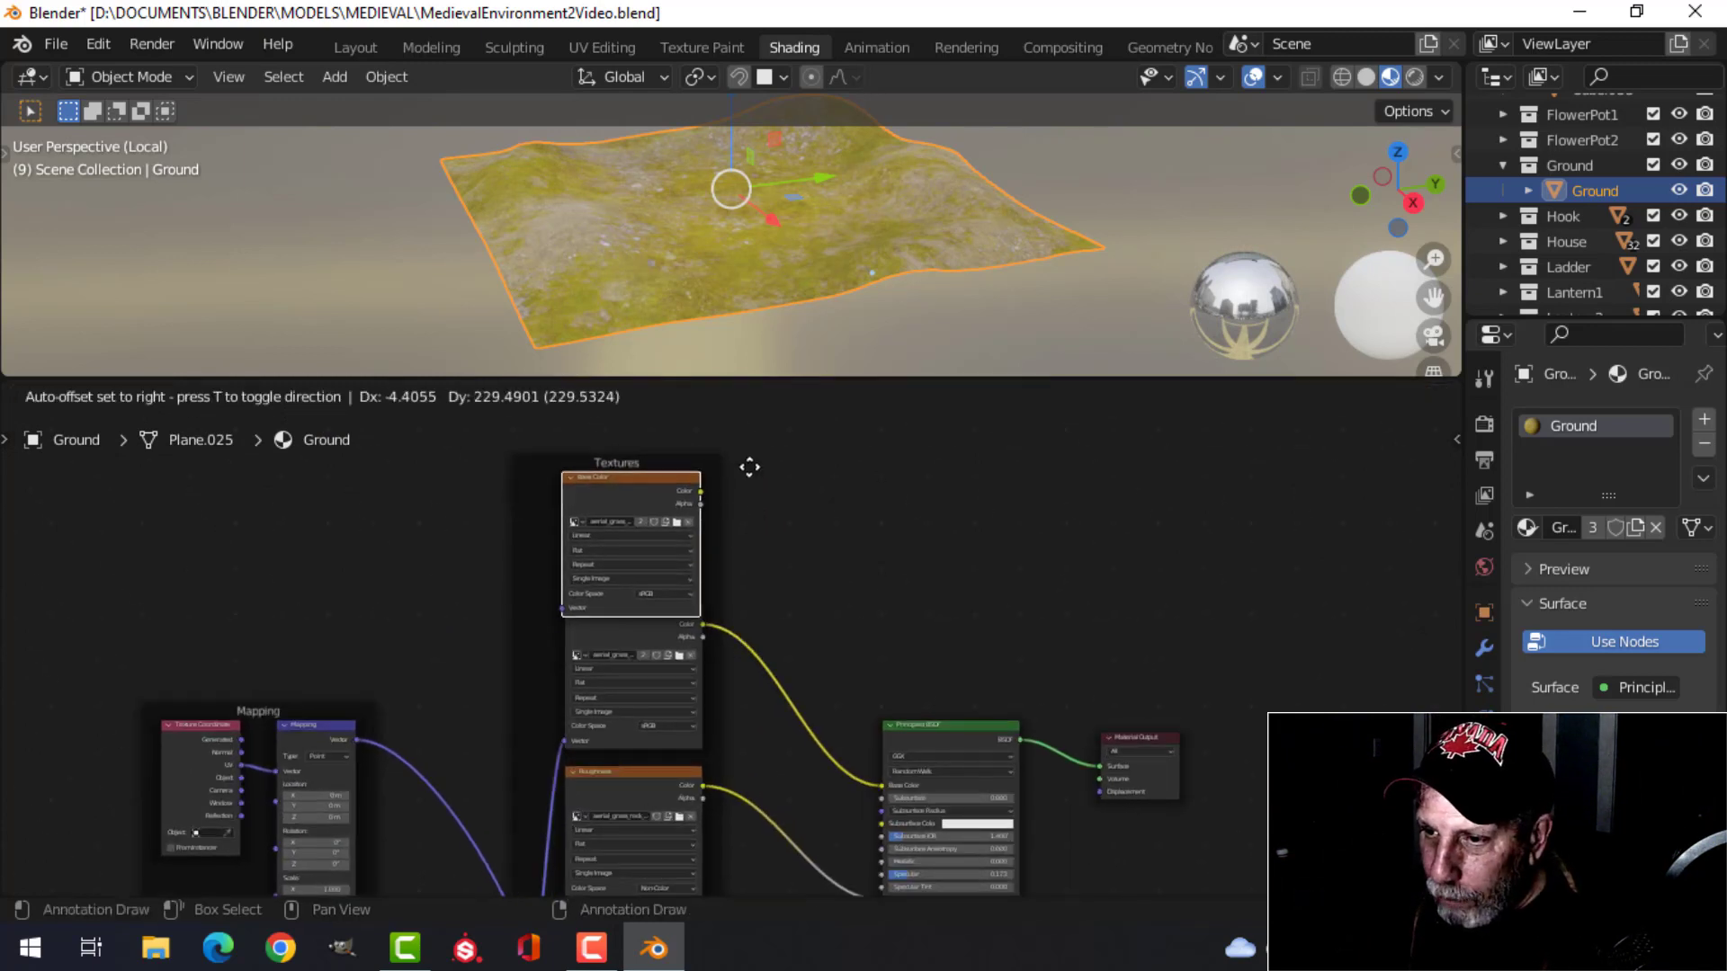
click(752, 540)
Step: Label the duplicated image texture node AO
scroll(846, 597, up, 2)
middle_drag(884, 589, 821, 597)
scroll(968, 585, up, 1)
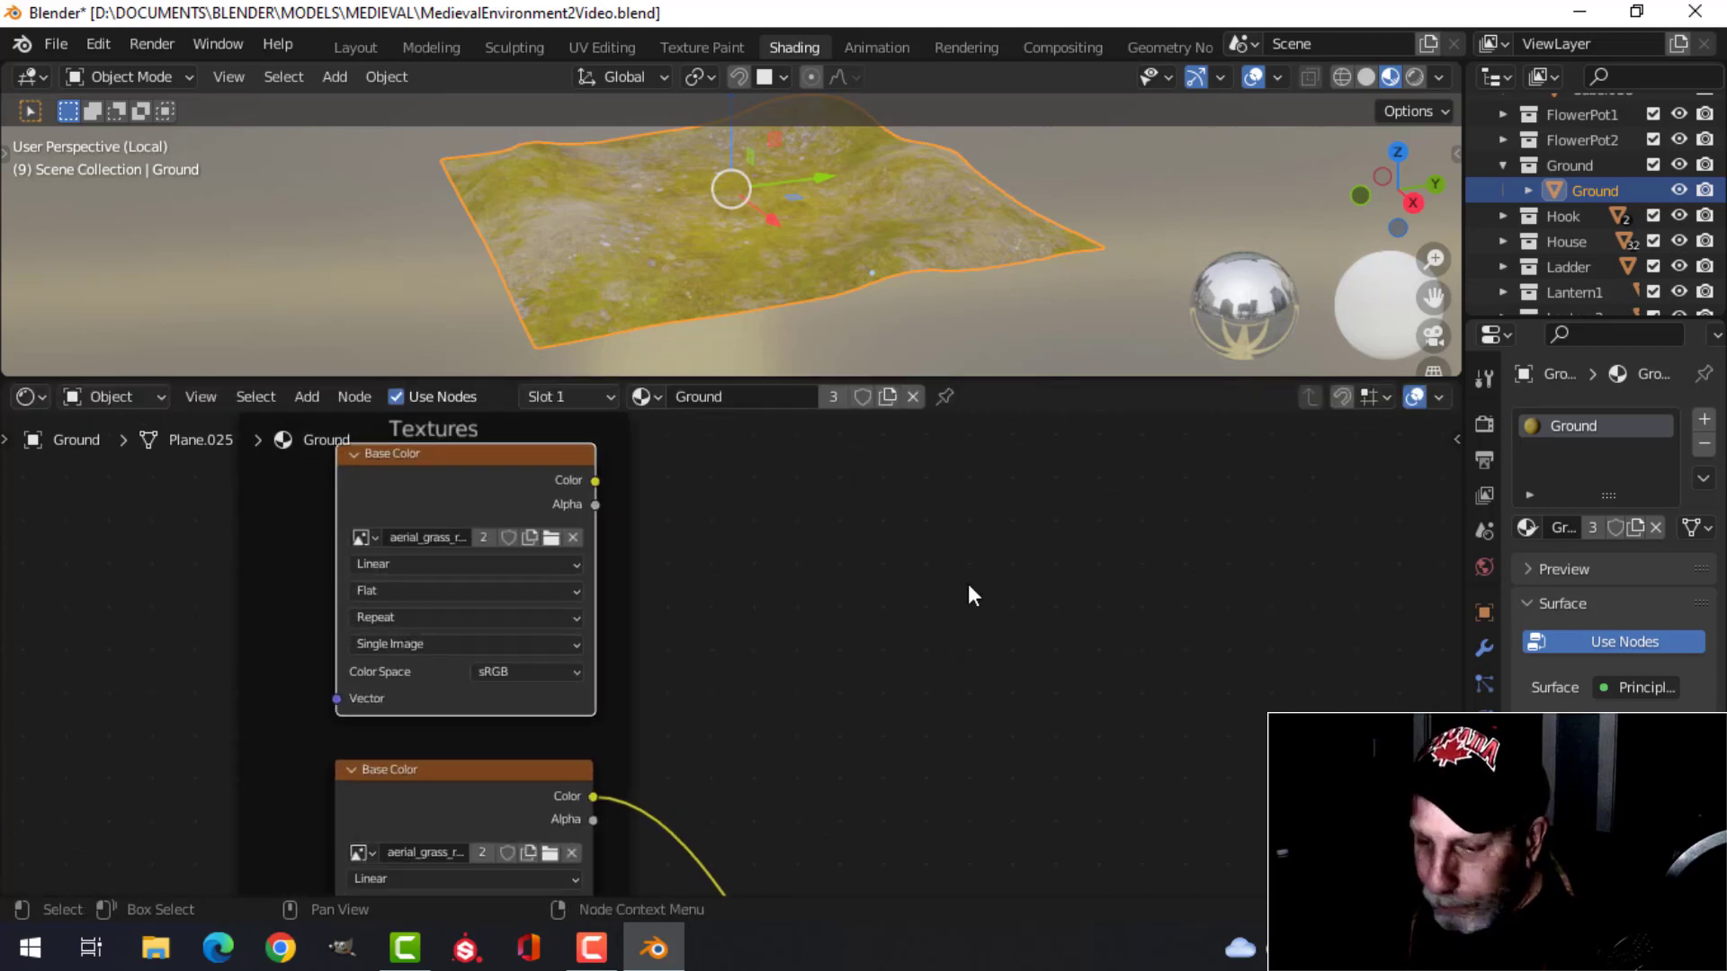
key(n)
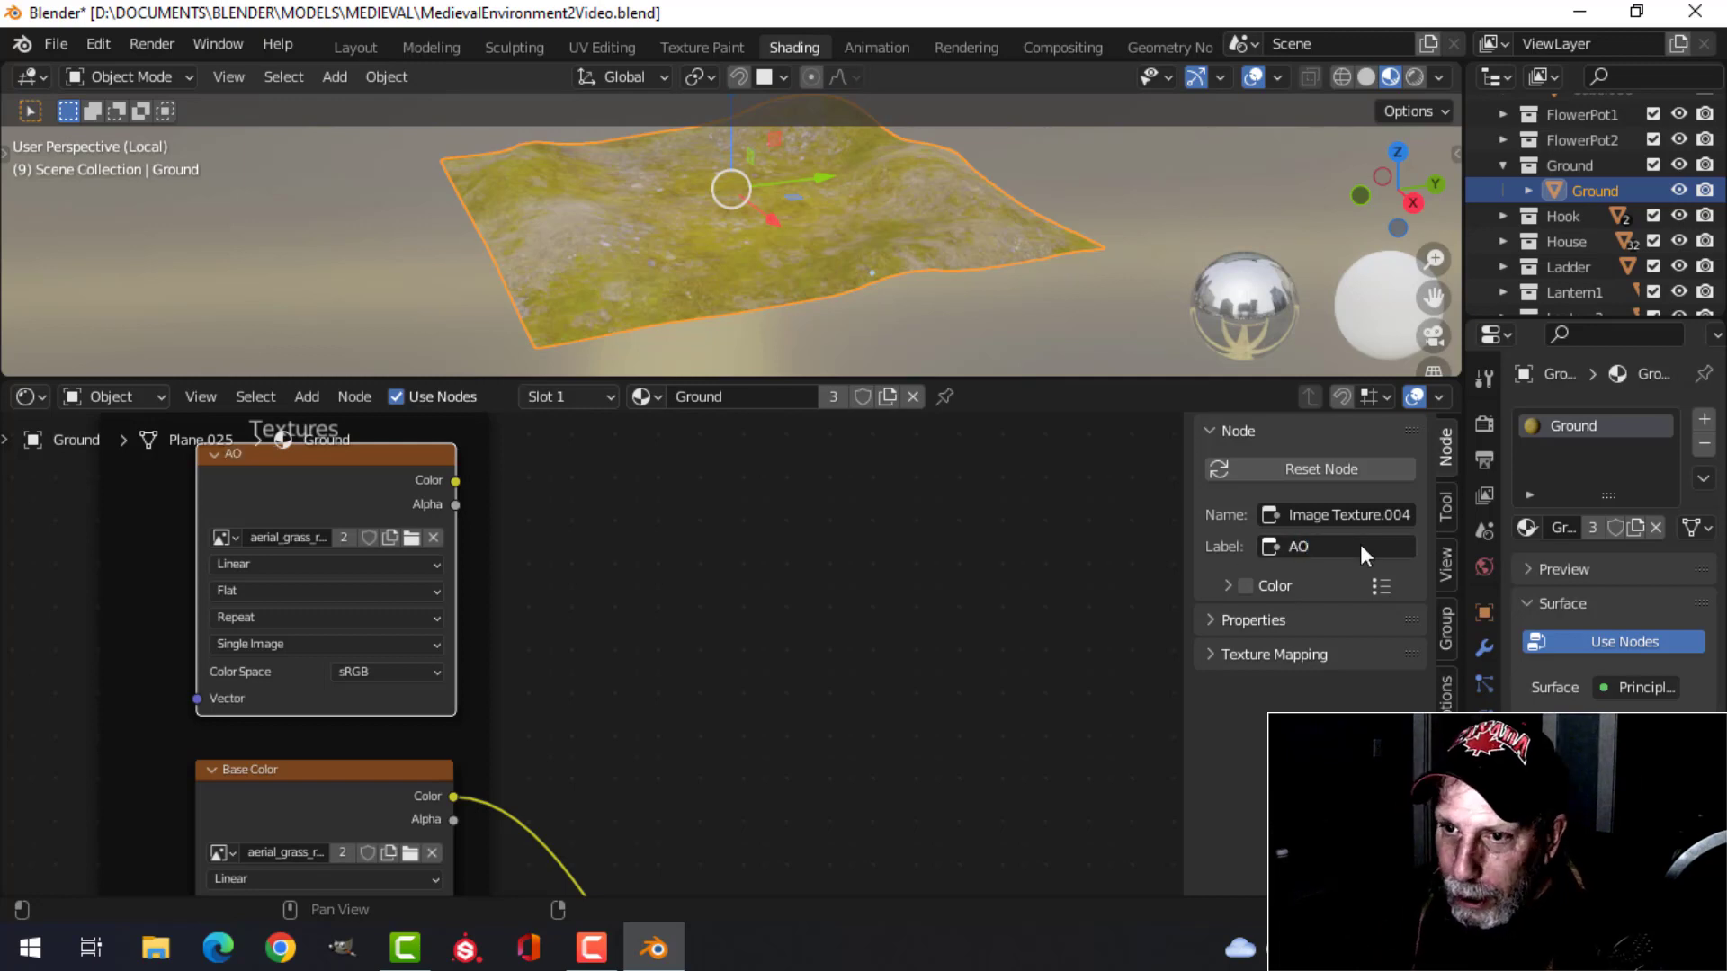
key(n)
Step: Insert a MixRGB node on the link between the Base Color texture and the Principled BSDF
scroll(919, 590, down, 1)
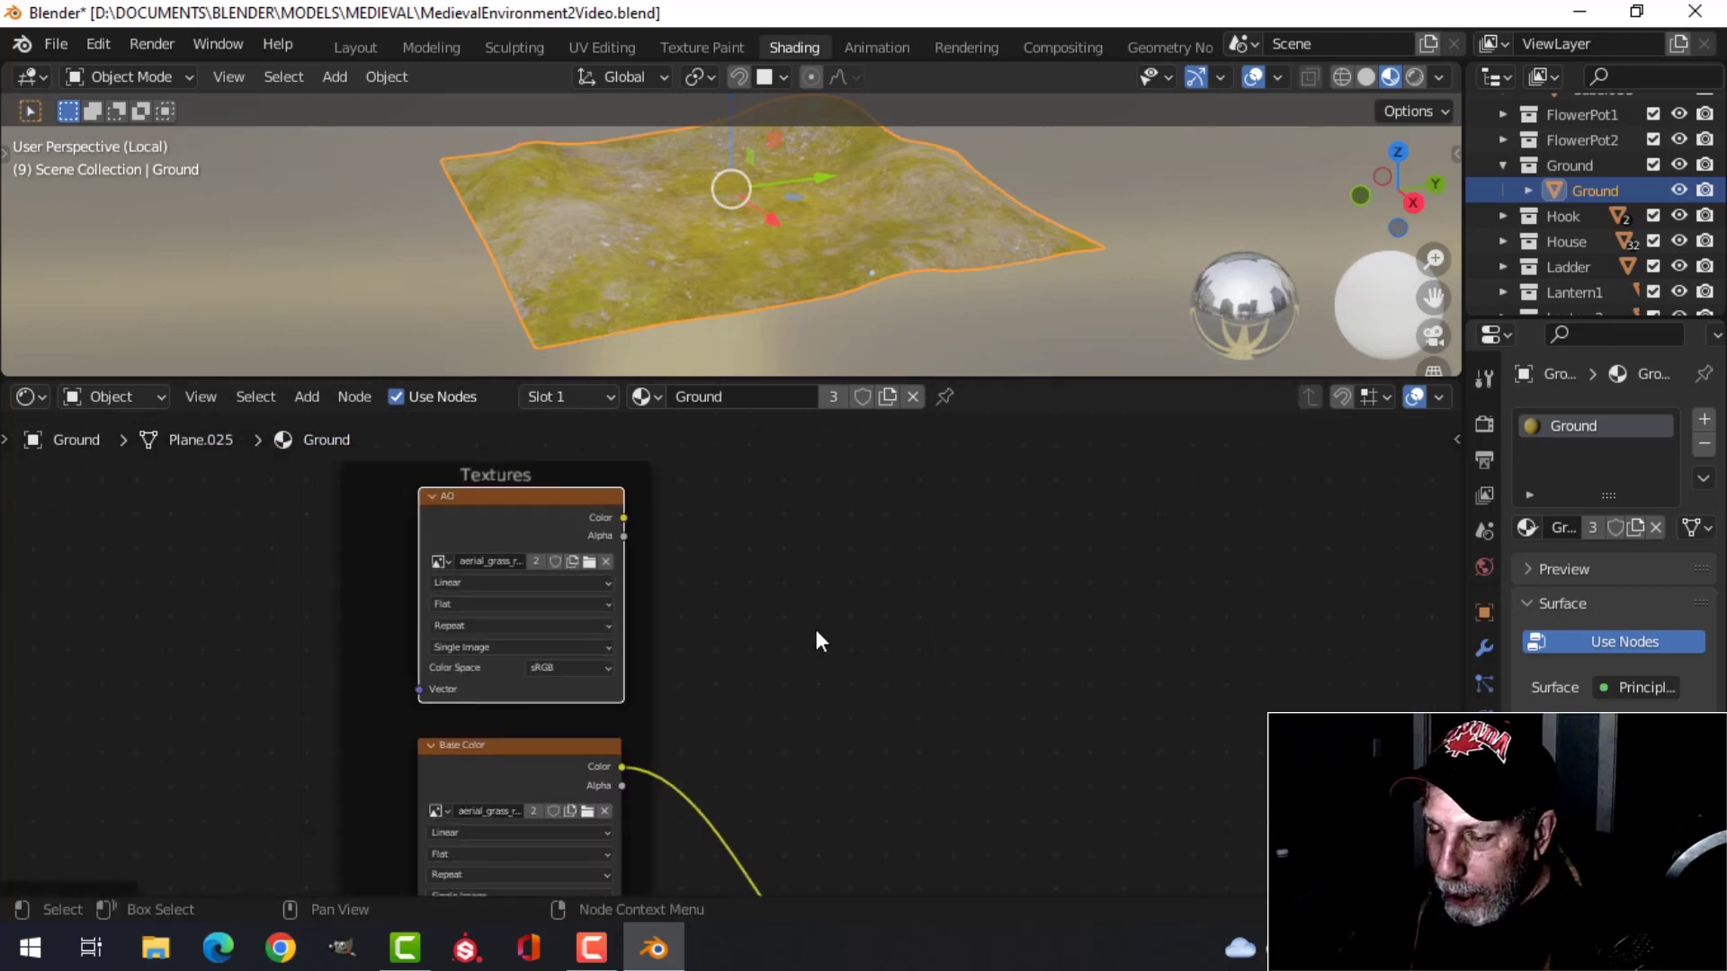
middle_drag(817, 630, 690, 573)
shift+scroll(745, 621, down, 3)
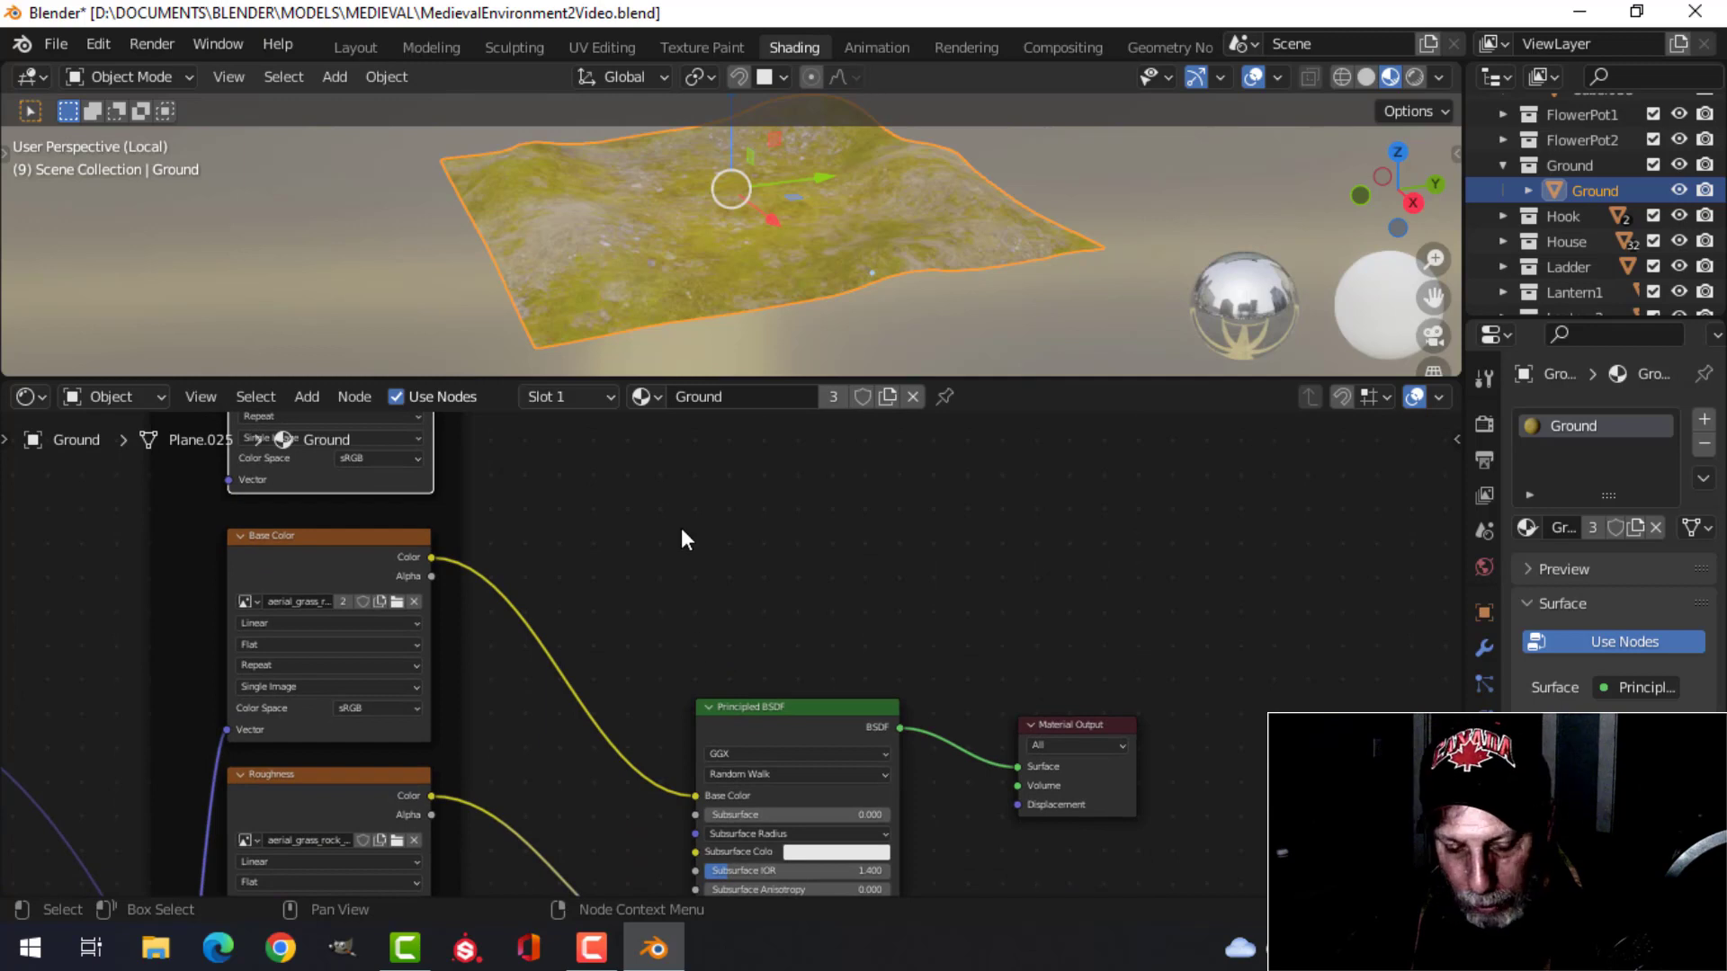
key(shift+a)
mouse_move(608, 668)
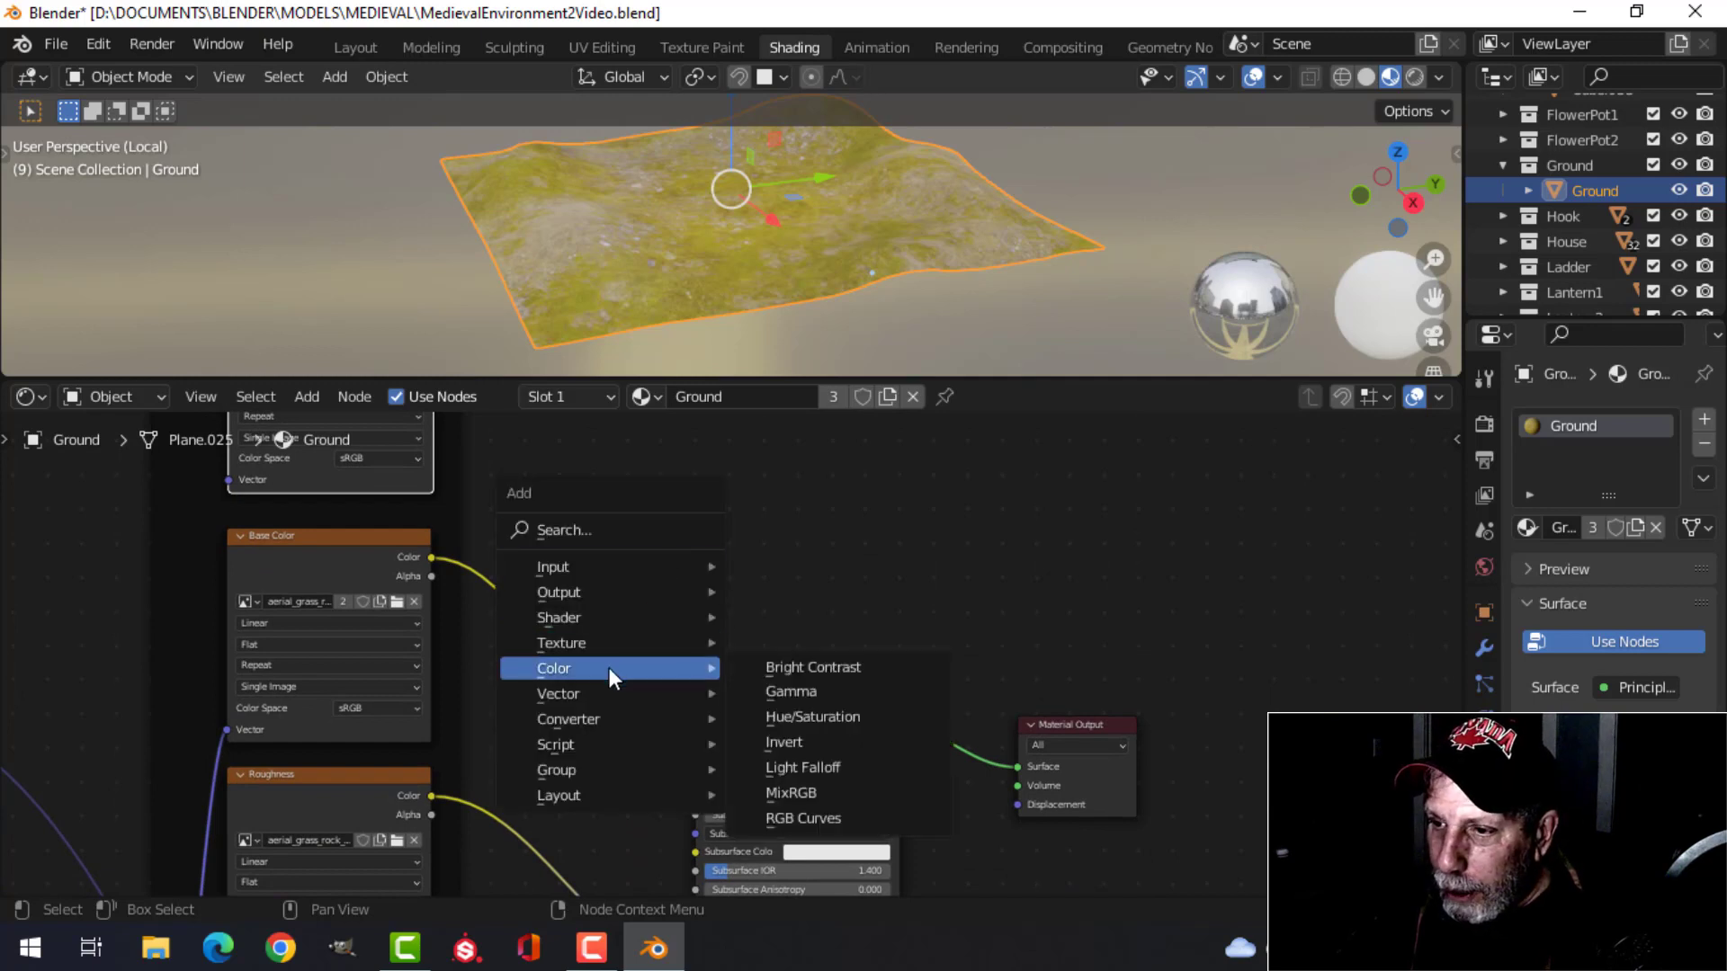
click(813, 793)
click(475, 571)
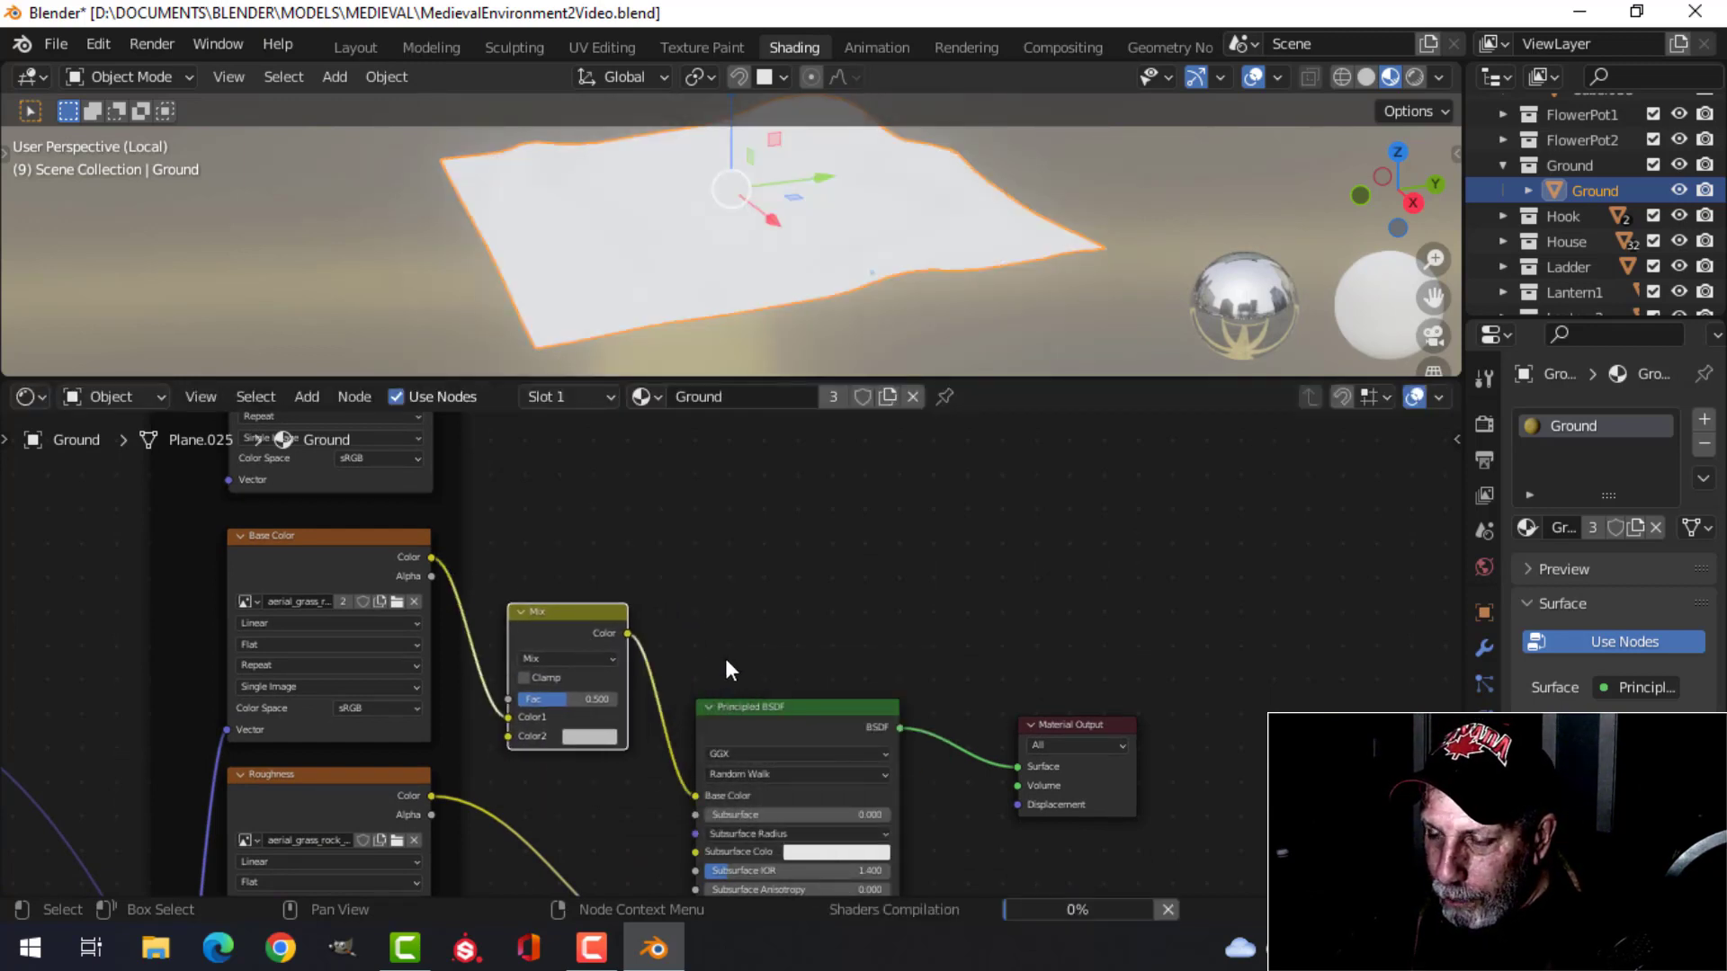
Step: Connect the AO texture's Color output to the Mix node's Color2 input and set its blending mode to Multiply
scroll(731, 670, up, 3)
middle_drag(794, 661, 935, 648)
scroll(706, 648, down, 4)
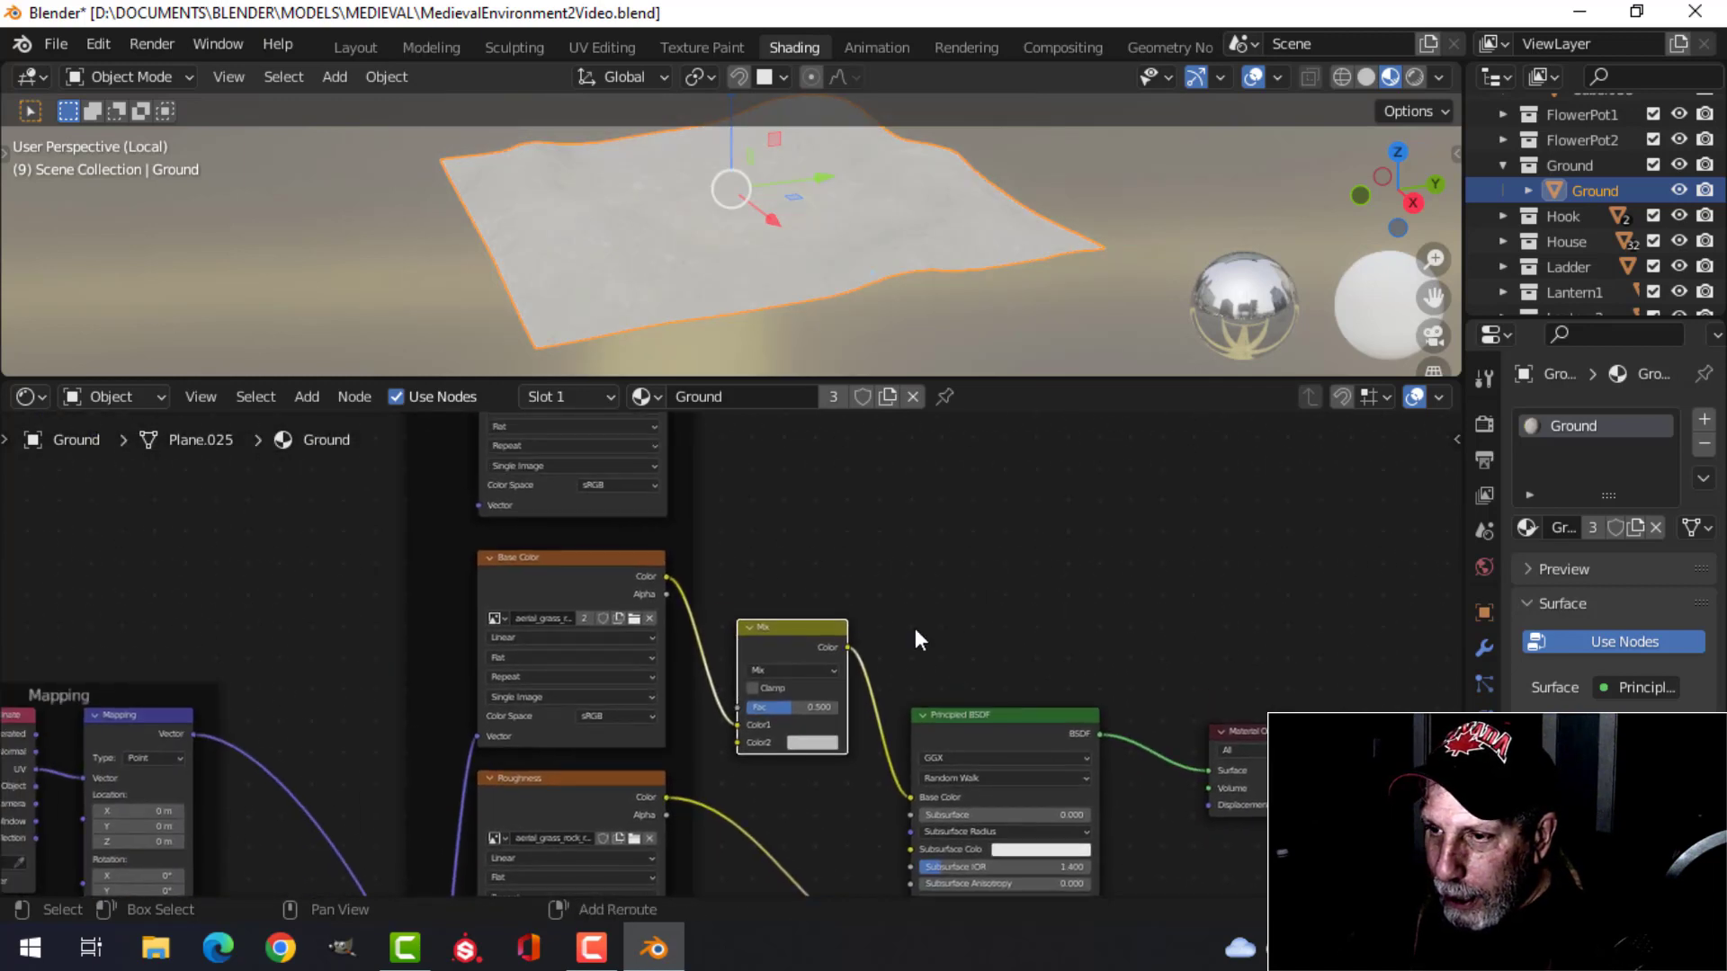
middle_drag(806, 579, 791, 683)
mouse_move(656, 451)
mouse_down()
mouse_move(688, 794)
mouse_move(707, 819)
mouse_move(731, 796)
mouse_up()
scroll(731, 782, up, 3)
click(801, 779)
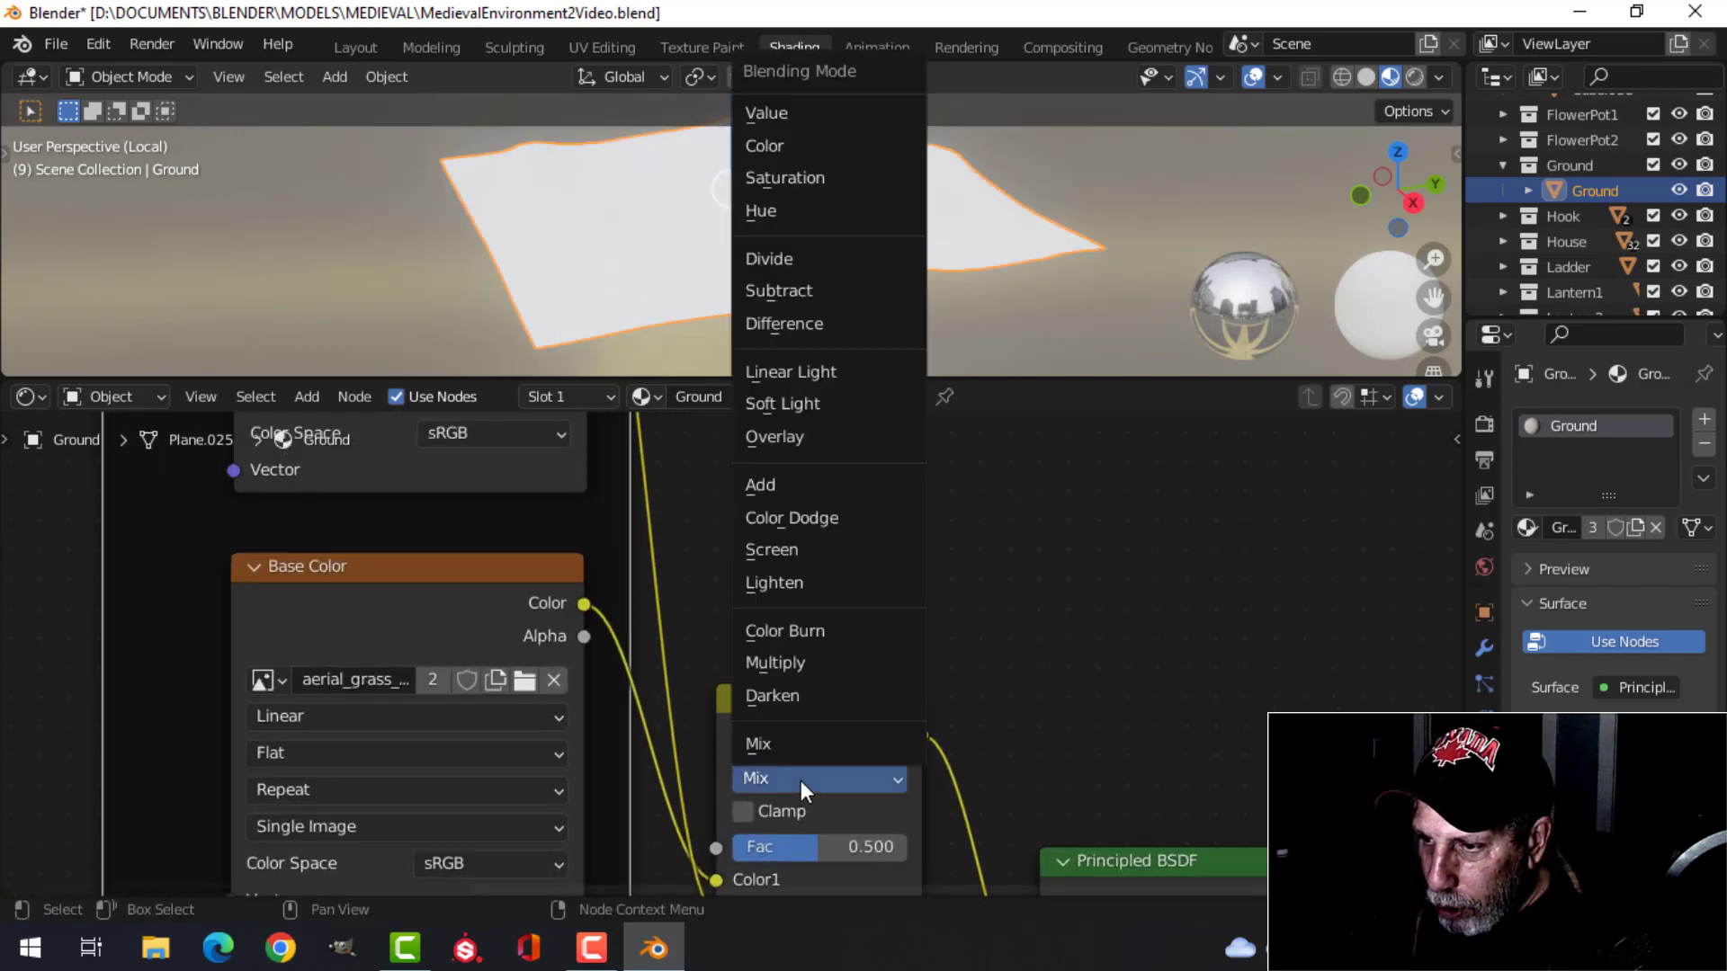
click(800, 665)
Step: Move the Principled BSDF and Material Output nodes farther from the Multiply node to make room between them
scroll(1022, 568, down, 4)
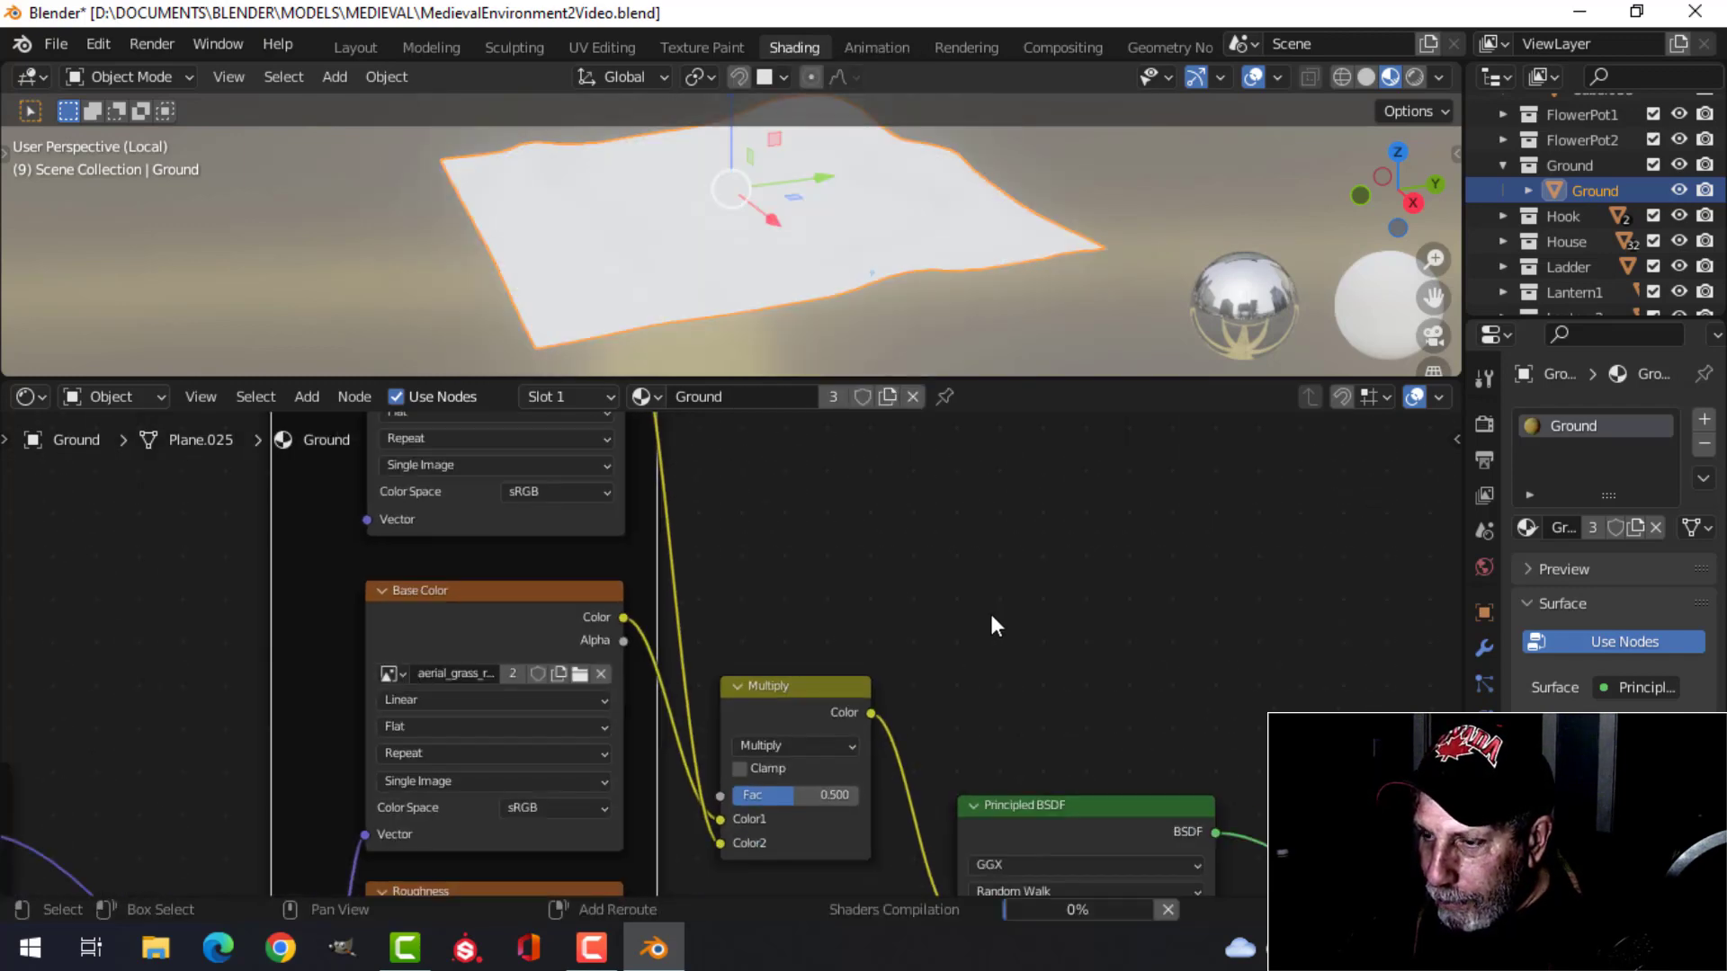
drag(787, 539, 1160, 742)
key(g)
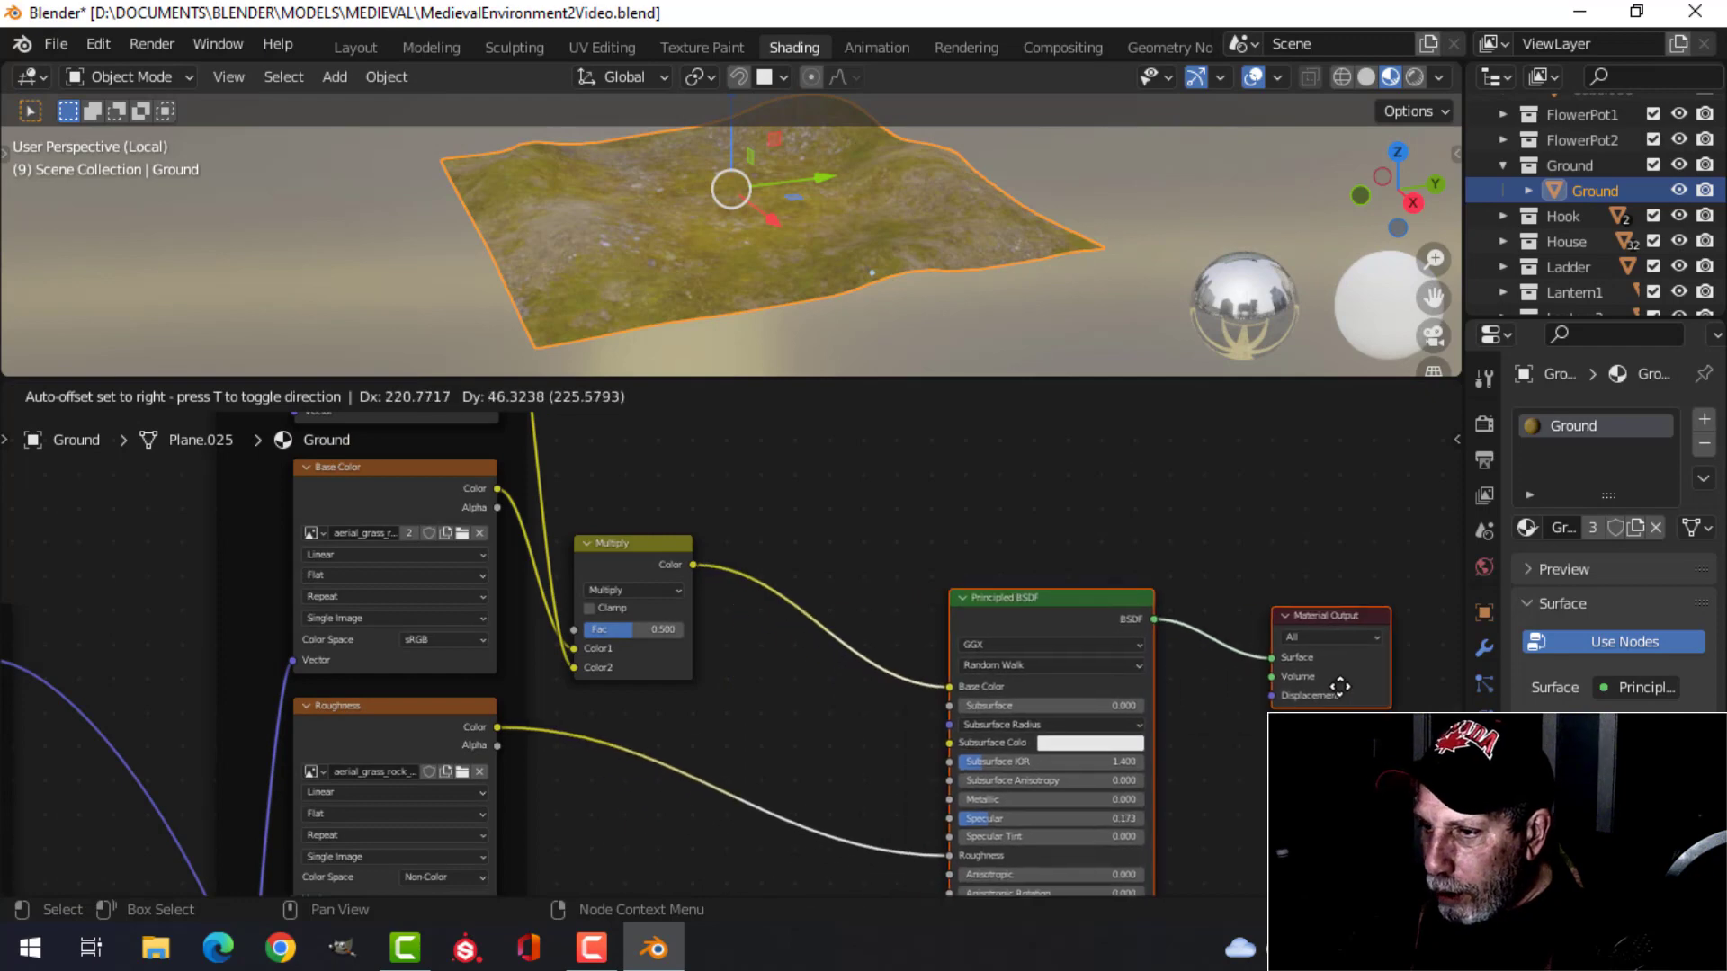
click(1338, 687)
Step: Set the Multiply node's Fac to 0.617
scroll(687, 694, up, 2)
drag(574, 699, 585, 699)
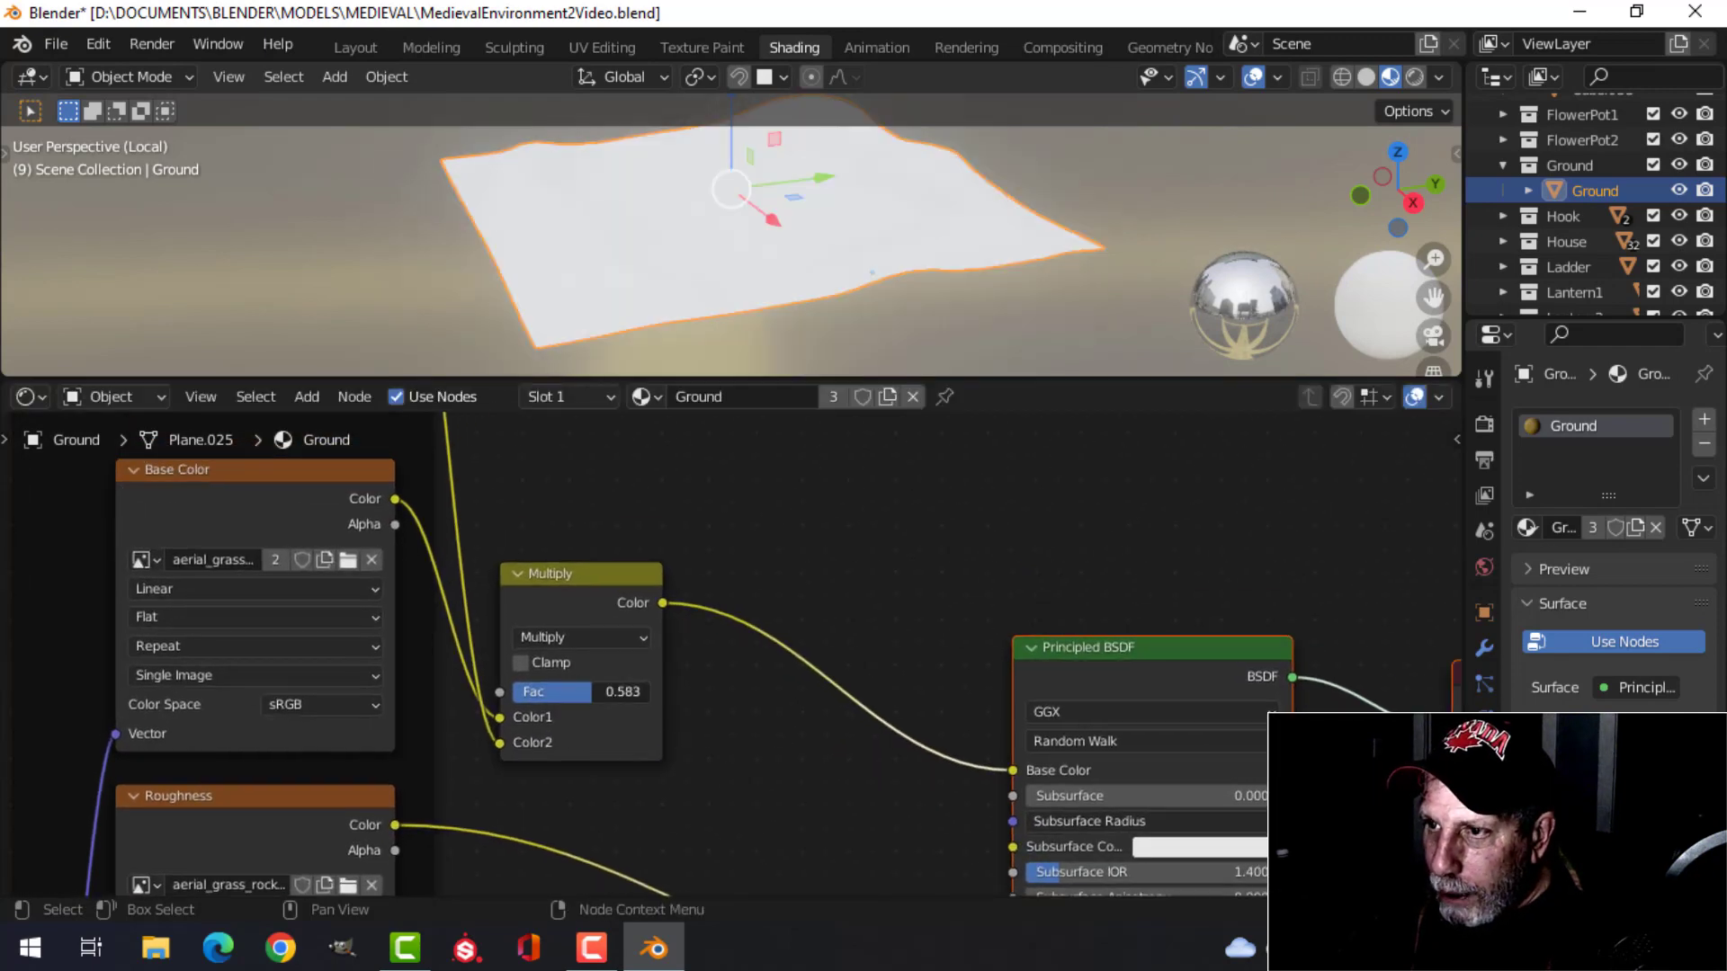
scroll(751, 683, down, 1)
middle_drag(799, 582, 767, 583)
scroll(781, 615, up, 1)
scroll(694, 297, up, 2)
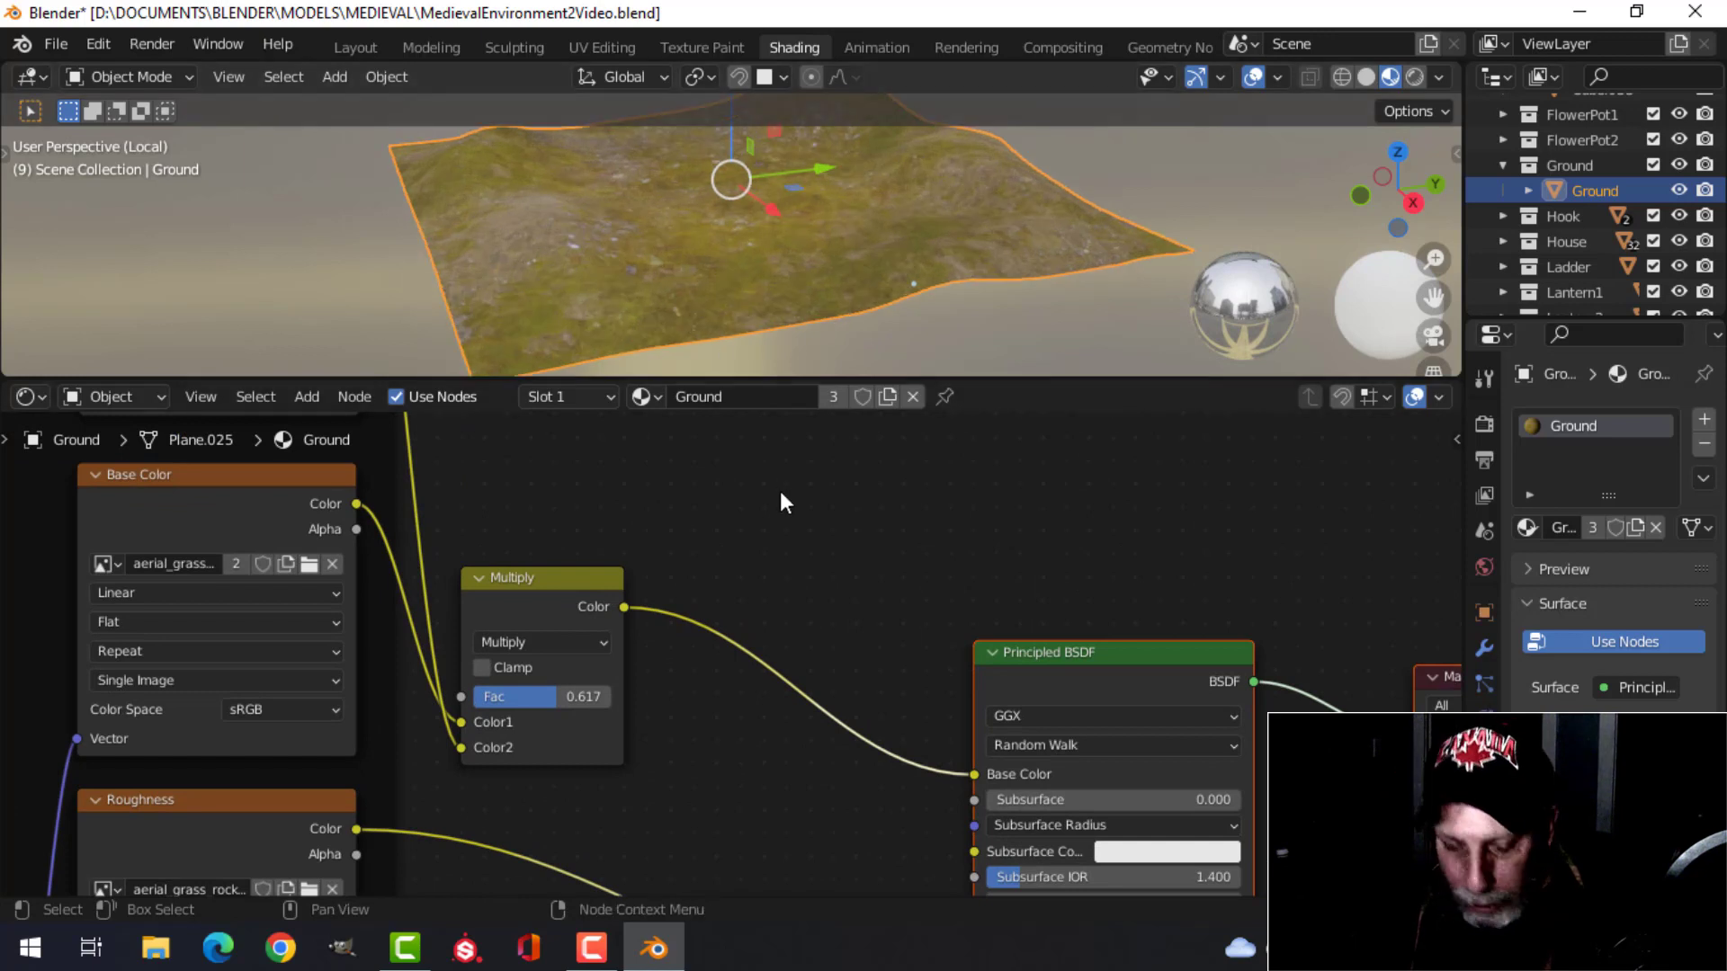
Step: Insert a Gamma node on the link between the Multiply node and the Principled BSDF's Base Color
key(shift+a)
mouse_move(775, 491)
click(889, 515)
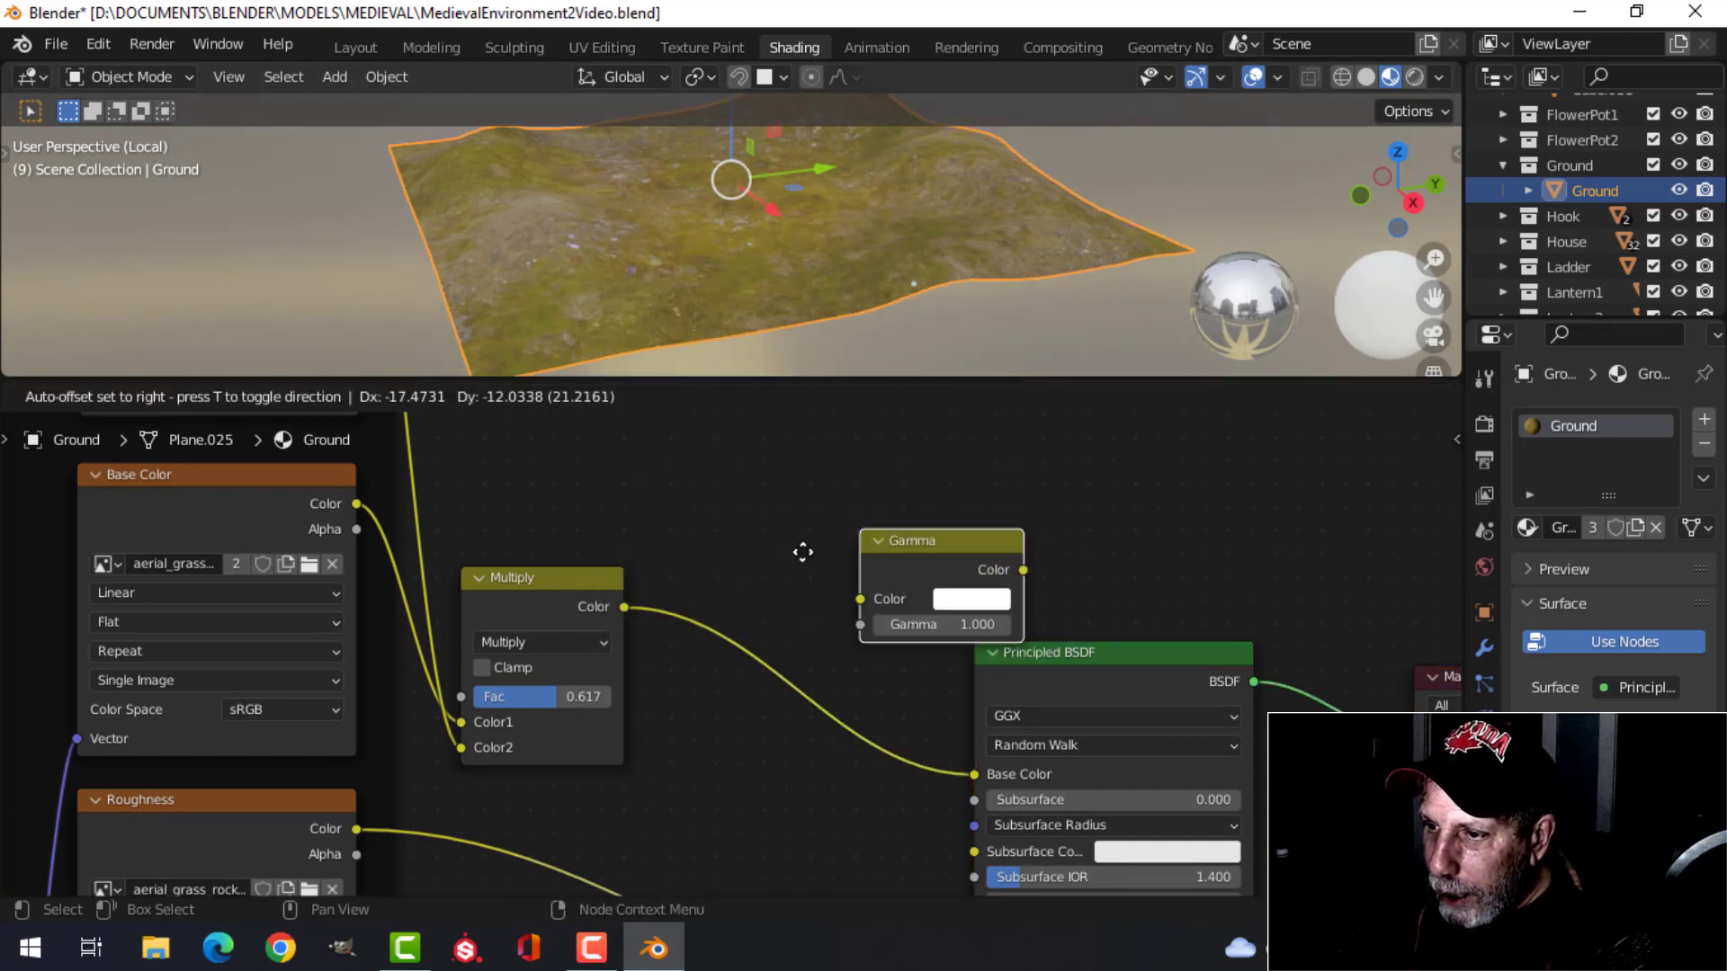
click(782, 701)
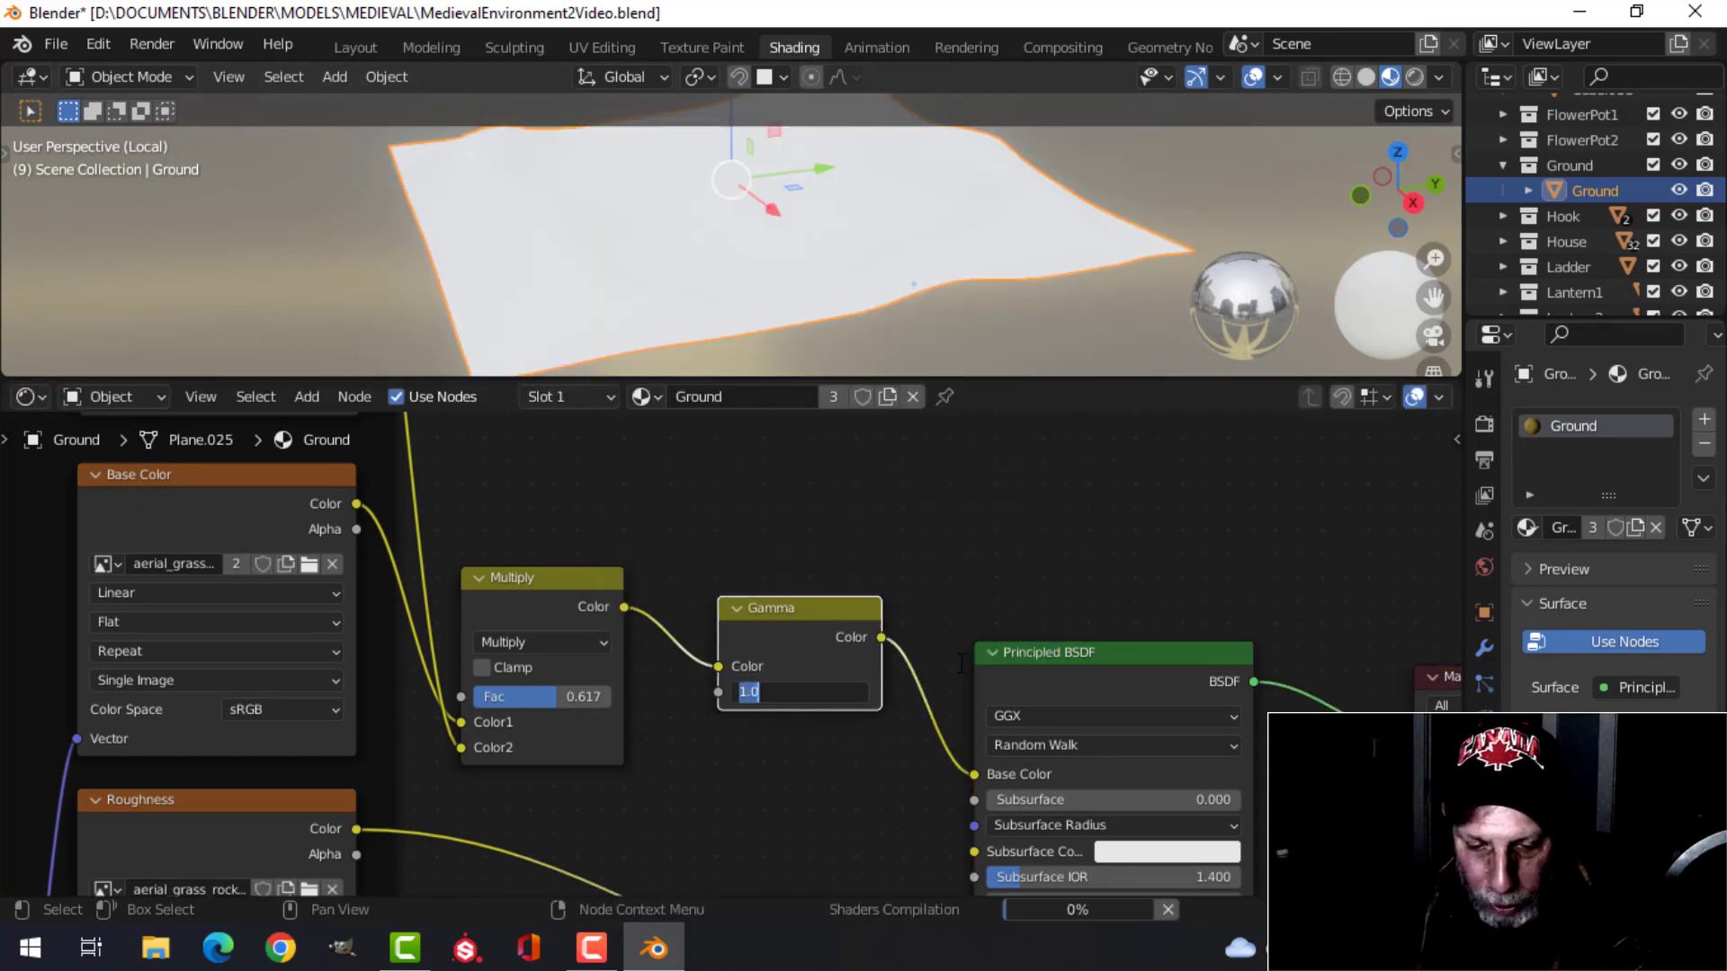
Step: Set the Gamma node's value to 1.2
text(1.2)
key(Return)
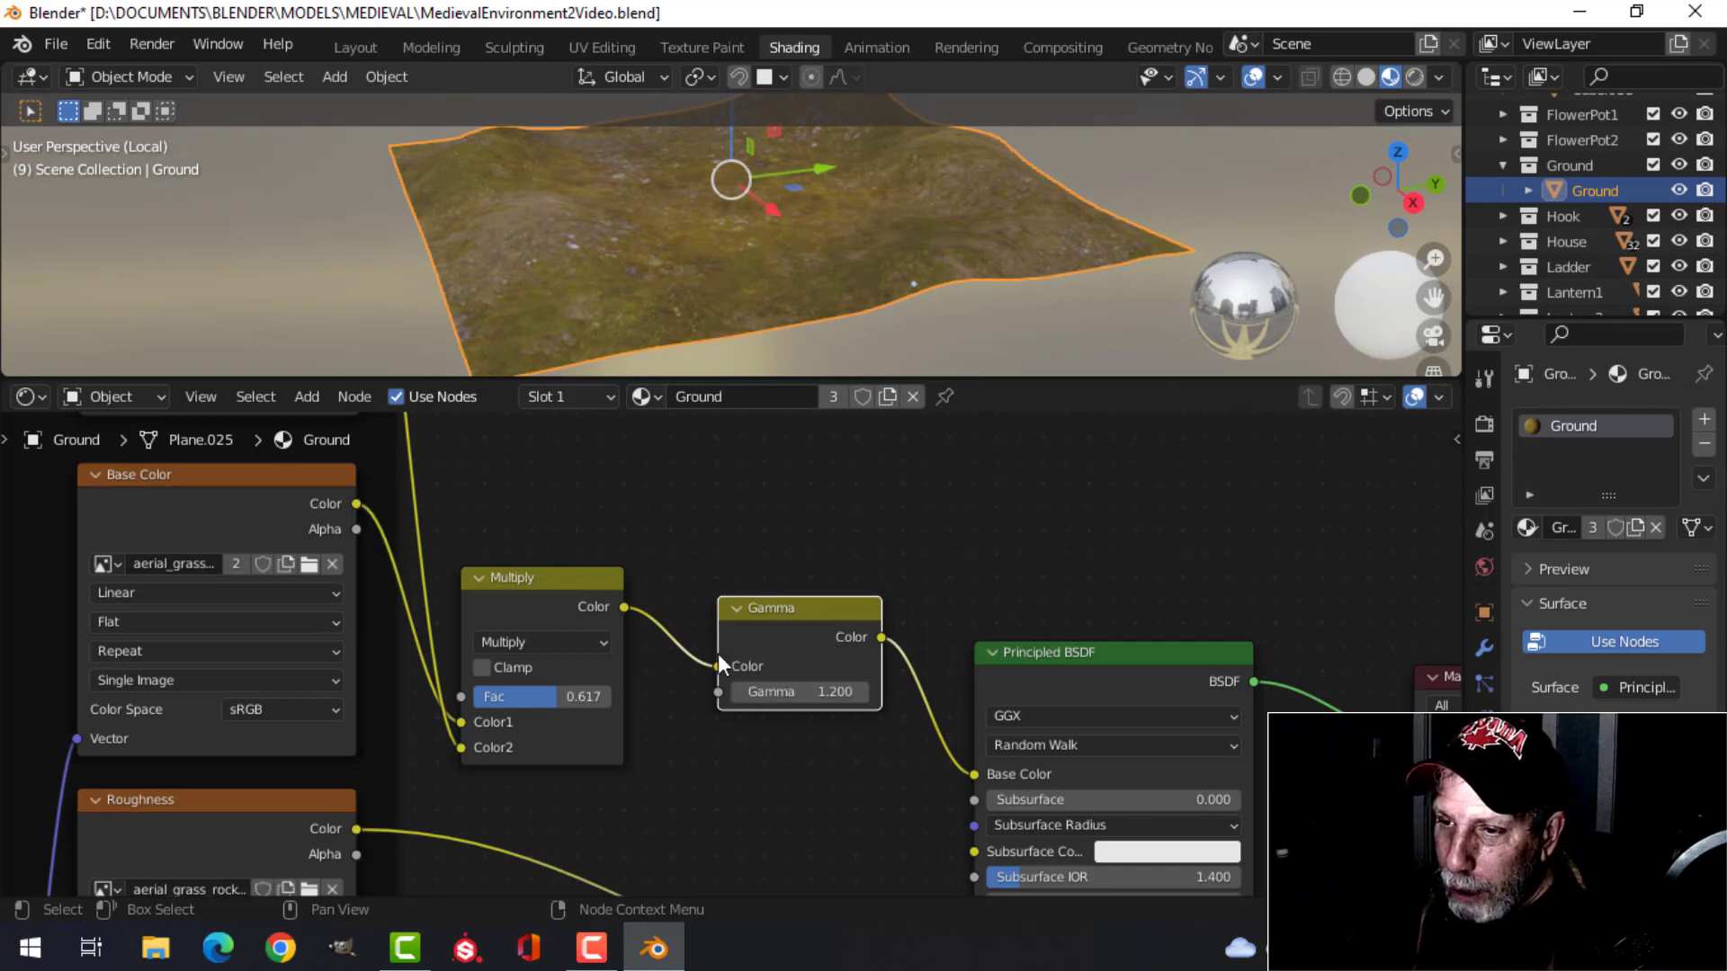
scroll(718, 653, down, 3)
middle_drag(684, 642, 771, 582)
scroll(760, 313, up, 6)
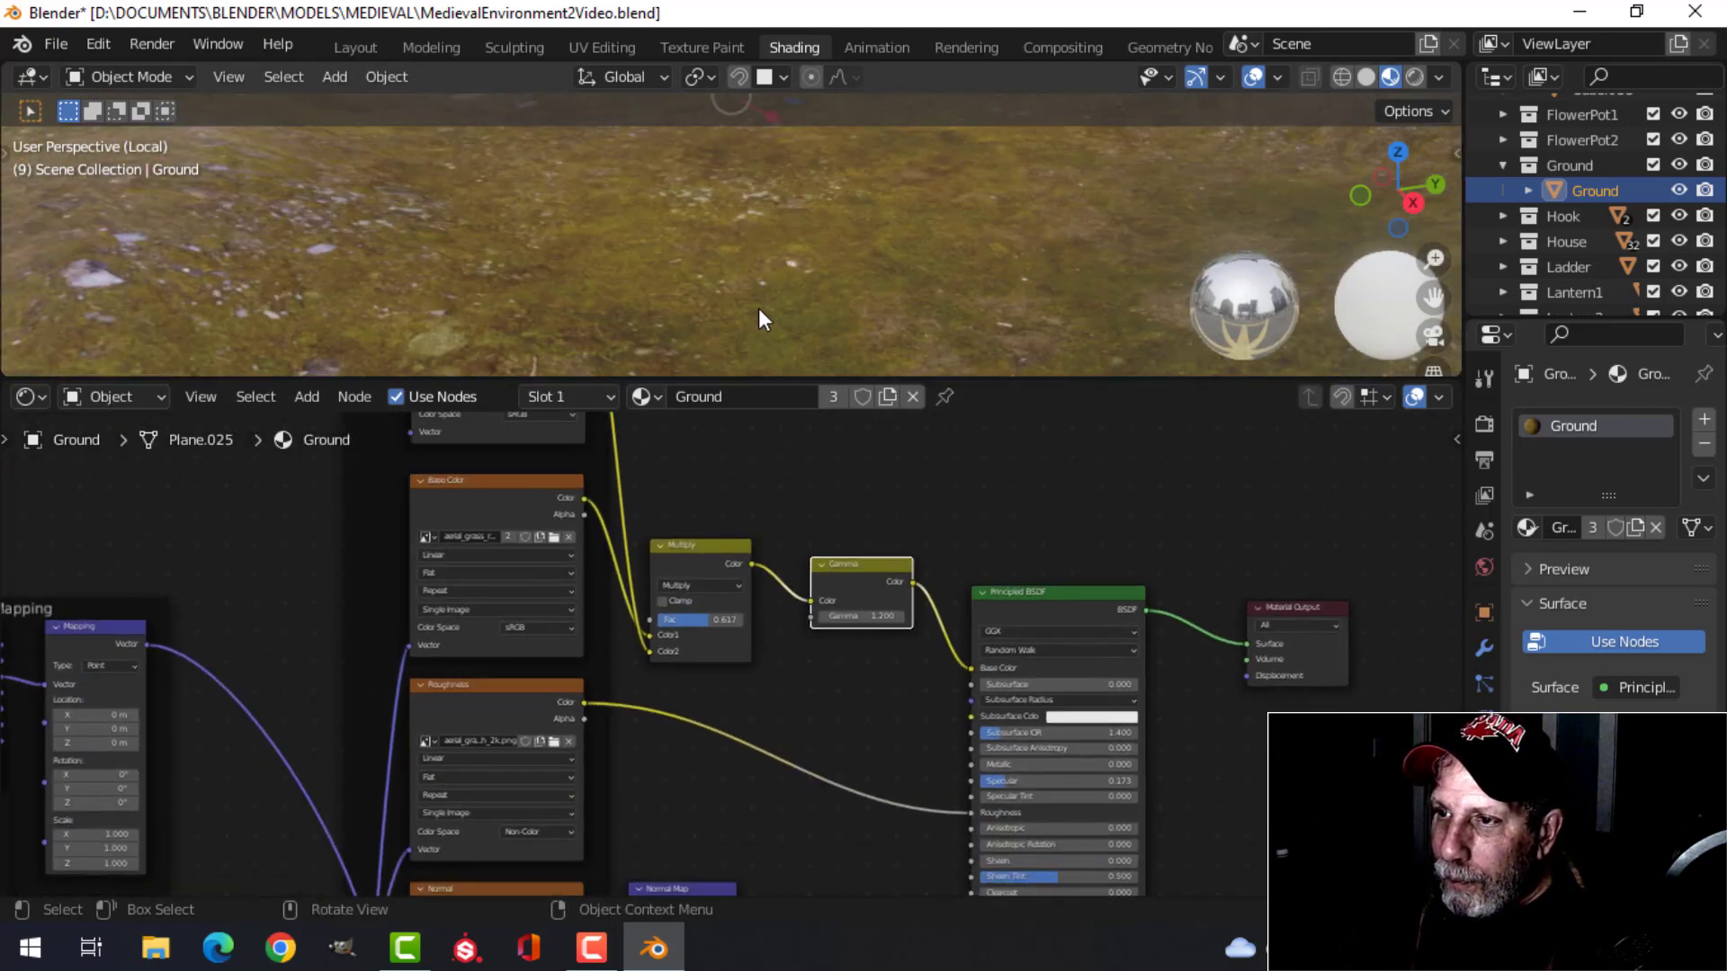
mouse_move(758, 308)
shift+middle_down()
mouse_move(848, 248)
mouse_move(709, 320)
mouse_move(759, 297)
shift+middle_up()
scroll(707, 318, up, 3)
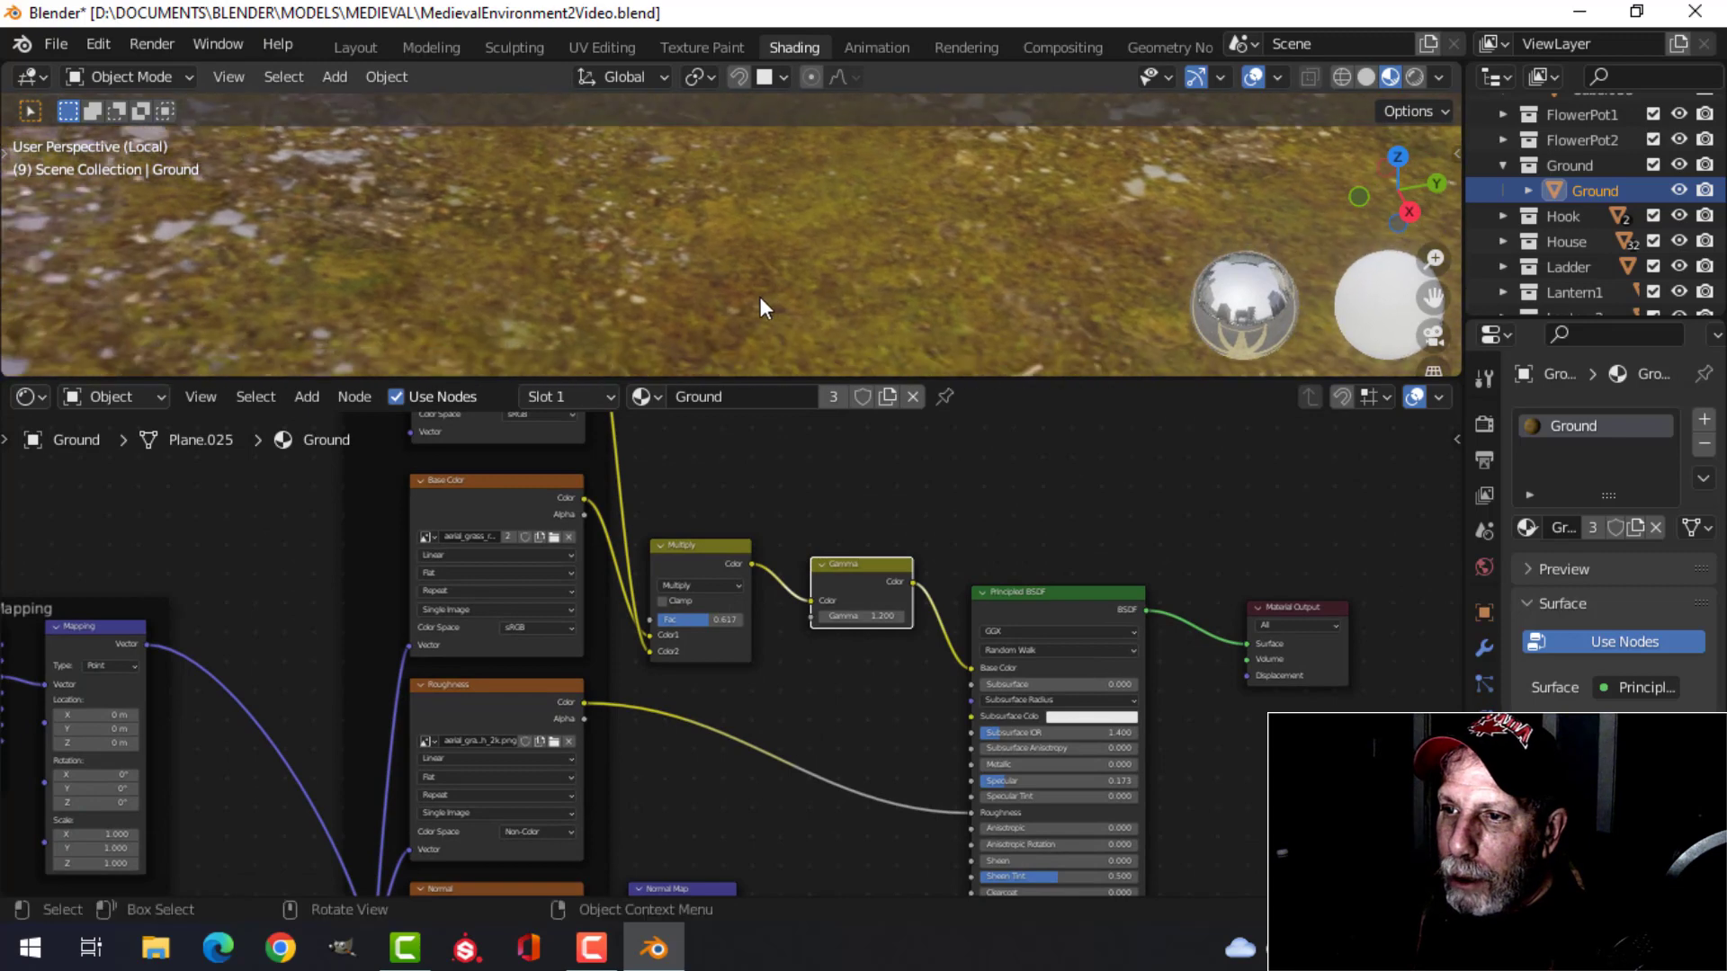
Step: Set the X and Y scale of the grass textures' Mapping node to 3
scroll(313, 744, down, 5)
middle_drag(314, 745, 417, 698)
scroll(464, 720, up, 6)
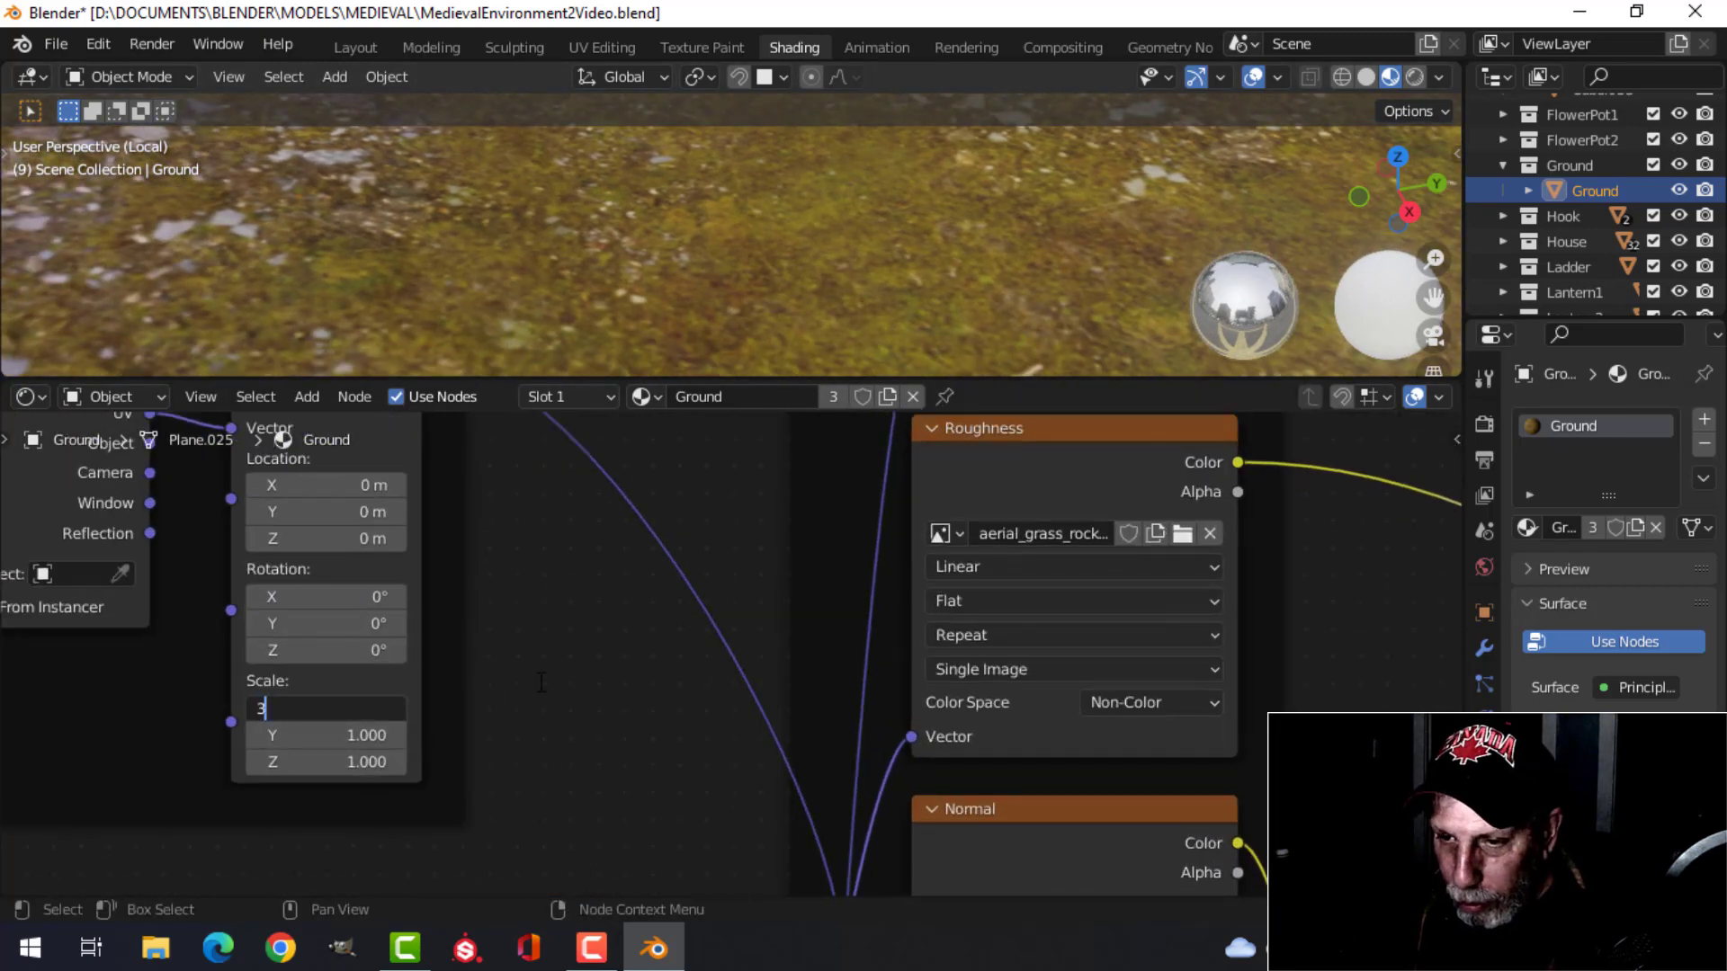
text(3)
key(Tab)
text(3)
key(Return)
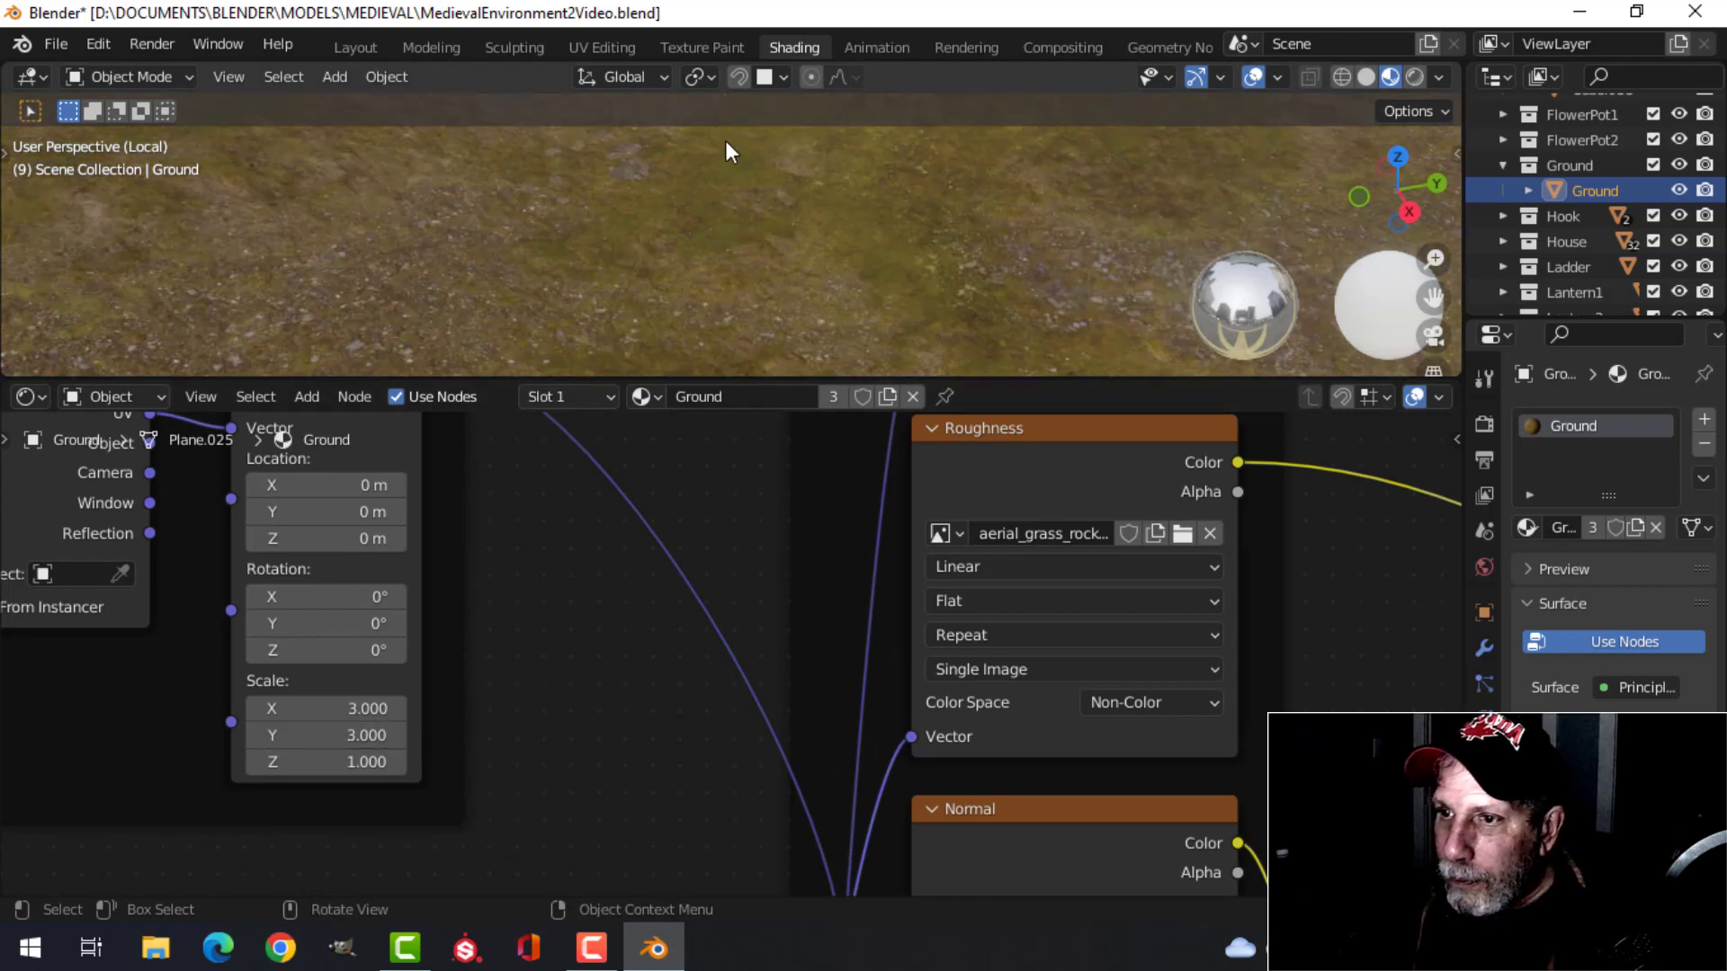
middle_drag(725, 140, 742, 261)
scroll(757, 234, down, 8)
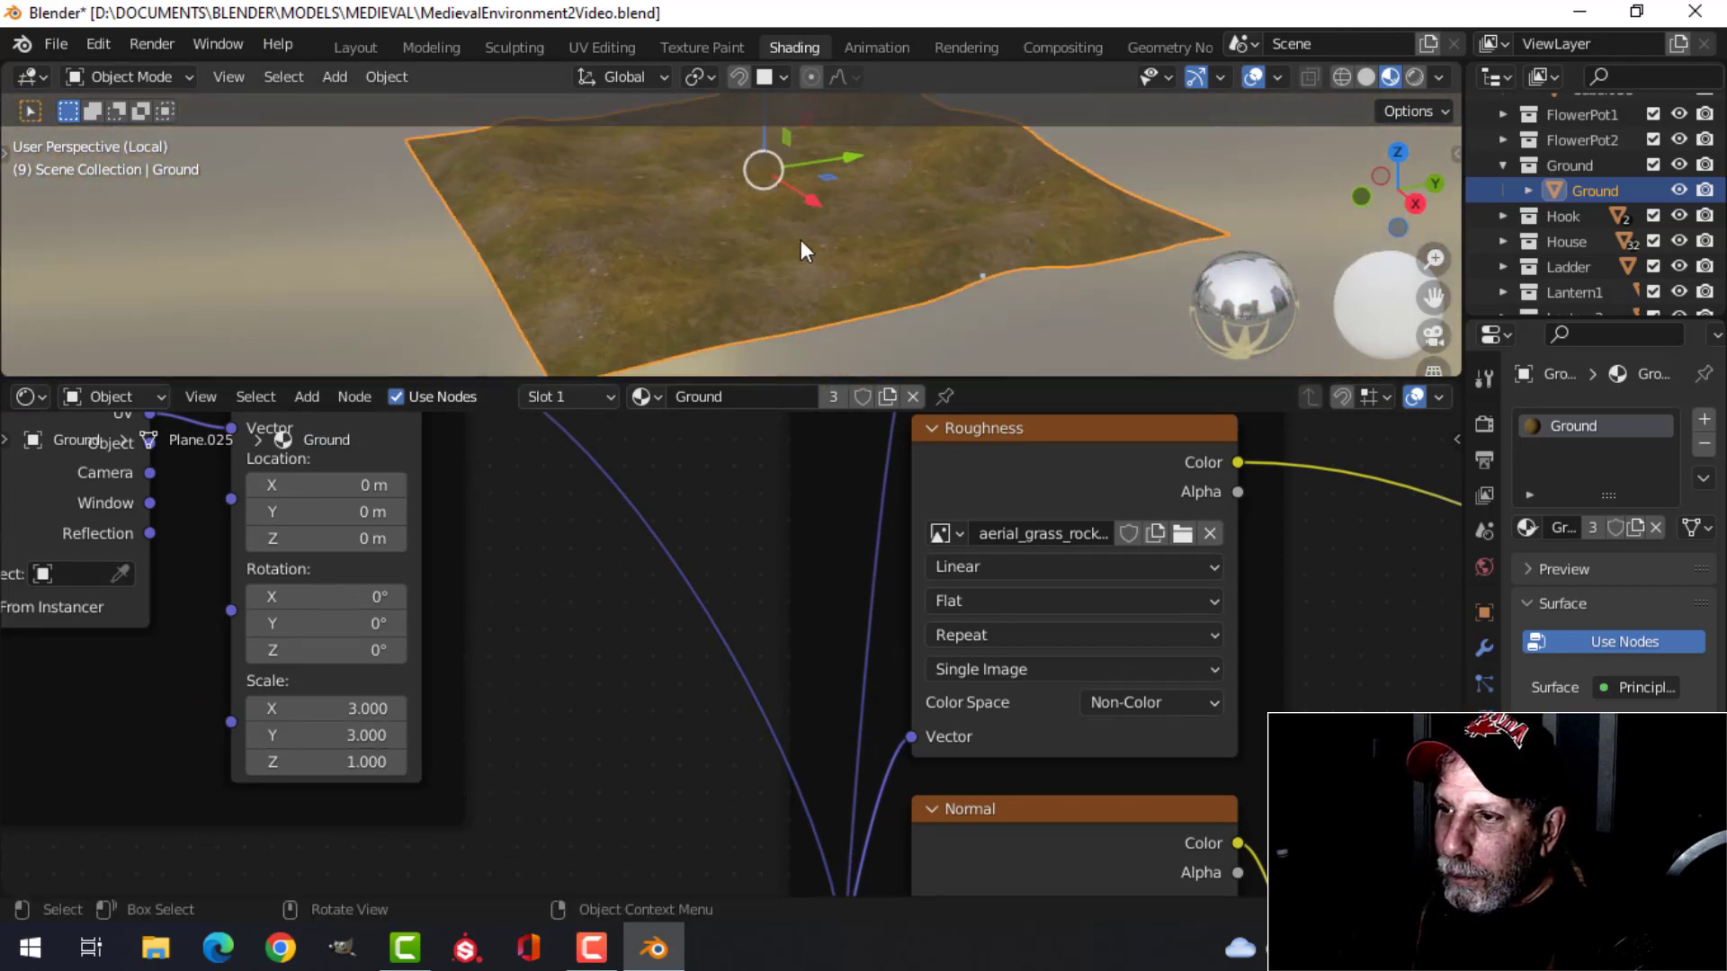
Step: Examine the ground material around the house, log pile and bench in the Layout workspace's full scene
click(350, 44)
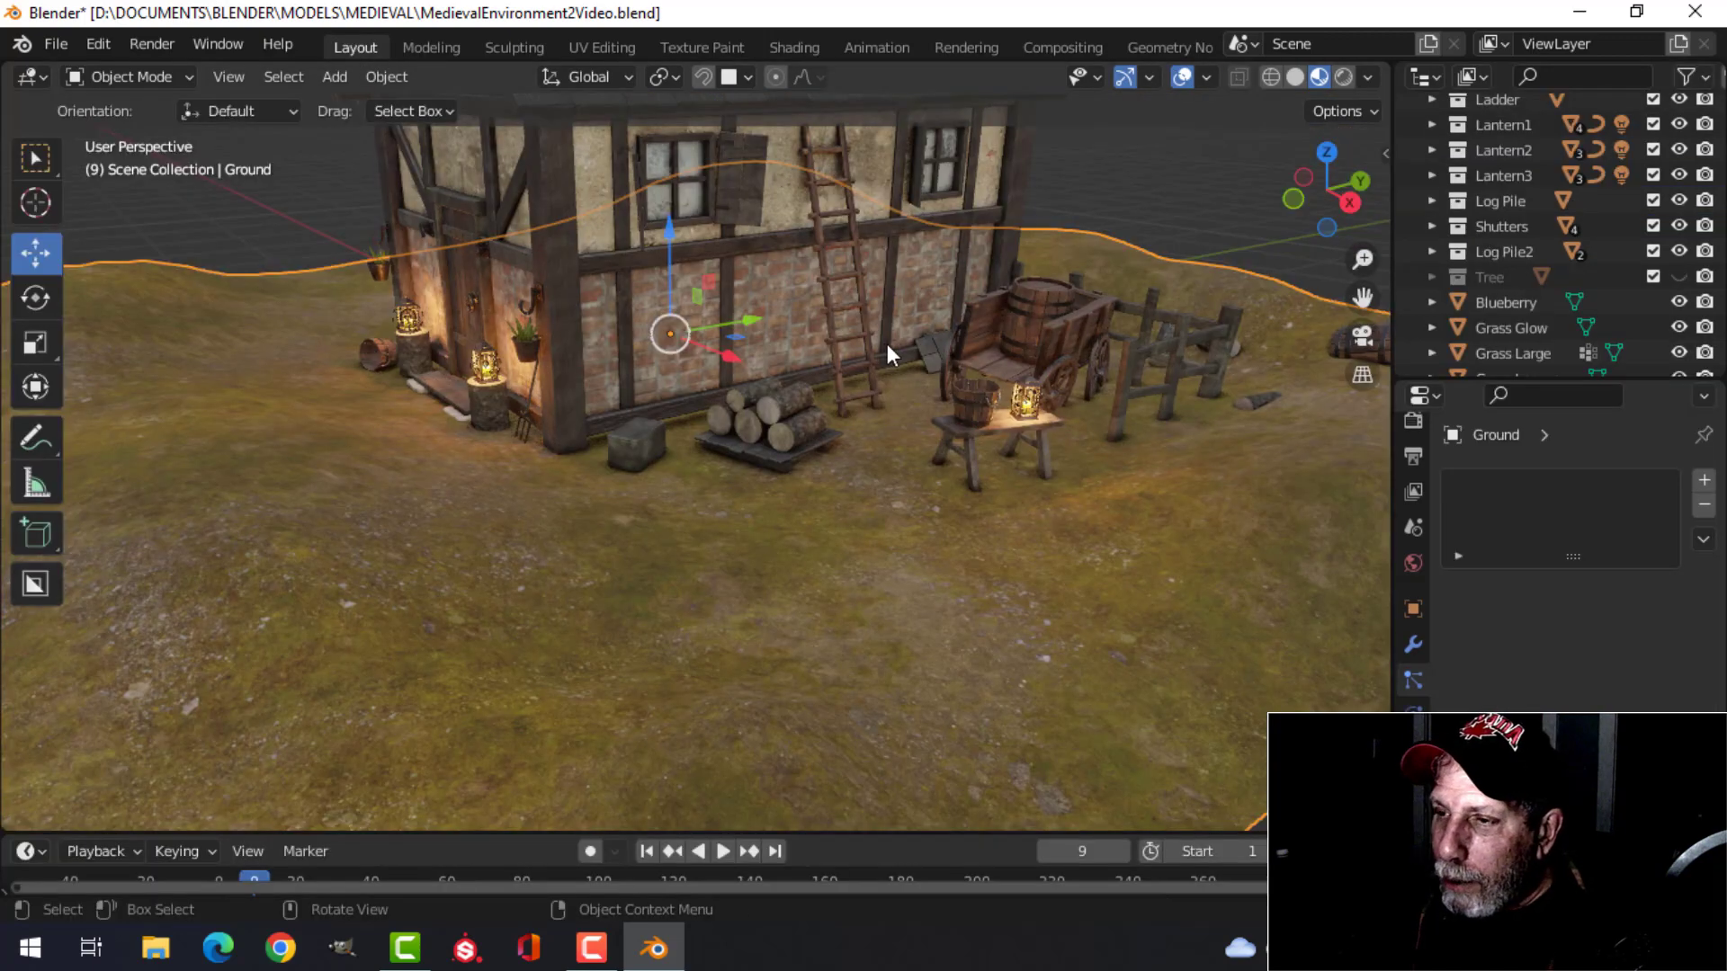
middle_drag(754, 472, 815, 498)
scroll(596, 489, up, 3)
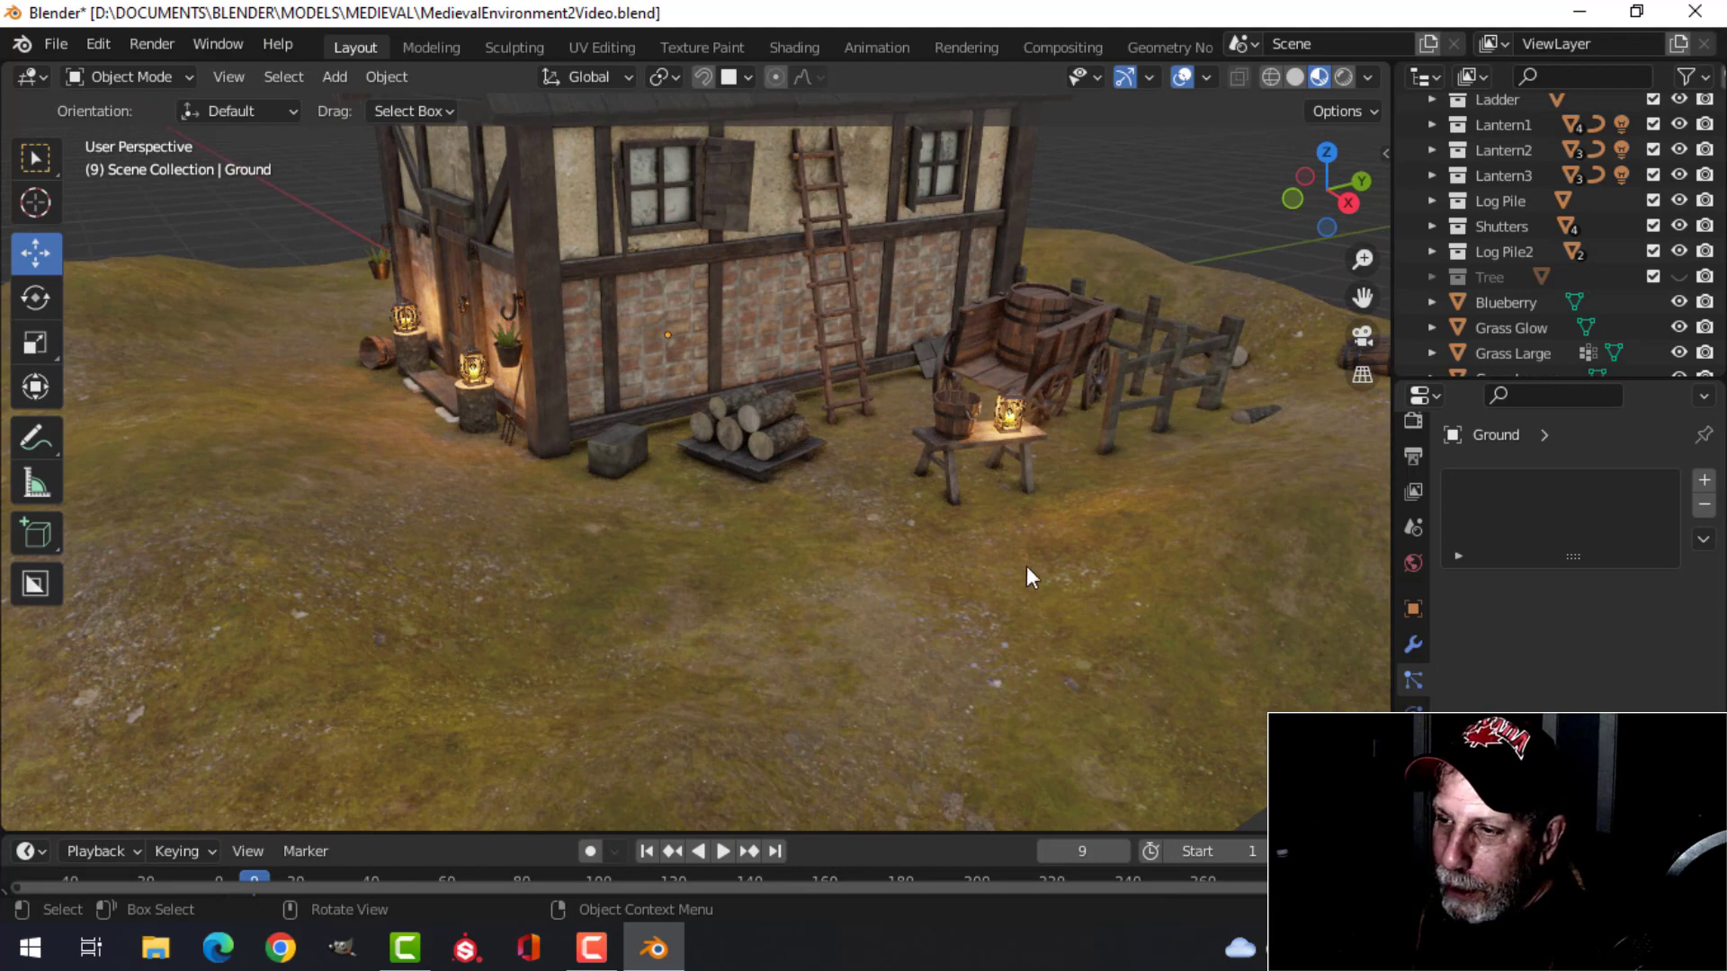
scroll(950, 569, up, 5)
mouse_move(939, 556)
middle_down()
mouse_move(925, 587)
mouse_move(915, 559)
middle_up()
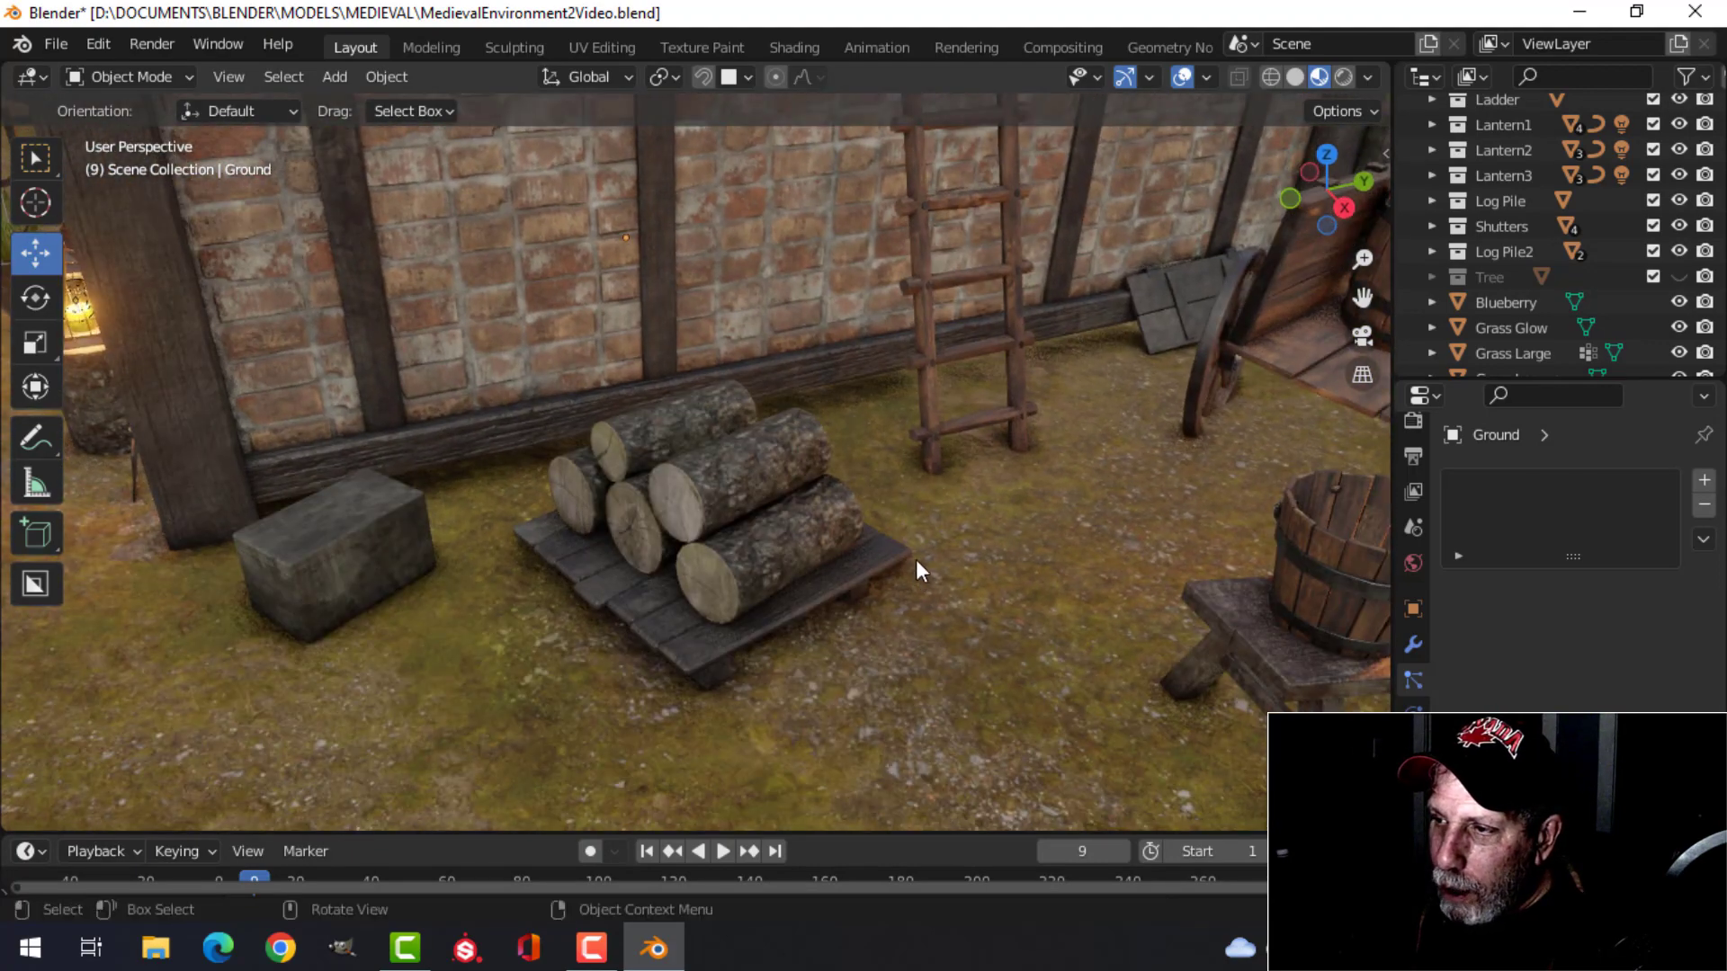
scroll(917, 568, down, 3)
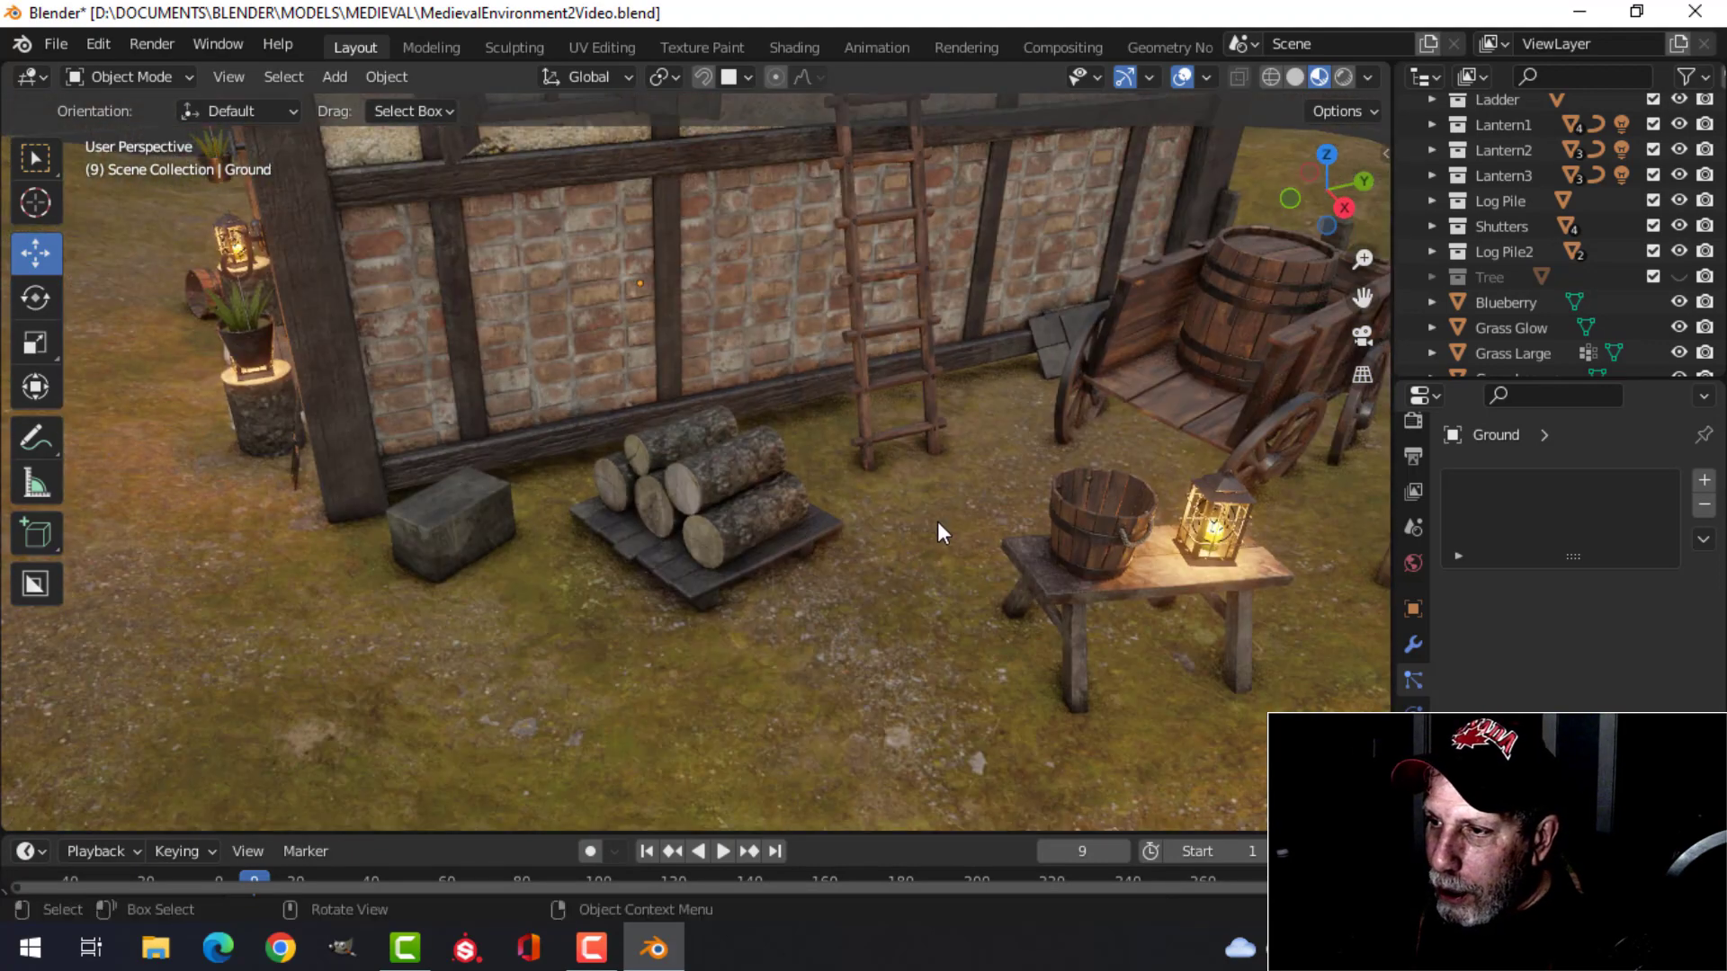
scroll(865, 497, down, 5)
middle_drag(865, 496, 901, 516)
scroll(876, 500, up, 3)
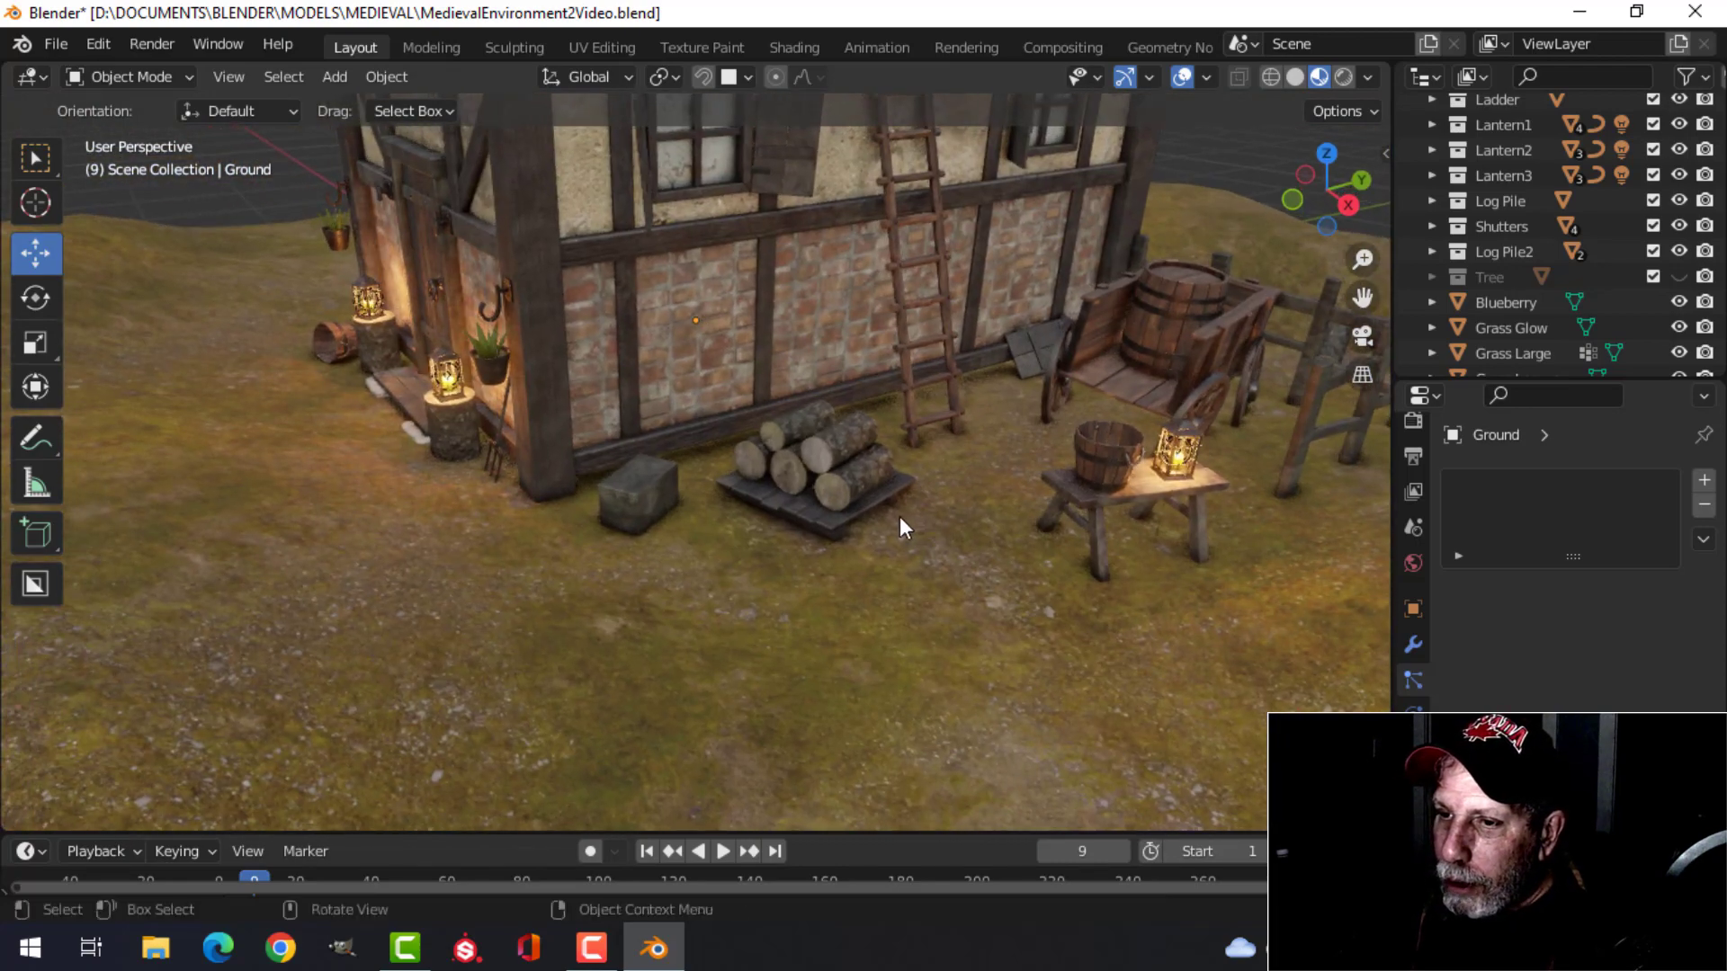
scroll(900, 517, down, 2)
Step: Return to the Shading workspace and maximize the node editor showing the Ground material
click(785, 48)
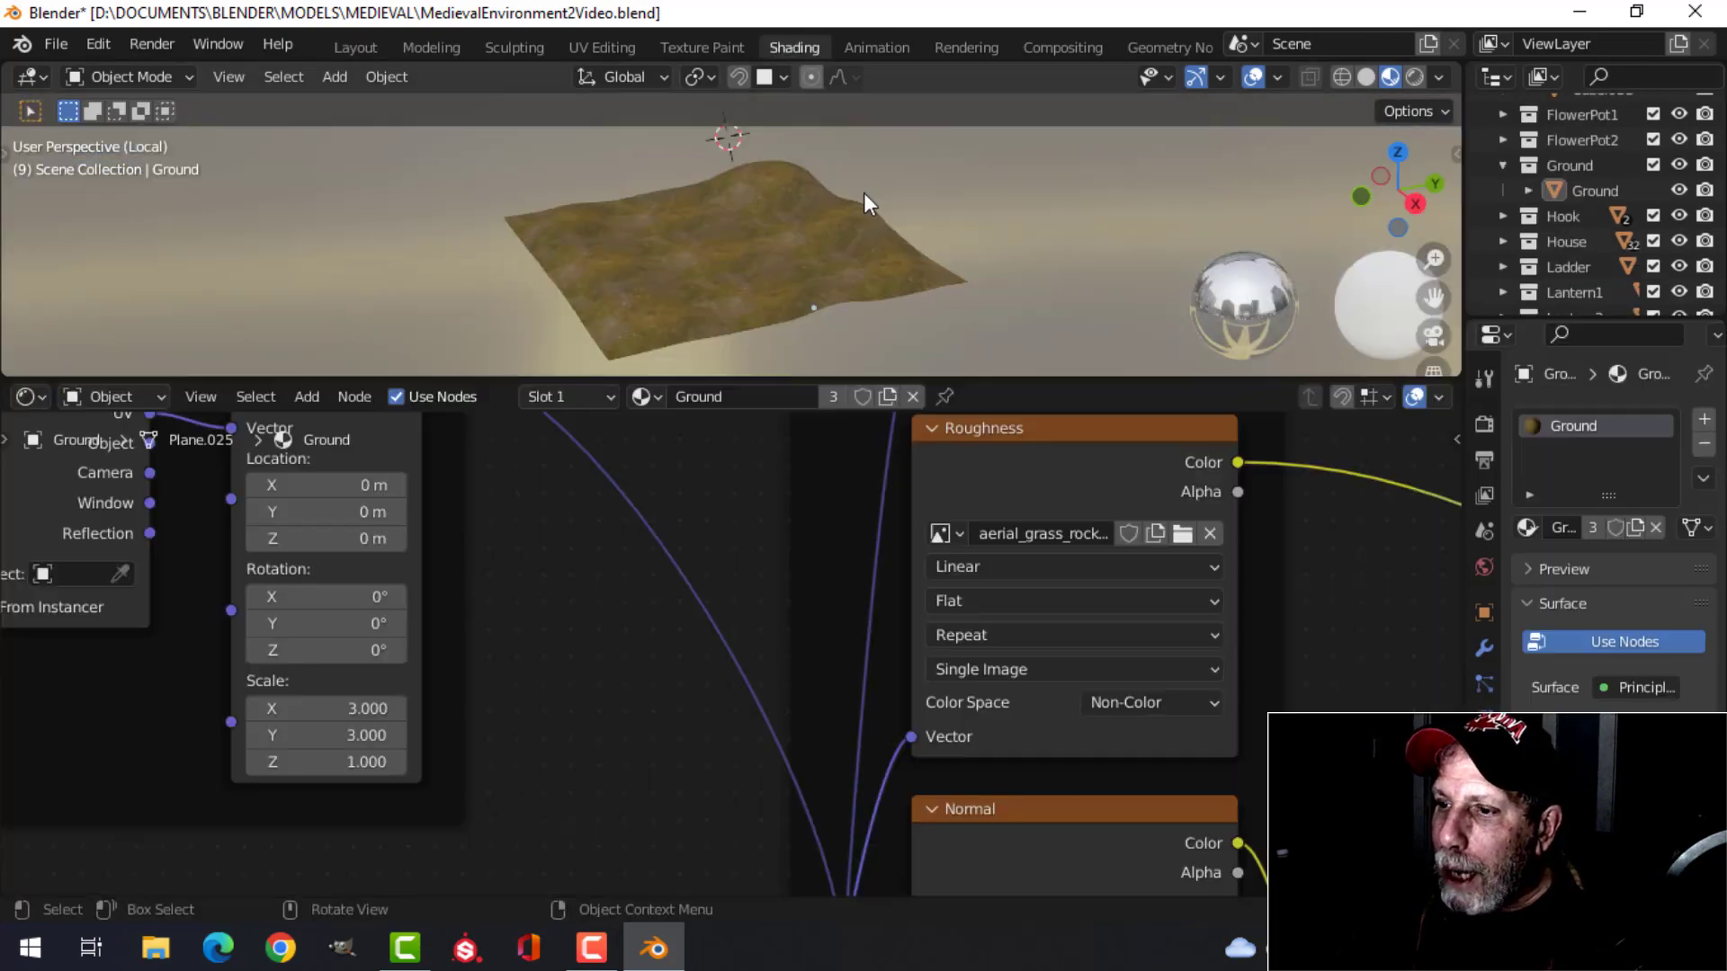
scroll(771, 617, down, 5)
middle_drag(972, 657, 879, 646)
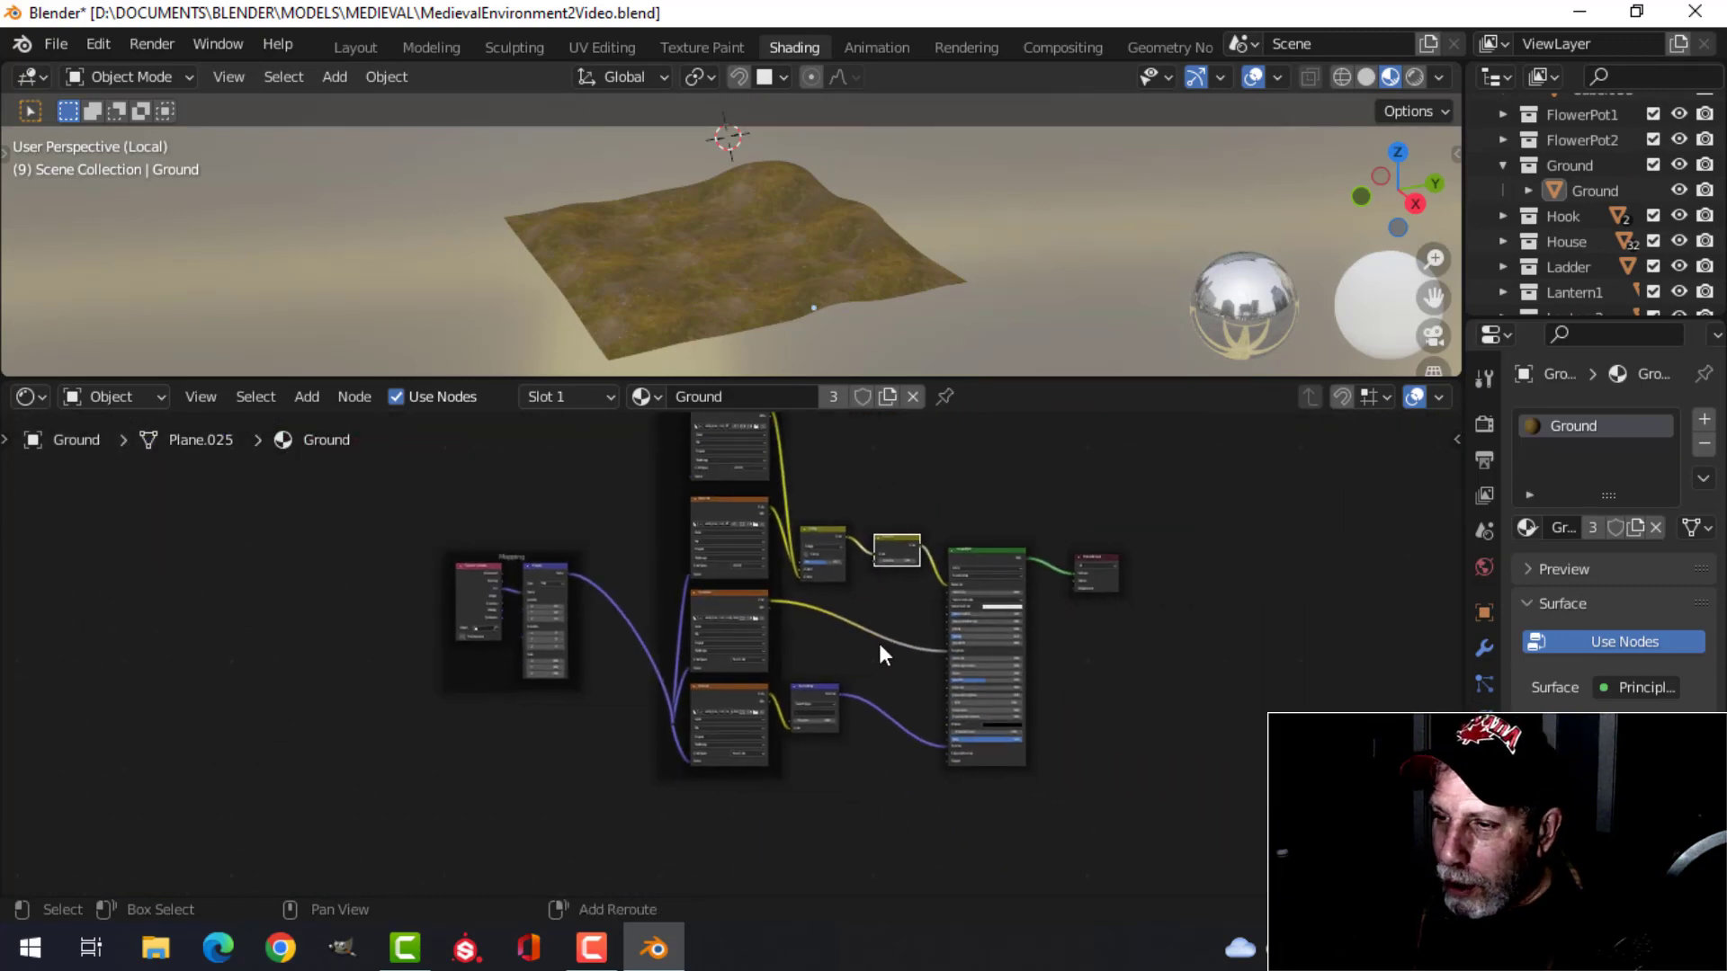
key(ctrl+space)
scroll(1120, 630, up, 3)
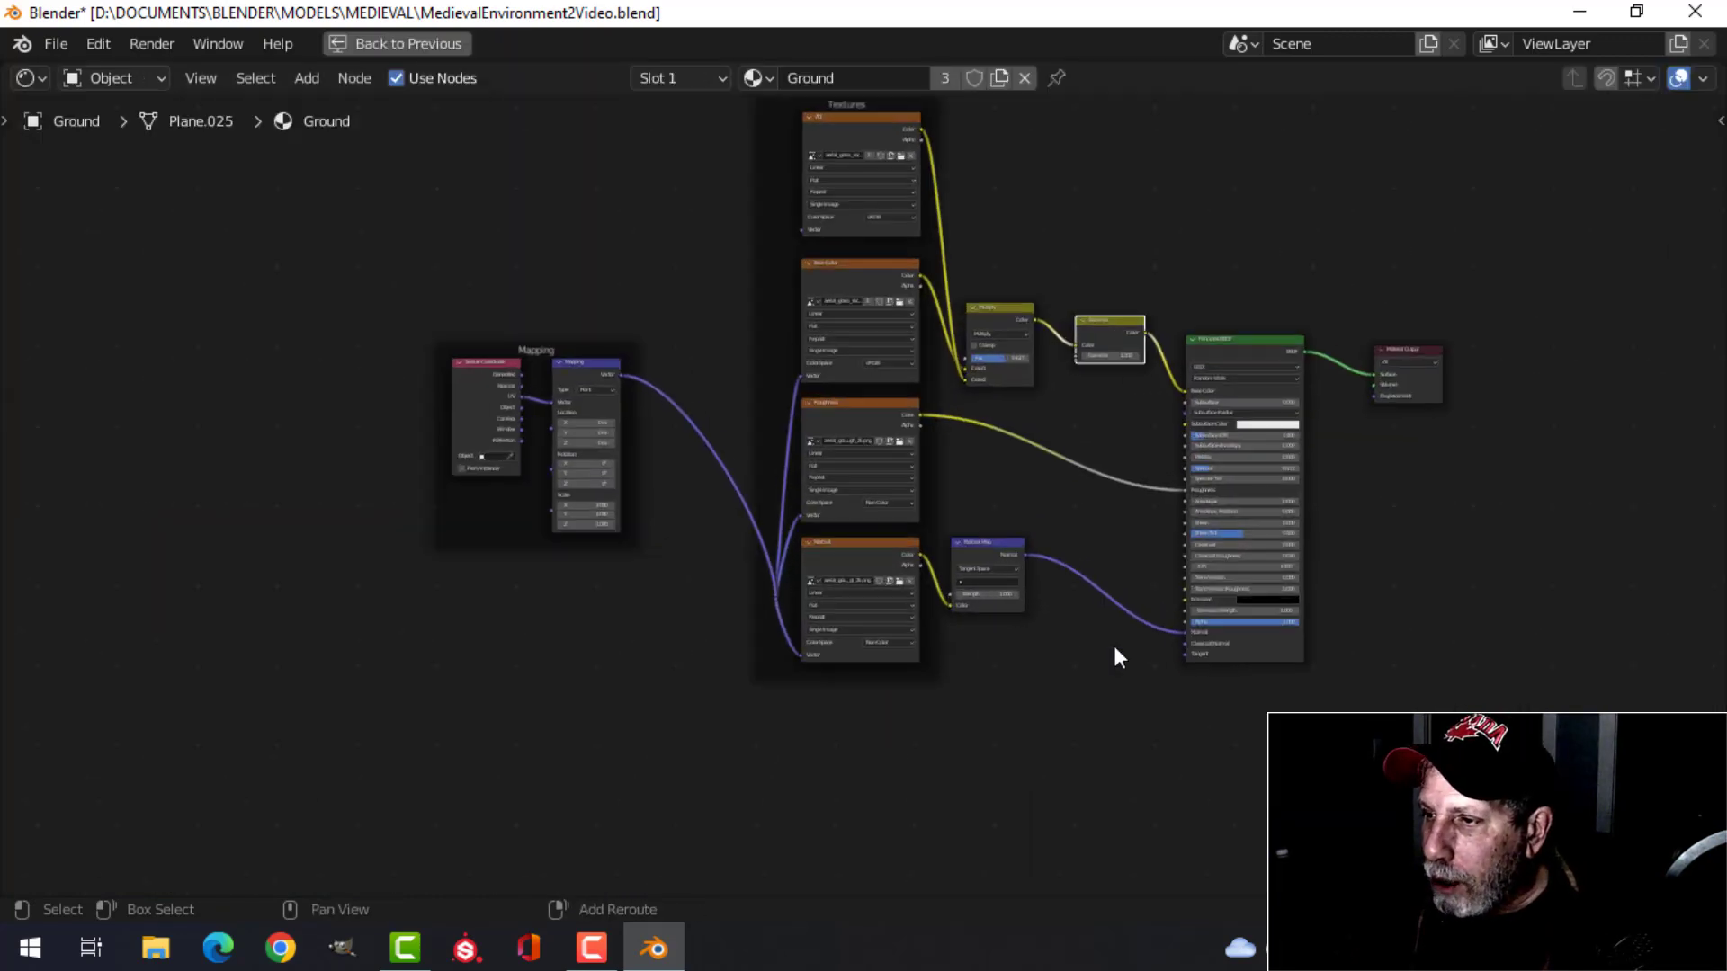
Step: Duplicate the Principled BSDF node and place the copy directly below the original
scroll(1115, 655, up, 2)
middle_drag(1136, 640, 1015, 660)
click(926, 329)
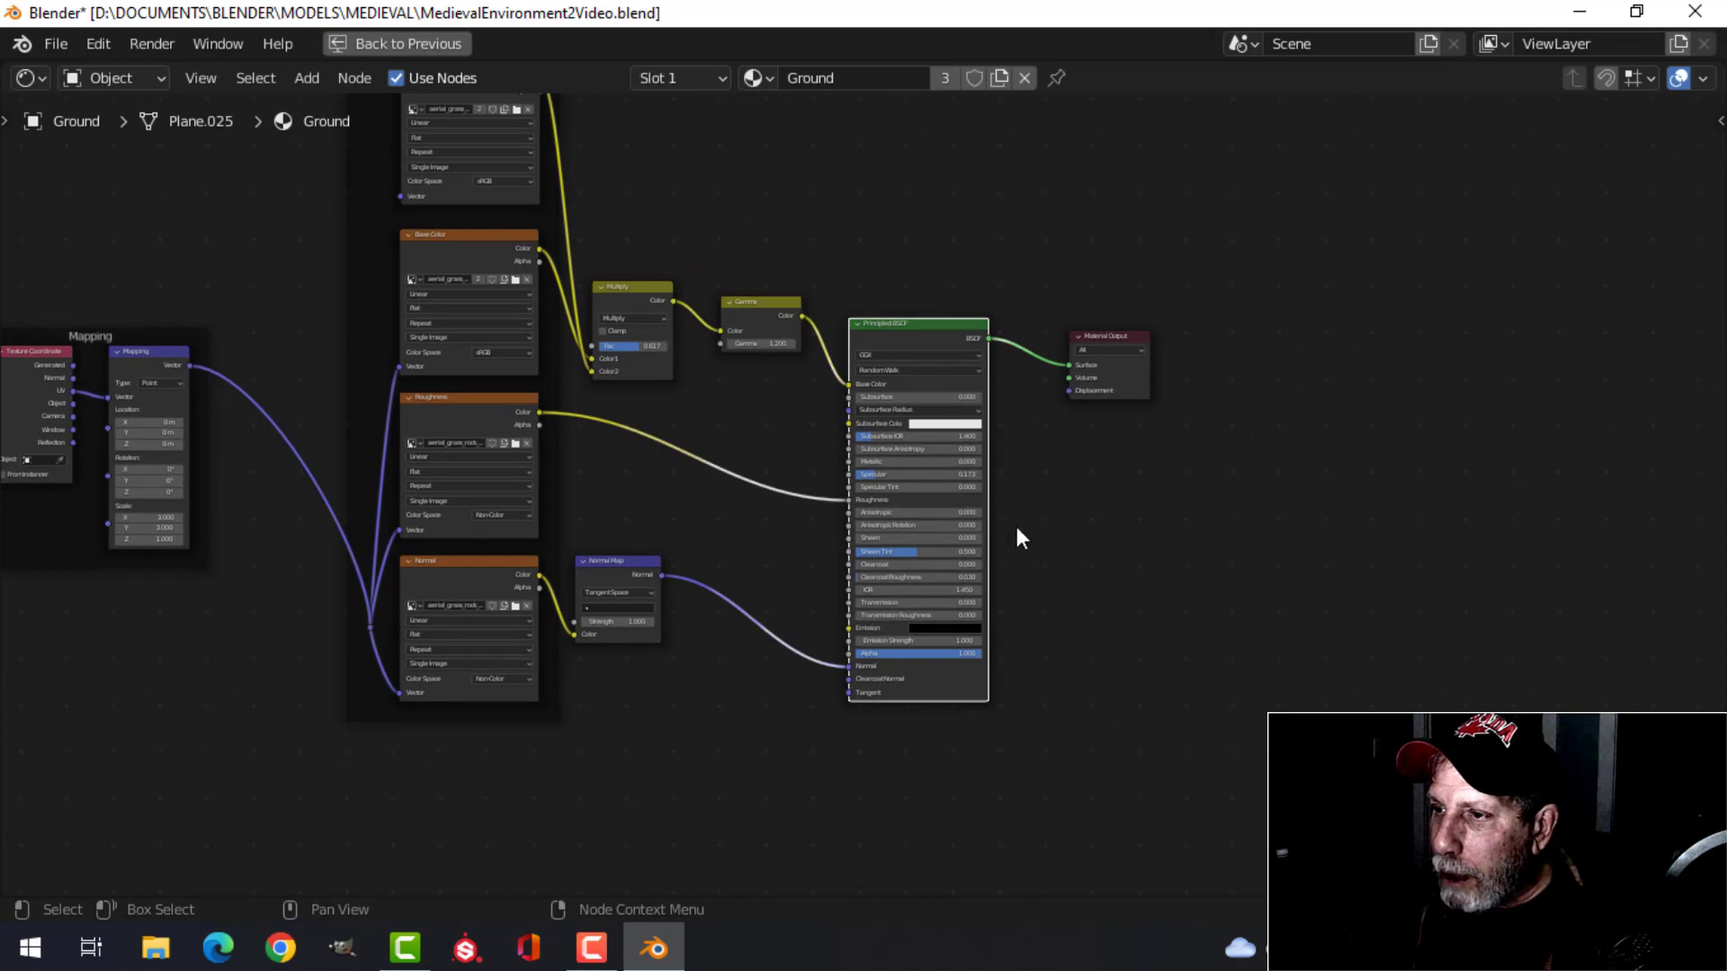
scroll(1097, 553, down, 3)
middle_drag(1108, 556, 1080, 509)
key(shift+d)
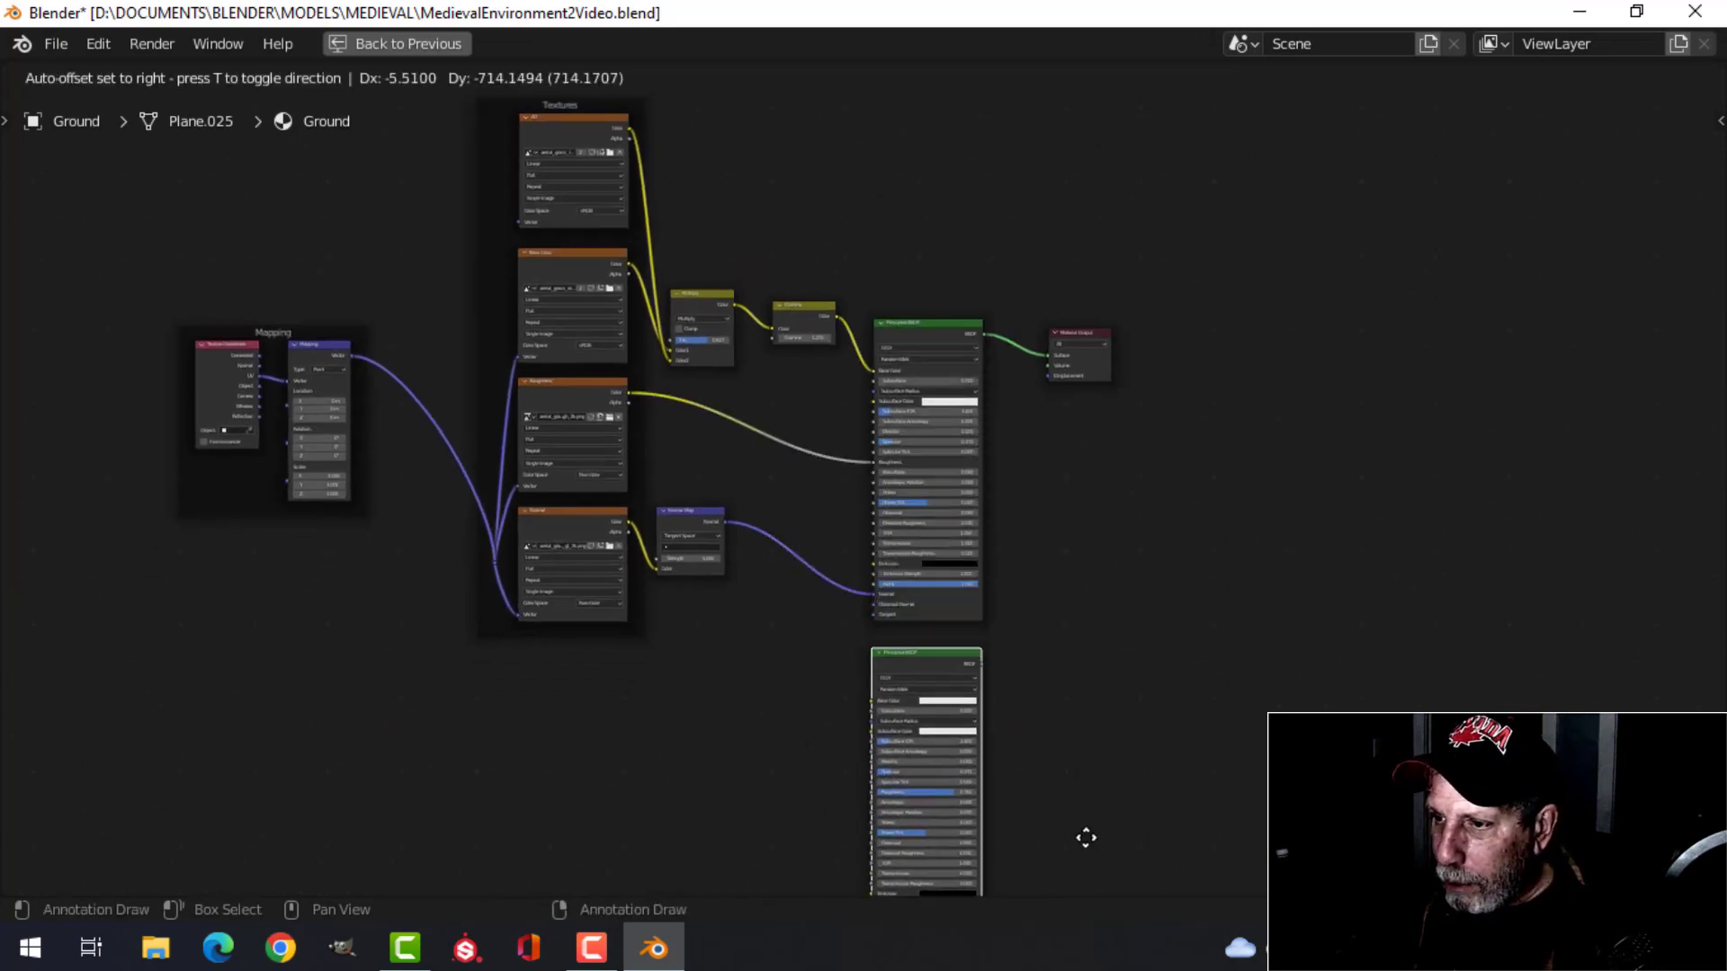
click(1088, 837)
Step: Move the Material Output node much farther away from the two Principled BSDF nodes
drag(1036, 312, 1135, 411)
key(g)
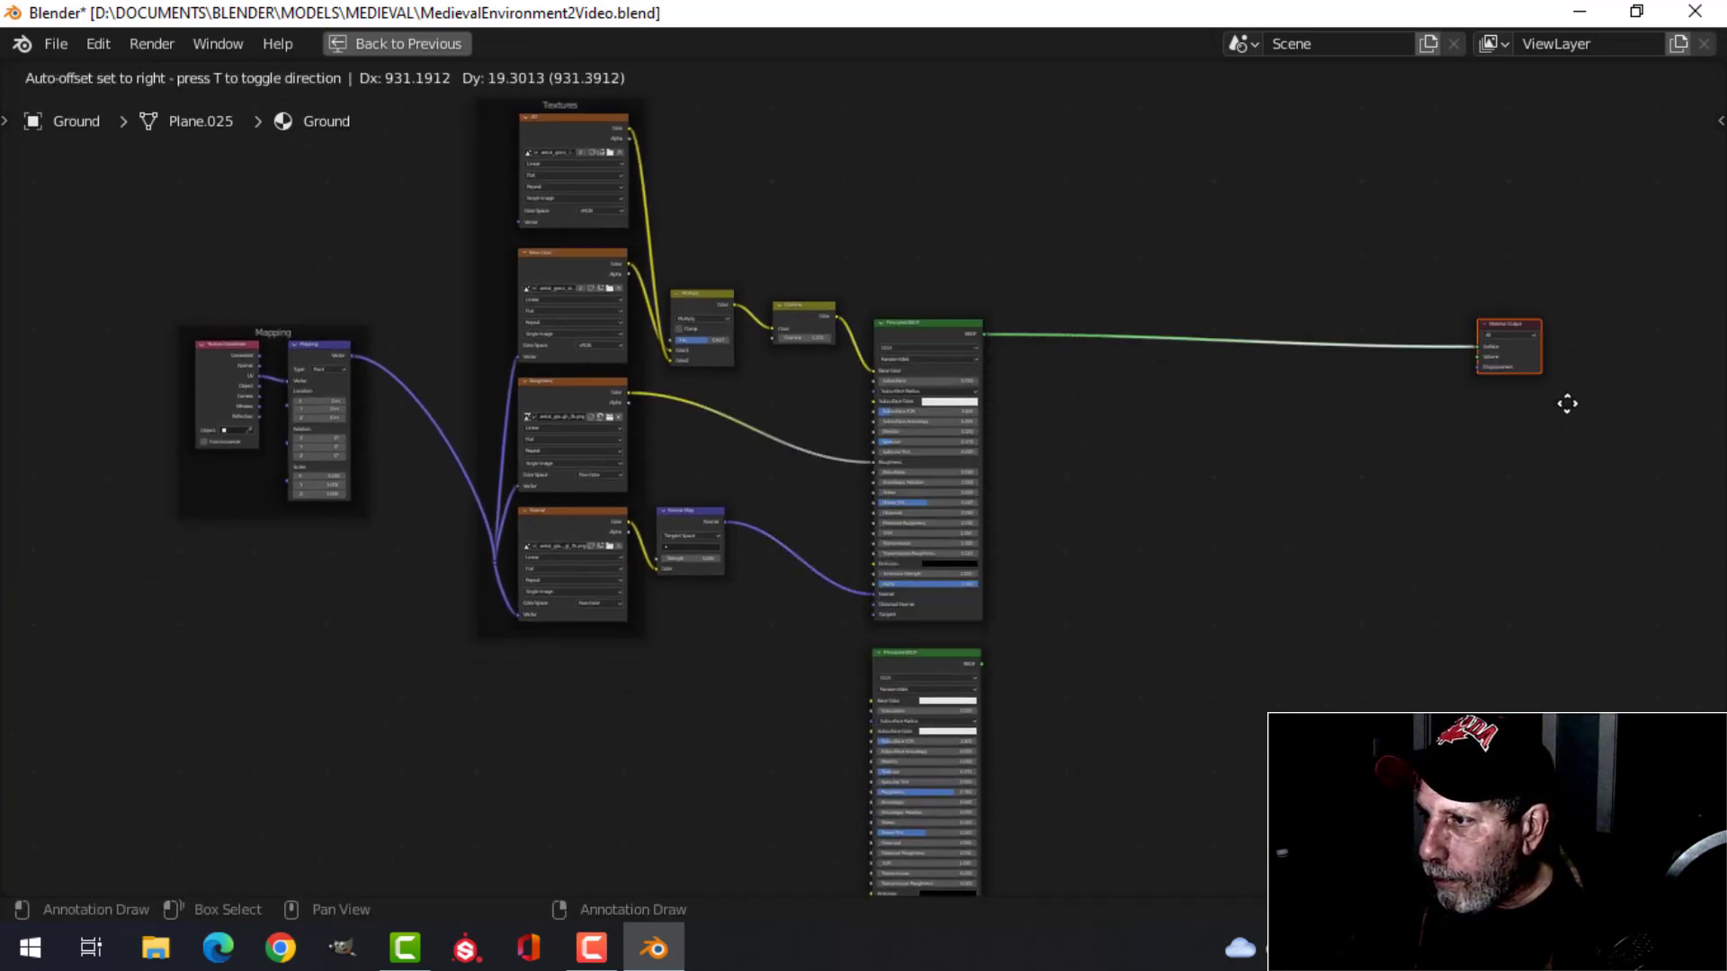
click(1572, 402)
Step: Add a Principled texture setup to the duplicated BSDF using the Mud folder's Color, Height, Metallic, Normal and Roughness maps
middle_drag(963, 666, 1037, 567)
click(1006, 555)
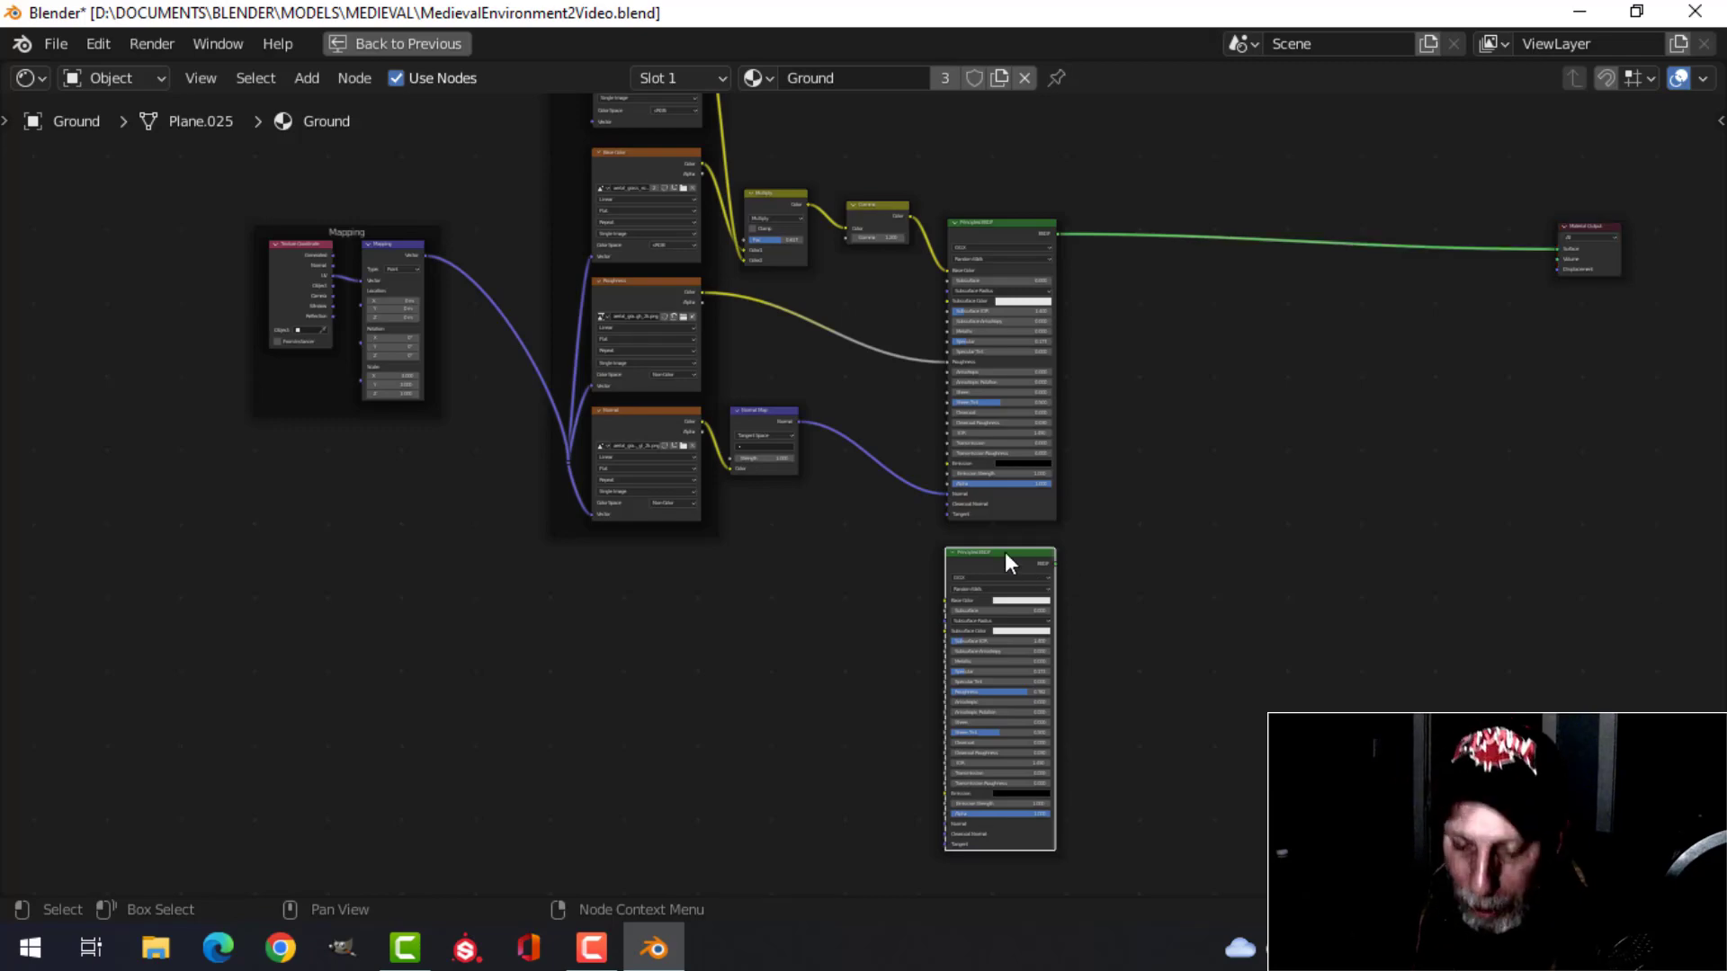
key(ctrl+shift+t)
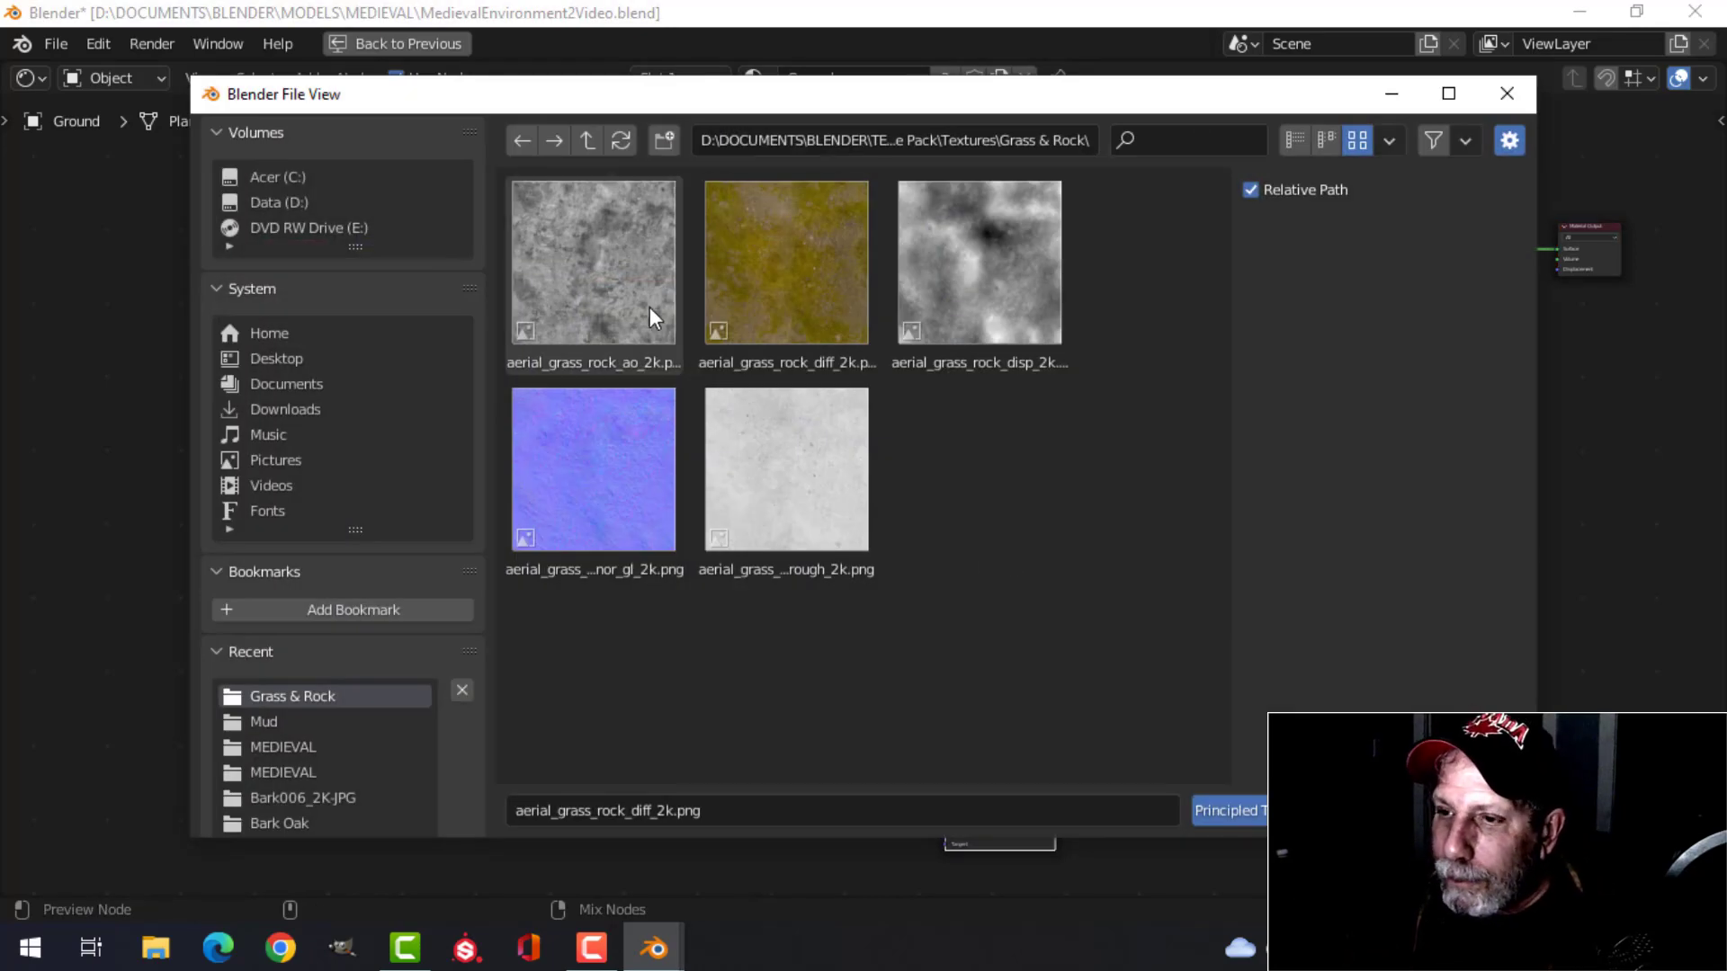
key(BackSpace)
scroll(764, 419, down, 4)
click(629, 480)
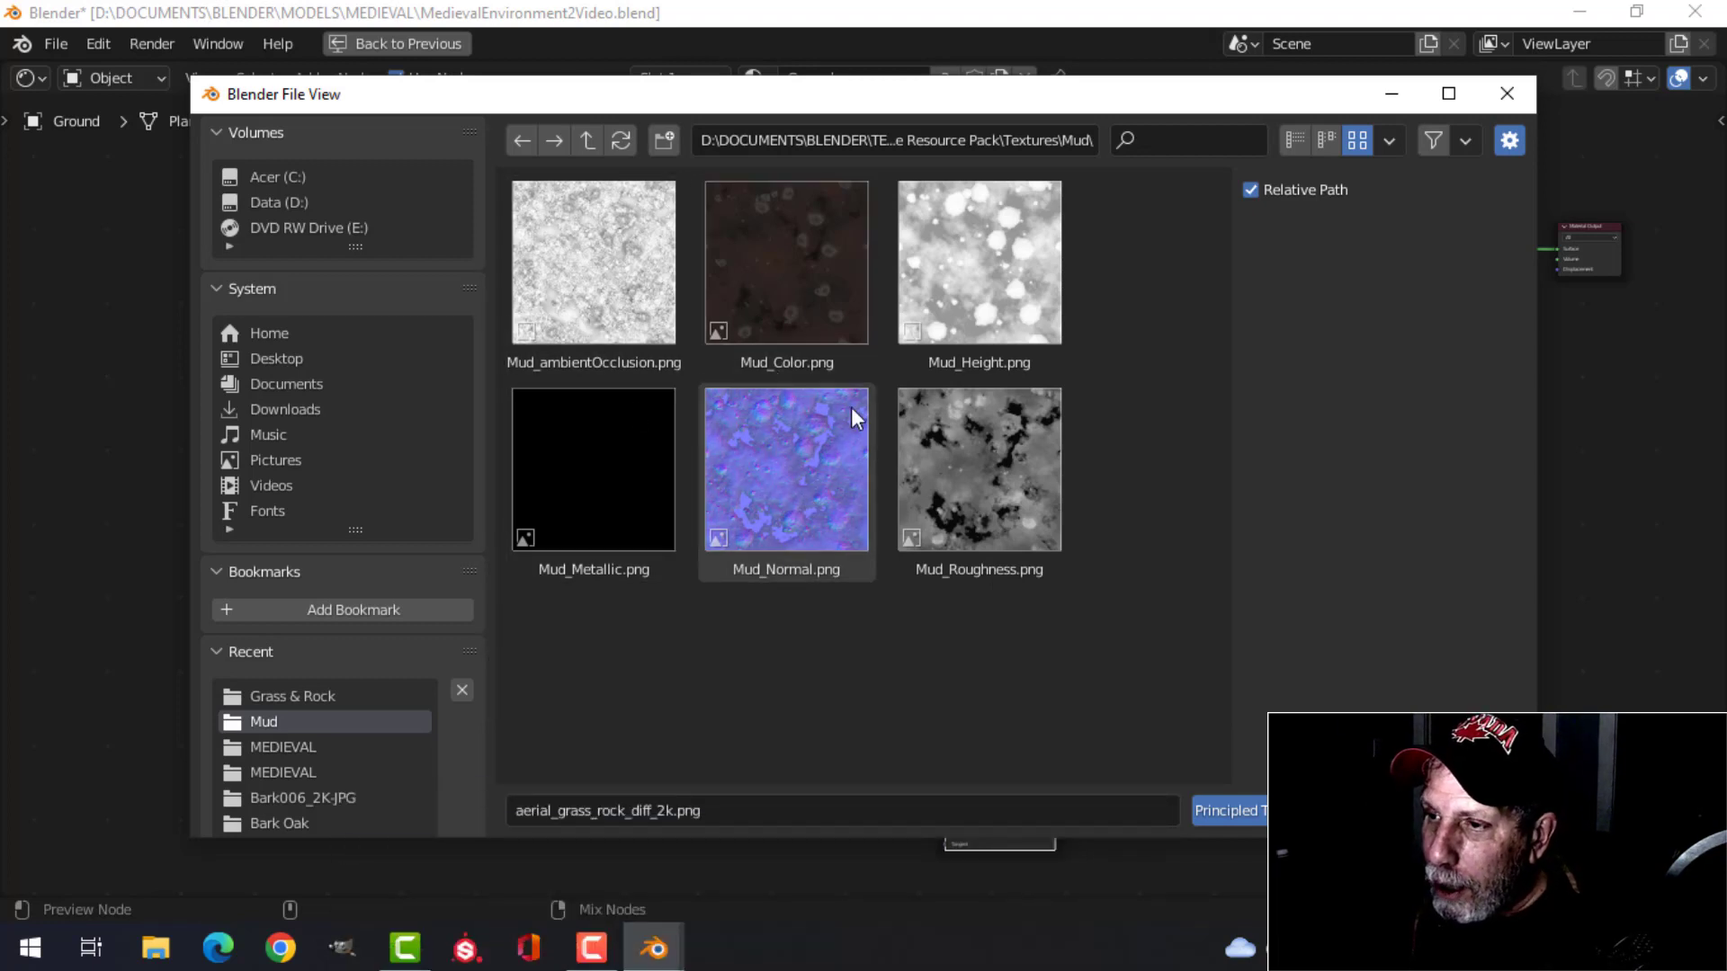
click(792, 260)
shift+click(1022, 471)
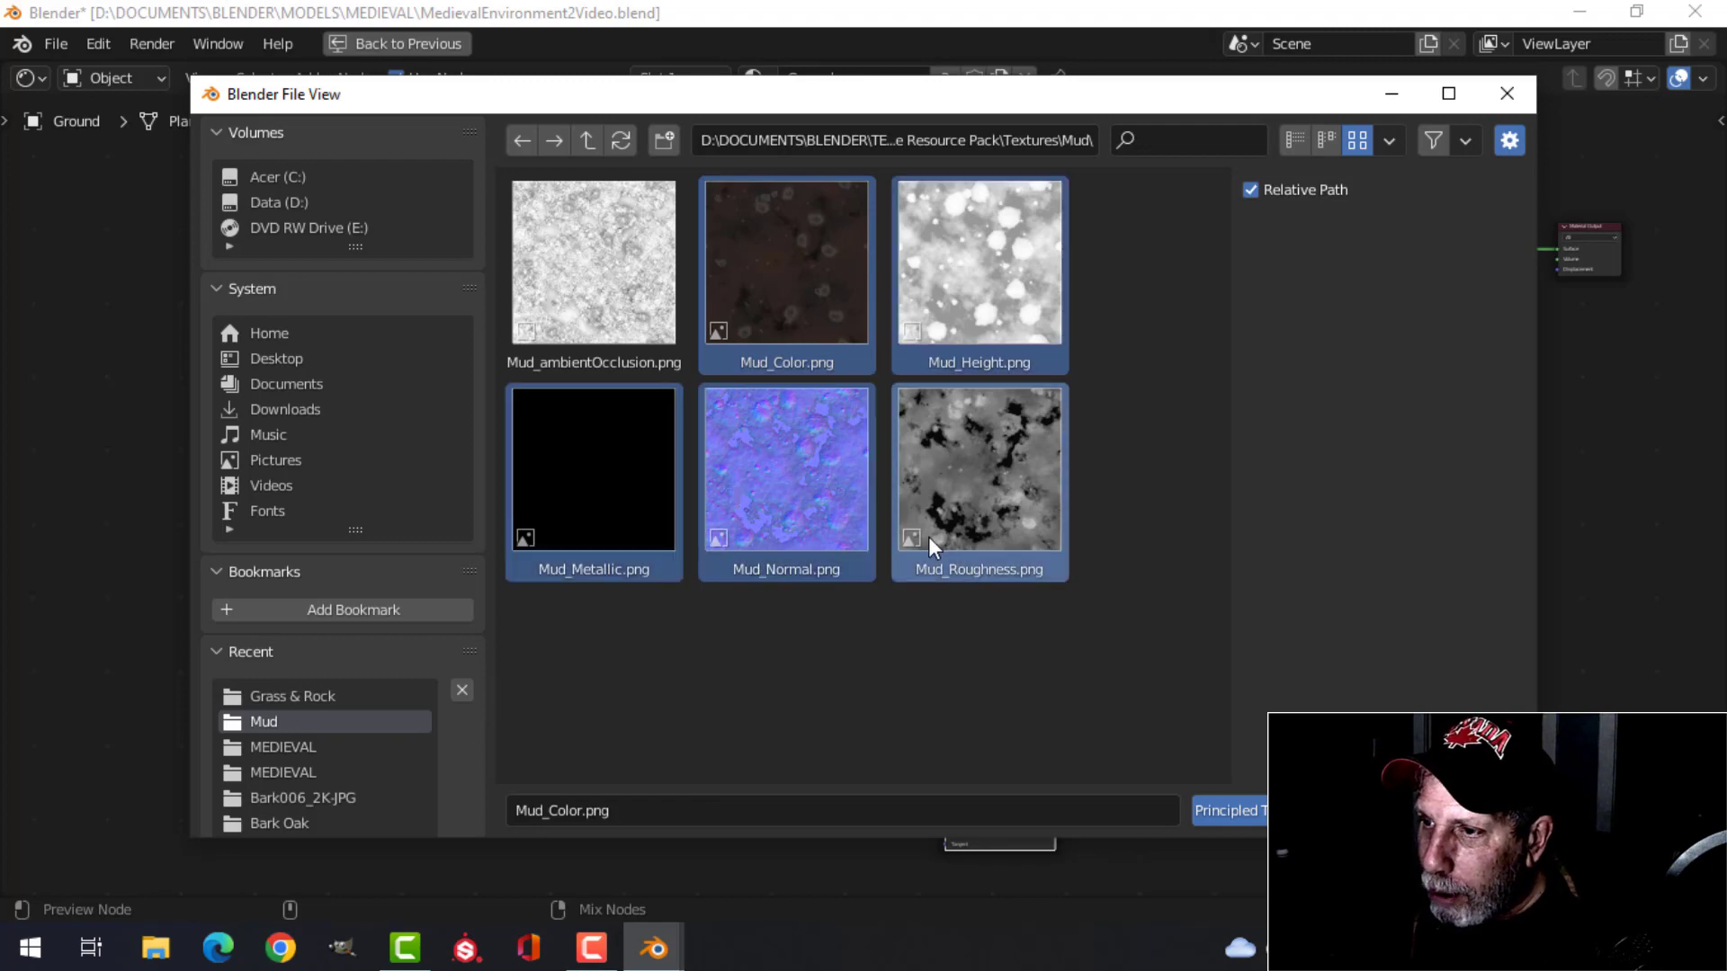
click(1228, 810)
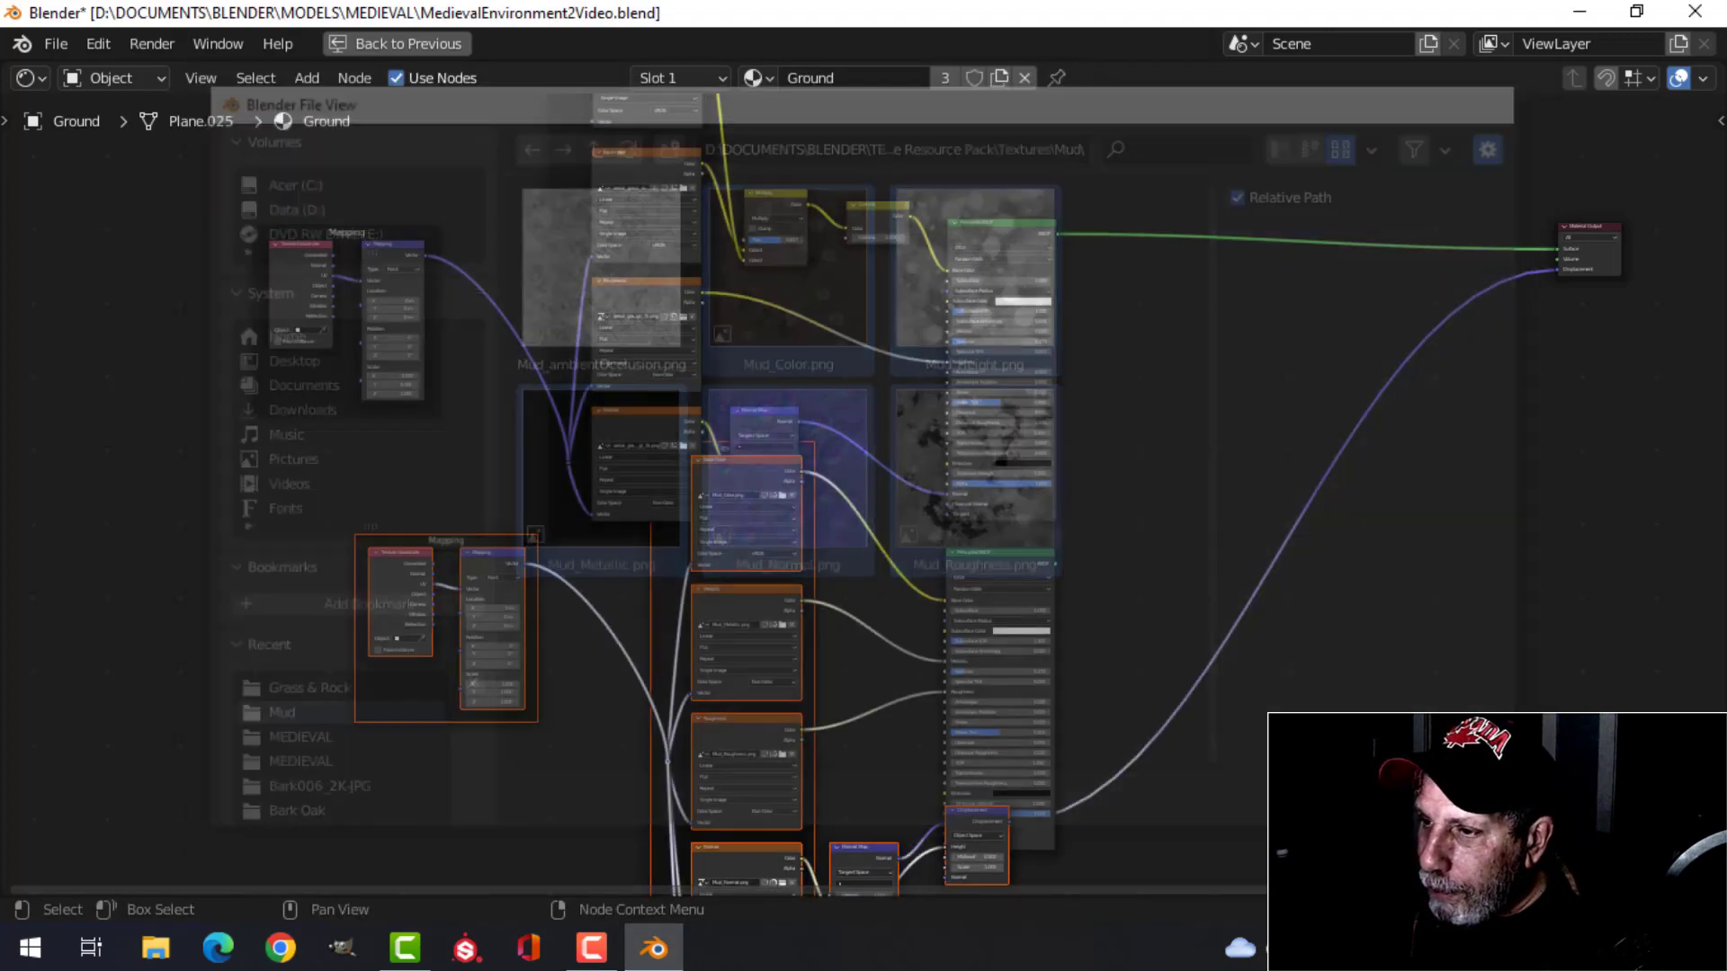
Step: Move the new mud texture and mapping nodes down, clear of the grass texture nodes
scroll(909, 636, down, 1)
key(g)
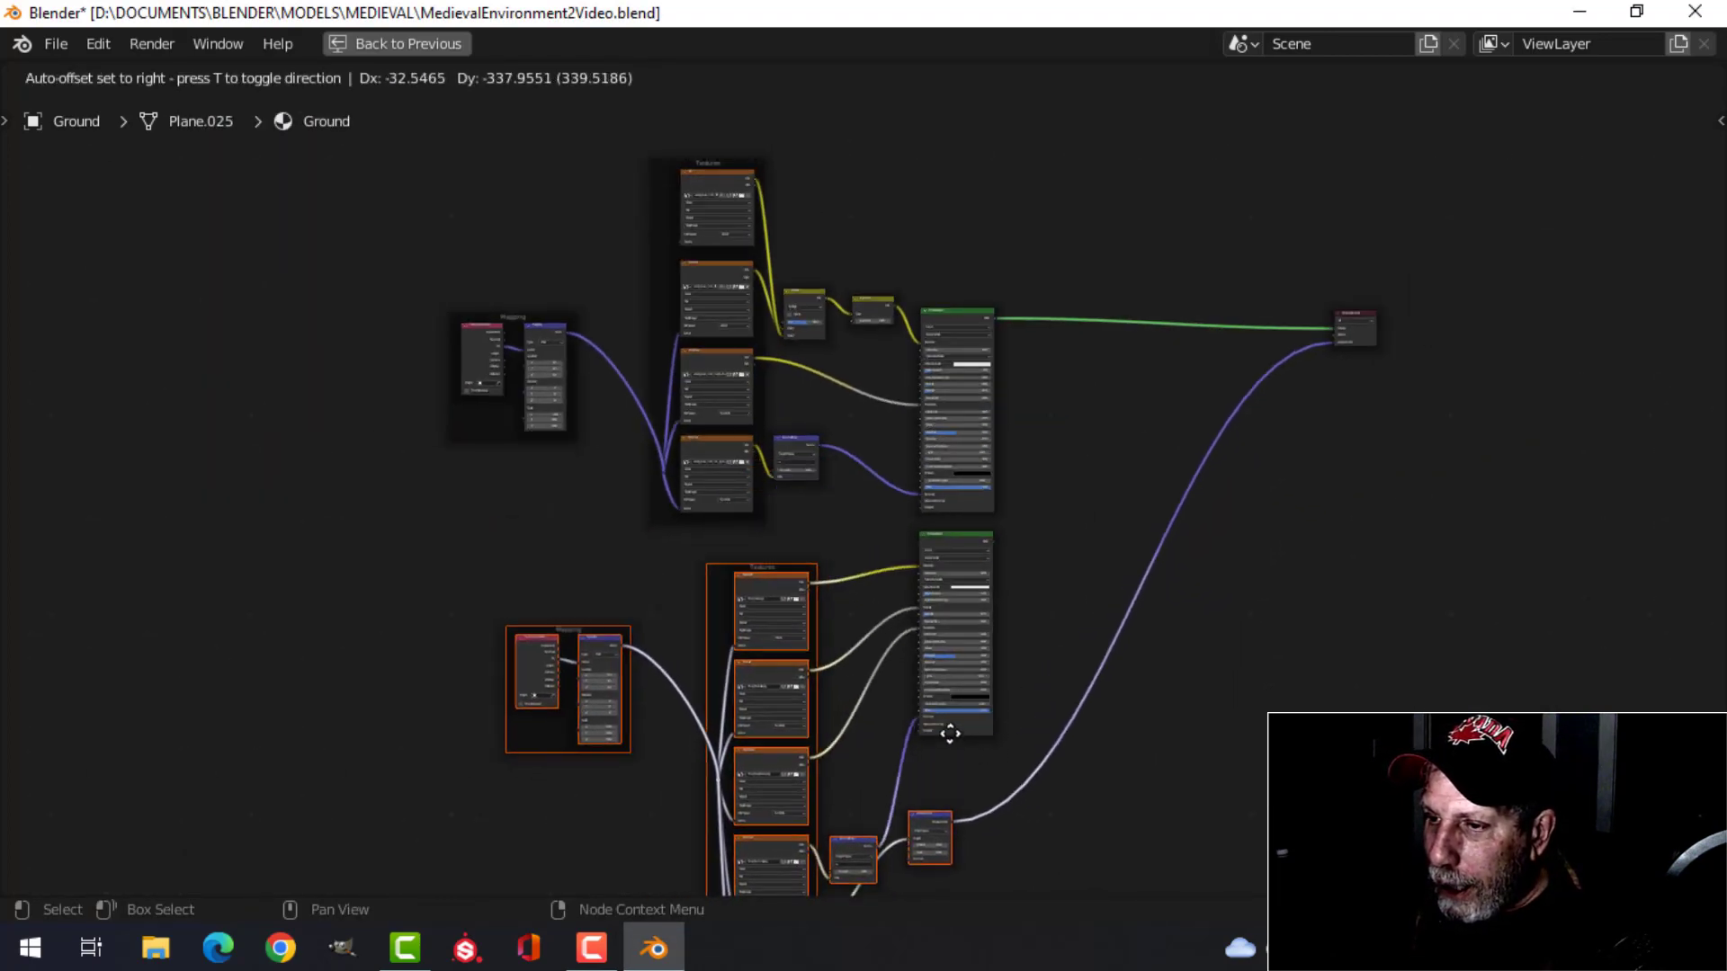
click(903, 733)
scroll(883, 707, up, 4)
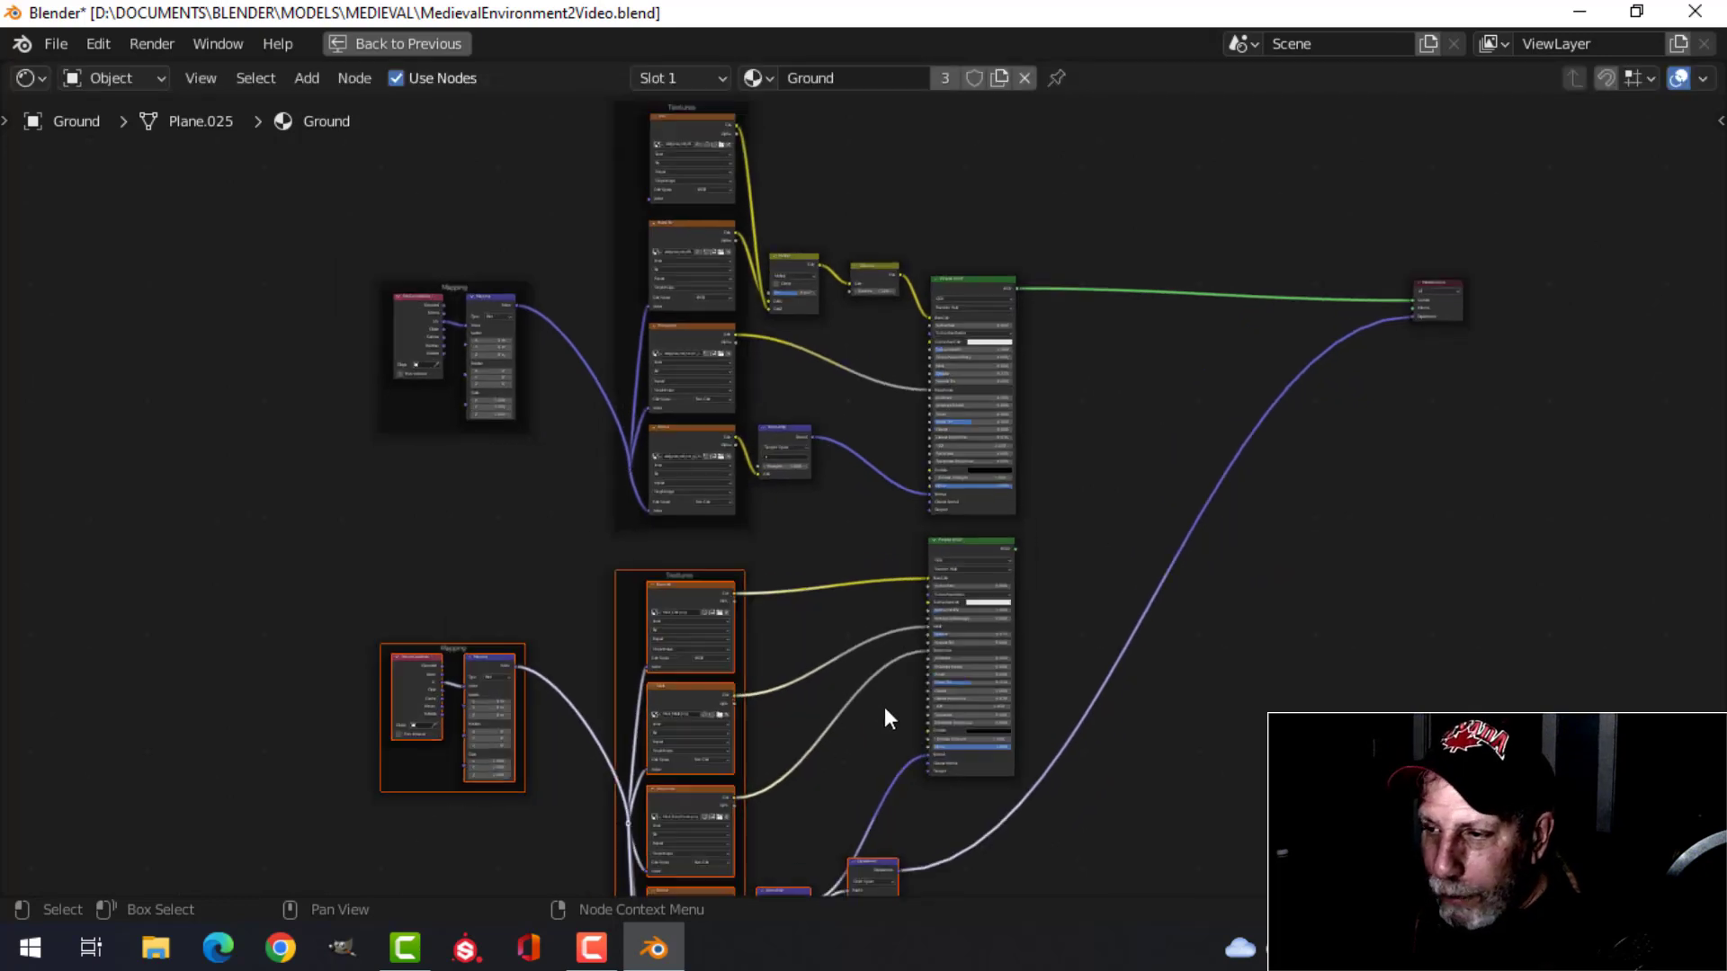
Step: Delete the Displacement node and the Mud_Height displacement texture from the mud setup
scroll(912, 590, up, 3)
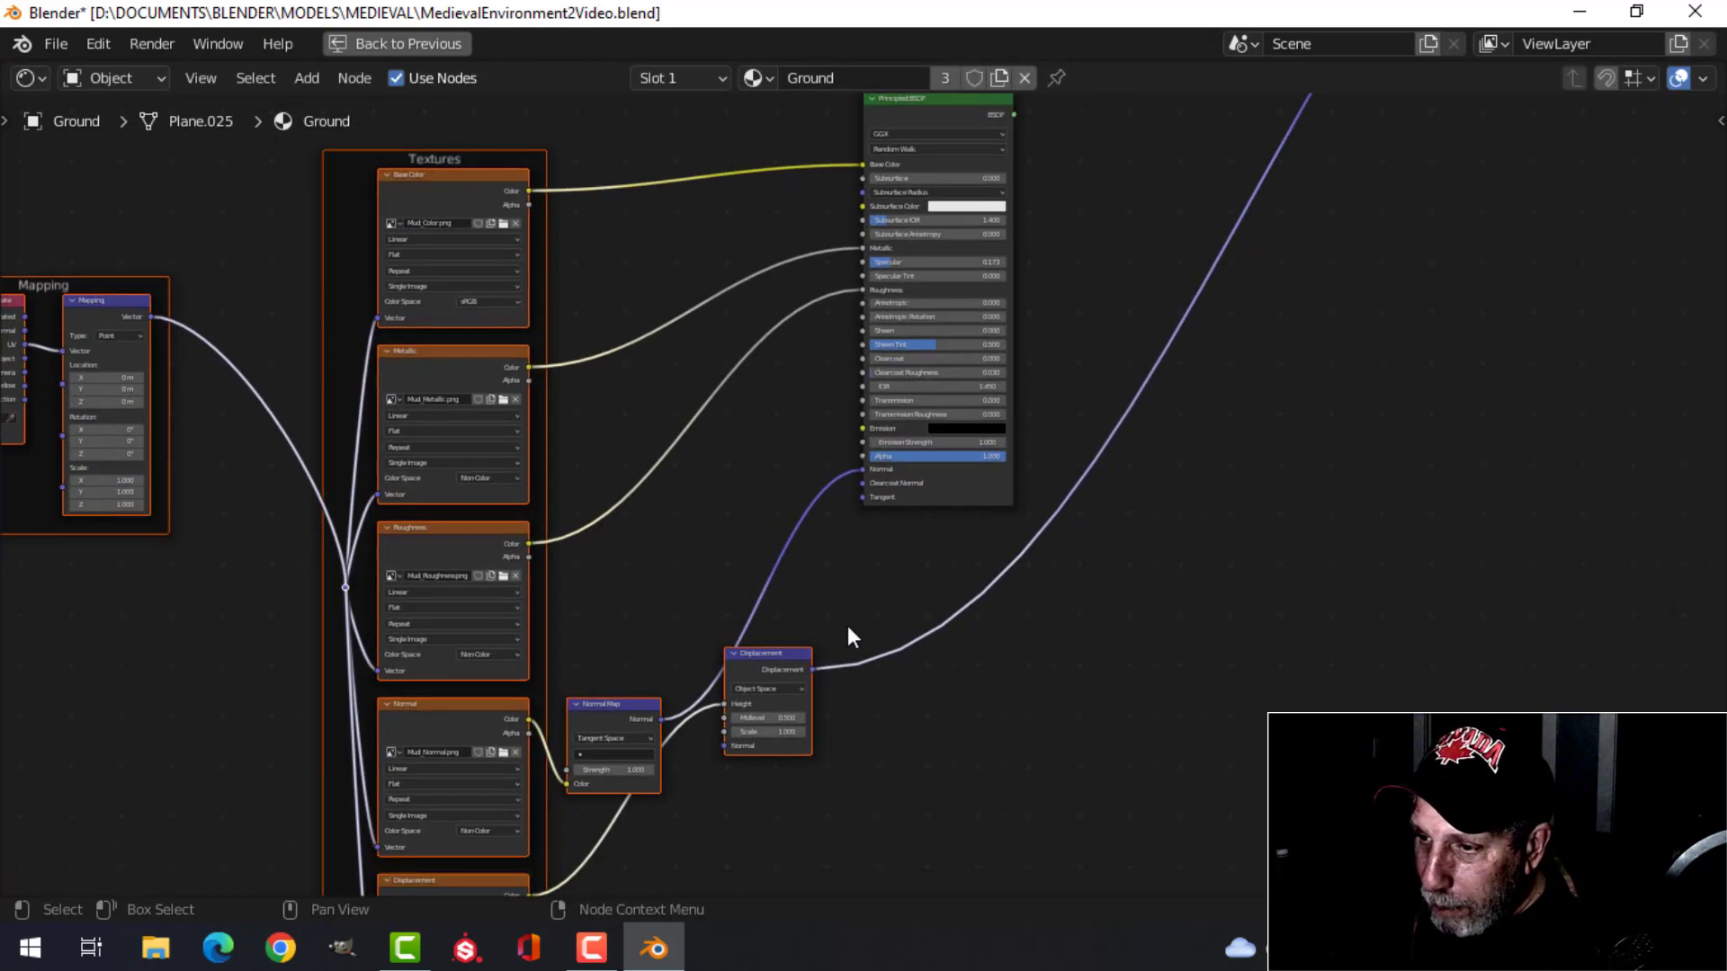
click(782, 653)
key(Delete)
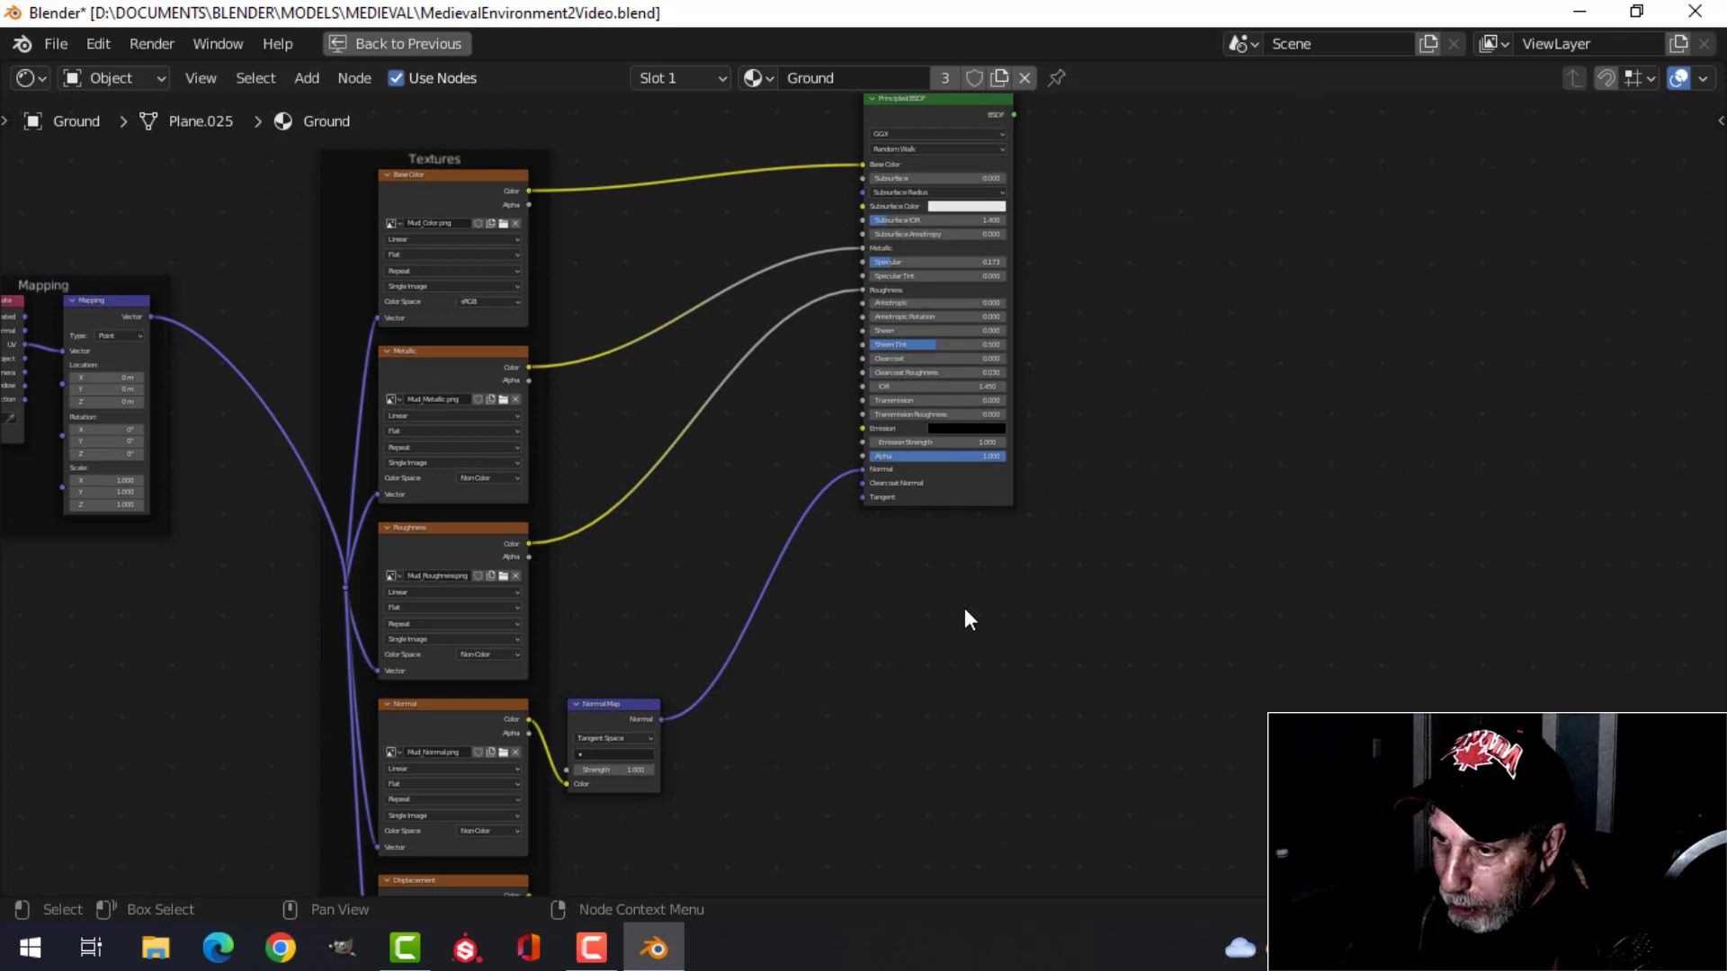
scroll(864, 666, down, 2)
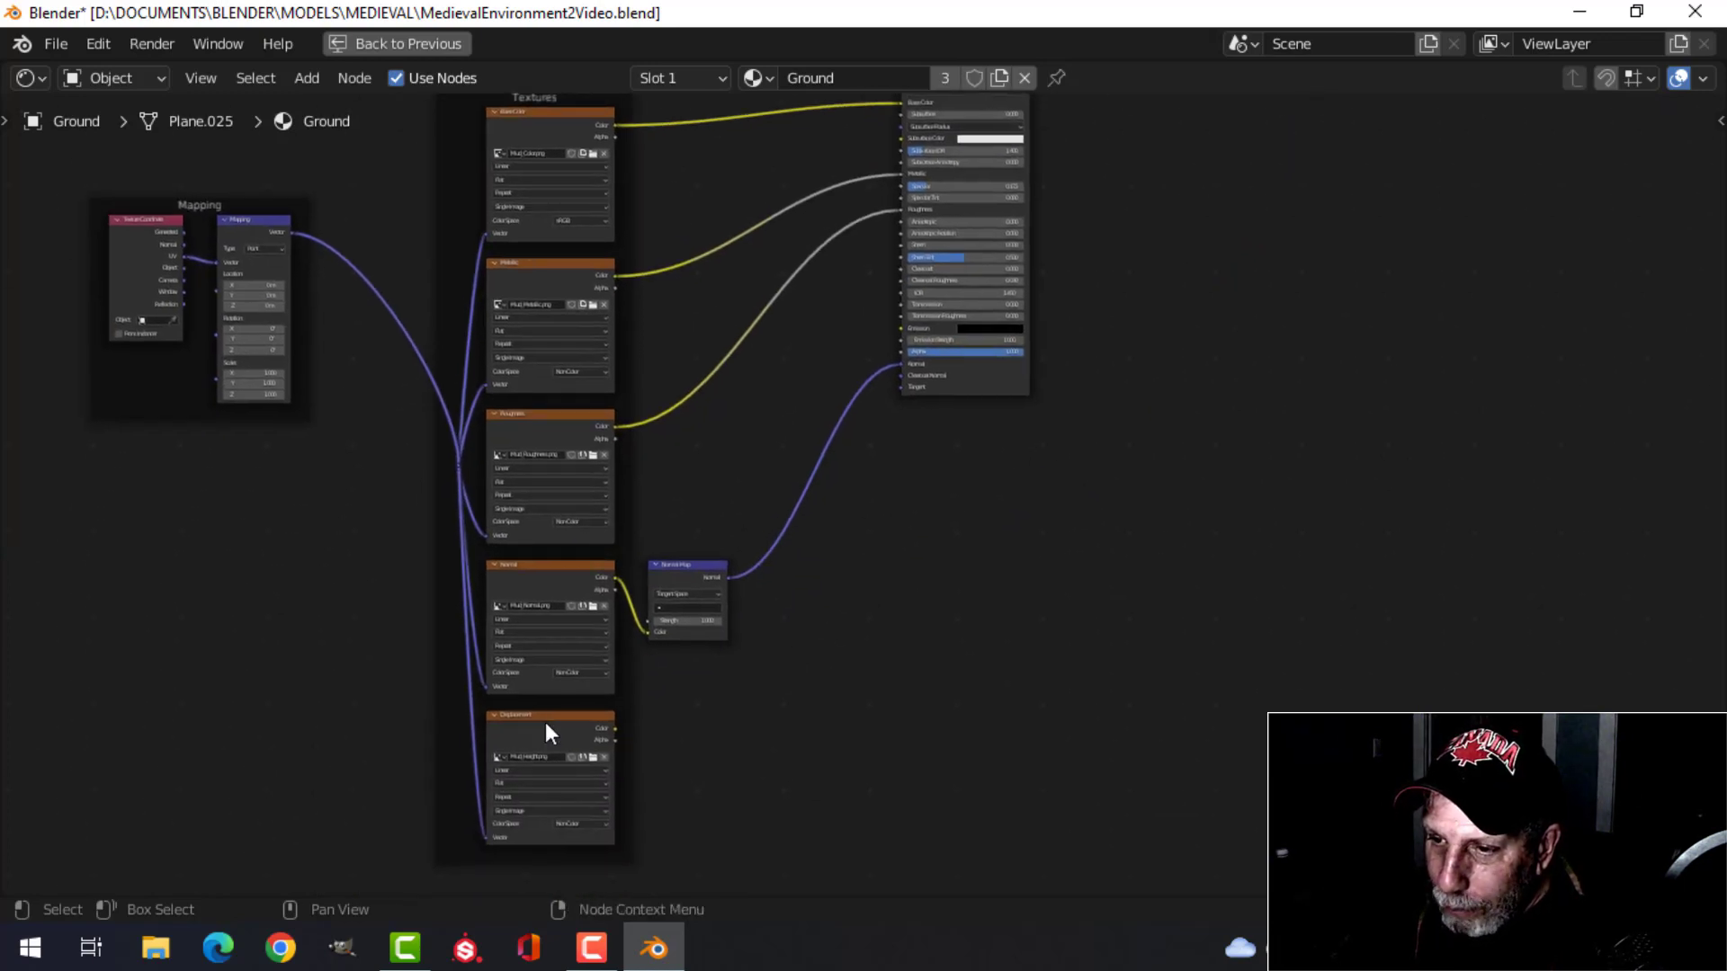
key(Delete)
scroll(944, 558, down, 2)
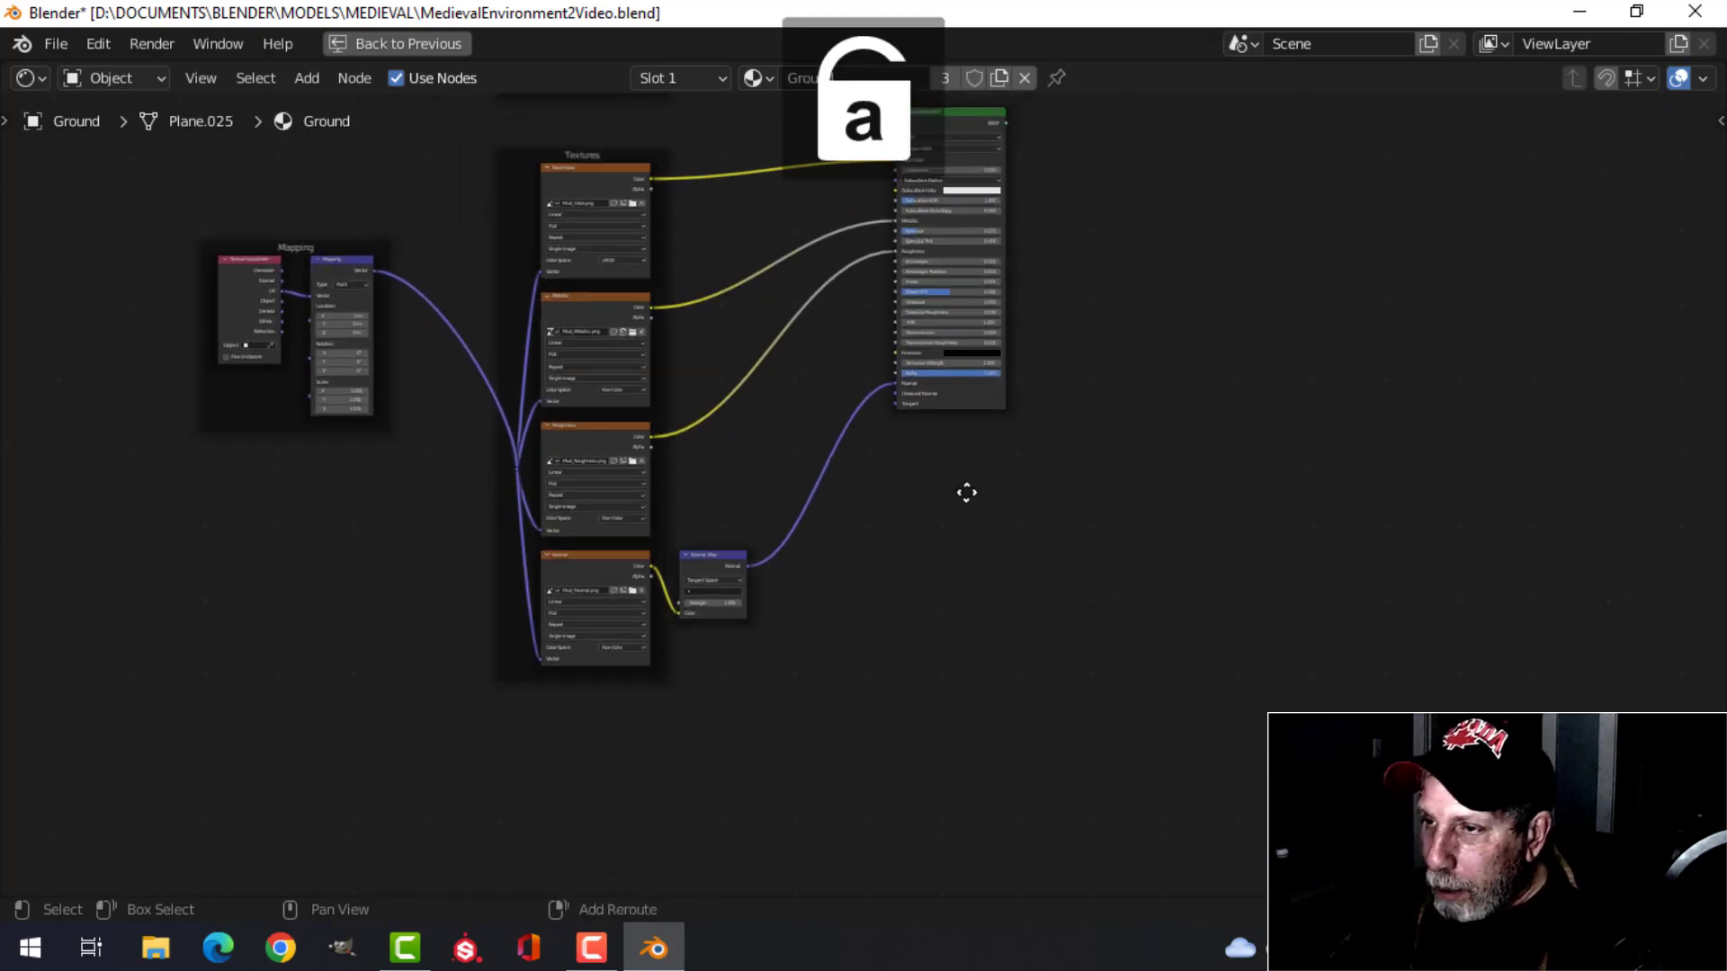
Step: Move the mud Mapping, Textures and Normal Map nodes lower, leaving the duplicated Principled BSDF in place
middle_drag(1022, 477, 984, 595)
scroll(976, 378, down, 2)
mouse_move(989, 389)
middle_down()
mouse_move(975, 440)
mouse_move(993, 589)
mouse_move(1047, 416)
middle_up()
scroll(990, 576, up, 1)
scroll(983, 557, up, 1)
scroll(1033, 504, down, 2)
shift+middle_drag(1035, 528, 1100, 531)
mouse_move(419, 306)
mouse_down()
mouse_move(694, 401)
mouse_move(1103, 720)
mouse_up()
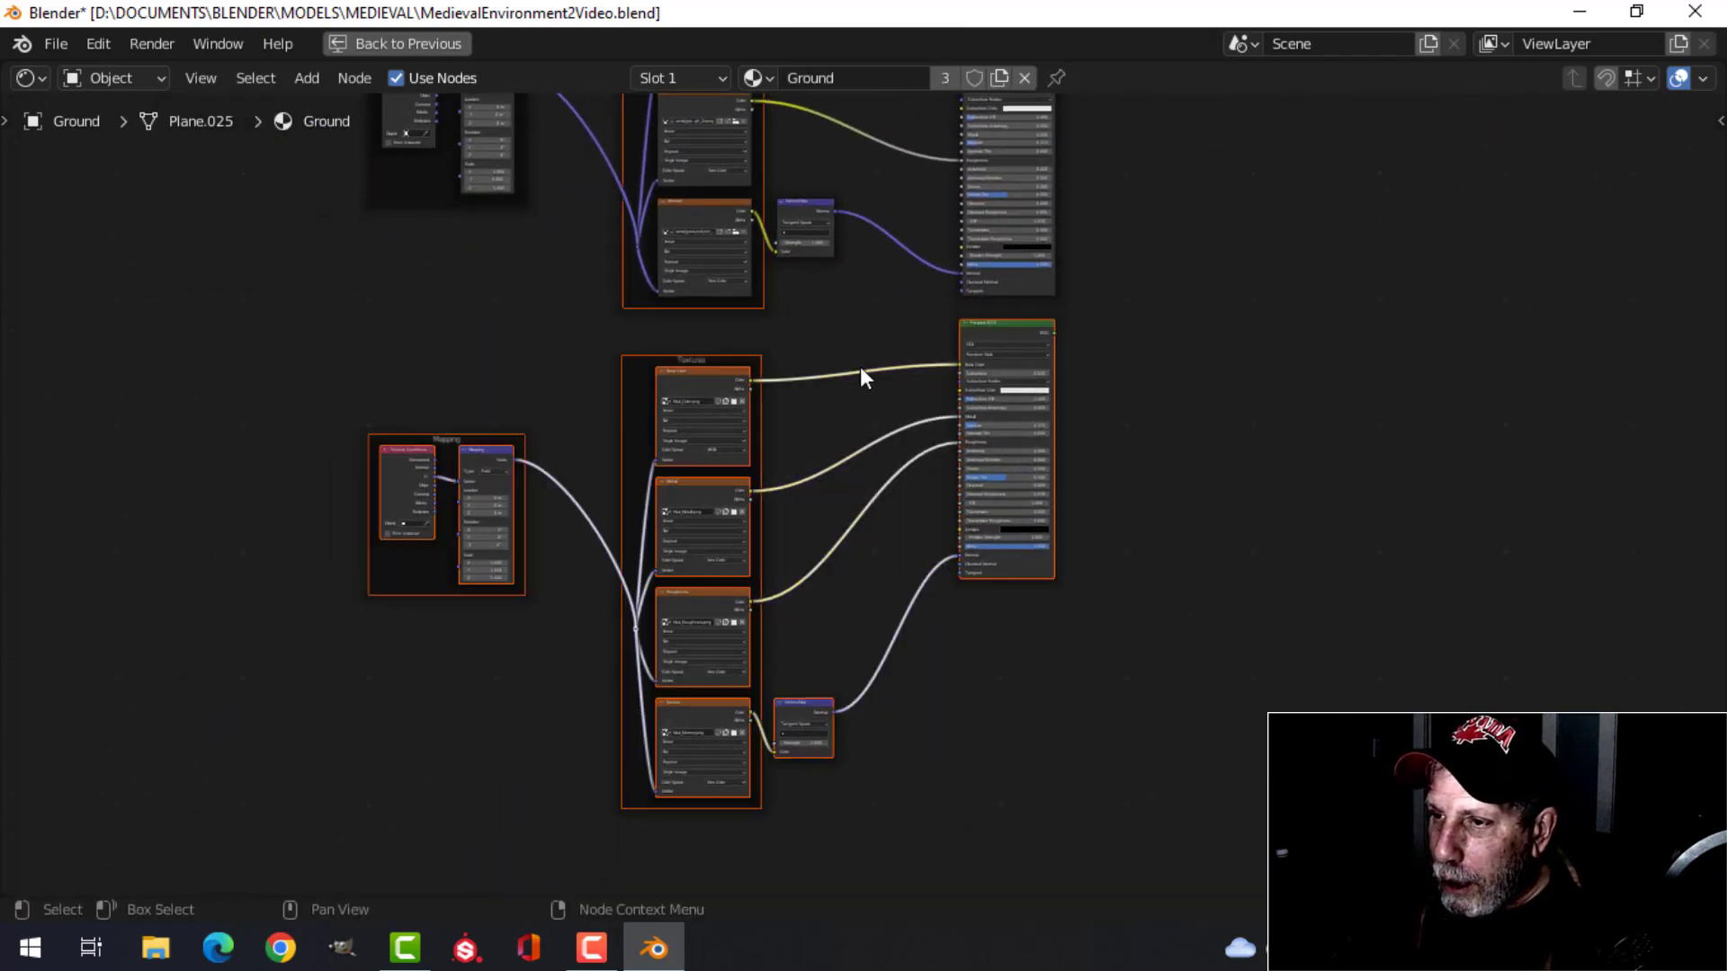
click(617, 355)
drag(332, 370, 860, 820)
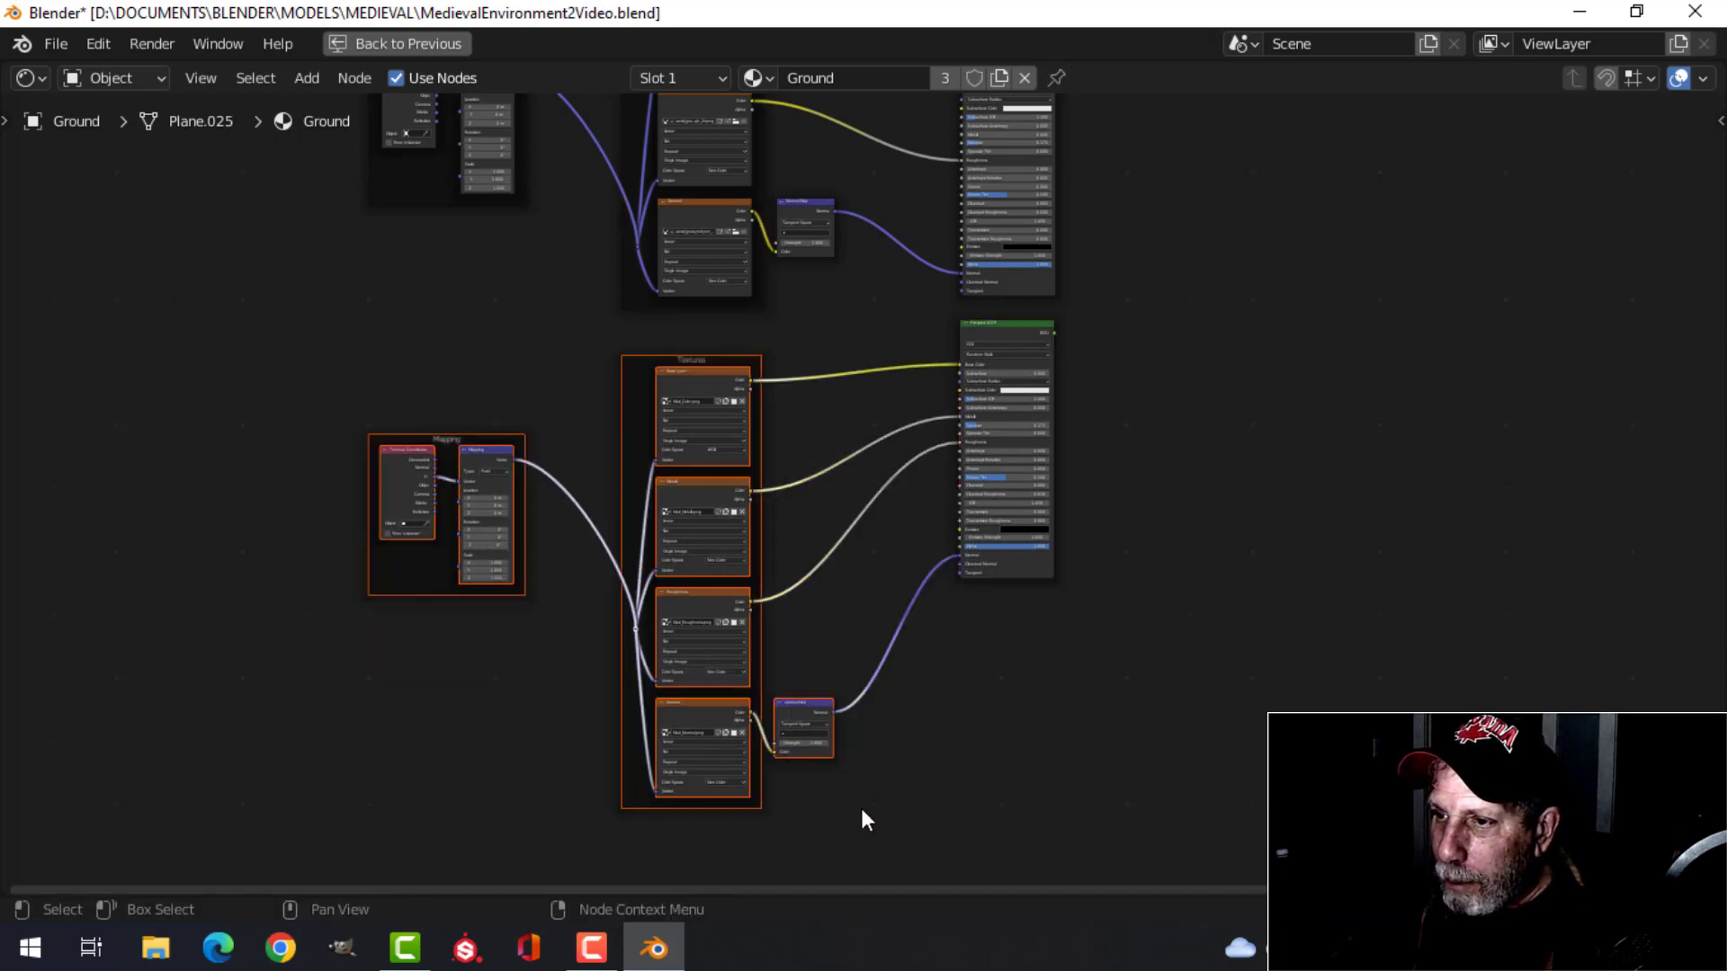
key(g)
click(879, 780)
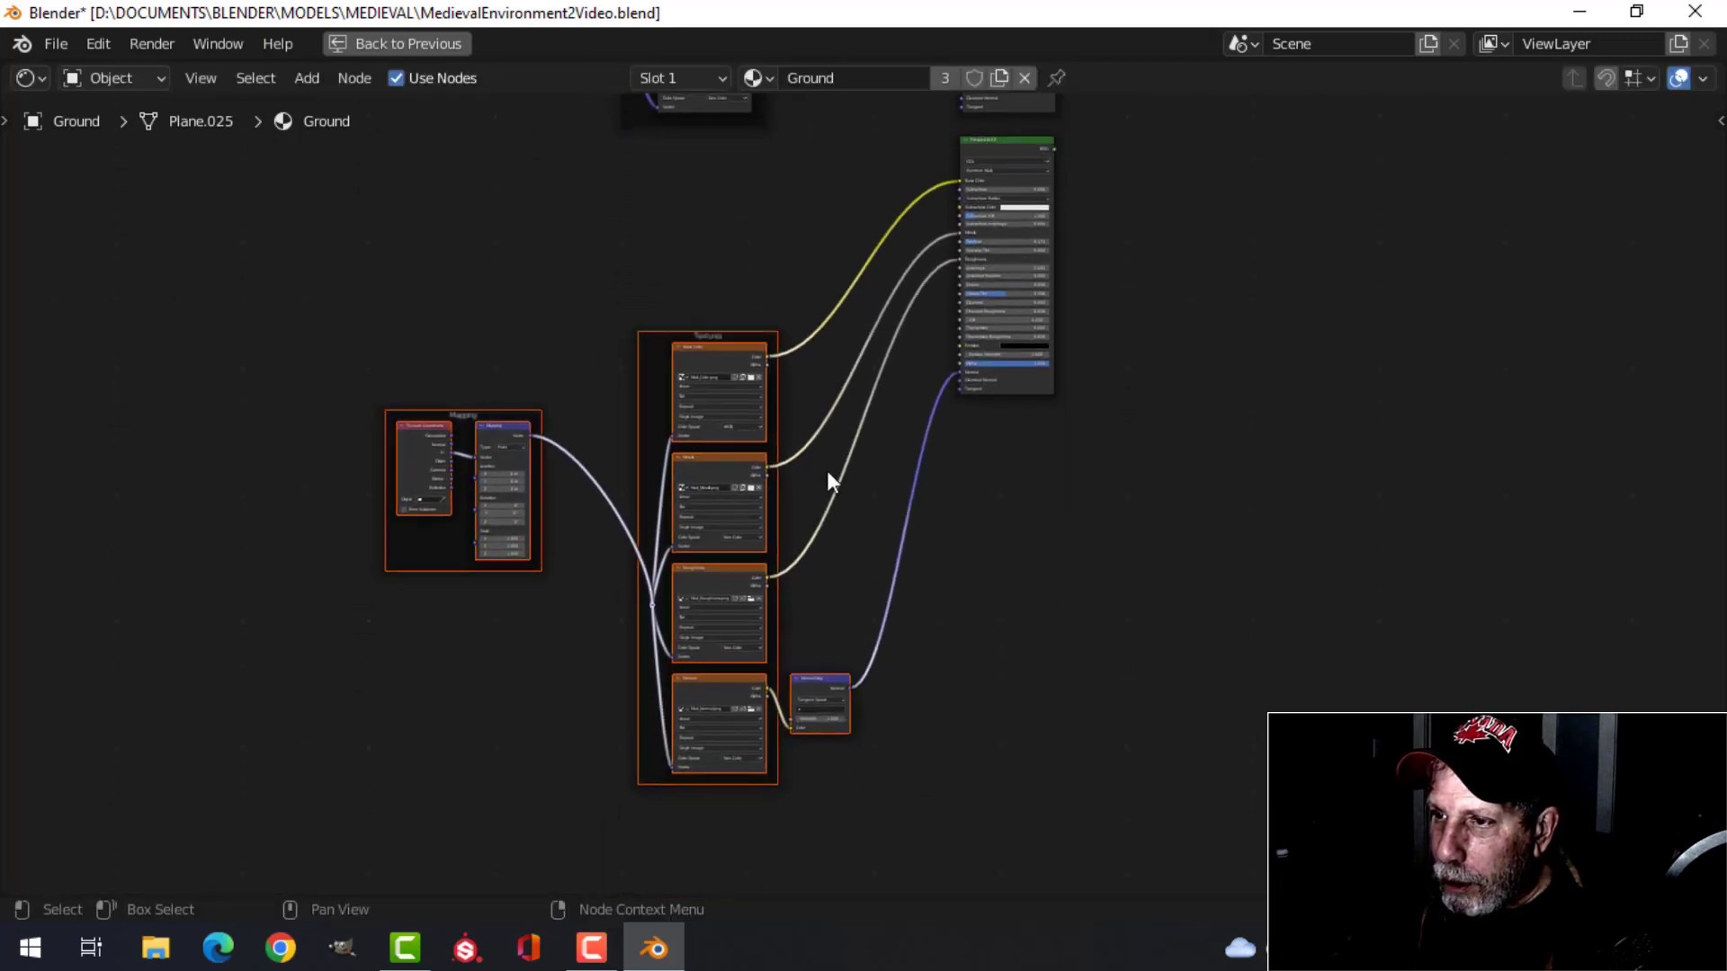
Step: Duplicate the mud Base Color texture node, place the copy above the original and label it ao
scroll(828, 477, up, 4)
middle_drag(831, 482, 856, 754)
click(716, 569)
key(shift+d)
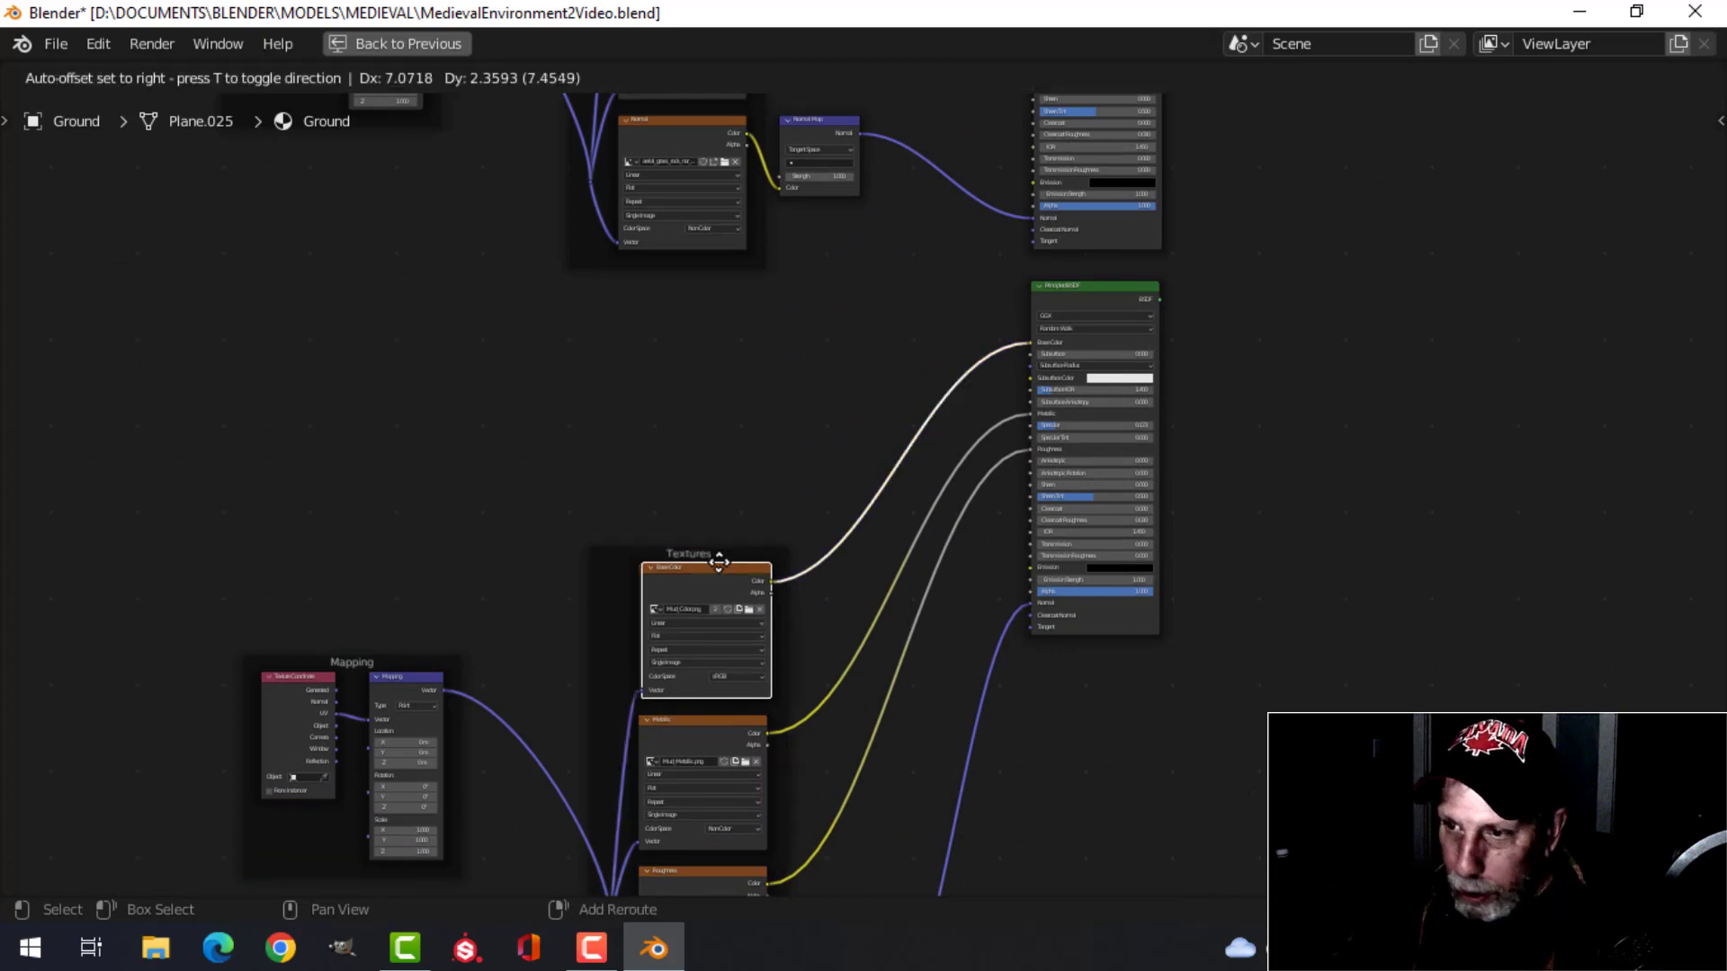
click(714, 405)
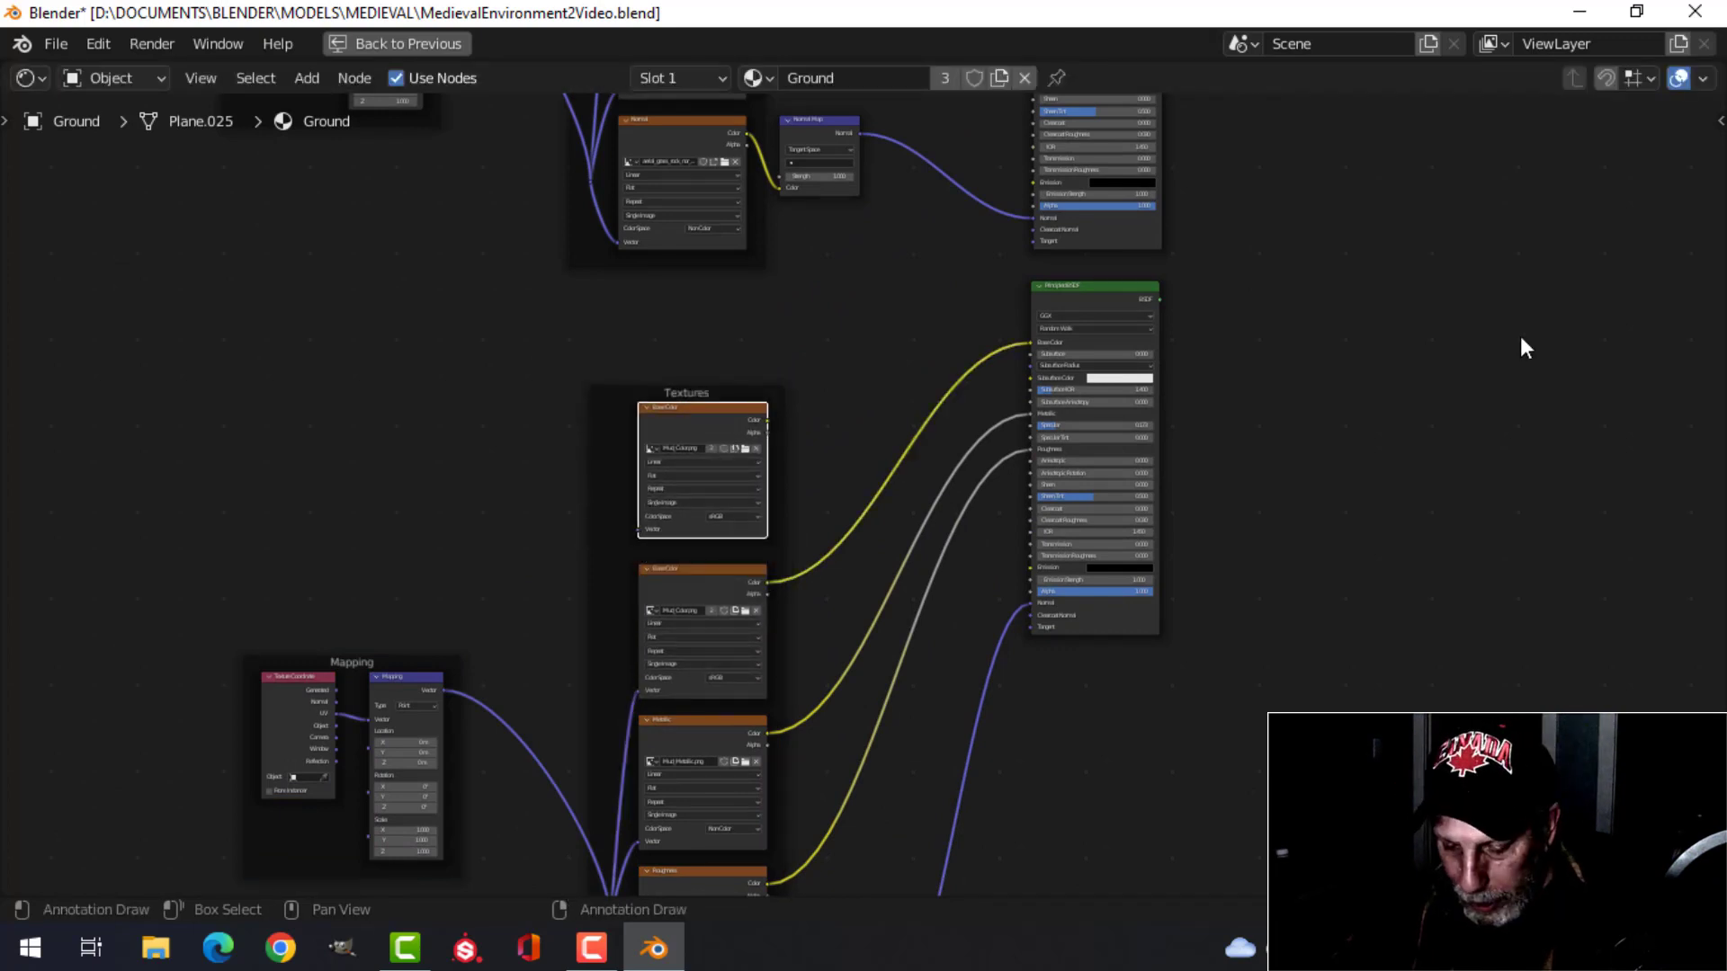
key(n)
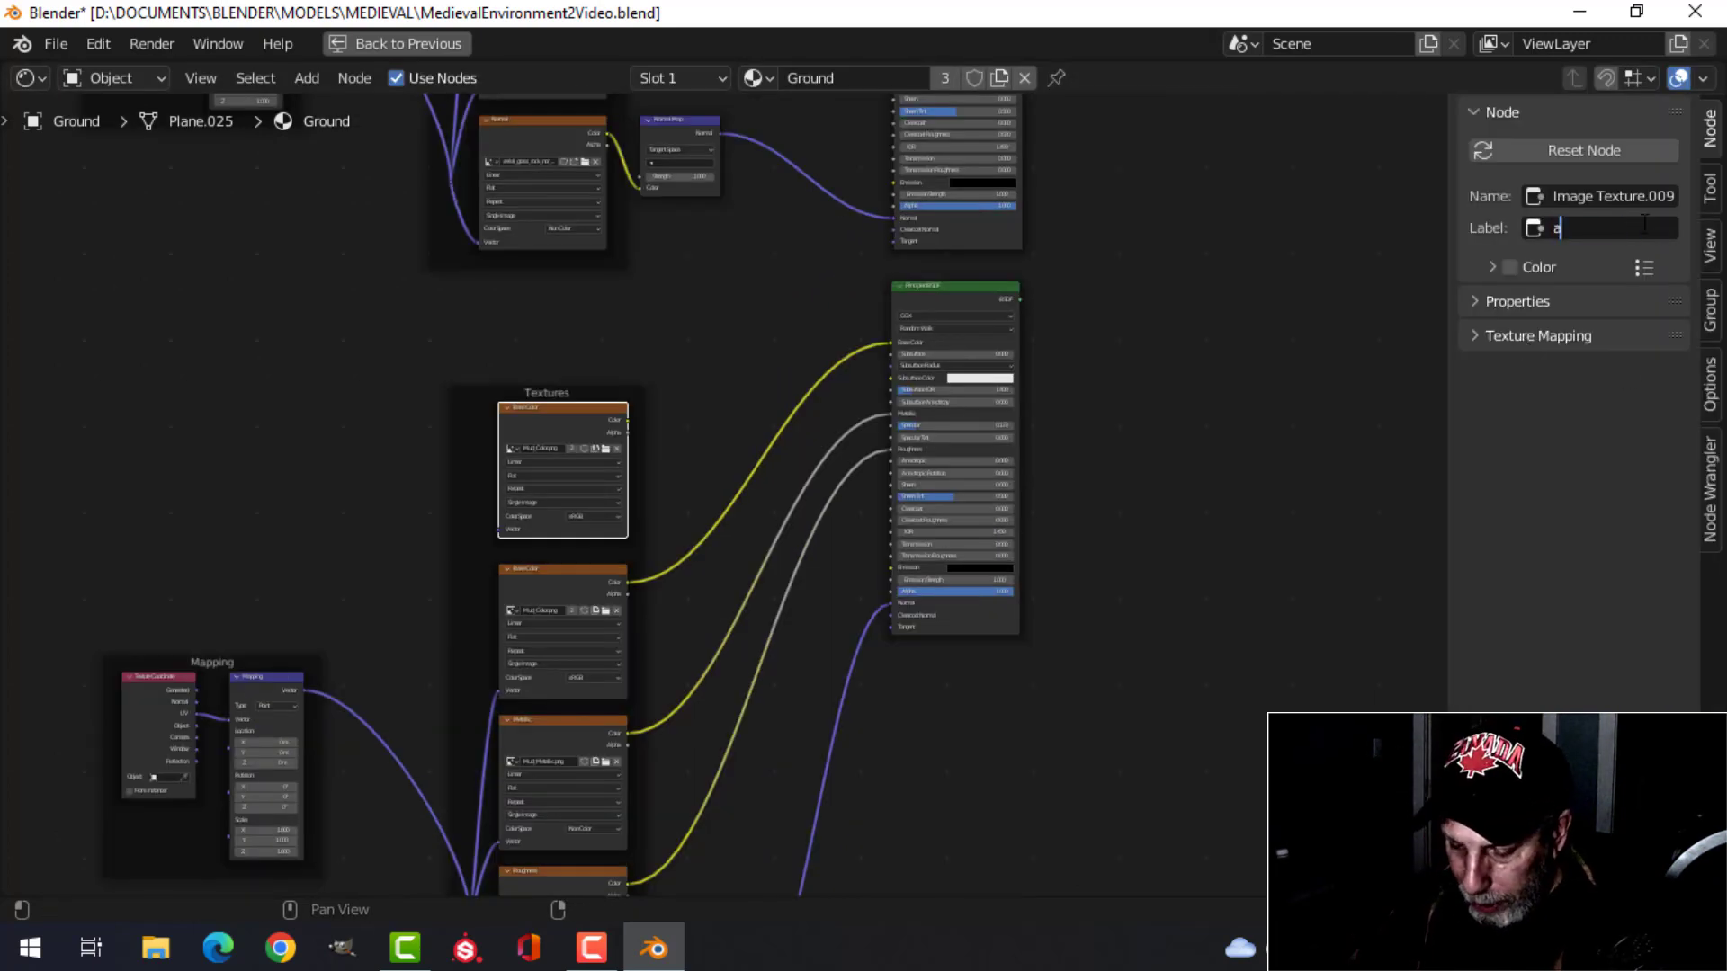
scroll(791, 373, up, 2)
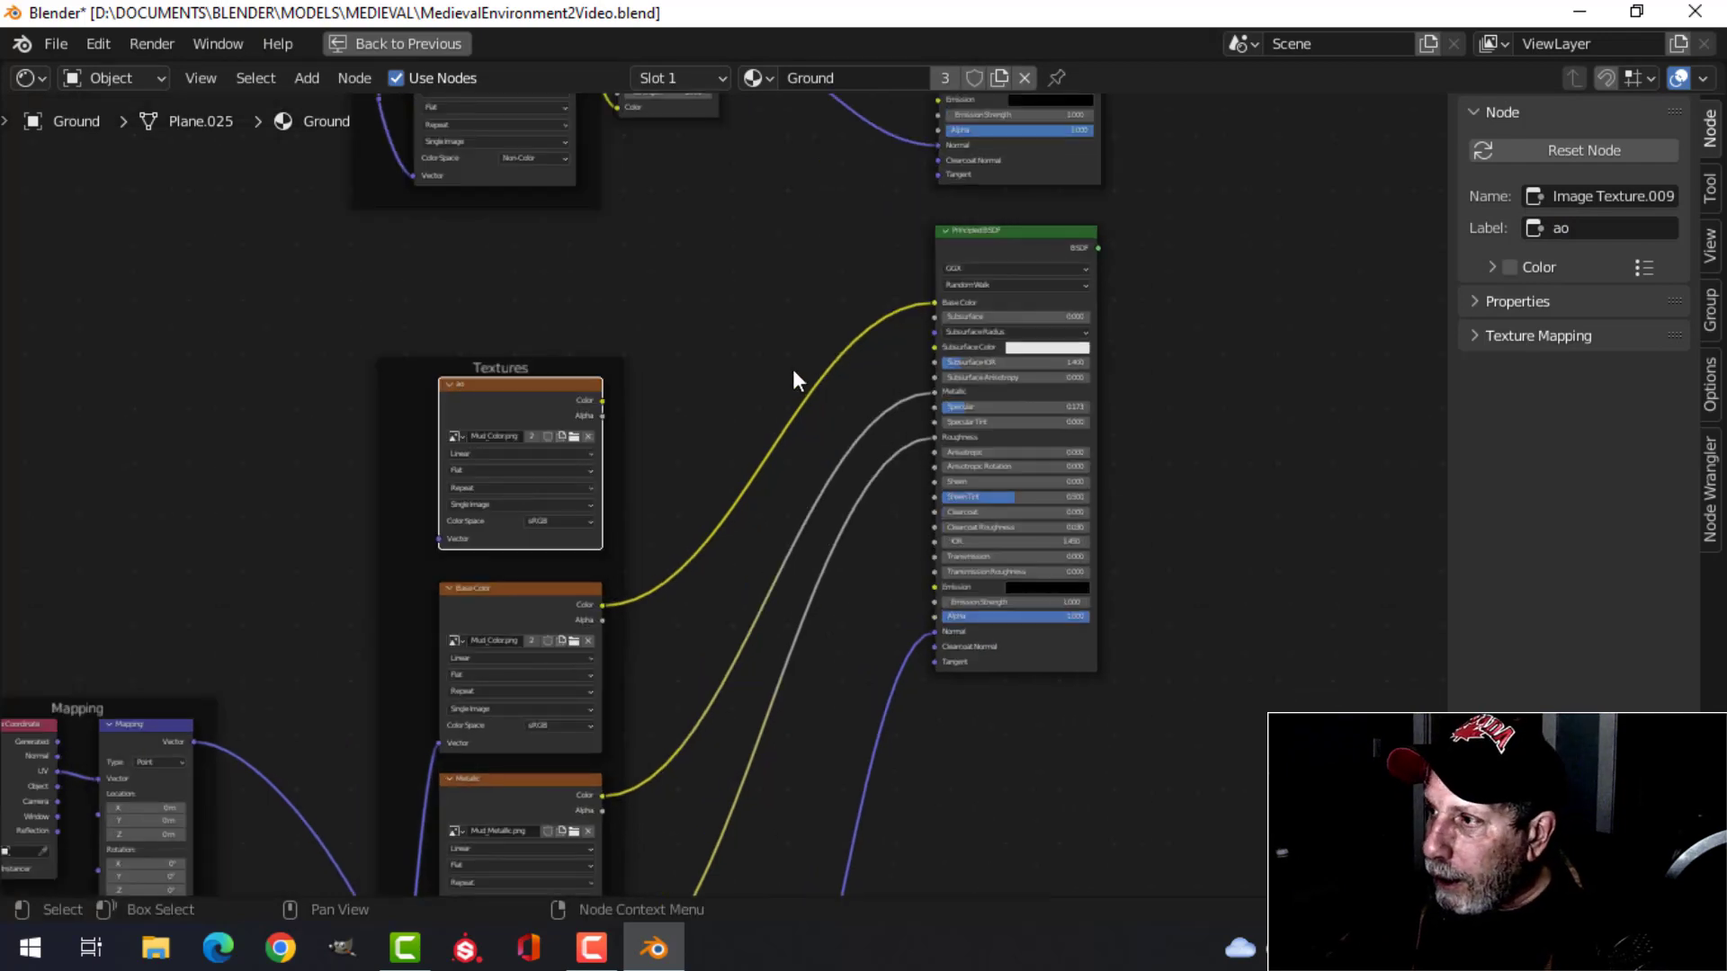
Step: Insert a MixRGB node between the mud Base Color texture and the mud Principled BSDF's Base Color input
ctrl+scroll(717, 412, right, 5)
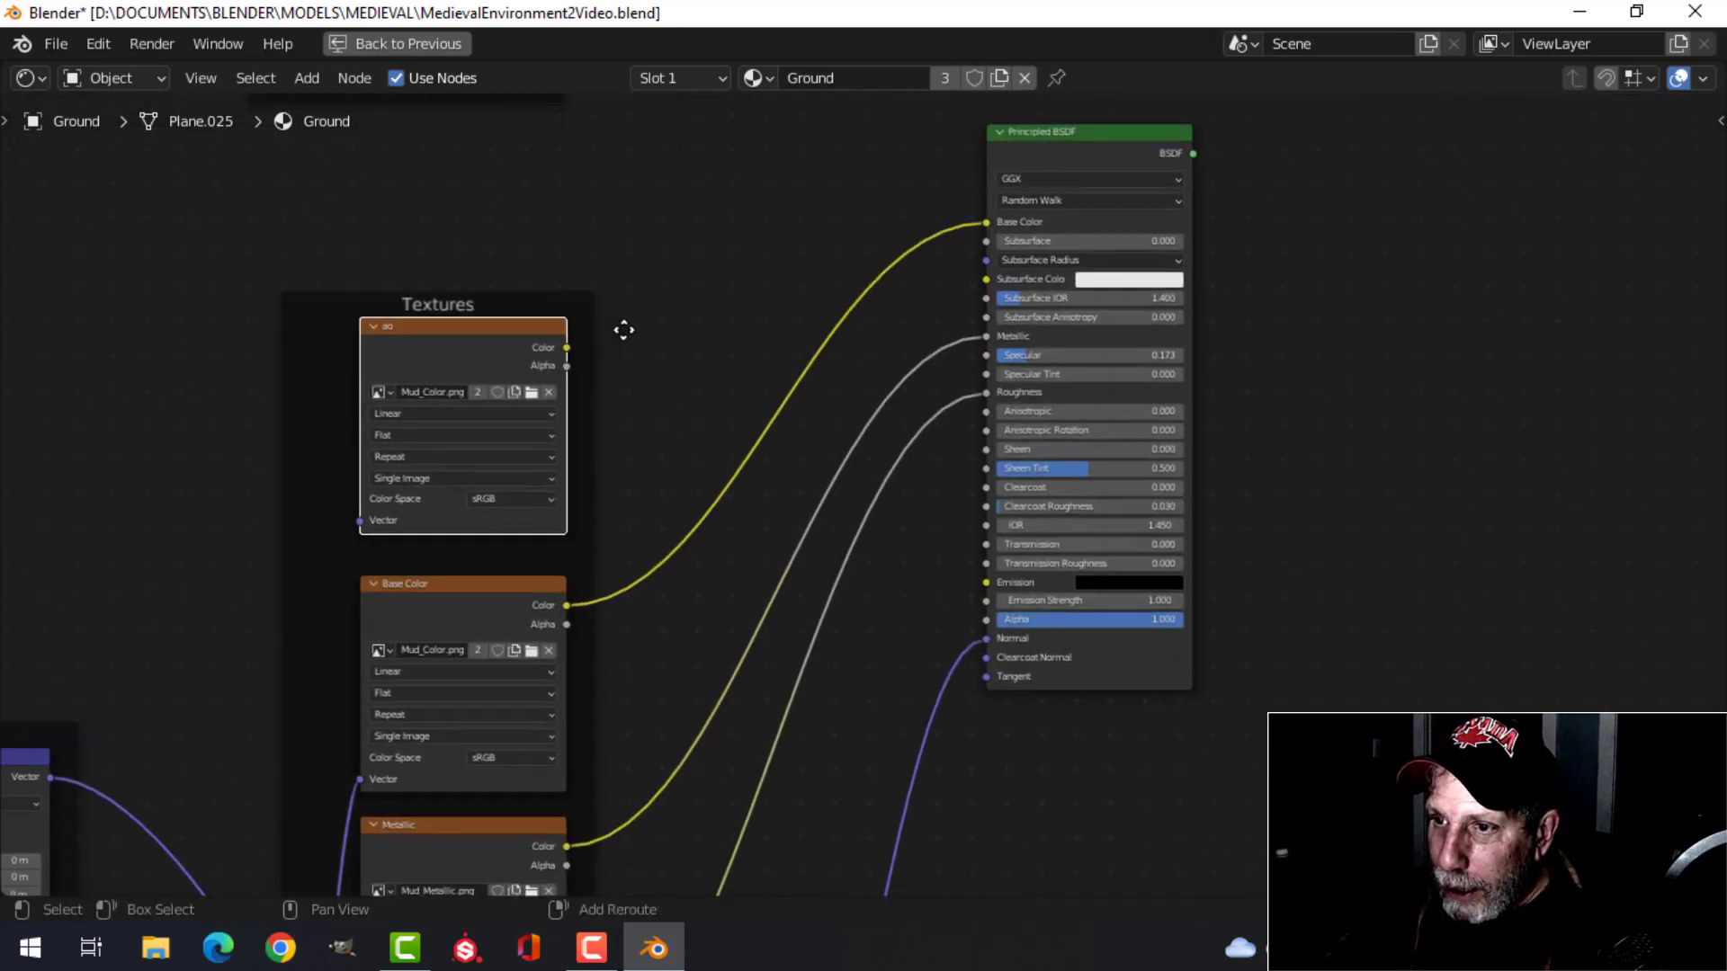
key(shift+a)
mouse_move(665, 283)
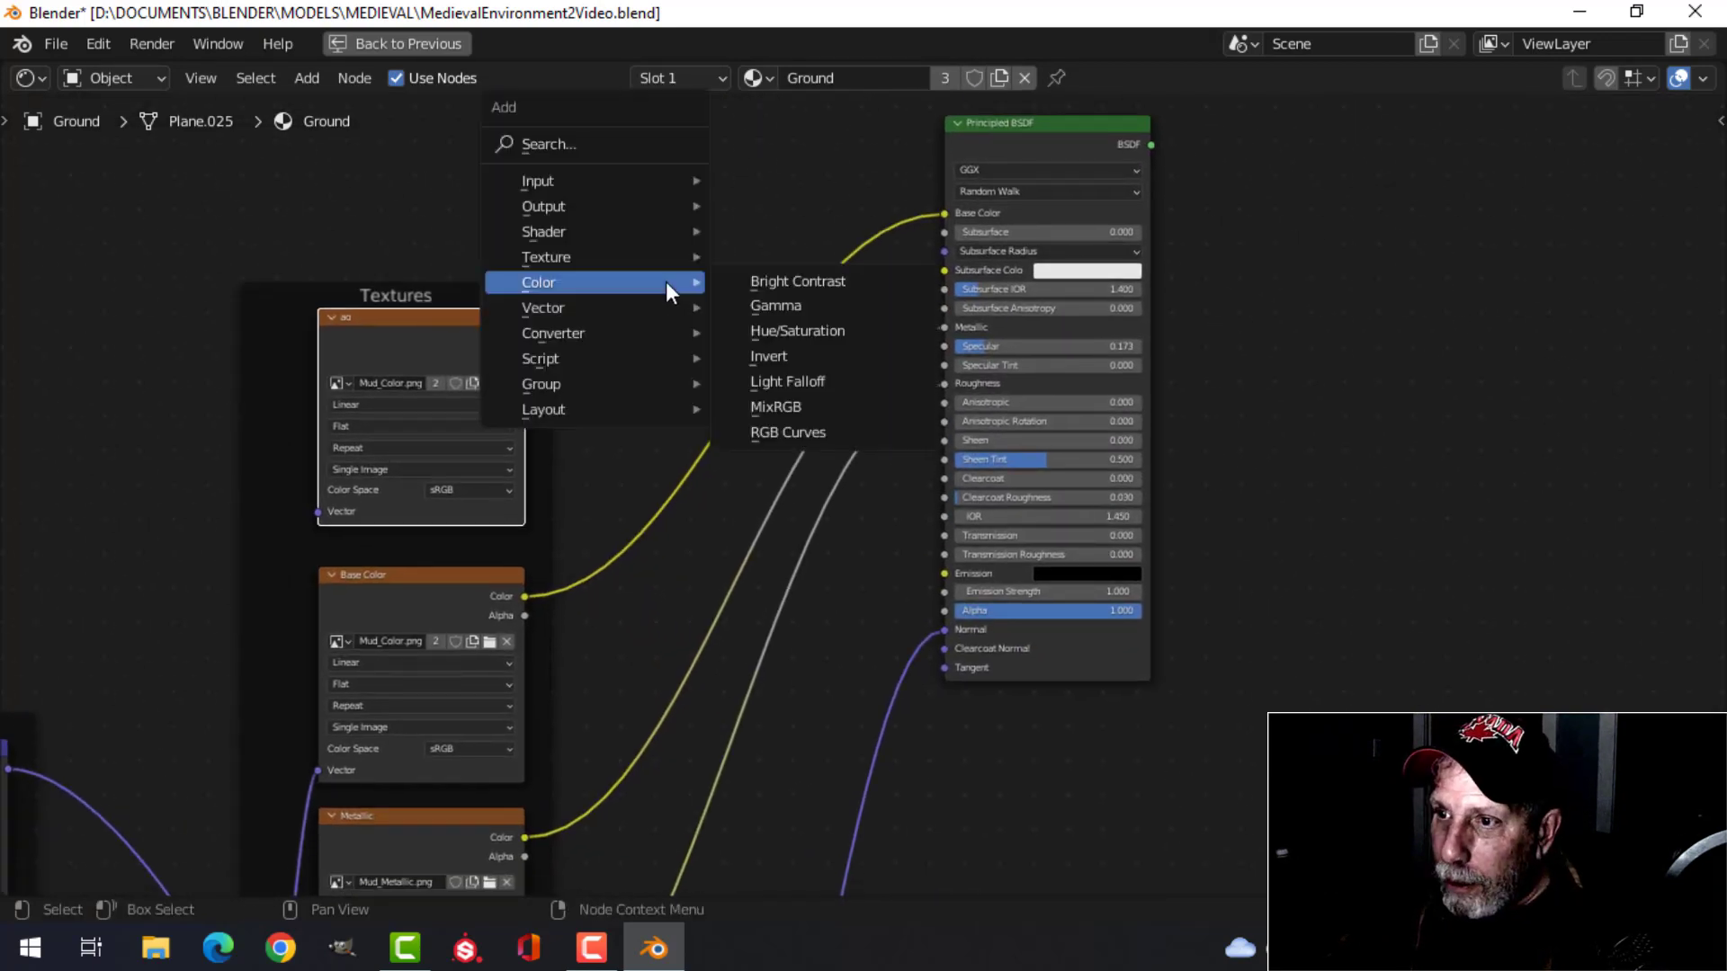
click(775, 407)
click(659, 371)
scroll(658, 370, up, 1)
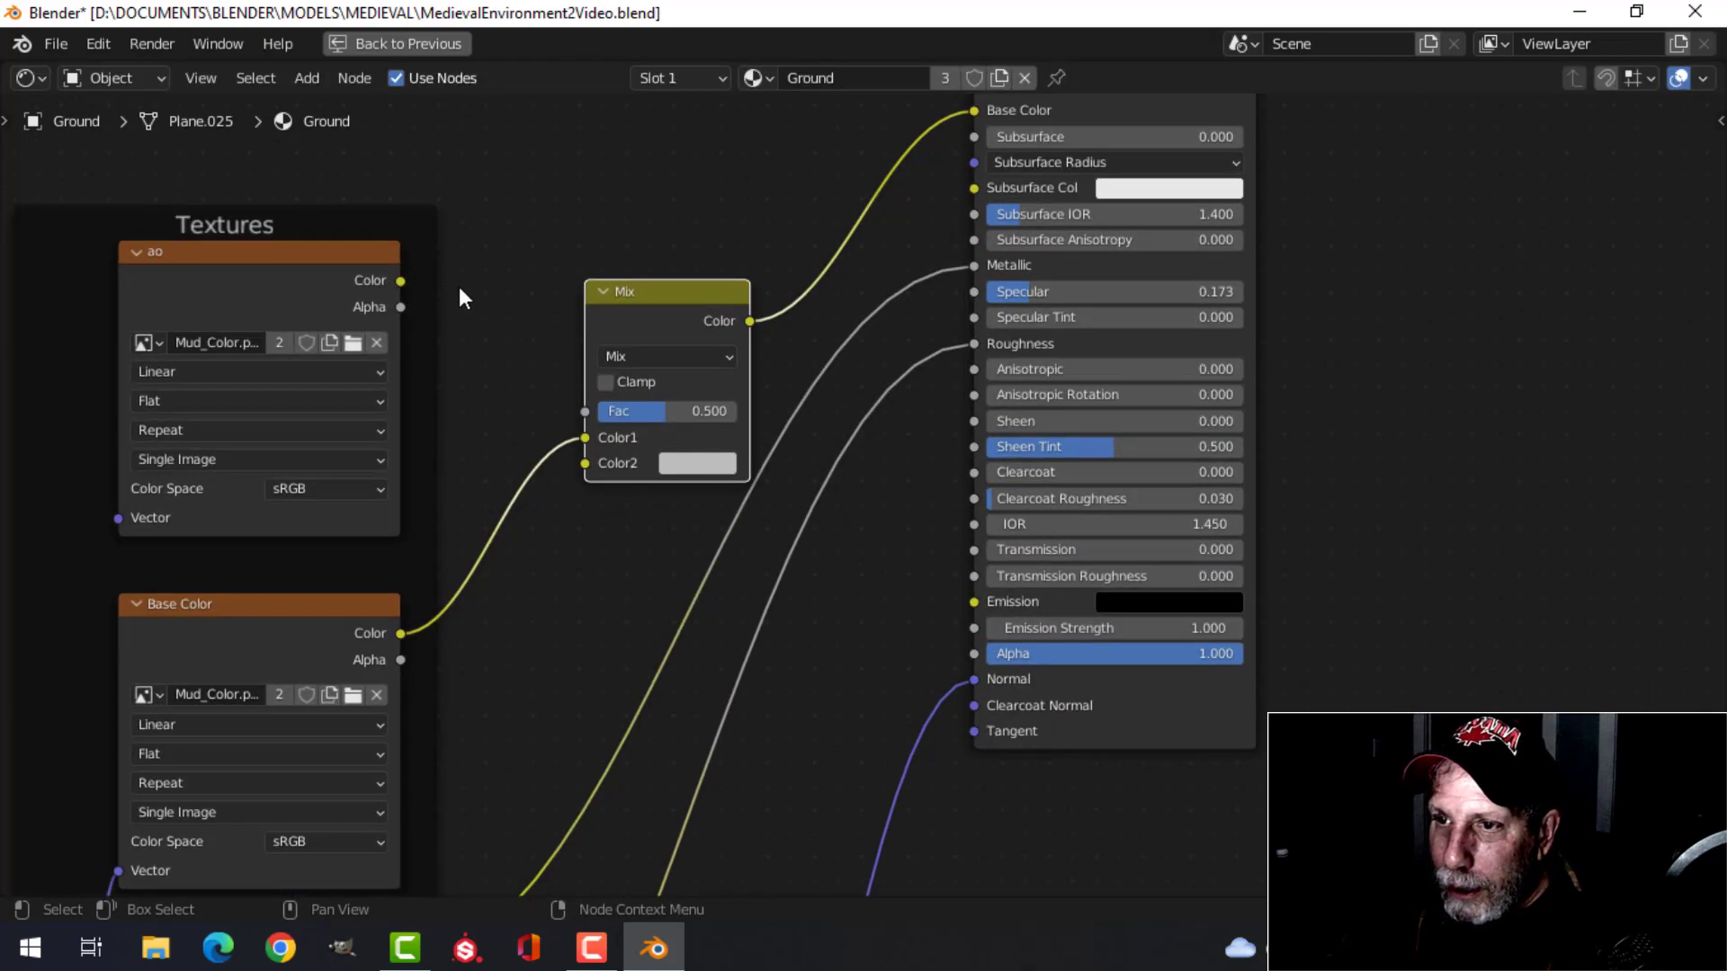
Step: Connect the ao texture's Color to Color2 of the mud mix node and set its blend mode to Multiply
drag(402, 281, 590, 468)
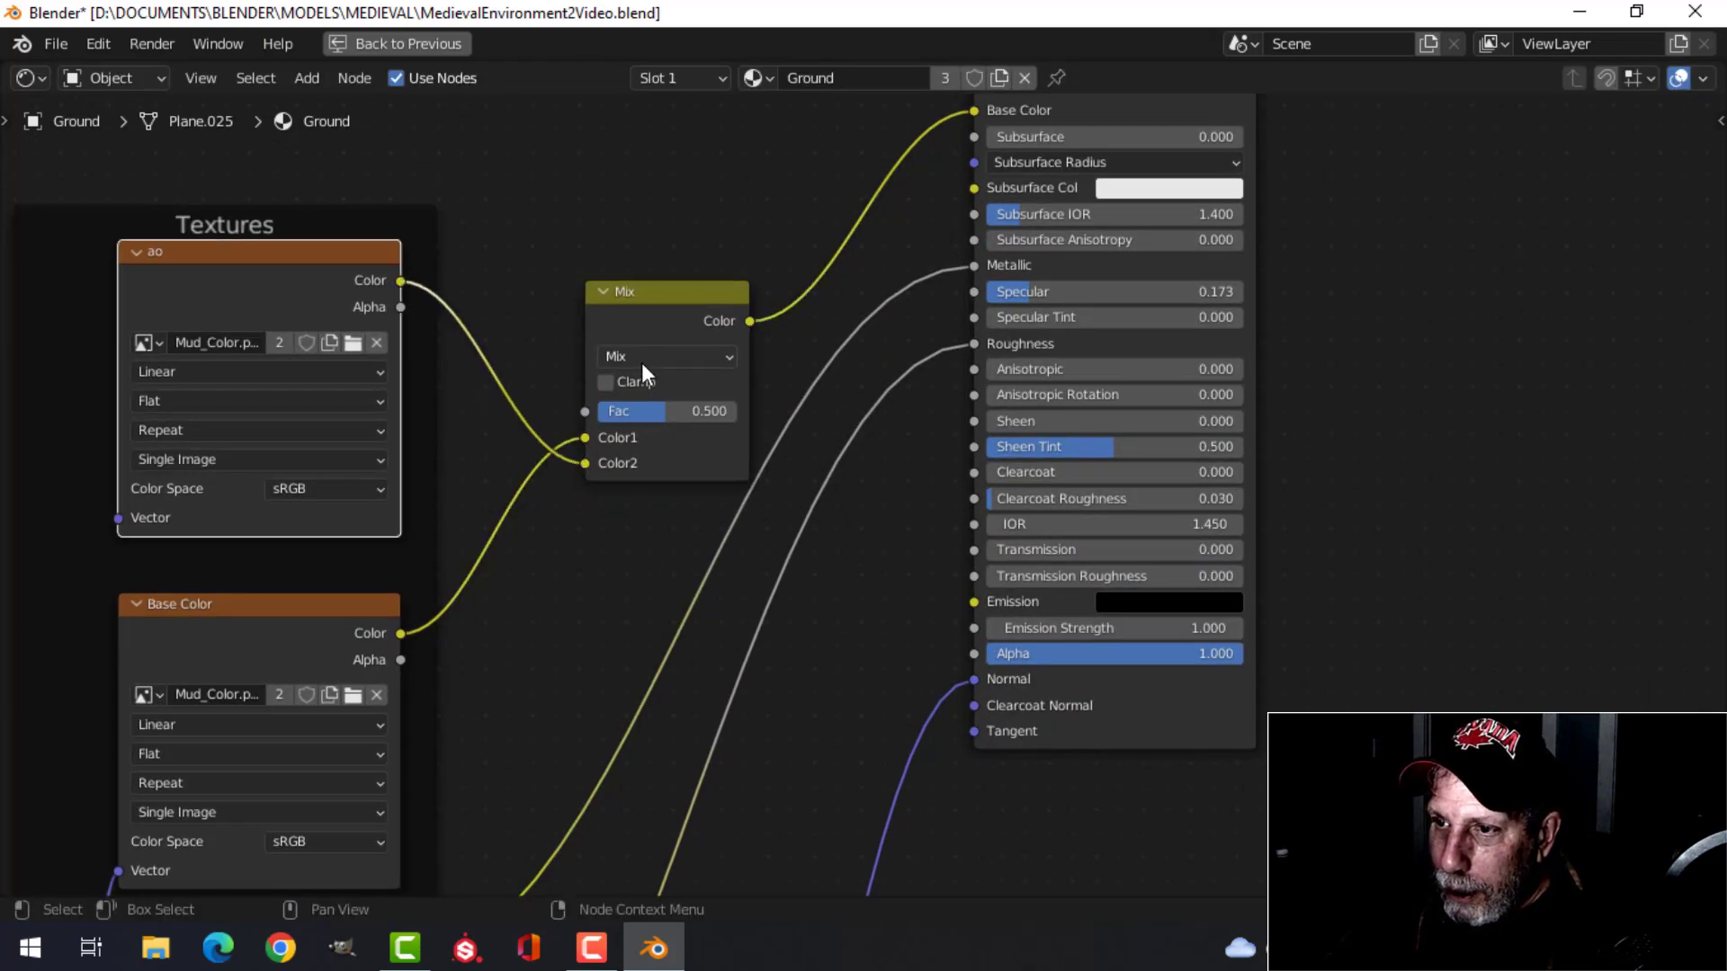
click(644, 355)
click(650, 447)
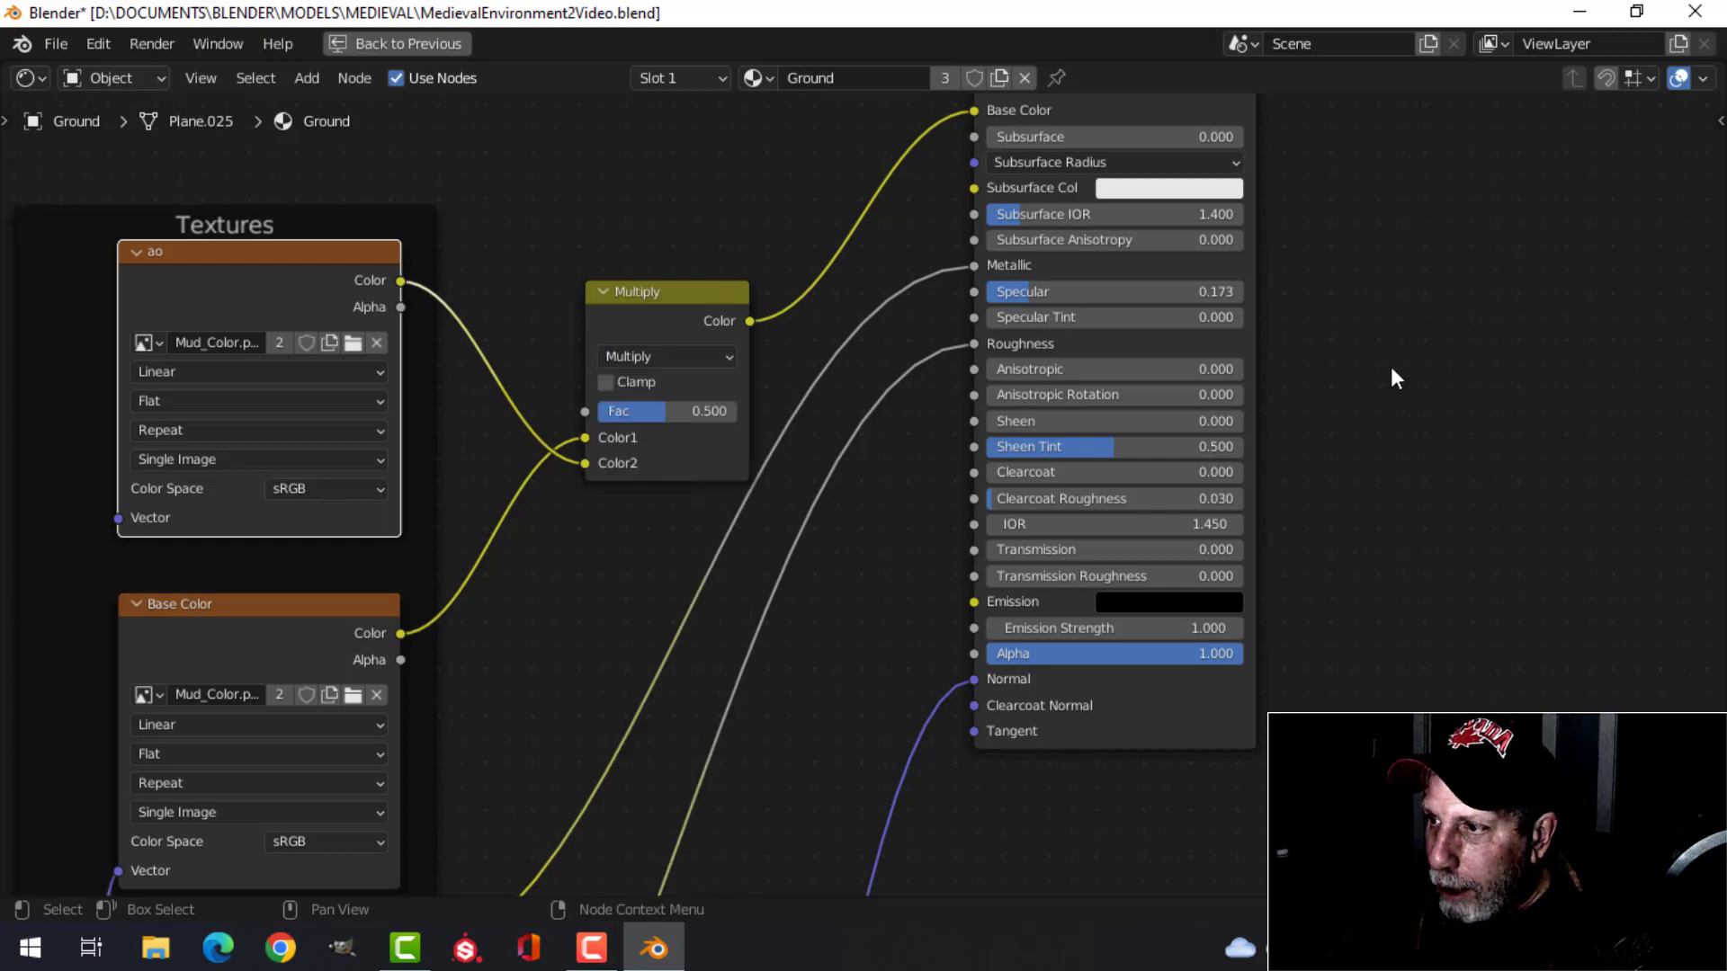
Step: Restore the split view and insert a Mix Shader between the grass Principled BSDF and the Material Output
scroll(1359, 365, down, 5)
key(ctrl+space)
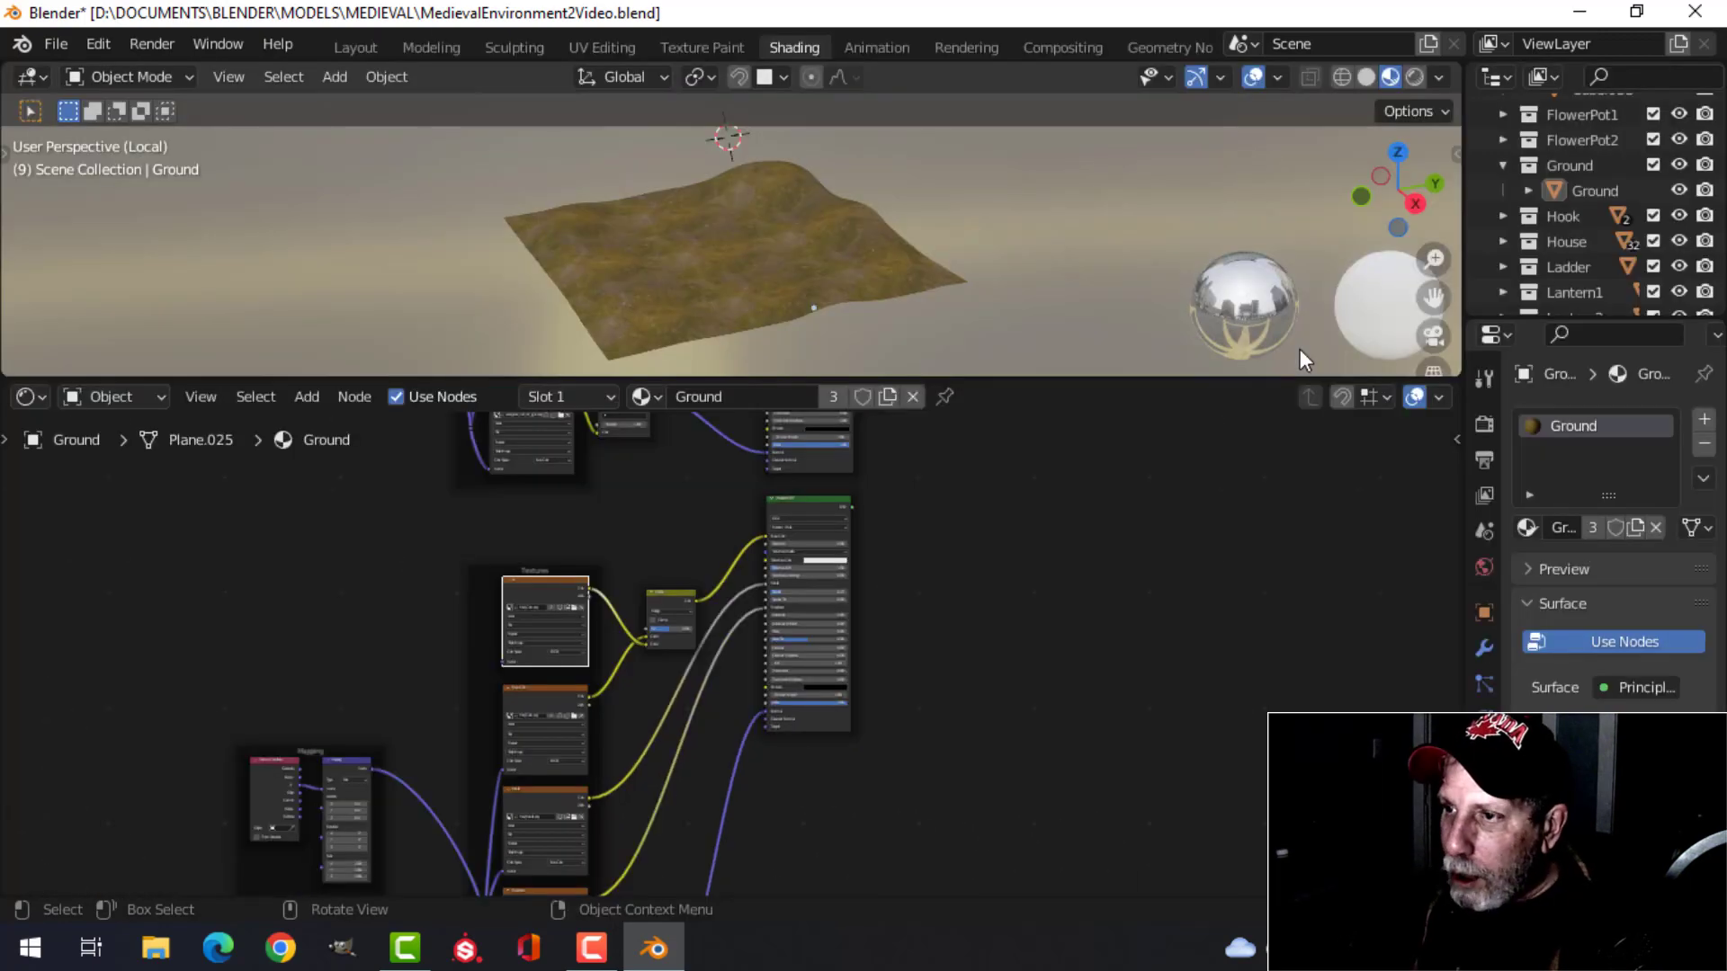
middle_drag(1035, 655, 813, 615)
shift+scroll(805, 601, up, 3)
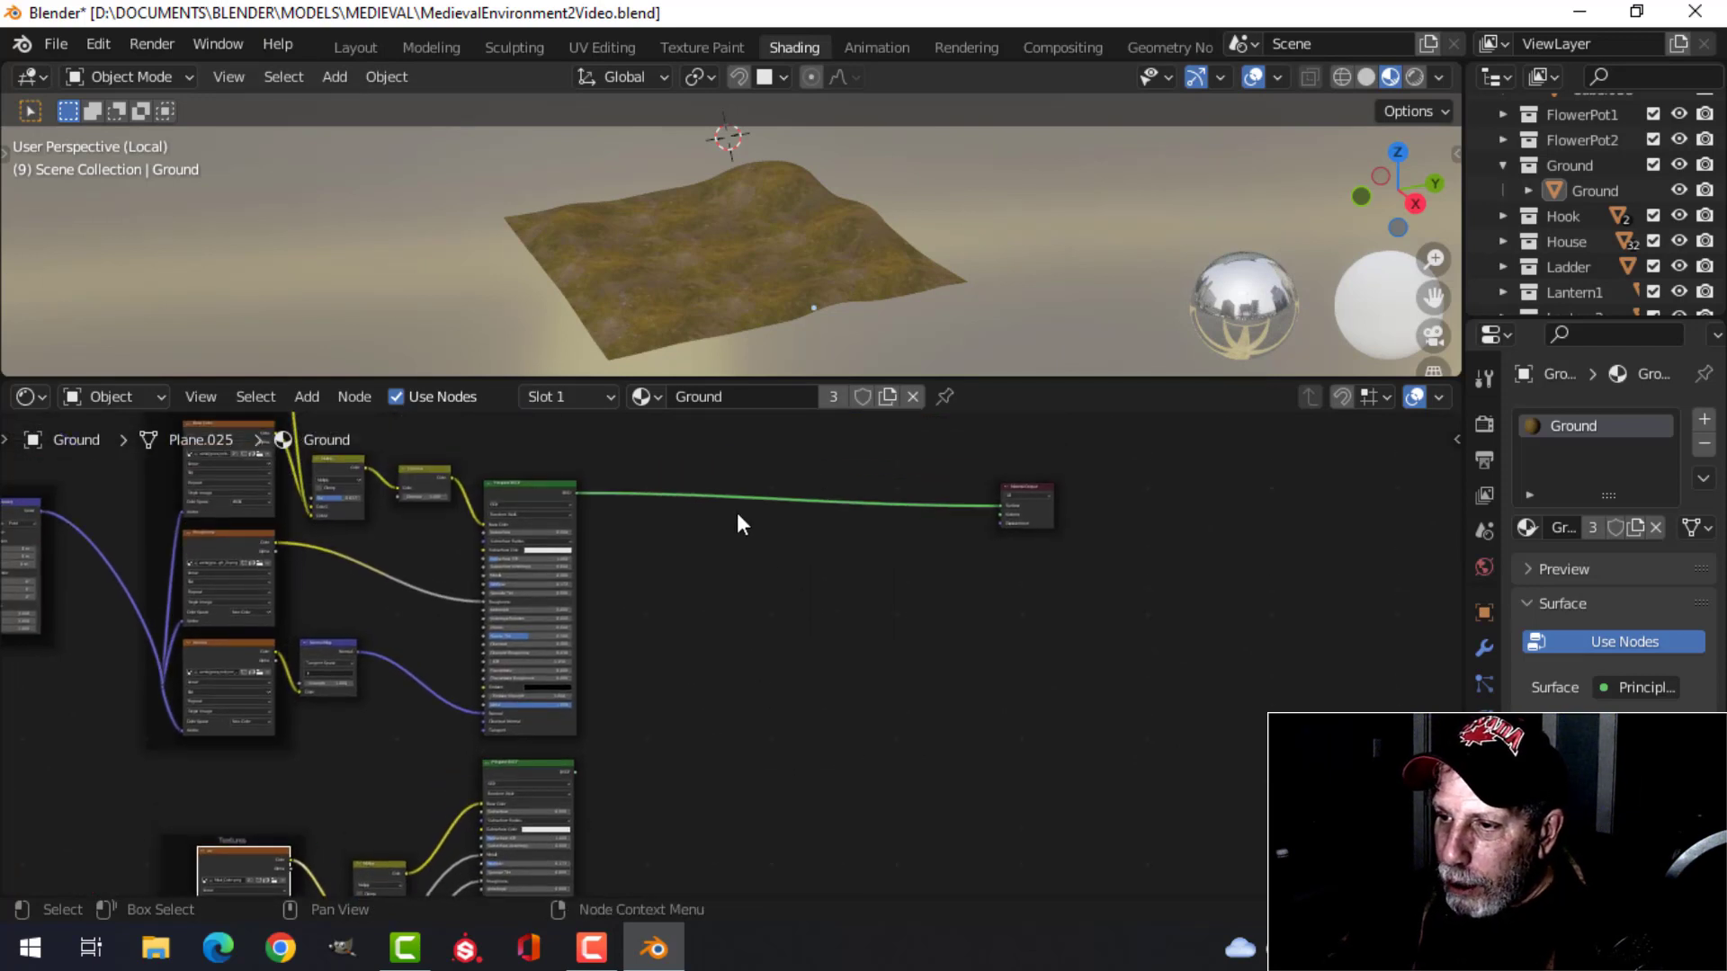
key(shift+a)
mouse_move(833, 596)
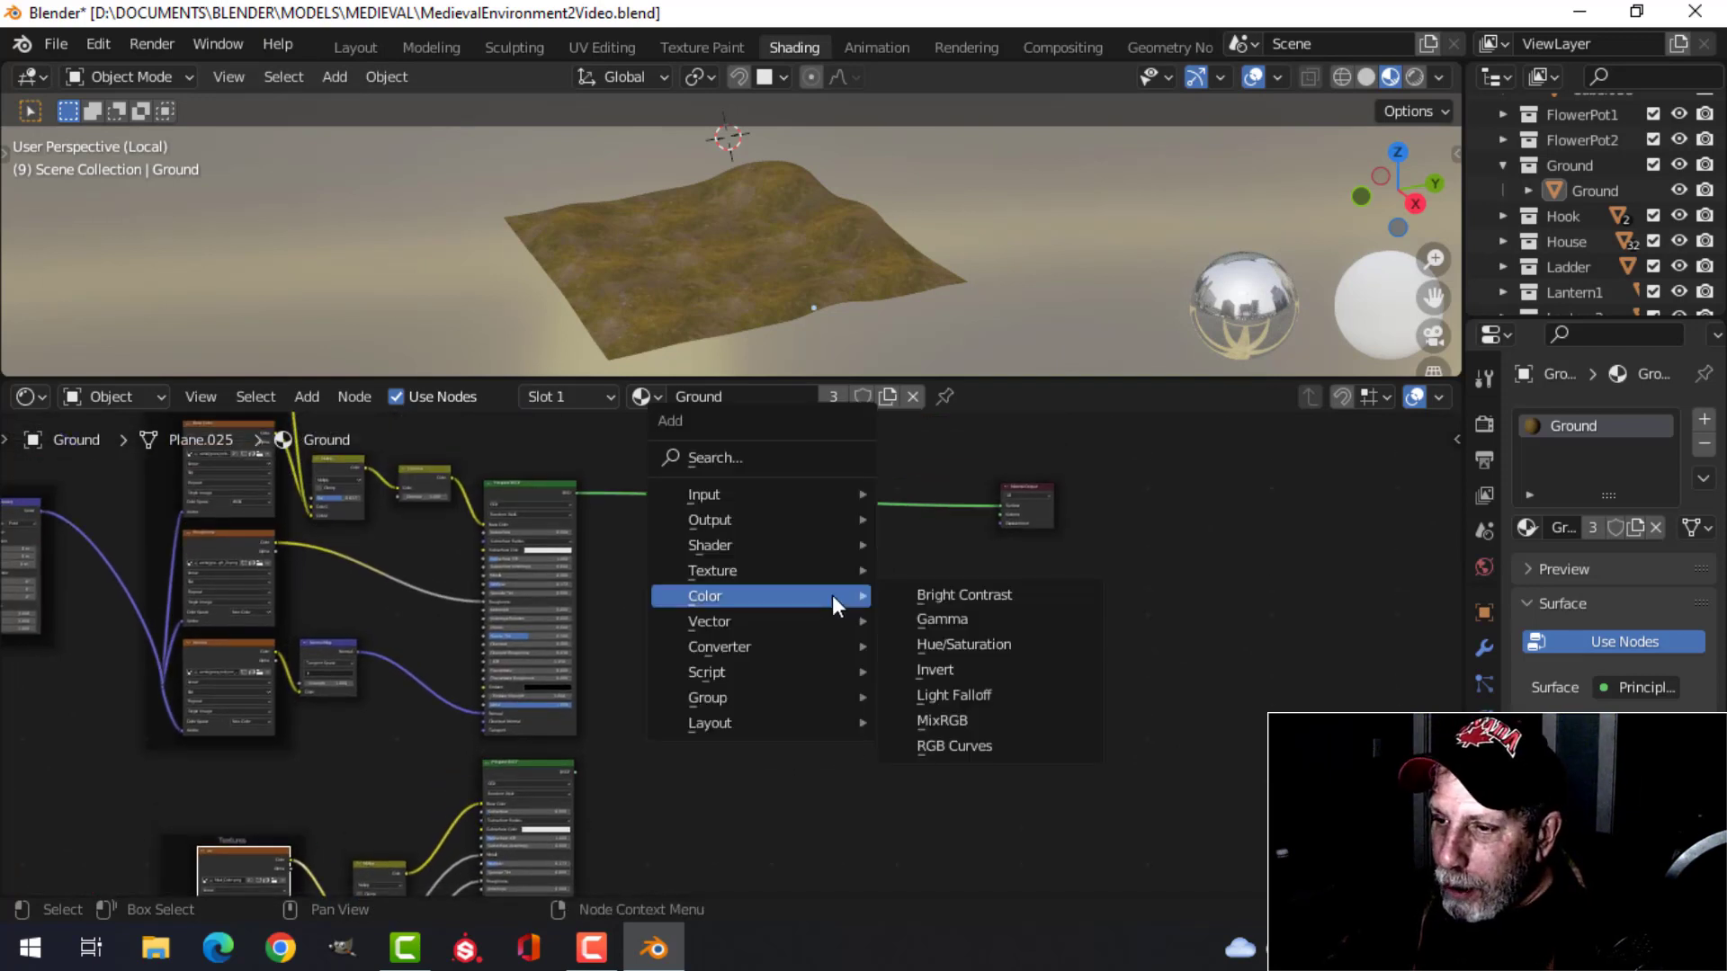
mouse_move(790, 545)
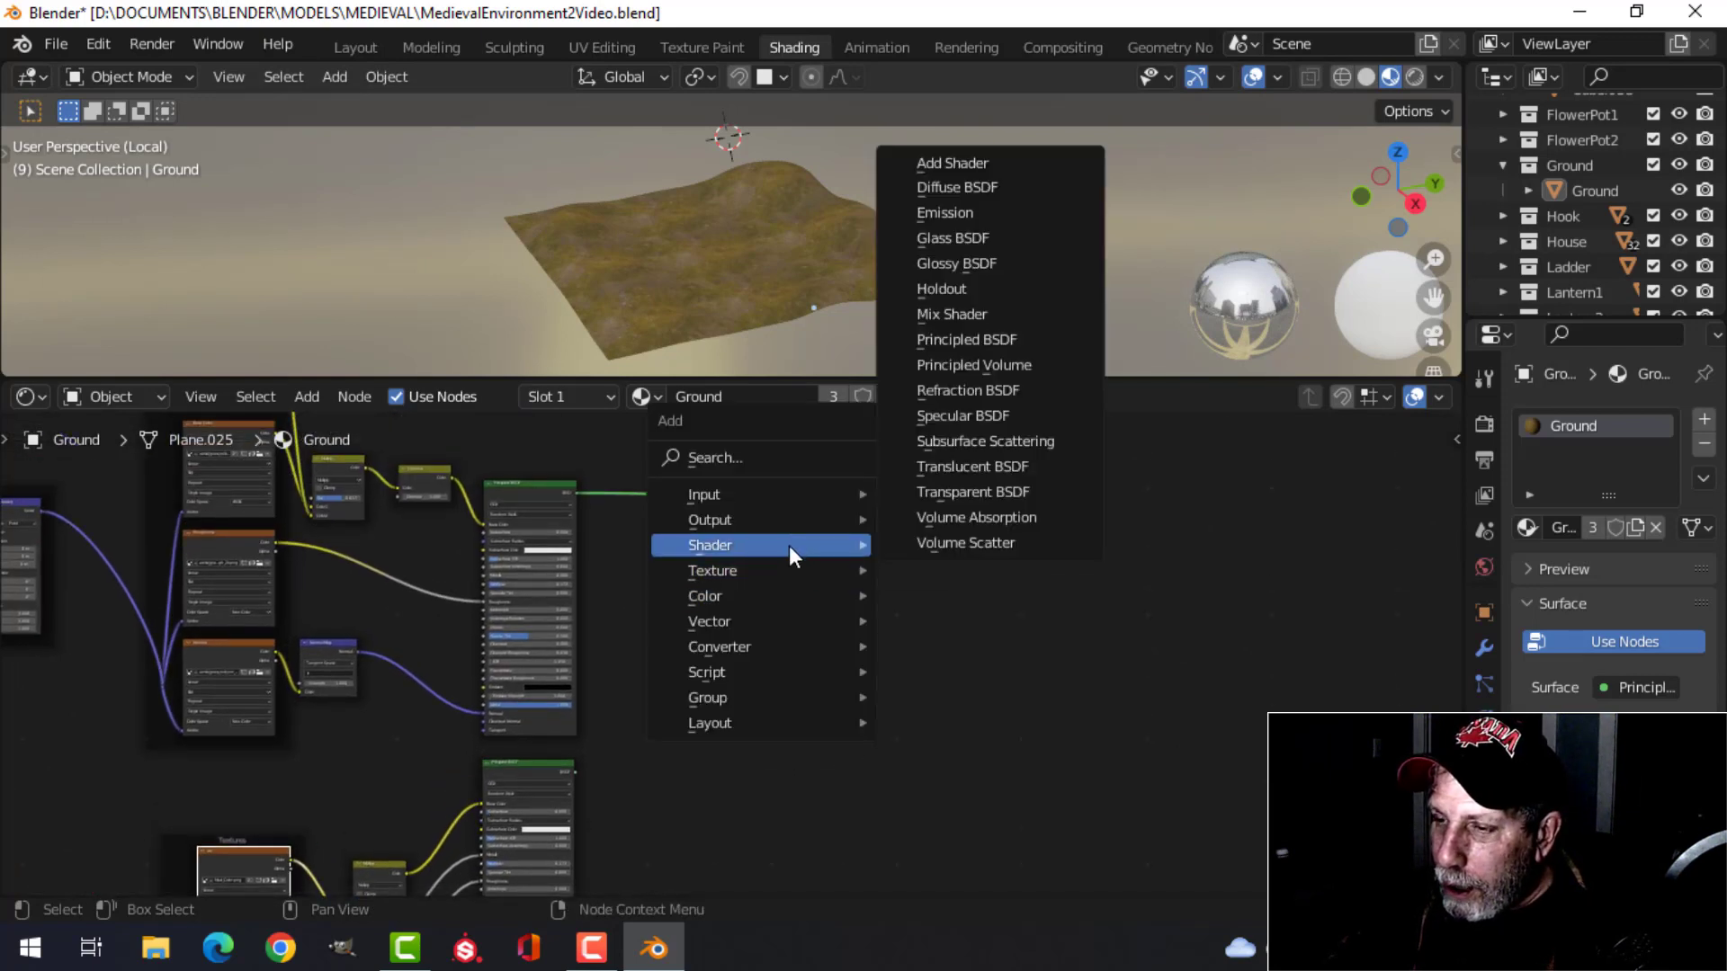
click(995, 321)
click(859, 493)
Step: Connect the mud Principled BSDF's output to the second Shader input of the Mix Shader
scroll(840, 592, up, 2)
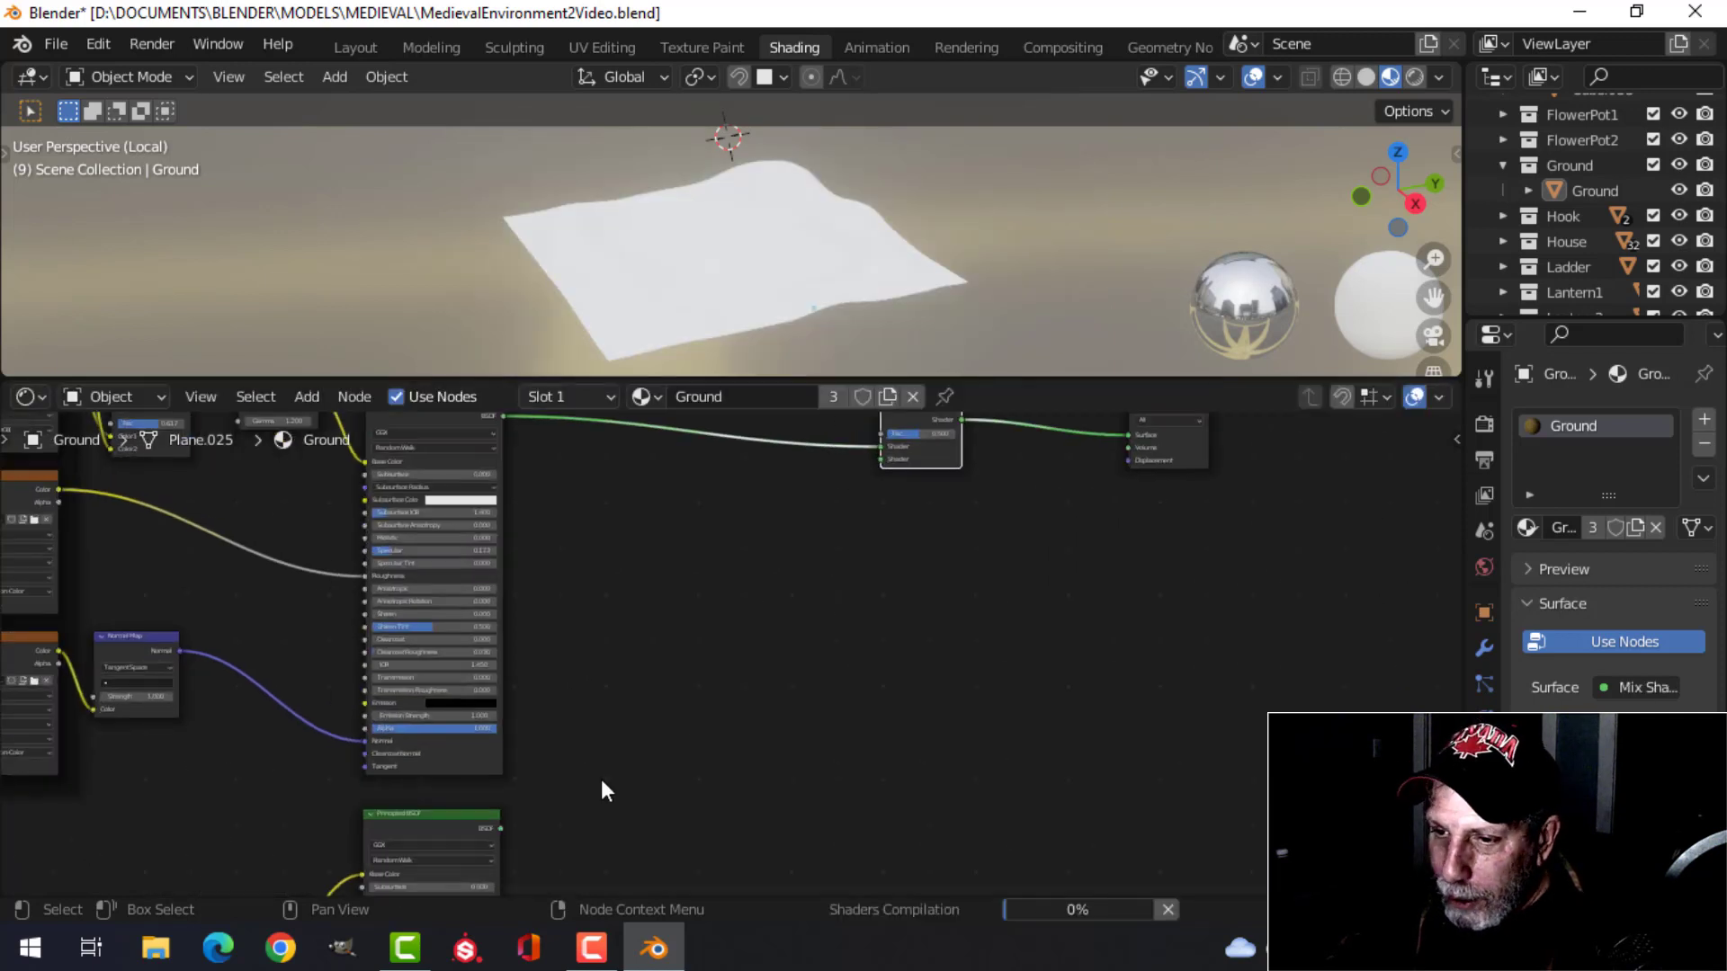
drag(498, 829, 890, 493)
scroll(968, 504, up, 1)
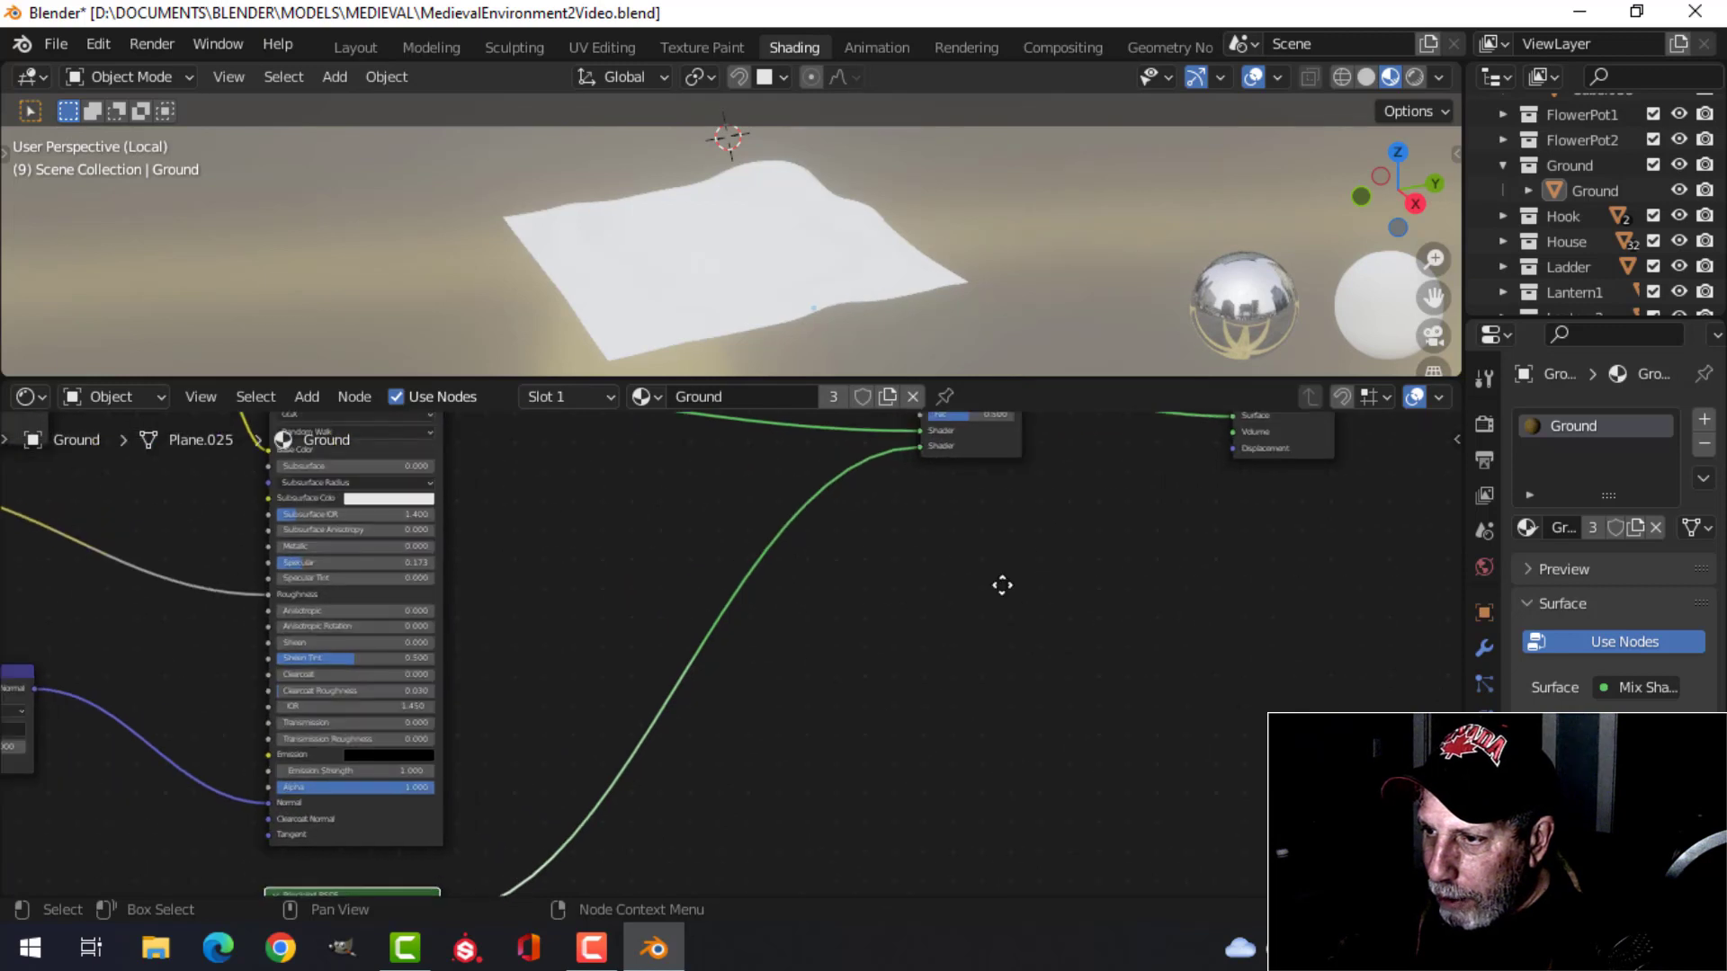
Step: Add an Image Texture node above the link between the grass Principled BSDF and the Mix Shader
middle_drag(1002, 585, 911, 770)
scroll(827, 583, down, 1)
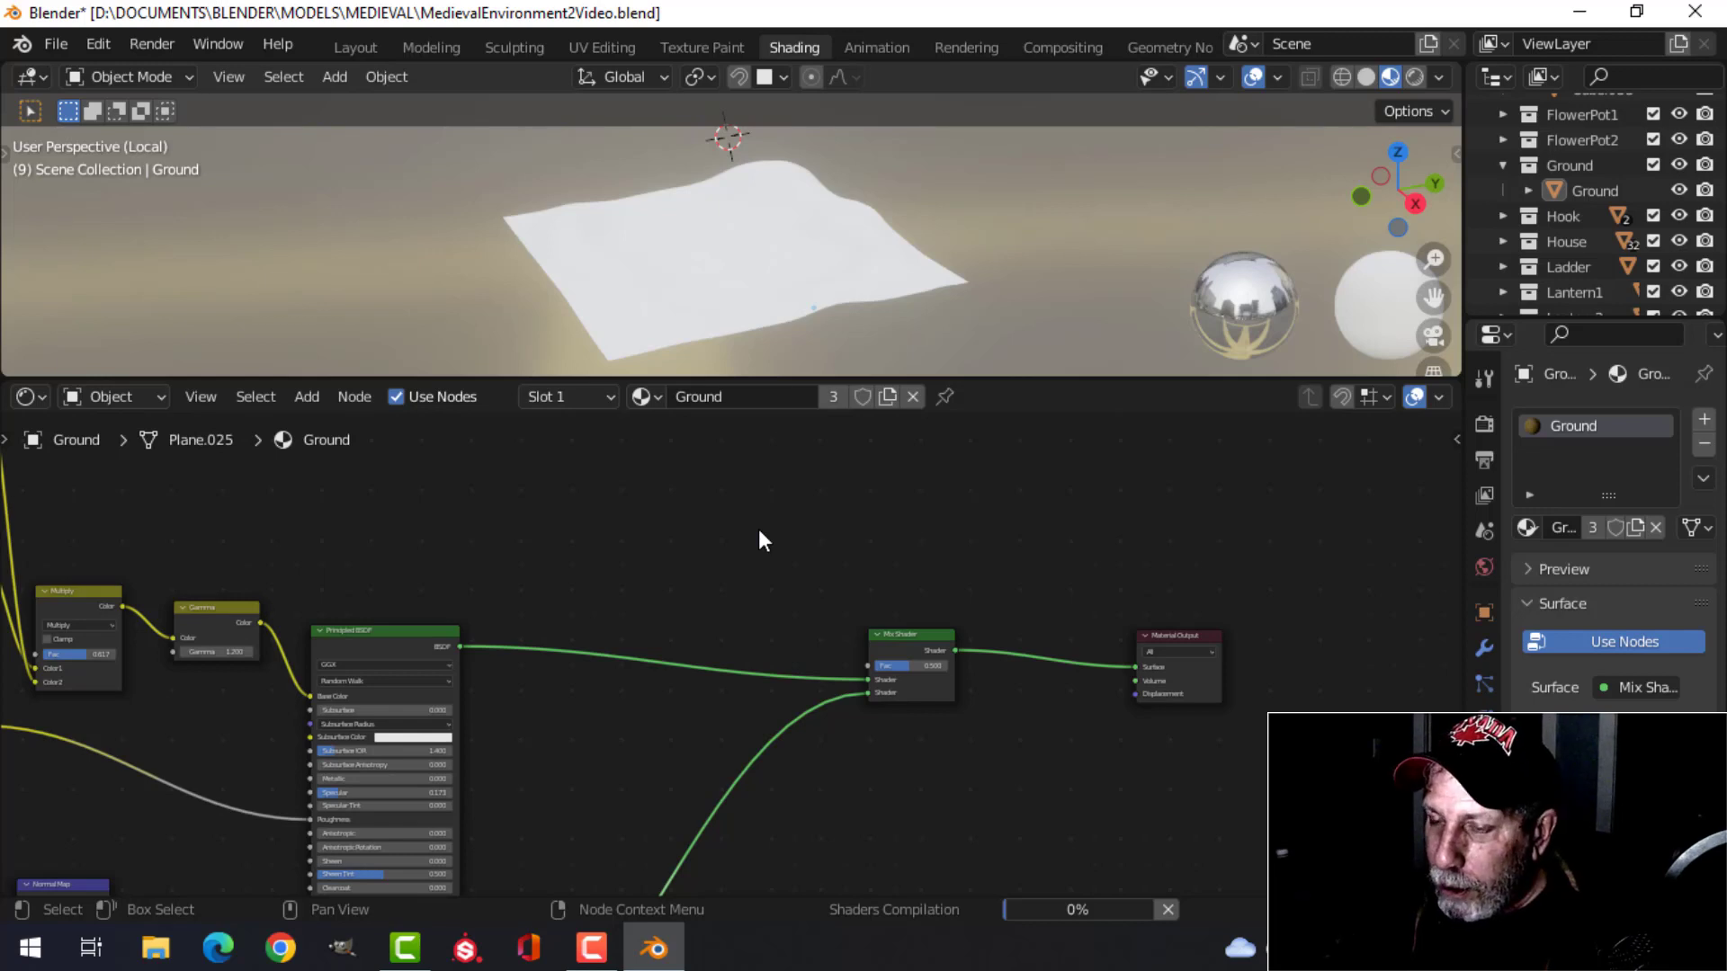
key(shift+a)
mouse_move(730, 555)
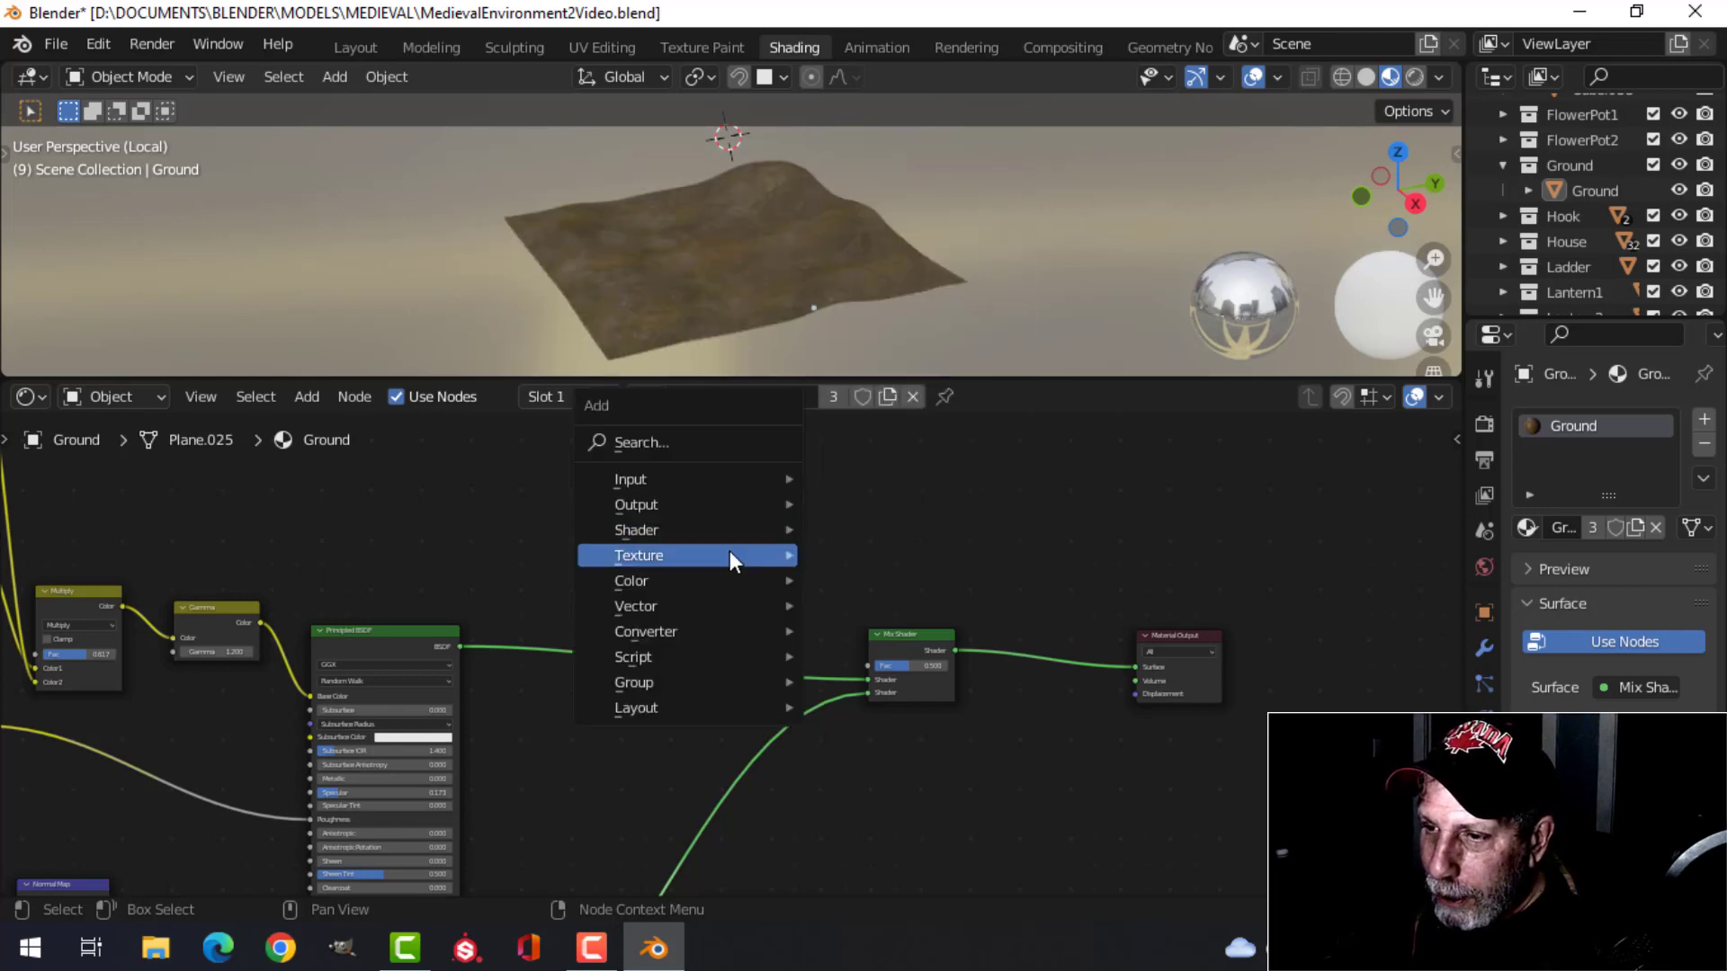
click(941, 351)
click(605, 513)
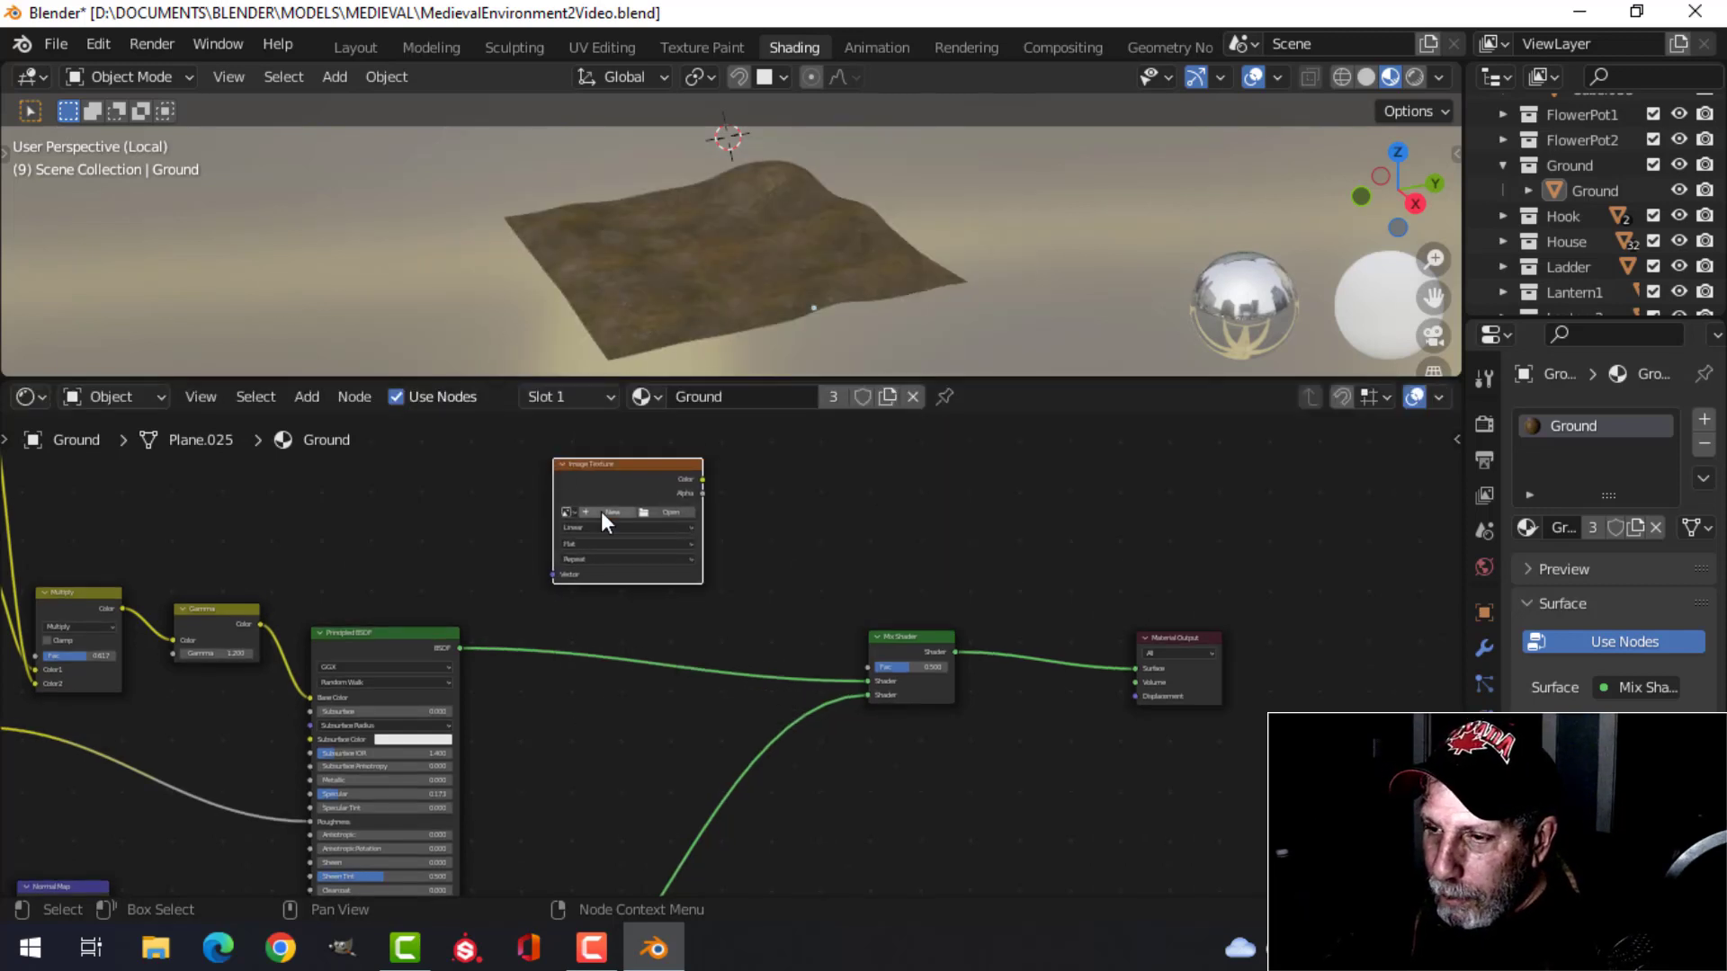
Step: Create a new 2048 × 2048 px image named GndTx in the Image Texture node and connect its Color to the Mix Shader's Fac
scroll(605, 513, up, 2)
scroll(711, 575, up, 1)
click(663, 543)
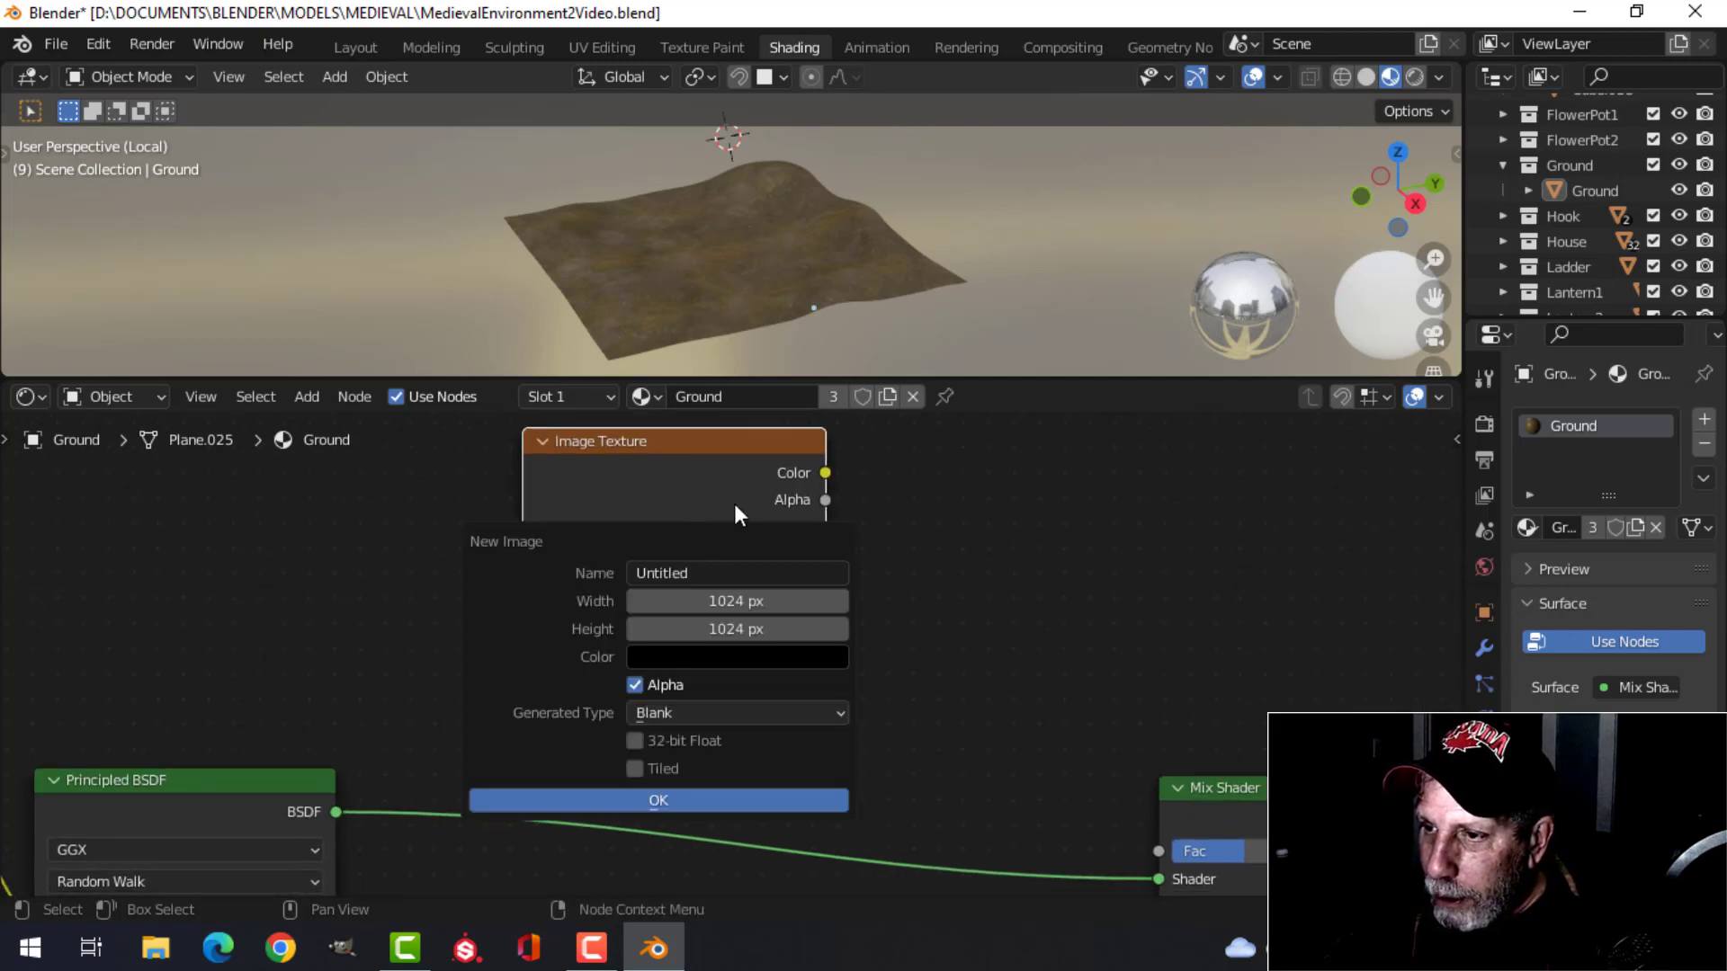
click(810, 573)
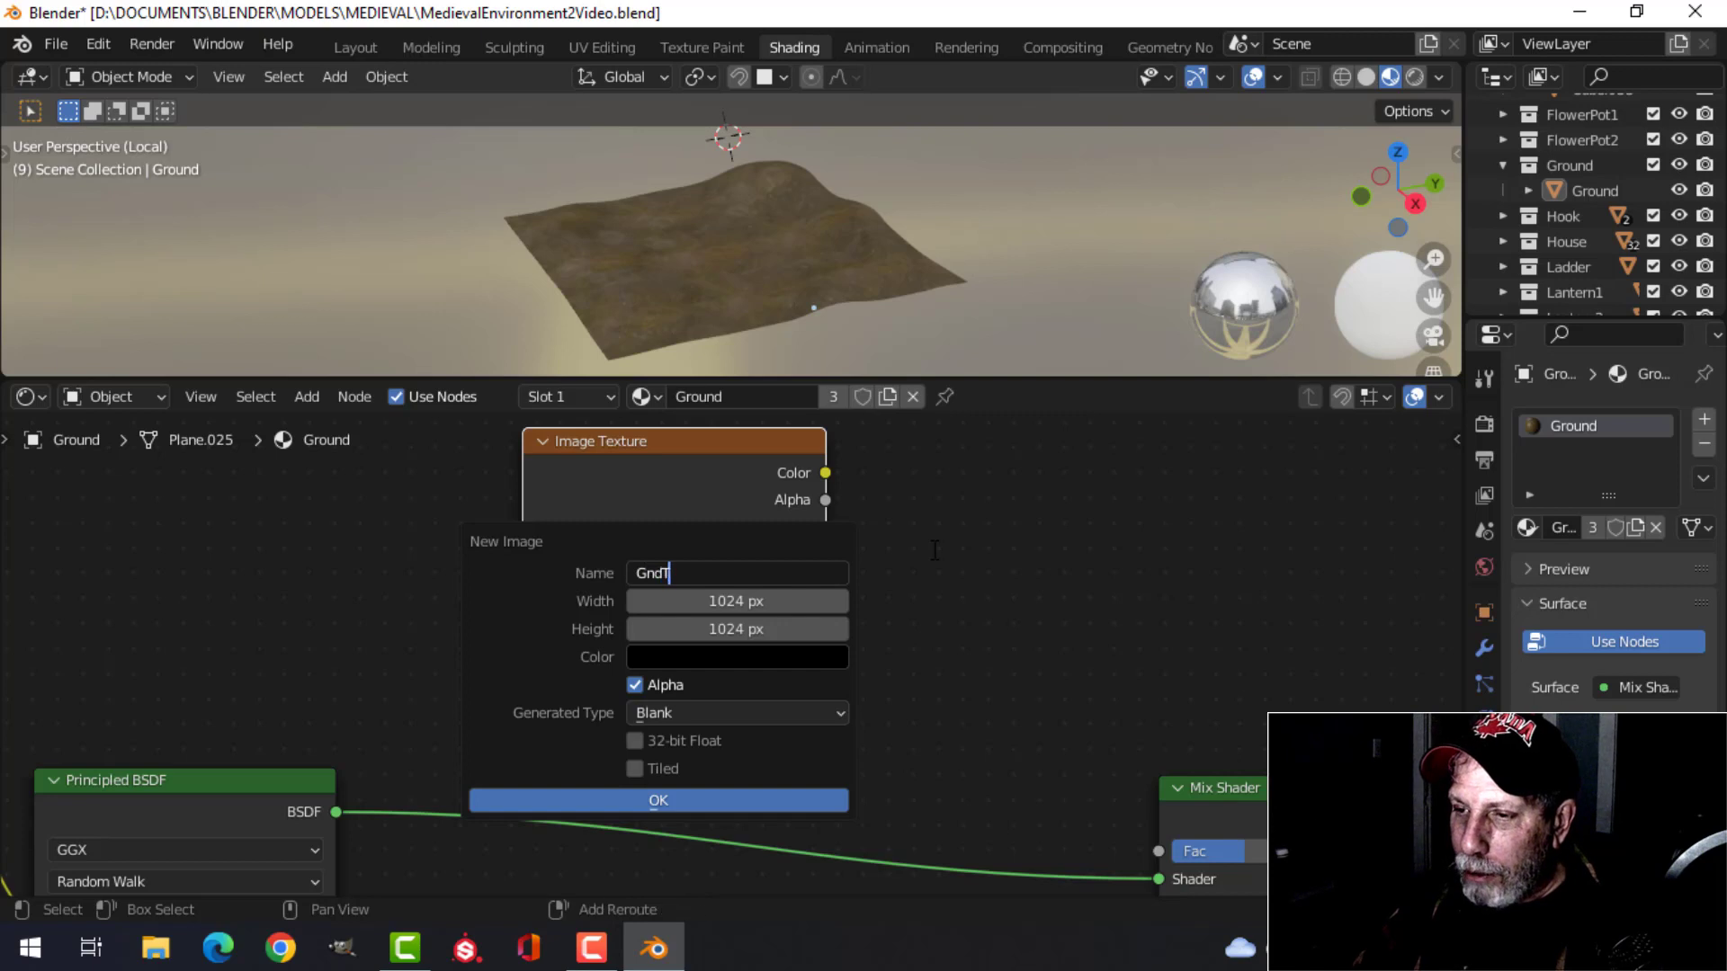
click(731, 599)
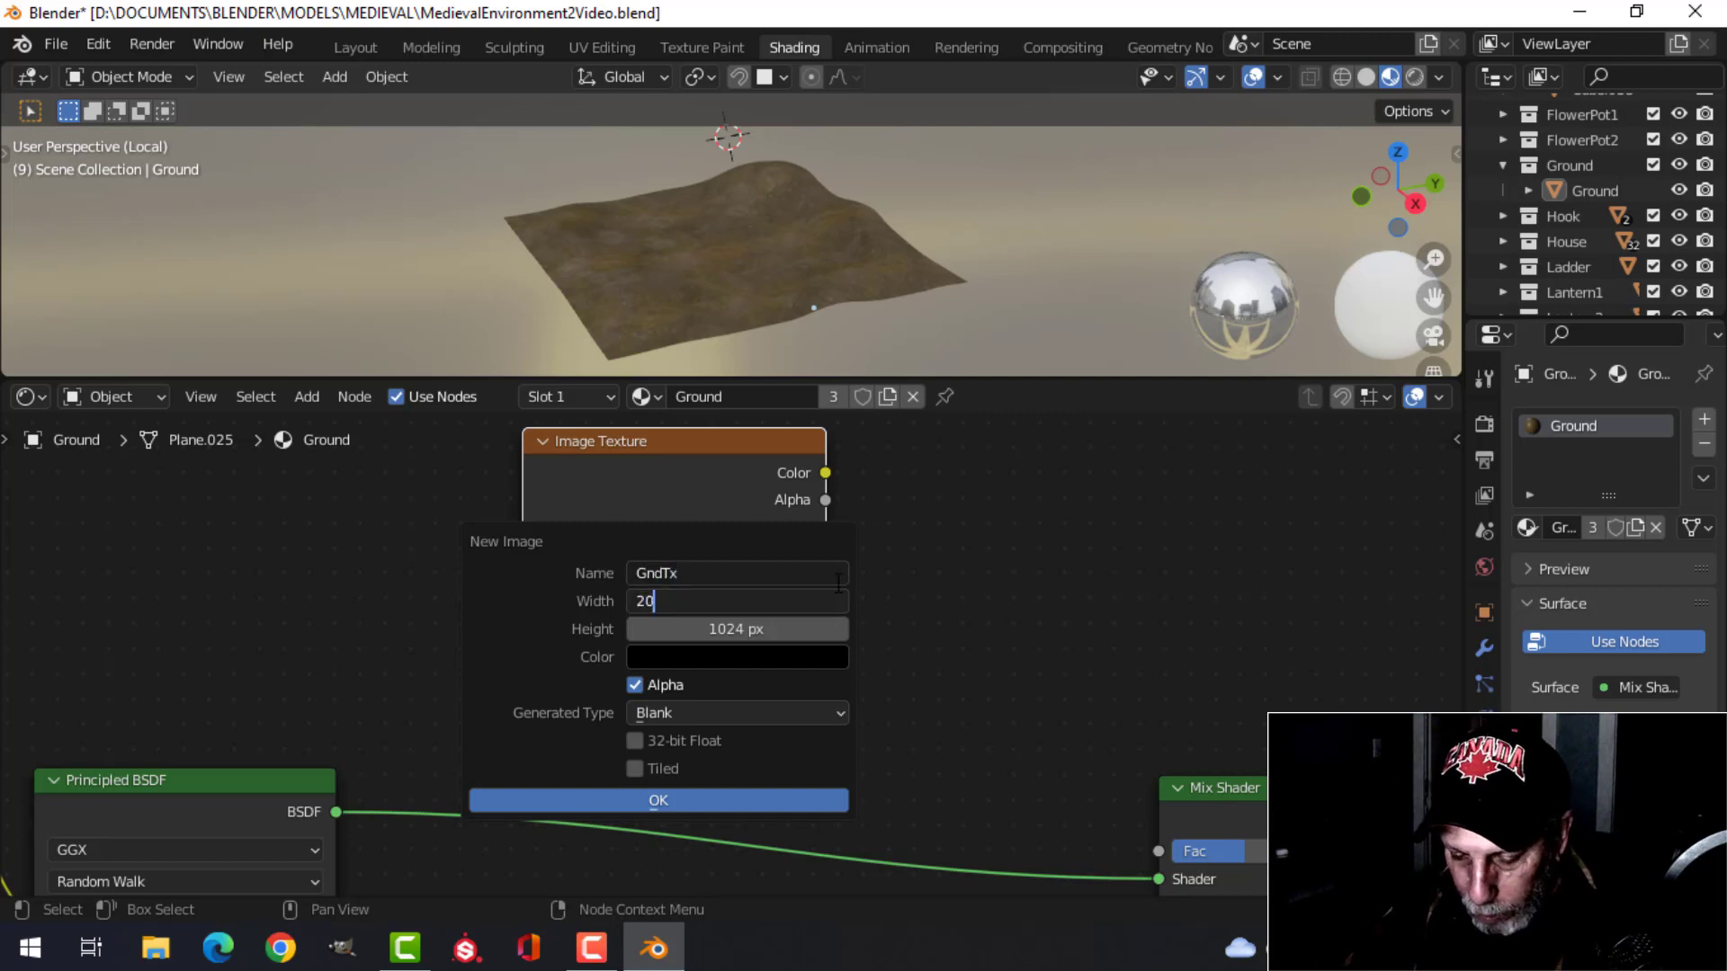
text(2048)
key(Tab)
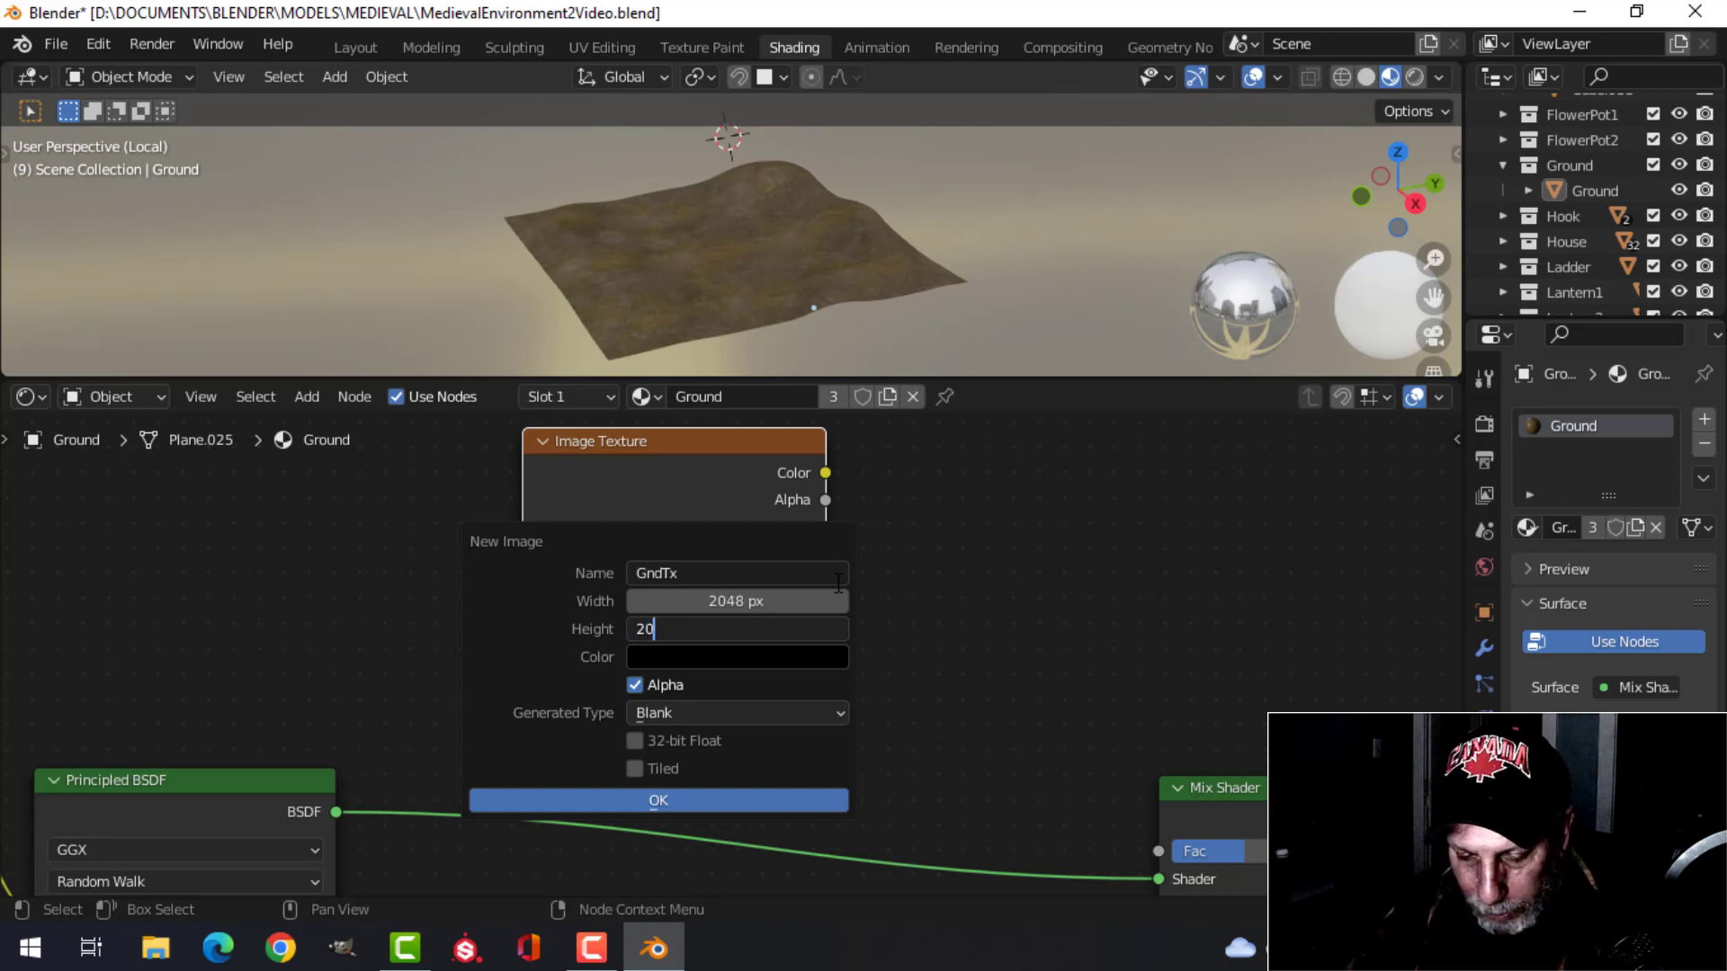
key(Return)
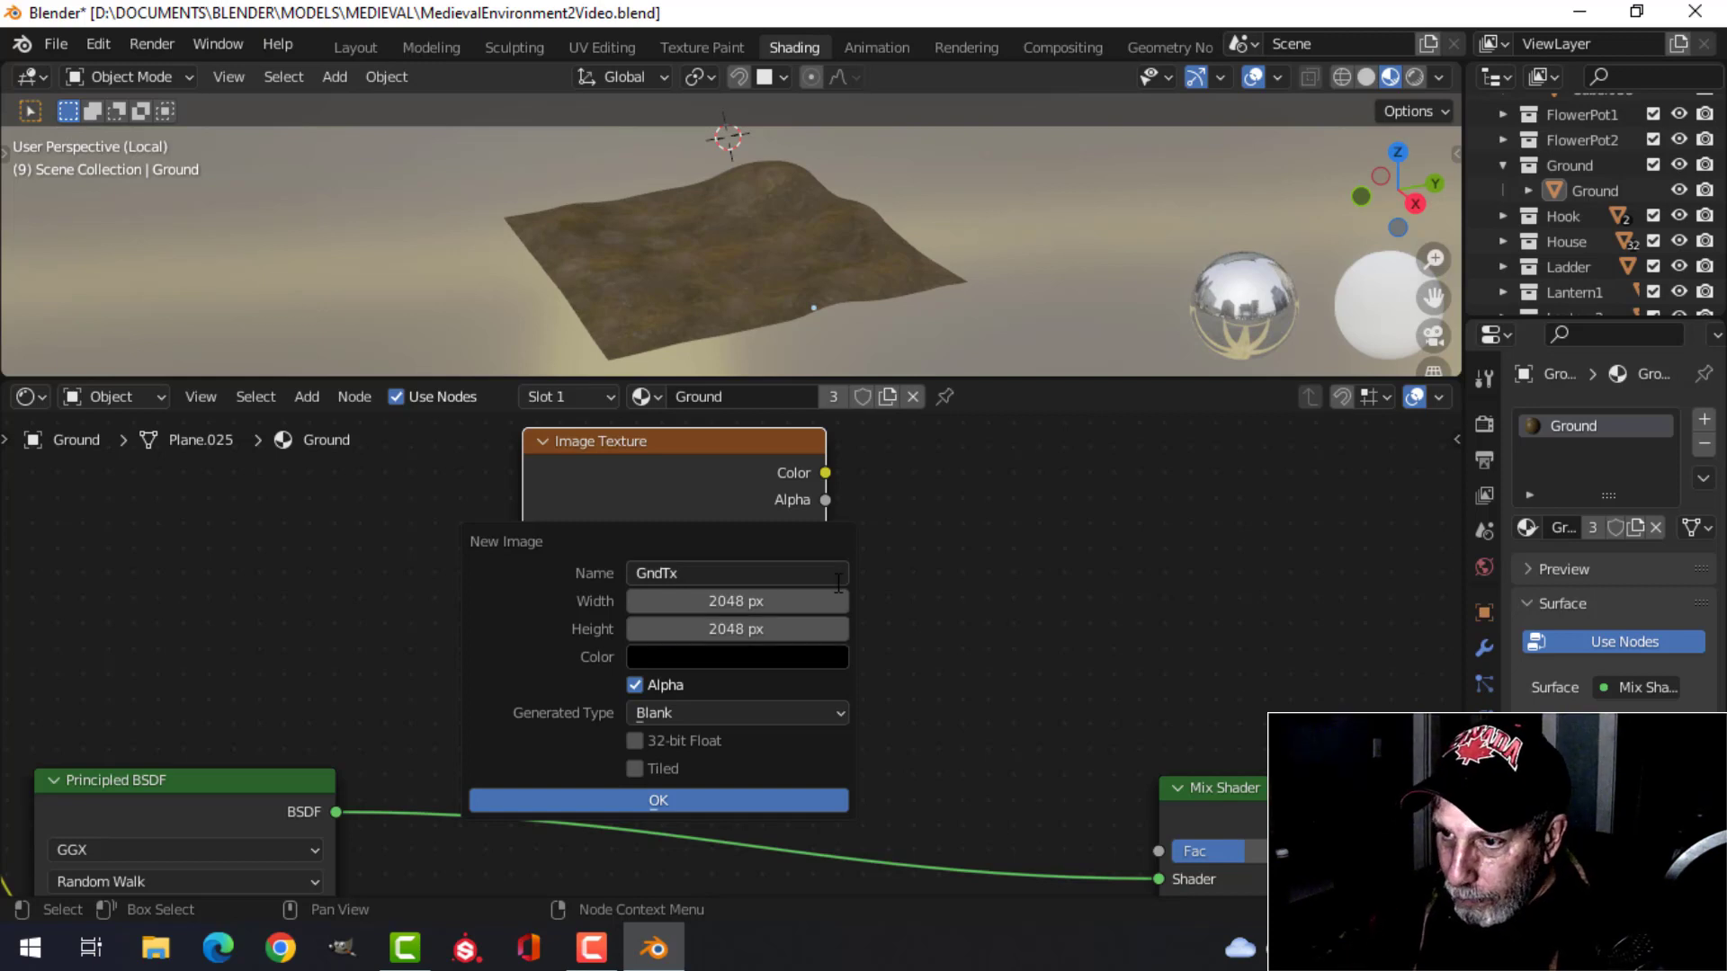
click(781, 800)
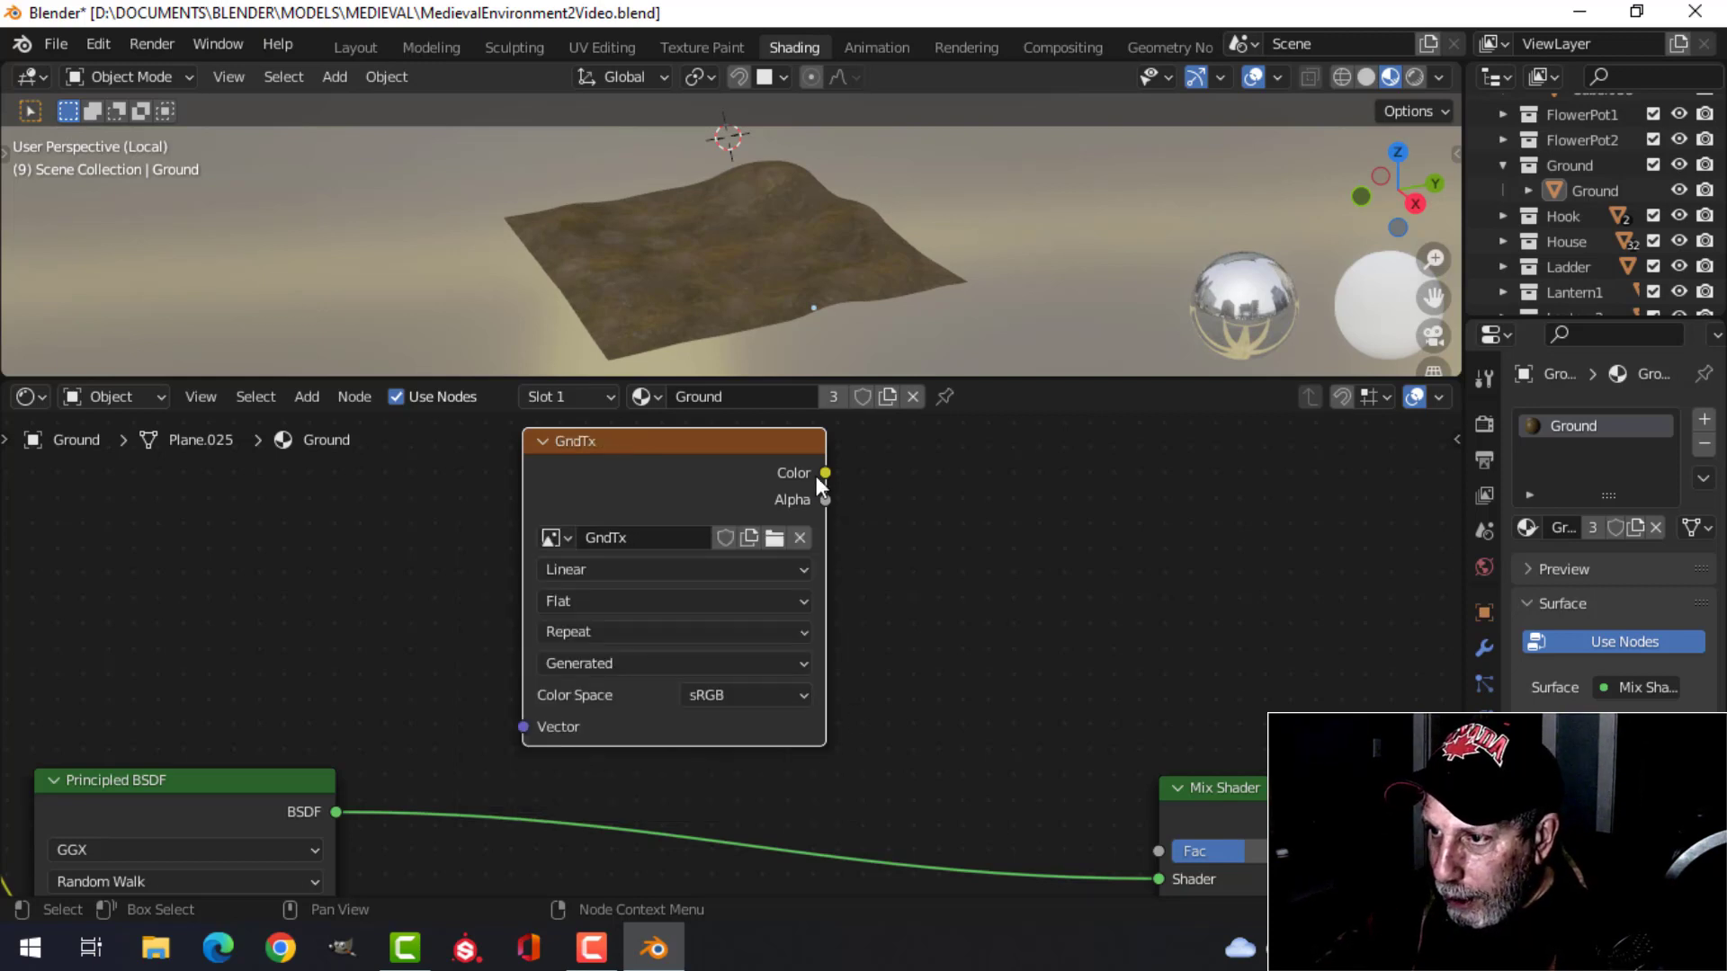
drag(819, 480, 1160, 849)
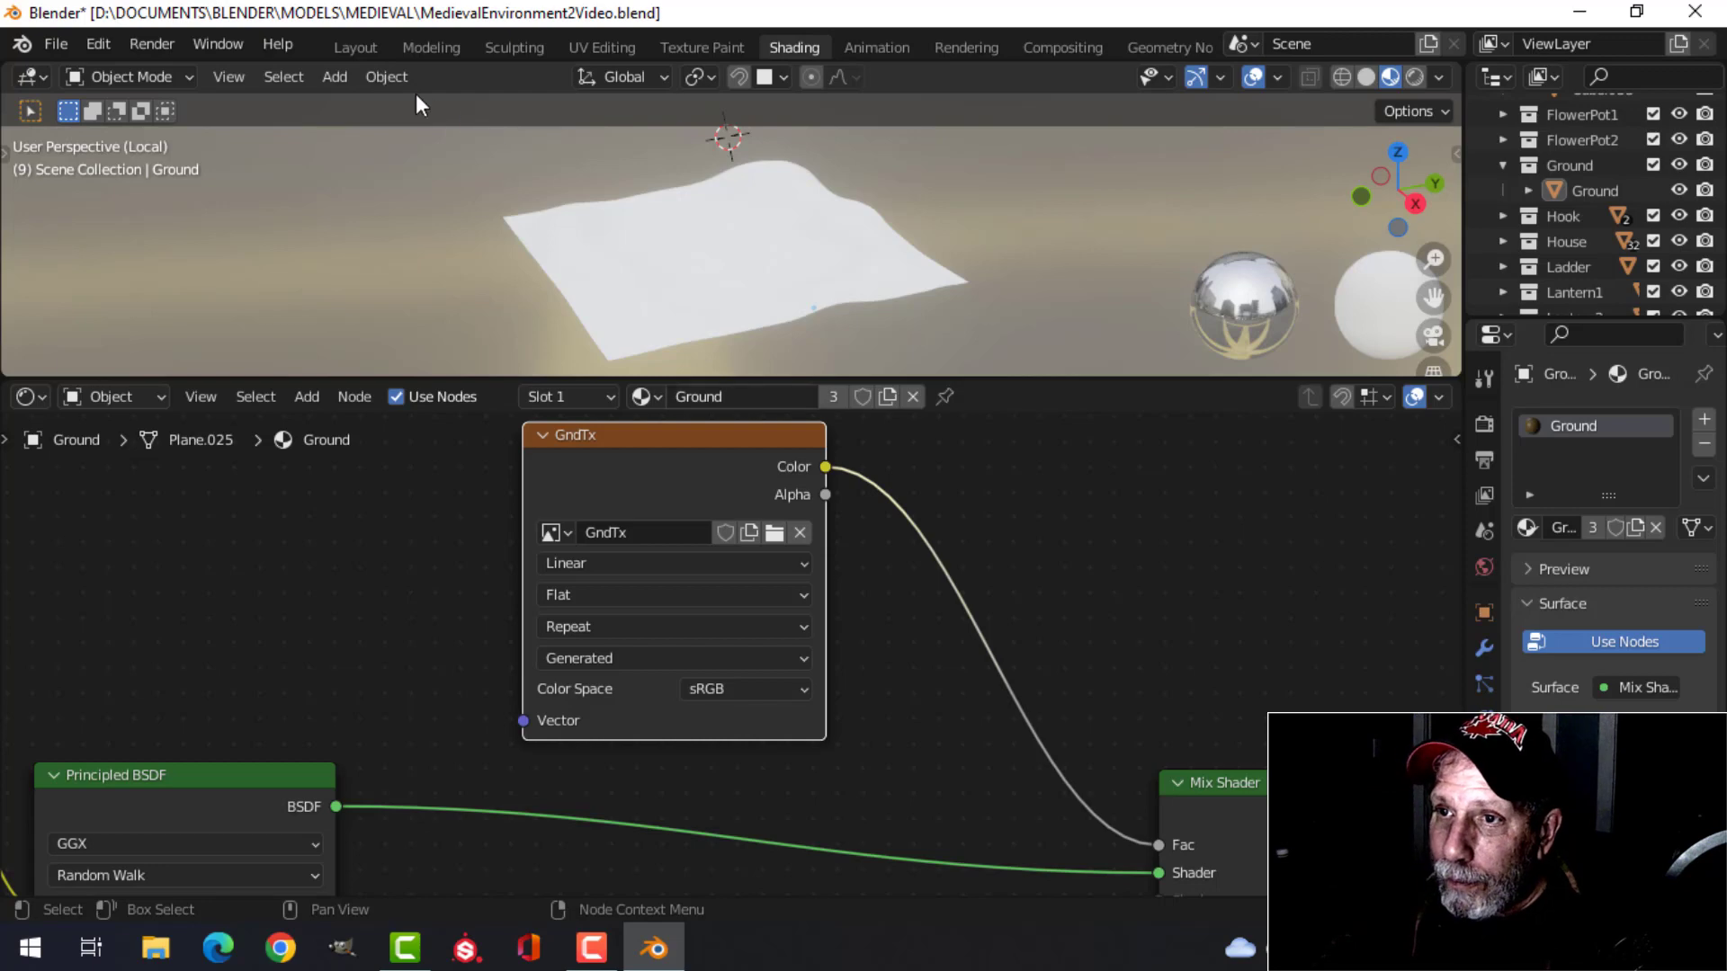
Step: Switch to the Texture Paint workspace and display the GndTx image in the image editor
click(365, 47)
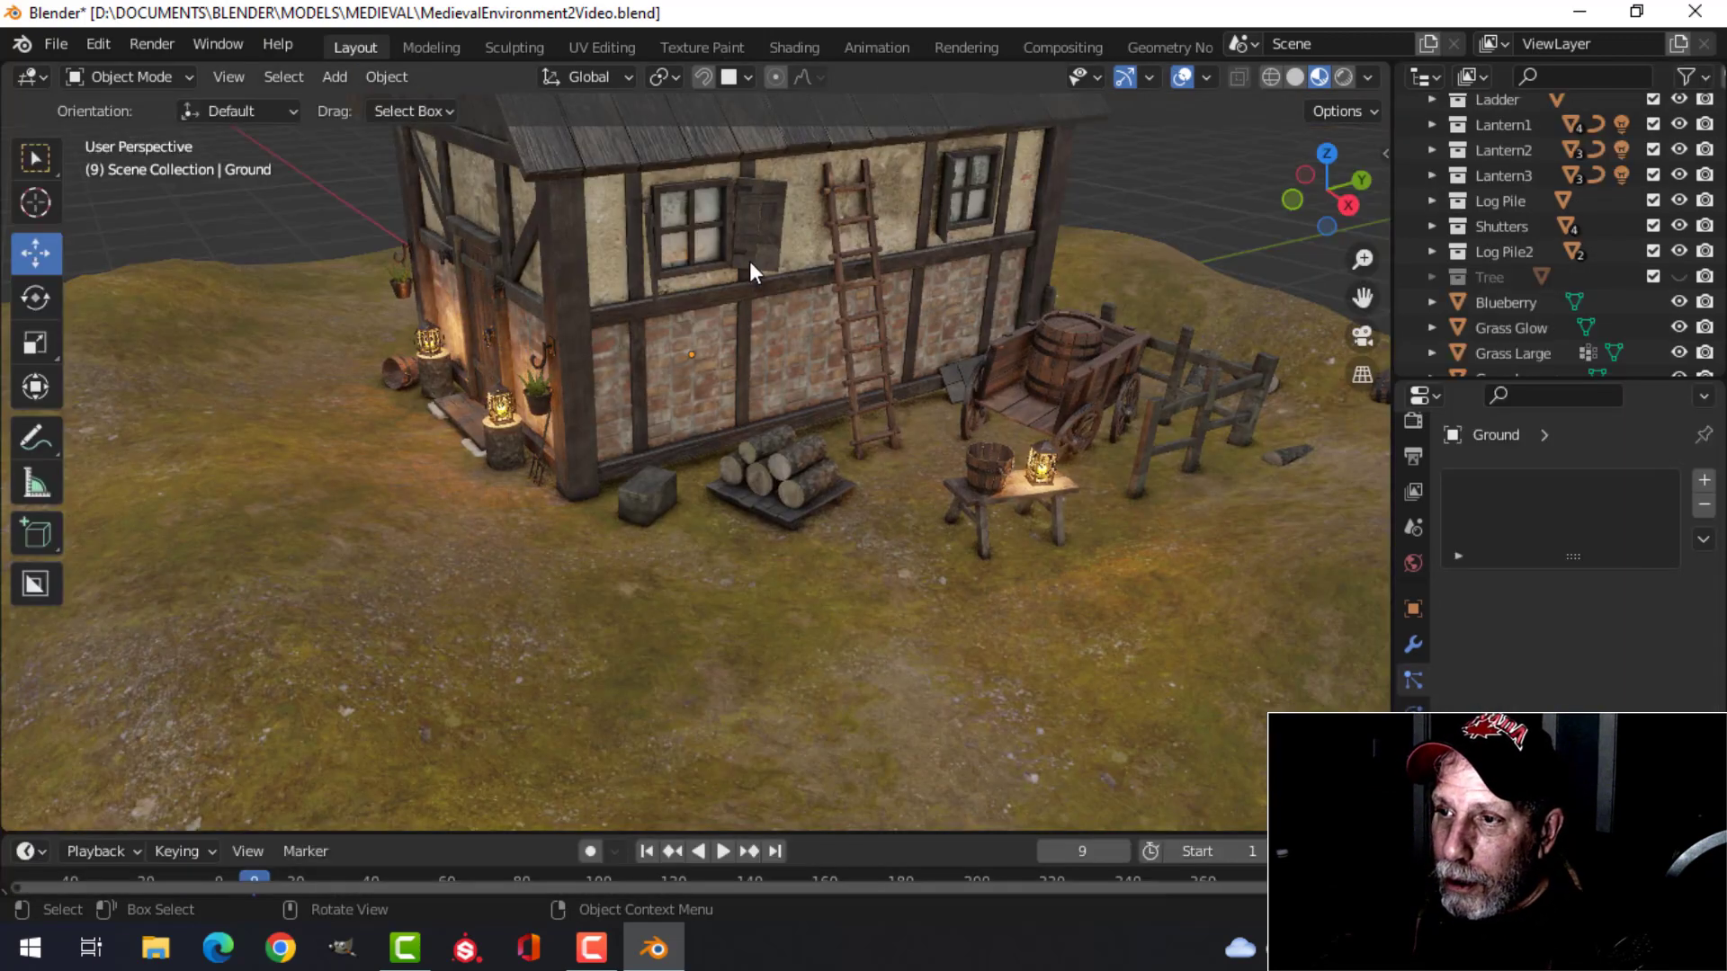
click(702, 47)
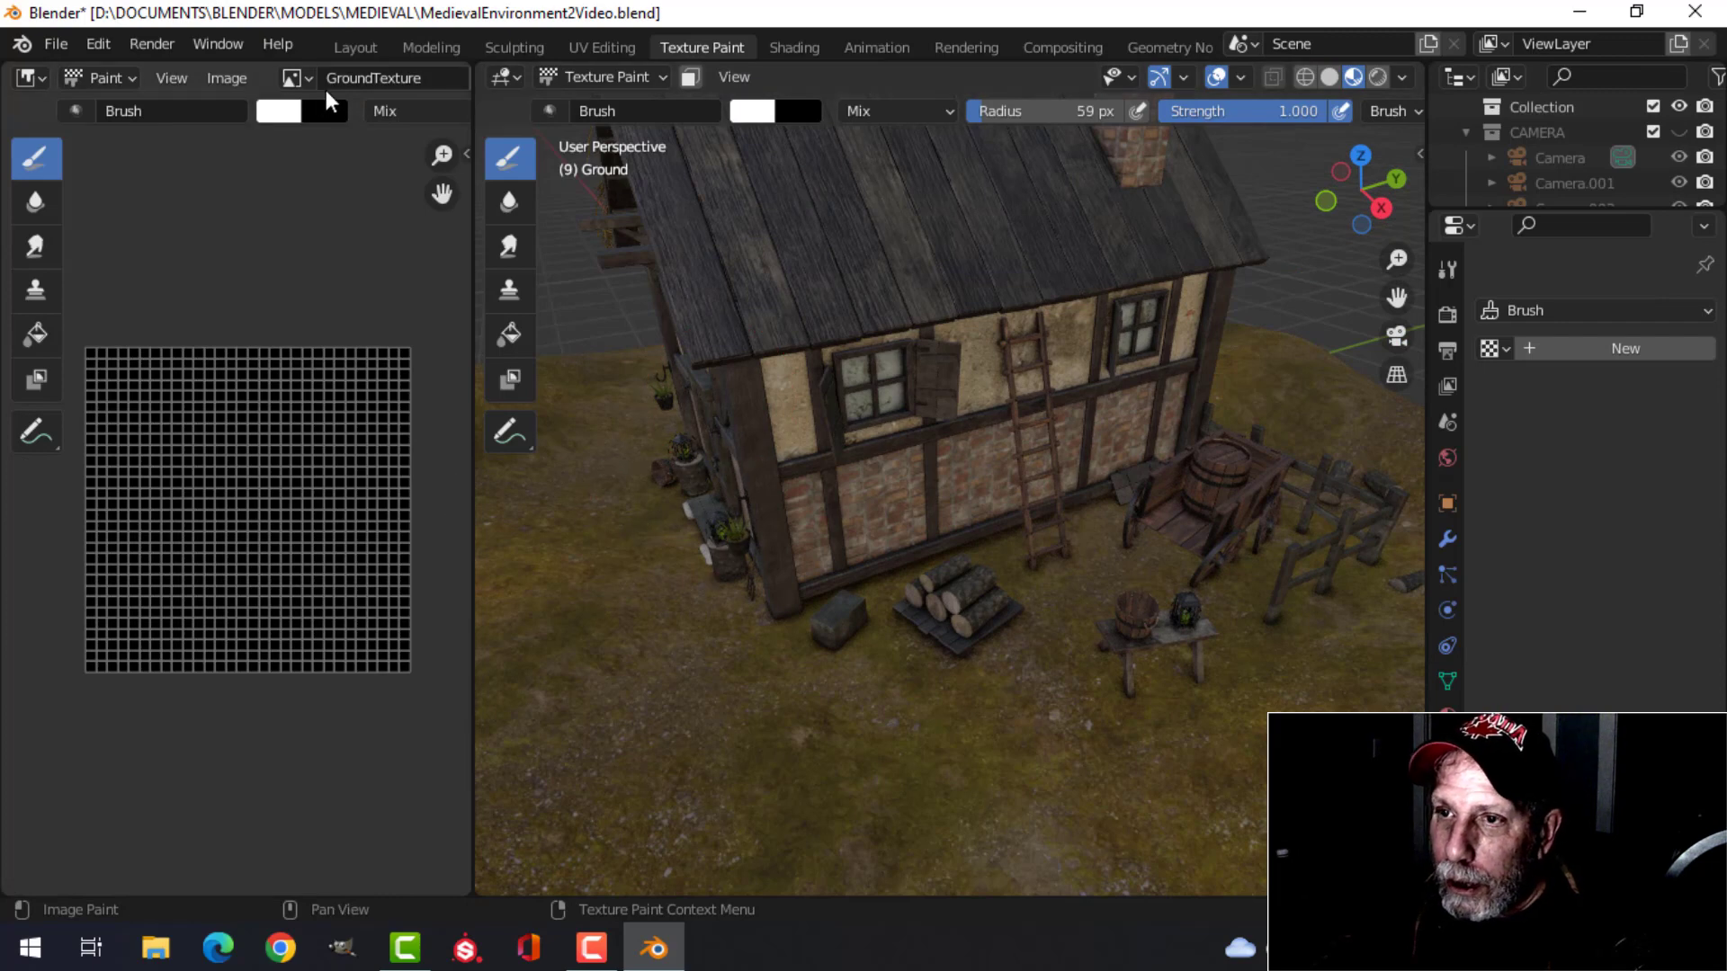
ctrl+middle_drag(999, 643, 994, 580)
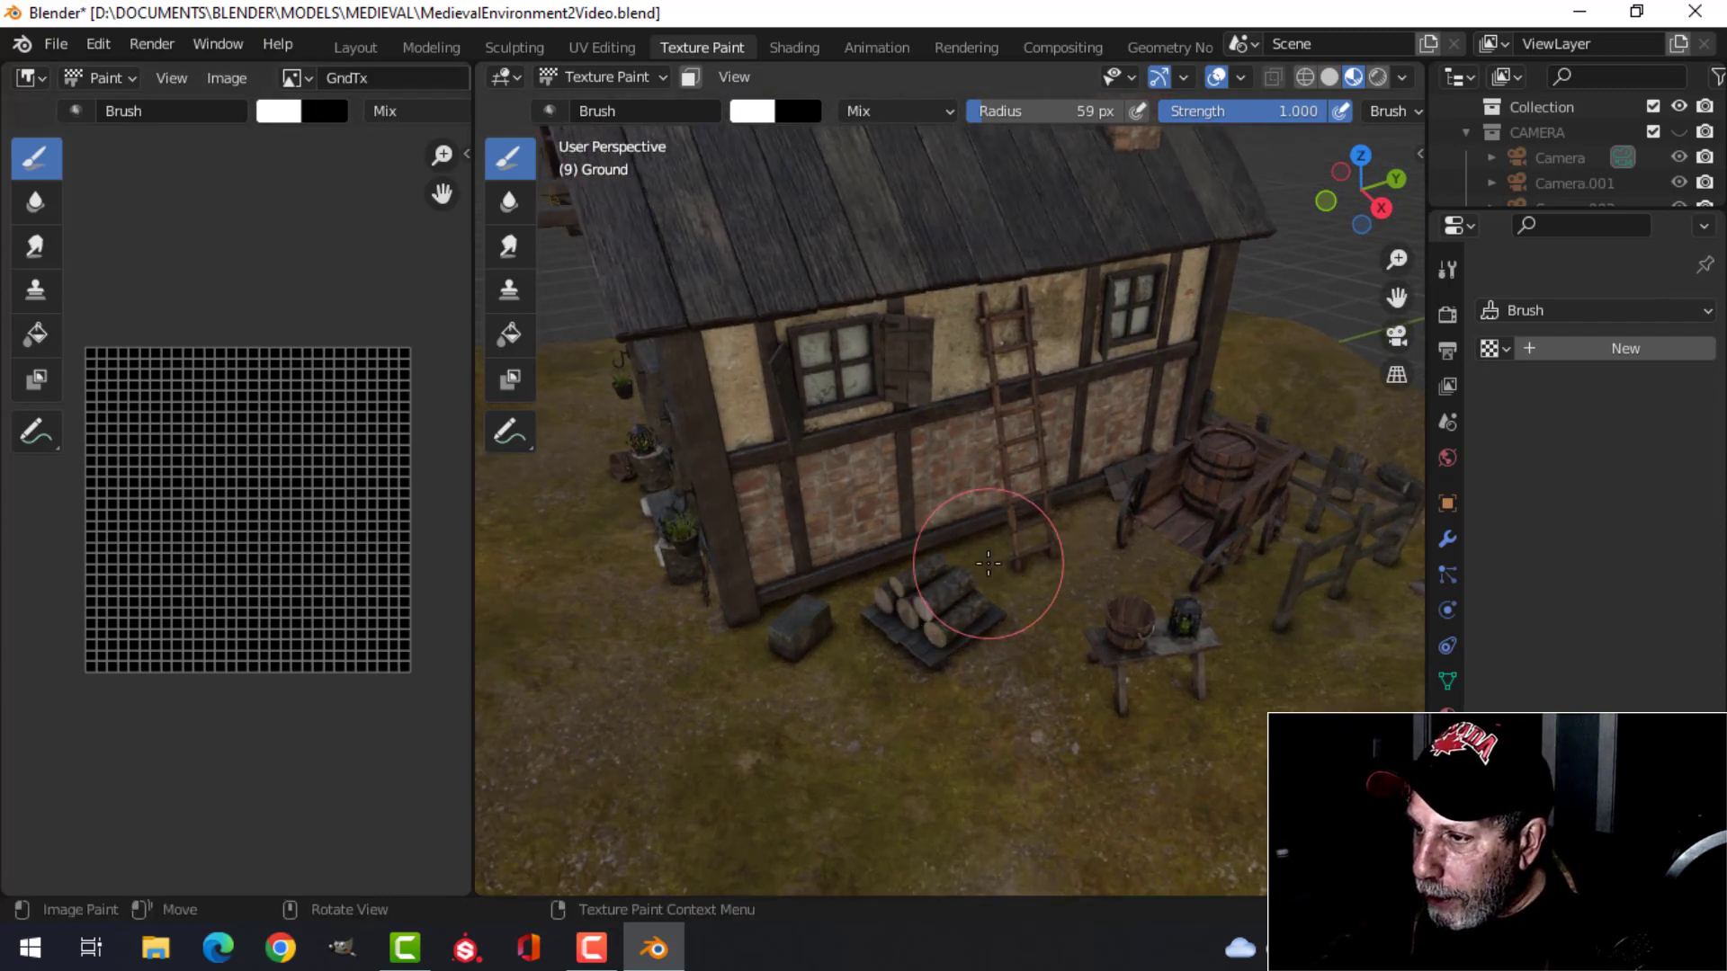
Step: Try a white test stroke on the ground at the foot of the ladder and undo it
drag(990, 565, 1058, 536)
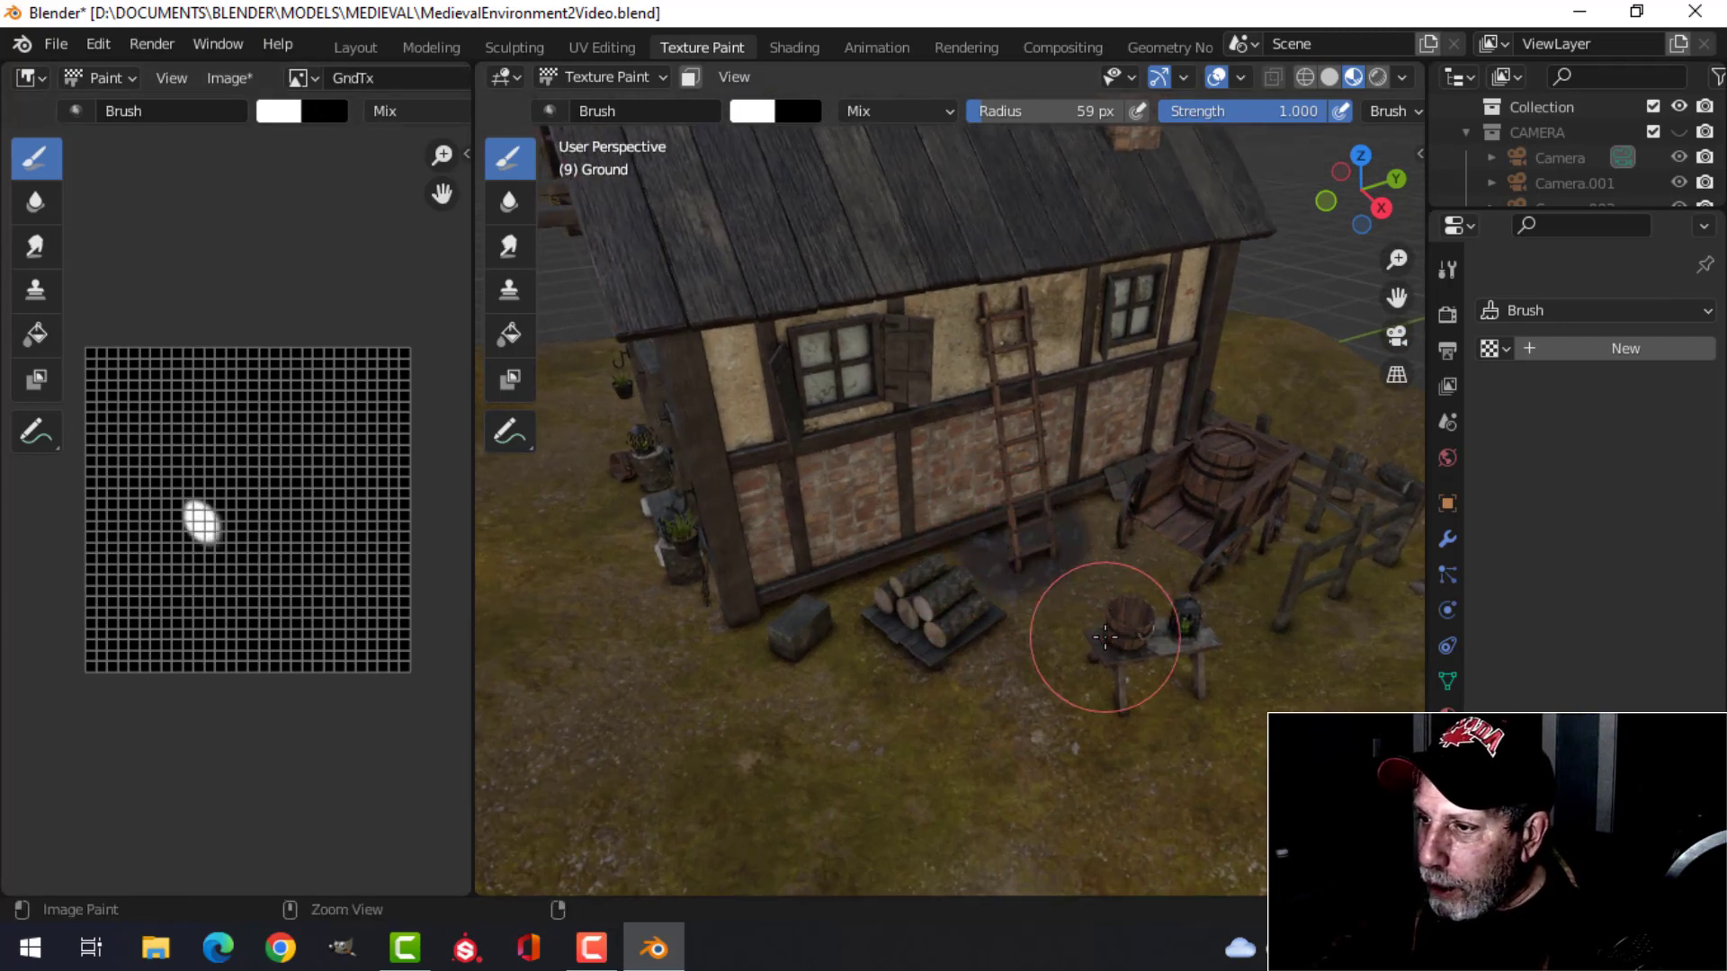
key(ctrl+z)
Step: Paint mud in white on the ground along the base of the house around the corner near the stone block
scroll(848, 578, up, 3)
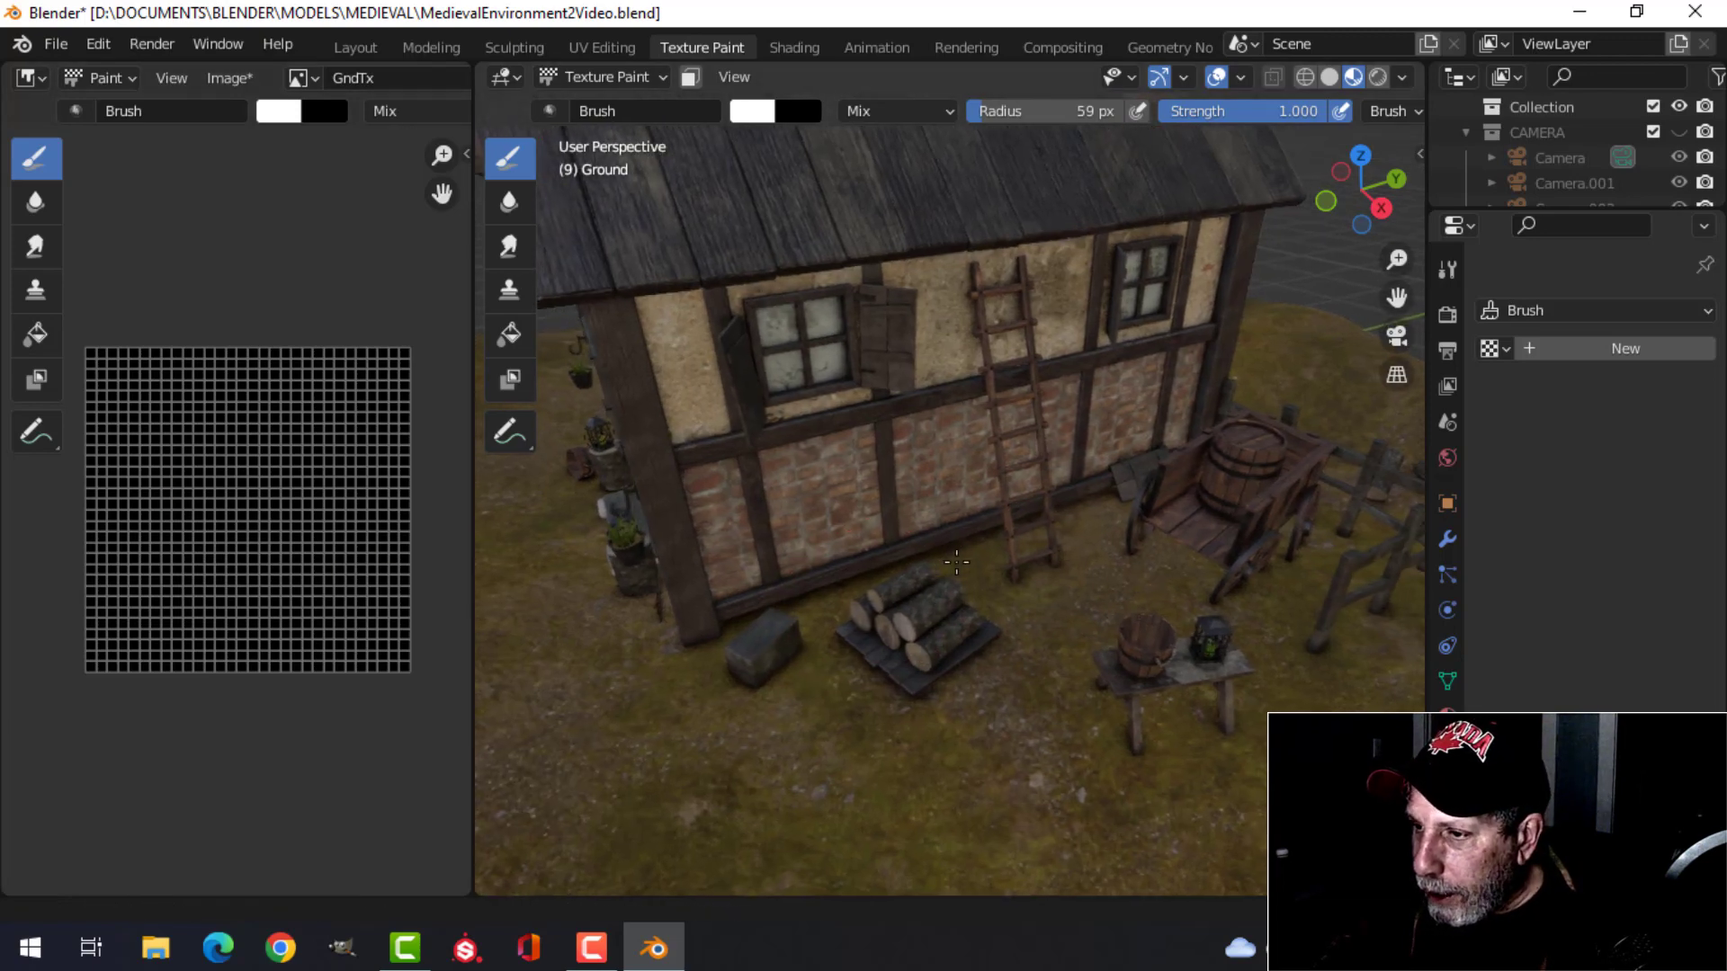
scroll(1049, 604, up, 1)
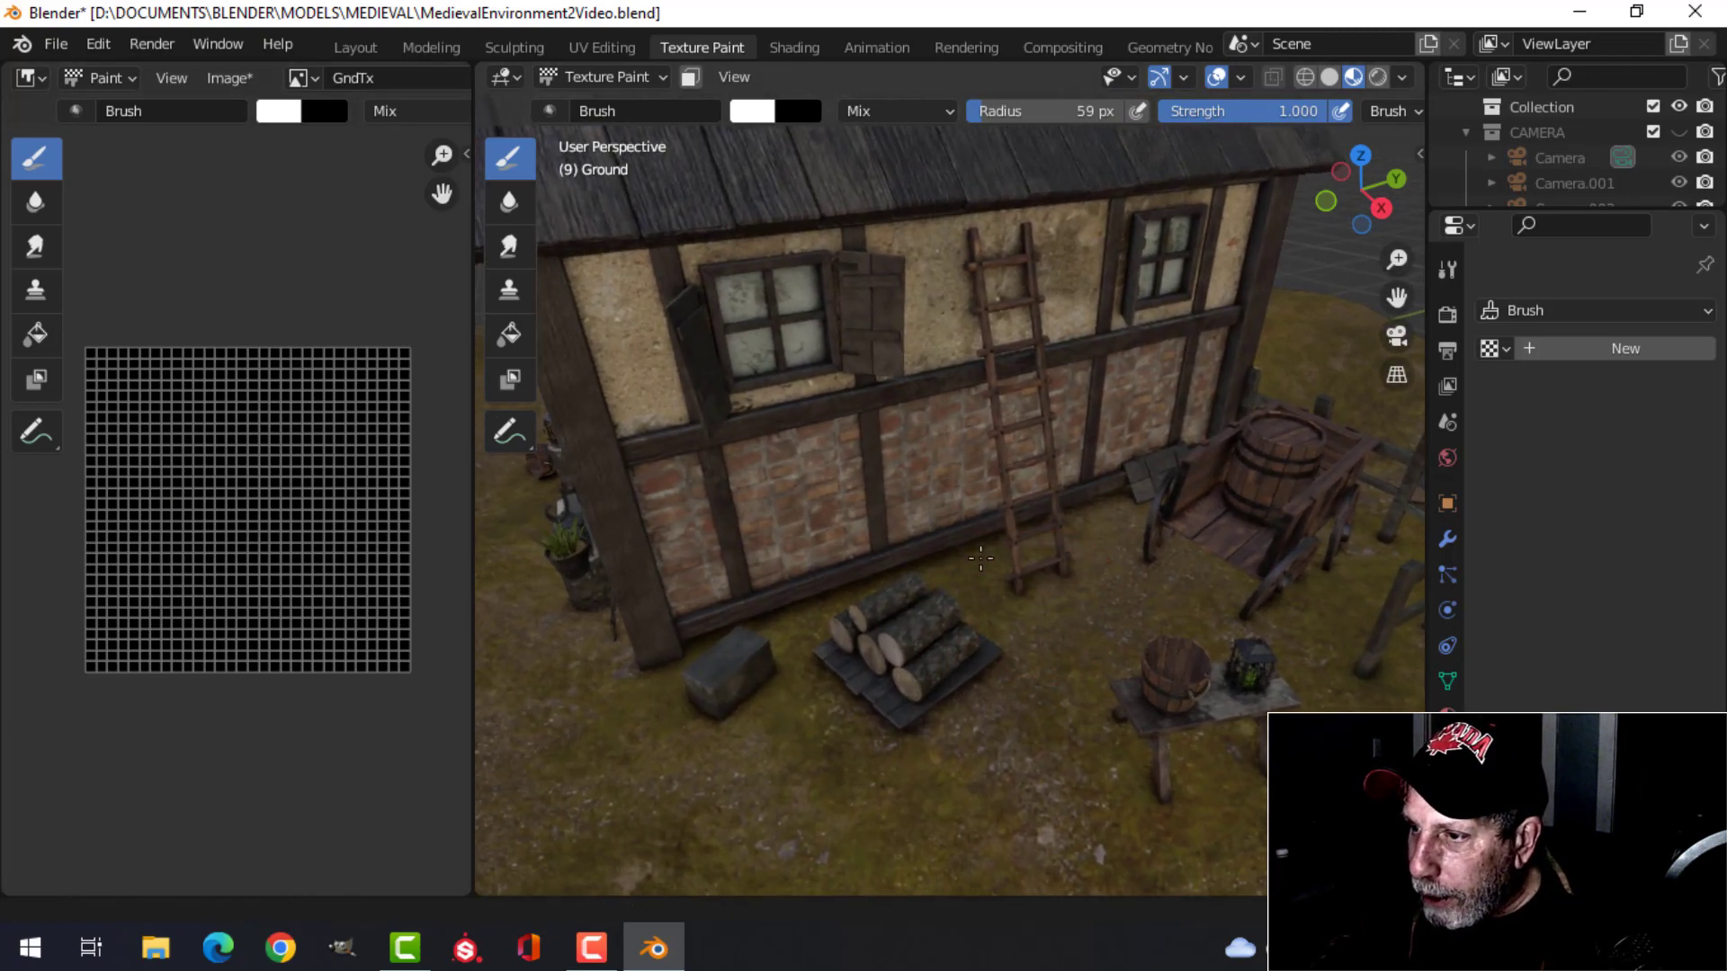
alt+middle_drag(1079, 593, 1026, 571)
middle_drag(930, 400, 1193, 586)
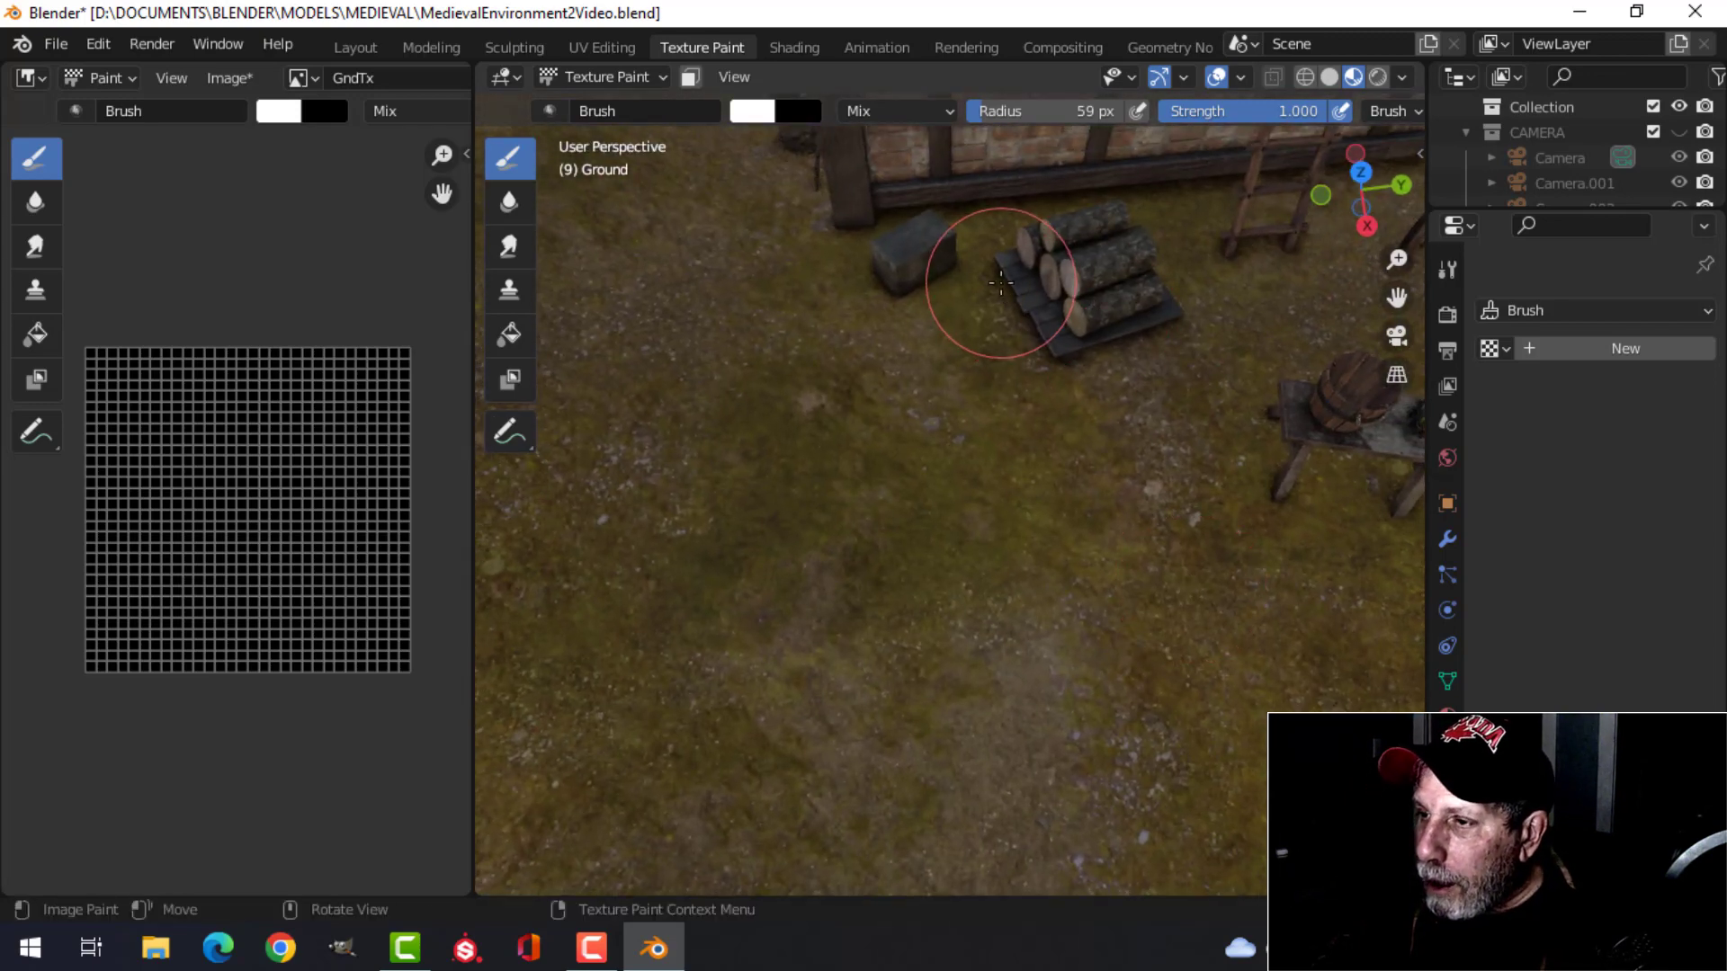
mouse_move(975, 228)
mouse_down()
mouse_move(1061, 269)
mouse_move(1196, 192)
mouse_move(938, 224)
mouse_move(837, 216)
mouse_move(902, 301)
mouse_up()
Step: Show the LIGHTS collection and enable Scene Lights in the viewport shading settings
scroll(902, 301, down, 3)
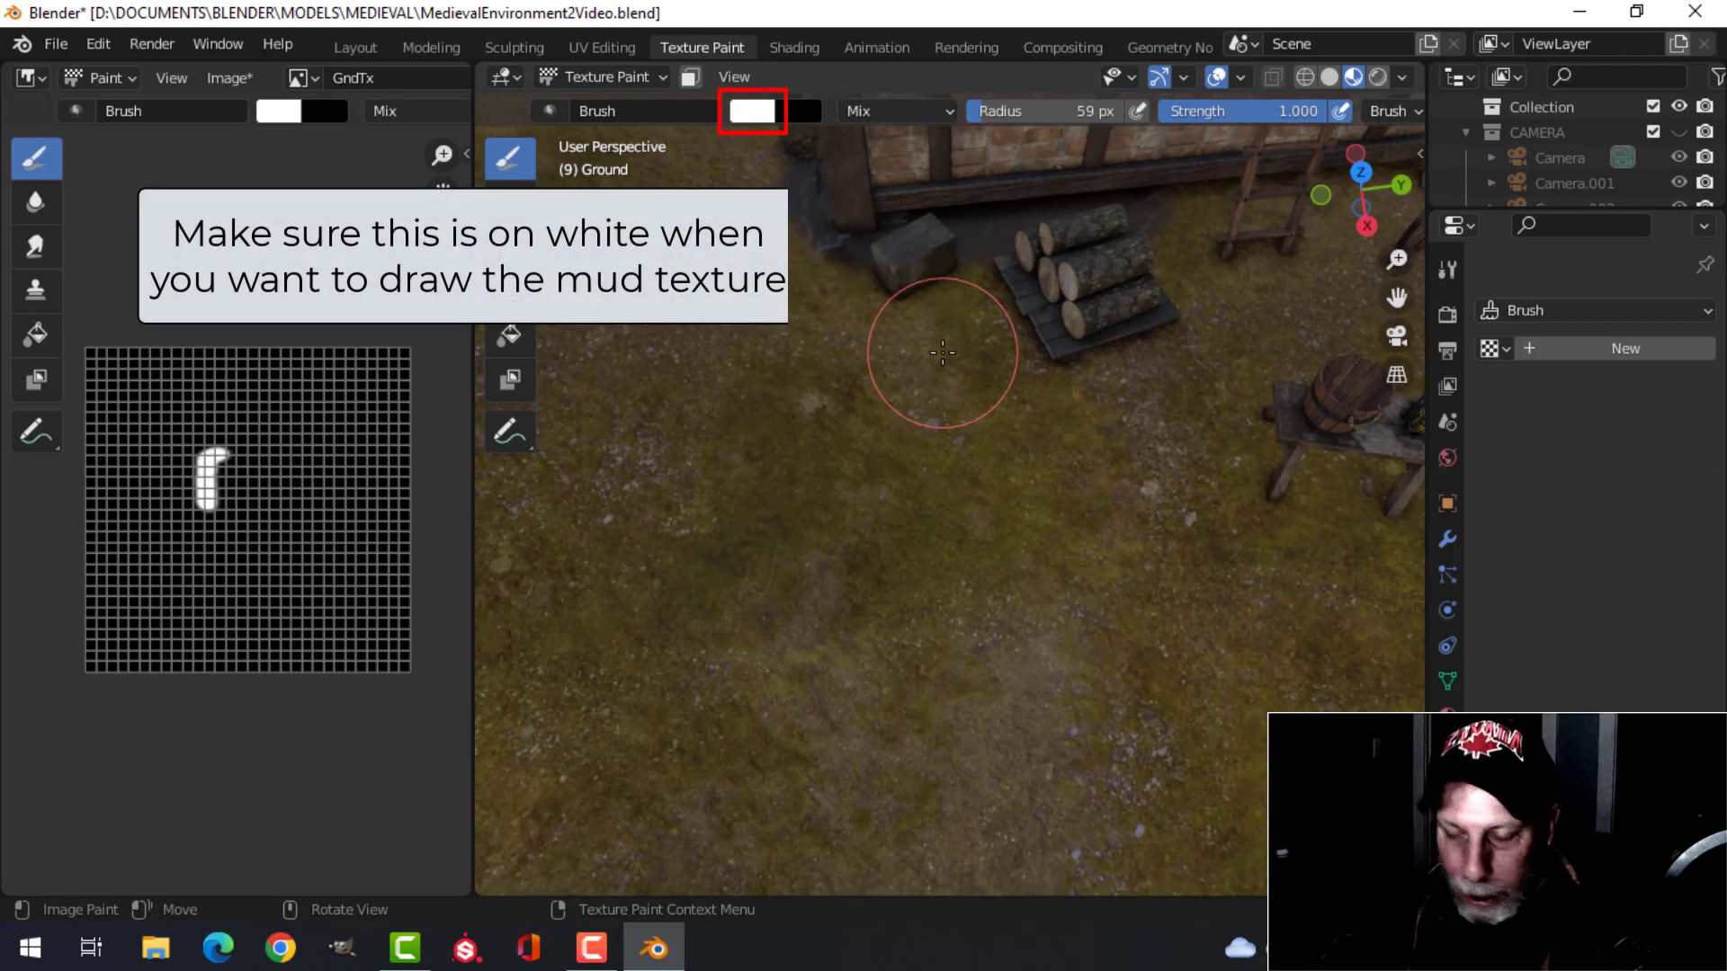
scroll(948, 404, down, 8)
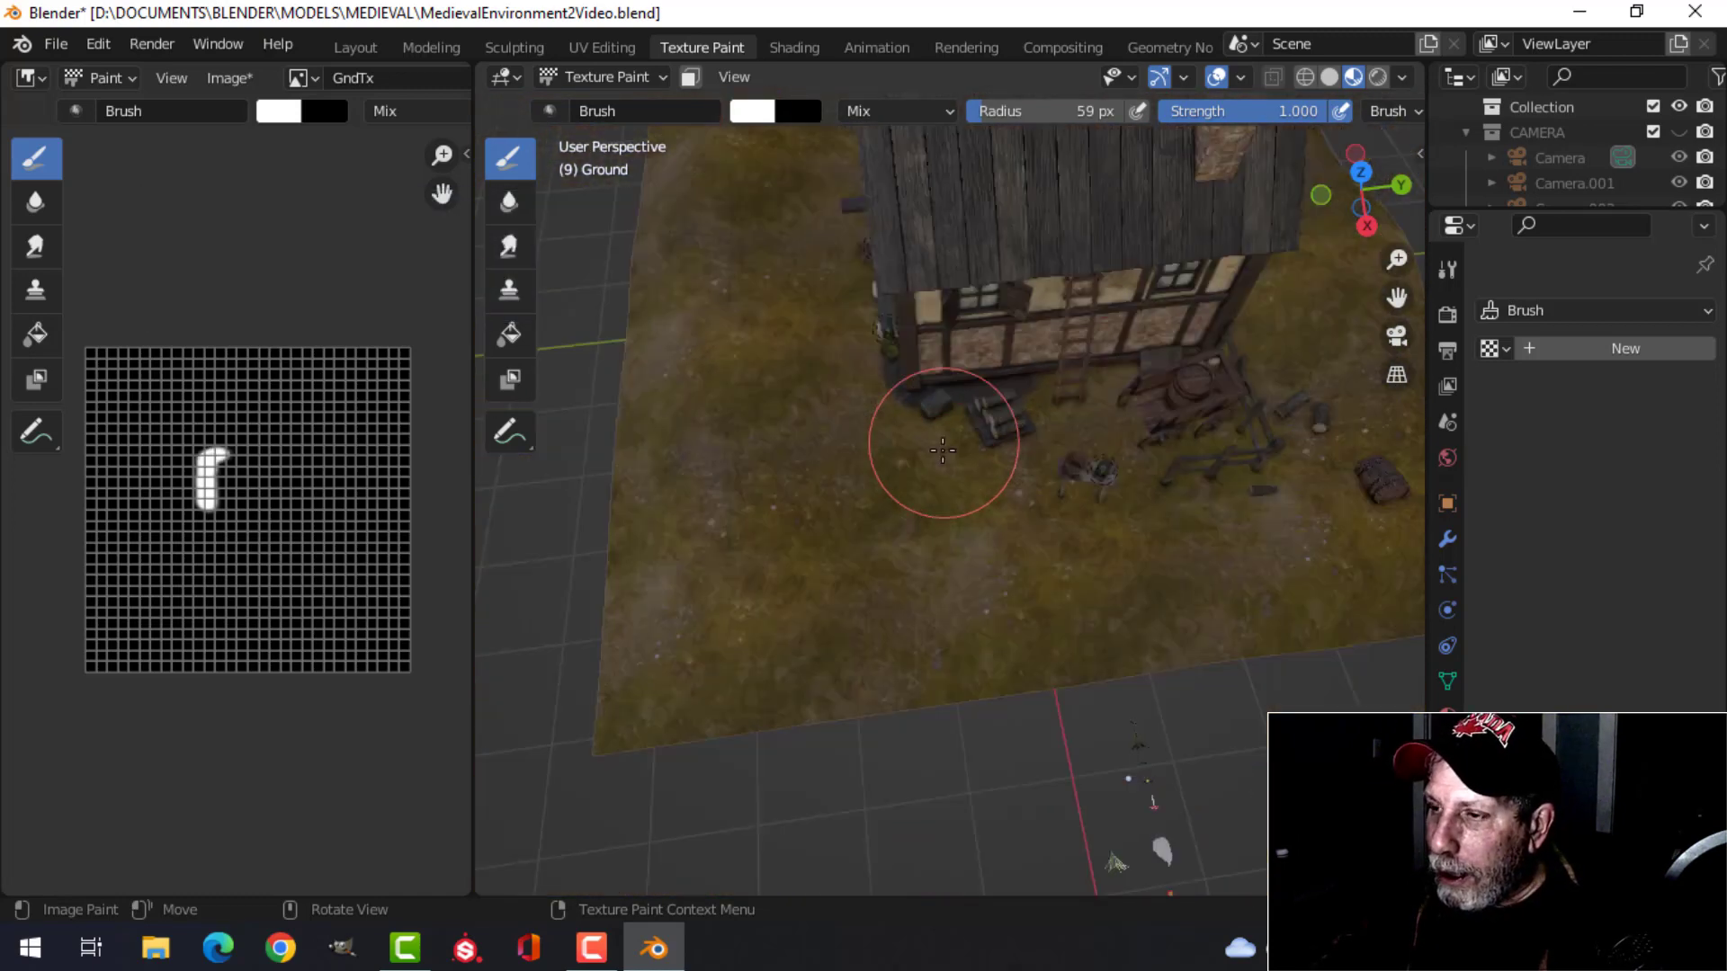
scroll(990, 450, up, 5)
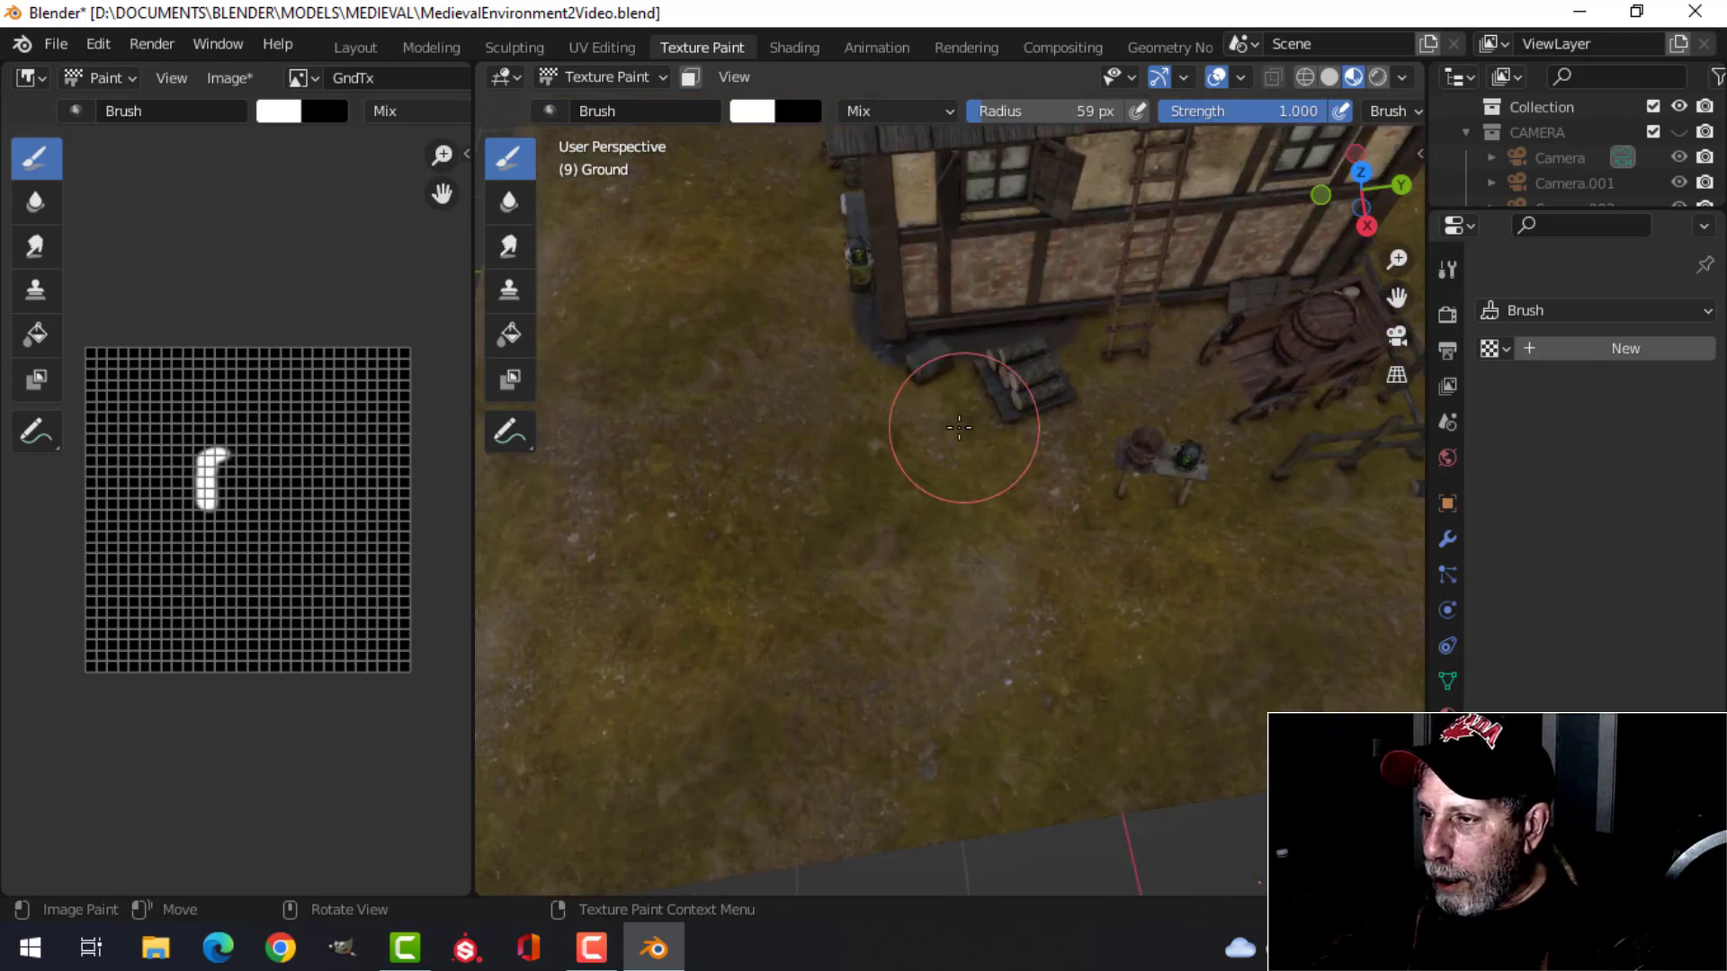
mouse_move(809, 231)
alt+middle_down()
mouse_move(825, 347)
mouse_move(501, 412)
mouse_move(944, 585)
mouse_move(963, 630)
mouse_move(937, 639)
alt+middle_up()
scroll(1001, 618, up, 4)
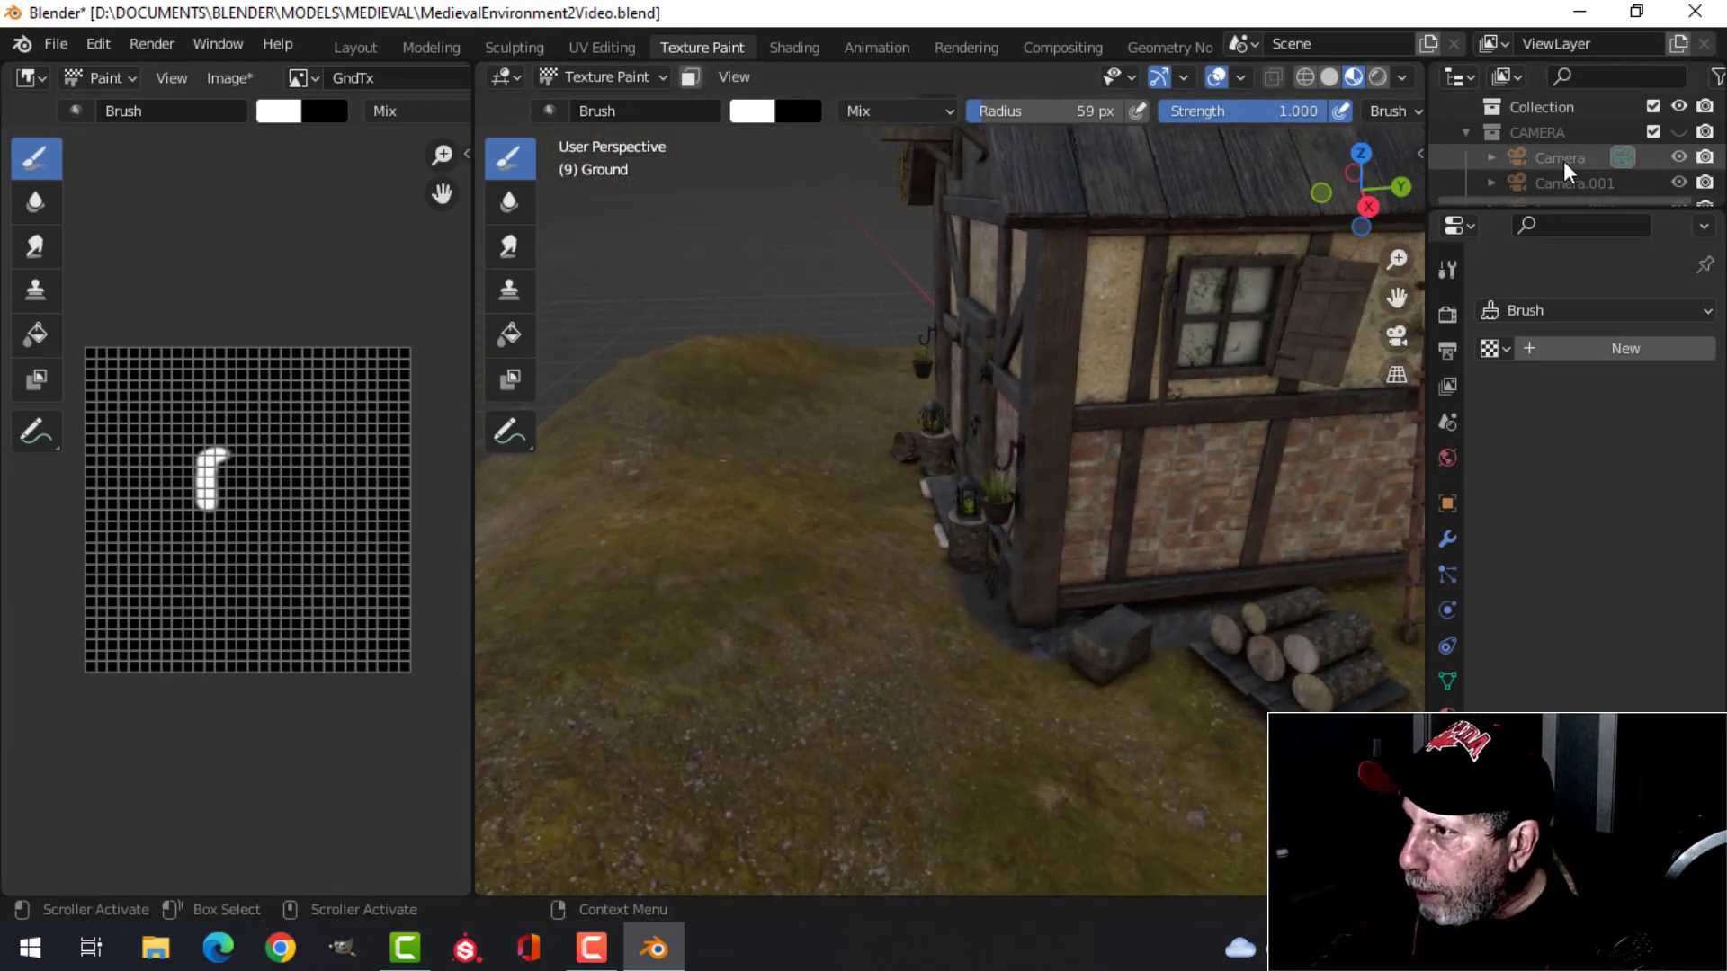
scroll(1563, 160, down, 4)
click(1679, 183)
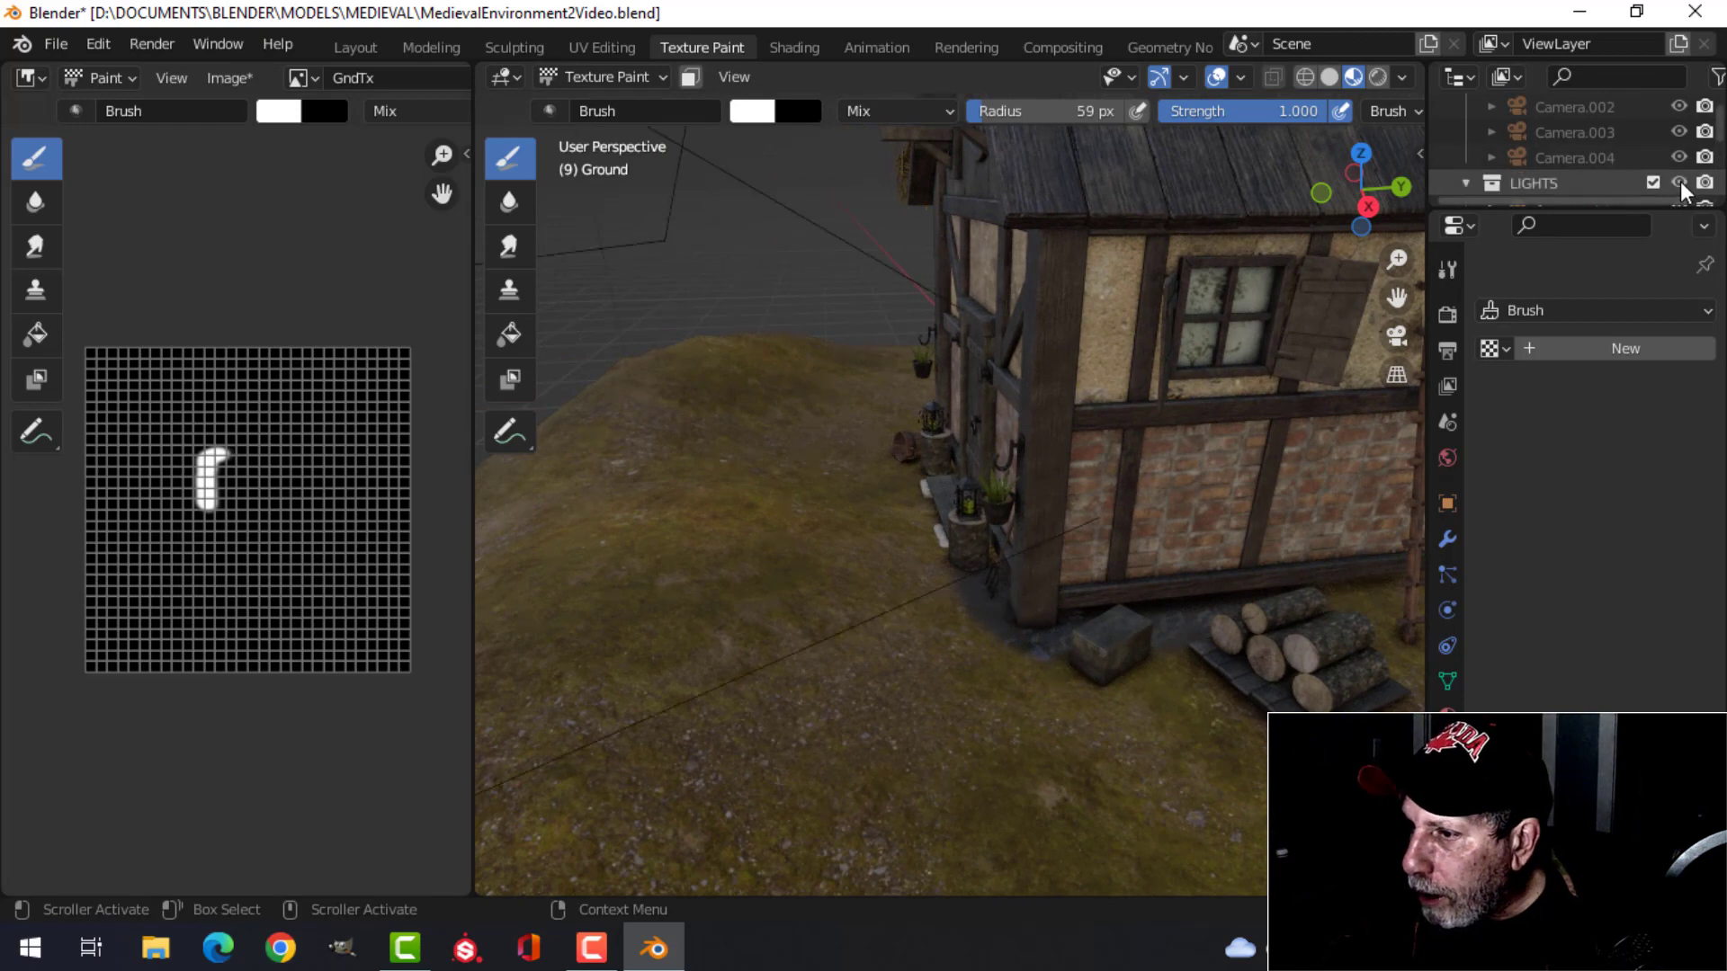
click(1401, 76)
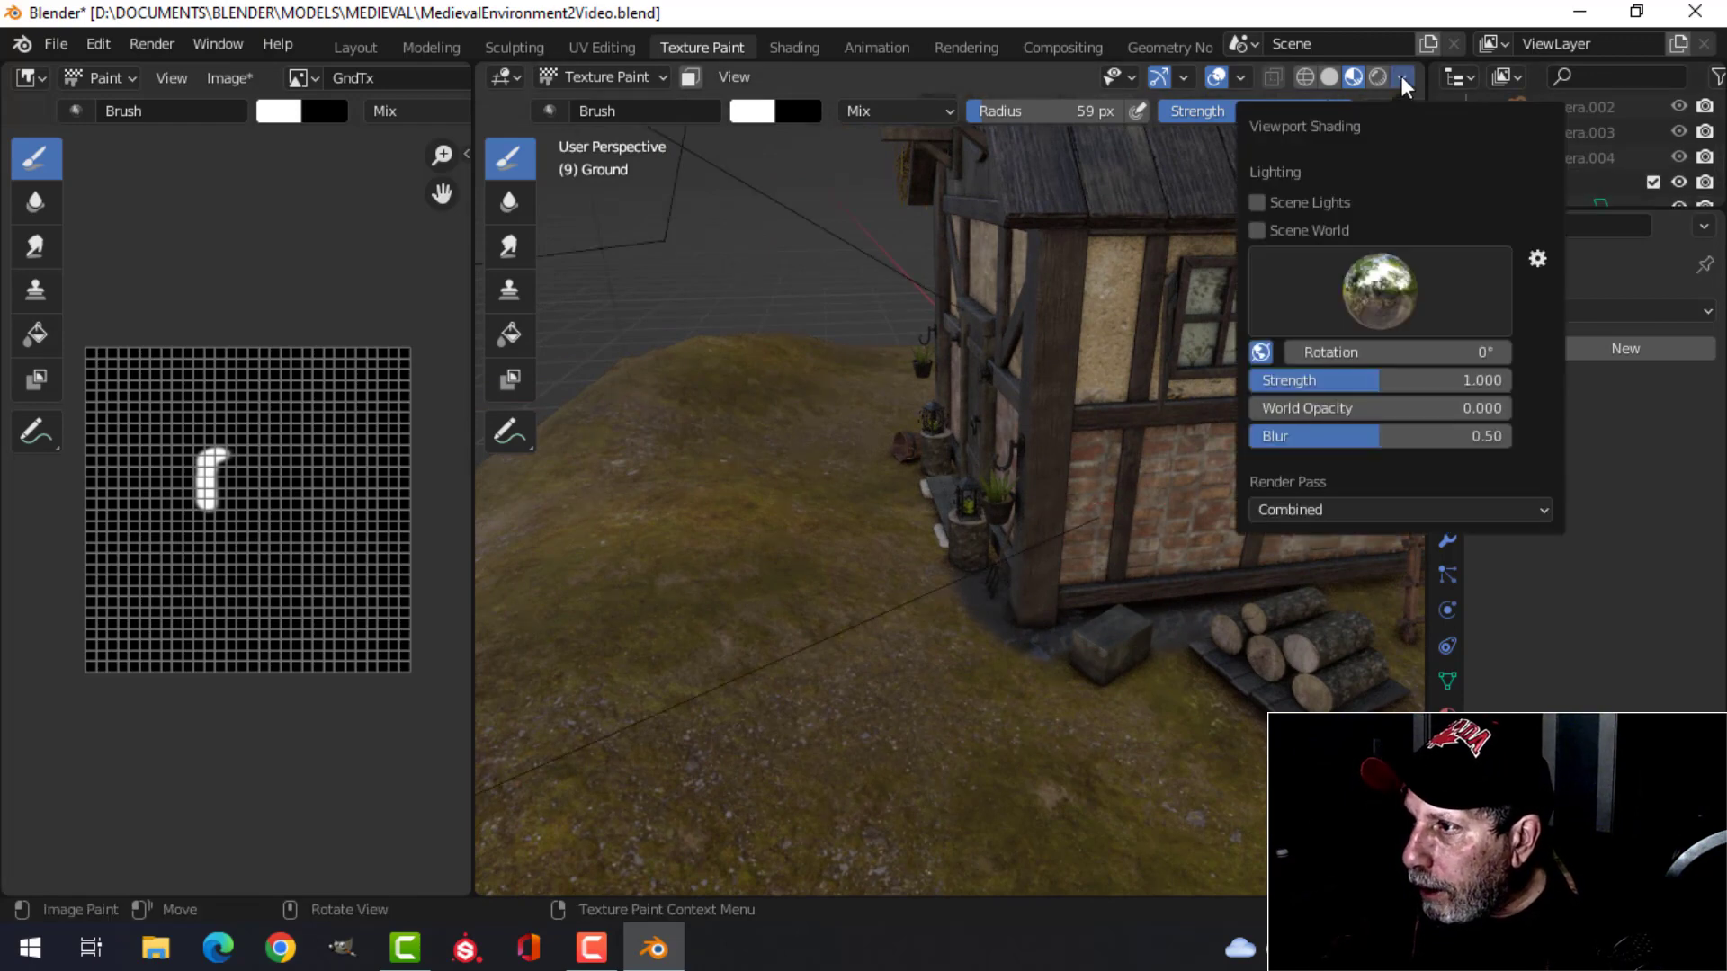
click(1258, 203)
middle_drag(1043, 501, 1104, 516)
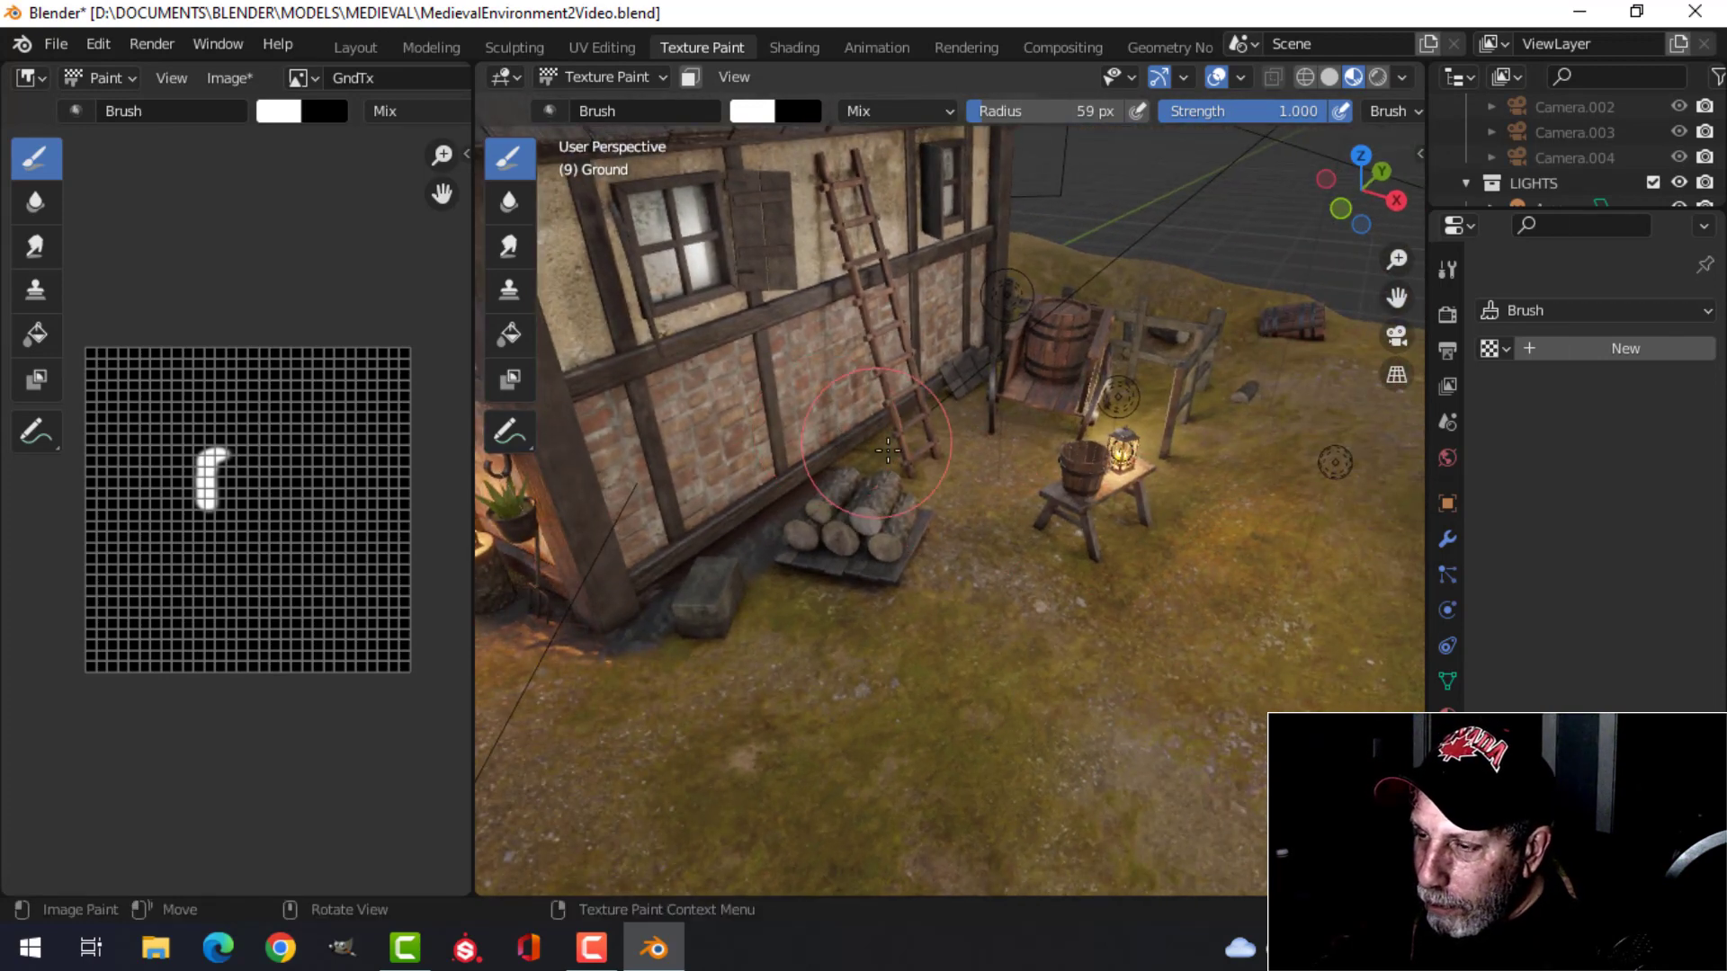
Step: Paint mud in white on the ground around the ladder and log pile, extending it to the cart and bench
middle_drag(888, 449, 930, 399)
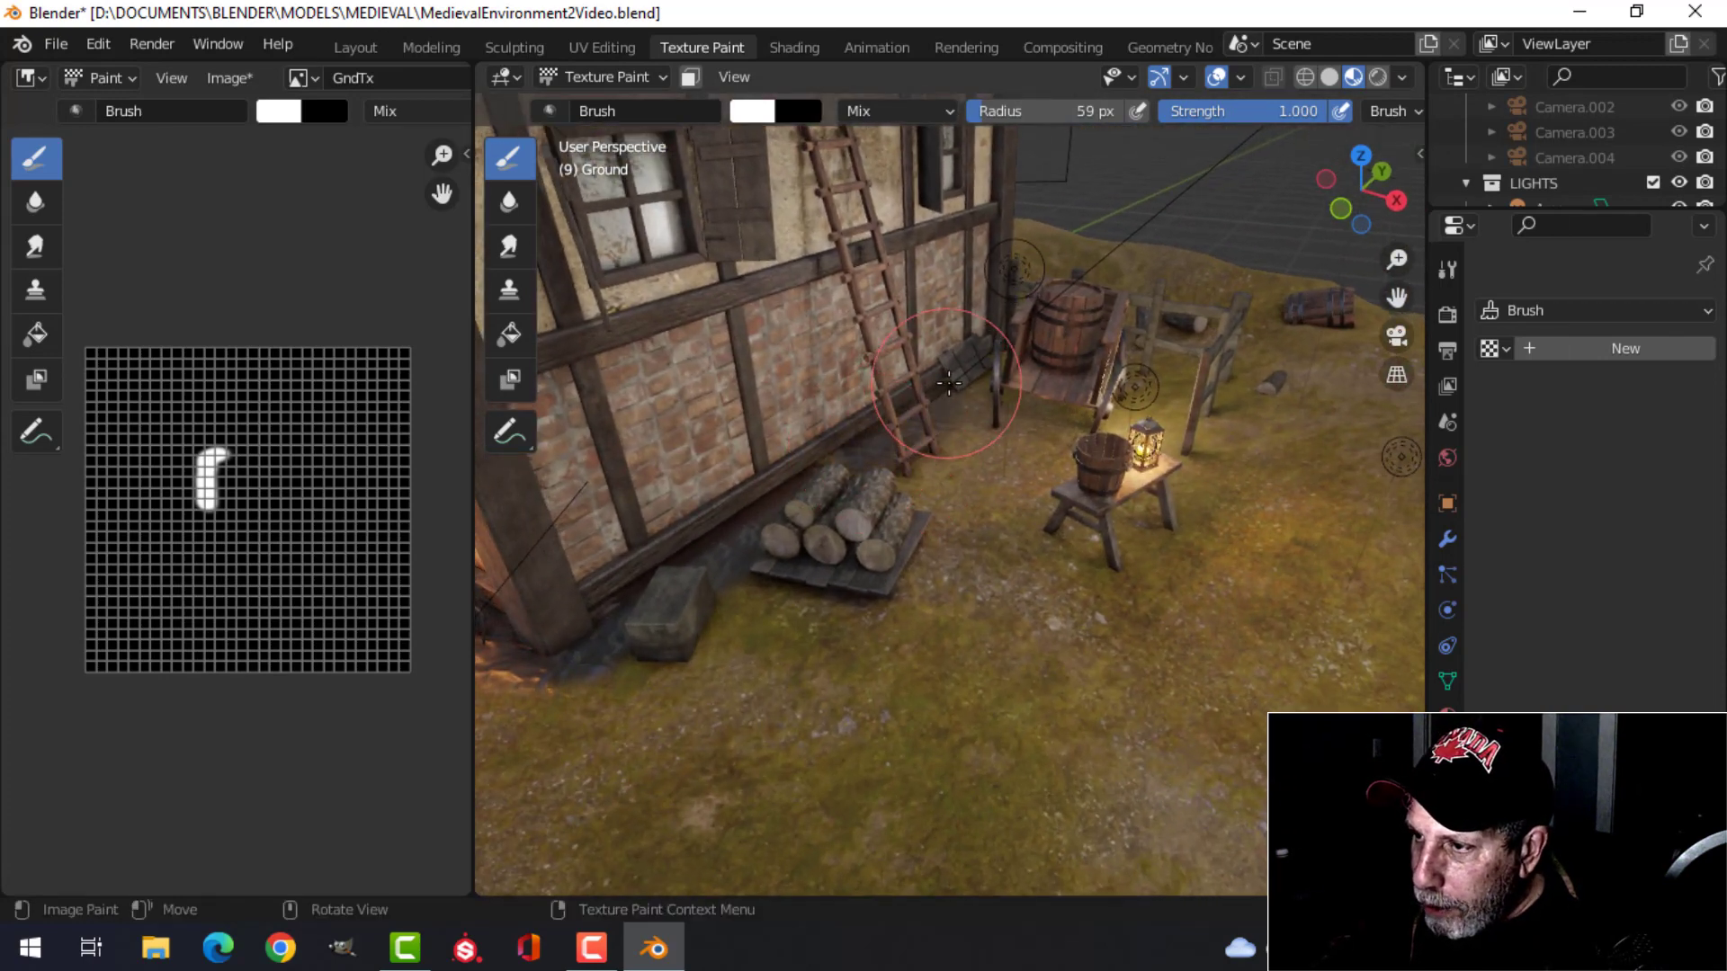
drag(1042, 407, 1034, 430)
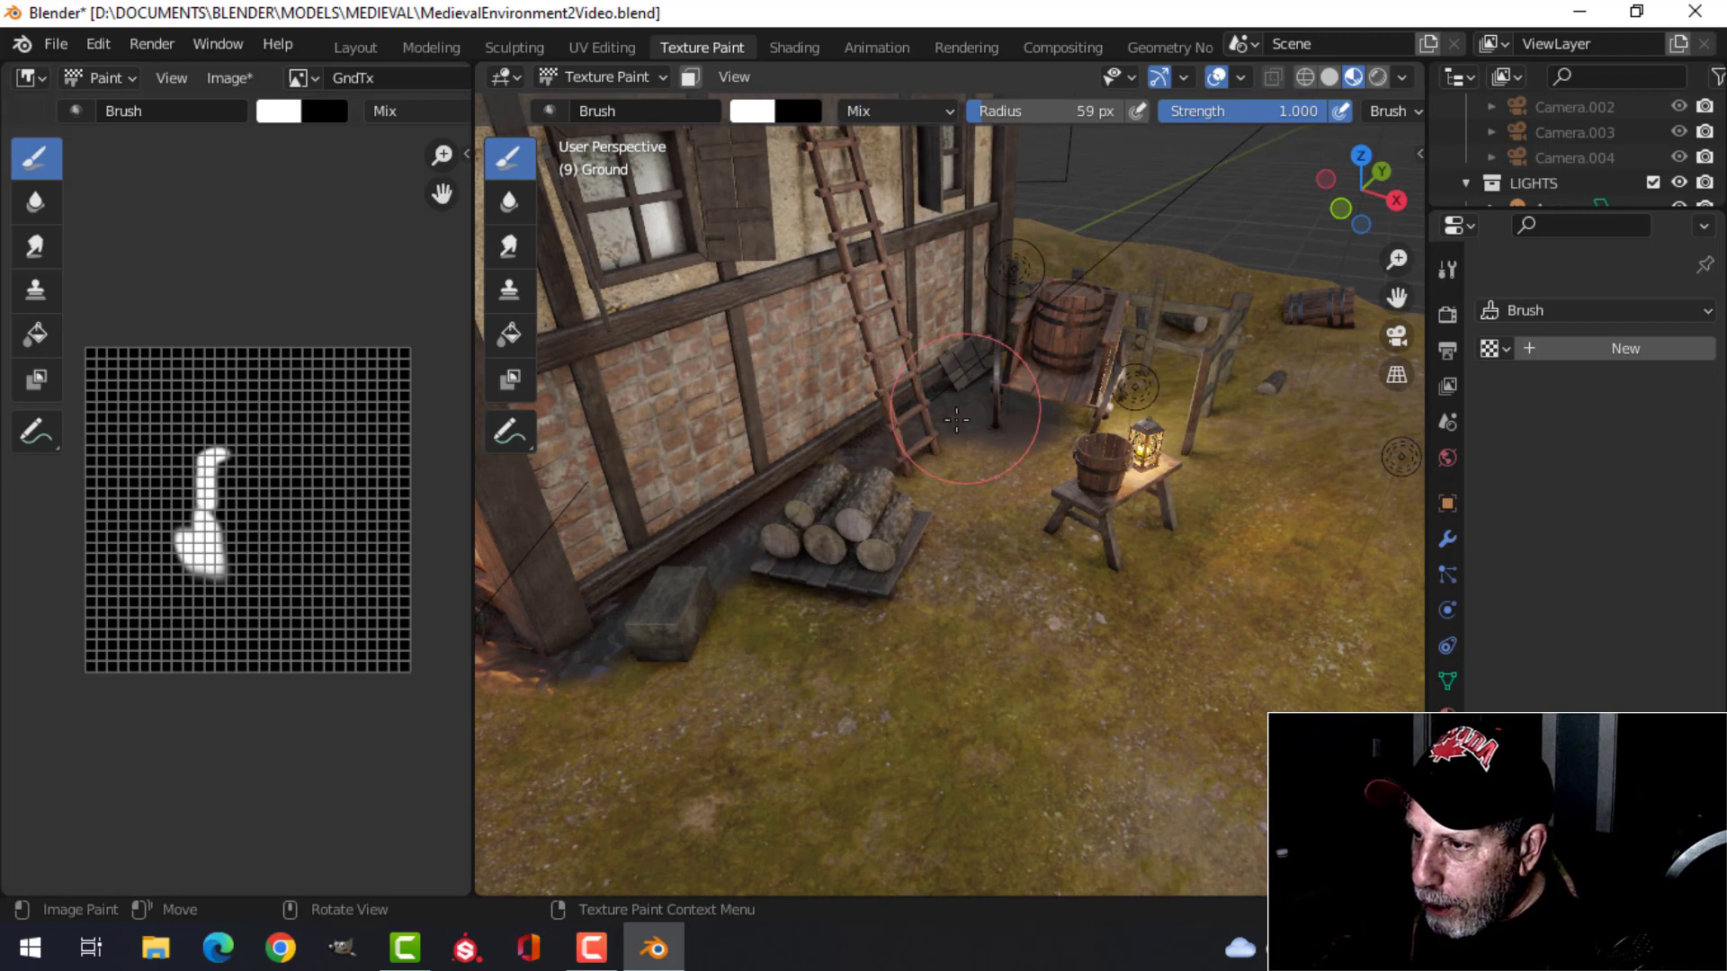
mouse_move(909, 477)
mouse_down()
mouse_move(882, 531)
mouse_move(790, 559)
mouse_move(887, 540)
mouse_move(971, 466)
mouse_move(1043, 463)
mouse_move(1115, 369)
mouse_up()
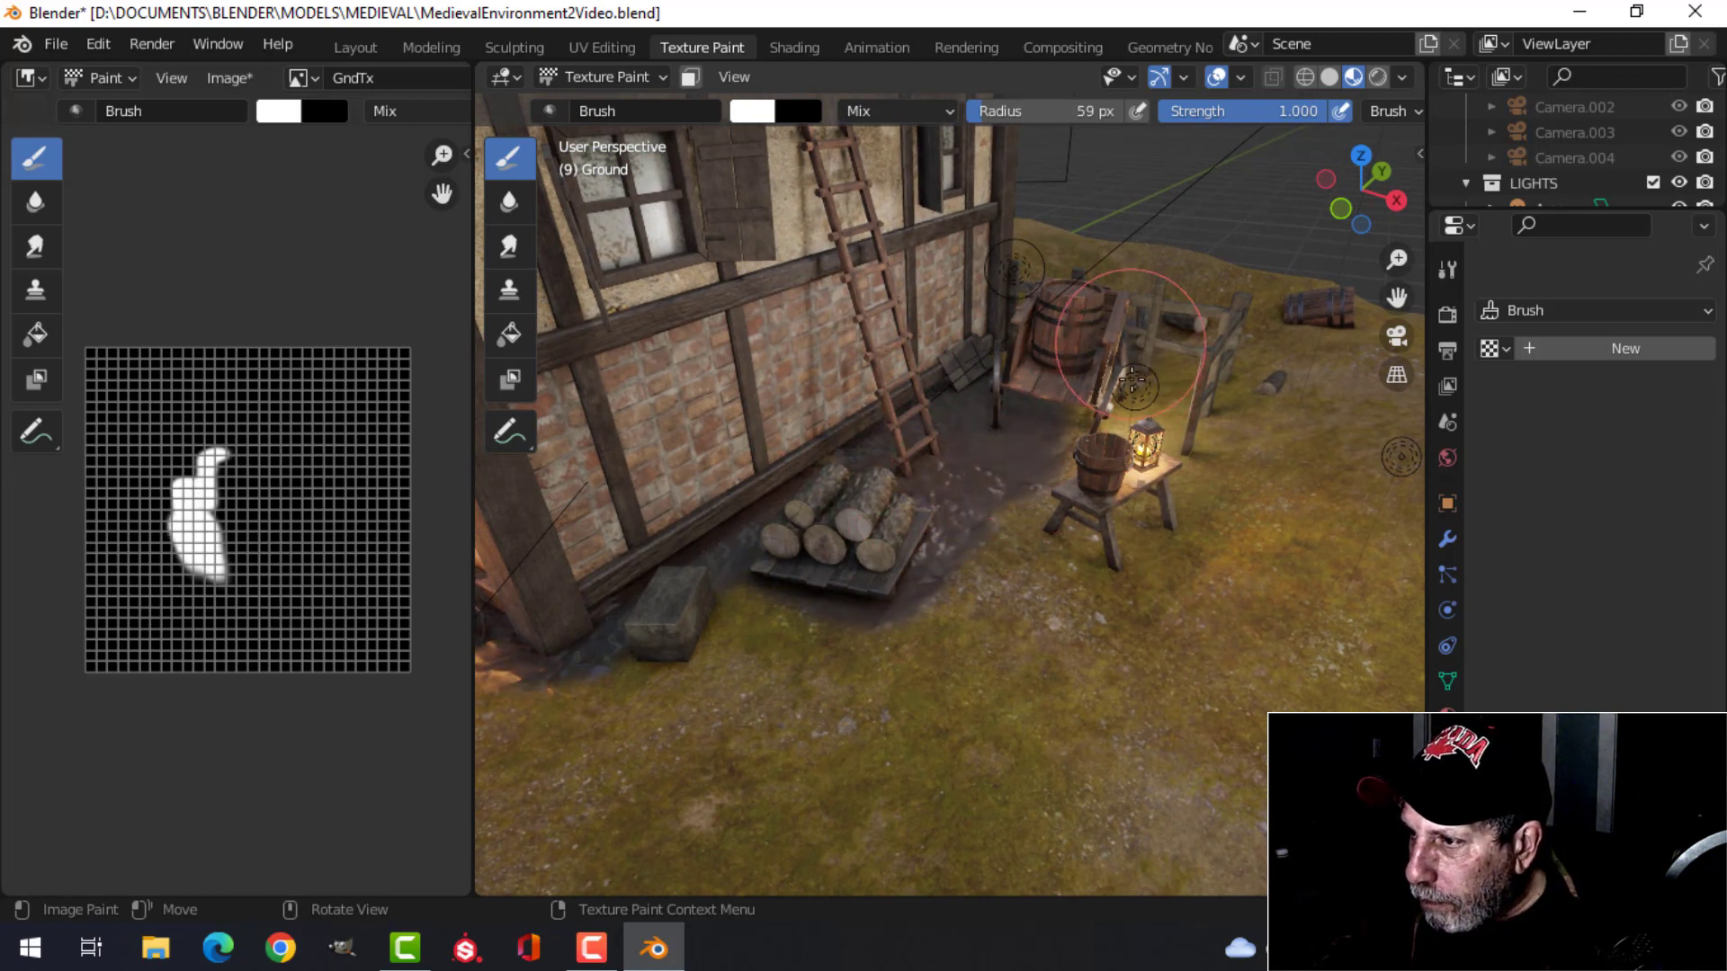
mouse_move(1099, 429)
mouse_down()
mouse_move(1003, 558)
mouse_move(1071, 544)
mouse_up()
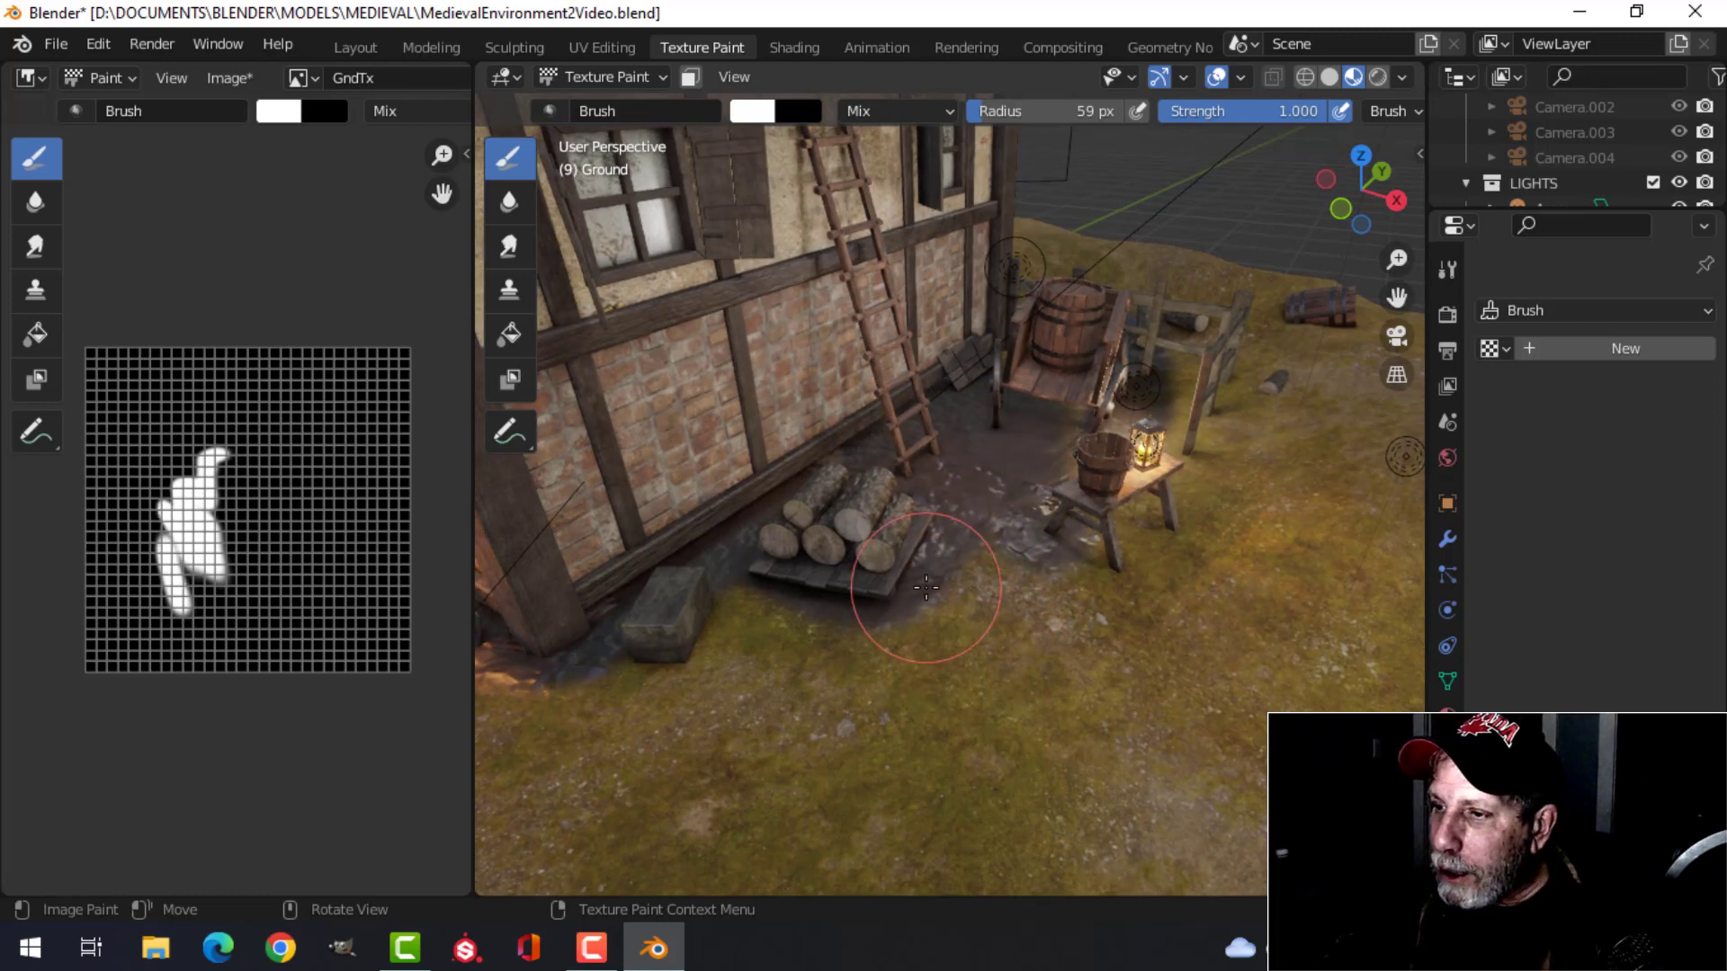
middle_drag(1057, 593, 1241, 504)
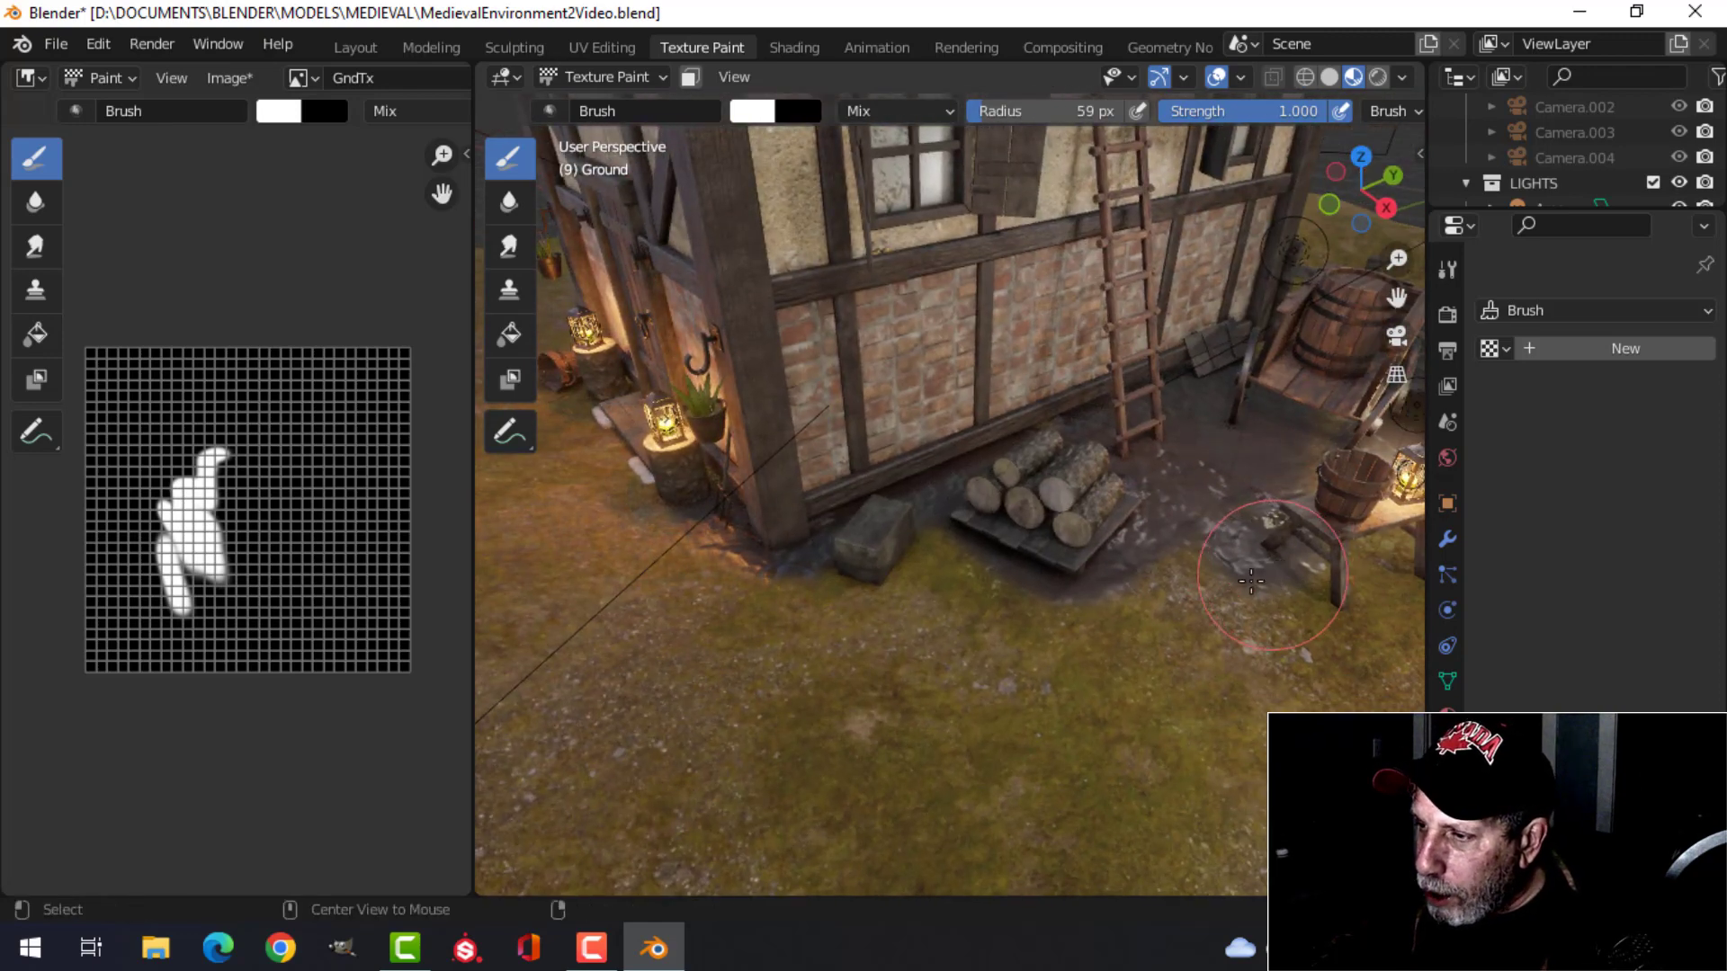
Step: Switch to the Layout workspace and examine the painted mud around the log pile, cart and house corner from several angles
key(ctrl+KP_1)
click(365, 51)
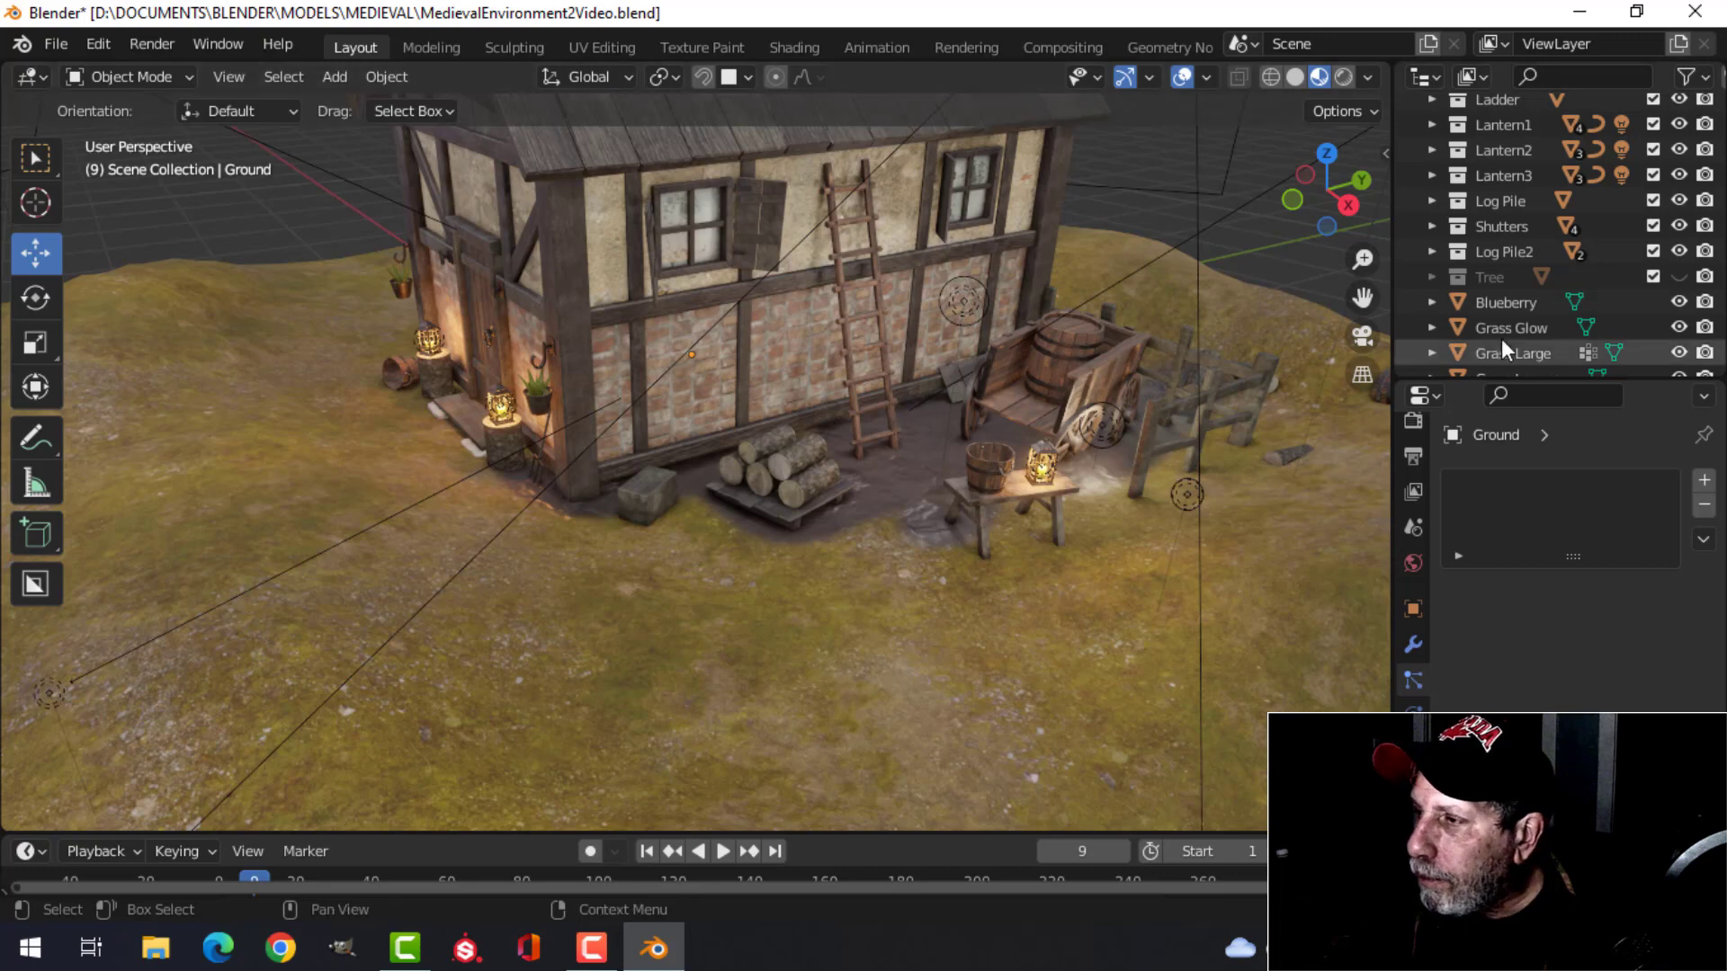
scroll(1587, 190, up, 5)
scroll(1594, 188, up, 2)
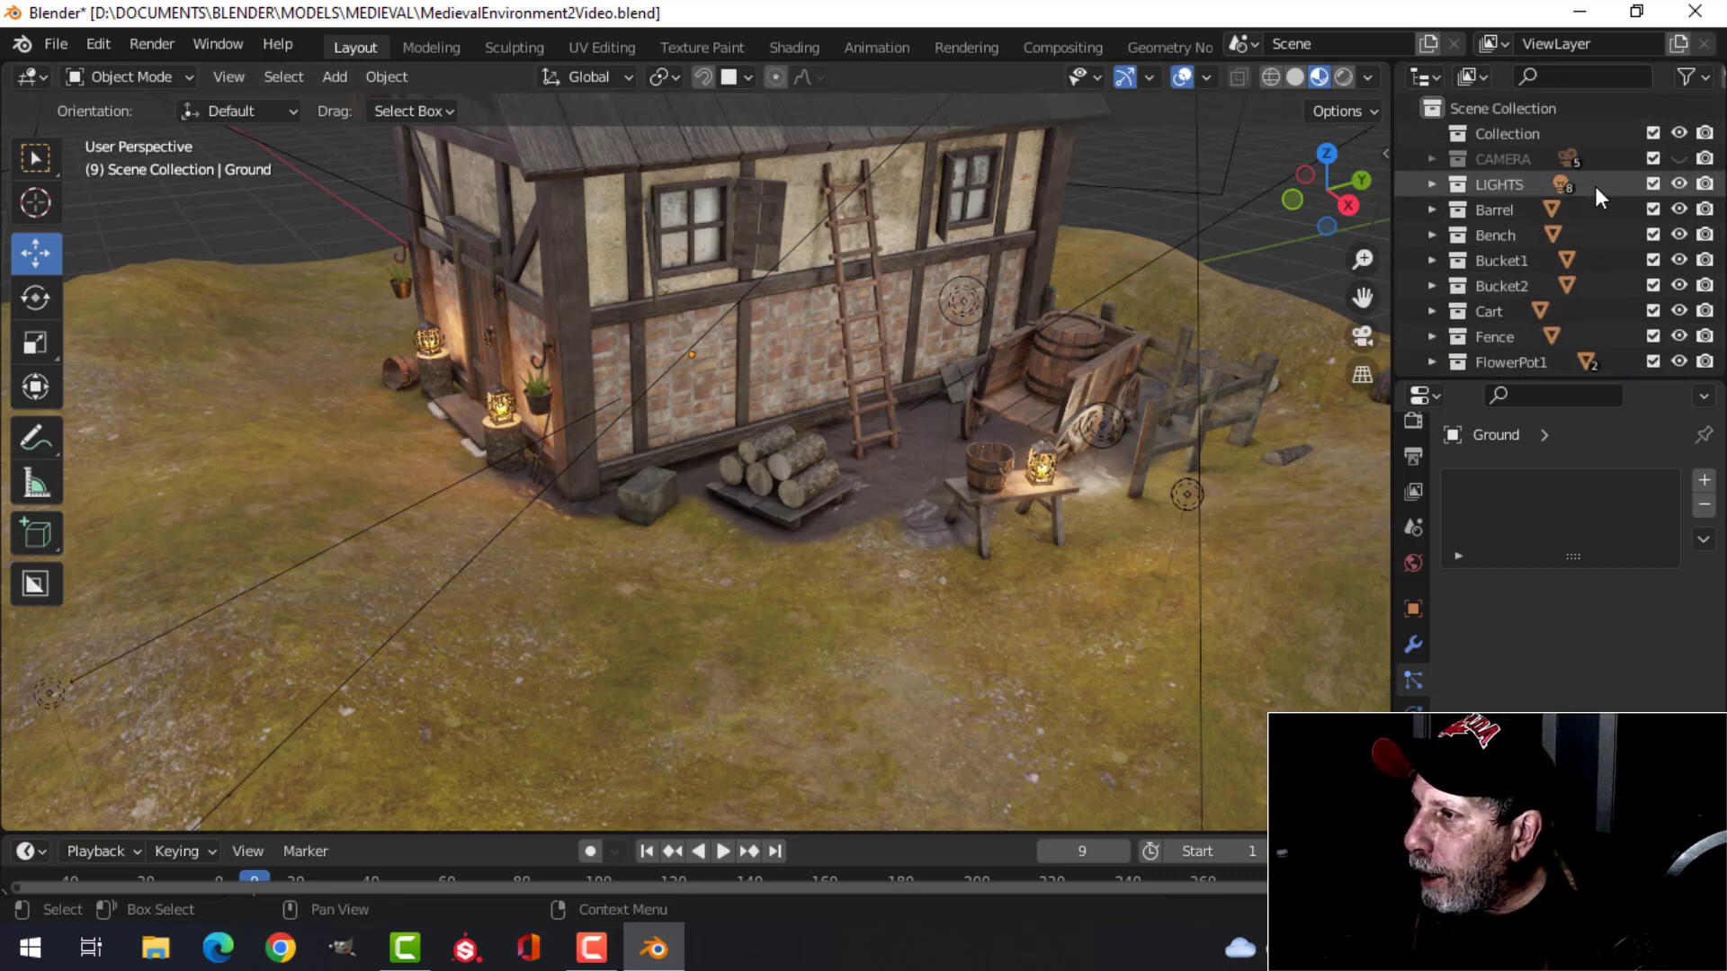
scroll(893, 488, up, 5)
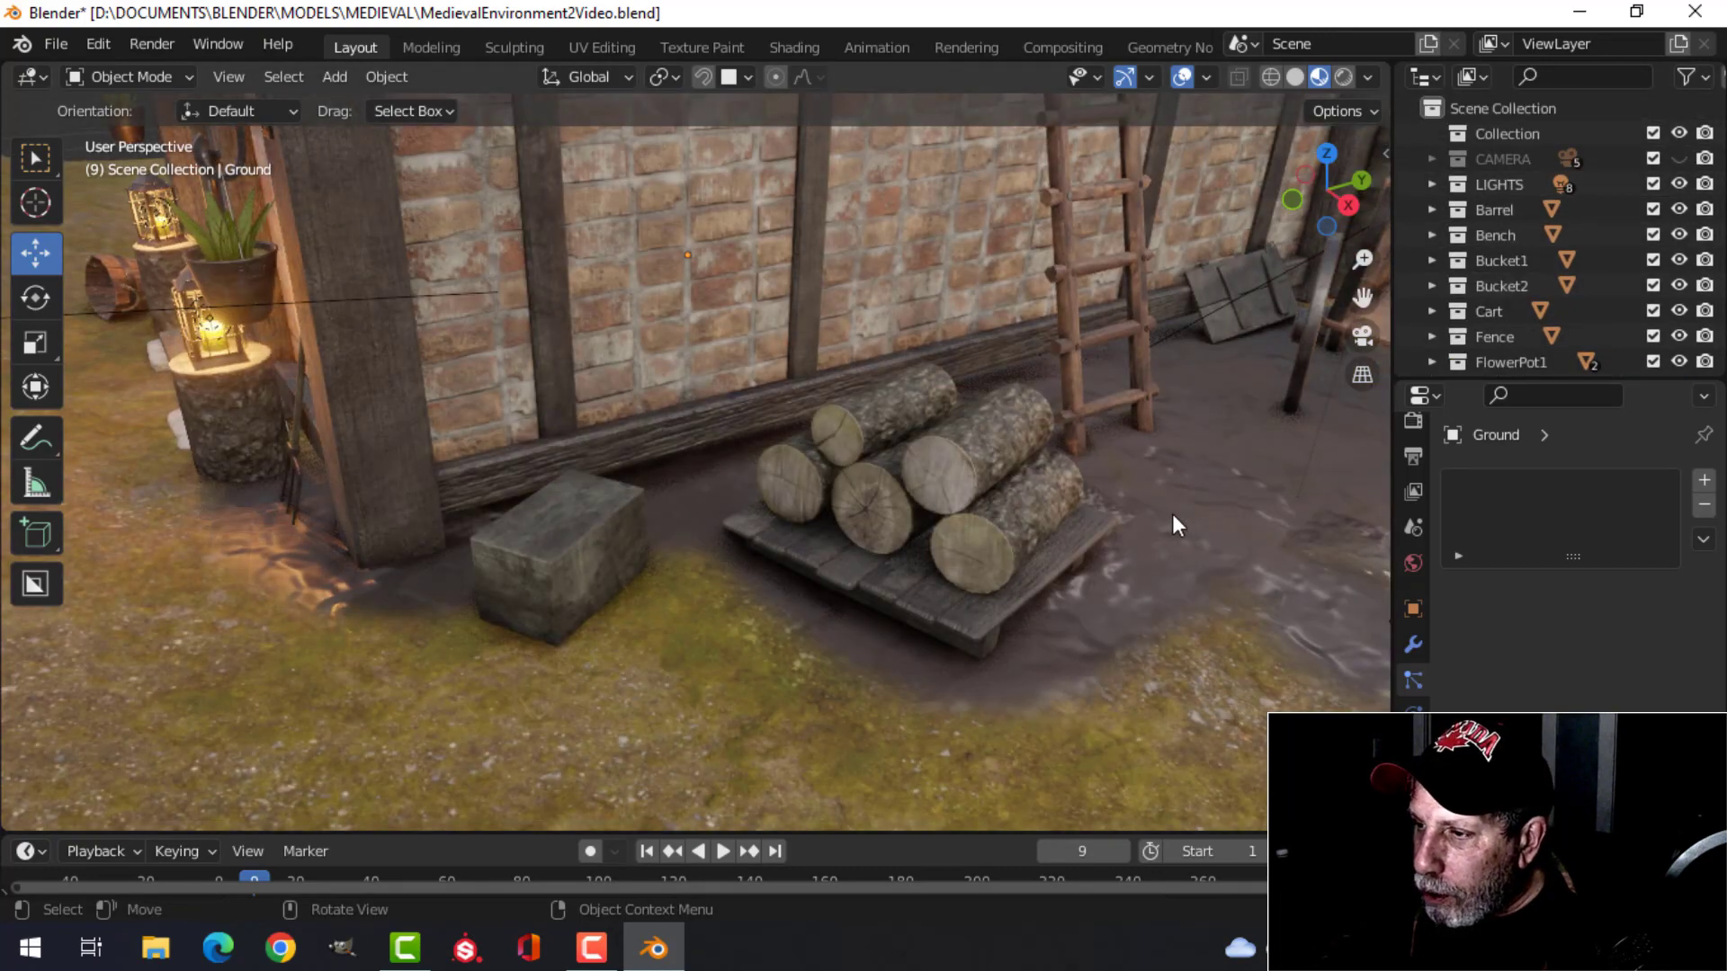
scroll(1173, 515, down, 4)
middle_drag(1126, 500, 1027, 493)
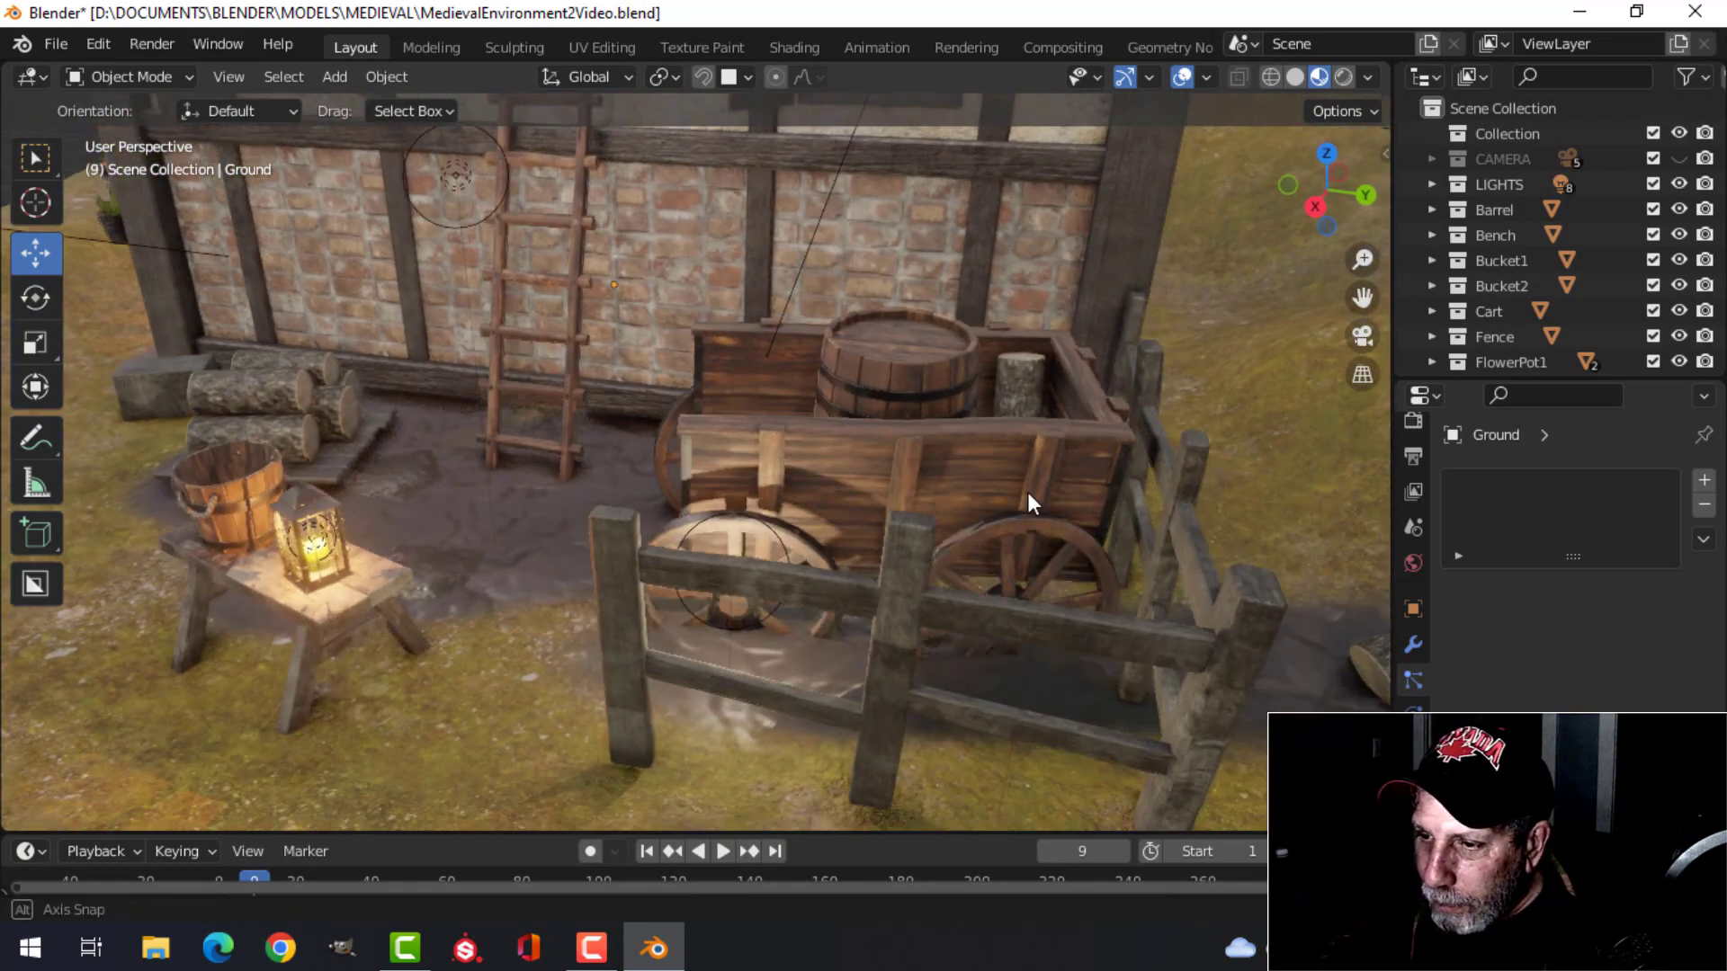
middle_drag(511, 522, 702, 551)
scroll(1049, 555, up, 2)
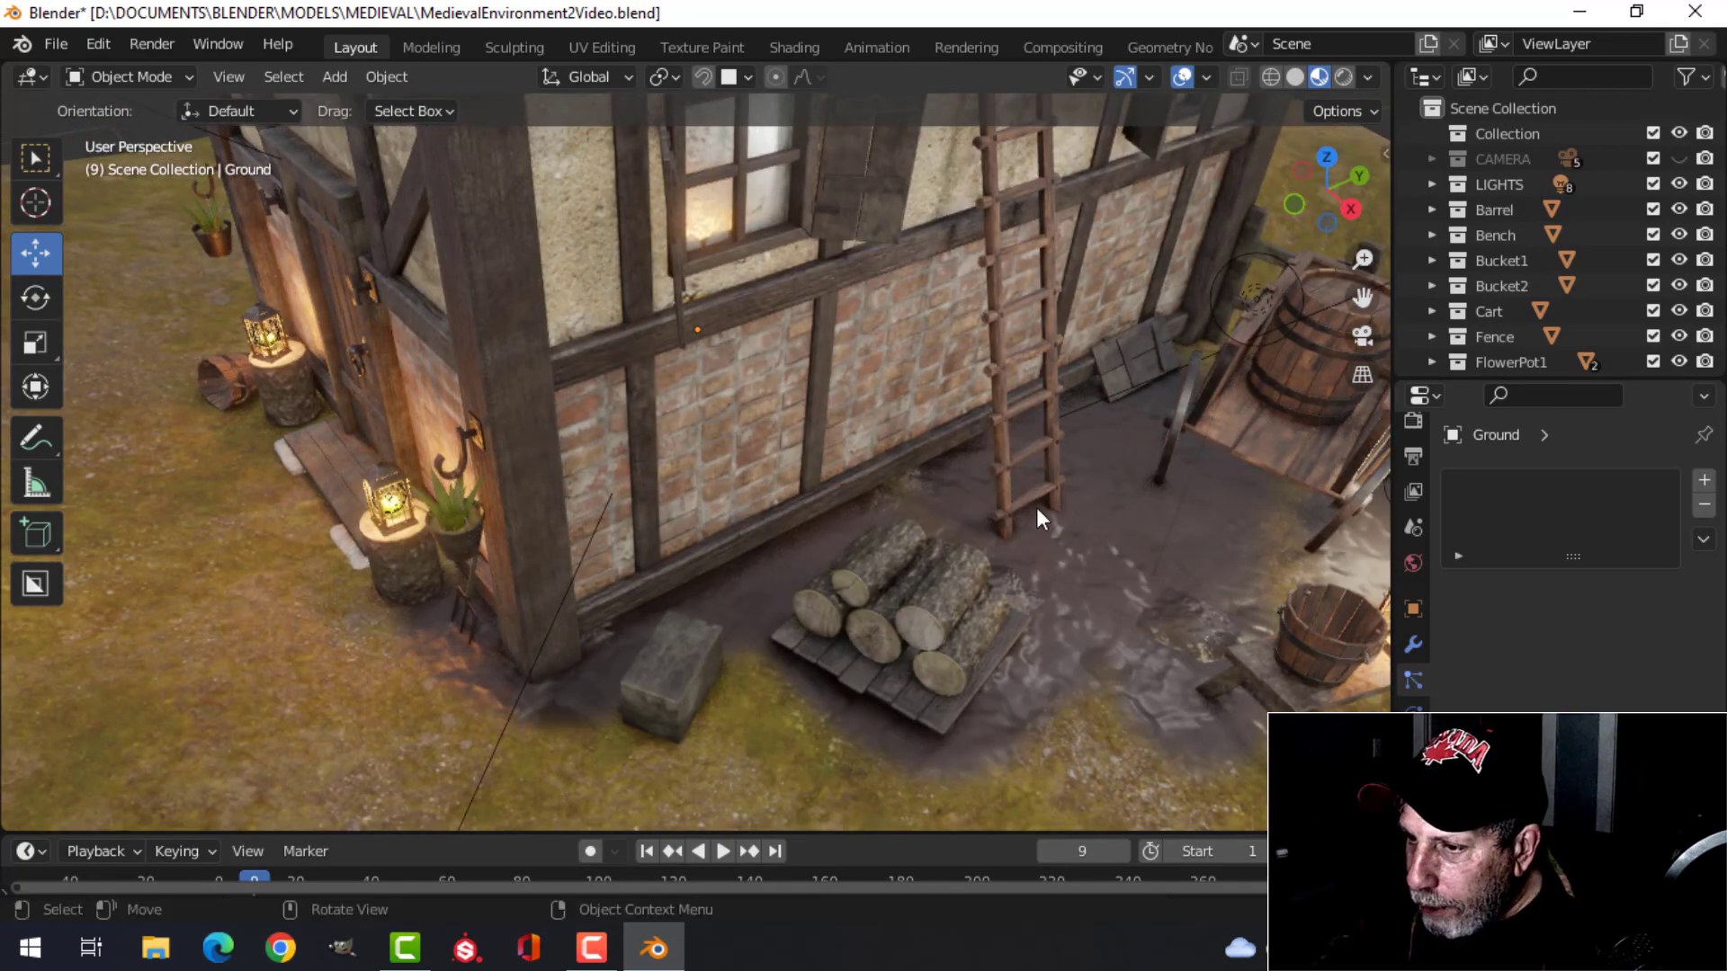
scroll(905, 546, down, 2)
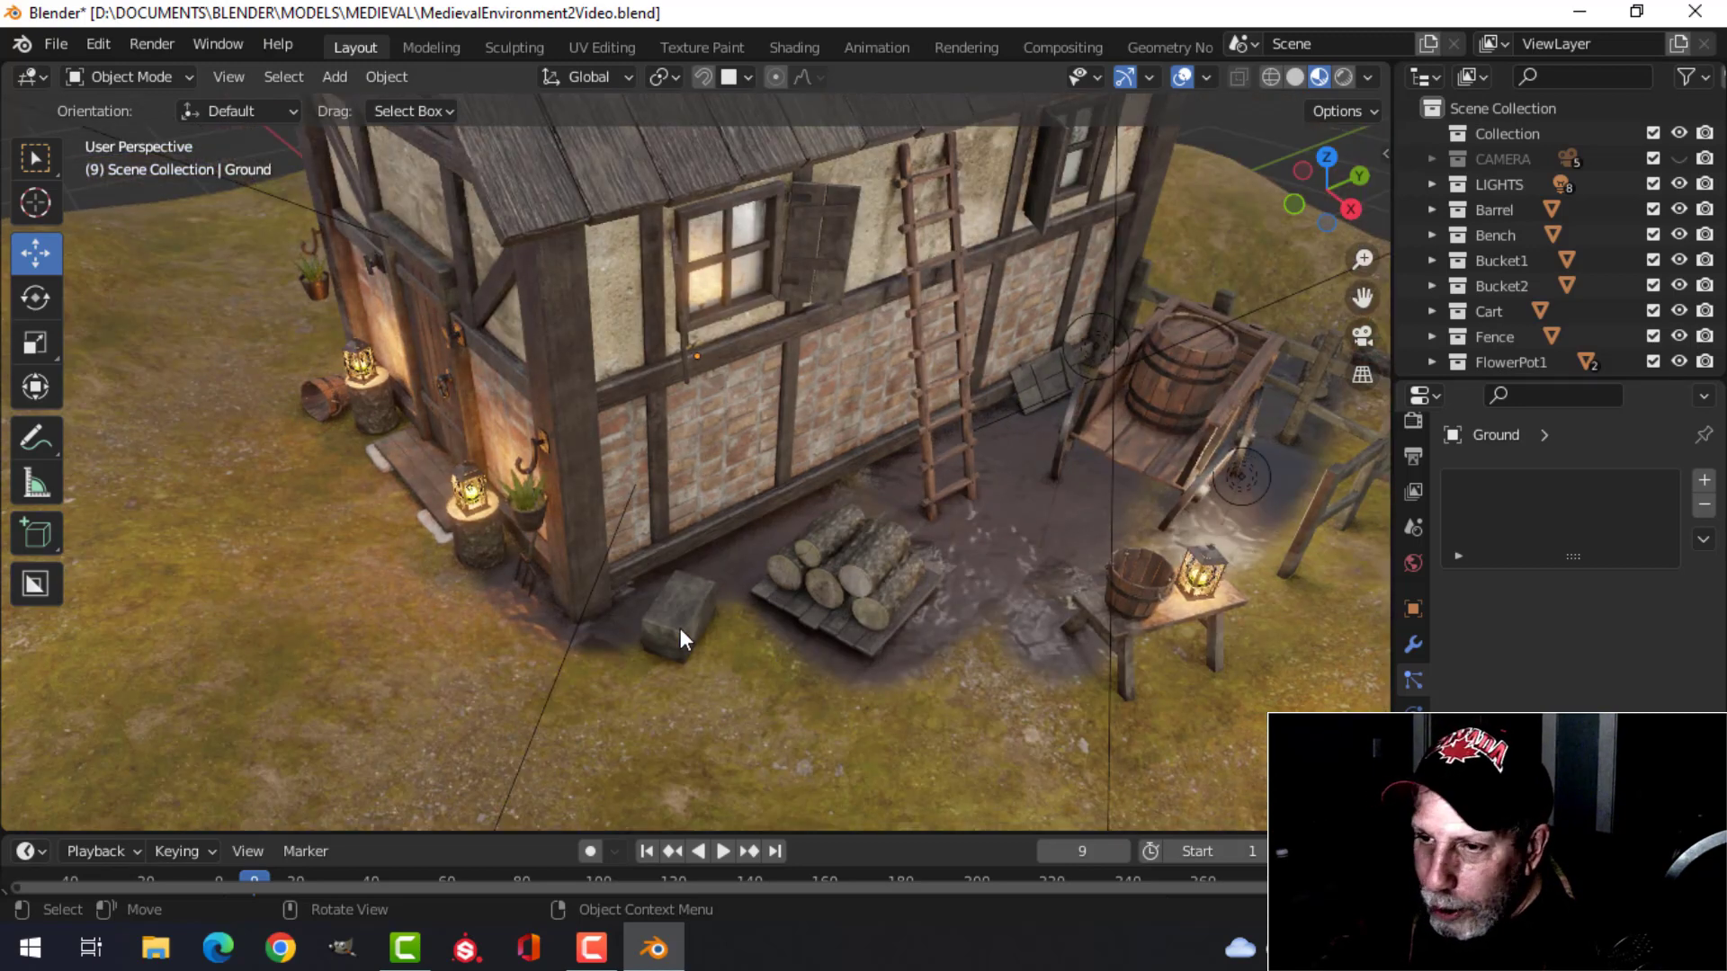
scroll(967, 548, down, 4)
middle_drag(968, 548, 811, 547)
scroll(863, 557, up, 5)
Step: Return to the Texture Paint workspace, reduce the brush radius to 22 px and paint mud along the base of the chimney-end wall
click(673, 47)
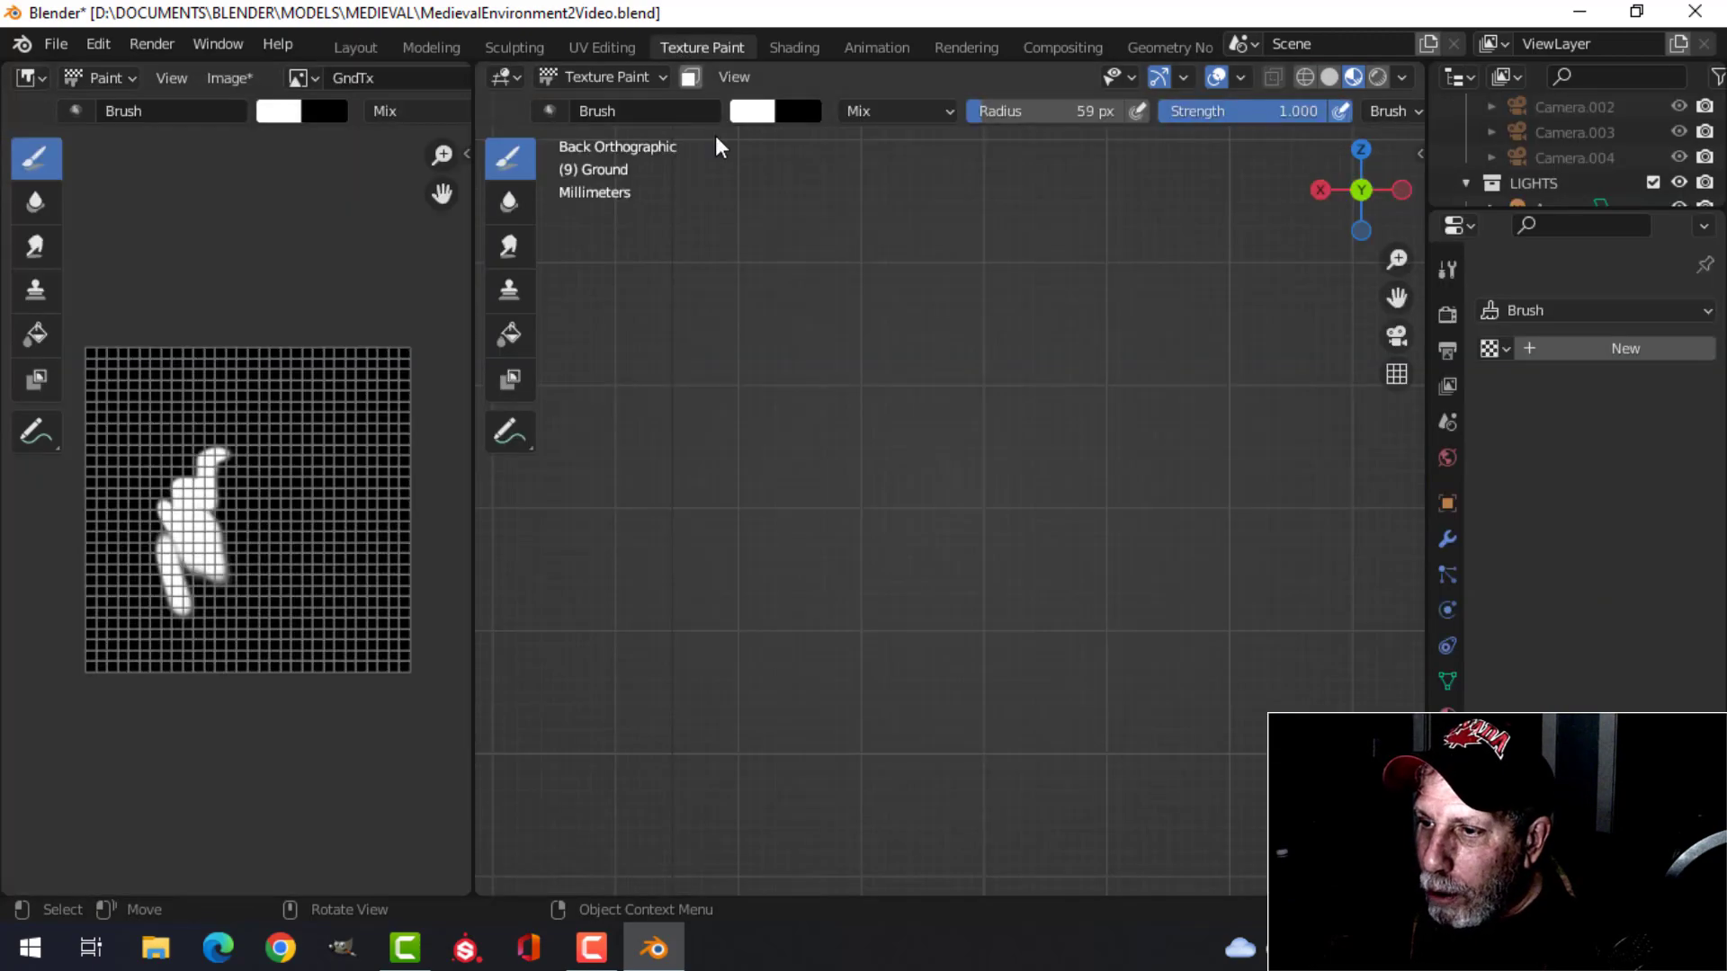
scroll(943, 504, down, 2)
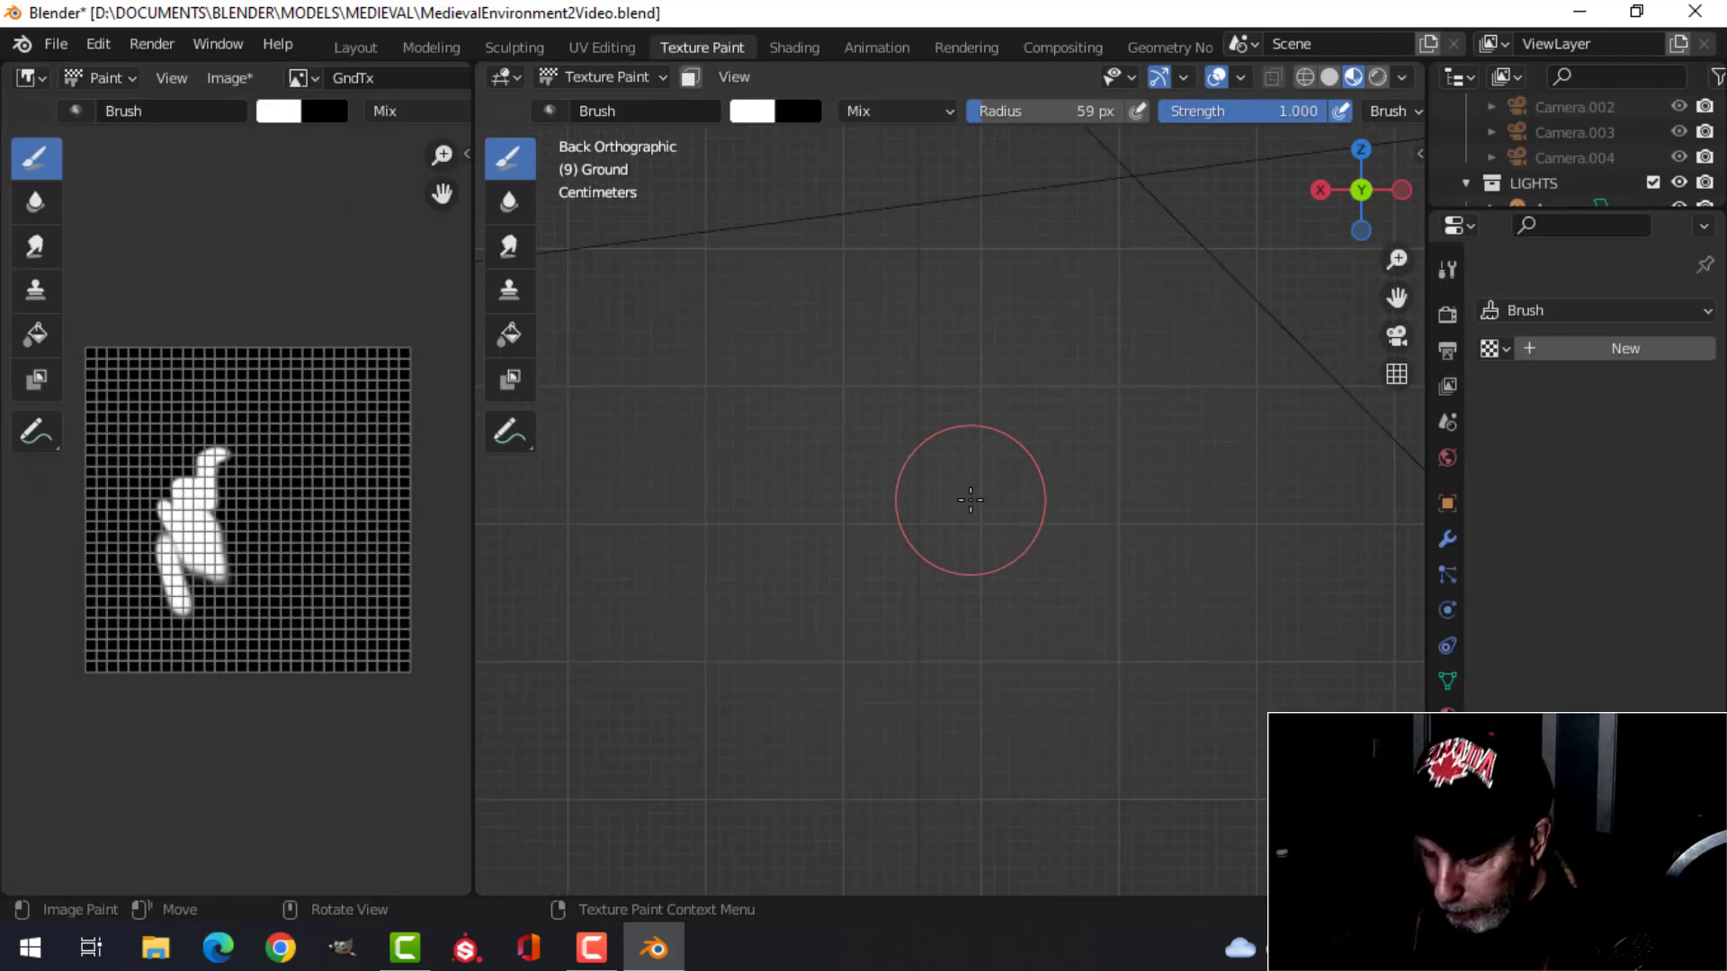
middle_drag(971, 501, 968, 504)
scroll(966, 513, down, 3)
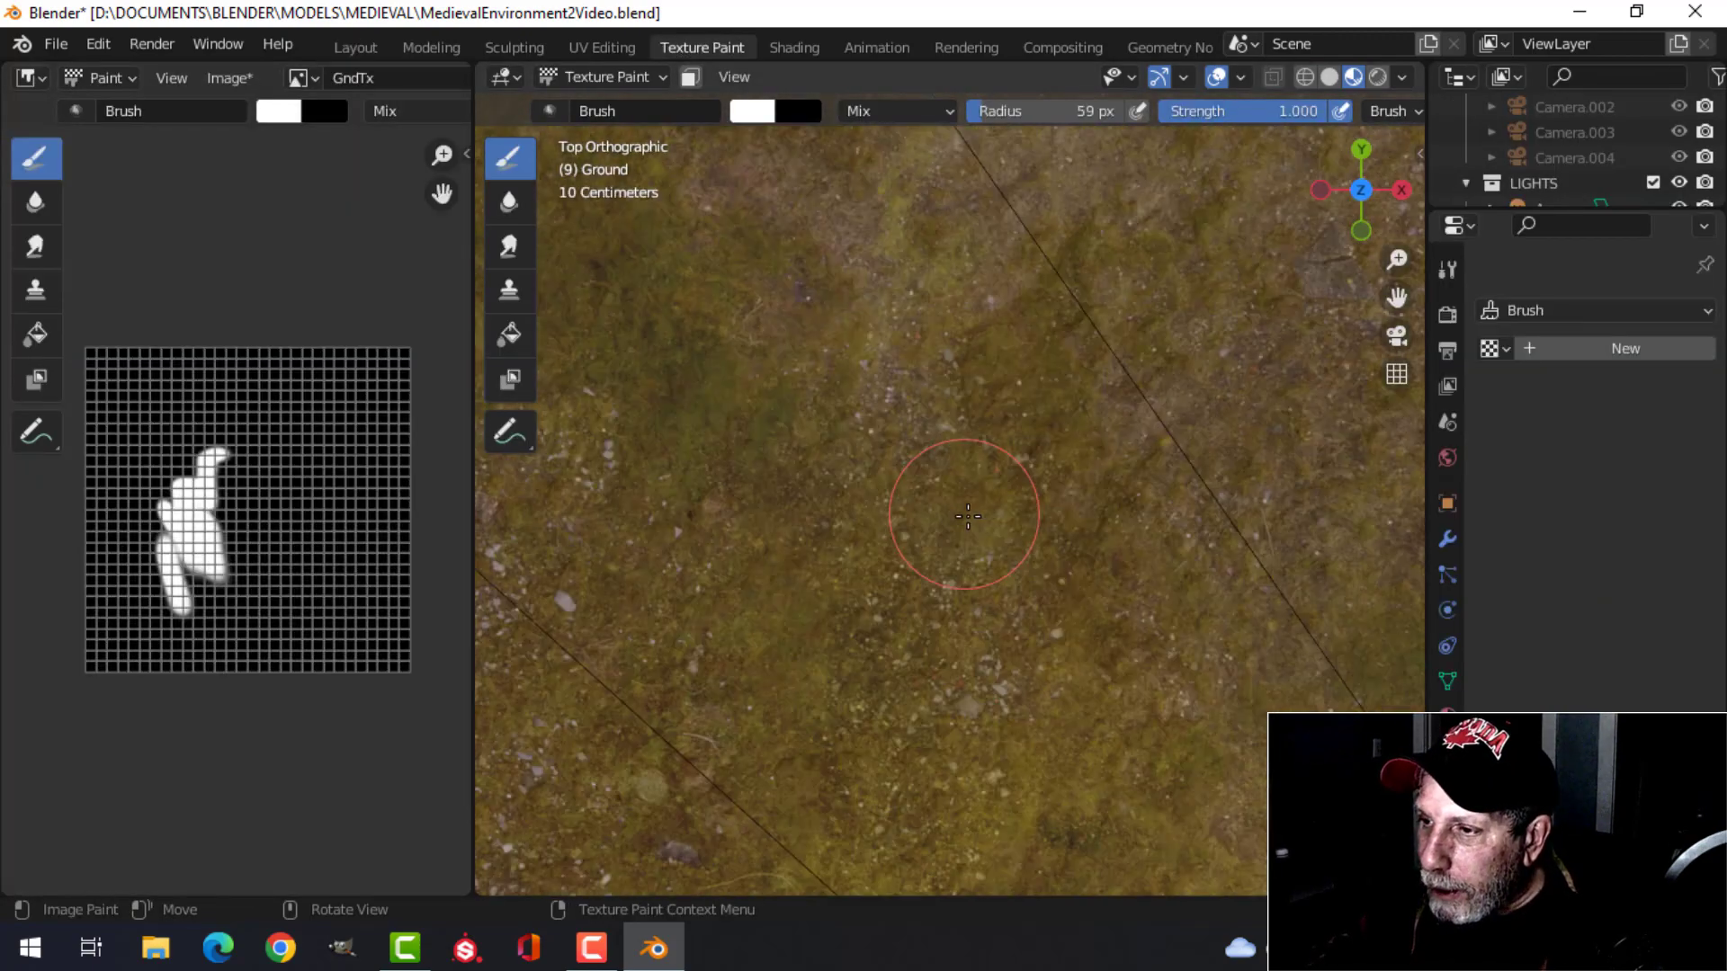
scroll(962, 531, down, 2)
scroll(945, 540, down, 4)
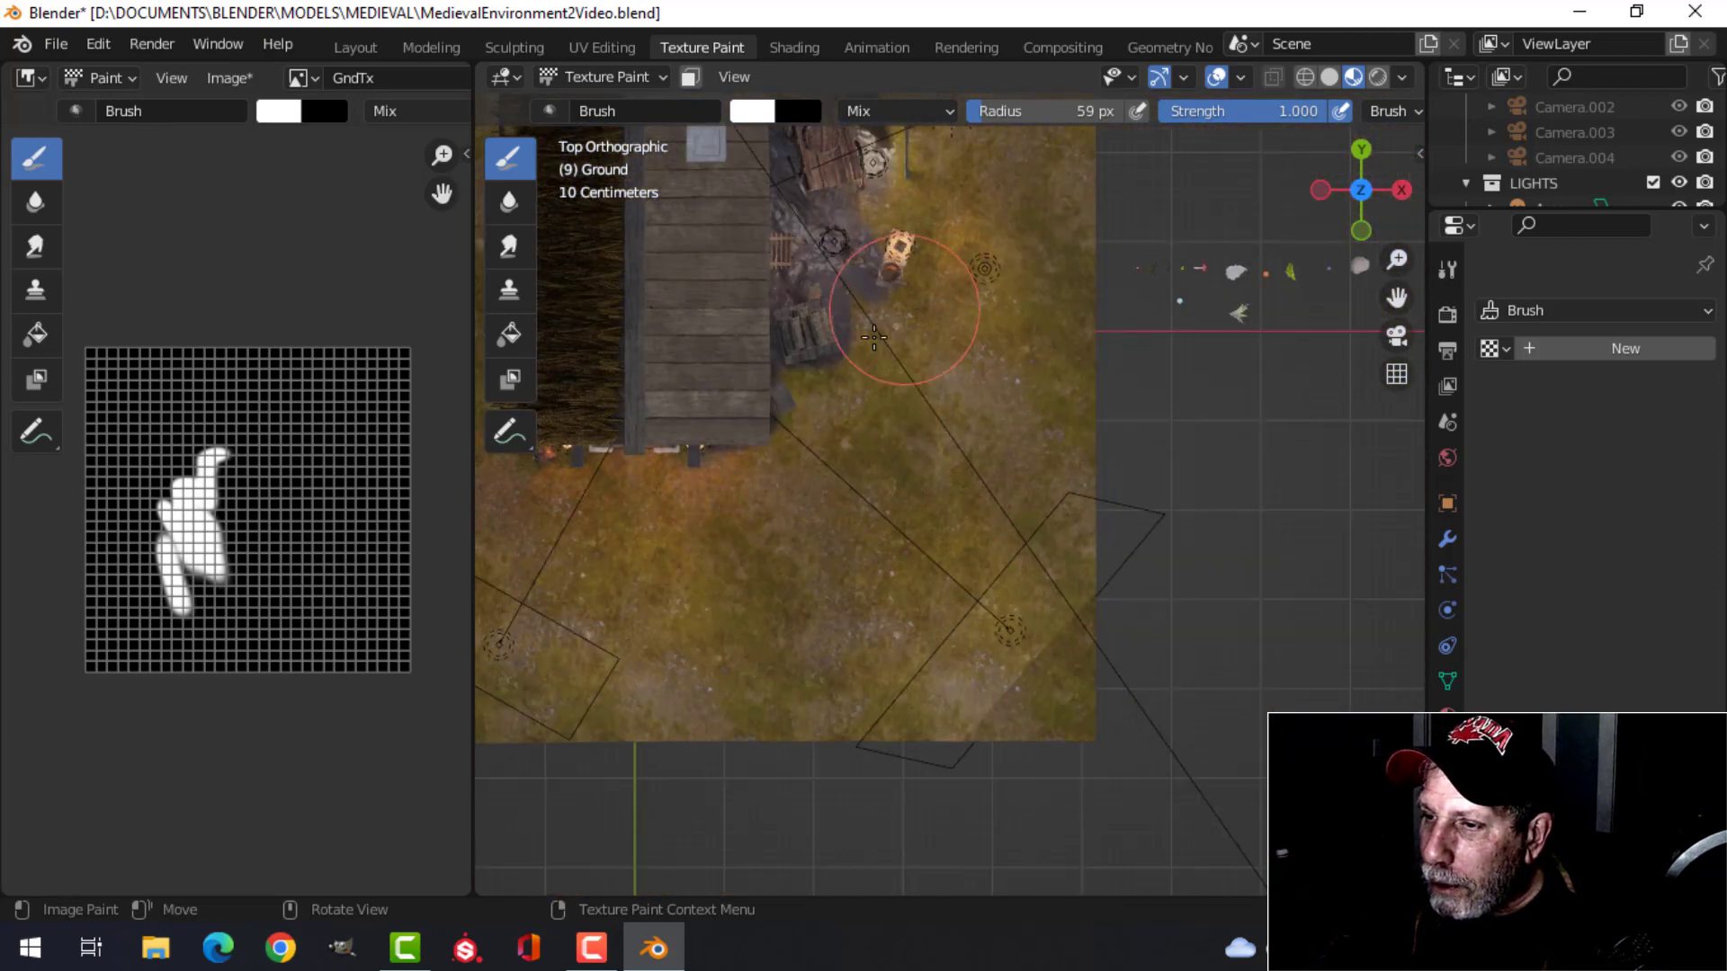
mouse_move(683, 483)
middle_down()
mouse_move(772, 328)
mouse_move(791, 334)
middle_up()
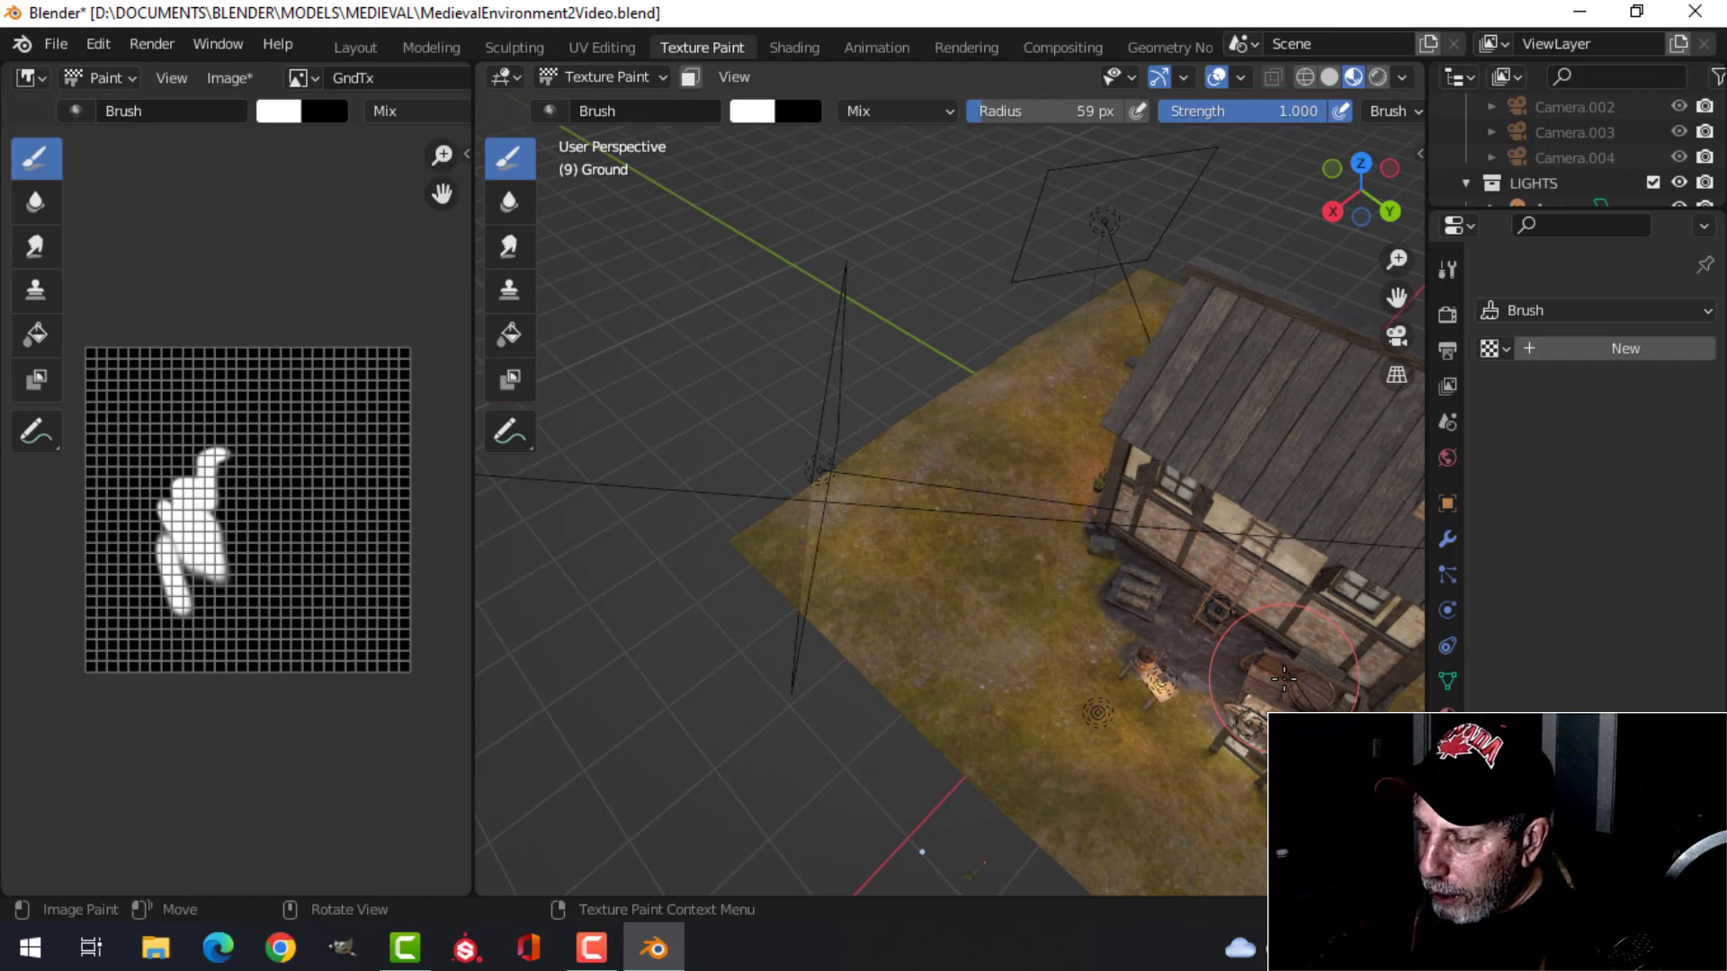
alt+middle_drag(1281, 681, 1038, 615)
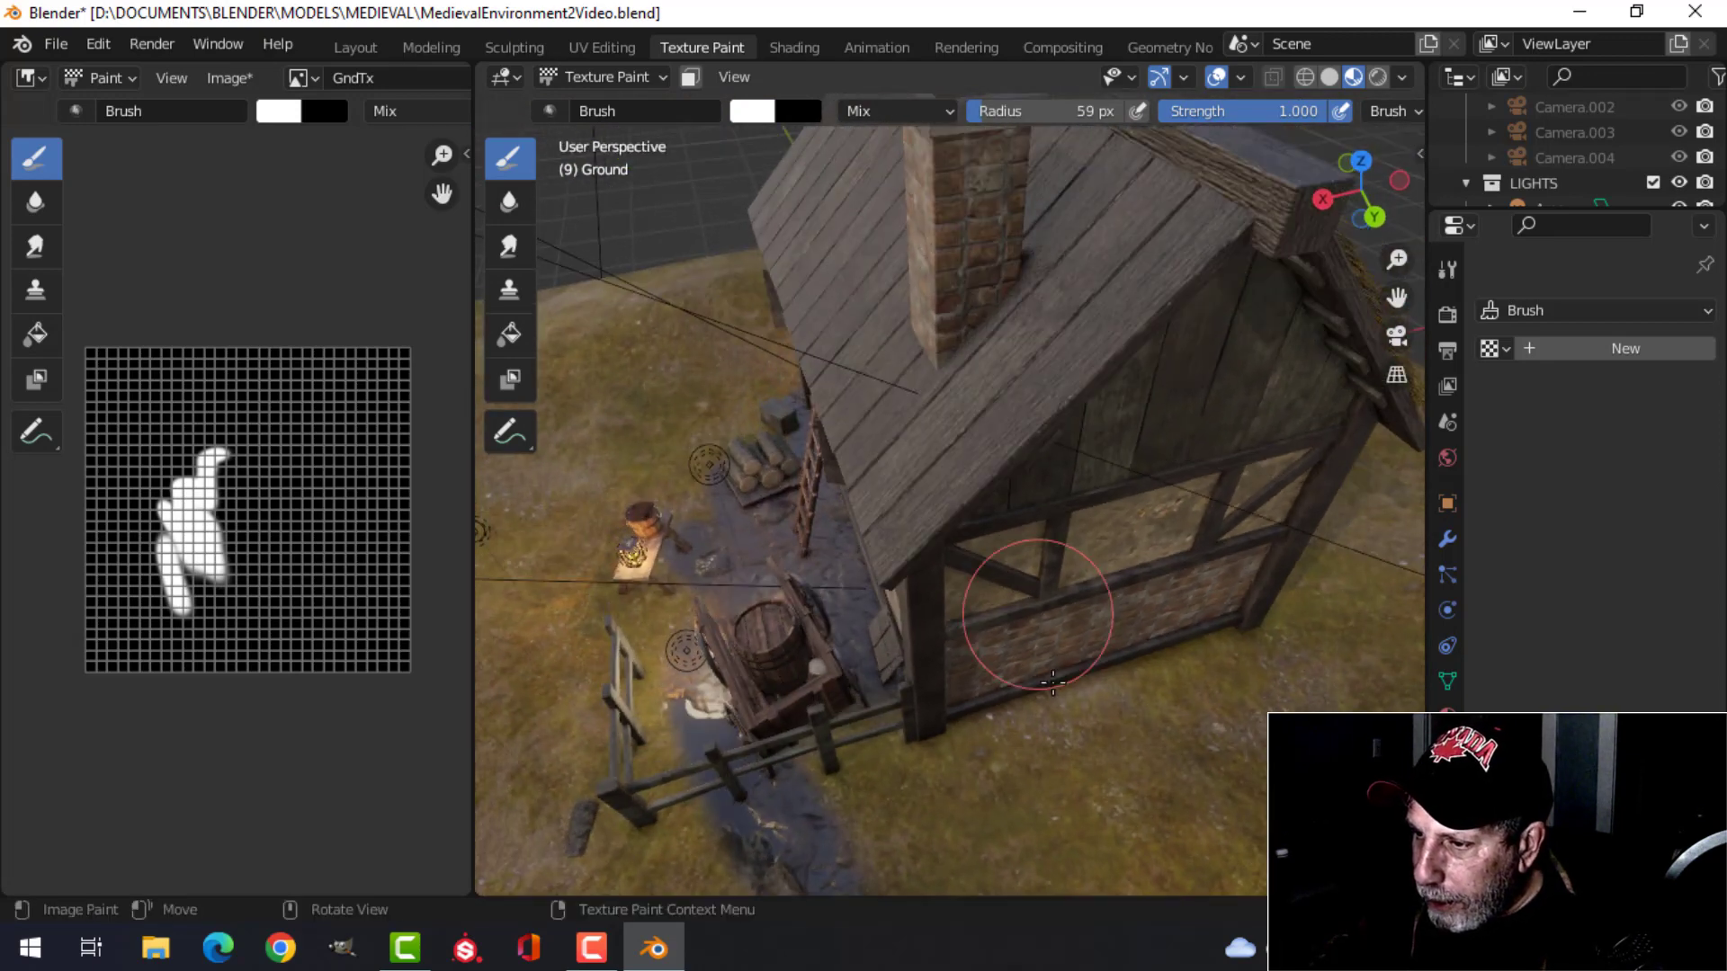
key(f)
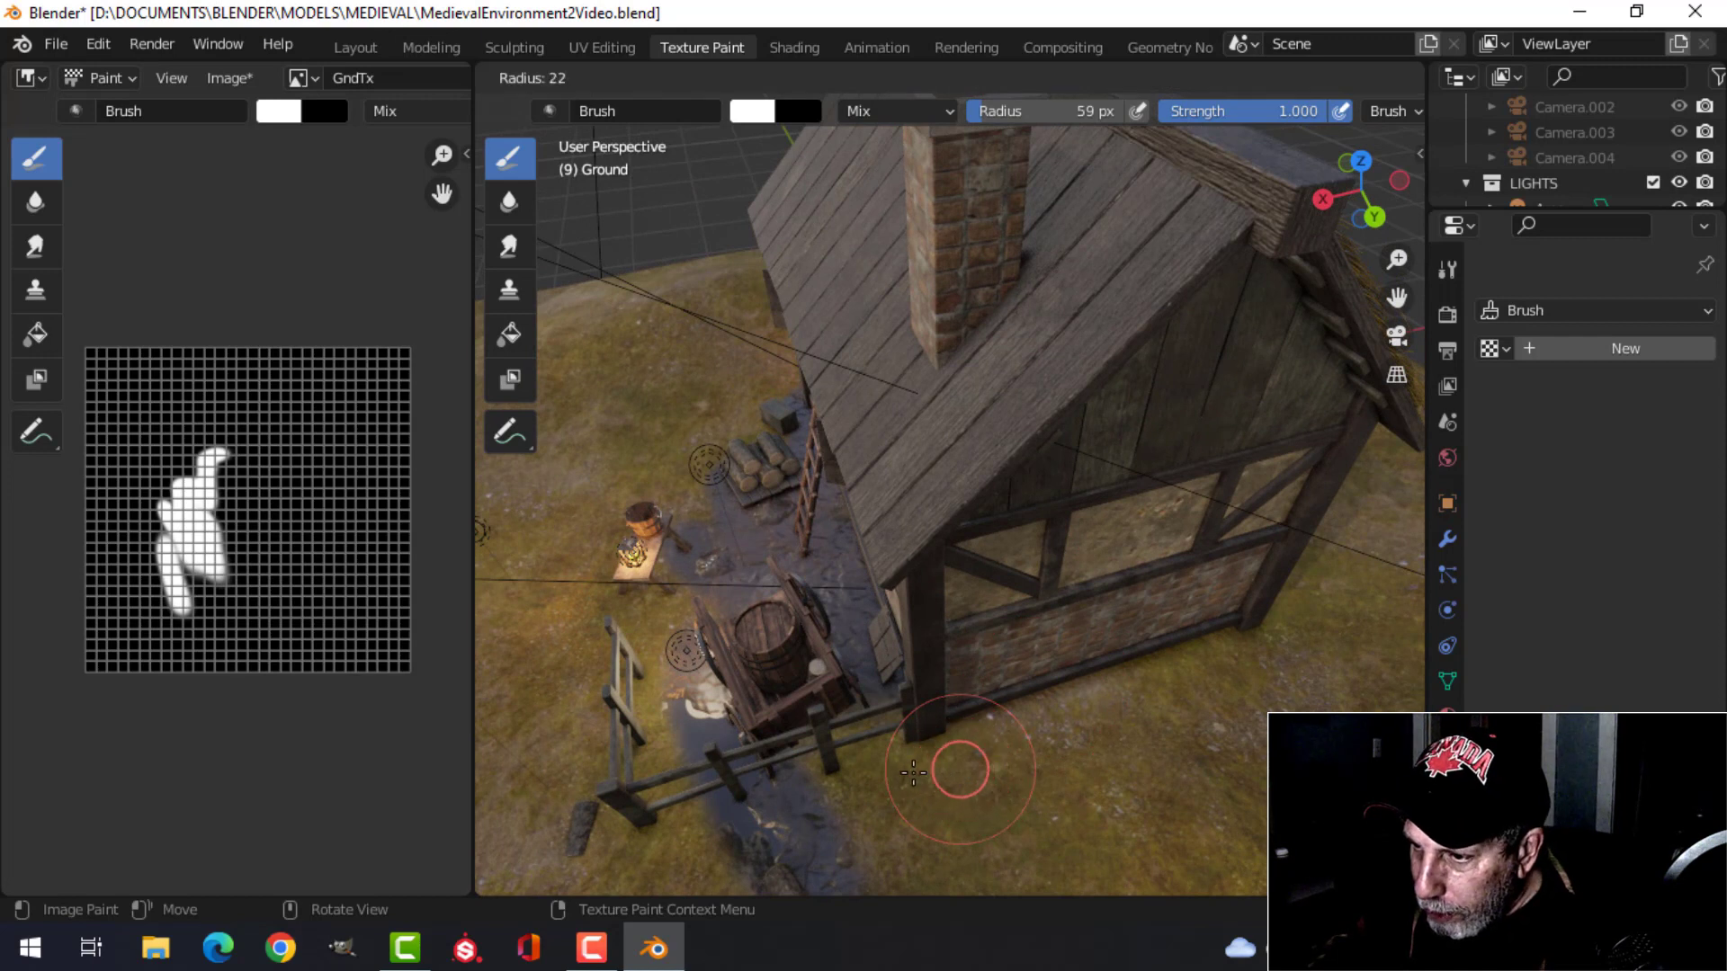
click(913, 773)
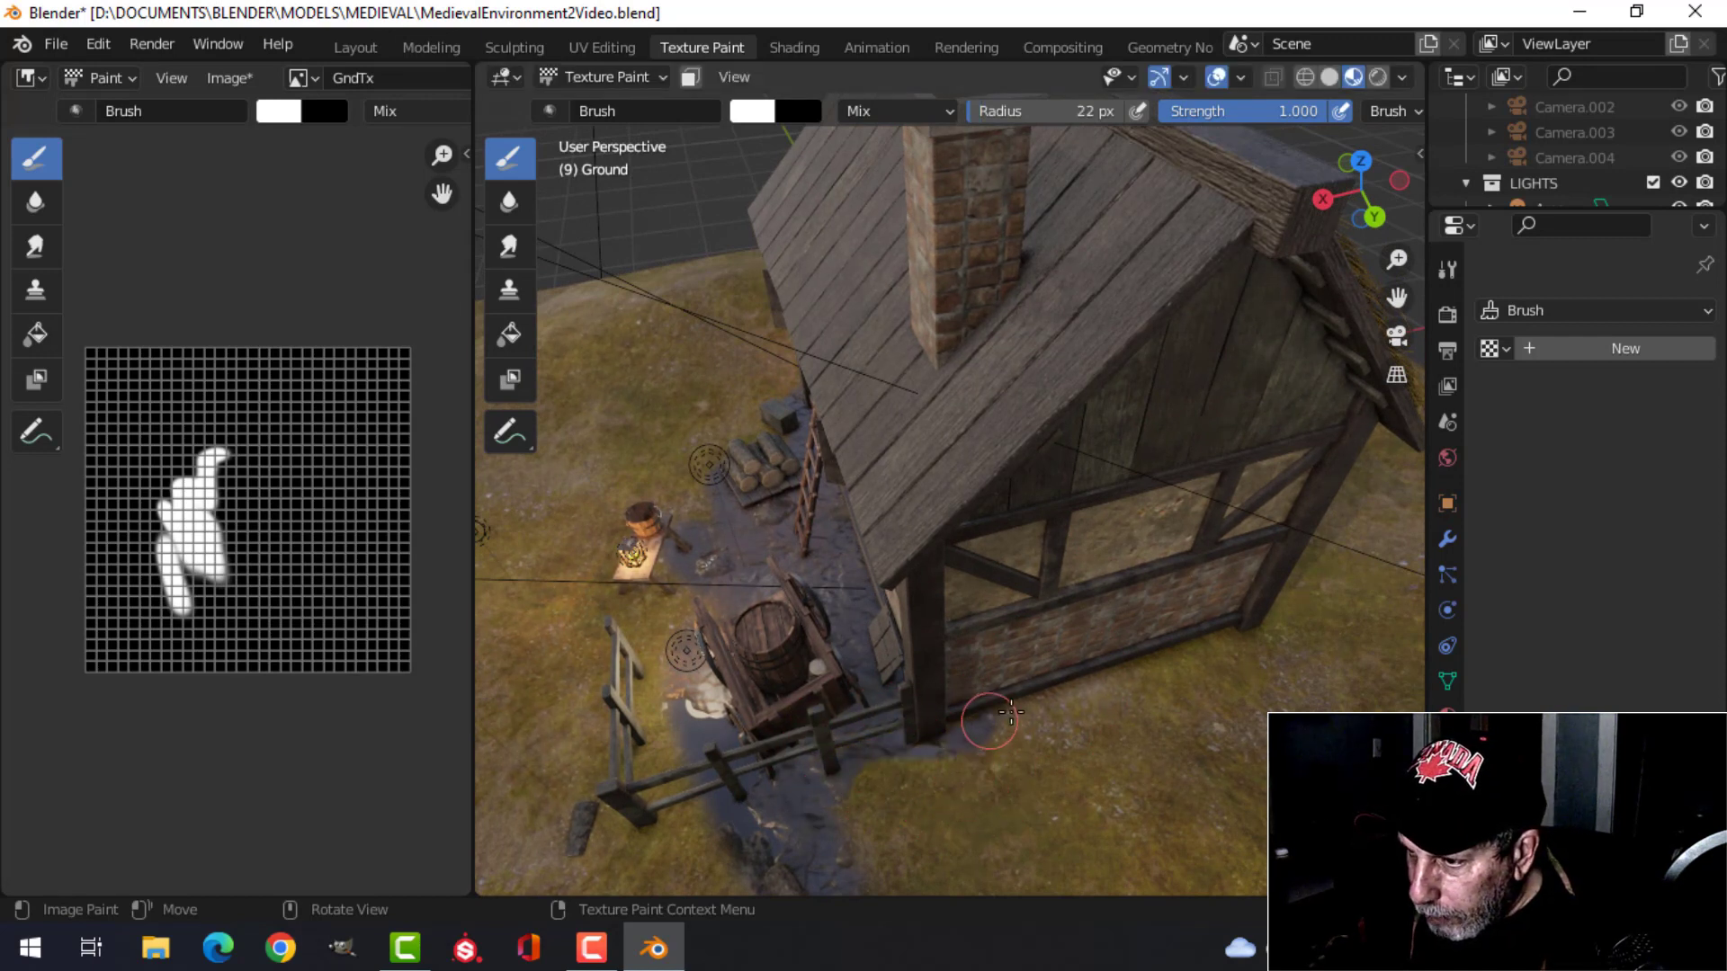
drag(1142, 681, 1195, 659)
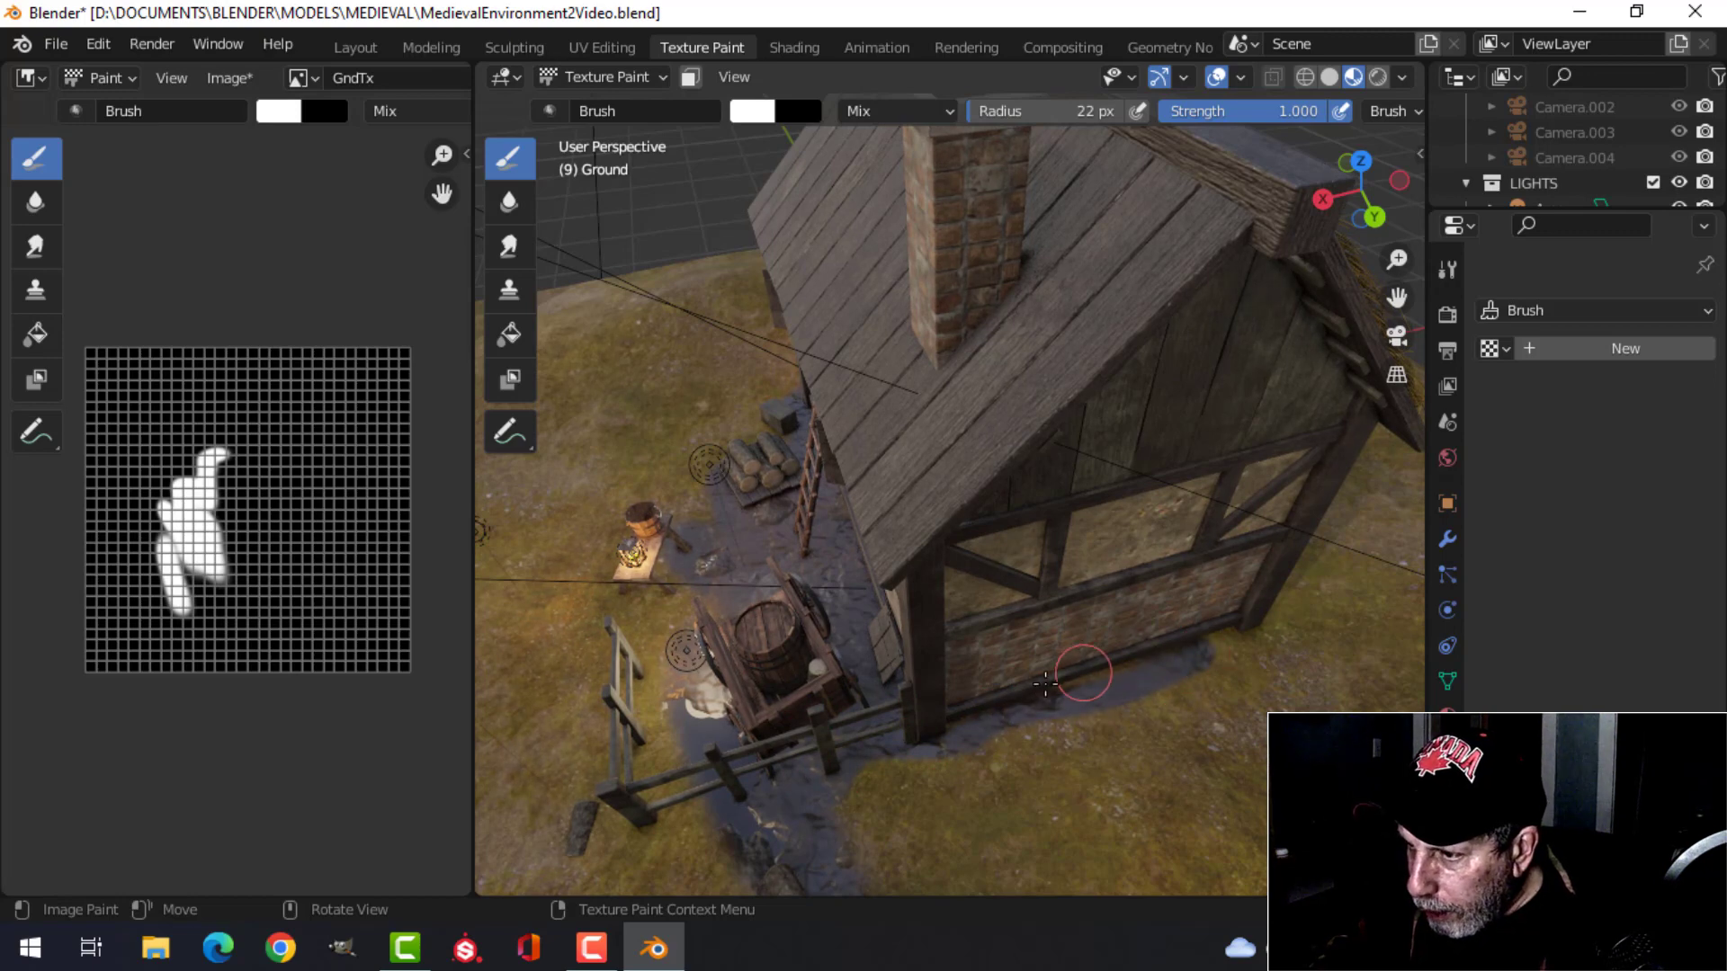
Step: Open the colour picker of the brush's white primary colour
middle_drag(795, 681, 936, 449)
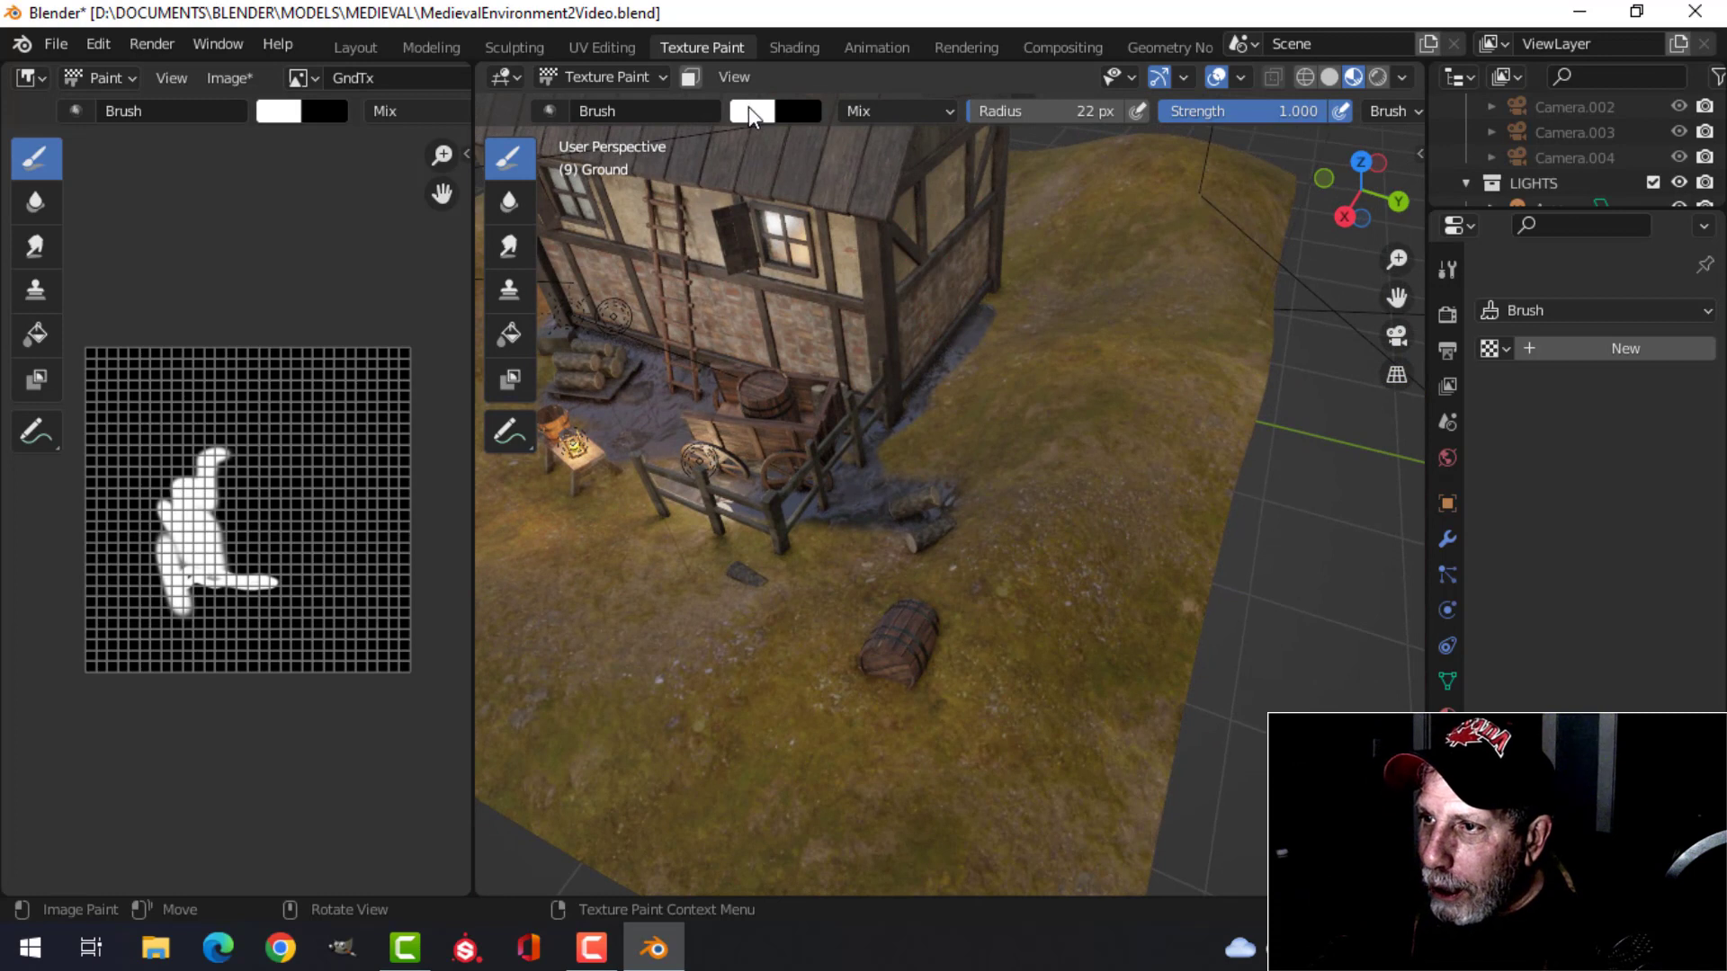
click(749, 106)
drag(935, 213, 1026, 419)
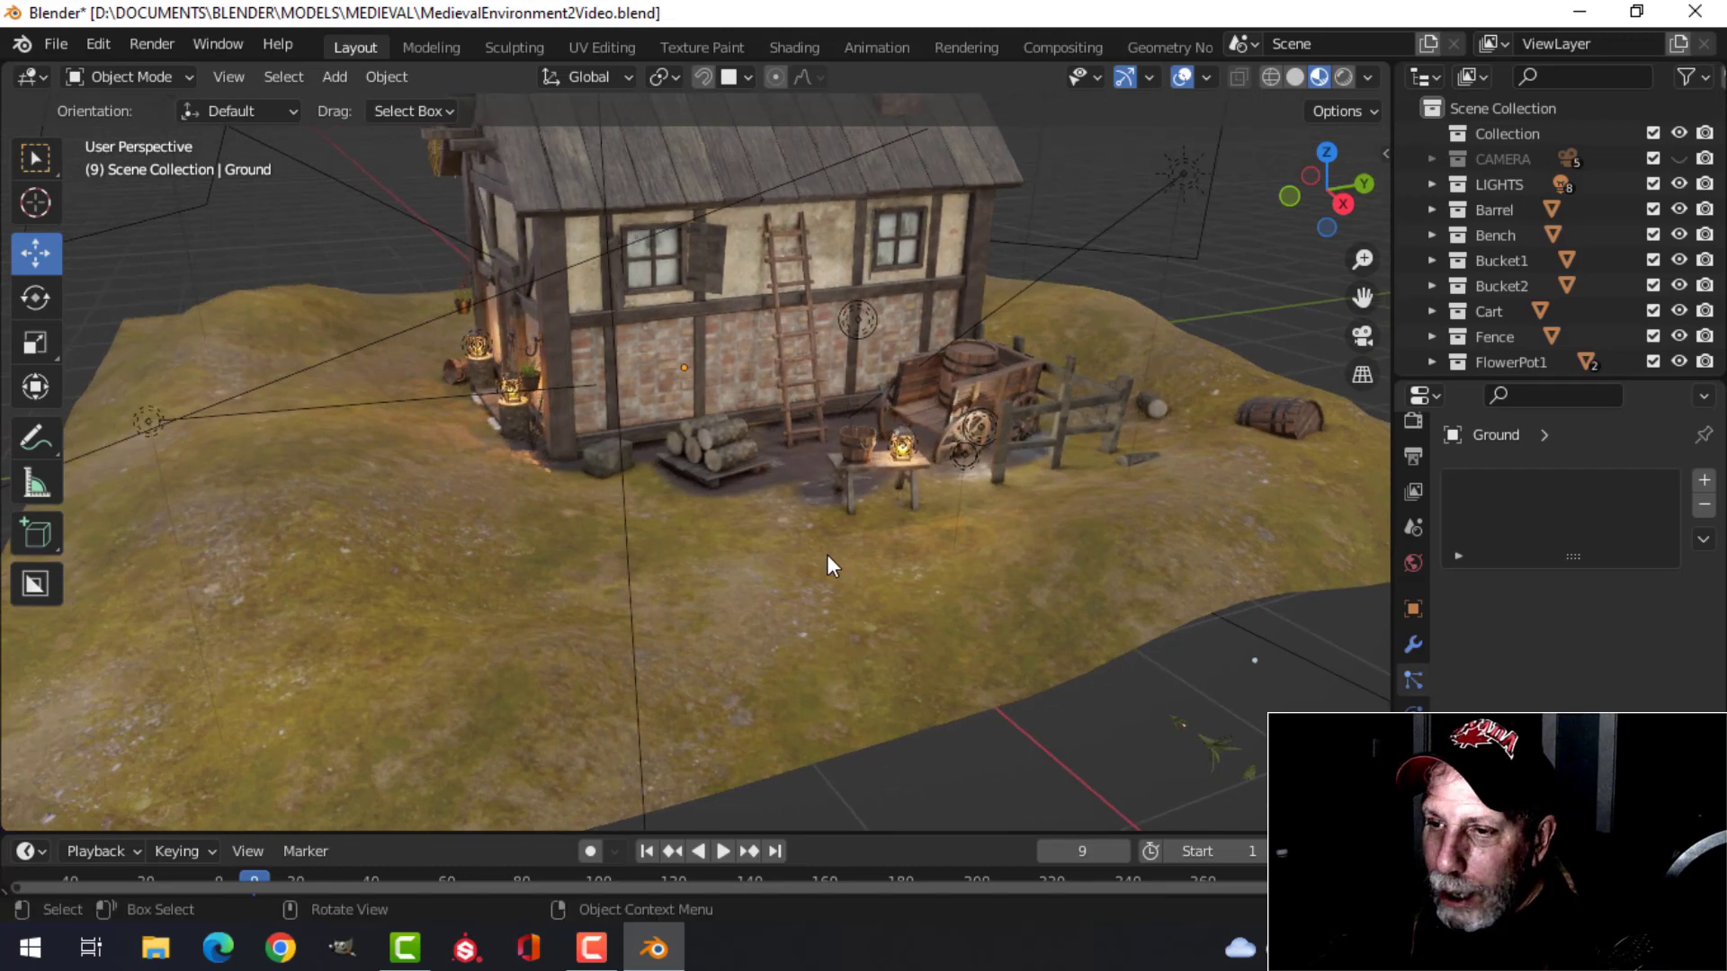
Step: Hide the LIGHTS collection in the viewport and look over the whole ground around the house
scroll(829, 554, up, 2)
middle_drag(829, 554, 888, 585)
scroll(858, 585, down, 3)
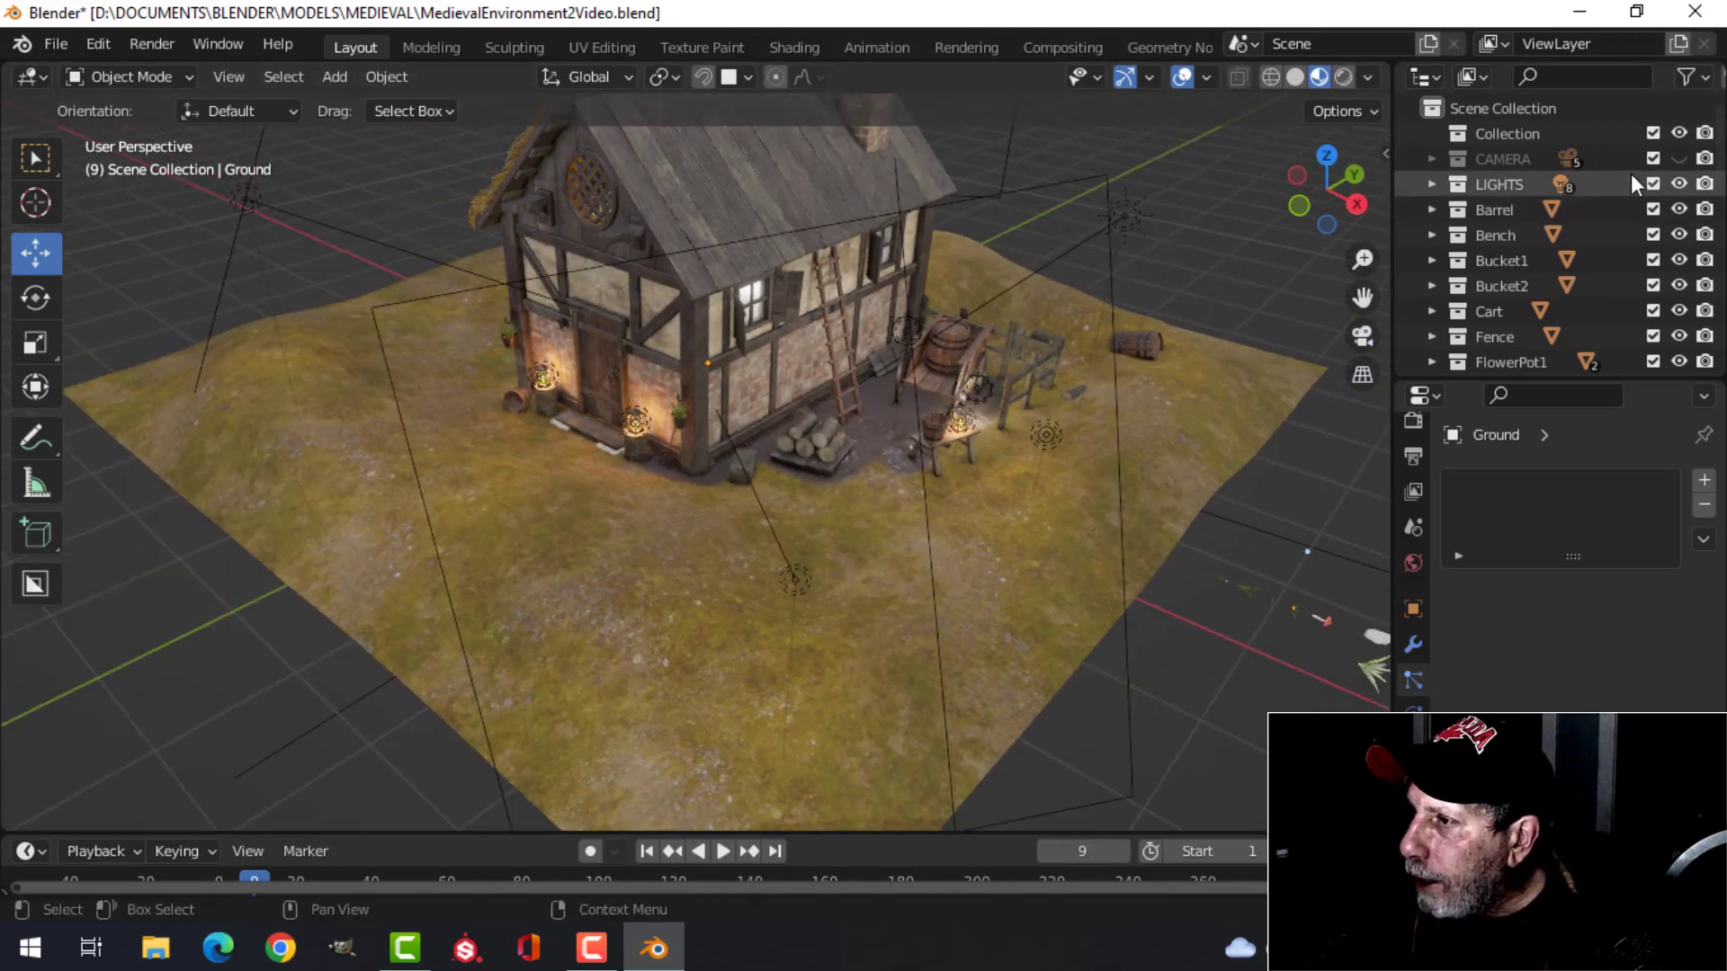
click(1679, 183)
scroll(899, 618, up, 3)
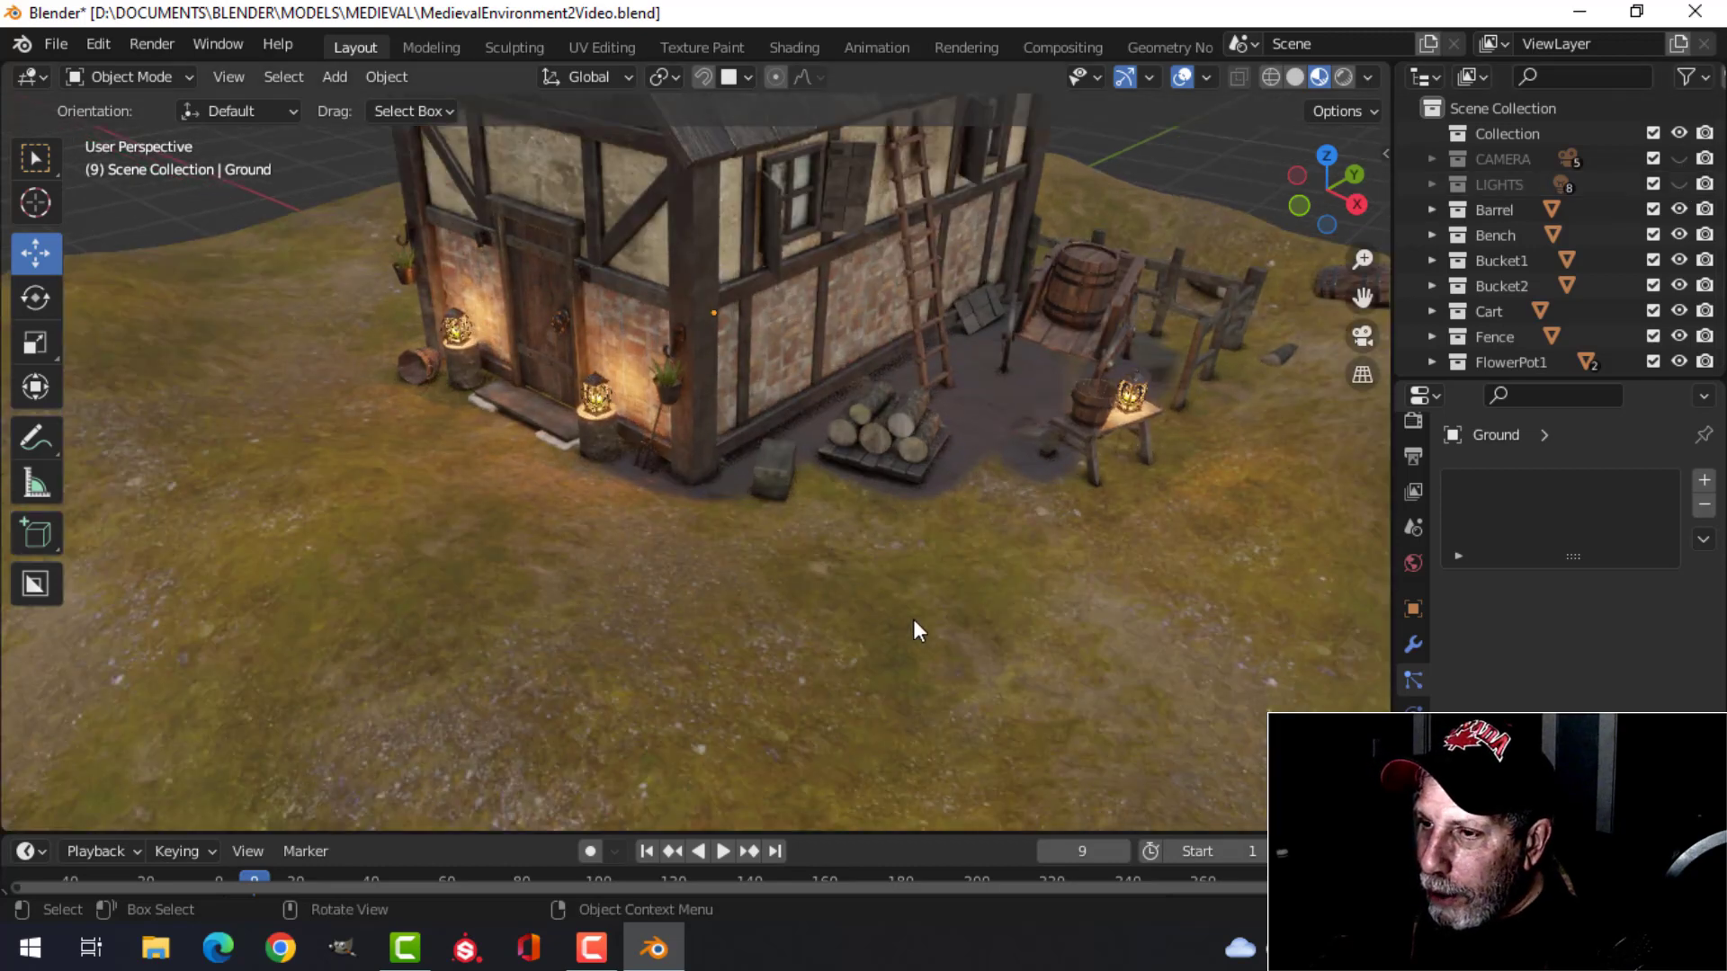
scroll(1044, 576, down, 5)
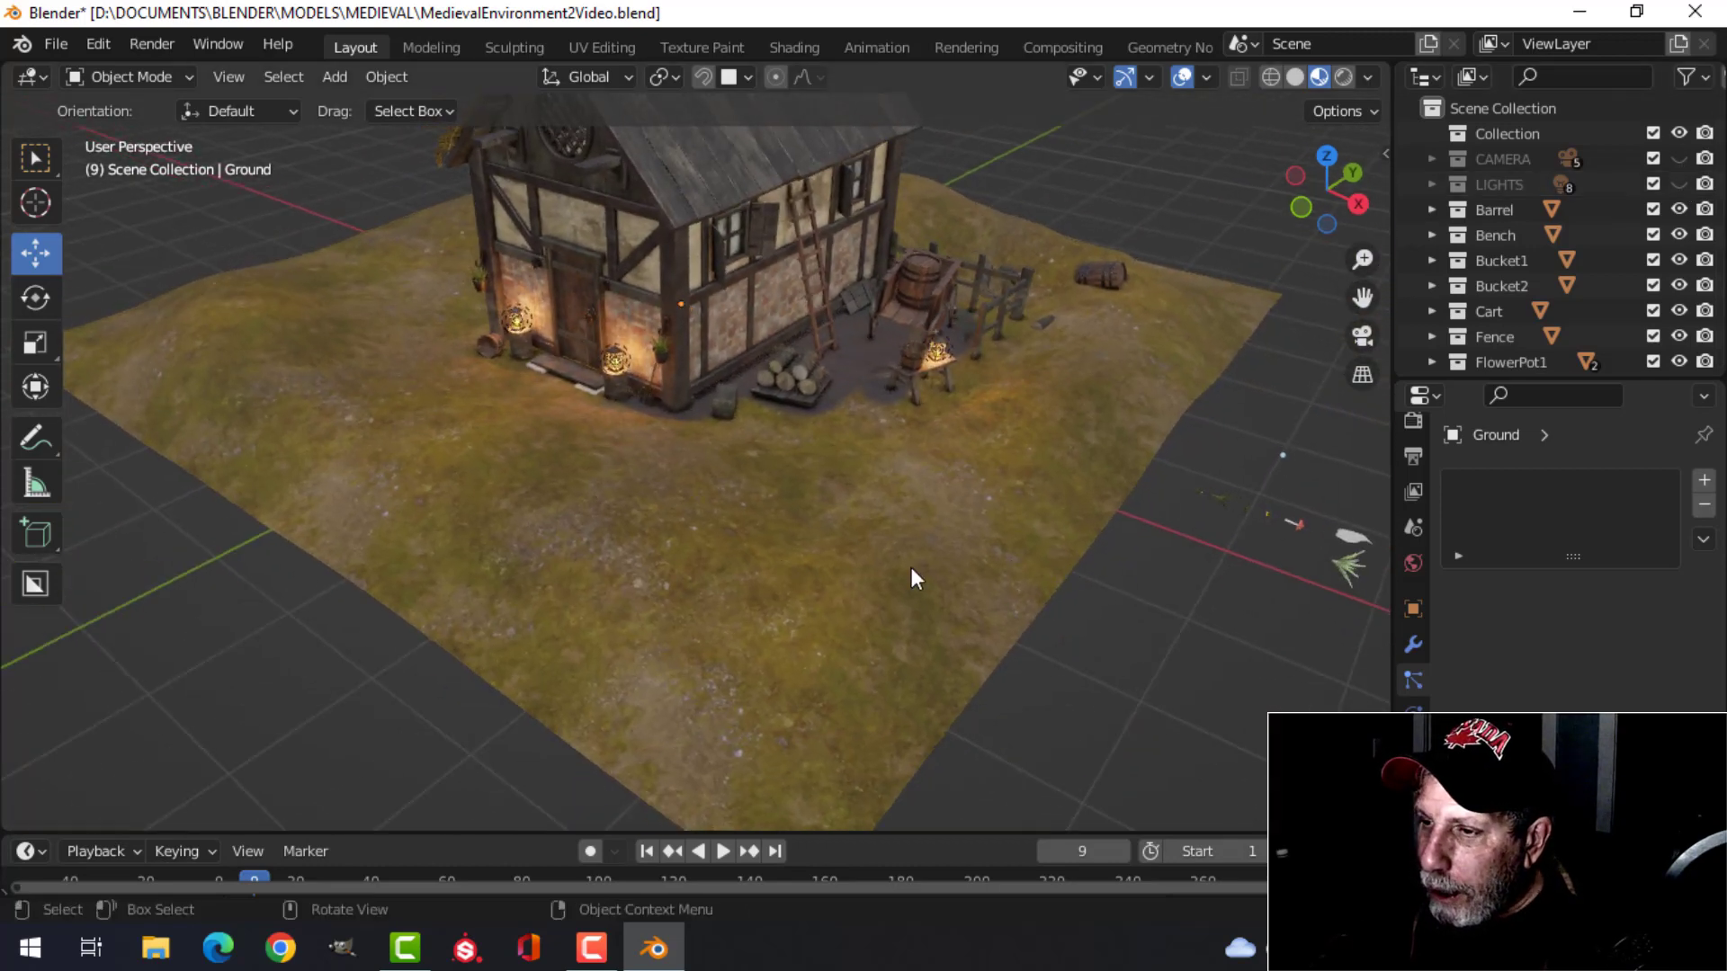
scroll(1116, 576, down, 3)
scroll(816, 521, down, 2)
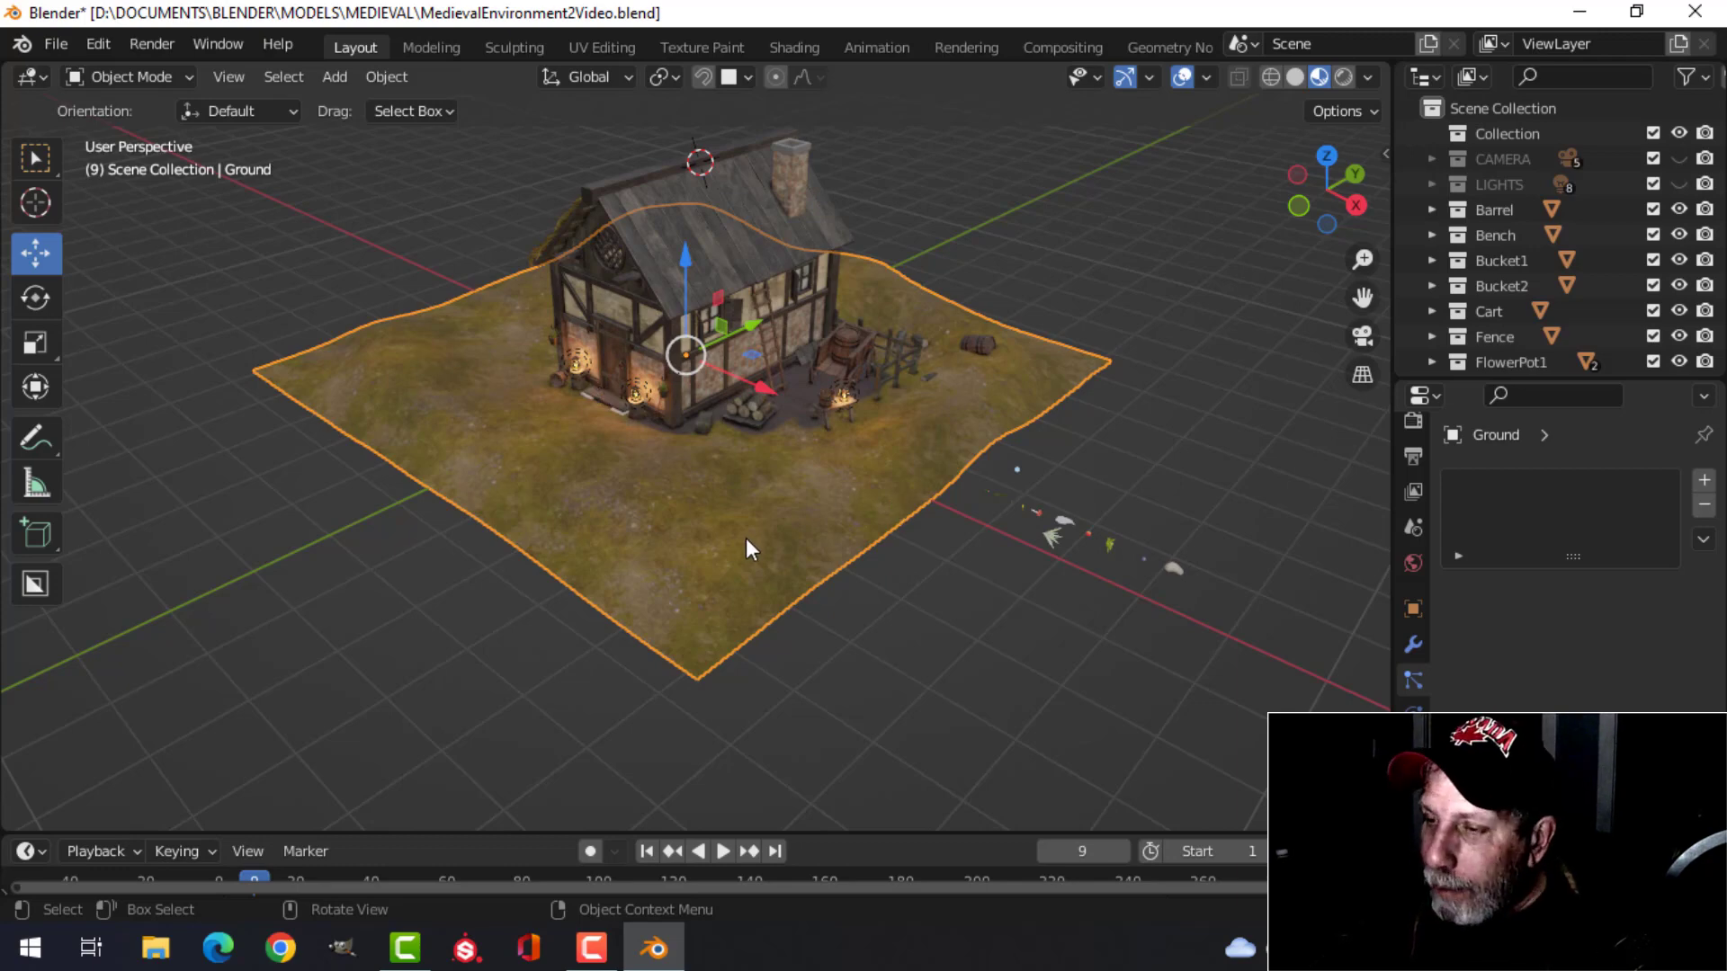
Step: Add a vertex group to the Ground object and name it GrassNew
scroll(749, 538, down, 1)
middle_drag(771, 513, 779, 518)
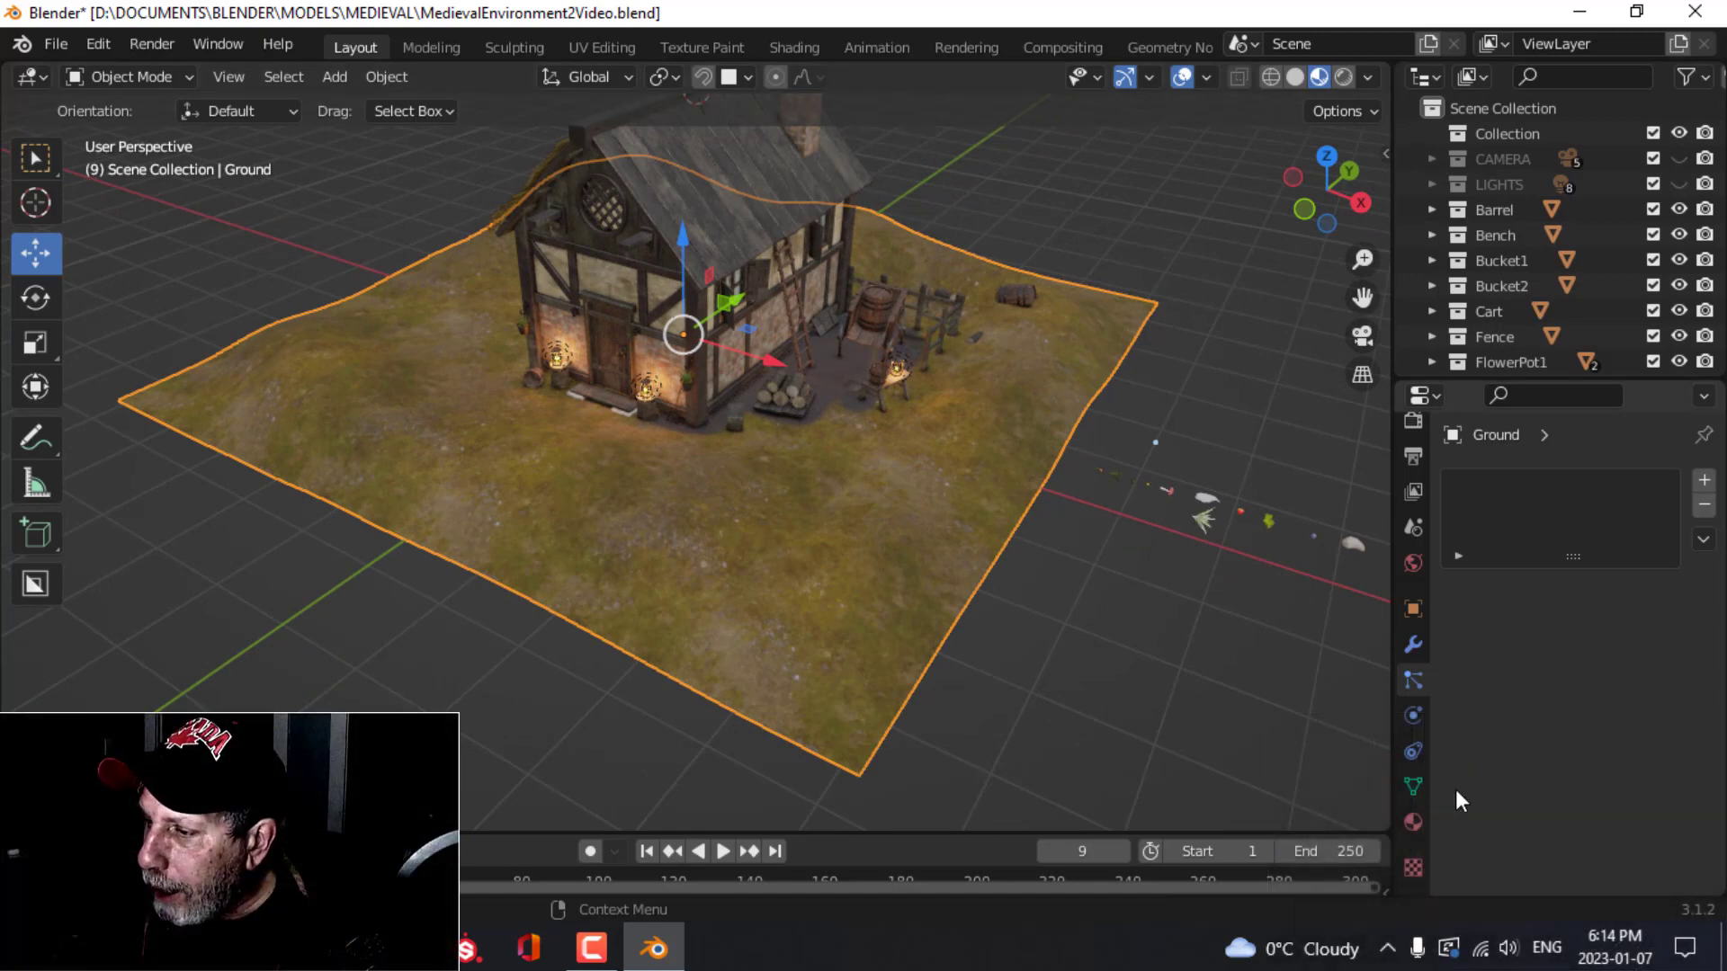
click(1412, 788)
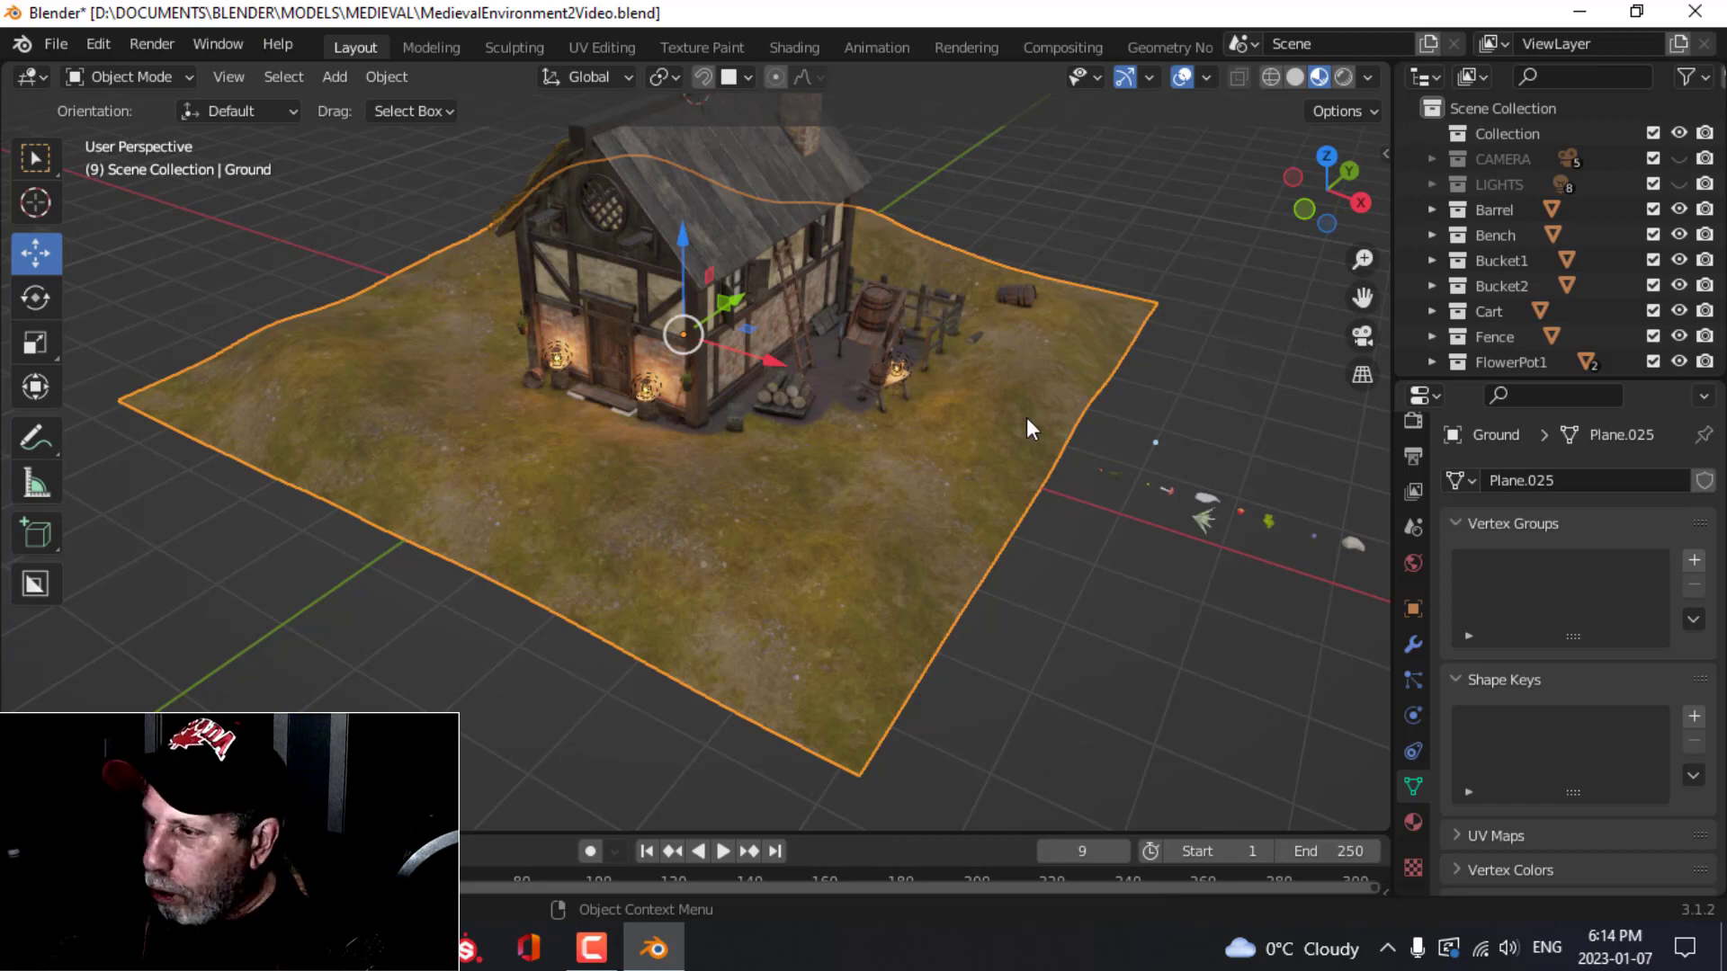
click(1694, 561)
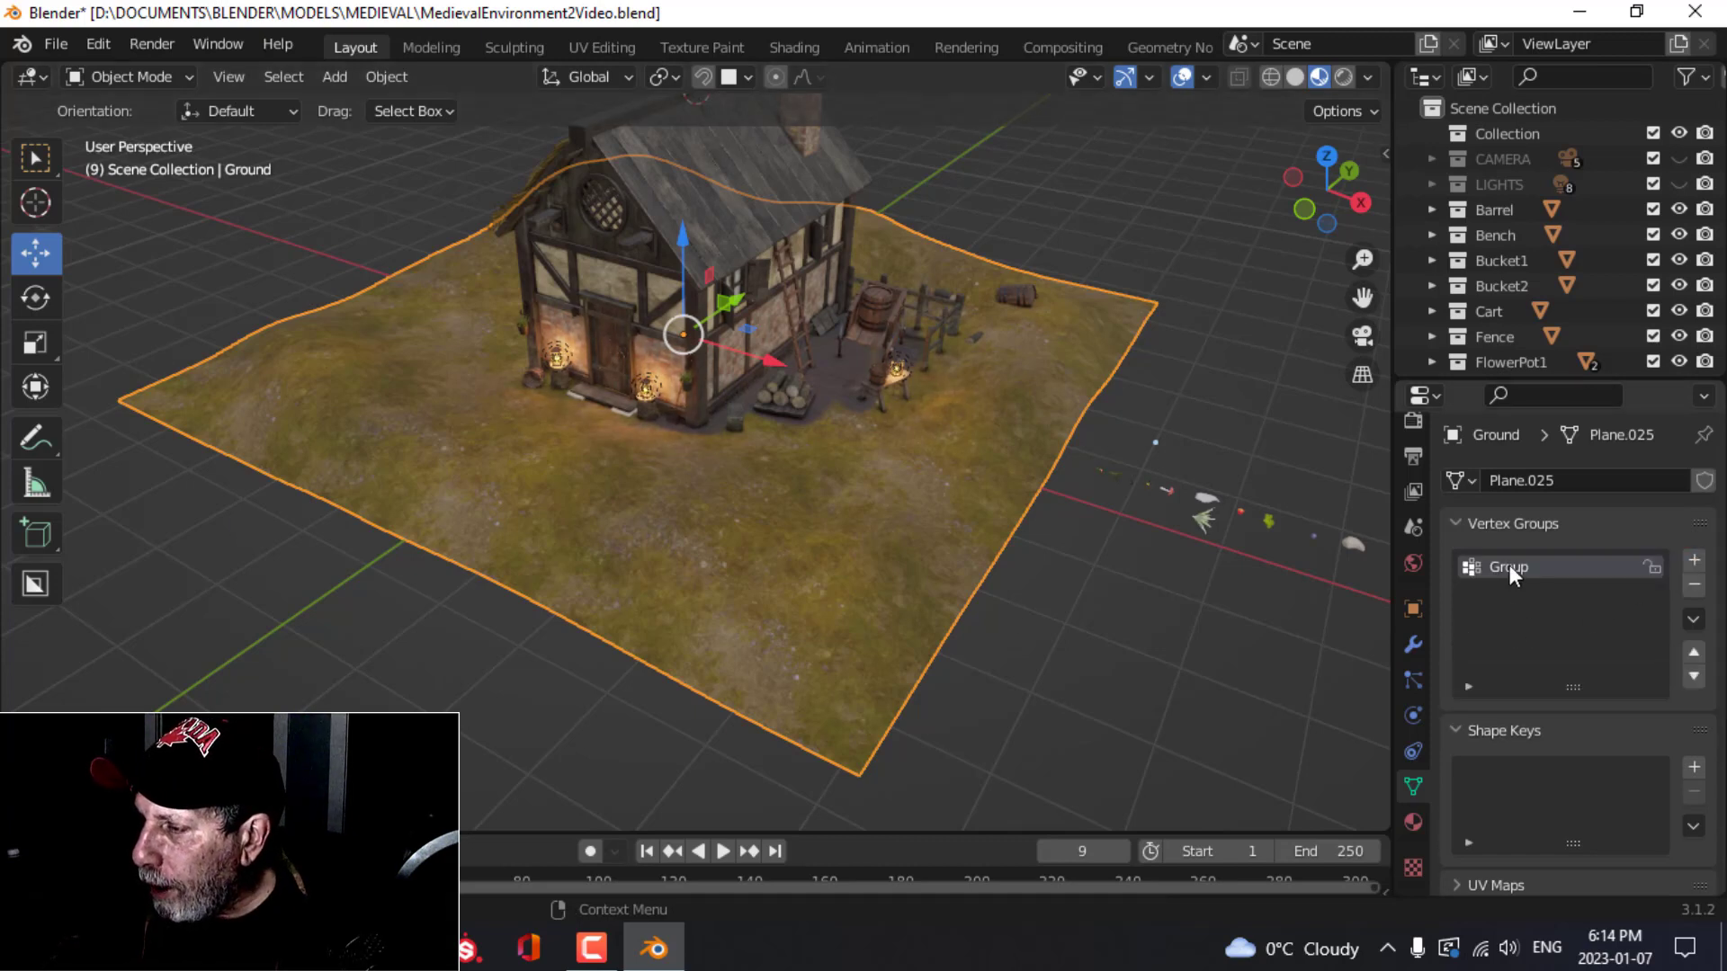
text(Gras)
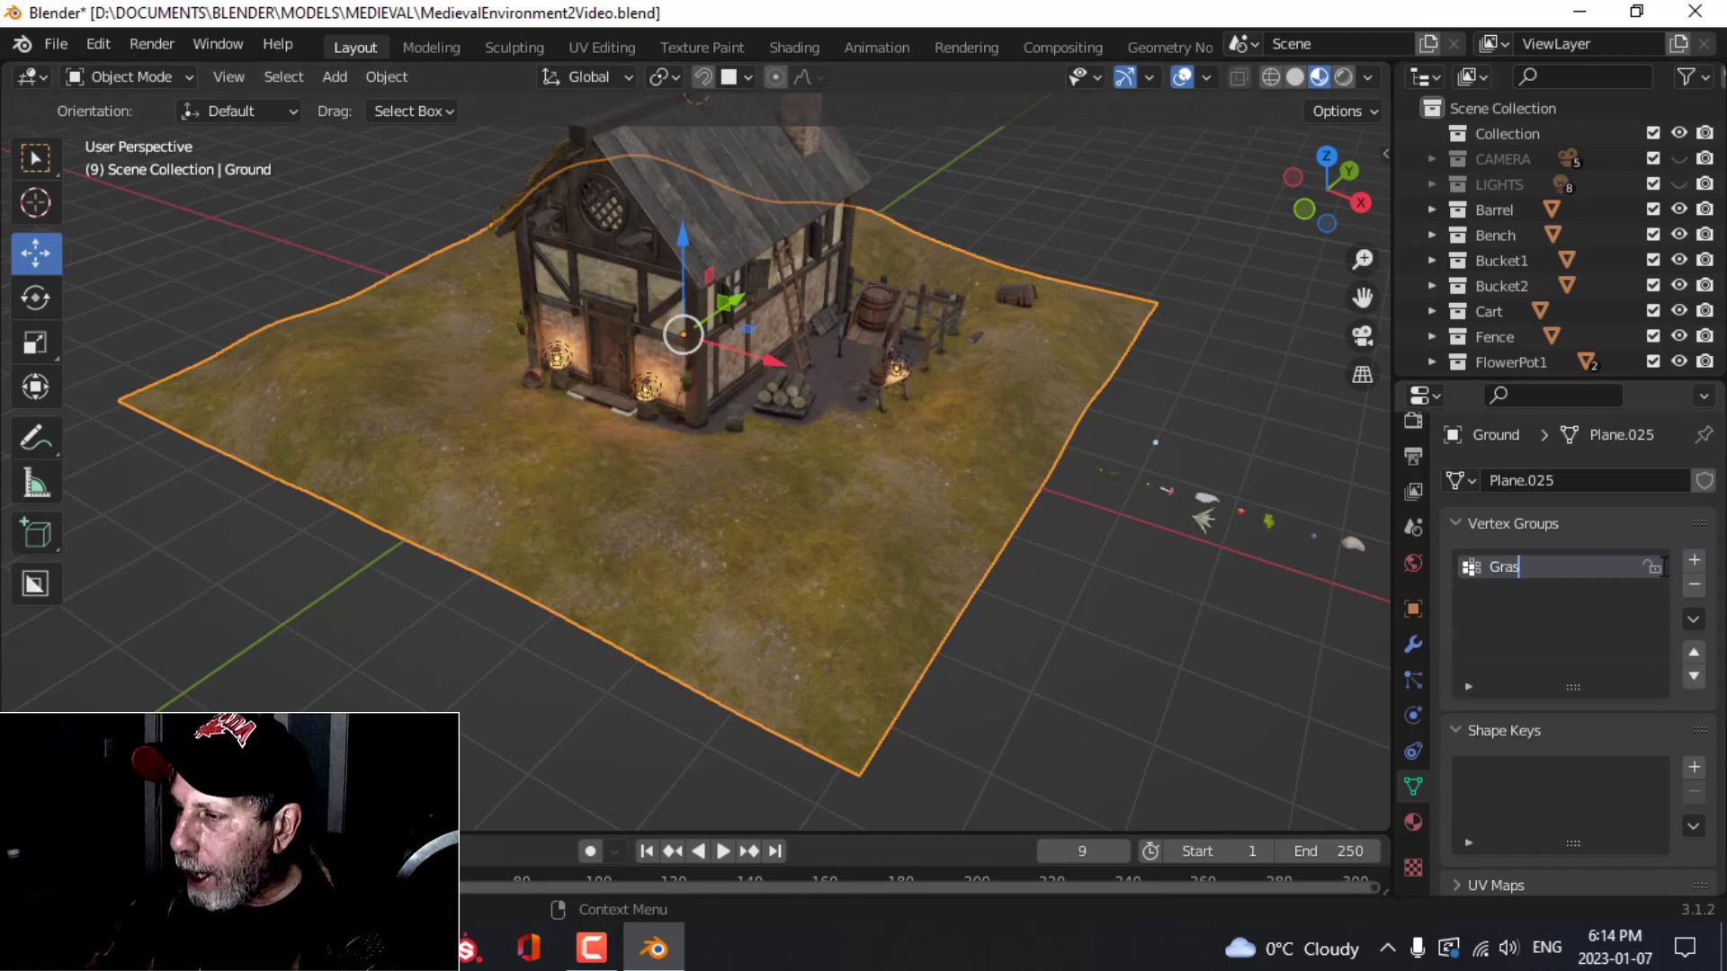
text(sNew)
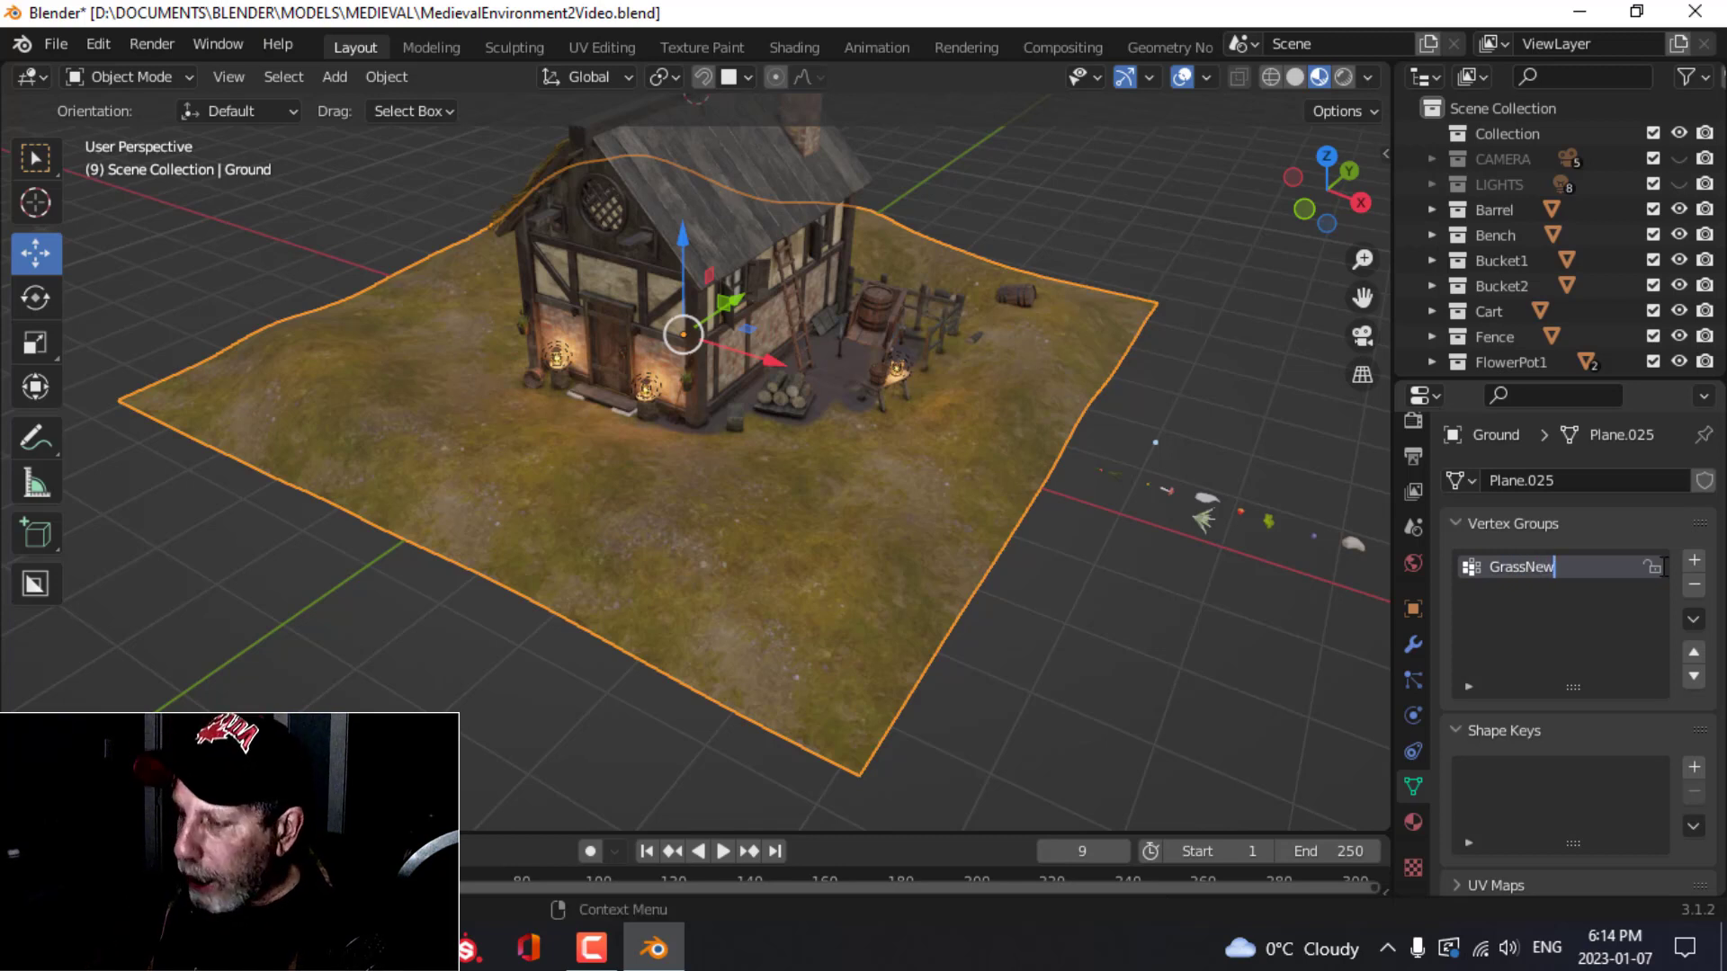
key(Return)
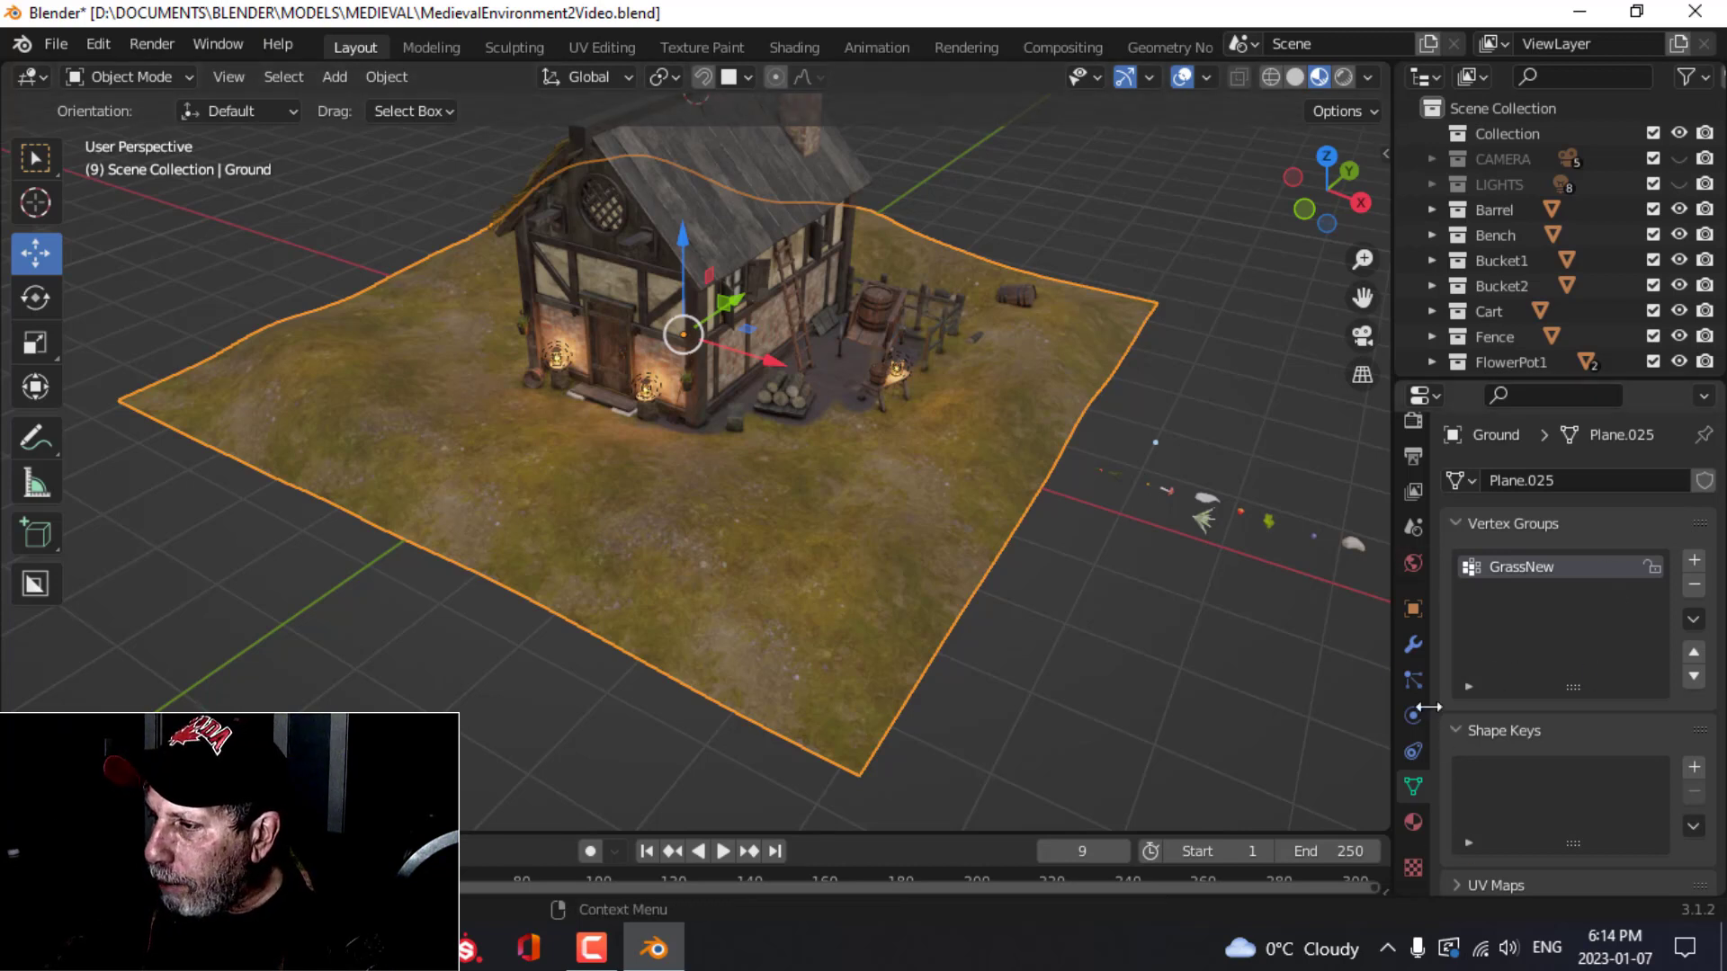
Step: Add a particle system to the Ground object and name it GrassNew
click(1414, 680)
click(1704, 483)
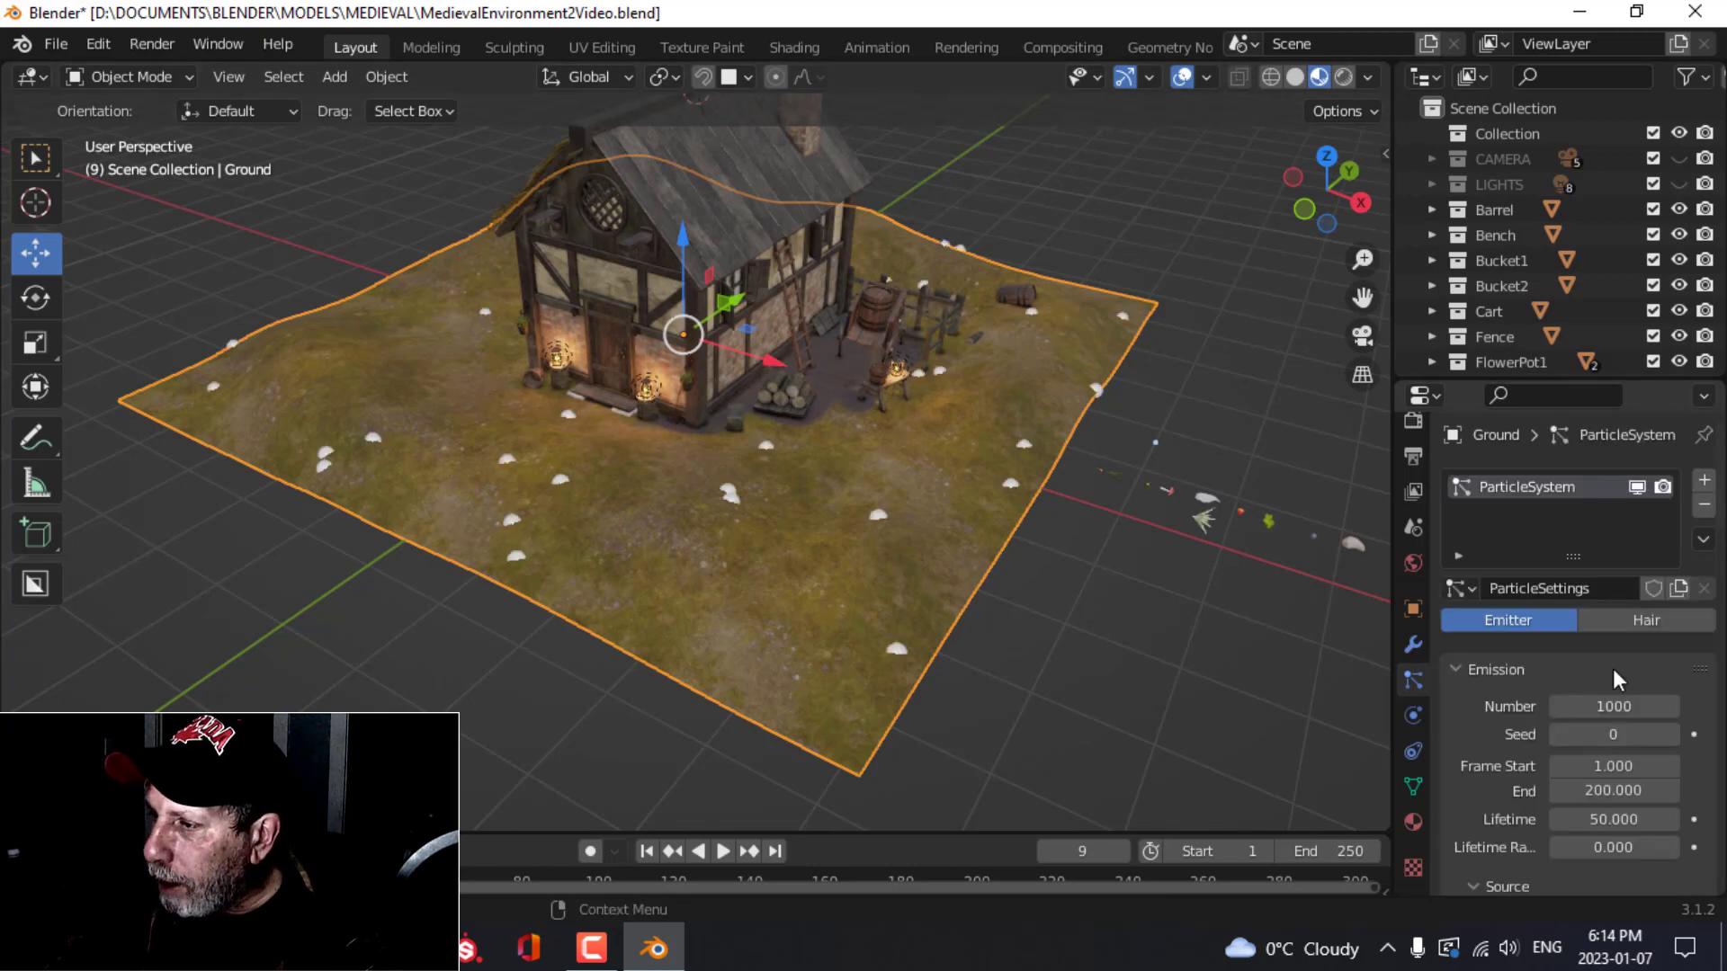
double_click(1572, 487)
text(Grass)
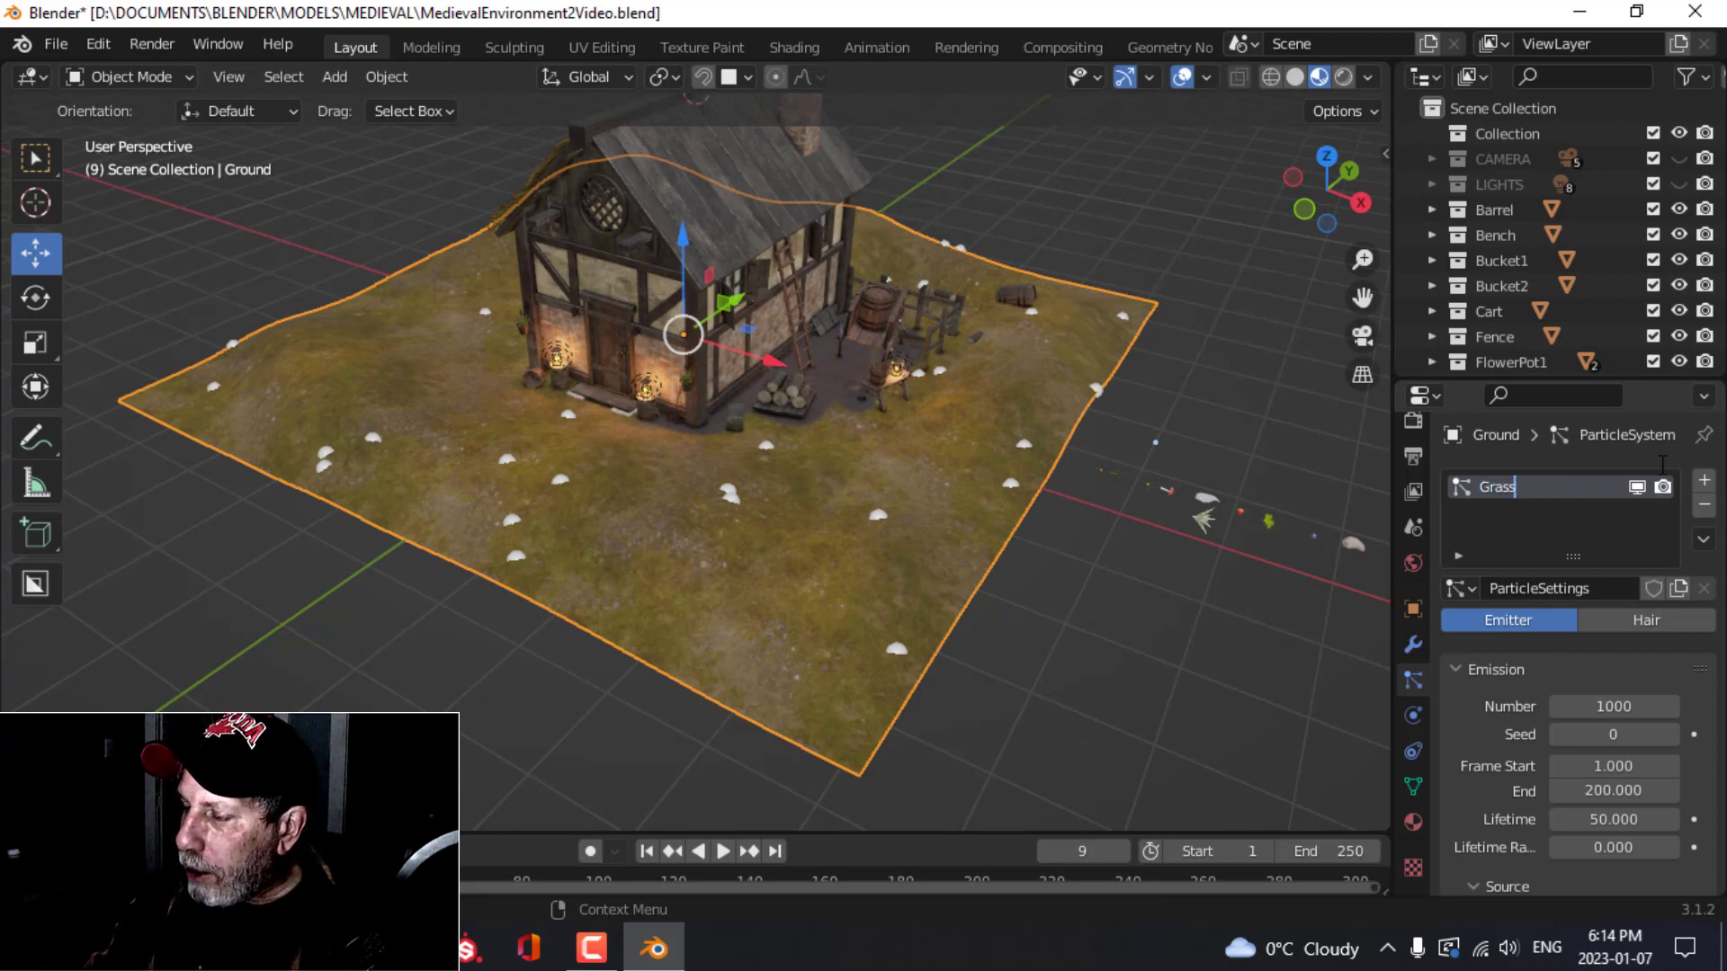
text(New)
key(Return)
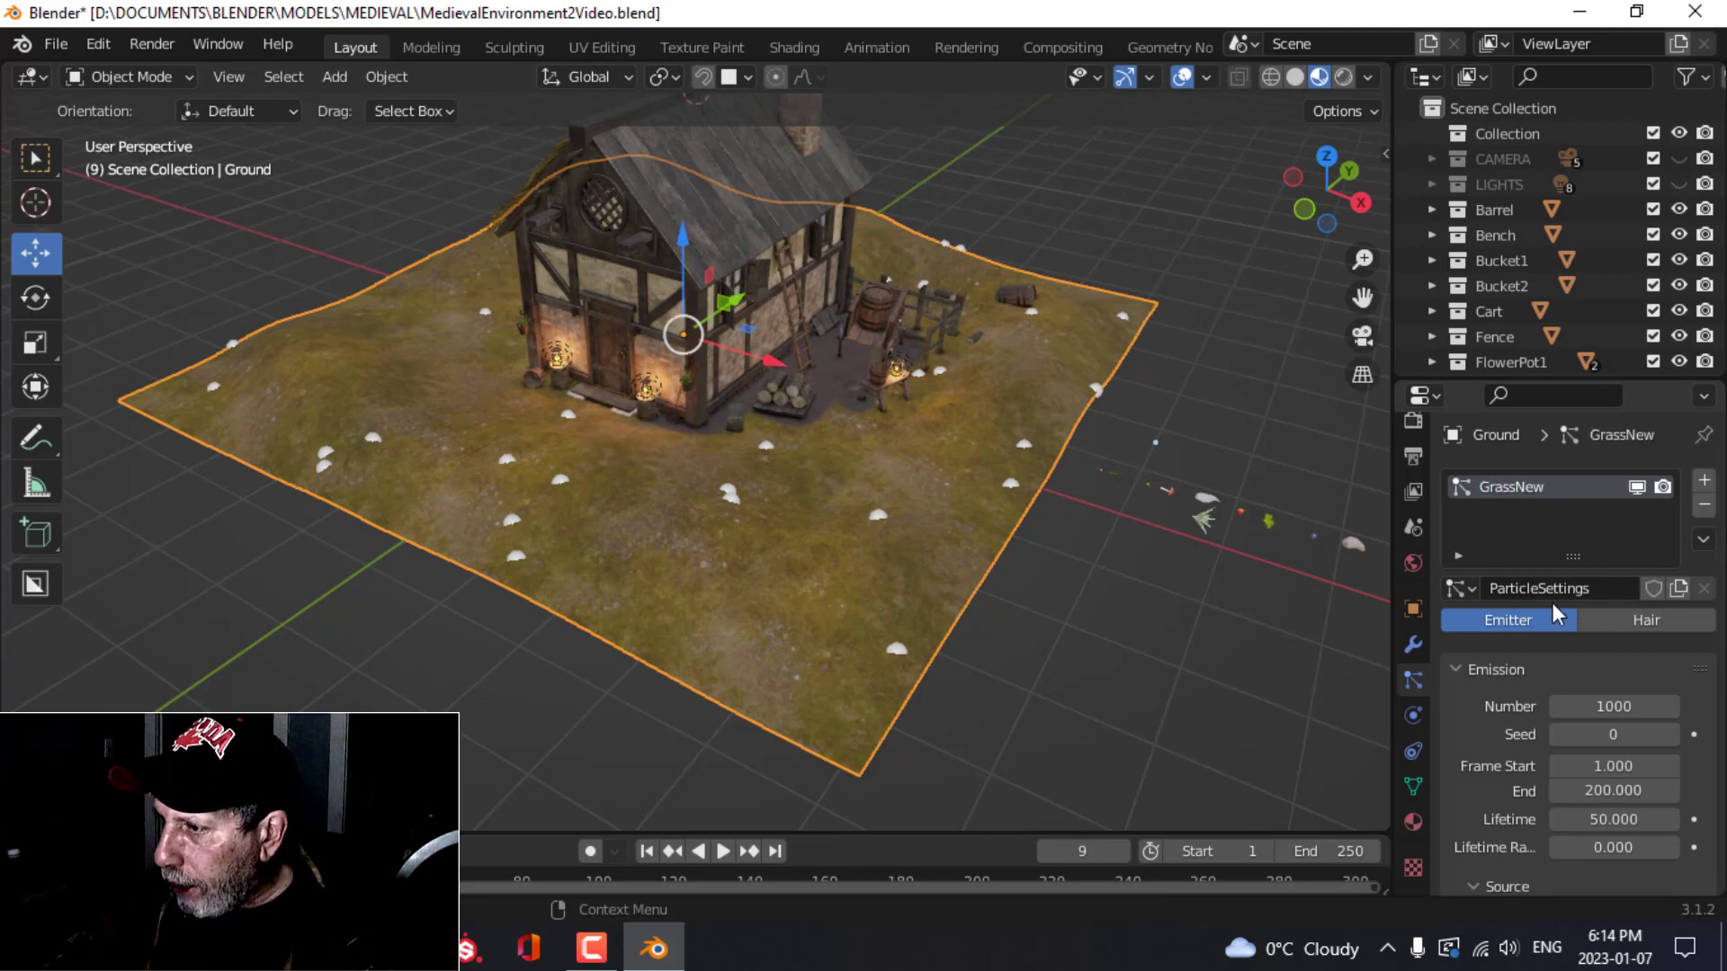
Step: Rename the particle settings of the Ground's grass system as GrassNew
double_click(1578, 589)
text(Grass)
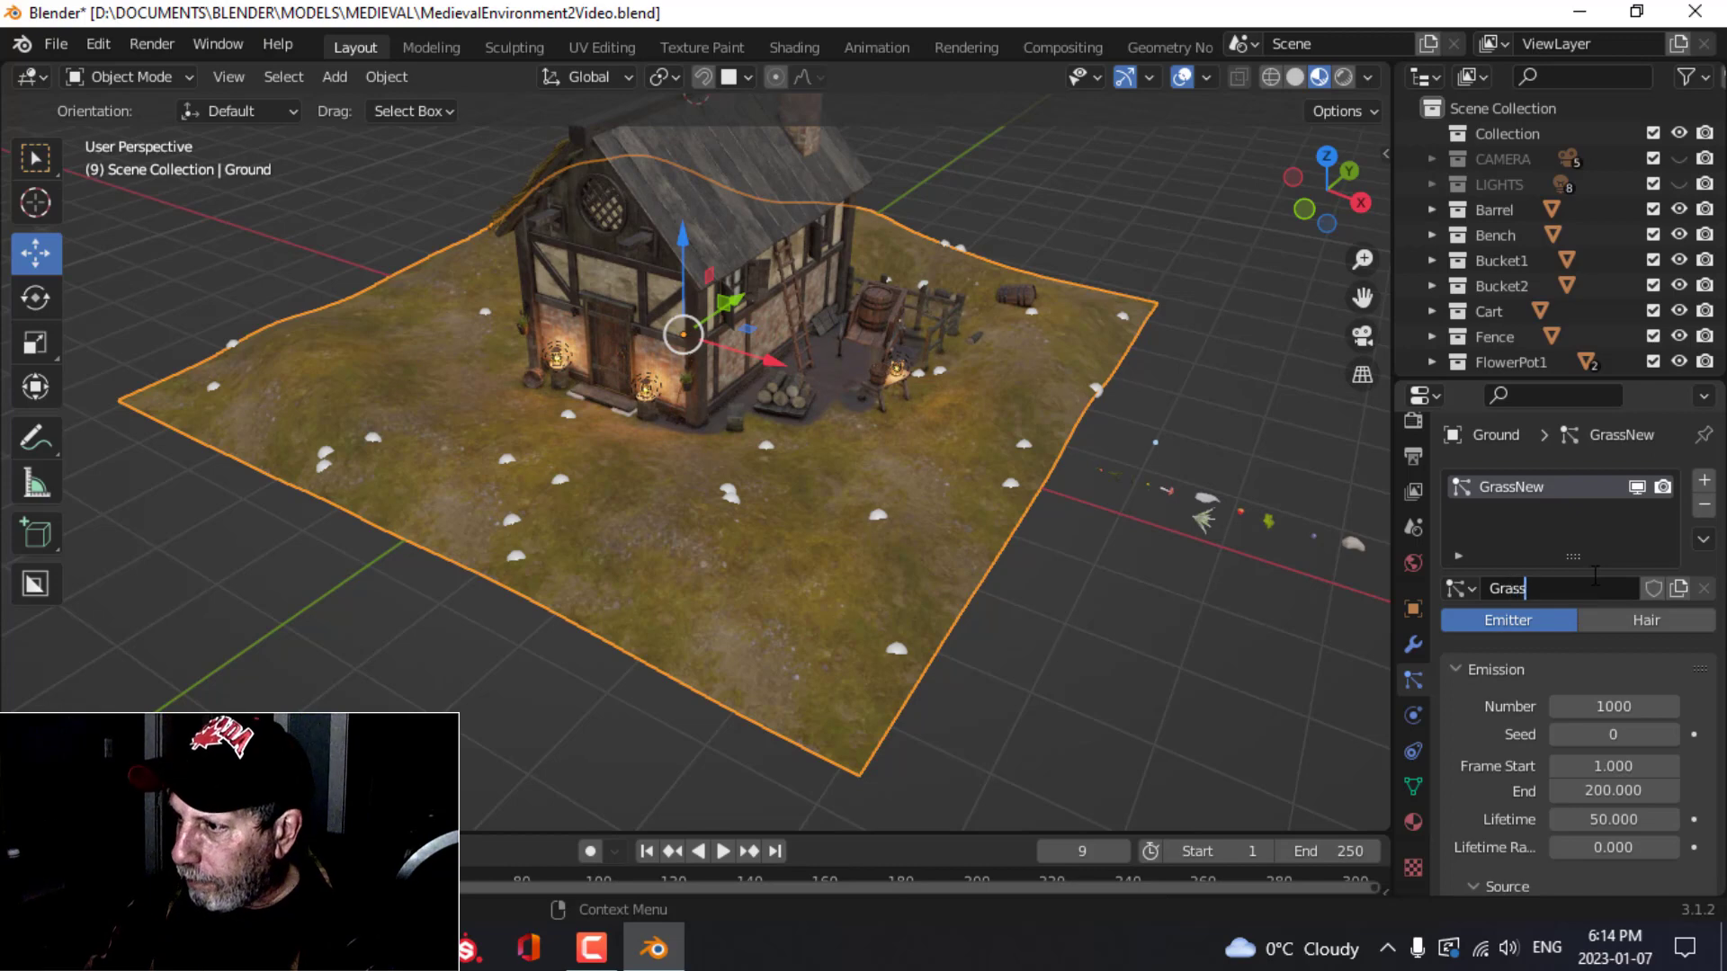
text(New)
key(Return)
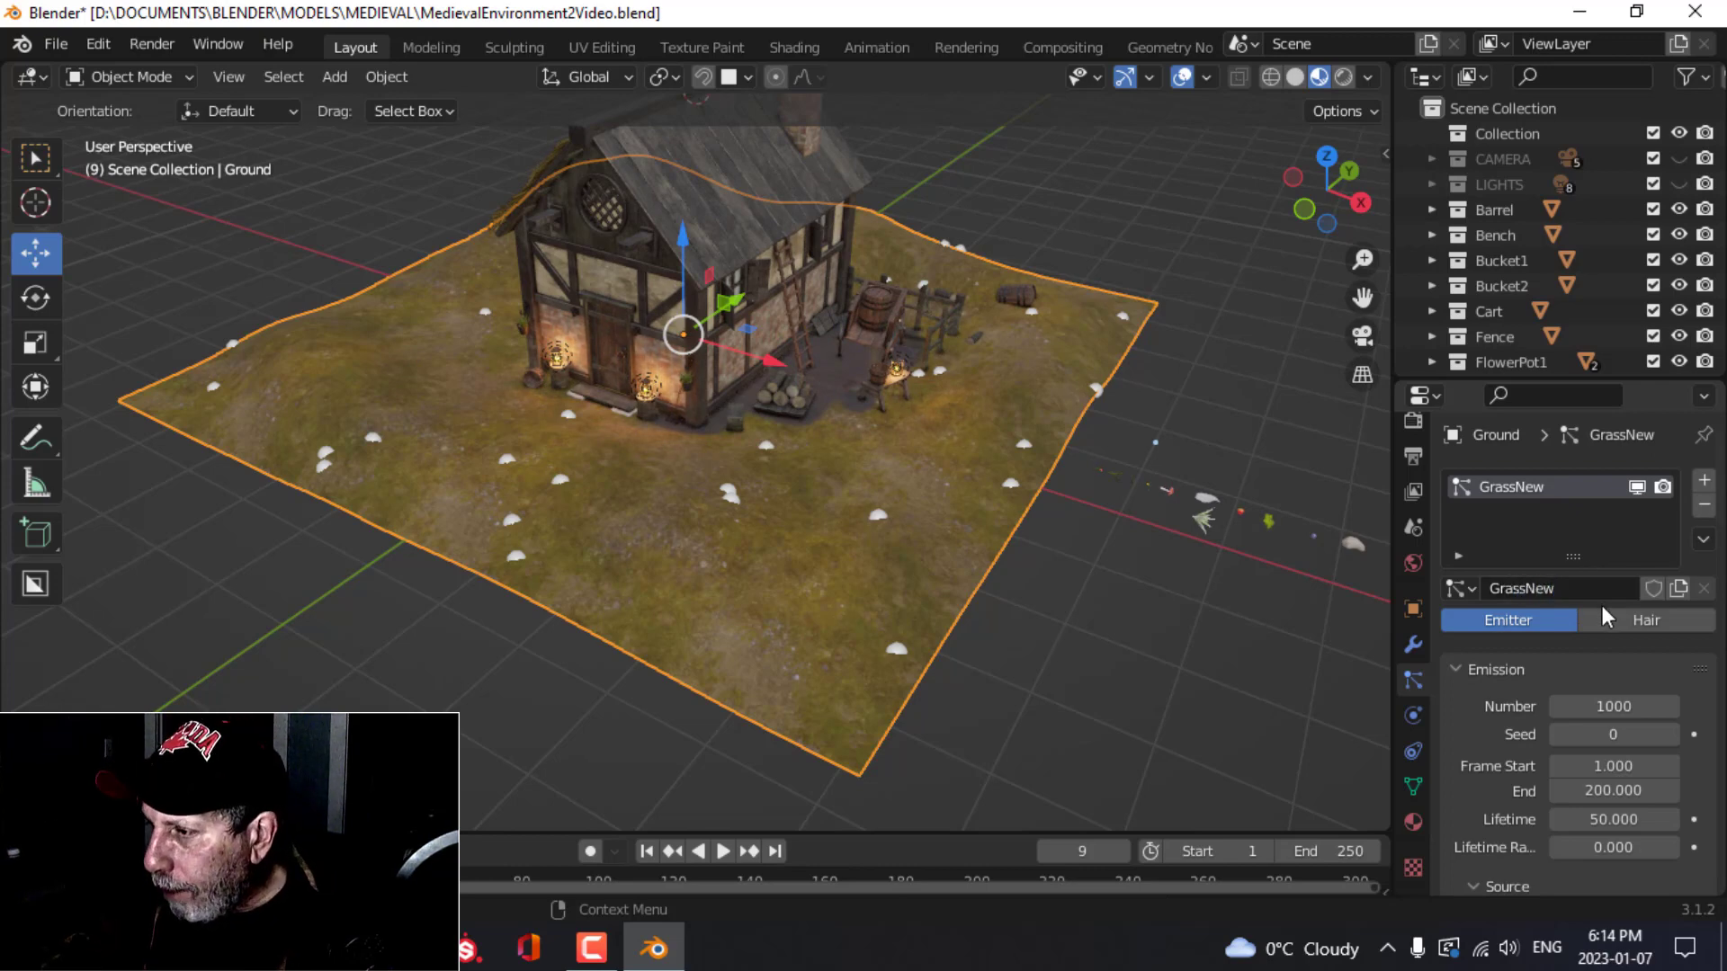
Step: Make the GrassNew system a Hair system with 300 strands and a hair length of 1 m
click(1608, 612)
click(1663, 731)
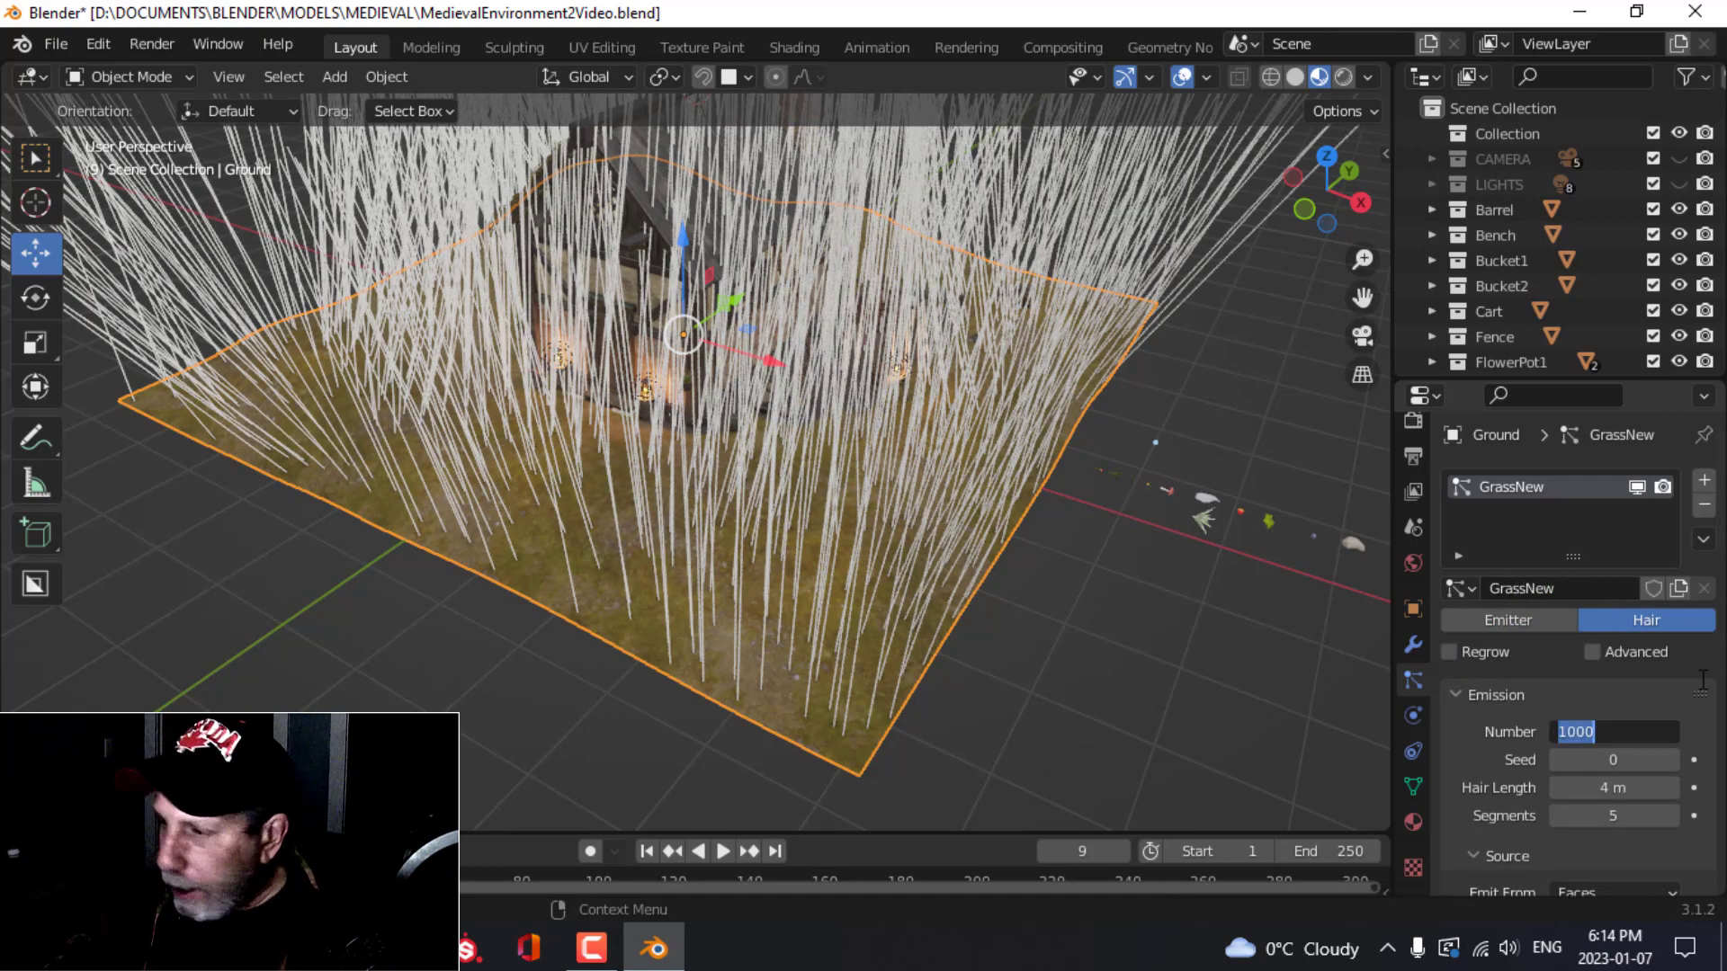
text(300)
key(Return)
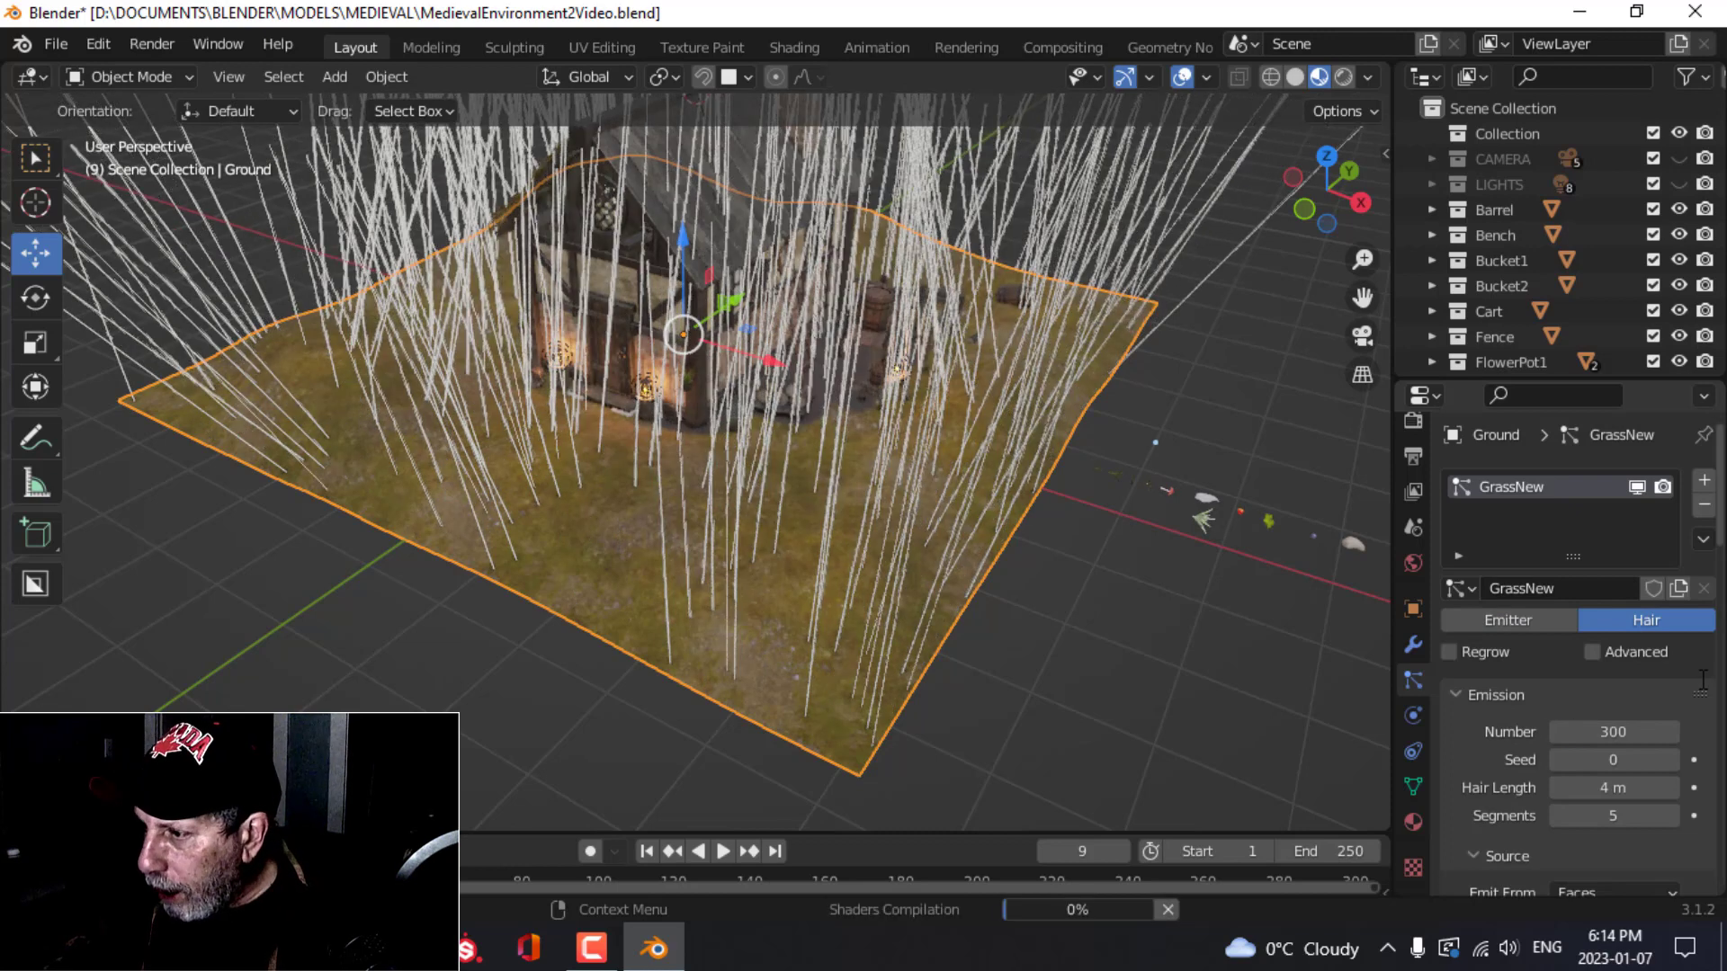
click(1609, 788)
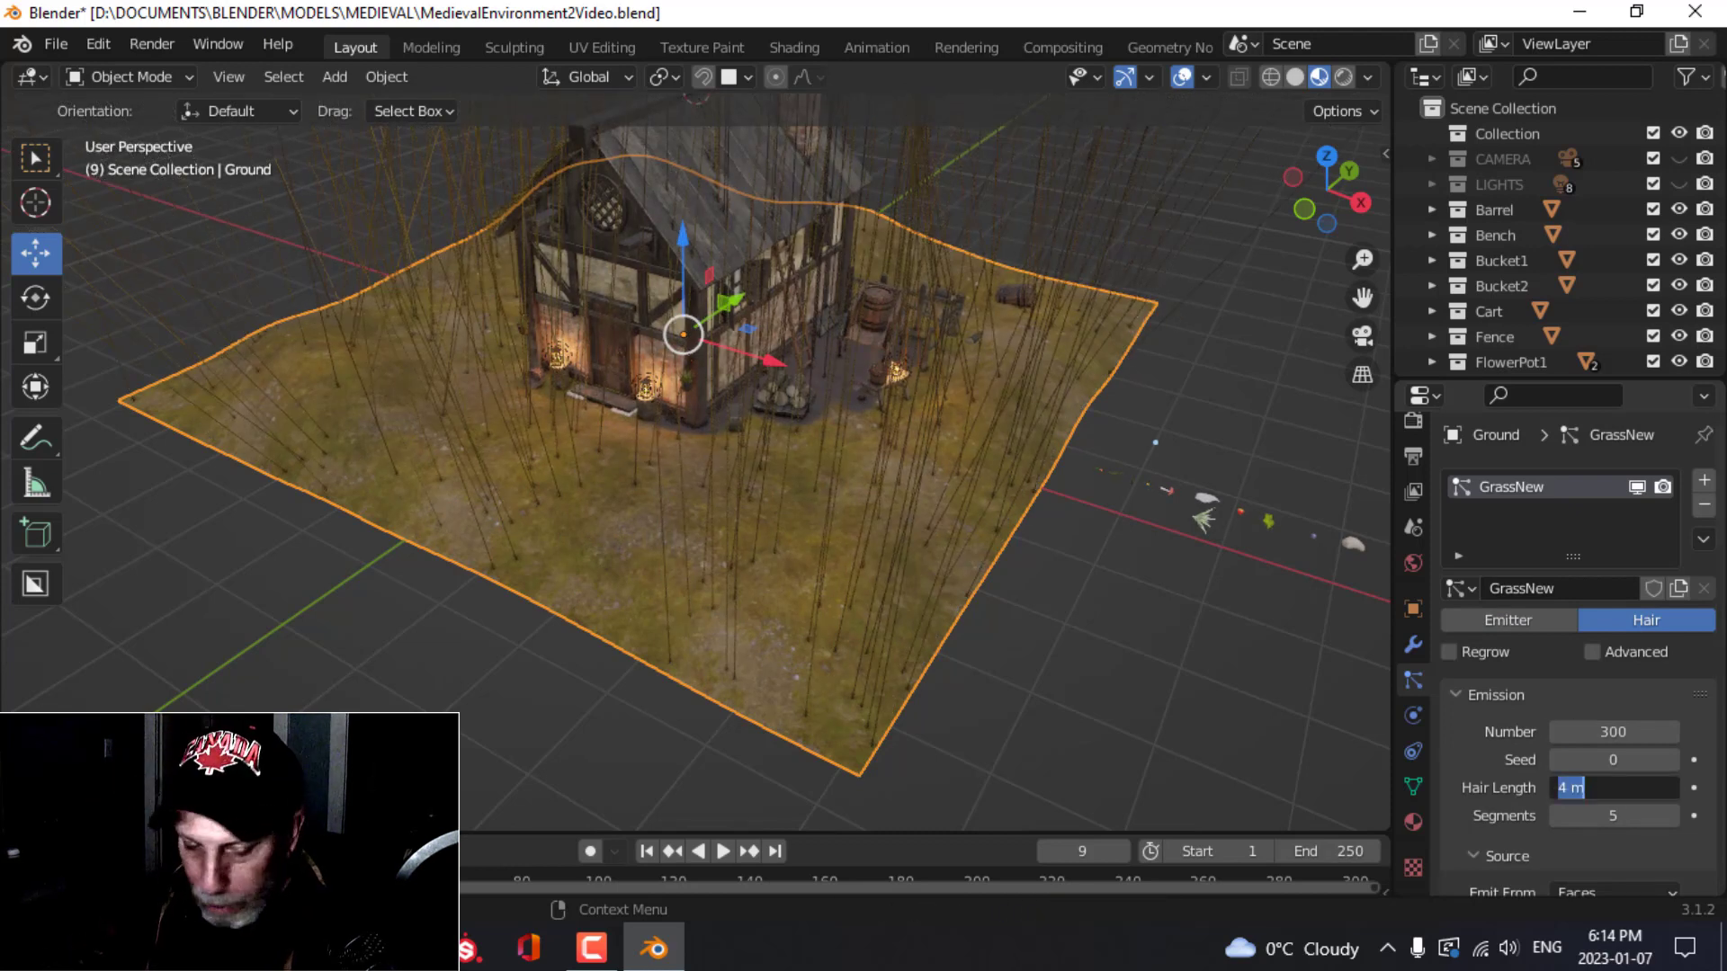
text(1)
key(Return)
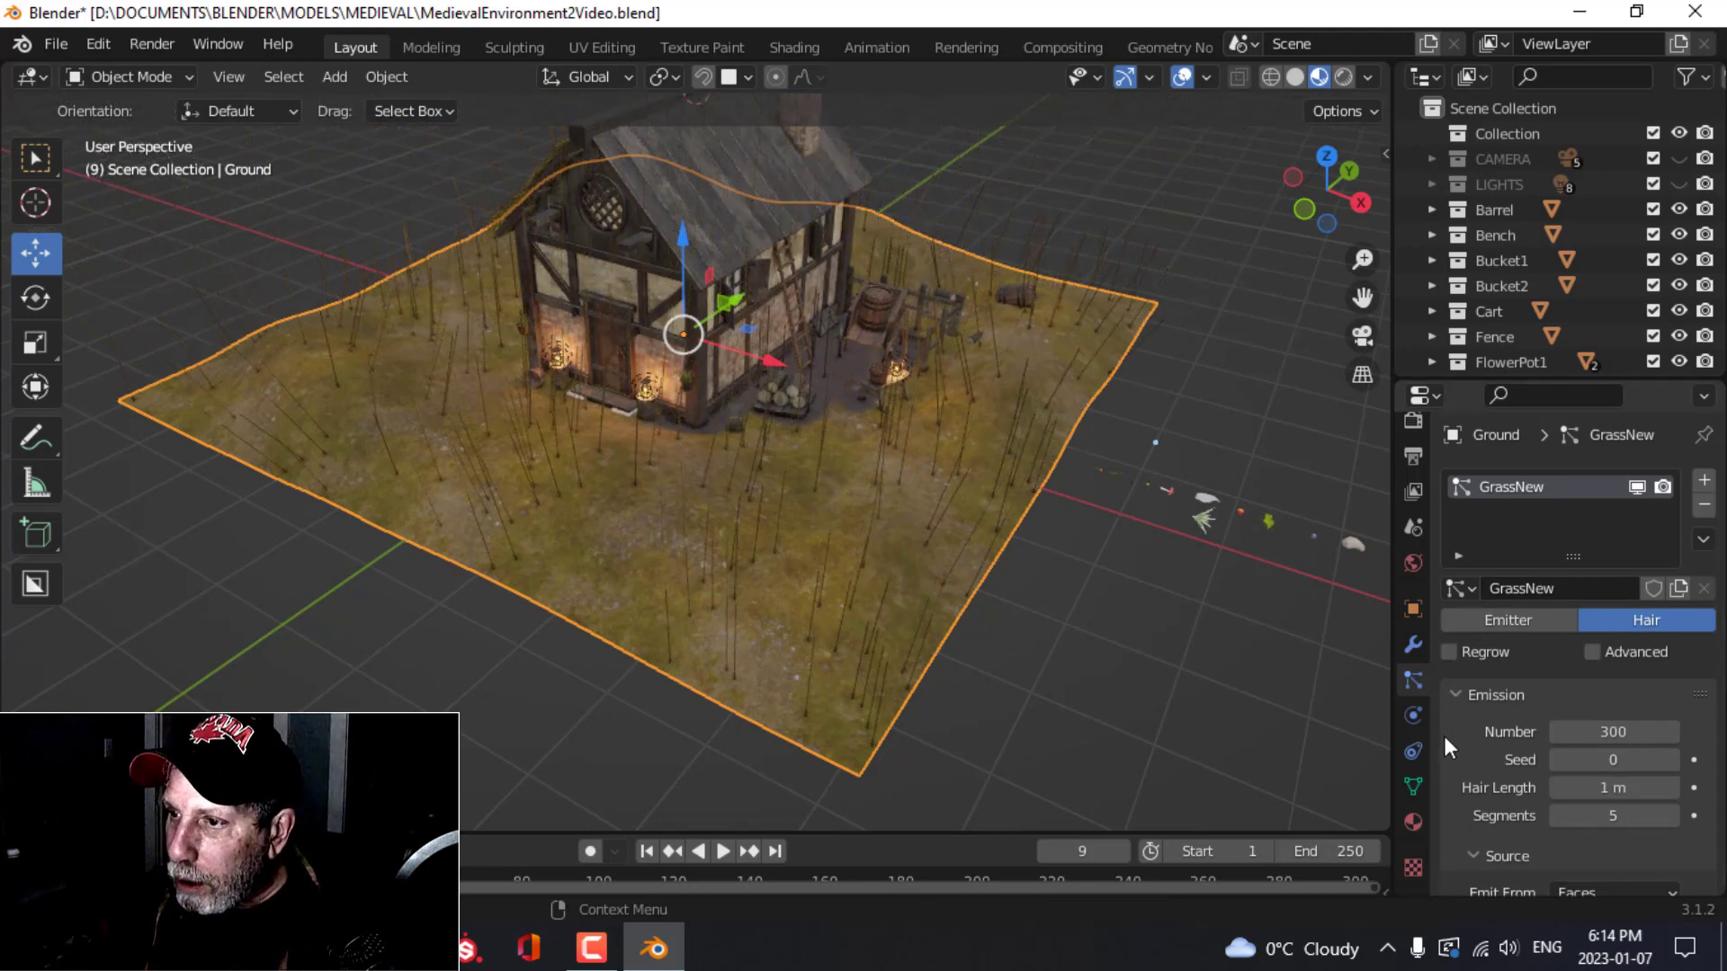
Step: Enable the Advanced hair settings and turn on Rotation for the GrassNew particle system
scroll(1444, 736, down, 2)
scroll(1071, 567, down, 2)
scroll(1031, 541, up, 8)
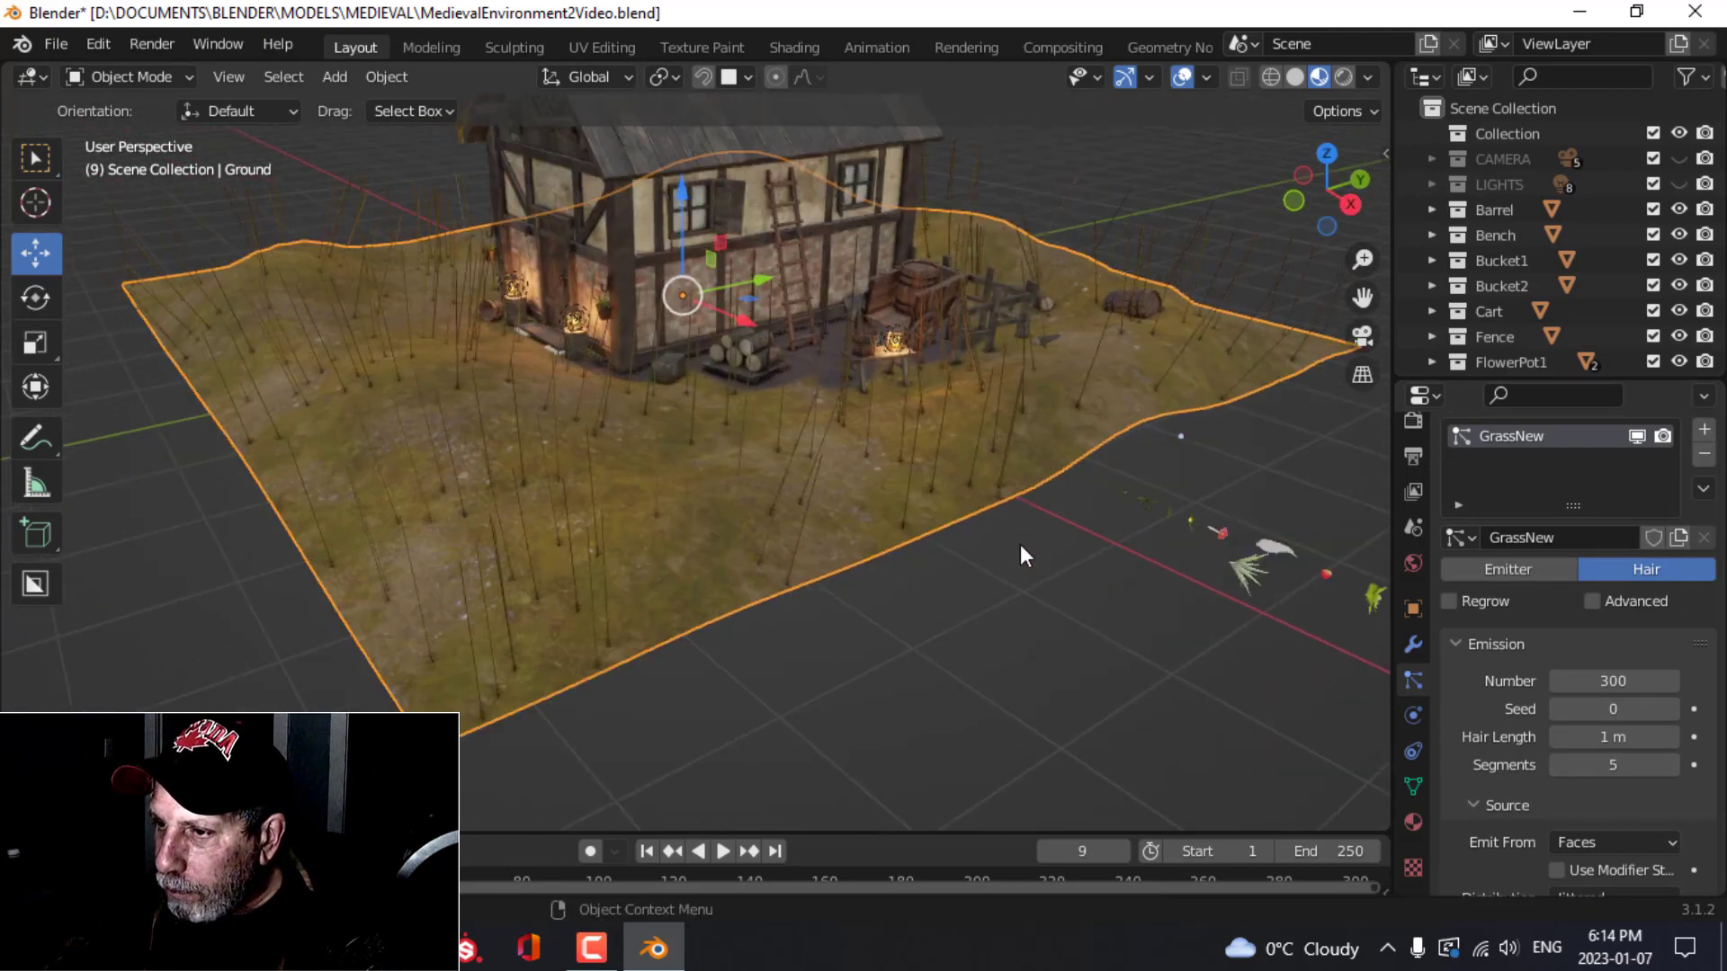
scroll(1658, 685, down, 1)
scroll(1658, 685, down, 5)
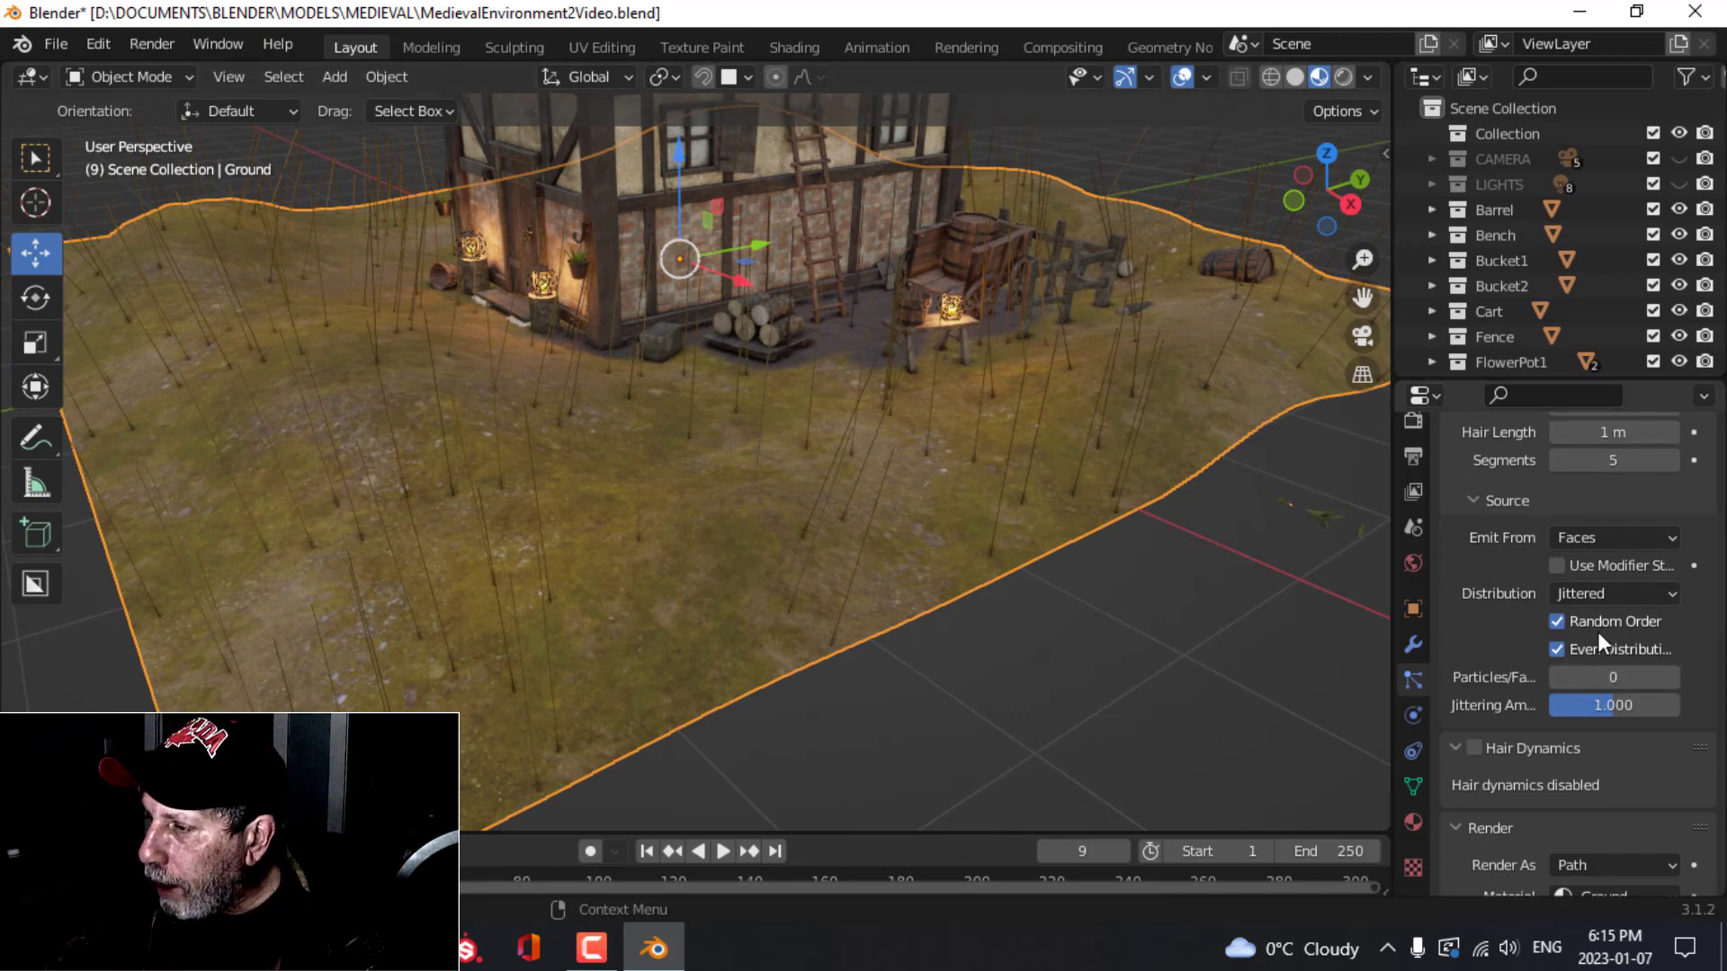
scroll(1601, 630, down, 2)
scroll(1671, 664, up, 8)
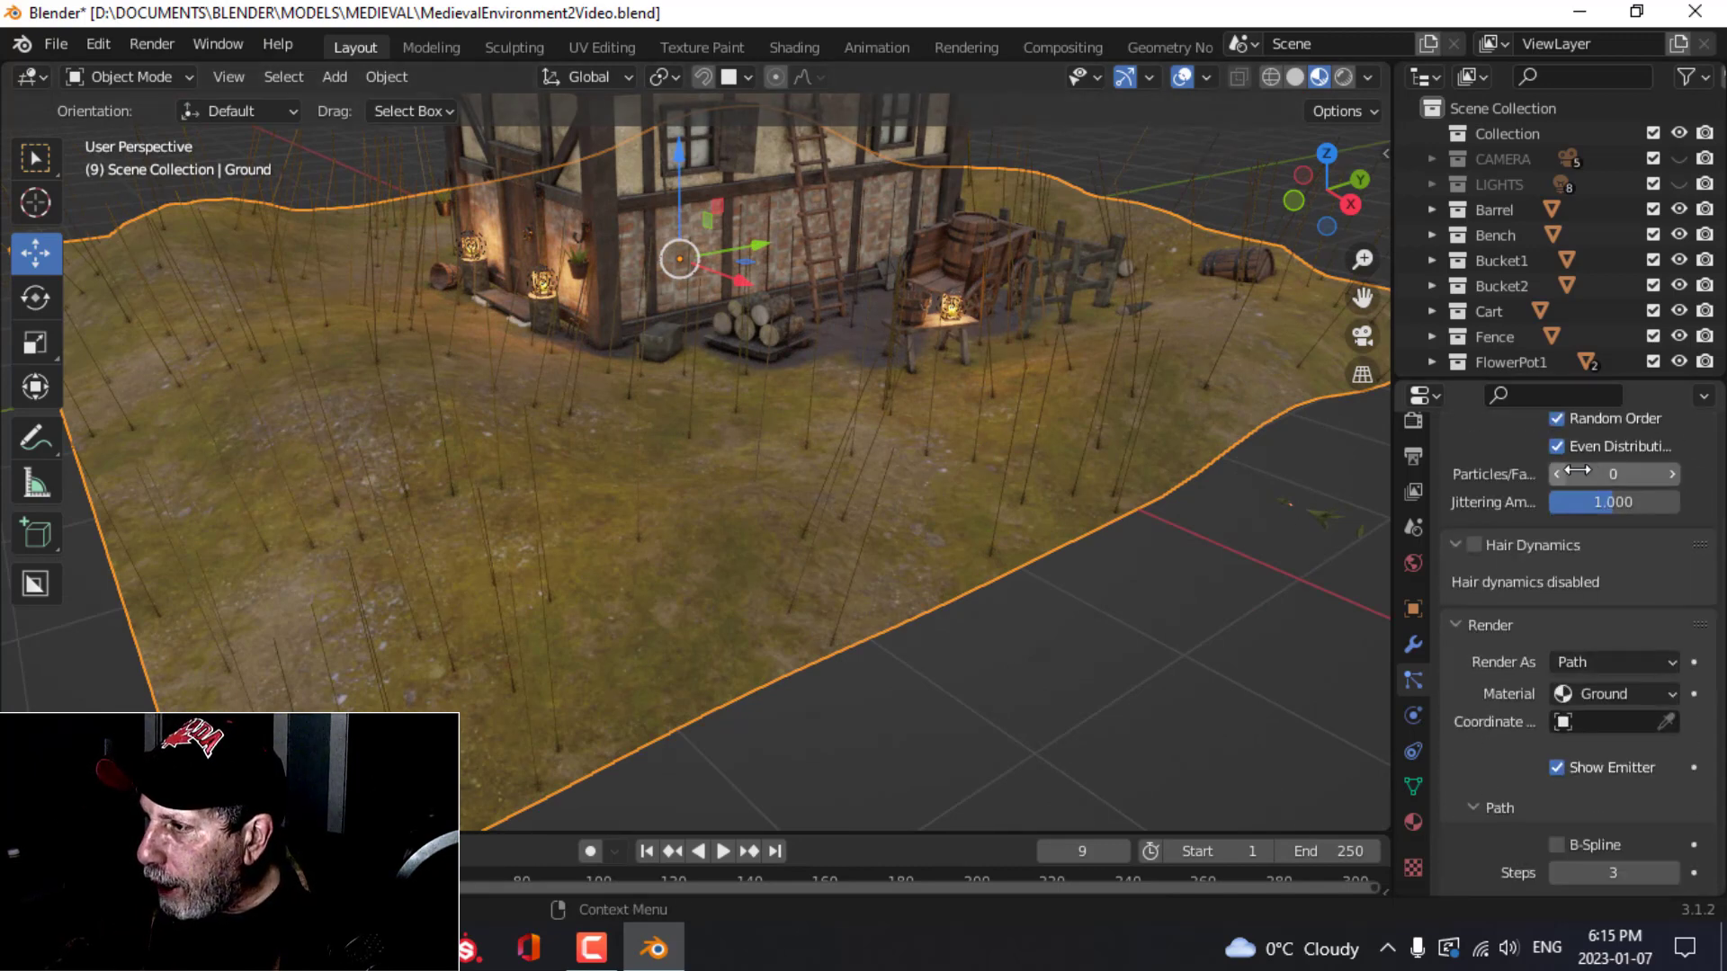
click(1593, 600)
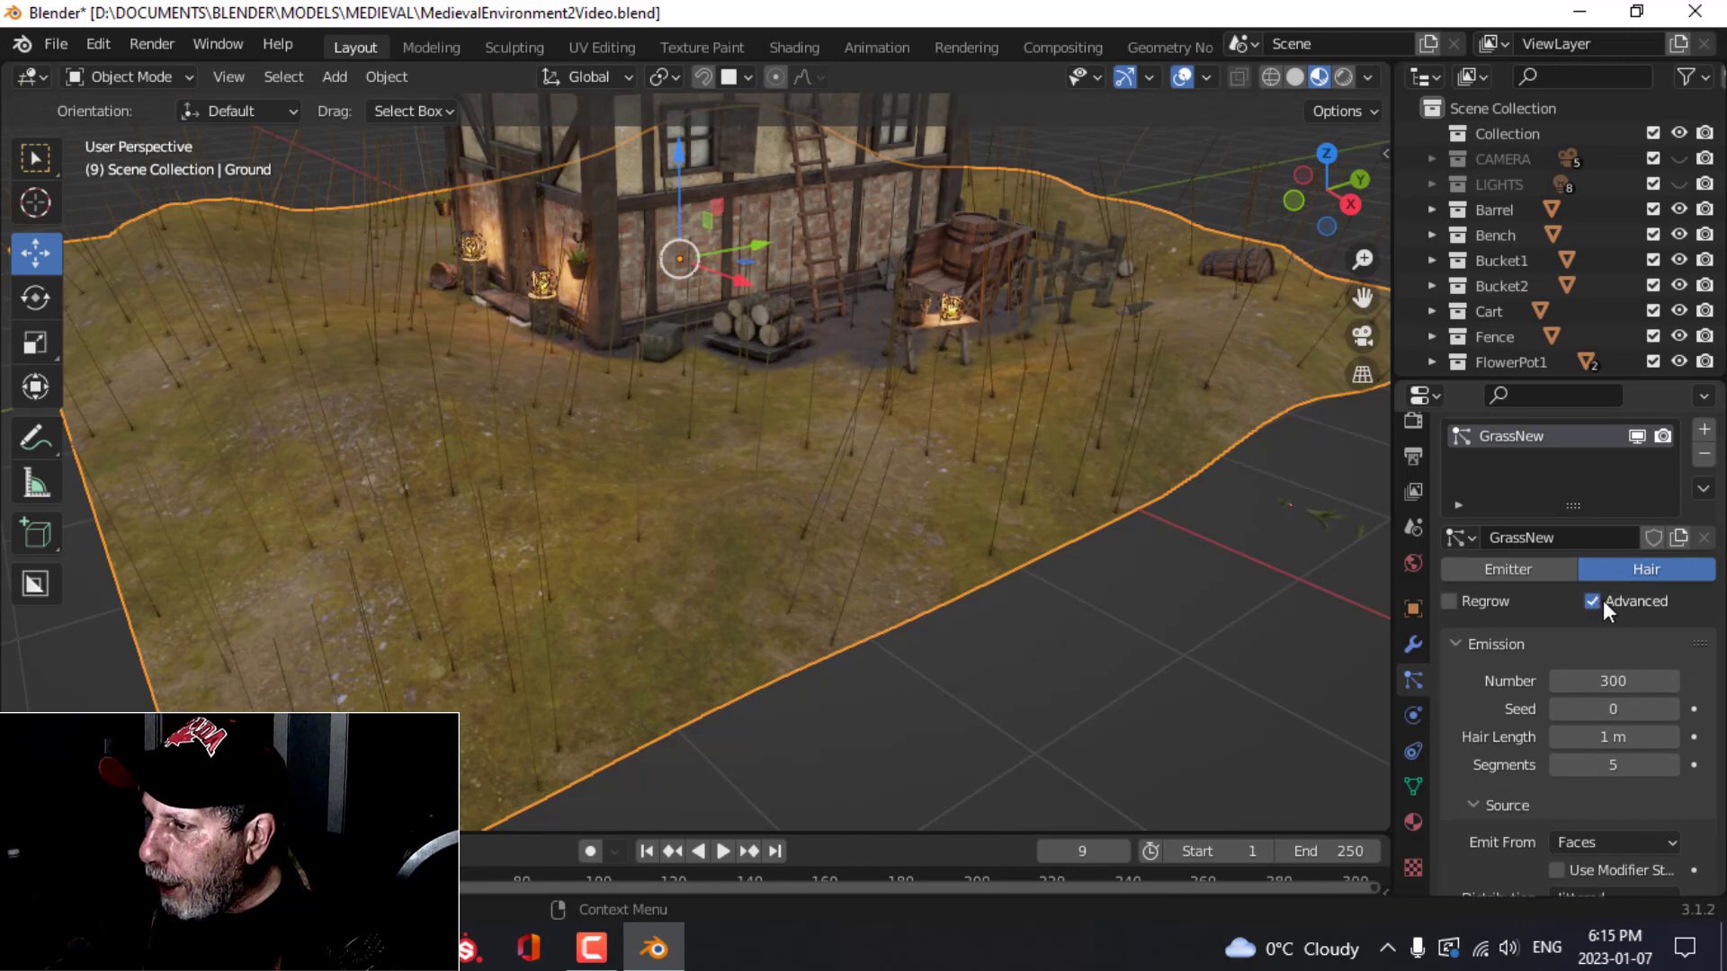
scroll(1605, 640, down, 12)
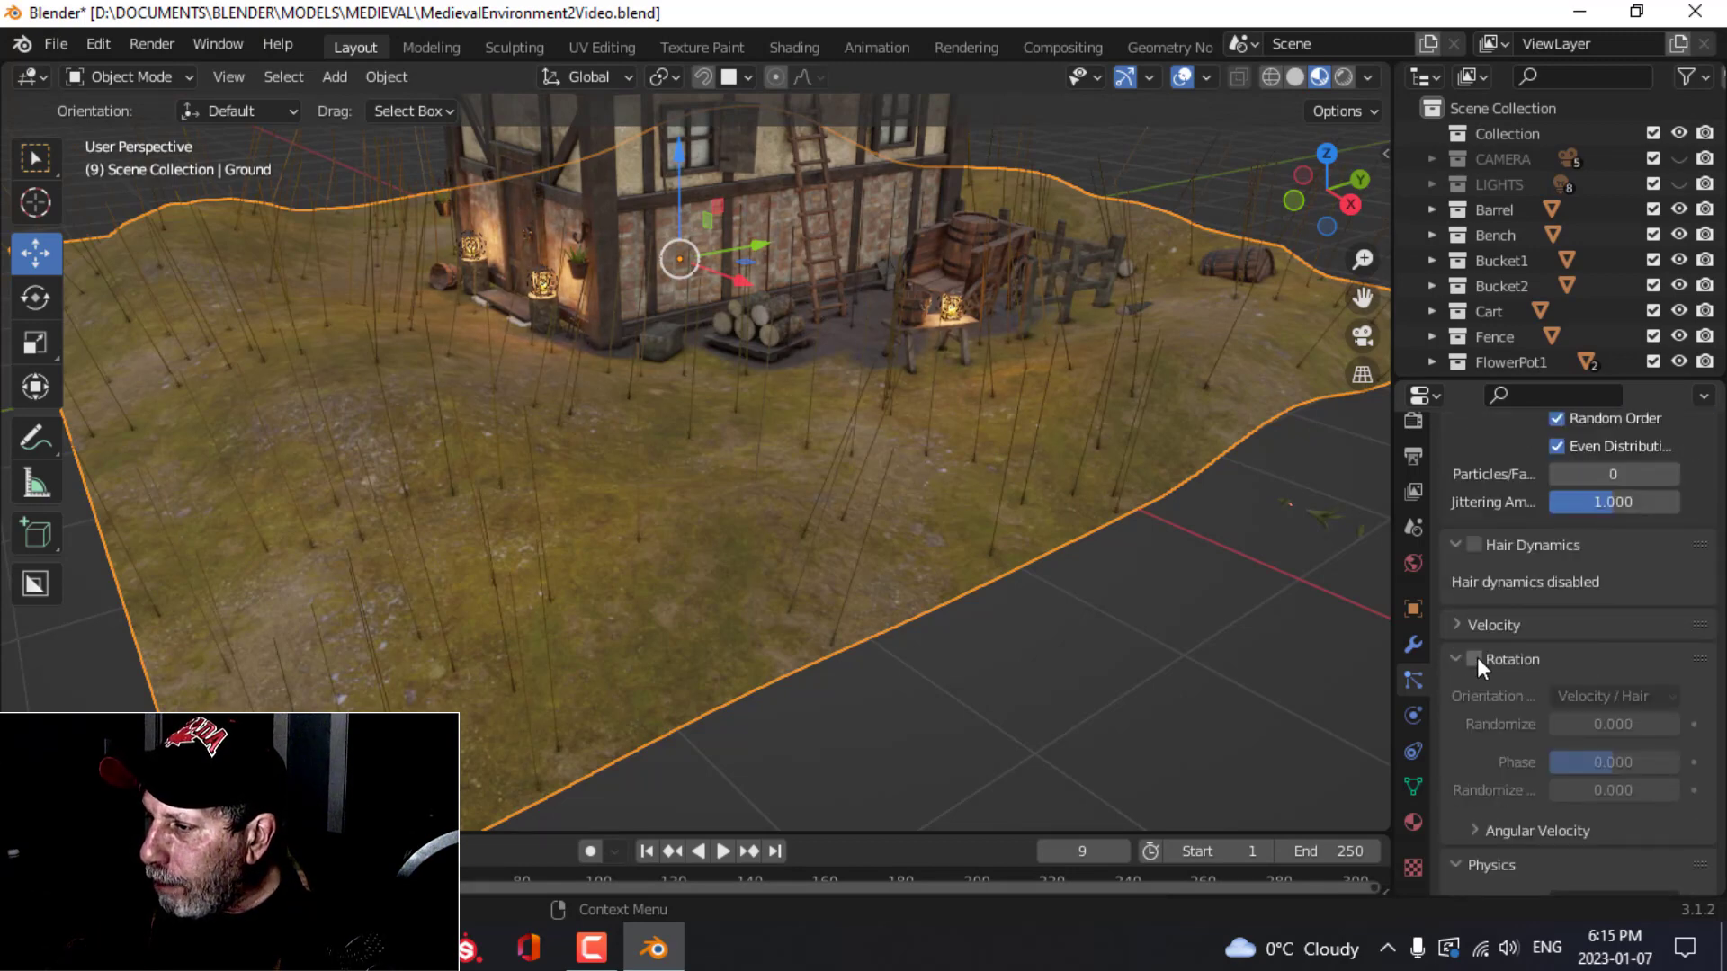
click(1481, 660)
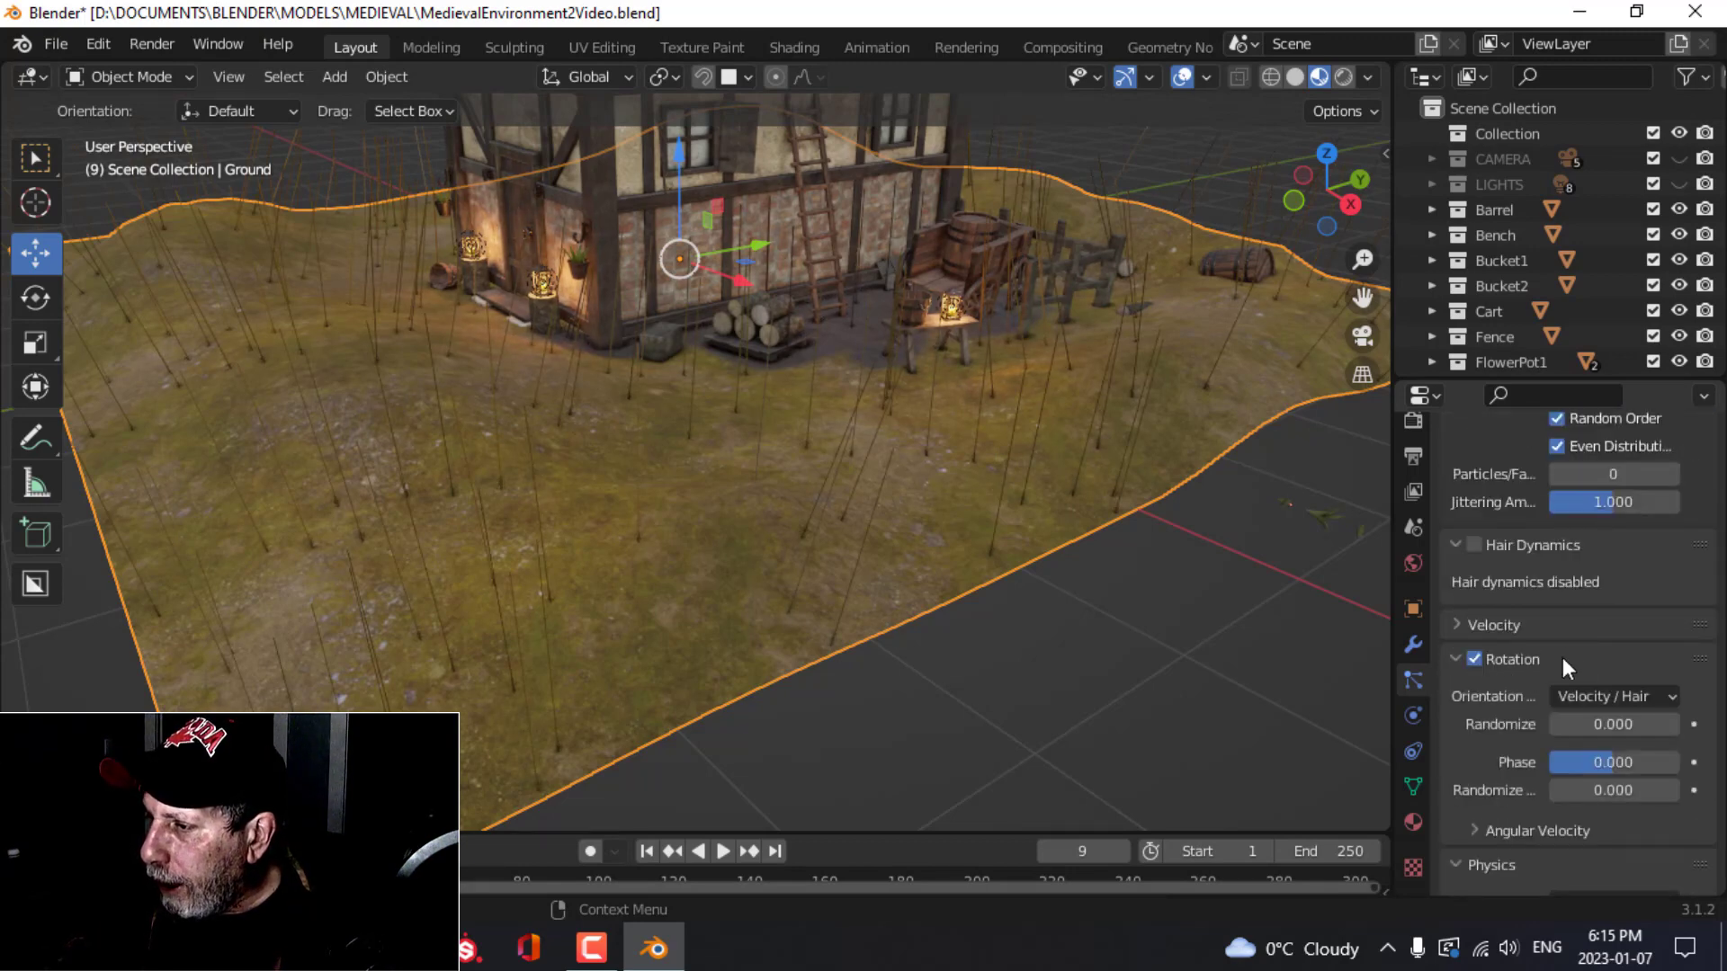
Step: Render the GrassNew particles as Object, with the long-bladed Grass New plant beside the ground as the instance object
scroll(1574, 662, down, 8)
scroll(1616, 683, down, 5)
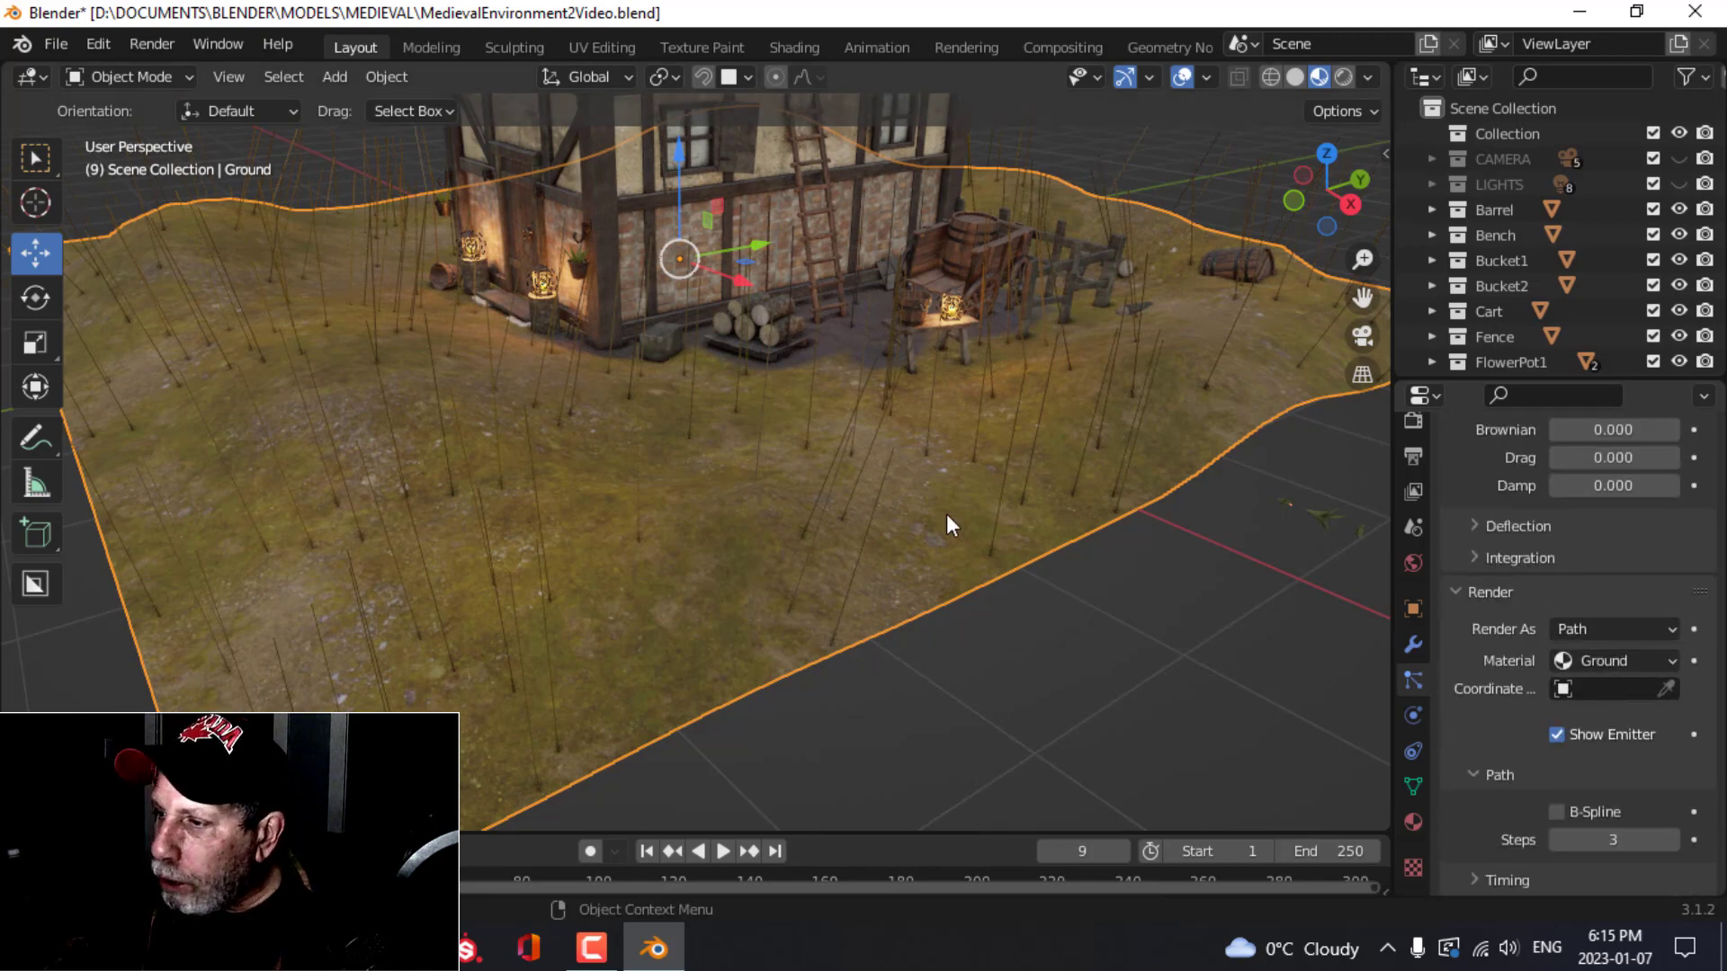
mouse_move(967, 523)
middle_down()
mouse_move(984, 536)
mouse_move(977, 514)
middle_up()
click(1578, 627)
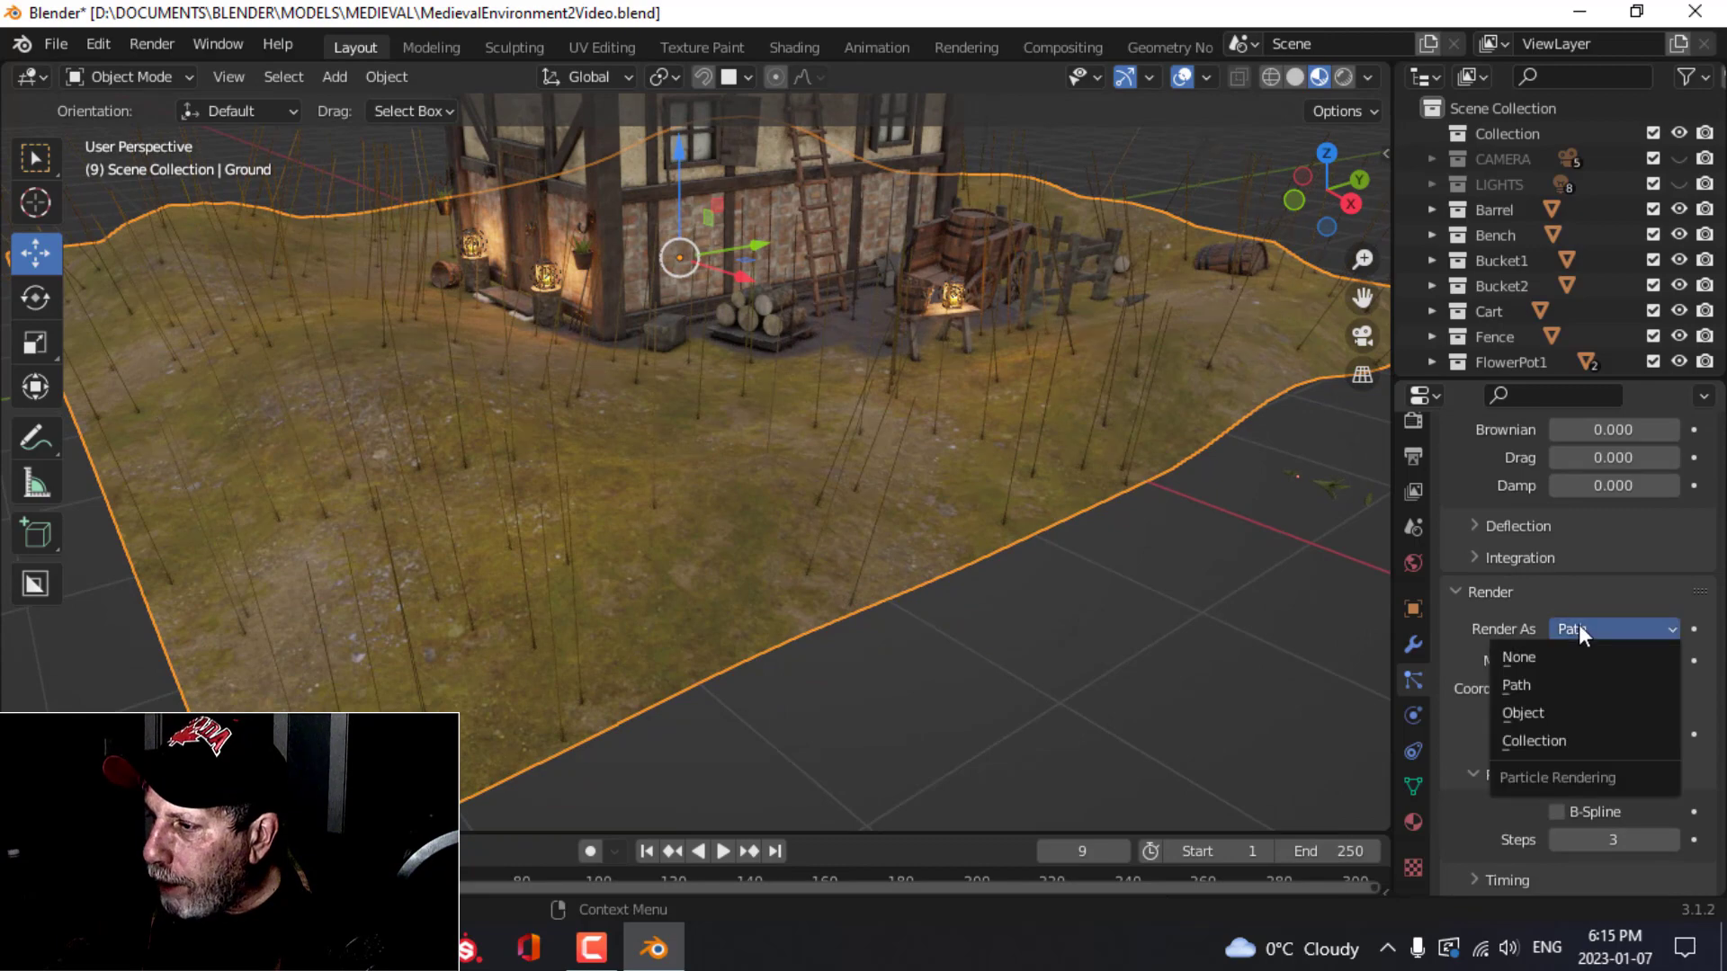
click(1530, 707)
scroll(939, 537, up, 10)
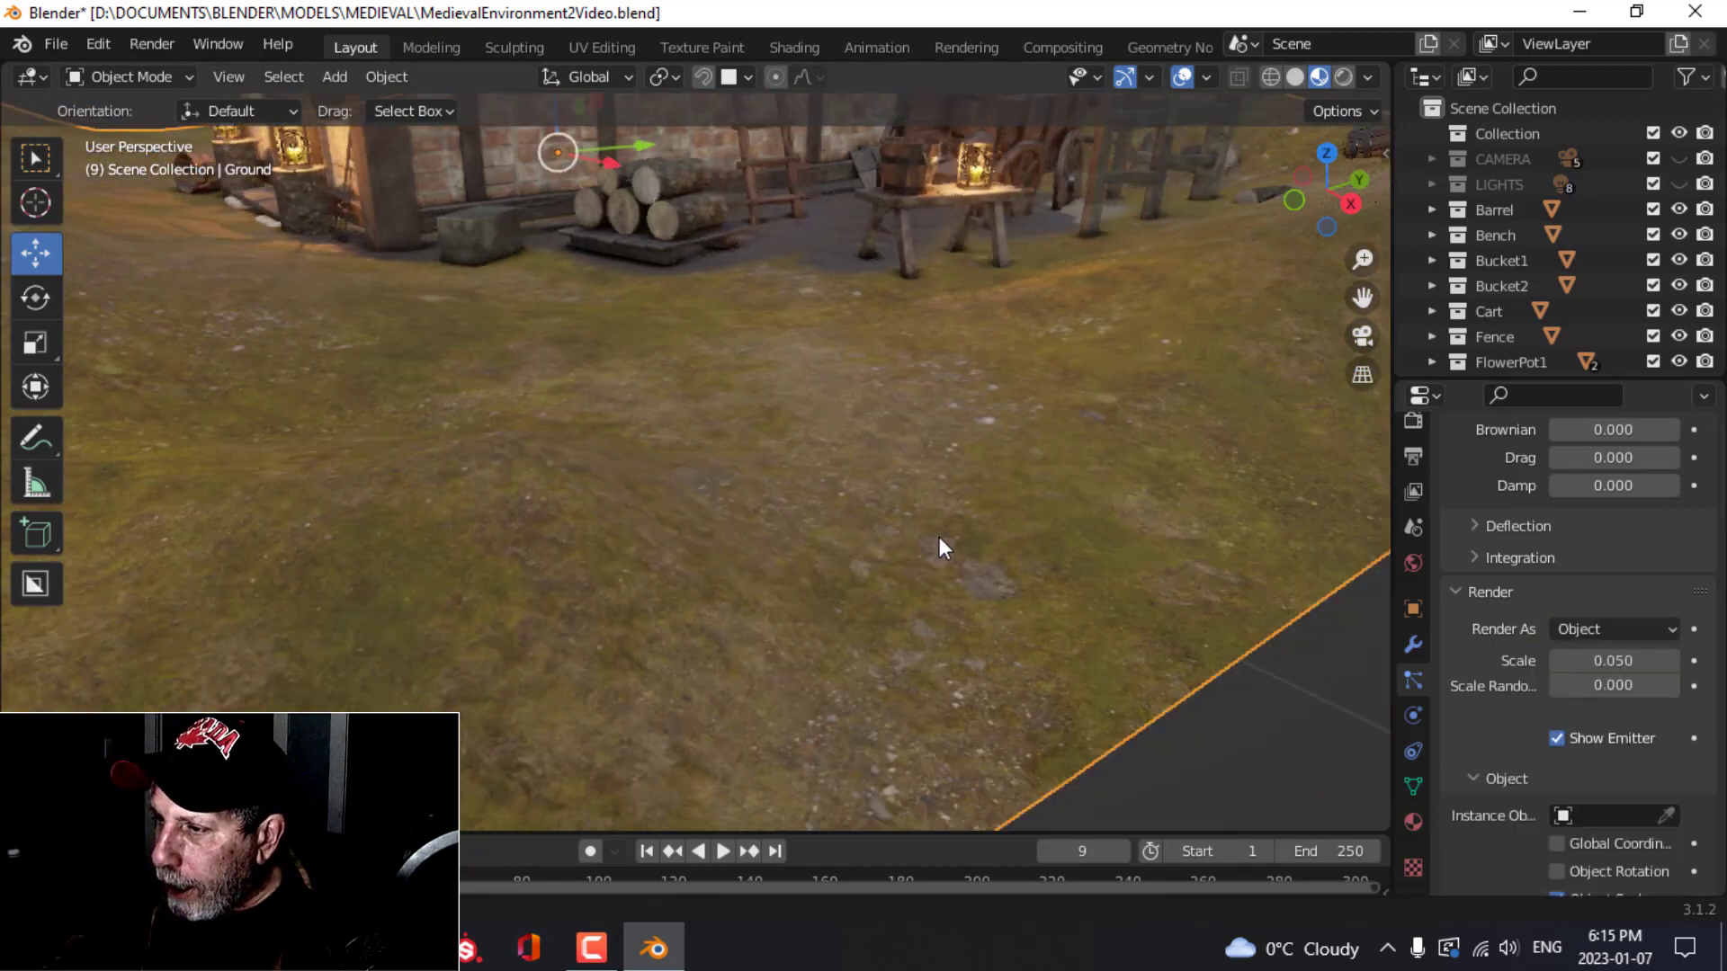
scroll(759, 522, down, 8)
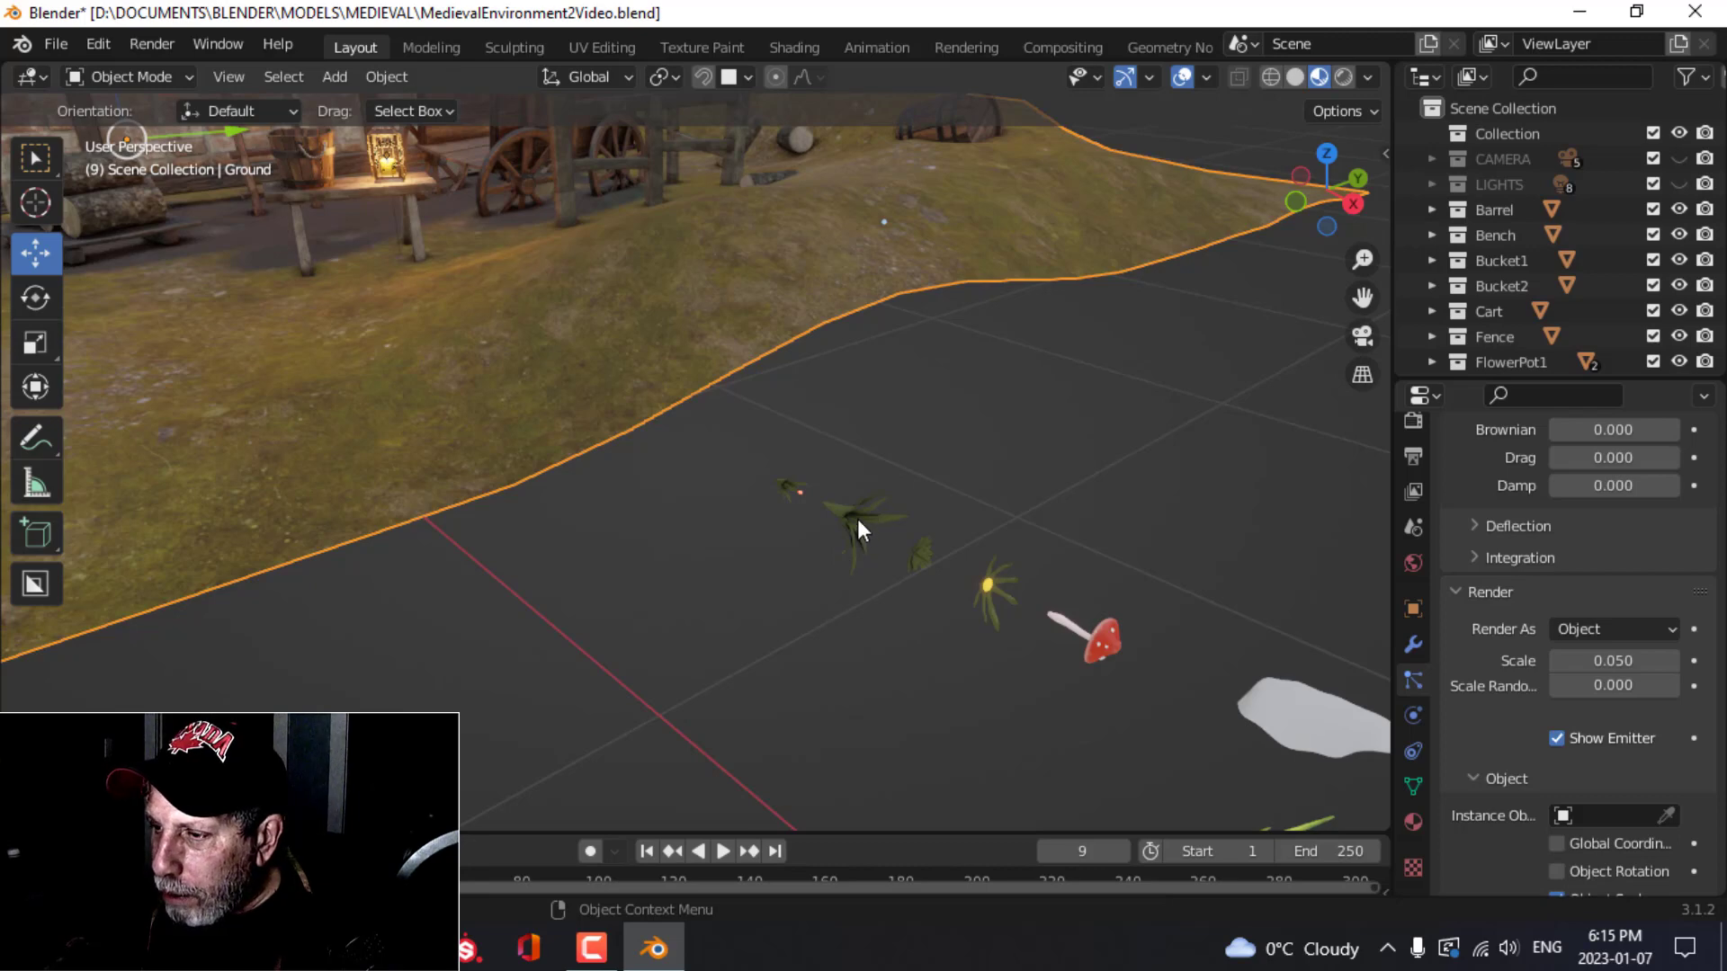
scroll(856, 521, down, 2)
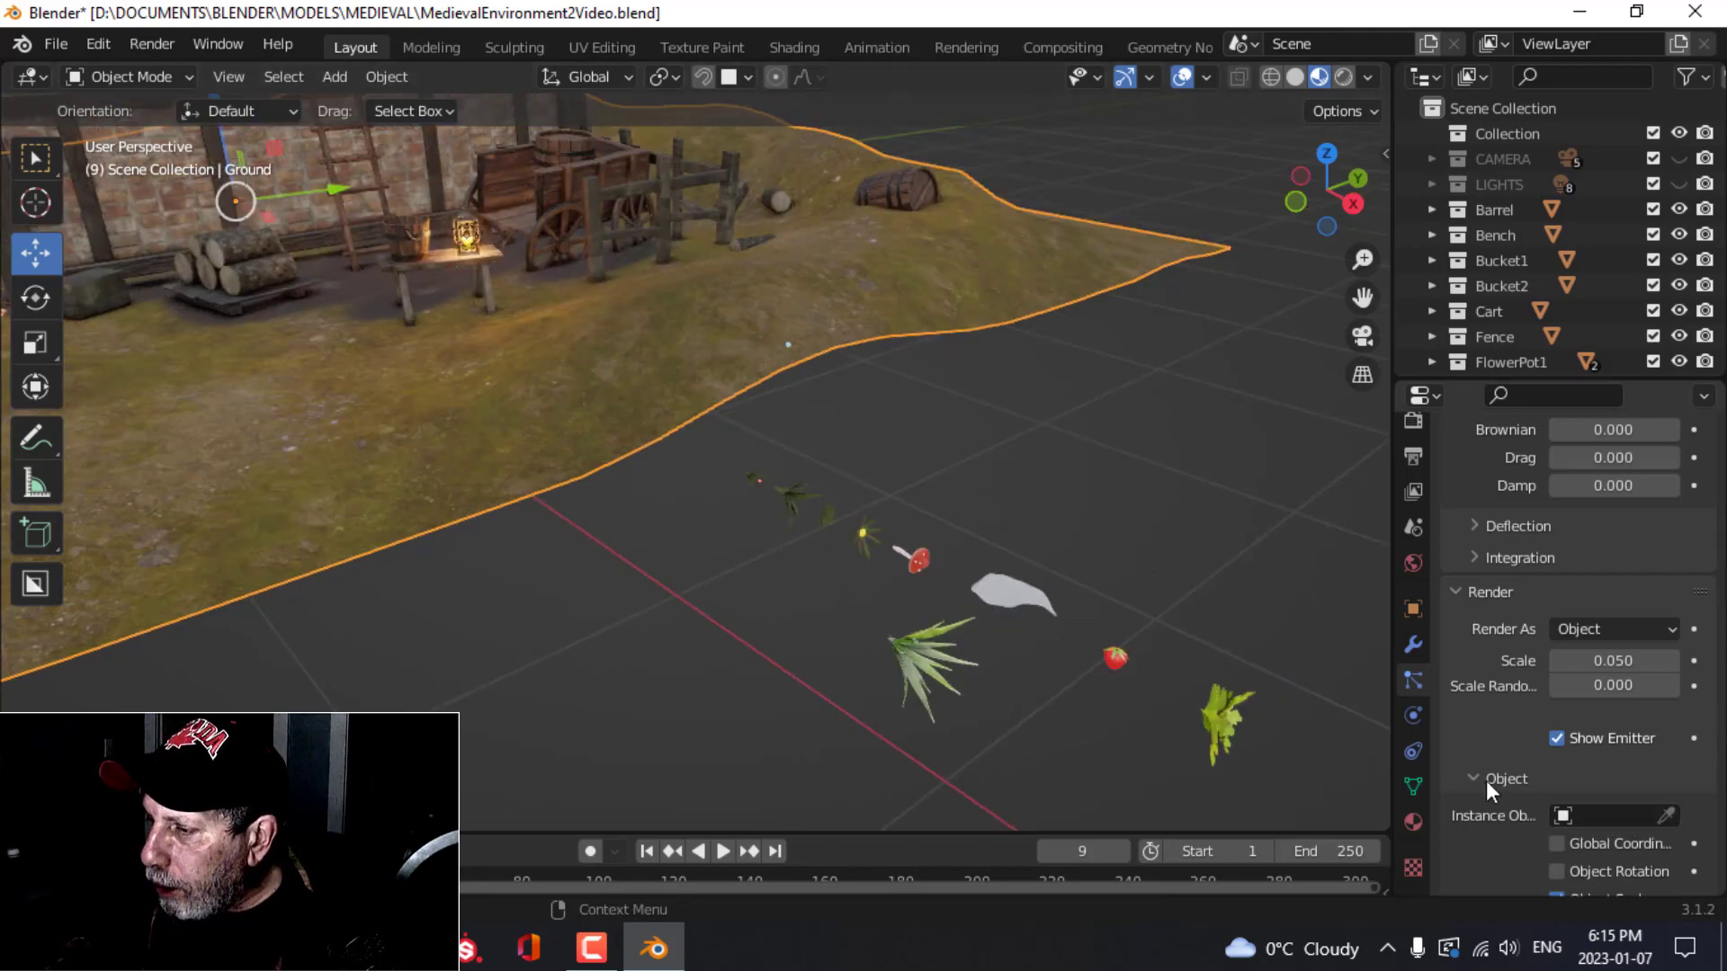
click(1629, 816)
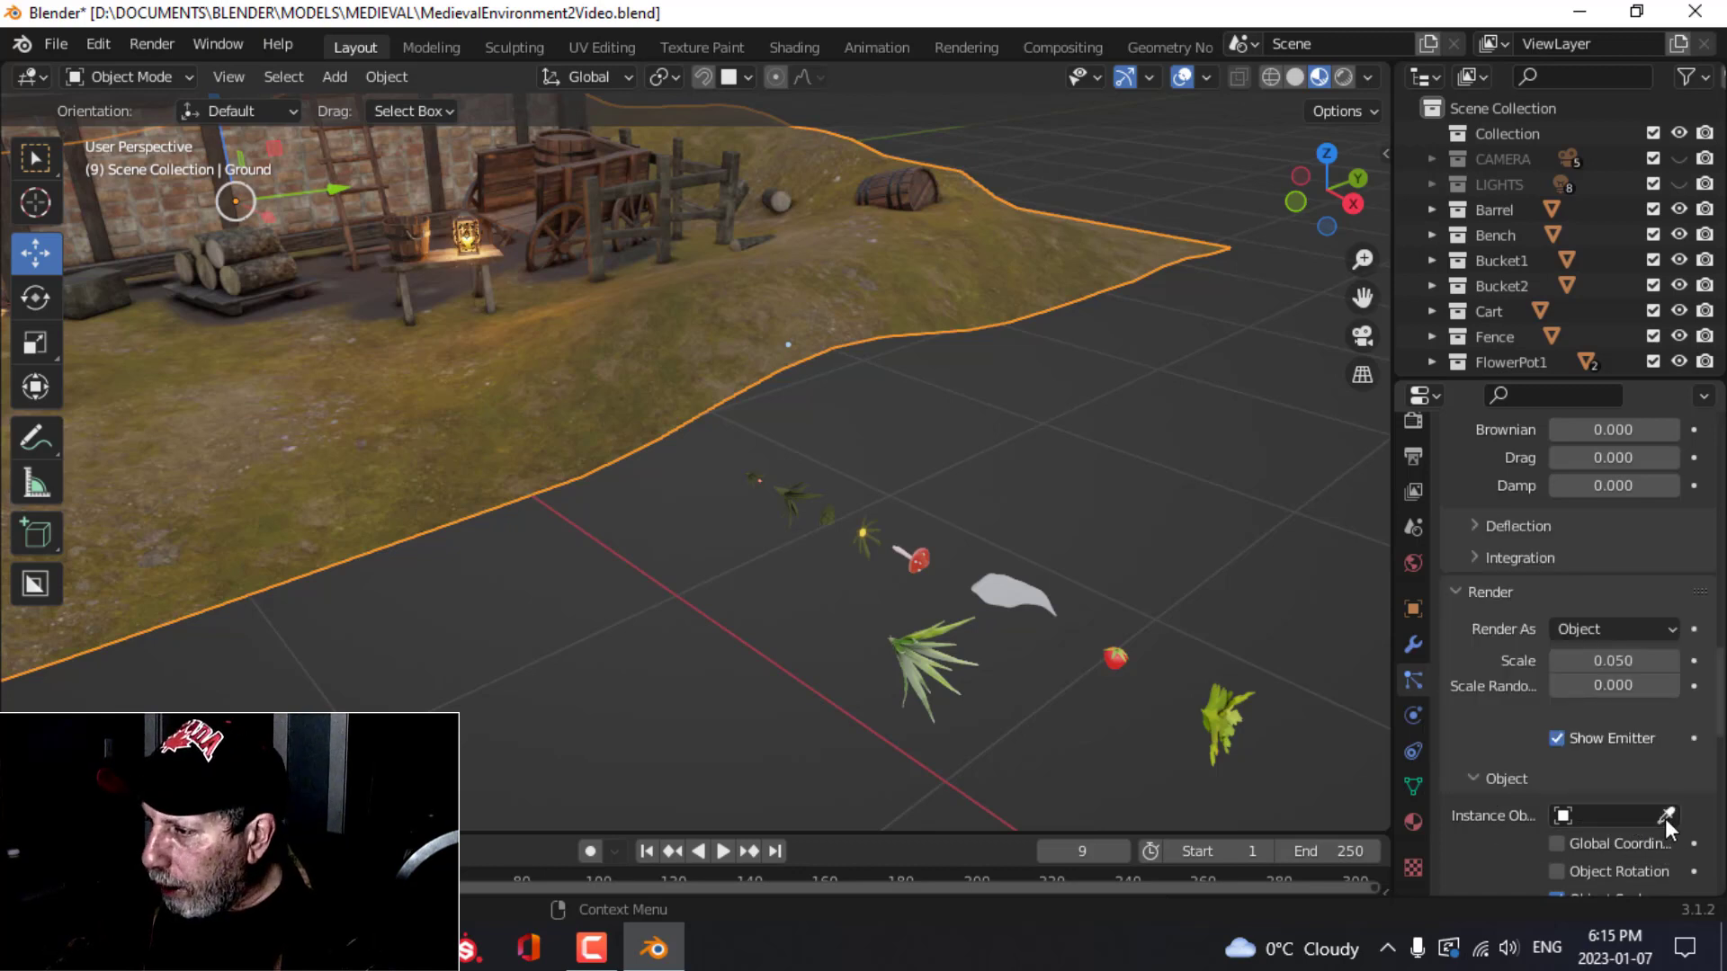
click(1666, 816)
click(934, 662)
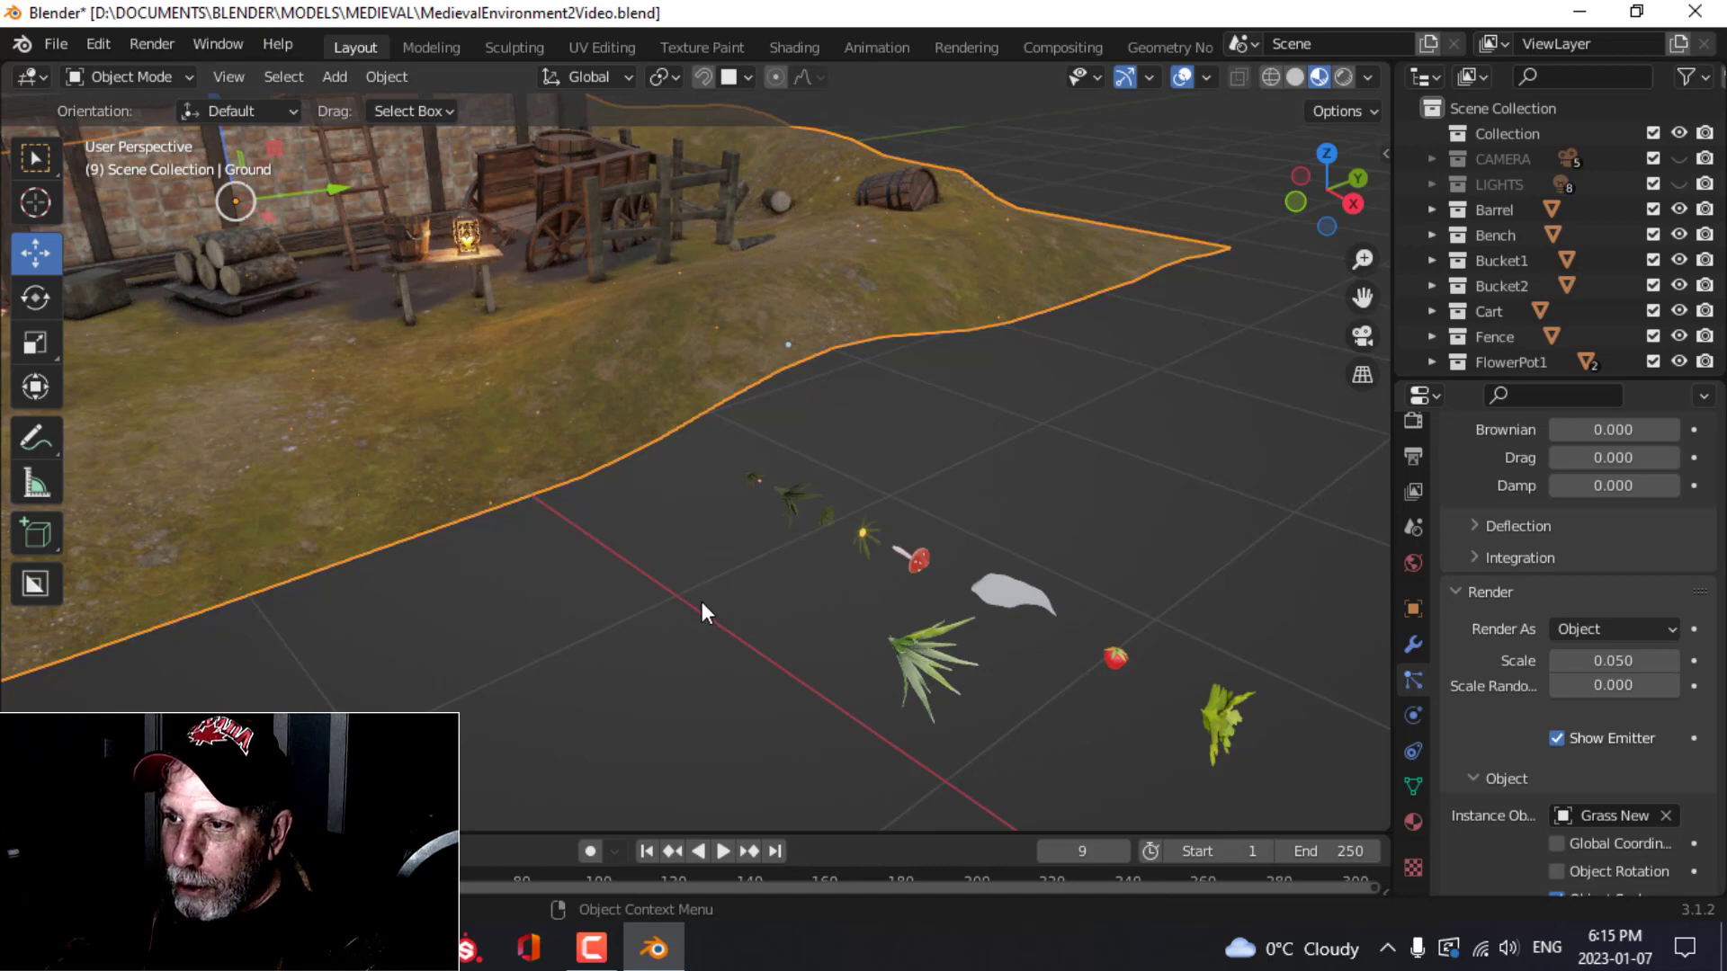
Step: Set the render scale of the grass particles to 1.760
middle_drag(701, 602, 1070, 564)
drag(1613, 660, 1702, 661)
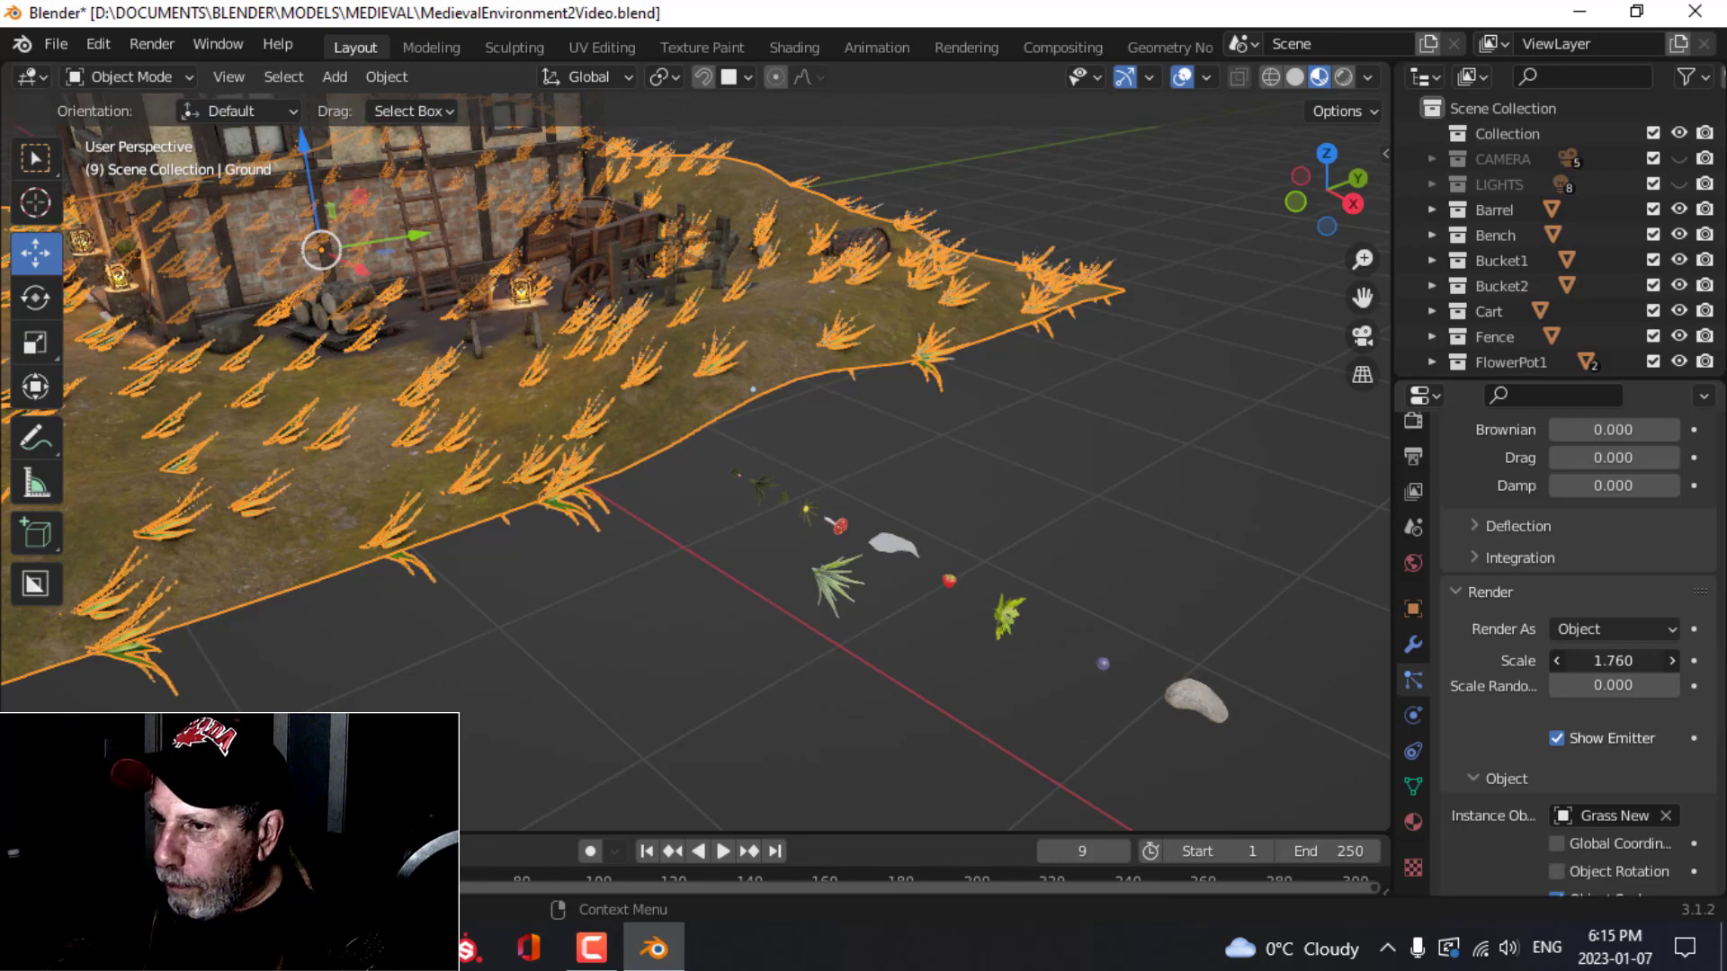
scroll(615, 446, up, 5)
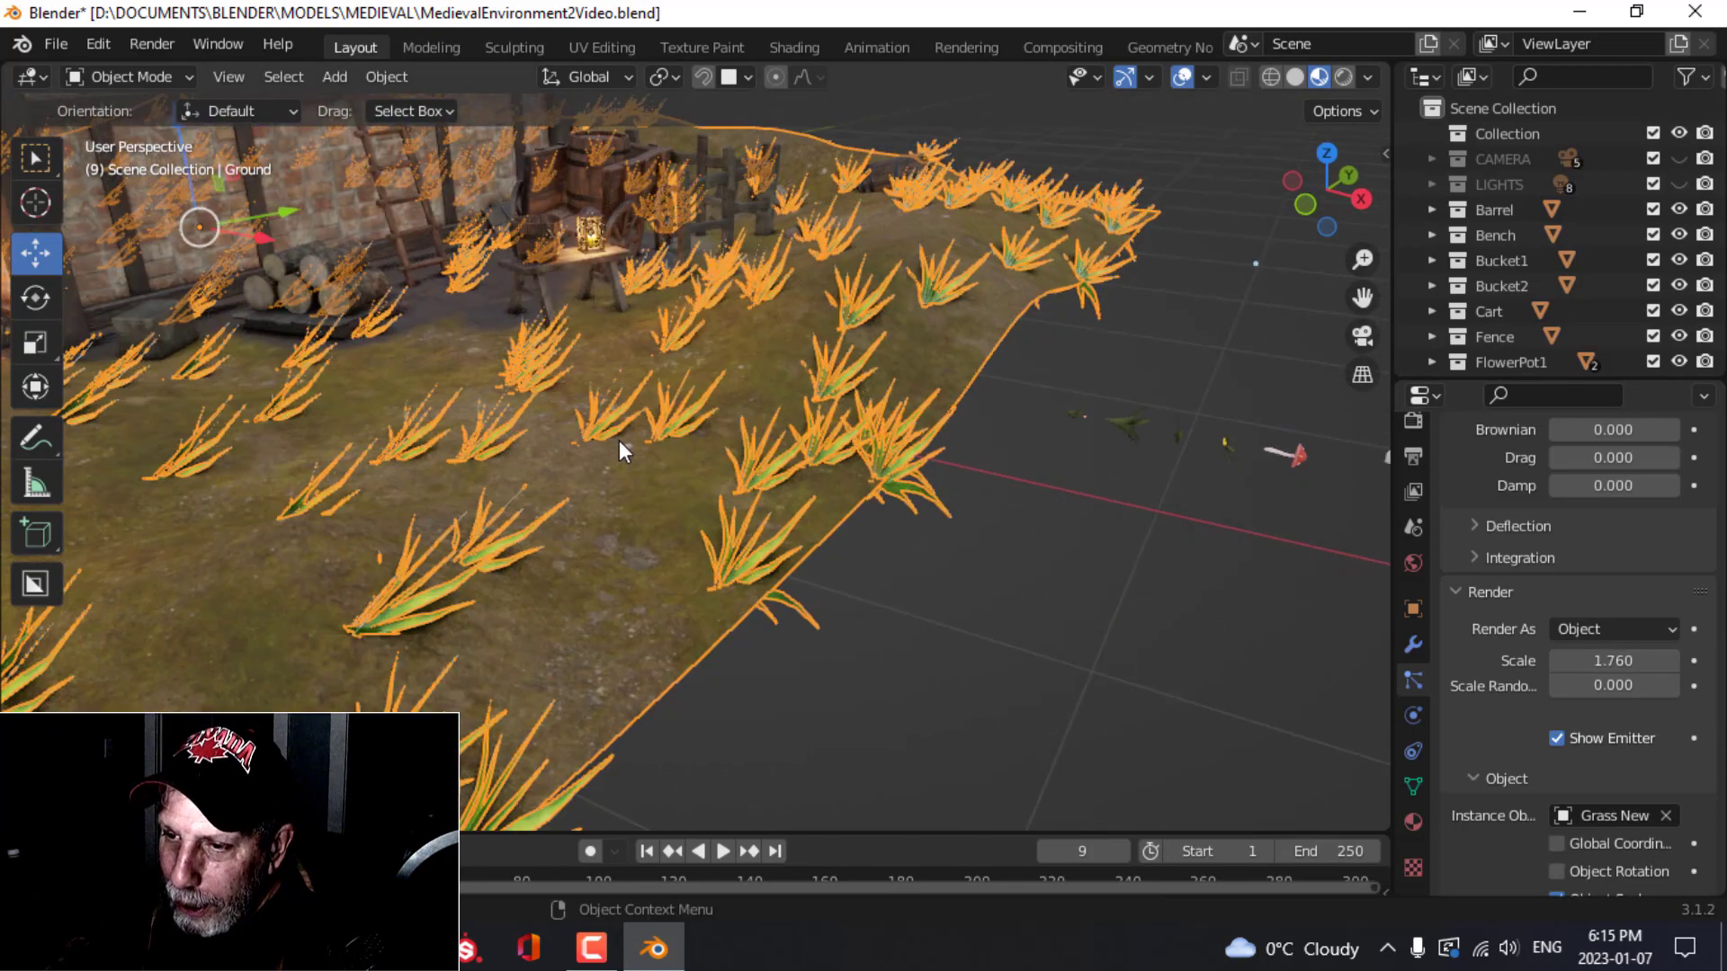
scroll(665, 454, down, 4)
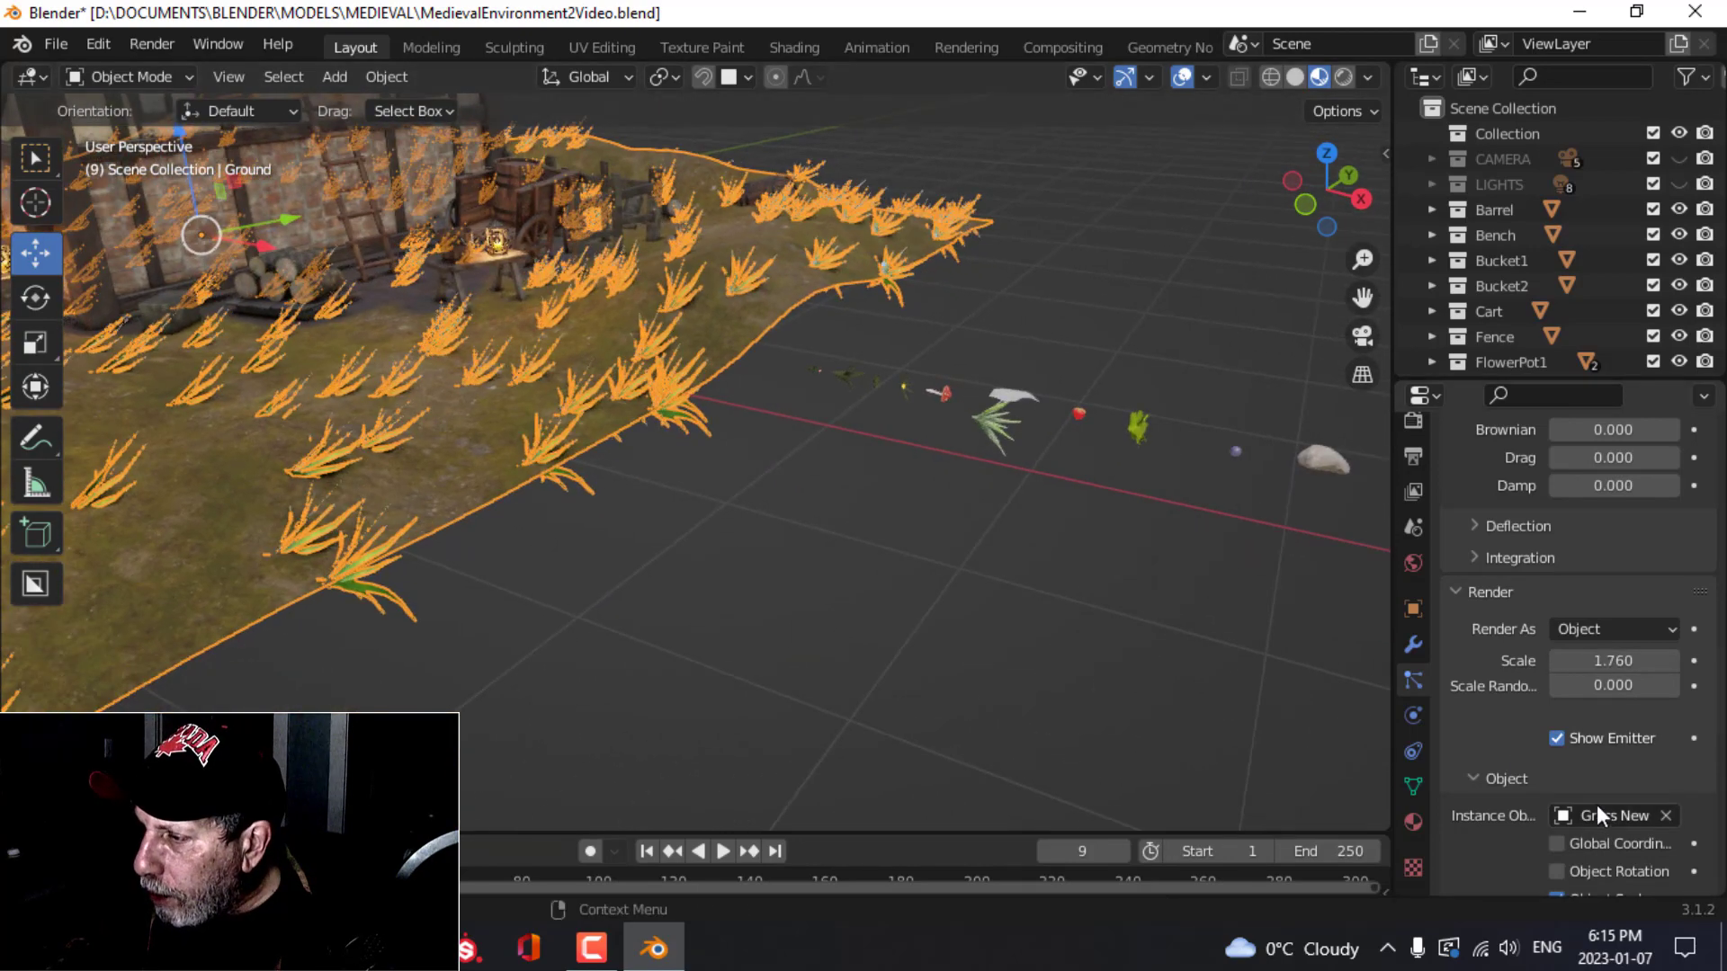
Step: Enable Object Rotation for the Grass New instances scattered on the ground
scroll(1639, 576, up, 10)
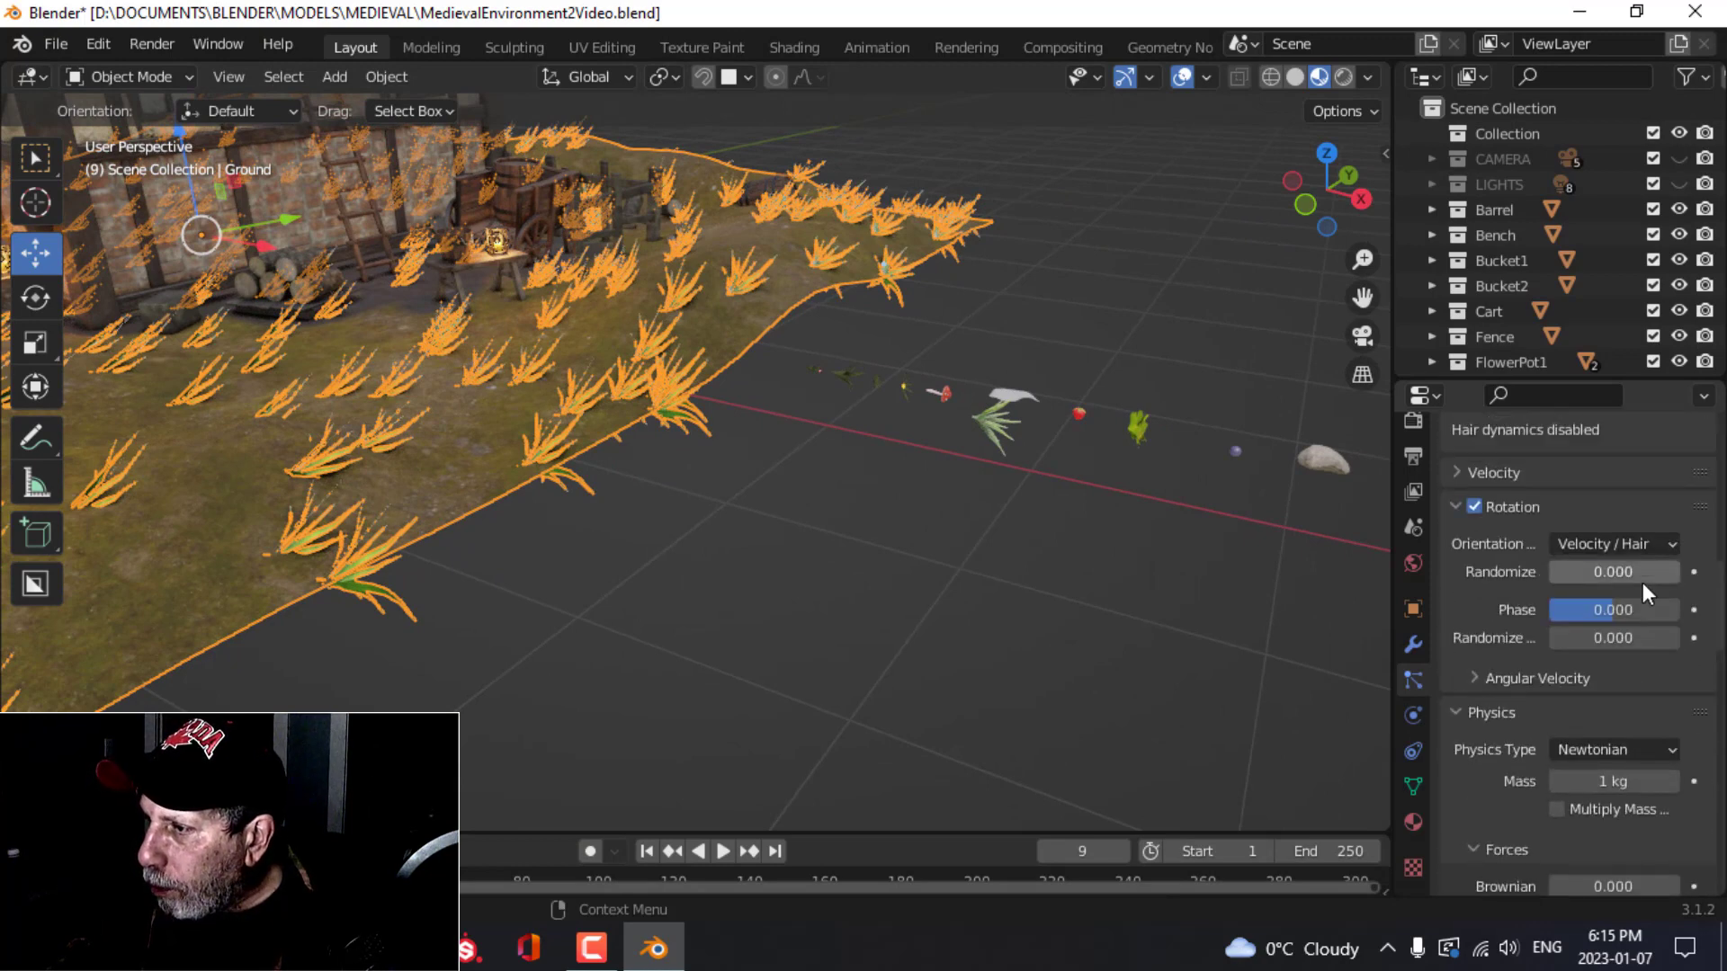
scroll(1643, 581, down, 3)
scroll(1641, 579, up, 7)
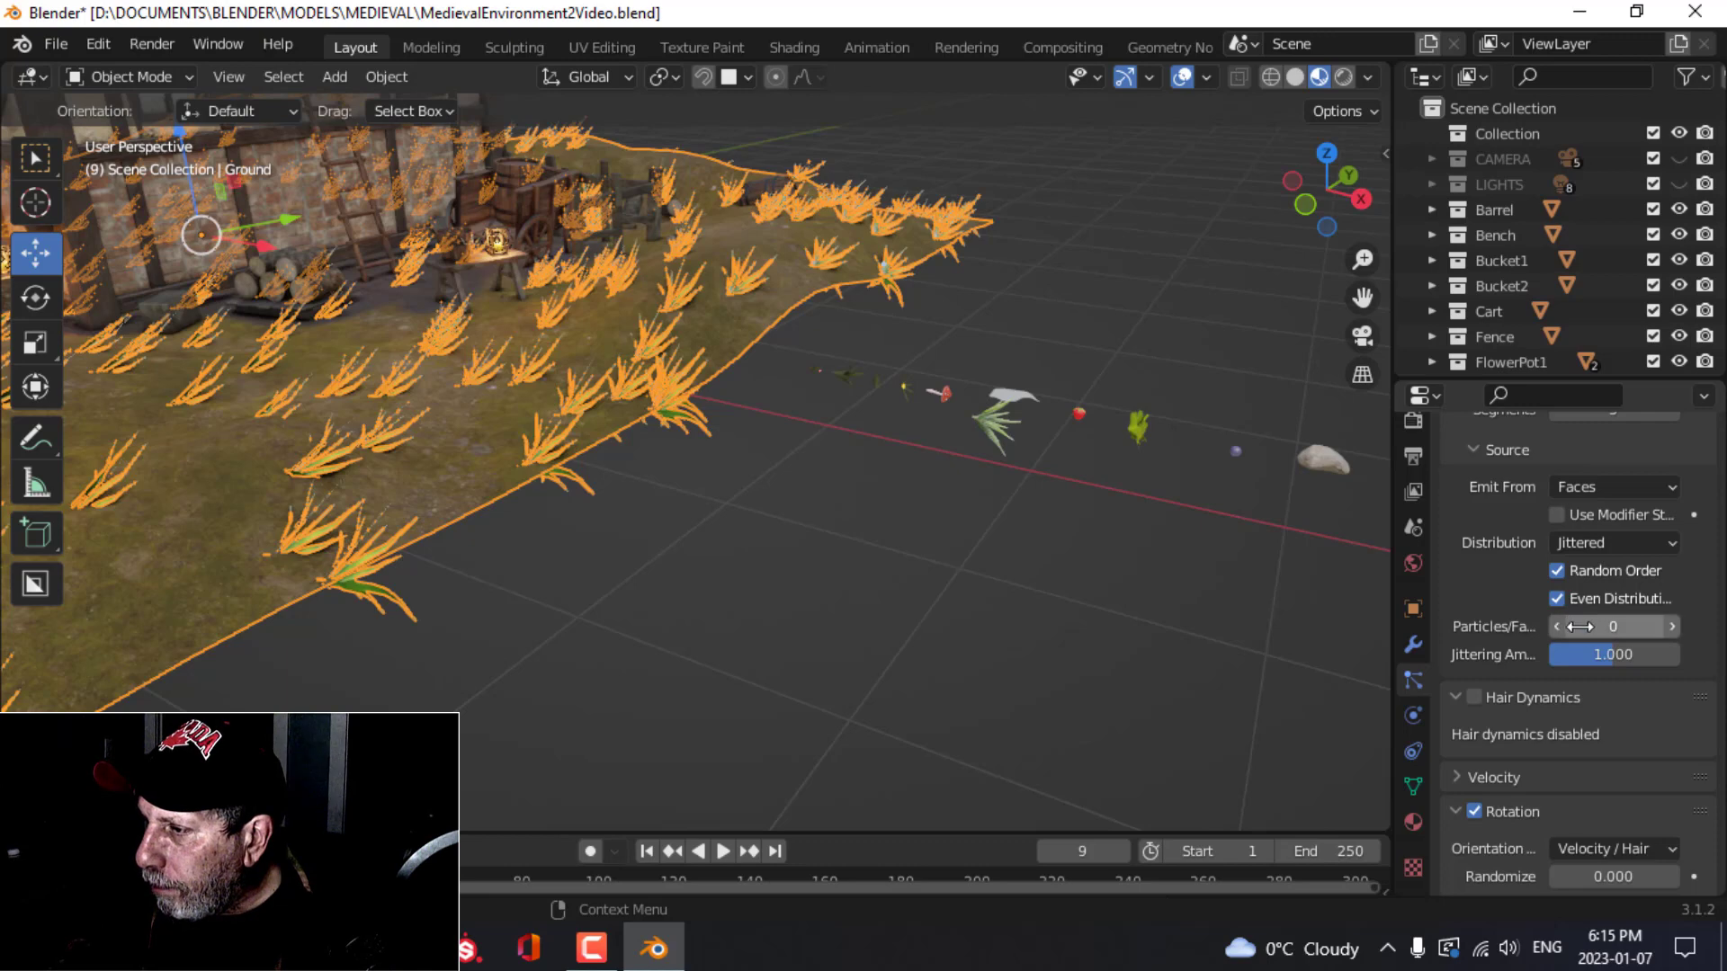
scroll(1583, 629, up, 4)
scroll(1583, 625, up, 4)
scroll(1583, 622, down, 14)
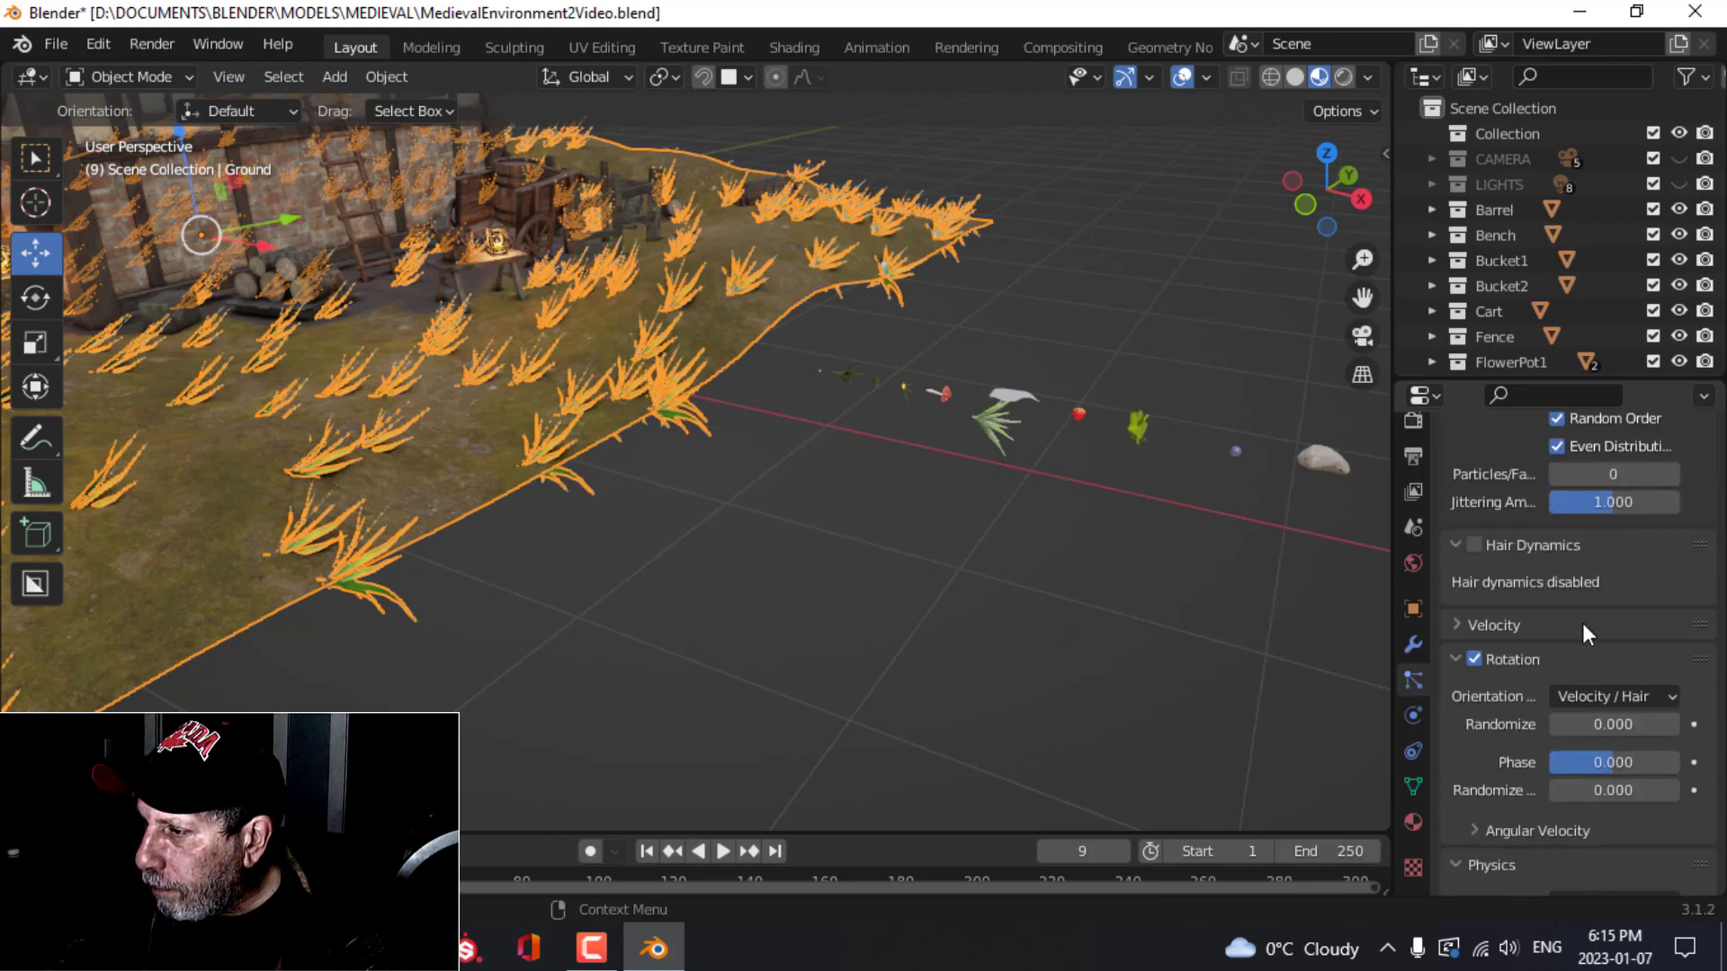
scroll(1584, 623, down, 10)
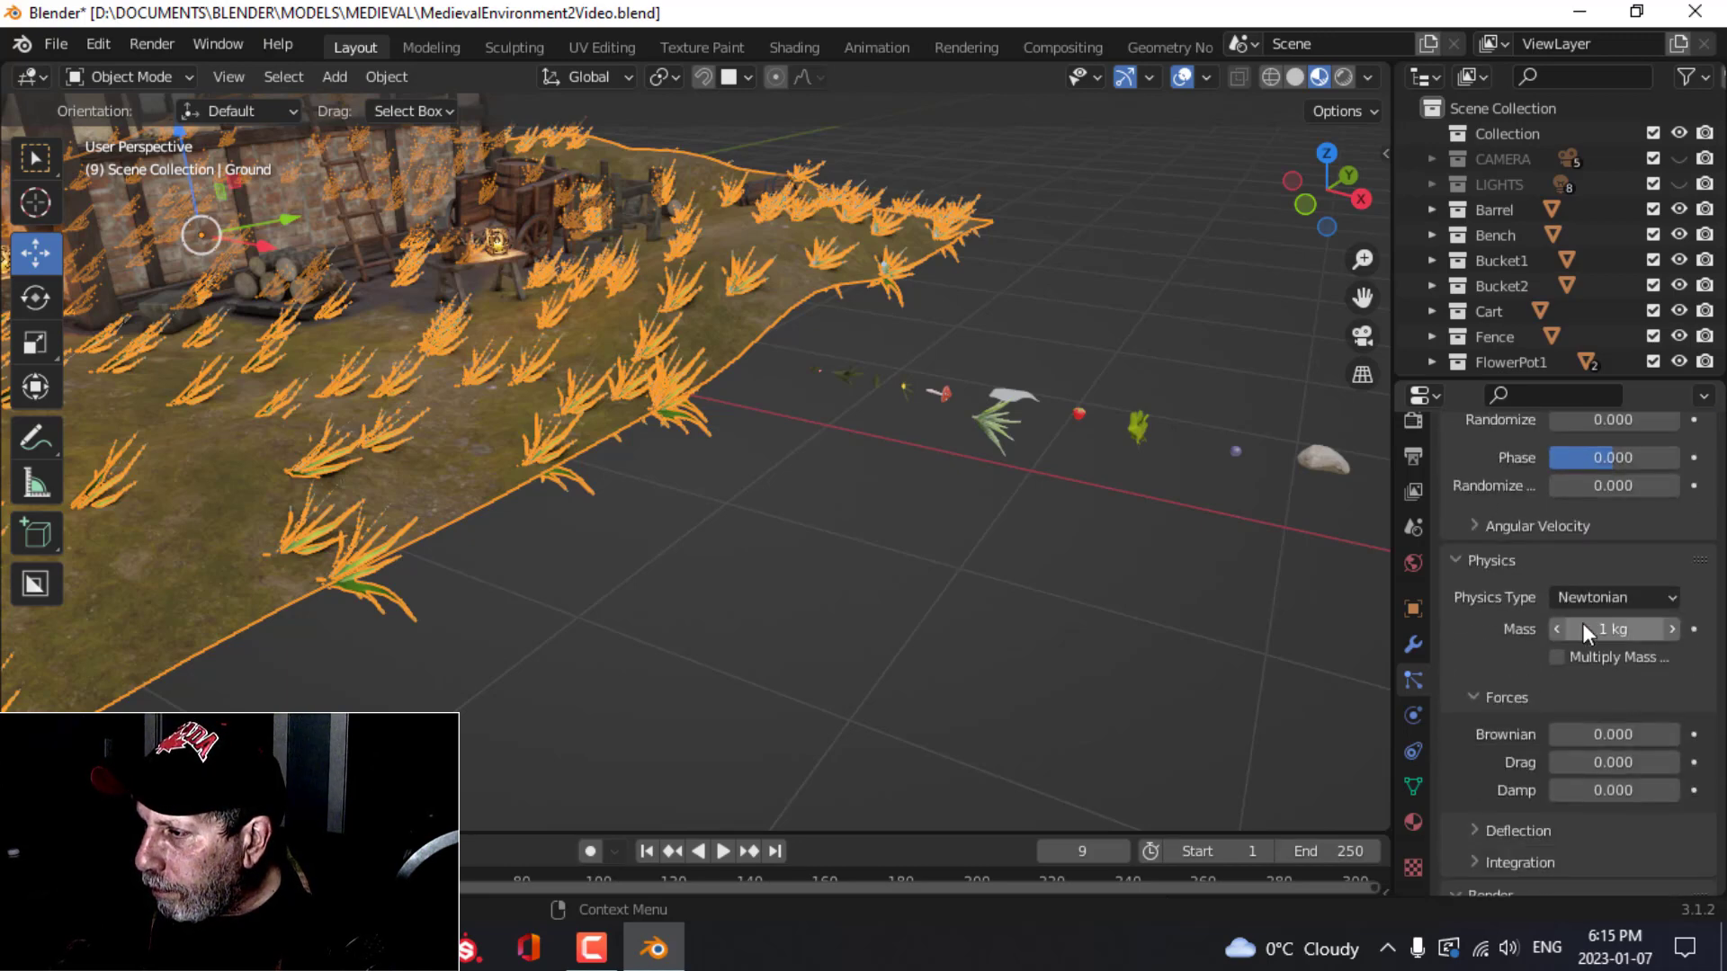
scroll(1583, 622, down, 8)
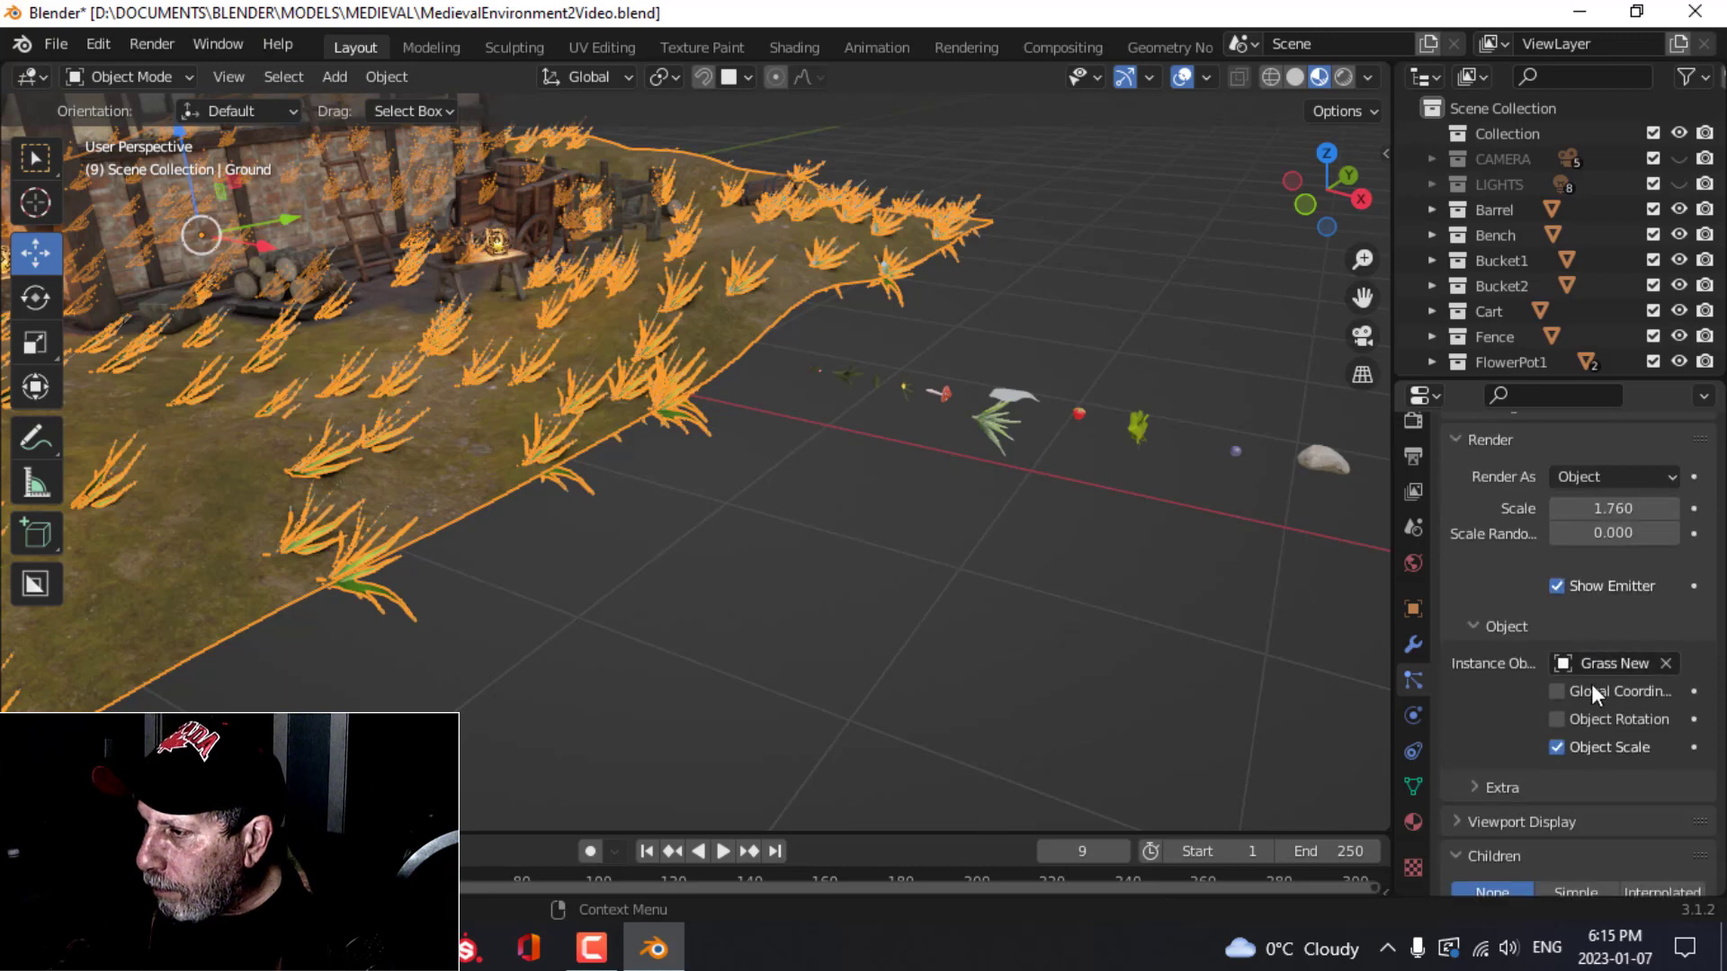
click(1562, 716)
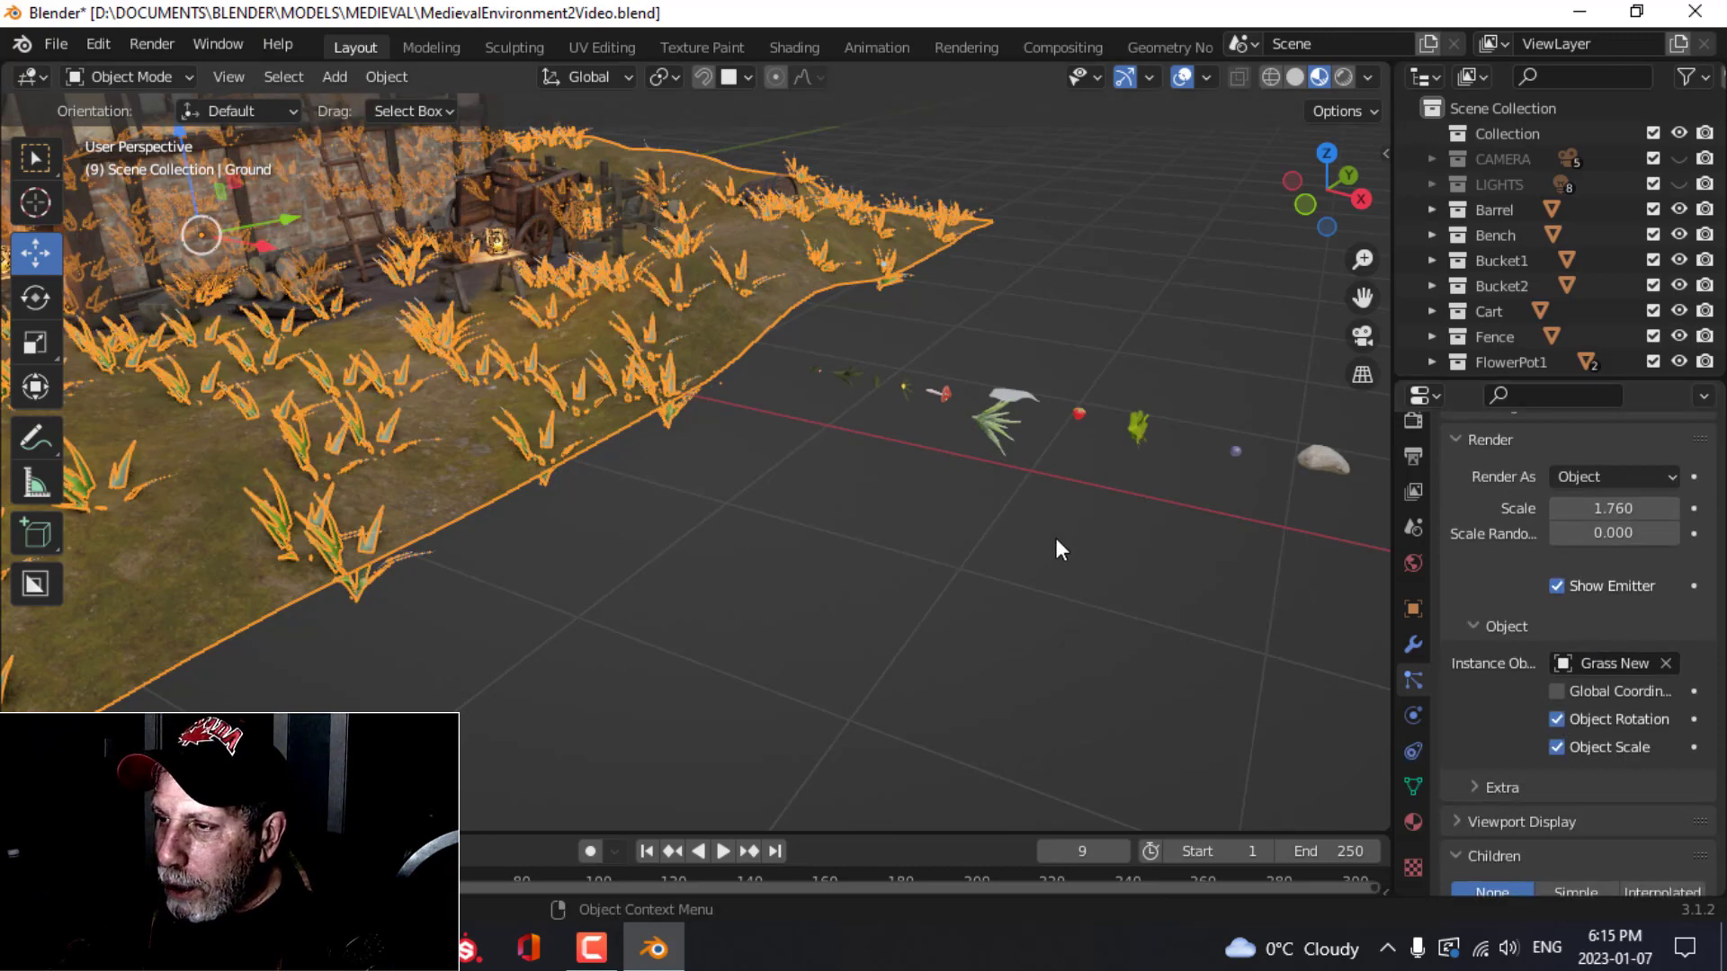
scroll(779, 547, up, 2)
middle_drag(623, 565, 653, 551)
scroll(948, 510, down, 4)
shift+middle_drag(948, 509, 869, 535)
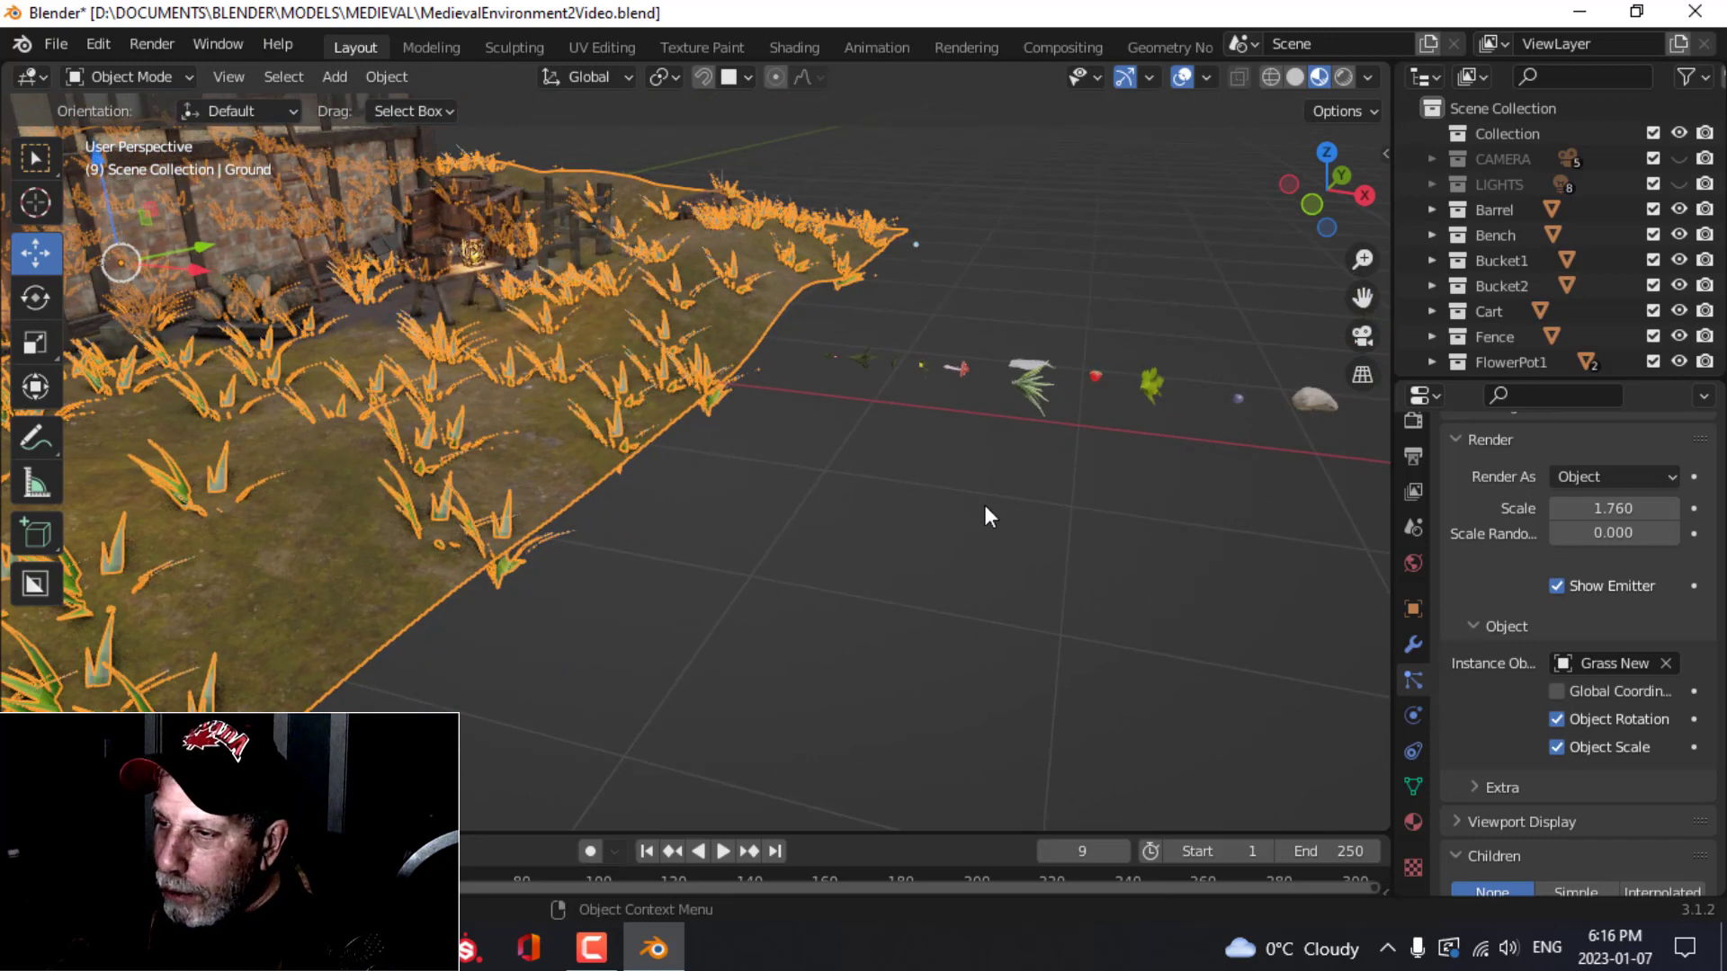
Step: Select the source Grass New plant and limit transforms to affect only origins
click(1032, 391)
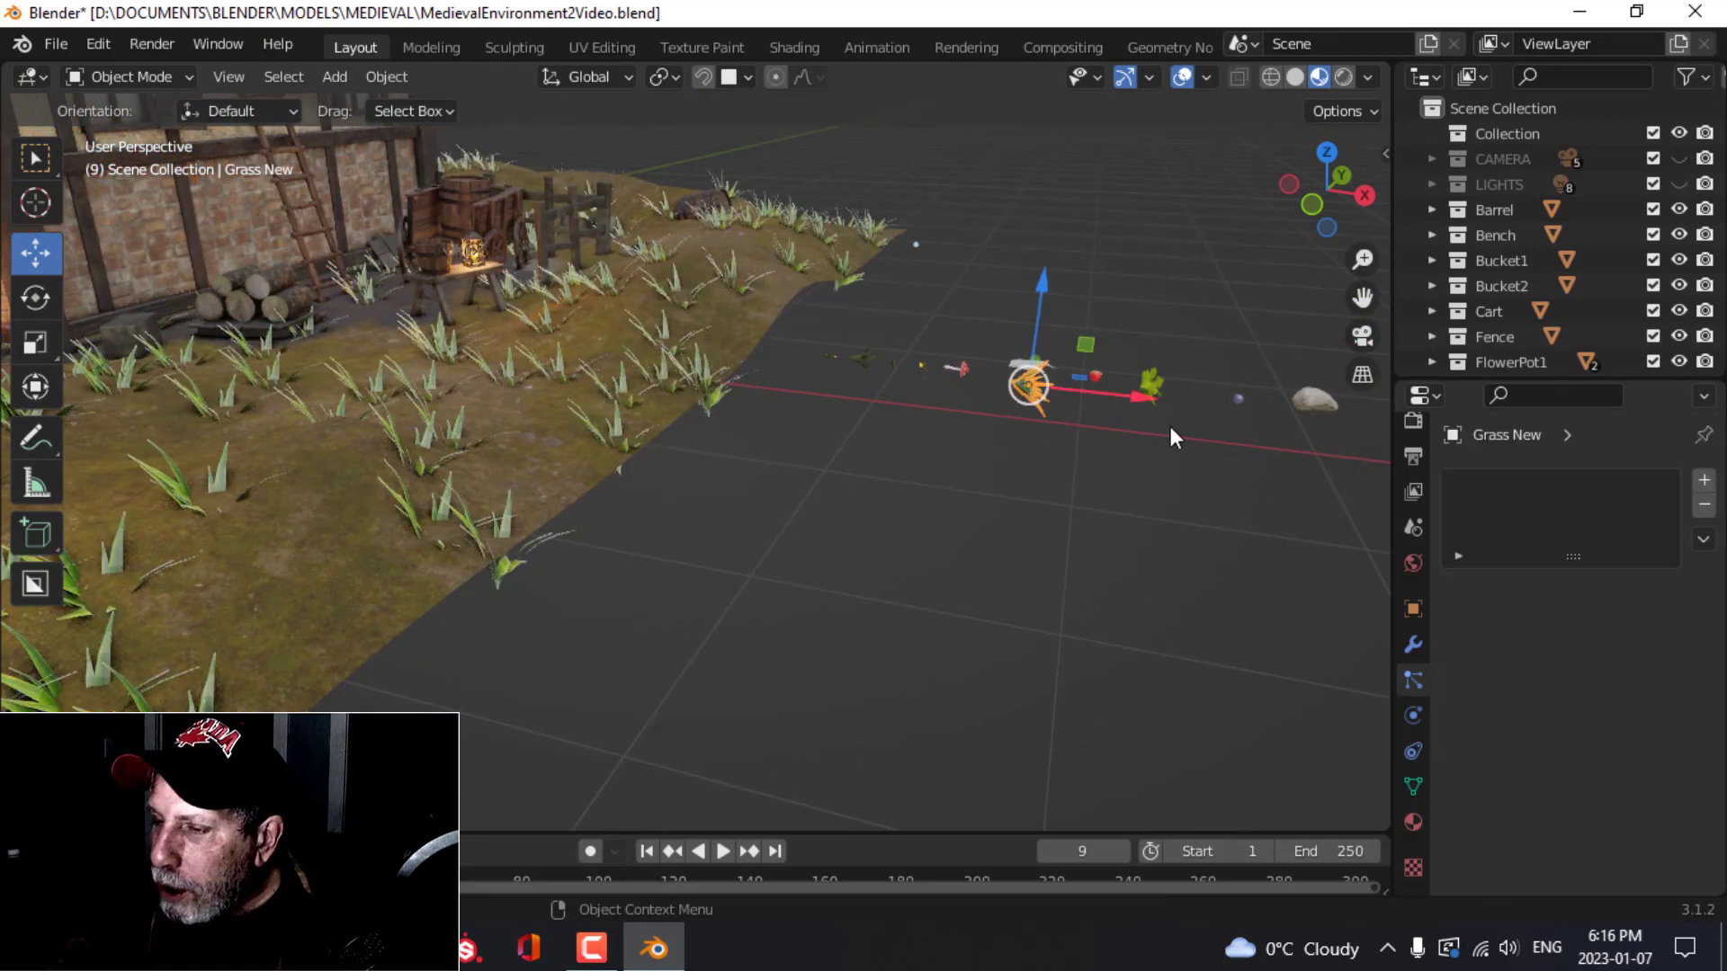
shift+middle_drag(1169, 427, 968, 580)
scroll(946, 498, up, 2)
scroll(990, 495, up, 5)
scroll(999, 472, down, 7)
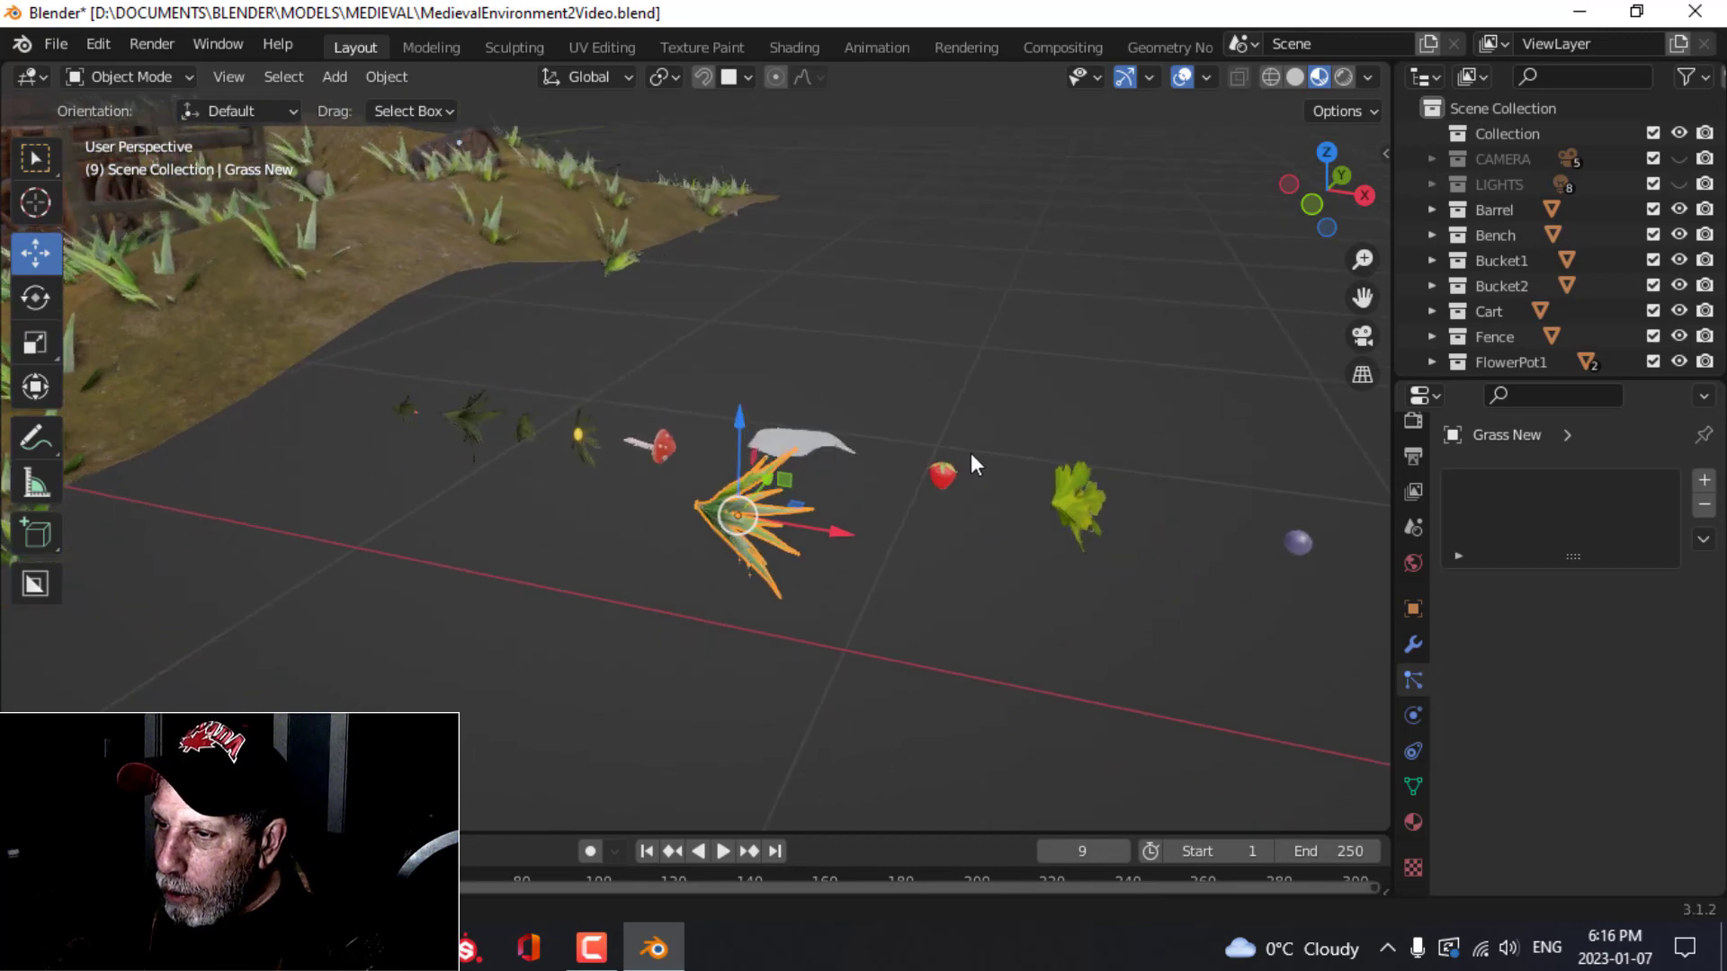
scroll(971, 459, up, 2)
click(1369, 116)
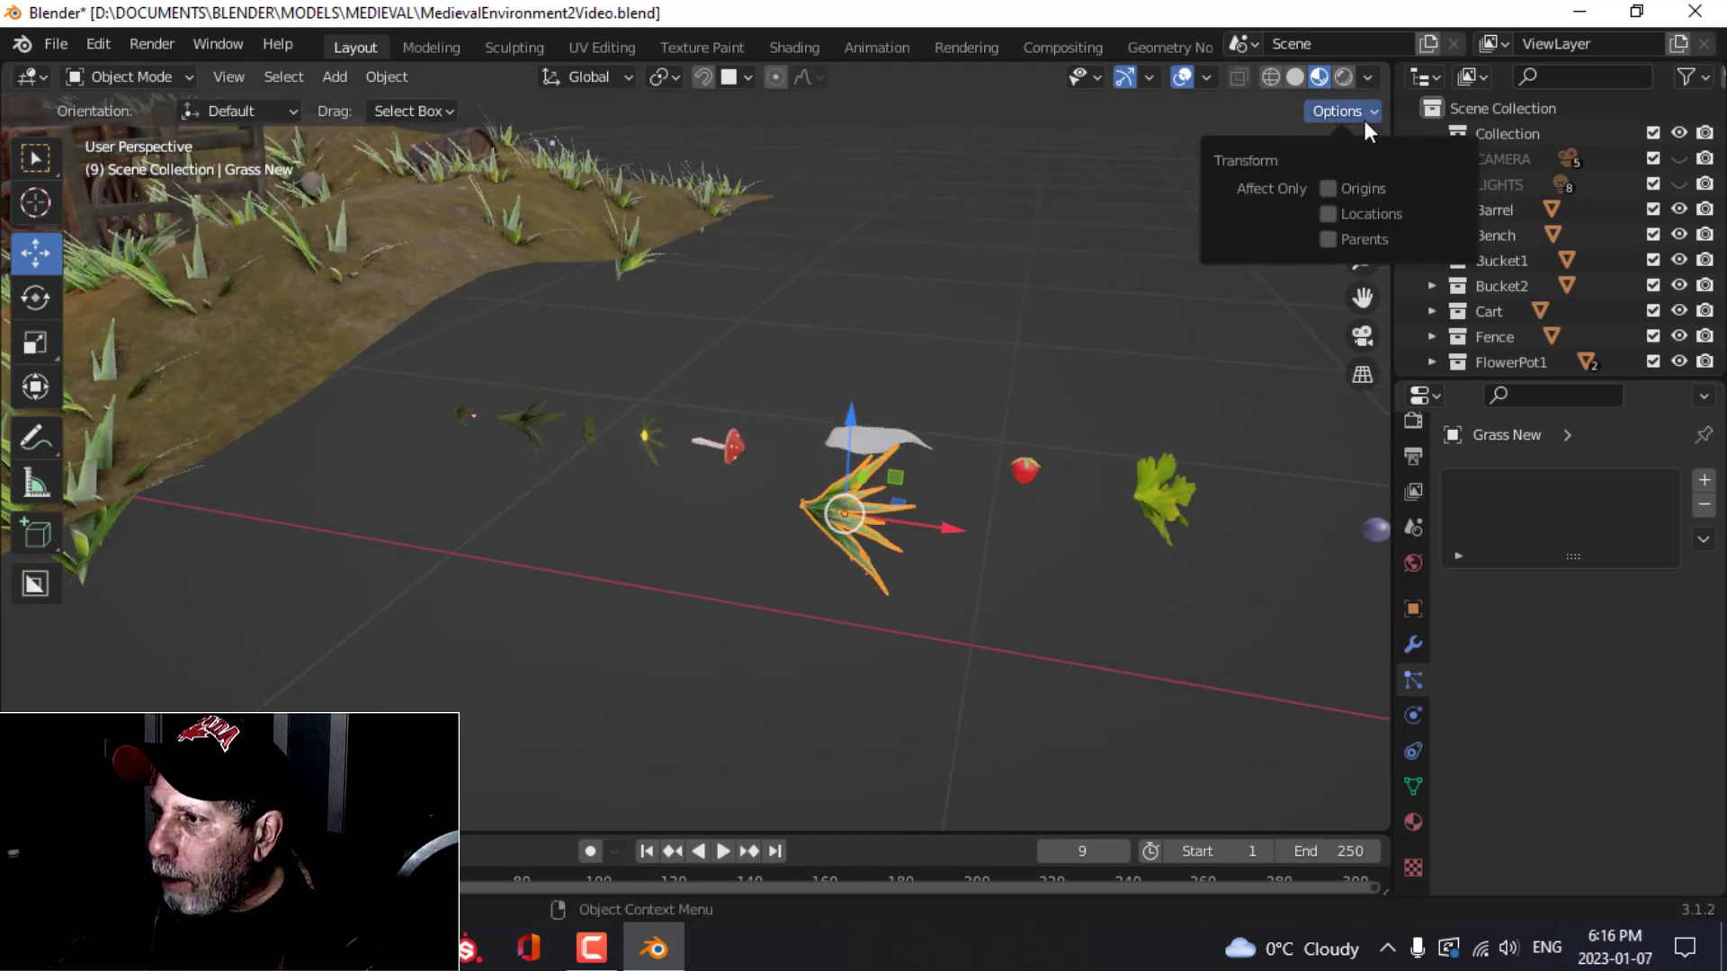
click(1327, 189)
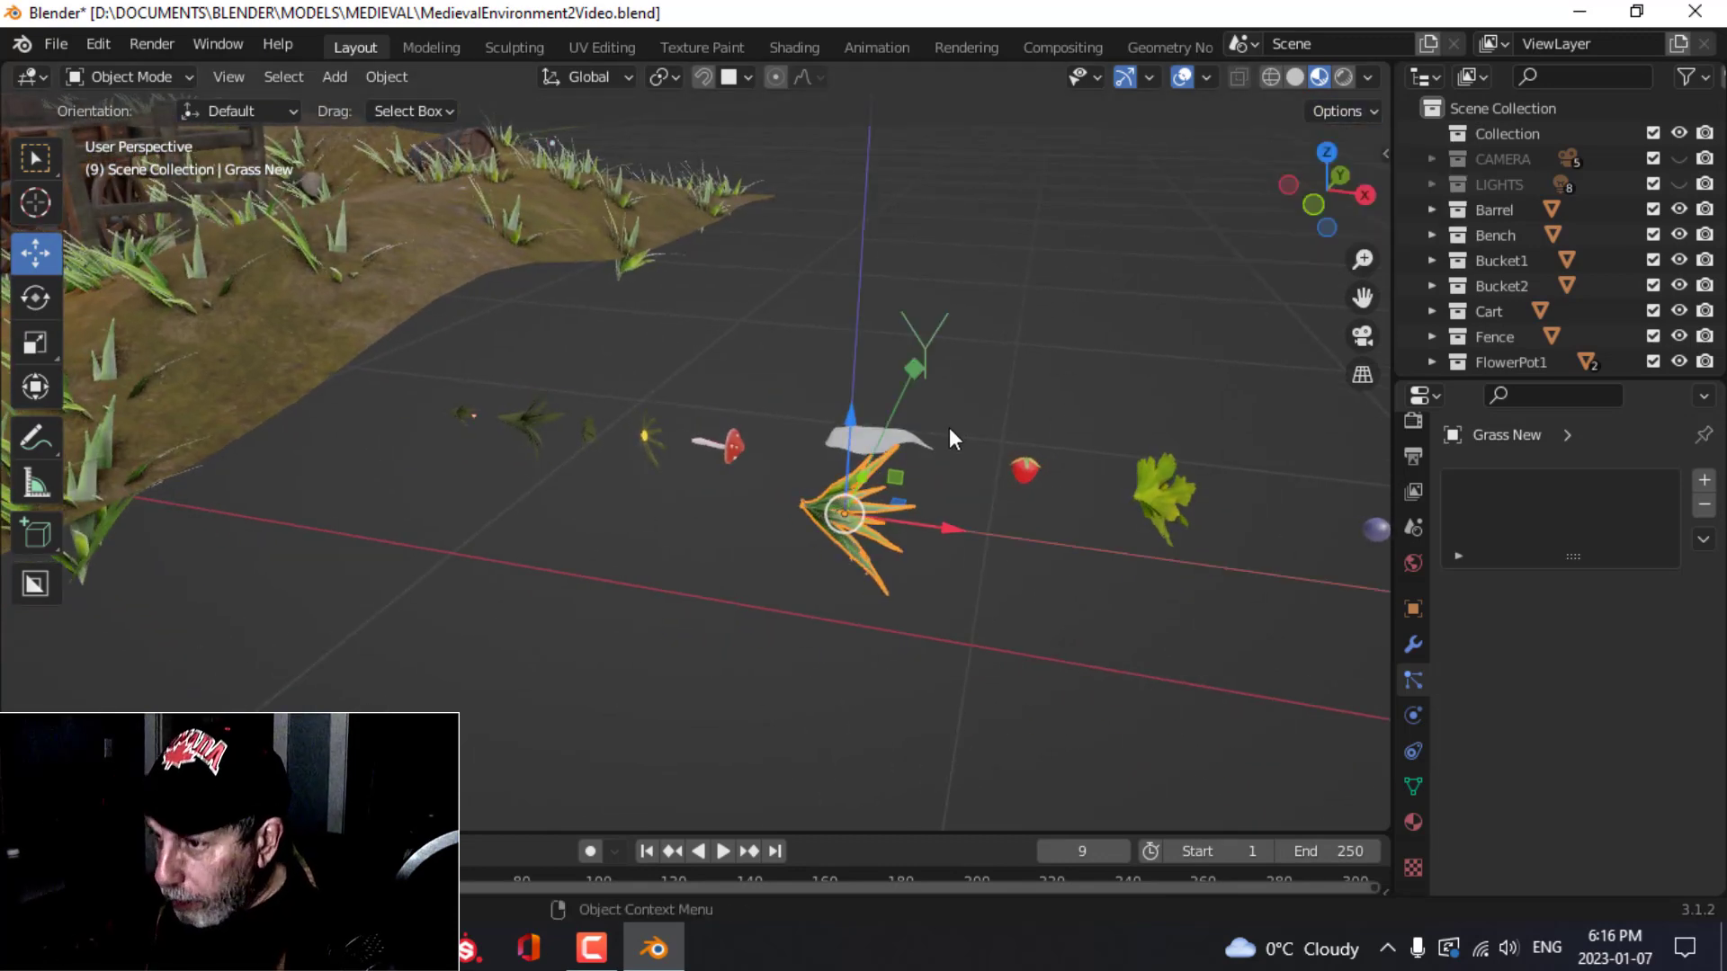
Step: In front view, move the Grass New origin about -0.056 m along X towards the base of the blades
key(KP_1)
scroll(953, 476, up, 3)
shift+middle_drag(959, 516, 744, 605)
scroll(672, 460, up, 4)
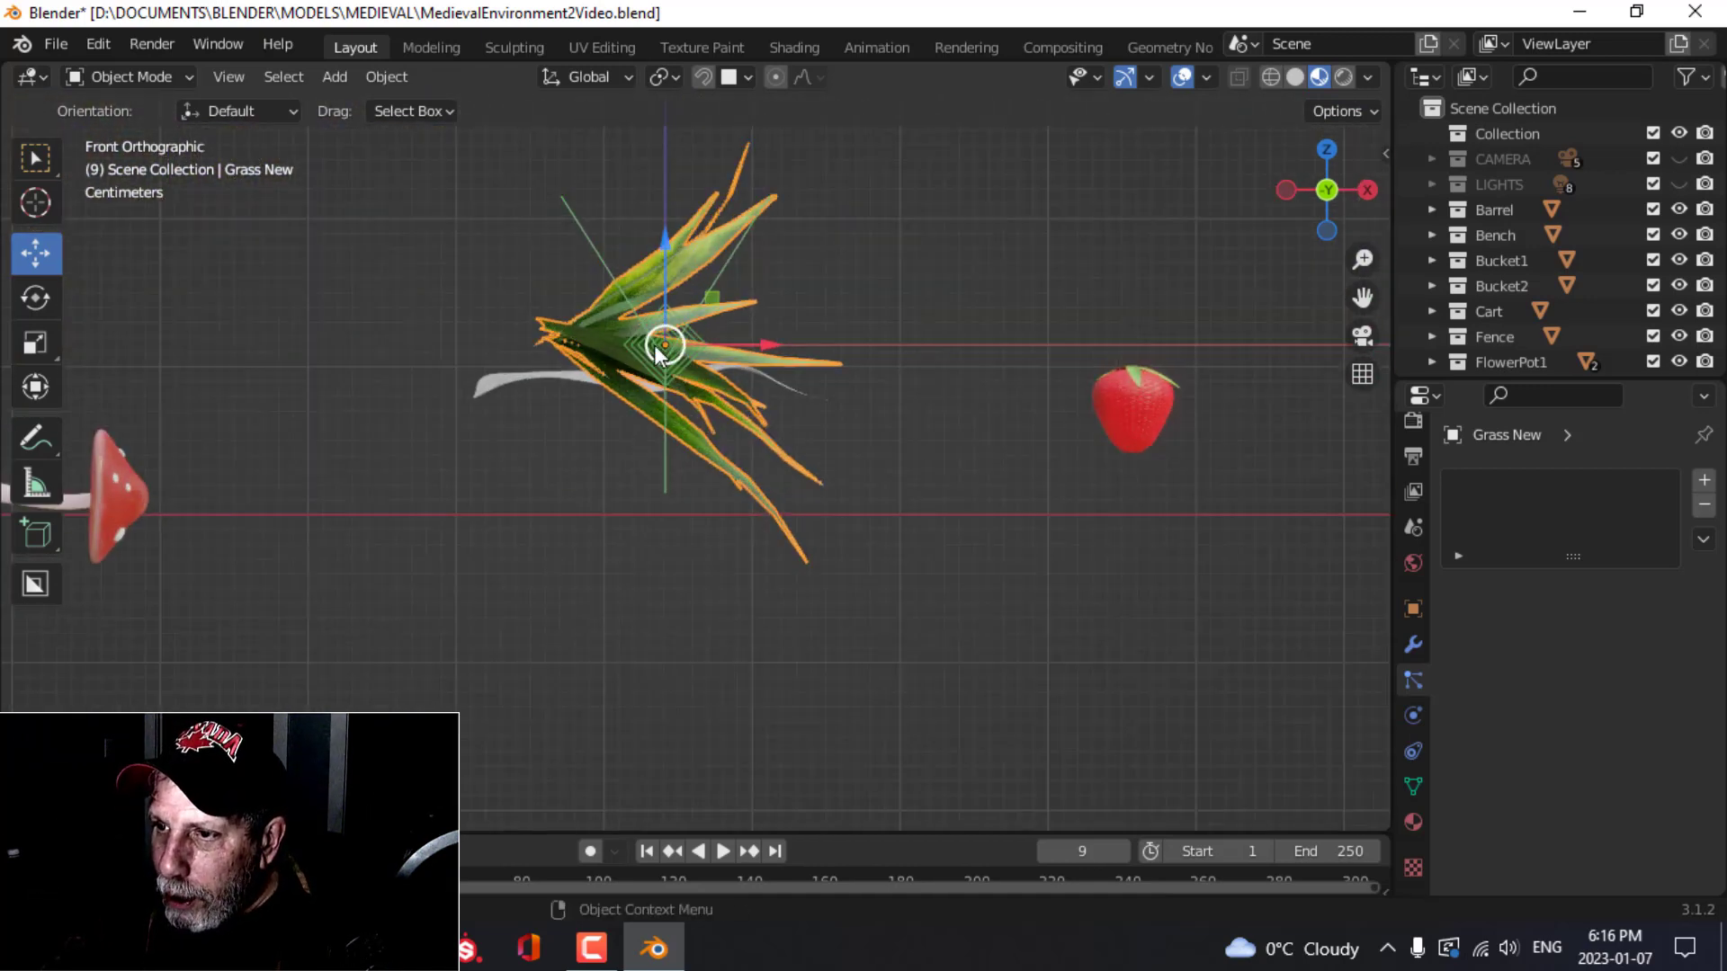
drag(771, 345, 672, 364)
scroll(669, 370, down, 5)
scroll(360, 516, down, 2)
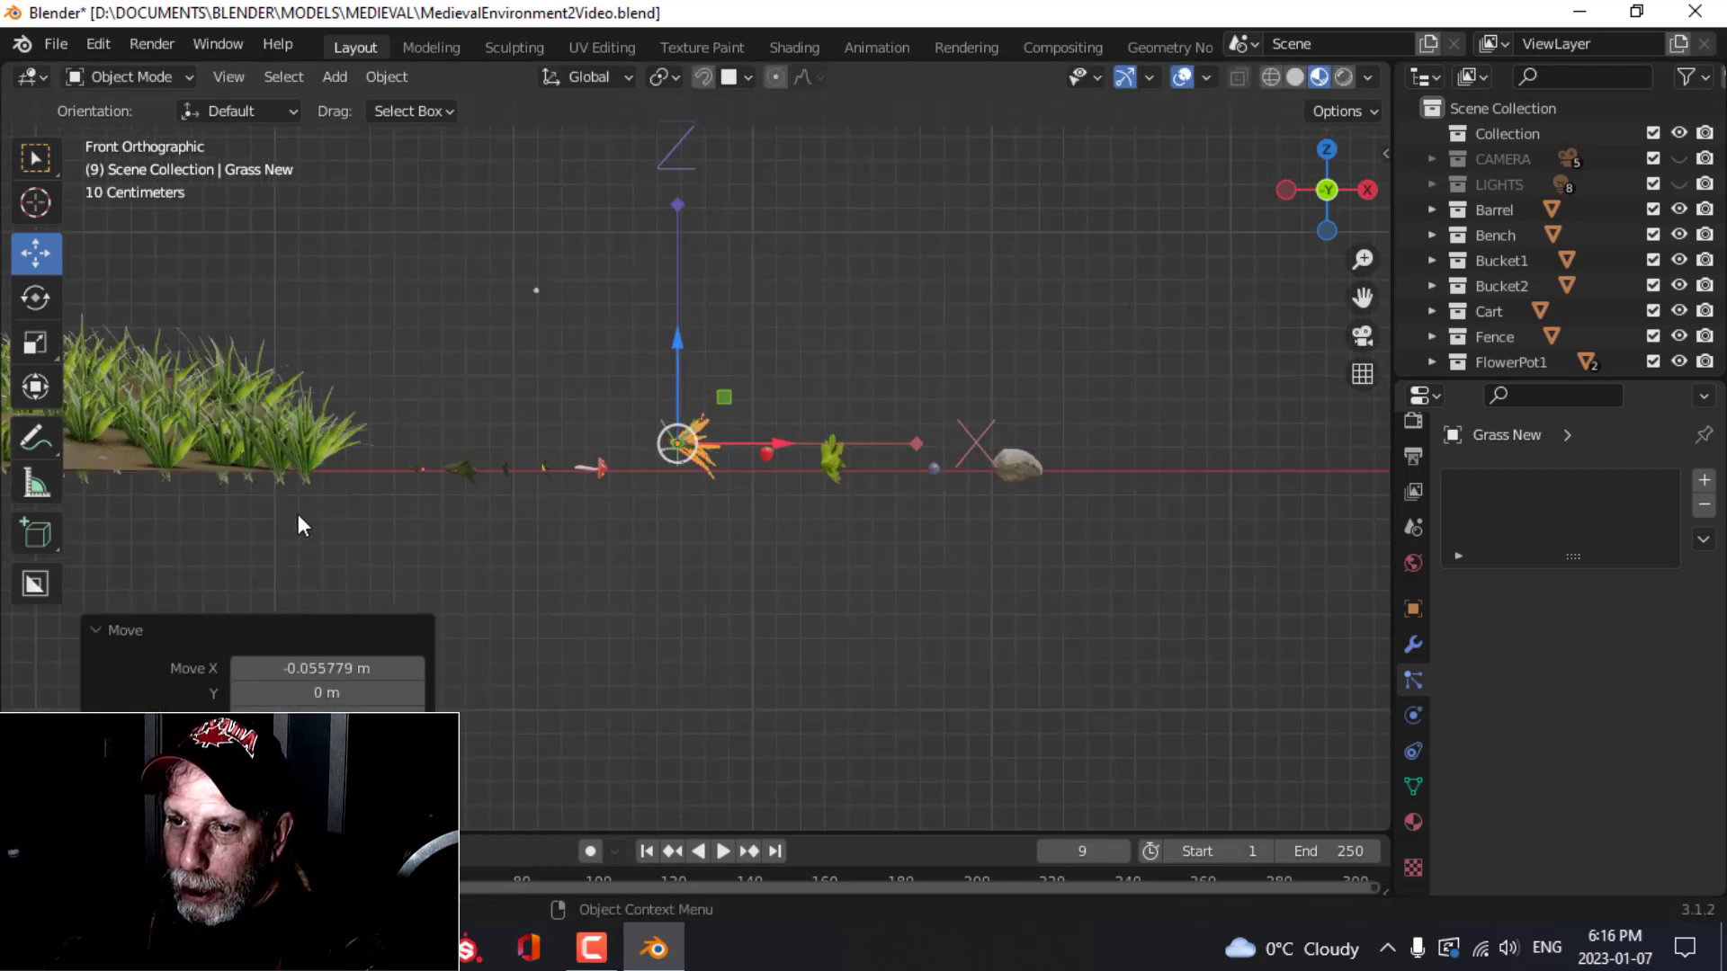
Step: Examine how the scattered grass sits on the ground, close up along its edge and across the whole scene around the house
shift+middle_drag(299, 514, 471, 482)
scroll(344, 496, up, 4)
shift+middle_drag(345, 488, 590, 494)
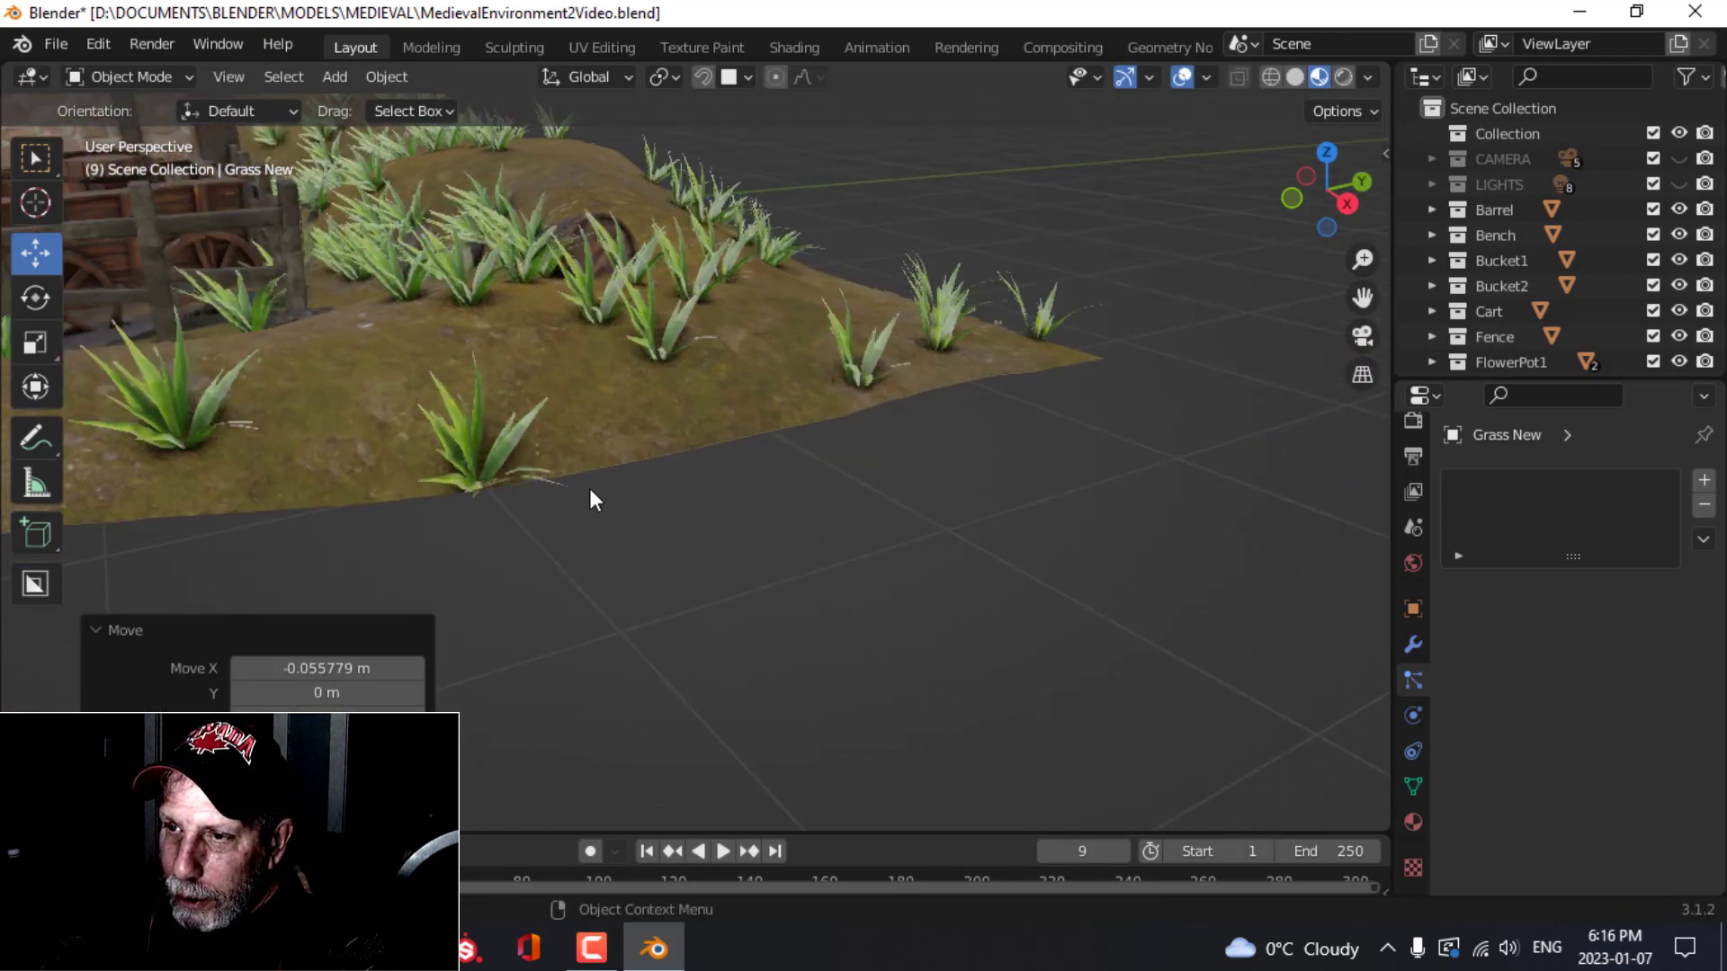
scroll(624, 412, up, 3)
middle_drag(644, 408, 651, 444)
scroll(608, 416, down, 5)
scroll(530, 386, down, 3)
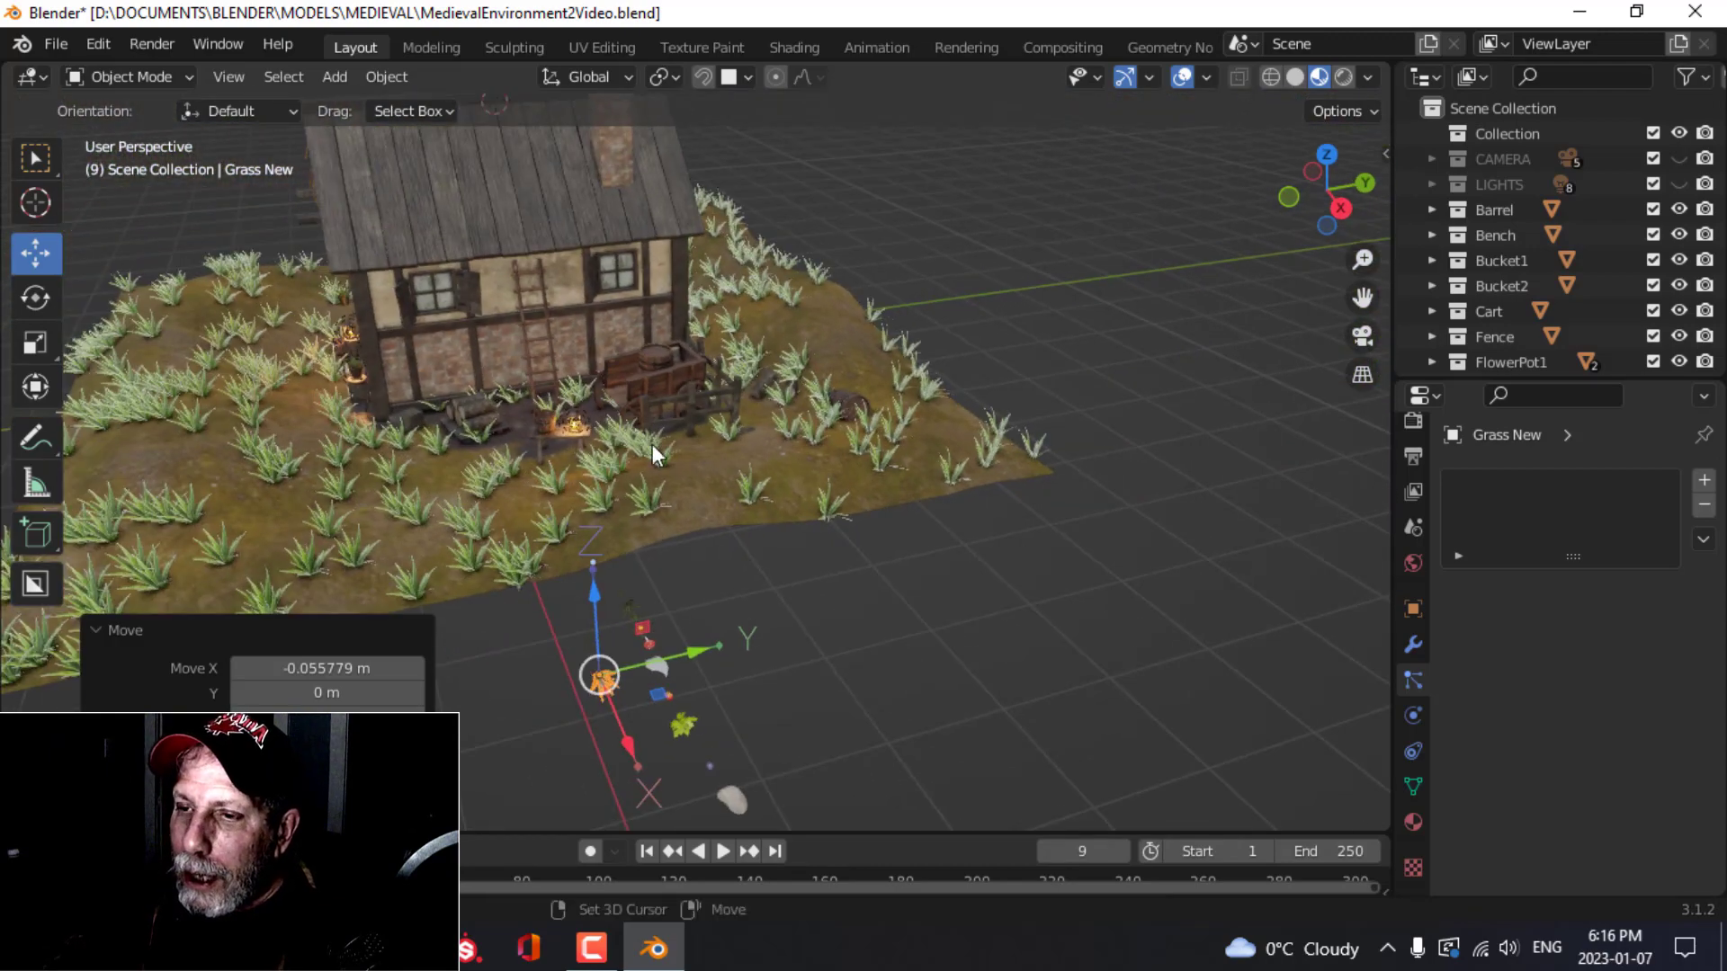
scroll(651, 444, down, 3)
shift+middle_drag(533, 461, 833, 488)
scroll(752, 490, up, 3)
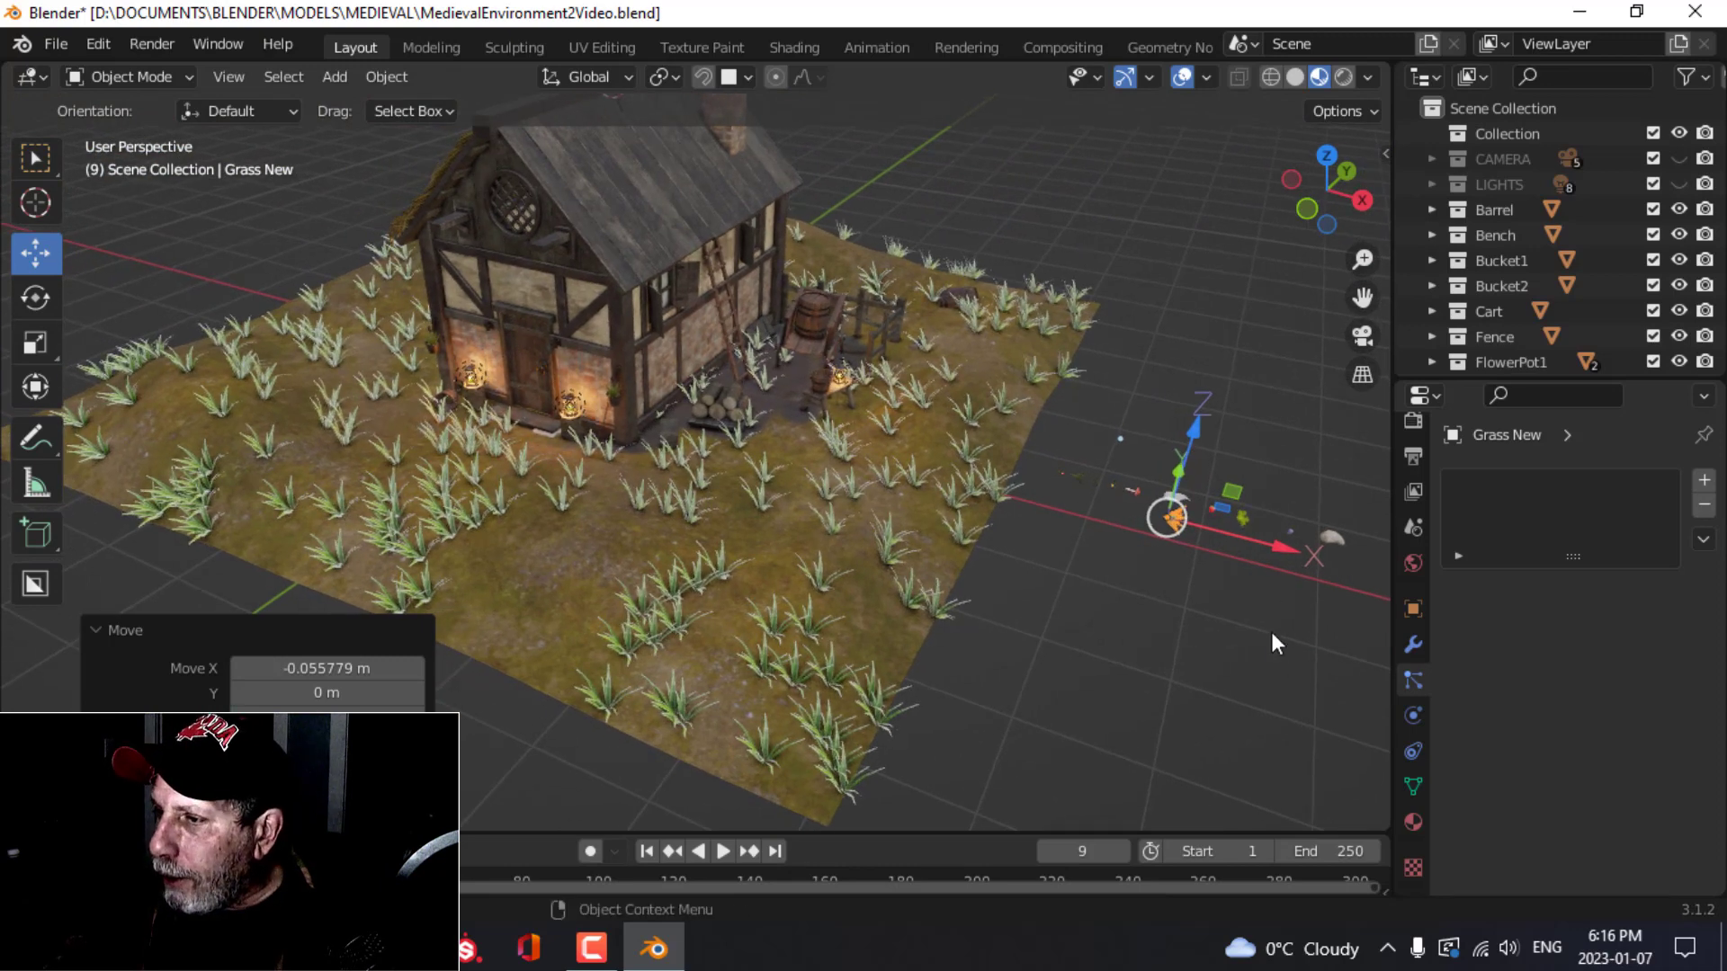
Step: Turn off the option that limits transforms to origins only
click(1362, 113)
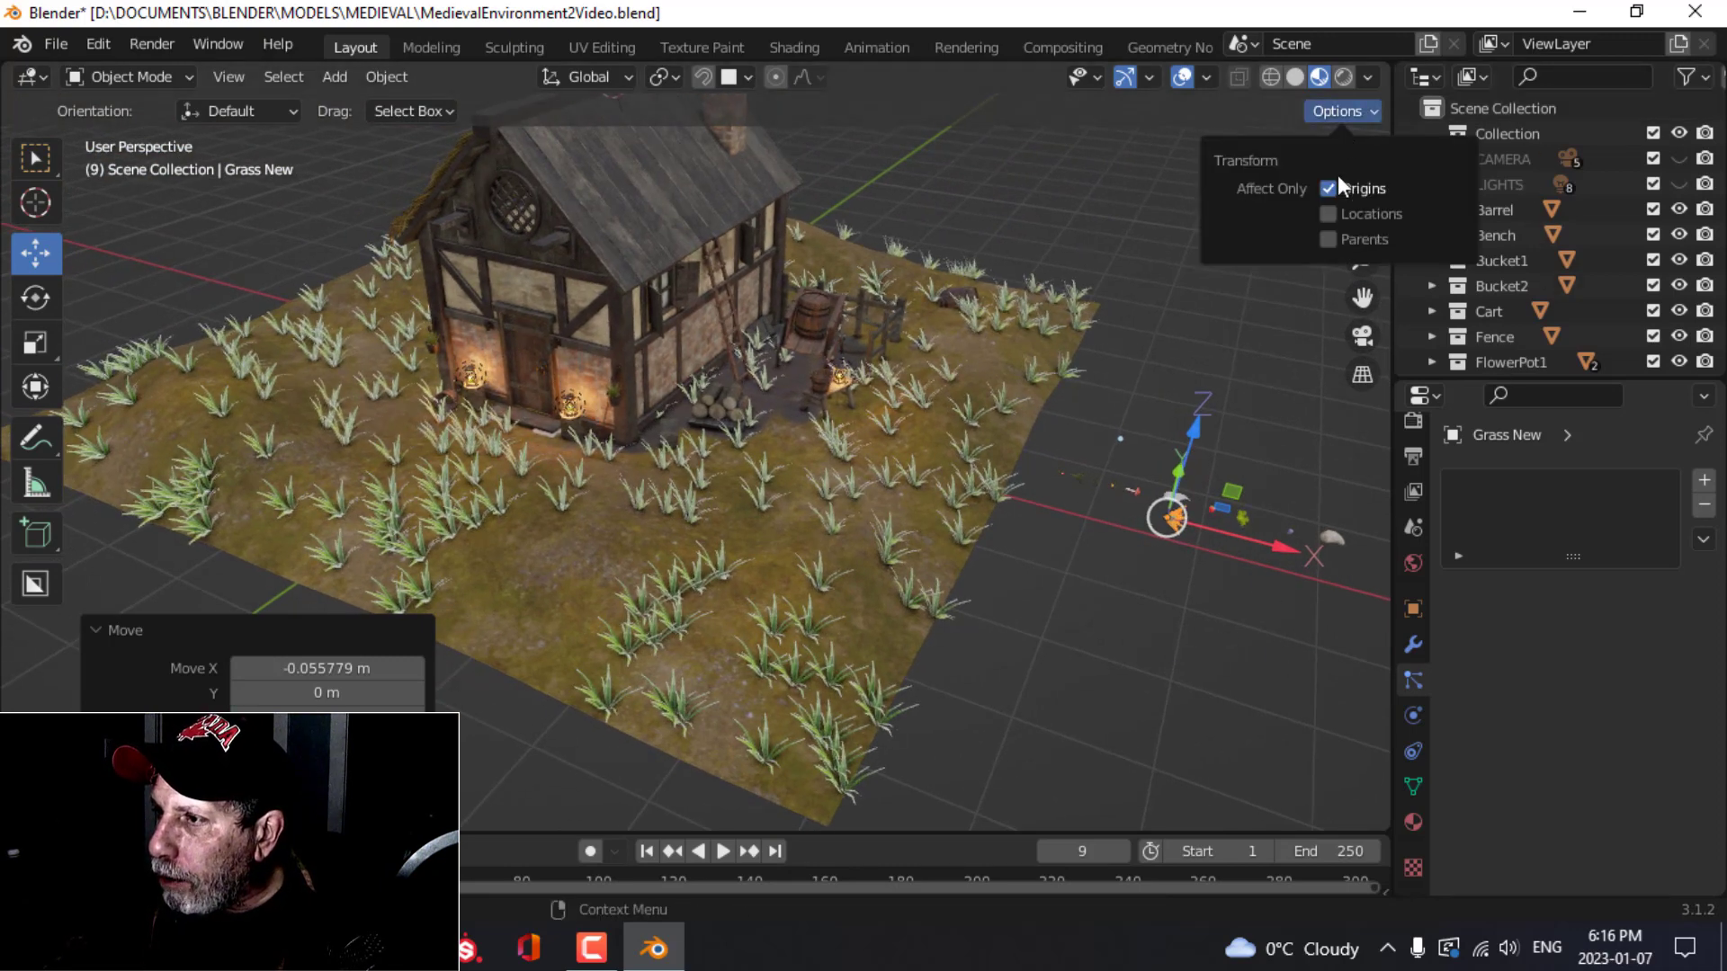
scroll(953, 511, down, 5)
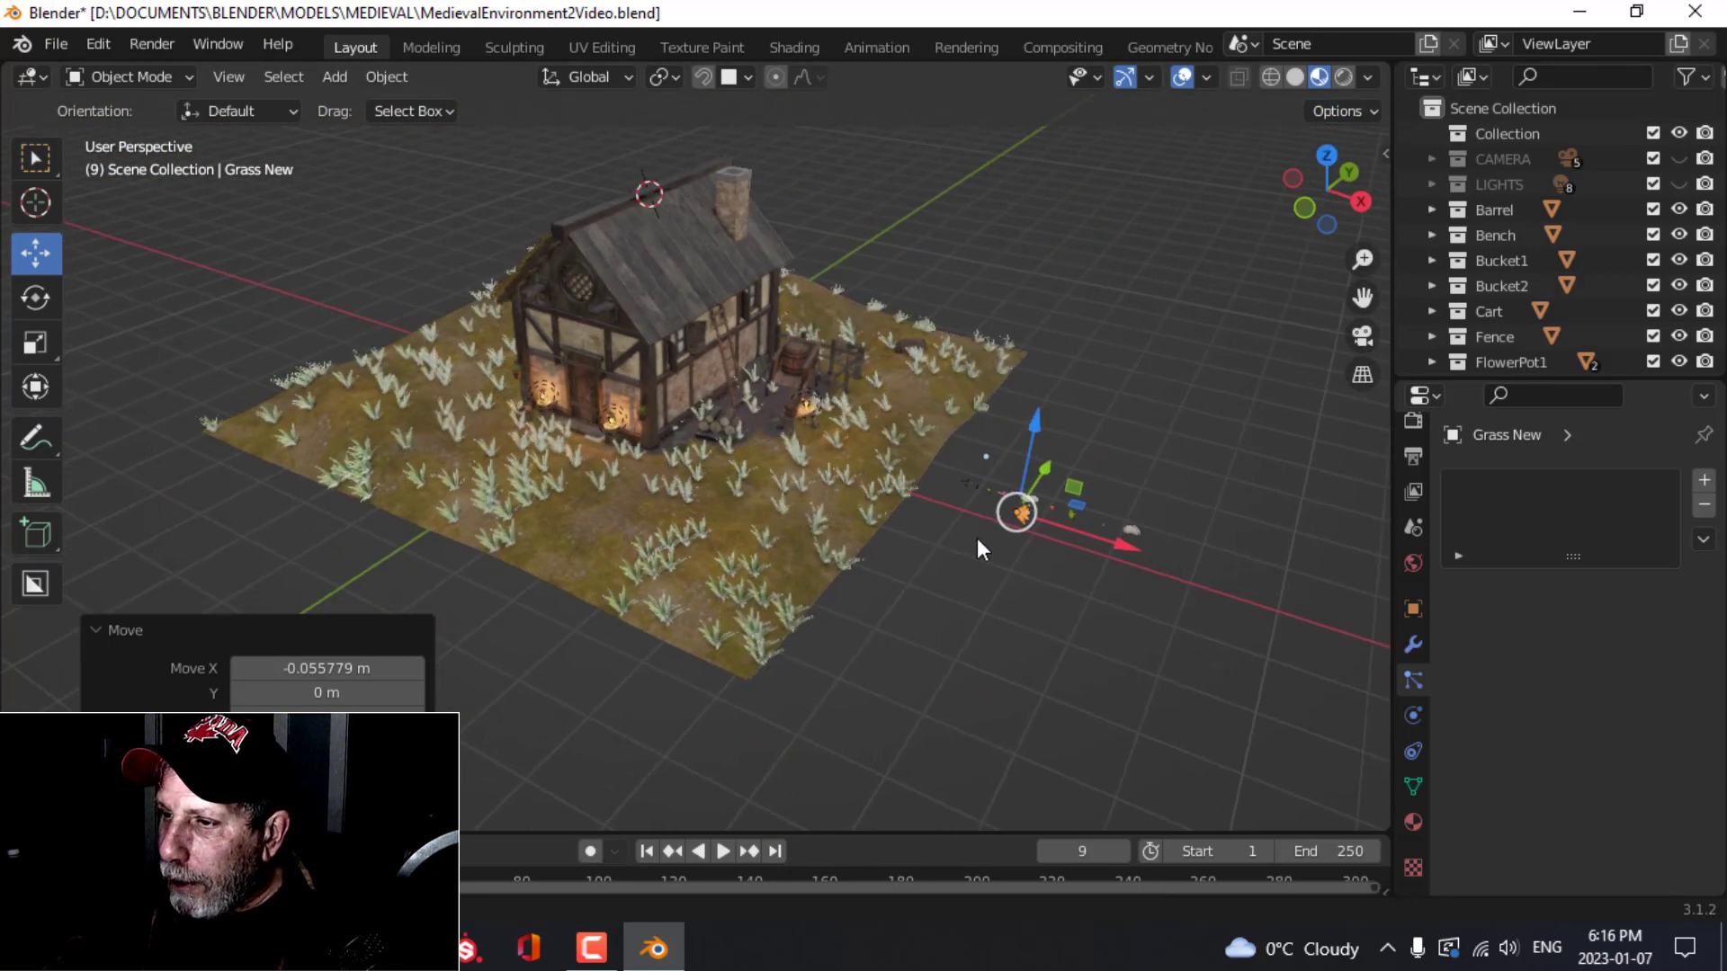
Step: Set the ground's grass particle rotation to the Normal orientation axis, with Randomize 0.390 and Randomize Phase 0.800
click(855, 531)
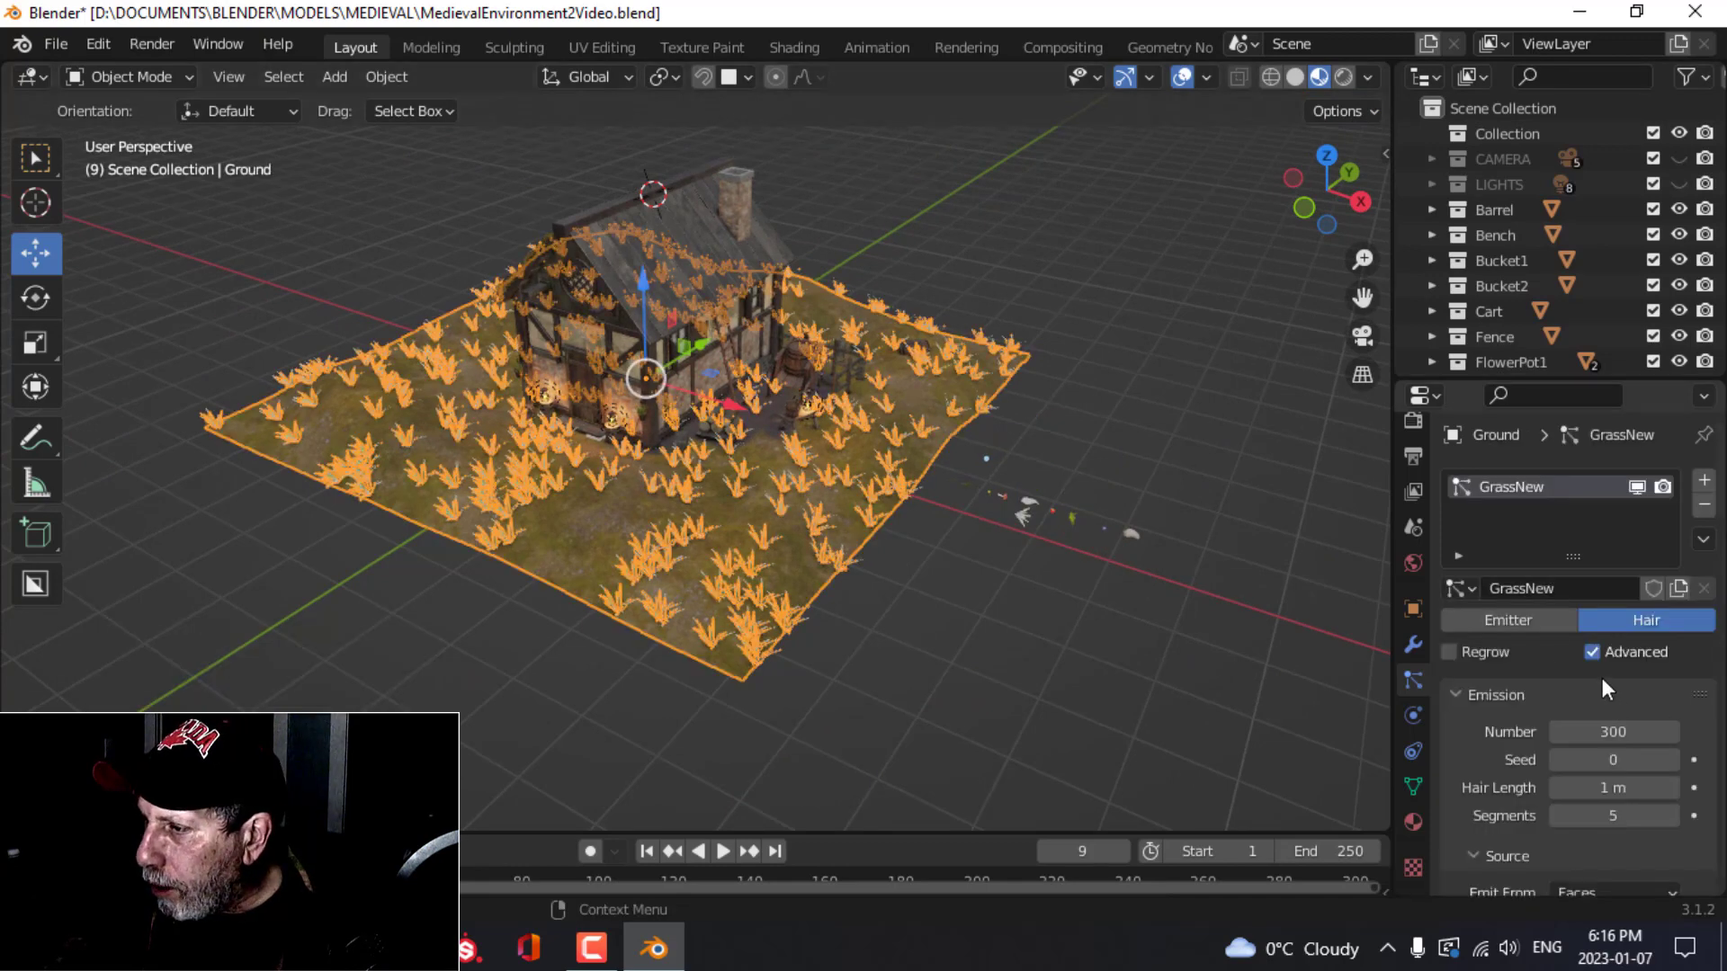
scroll(1572, 656, down, 10)
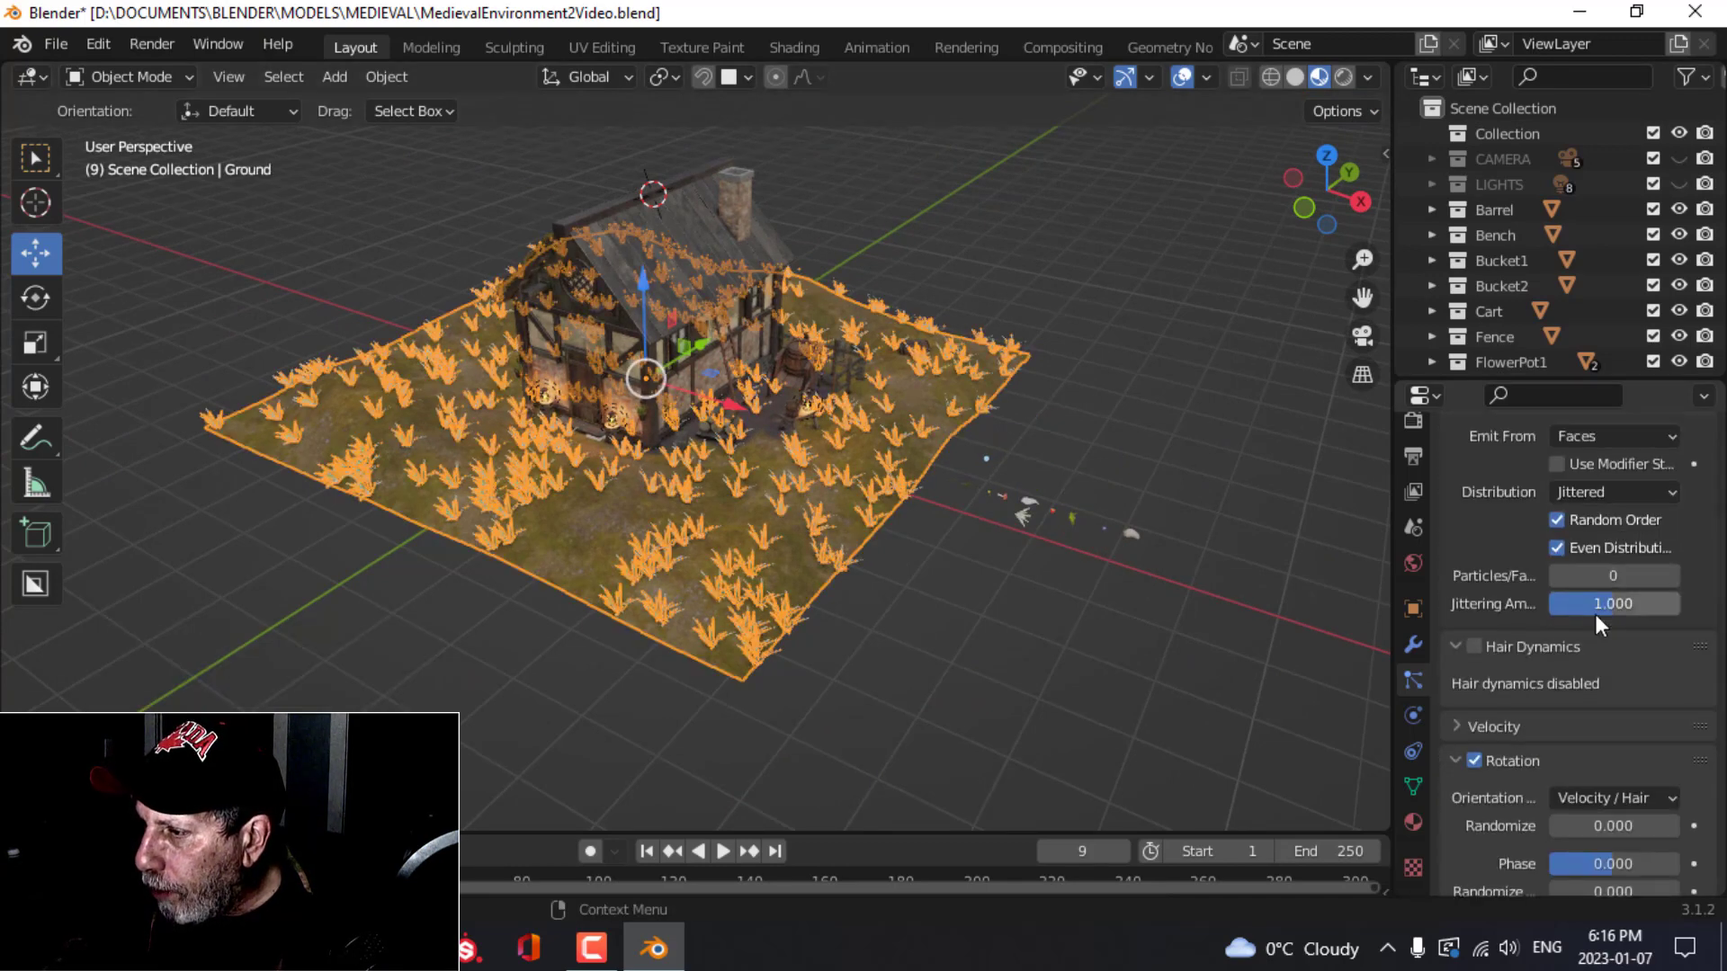
scroll(1597, 612, down, 10)
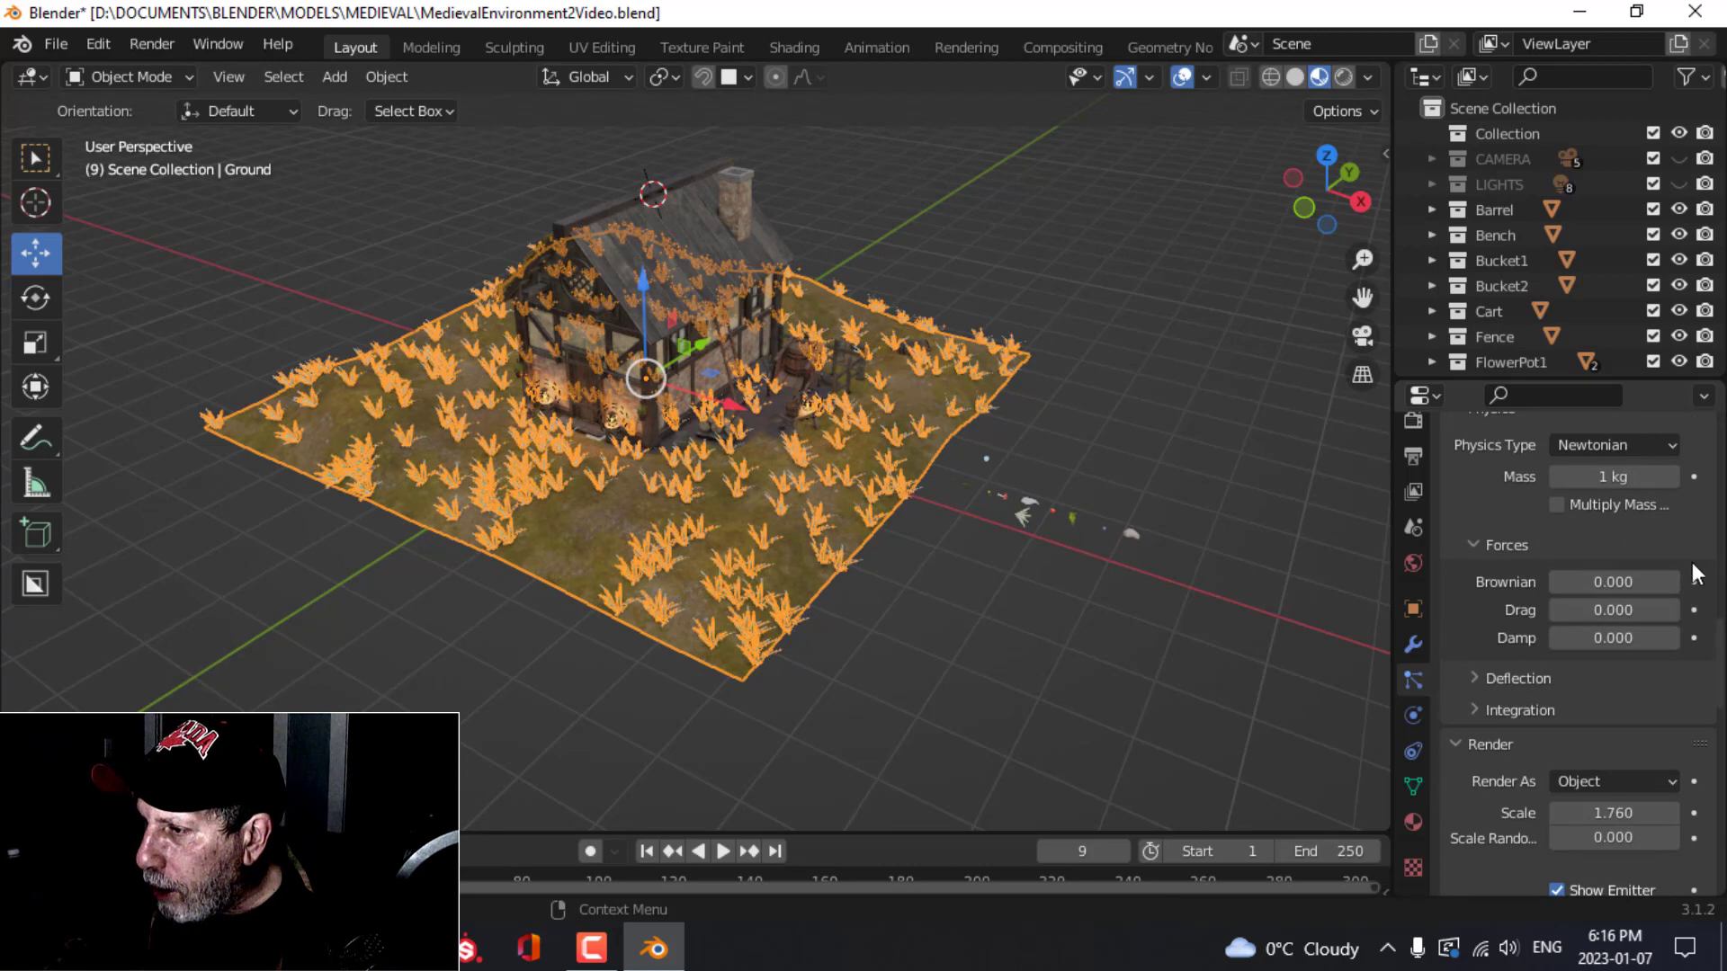
scroll(1587, 693, up, 5)
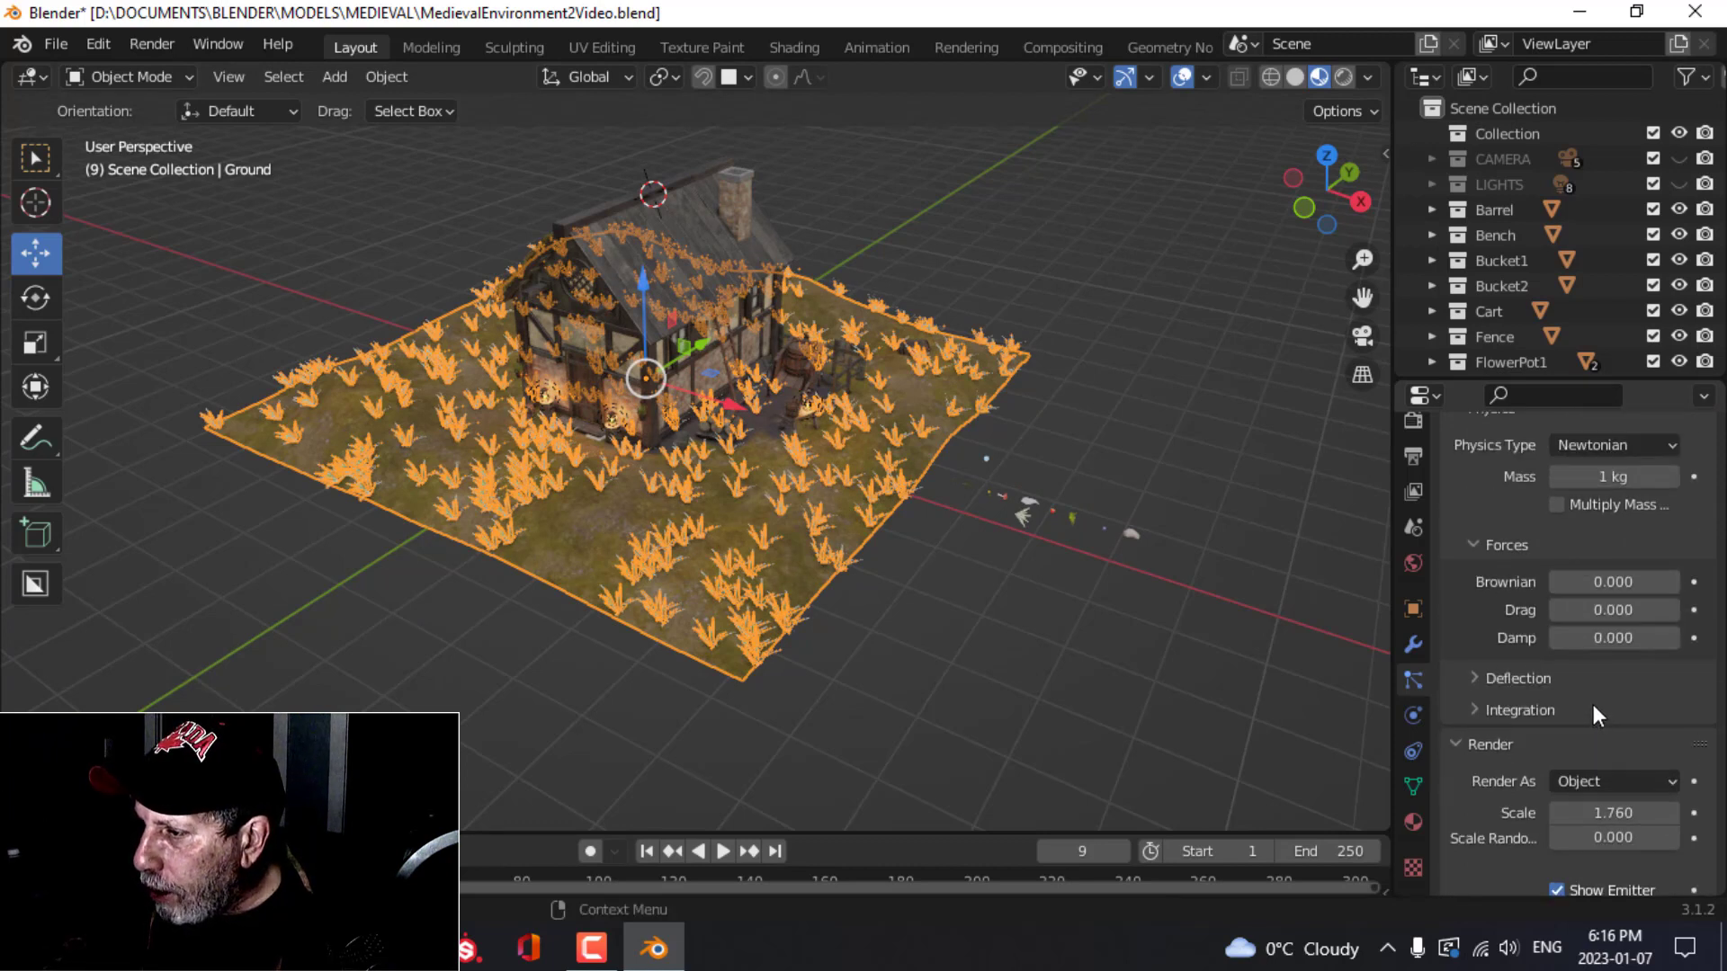
scroll(1594, 699, up, 4)
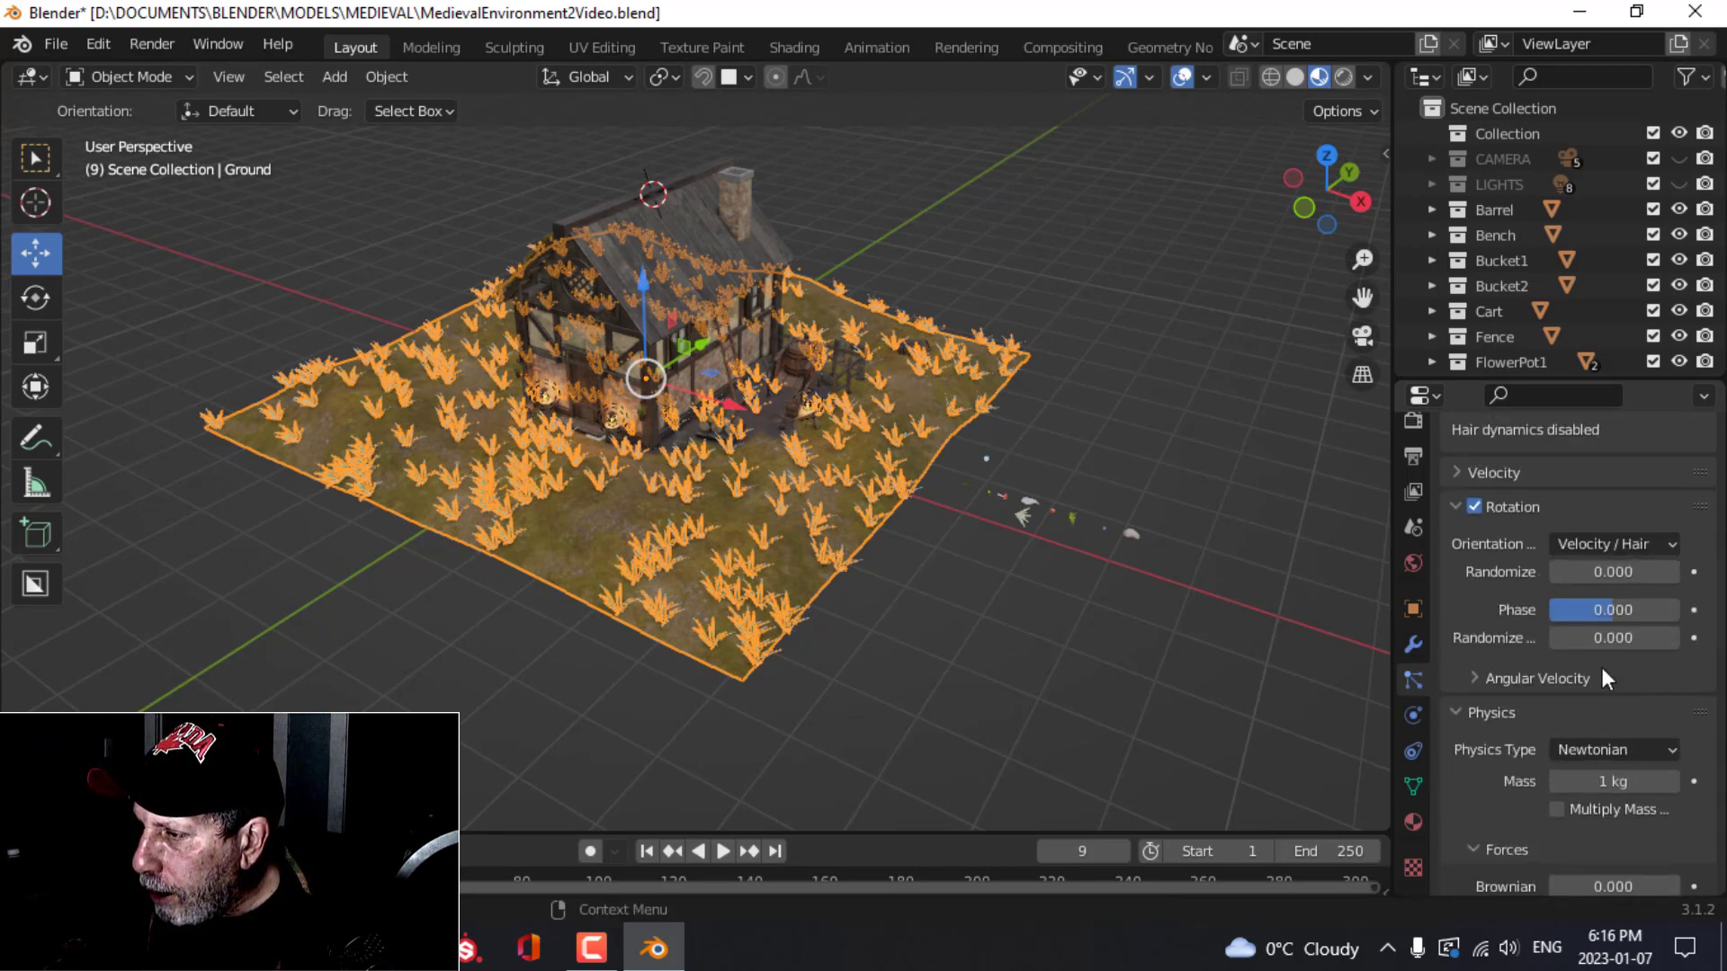
scroll(1016, 547, up, 4)
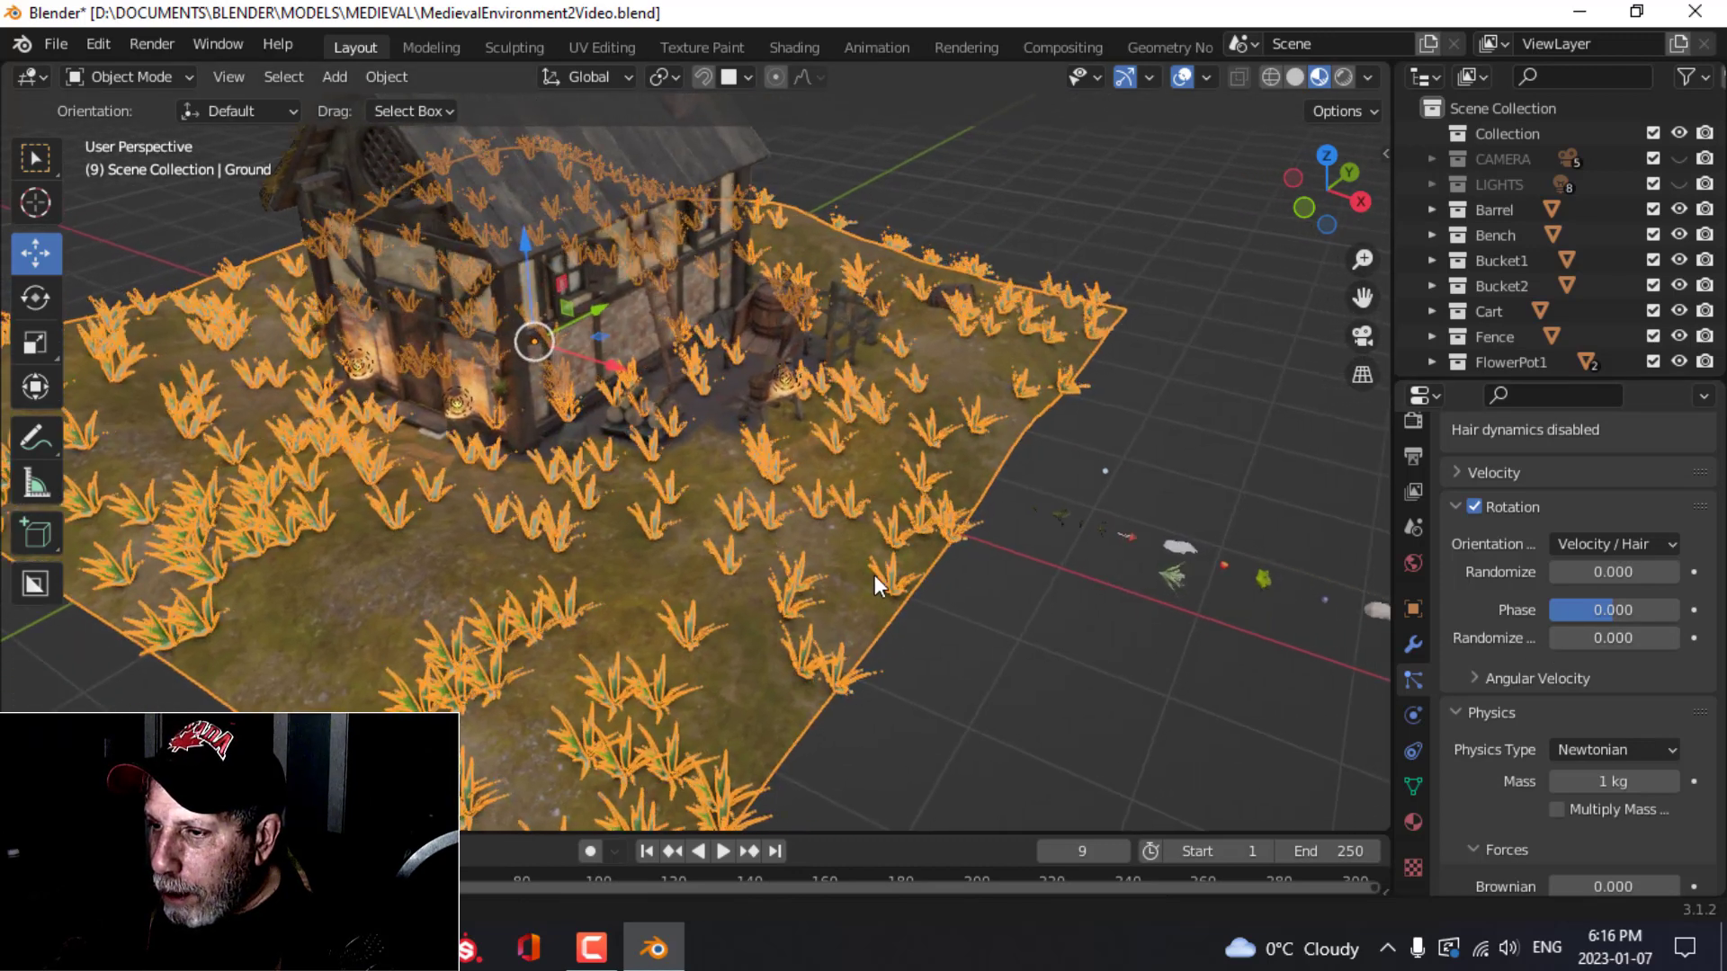
click(1026, 576)
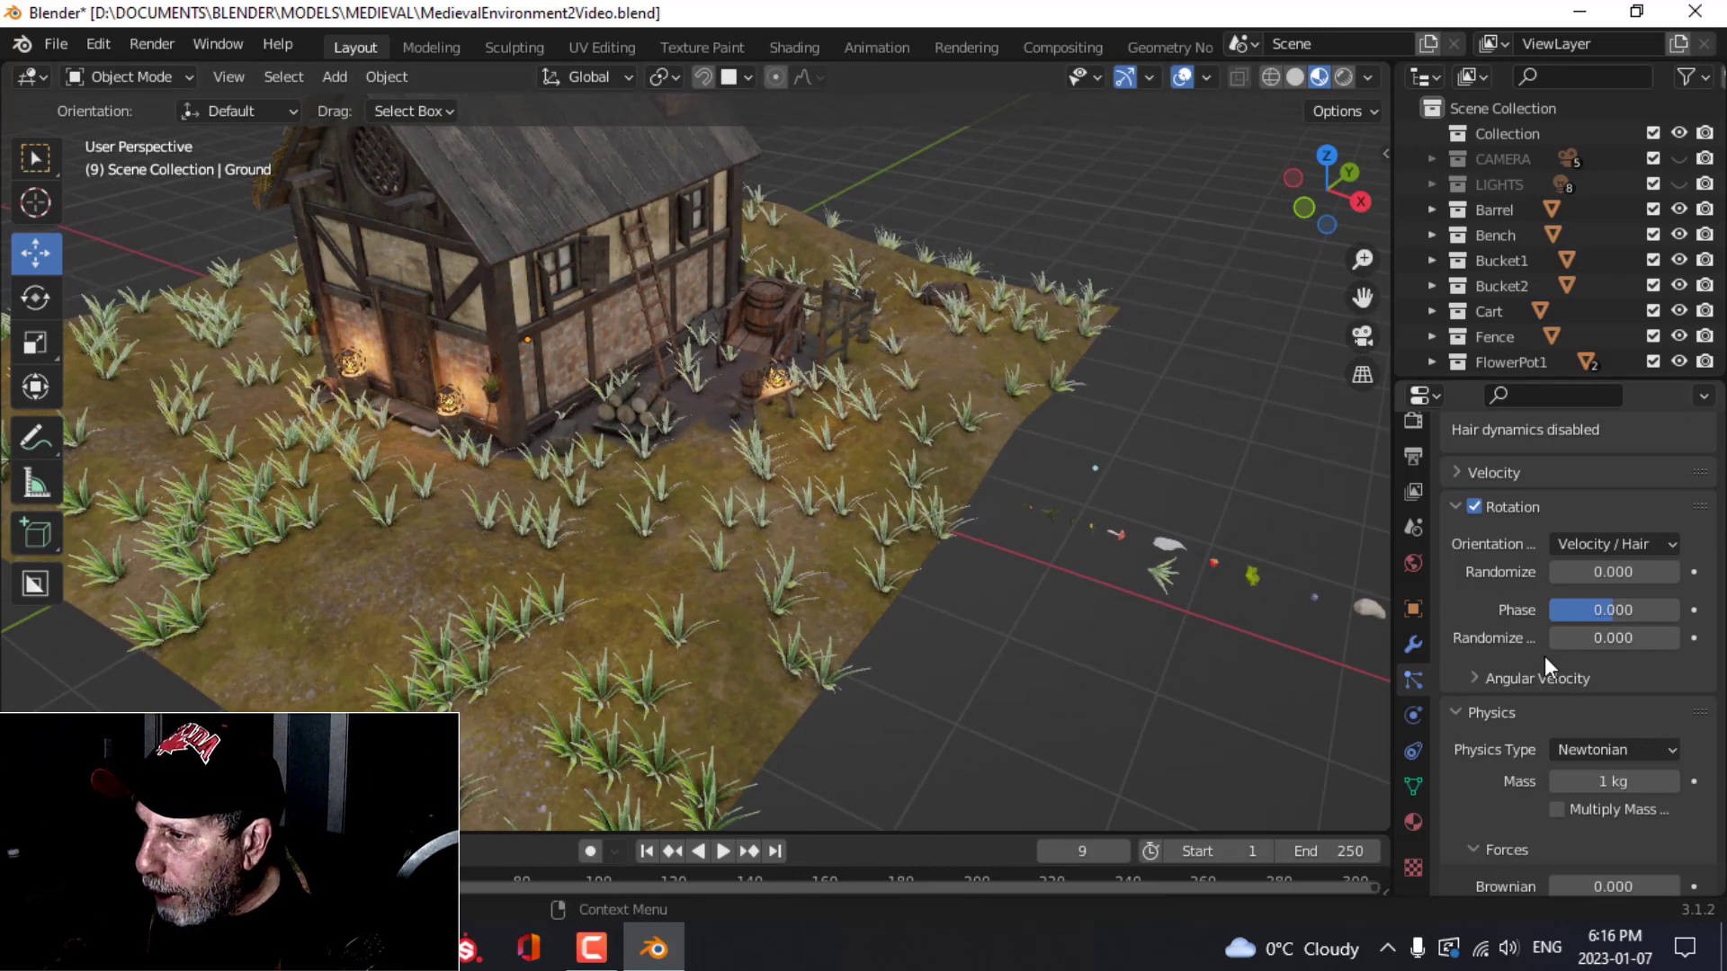
drag(1565, 640, 1601, 641)
drag(1553, 568, 1556, 569)
click(1599, 545)
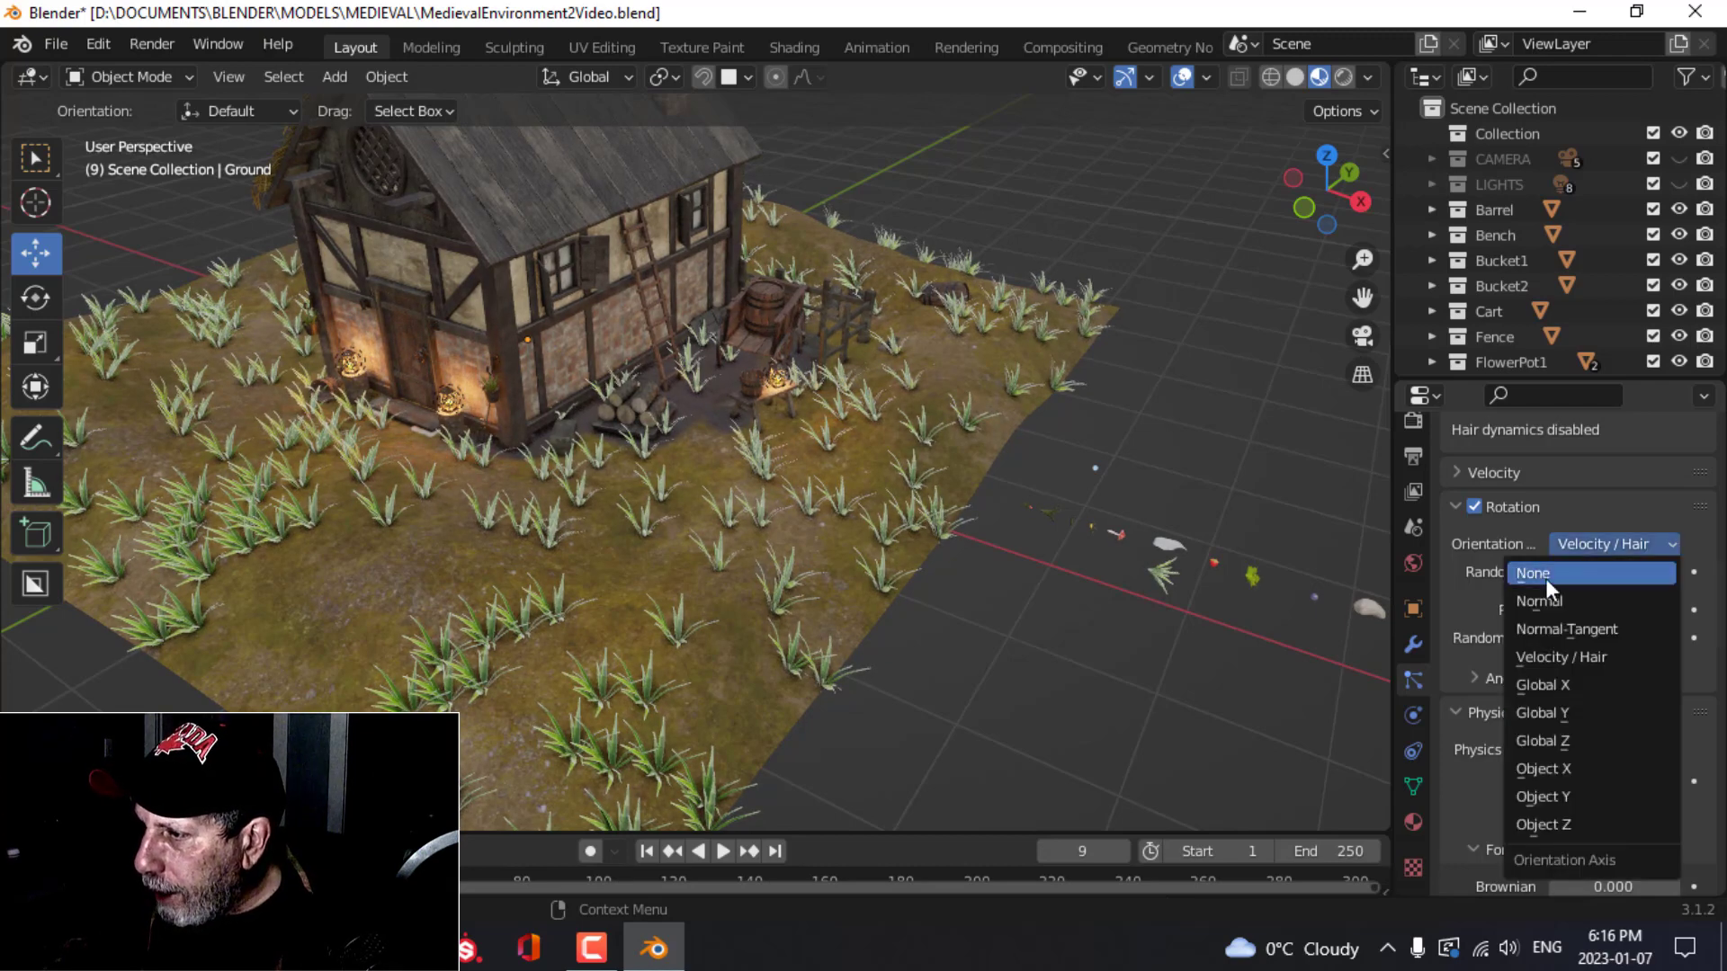
click(1531, 603)
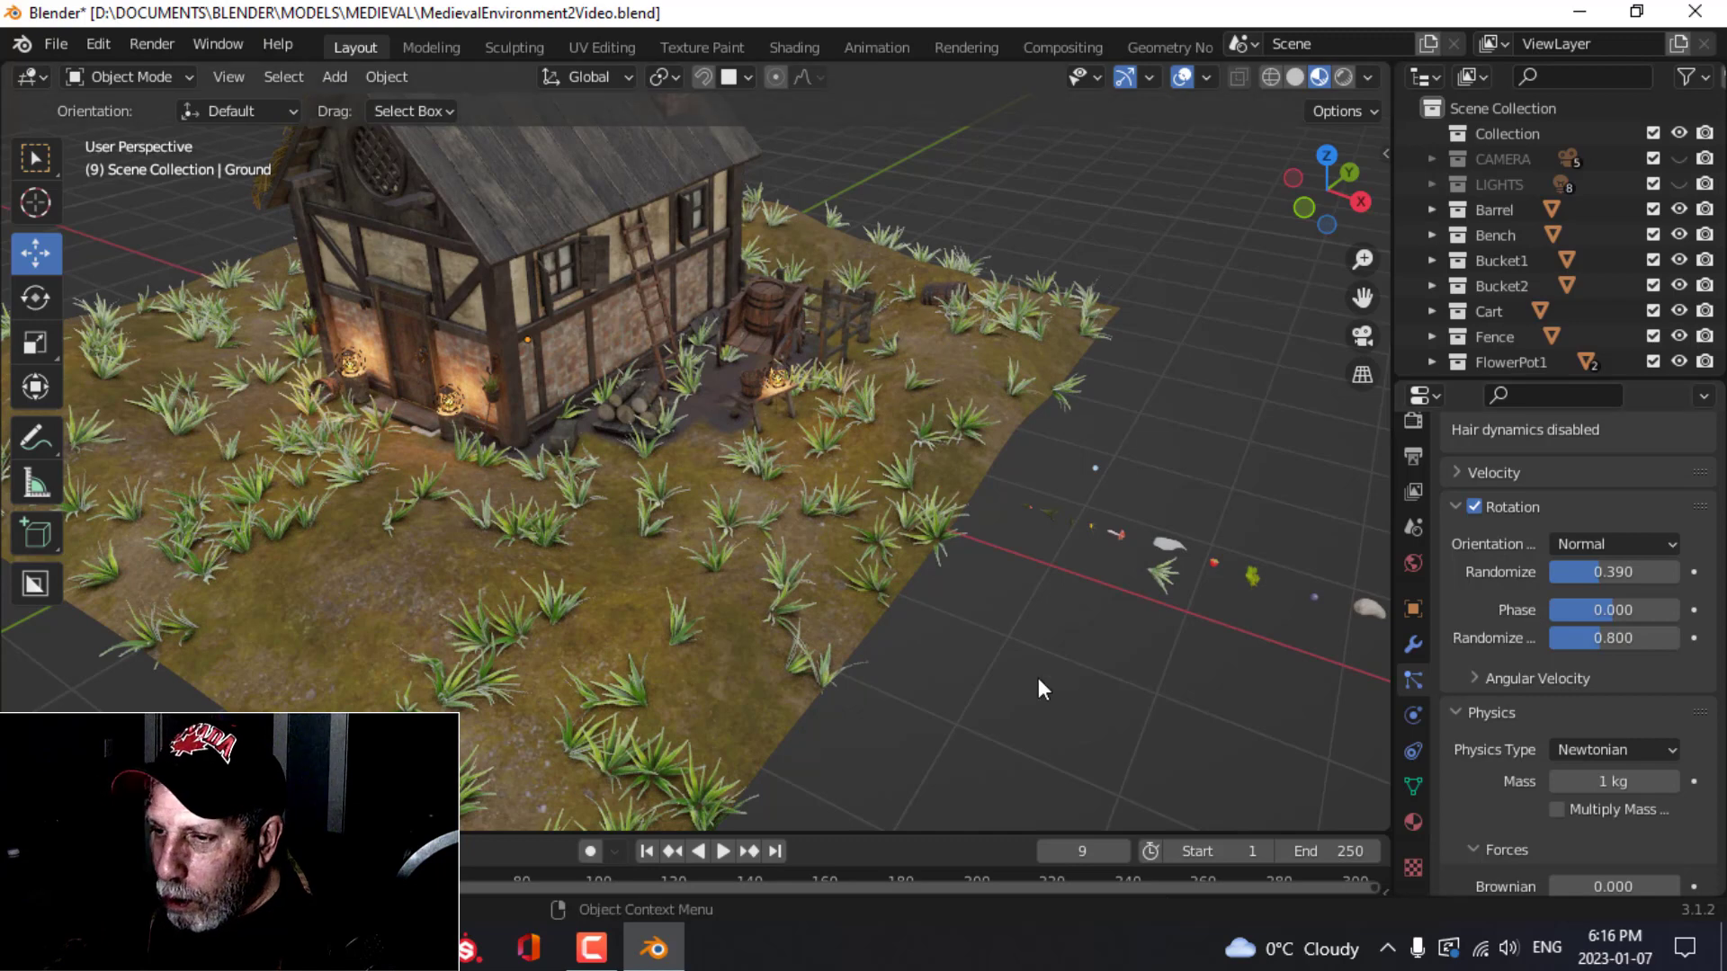
Step: Adjust the grass rotation to Randomize 0.067, Phase -0.248 and Randomize Phase 1.352
drag(1600, 572, 1613, 641)
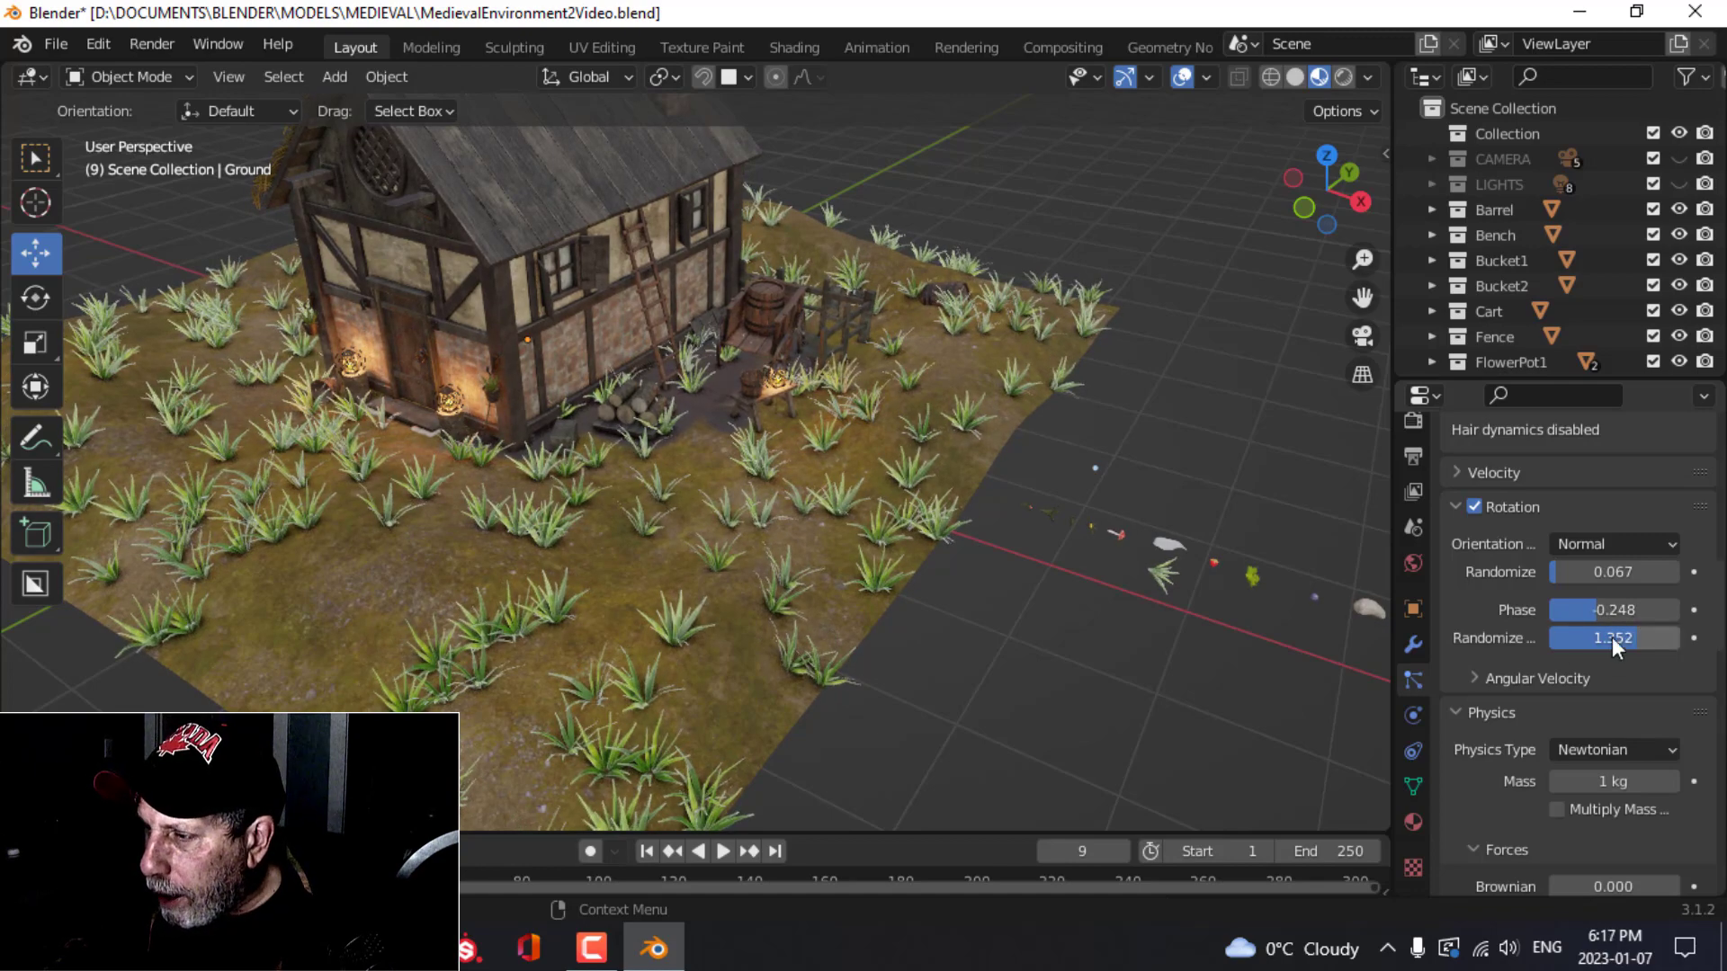
scroll(844, 601, up, 4)
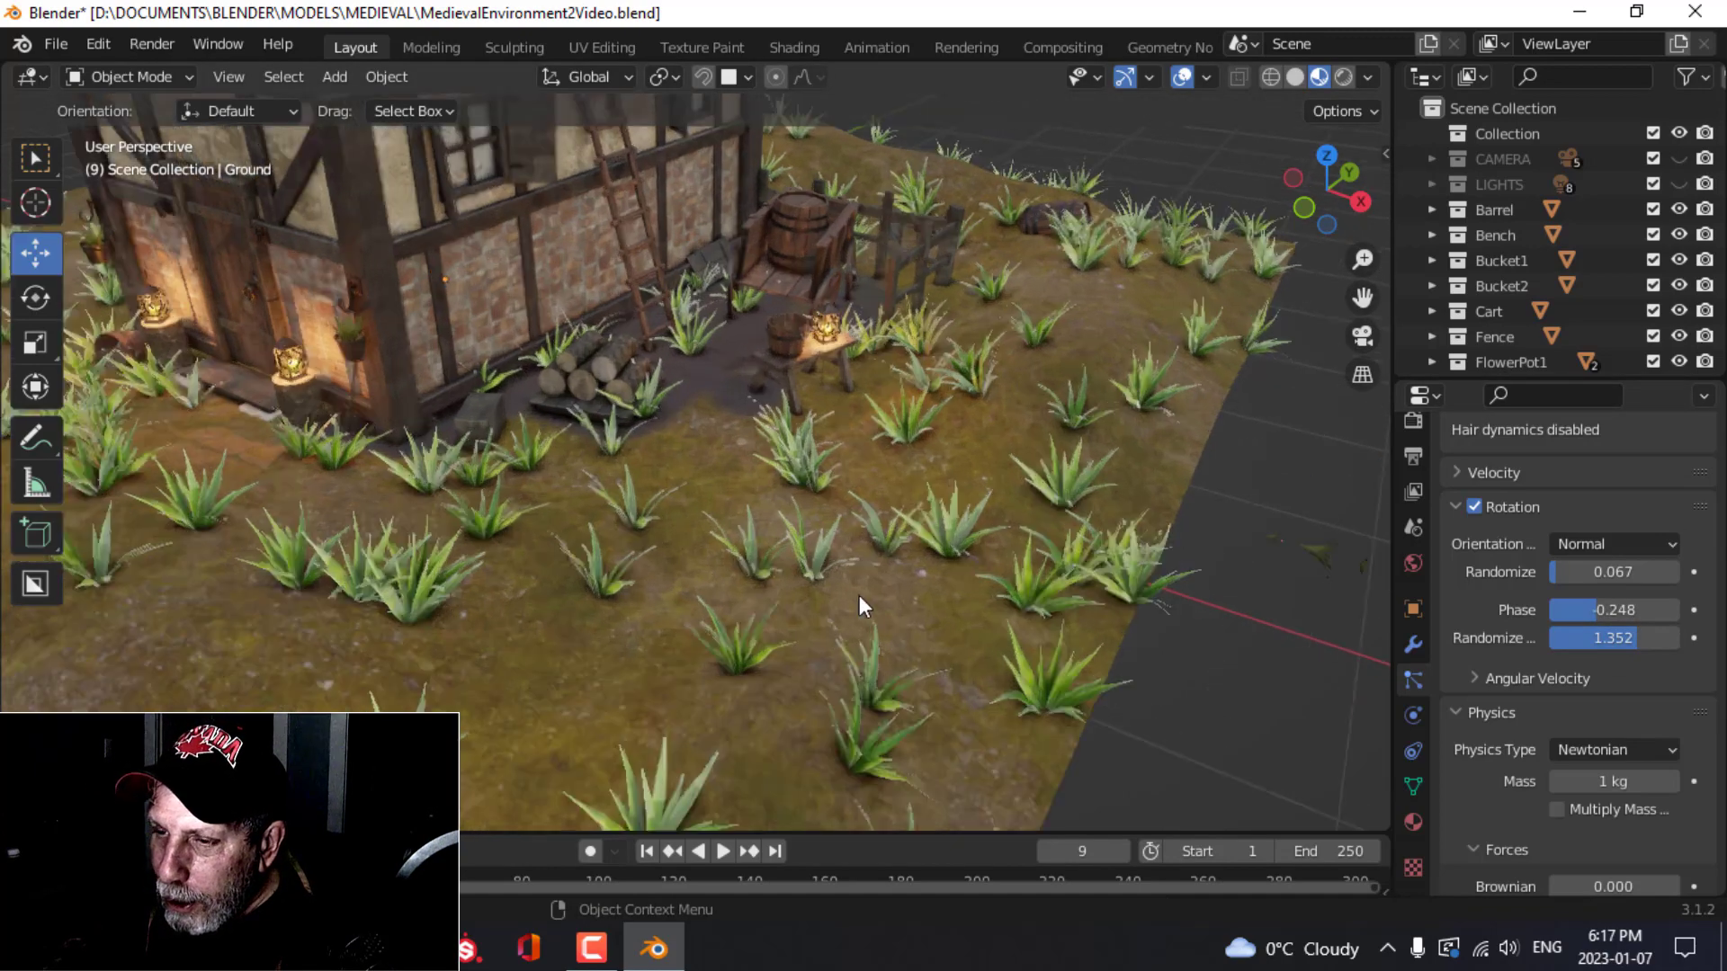
scroll(860, 595, up, 2)
Step: Set the Scale Randomness of the rendered grass instances to 0.638 and check the size variation around the house
scroll(1590, 711, down, 10)
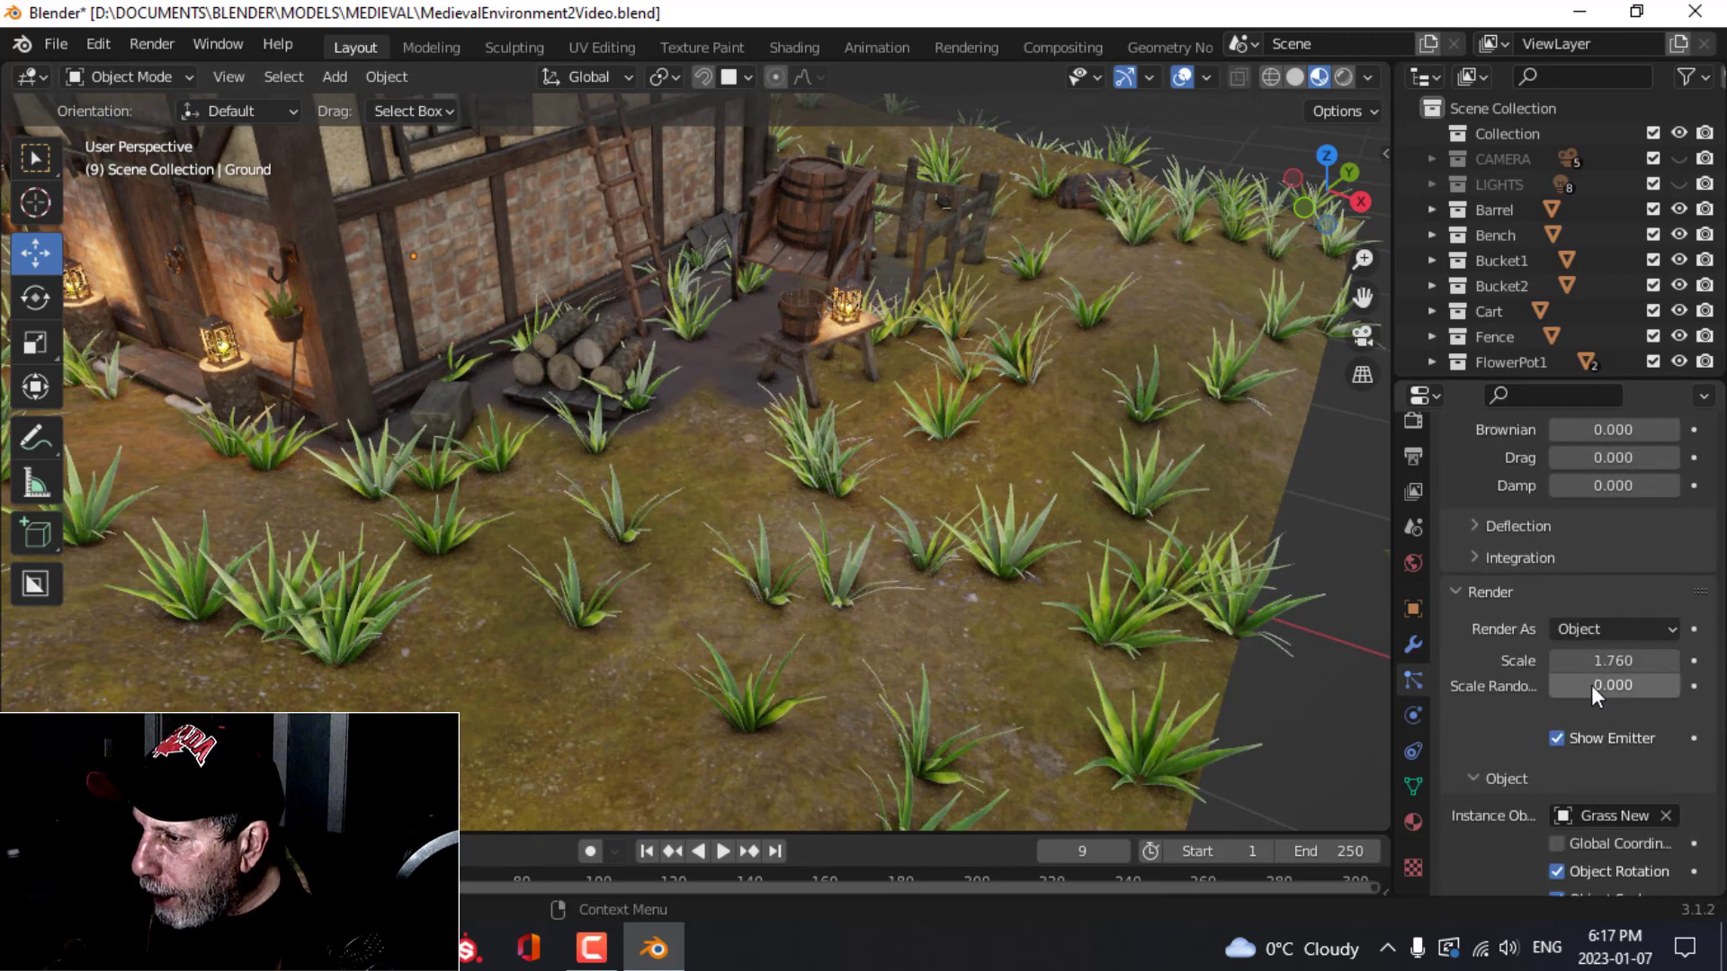
drag(1581, 689, 1631, 689)
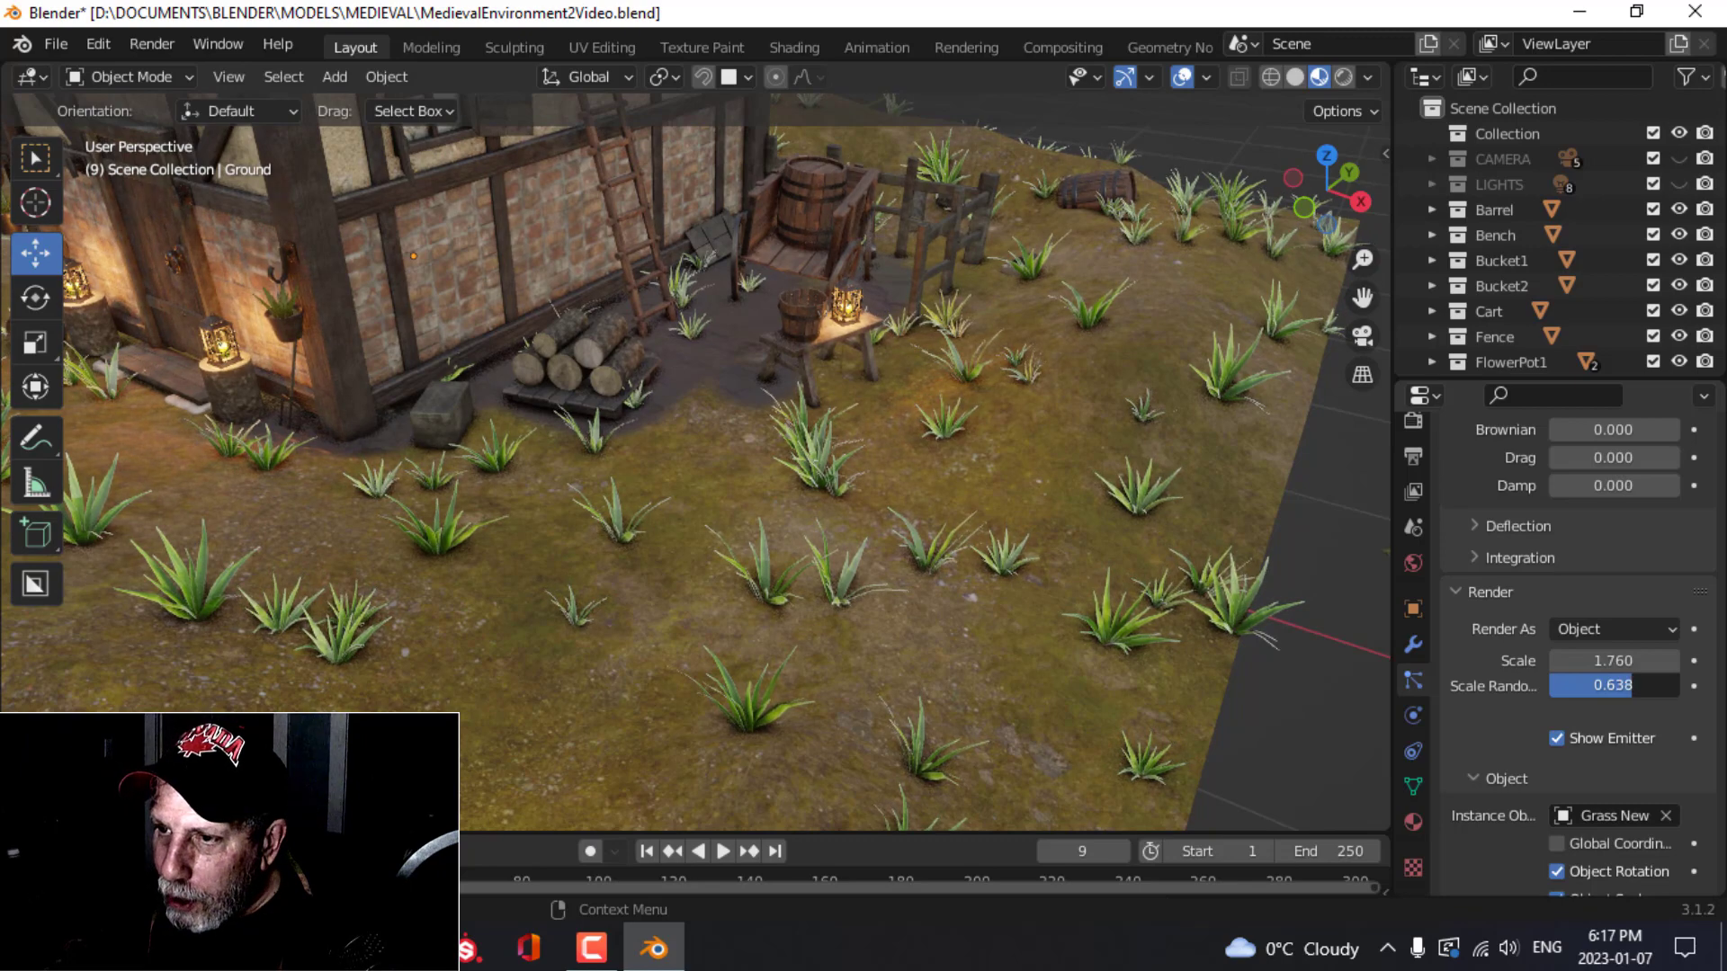
scroll(823, 595, down, 2)
middle_drag(865, 595, 838, 581)
middle_drag(640, 527, 720, 593)
scroll(614, 563, down, 3)
Step: Enable Interpolated children for the grass particles, with both the display amount and the render amount set to 5
scroll(1624, 779, down, 5)
scroll(1625, 772, down, 5)
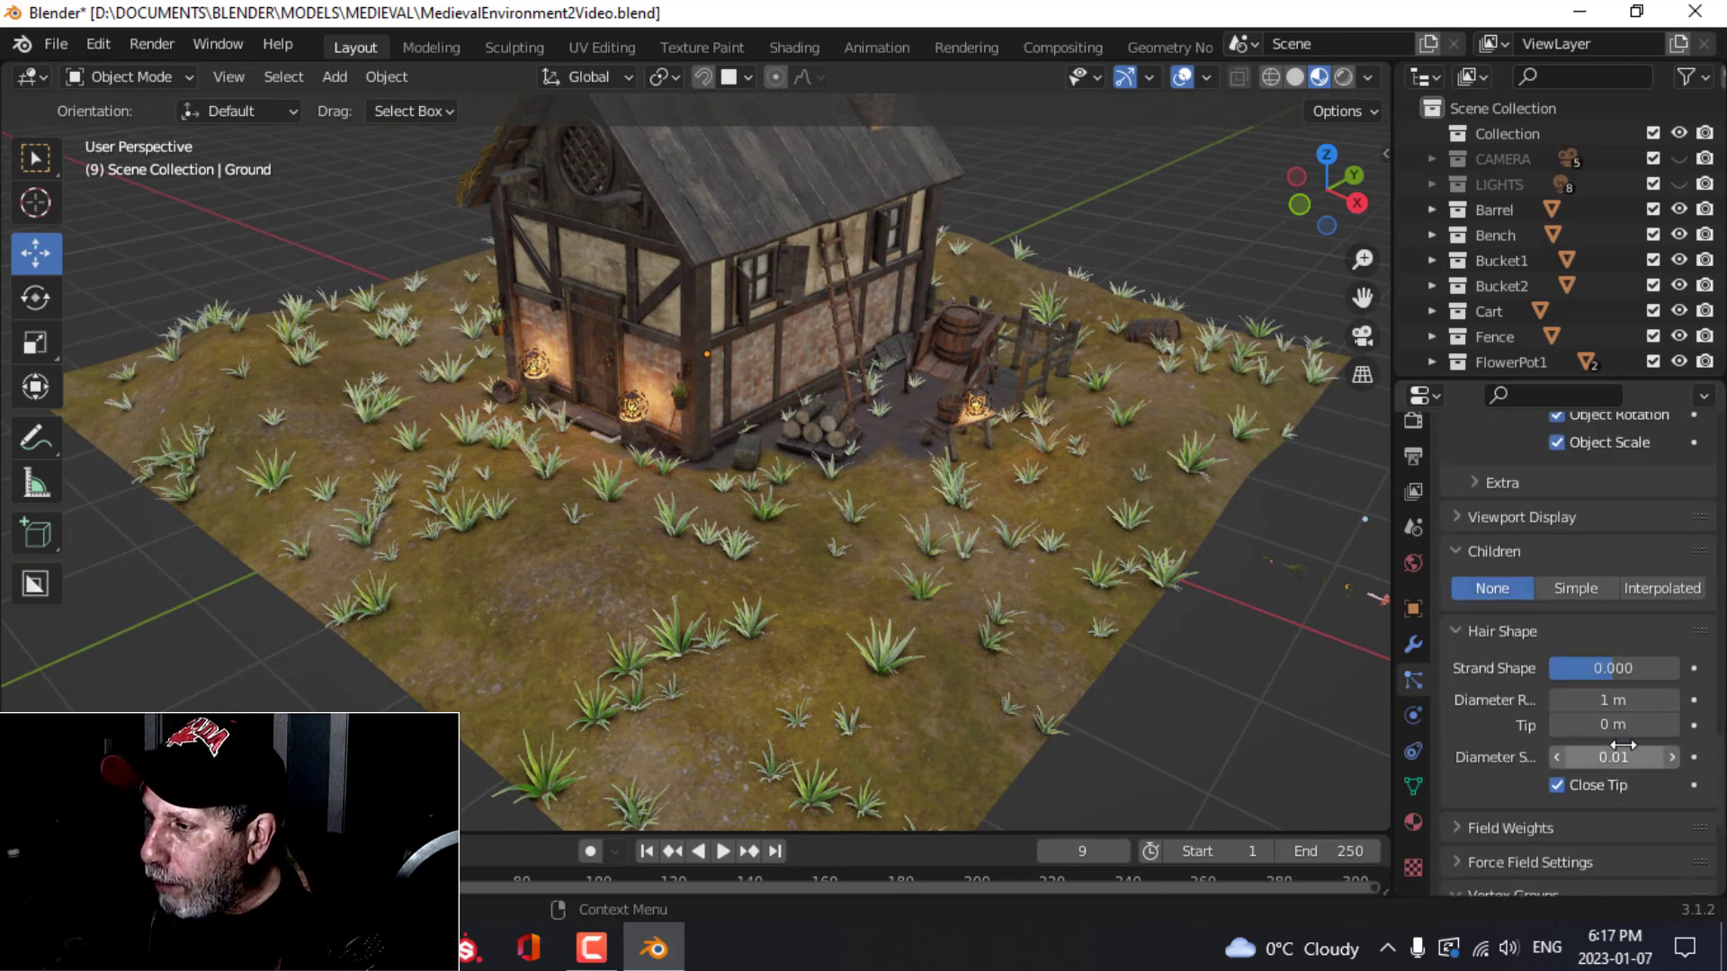
scroll(1612, 689, up, 3)
scroll(1639, 697, down, 3)
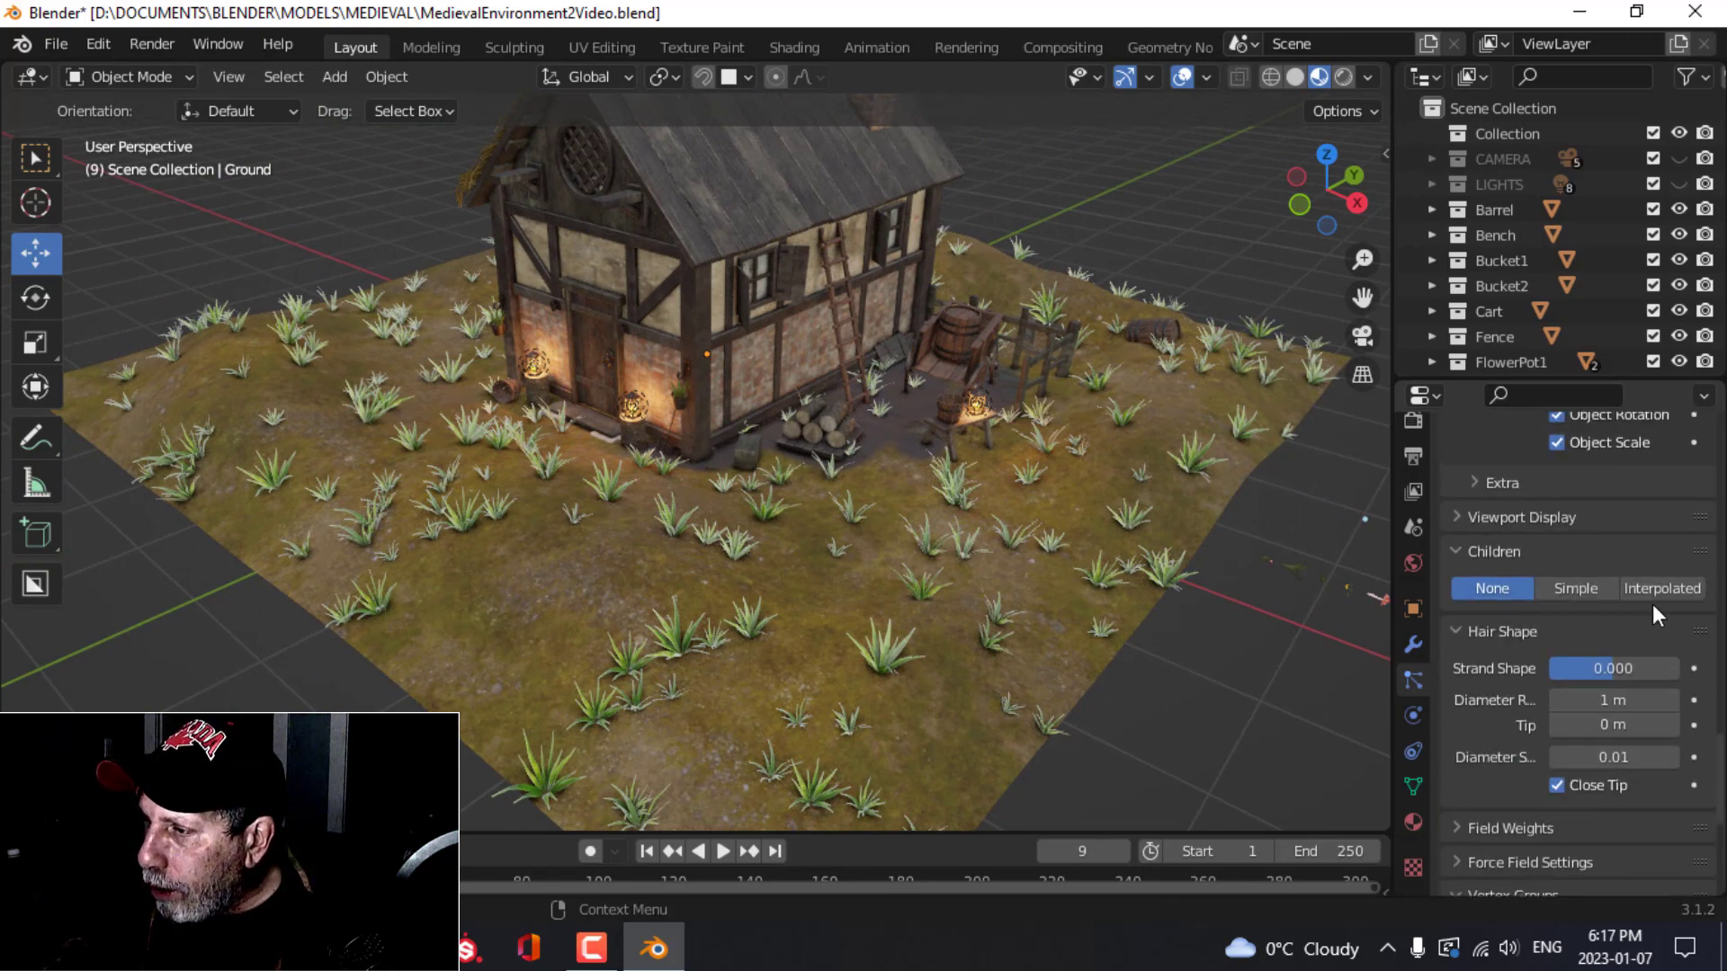
click(1655, 585)
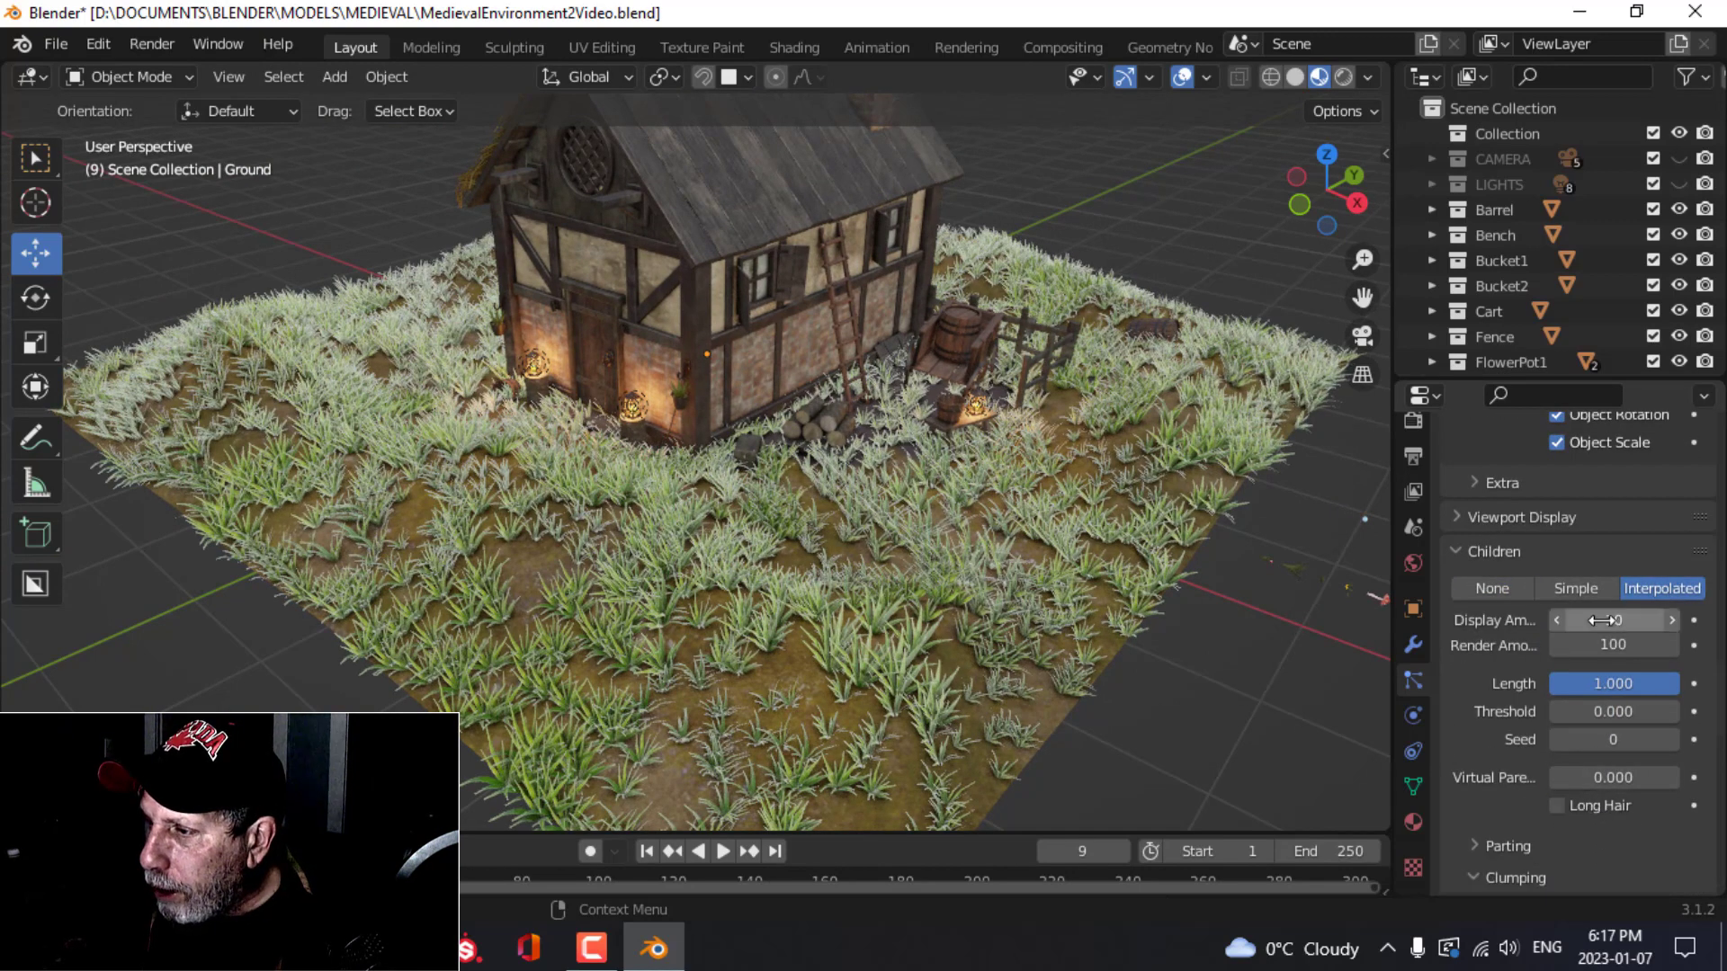
click(1644, 619)
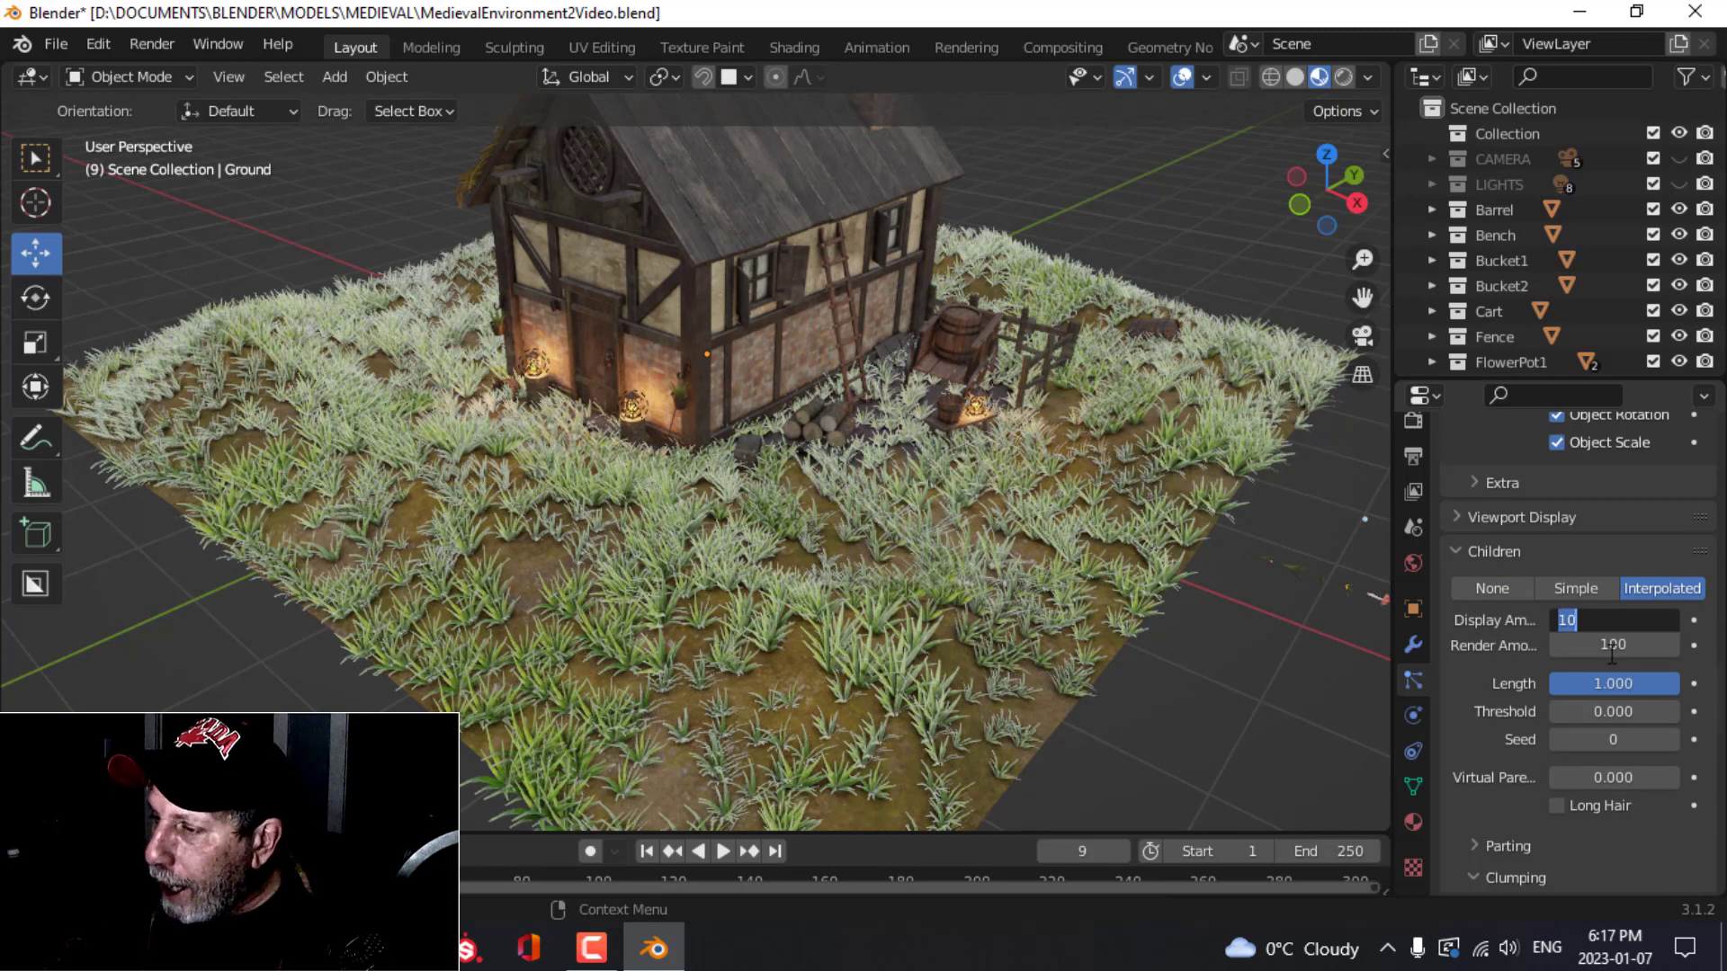
text(5)
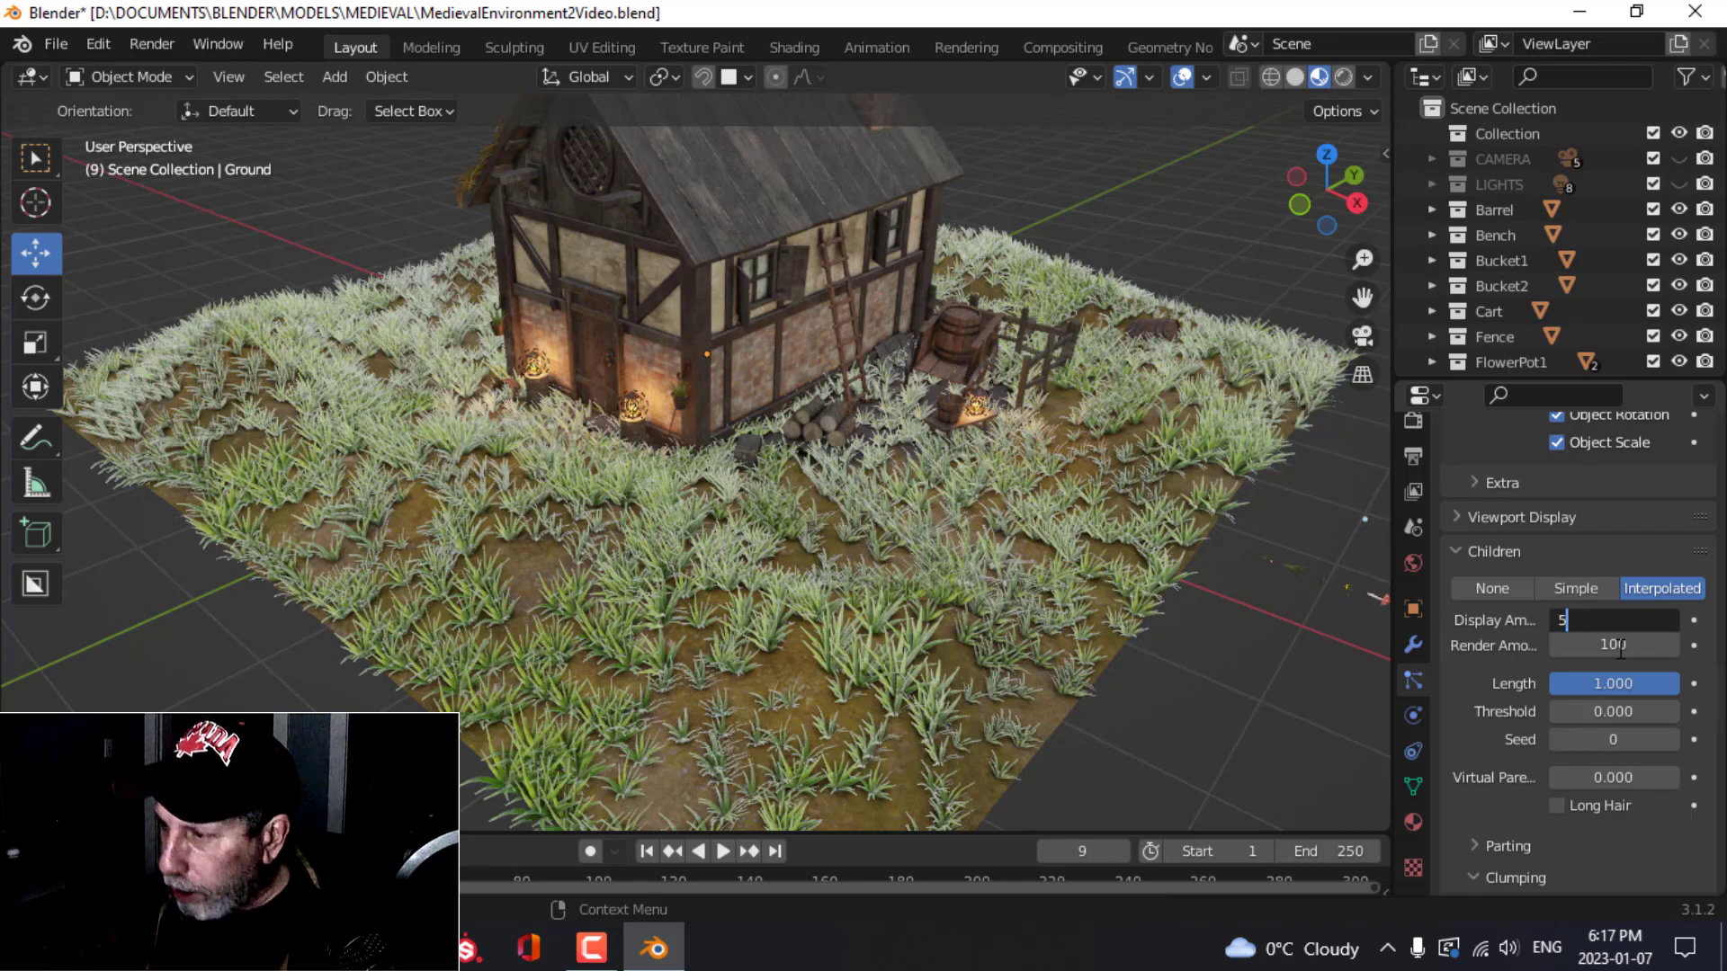
key(Return)
click(1619, 645)
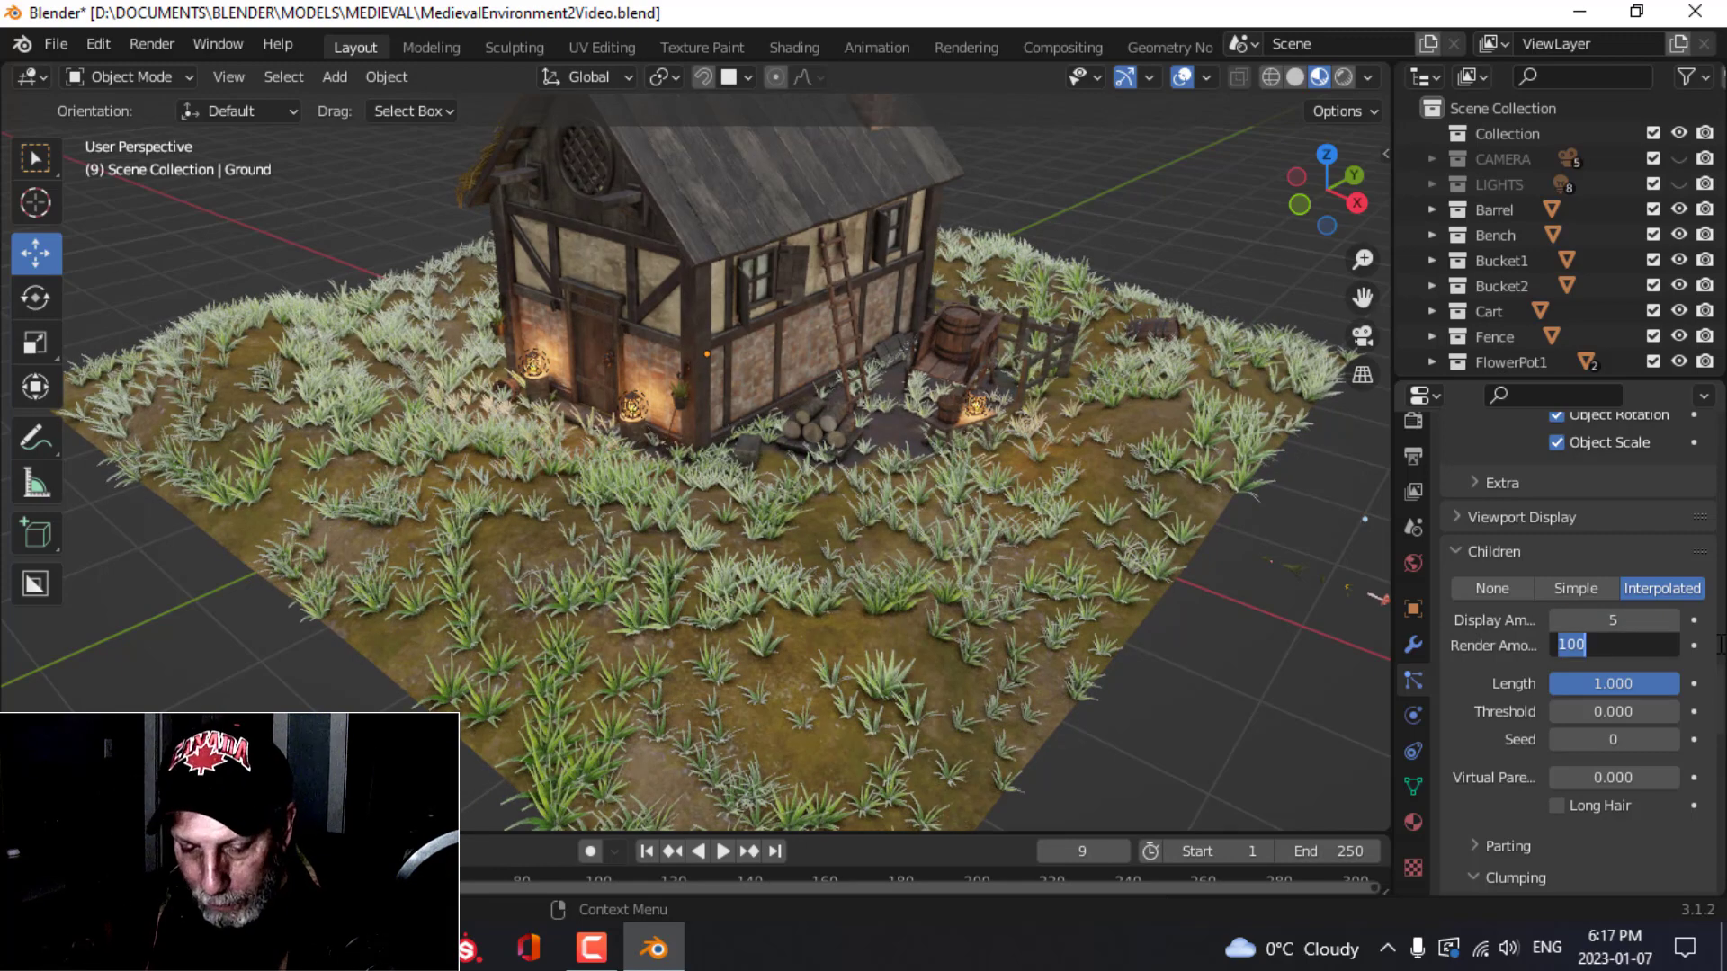
text(5)
key(Return)
Step: Assign the GrassNew vertex group to the Density of the grass particle system
scroll(1607, 796, down, 2)
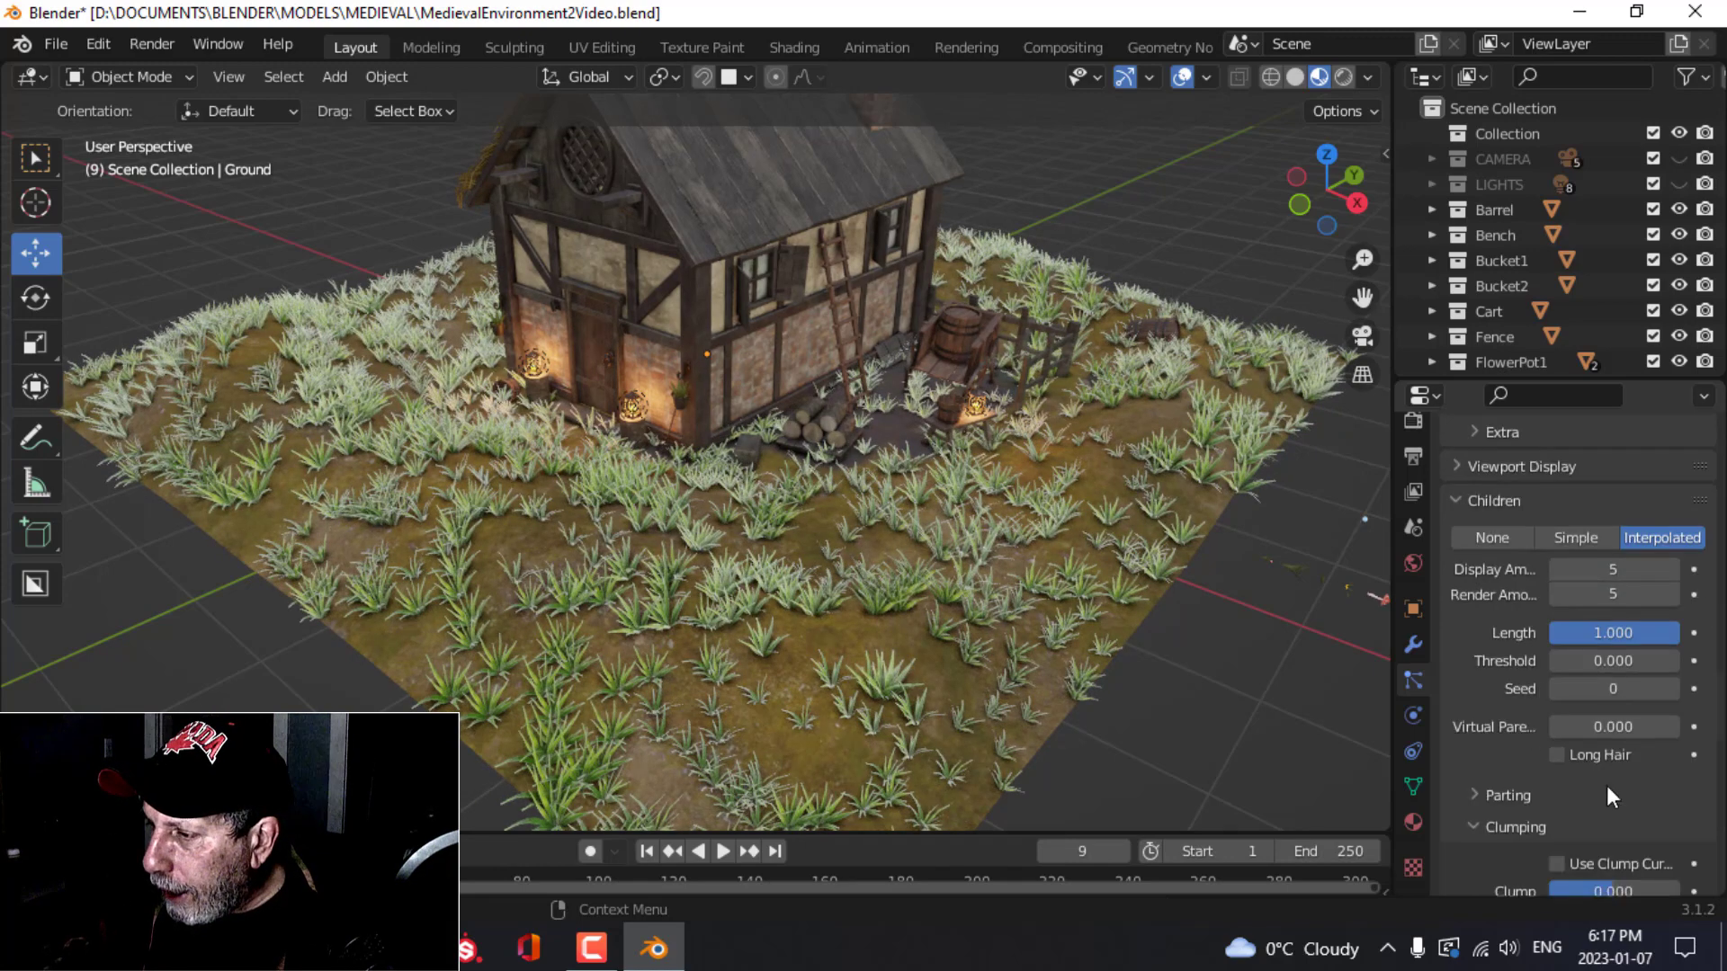
scroll(1607, 785, down, 20)
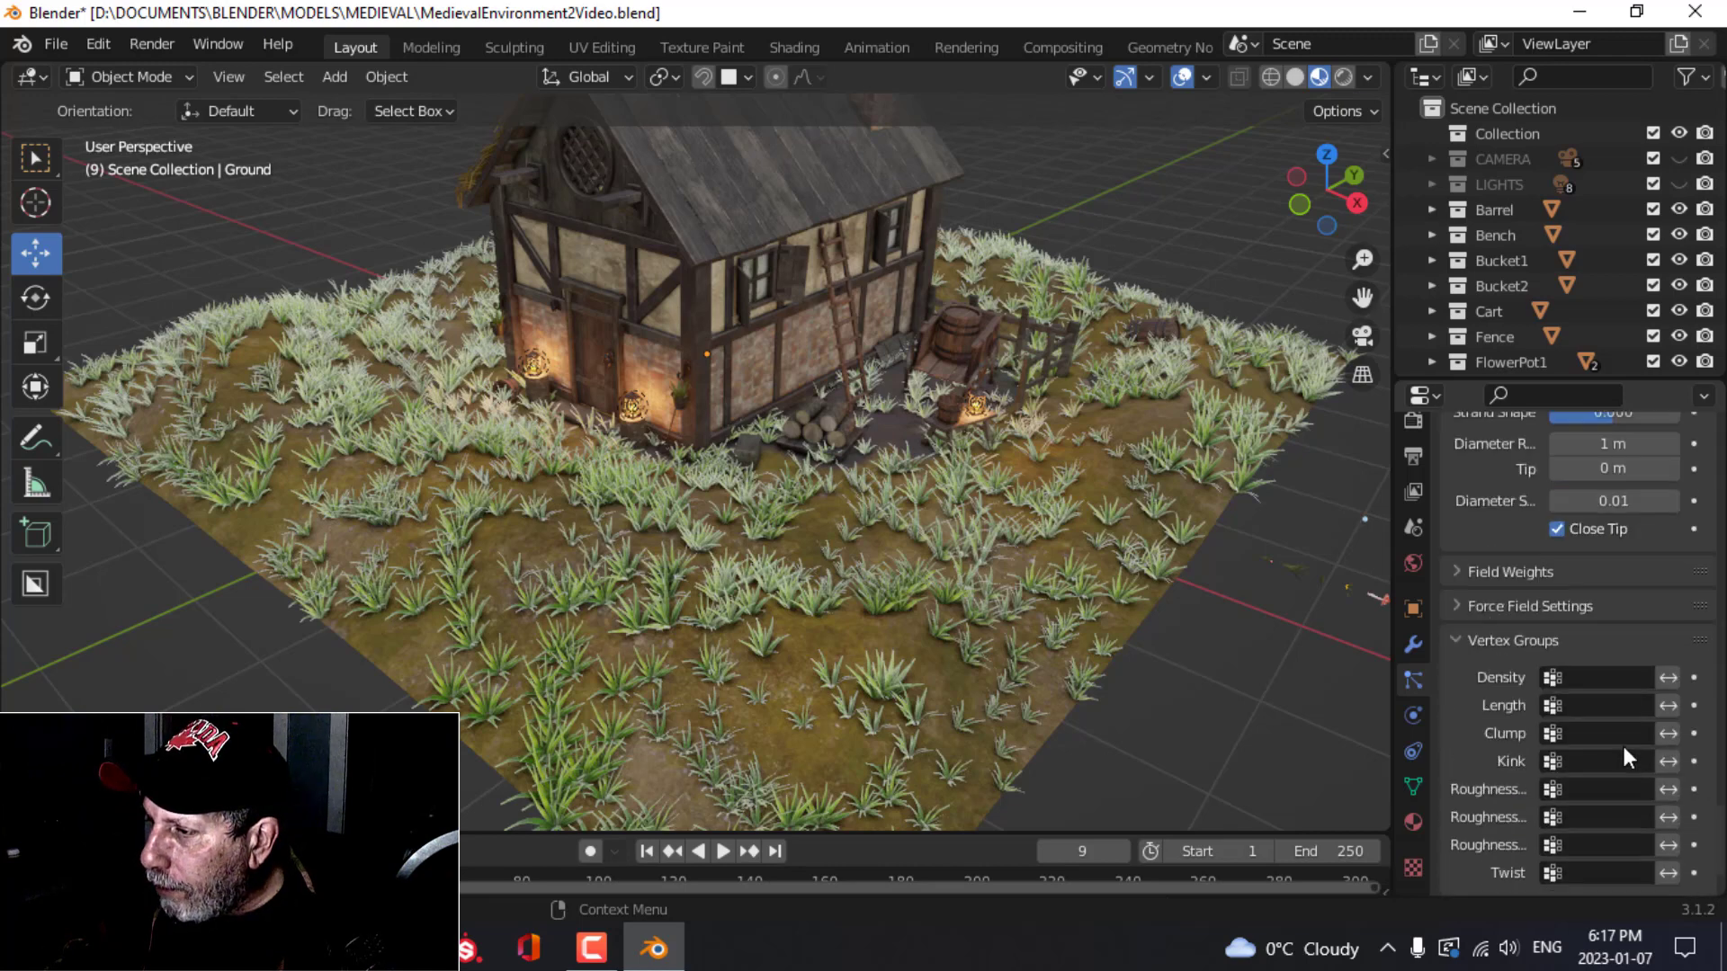
scroll(1622, 742, down, 2)
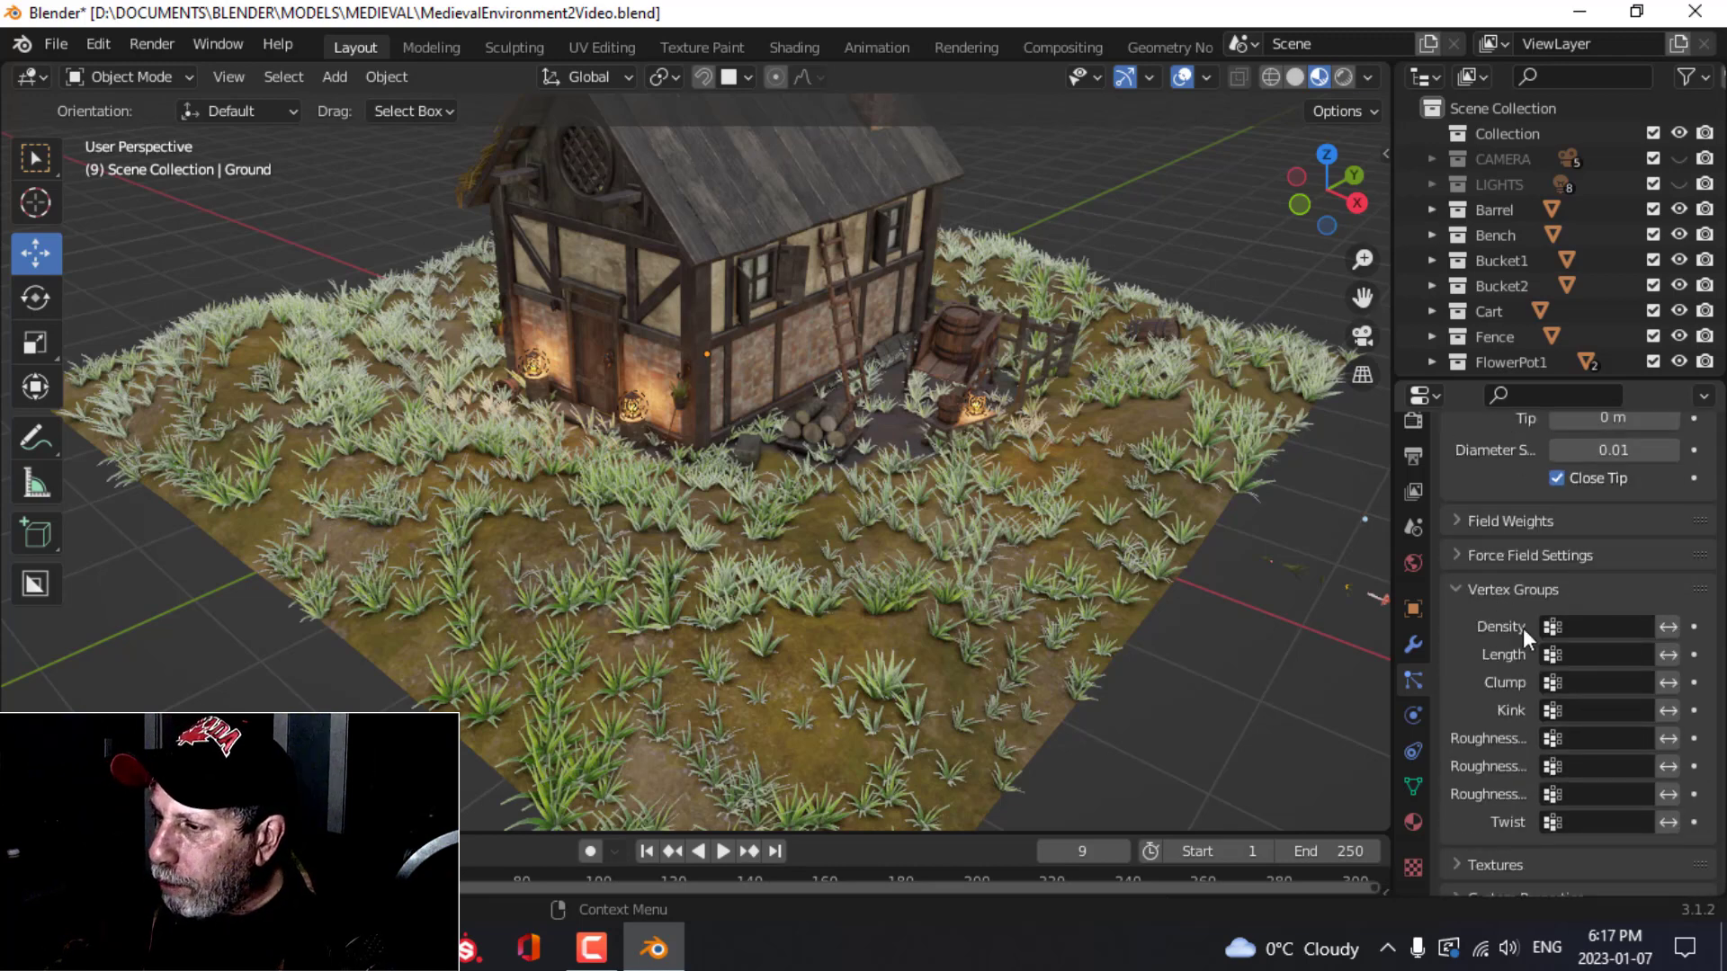
click(1605, 627)
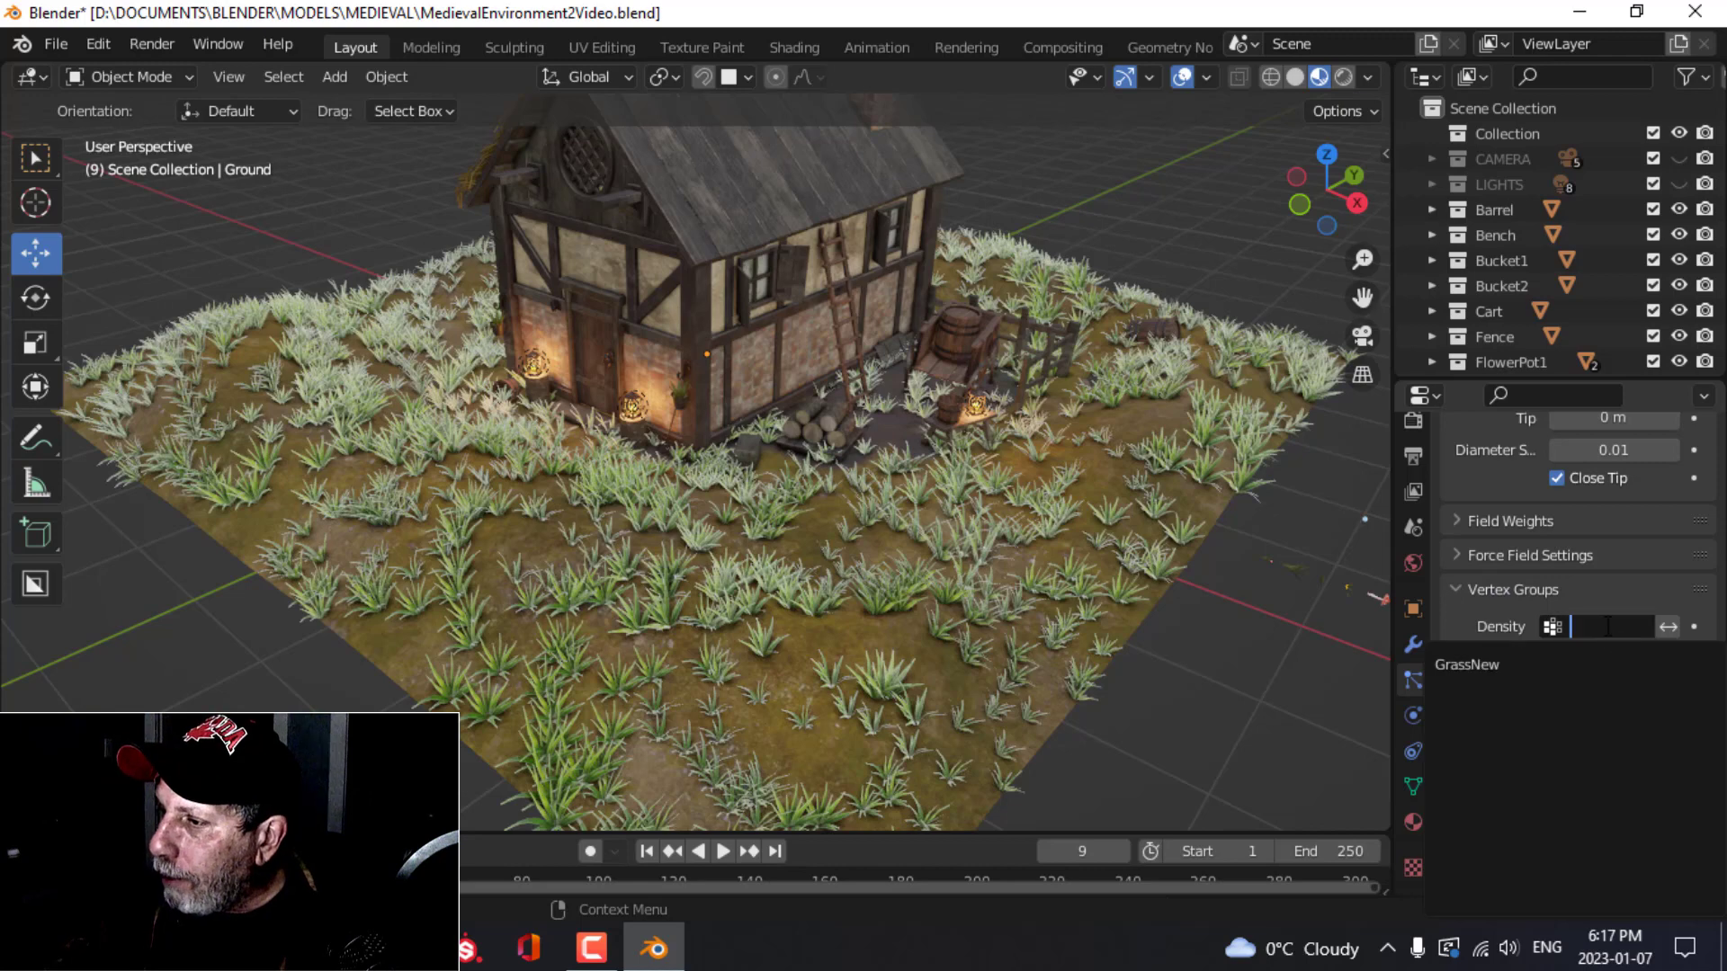
click(1513, 664)
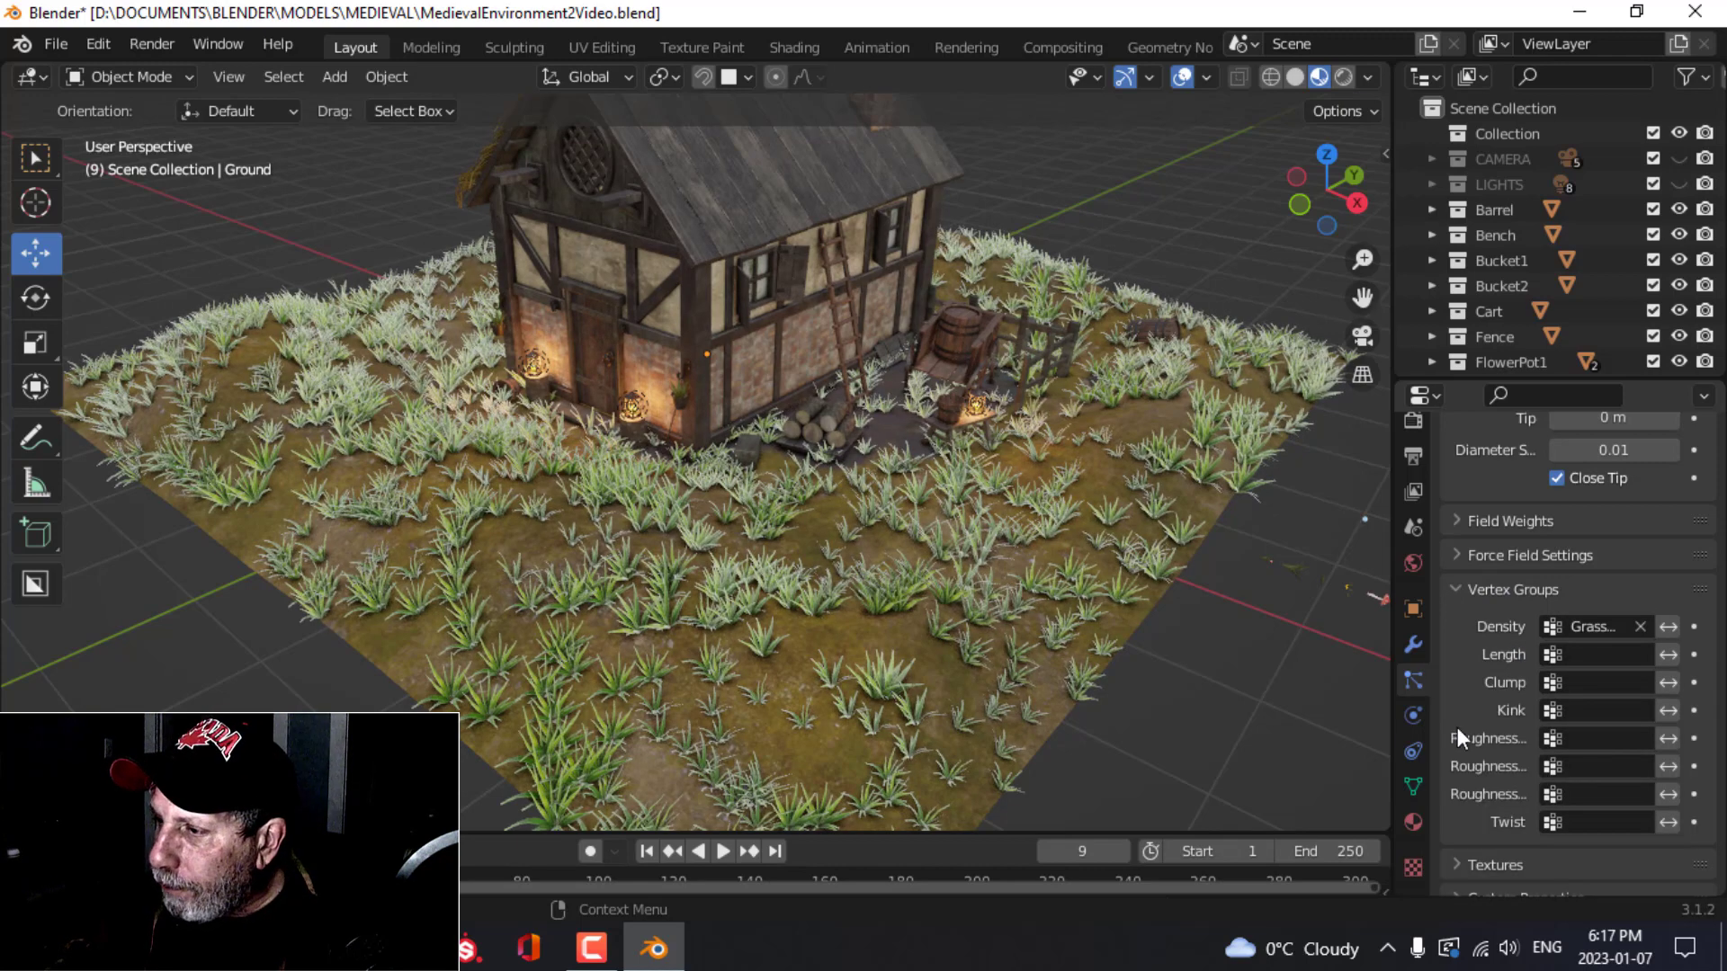
Step: Weight-paint a curved strip of grass on the ground in front of the house, using the Draw brush at weight 0.789
click(910, 653)
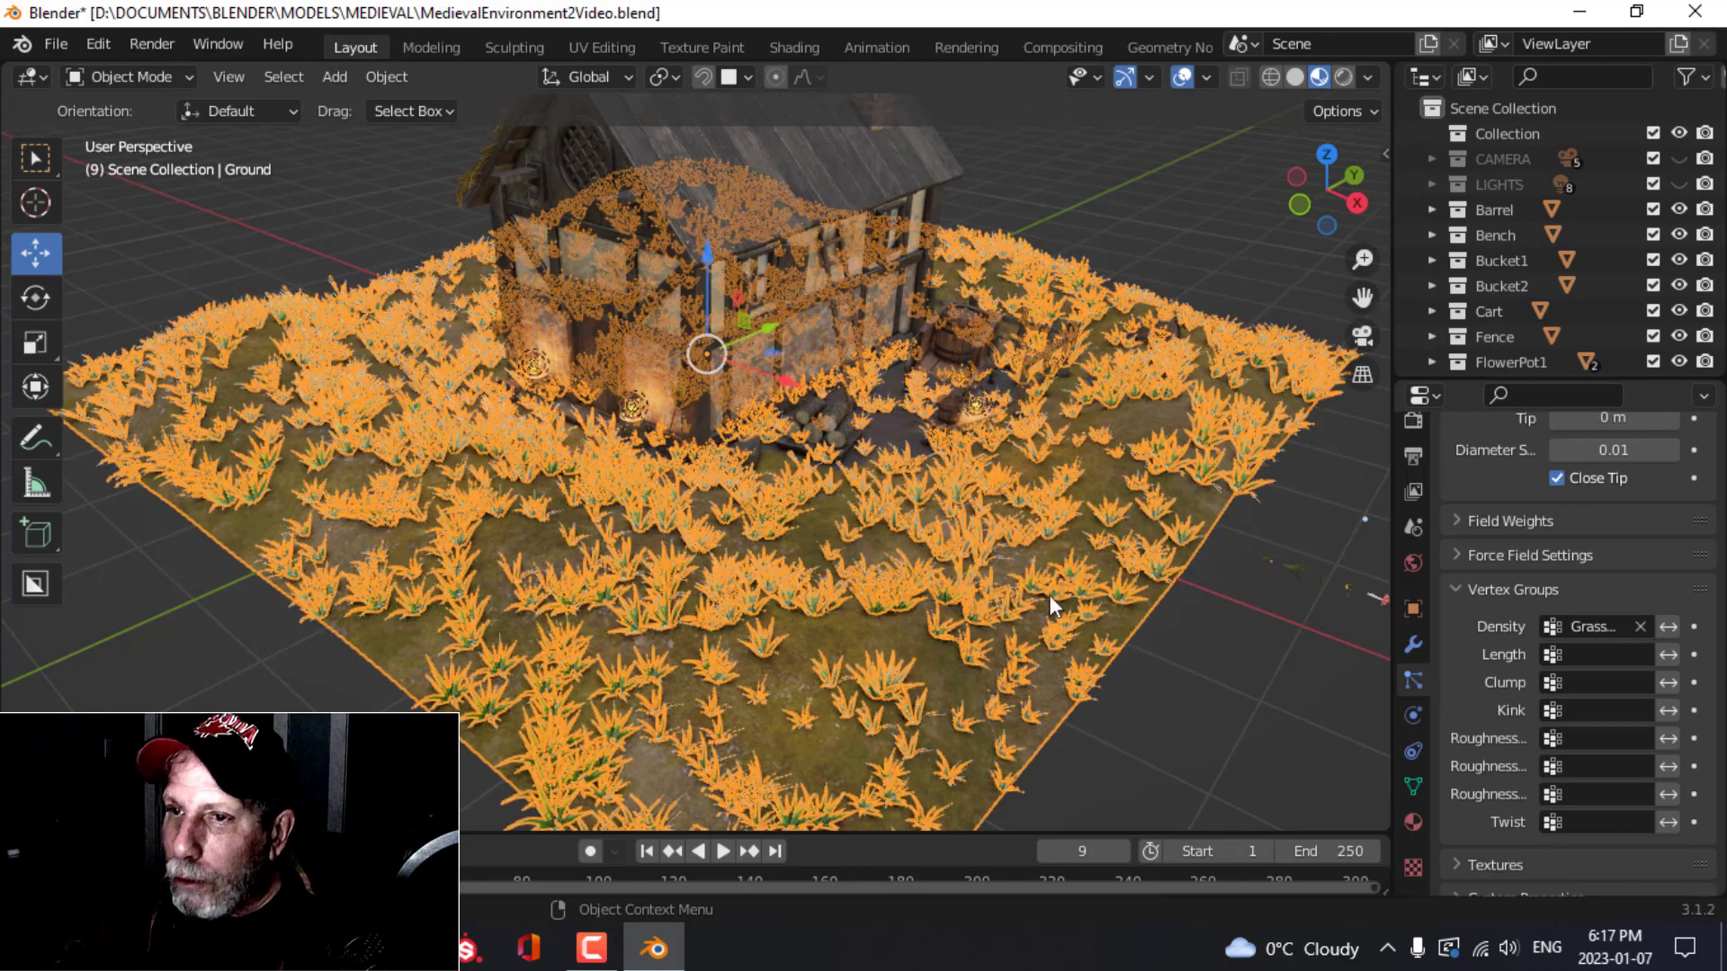
click(137, 77)
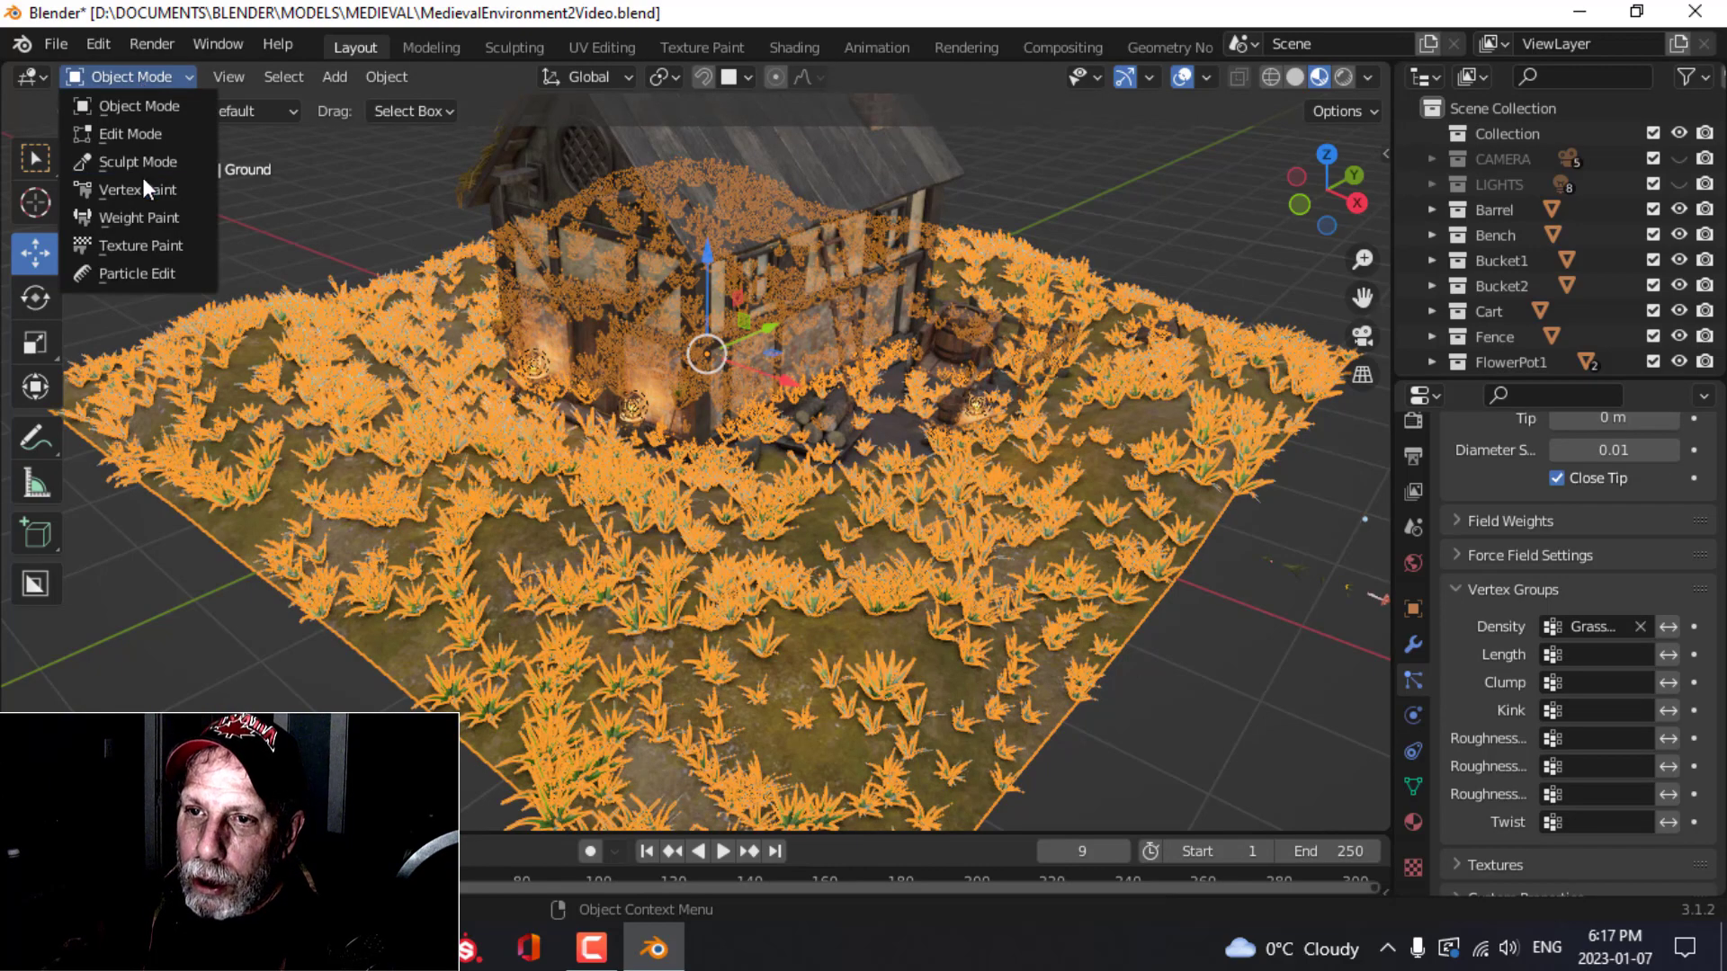
click(144, 214)
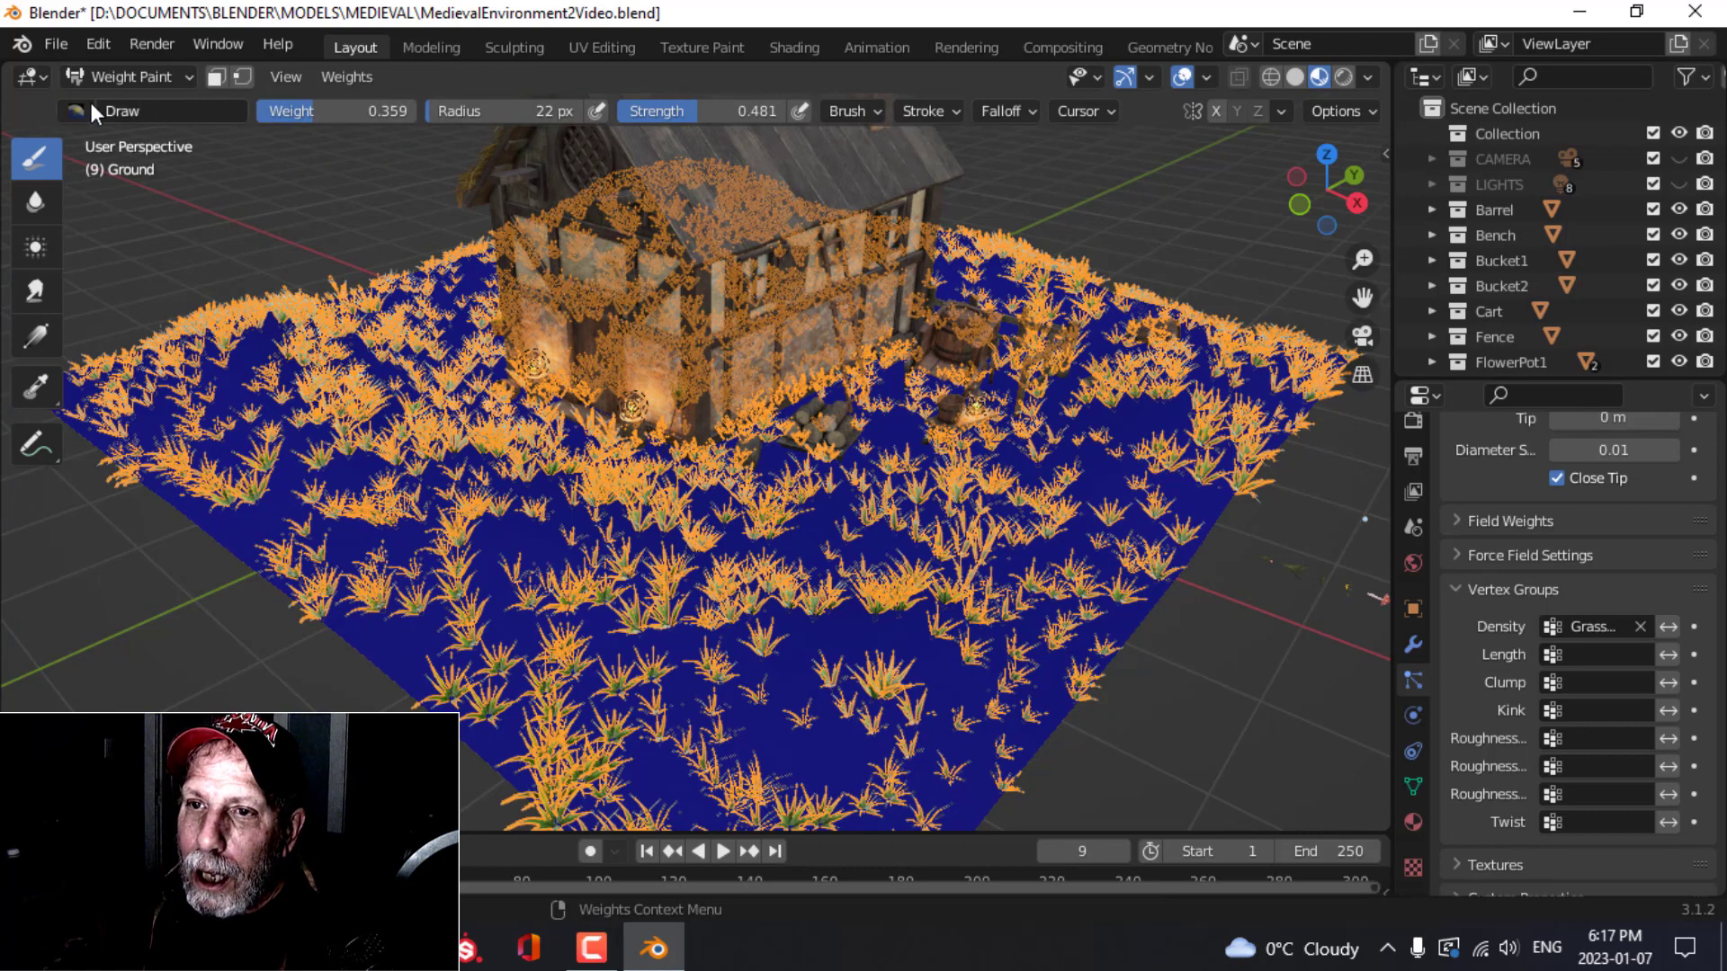
click(70, 112)
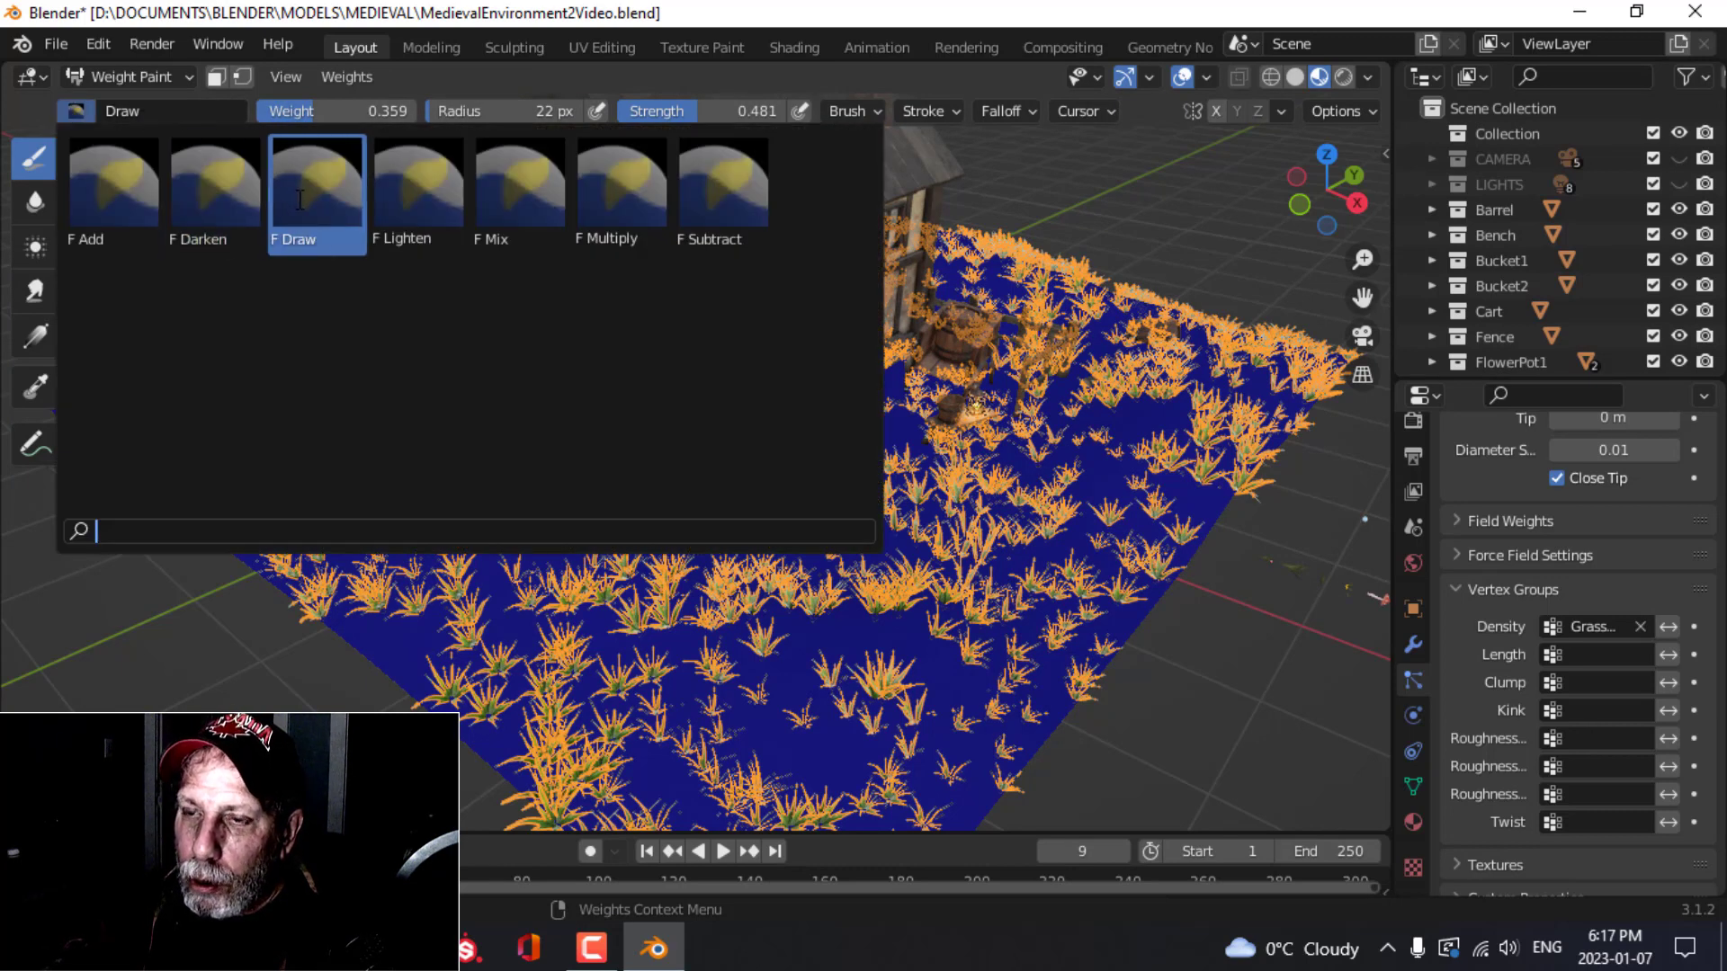
click(301, 198)
drag(305, 112, 370, 111)
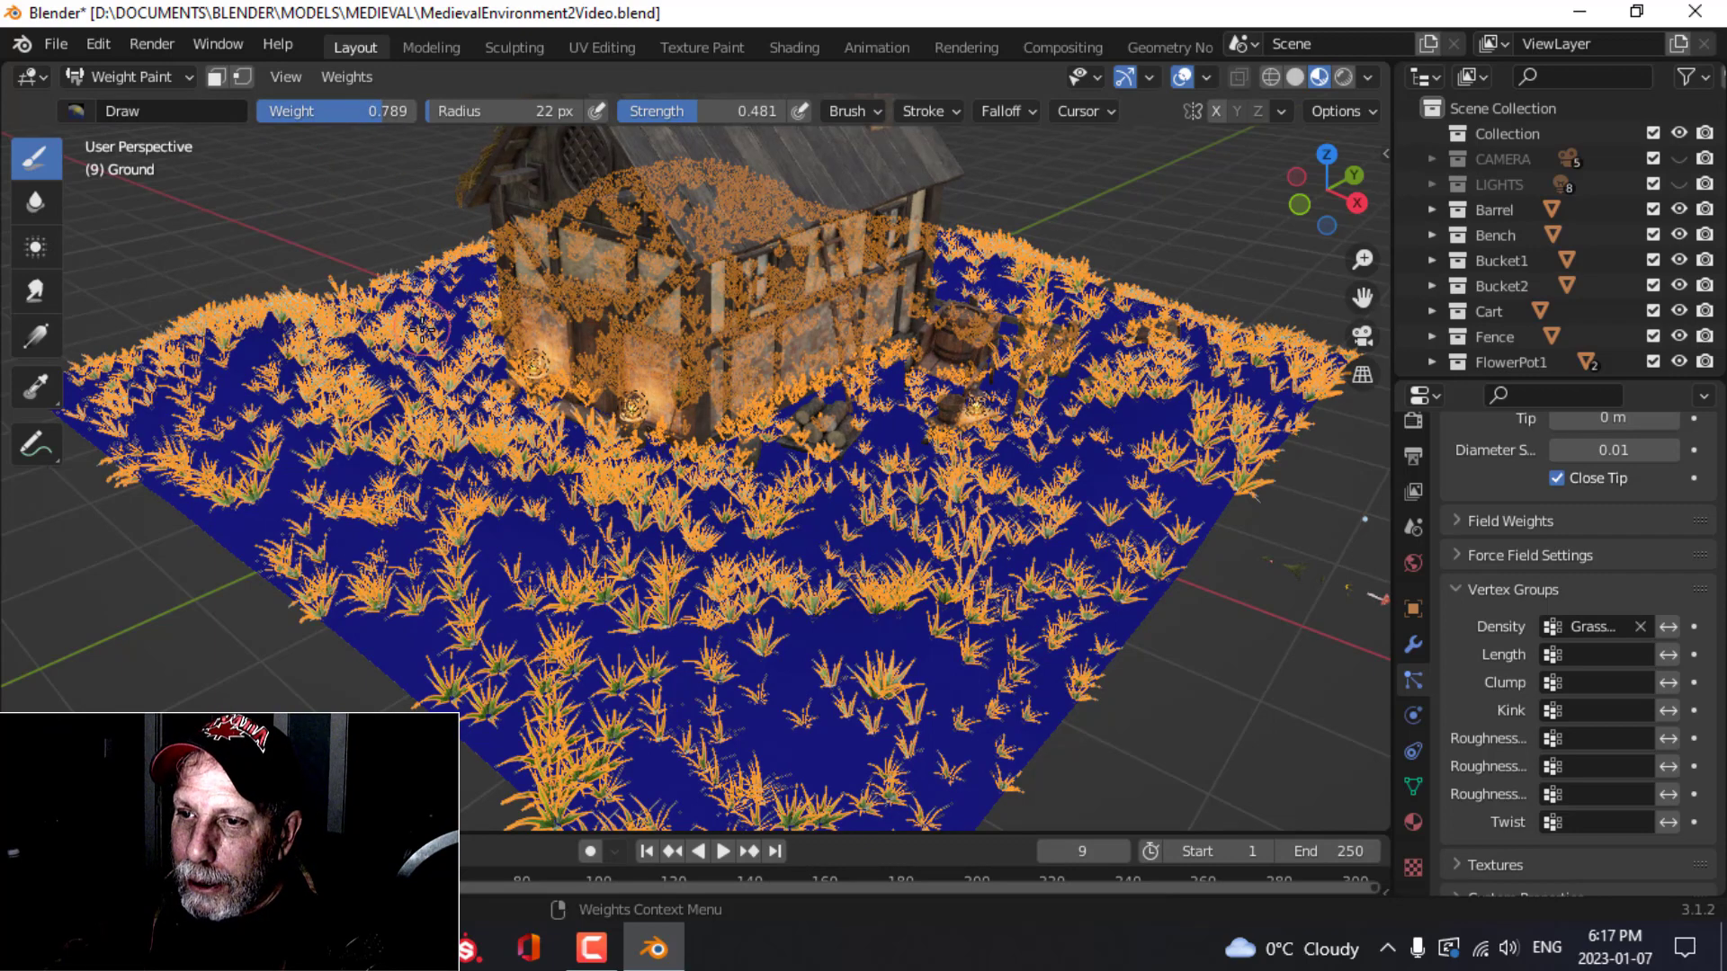
mouse_move(441, 292)
mouse_down()
mouse_move(441, 405)
mouse_move(557, 683)
mouse_move(693, 697)
mouse_move(904, 630)
mouse_up()
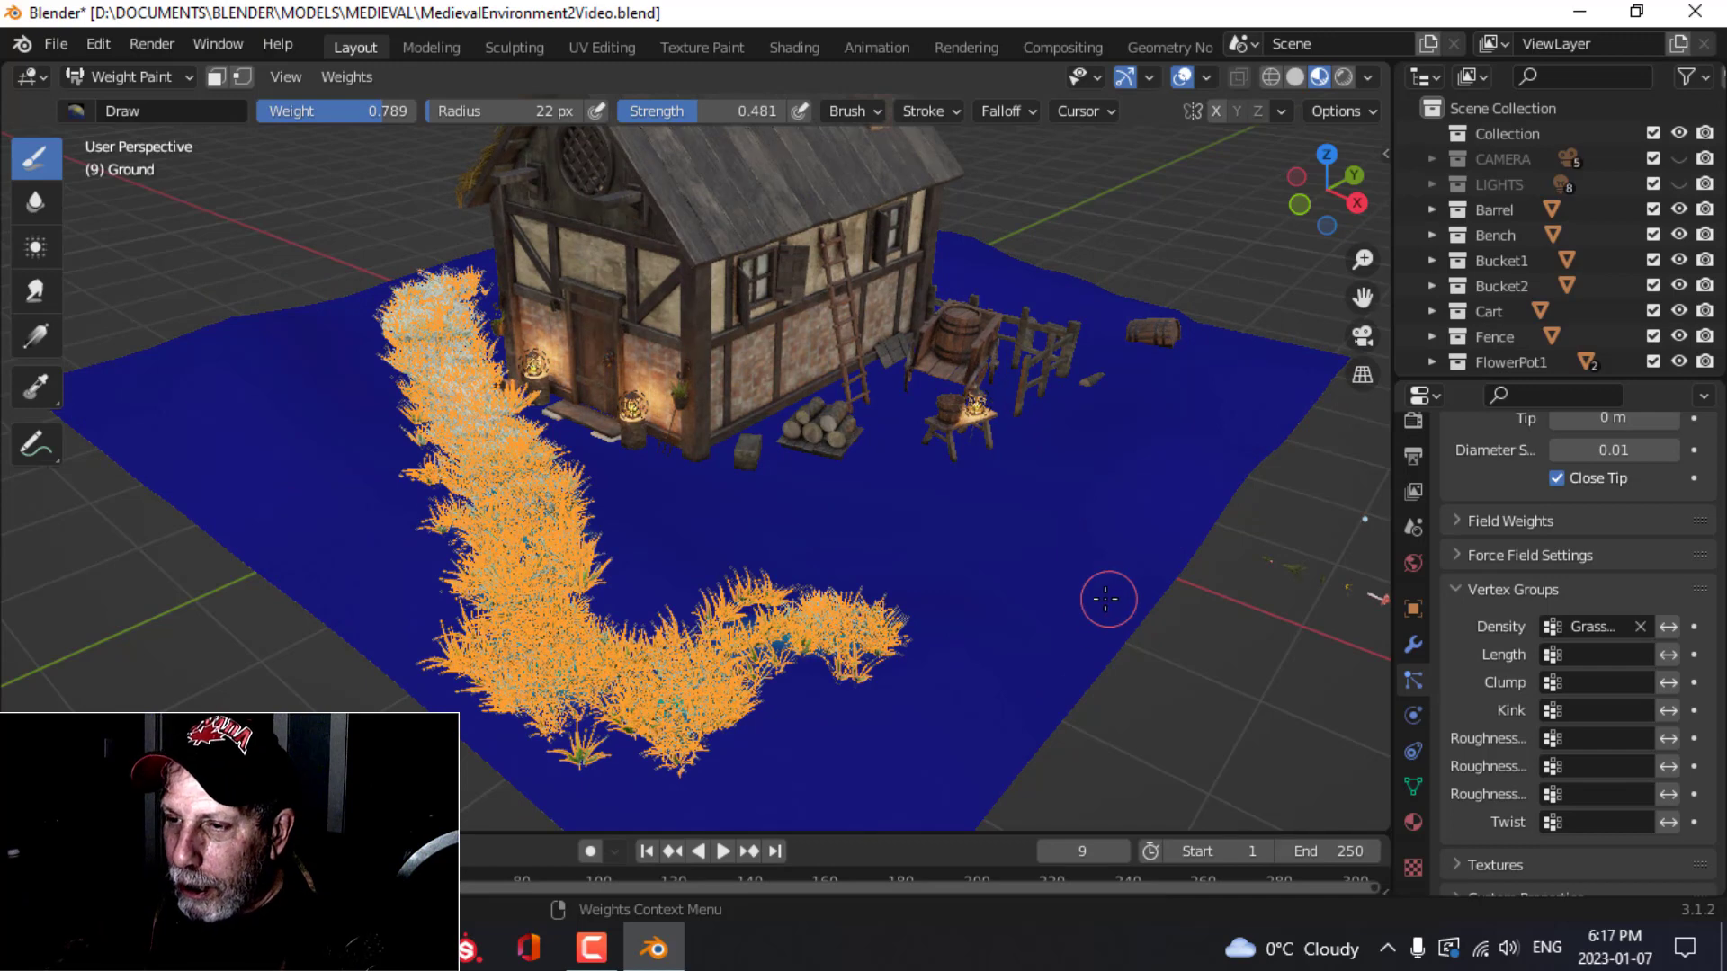
Step: Undo the painted grass strip and set the Draw brush to weight 0.531 and strength 0.407
key(ctrl+z)
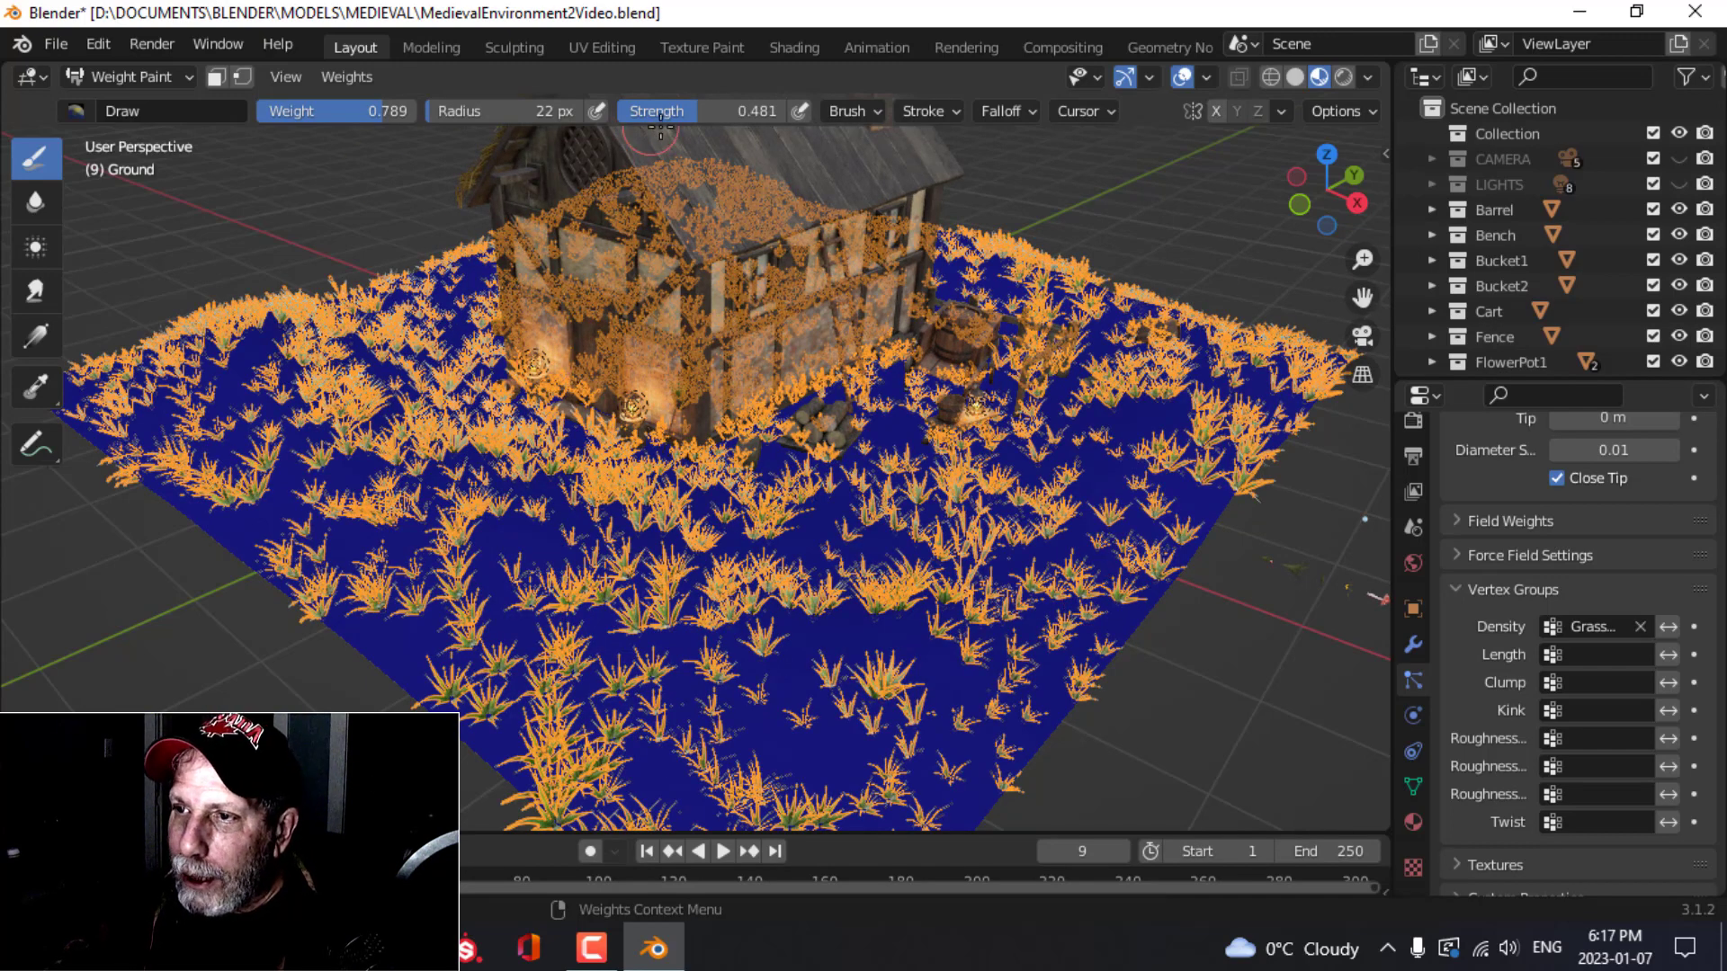
drag(385, 111, 339, 111)
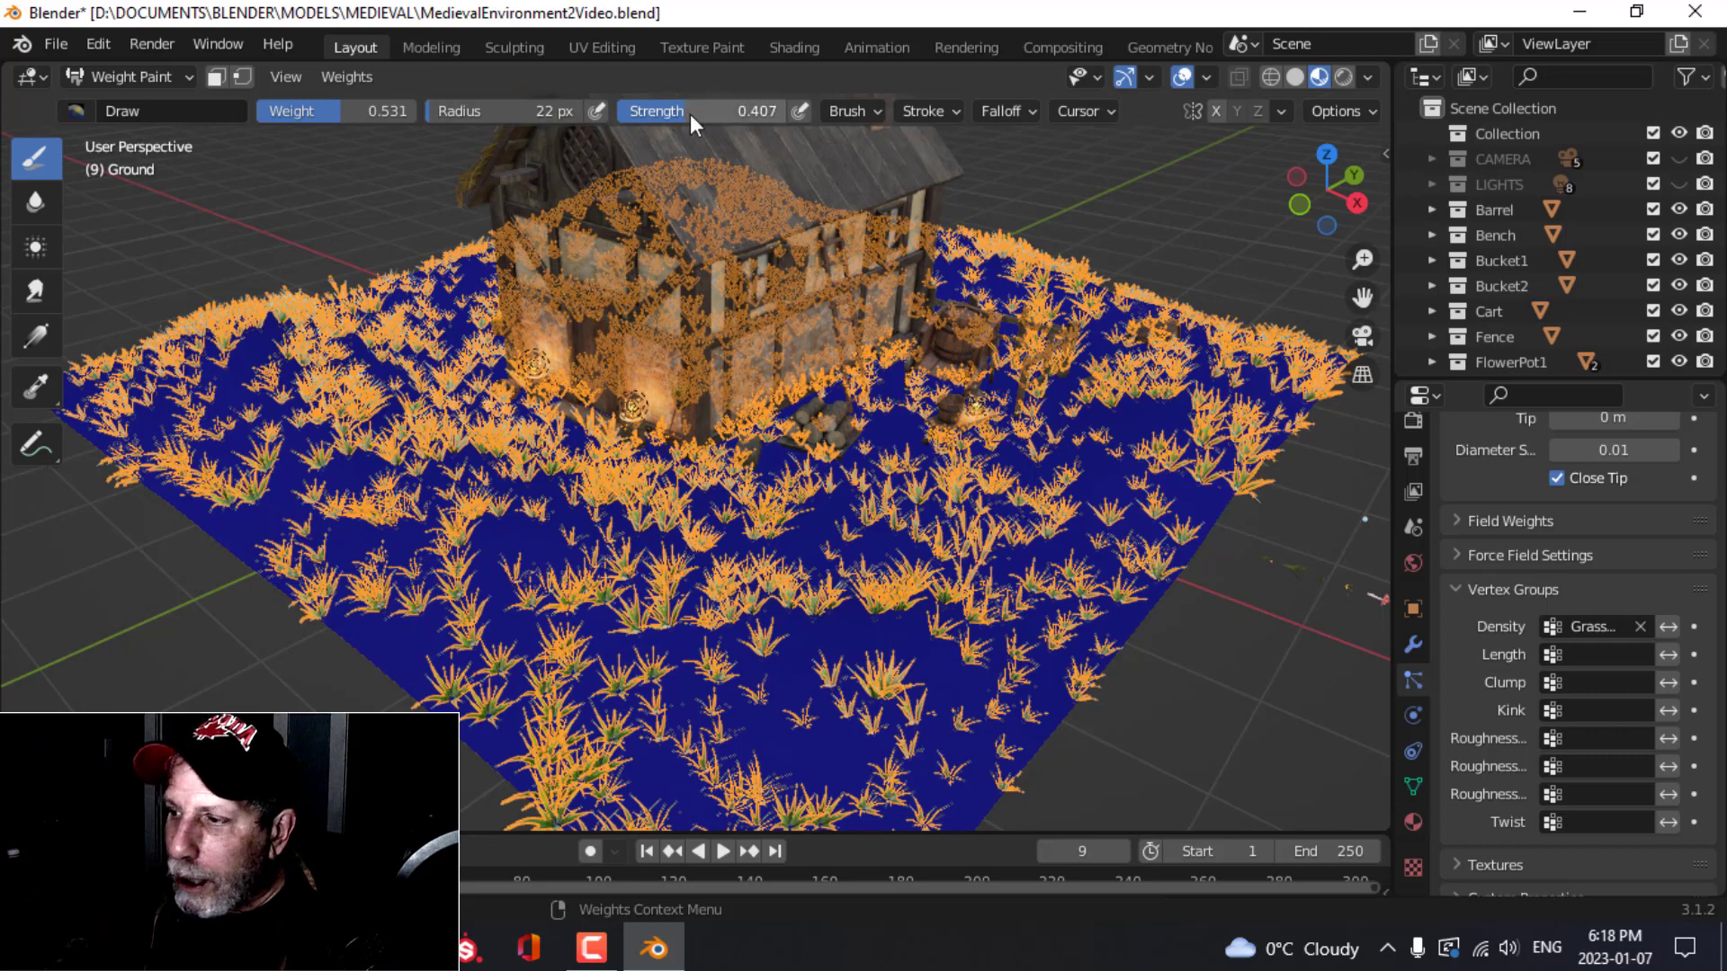
Step: Set the emission Number of the grass particle system to 150
scroll(1684, 548, up, 12)
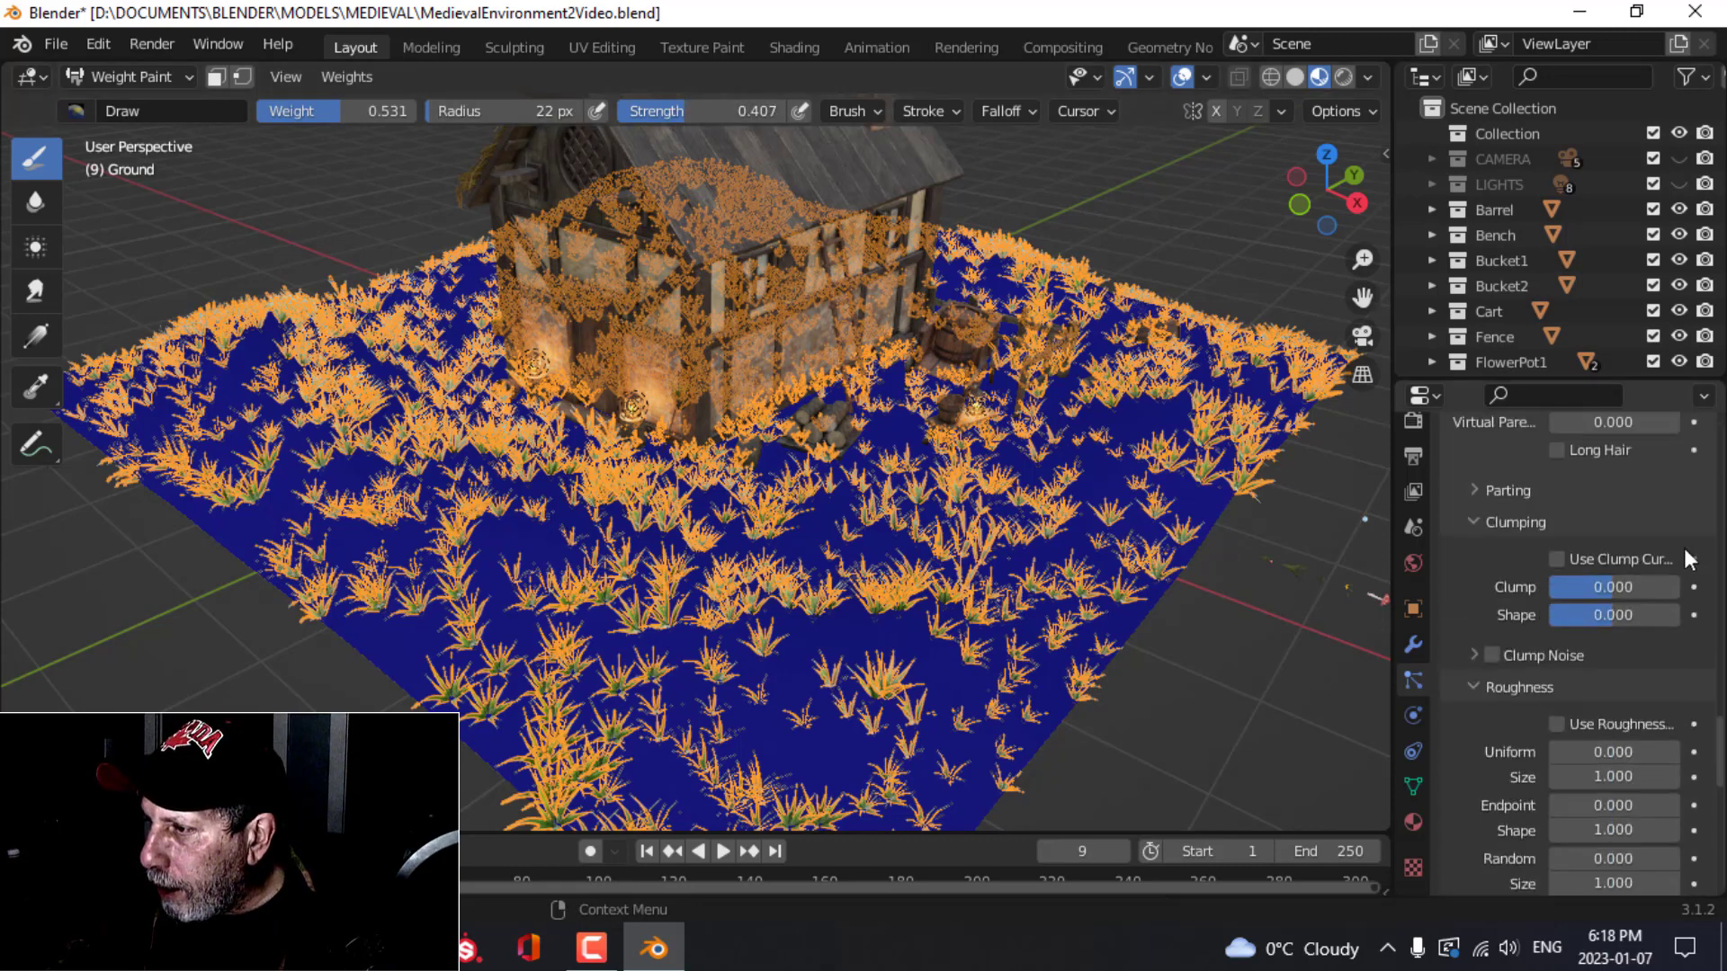
scroll(1684, 552, up, 15)
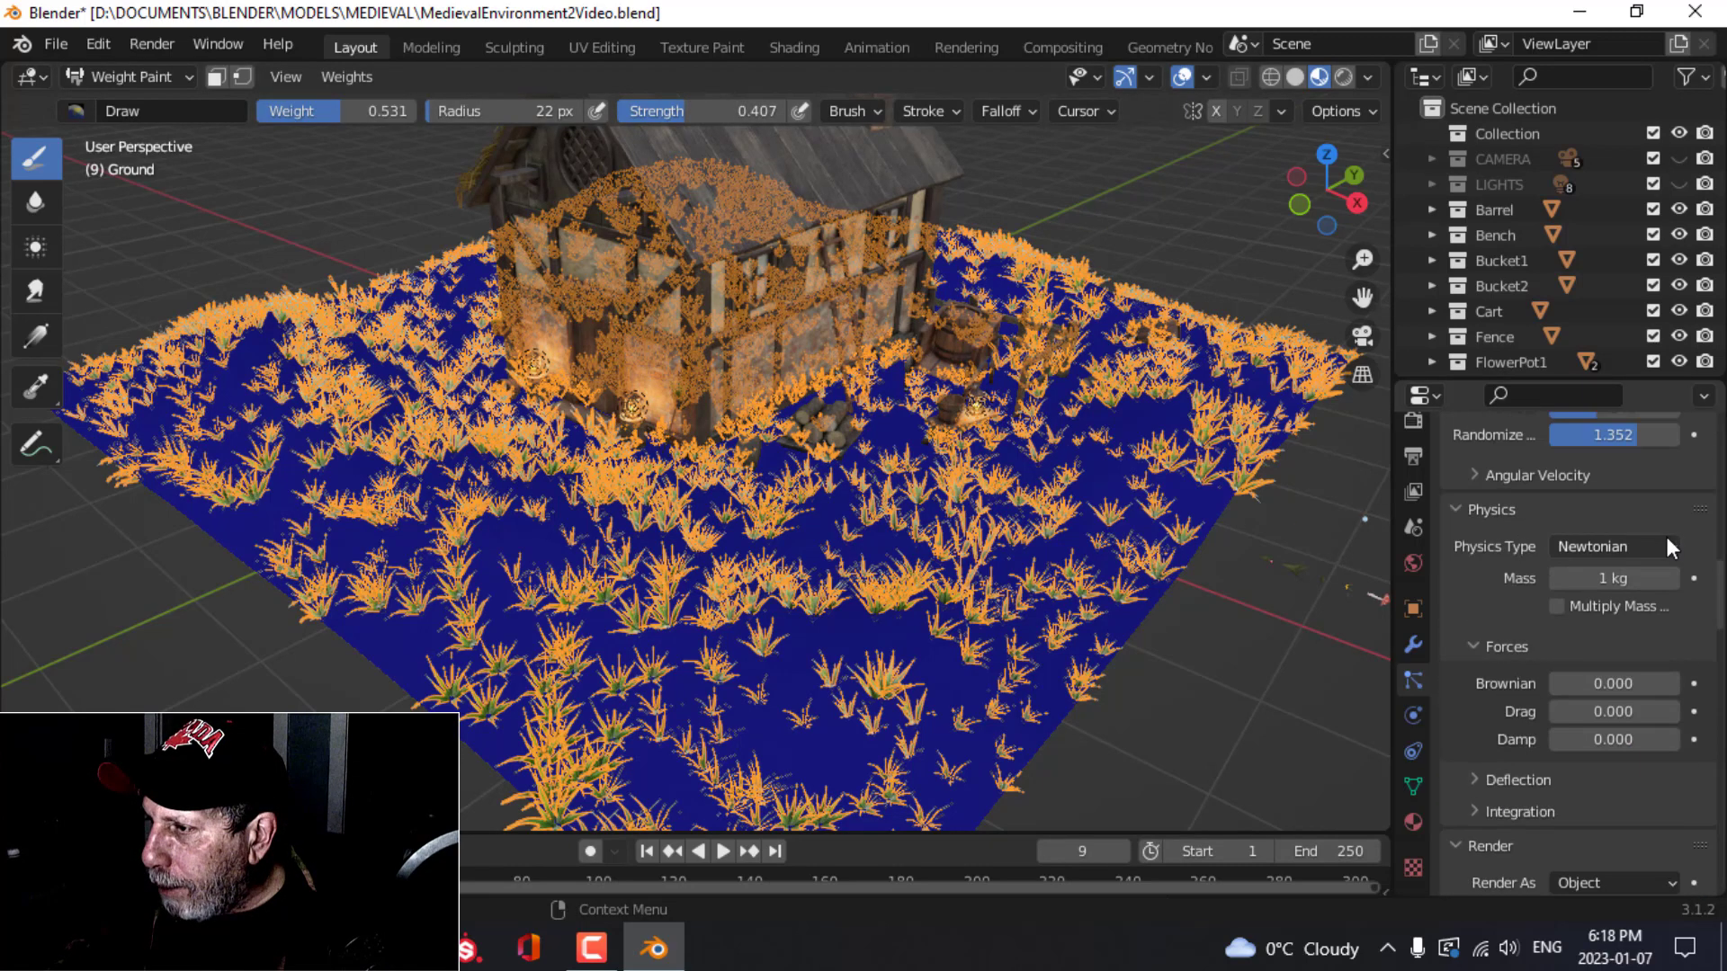
scroll(1666, 539, up, 10)
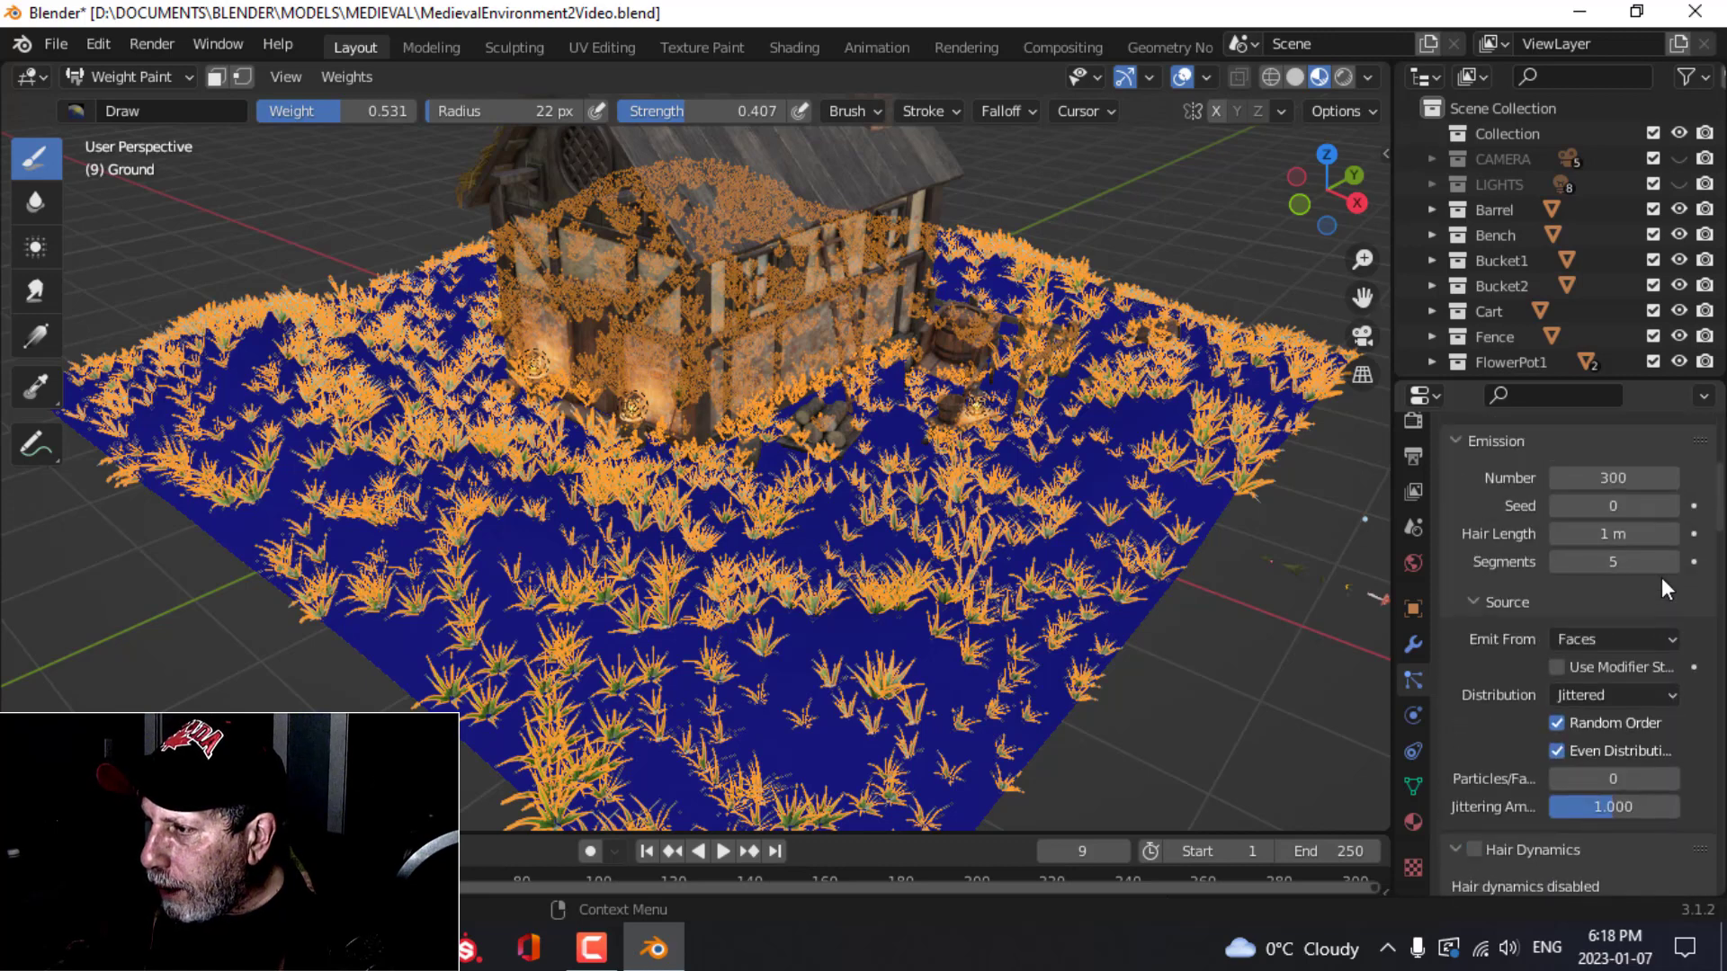
click(1664, 477)
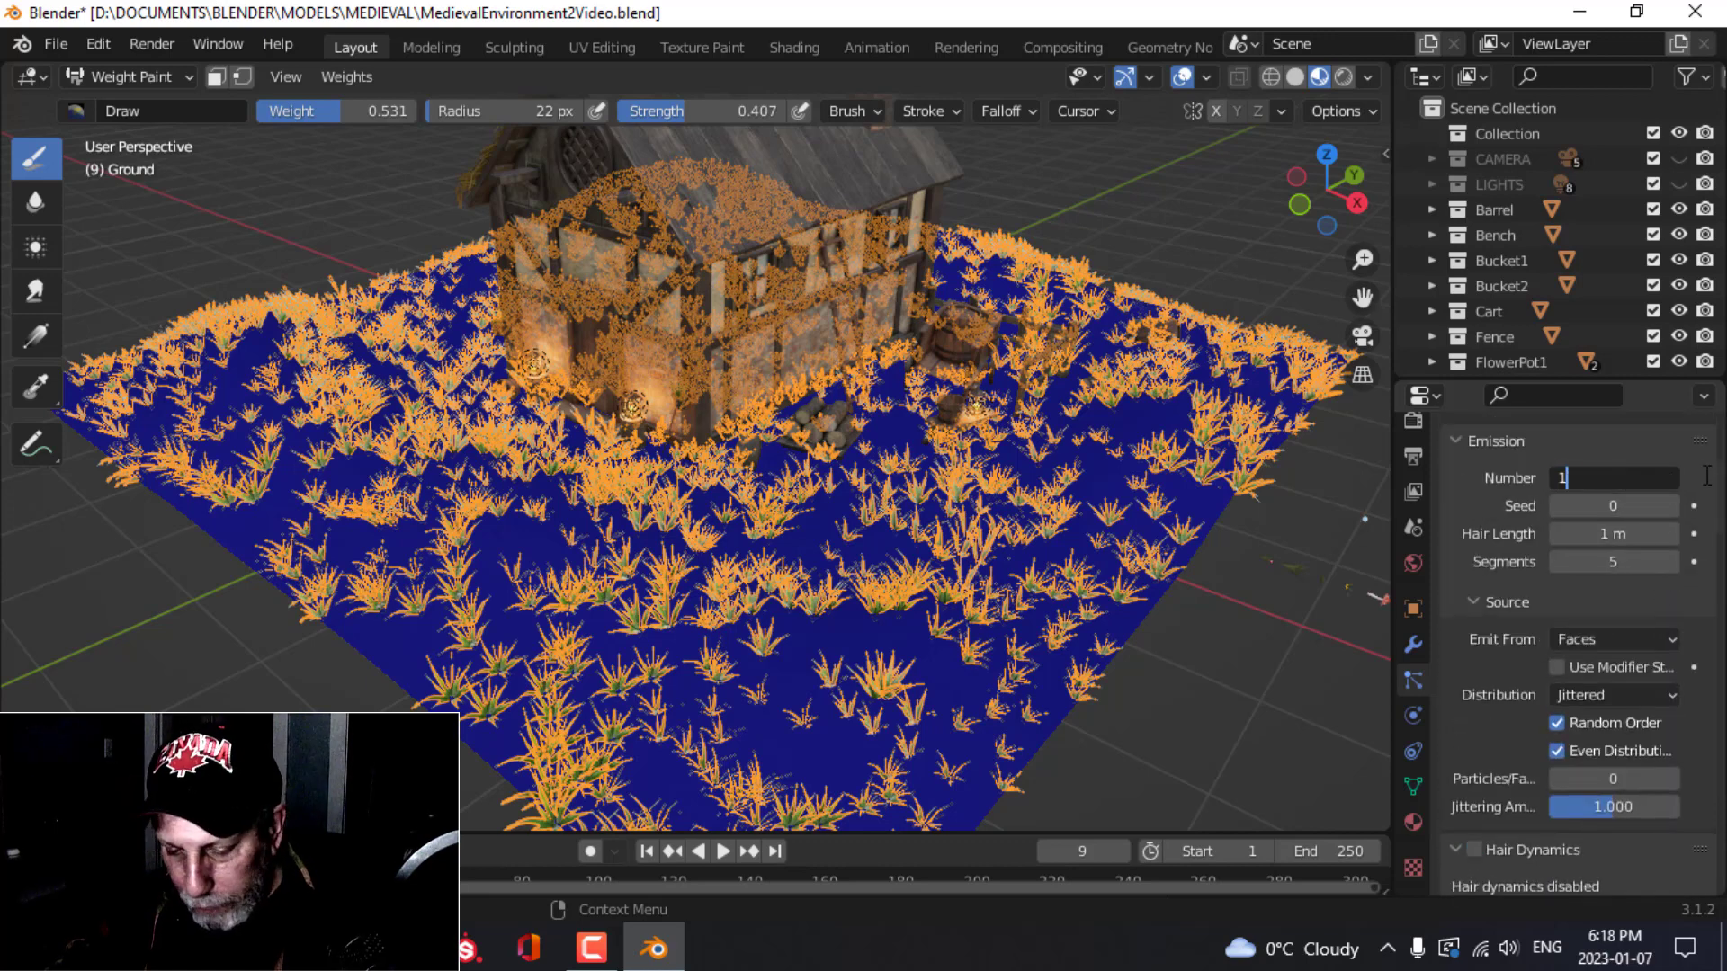
key(Return)
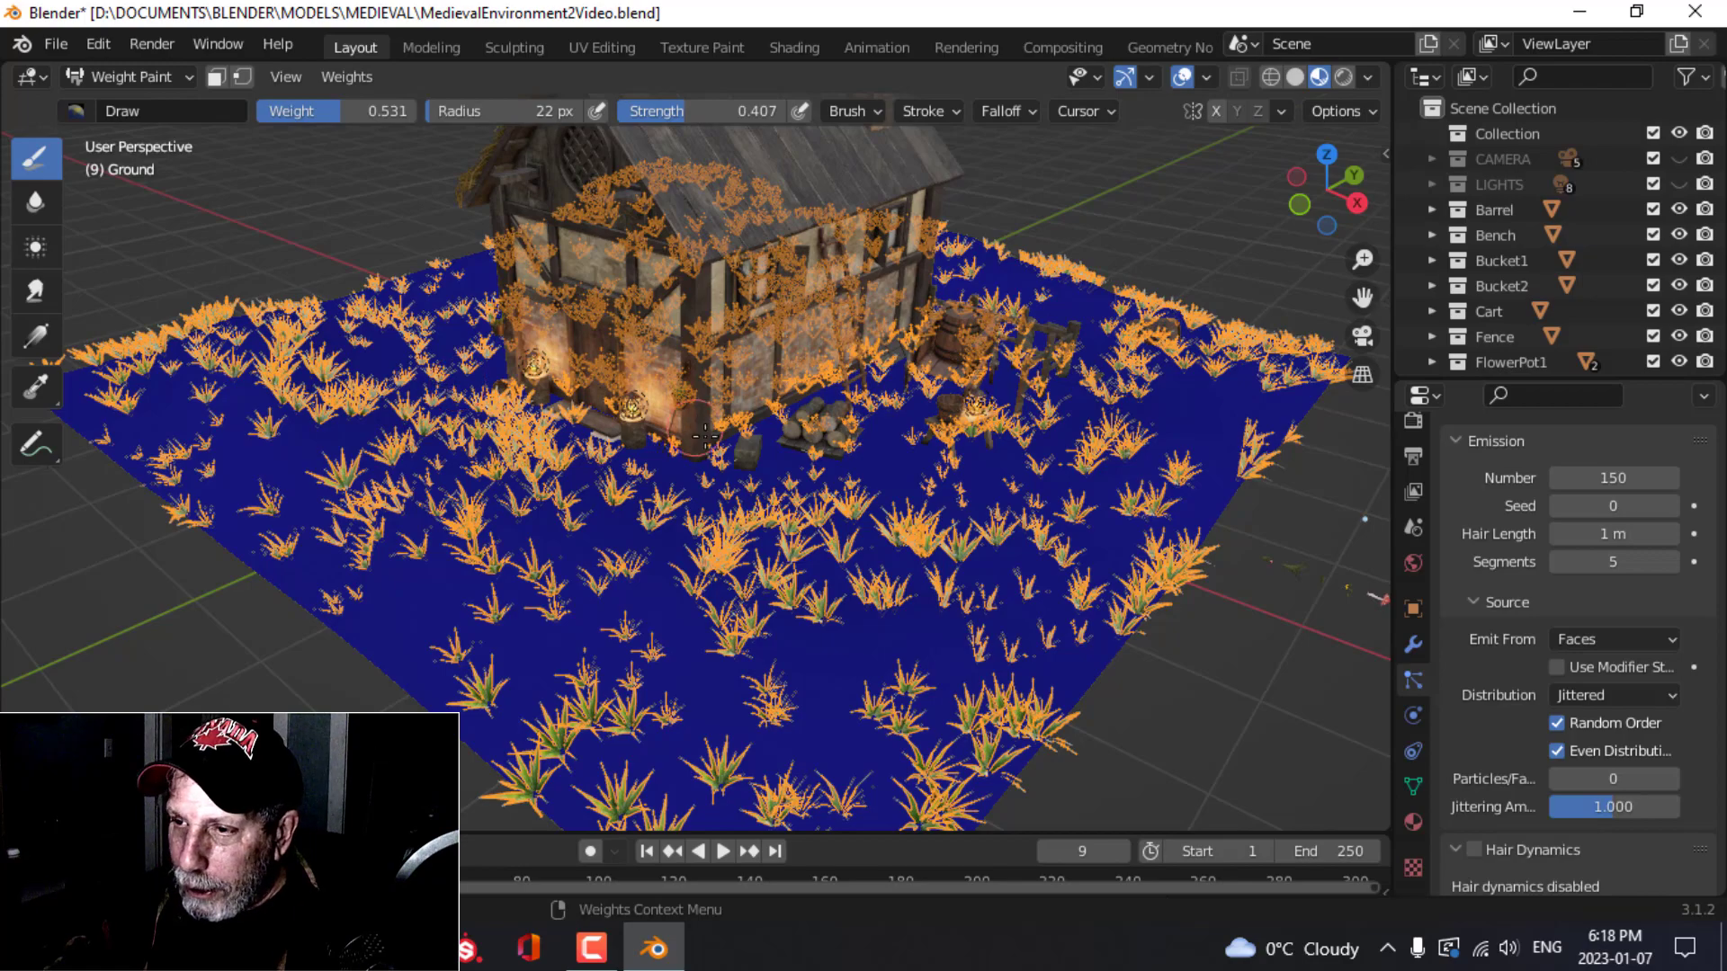
Step: Weight-paint loose, winding patches of grass across the ground in front of the house, leaving the doorstep area bare
middle_drag(705, 437, 775, 448)
mouse_move(301, 301)
mouse_down()
mouse_move(194, 457)
mouse_move(432, 563)
mouse_move(679, 640)
mouse_move(288, 589)
mouse_move(417, 641)
mouse_move(483, 520)
mouse_move(666, 602)
mouse_move(835, 643)
mouse_move(783, 737)
mouse_move(900, 773)
mouse_move(1035, 630)
mouse_up()
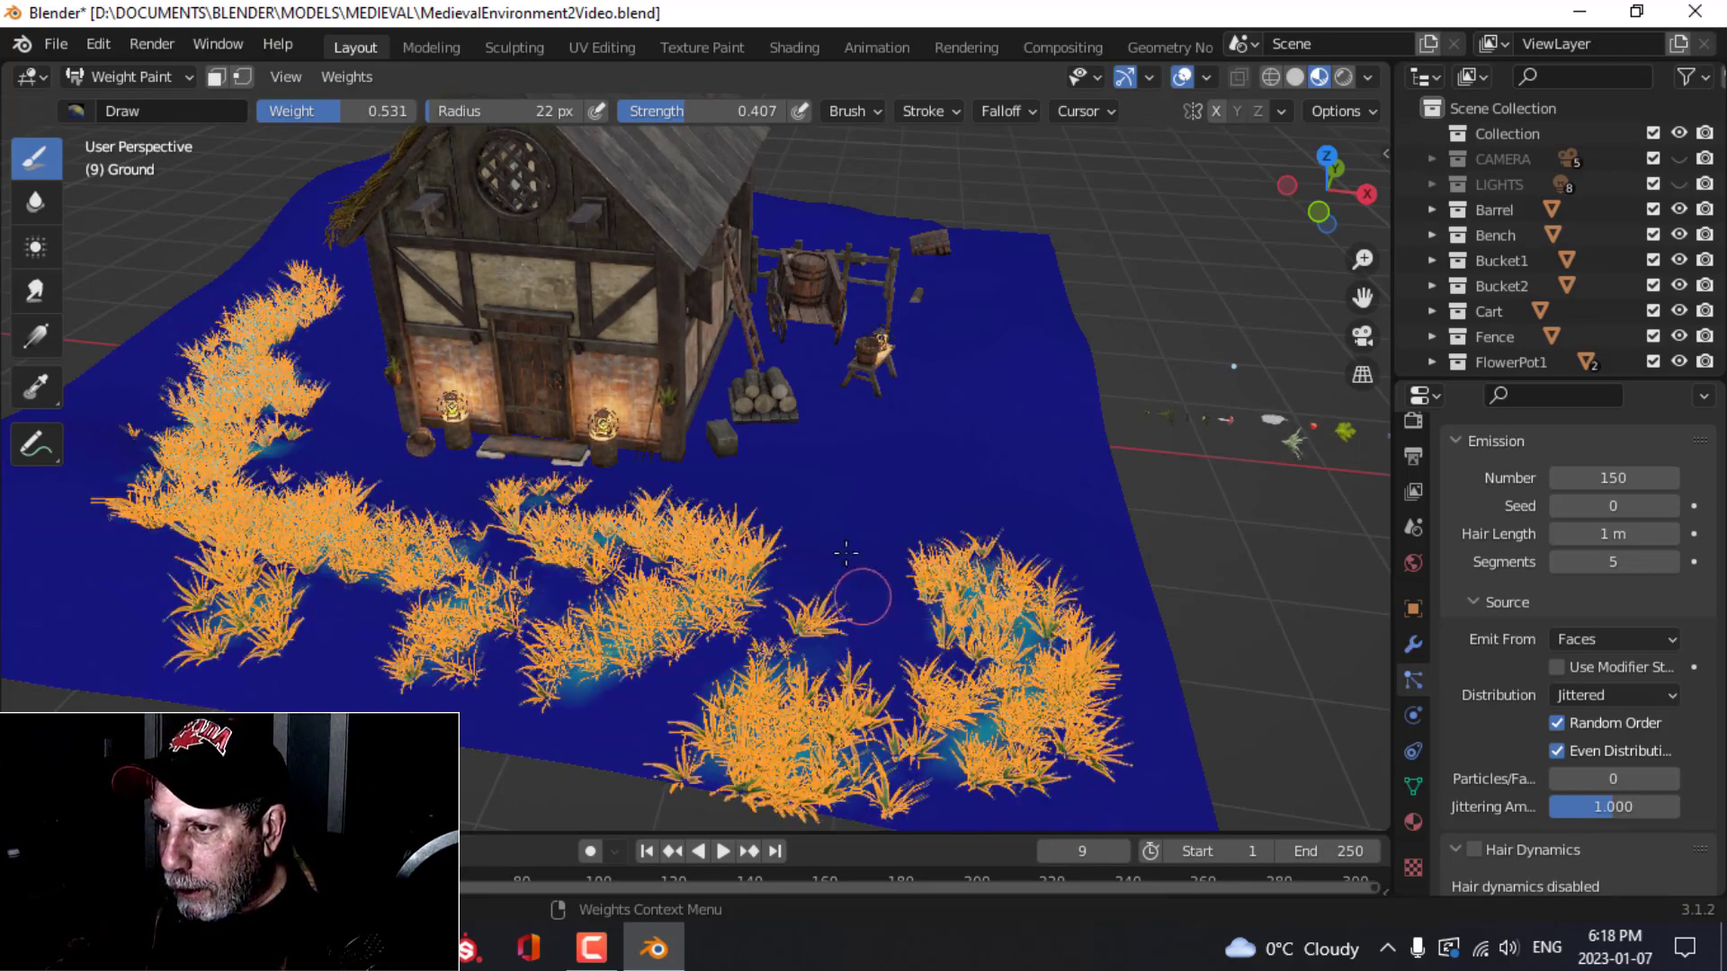
mouse_move(845, 553)
mouse_down()
mouse_move(899, 450)
mouse_move(1016, 504)
mouse_move(1034, 409)
mouse_up()
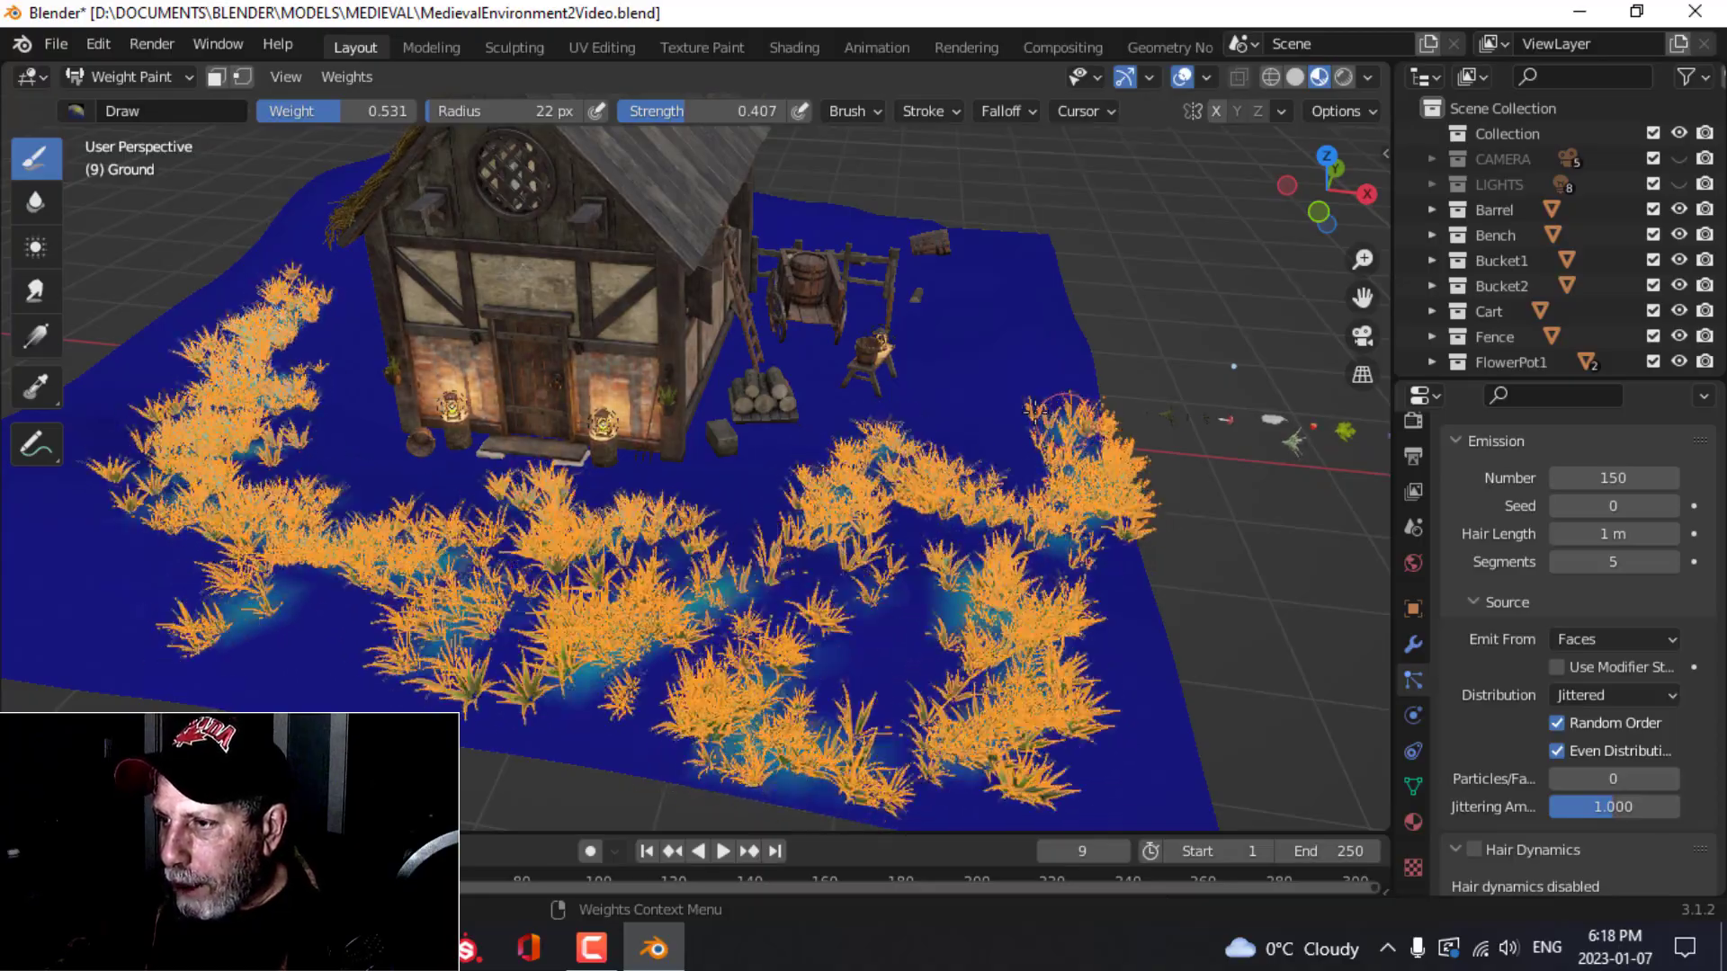
Step: Weight-paint grass along the outer ground on the ladder side of the house, past the bench and toward the barrel
mouse_move(1035, 409)
middle_down()
mouse_move(1032, 585)
mouse_move(971, 606)
middle_up()
drag(971, 605, 975, 612)
middle_drag(980, 616, 868, 634)
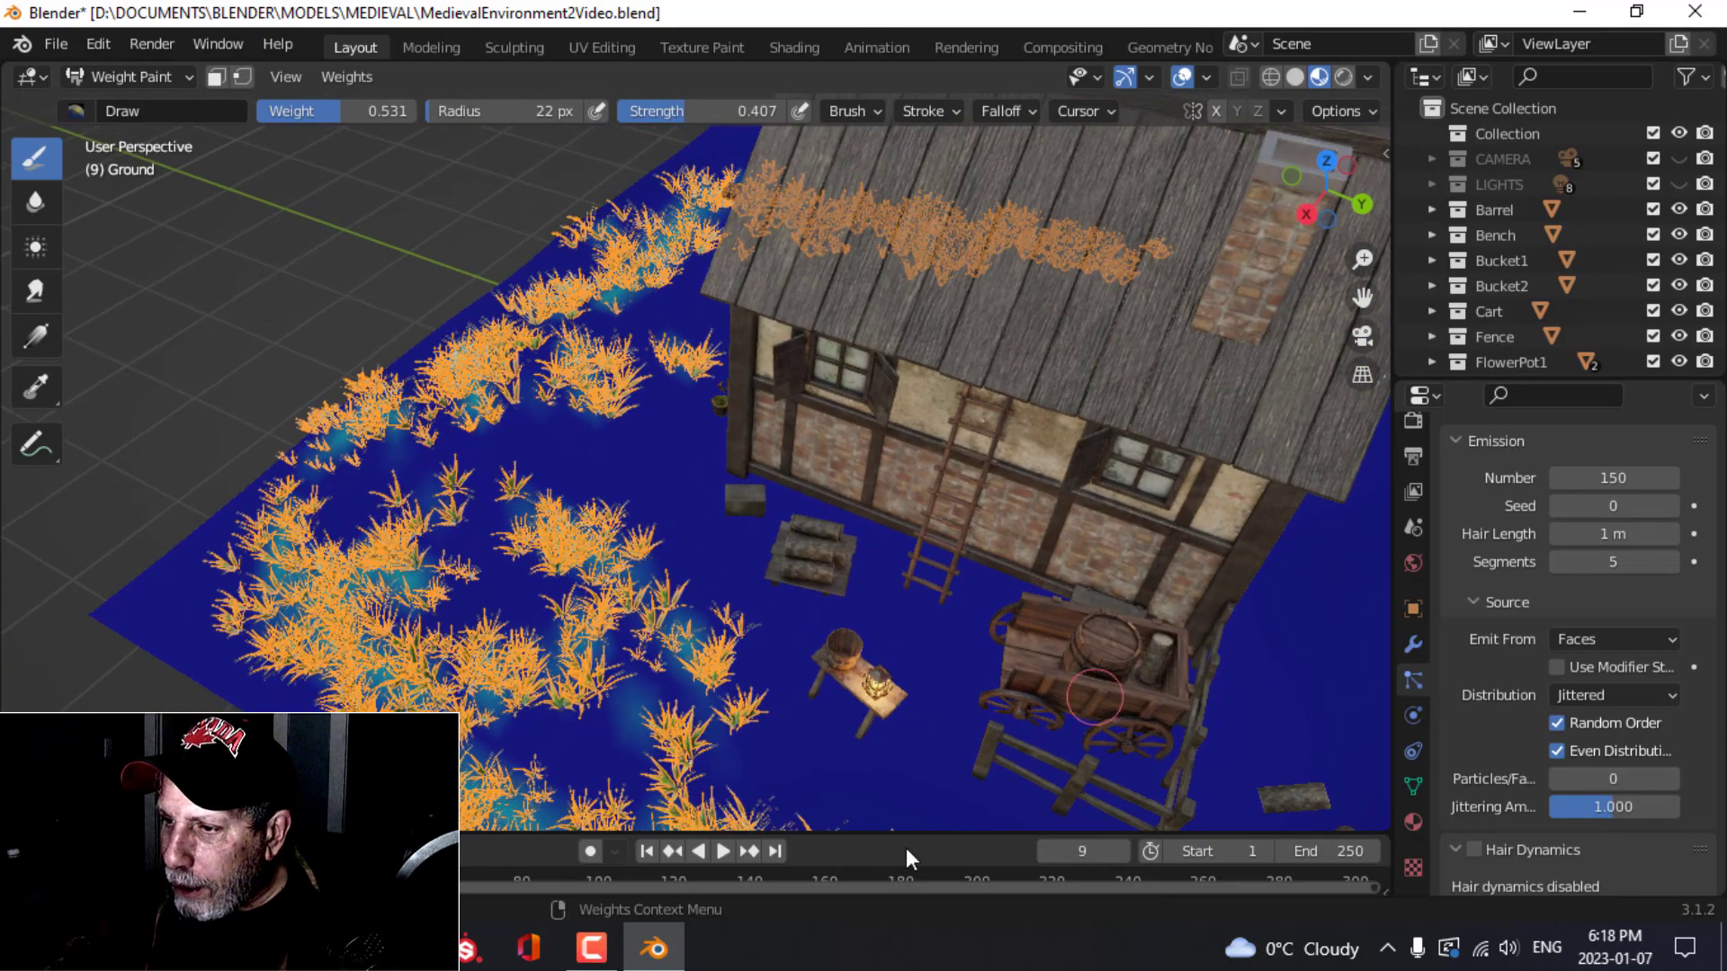
scroll(944, 753, down, 2)
shift+middle_drag(944, 754, 866, 650)
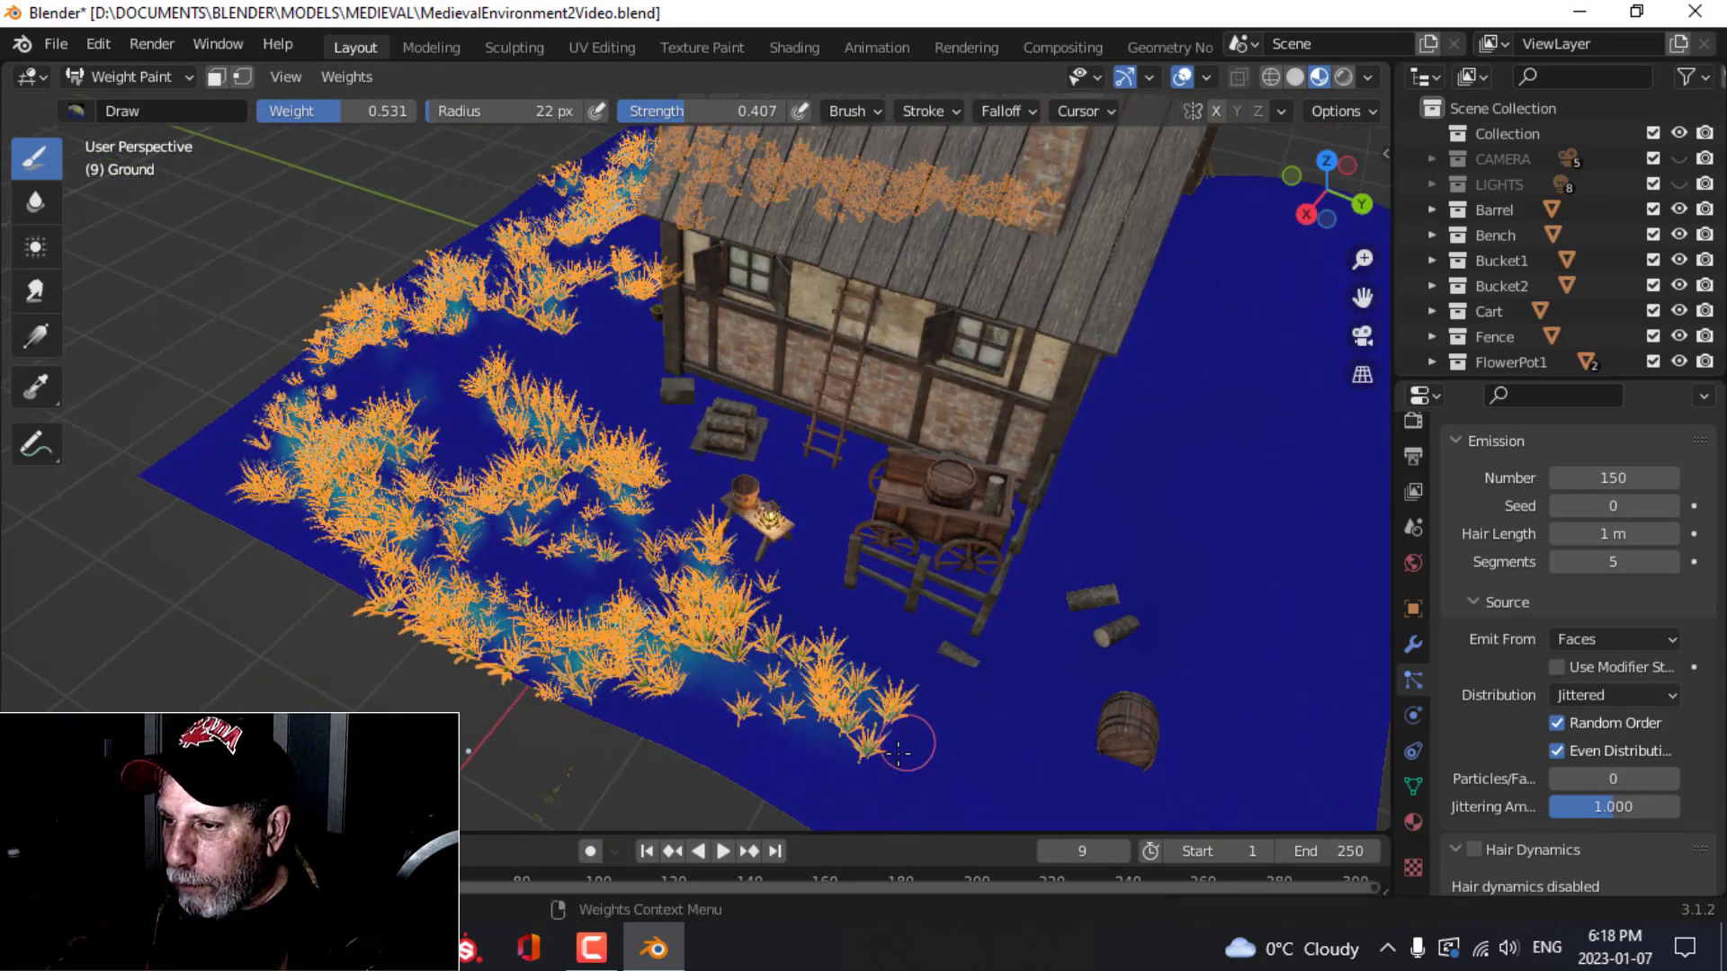
mouse_move(751, 758)
mouse_down()
mouse_move(827, 803)
mouse_move(963, 661)
mouse_move(1068, 635)
mouse_move(1187, 467)
mouse_move(1260, 710)
mouse_move(1169, 782)
mouse_move(1031, 697)
mouse_up()
Step: Weight-paint scattered grass patches on the ground behind the house and along its thatched-roof side
middle_drag(1032, 697, 626, 666)
mouse_move(627, 666)
mouse_down()
mouse_move(809, 621)
mouse_move(955, 553)
mouse_up()
middle_drag(956, 553, 1007, 627)
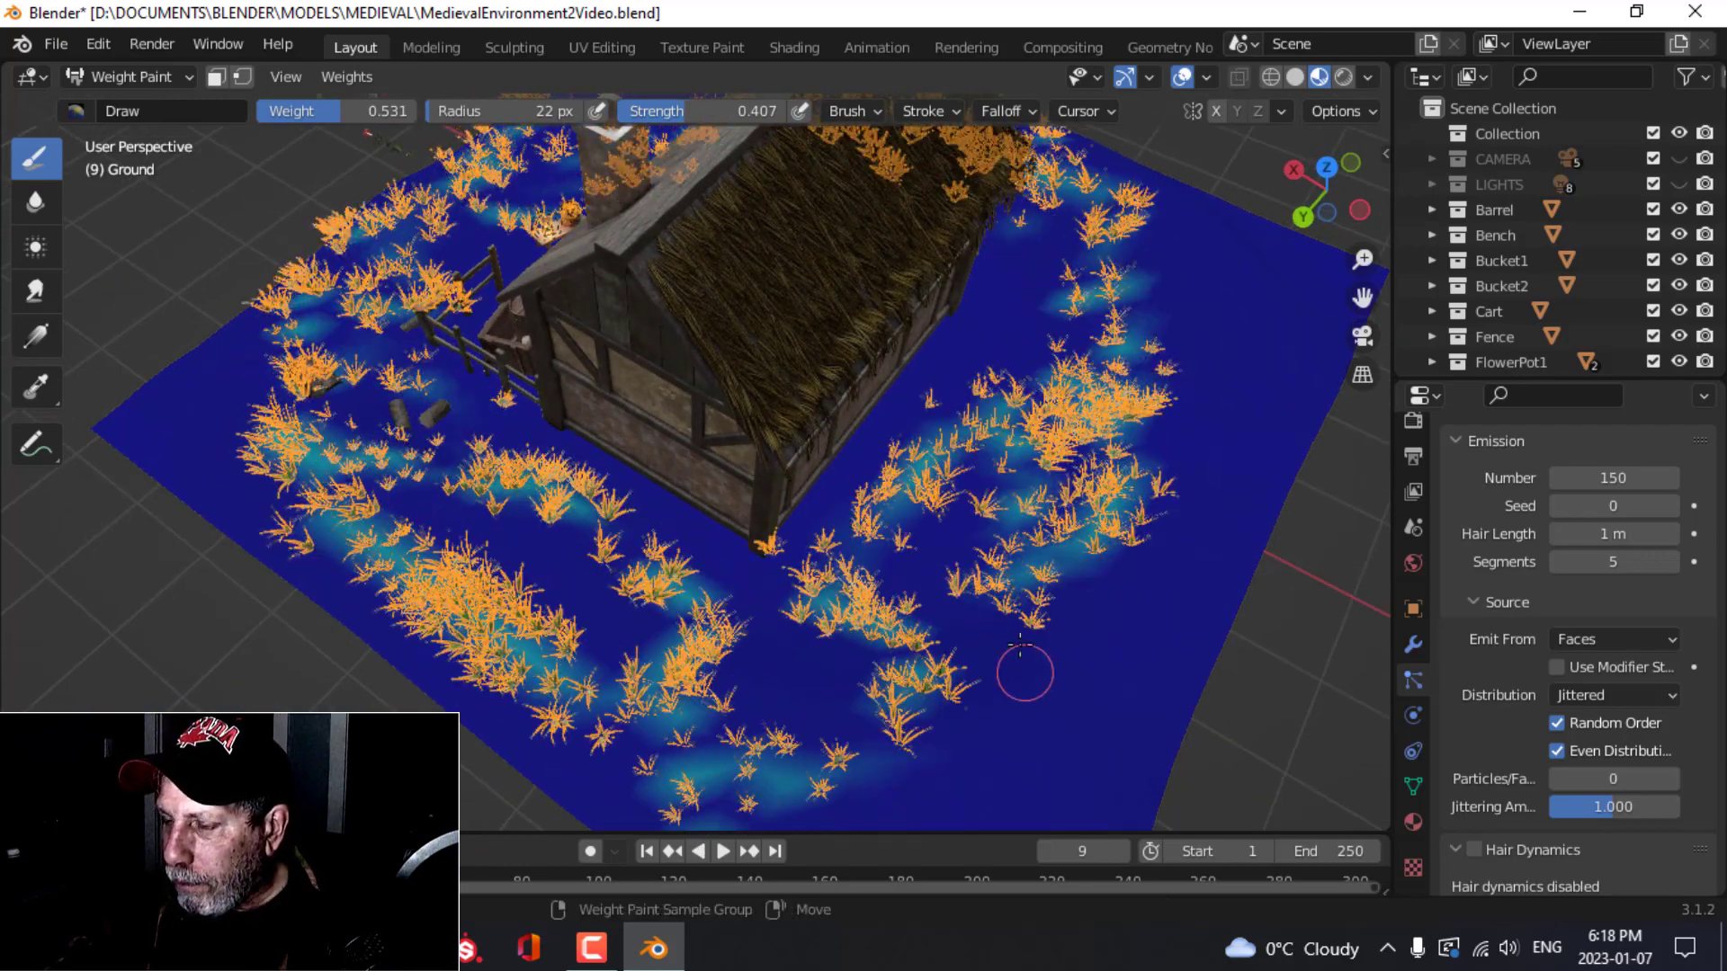
scroll(1023, 664, up, 3)
mouse_move(963, 548)
mouse_down()
mouse_move(894, 590)
mouse_move(827, 673)
mouse_up()
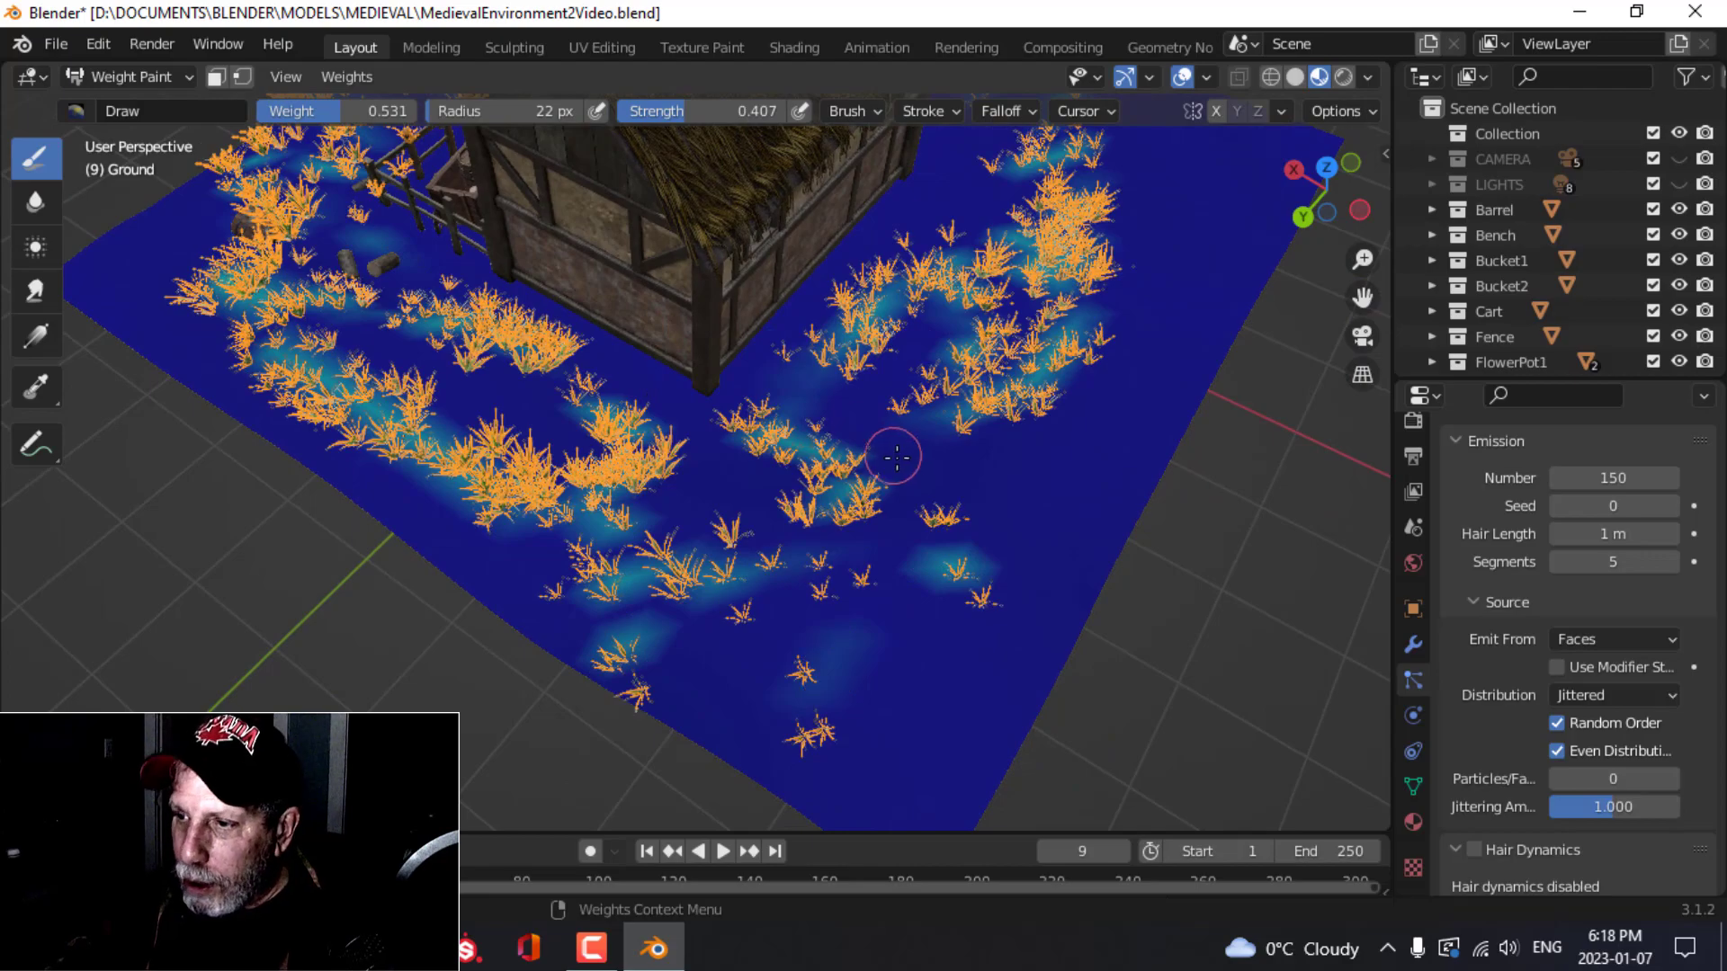
Step: Enlarge the brush radius to 44 px and fill in grass around the rear corner and thatched-roof side
key(f)
click(928, 461)
mouse_move(929, 462)
mouse_down()
mouse_move(1035, 306)
mouse_move(713, 706)
mouse_move(729, 490)
mouse_move(1010, 455)
mouse_move(1131, 385)
mouse_up()
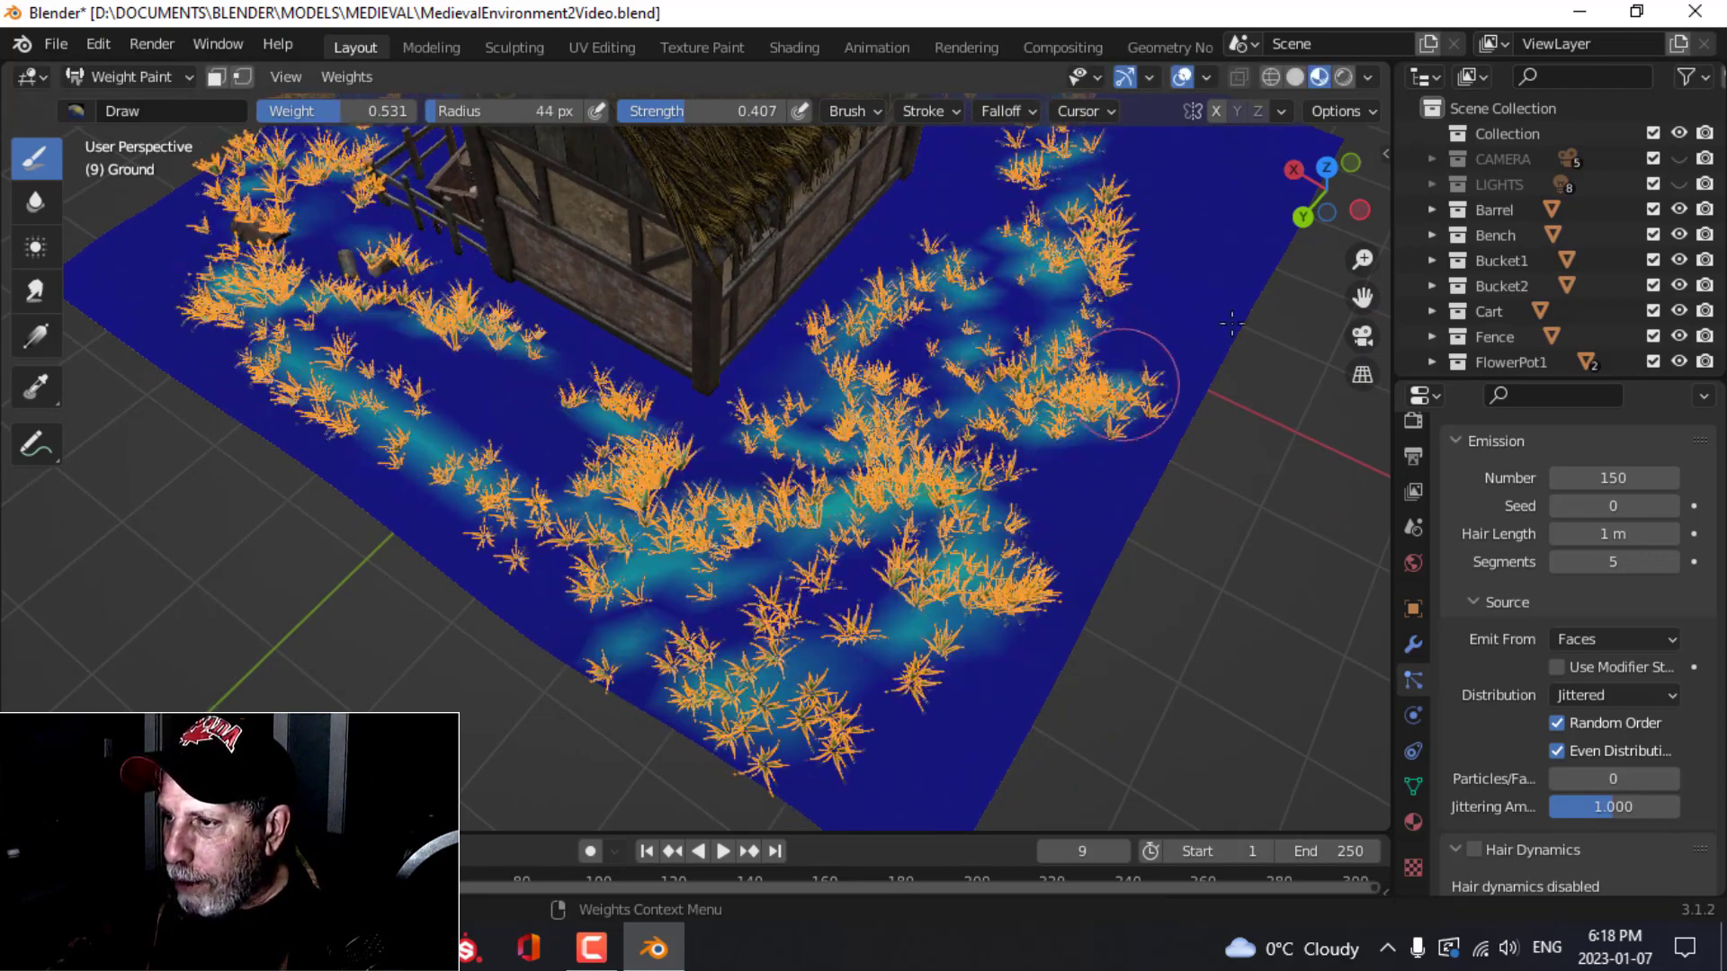
mouse_move(1247, 309)
shift+middle_down()
mouse_move(956, 590)
mouse_move(847, 557)
shift+middle_up()
mouse_move(847, 557)
mouse_down()
mouse_move(913, 571)
mouse_move(972, 482)
mouse_move(1061, 540)
mouse_move(743, 645)
mouse_up()
Step: Weight-paint broader patches of grass on the ground at the front corners and across the front of the house
middle_drag(1214, 462, 899, 422)
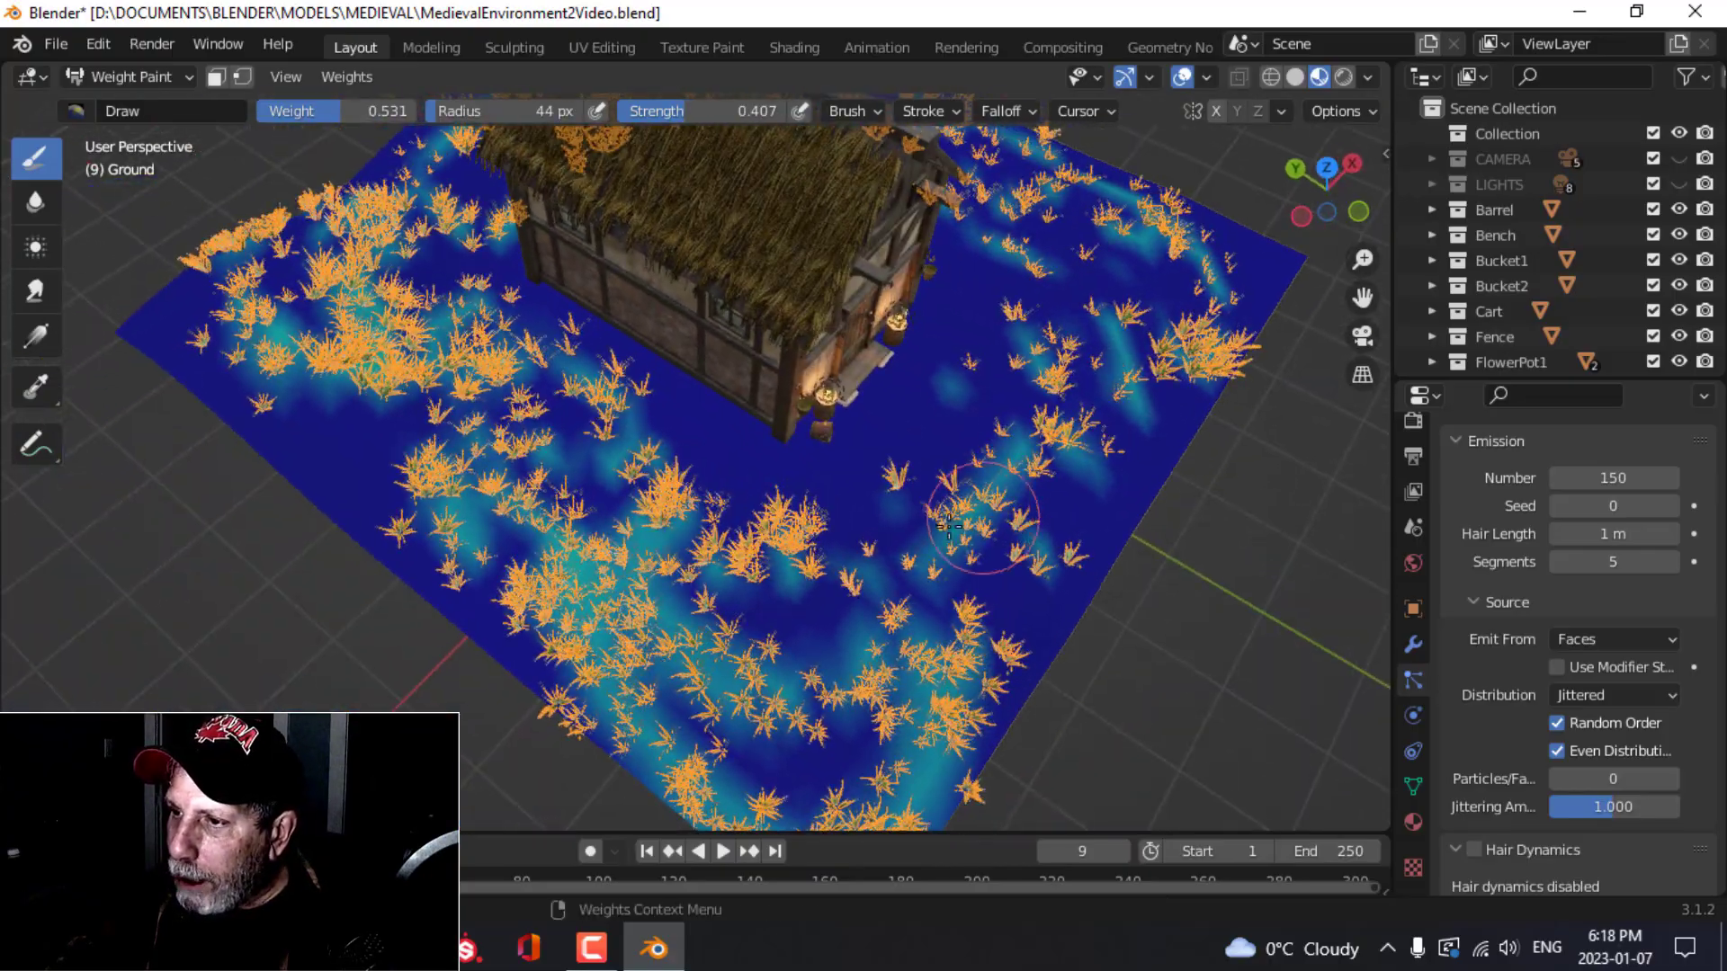
drag(1033, 544, 1118, 462)
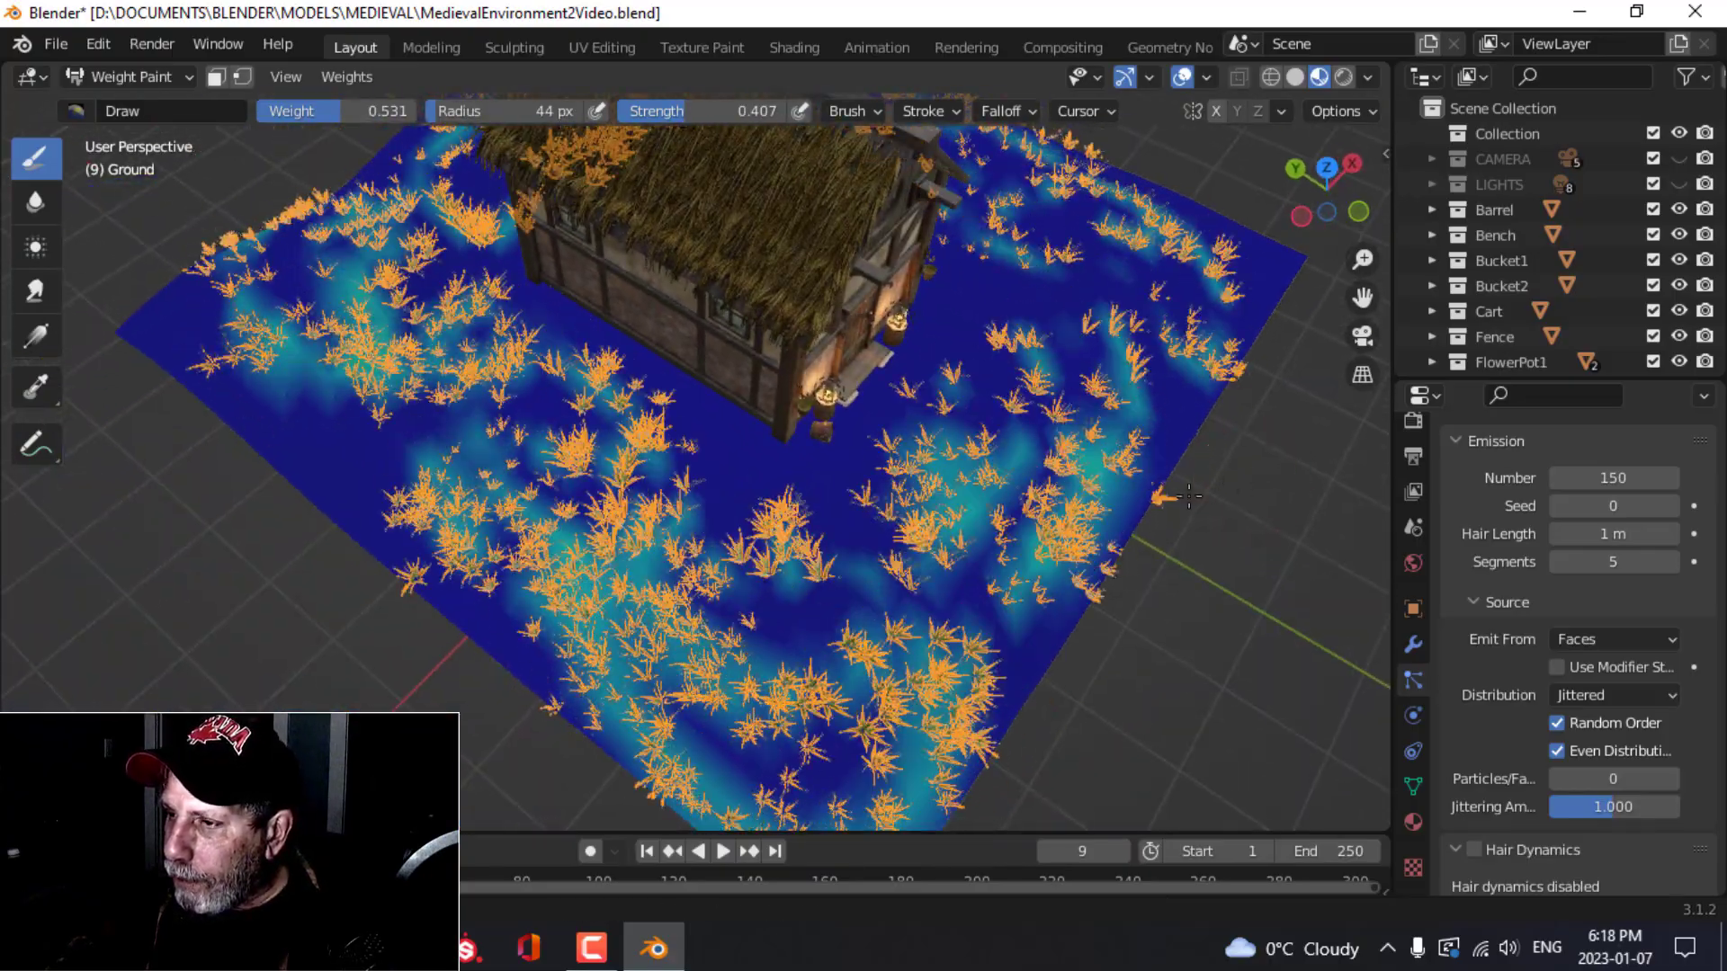
mouse_move(1111, 451)
middle_down()
mouse_move(1088, 558)
mouse_move(1035, 508)
middle_up()
mouse_move(1035, 508)
mouse_down()
mouse_move(1106, 558)
mouse_move(1160, 503)
mouse_up()
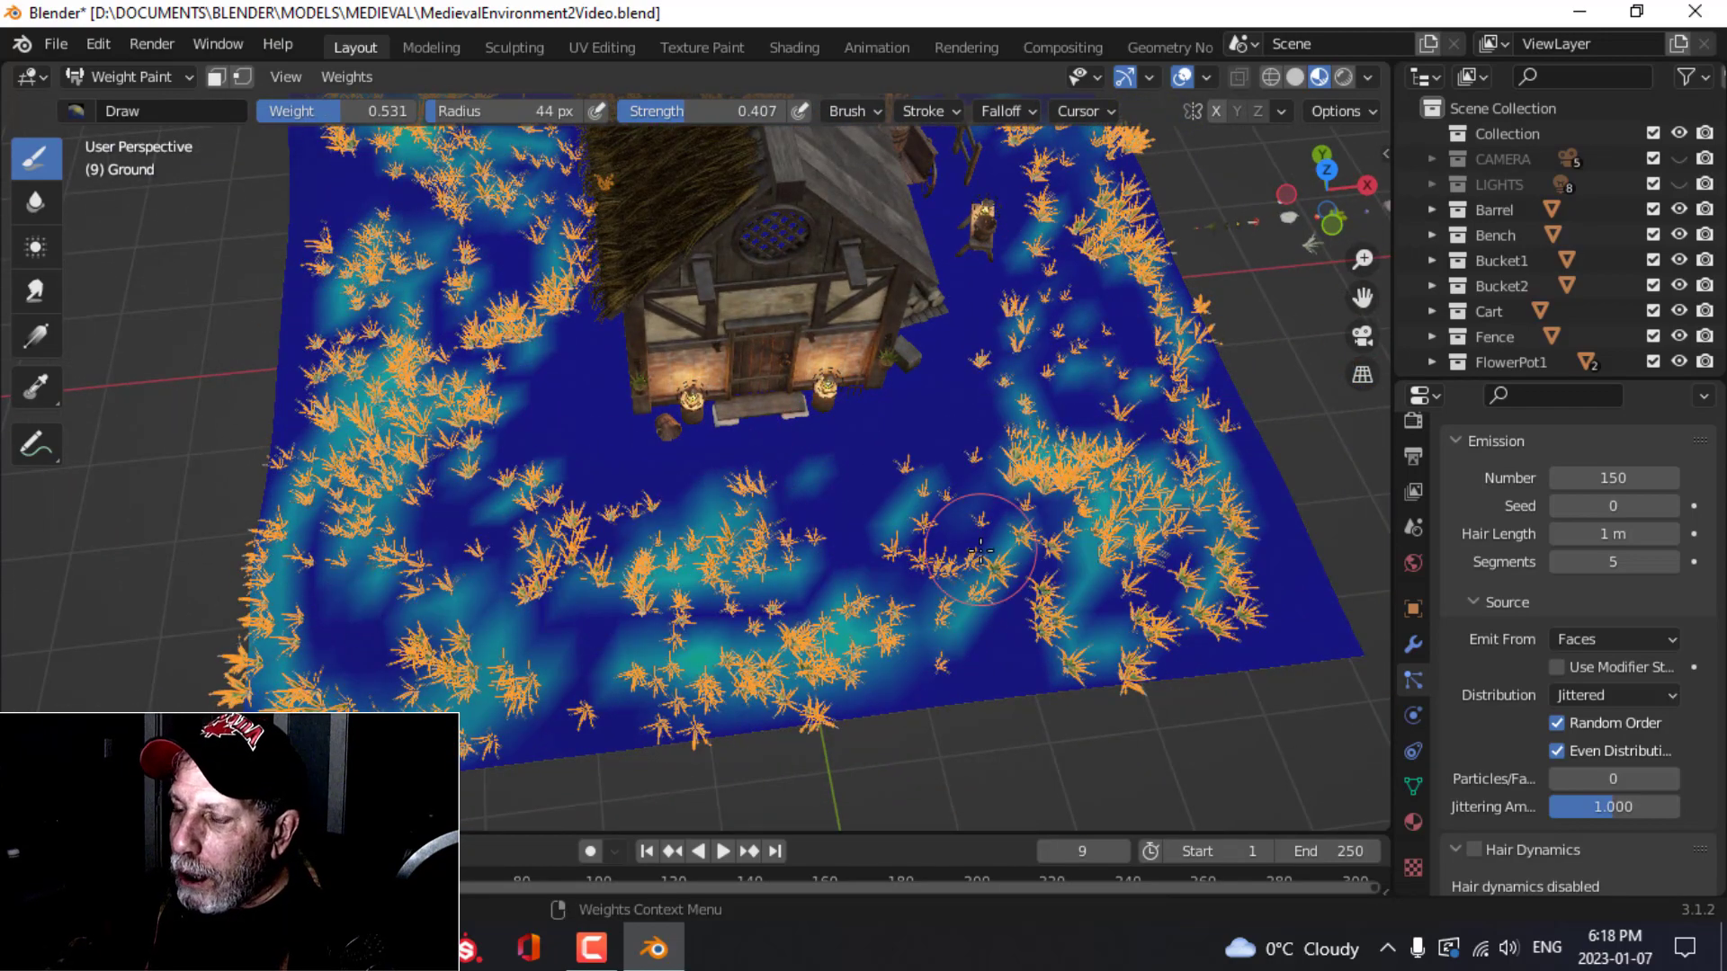
mouse_move(900, 539)
mouse_down()
mouse_move(935, 603)
mouse_move(751, 540)
mouse_up()
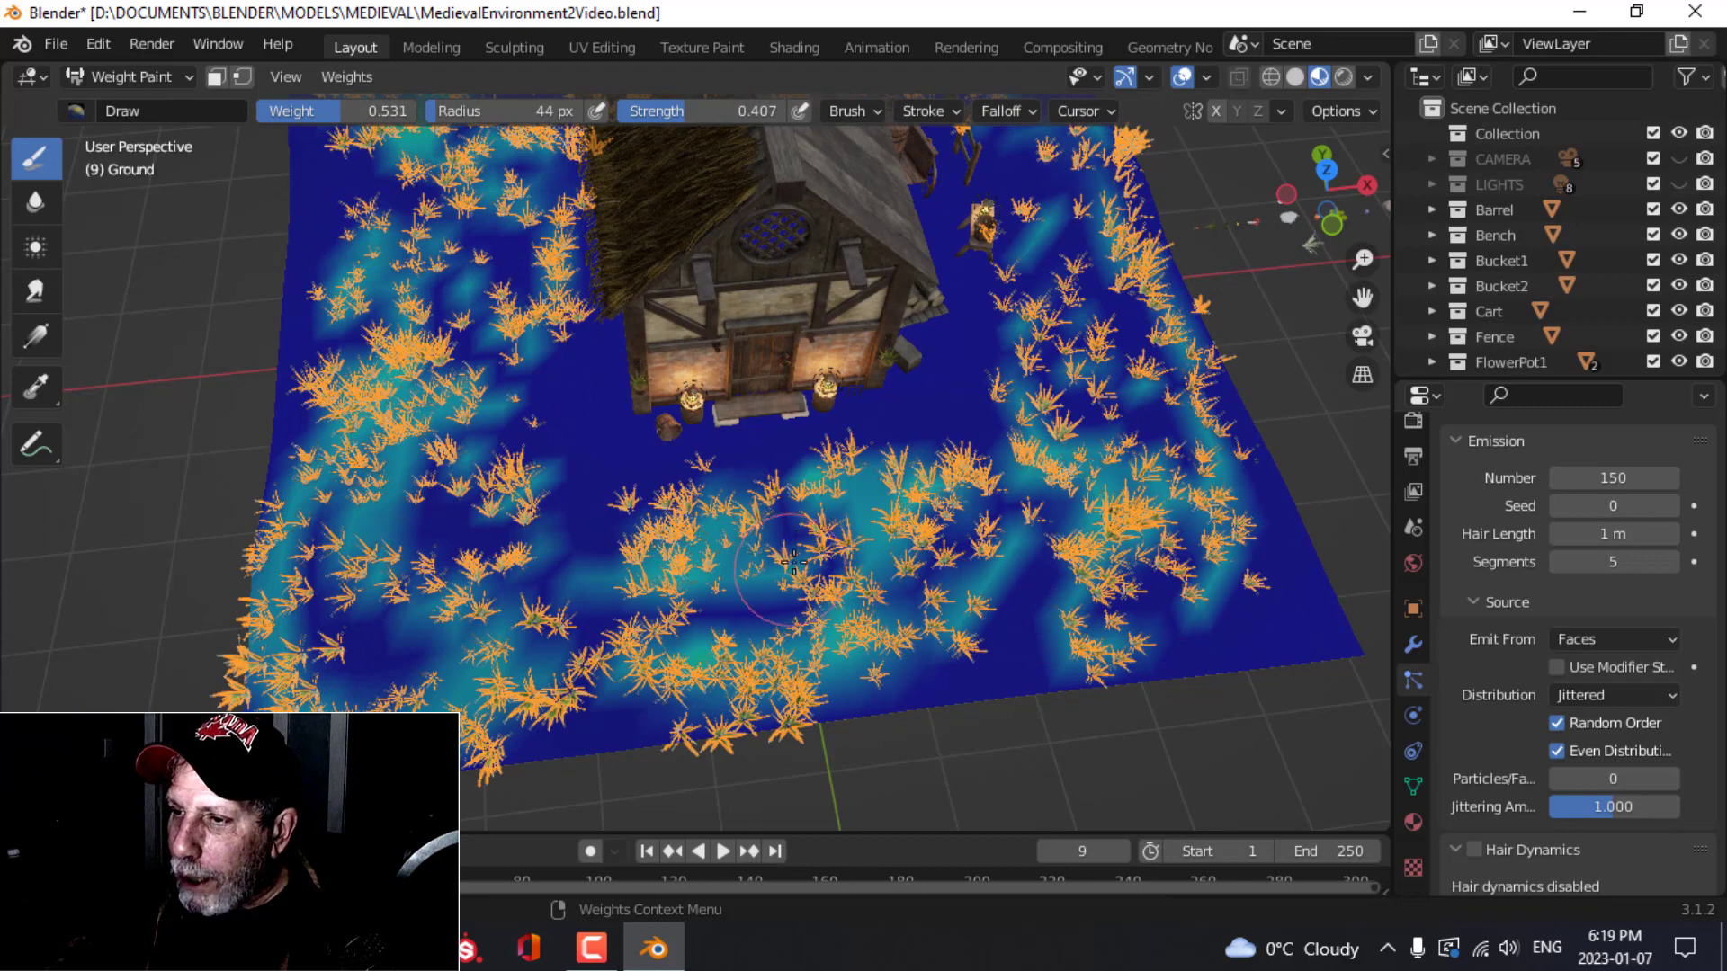
Step: Switch to the Subtract brush and clear a grass-free path from the front edge of the ground to the door
click(76, 111)
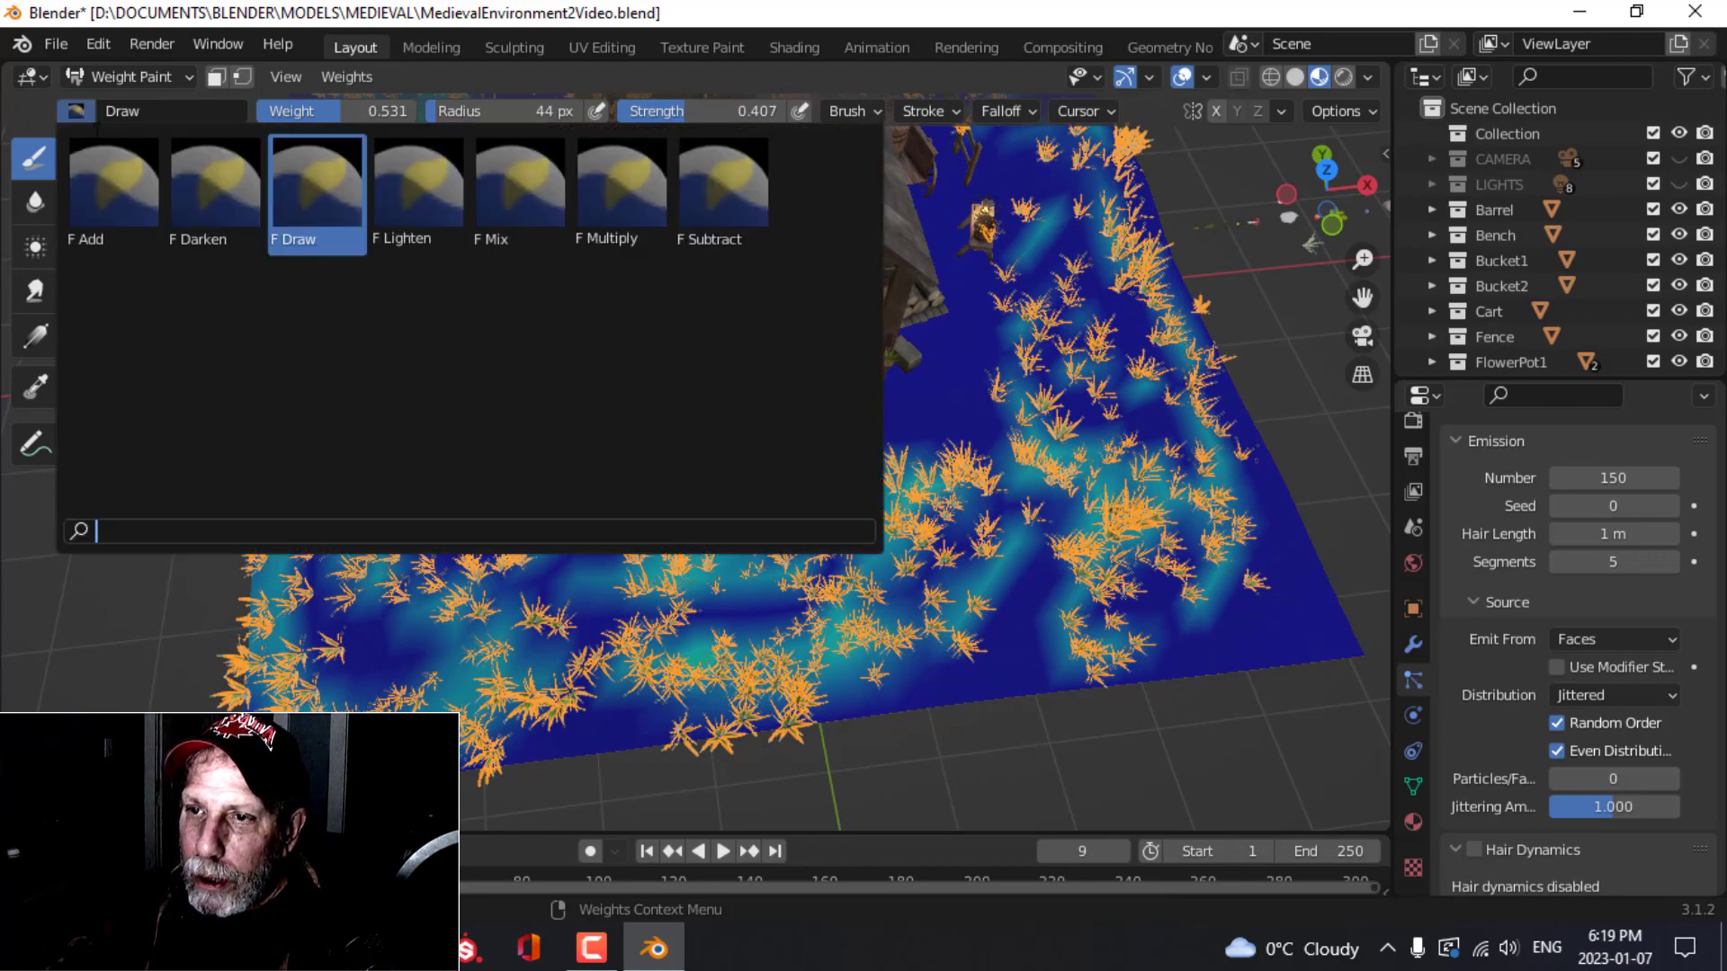
click(722, 188)
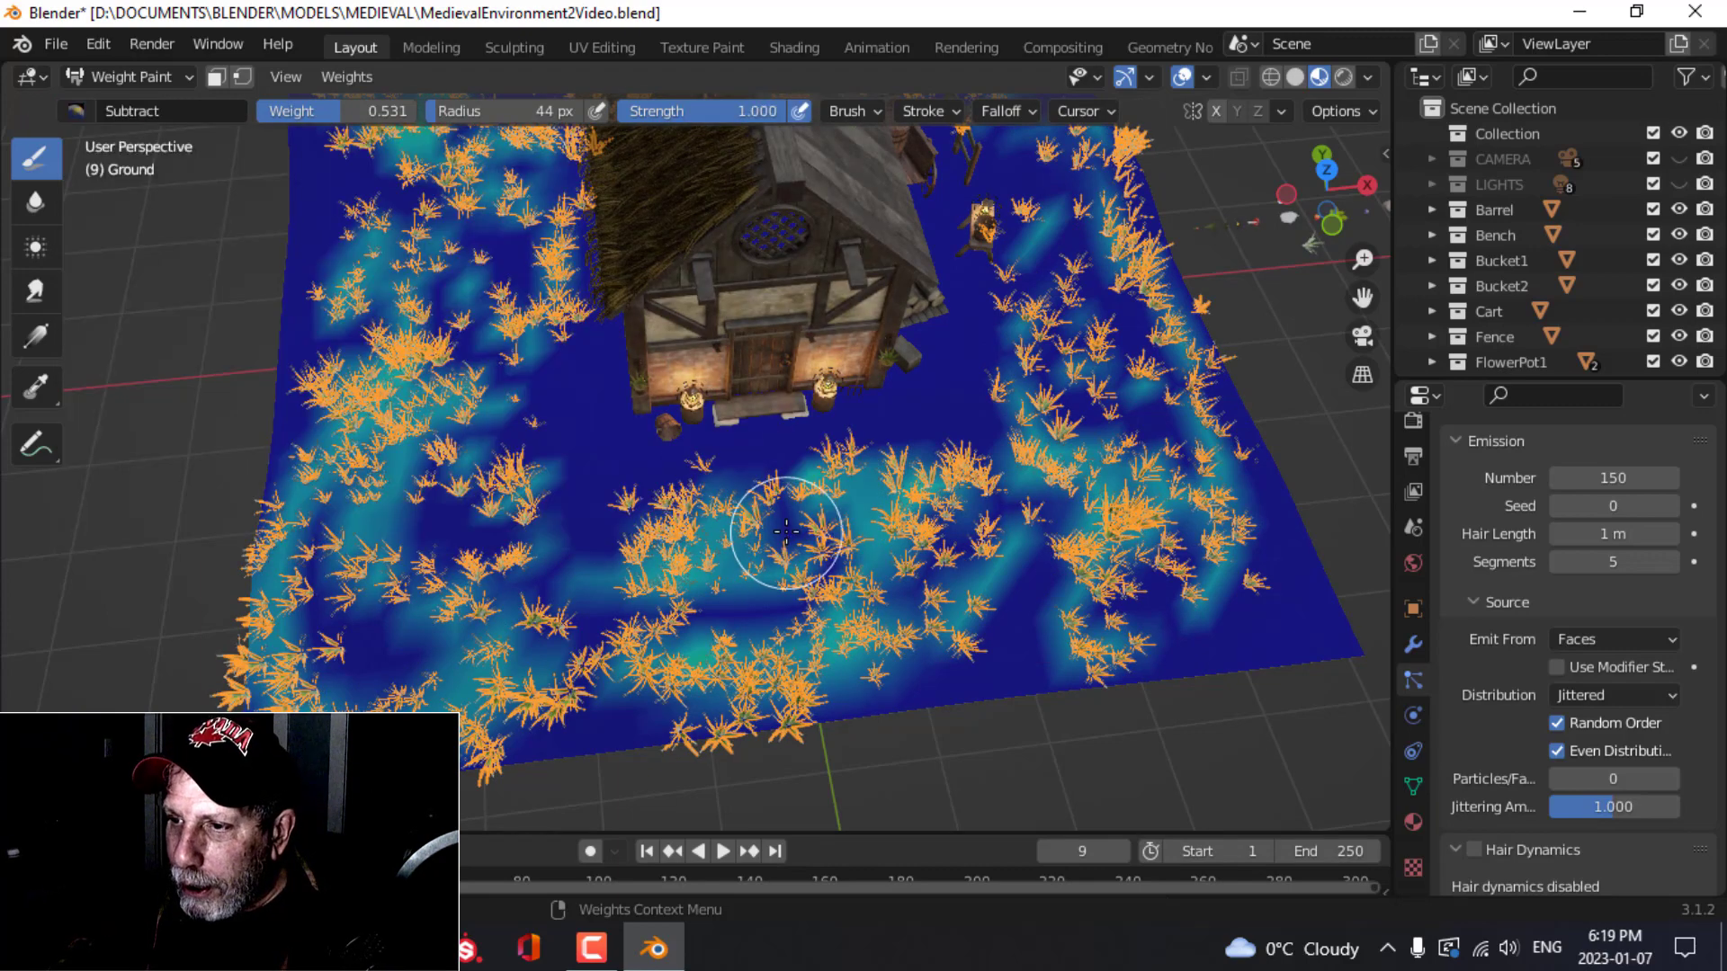
mouse_move(809, 533)
mouse_down()
mouse_move(824, 675)
mouse_move(791, 482)
mouse_move(809, 579)
mouse_move(763, 686)
mouse_move(751, 477)
mouse_move(770, 617)
mouse_move(840, 717)
mouse_move(833, 444)
mouse_up()
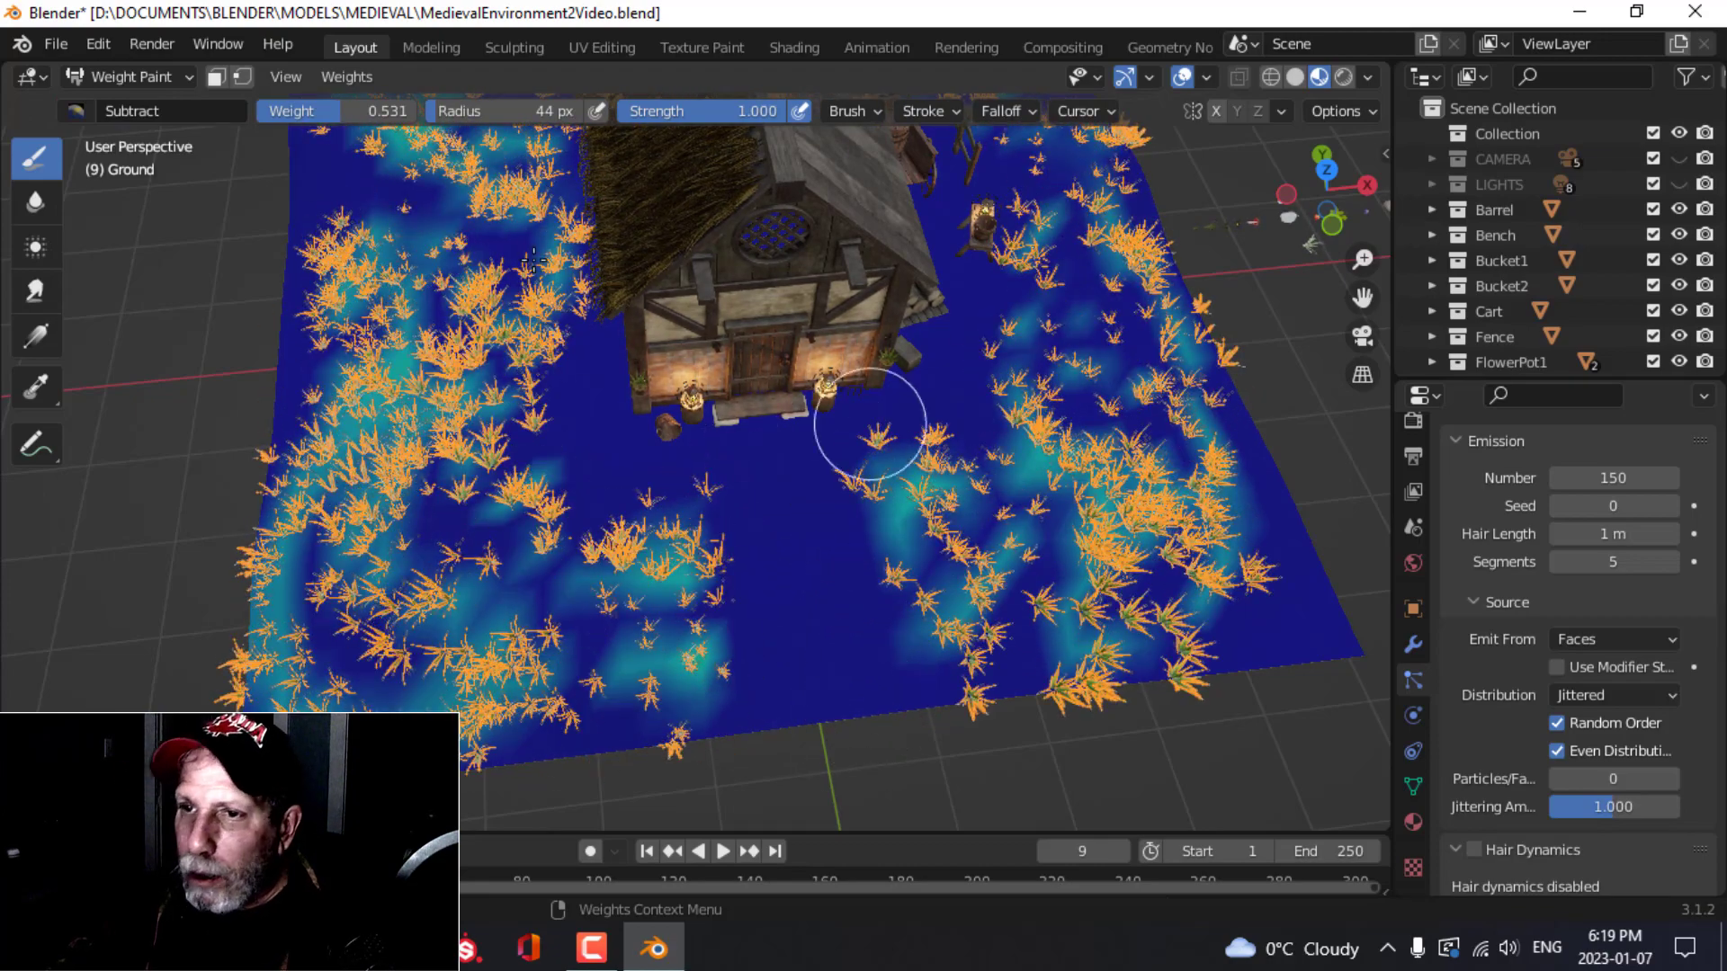
Step: Return the ground to Object Mode and deselect everything
click(149, 73)
click(151, 104)
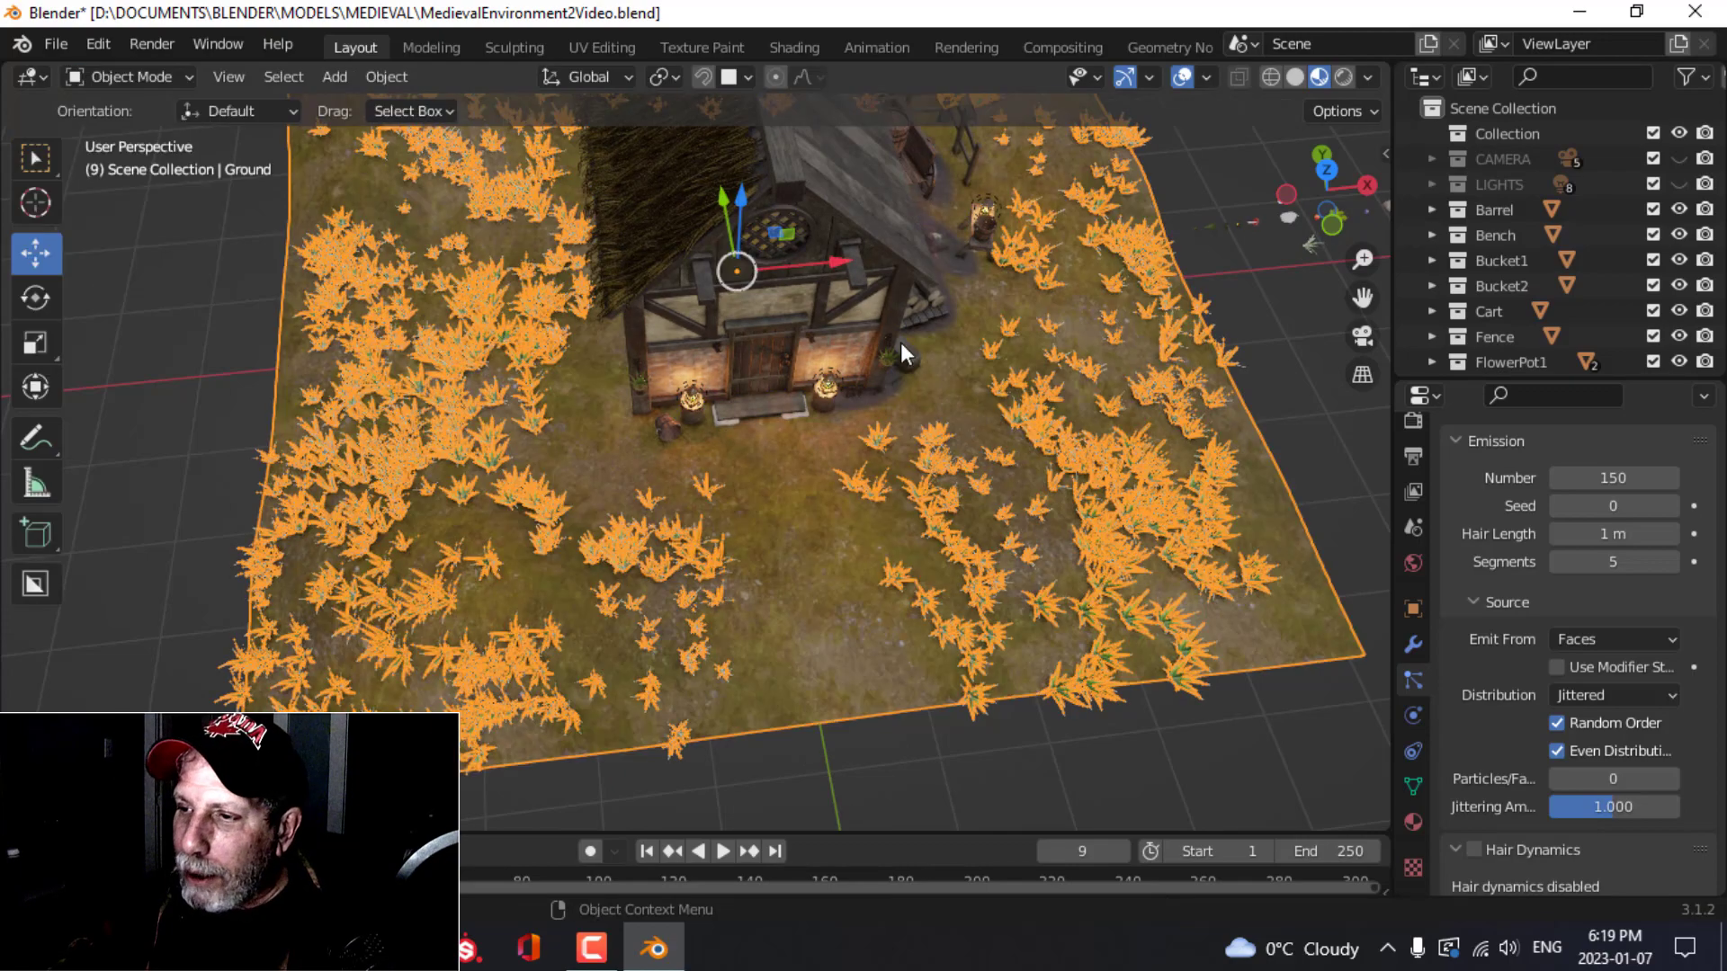
key(alt+a)
Step: Inspect the grass coverage around the house from several sides and save the file
middle_drag(1162, 442, 941, 410)
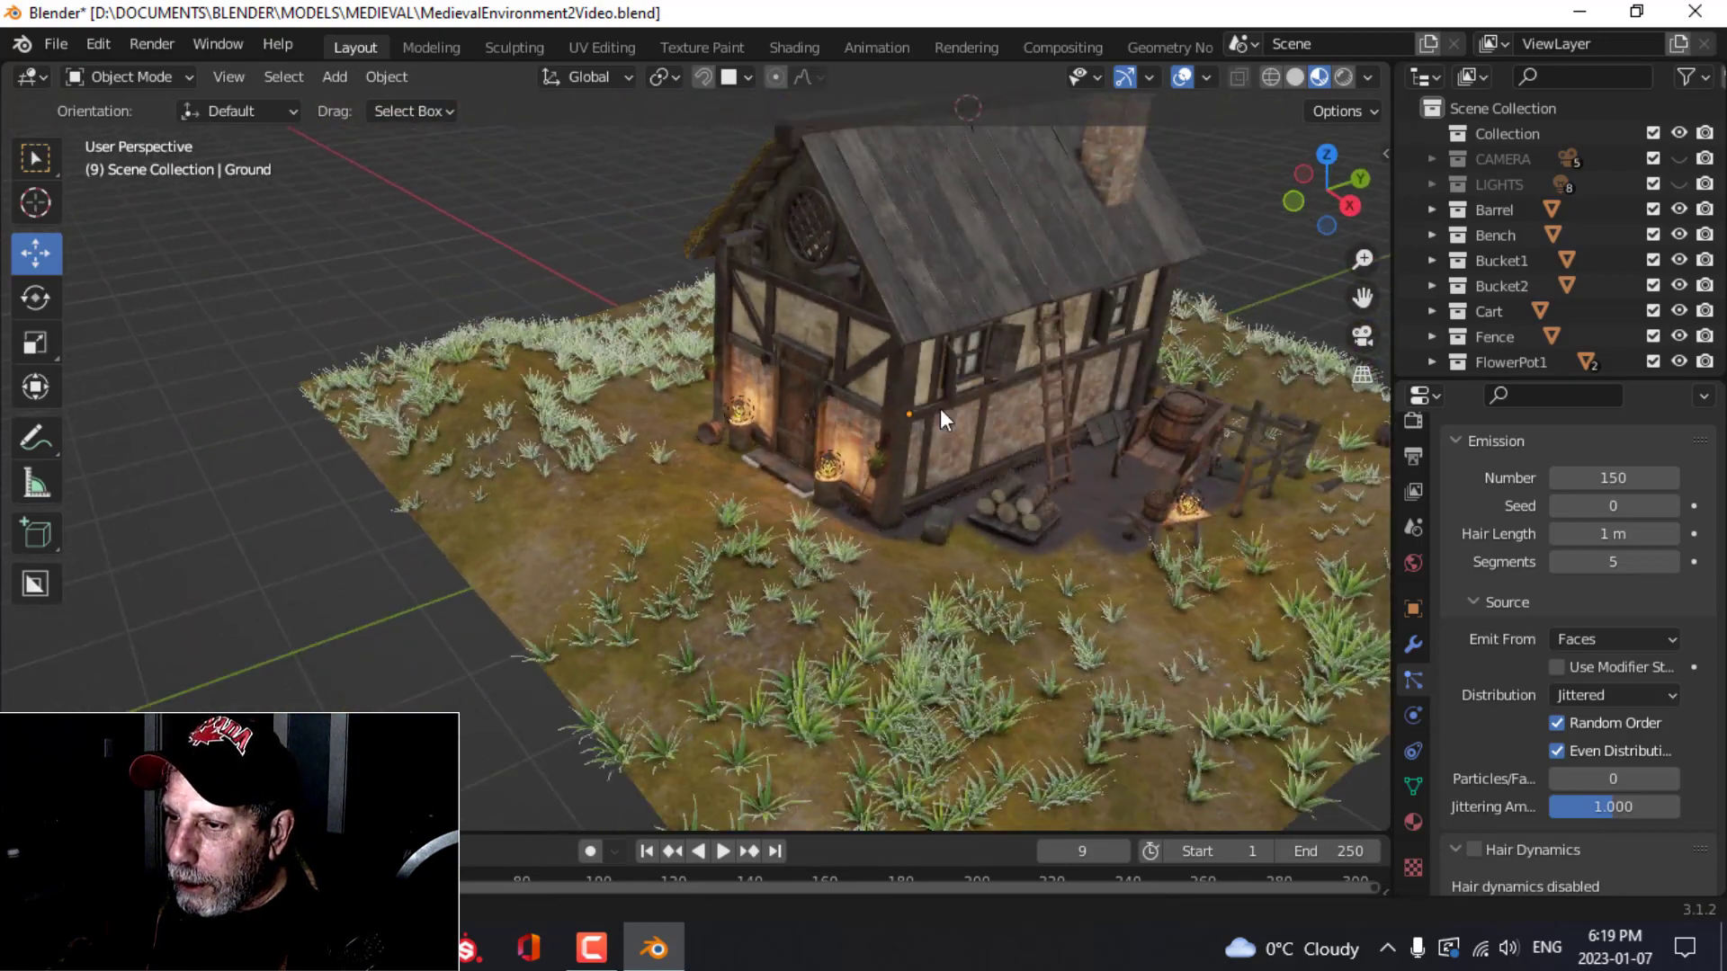
scroll(970, 550, up, 3)
middle_drag(970, 549, 1080, 402)
scroll(841, 333, down, 1)
scroll(844, 361, down, 2)
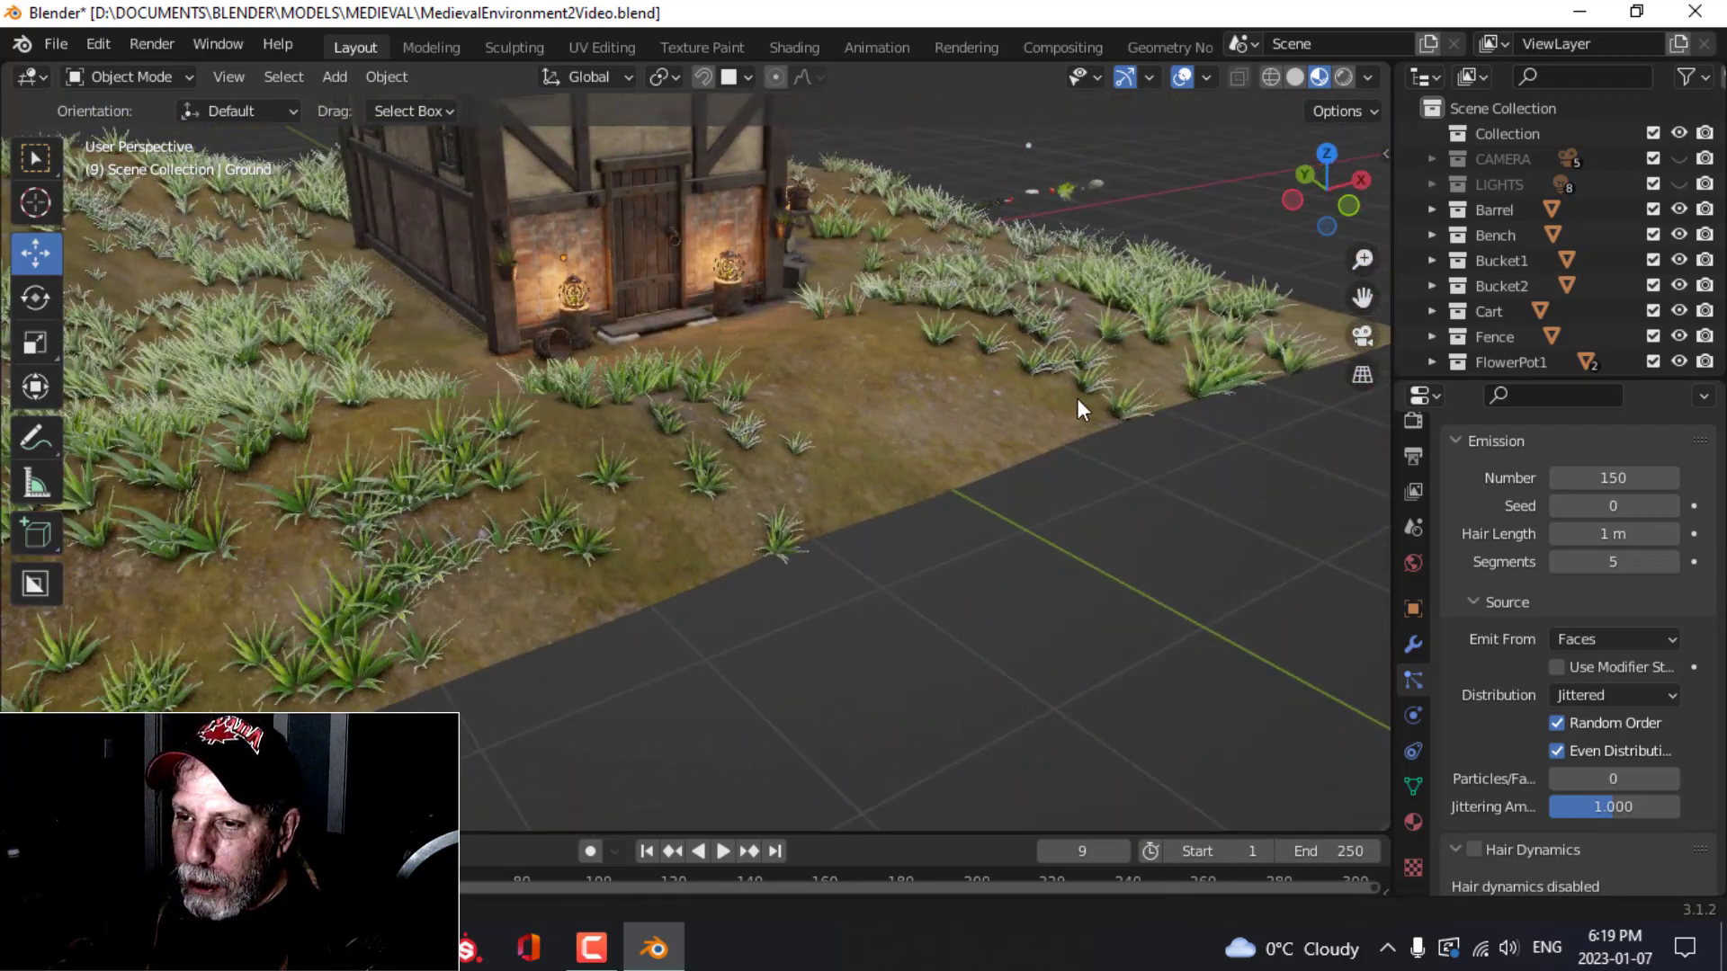
scroll(853, 435, up, 2)
middle_drag(853, 436, 711, 408)
scroll(842, 468, down, 3)
middle_drag(841, 468, 748, 441)
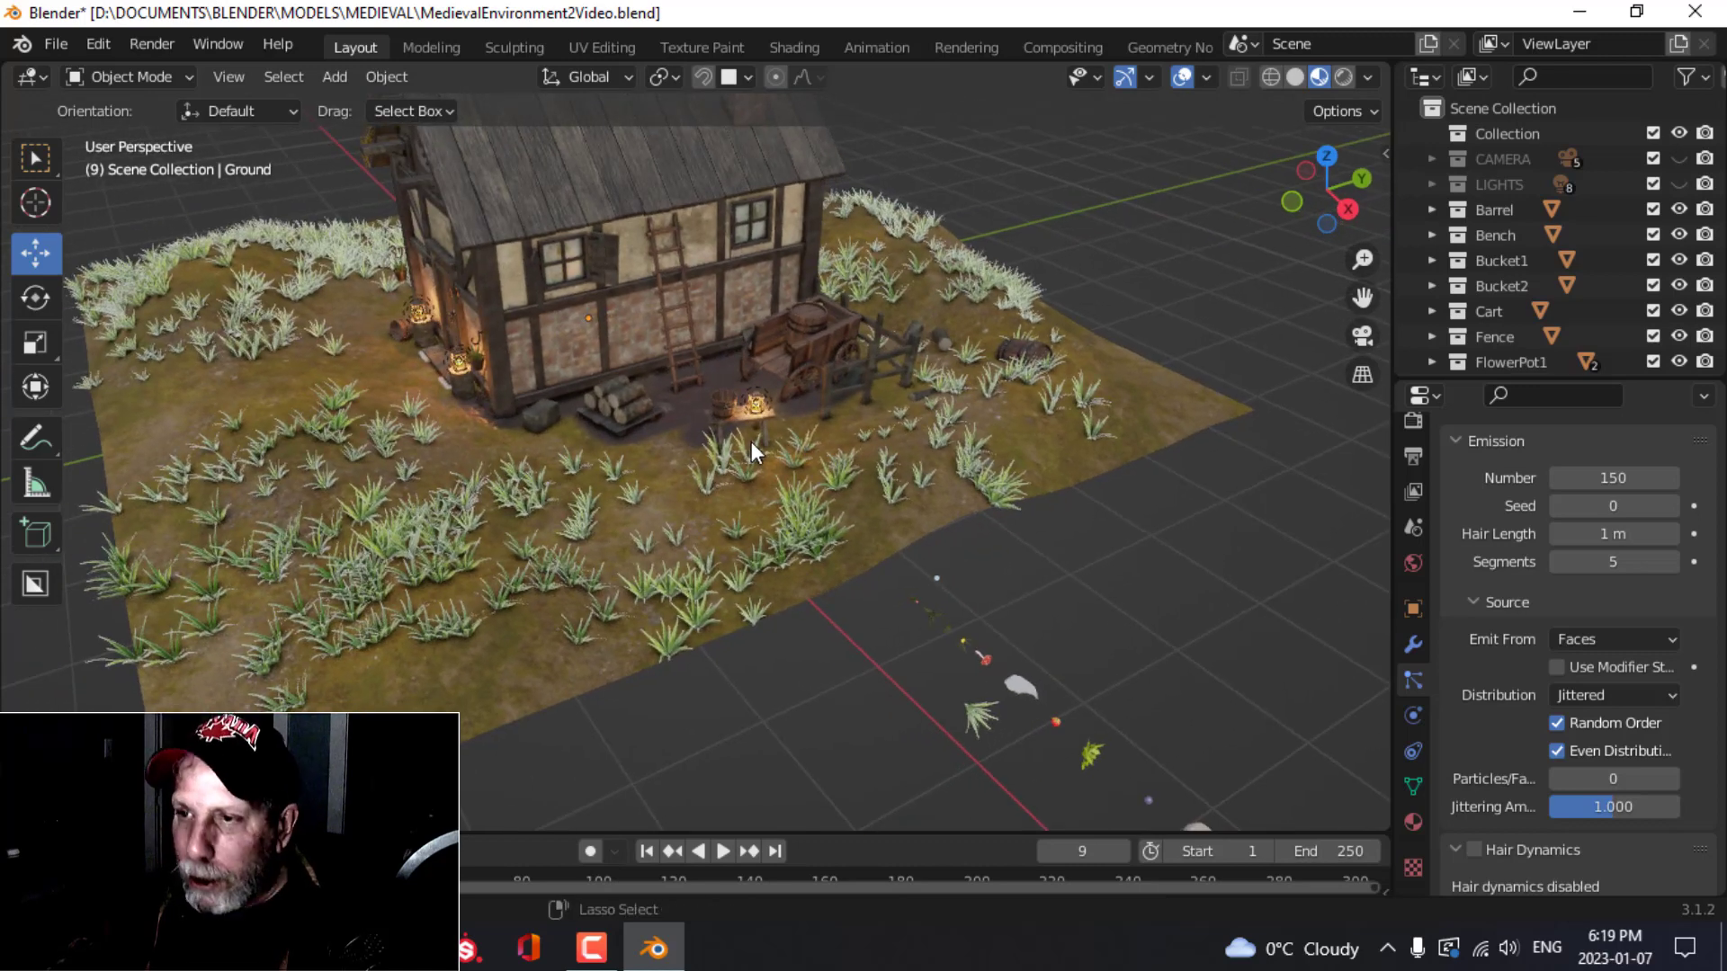
key(ctrl+s)
middle_drag(640, 469, 1016, 596)
Step: Add a second vertex group to the ground and name it GrassLarge
click(1413, 789)
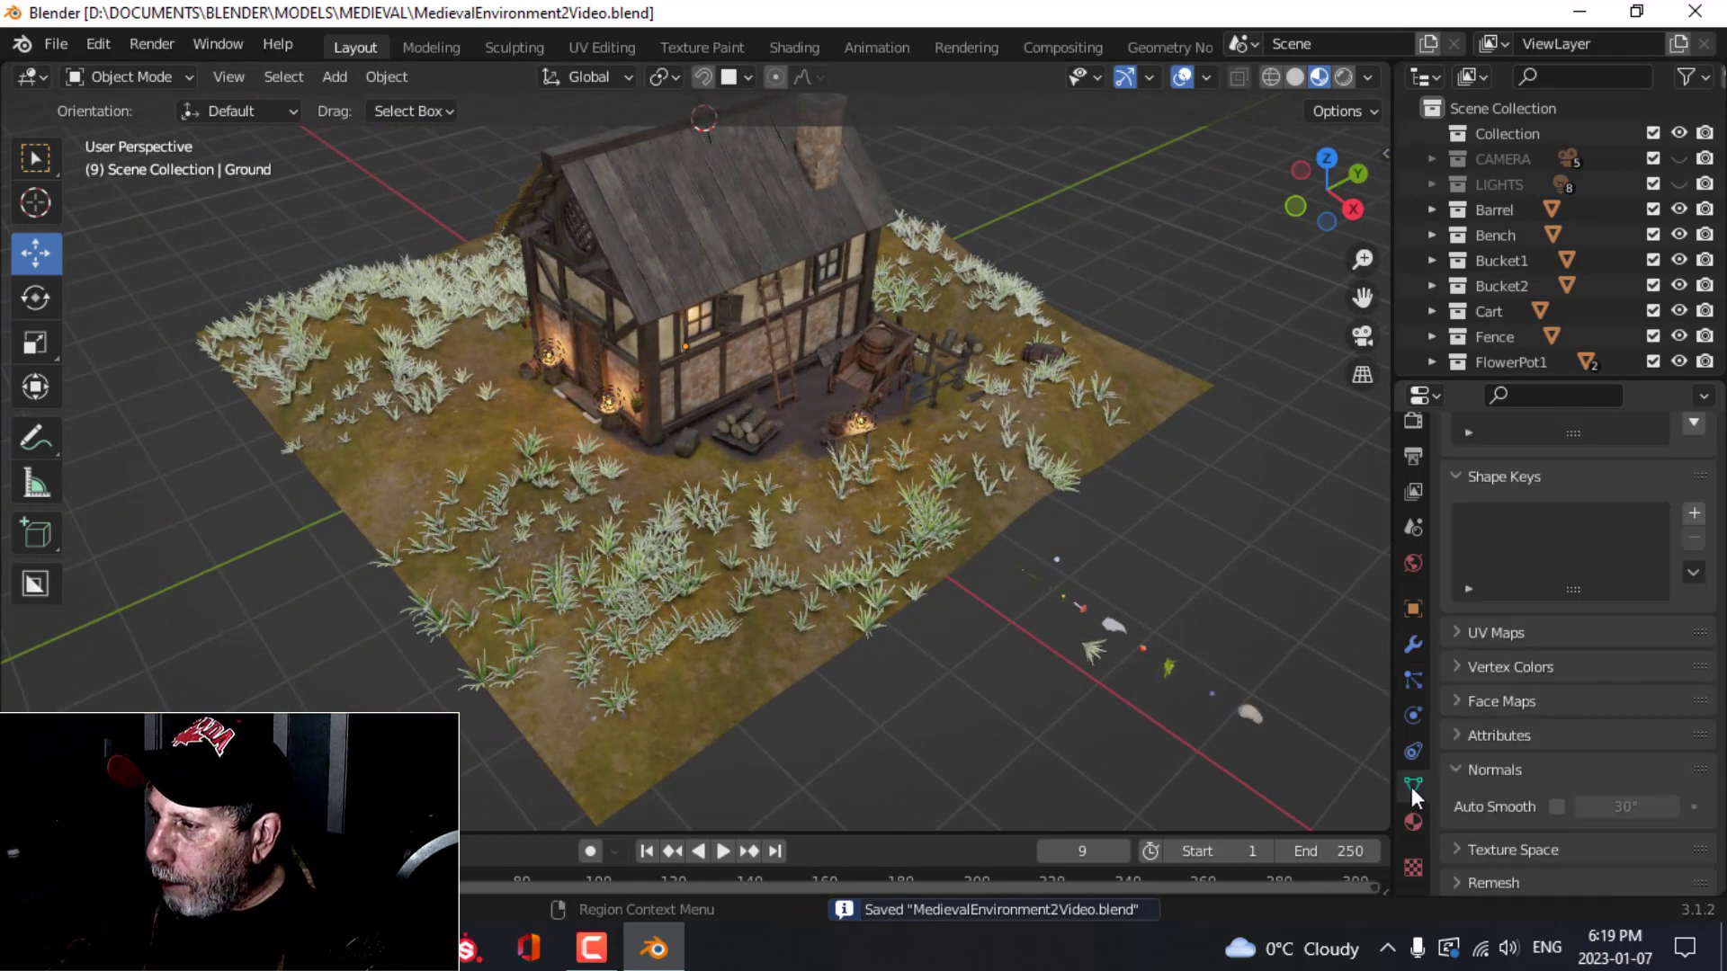
scroll(1477, 532, up, 6)
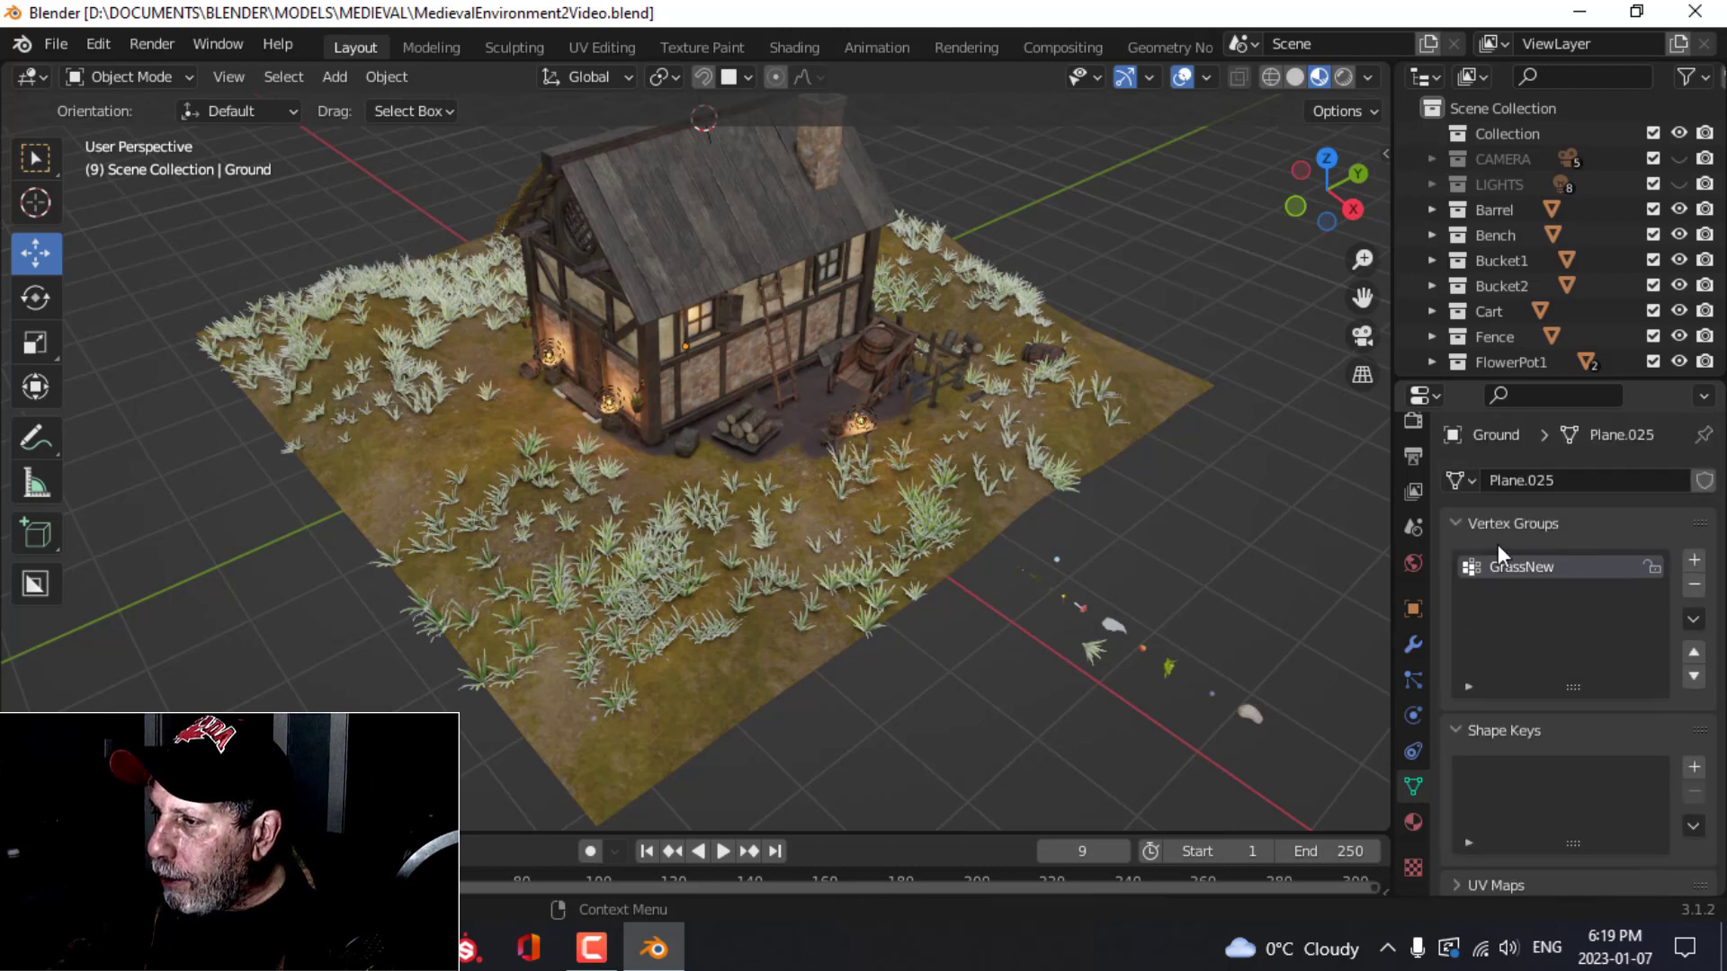
click(1695, 562)
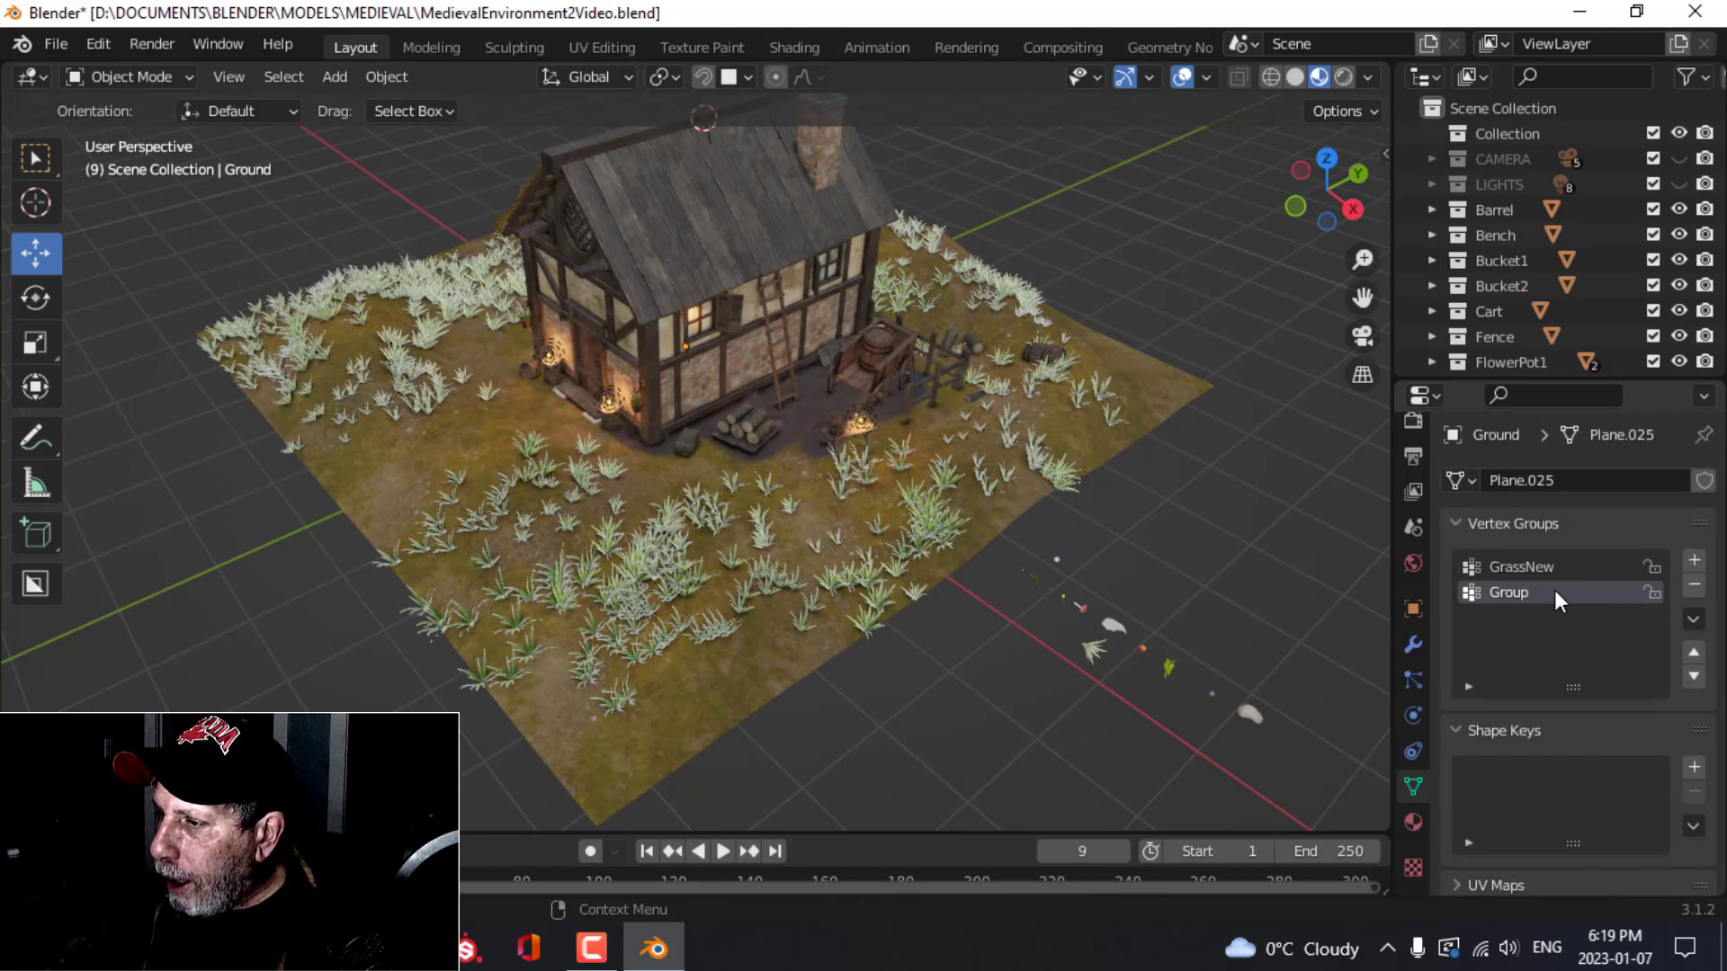
text(GrassLarge)
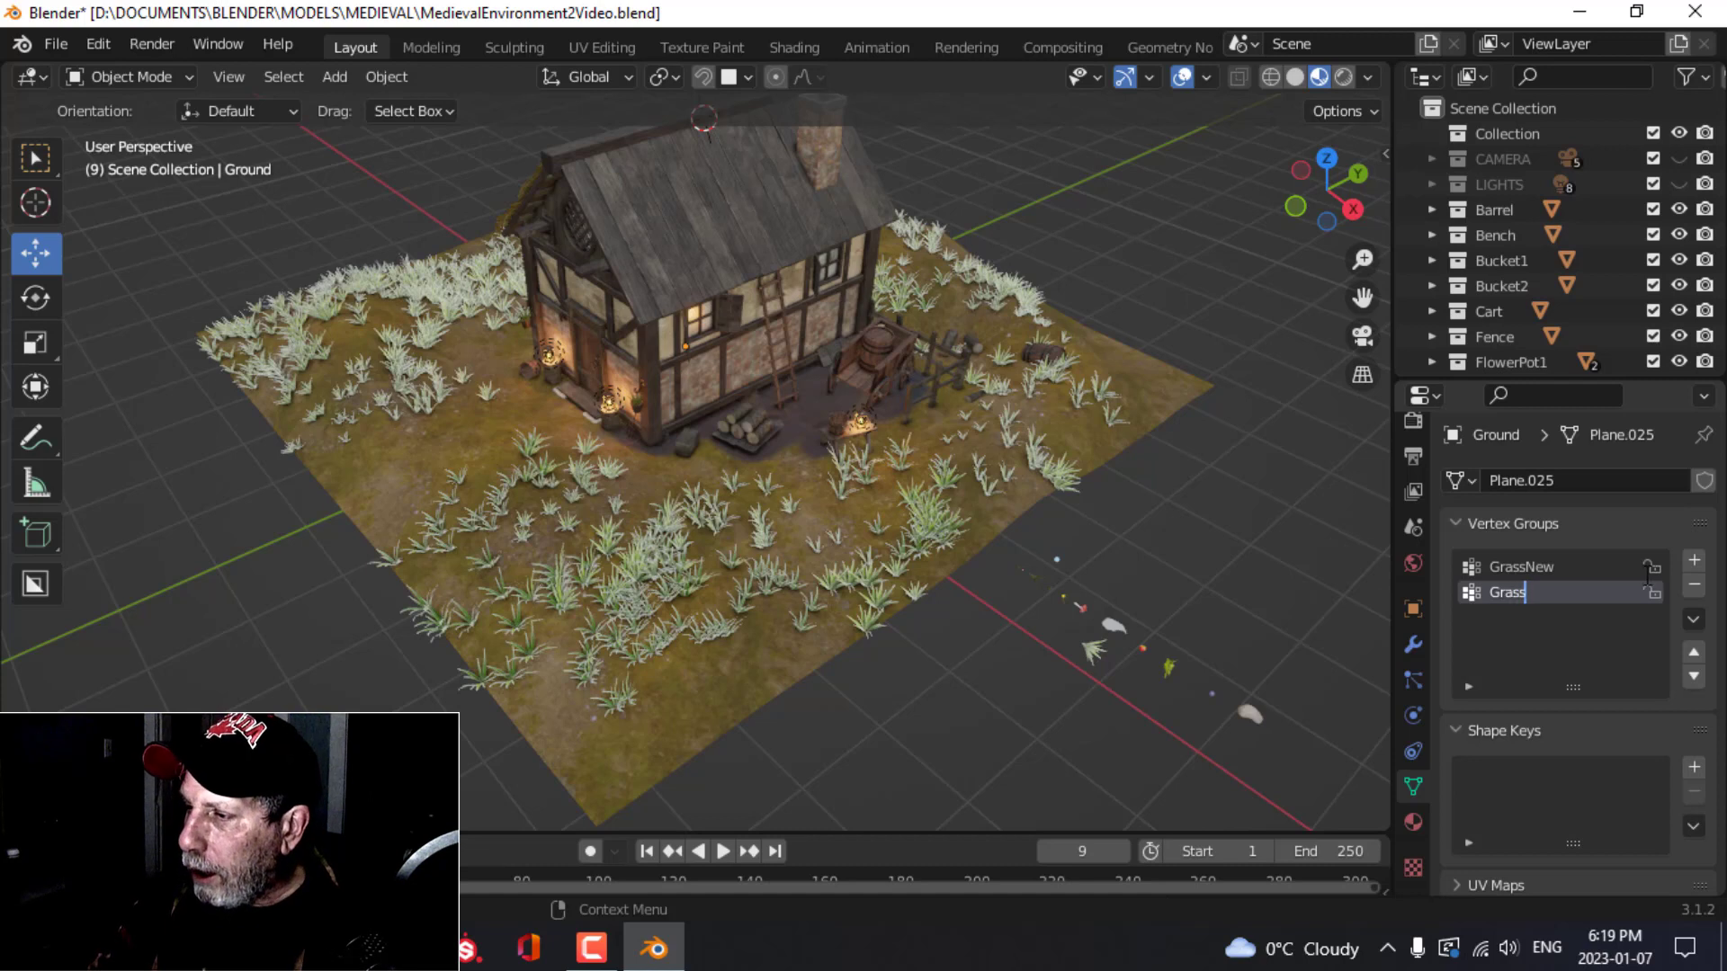
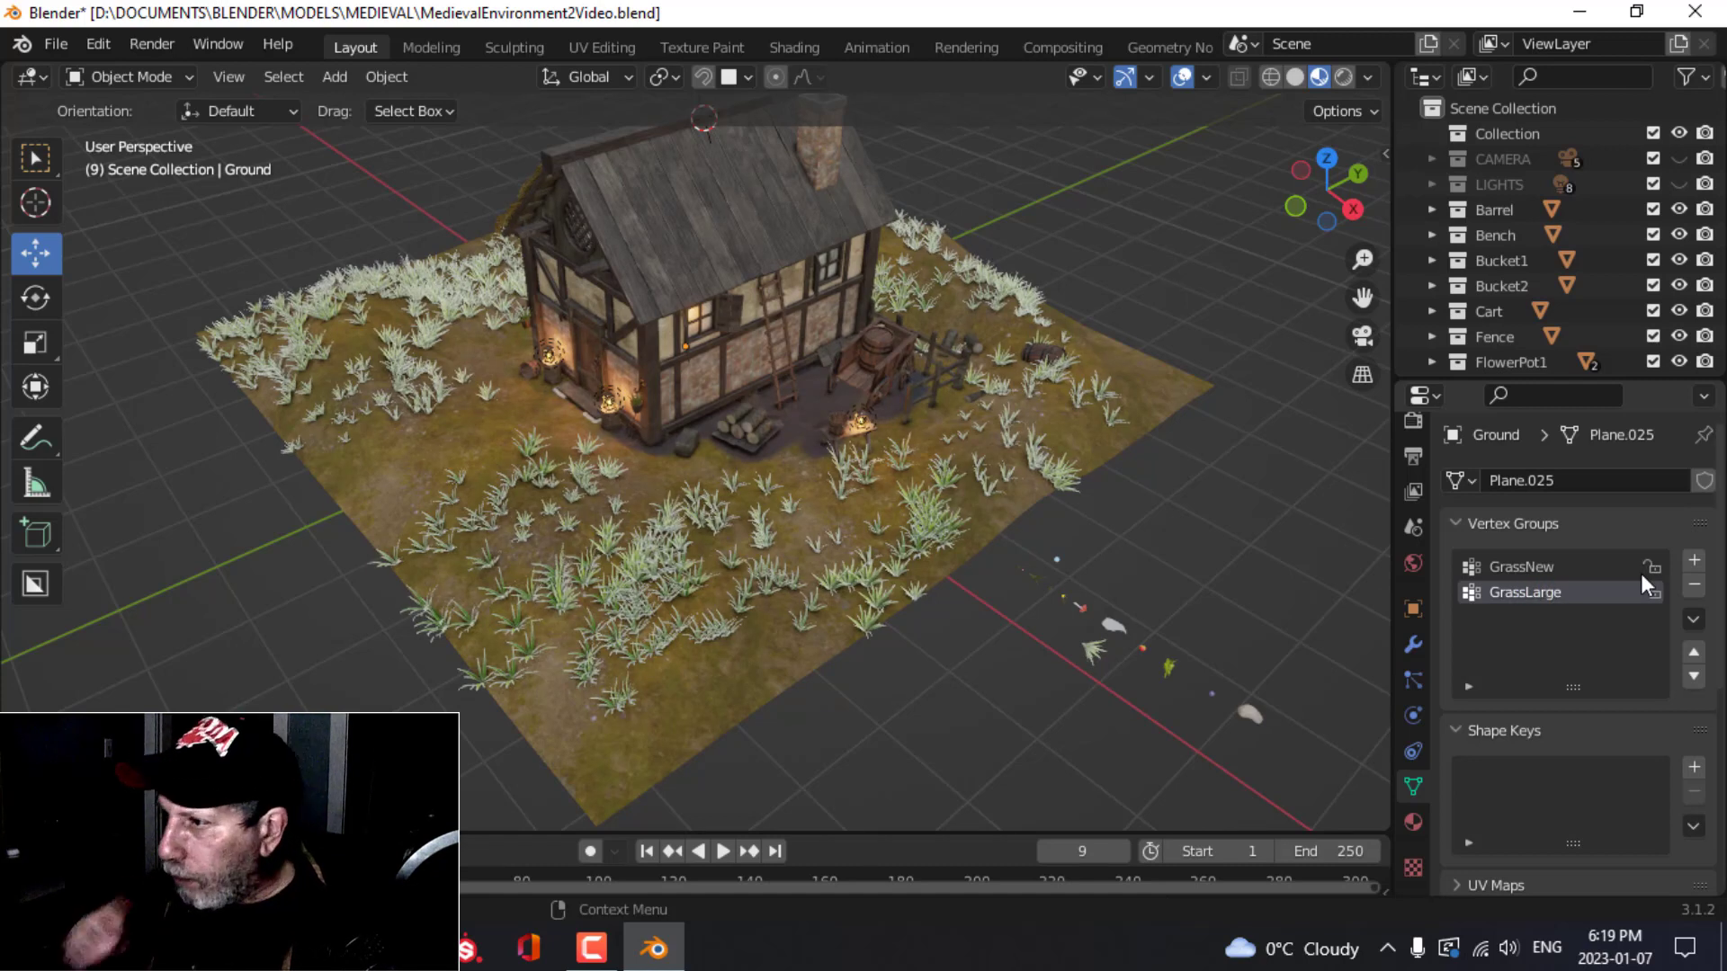
key(Return)
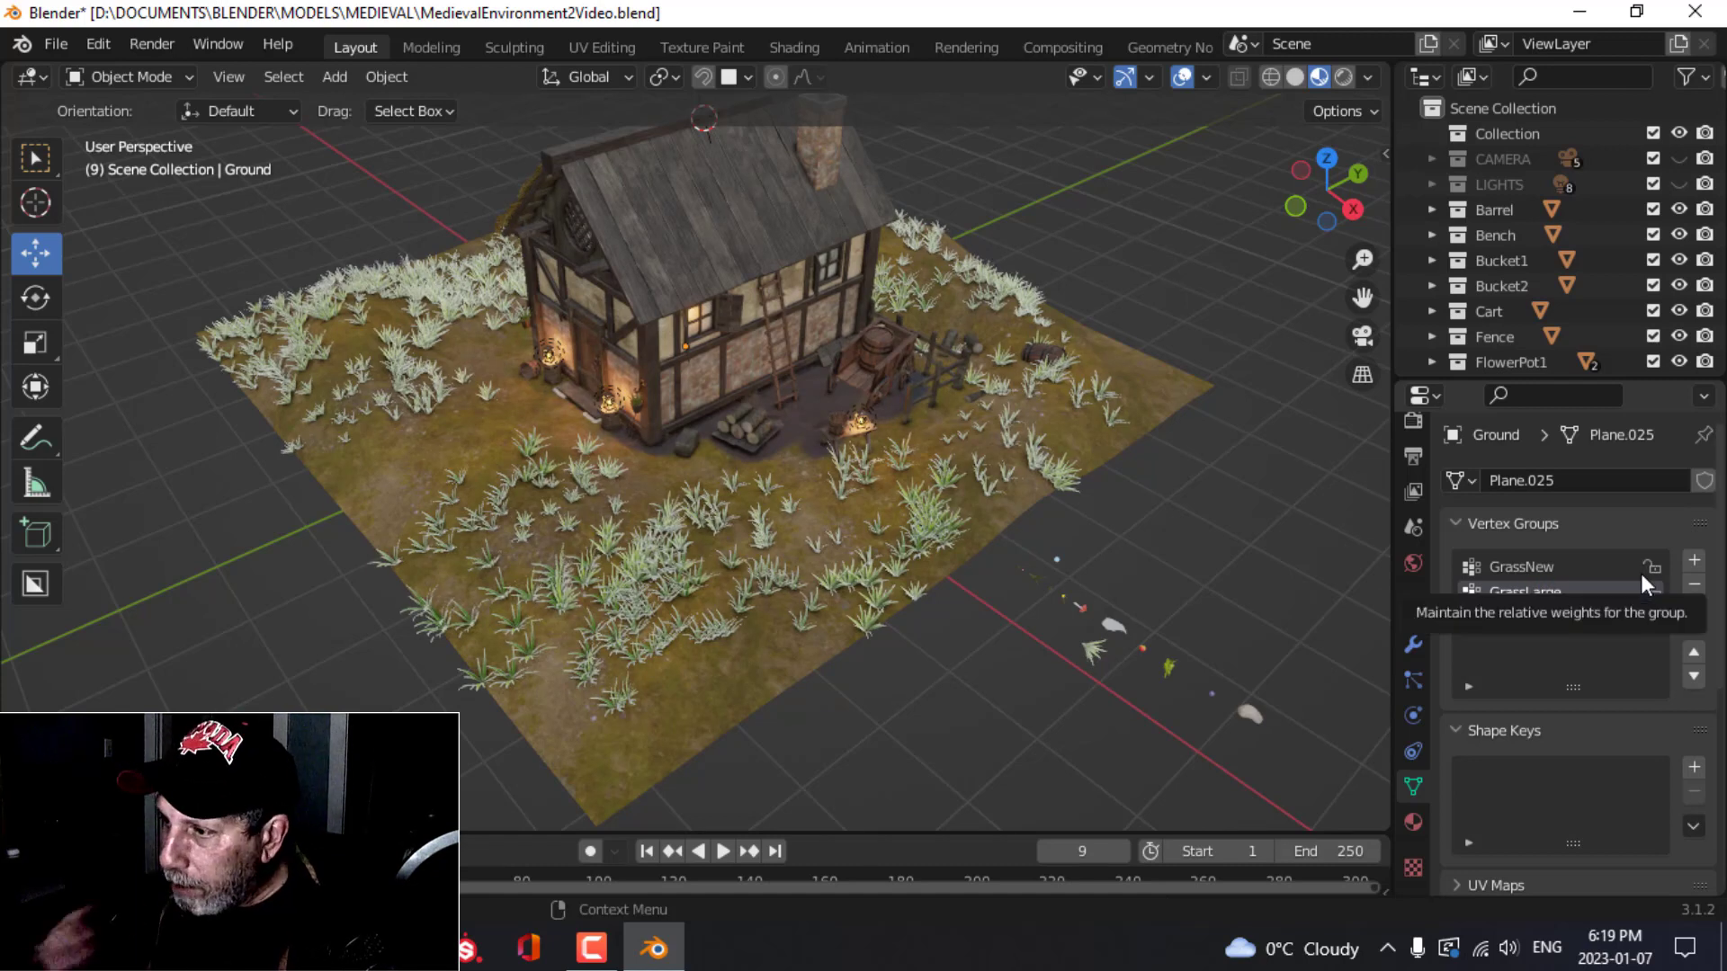
Step: Add a second particle system to the ground alongside GrassNew
click(1413, 677)
click(1704, 480)
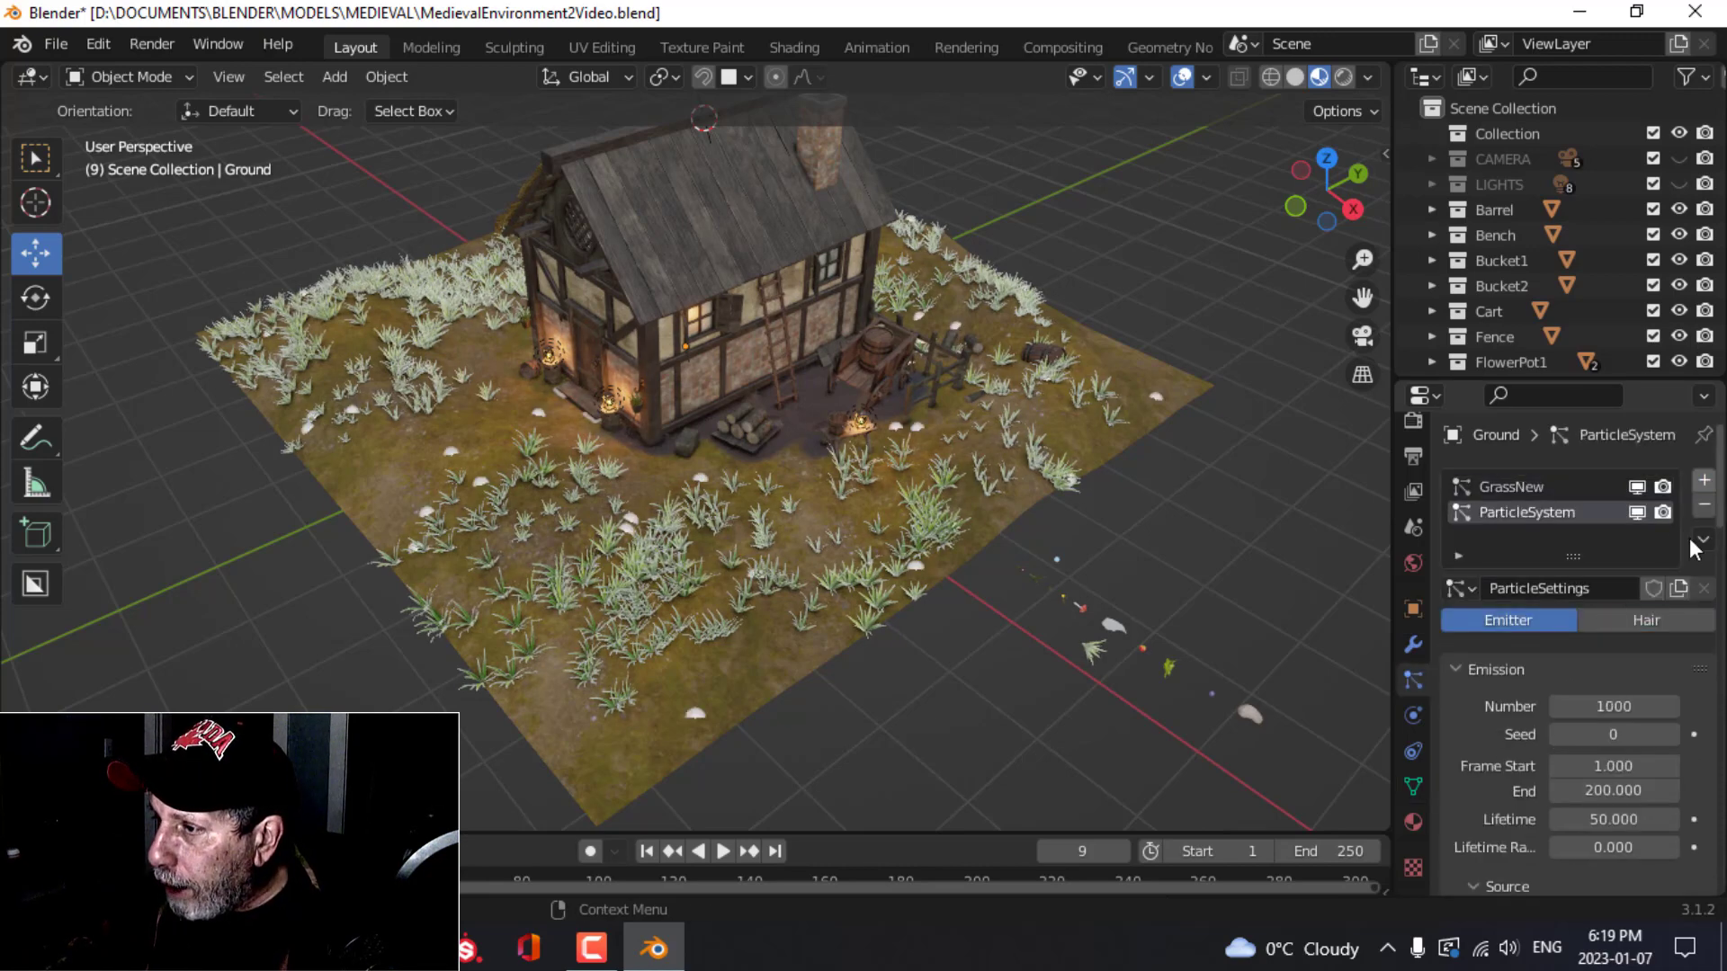
Step: Rename the new particle system on the ground and its particle settings to GrassLarge
double_click(1546, 511)
text(GrassLarg)
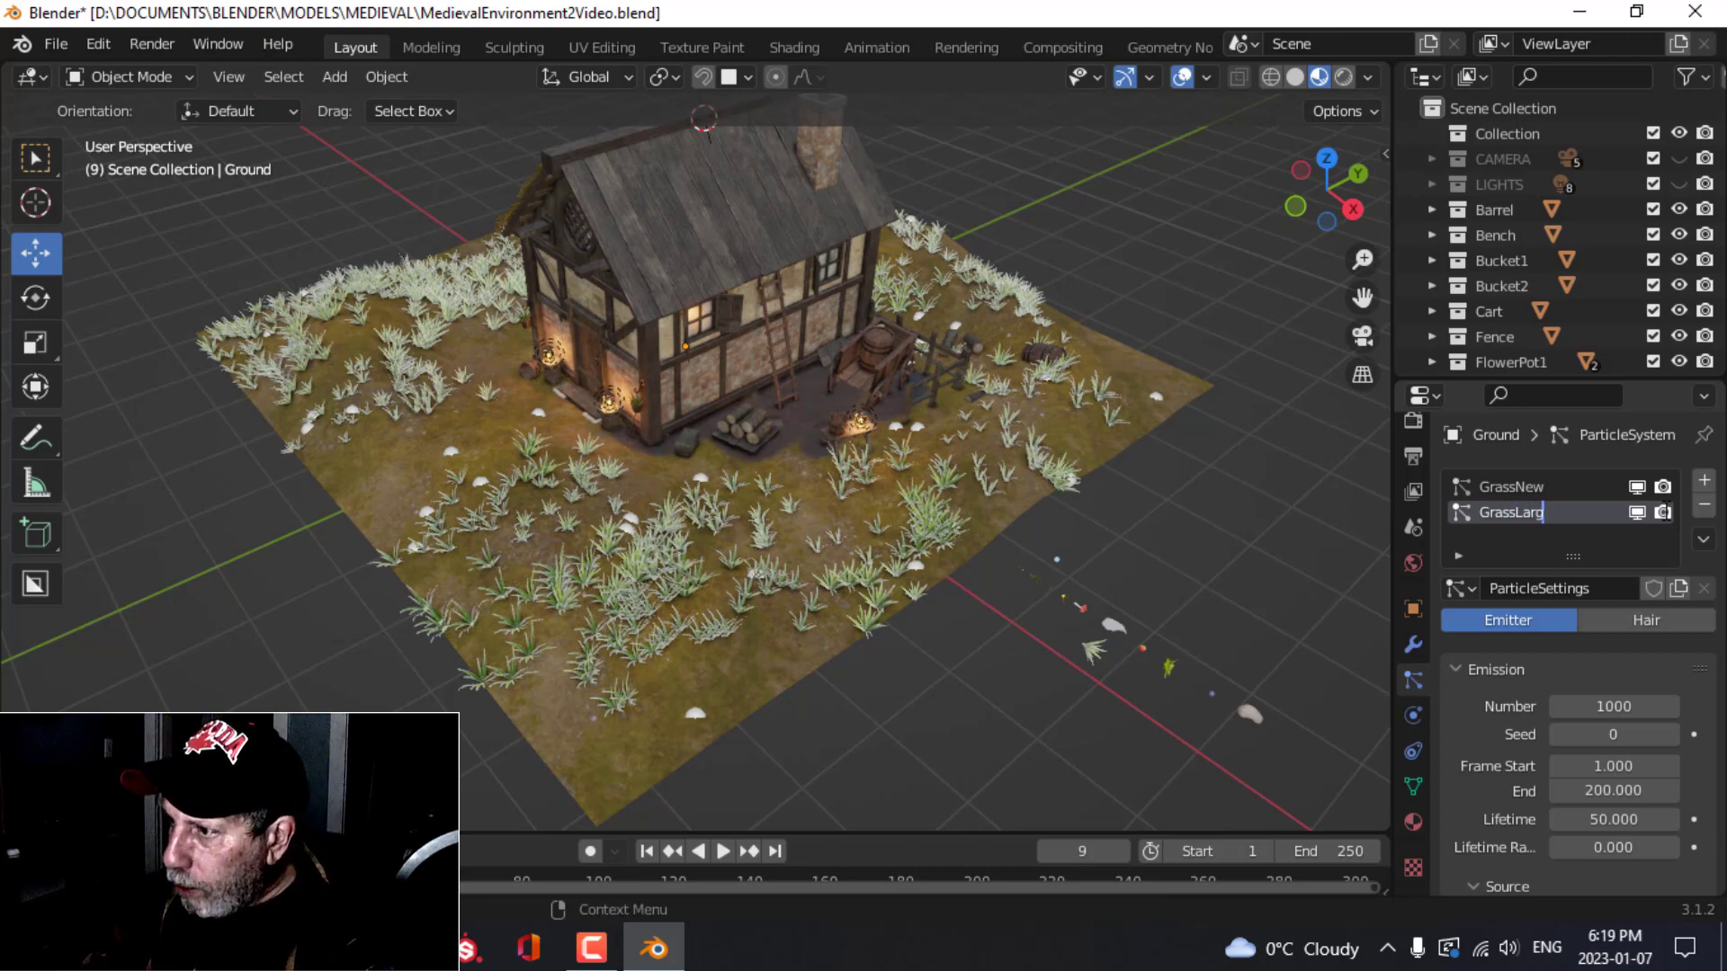
text(e)
key(Return)
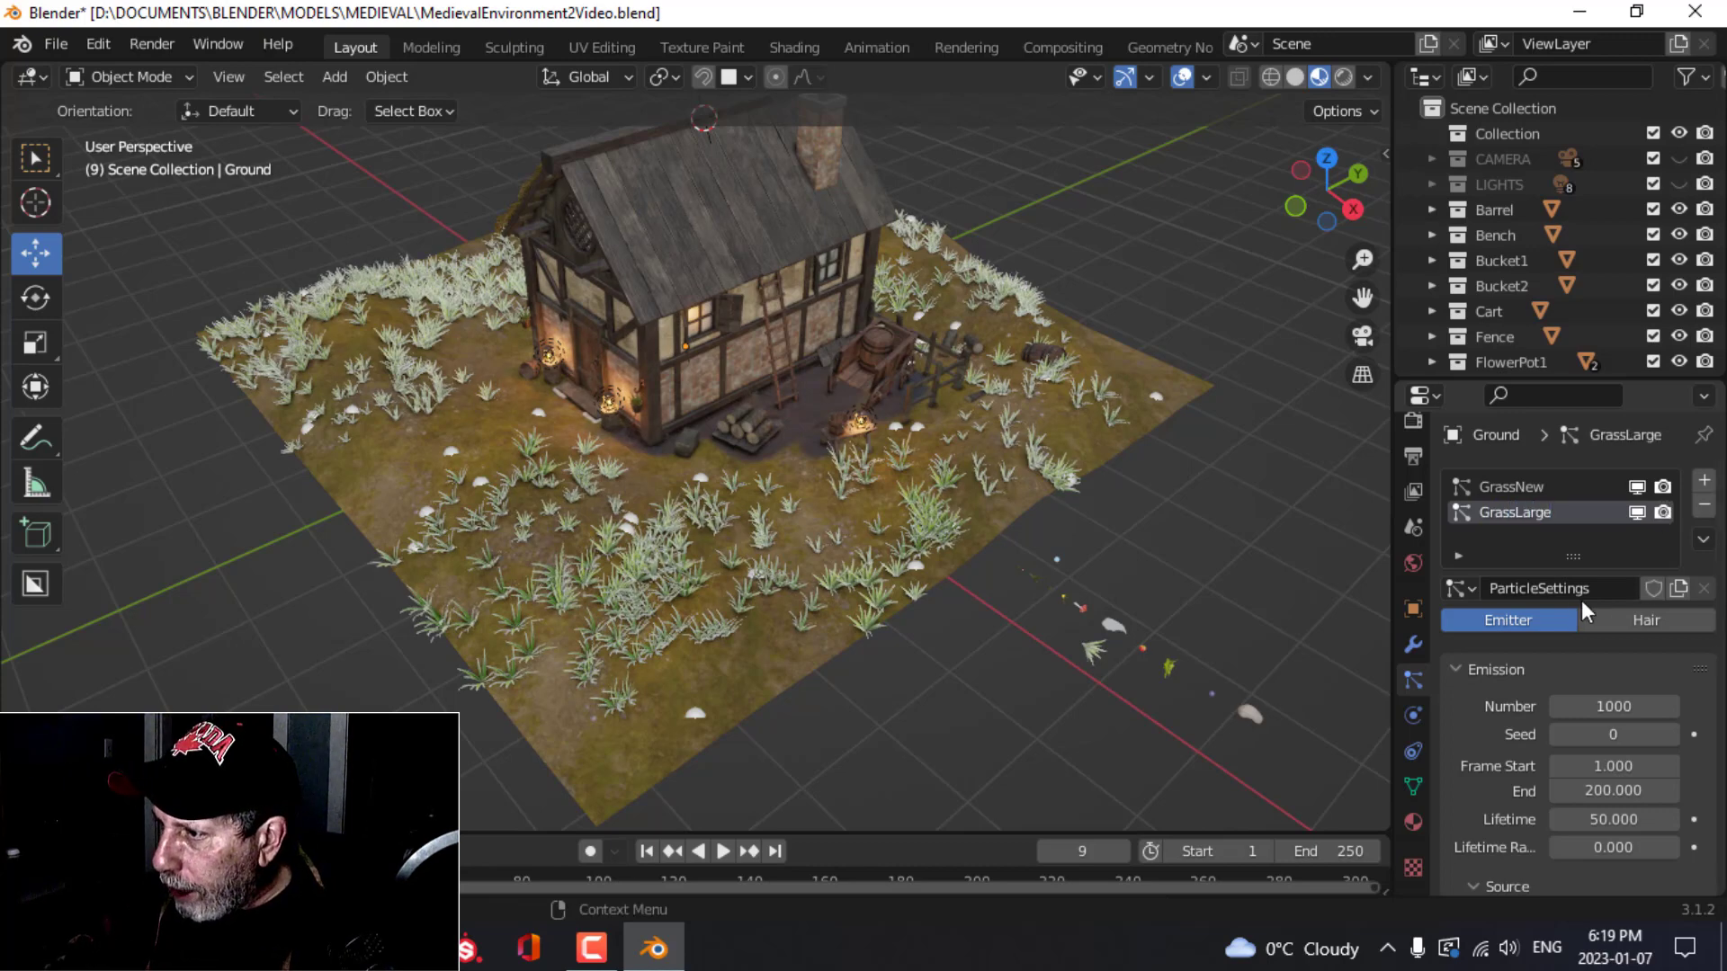
text(GrassLarge)
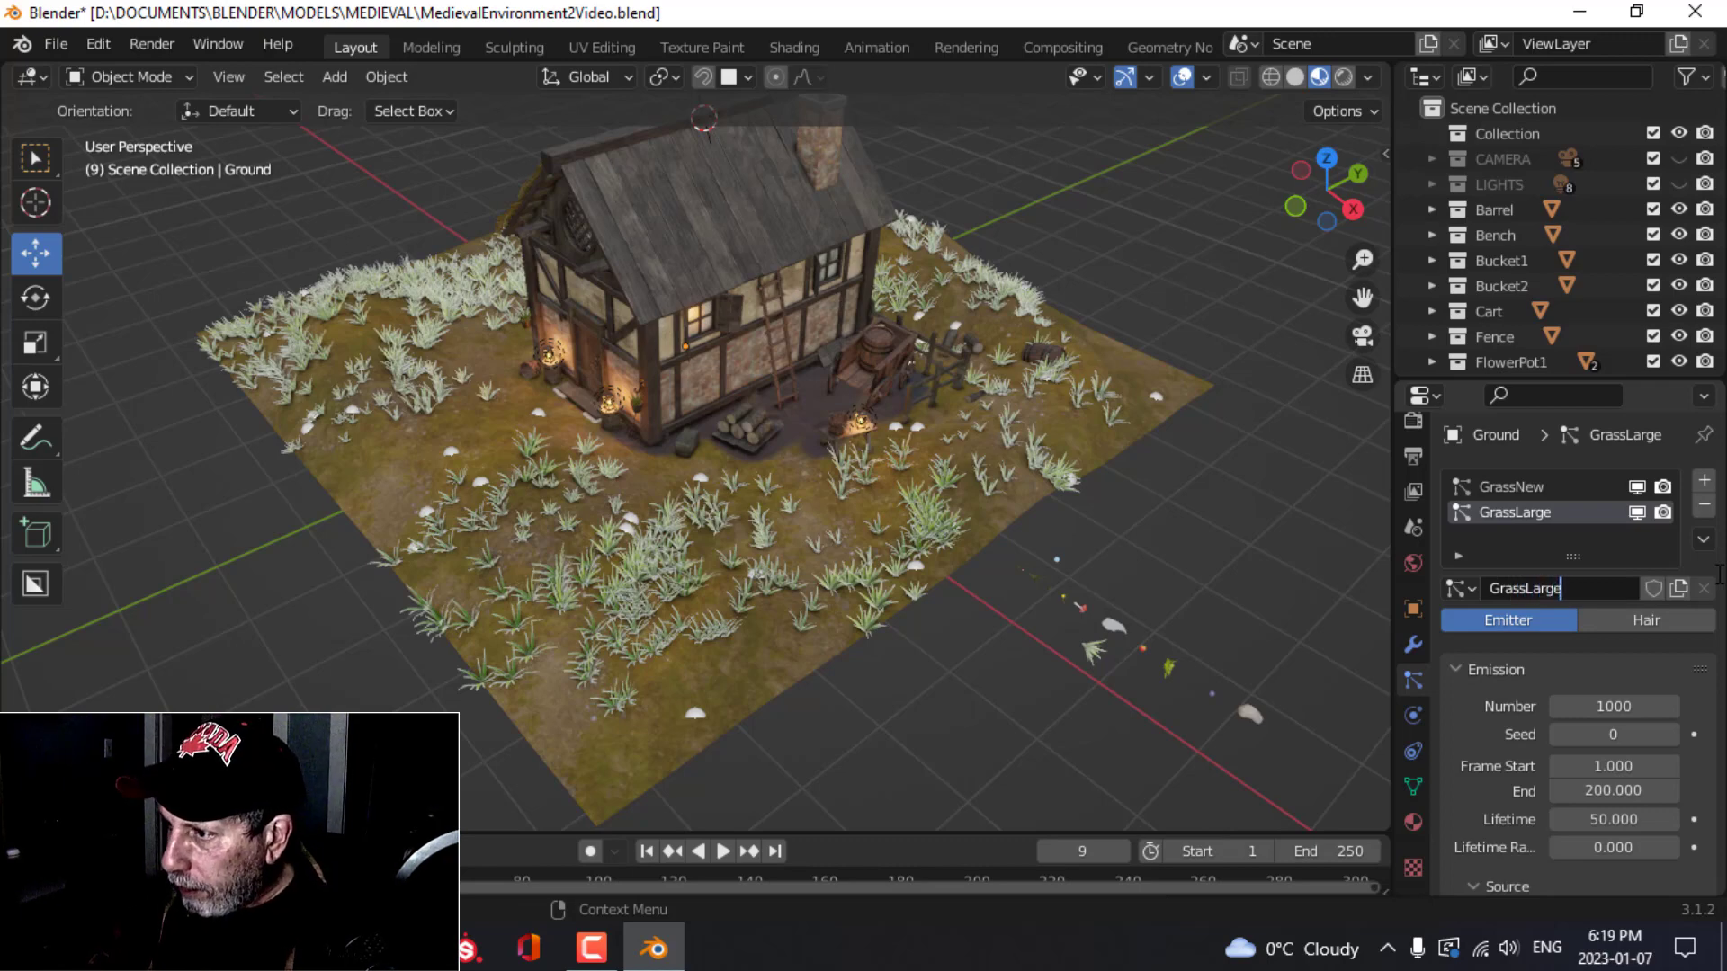
key(Return)
Step: Make GrassLarge a hair particle system with 150 hairs and a hair length of 1 m
click(1653, 628)
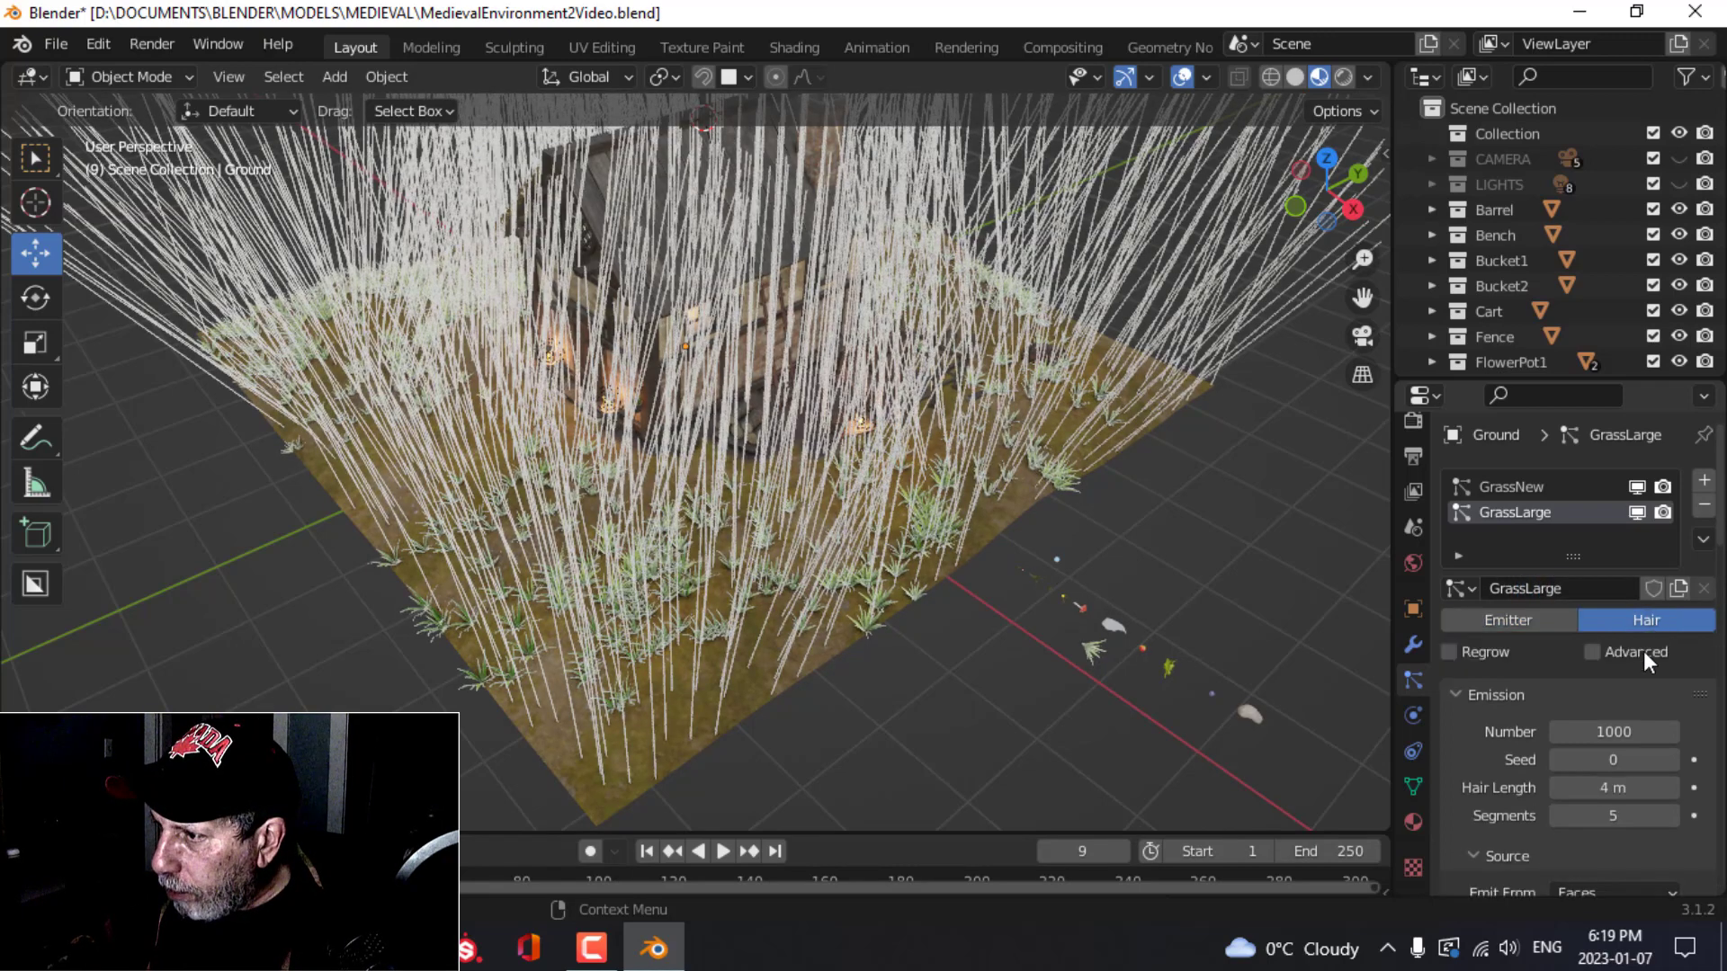
click(1606, 731)
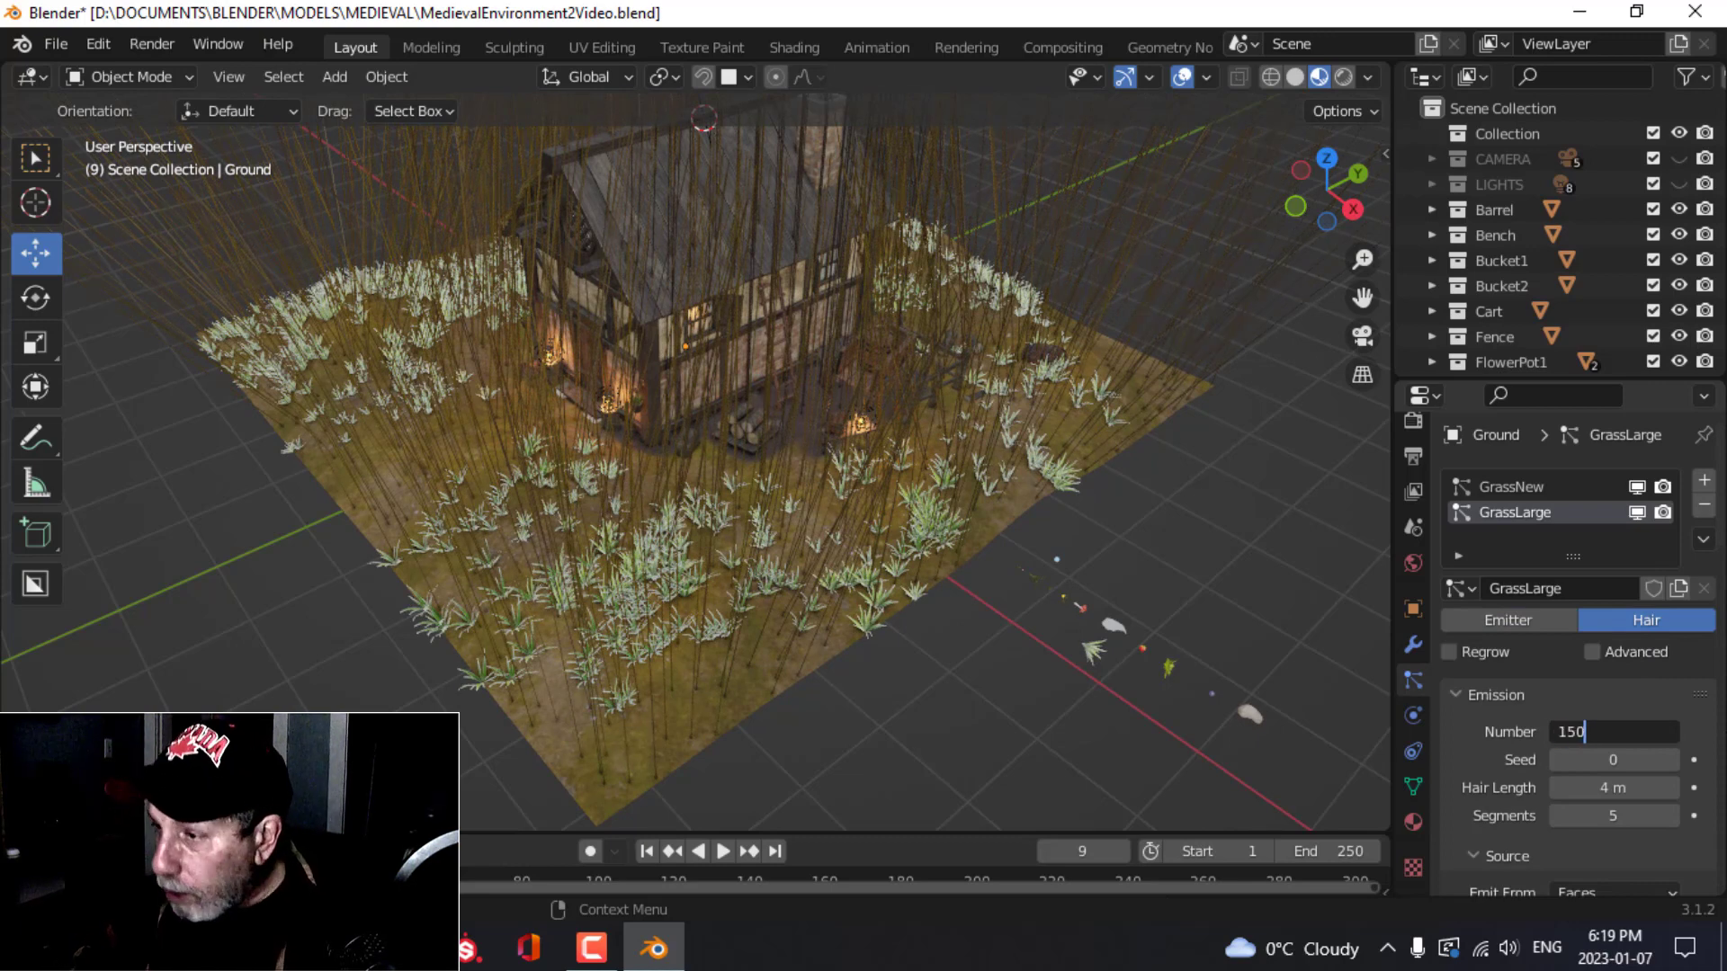
text(150)
key(Return)
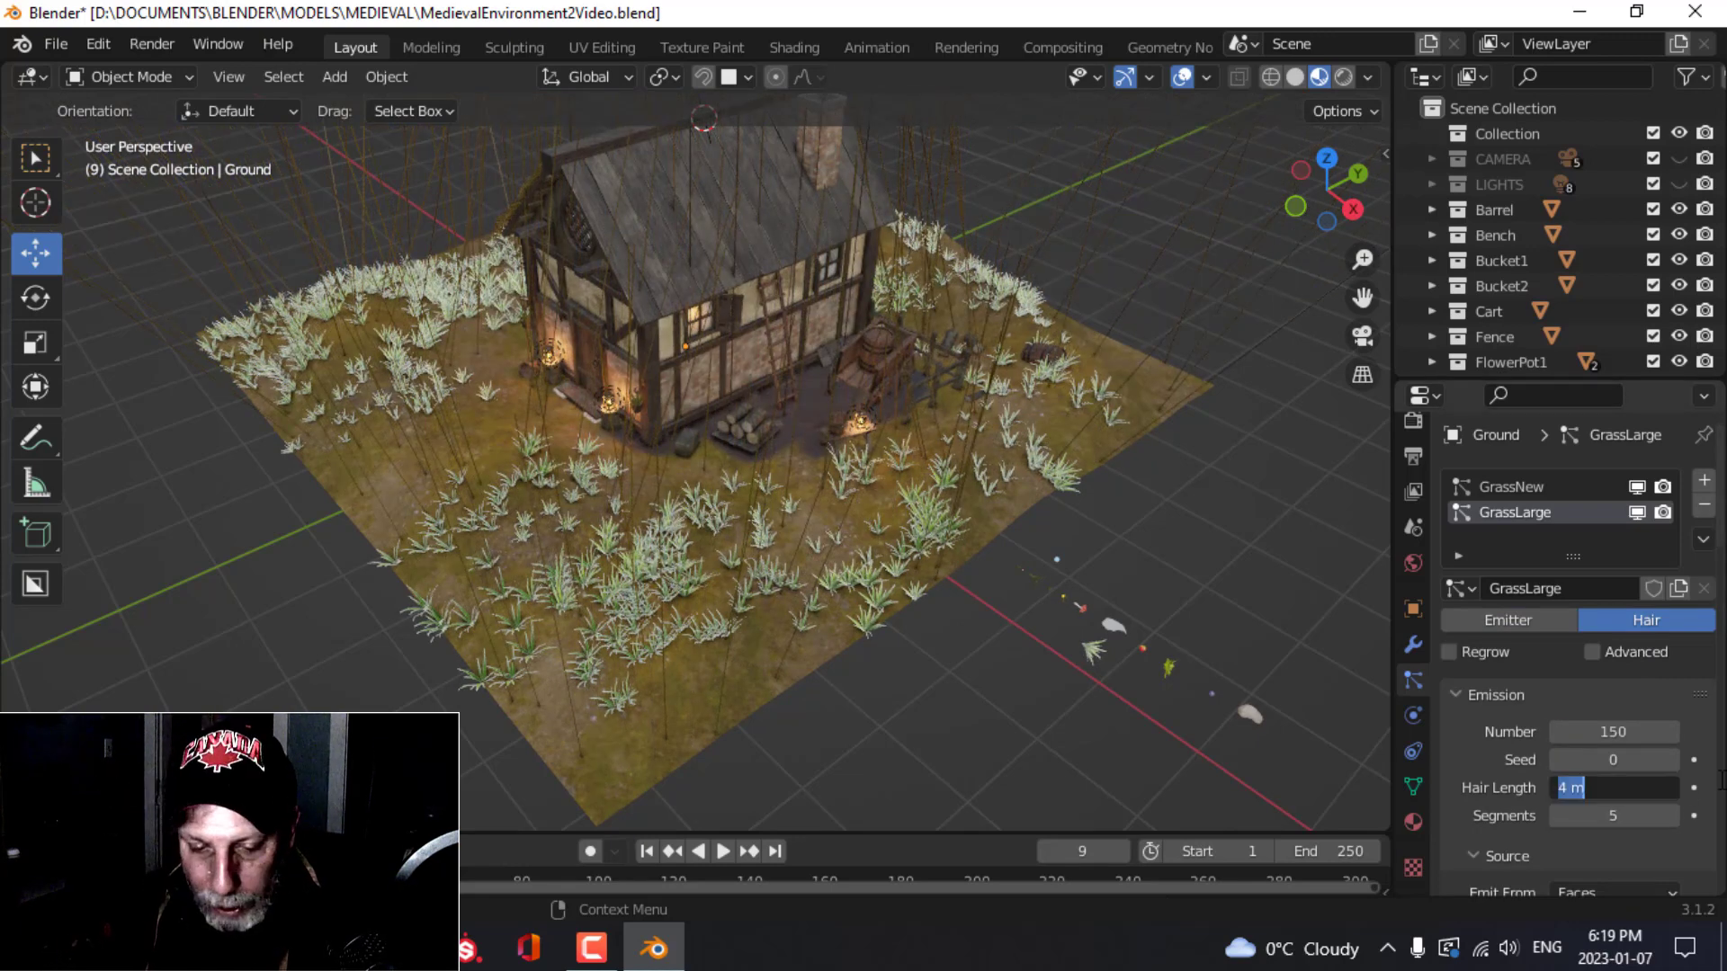
key(Return)
Step: Render the GrassLarge particles as instances of the Grass Large object with object rotation enabled
scroll(1617, 807, down, 10)
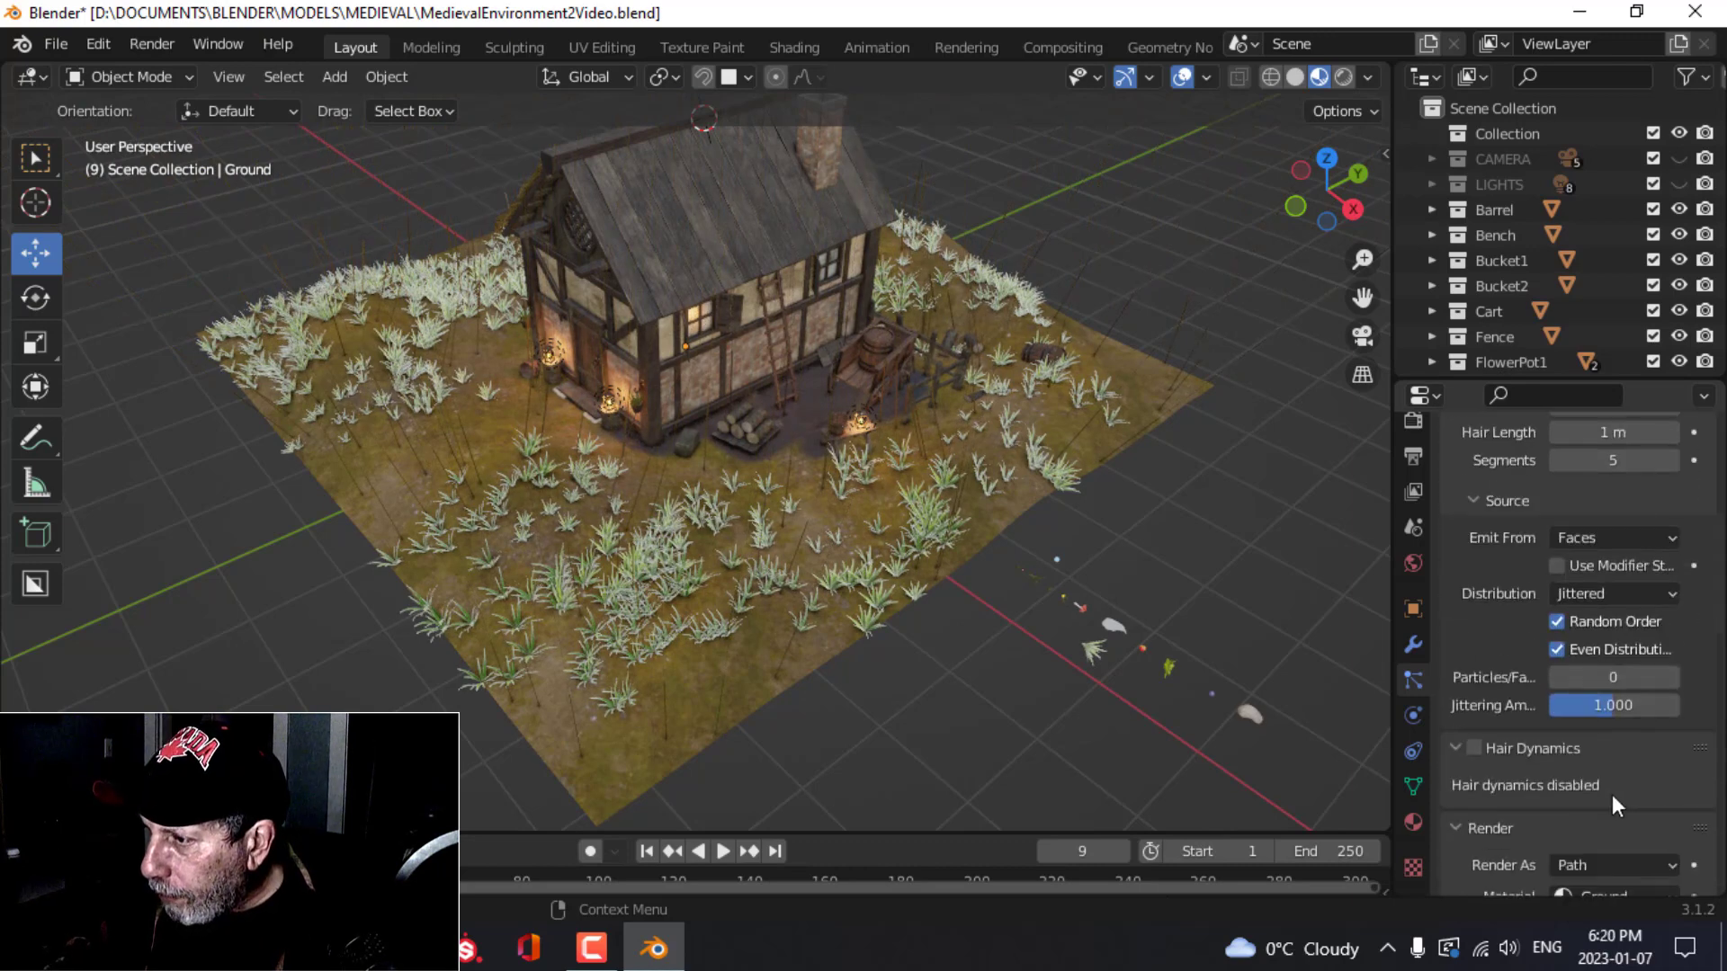
click(1595, 716)
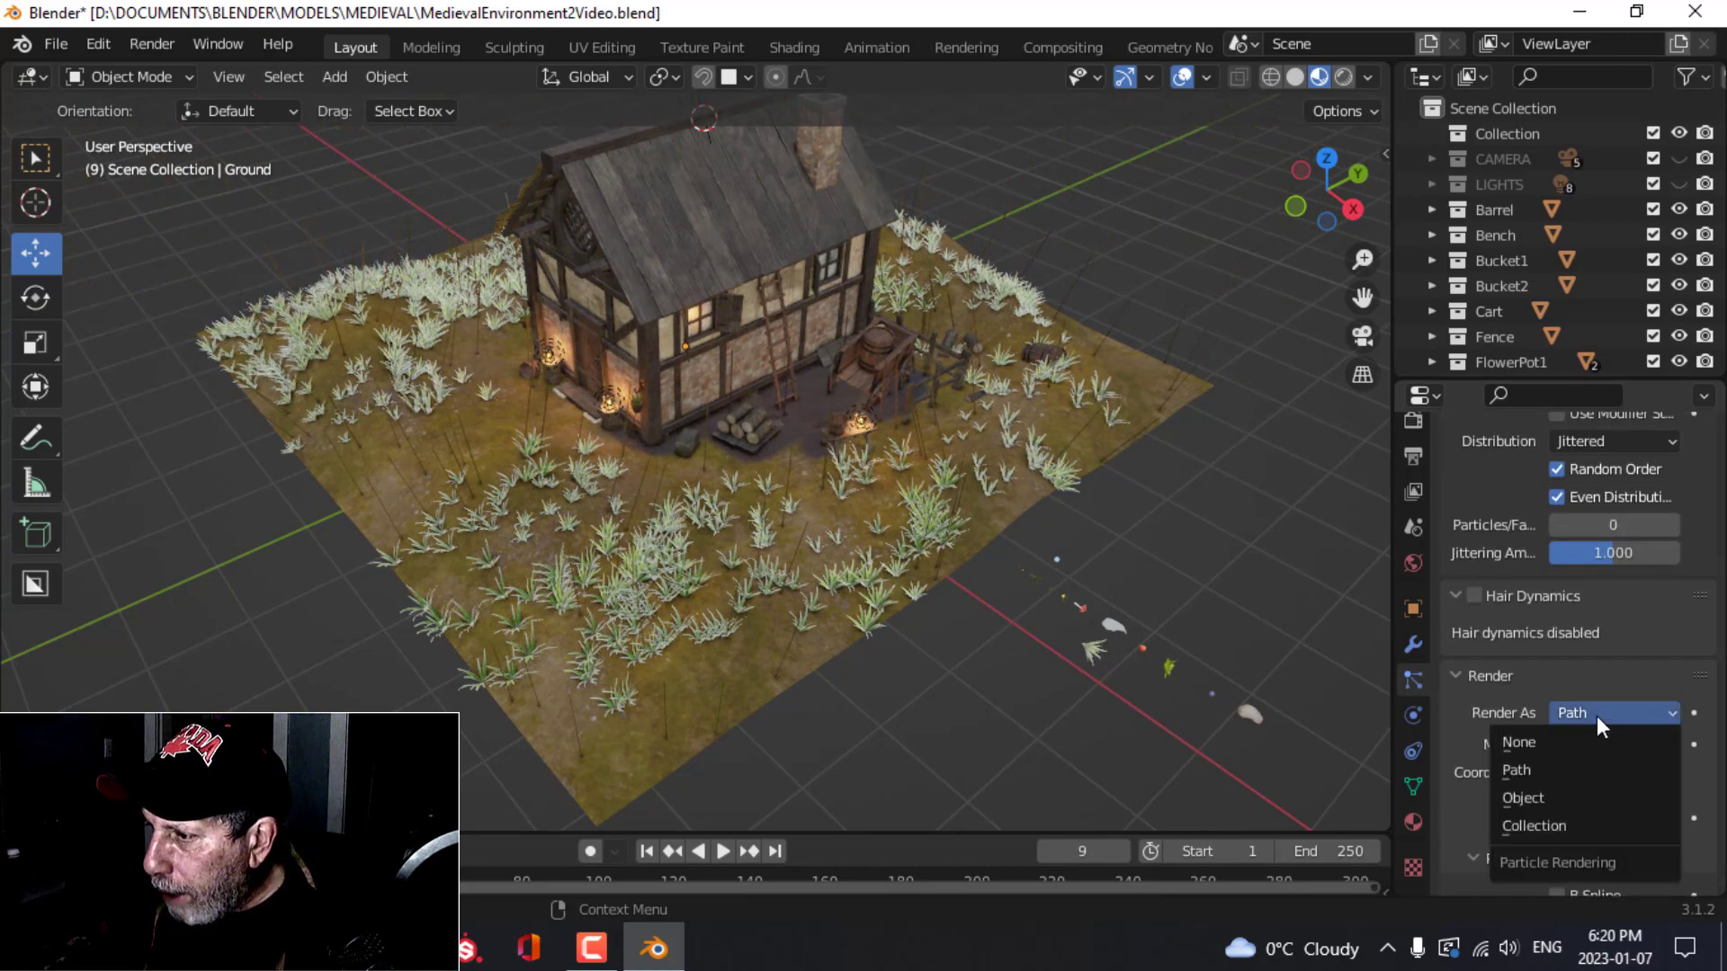
click(1567, 798)
scroll(1261, 689, up, 10)
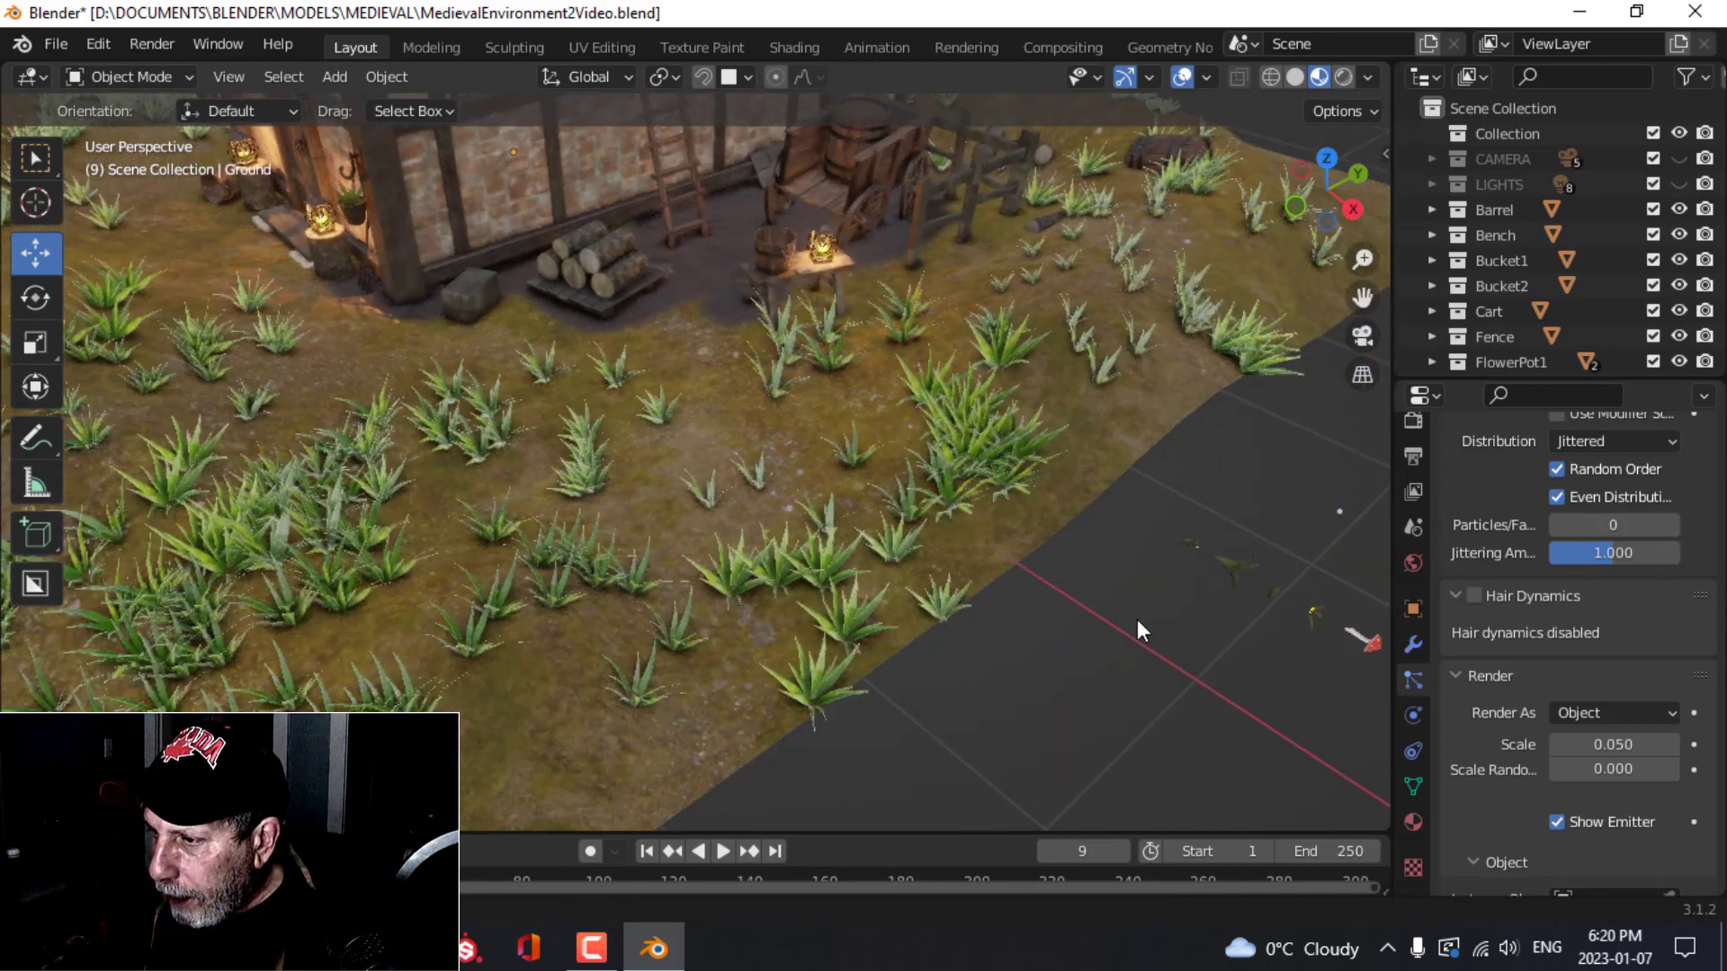
scroll(766, 433, up, 10)
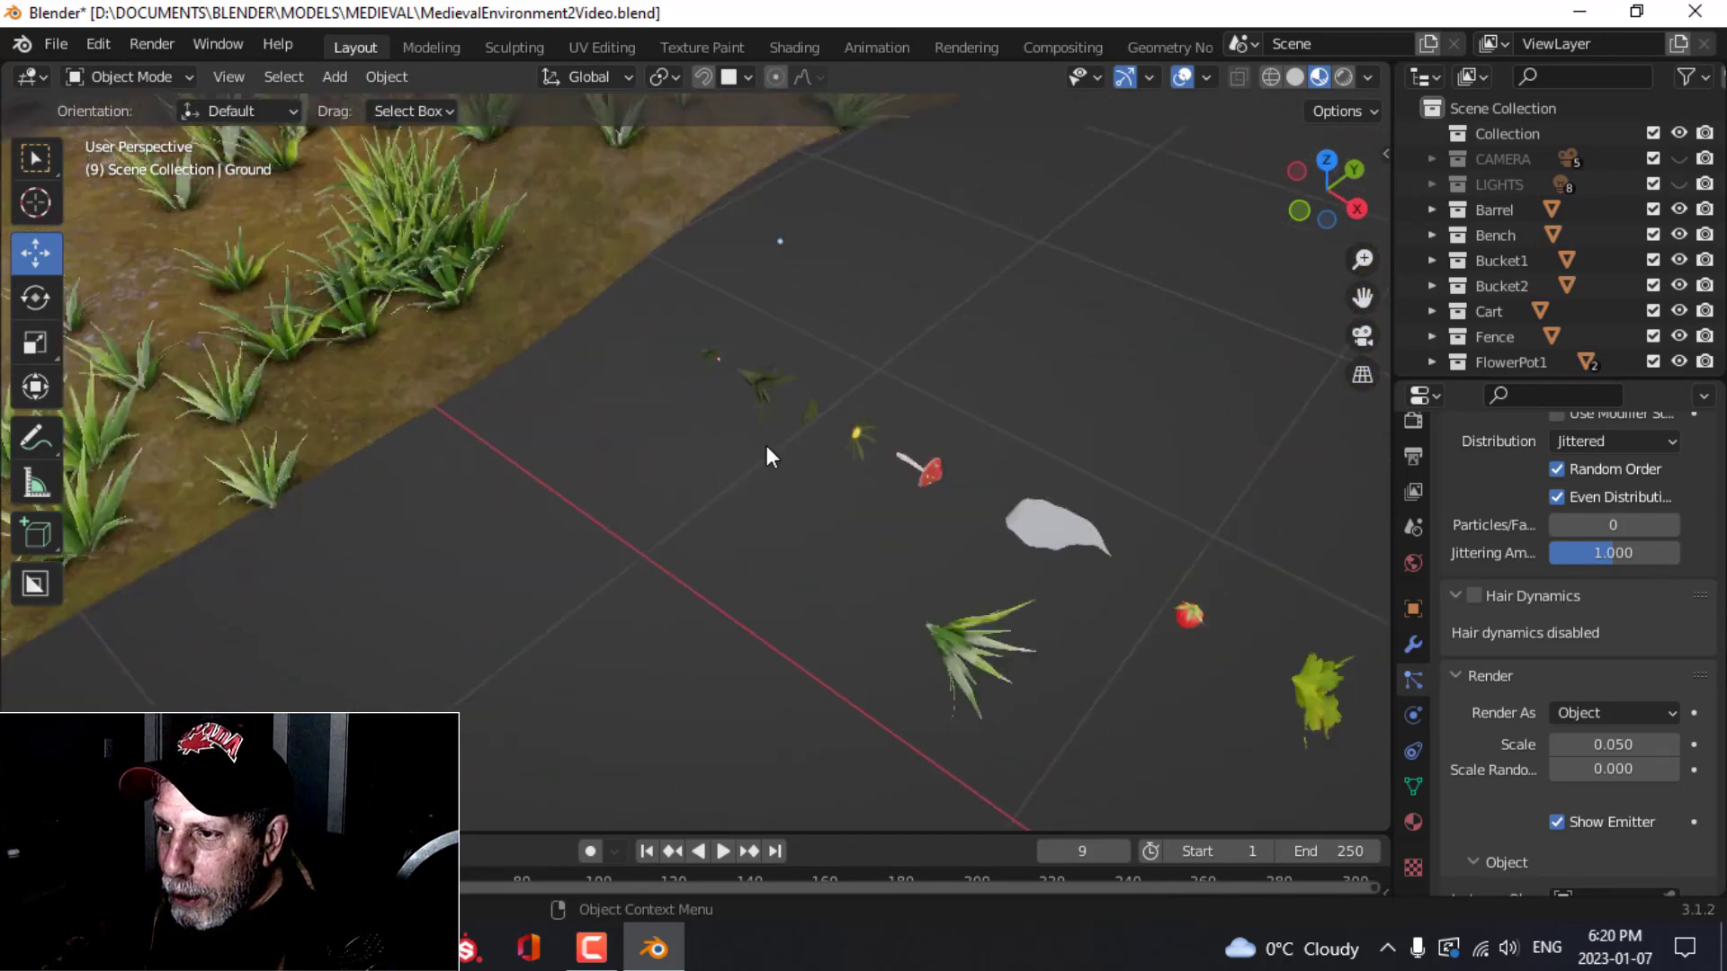
scroll(1619, 727, down, 5)
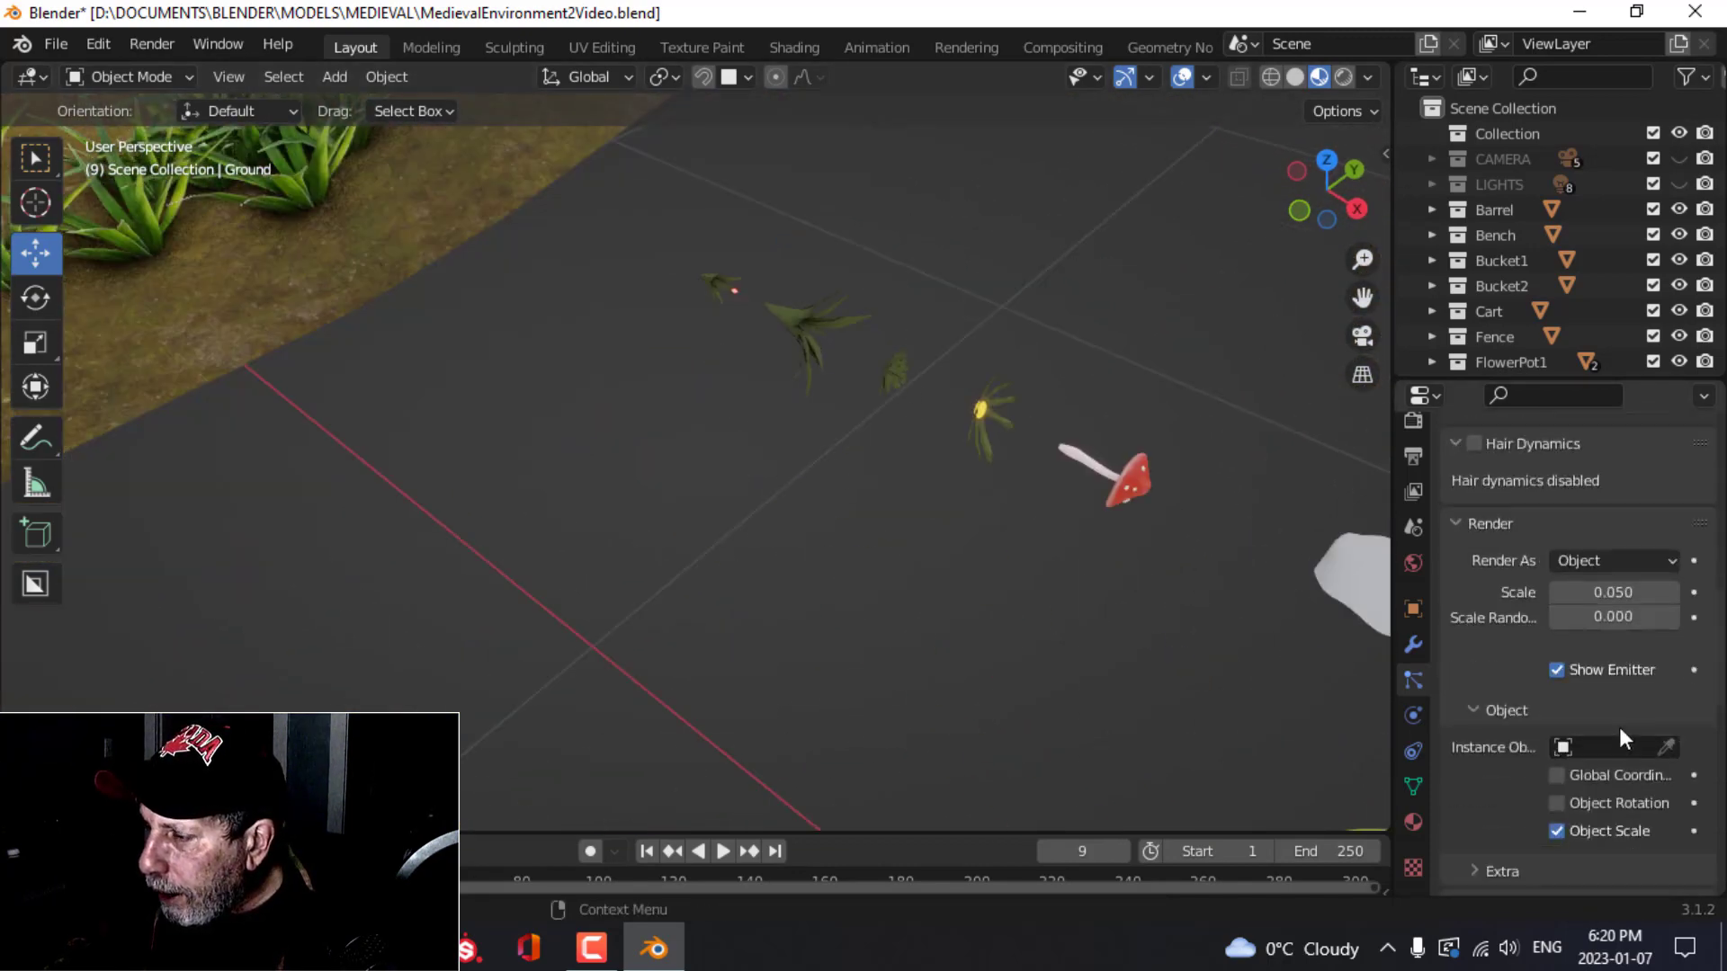
click(1667, 696)
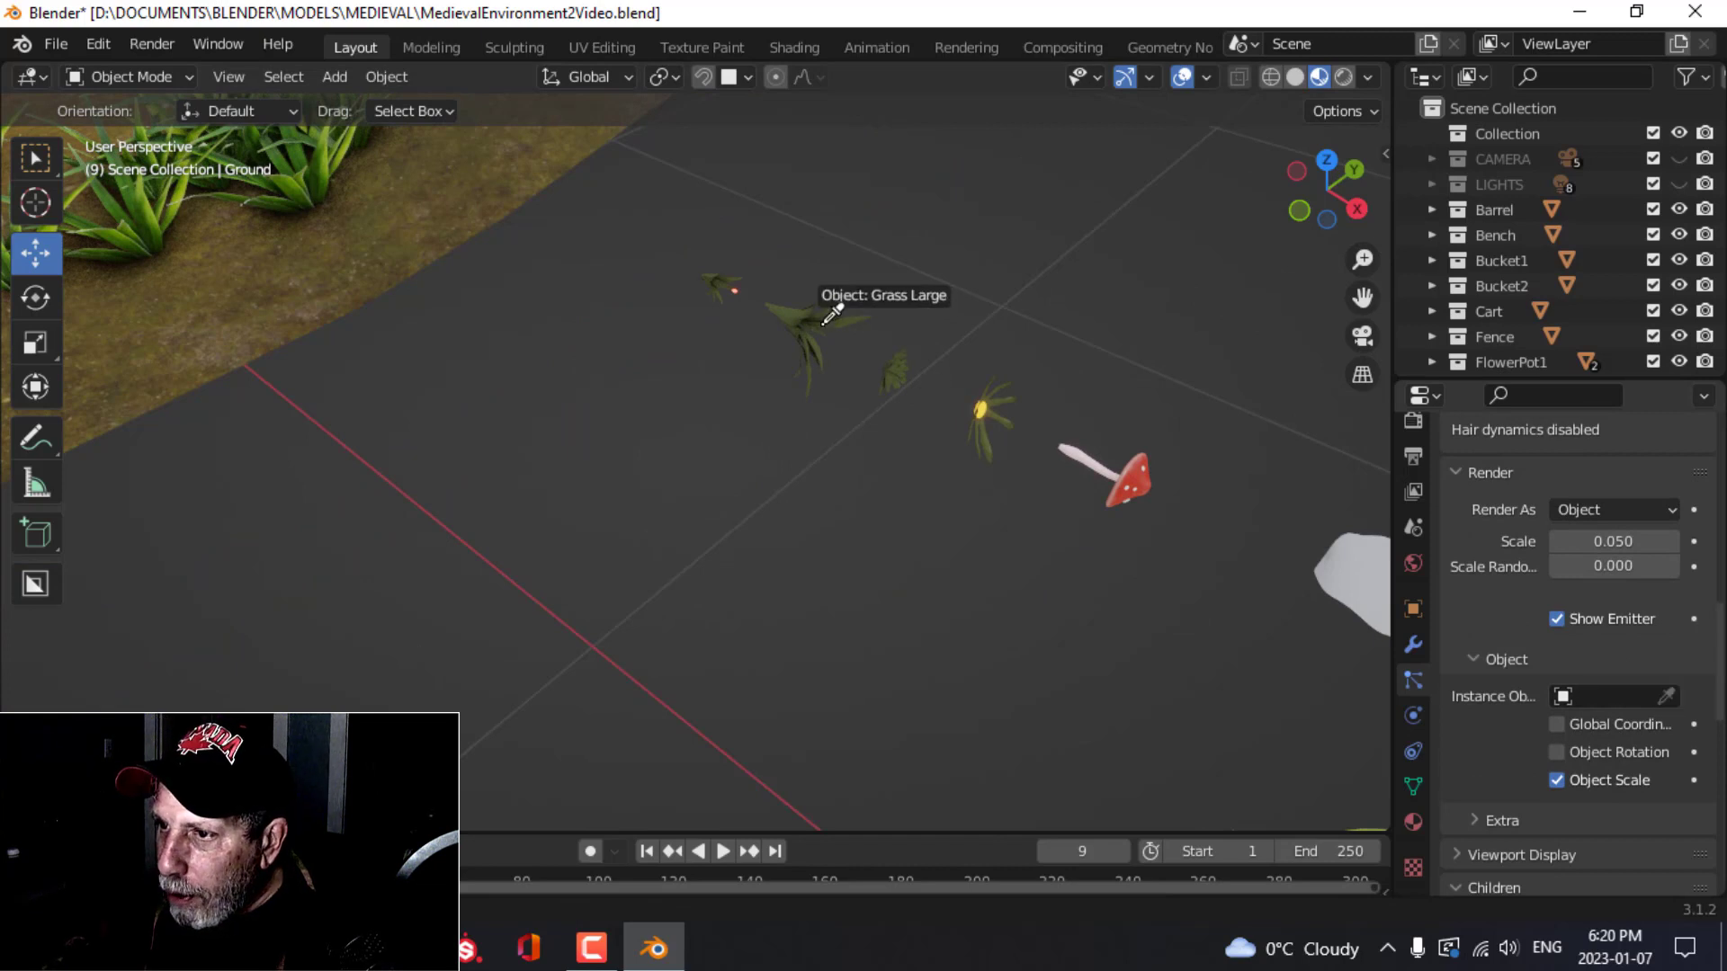
click(825, 333)
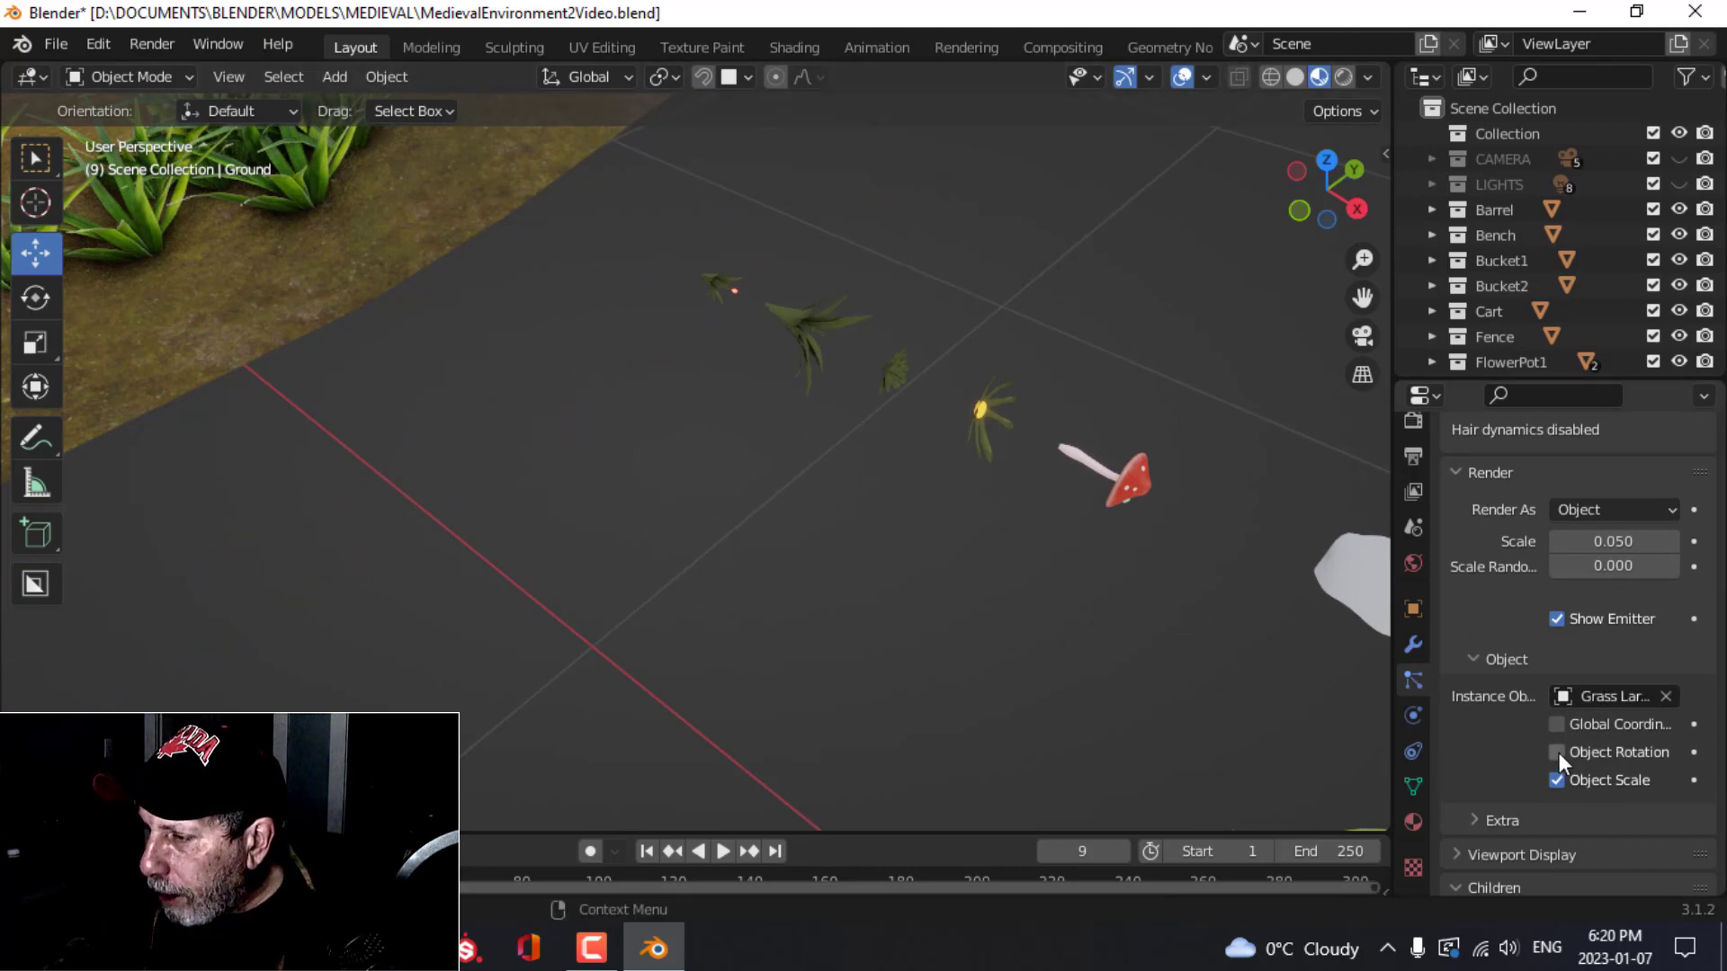
Step: Enable the advanced hair options and particle rotation for the GrassLarge system
scroll(1615, 601, up, 12)
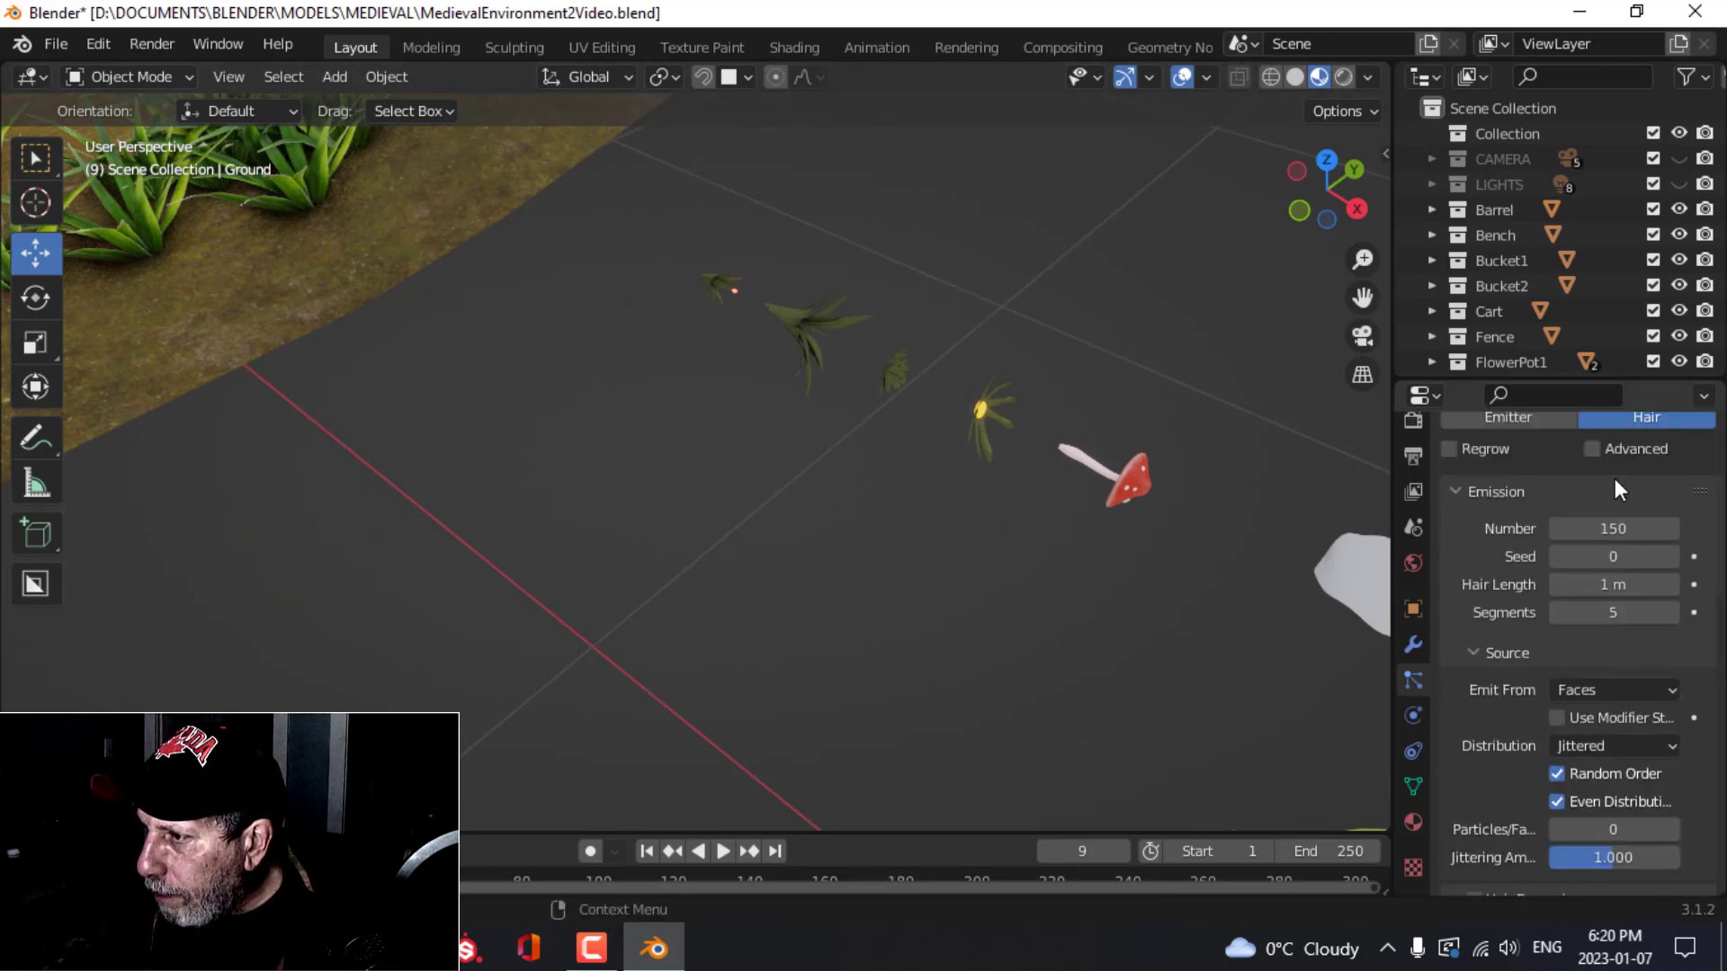
scroll(1594, 446, down, 12)
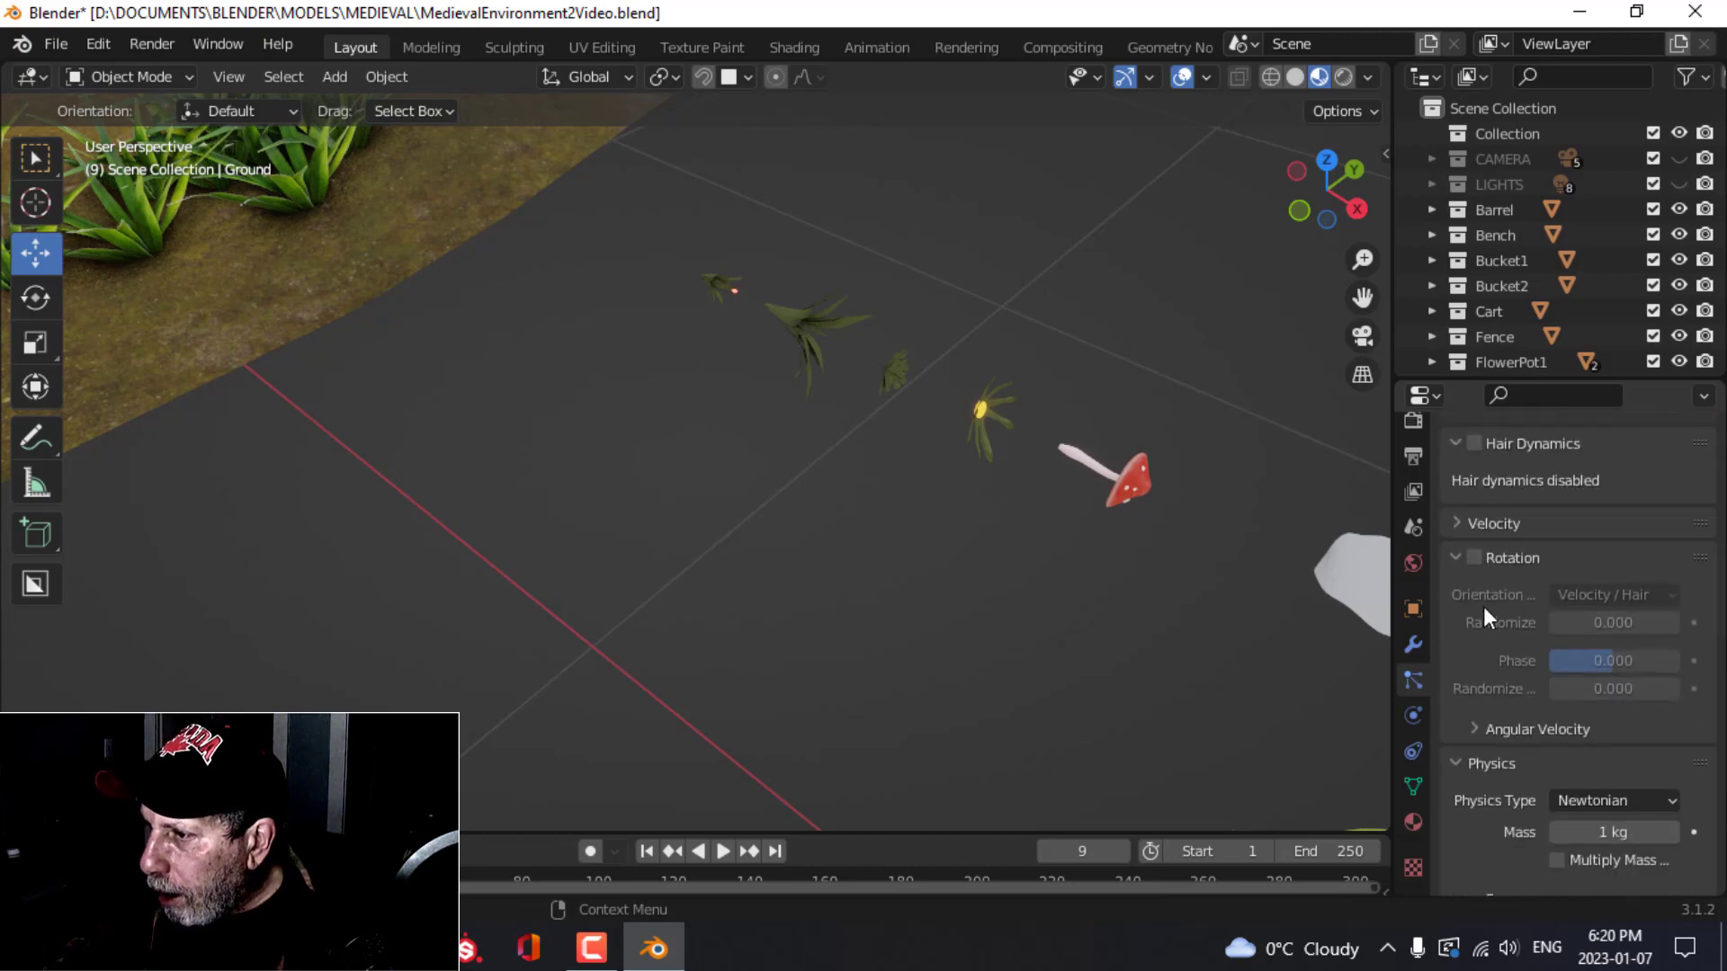
click(1476, 557)
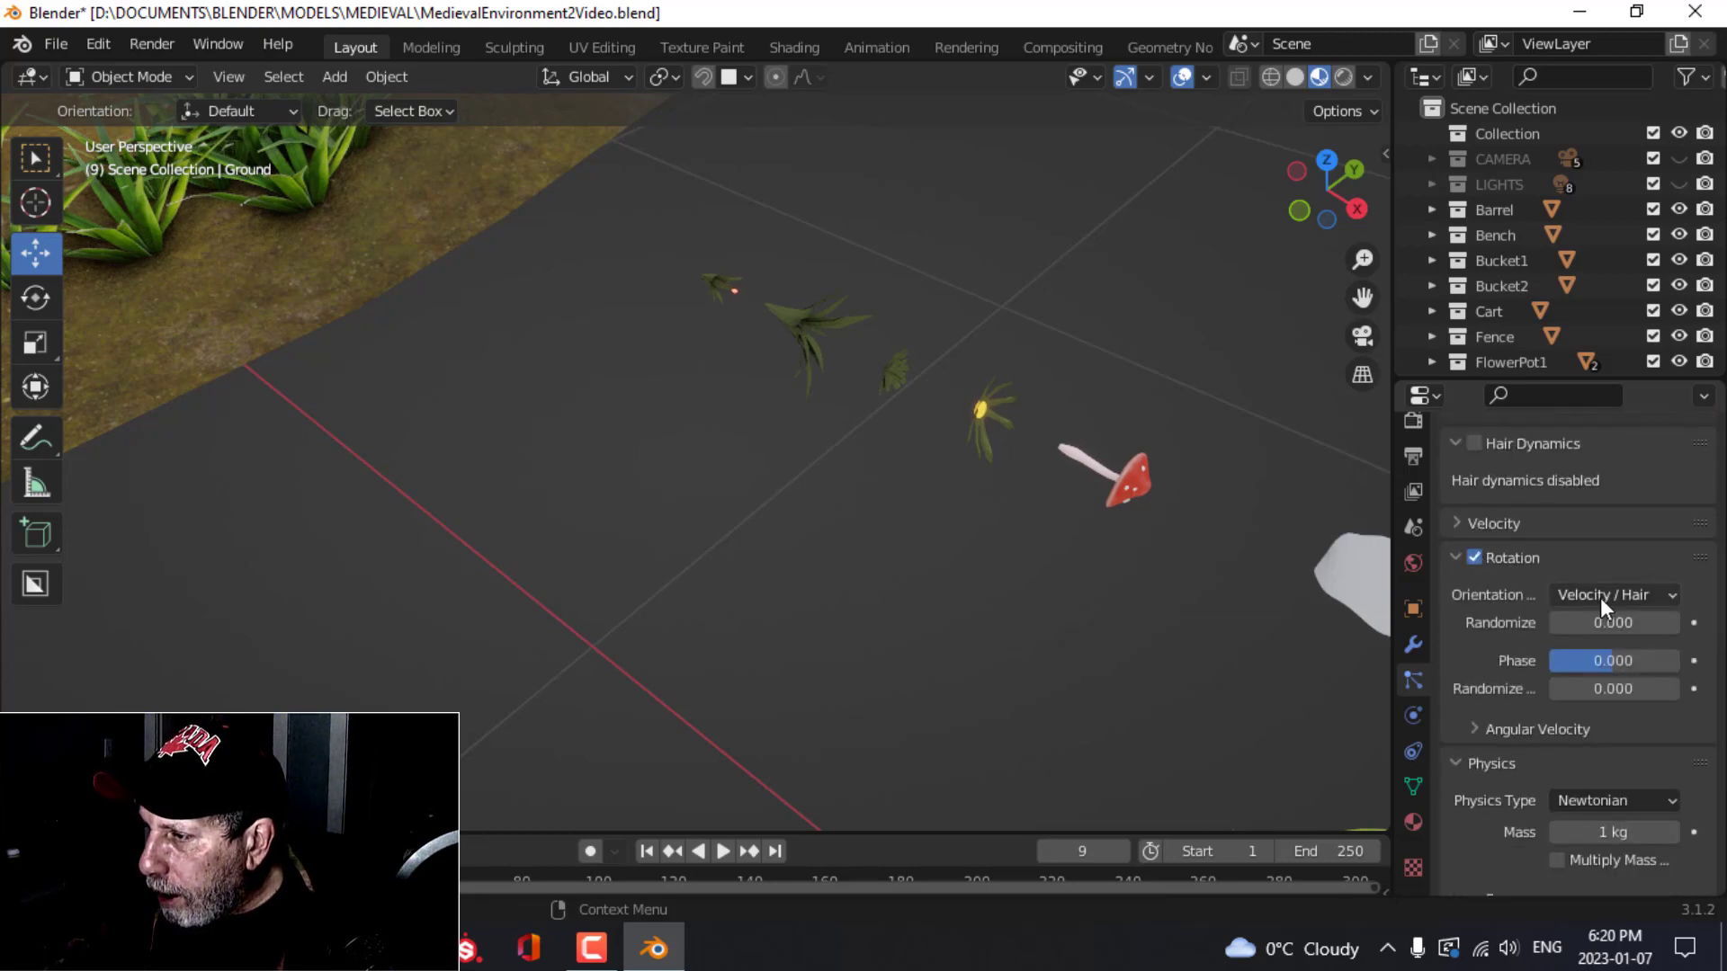
Step: Hide the GrassNew particle system in the viewport so that only GrassLarge is displayed
scroll(1576, 763, down, 5)
scroll(330, 342, down, 5)
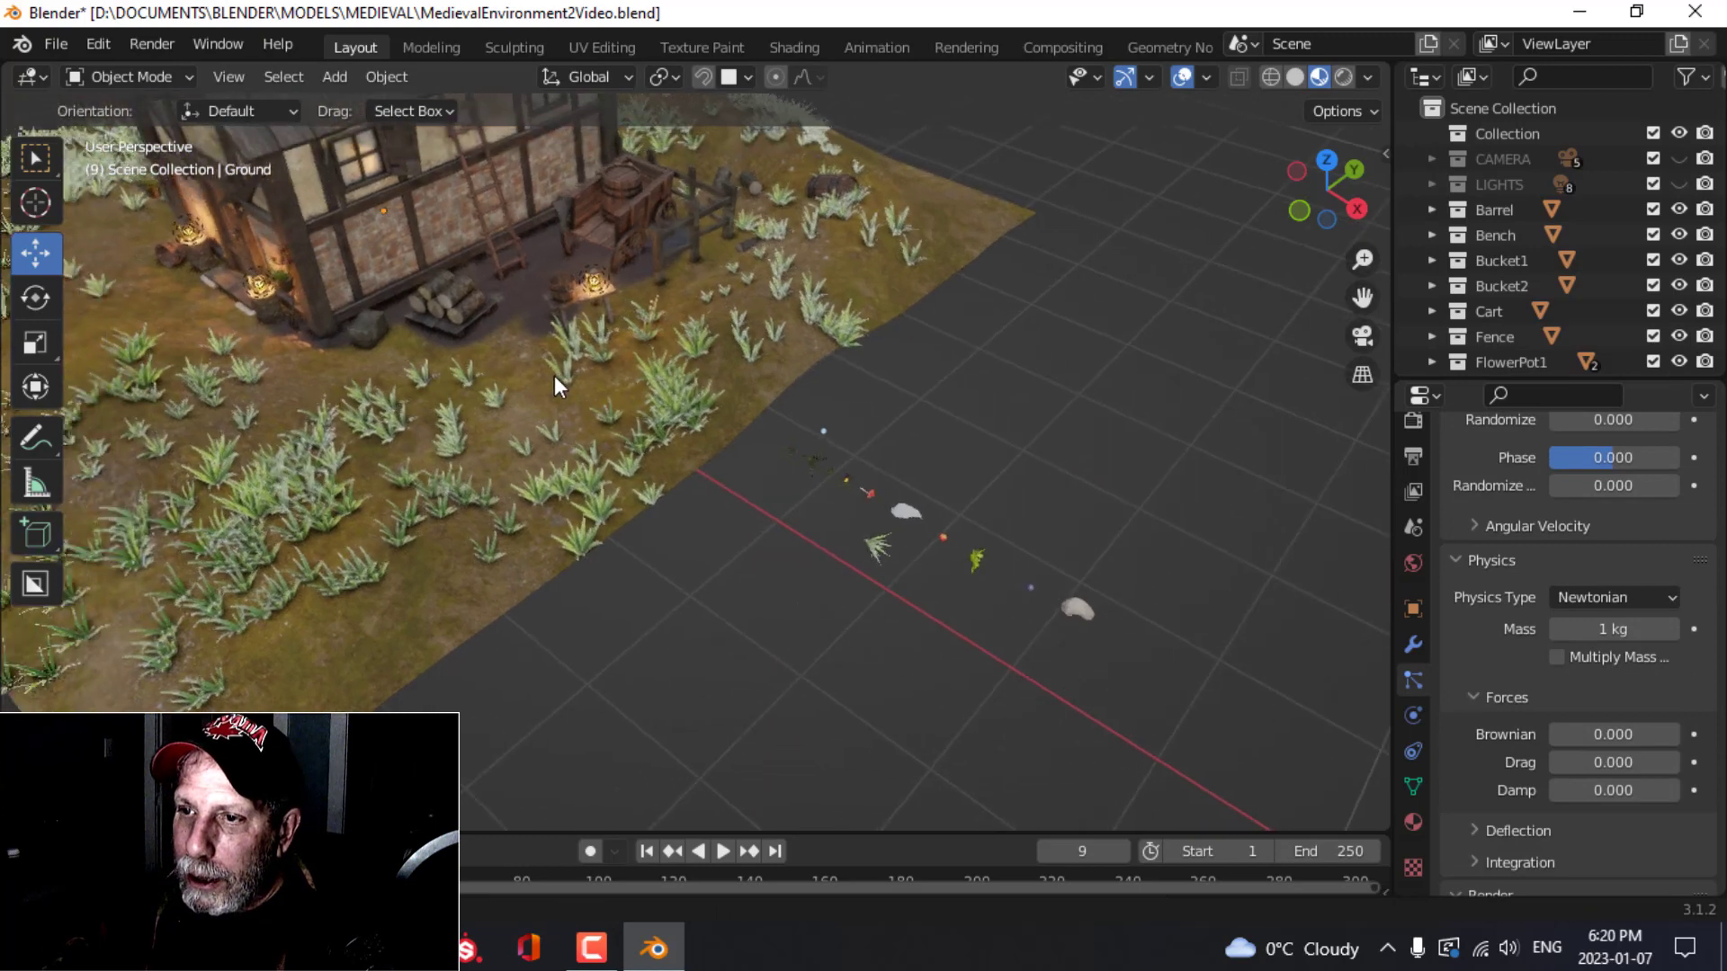
scroll(1557, 435, up, 15)
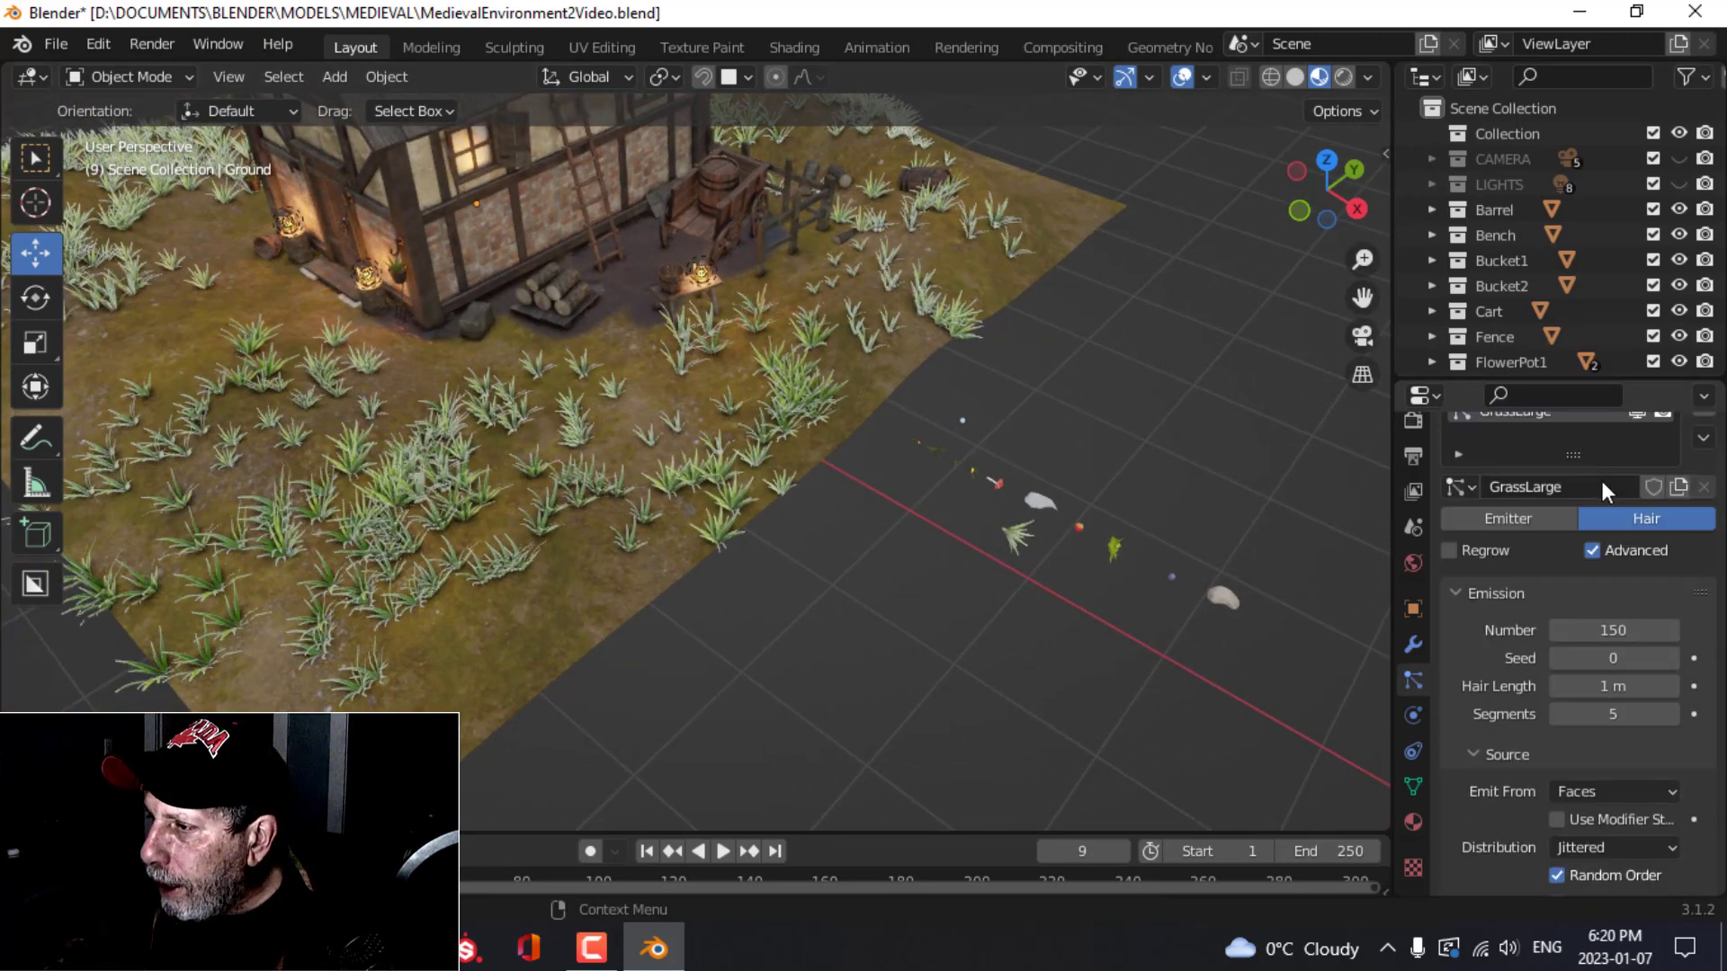
click(1639, 486)
scroll(796, 451, up, 5)
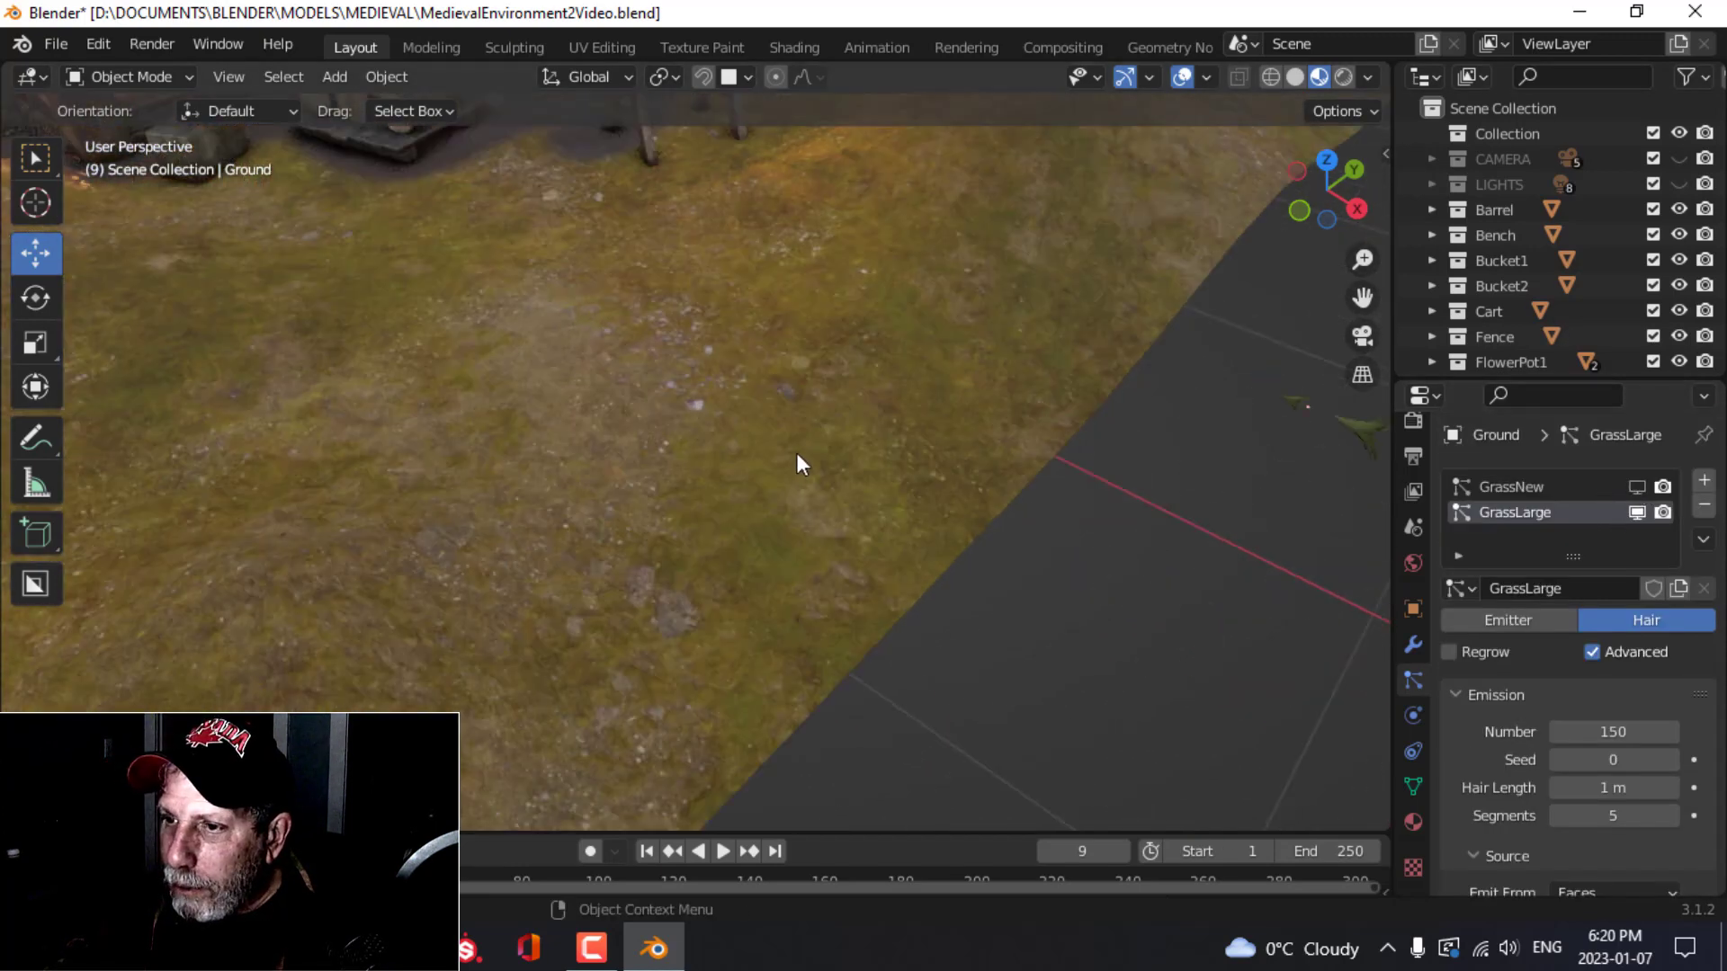
scroll(829, 453, down, 5)
Step: Set the GrassLarge render scale to 2.460 and its scale randomness to 0.514
click(692, 379)
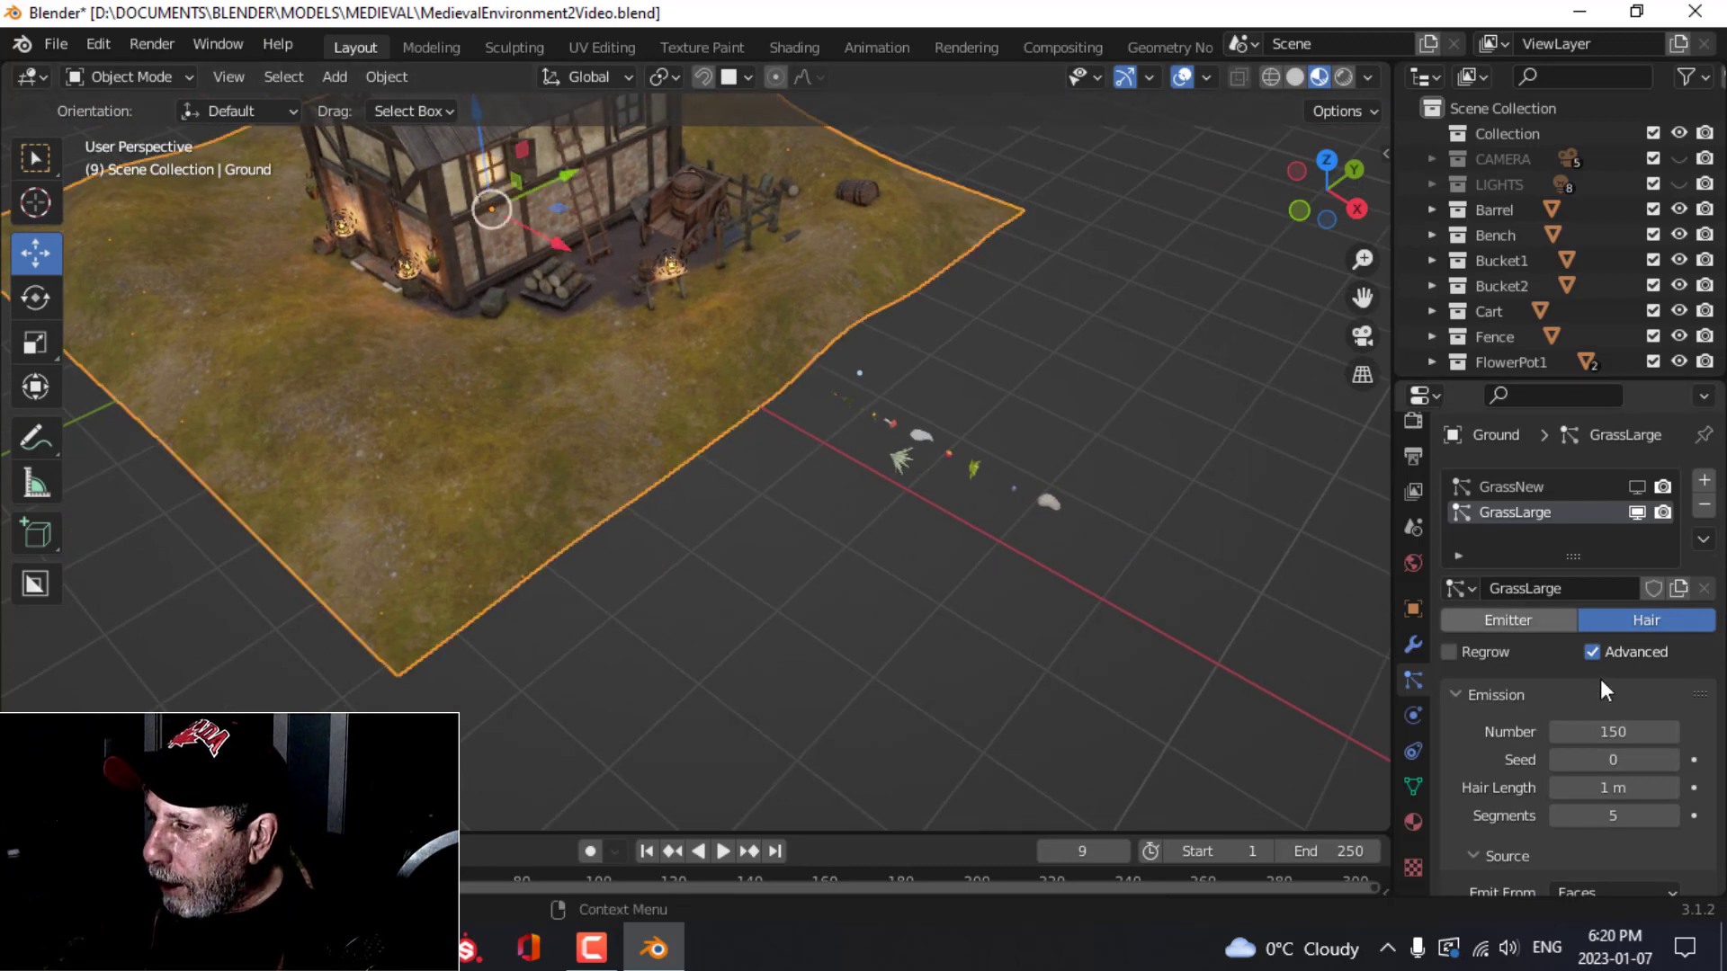
scroll(1605, 724, down, 5)
scroll(1633, 747, down, 15)
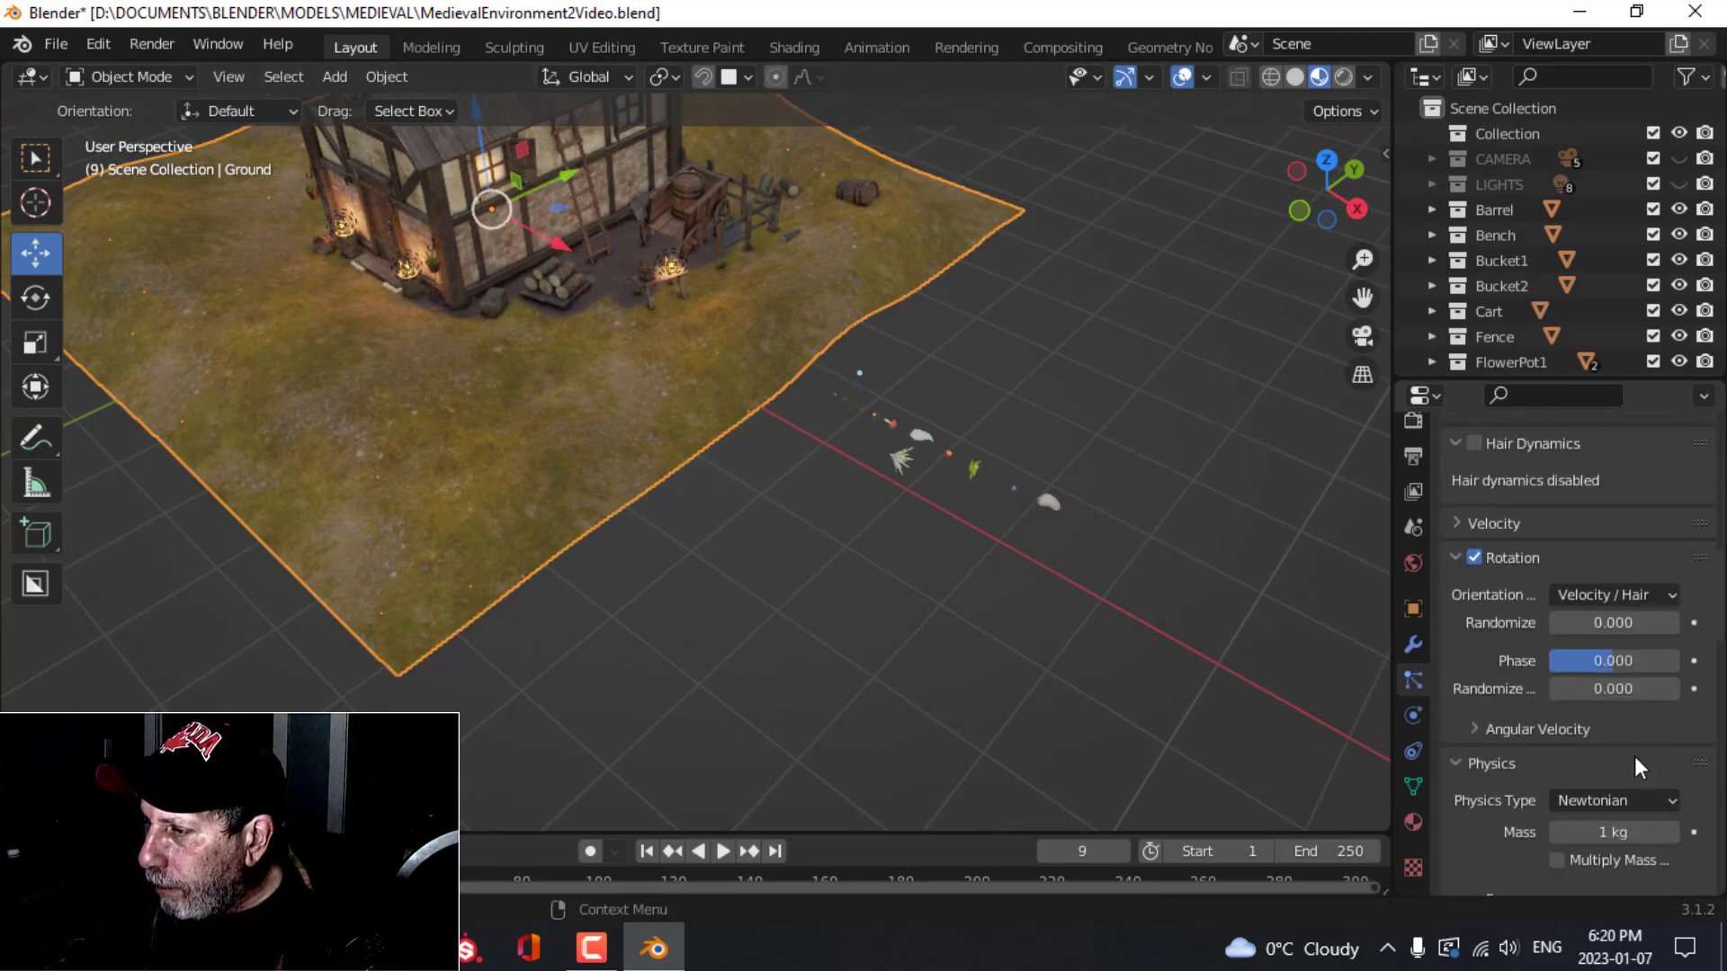
scroll(1637, 748, down, 2)
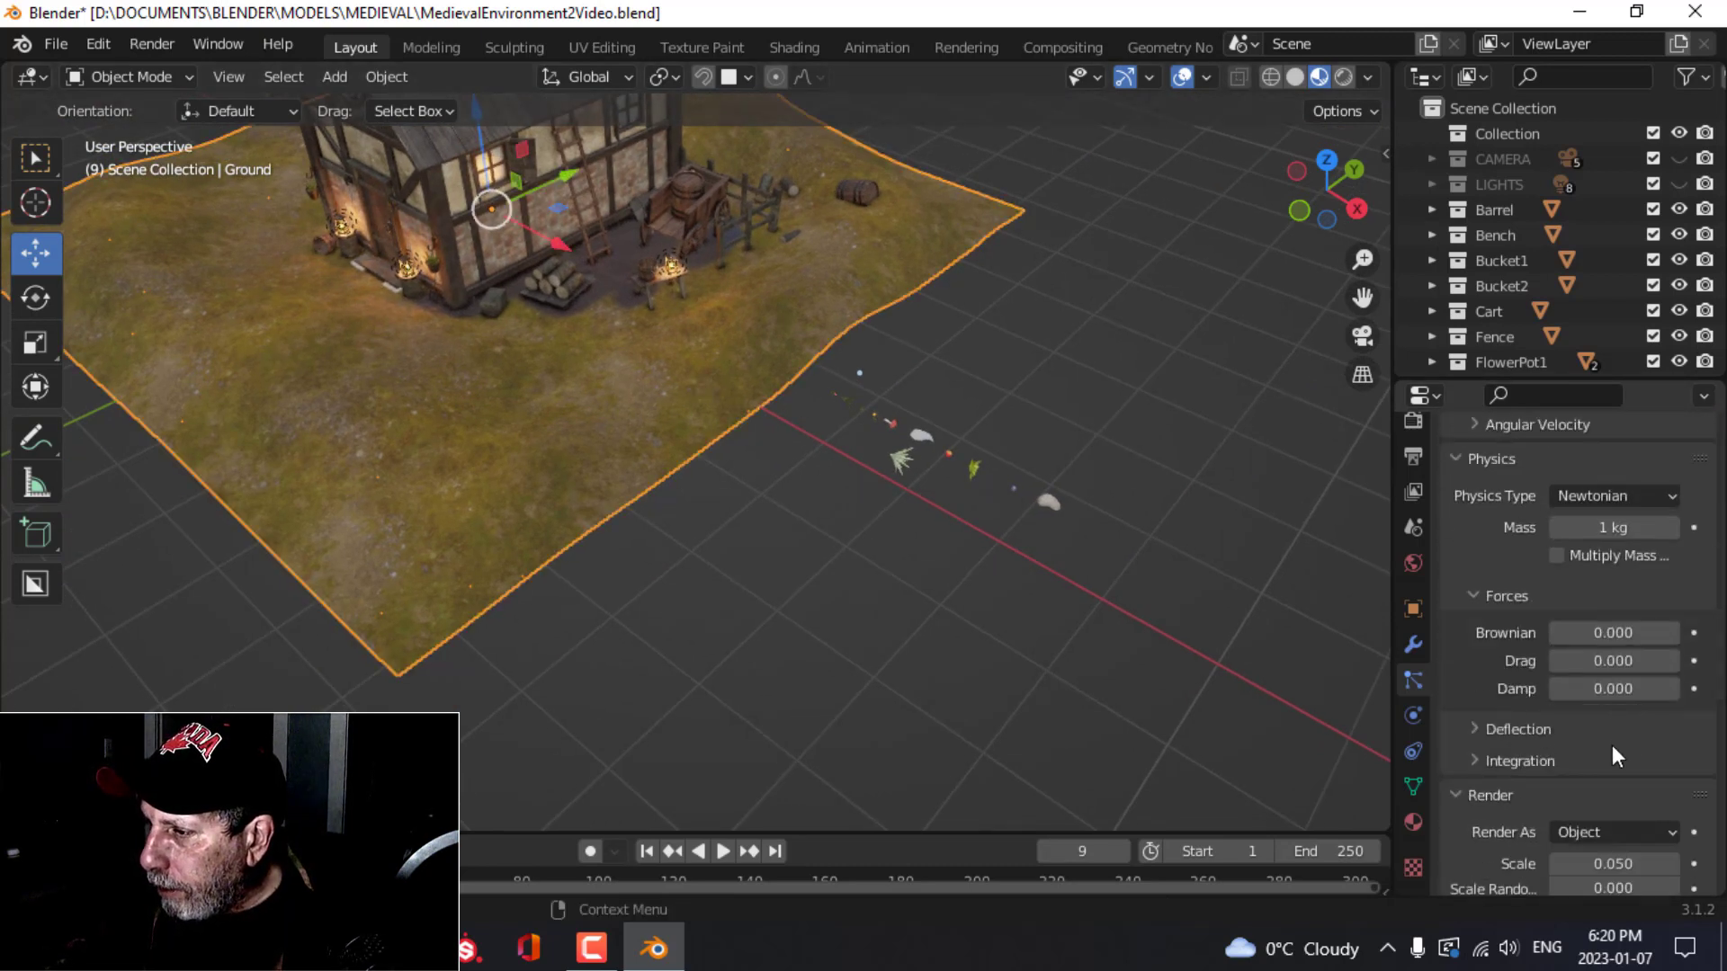
scroll(1612, 745, down, 4)
drag(1580, 714, 1716, 714)
scroll(613, 560, up, 4)
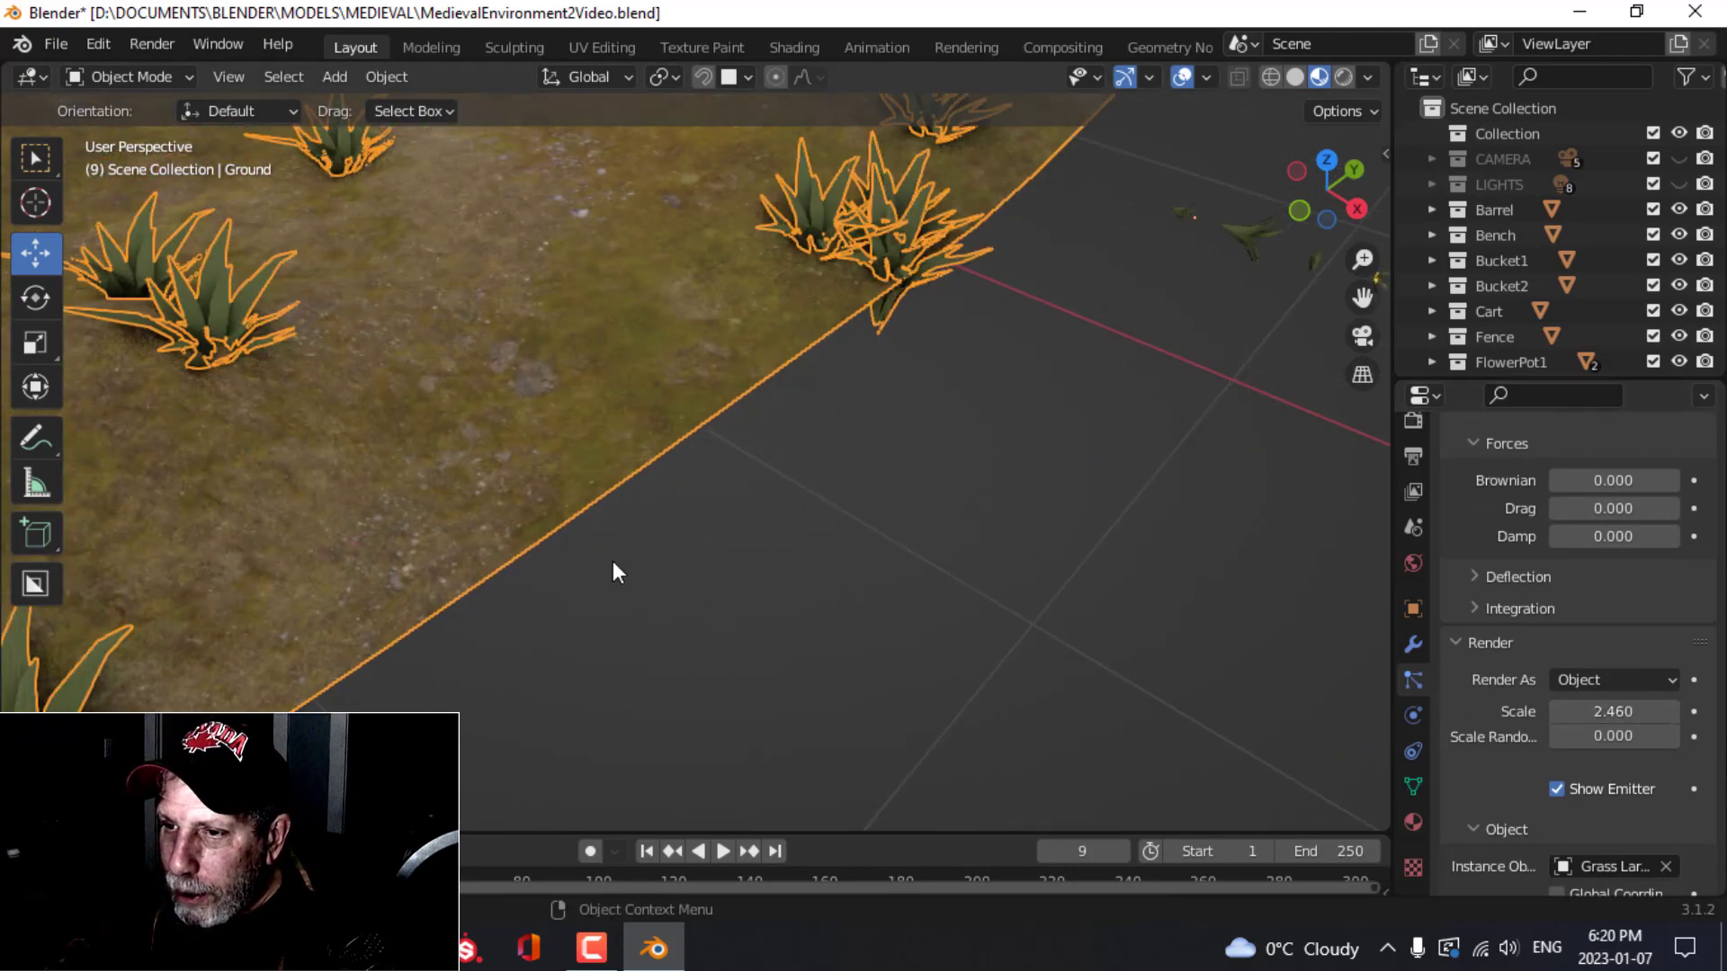
scroll(617, 559, up, 2)
middle_drag(622, 556, 633, 556)
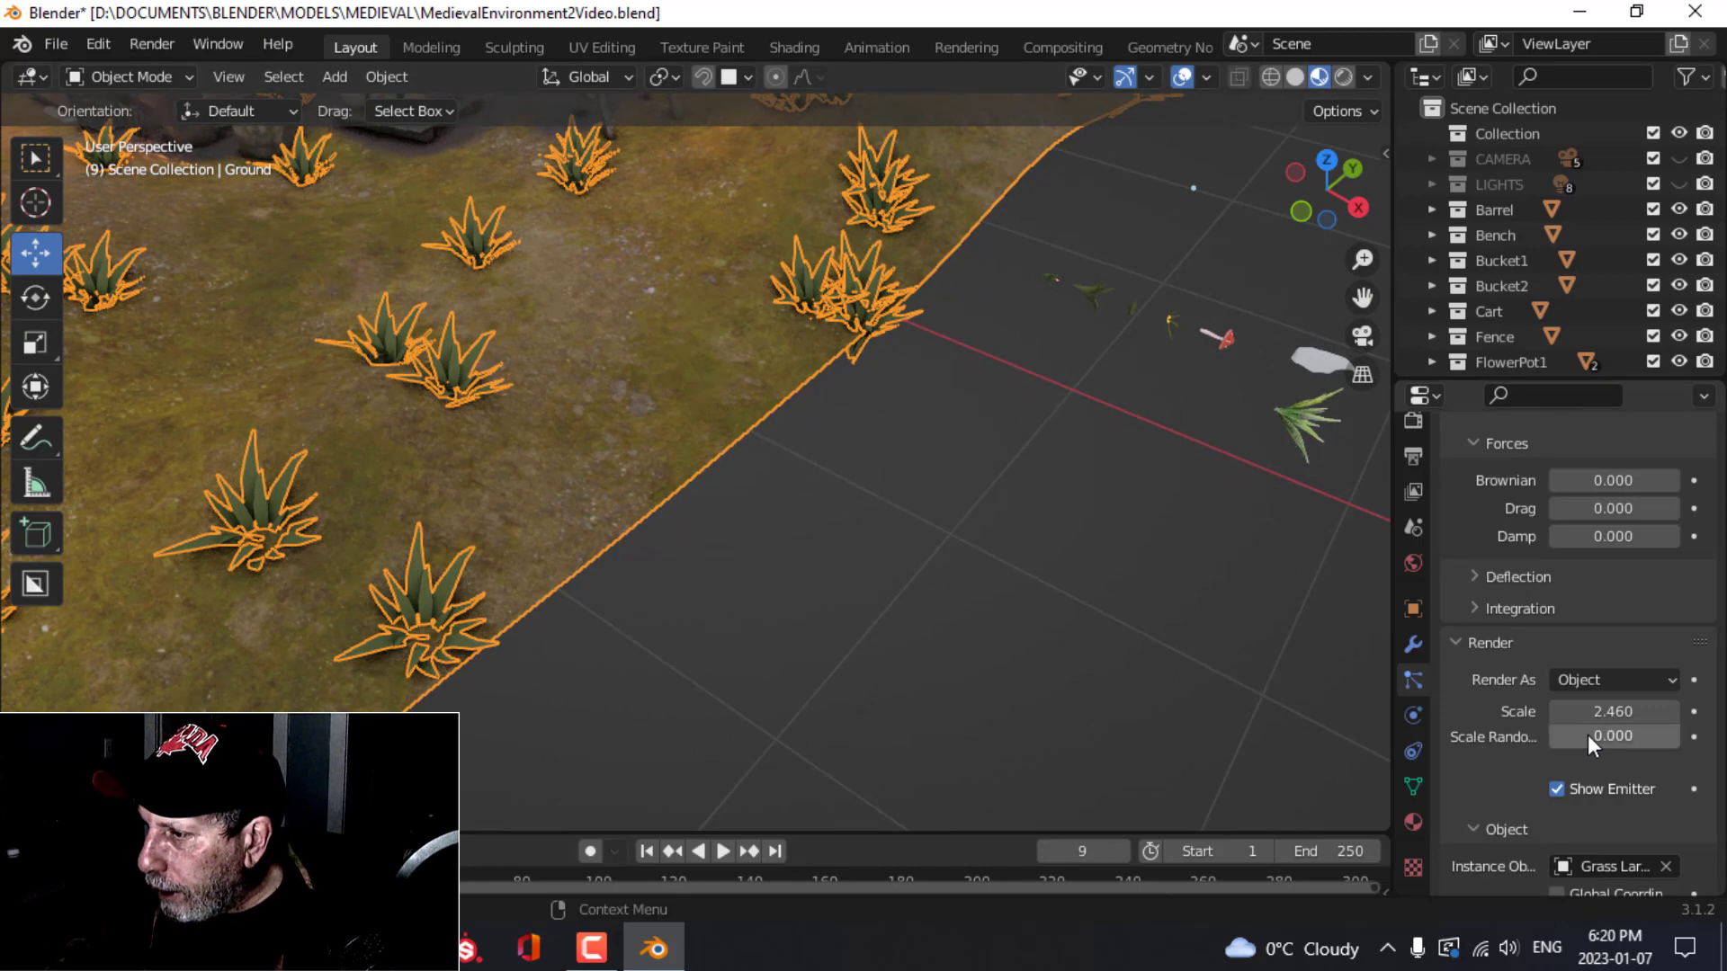
drag(1589, 736, 1655, 736)
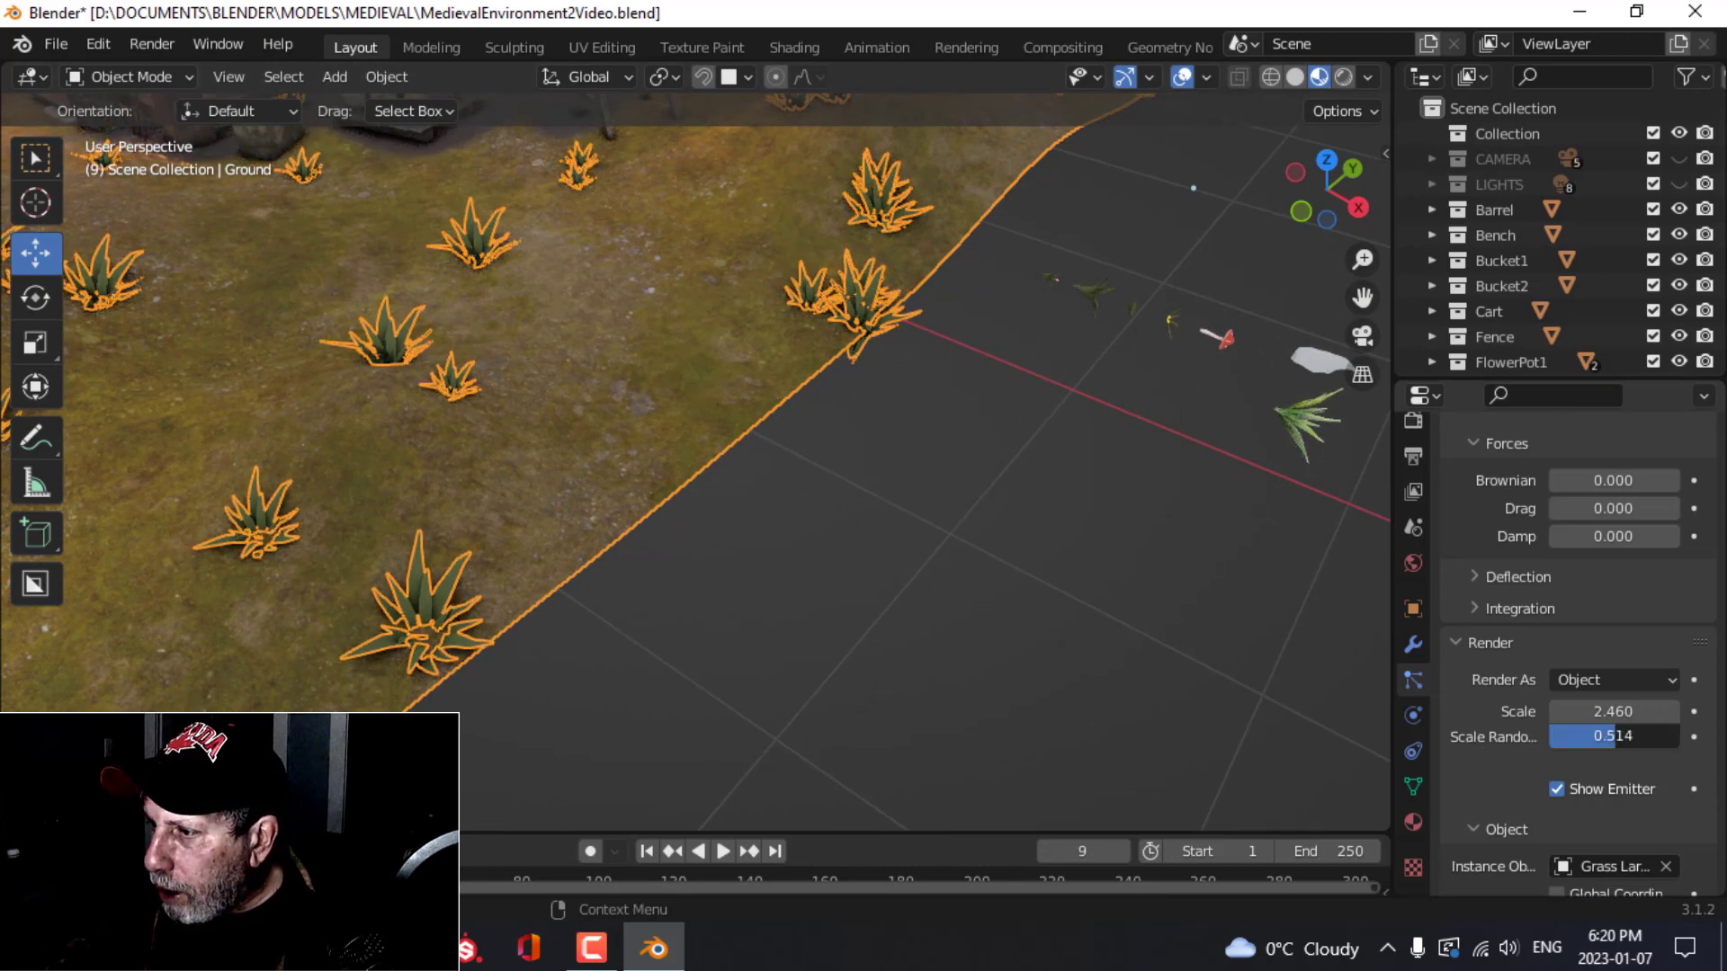
Step: Orient the large grass along the Normal axis, with rotation Randomize at 0.095 and Randomize Phase at 1.219
scroll(1614, 613, down, 5)
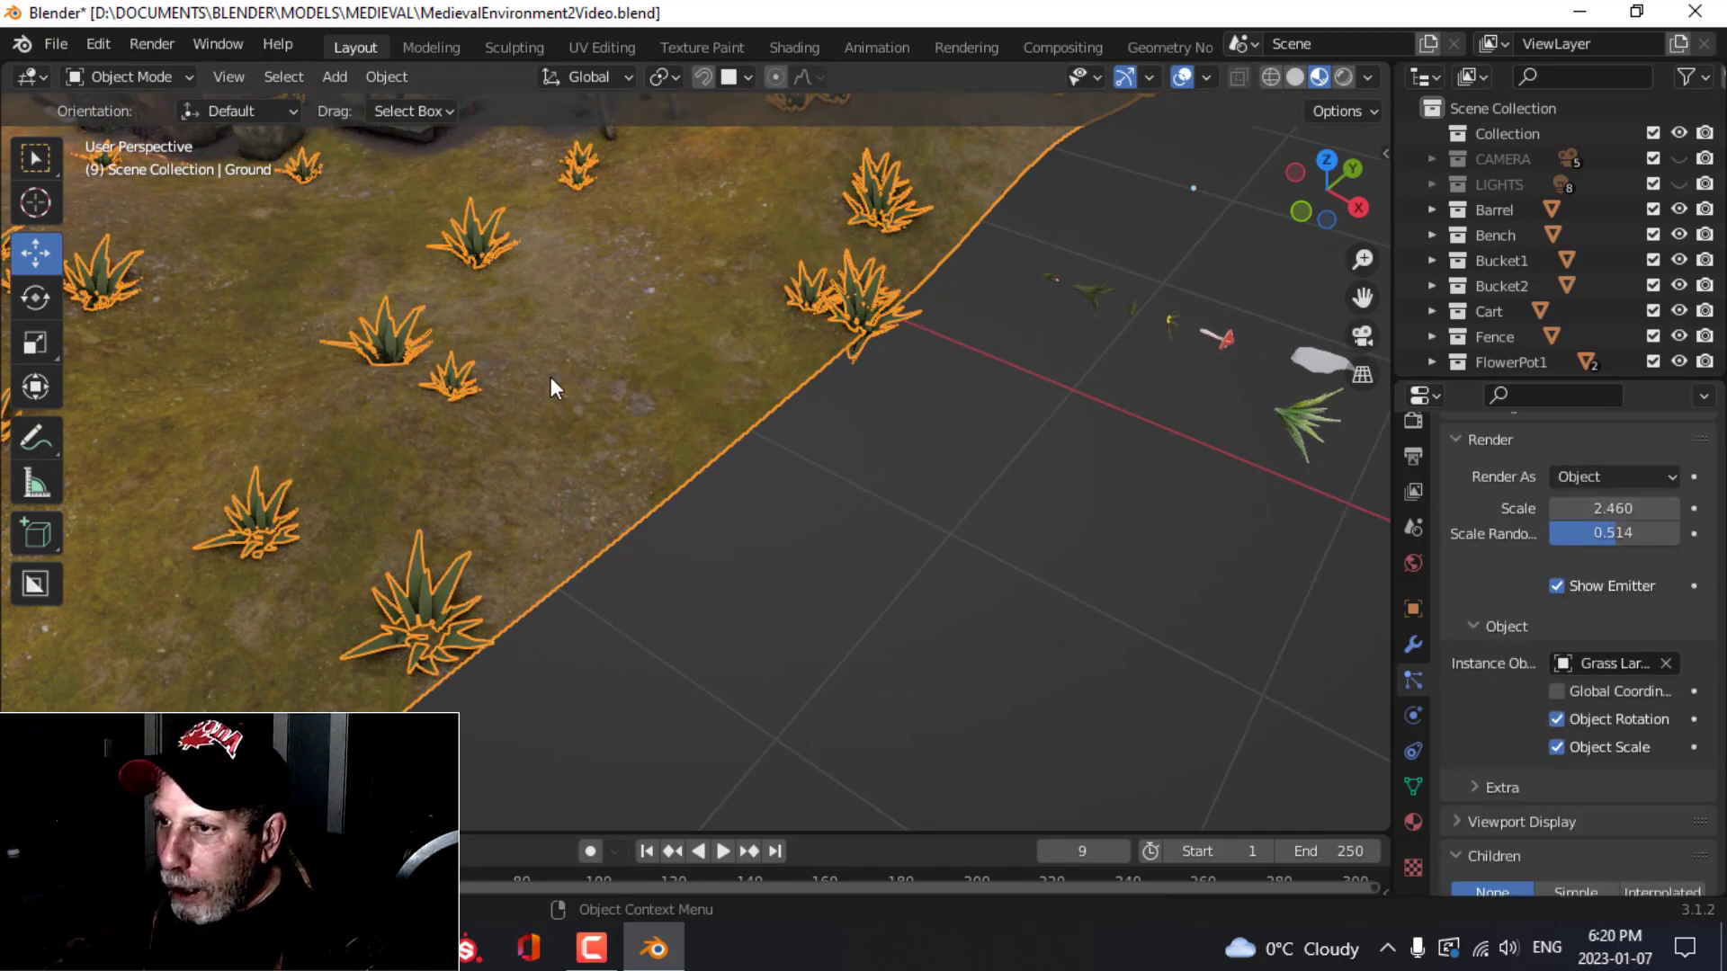
key(alt+a)
mouse_move(603, 434)
middle_down()
mouse_move(638, 392)
mouse_move(597, 412)
middle_up()
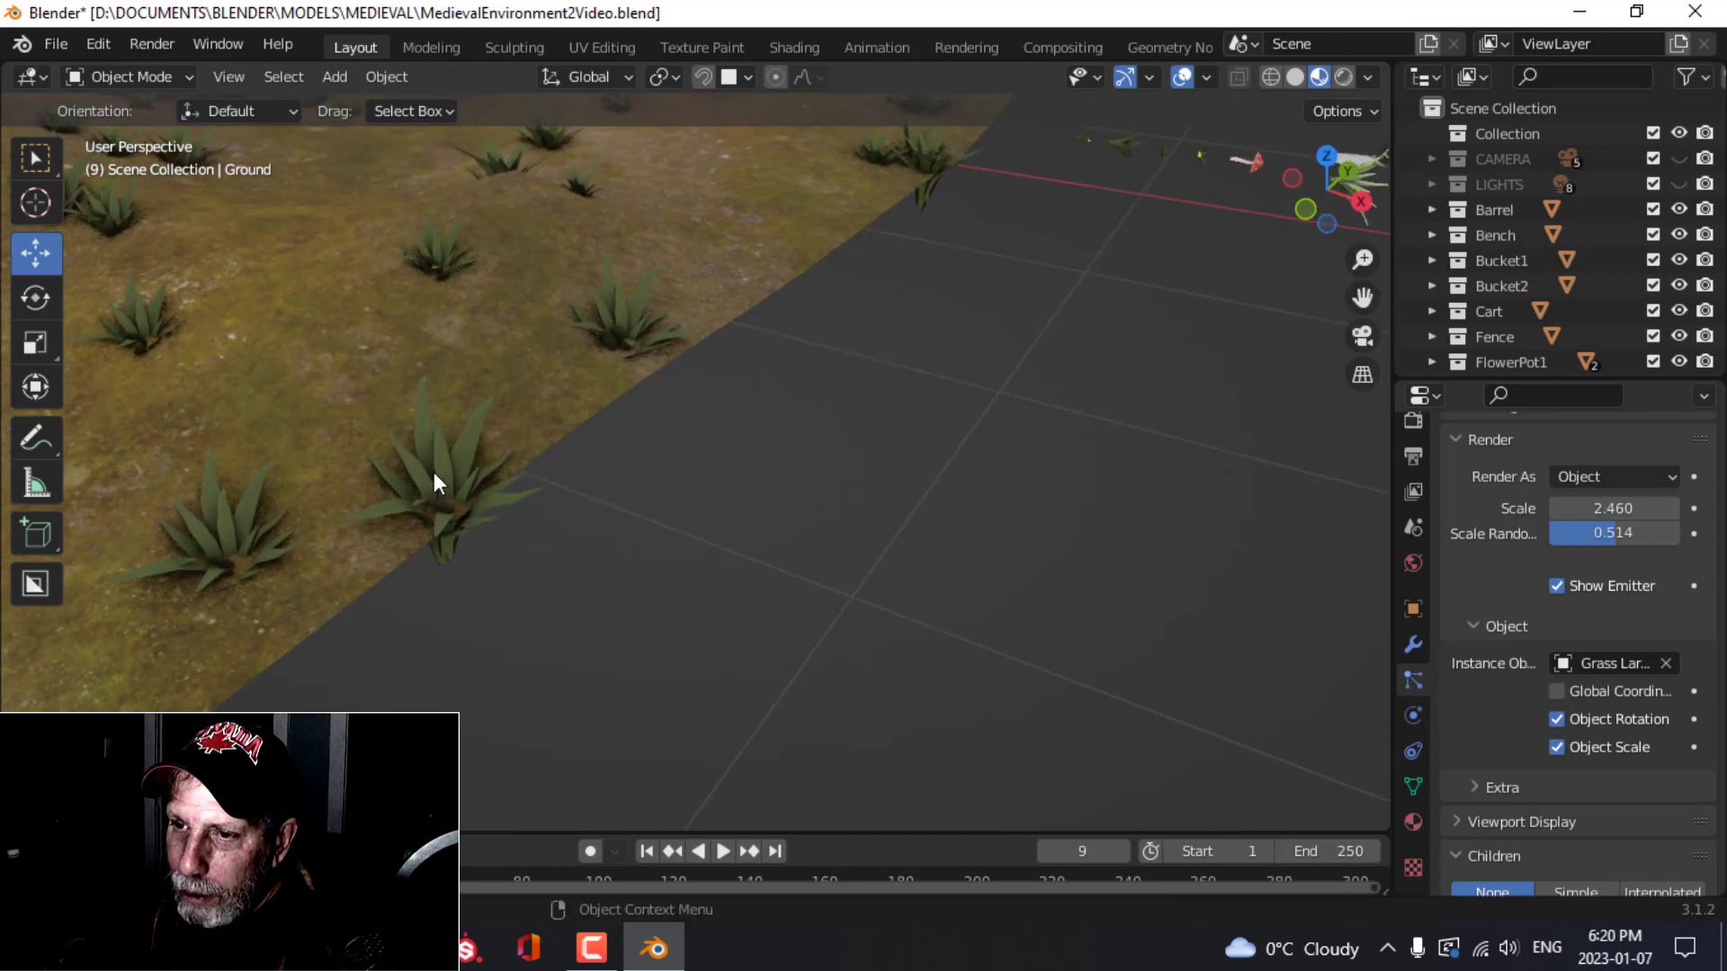
click(433, 472)
scroll(1521, 610, down, 10)
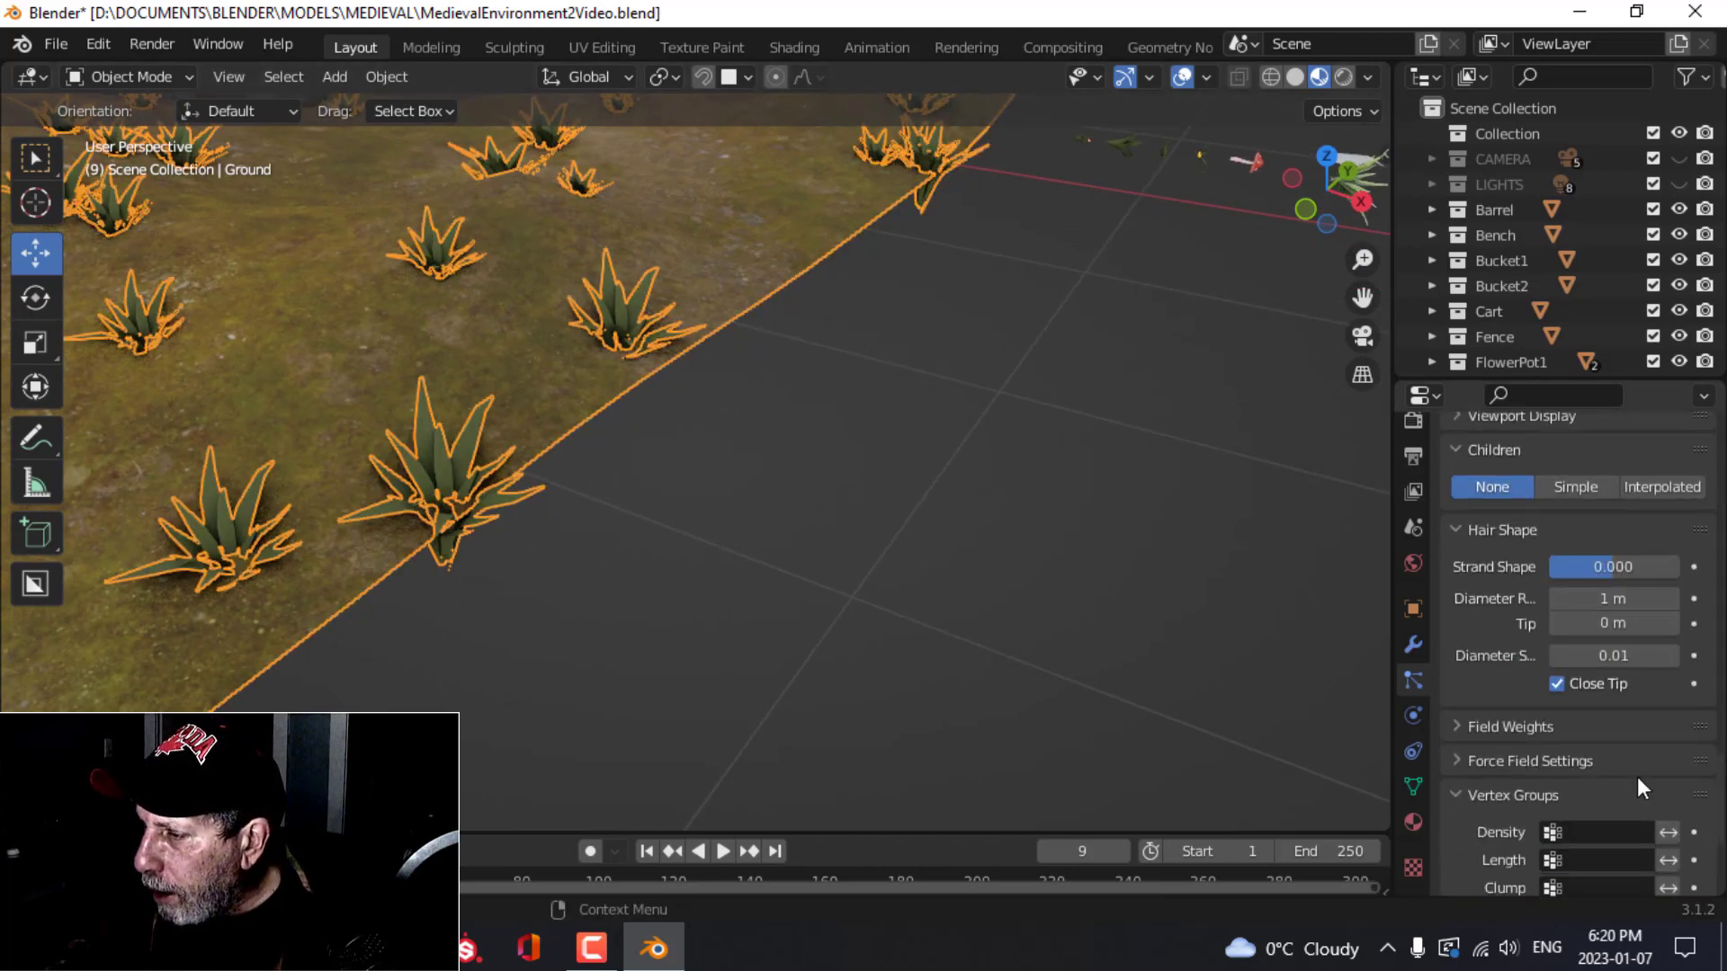
scroll(1637, 781, up, 10)
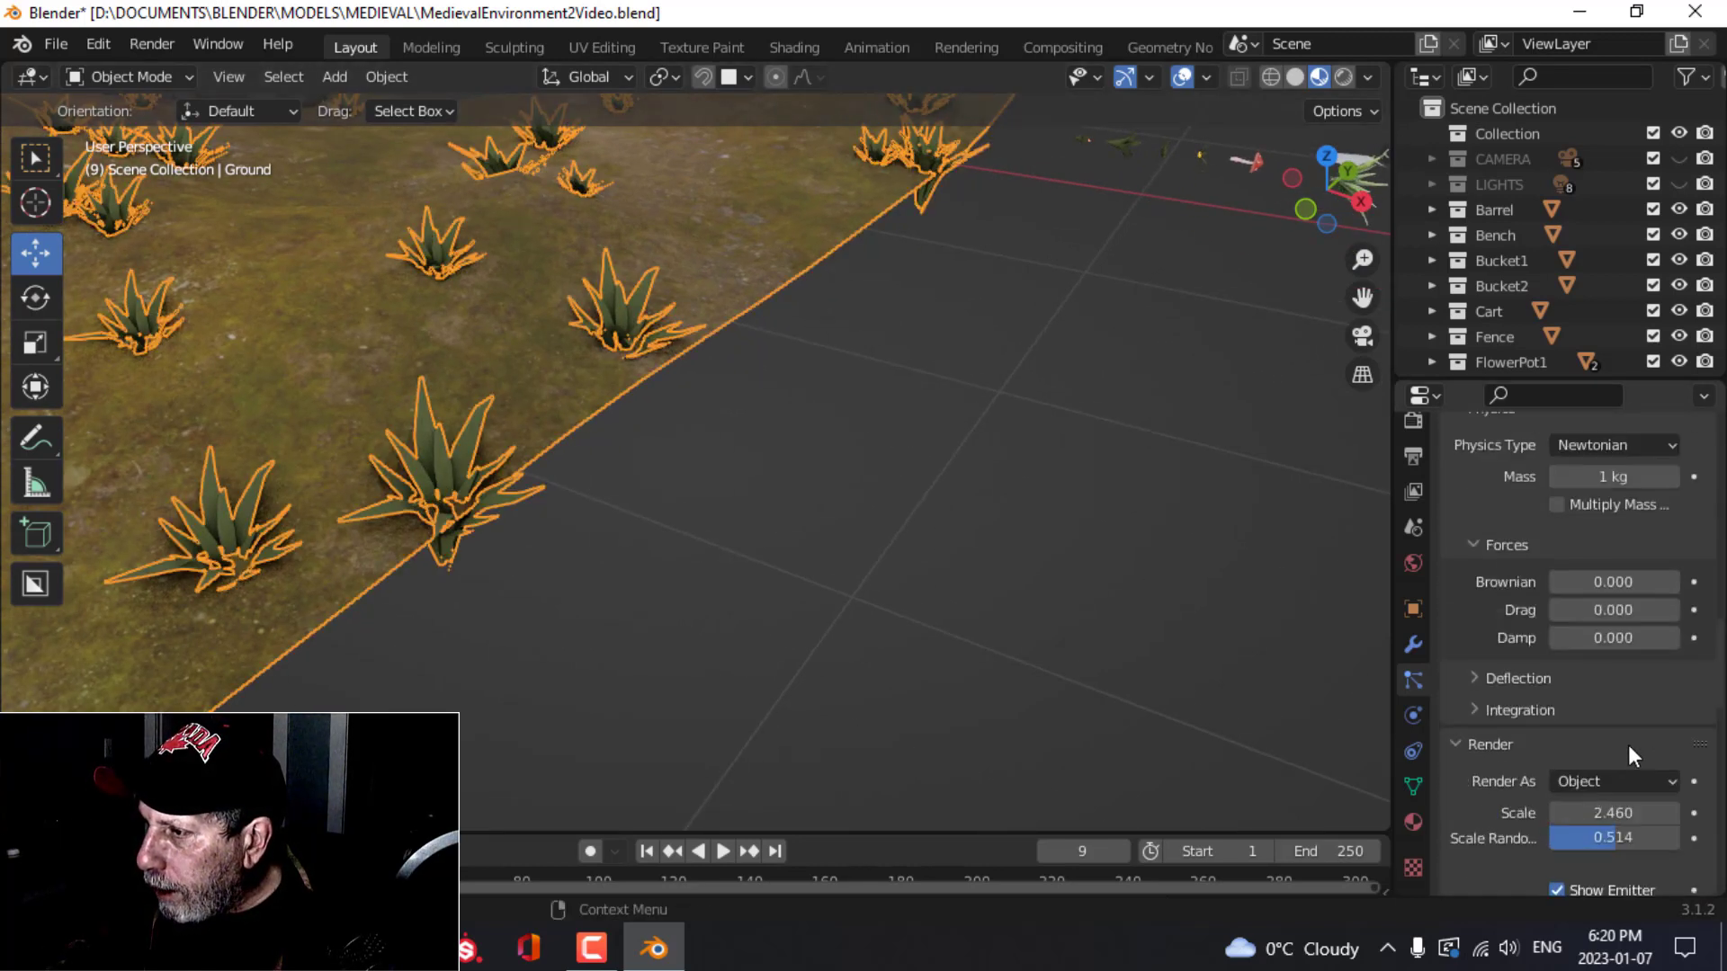
scroll(1628, 747, up, 5)
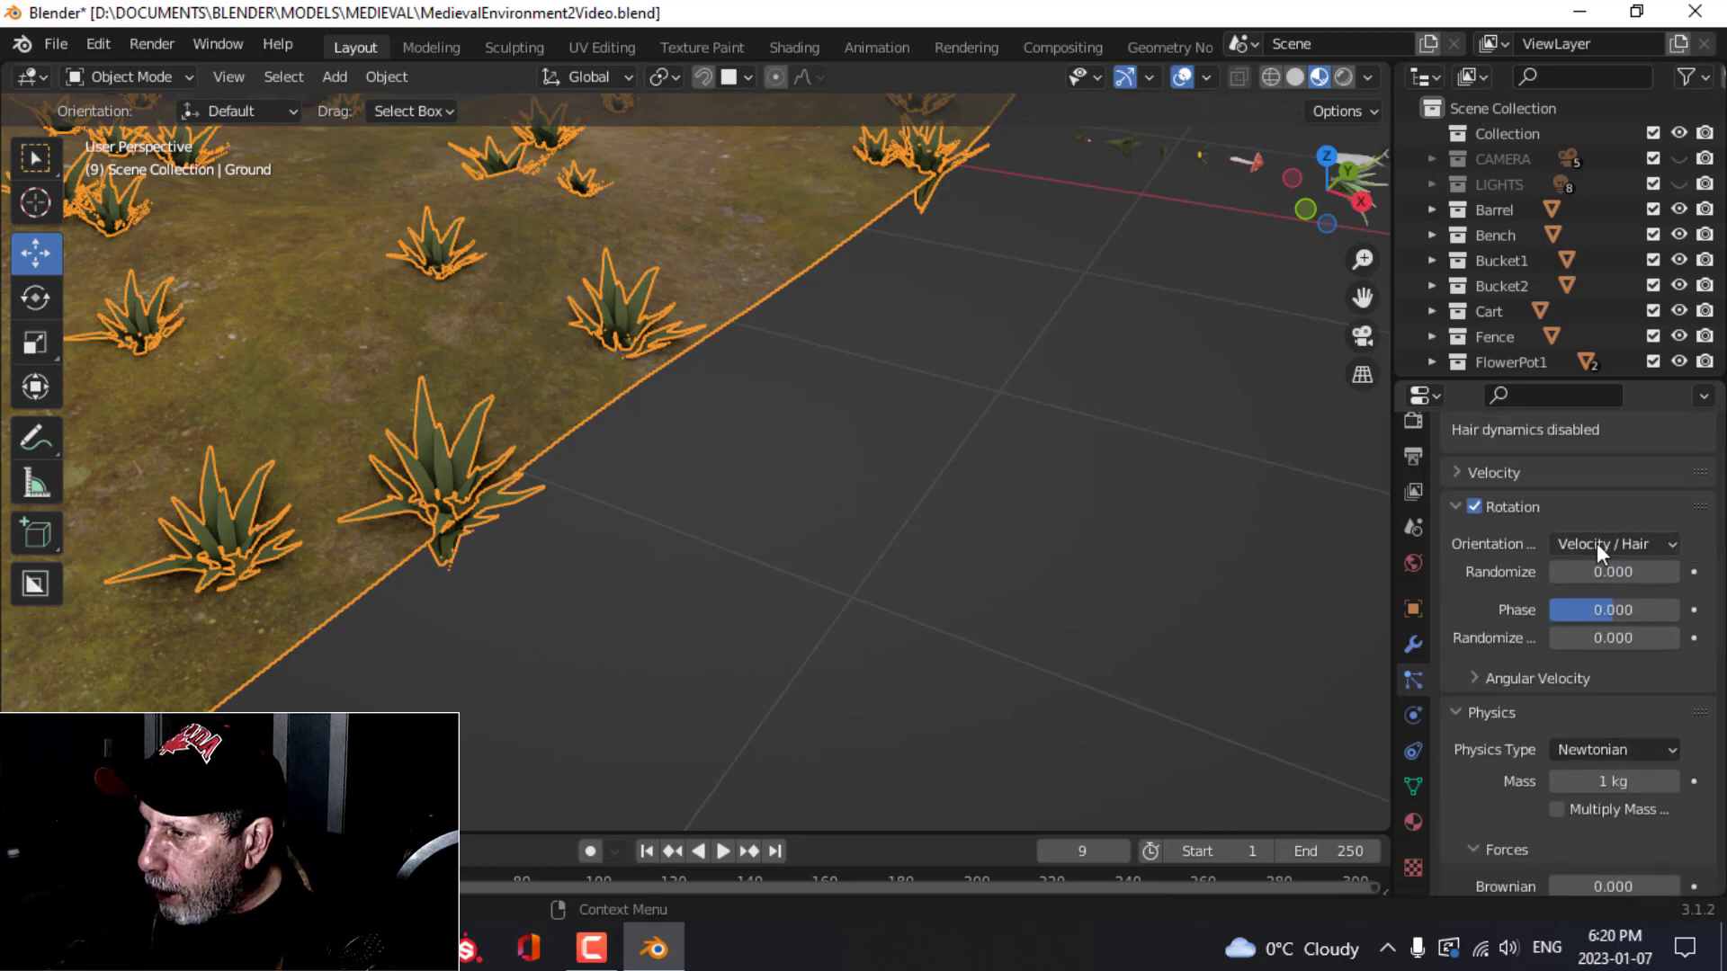
click(1597, 545)
click(1555, 601)
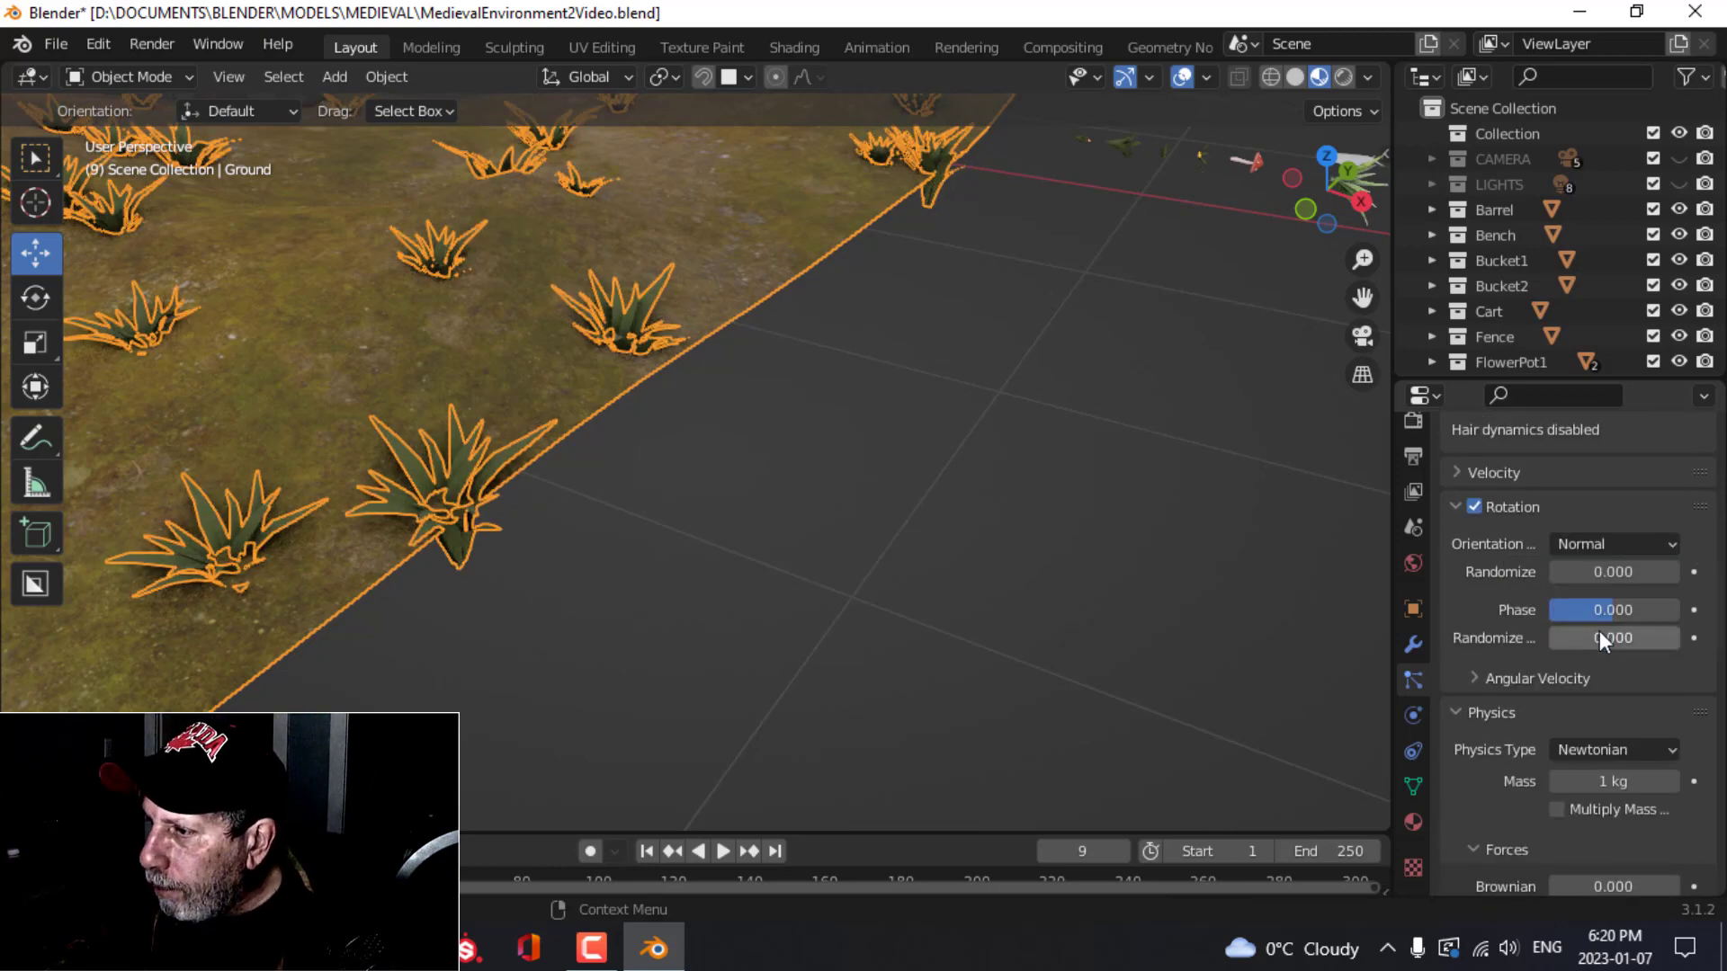
drag(1573, 641, 1597, 641)
drag(1594, 638, 1619, 572)
Step: Deselect the ground and examine the scattered large grass plants around the house
scroll(764, 436, down, 5)
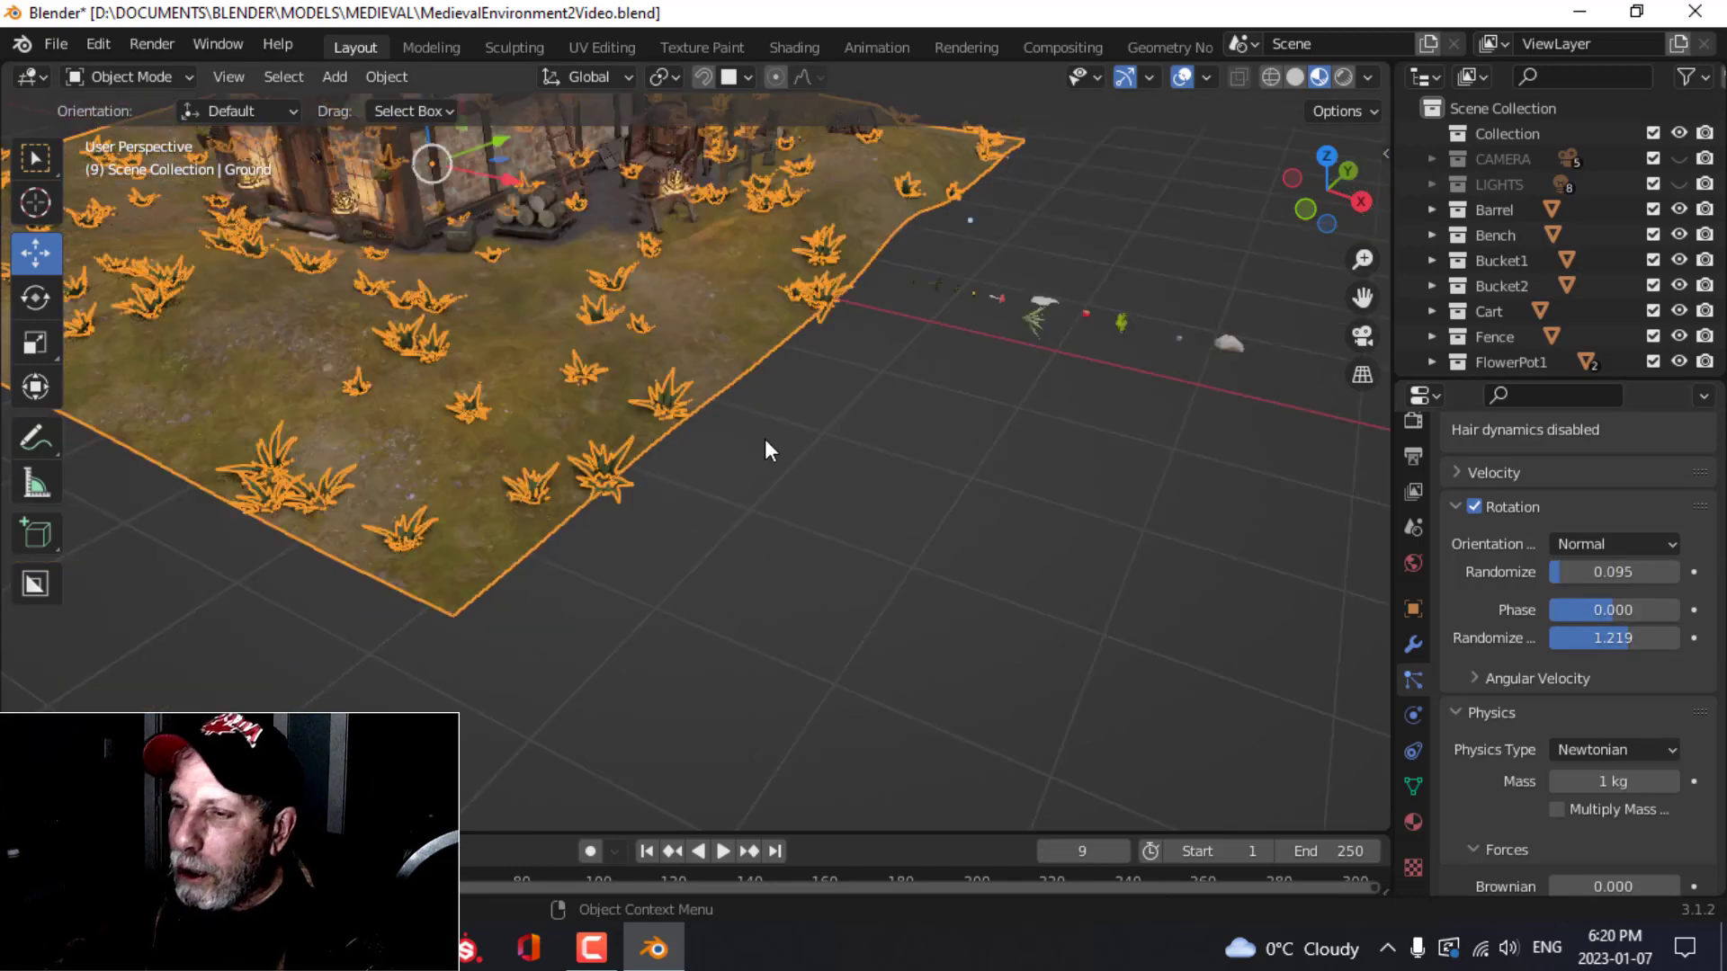
click(763, 402)
middle_drag(763, 402, 859, 472)
scroll(857, 470, up, 3)
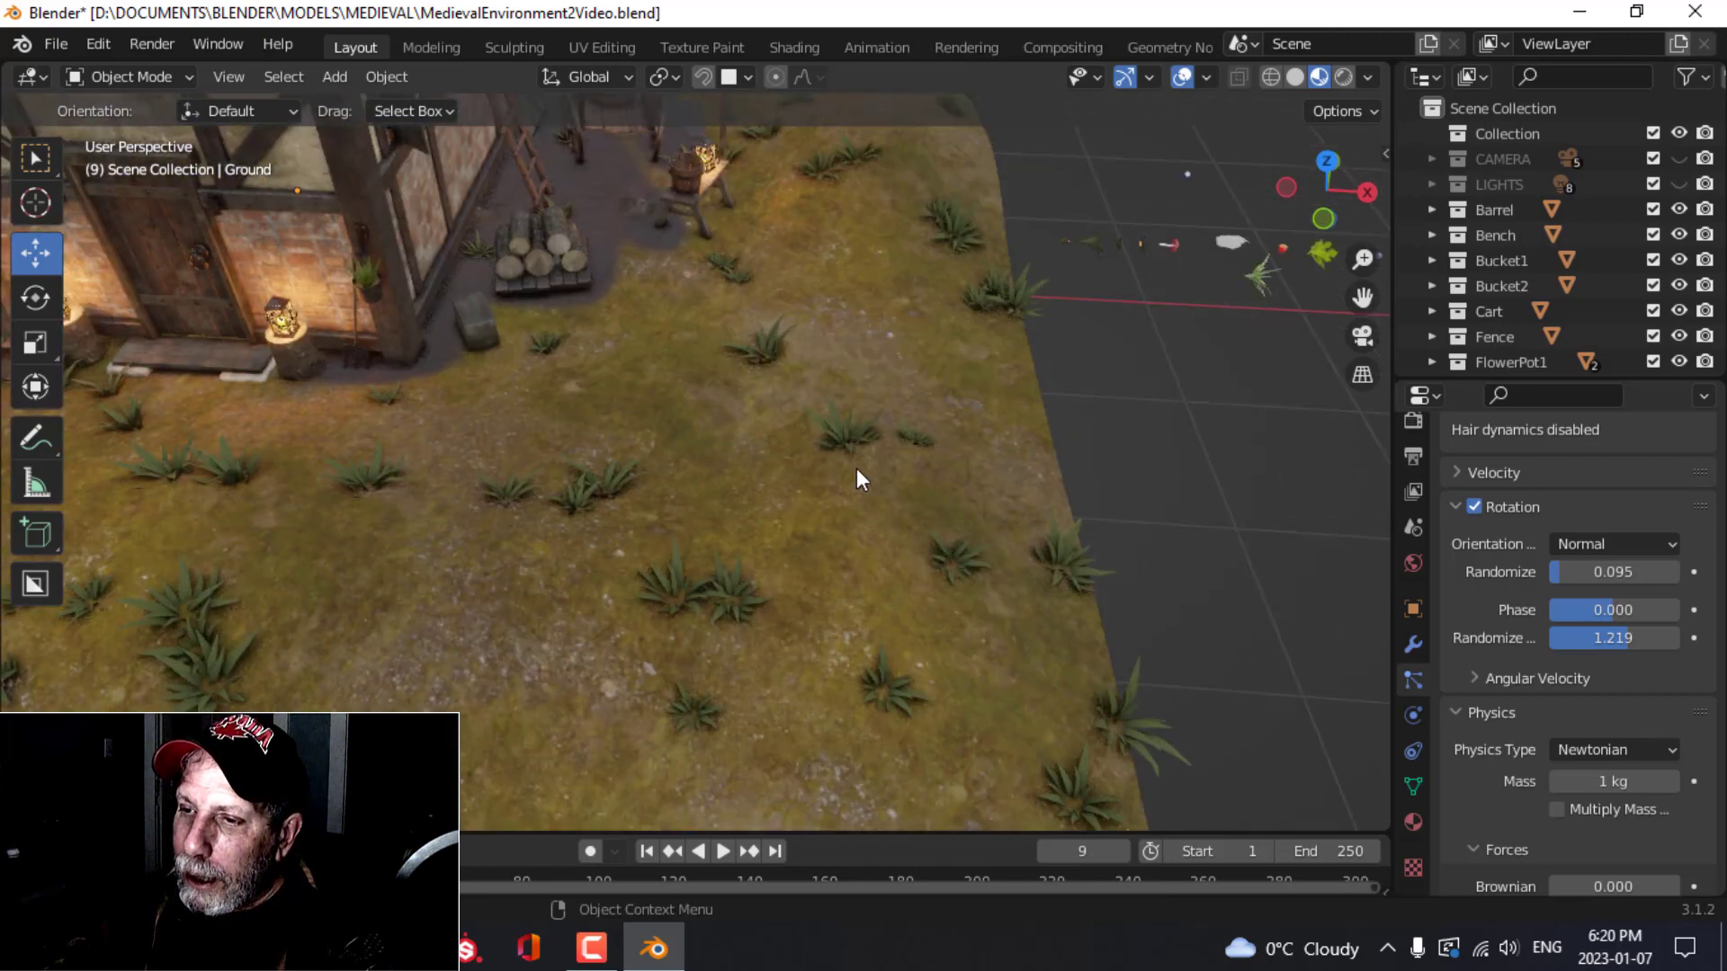
scroll(856, 467, down, 3)
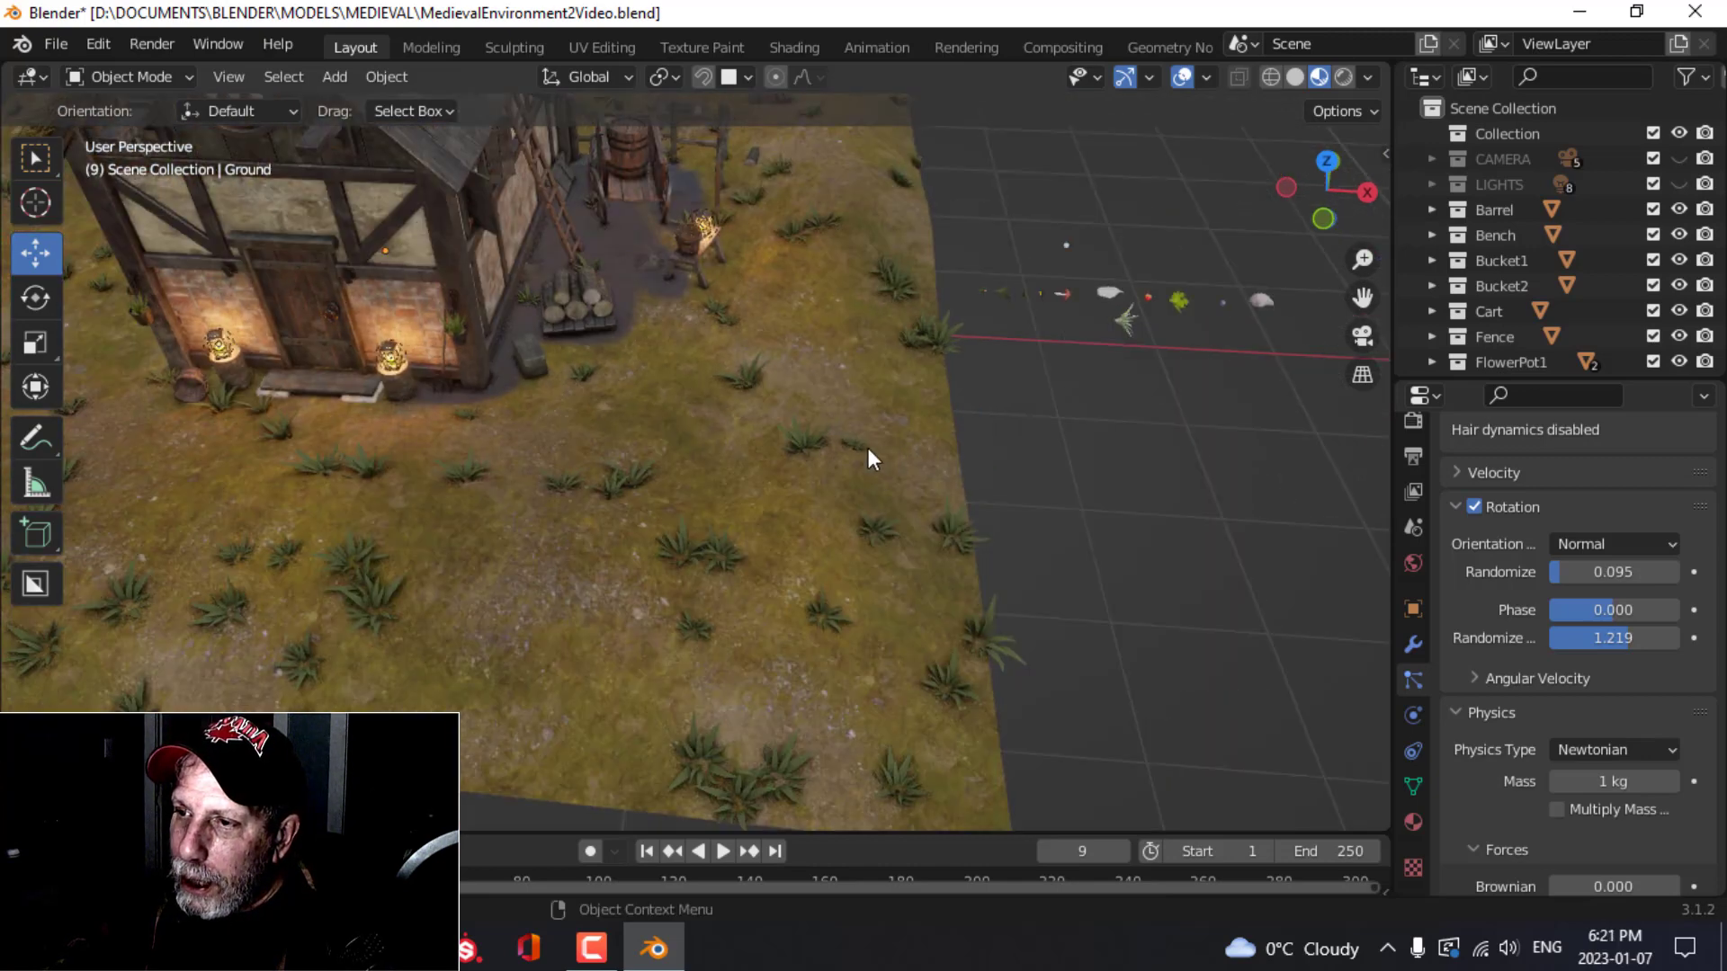
middle_drag(867, 455, 774, 483)
scroll(1520, 644, down, 20)
scroll(1514, 647, down, 8)
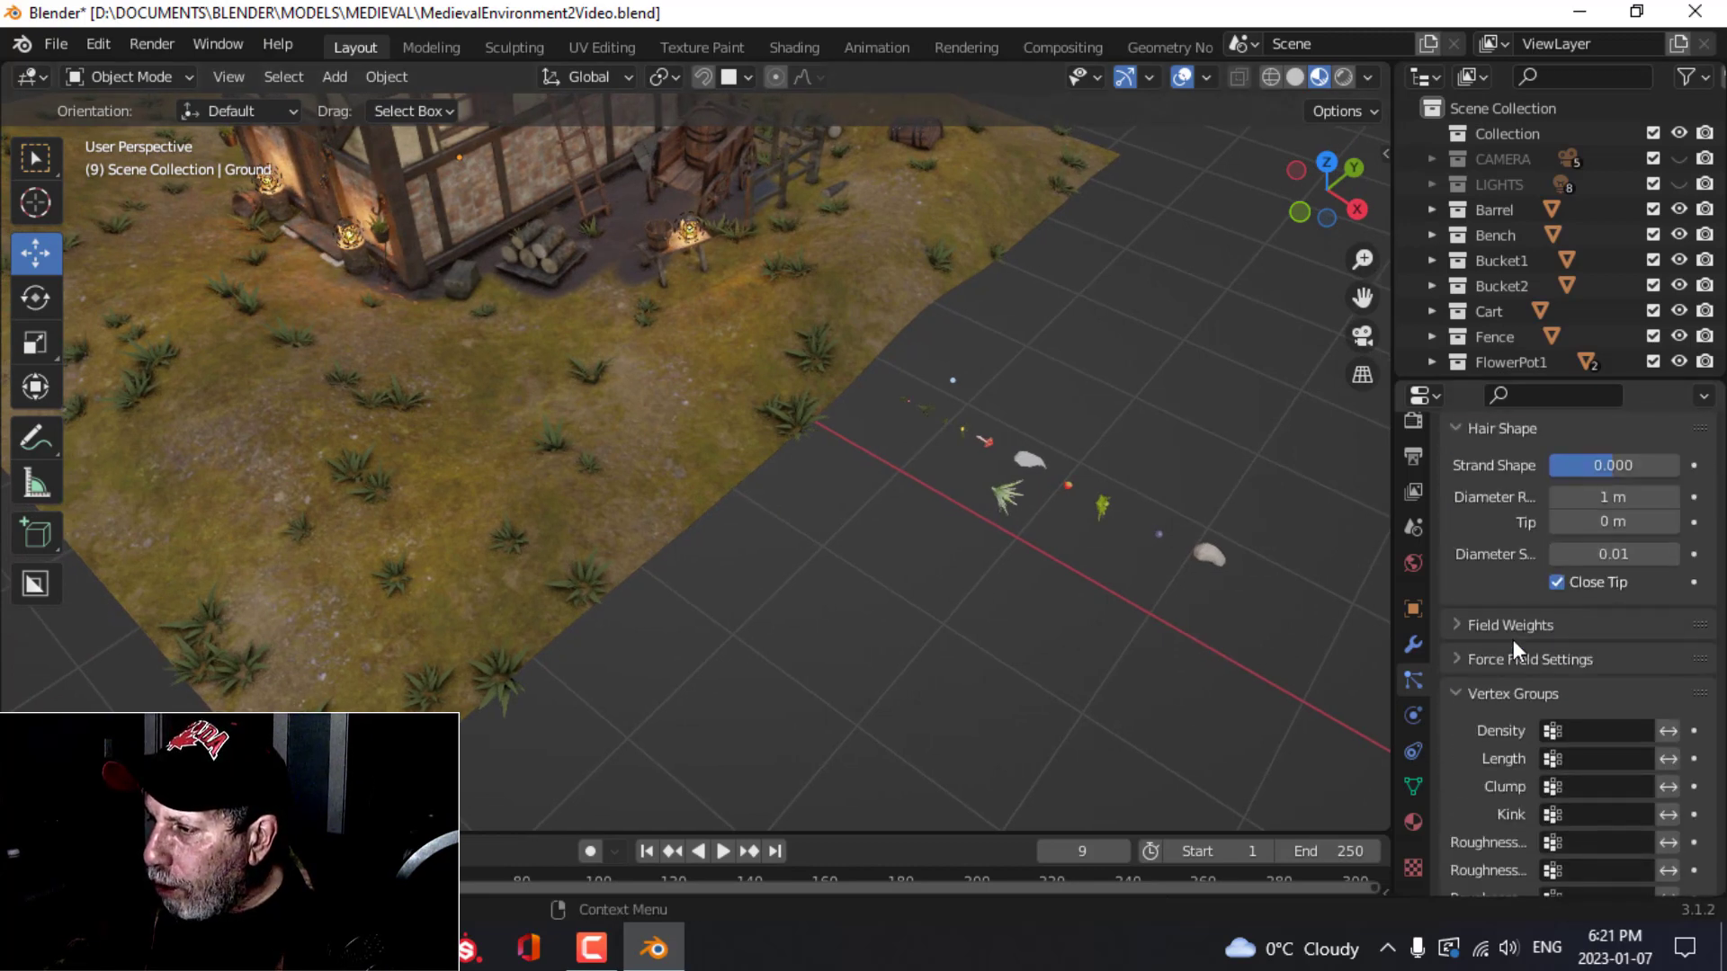
click(1592, 608)
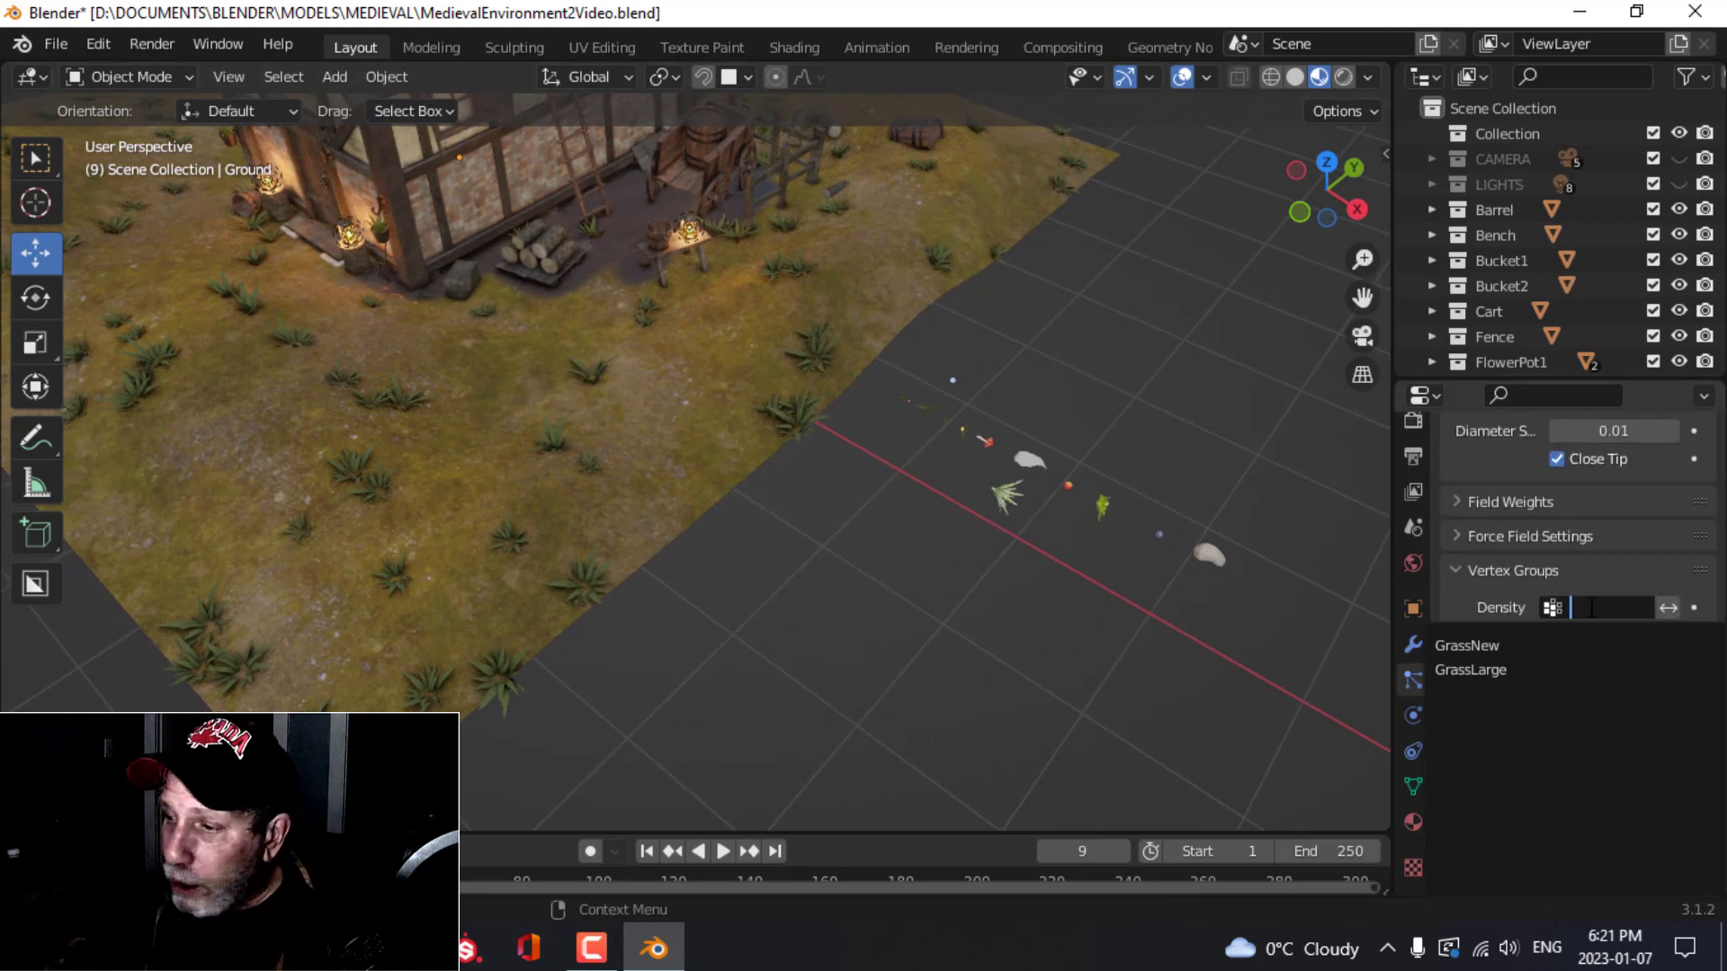
key(Escape)
scroll(1618, 599, up, 10)
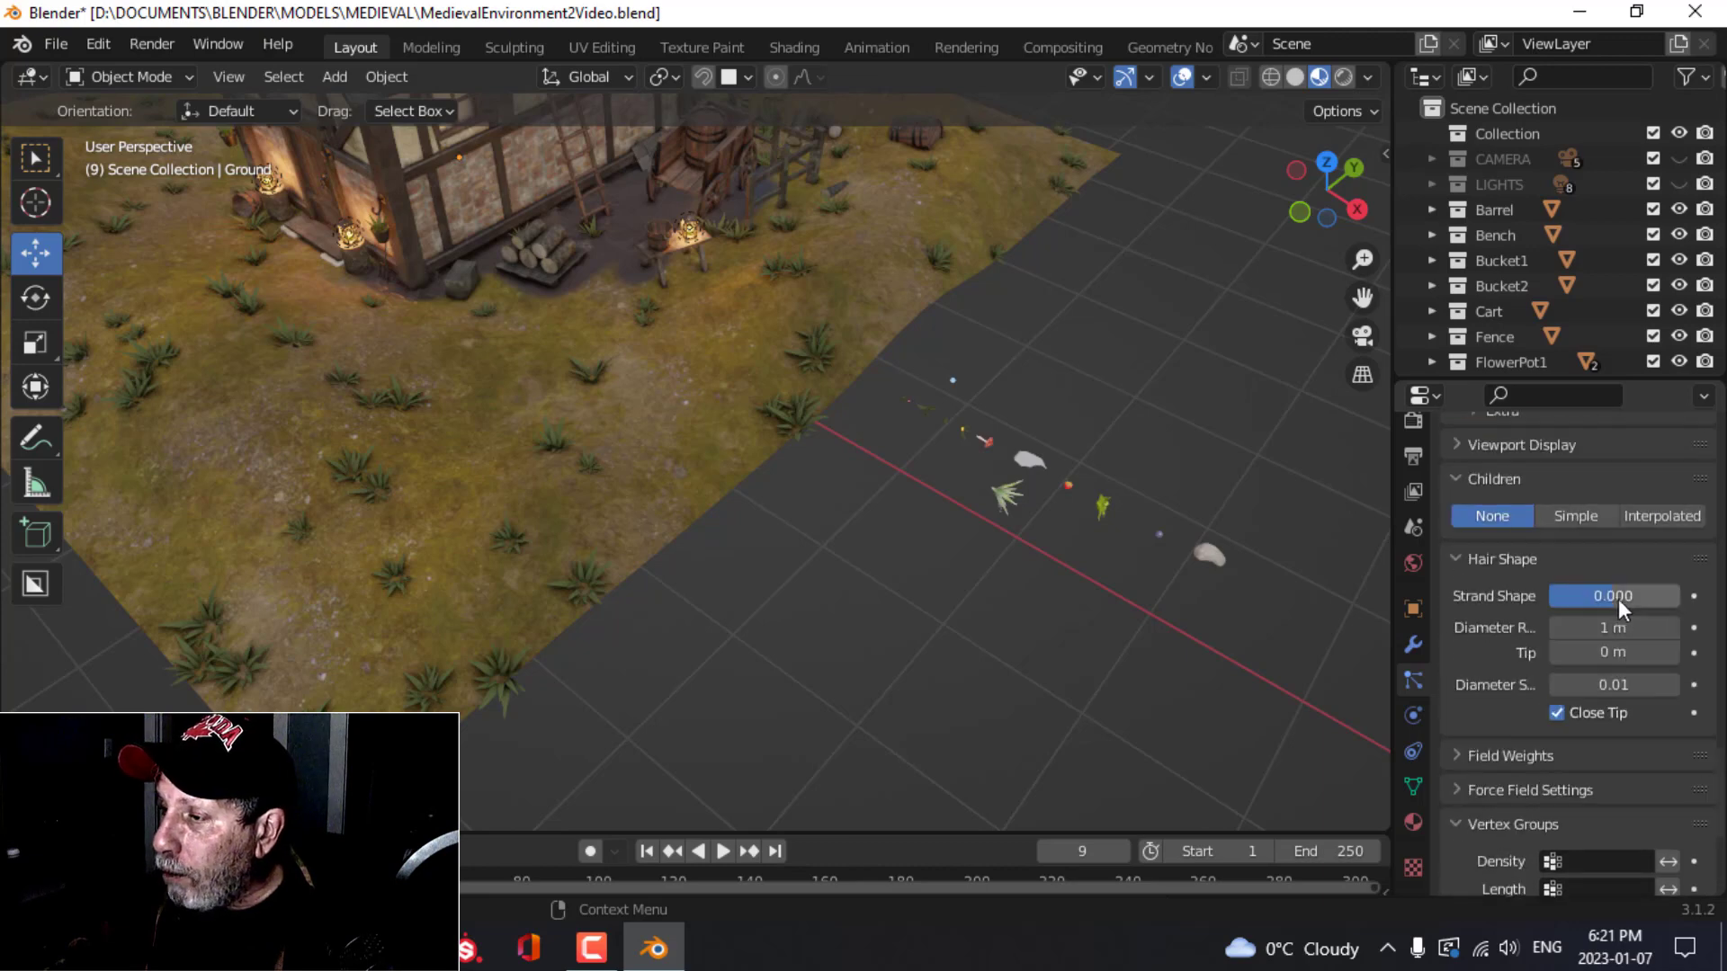
Step: Give GrassLarge Interpolated children with a display amount of 5 and a render amount of 5
click(1659, 771)
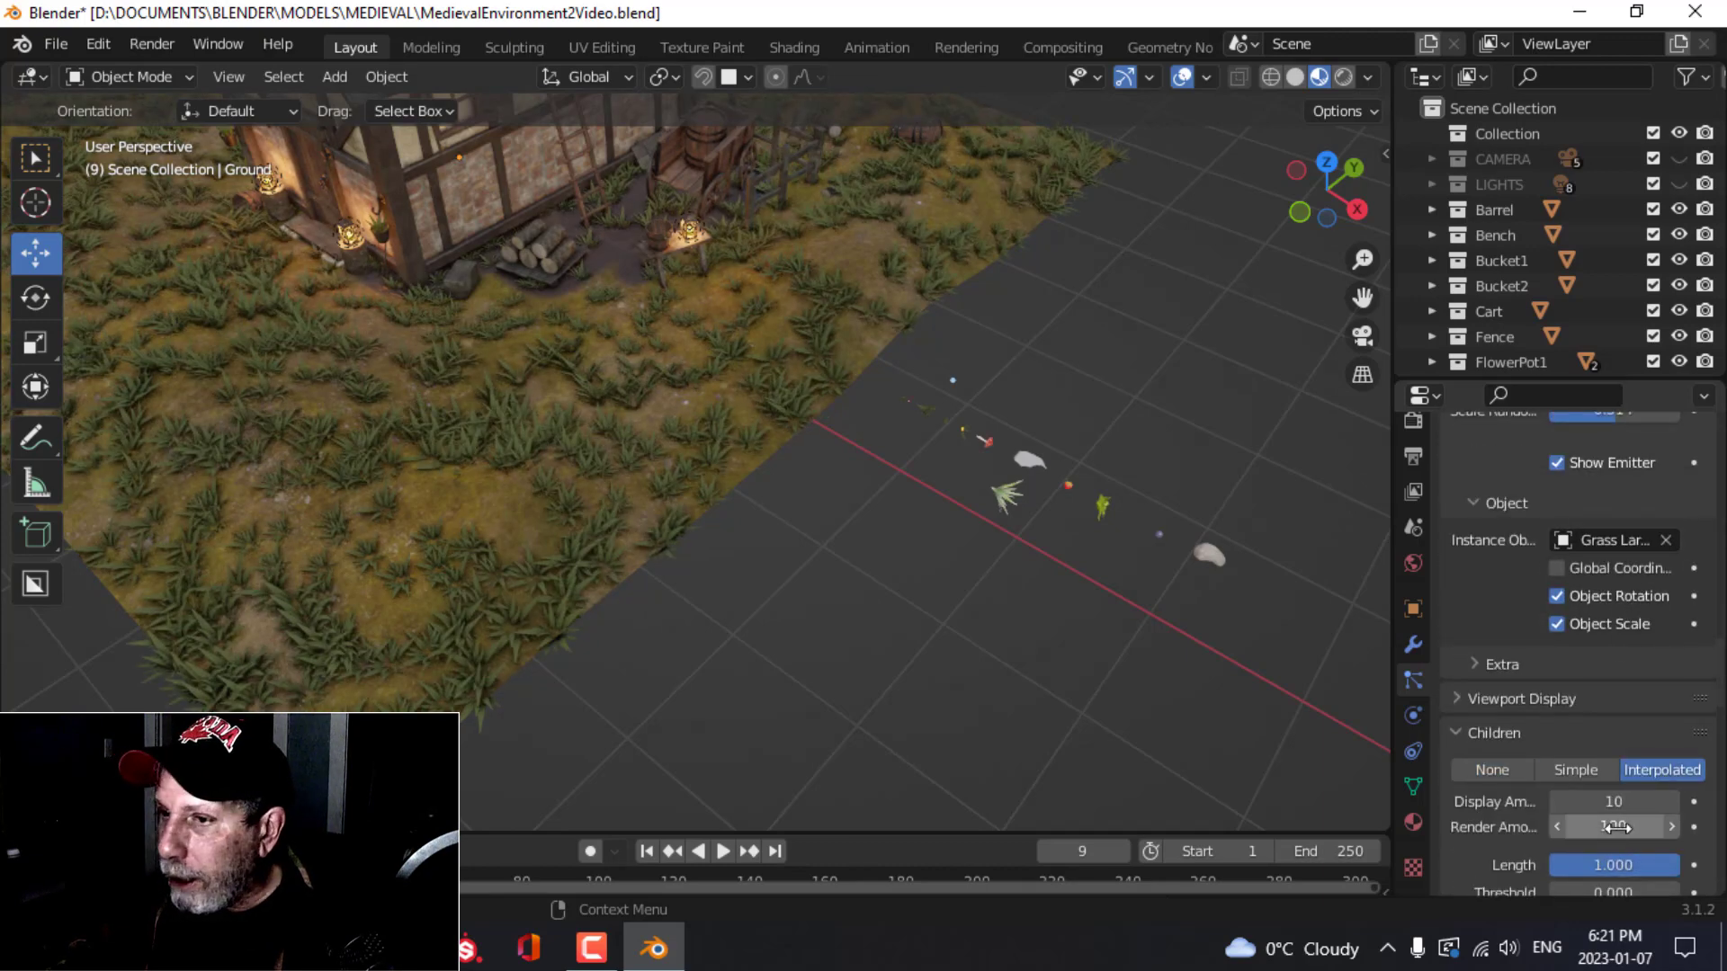
scroll(1616, 827, down, 3)
click(1613, 700)
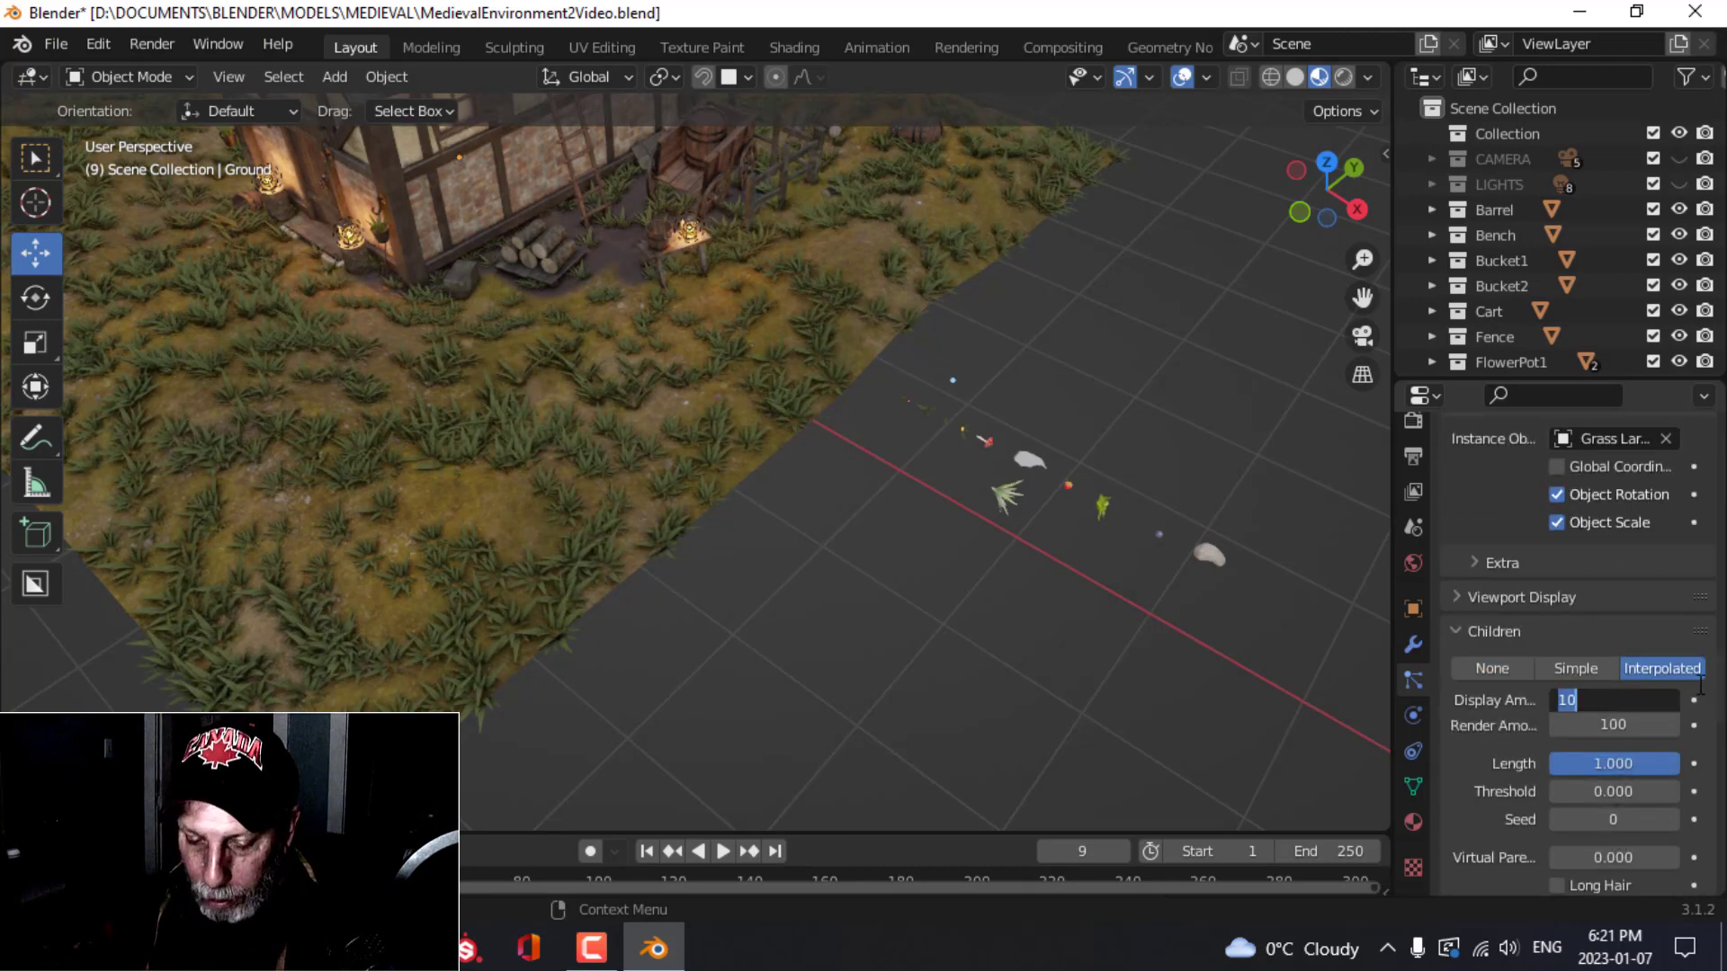
key(Tab)
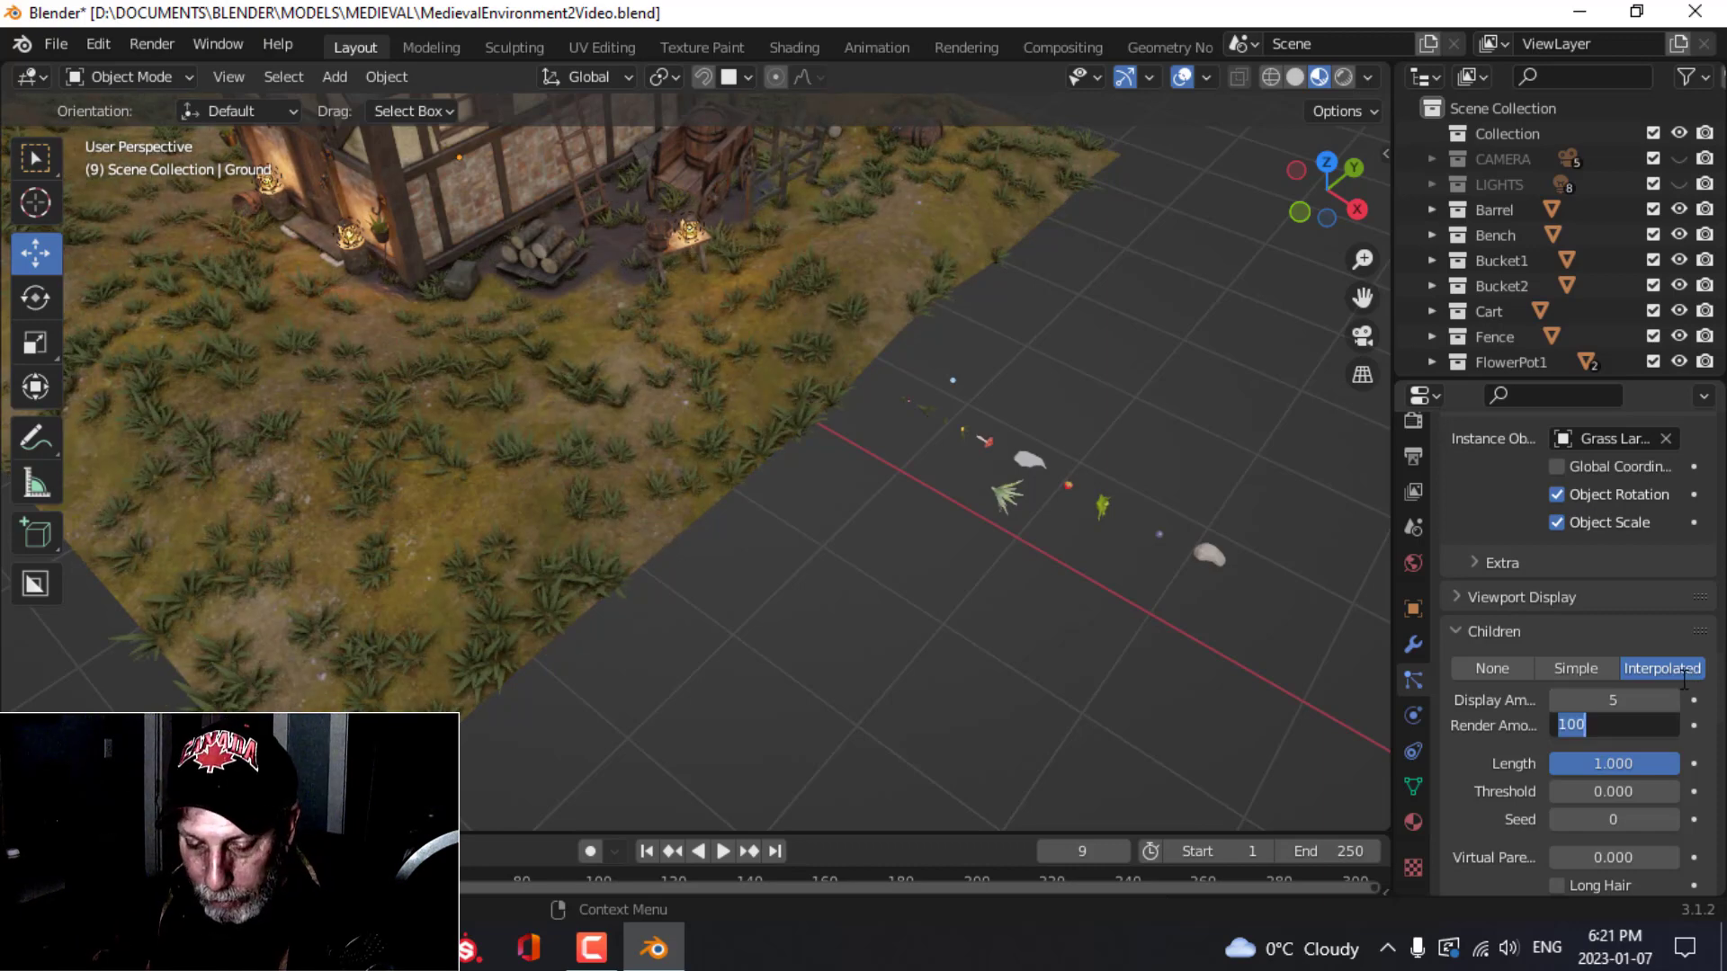
text(5)
key(Return)
scroll(569, 511, down, 3)
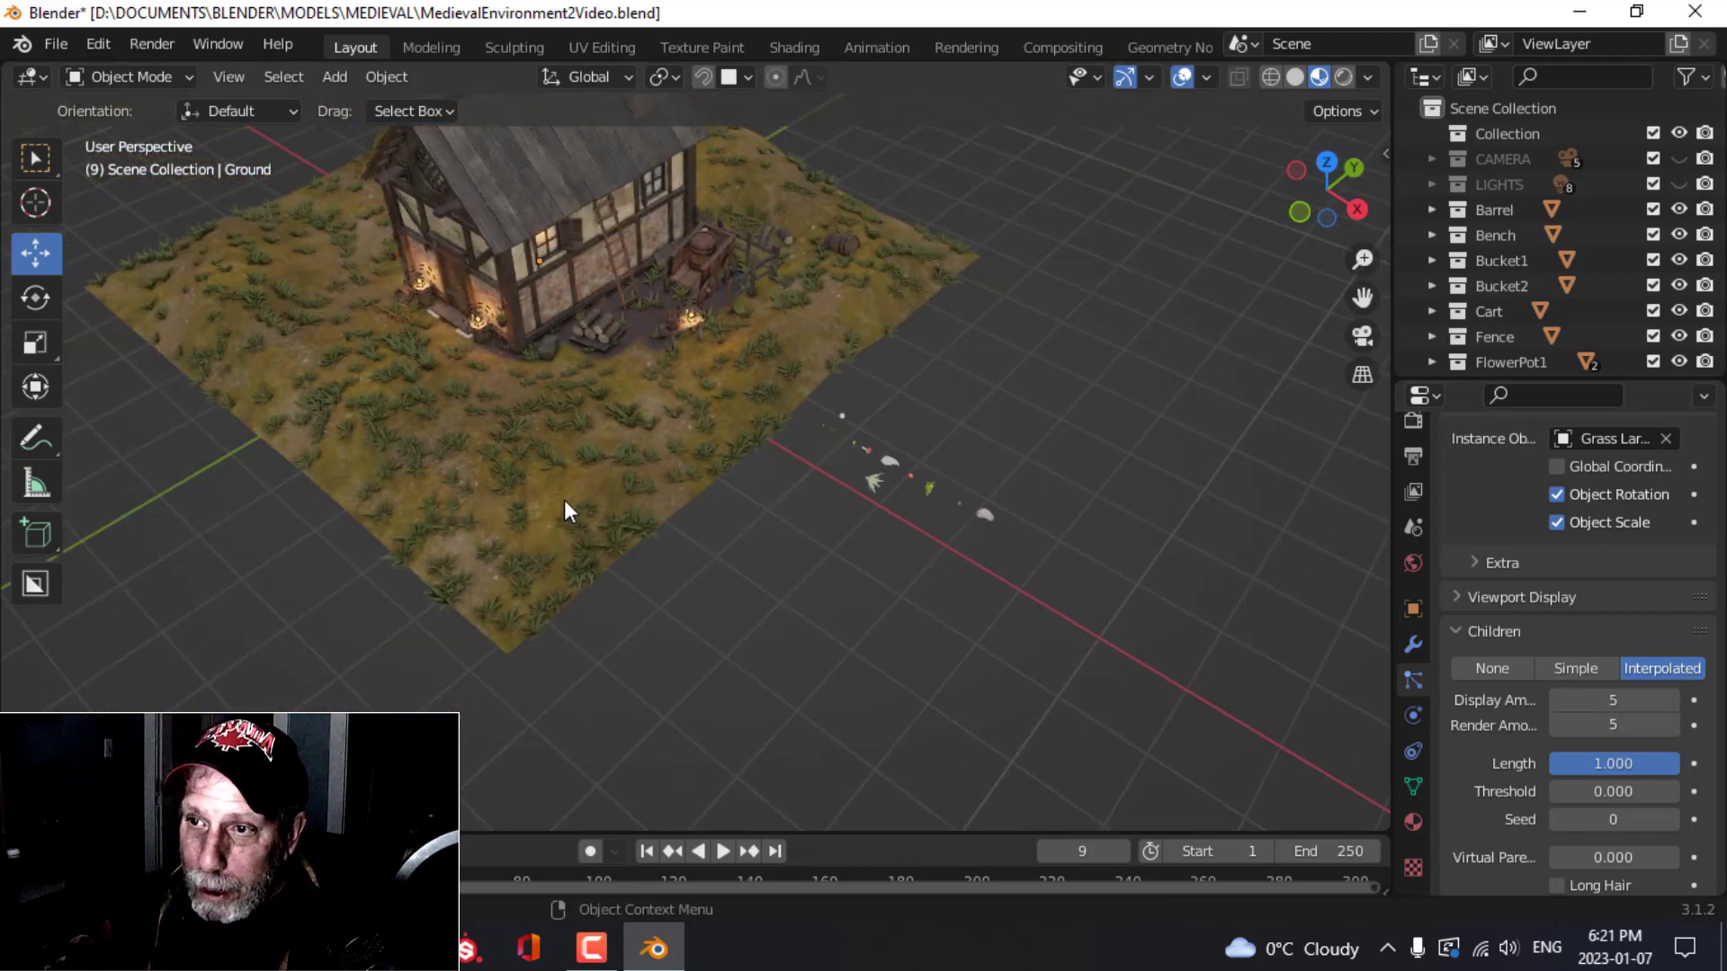
scroll(760, 514, up, 3)
Step: Try a GrassLarge emission number of 300, briefly displaying GrassNew in the viewport for comparison
scroll(1646, 612, up, 10)
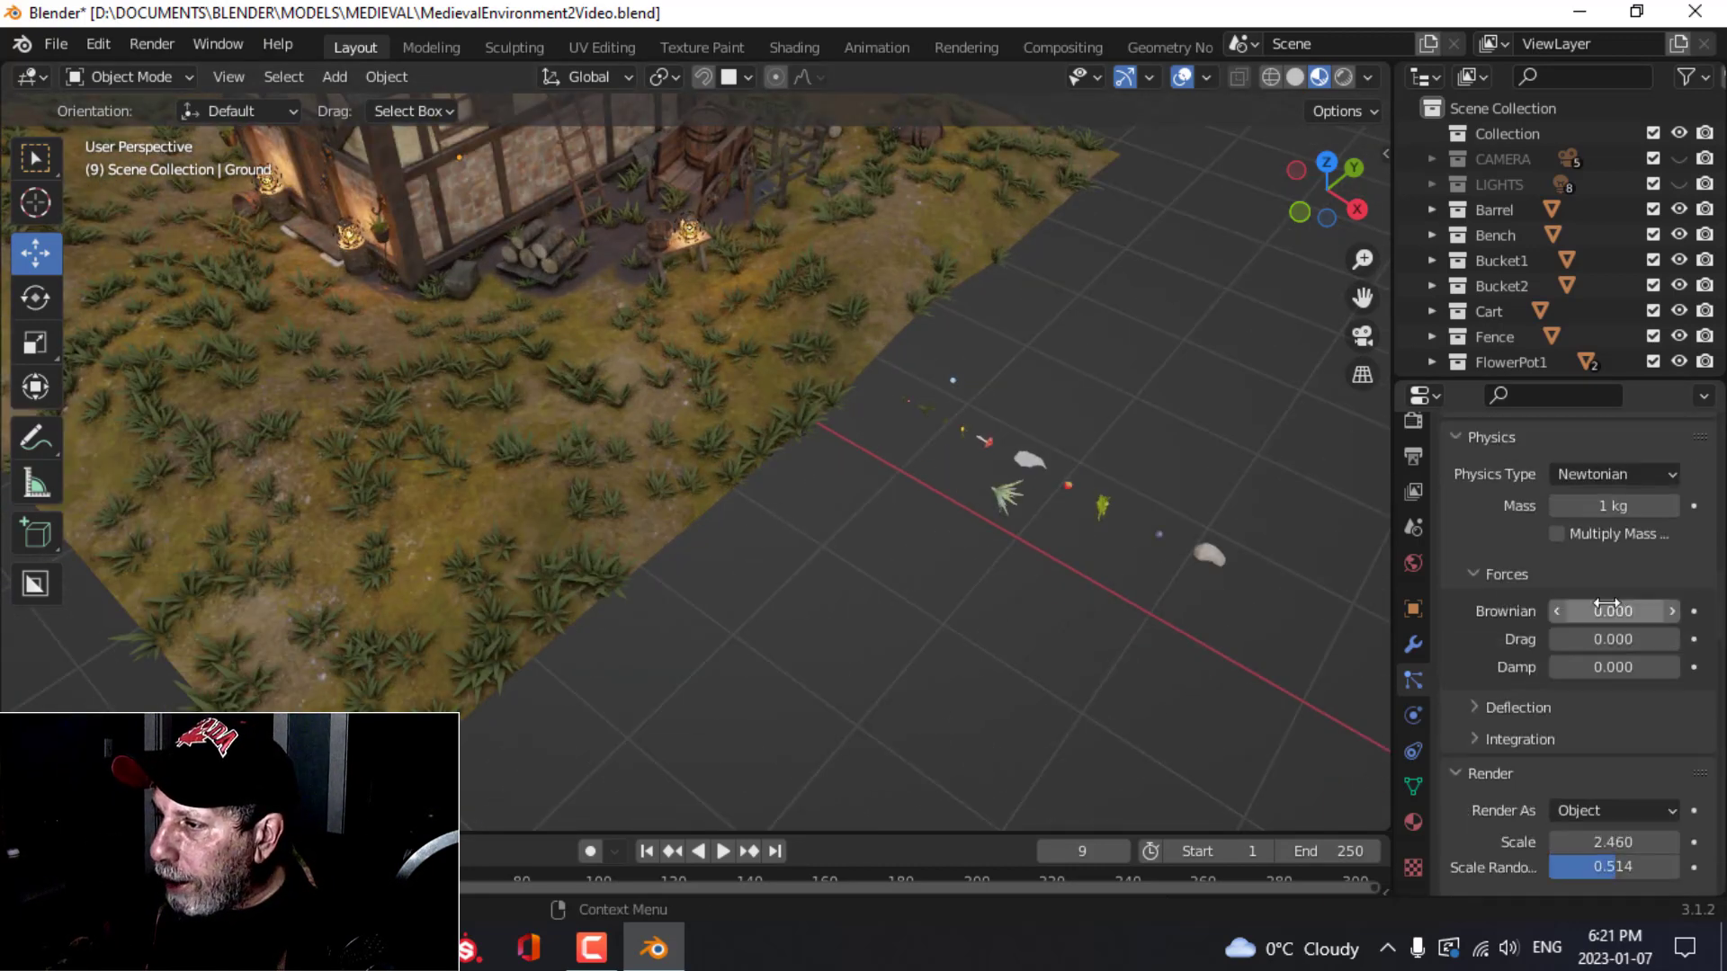
scroll(1594, 601, up, 10)
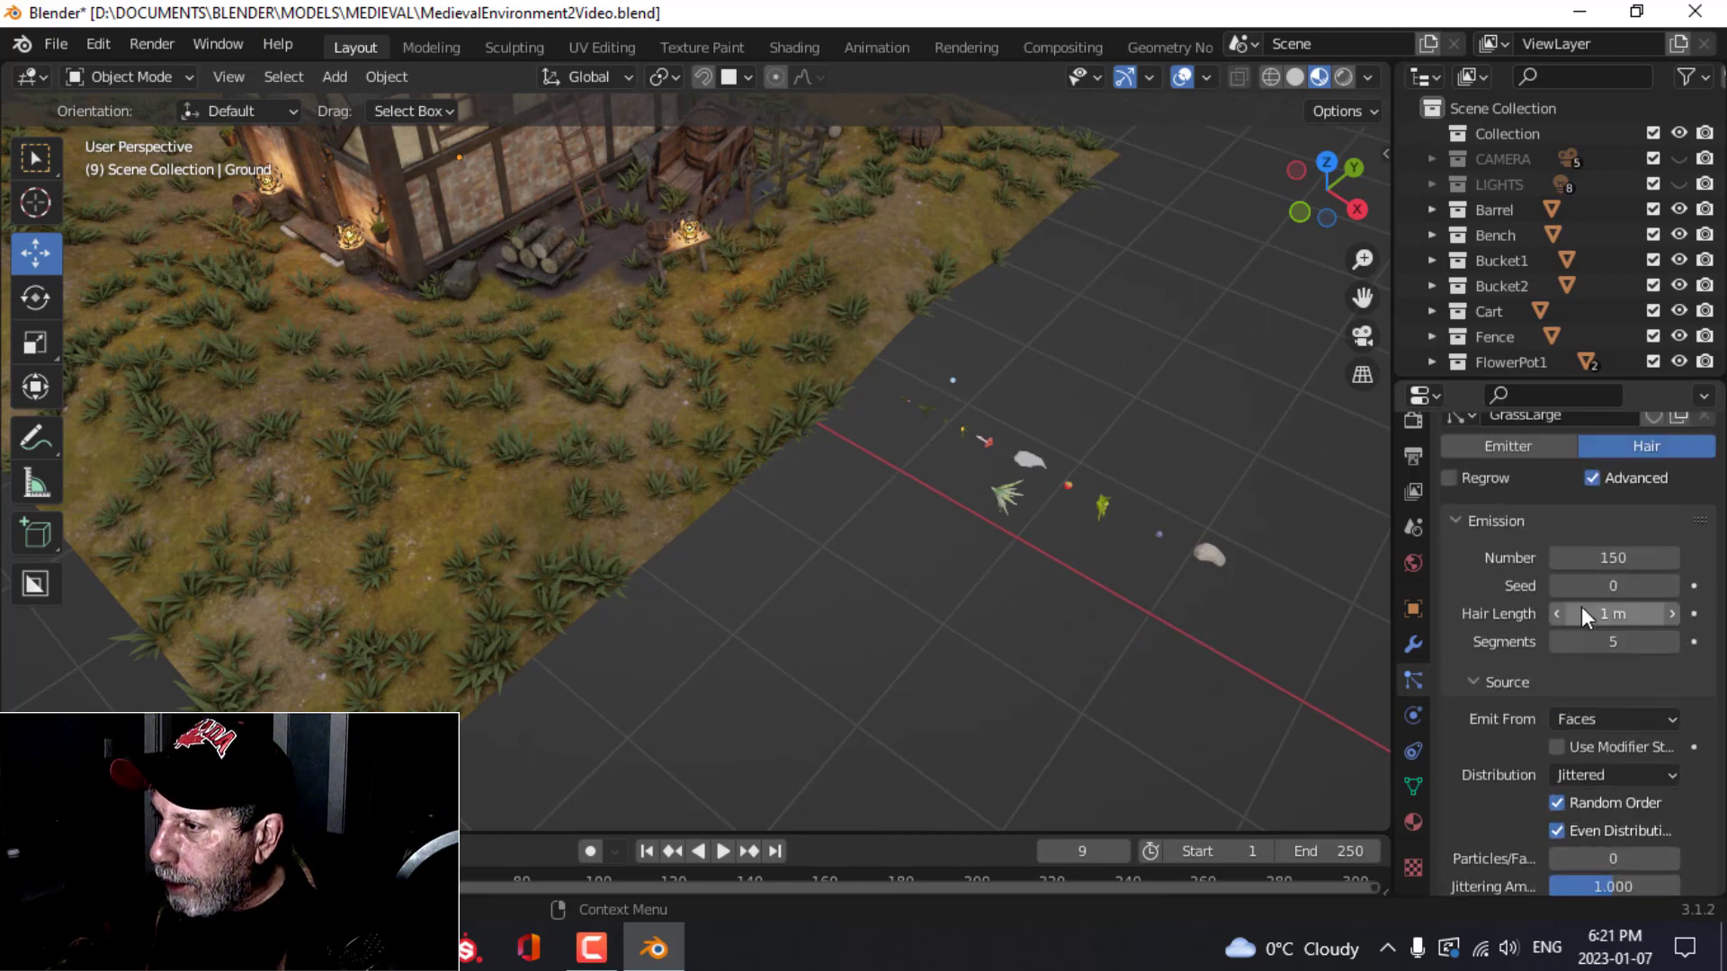
click(1669, 558)
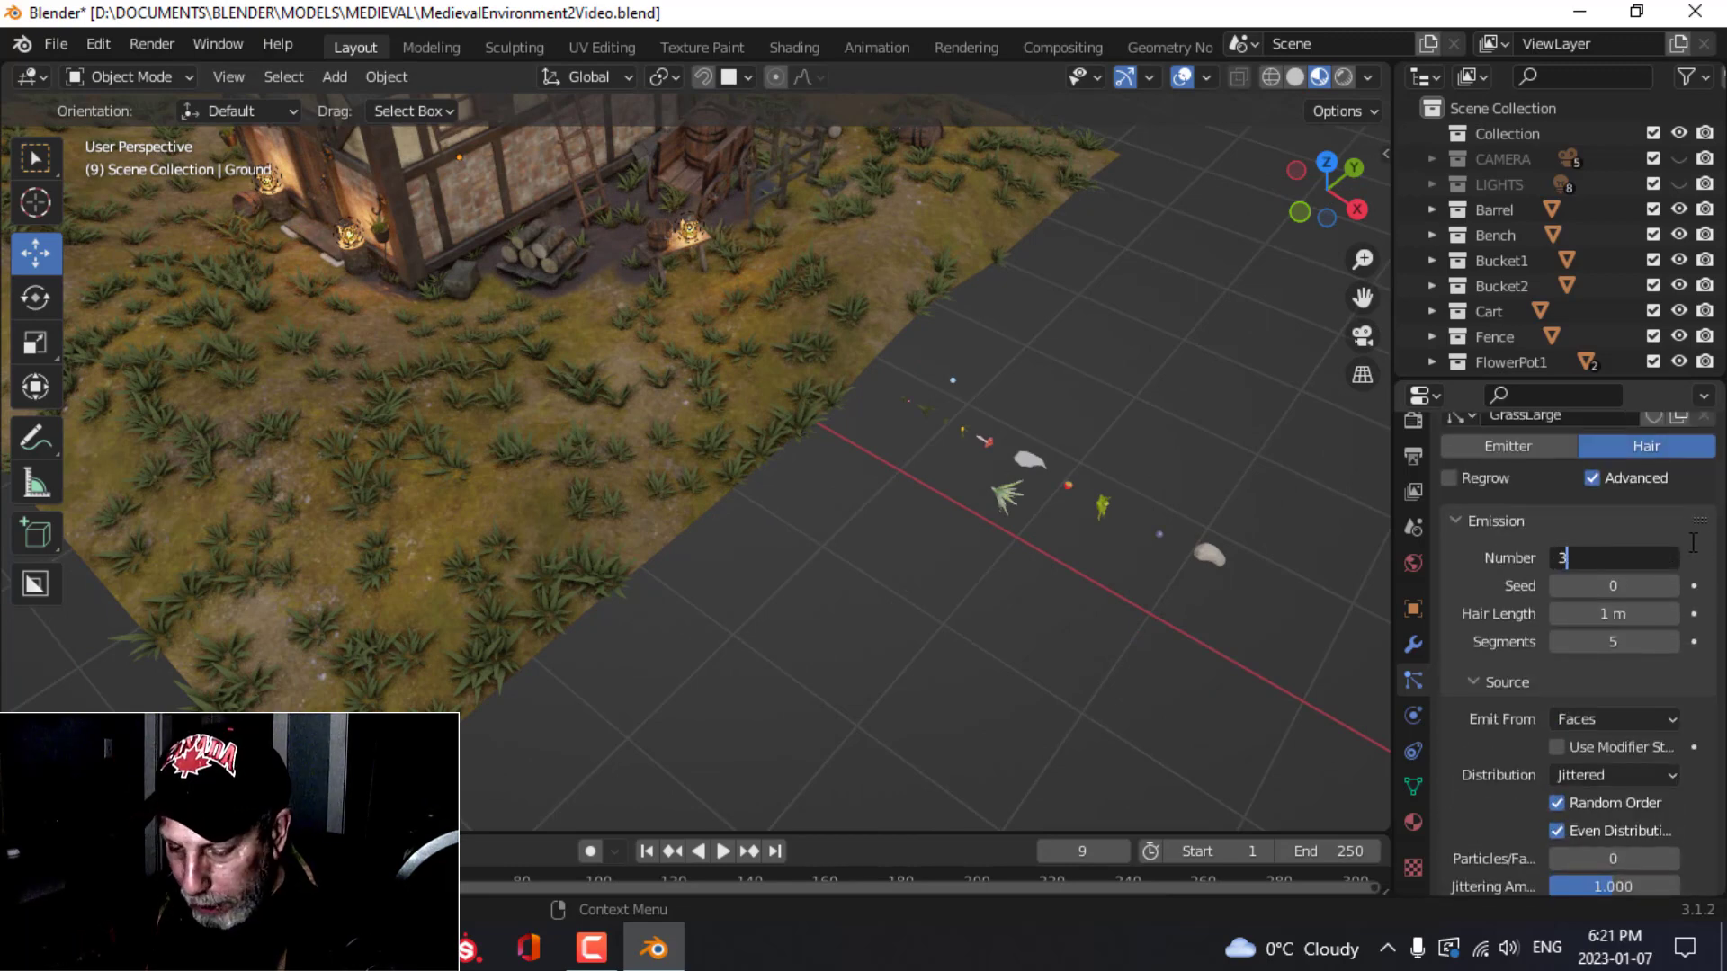
key(Return)
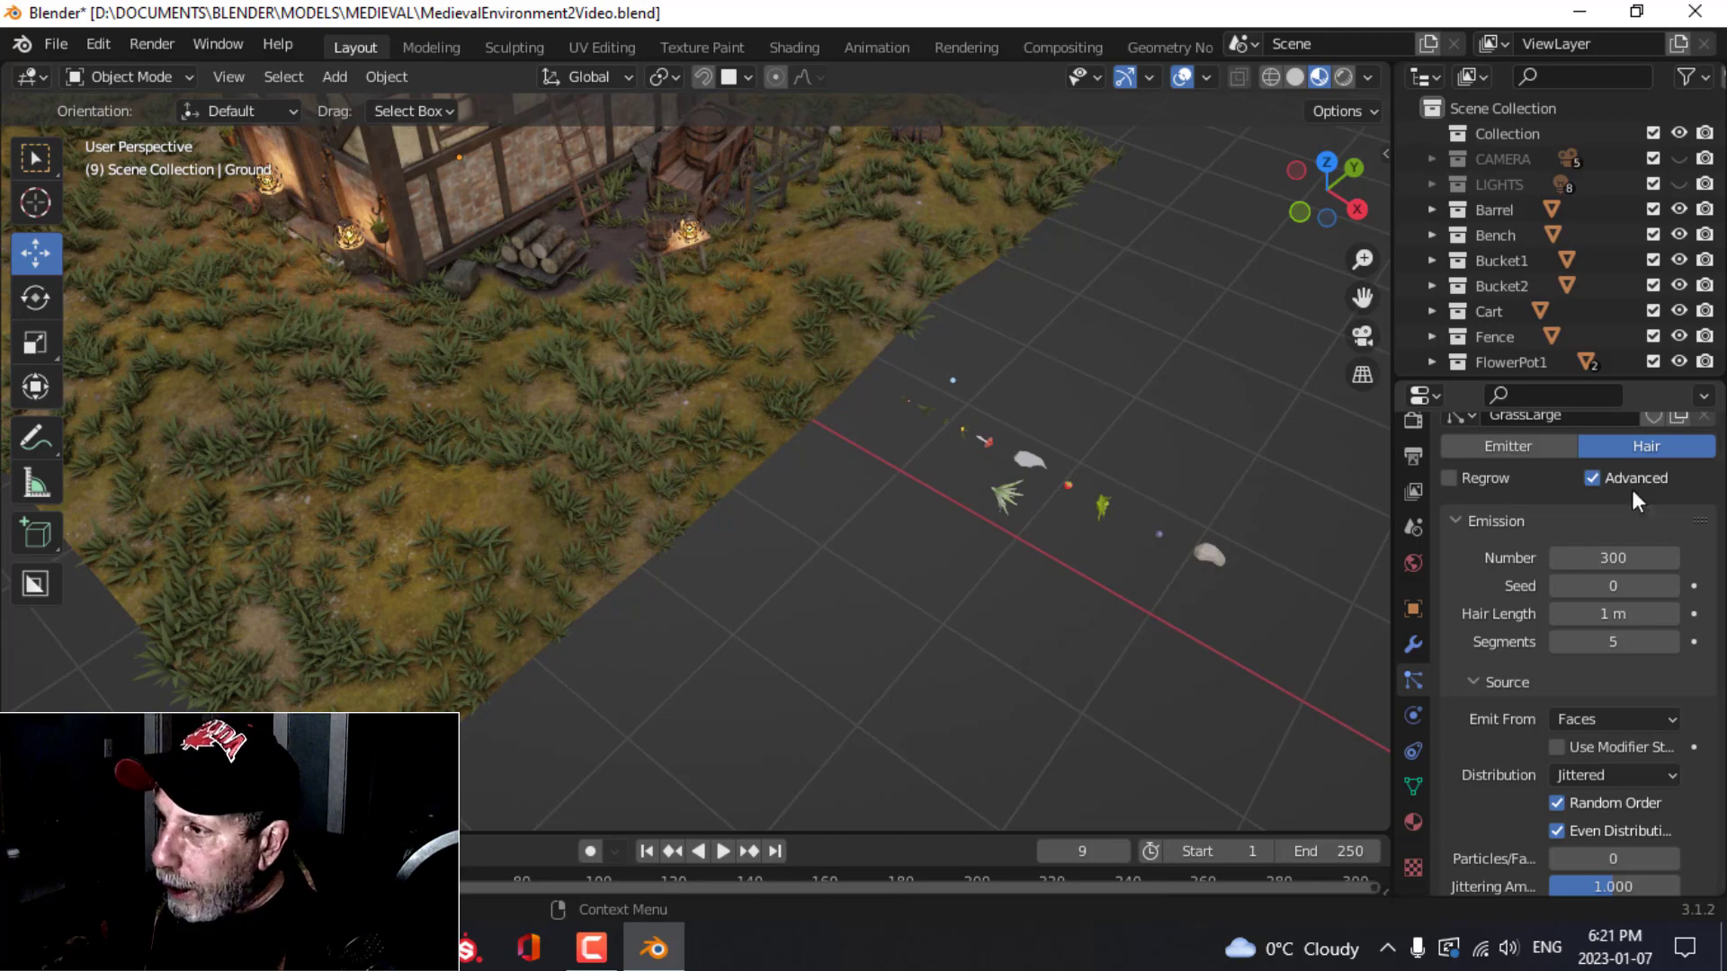
scroll(1628, 530, up, 4)
click(1635, 511)
scroll(824, 493, up, 3)
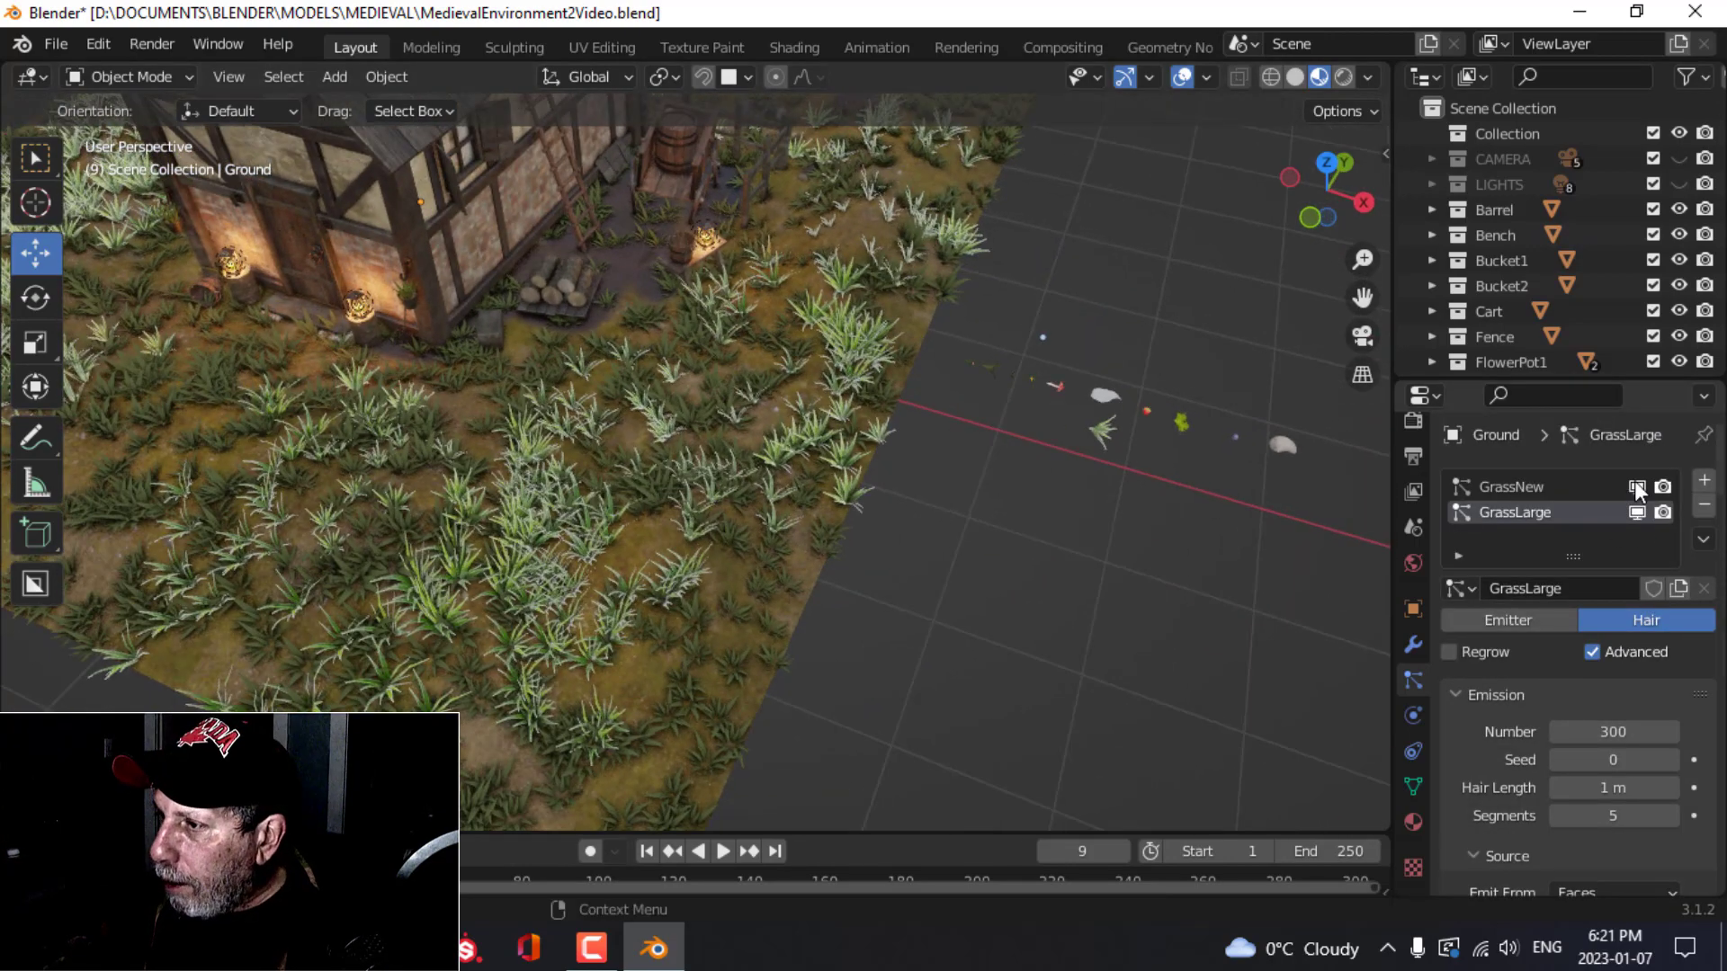
click(1637, 486)
Step: Set the GrassLarge emission number to 150
scroll(1623, 698, down, 3)
click(1613, 630)
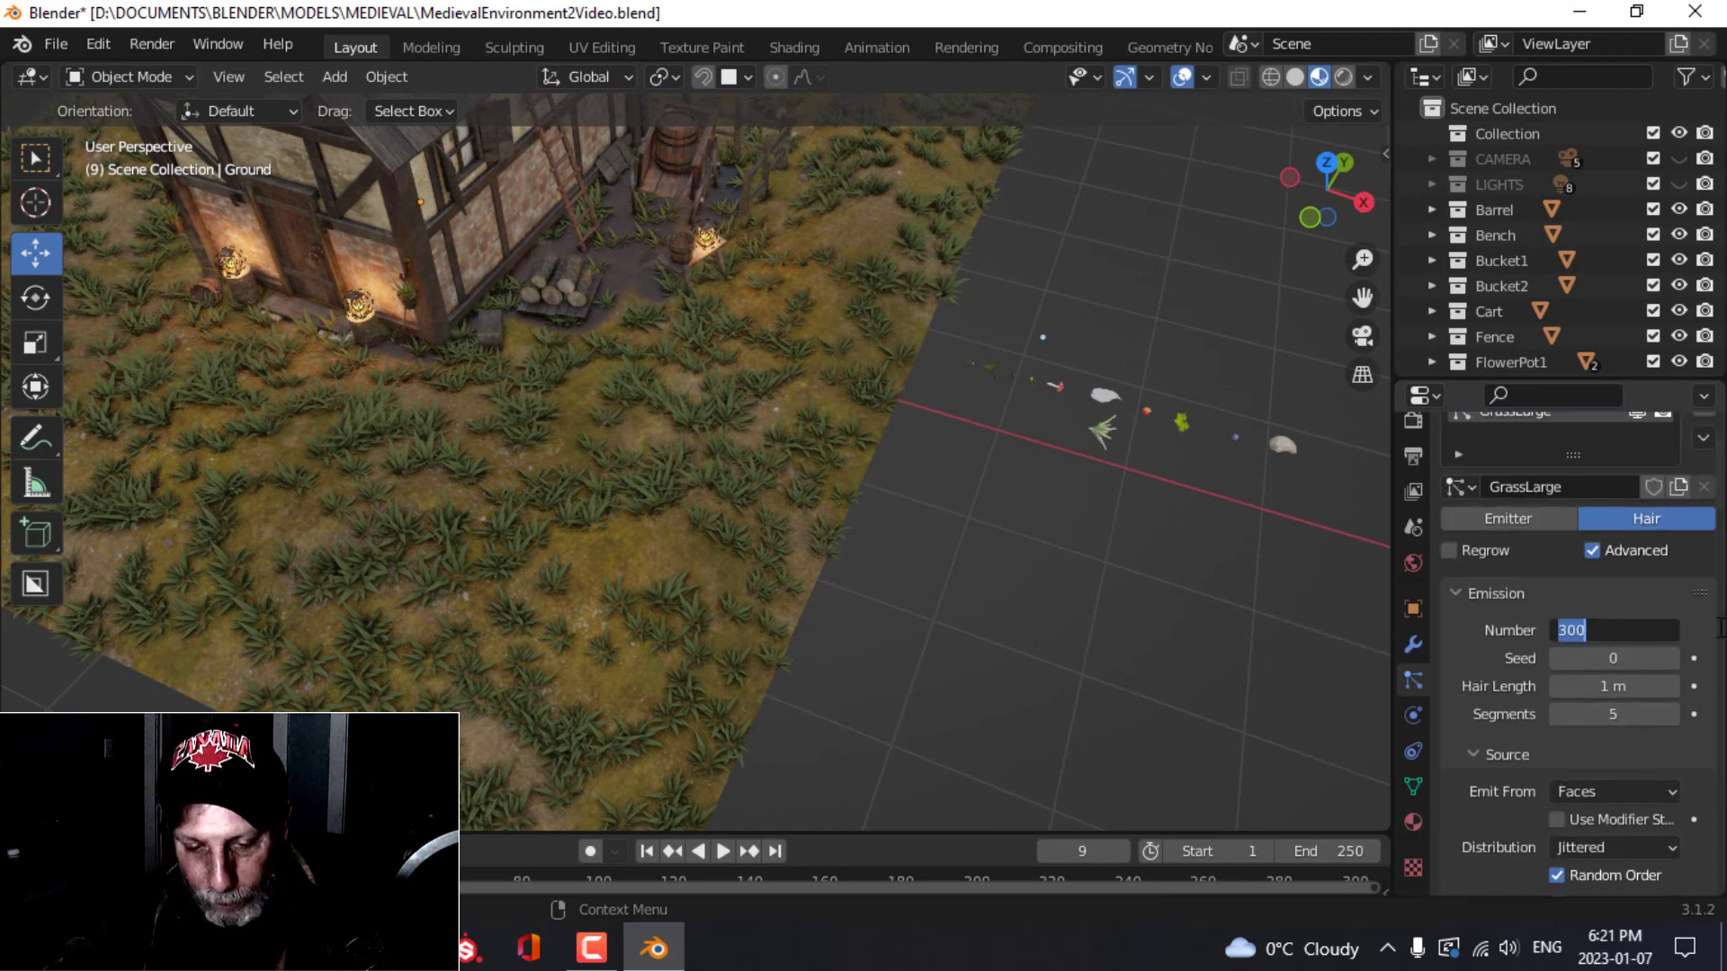
text(150)
key(Return)
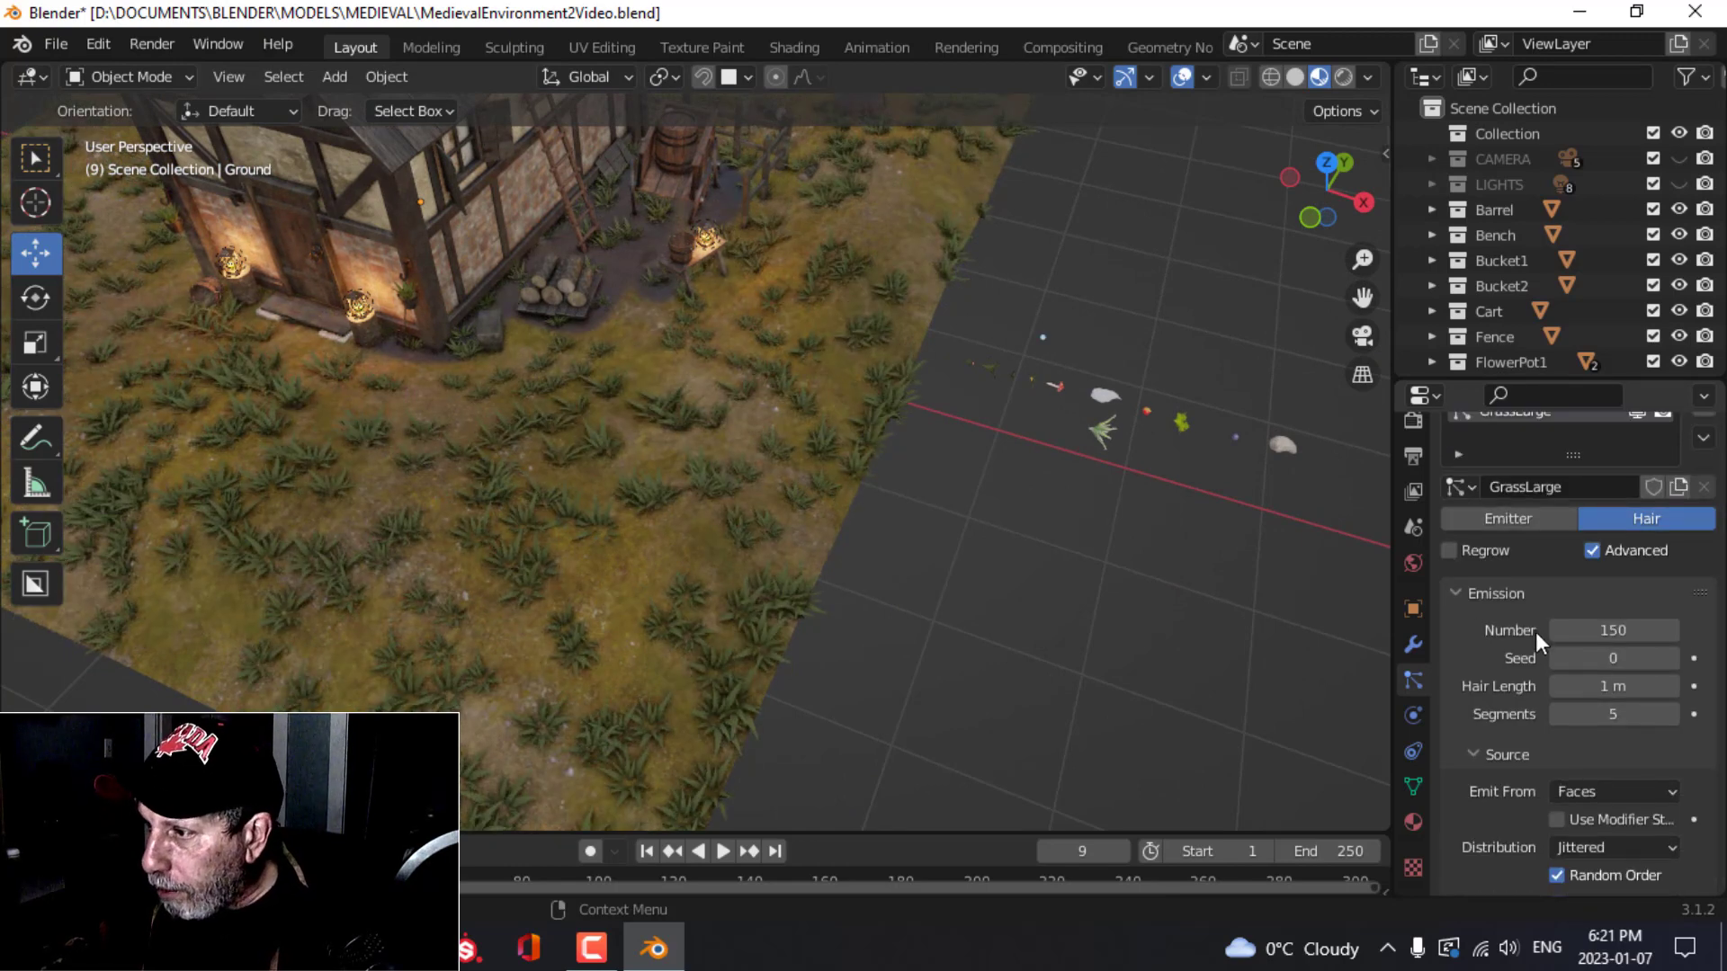
Step: Assign the GrassLarge vertex group as the Density group of the GrassLarge particle system
scroll(1535, 632, down, 15)
scroll(1595, 738, down, 20)
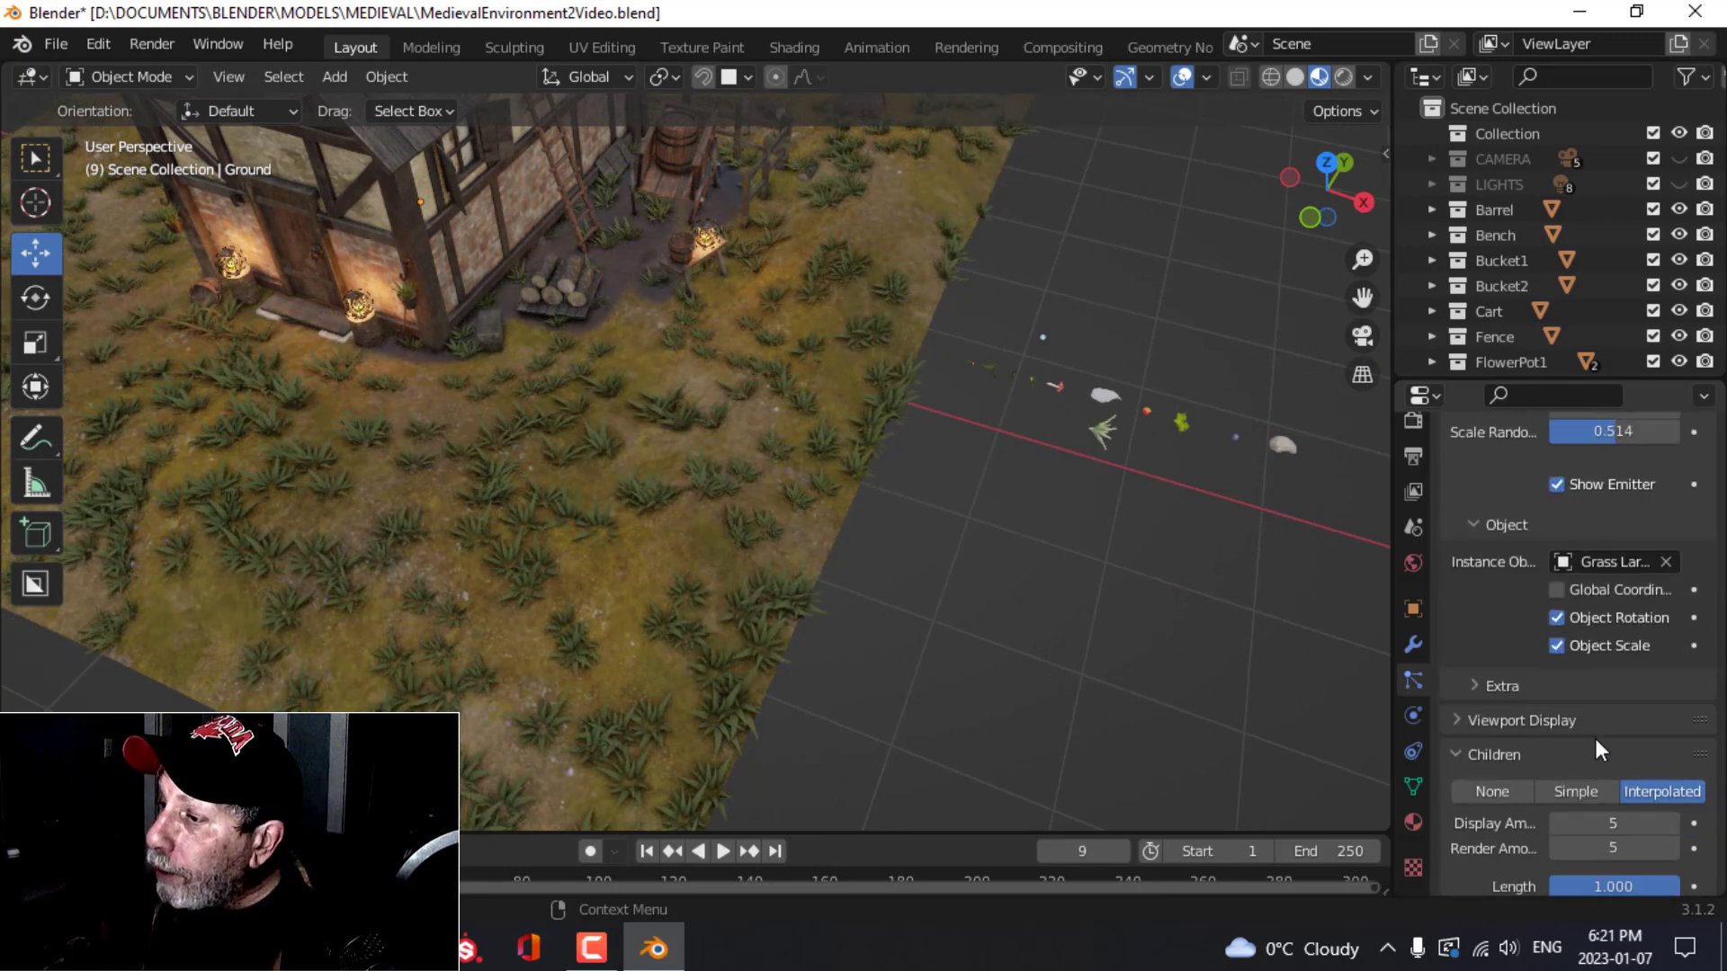
scroll(1610, 737, down, 5)
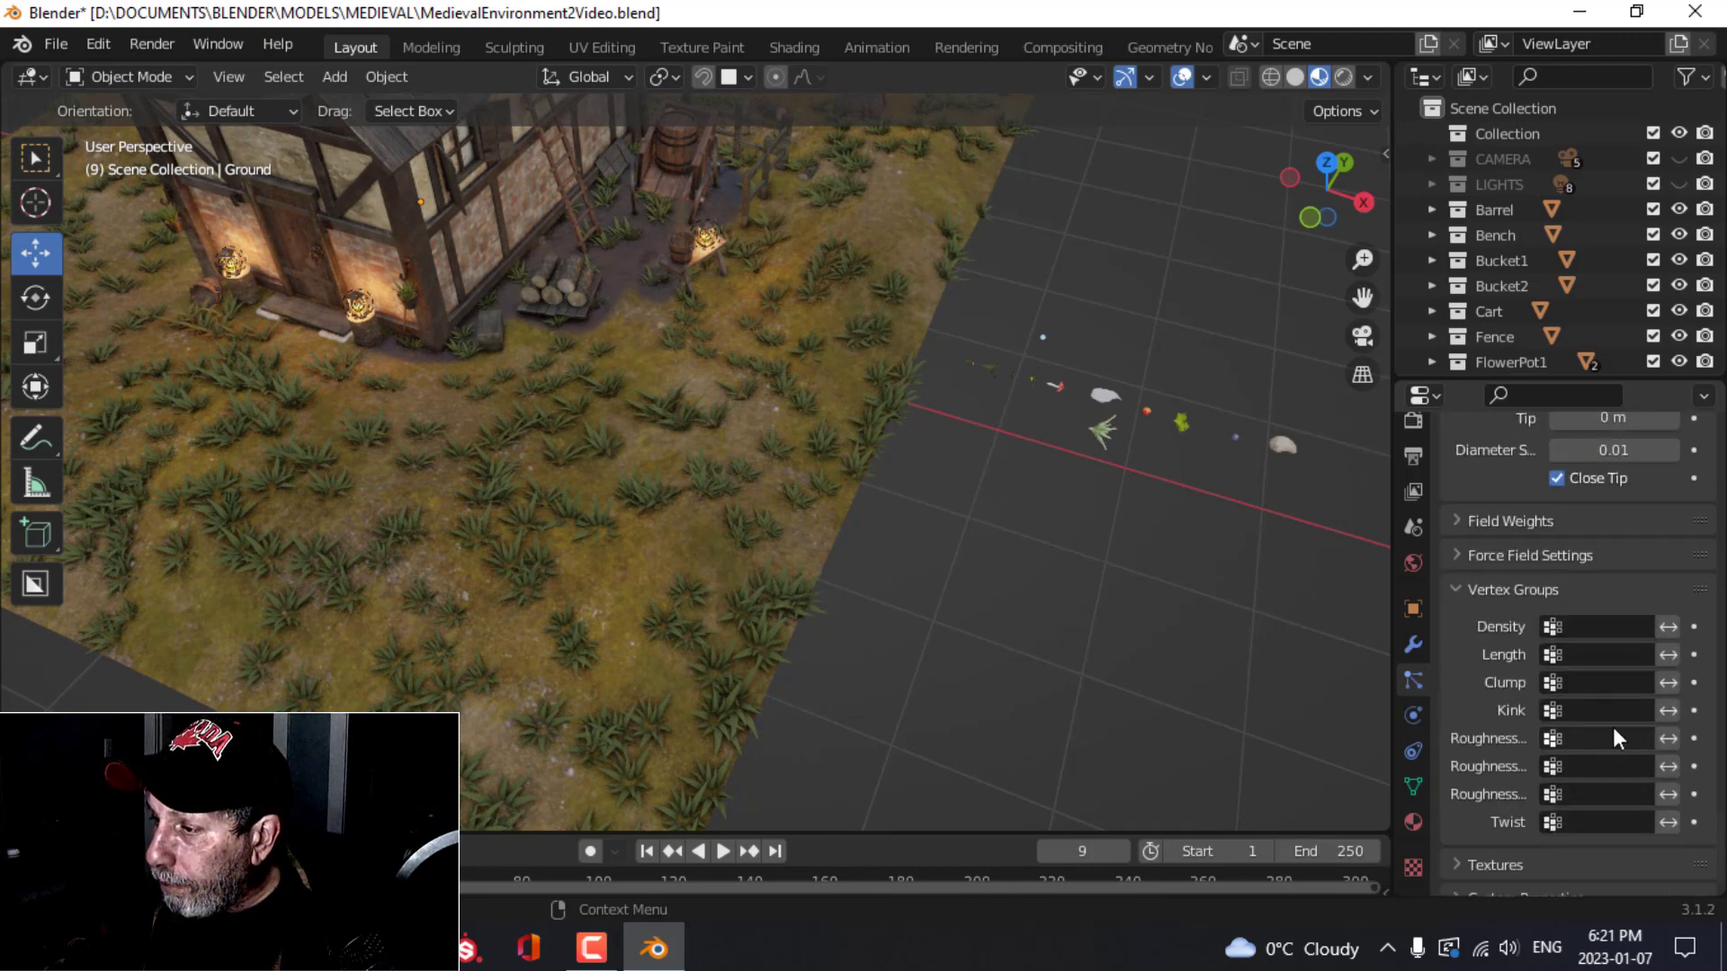
click(1601, 627)
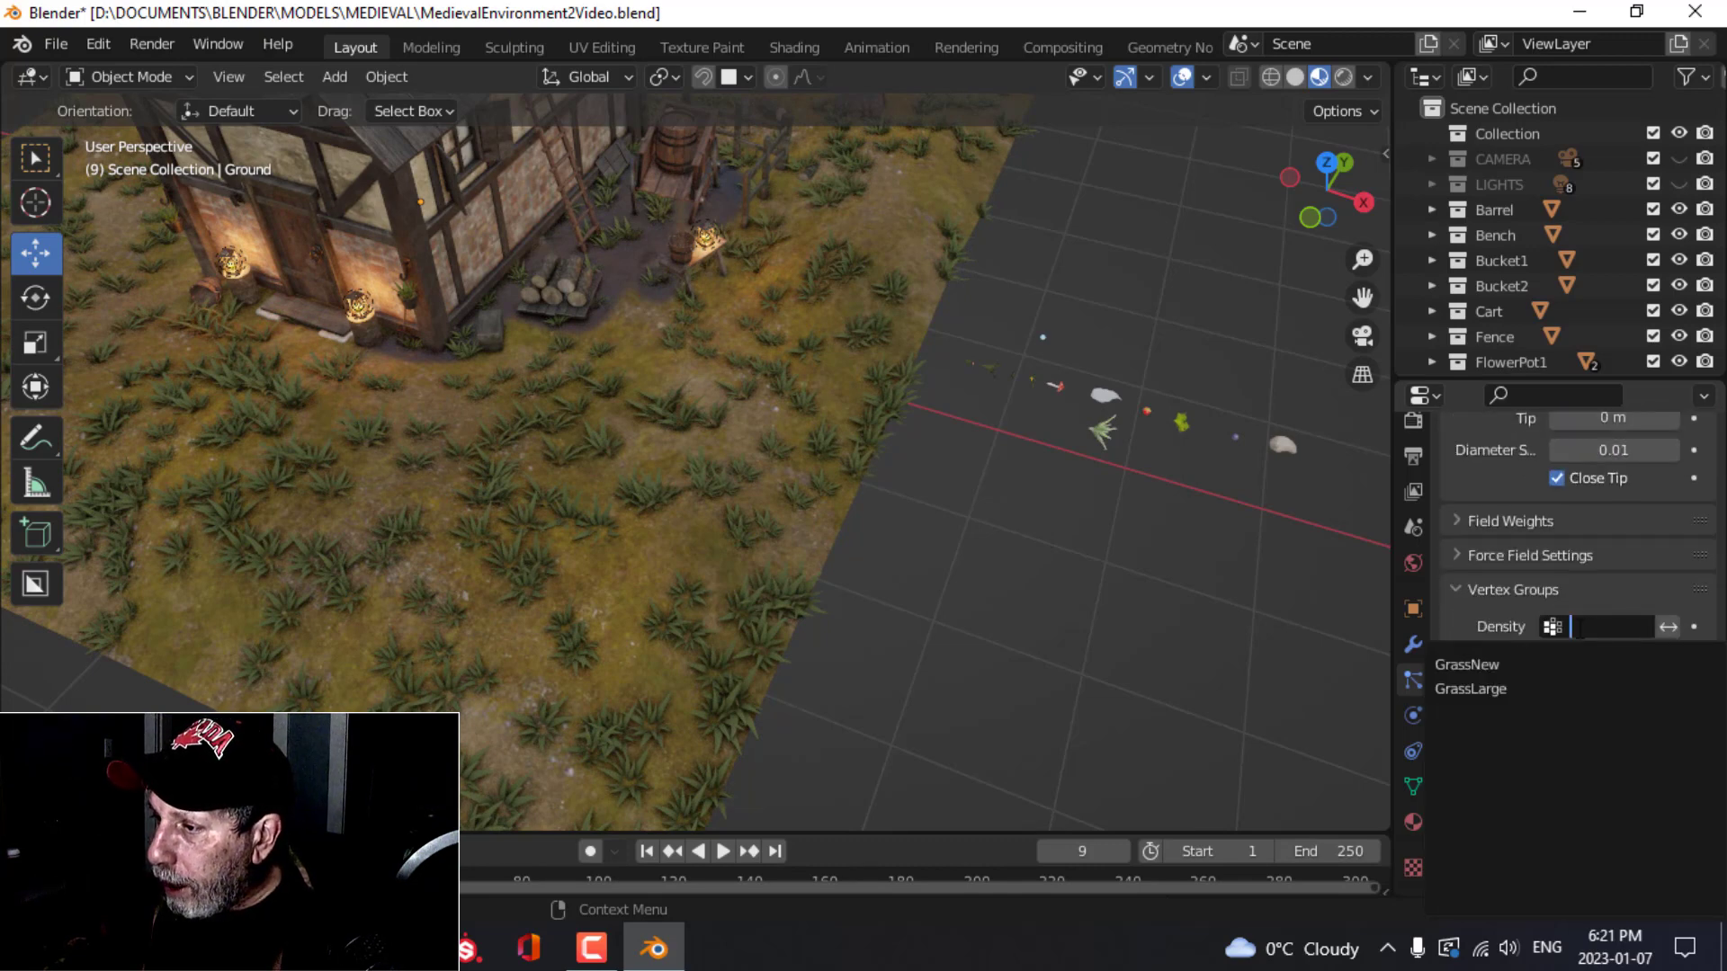
click(1523, 688)
scroll(850, 483, down, 5)
middle_drag(646, 434, 838, 472)
scroll(893, 469, up, 2)
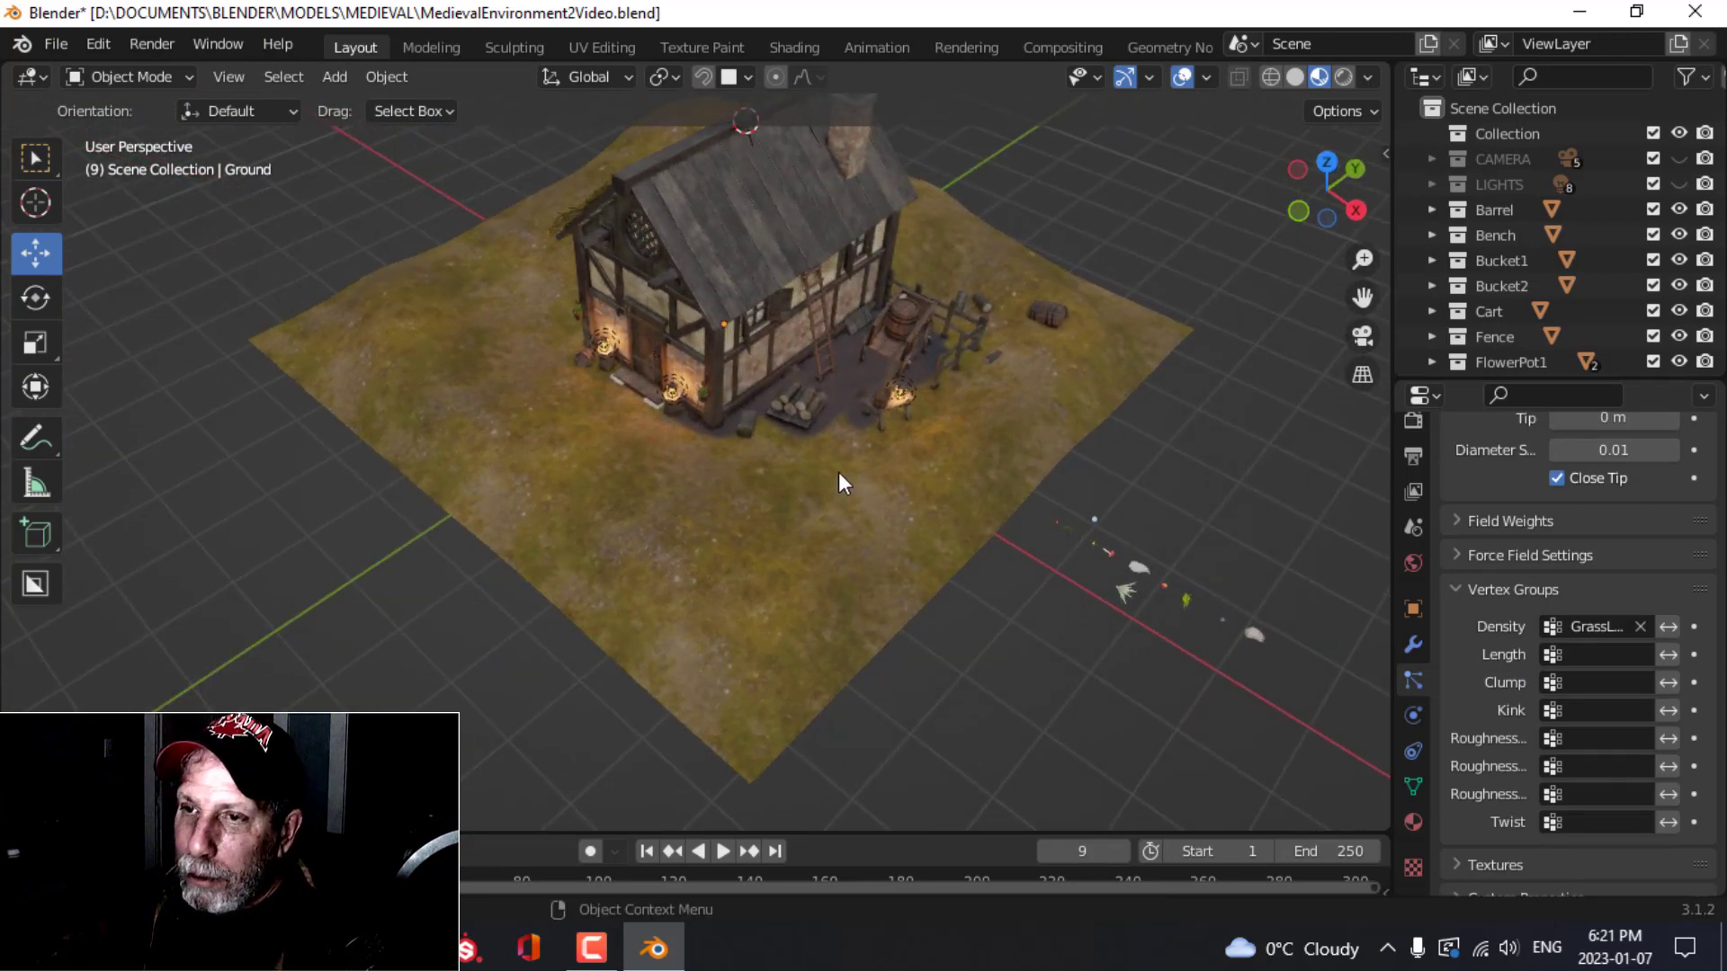
Step: Display GrassNew in the viewport, put the ground into Weight Paint mode and choose the Draw brush
click(126, 79)
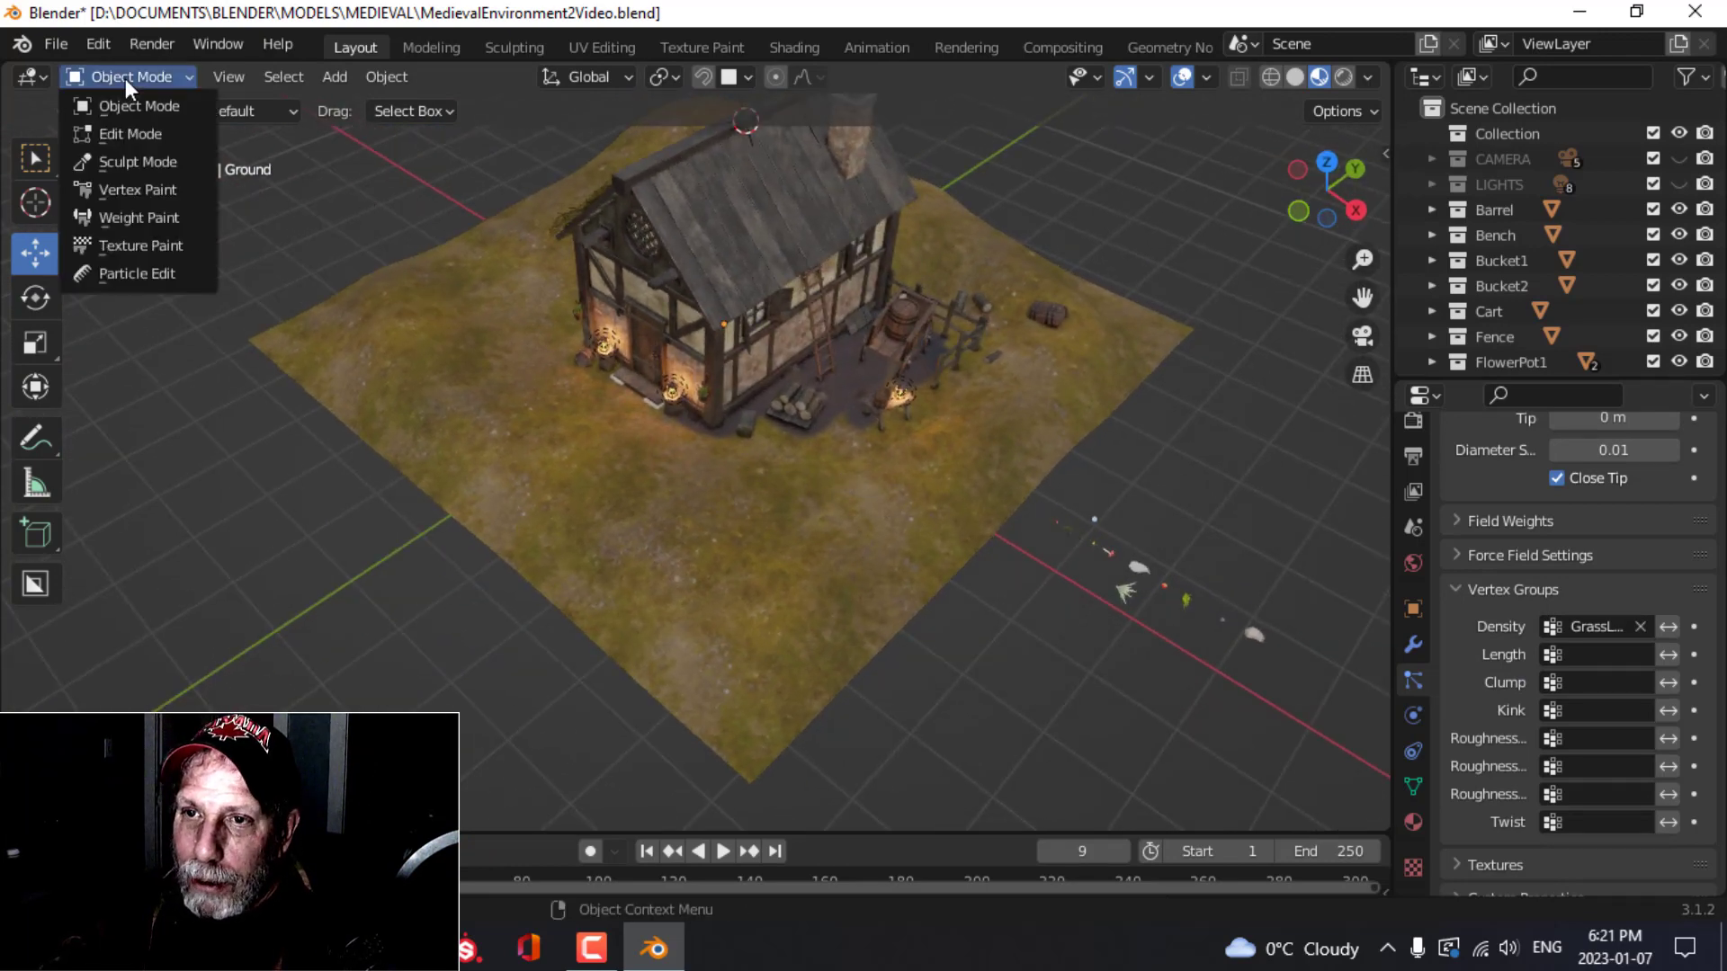
click(135, 216)
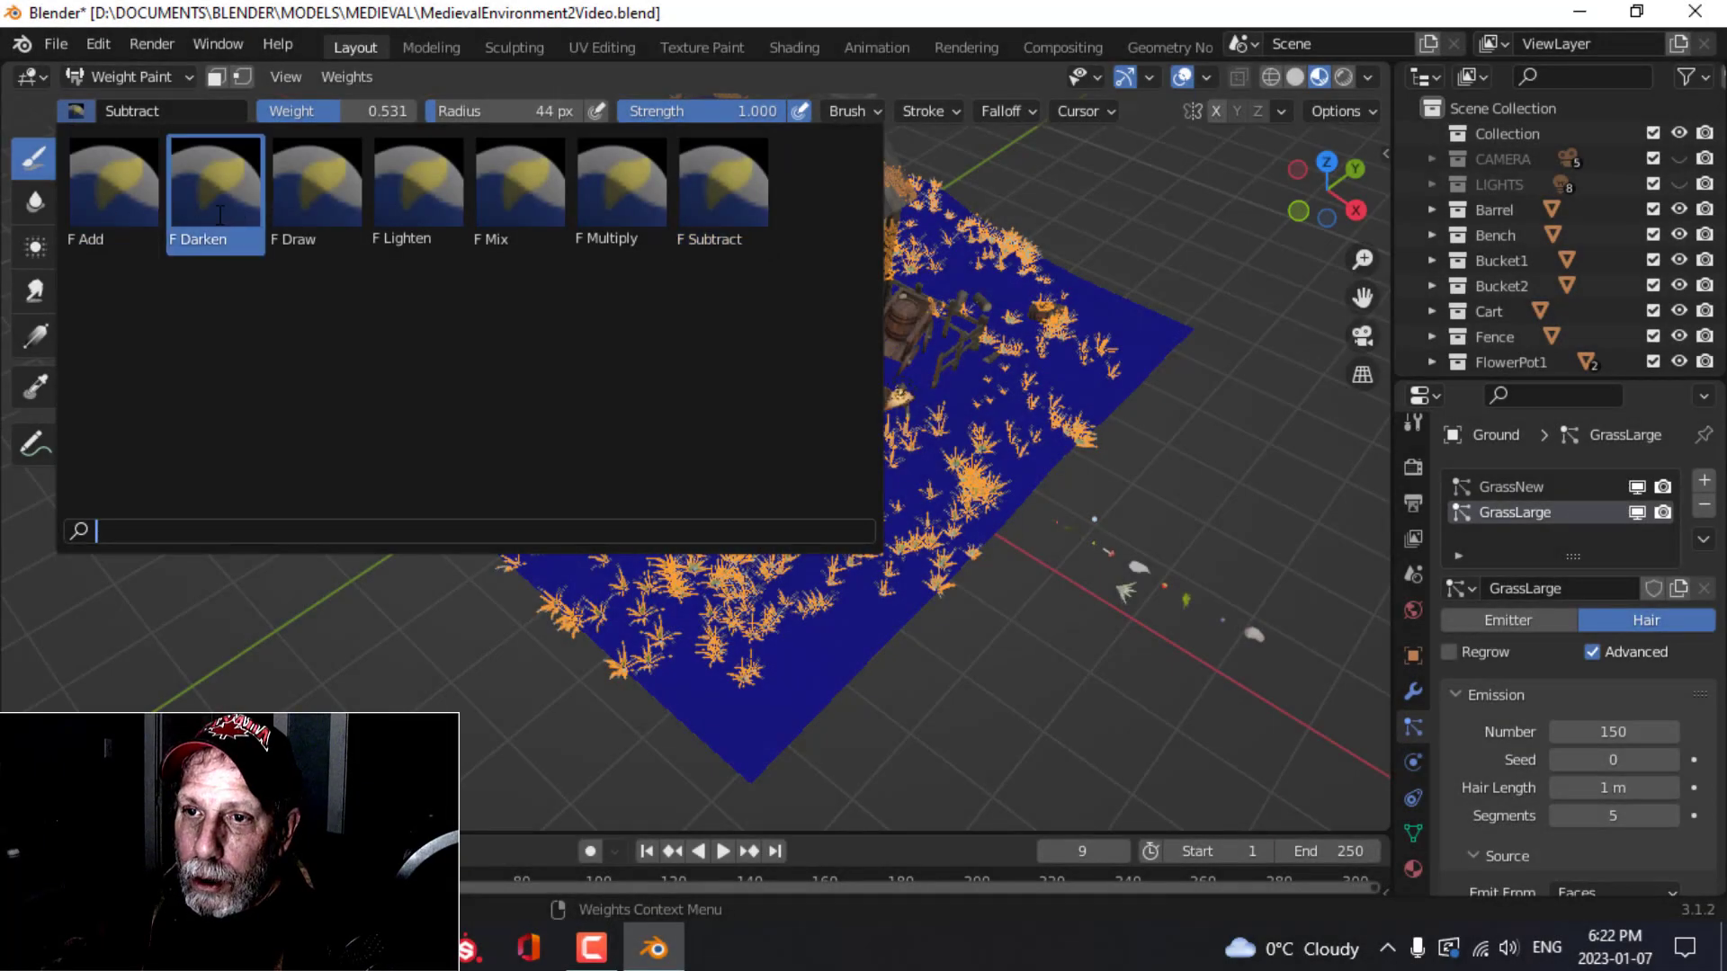
click(315, 189)
Step: Paint patches of GrassLarge weight on the ground on all sides of the house, using weight 0.531 and strength 0.407
mouse_move(549, 360)
mouse_down()
mouse_move(496, 441)
mouse_move(539, 522)
mouse_move(639, 603)
mouse_up()
key(ctrl+z)
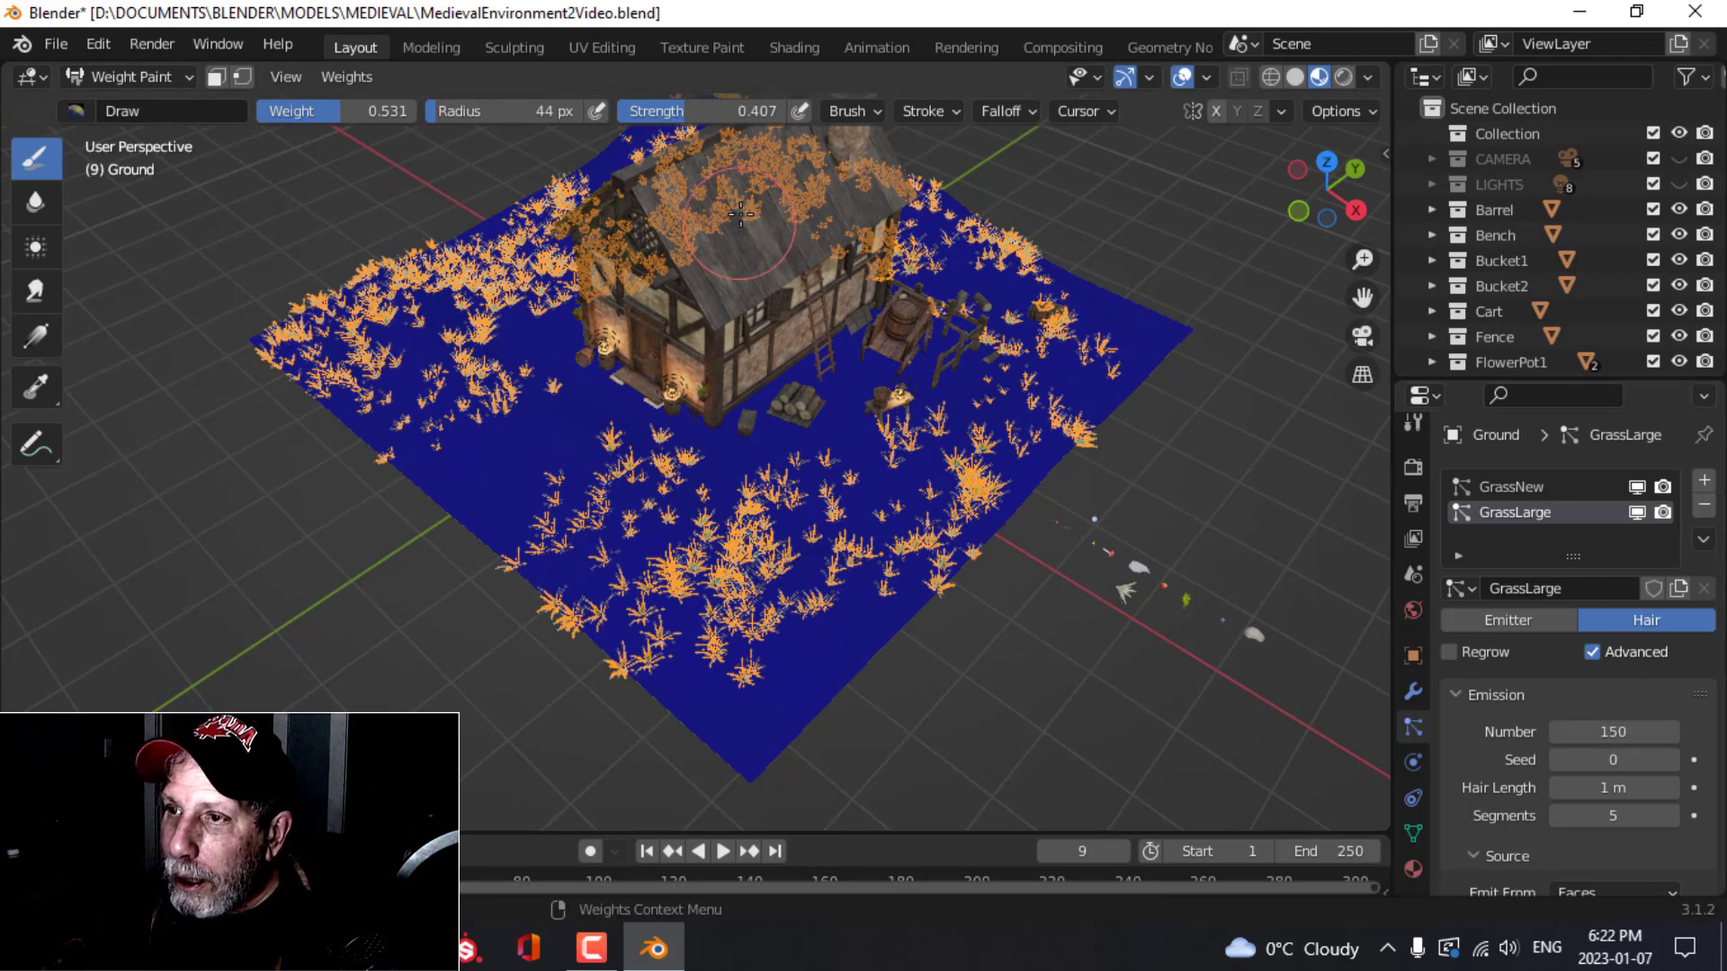
mouse_move(410, 343)
mouse_down()
mouse_move(485, 455)
mouse_move(620, 567)
mouse_move(842, 546)
mouse_move(989, 422)
mouse_move(1061, 306)
mouse_move(766, 671)
mouse_move(701, 684)
mouse_move(558, 630)
mouse_move(474, 500)
mouse_up()
middle_drag(804, 467, 962, 382)
mouse_move(969, 378)
mouse_down()
mouse_move(927, 369)
mouse_move(954, 531)
mouse_move(837, 546)
mouse_up()
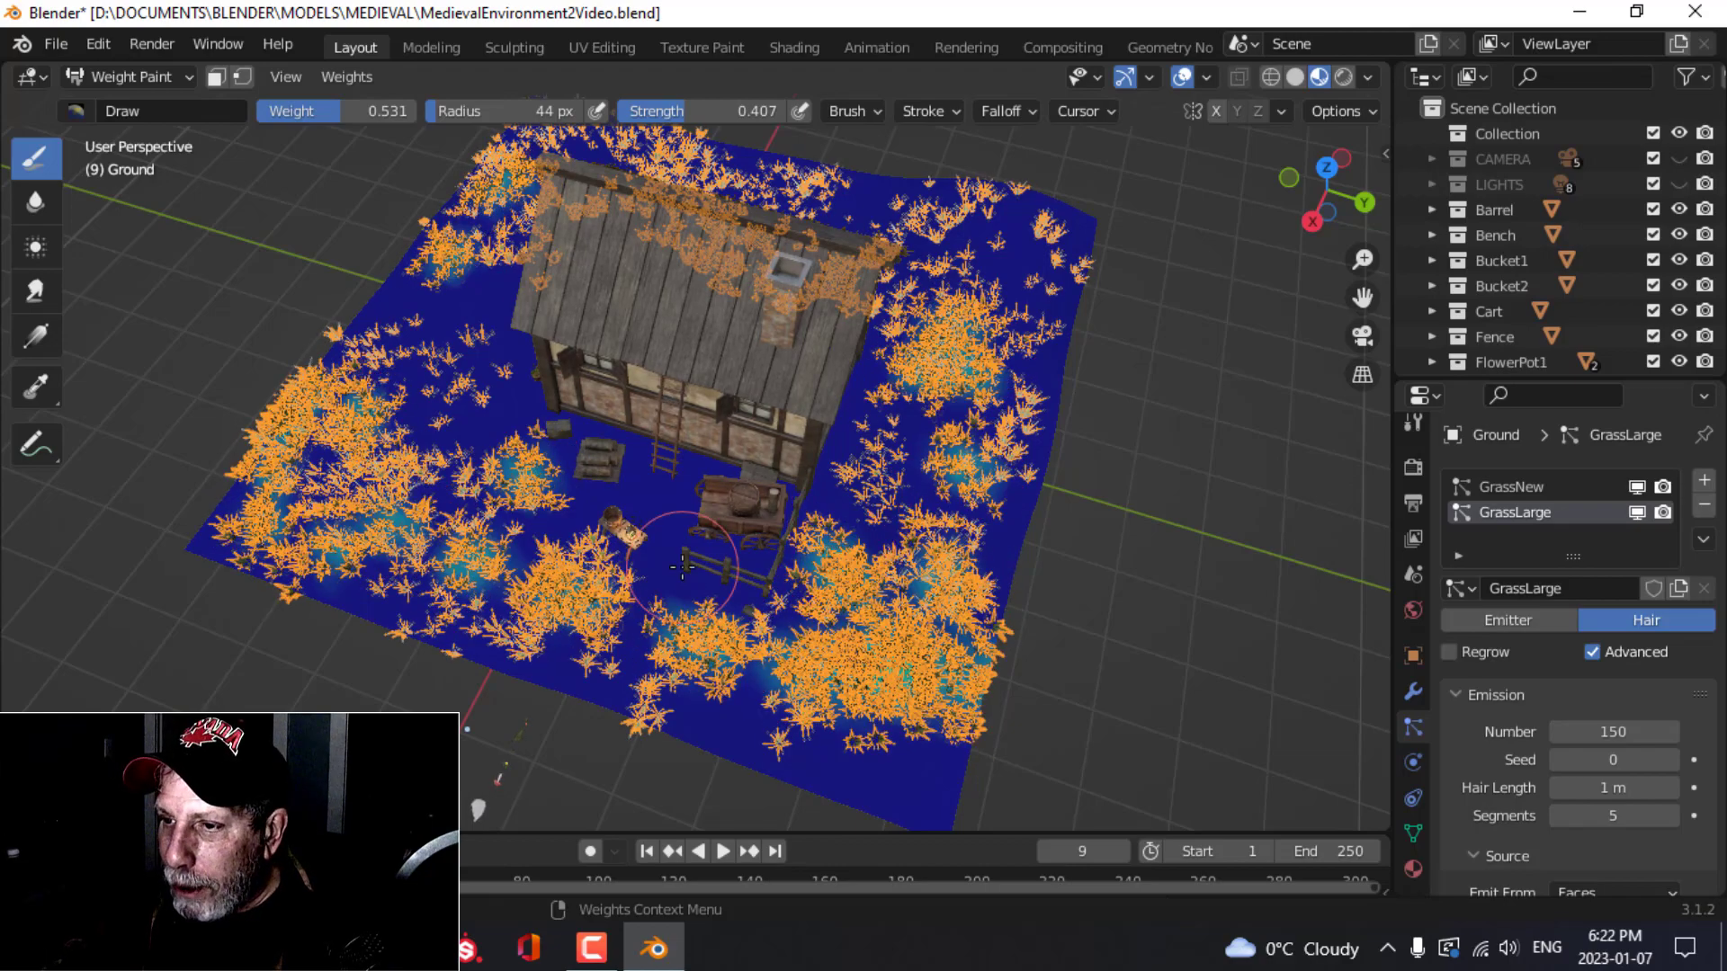
mouse_move(1169, 279)
middle_down()
mouse_move(1020, 322)
mouse_move(954, 281)
middle_up()
drag(671, 687, 801, 679)
middle_drag(1021, 550, 887, 576)
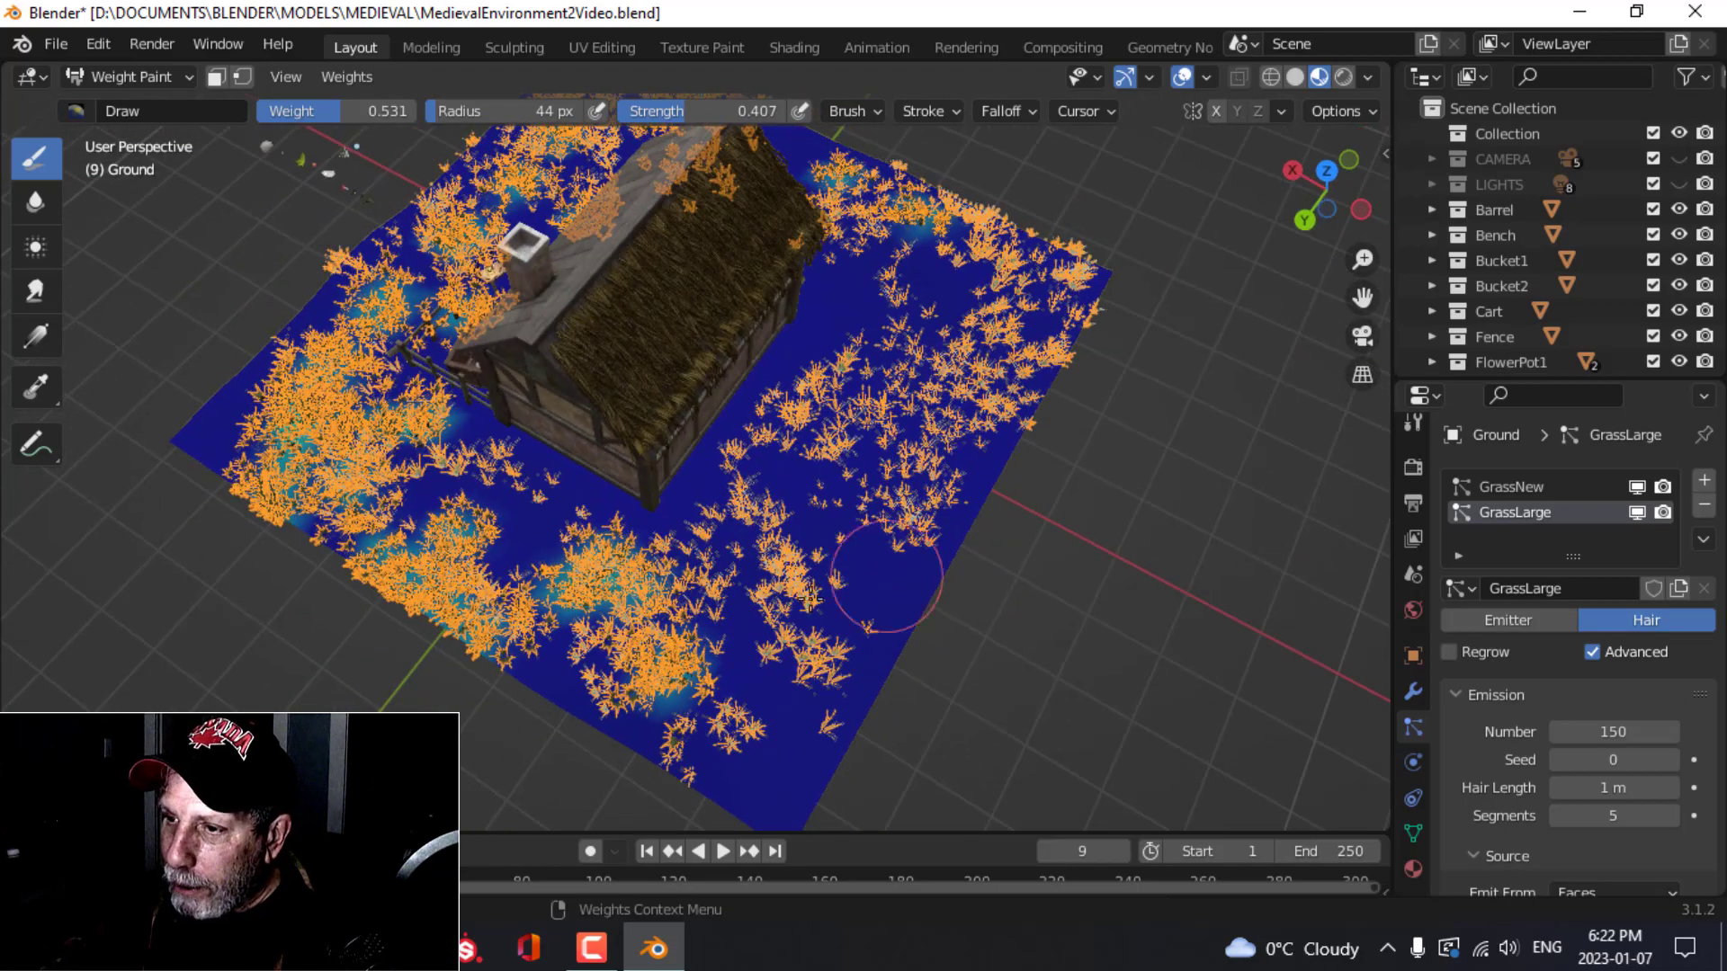
mouse_move(886, 557)
mouse_down()
mouse_move(935, 396)
mouse_move(949, 463)
mouse_up()
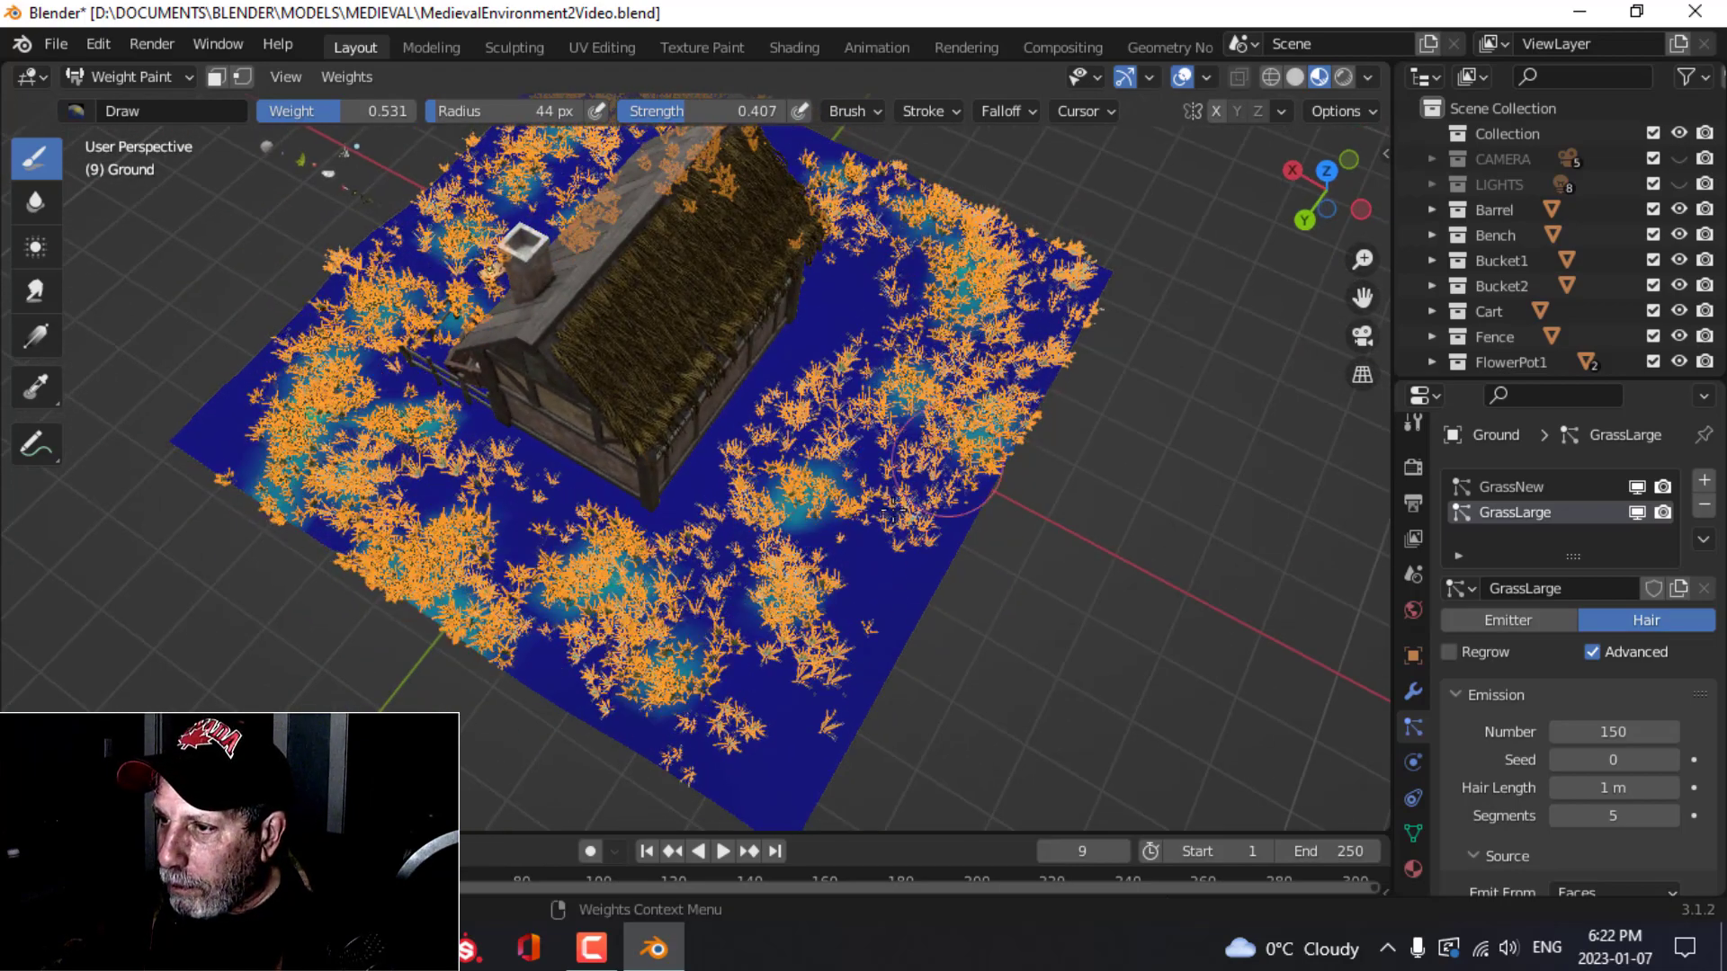
middle_drag(893, 515, 1034, 548)
drag(1009, 671, 978, 671)
drag(820, 565, 799, 558)
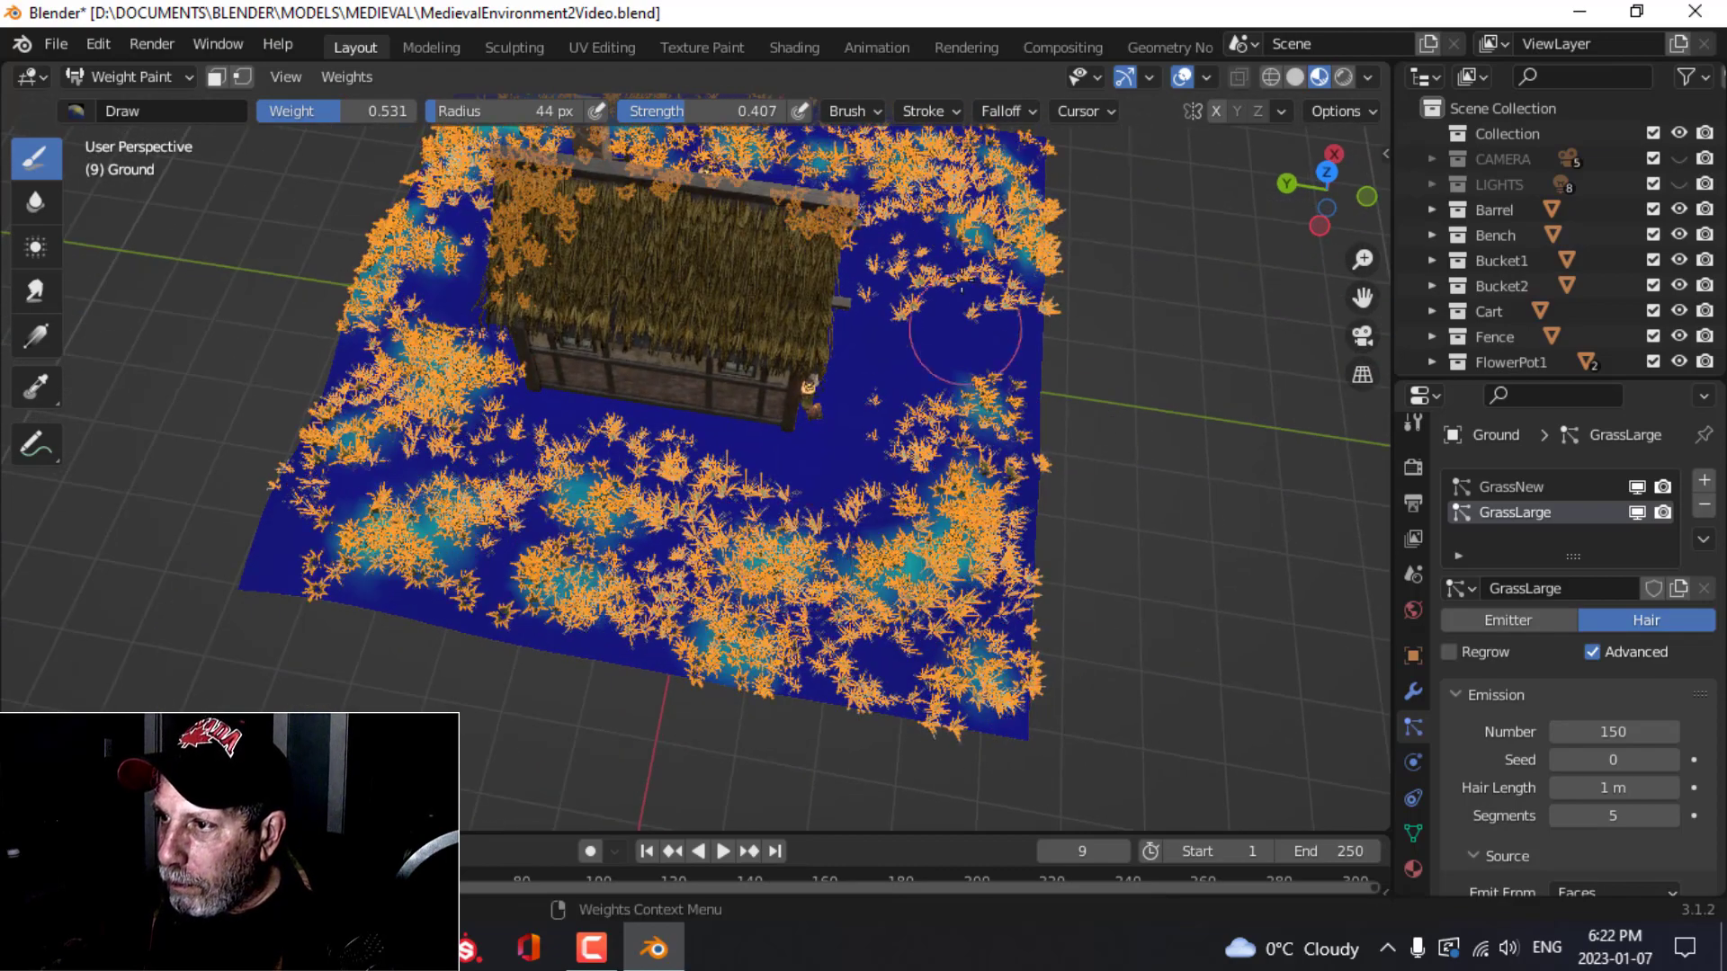
Step: Return to Object Mode, deselect the ground and examine the painted grass in front of the house
click(171, 79)
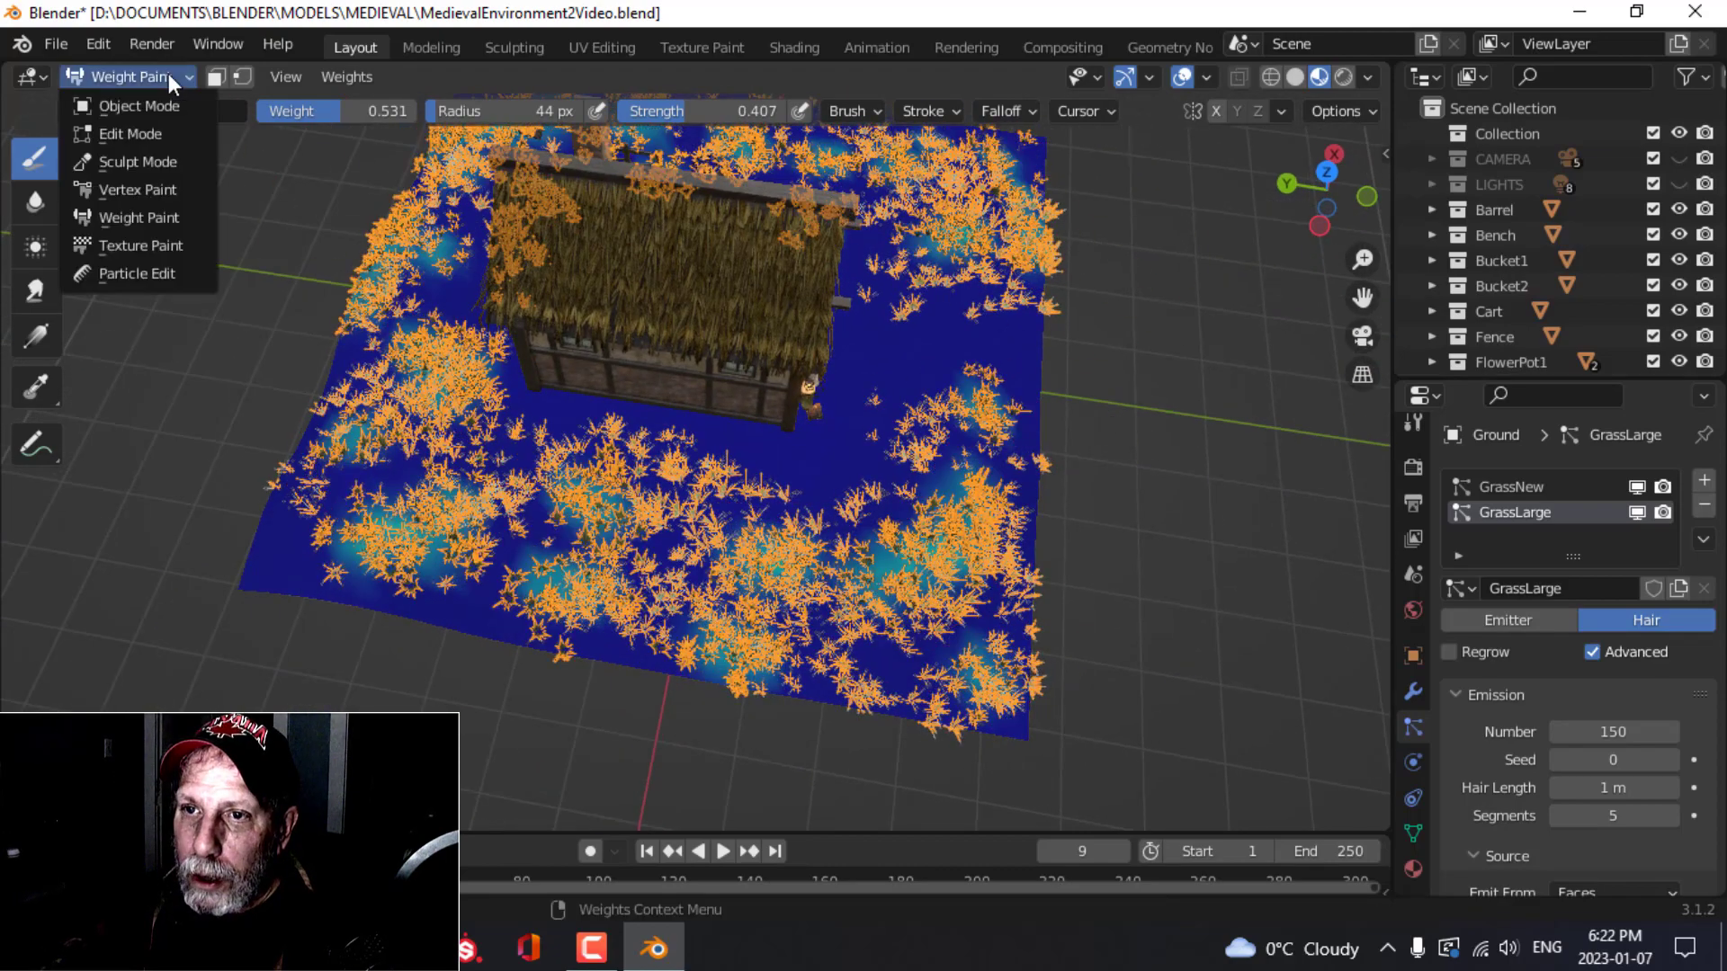
click(137, 105)
click(1148, 392)
middle_drag(1149, 392, 986, 423)
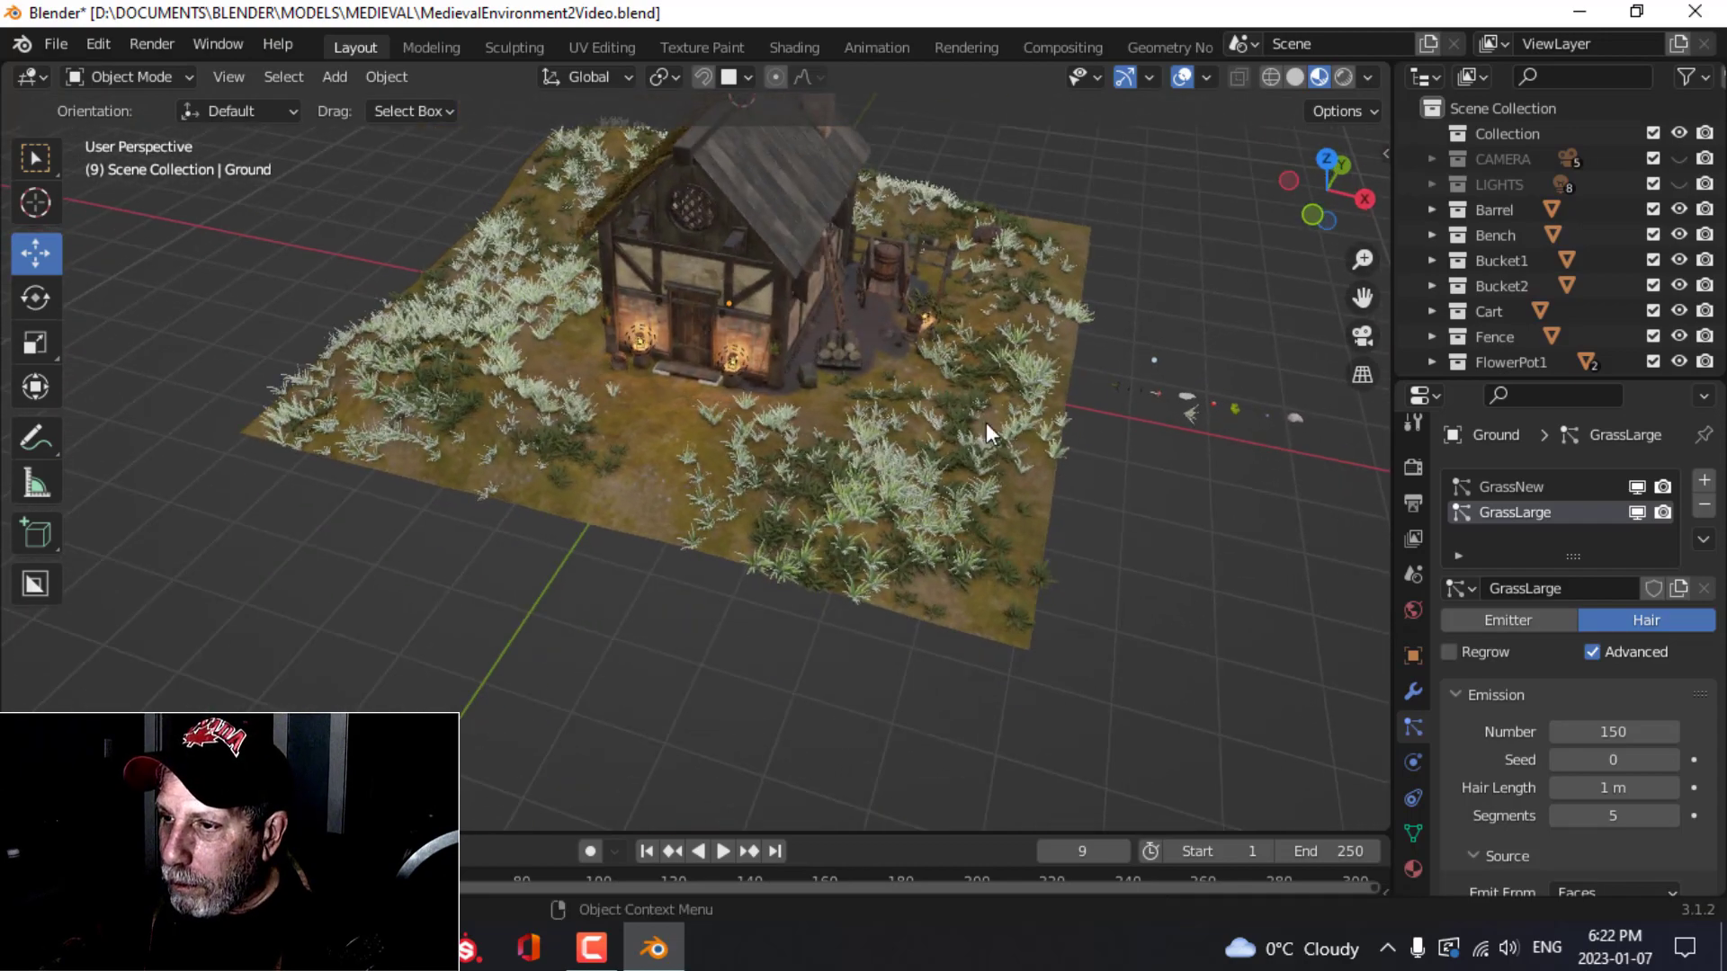
scroll(986, 422, up, 4)
middle_drag(1092, 443, 937, 416)
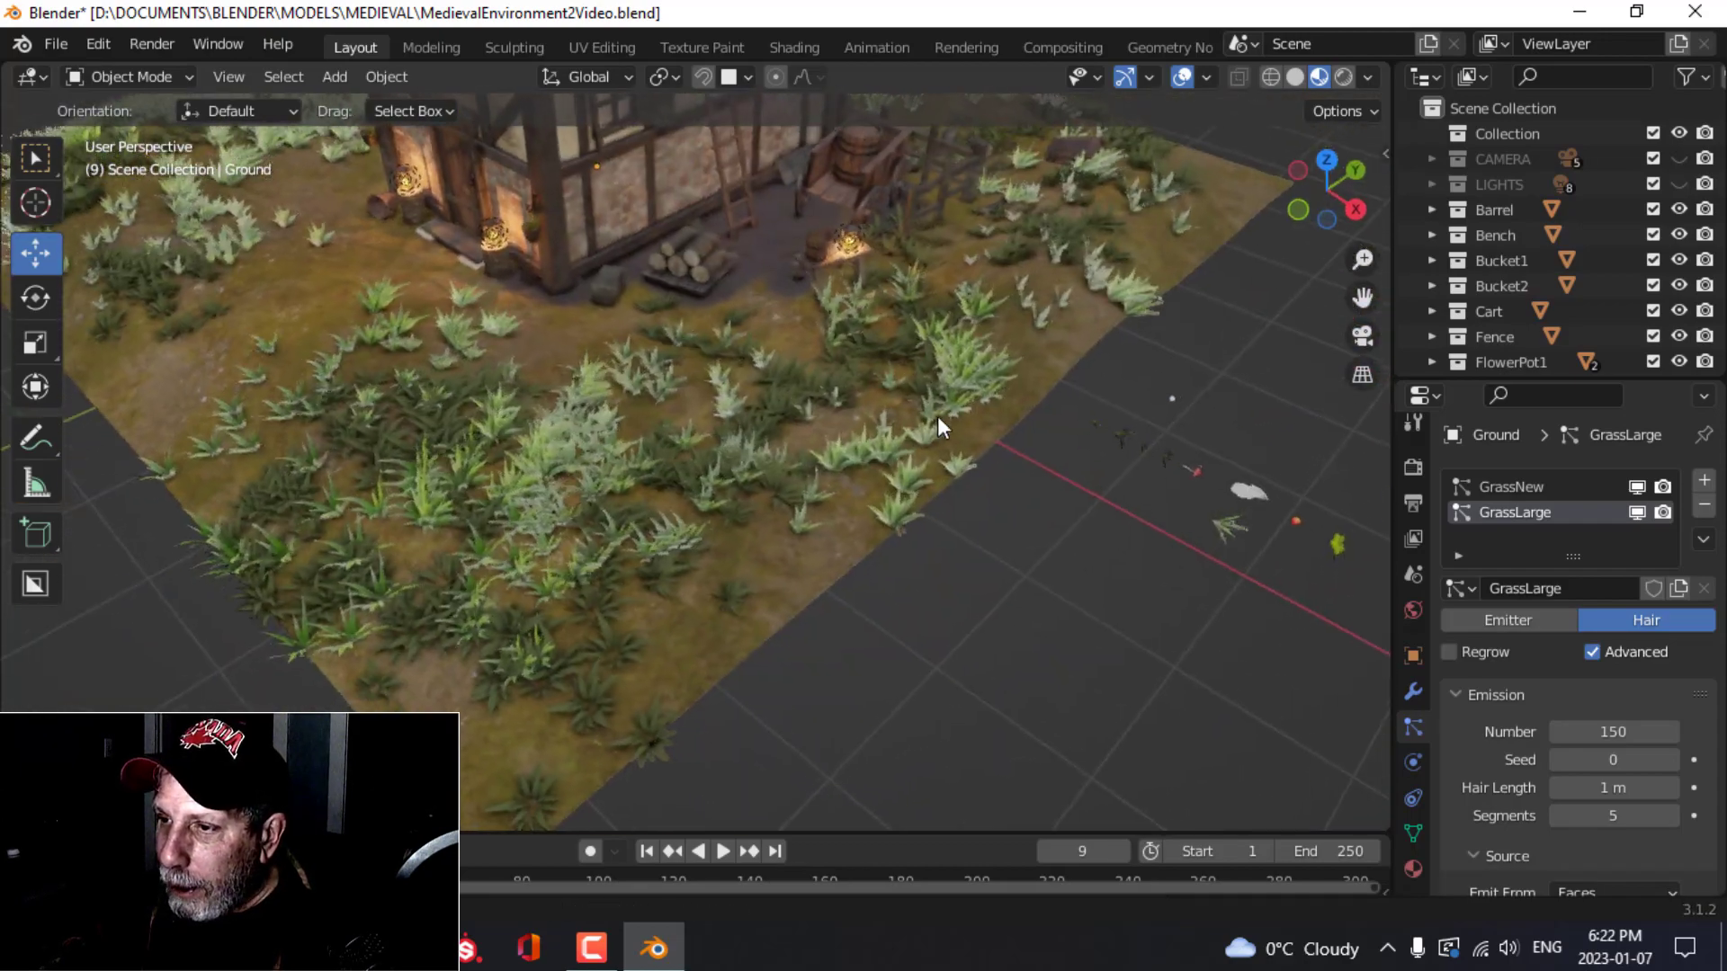
scroll(937, 416, up, 3)
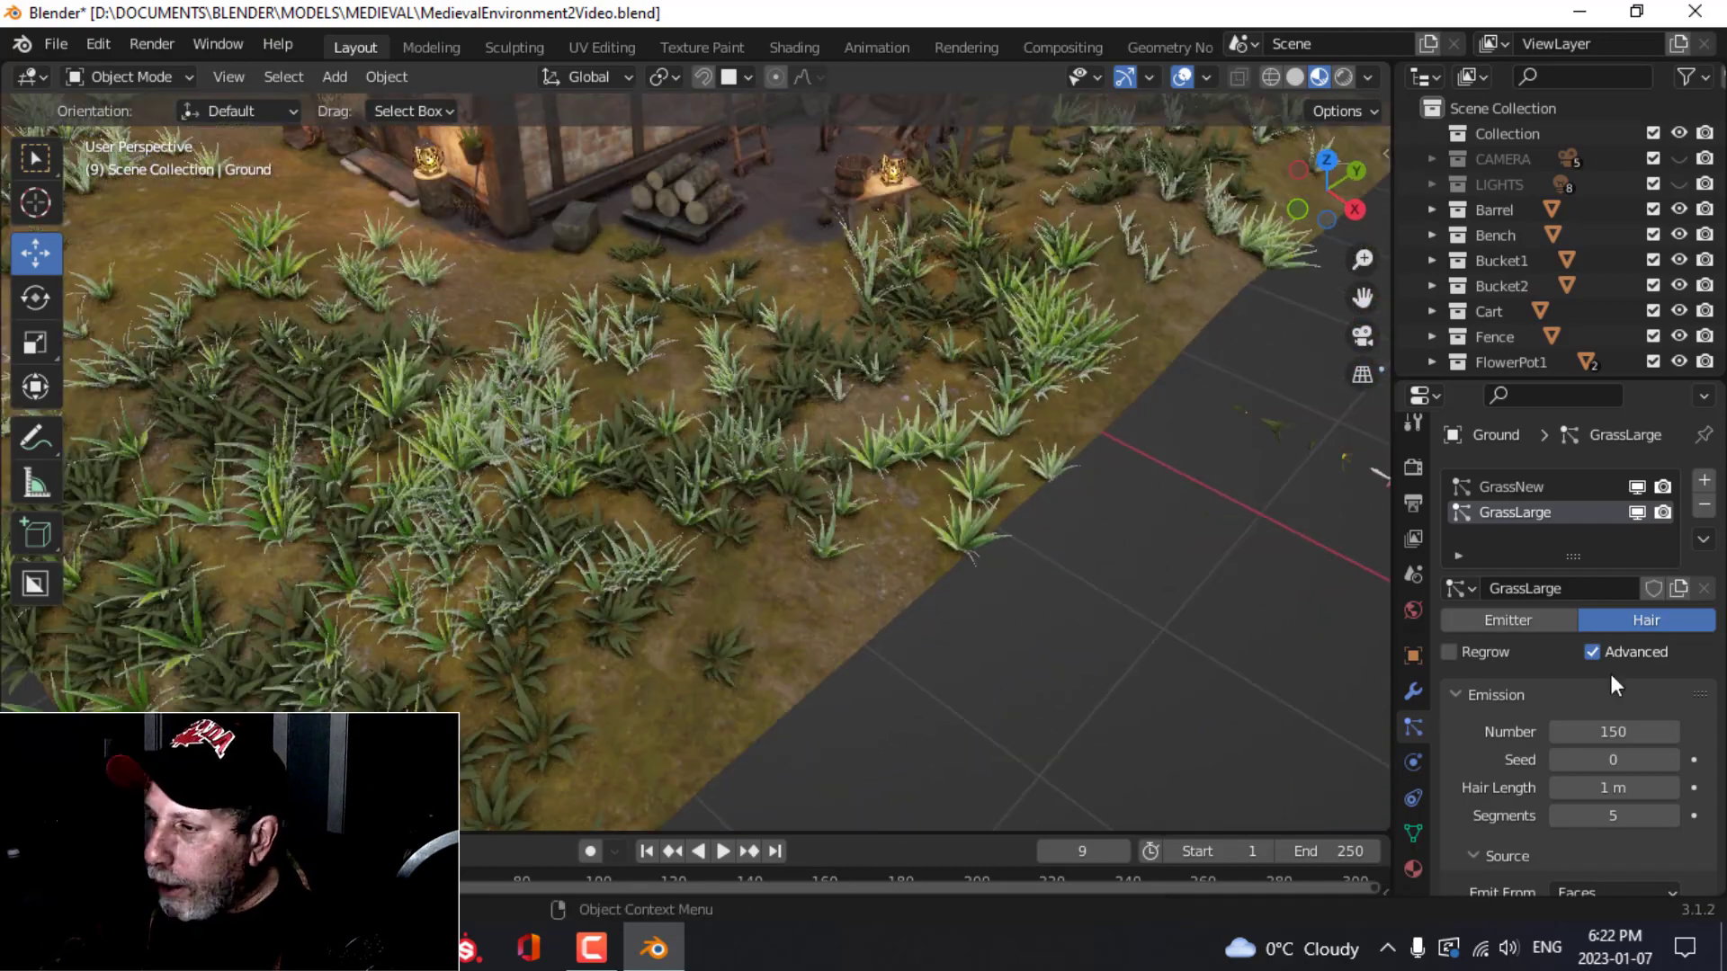
Step: Set the GrassLarge emission number to 200
click(1614, 734)
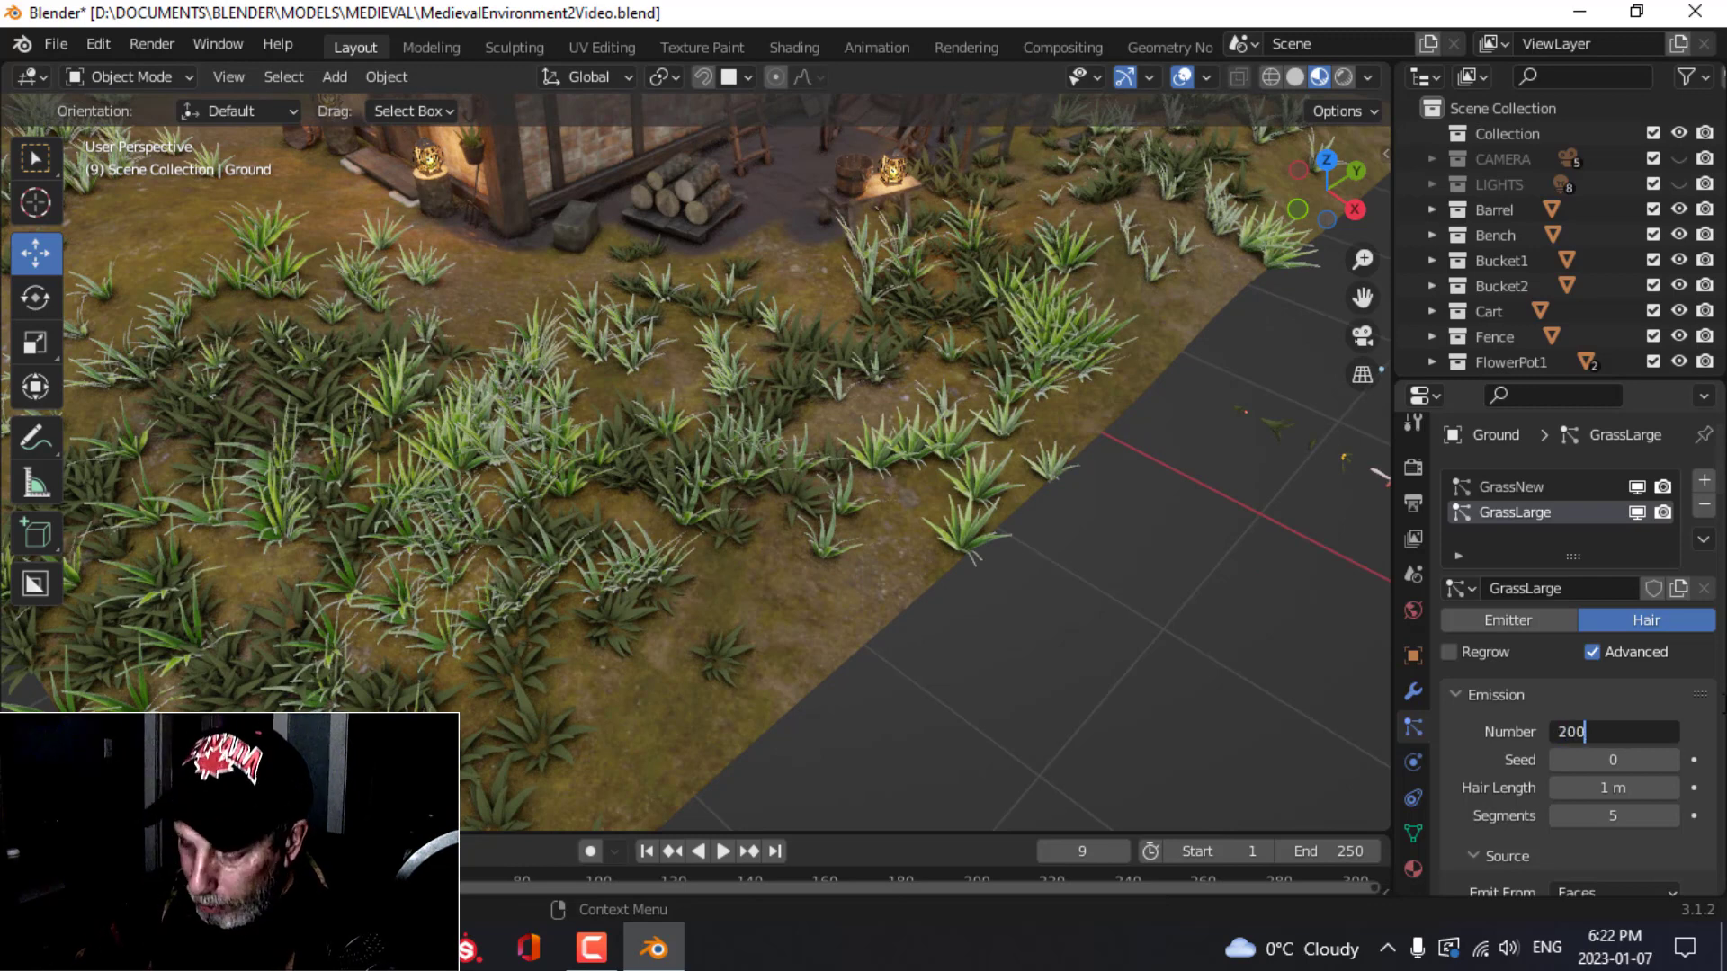
key(Return)
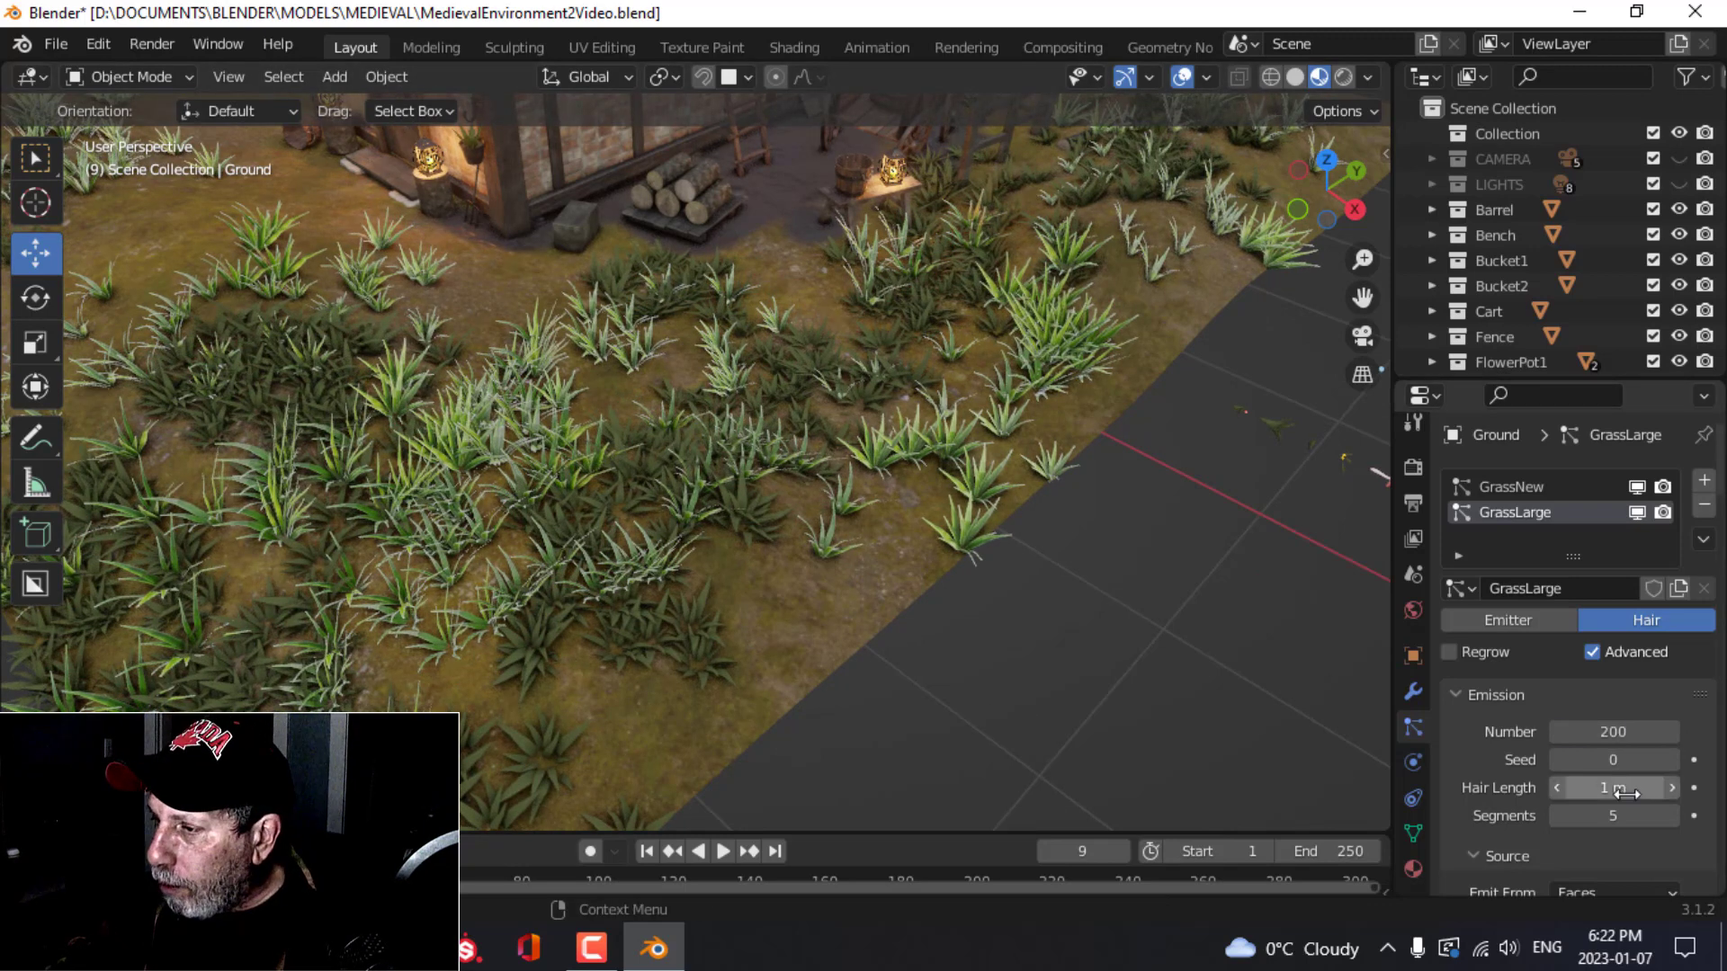
scroll(1630, 790, down, 15)
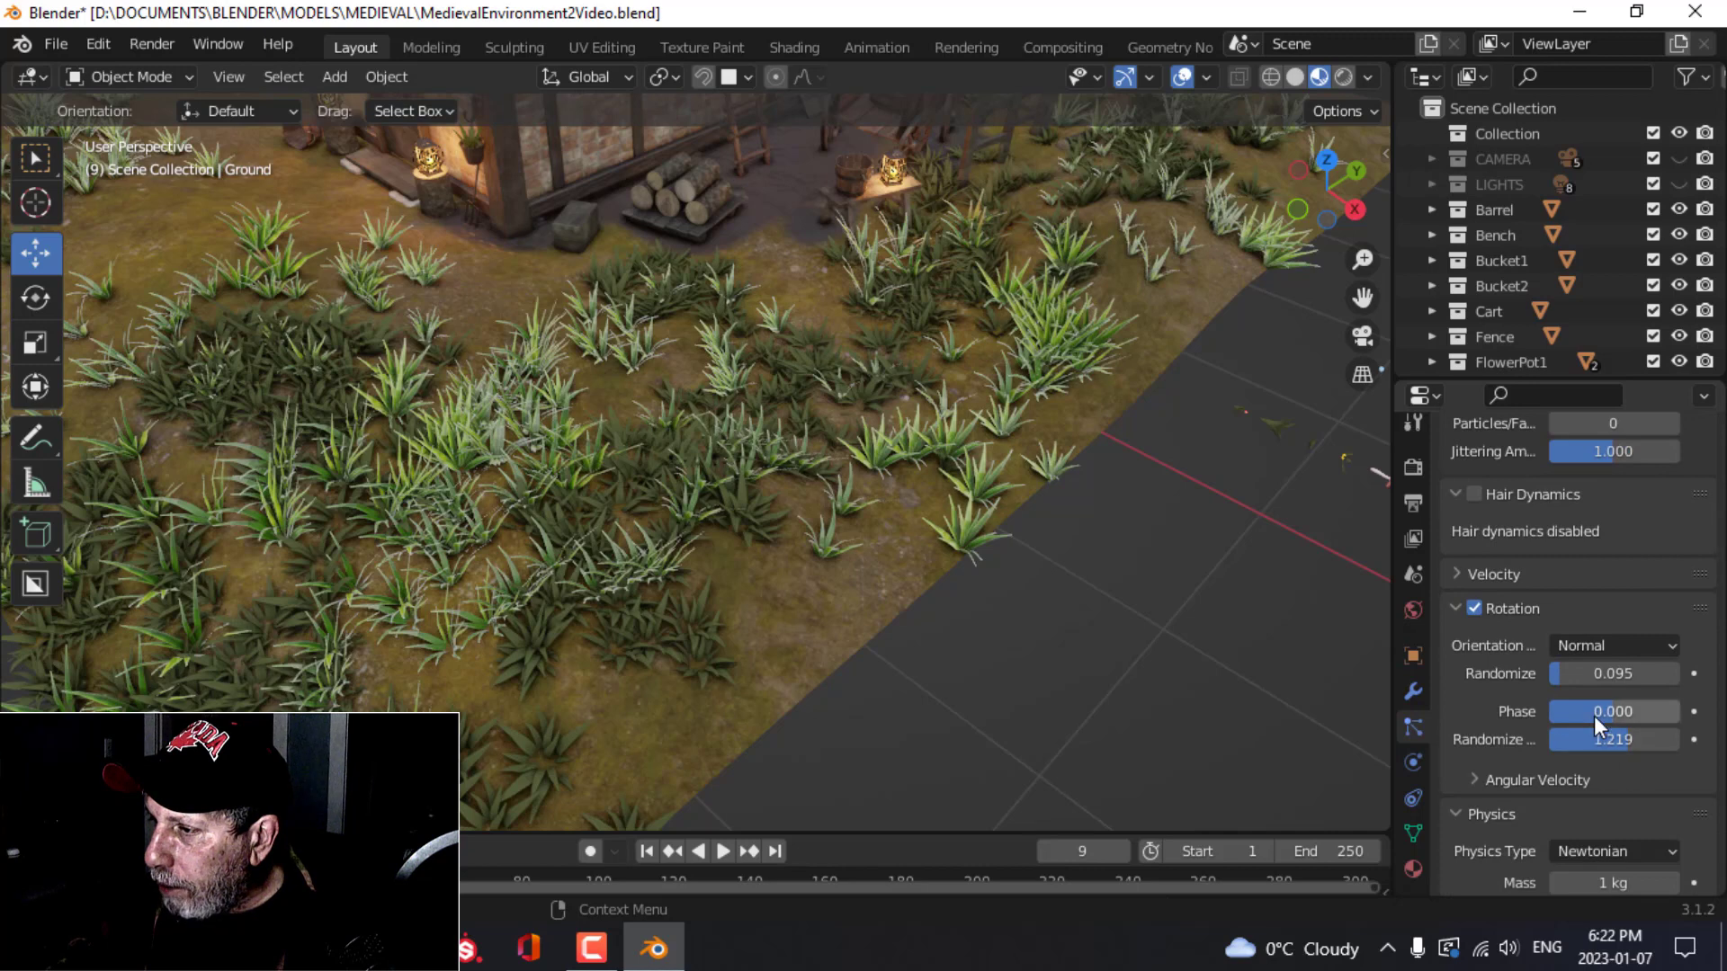
Step: Set the GrassLarge render scale to 3.580 and its scale randomness to 0.762
scroll(1597, 800, down, 8)
scroll(1606, 800, down, 4)
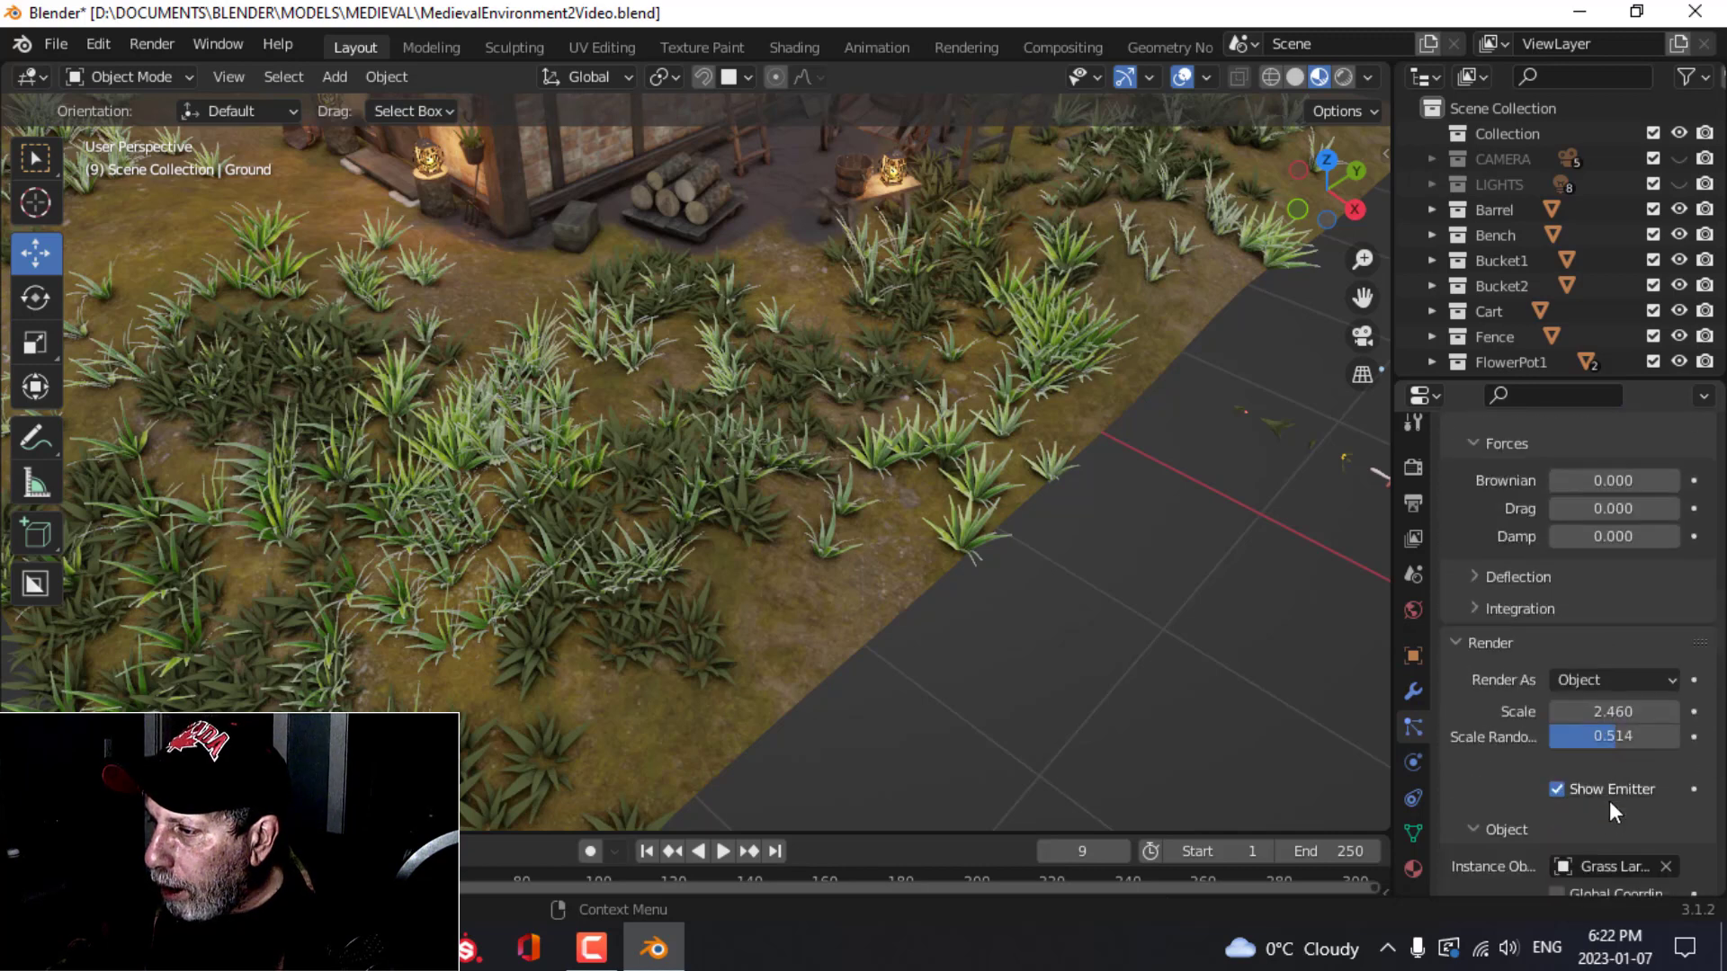
drag(1599, 742, 1694, 711)
scroll(832, 475, down, 5)
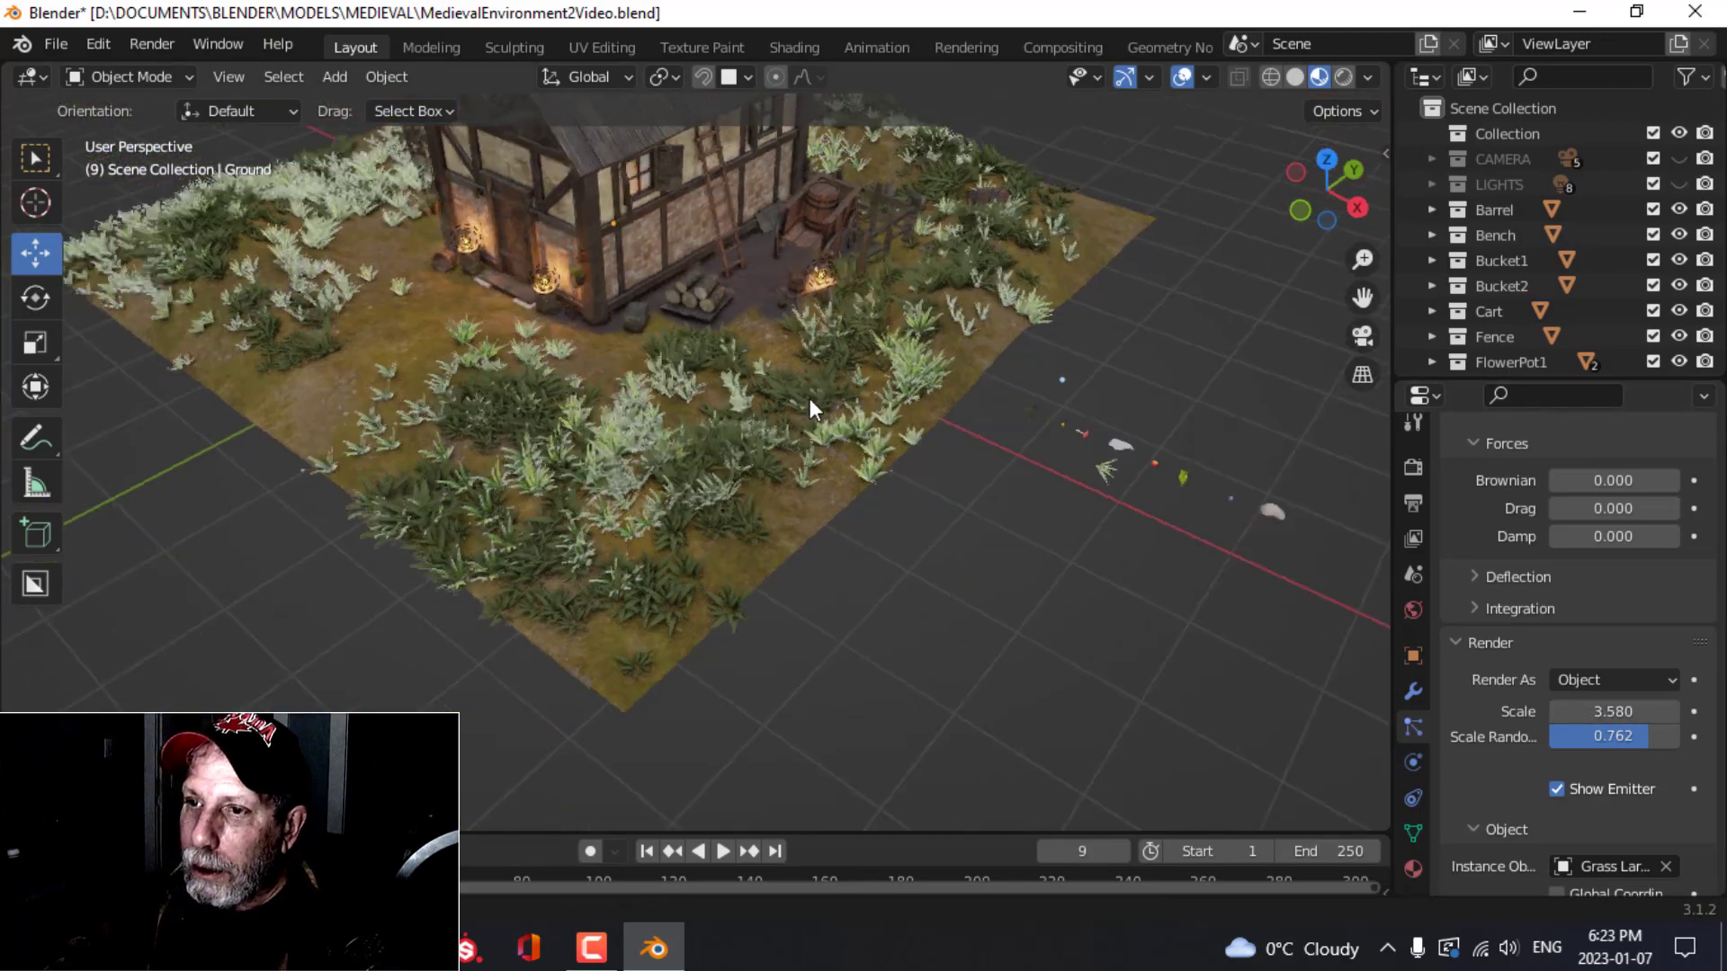
Step: Examine the enlarged grass around the house and the row of source plants beside the ground
middle_drag(809, 398, 727, 434)
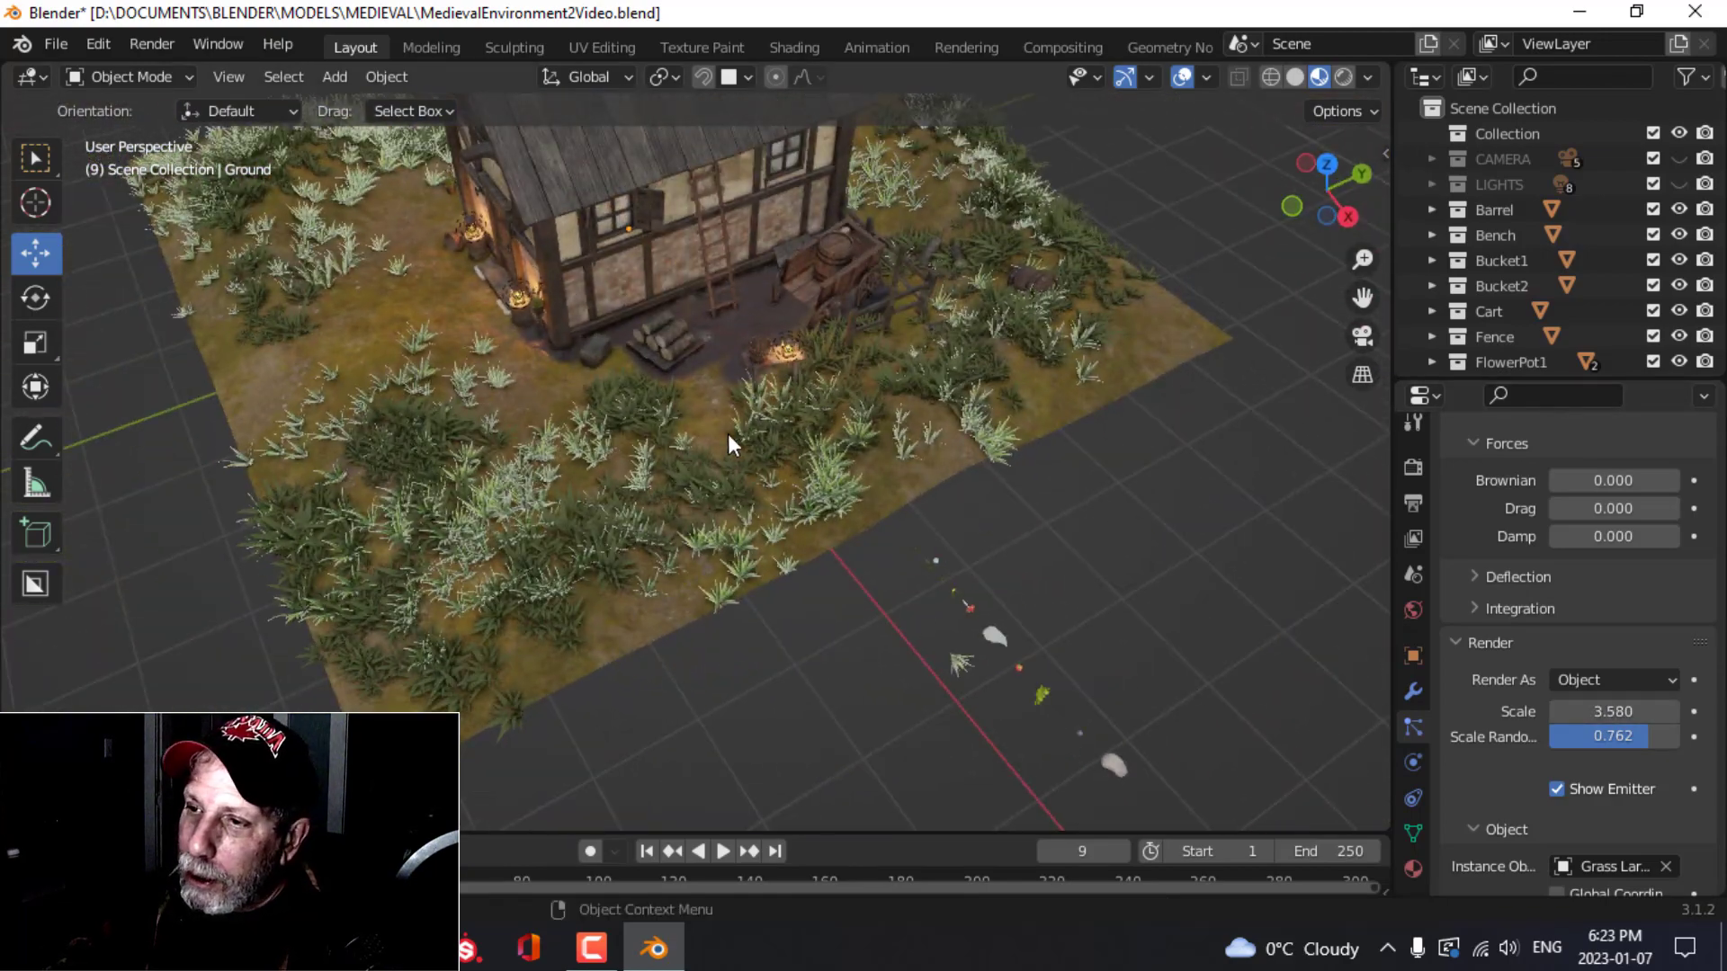
scroll(734, 434, up, 4)
middle_drag(835, 430, 709, 383)
scroll(716, 412, down, 5)
scroll(754, 482, up, 4)
scroll(876, 500, down, 4)
scroll(1011, 547, up, 2)
middle_drag(936, 575, 844, 597)
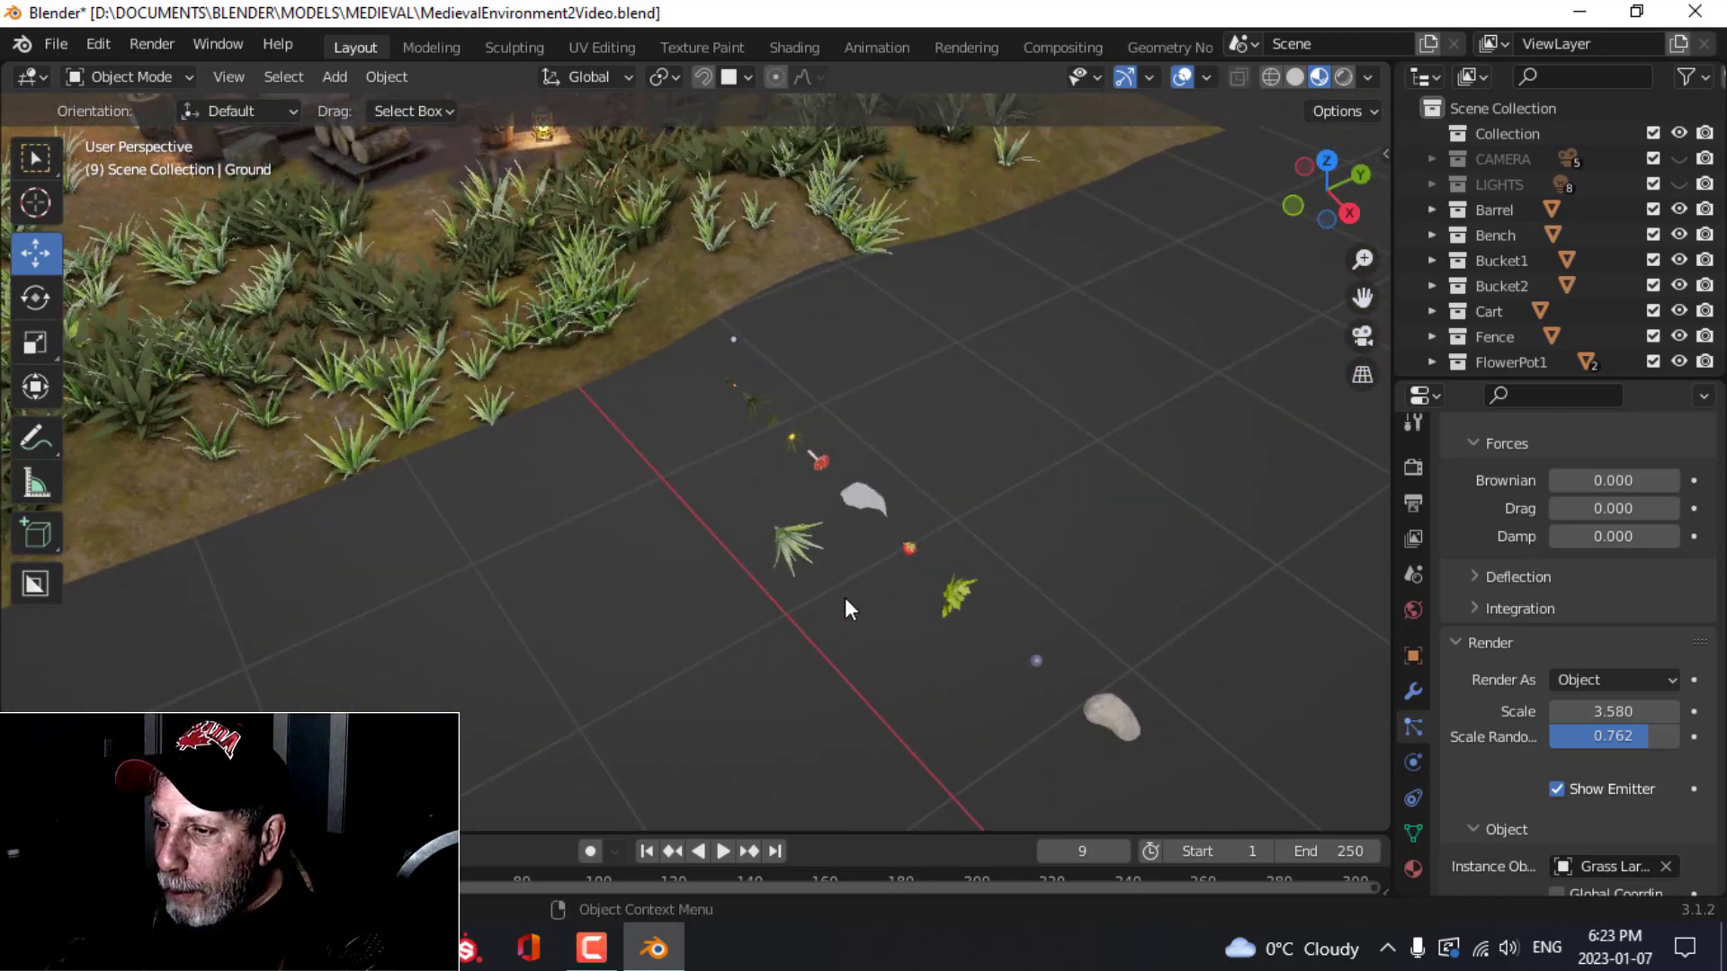
scroll(846, 594, up, 3)
scroll(851, 427, up, 6)
scroll(860, 331, down, 6)
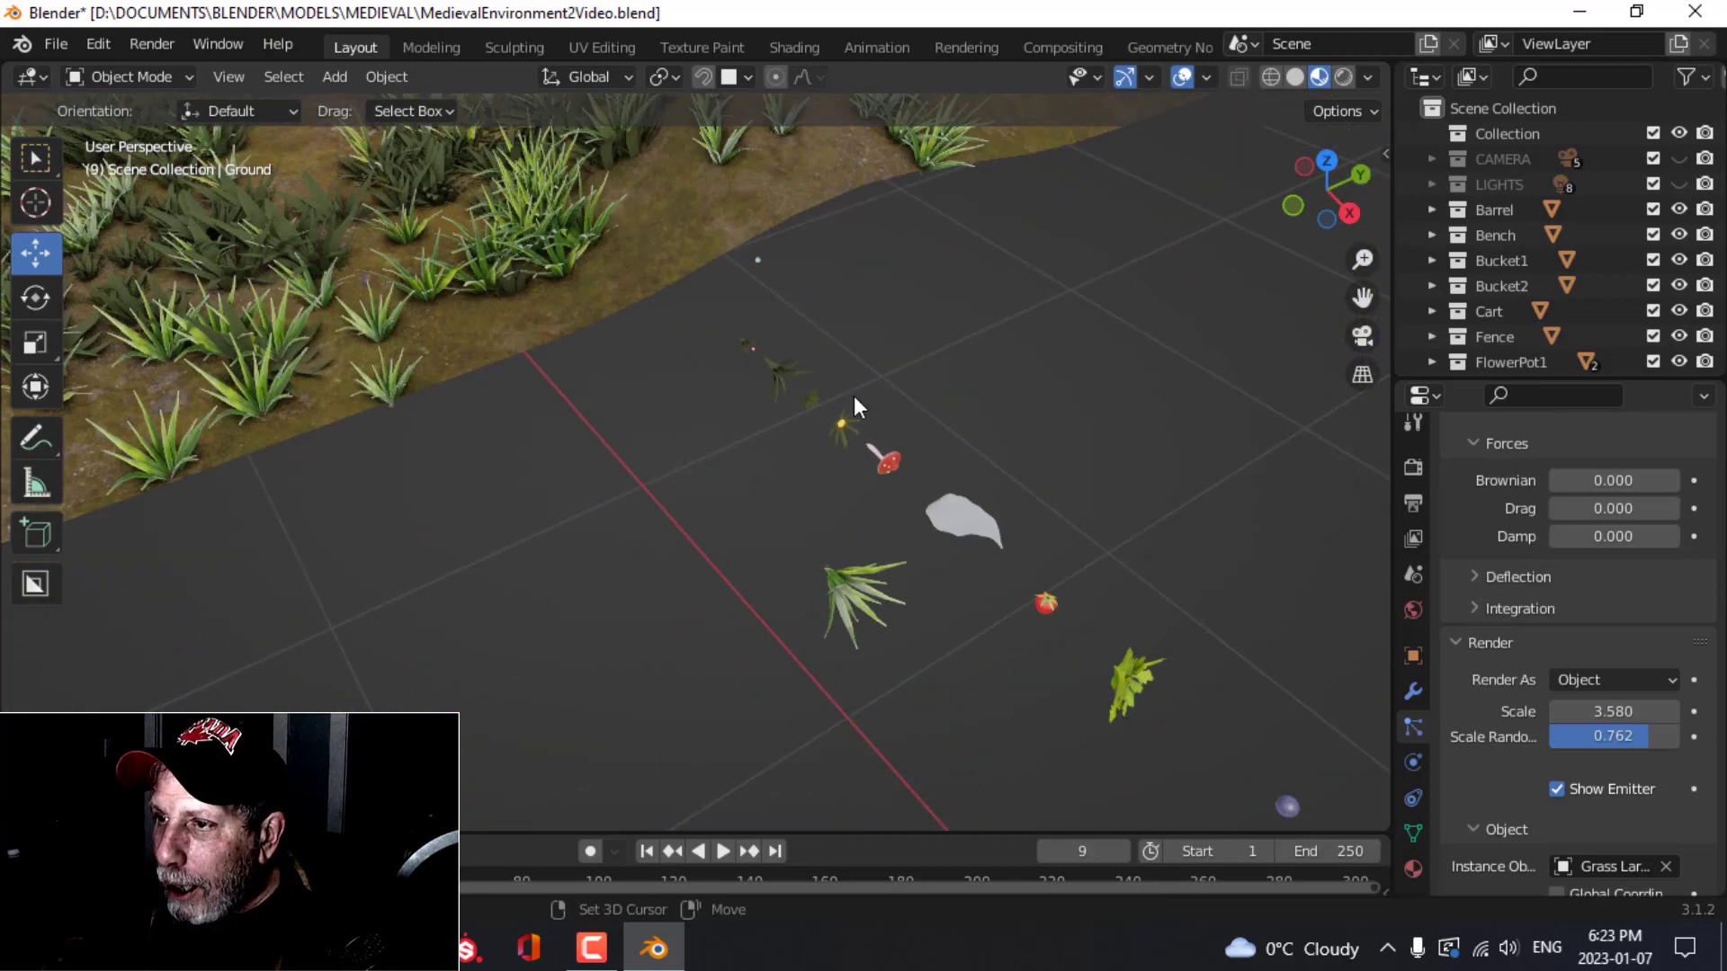
middle_drag(854, 396, 835, 430)
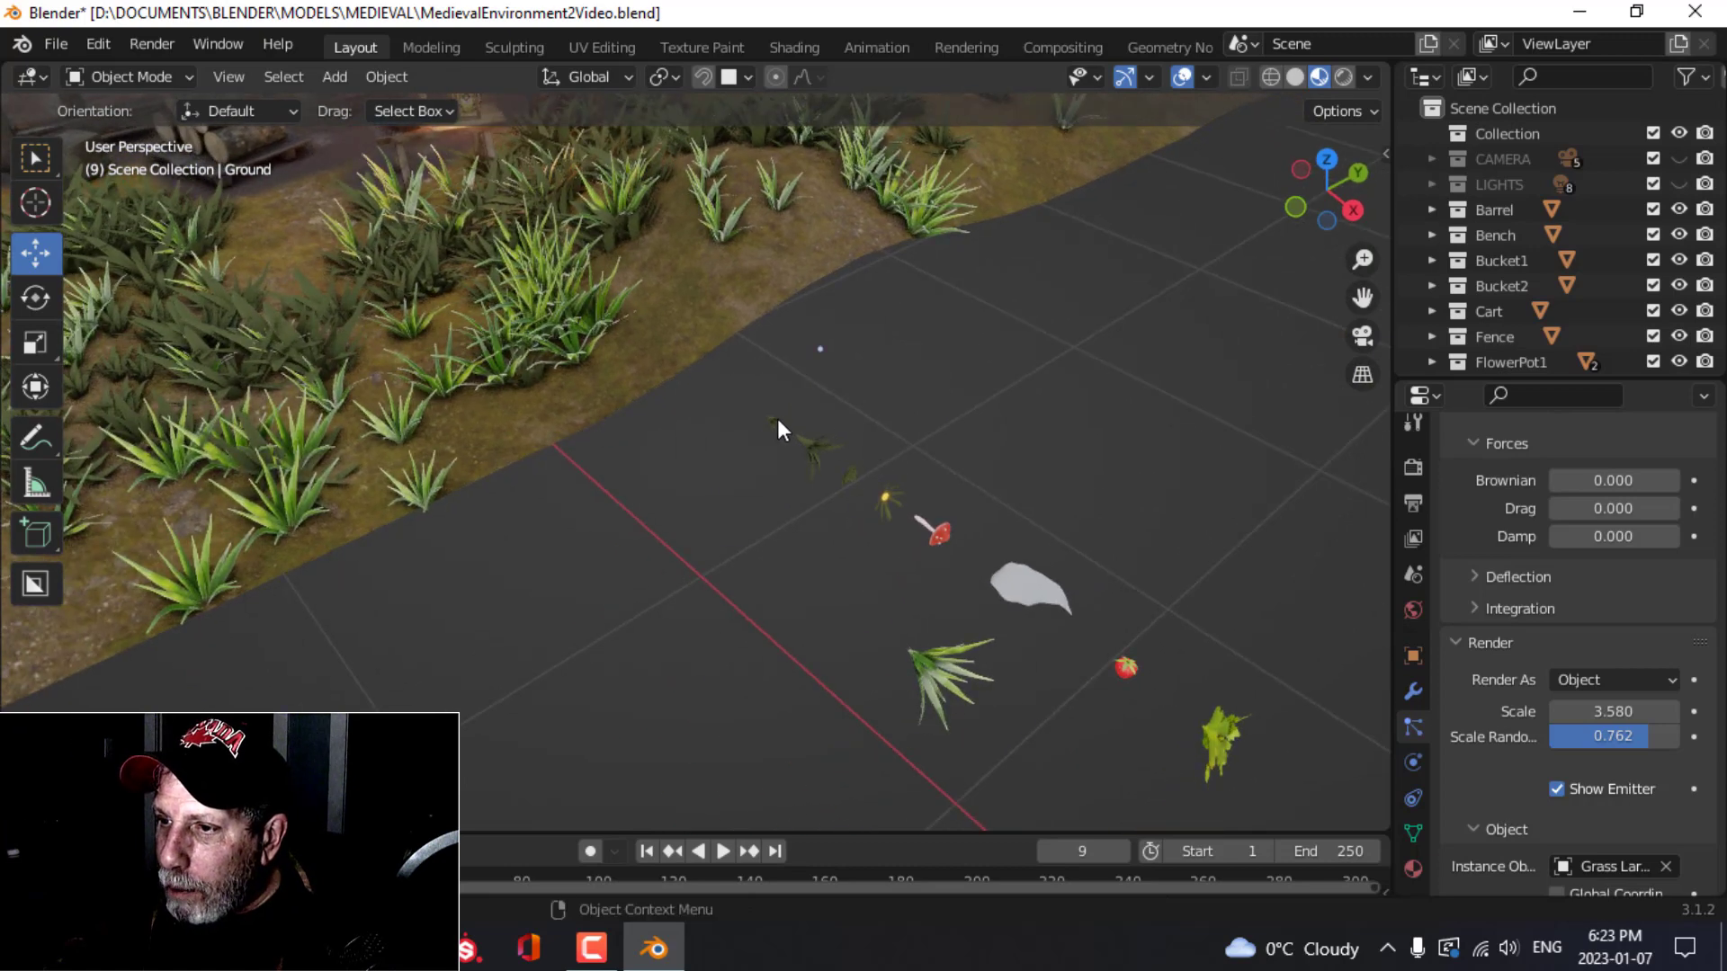
Step: Add a vertex group named GrassGlow to the ground
click(1414, 833)
scroll(1620, 575, up, 5)
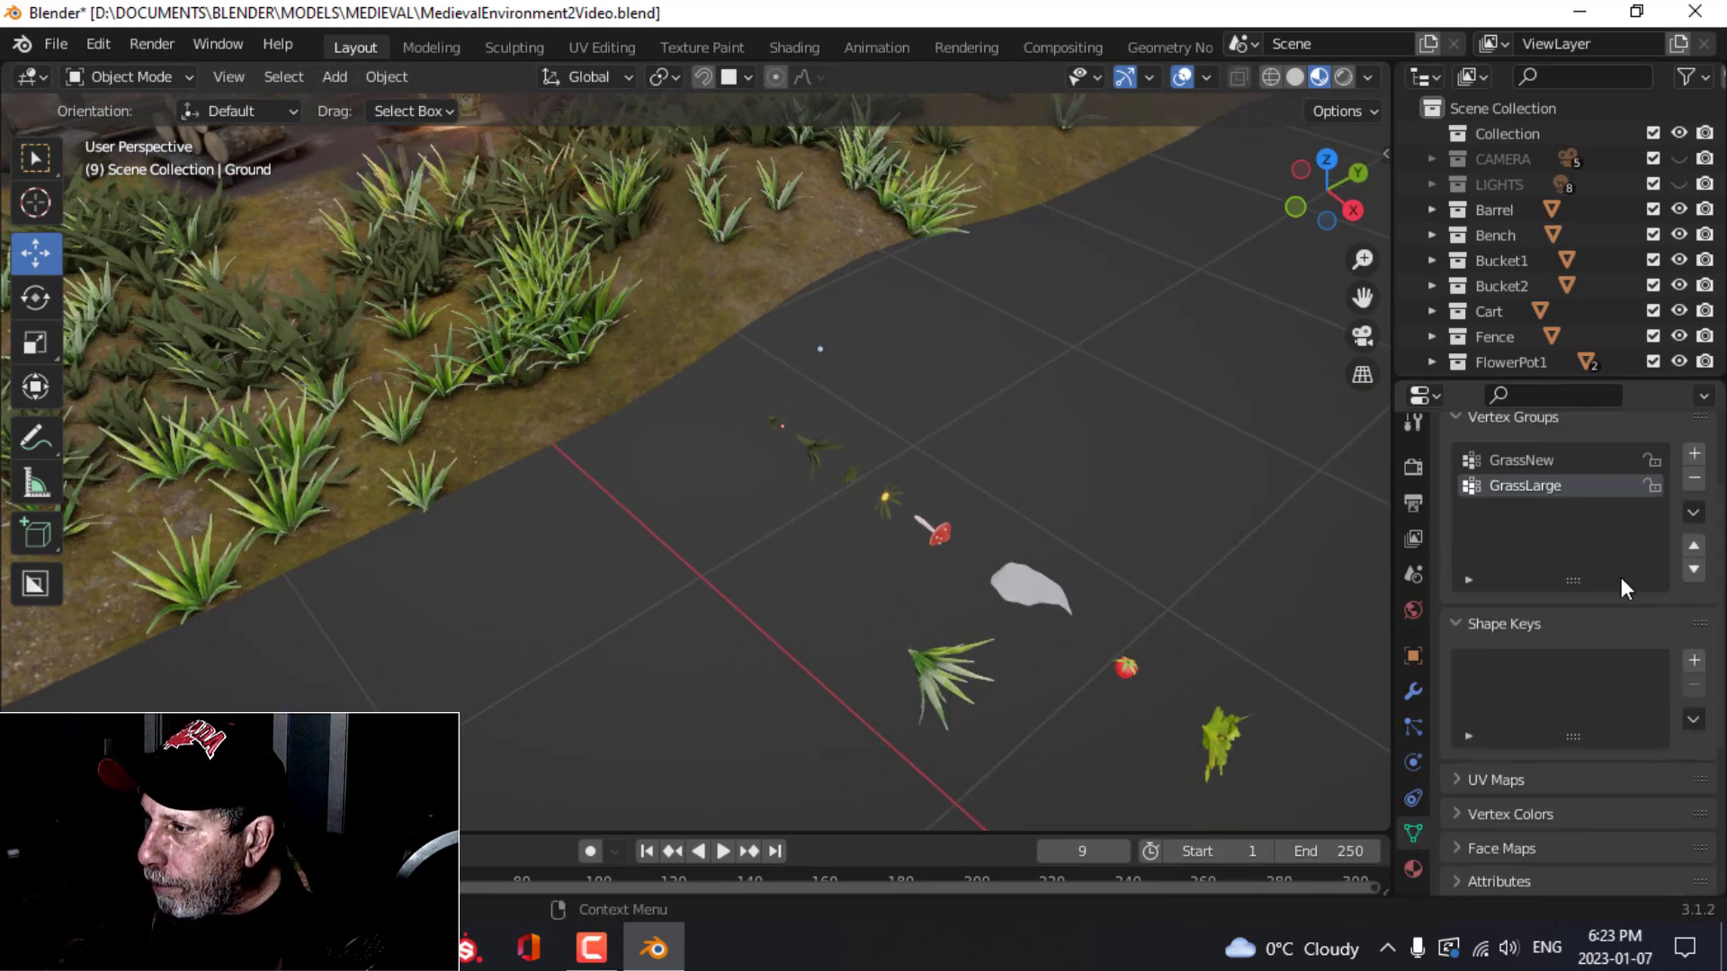
click(1694, 561)
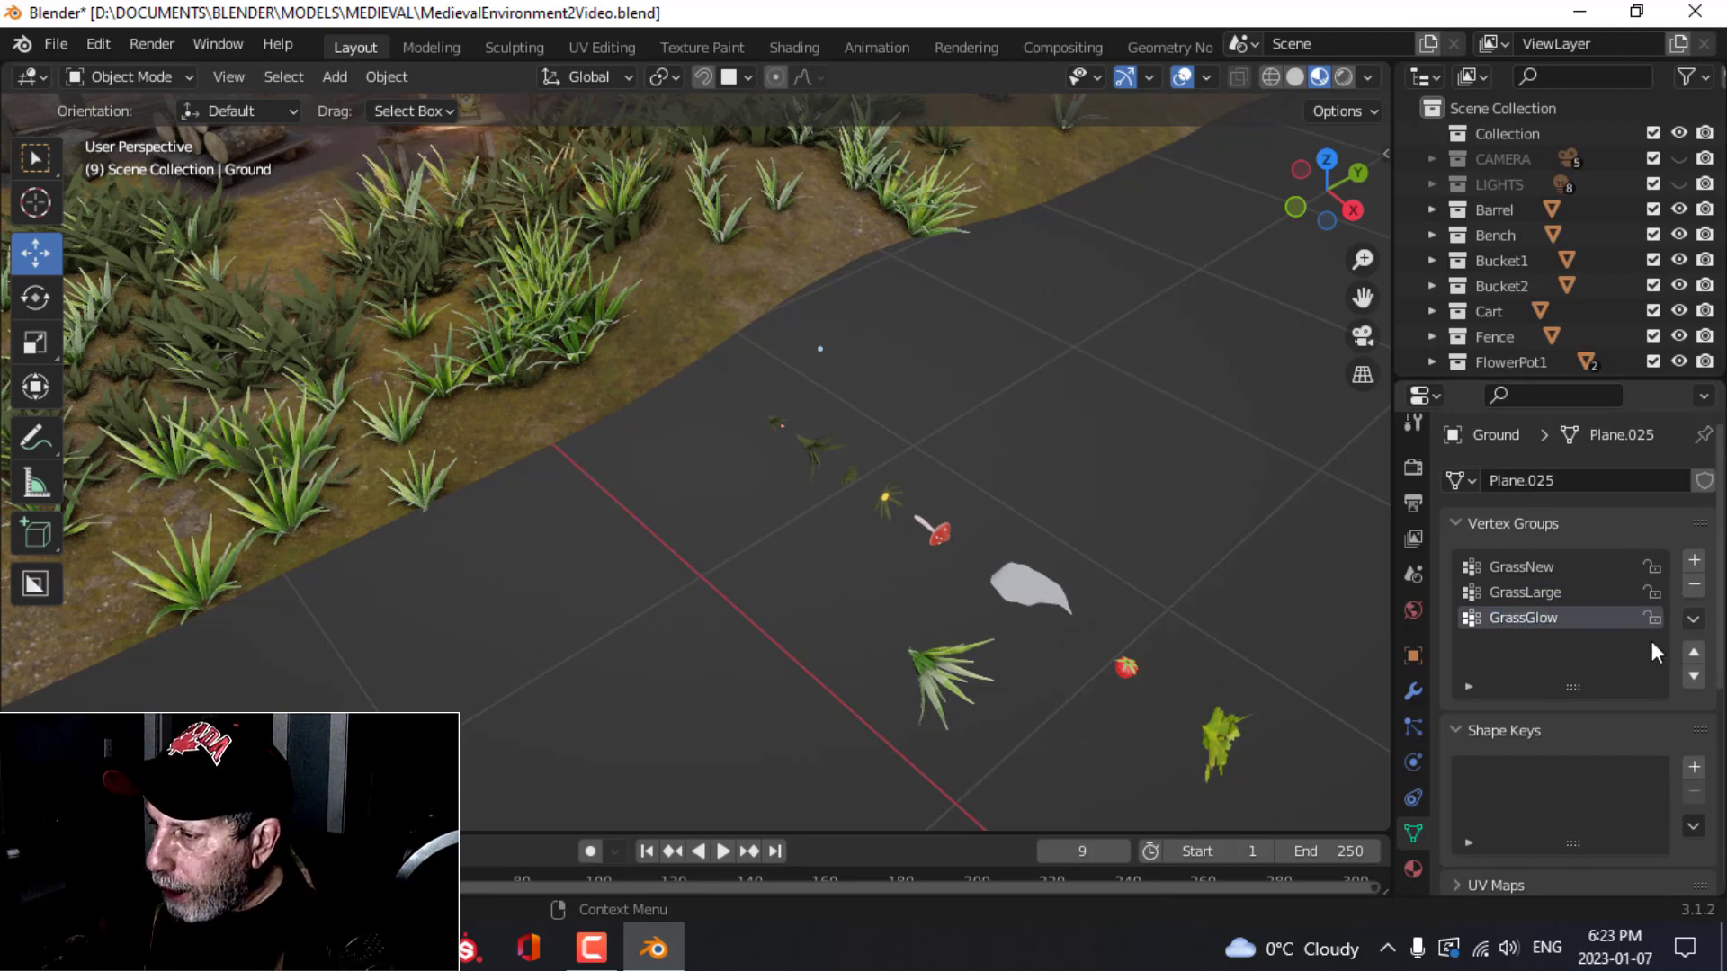
Step: Add a new particle system to the ground and name both the system and its settings GrassGlow
click(1414, 727)
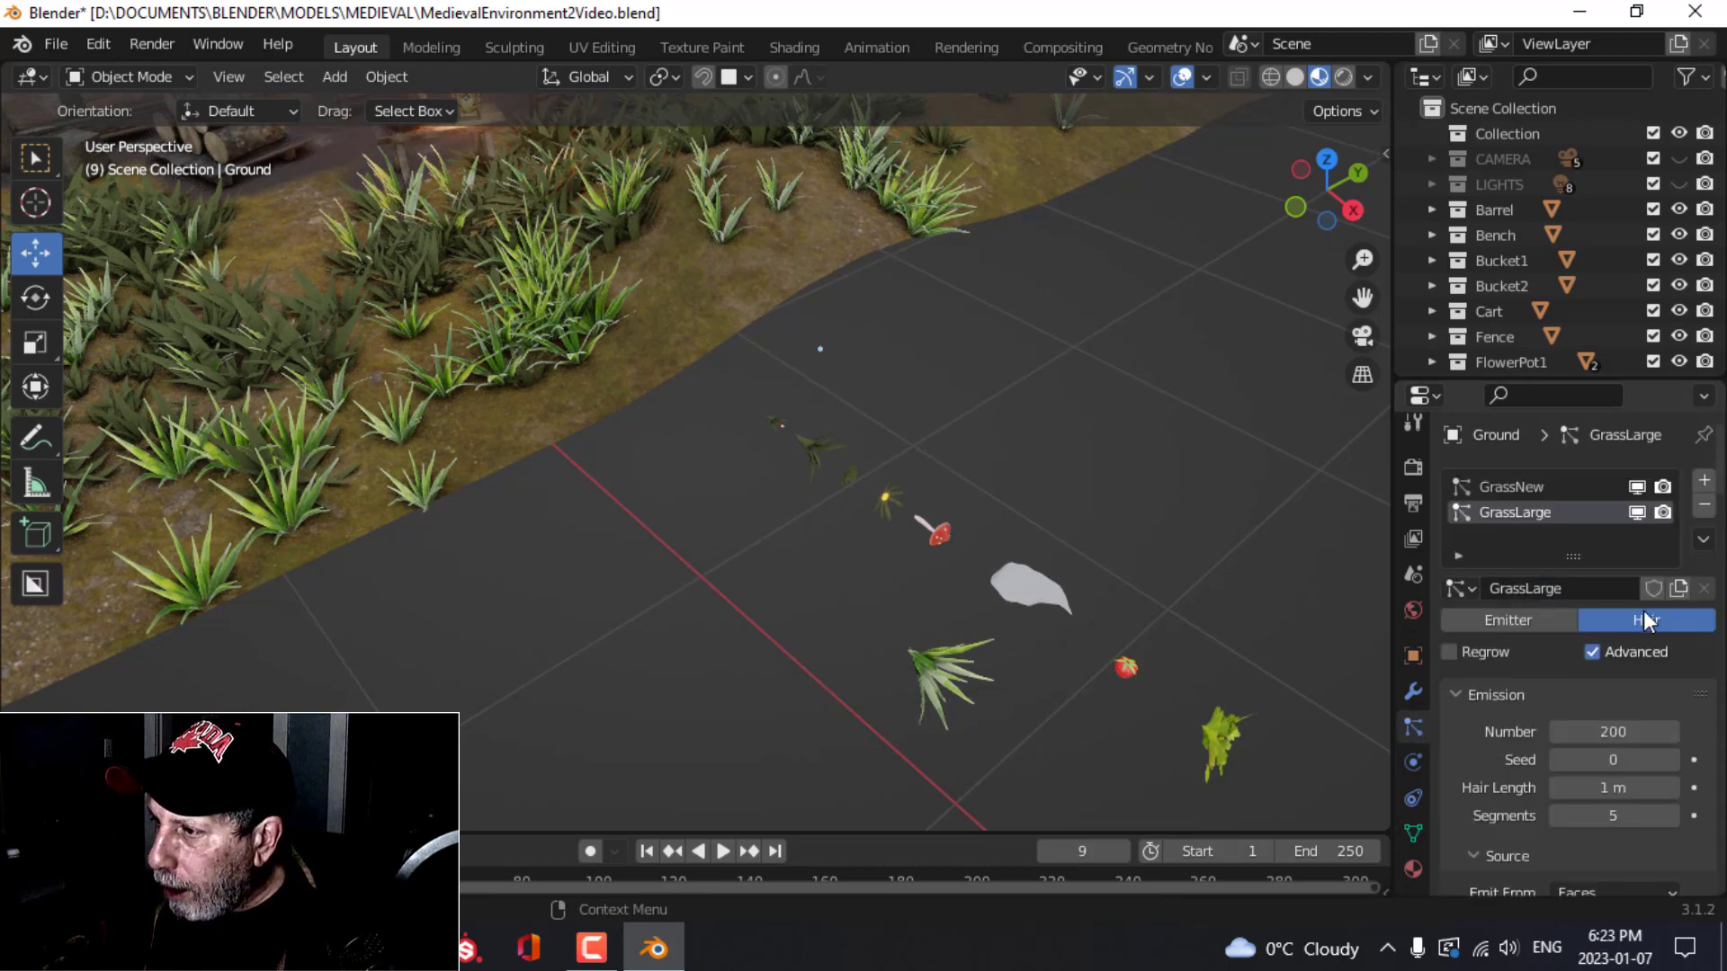
click(1703, 482)
double_click(1536, 538)
text(GrassGlow)
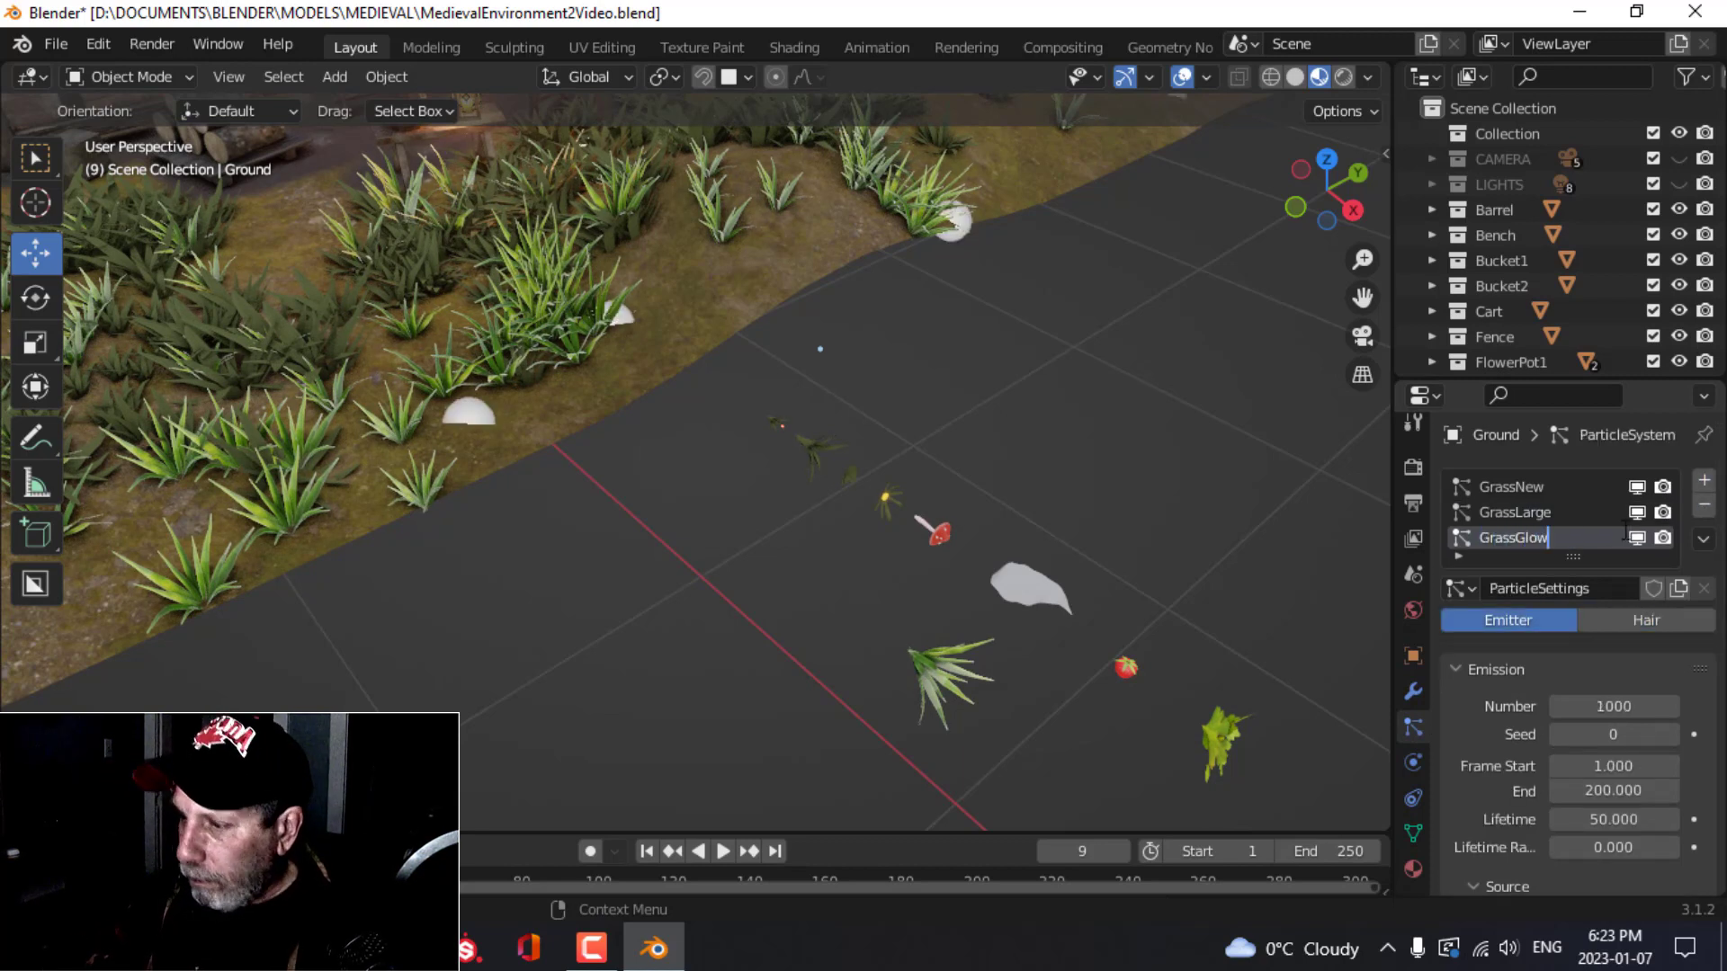
key(Return)
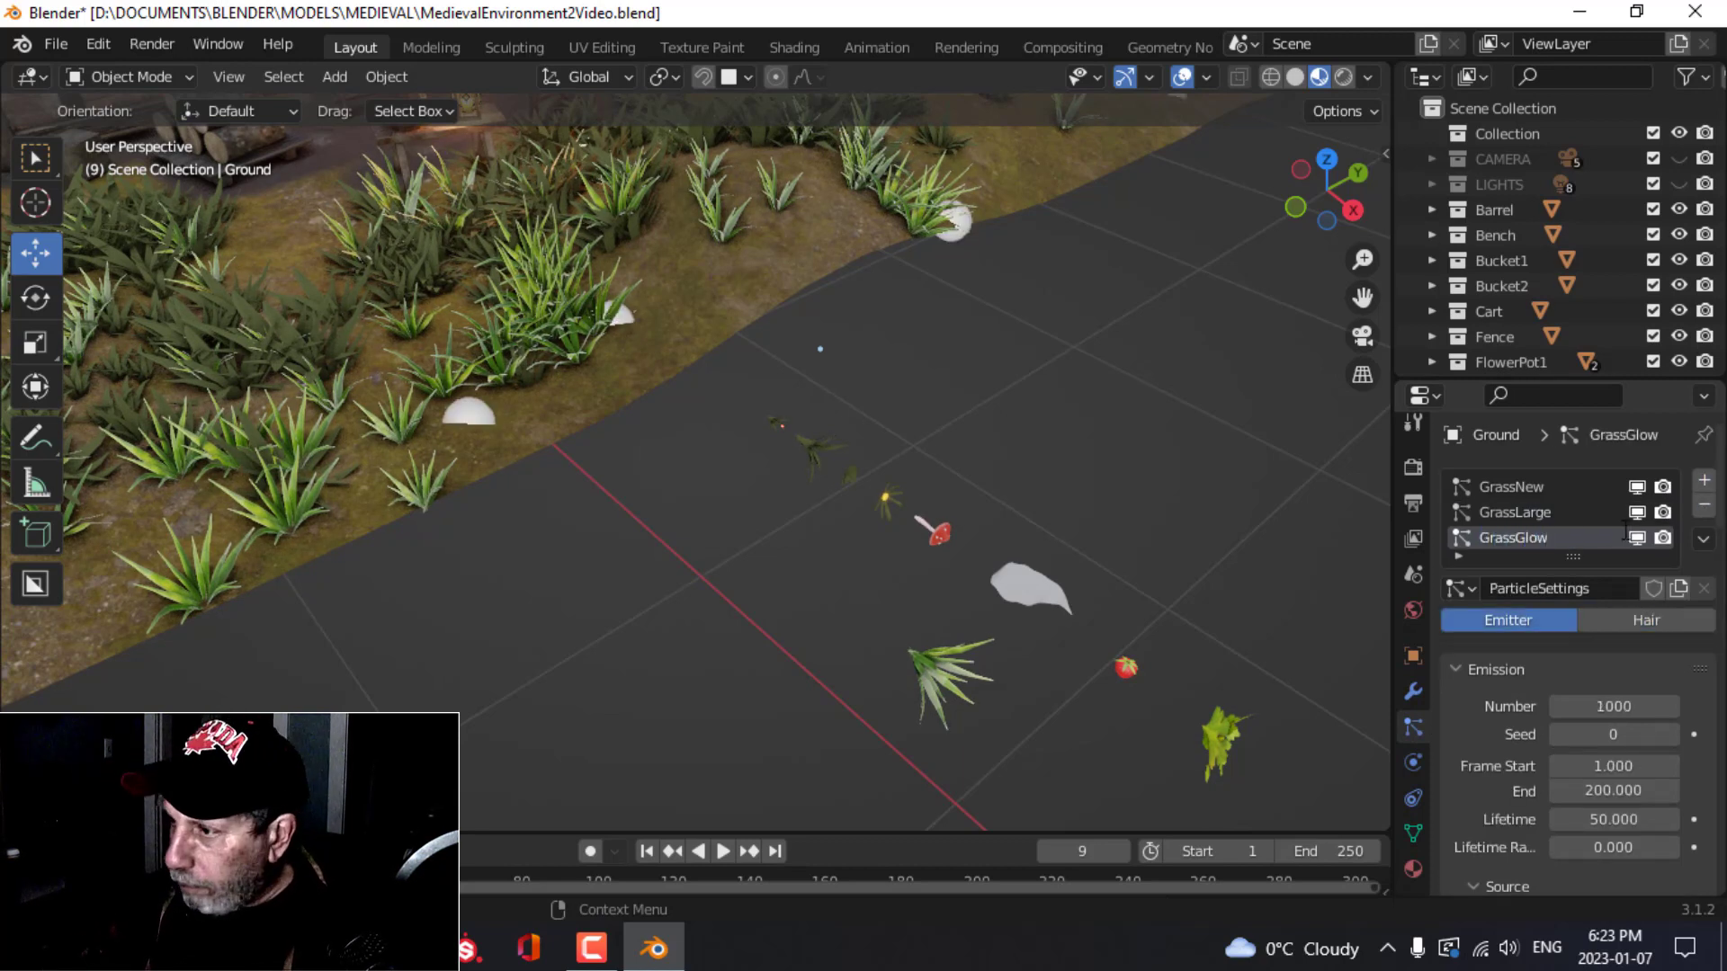
click(1570, 589)
text(GrassGlow)
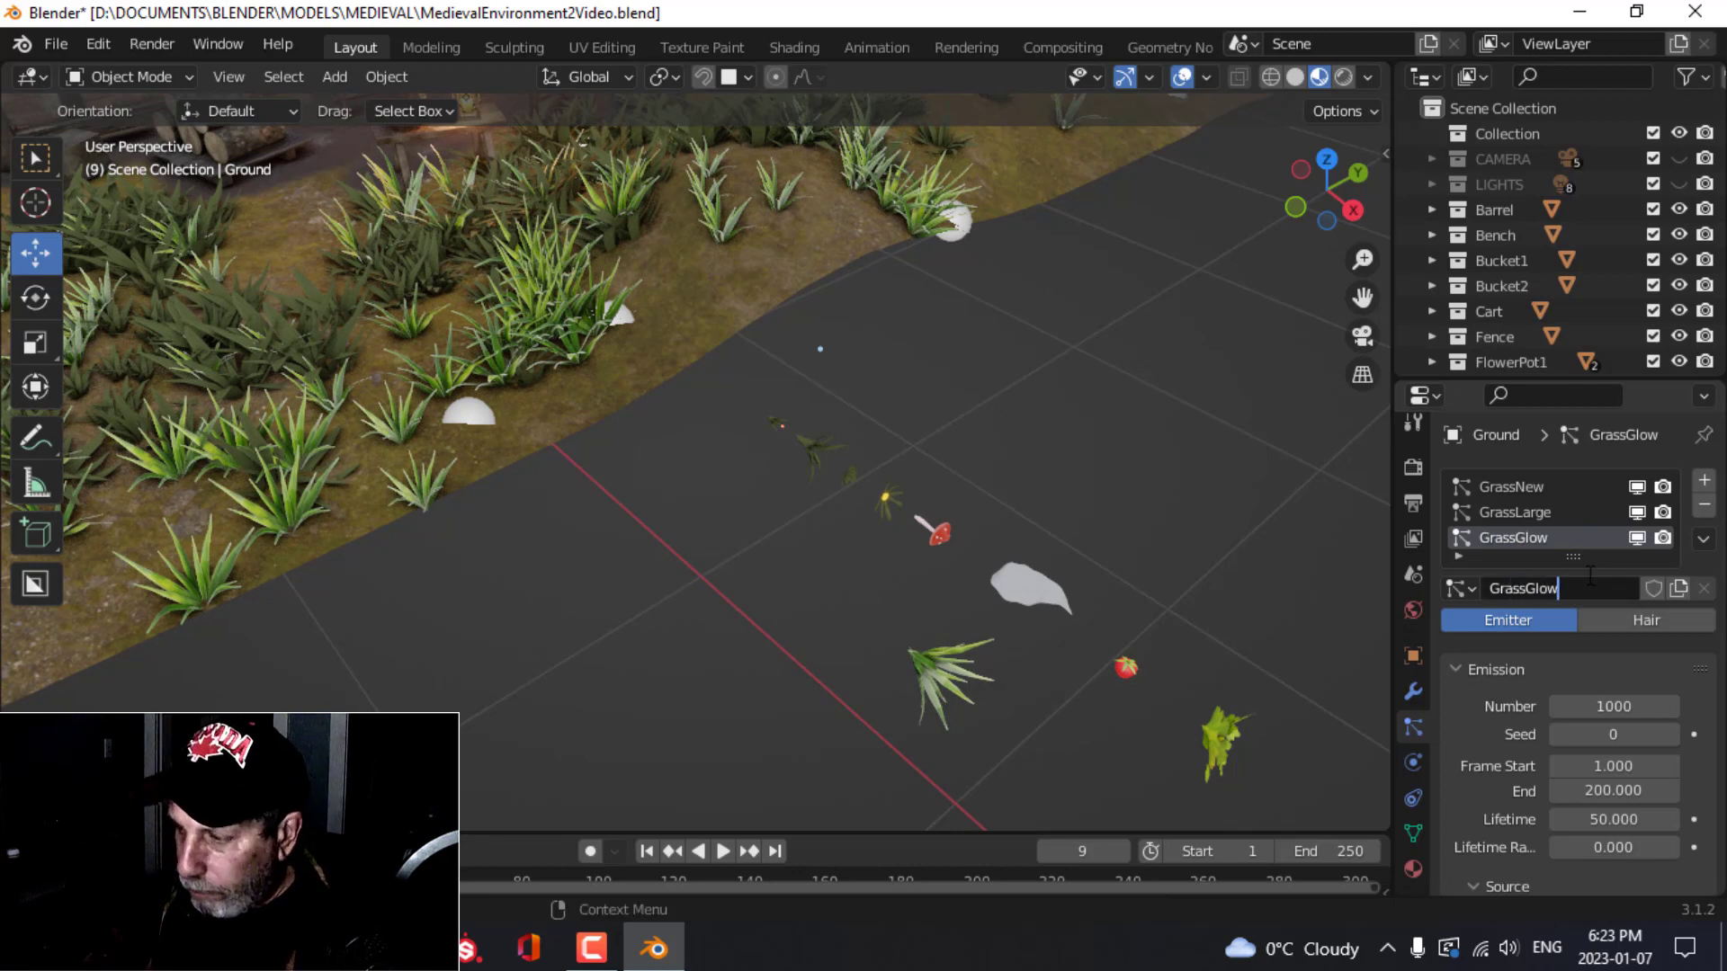
key(Return)
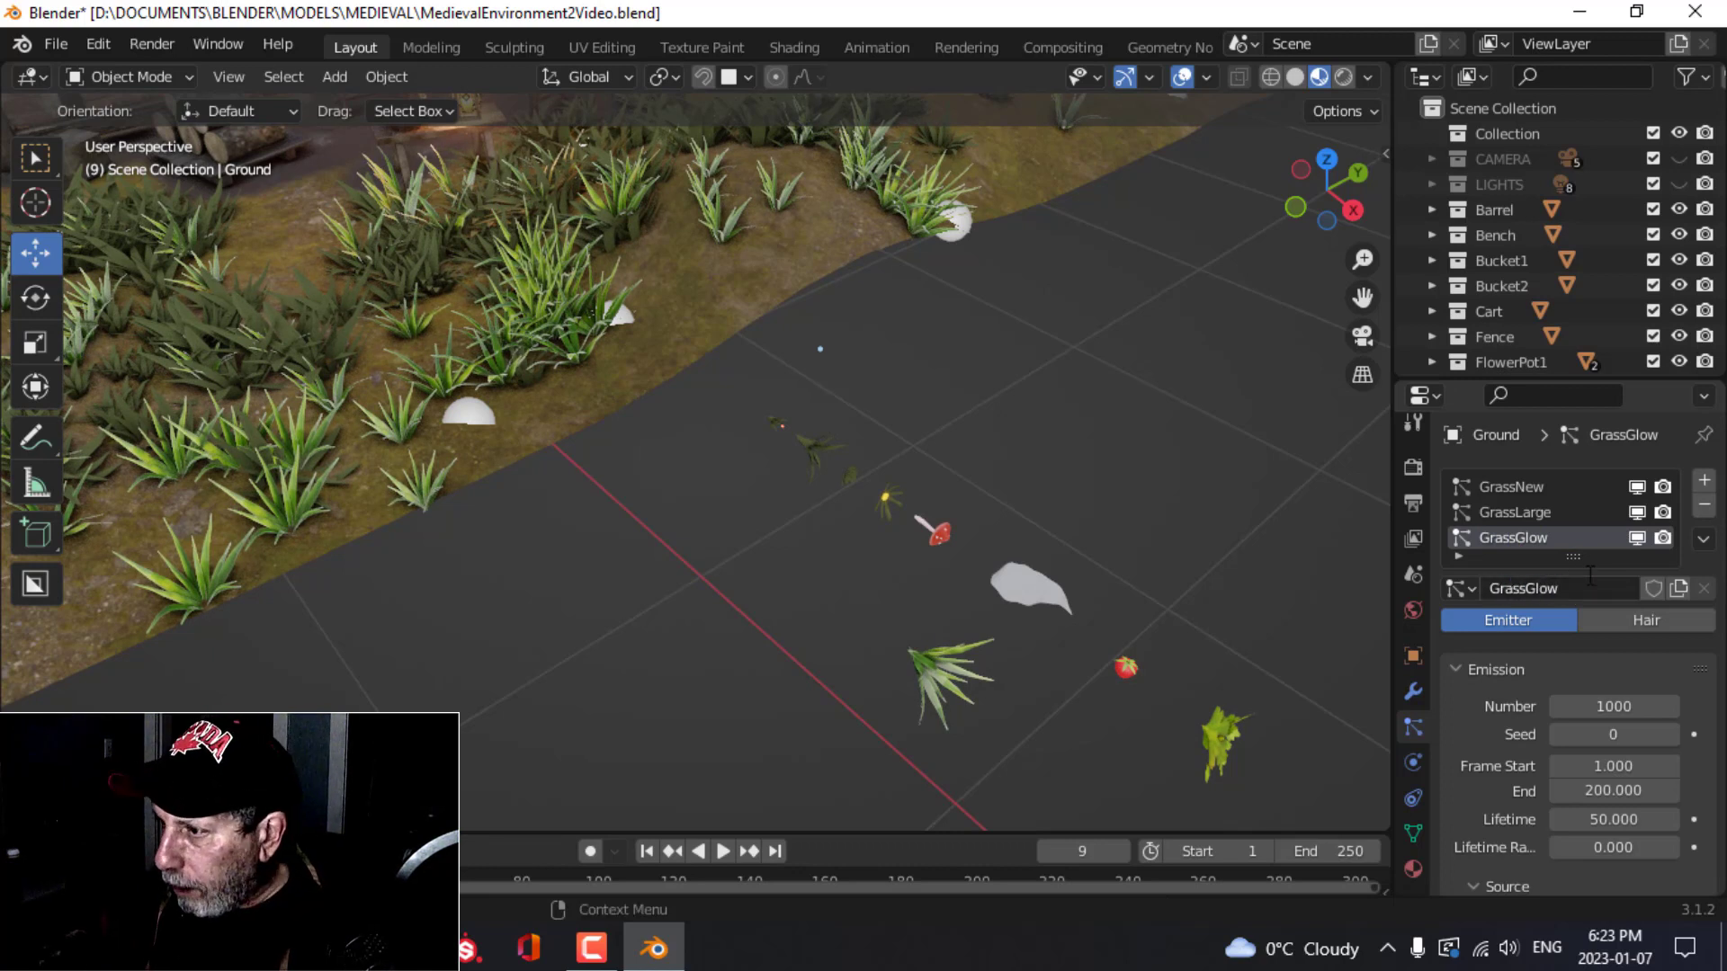
Step: Make GrassGlow a hair system with an emission number of 50 and a hair length of 1 m
click(1634, 621)
click(1613, 733)
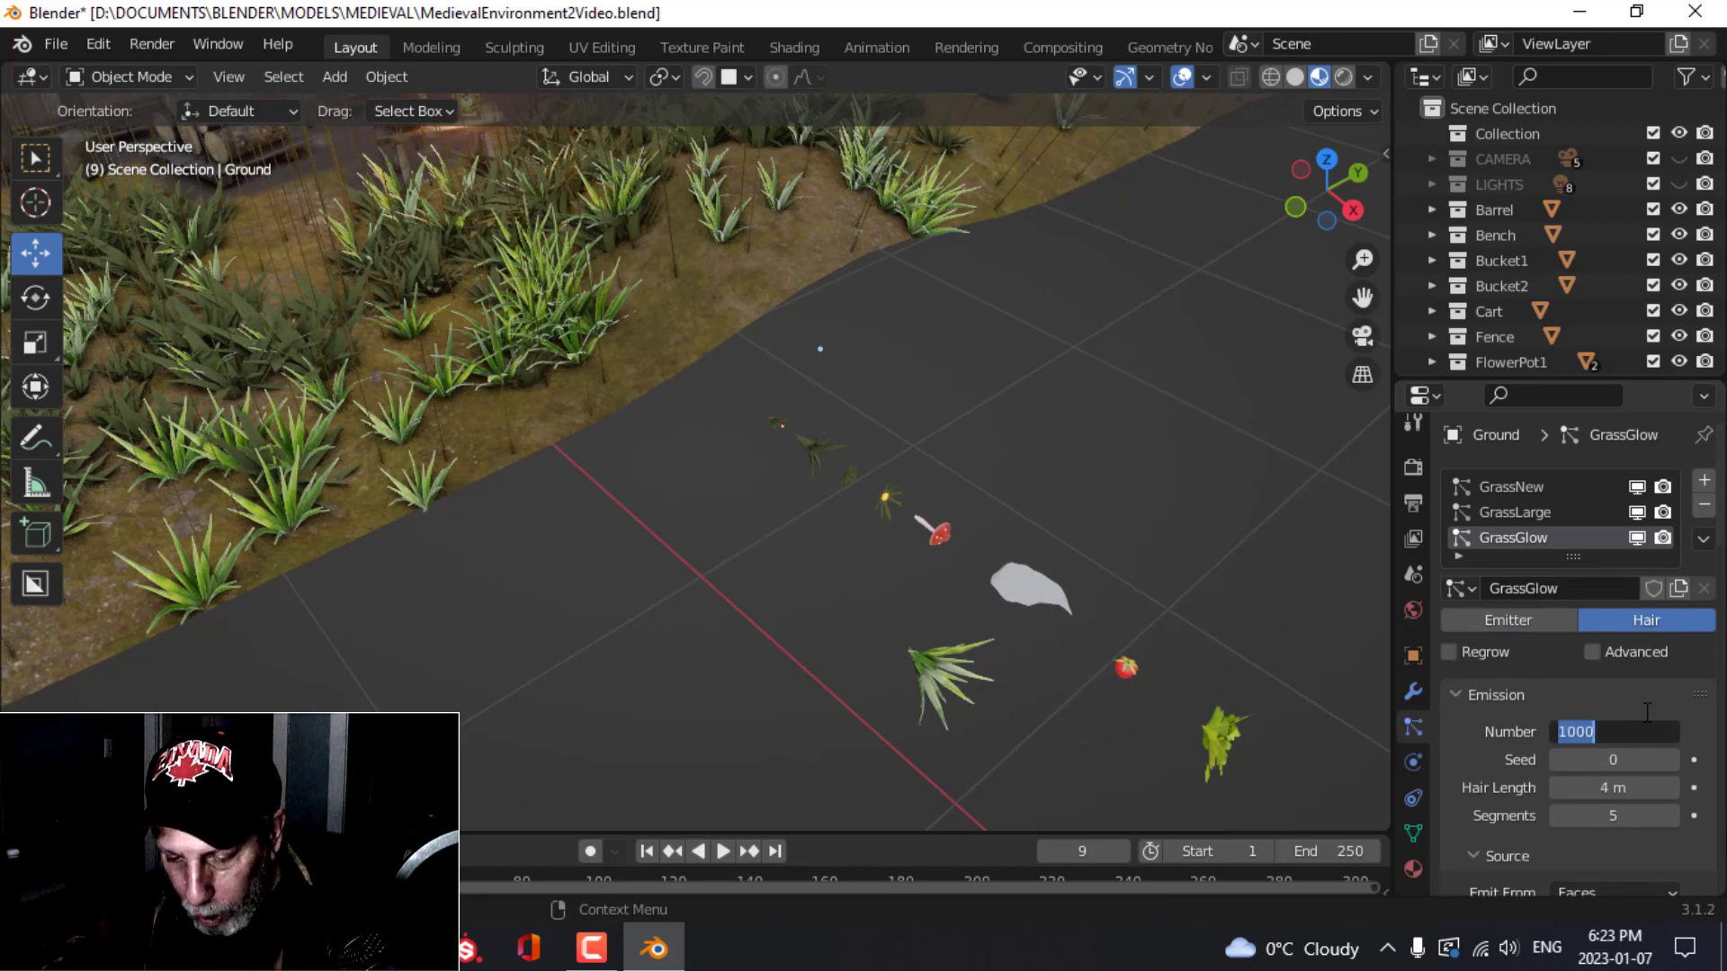
text(50)
key(Tab)
key(Tab)
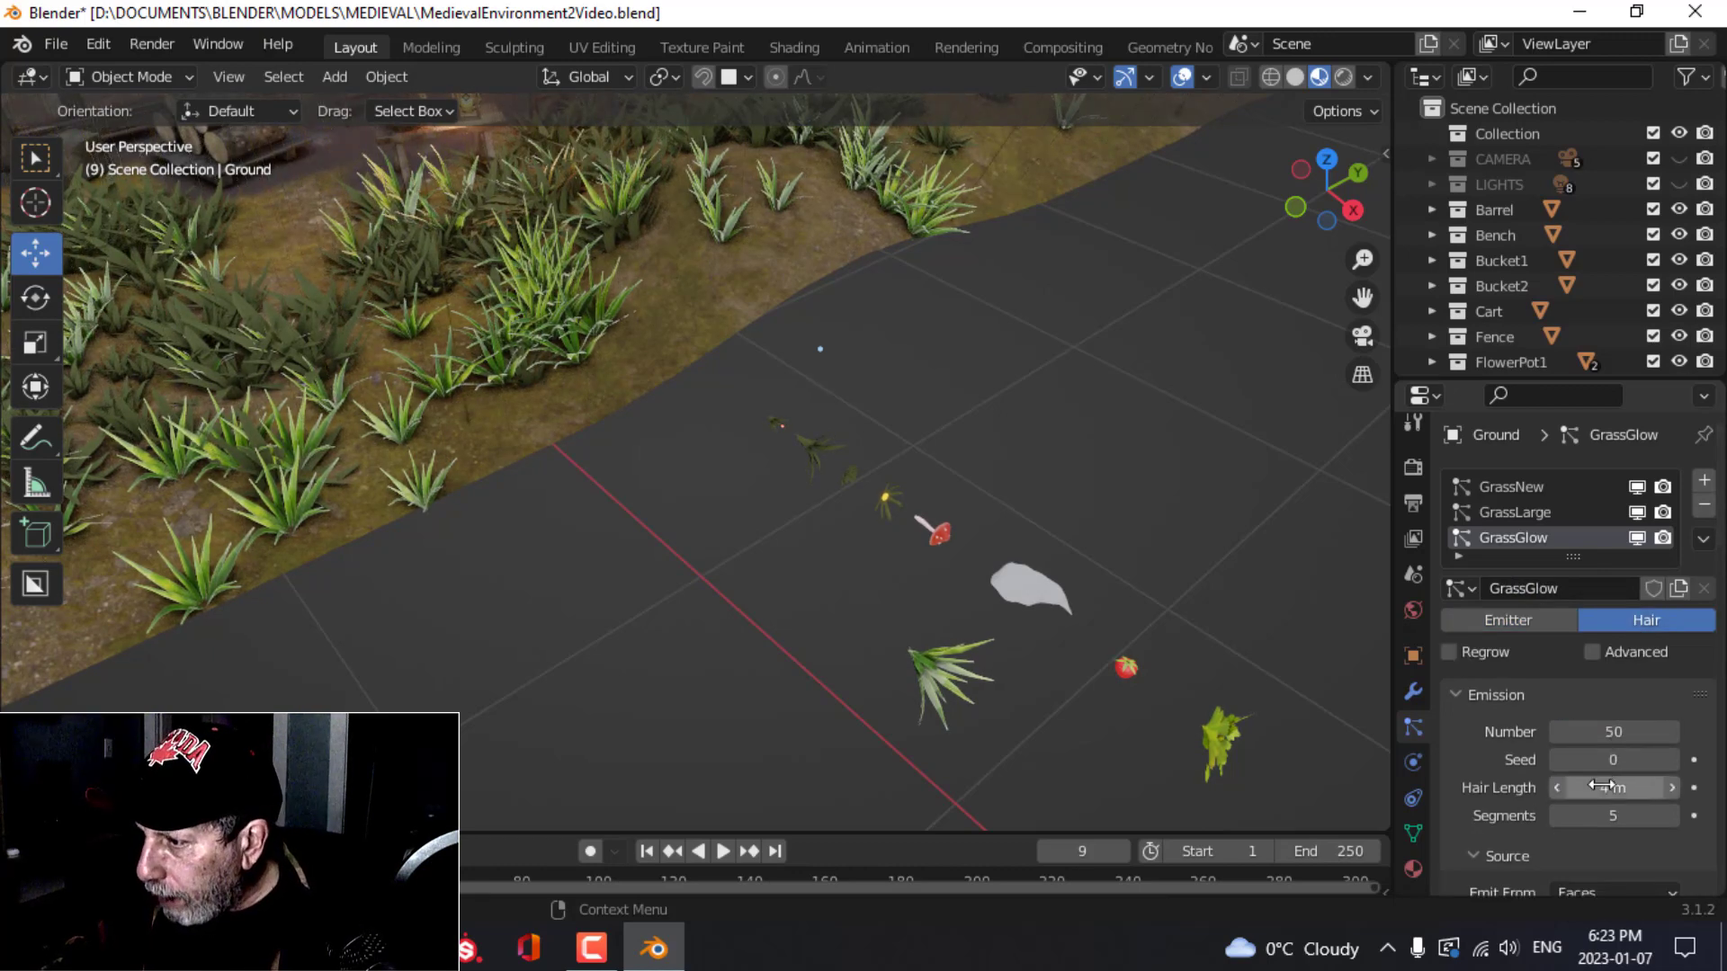
text(1)
key(Return)
Step: Render the GrassGlow particles as an object, using the small plant with the red glowing tip as the instance
scroll(1594, 771, down, 8)
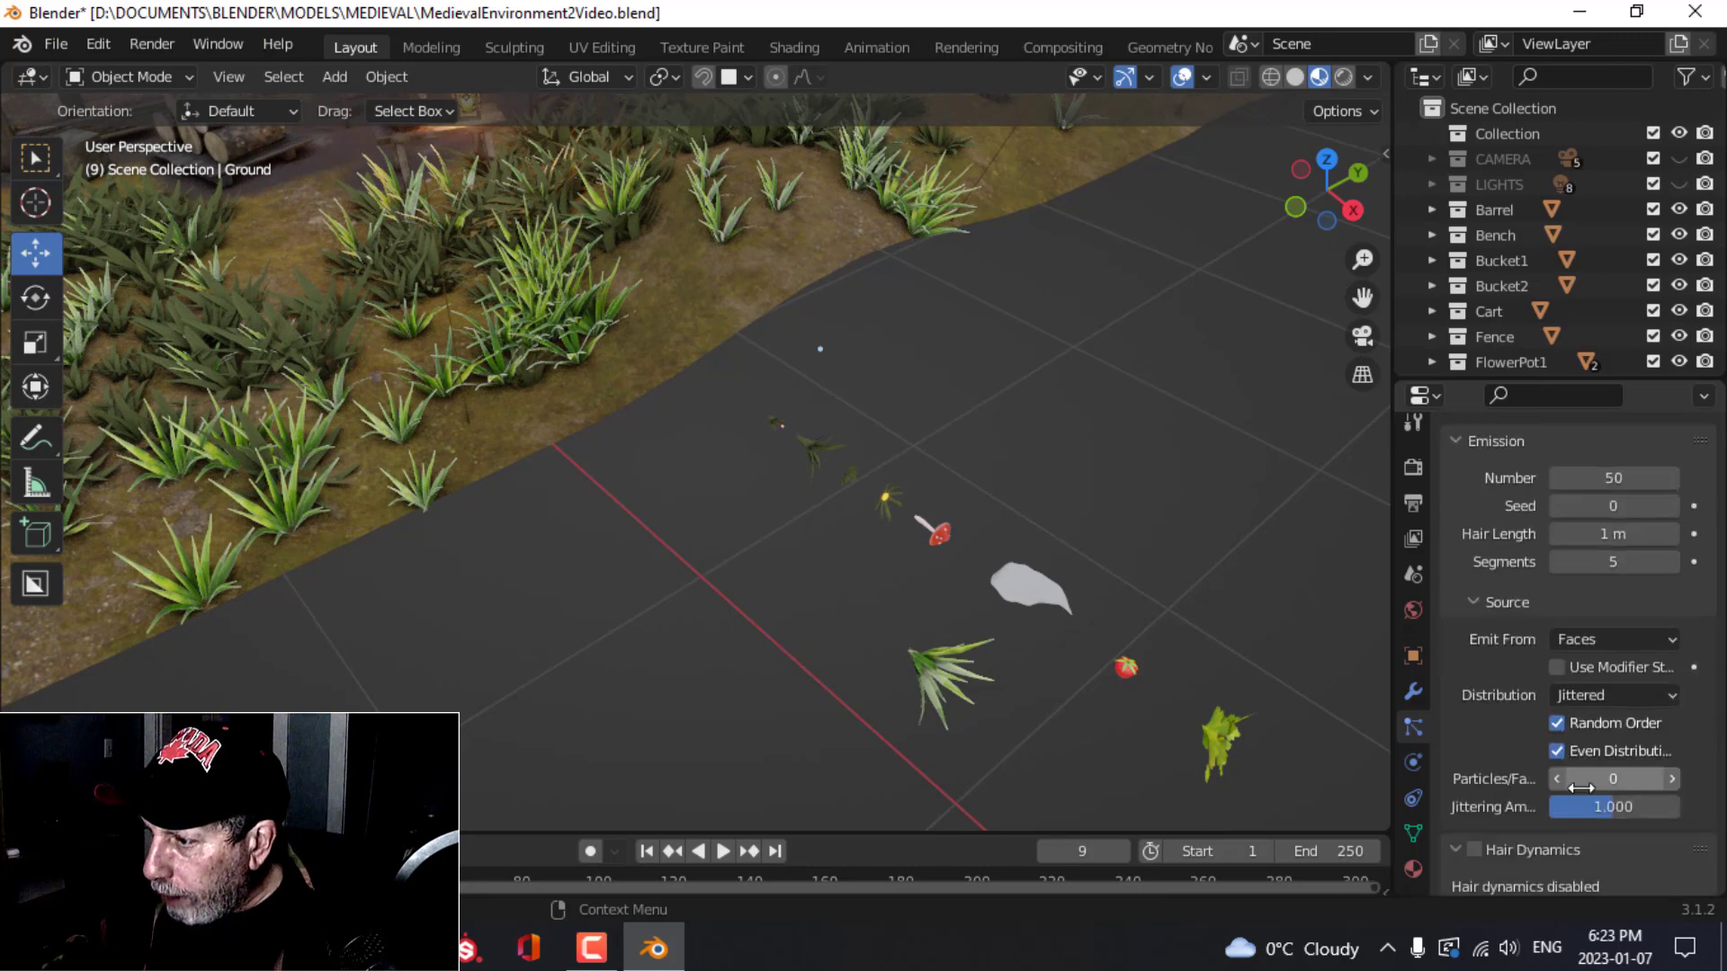
scroll(1632, 611, down, 4)
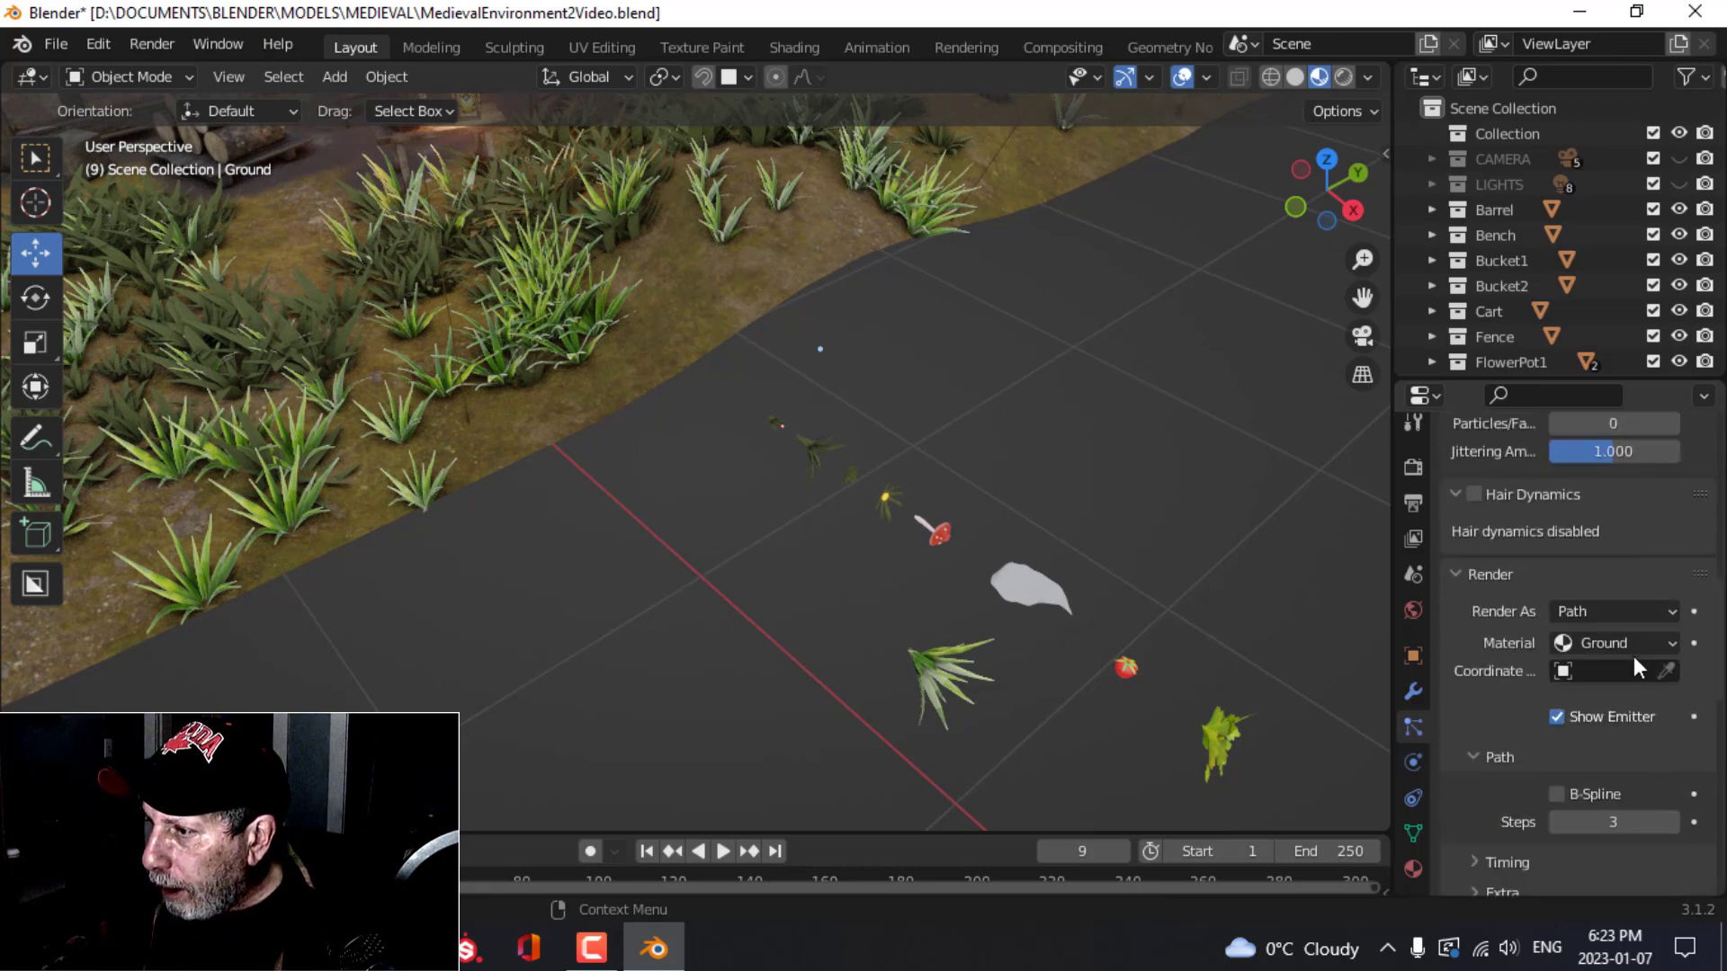
click(1612, 609)
click(1576, 696)
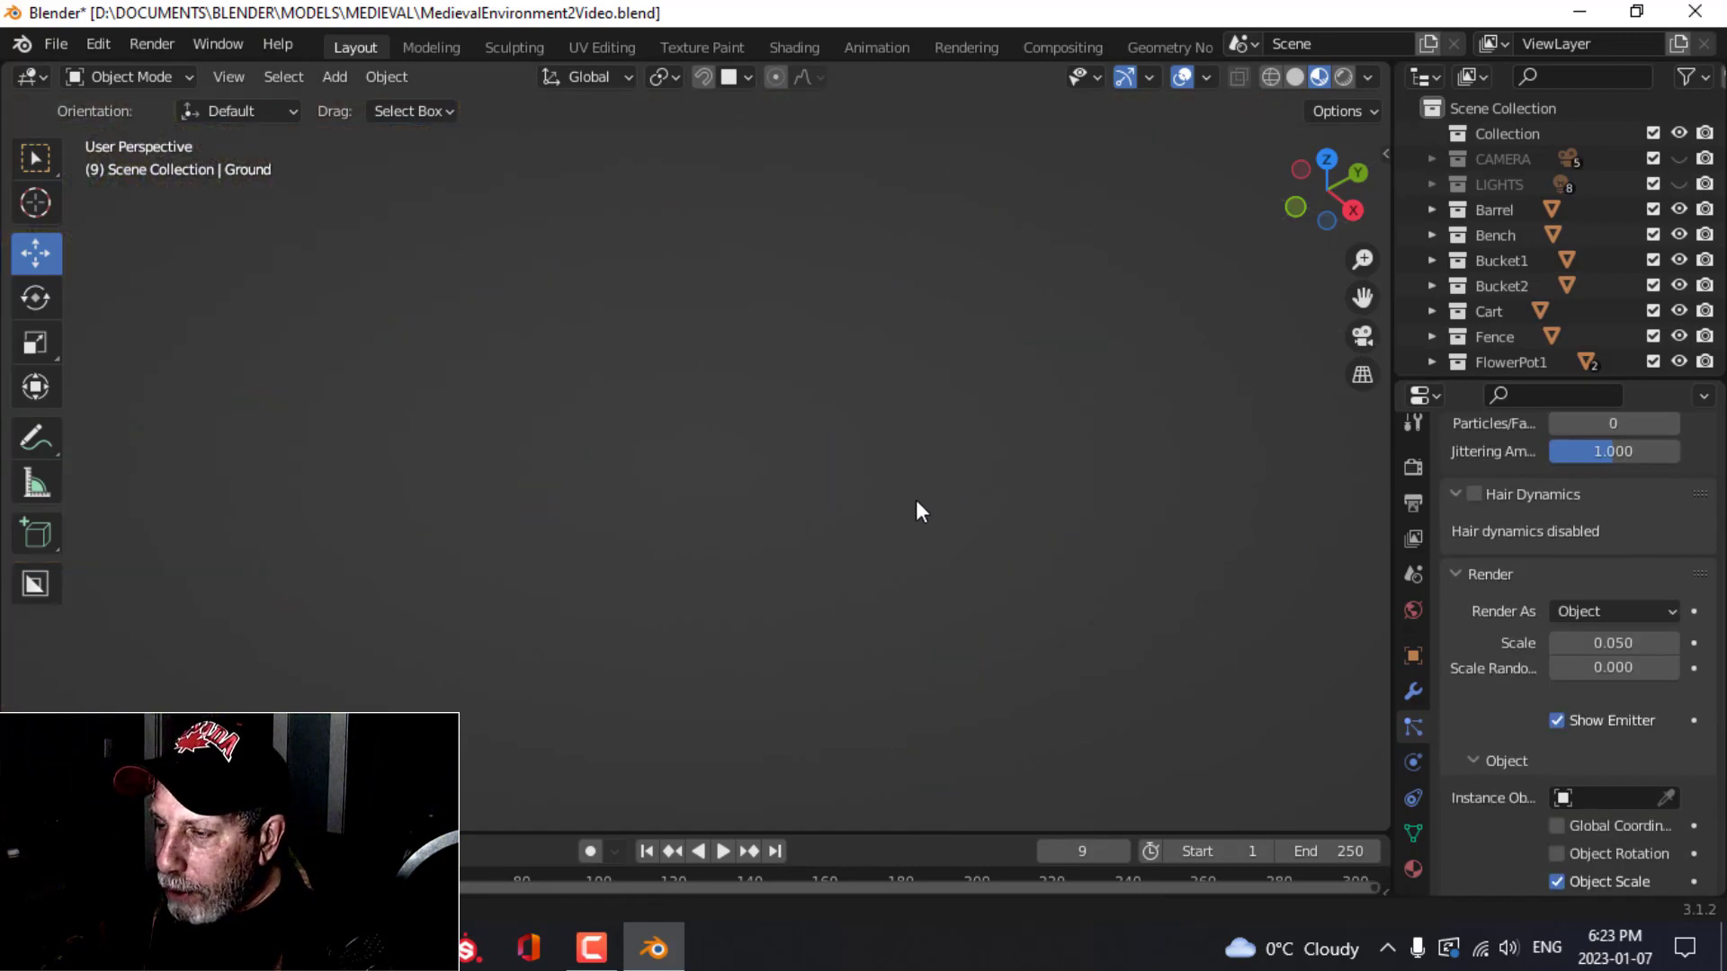
scroll(915, 500, up, 3)
scroll(831, 515, up, 4)
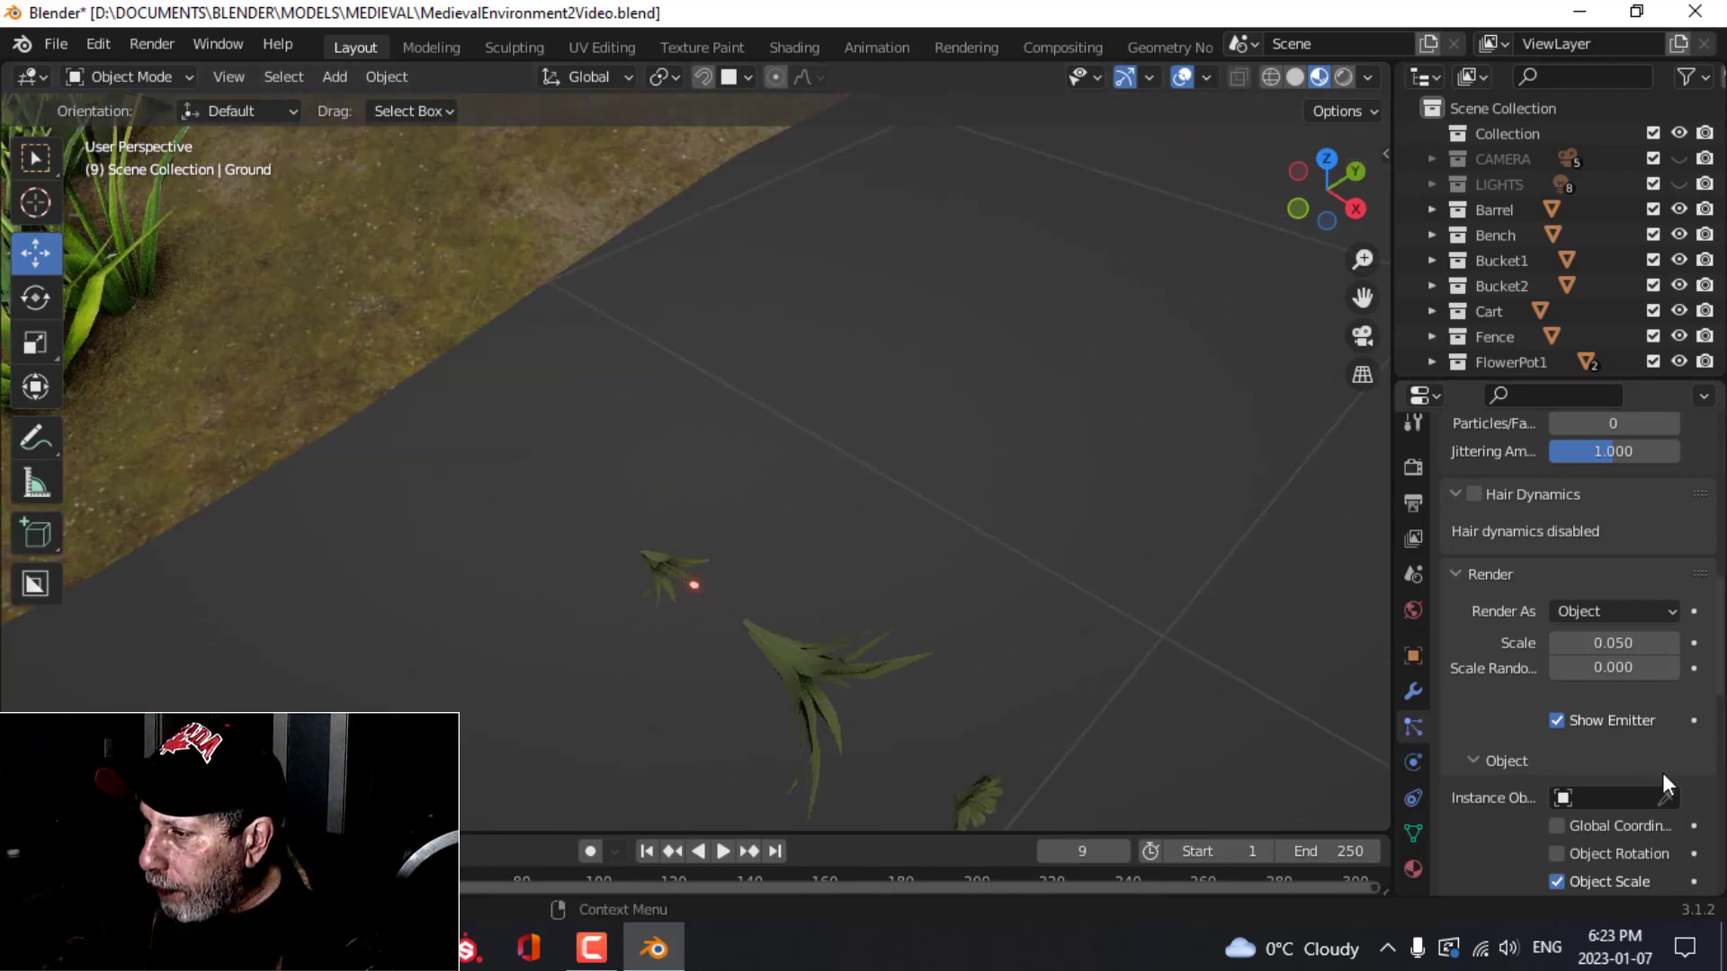
click(677, 547)
Step: Enable Object Rotation for the GrassGlow instances and set their render scale to 2.610
scroll(878, 533, down, 5)
shift+middle_drag(906, 534, 972, 509)
scroll(1598, 793, down, 4)
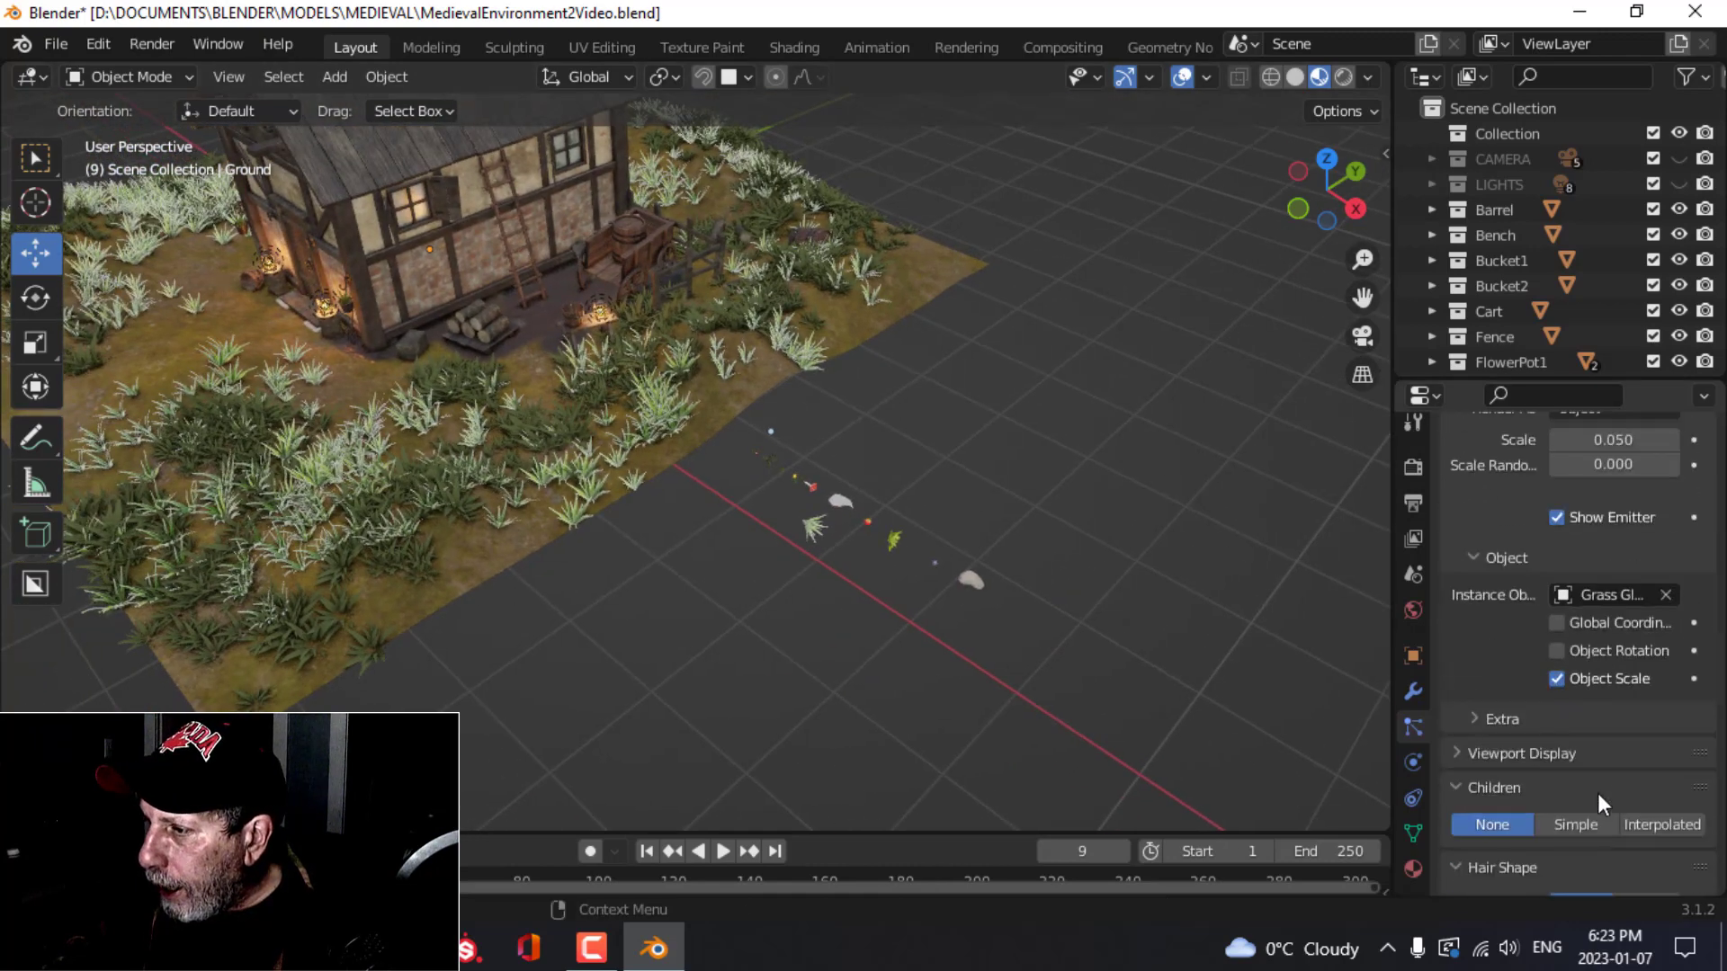
scroll(1600, 736, up, 3)
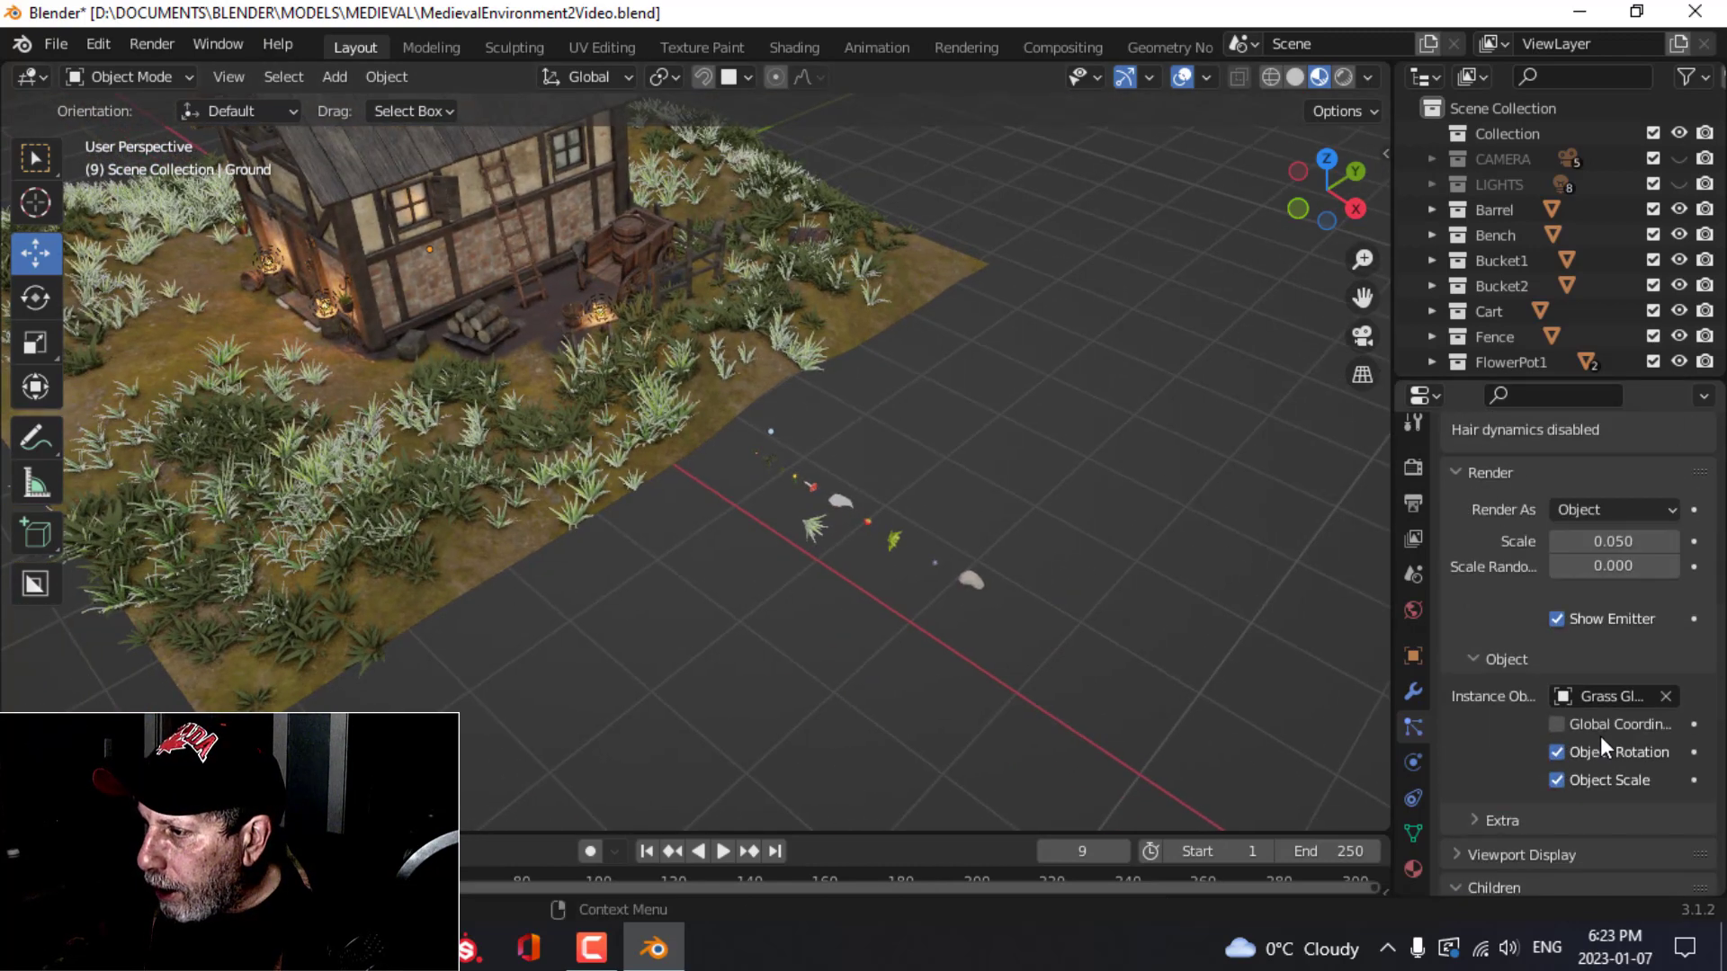
scroll(1600, 736, down, 5)
scroll(1565, 707, down, 1)
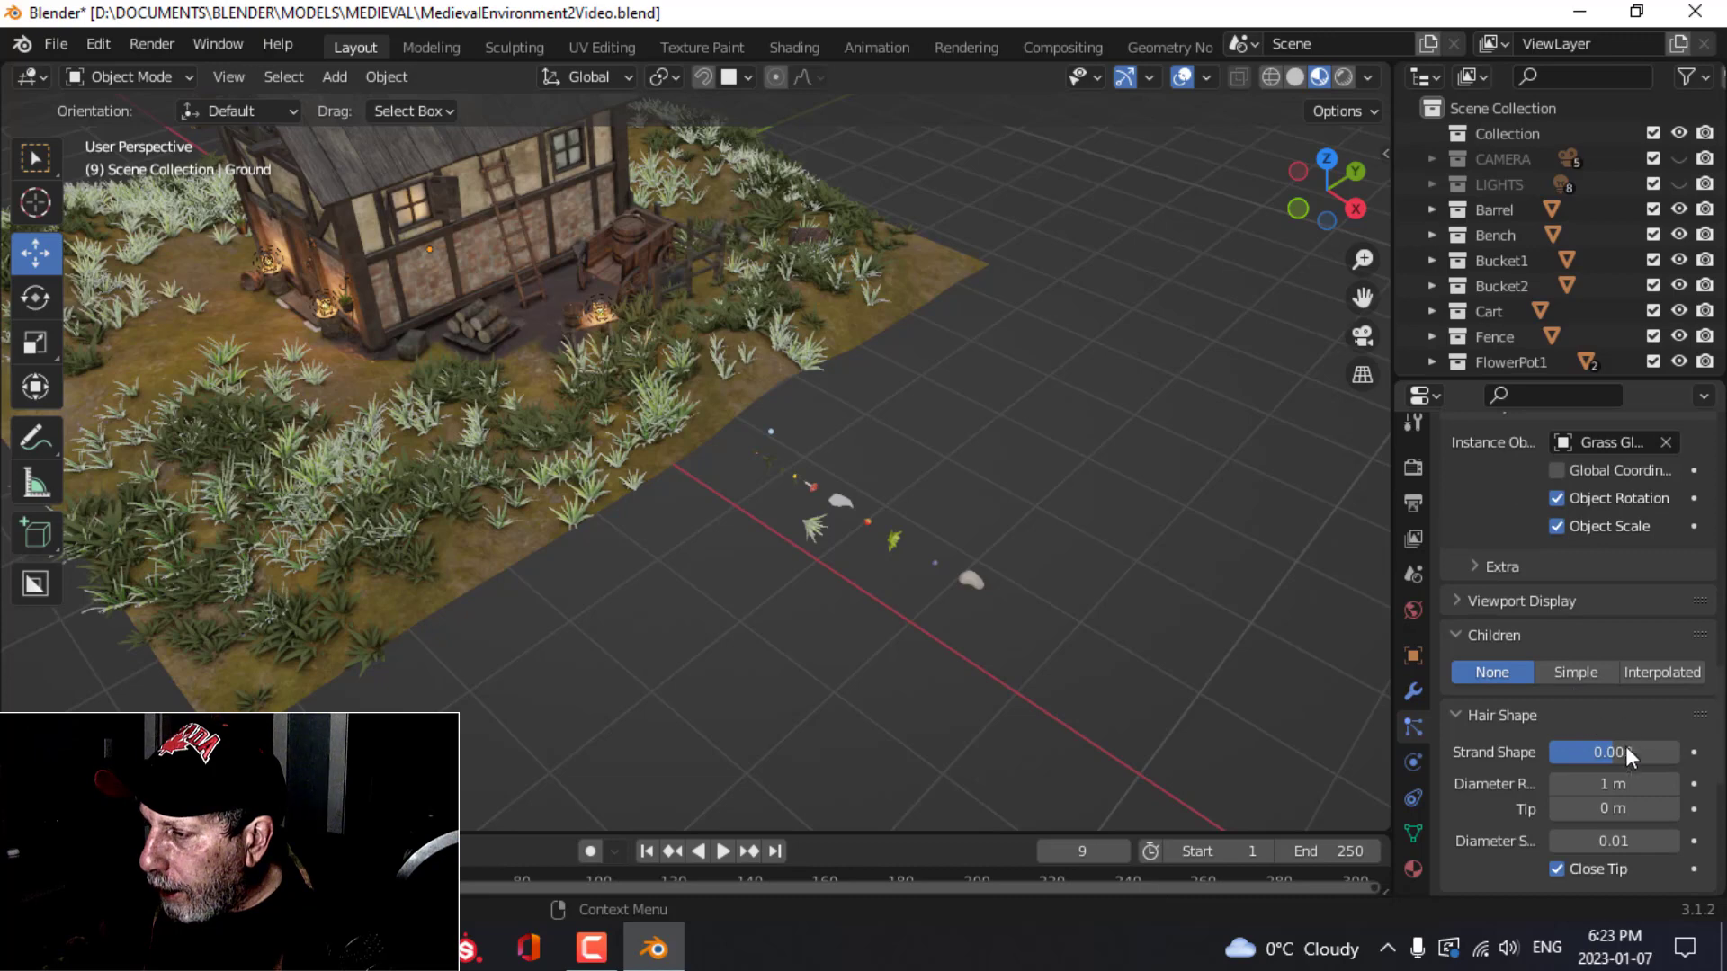
scroll(1595, 792, down, 6)
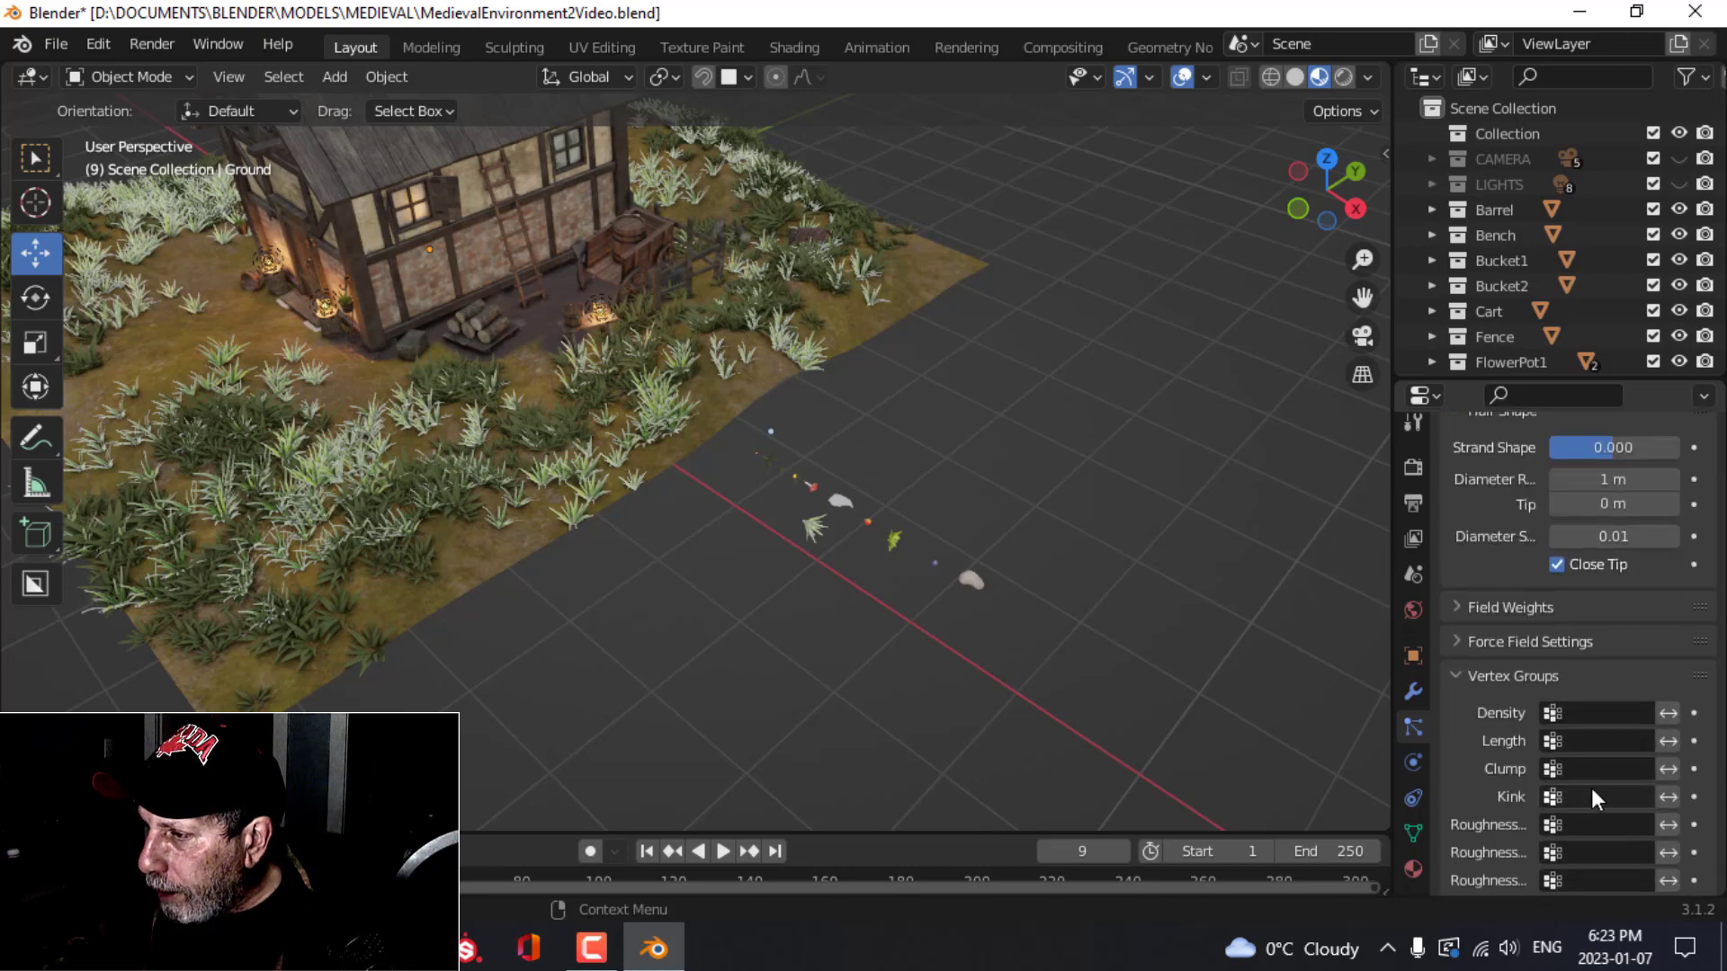
scroll(1590, 788, up, 12)
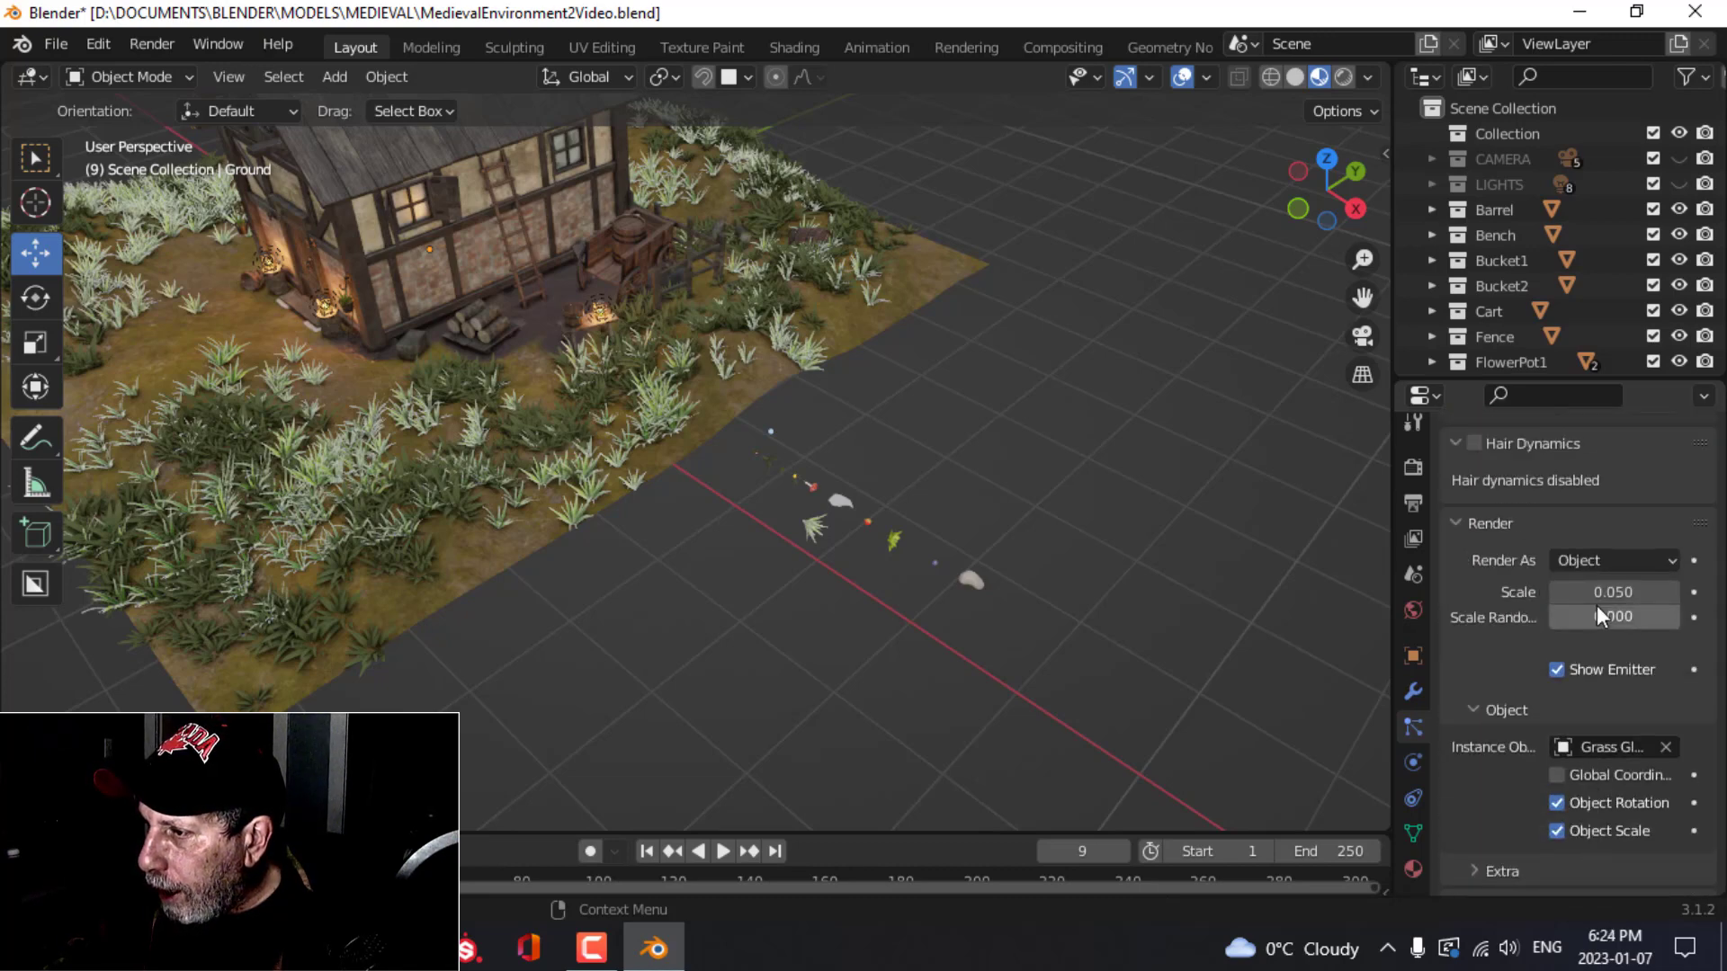
drag(1597, 594, 1641, 594)
Step: Hide GrassNew and GrassLarge in the viewport and enable the Advanced options for the GrassGlow hair
scroll(1640, 508, up, 8)
scroll(1641, 504, up, 5)
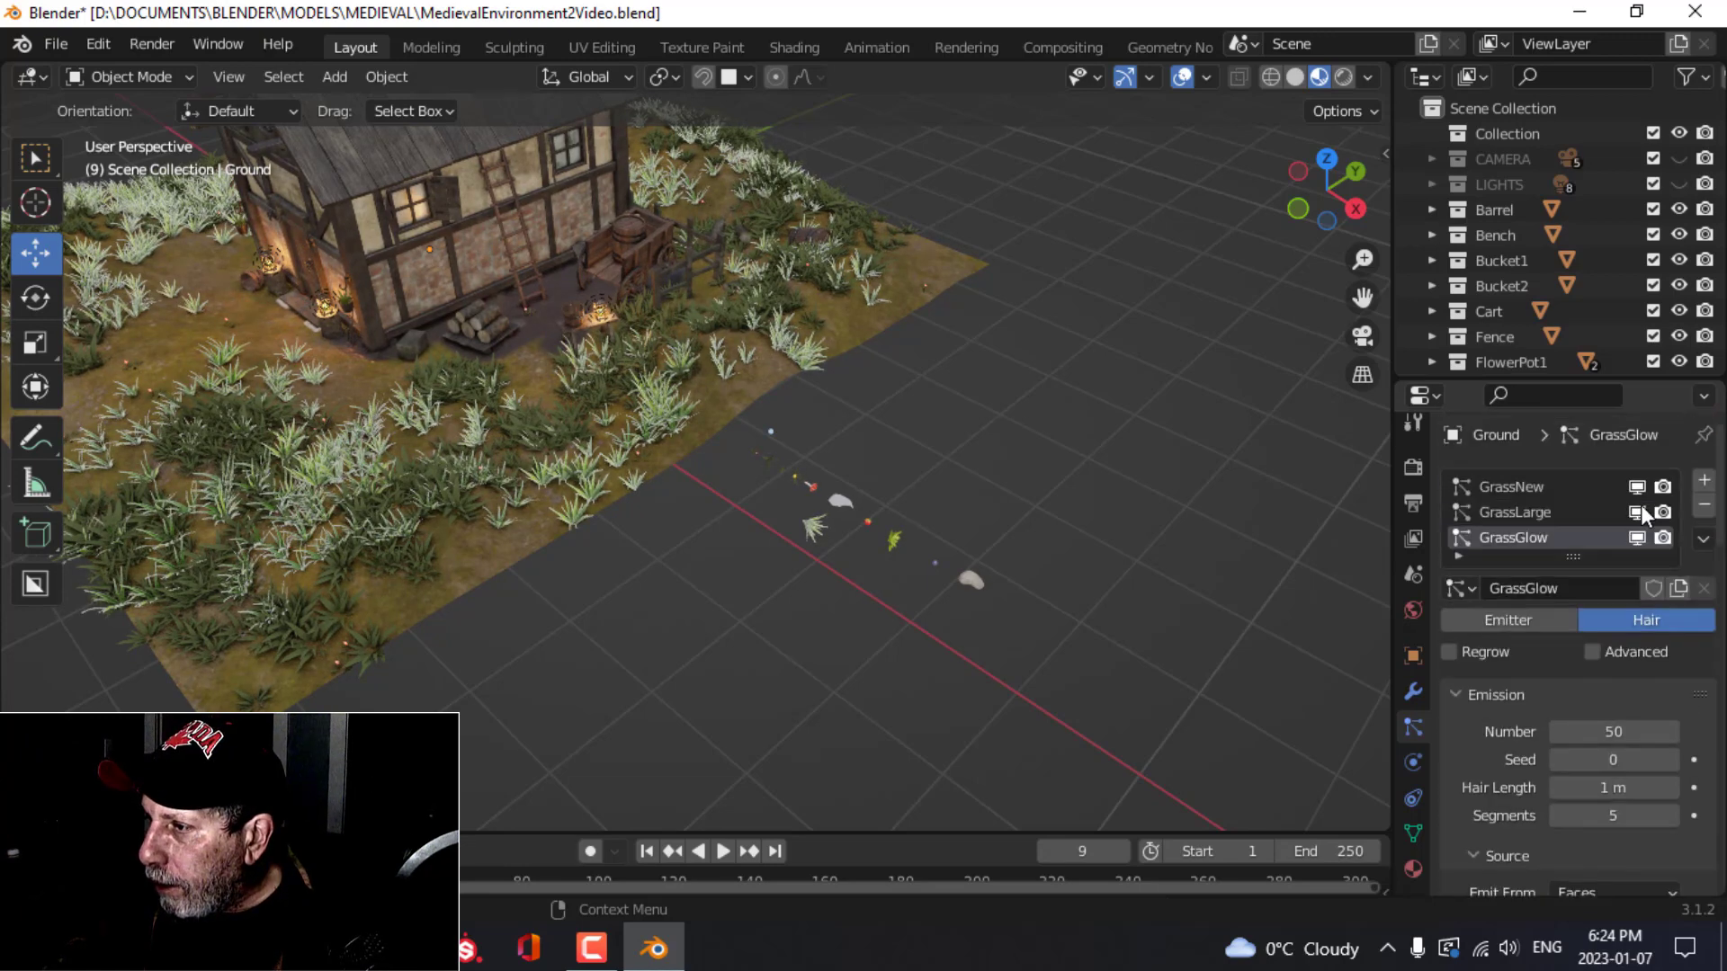
click(1637, 512)
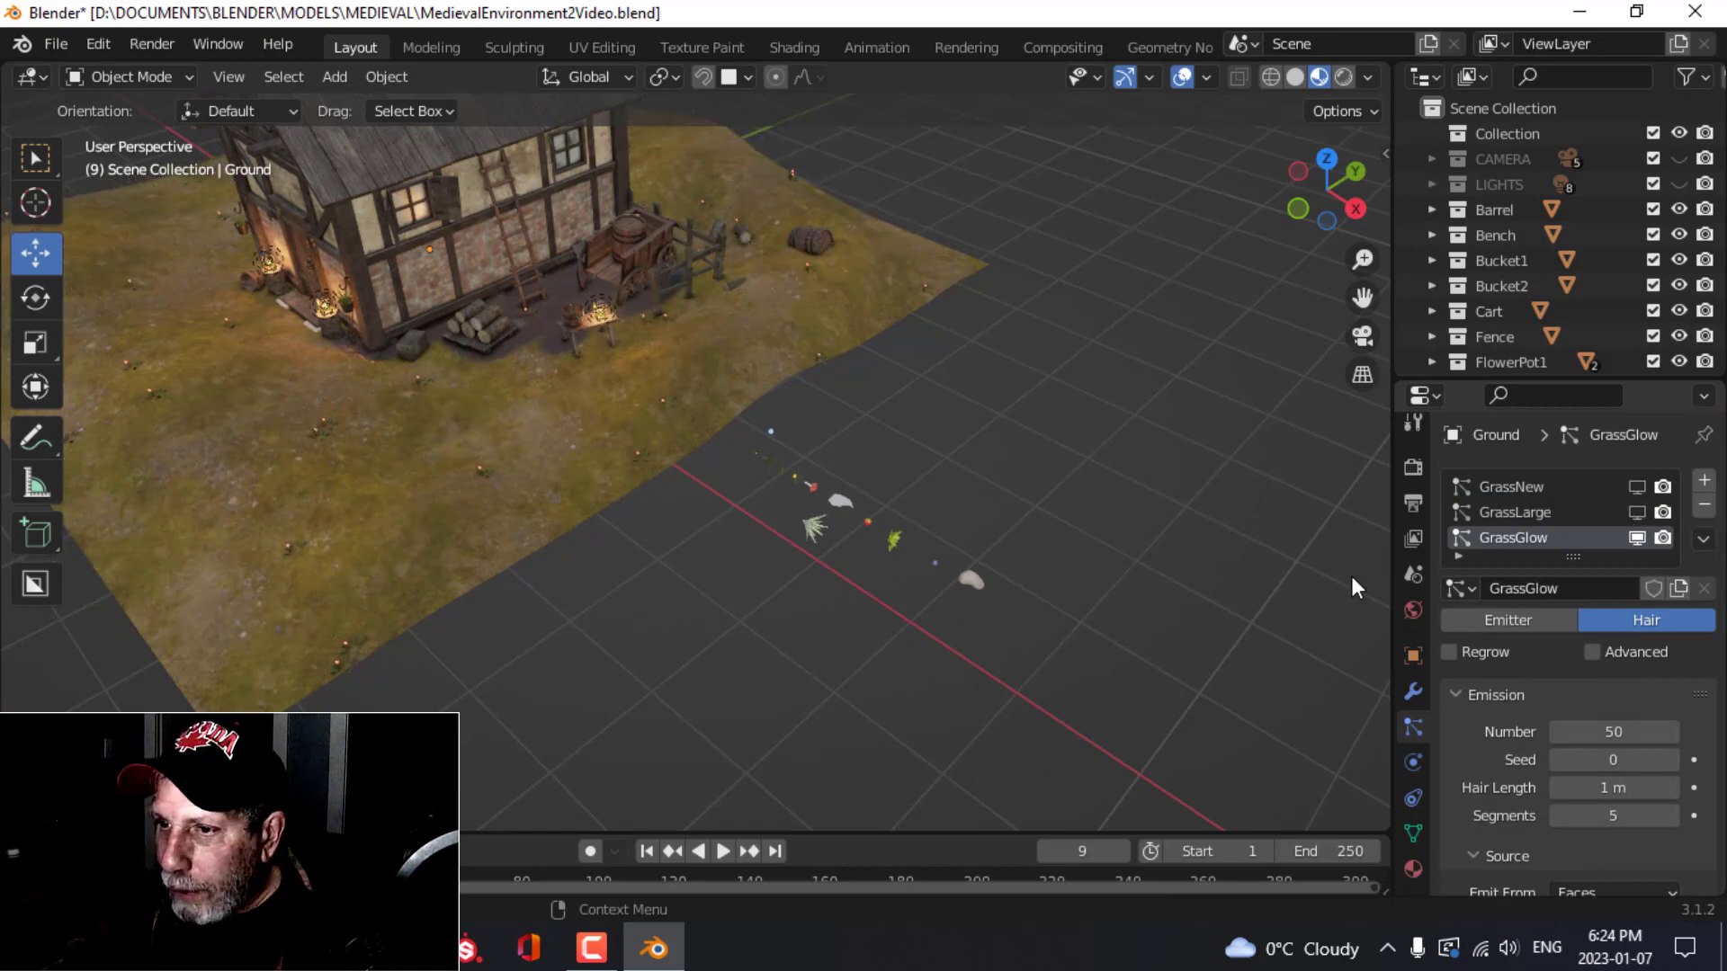
scroll(552, 537, up, 3)
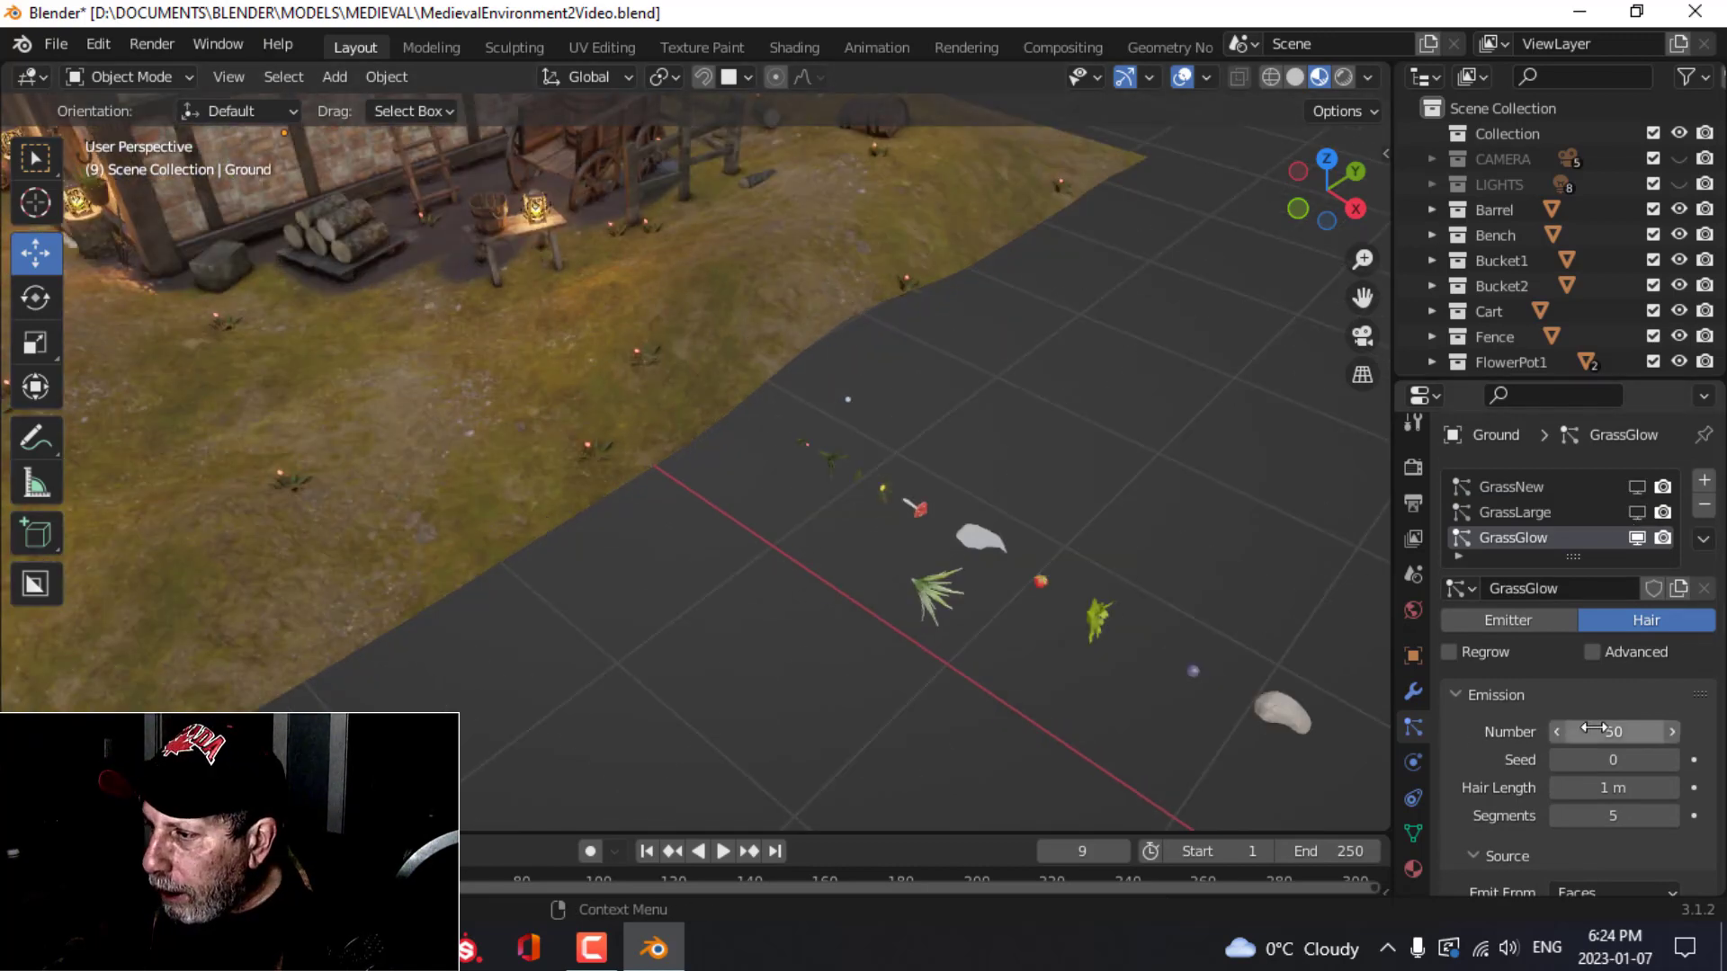
scroll(1615, 710, down, 8)
scroll(1608, 681, up, 7)
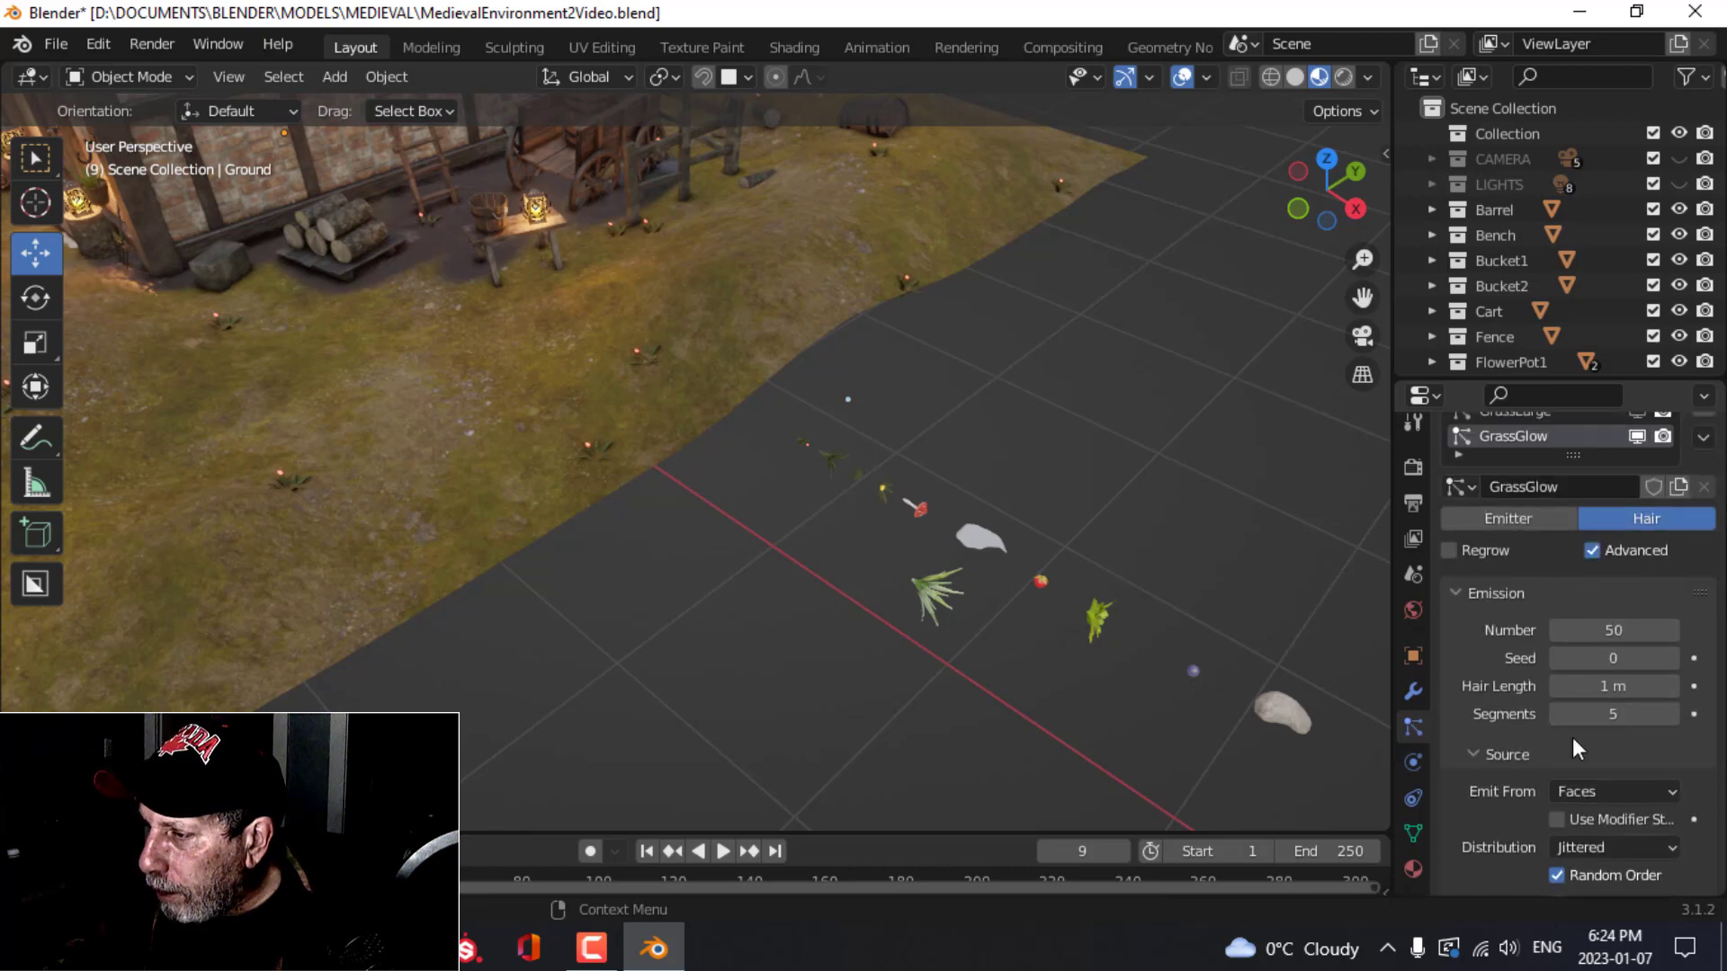
Step: Set the GrassGlow render scale to 3.100 and scale randomness to 0.229, then inspect the plants on the ground
scroll(1570, 751, down, 12)
scroll(1576, 709, up, 4)
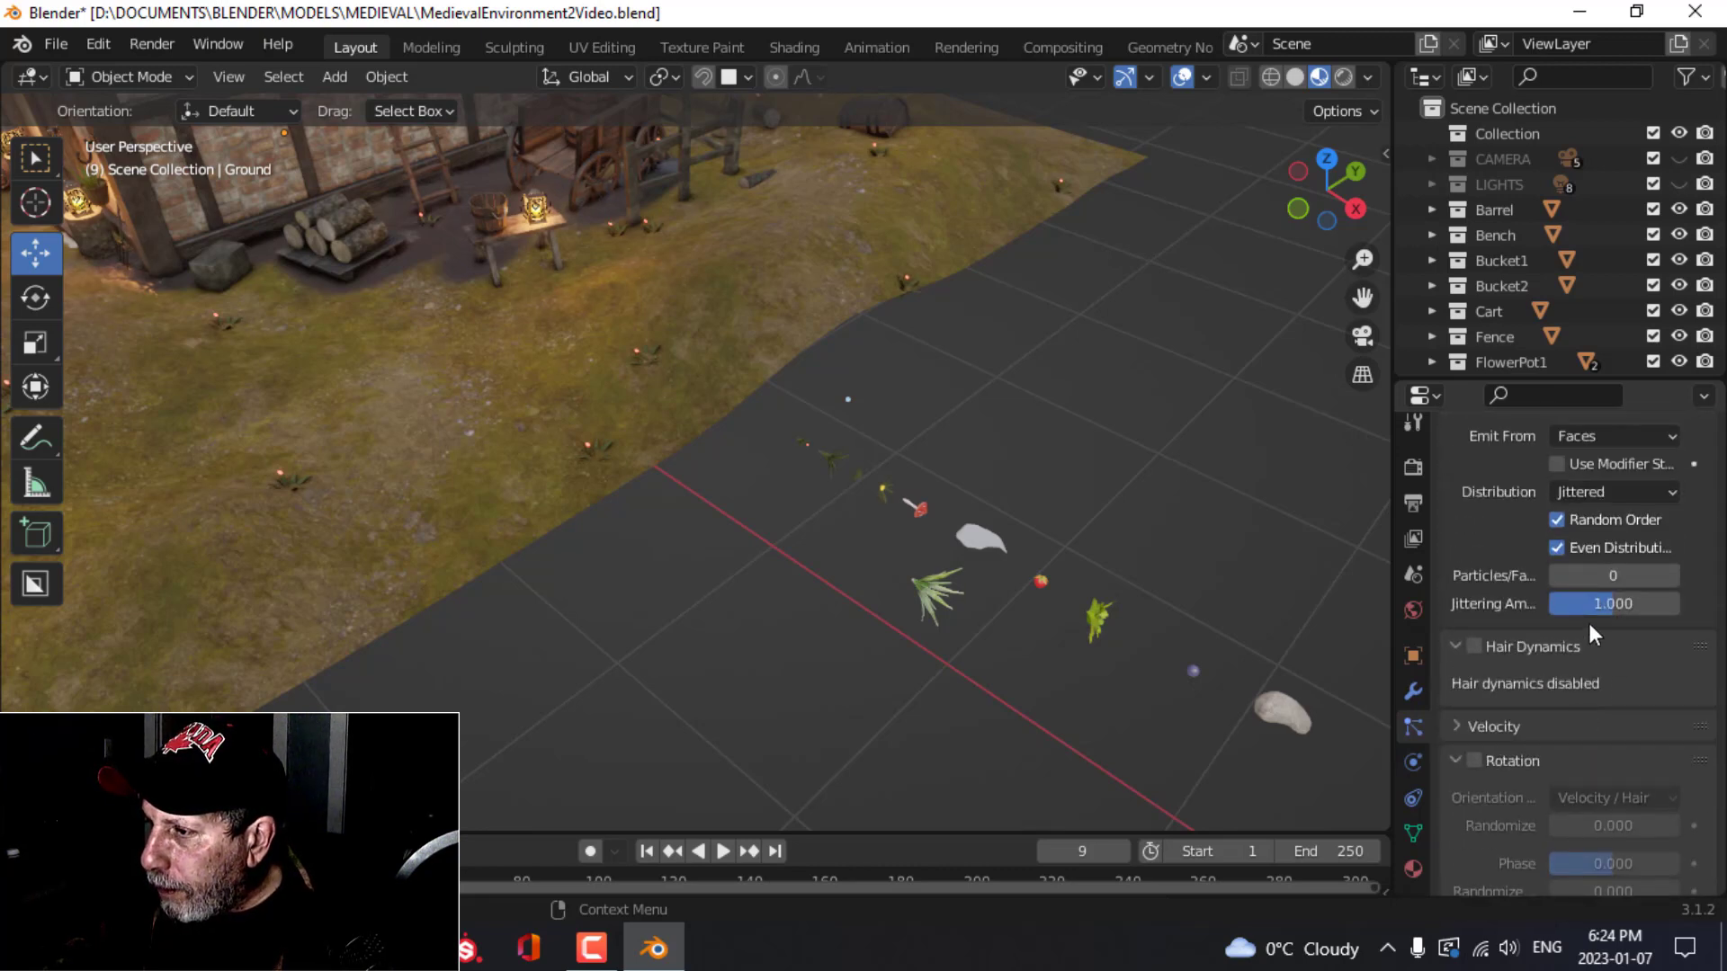
scroll(1612, 747, down, 15)
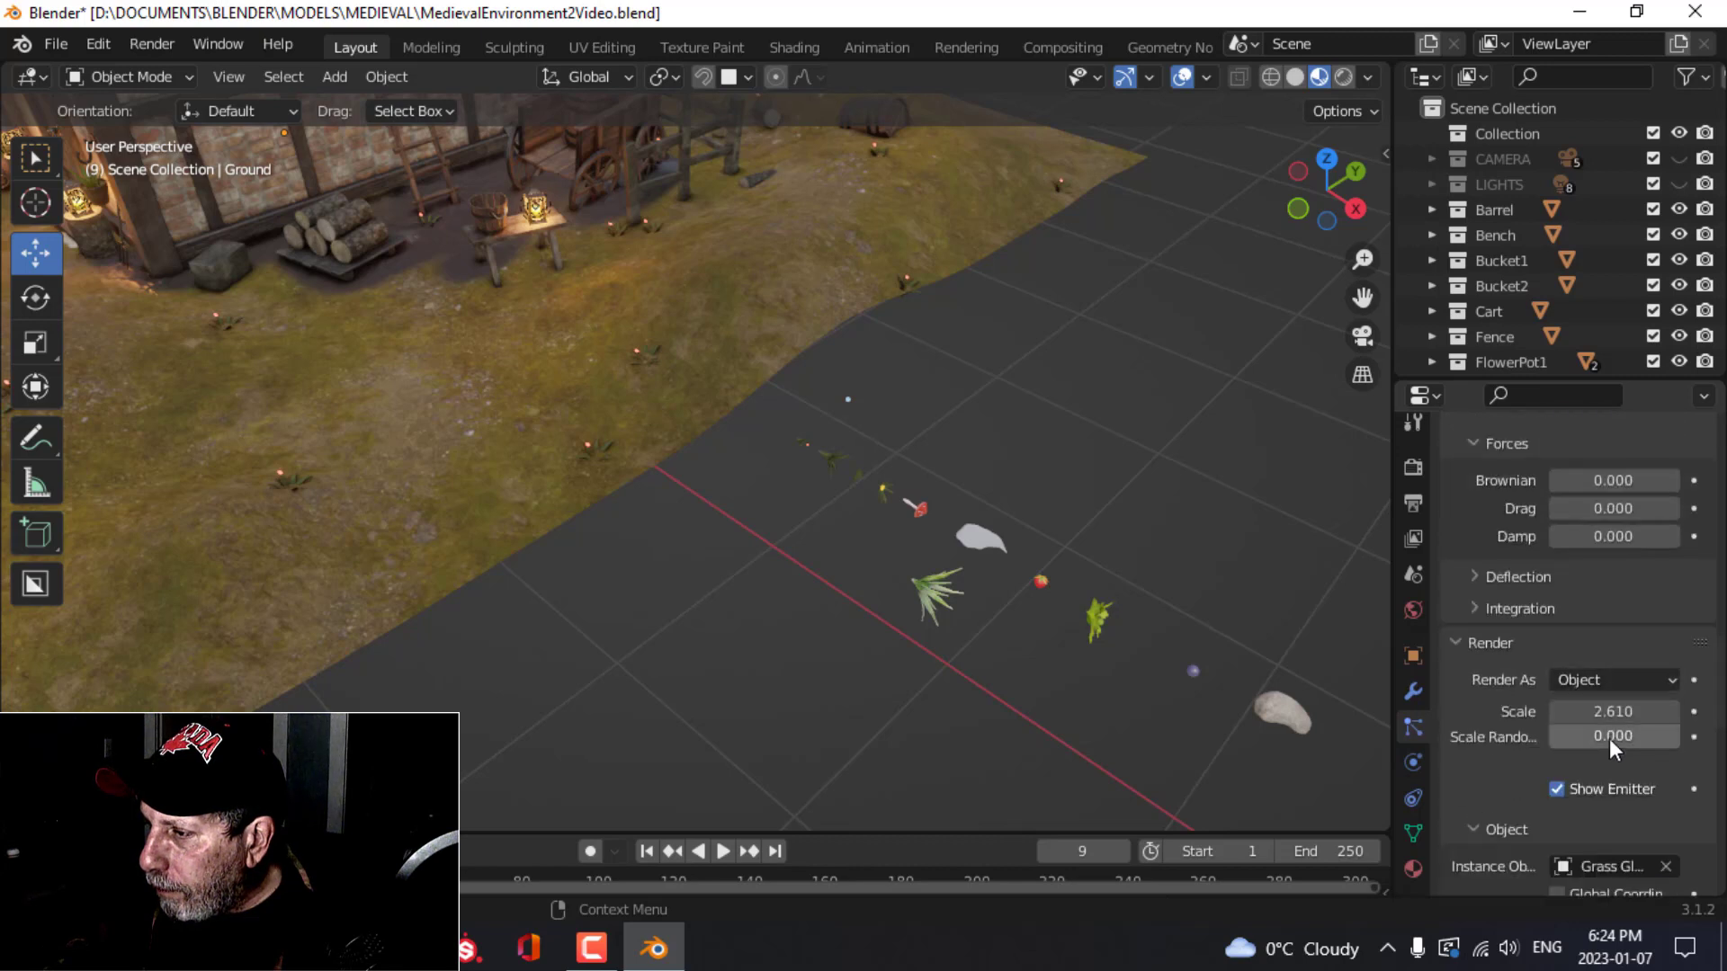
drag(1594, 712, 1627, 740)
scroll(662, 630, up, 5)
scroll(673, 613, down, 3)
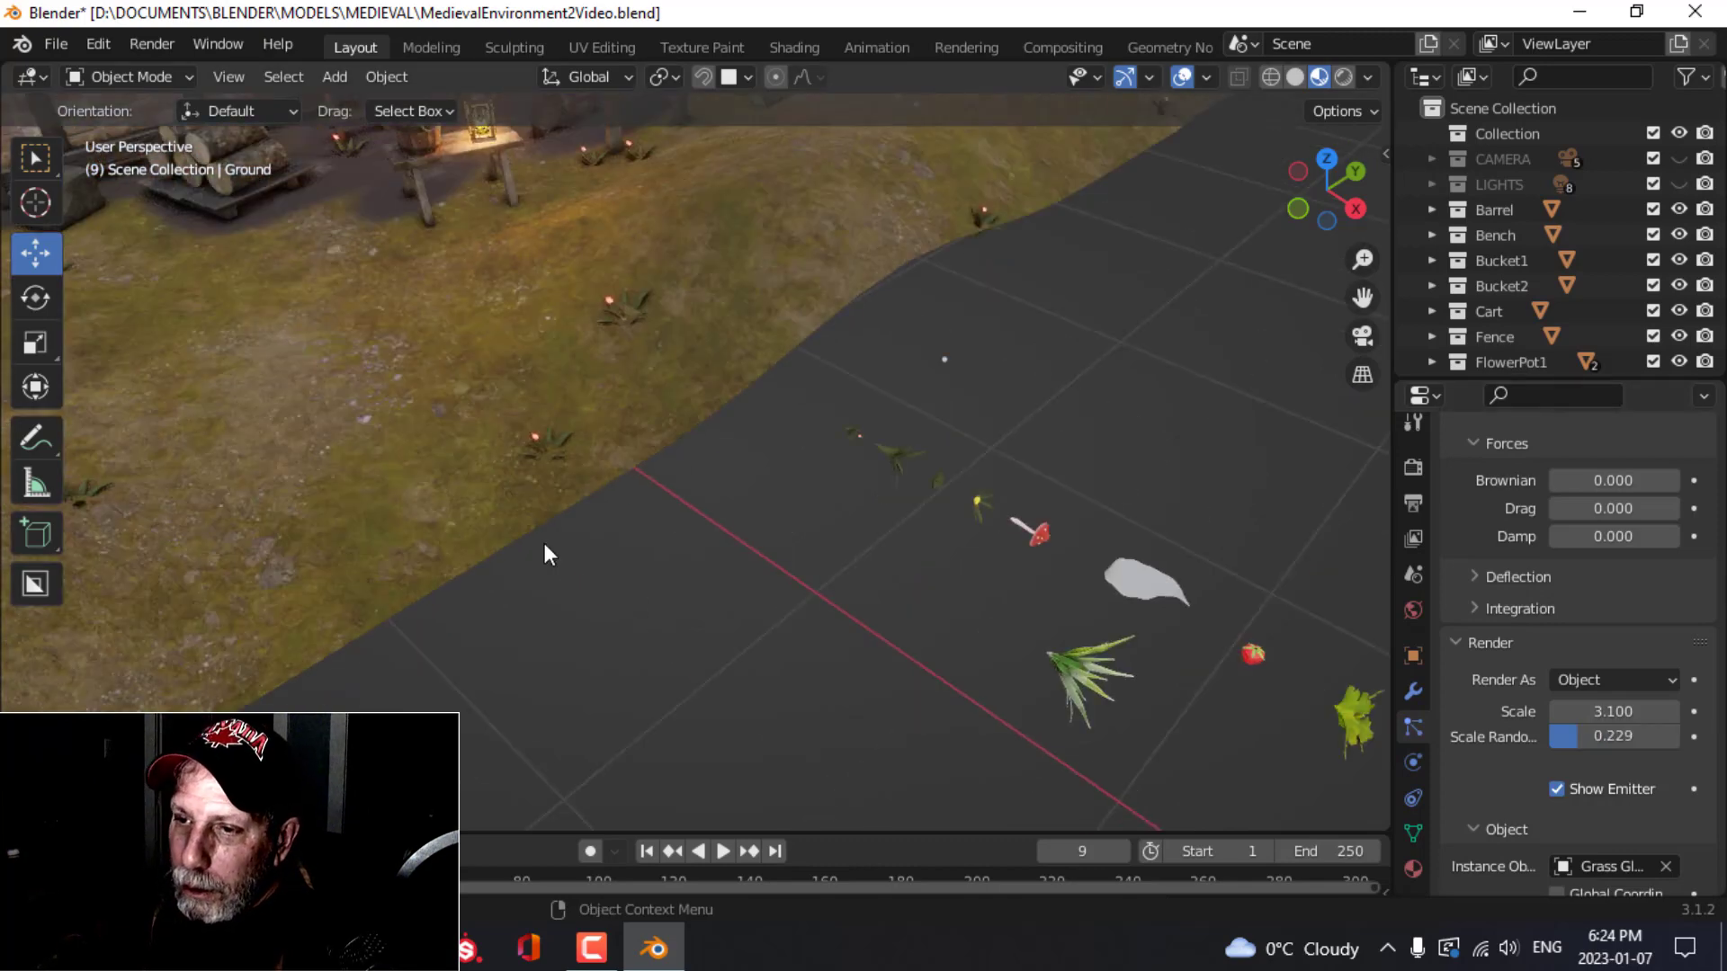
middle_drag(617, 507, 674, 489)
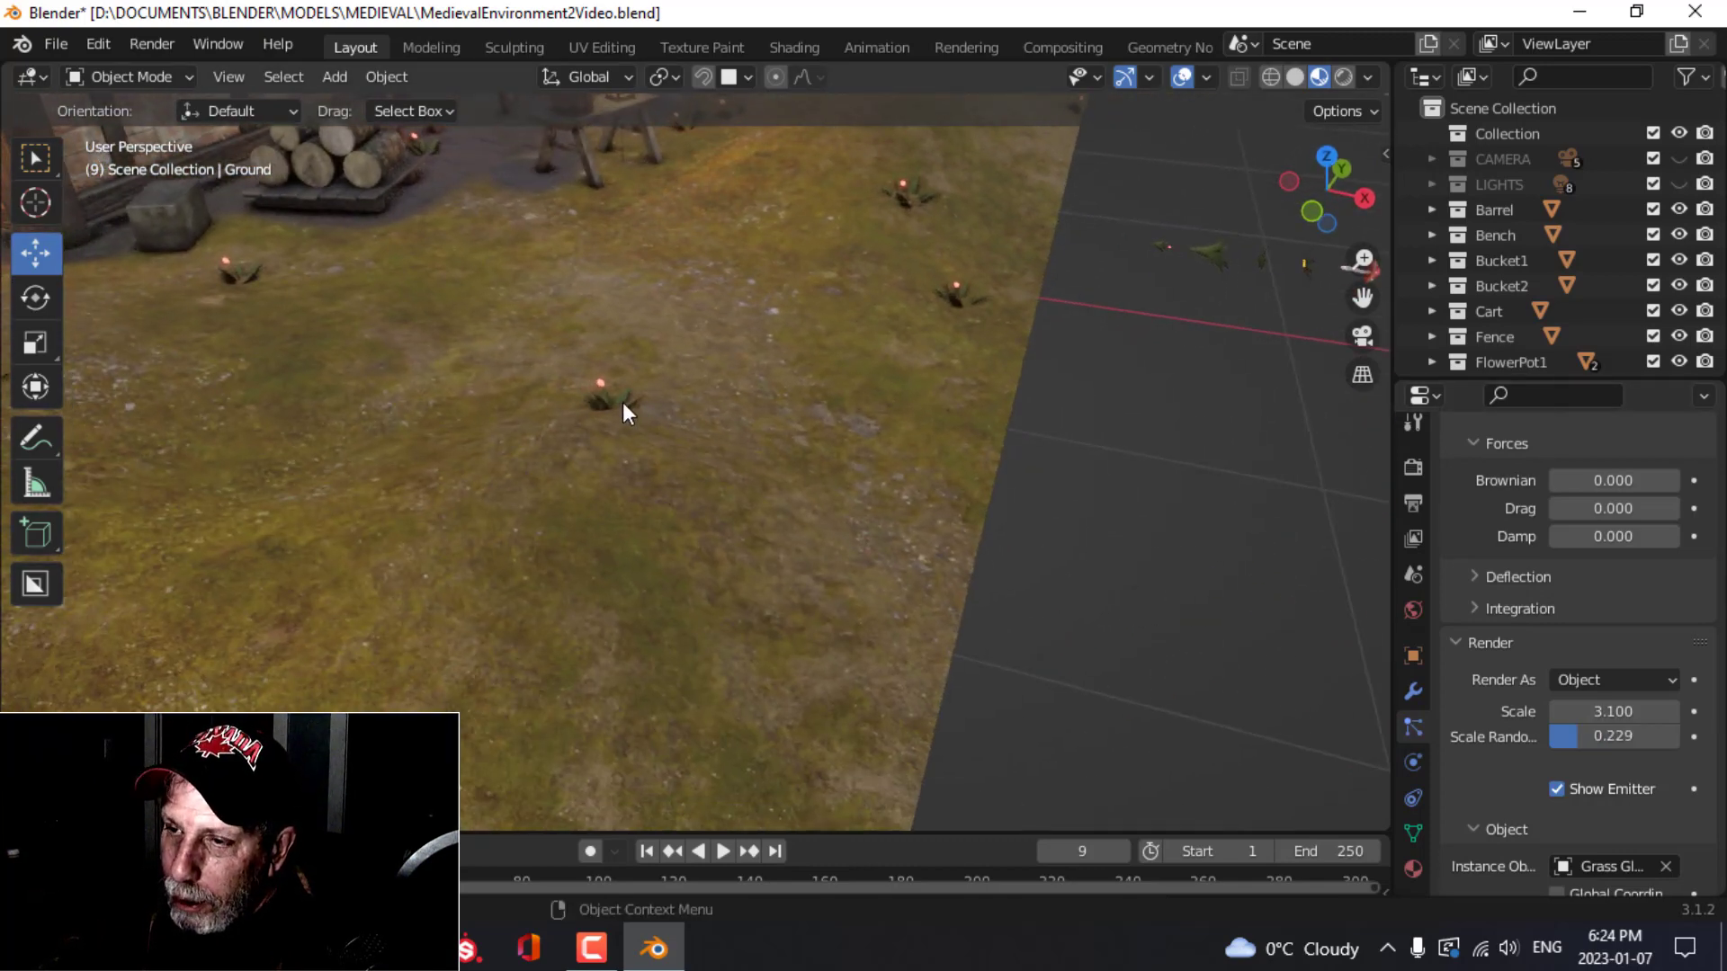
Step: Enable Rotation for the GrassGlow hair particles and set the orientation axis to Normal
scroll(1529, 674, up, 12)
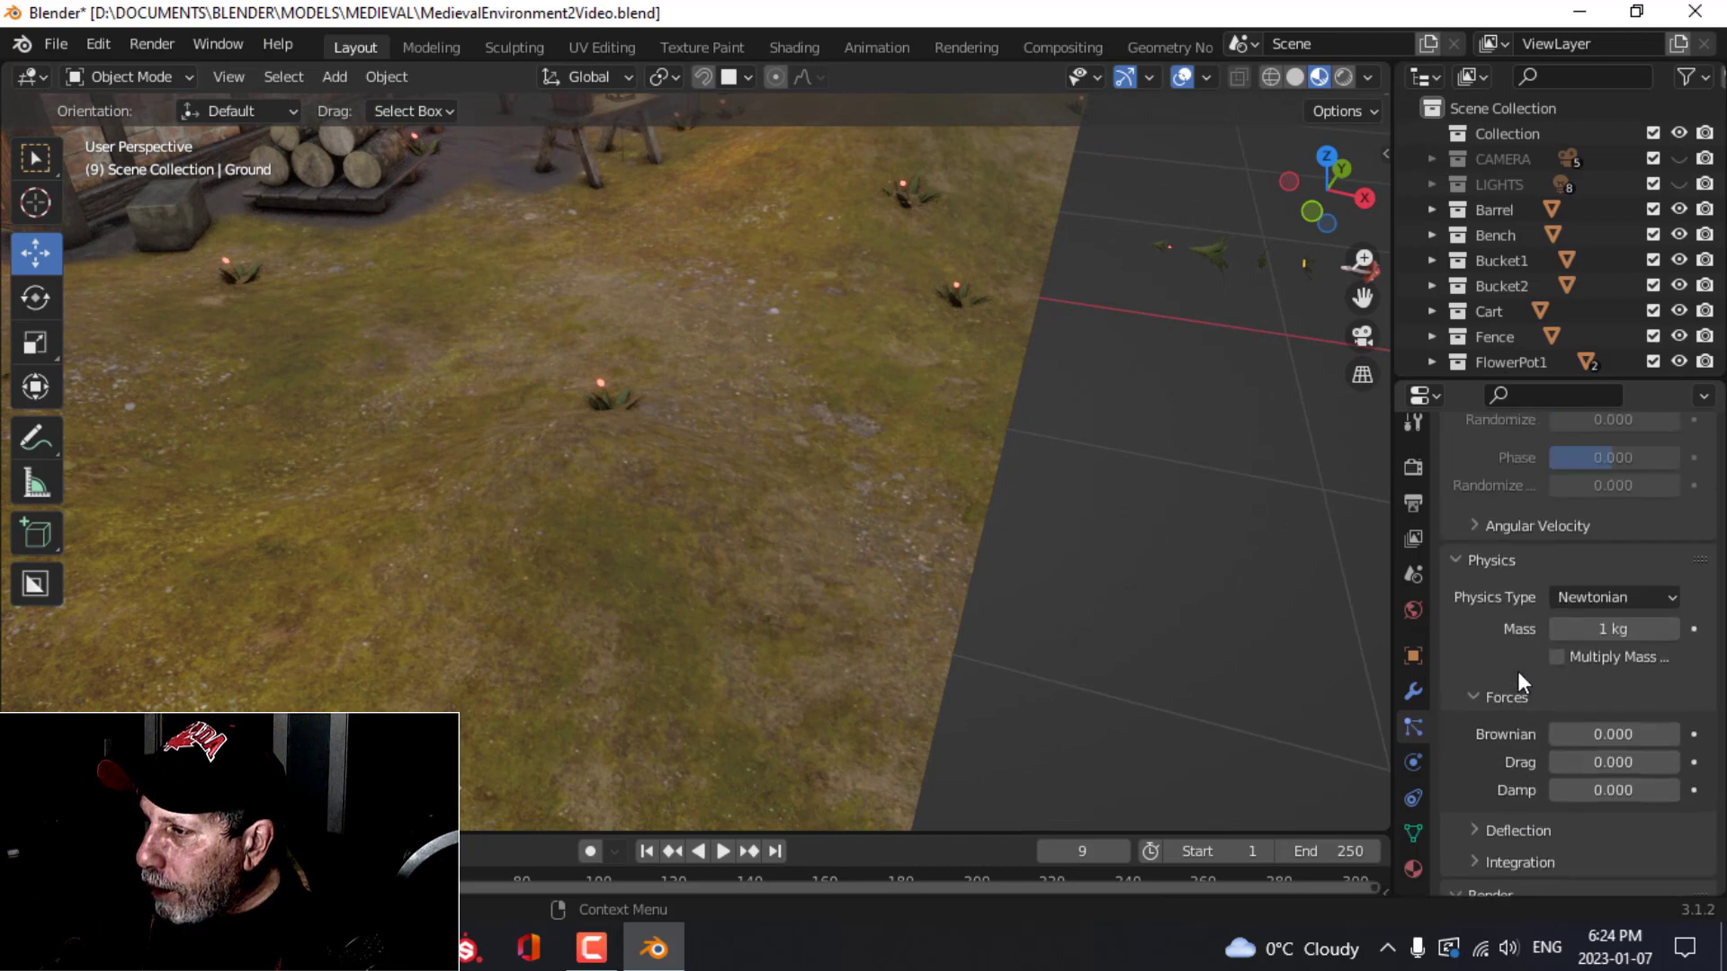
scroll(1515, 671, up, 3)
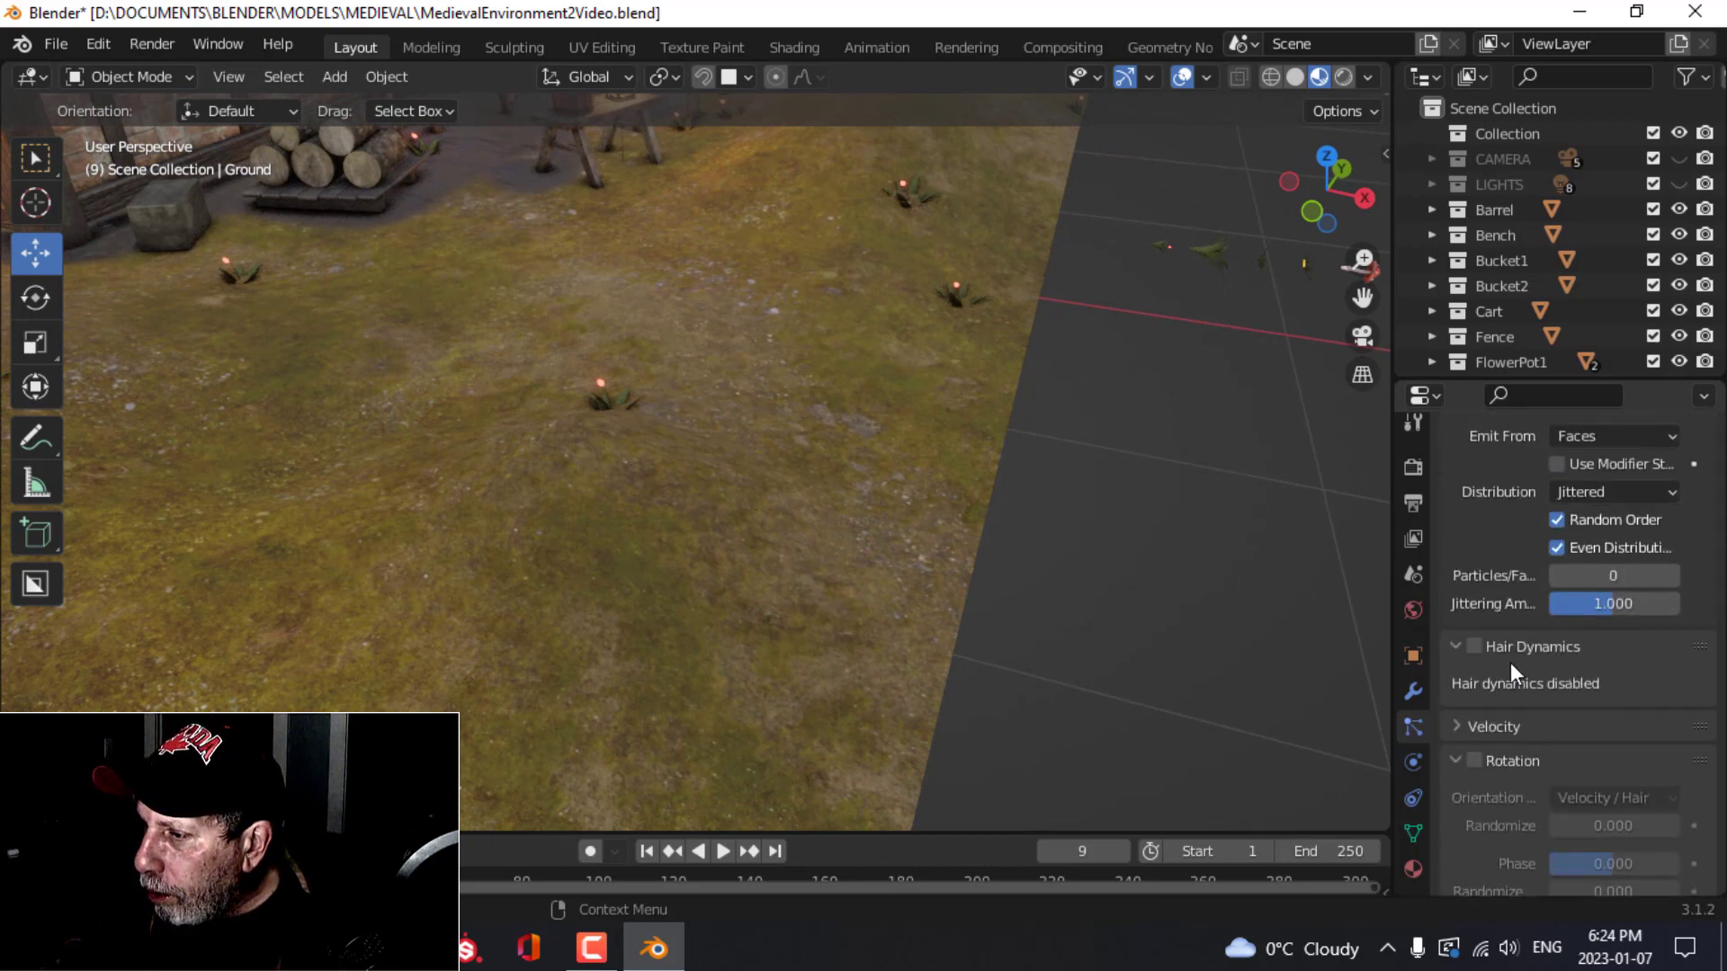
scroll(1509, 662, down, 2)
click(1474, 709)
click(1603, 747)
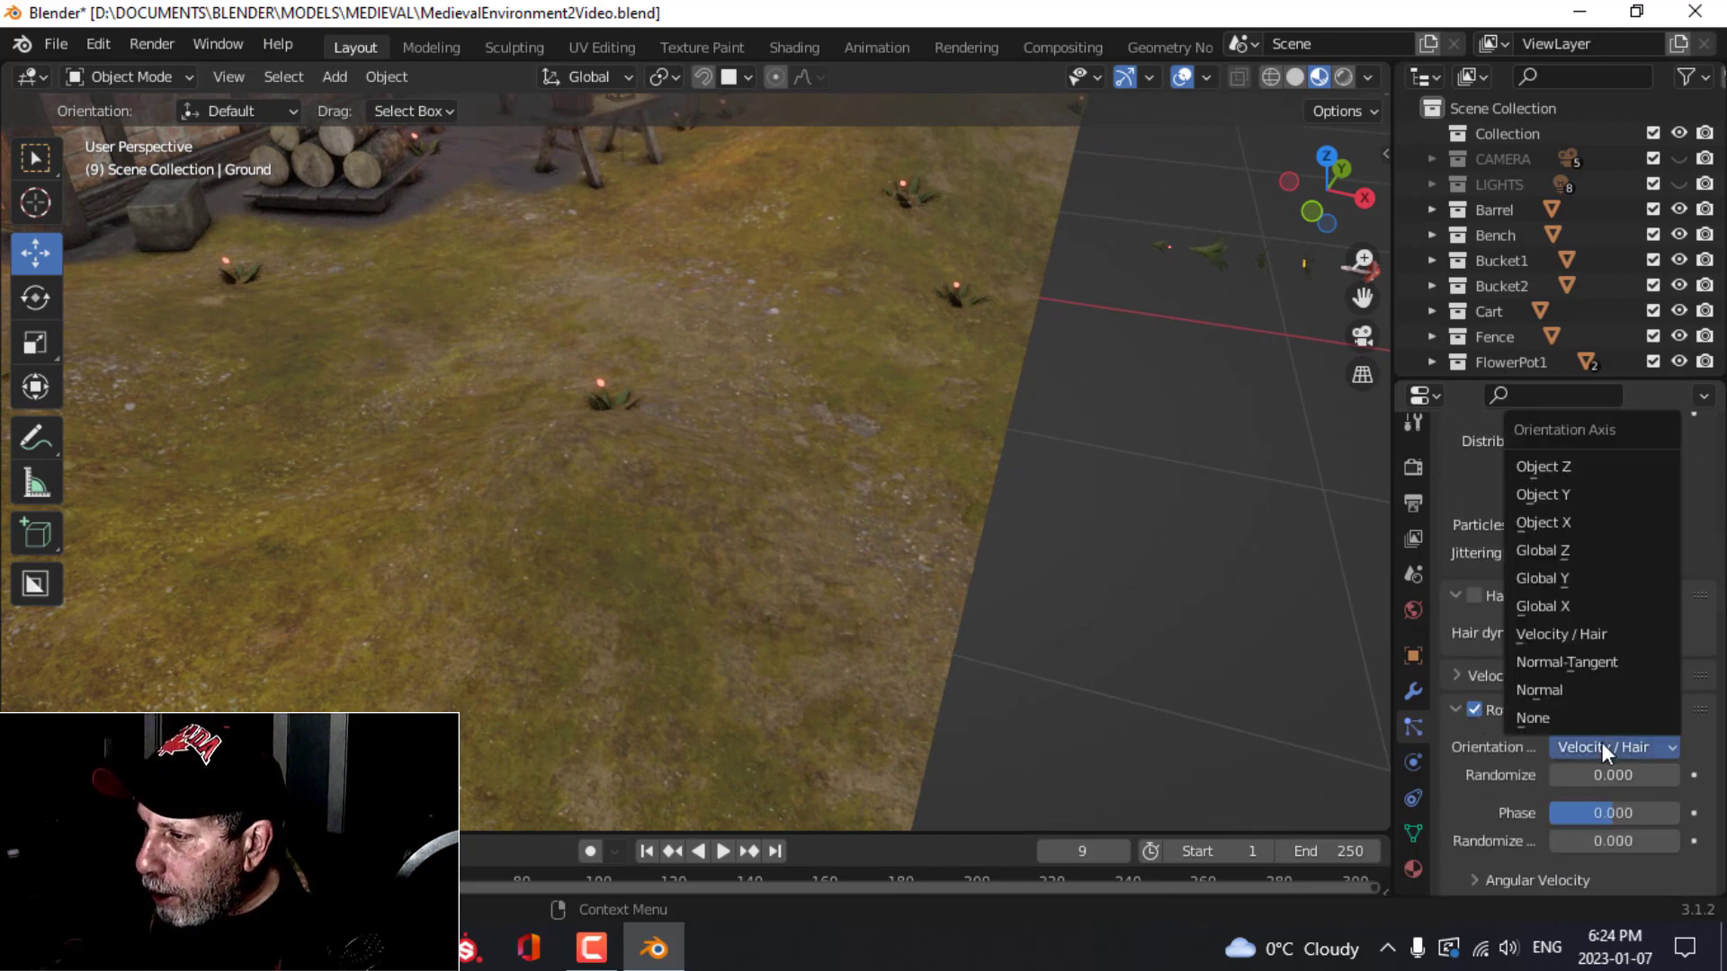
click(1556, 689)
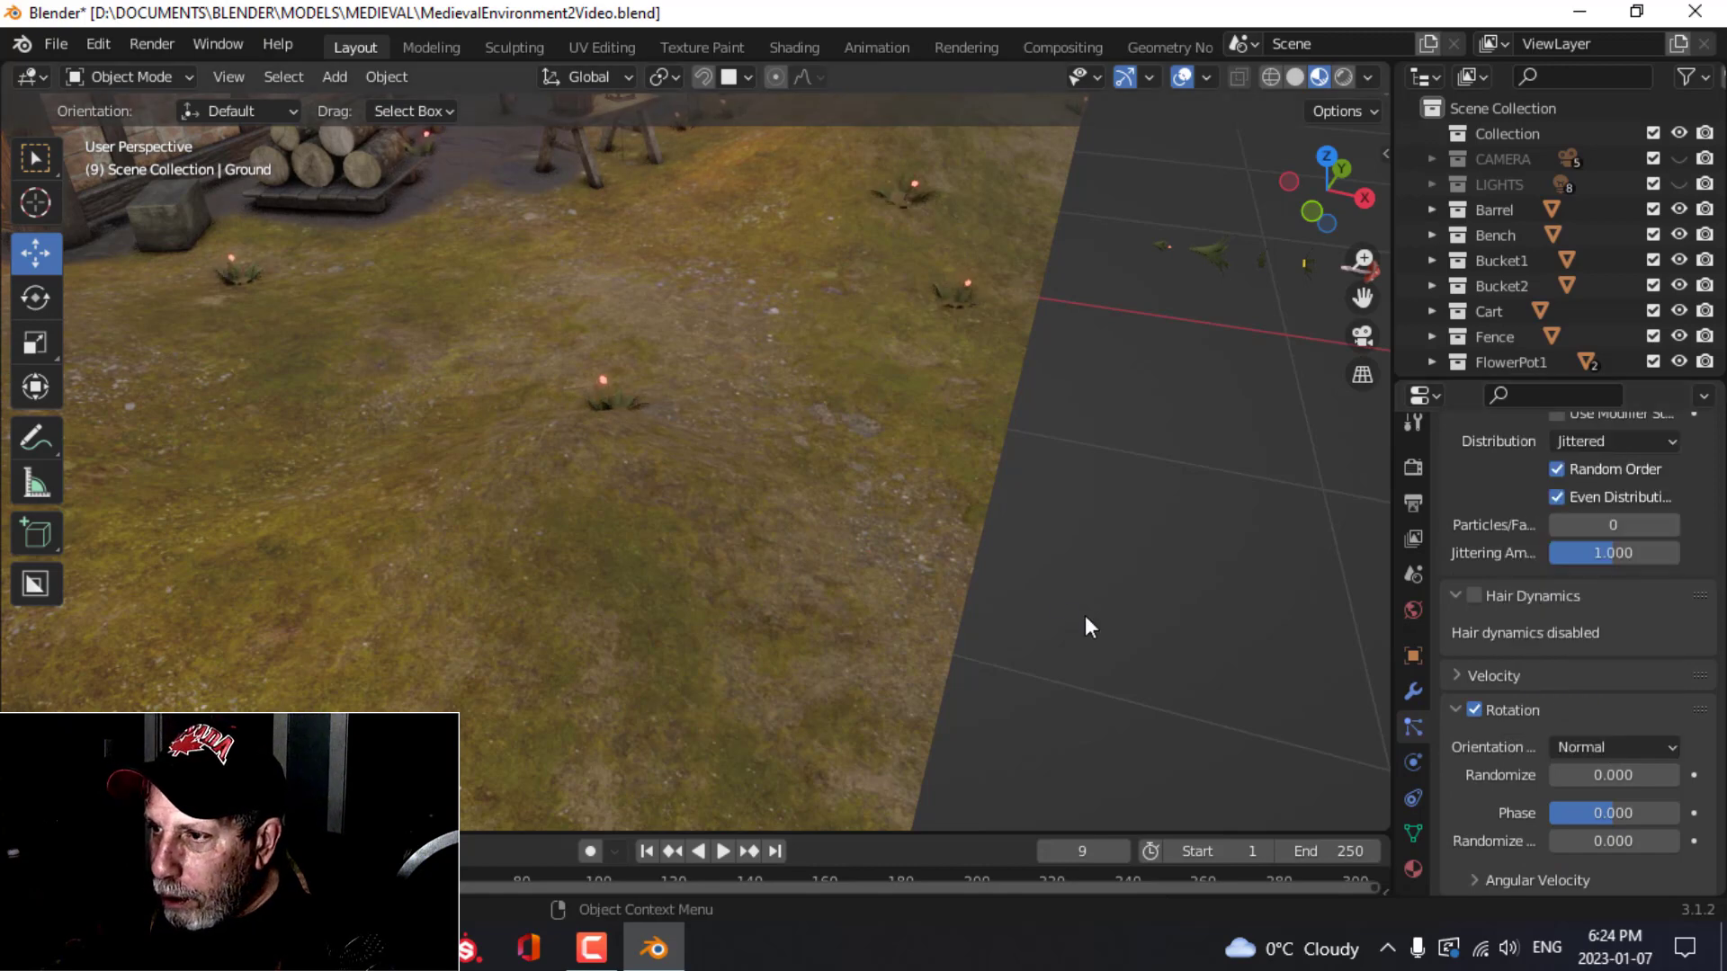
Step: Move only the origin of the small glowing source plant about -0.009 m along X toward its base, with Affect Only Origins enabled temporarily
middle_drag(1015, 505, 927, 505)
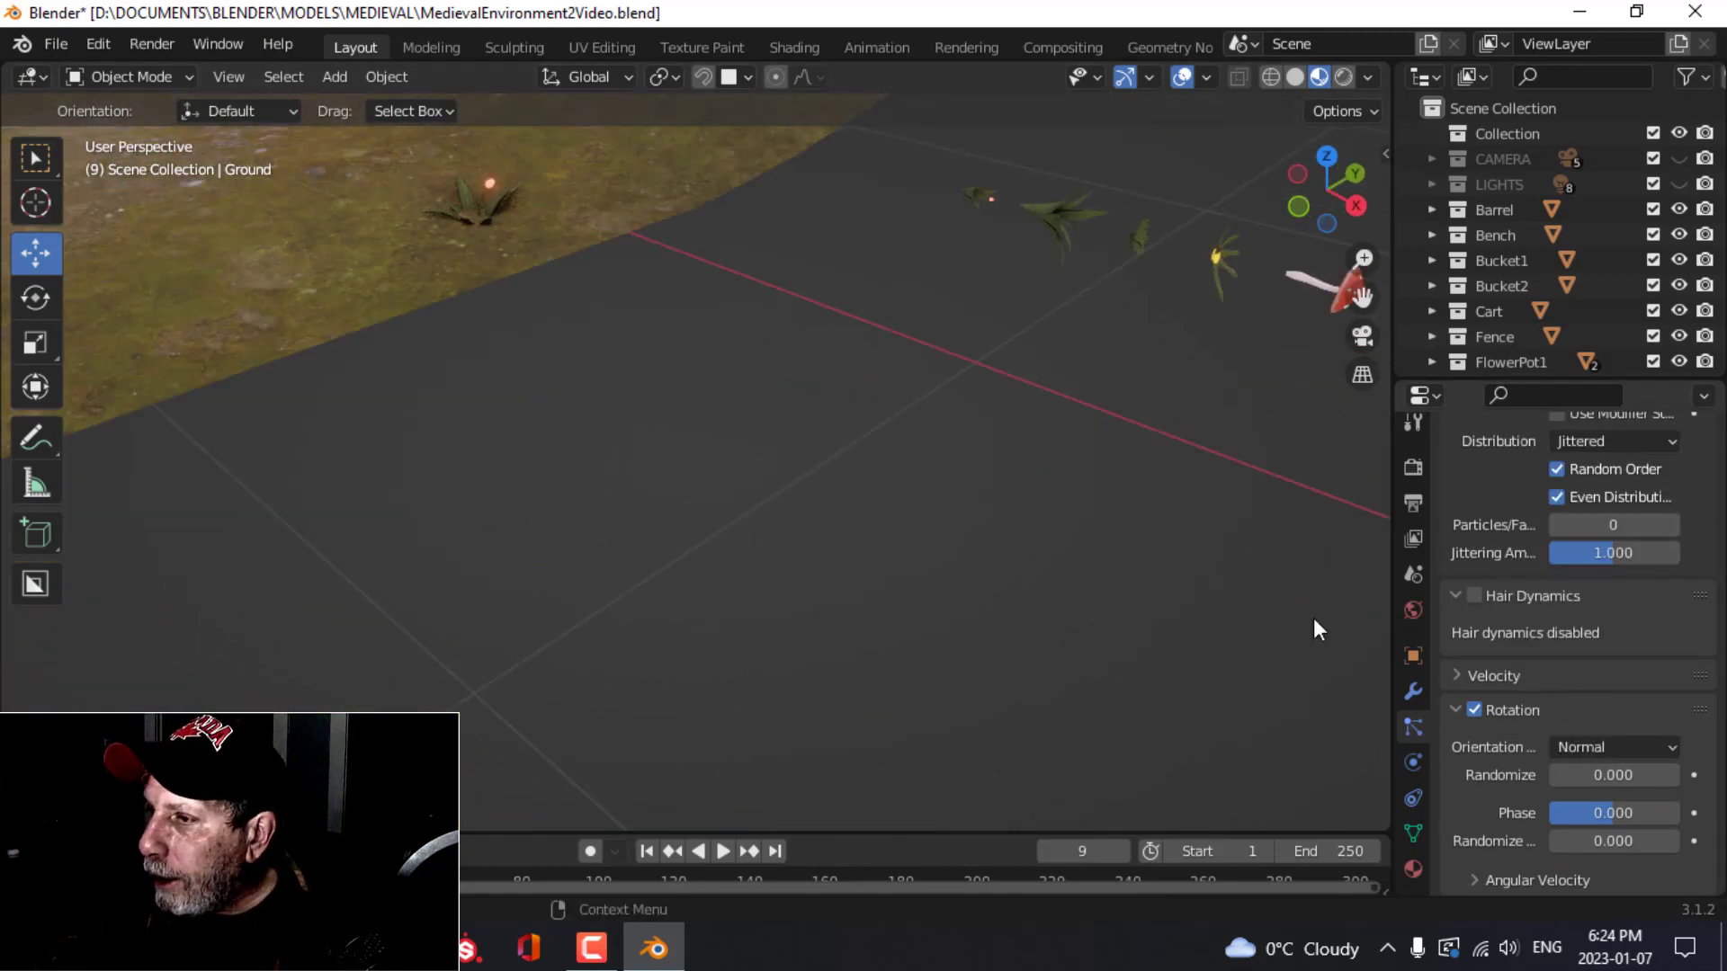
click(984, 216)
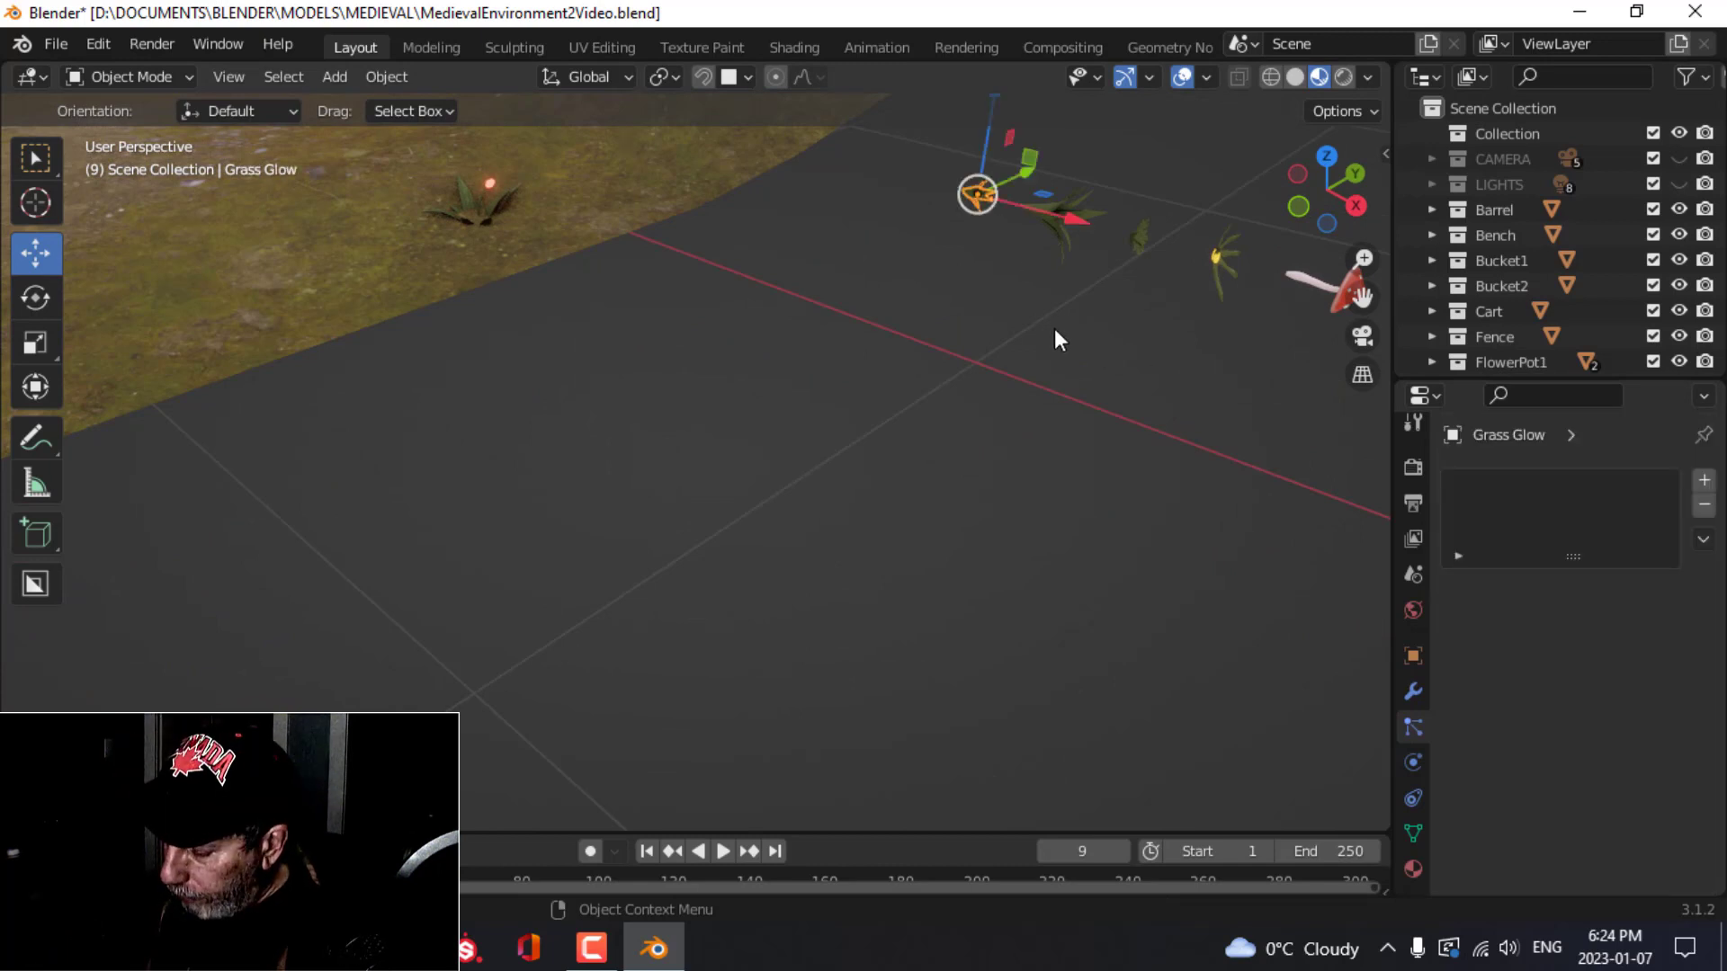
key(KP_Decimal)
middle_drag(927, 450, 1012, 401)
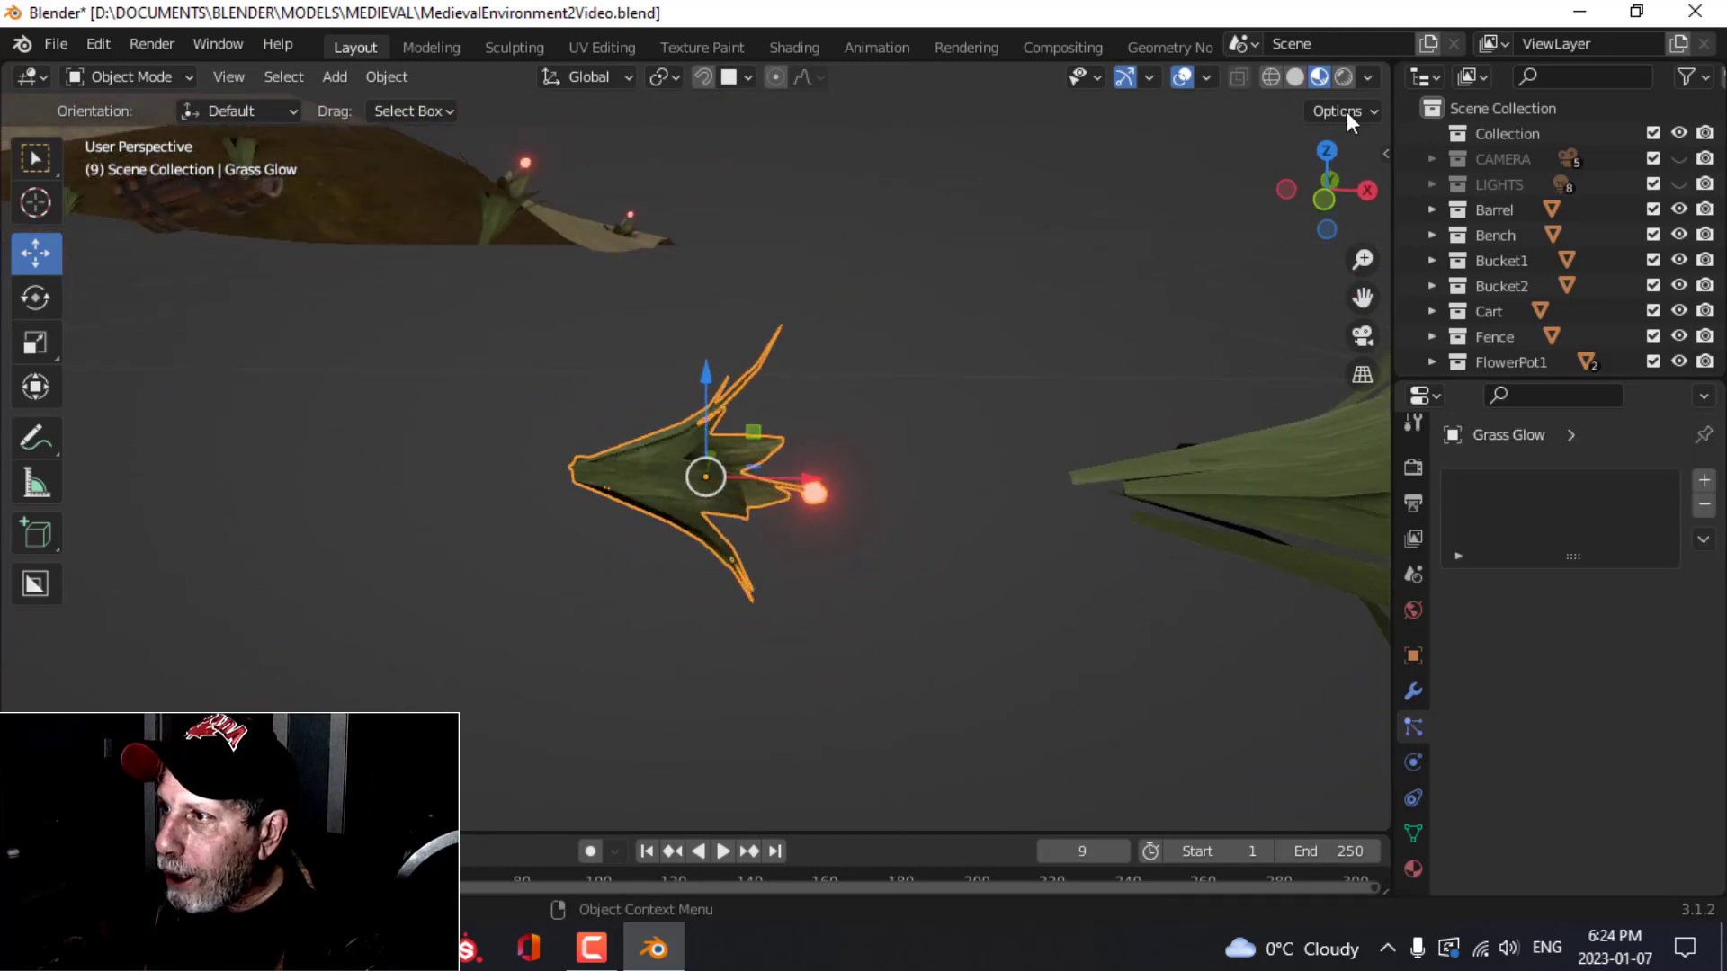
click(1372, 111)
click(1327, 188)
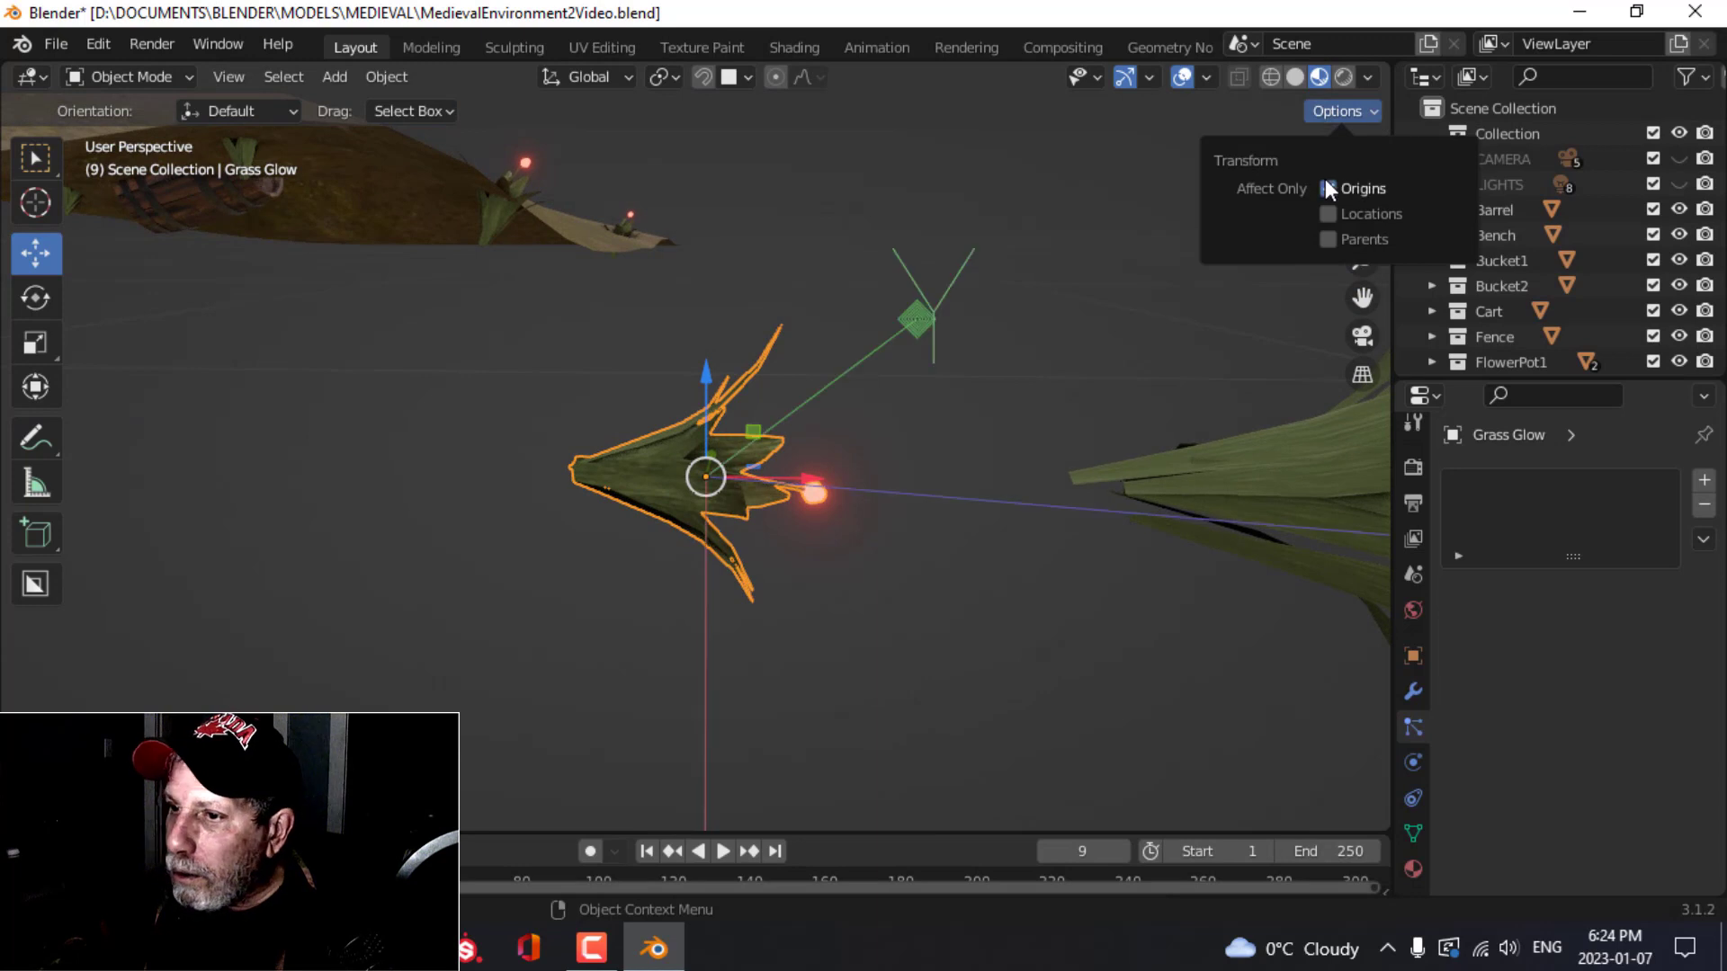
drag(817, 483, 712, 481)
click(1349, 110)
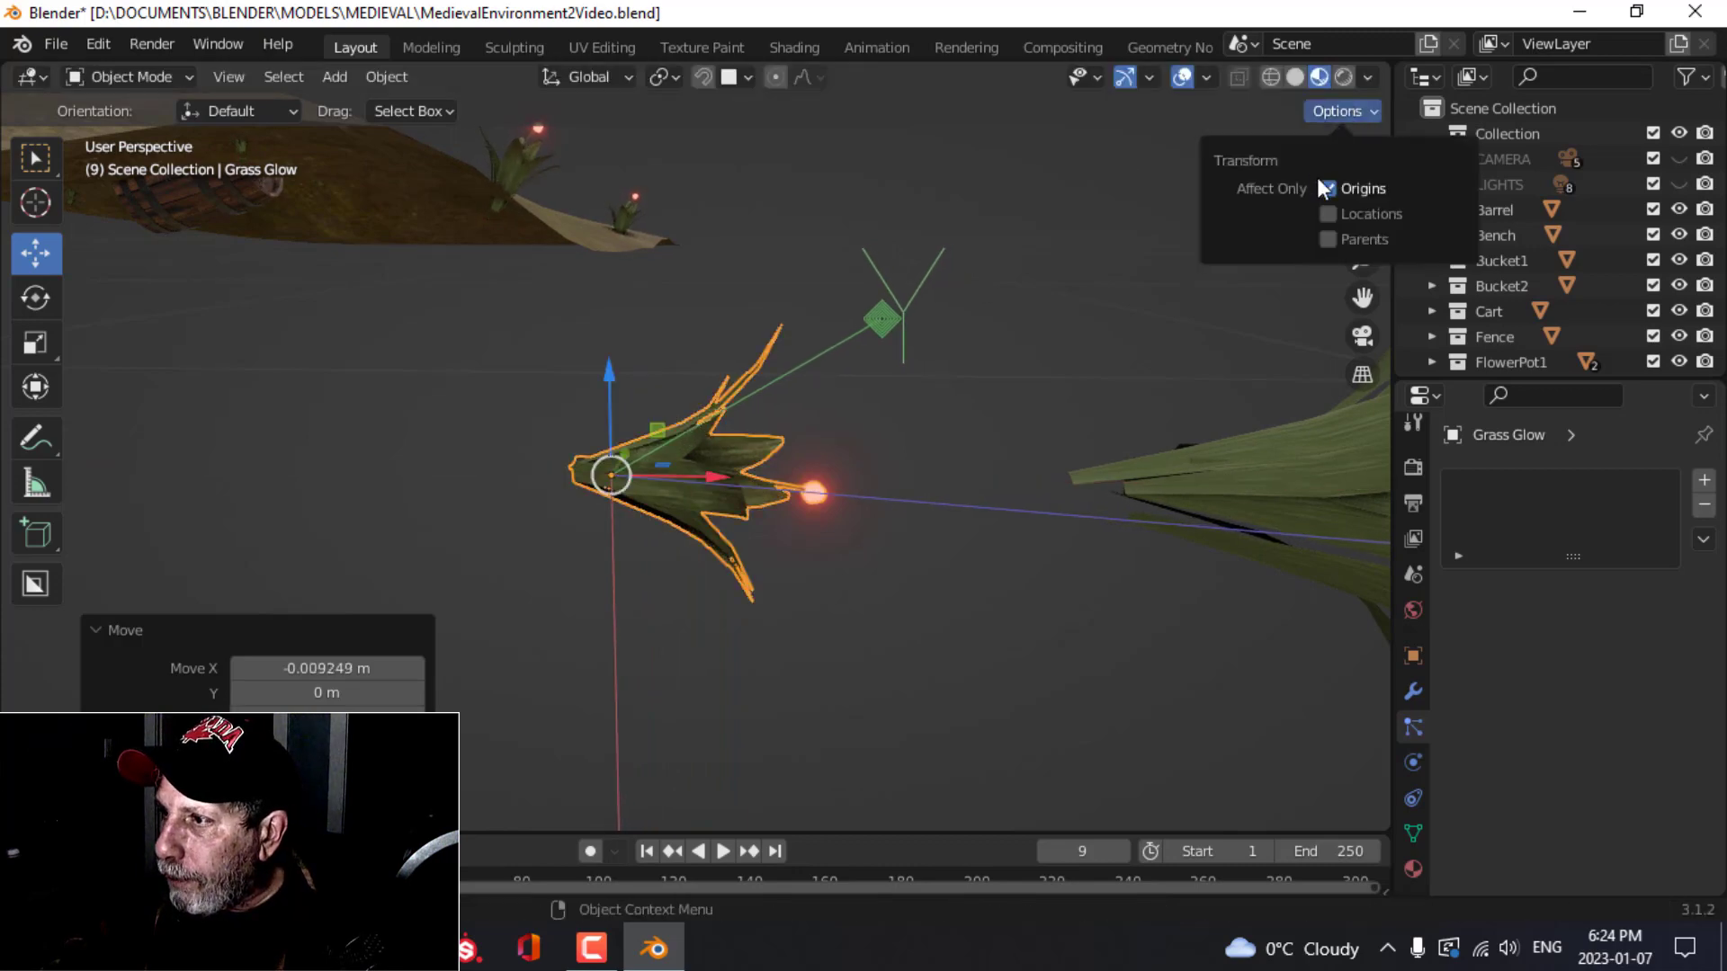
scroll(818, 342, down, 4)
middle_drag(818, 341, 607, 365)
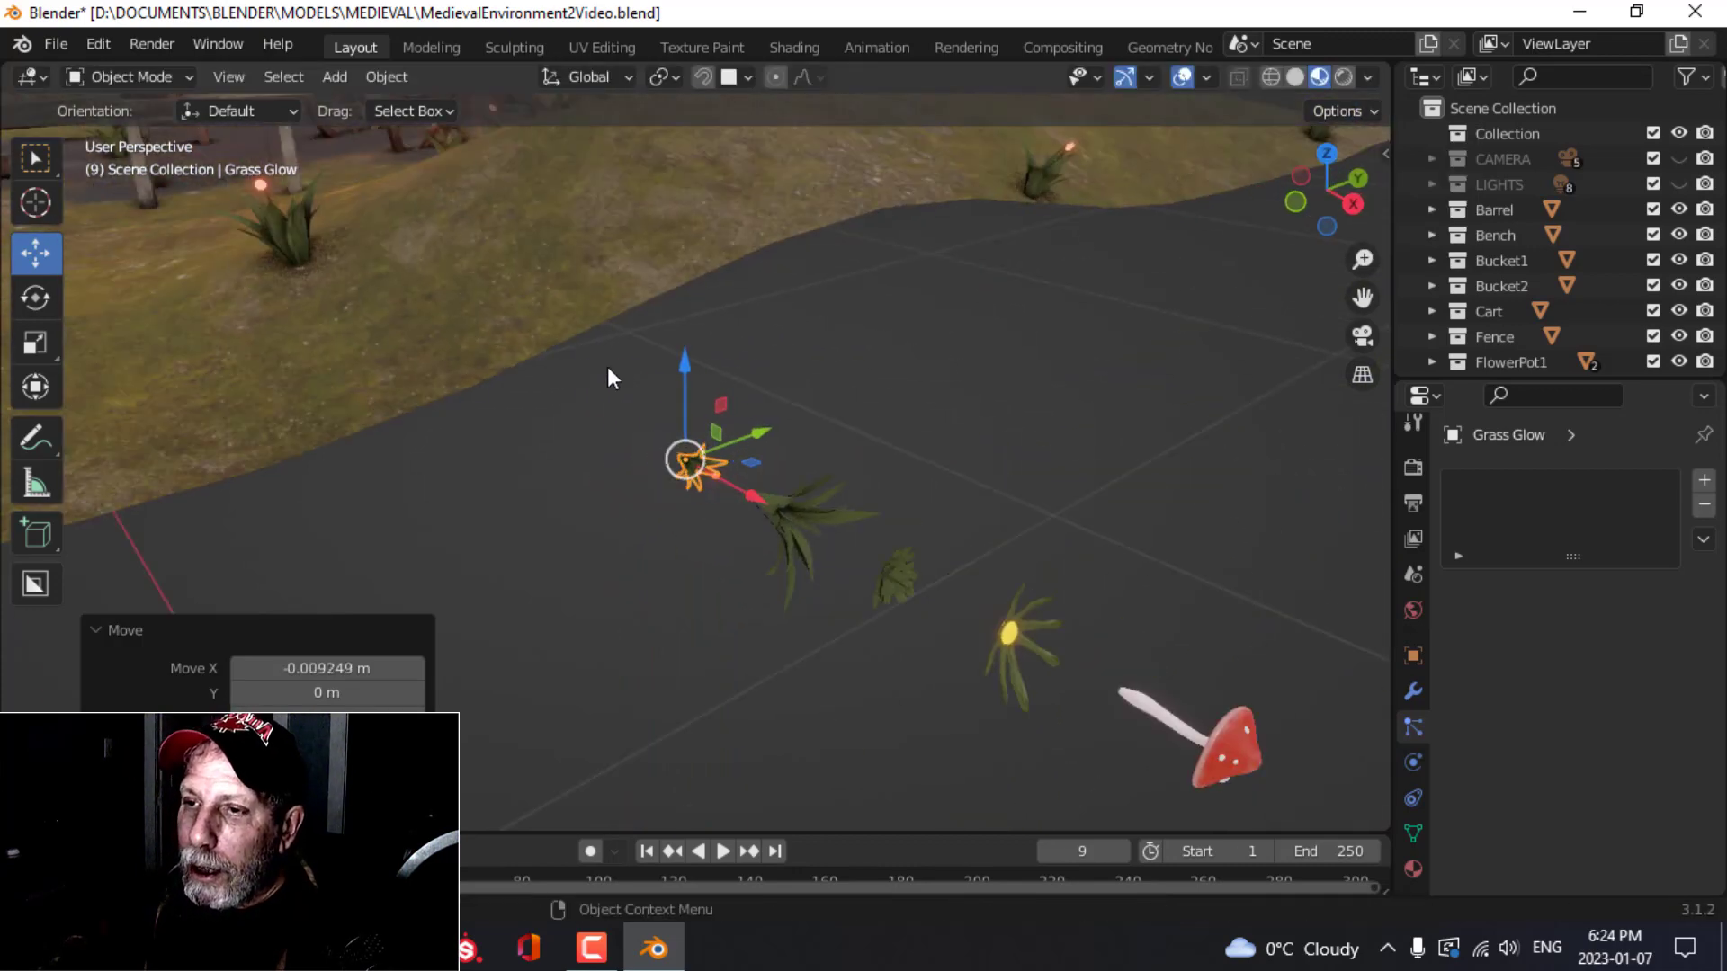
middle_drag(283, 310, 814, 504)
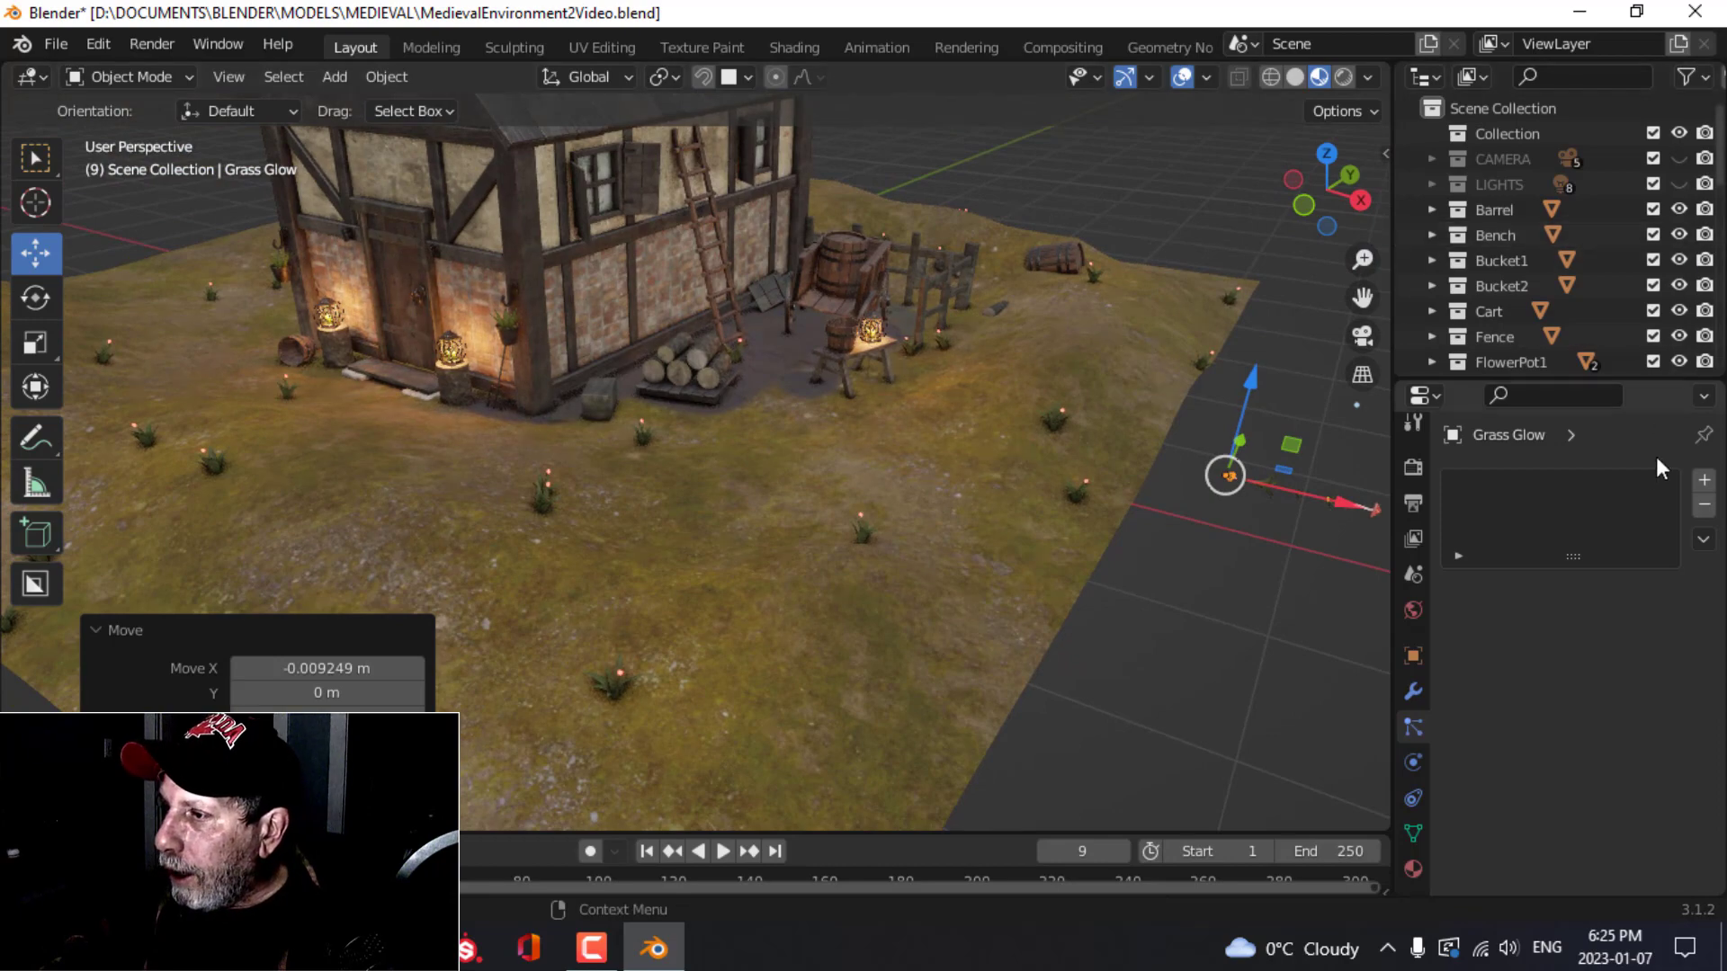
Step: Show the ground's GrassNew and GrassLarge particle systems in the viewport again and inspect all the vegetation around the house
click(985, 552)
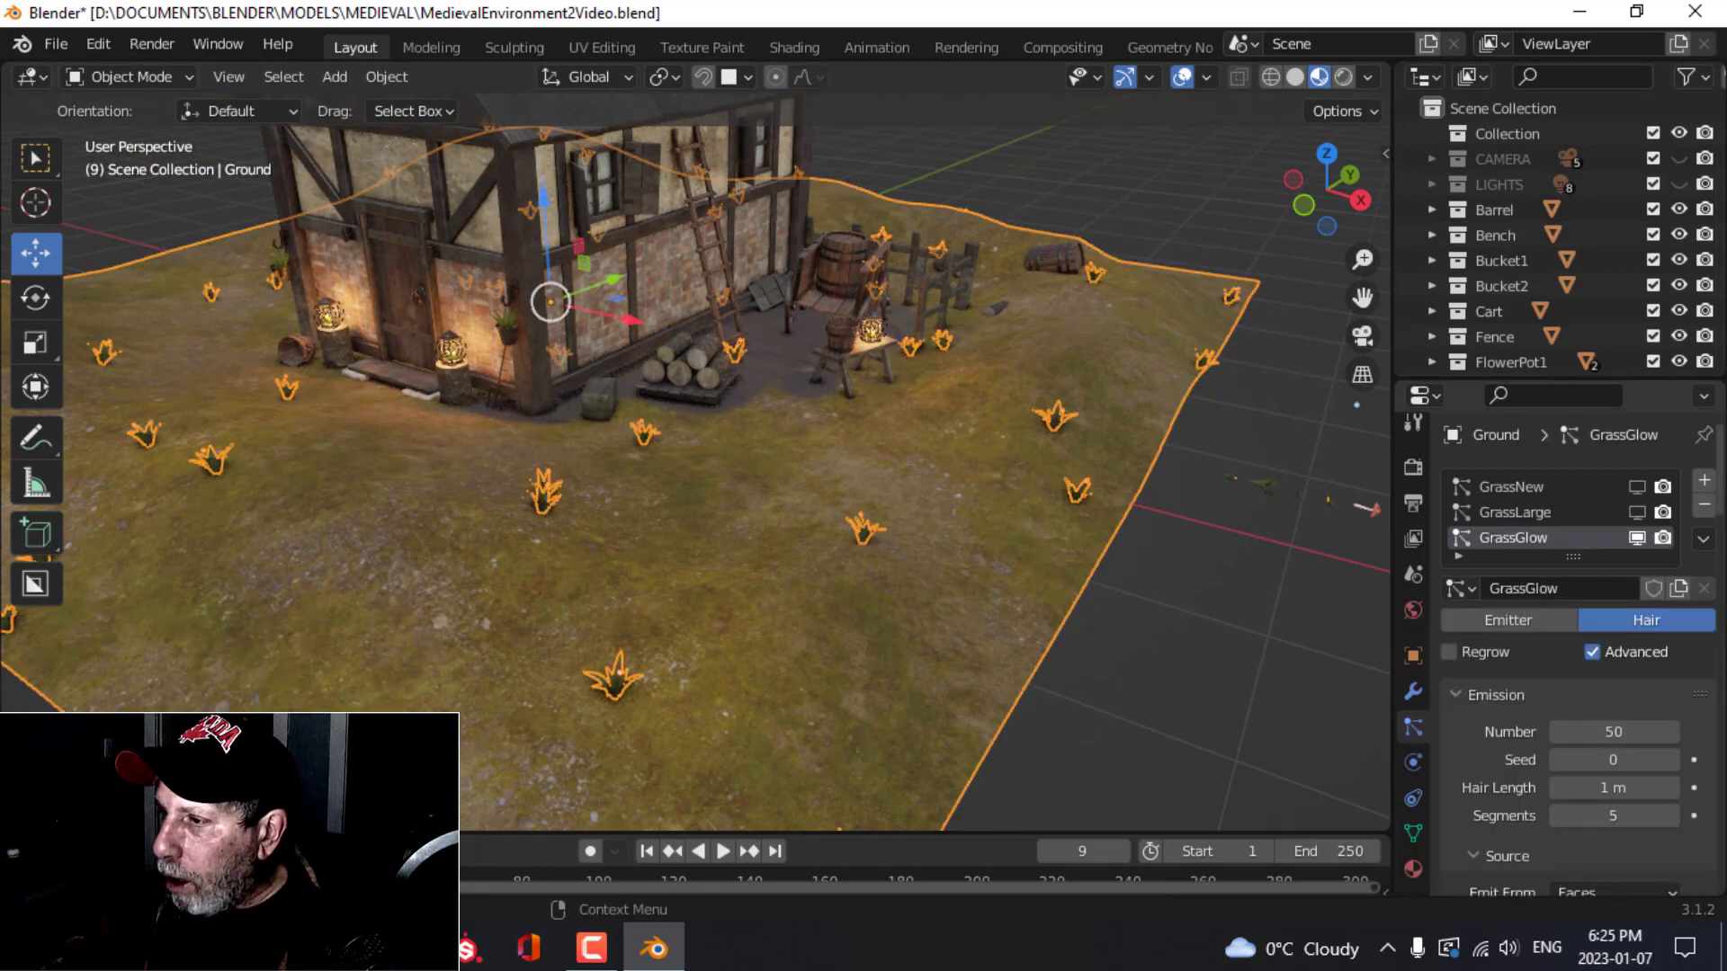
click(1637, 487)
click(1637, 512)
key(alt+a)
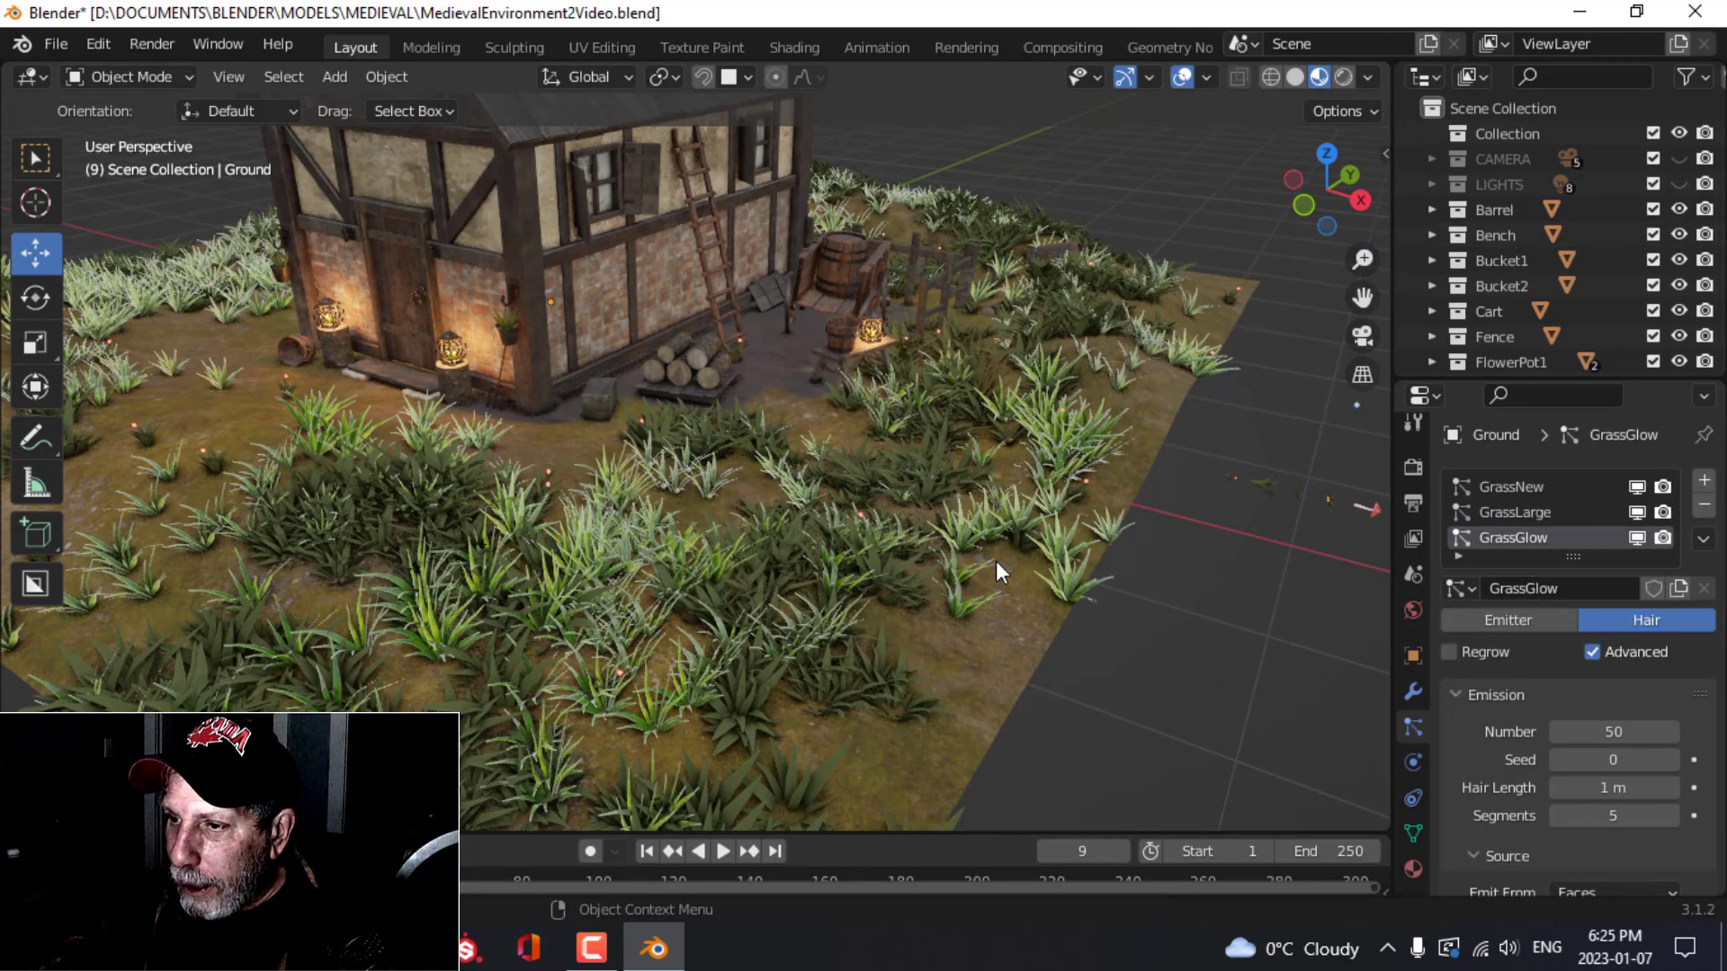
middle_drag(996, 559, 461, 450)
scroll(622, 526, down, 5)
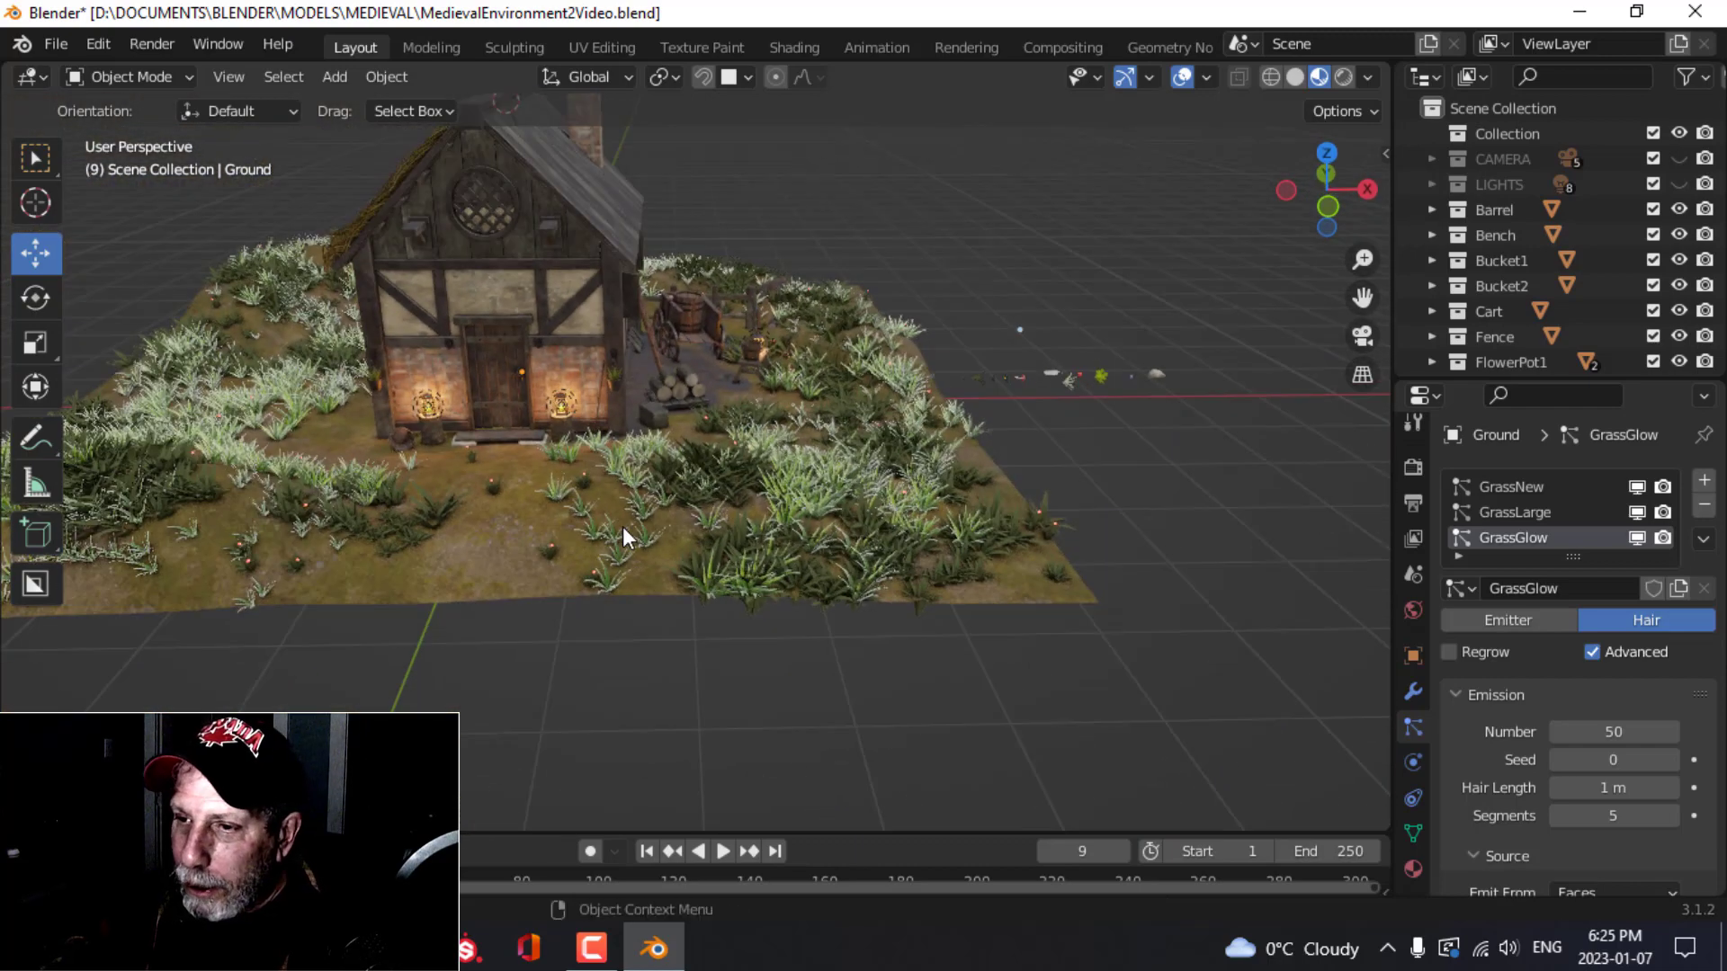
middle_drag(622, 526, 1153, 729)
Step: Assign the GrassGlow vertex group to the density of the ground's GrassGlow particle system
click(1153, 729)
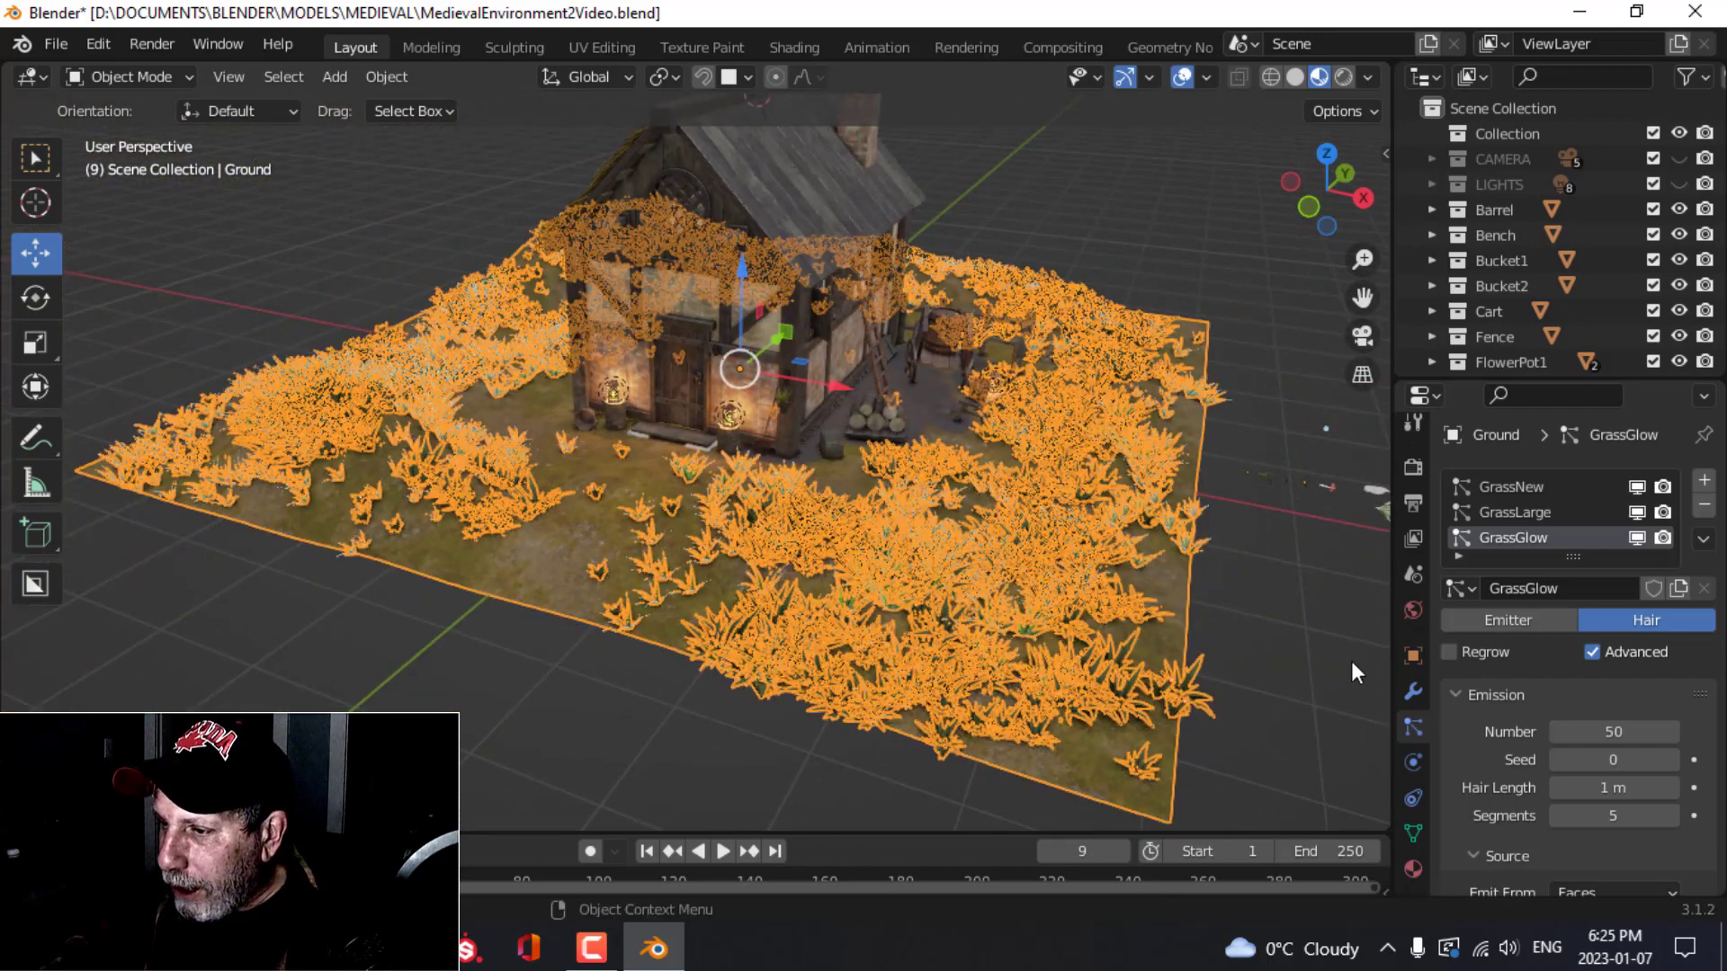
scroll(1619, 725, down, 15)
scroll(1570, 737, down, 20)
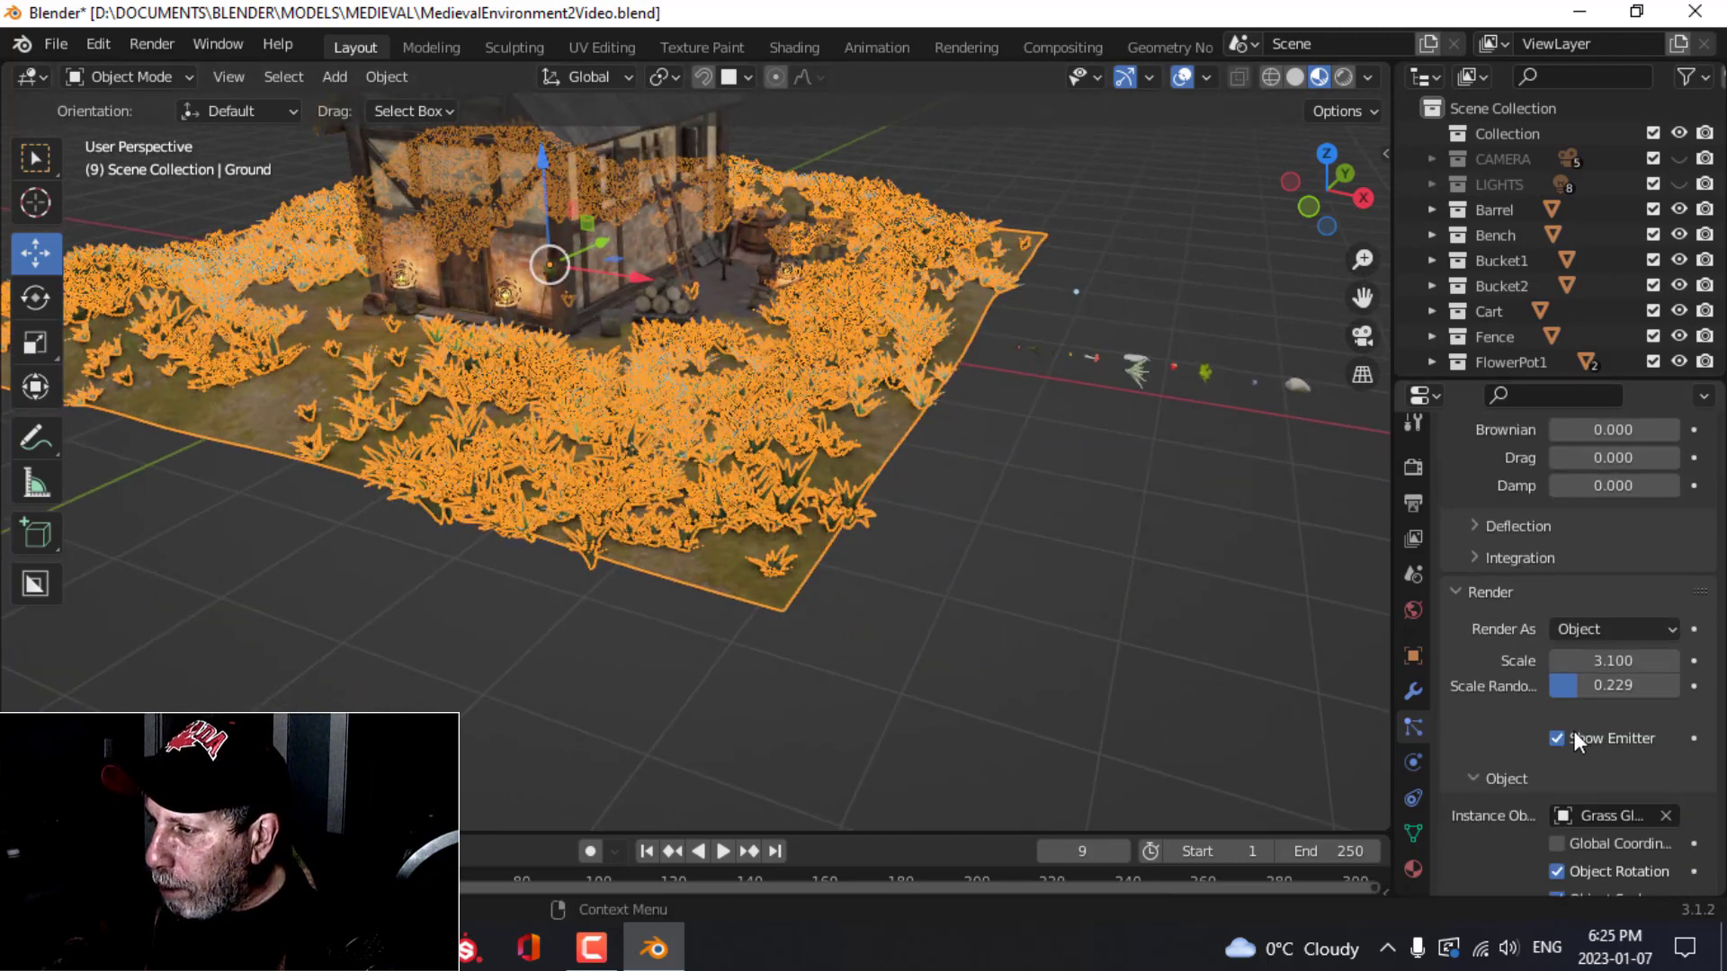
click(1601, 608)
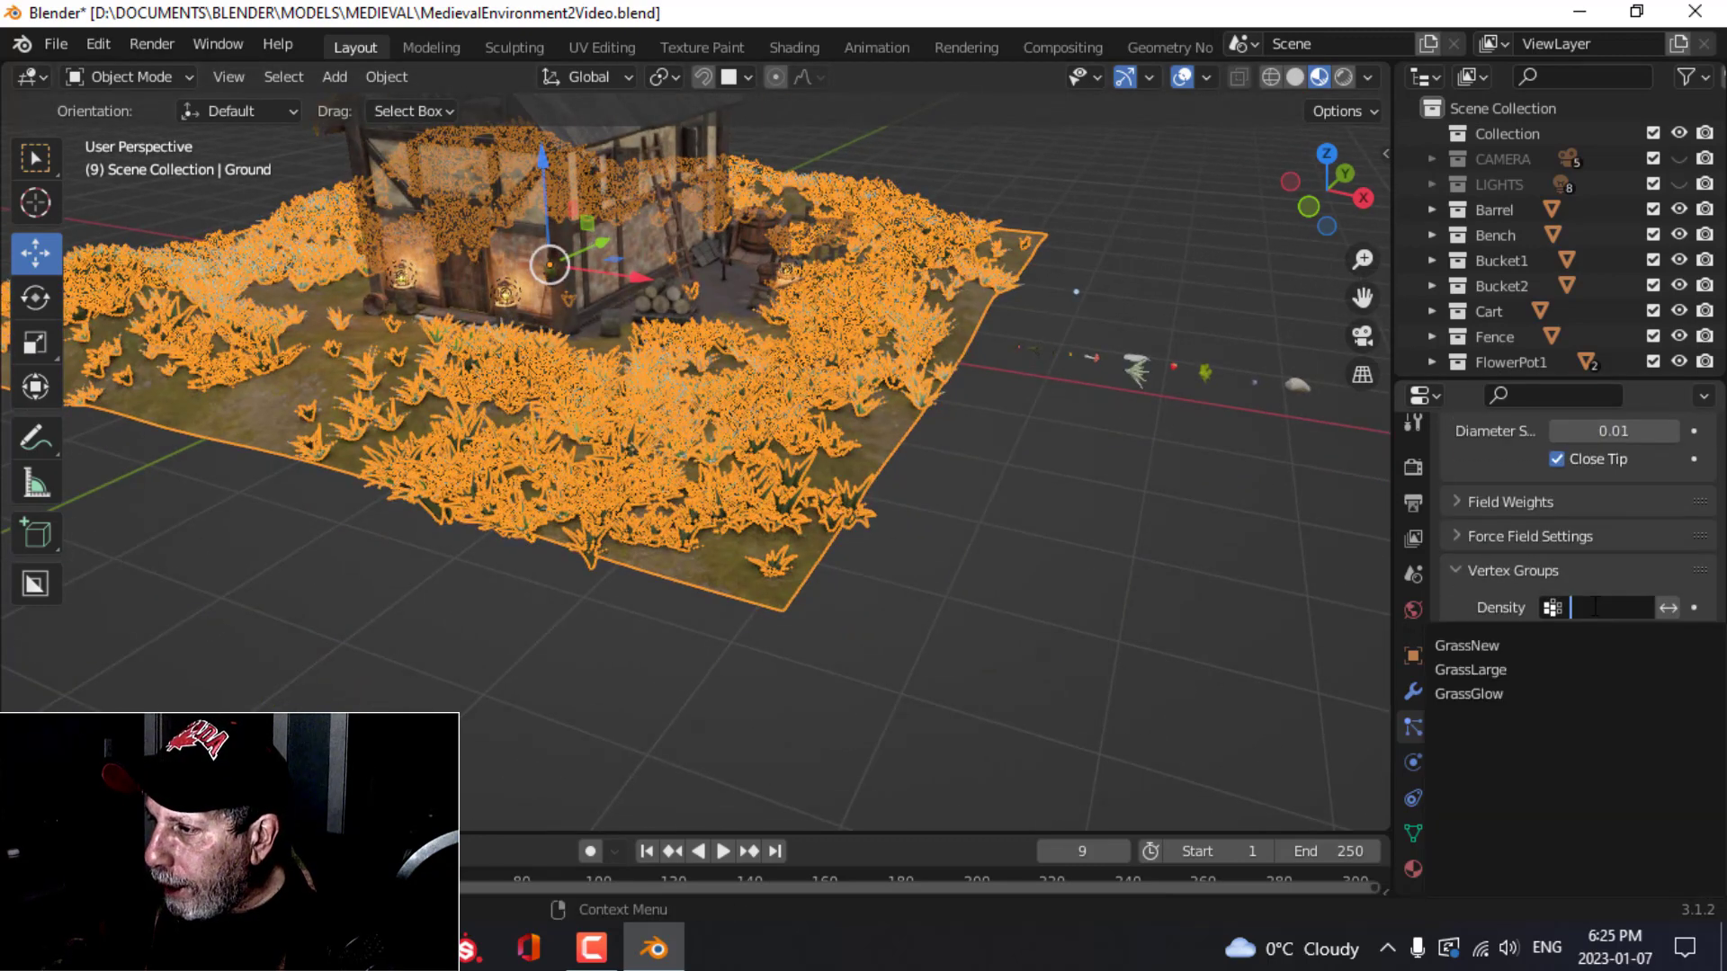
click(1475, 691)
Step: Weight-paint GrassGlow density patches on the ground in front of the house and near the cart, and inspect the plants in Object Mode
middle_drag(500, 428, 244, 155)
click(95, 72)
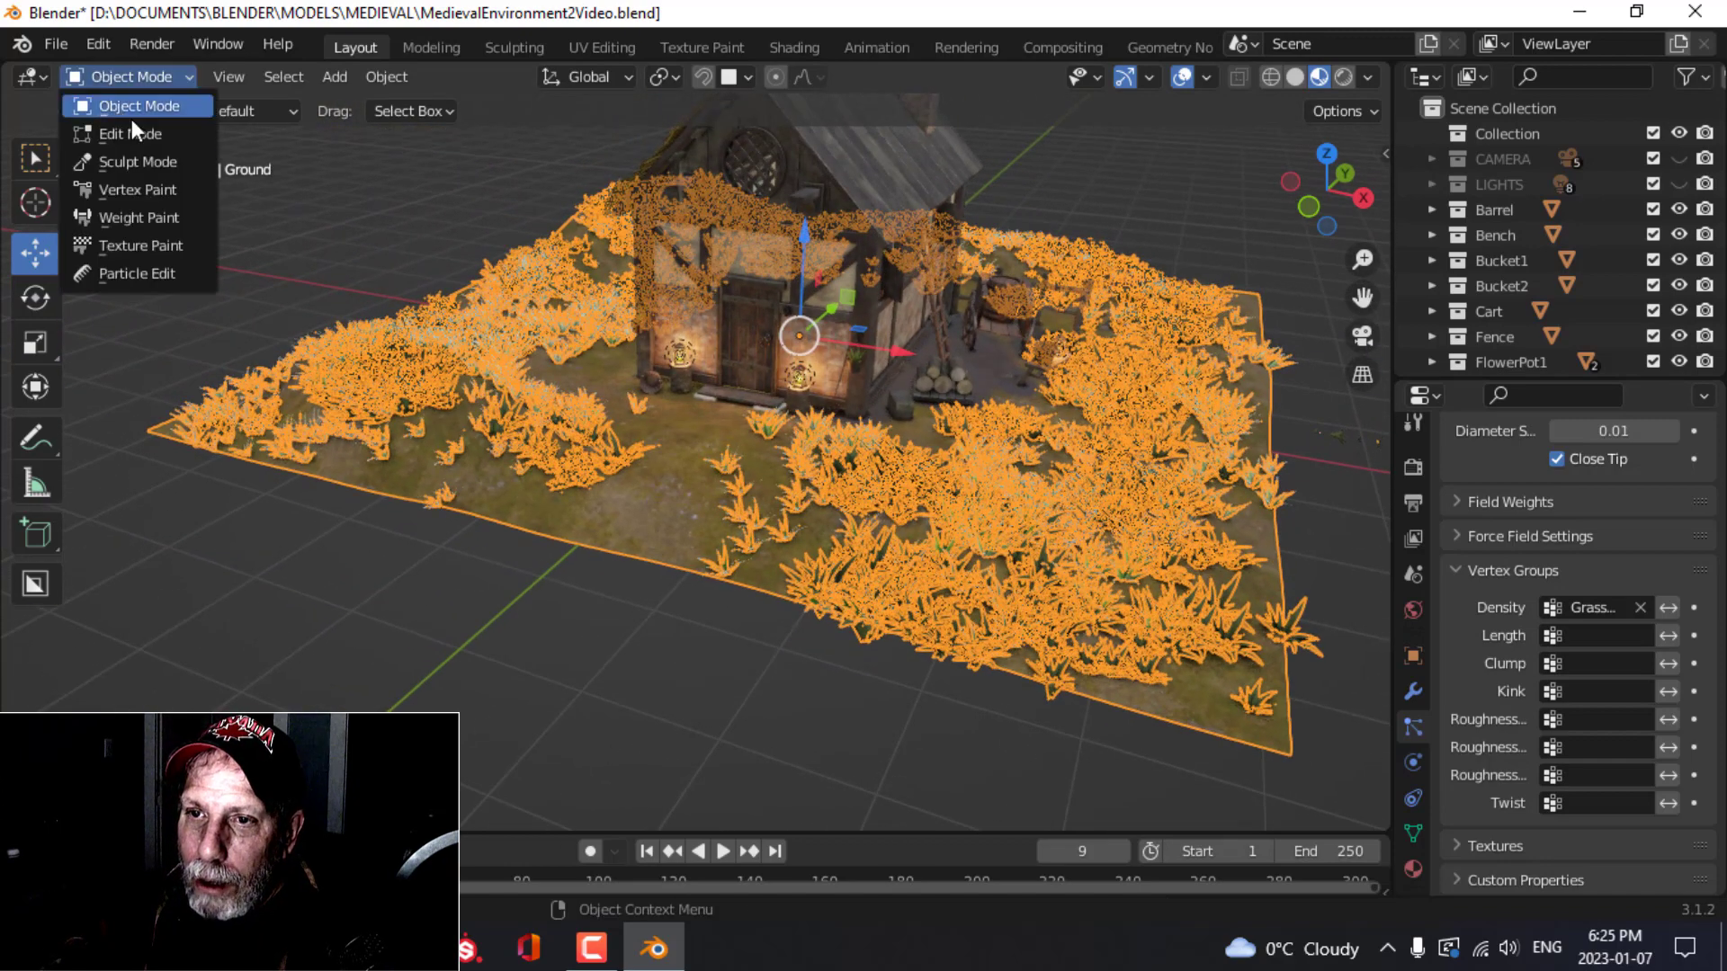
click(137, 214)
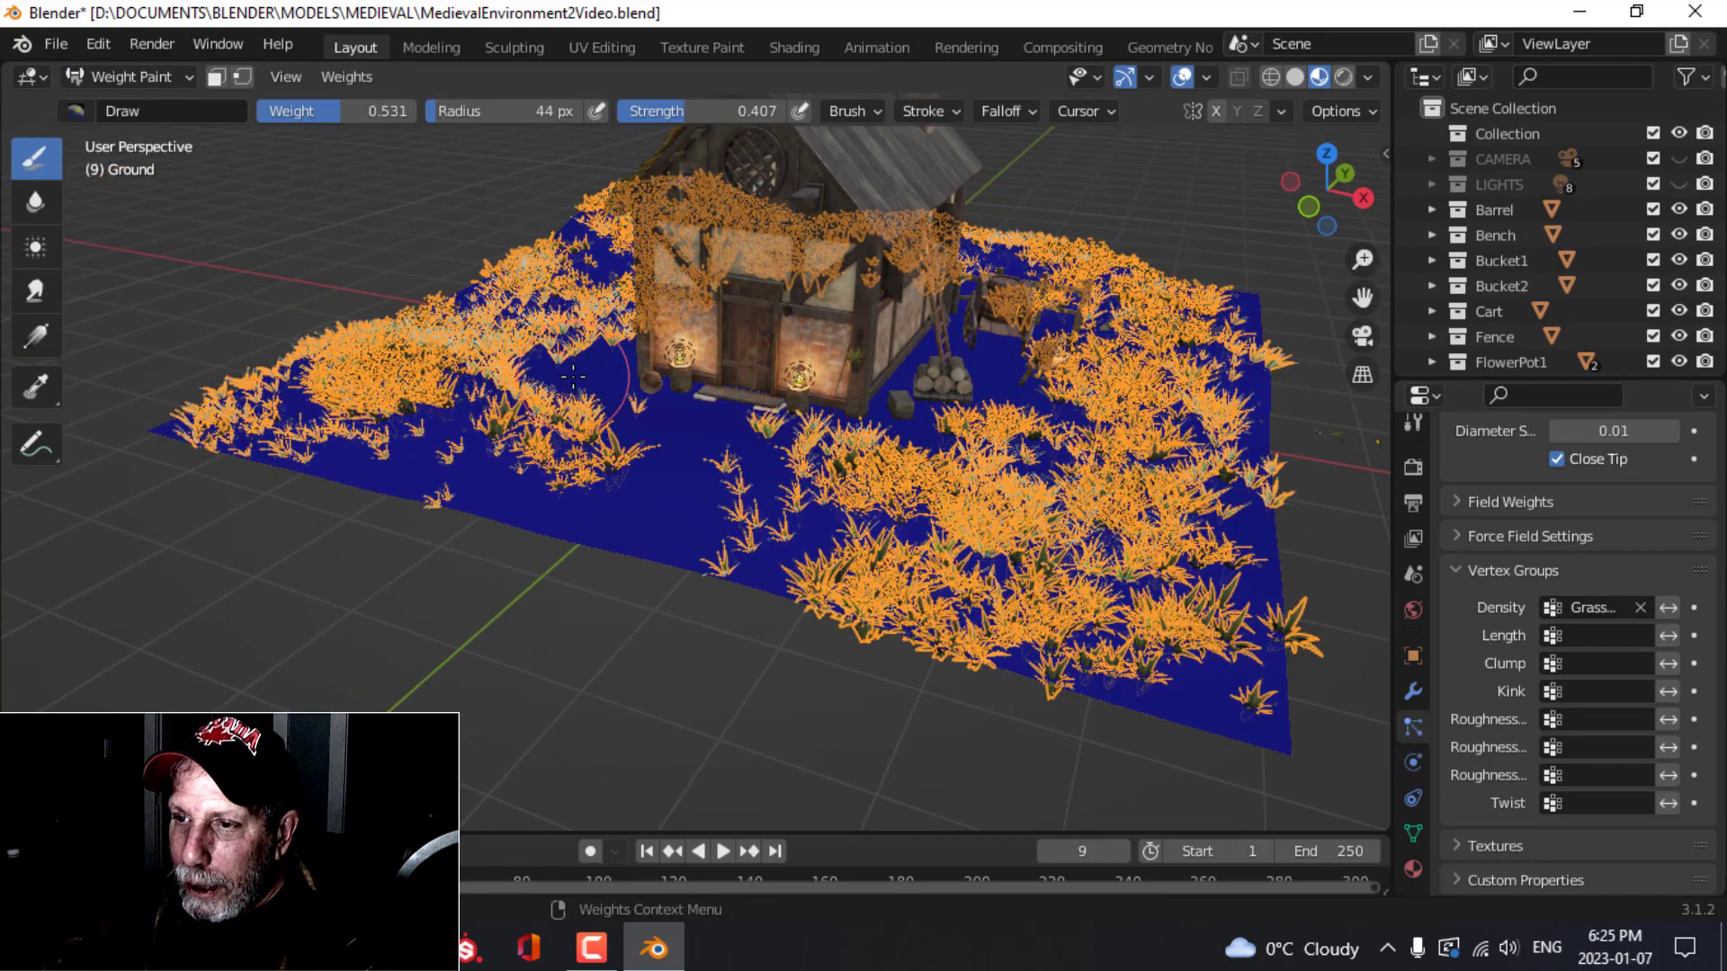
mouse_move(573, 376)
mouse_down()
mouse_move(597, 482)
mouse_move(559, 502)
mouse_up()
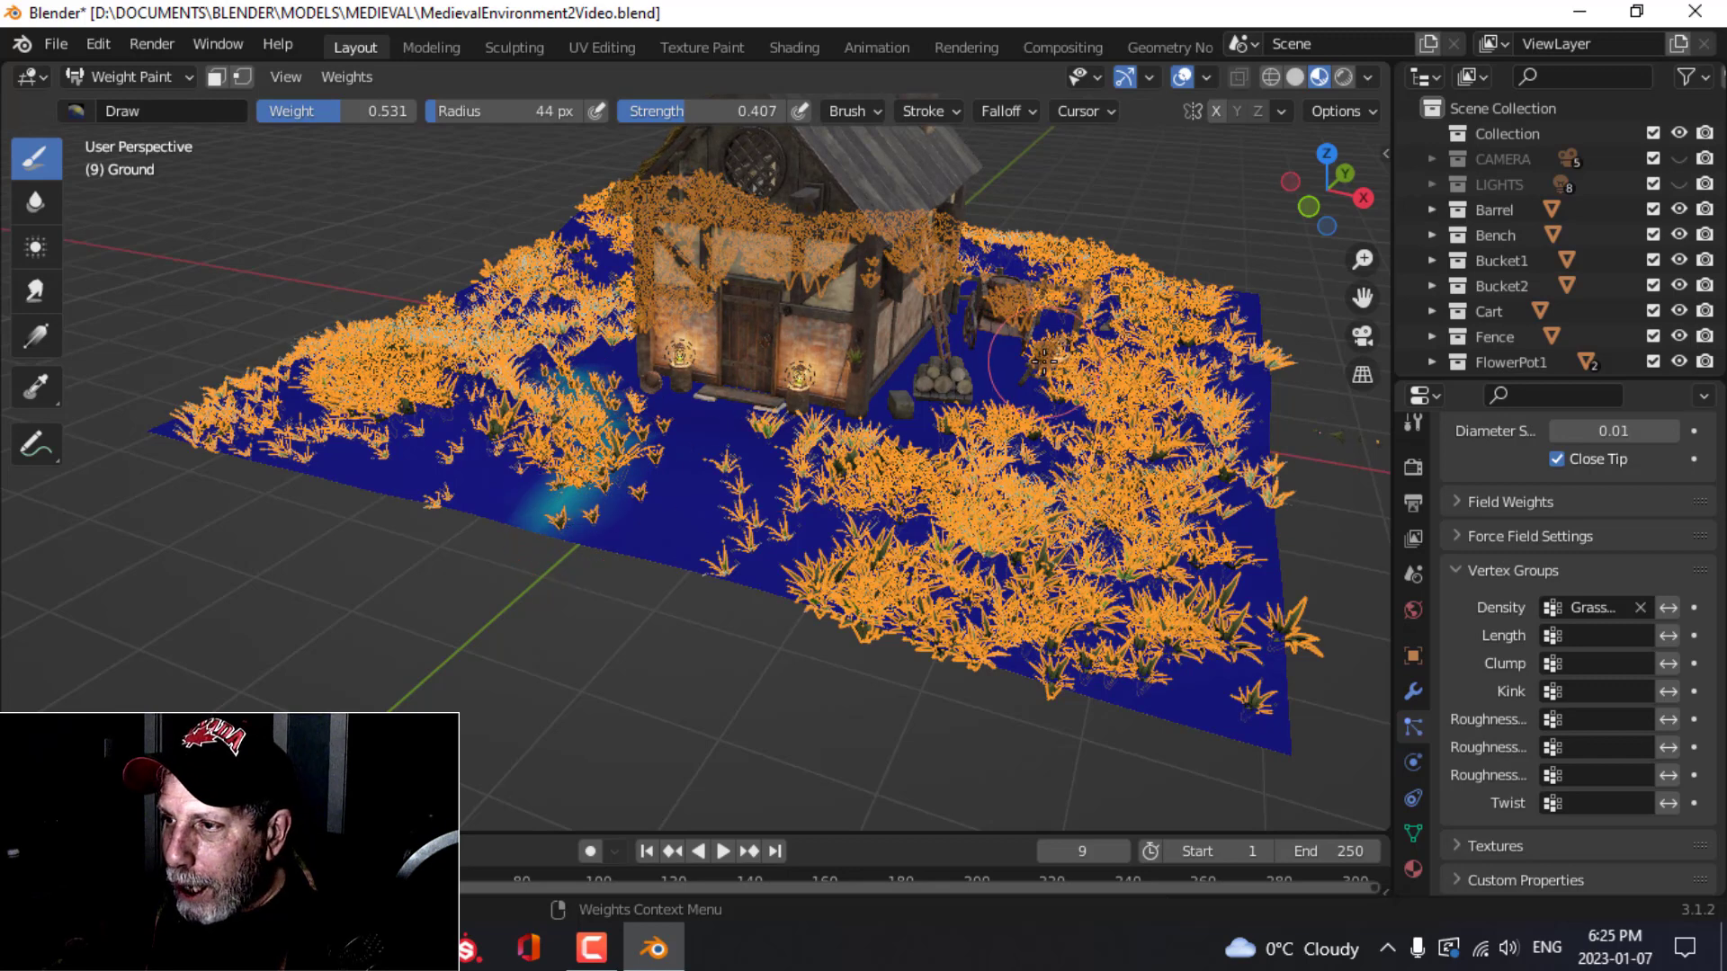
drag(1043, 360, 998, 367)
mouse_move(710, 396)
mouse_down()
mouse_move(650, 549)
mouse_move(414, 476)
mouse_move(612, 405)
mouse_move(396, 449)
mouse_up()
click(141, 79)
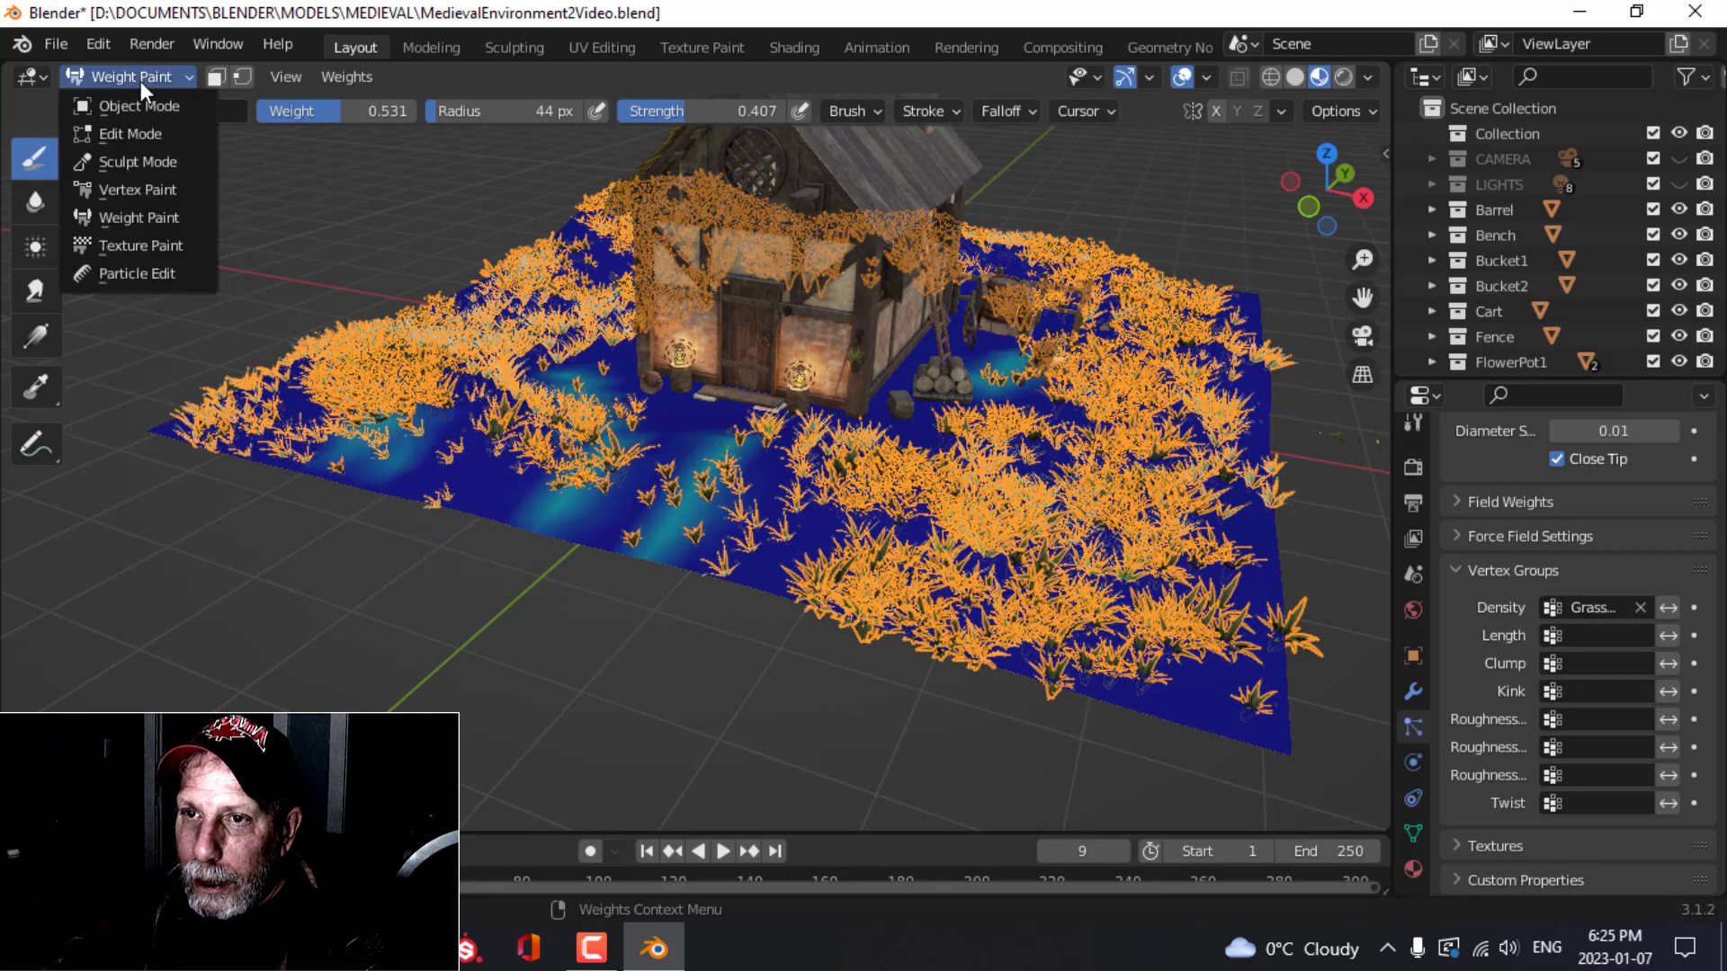
click(139, 106)
key(alt+a)
scroll(863, 458, up, 3)
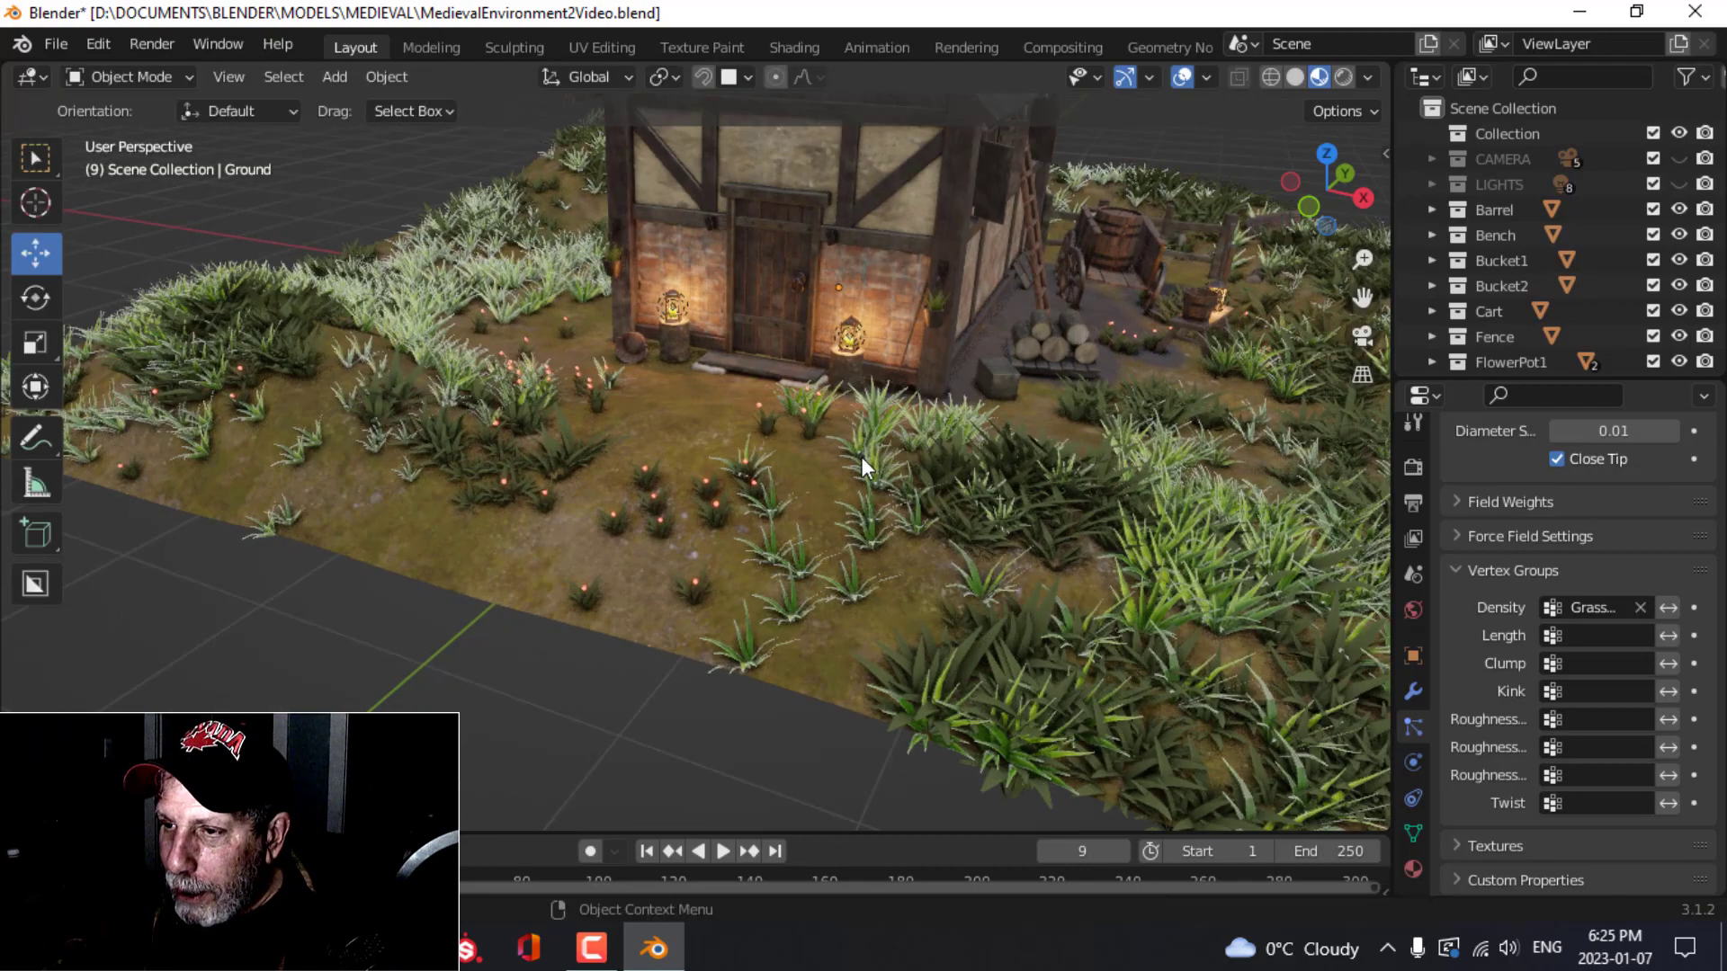
scroll(860, 457, up, 2)
scroll(841, 459, up, 5)
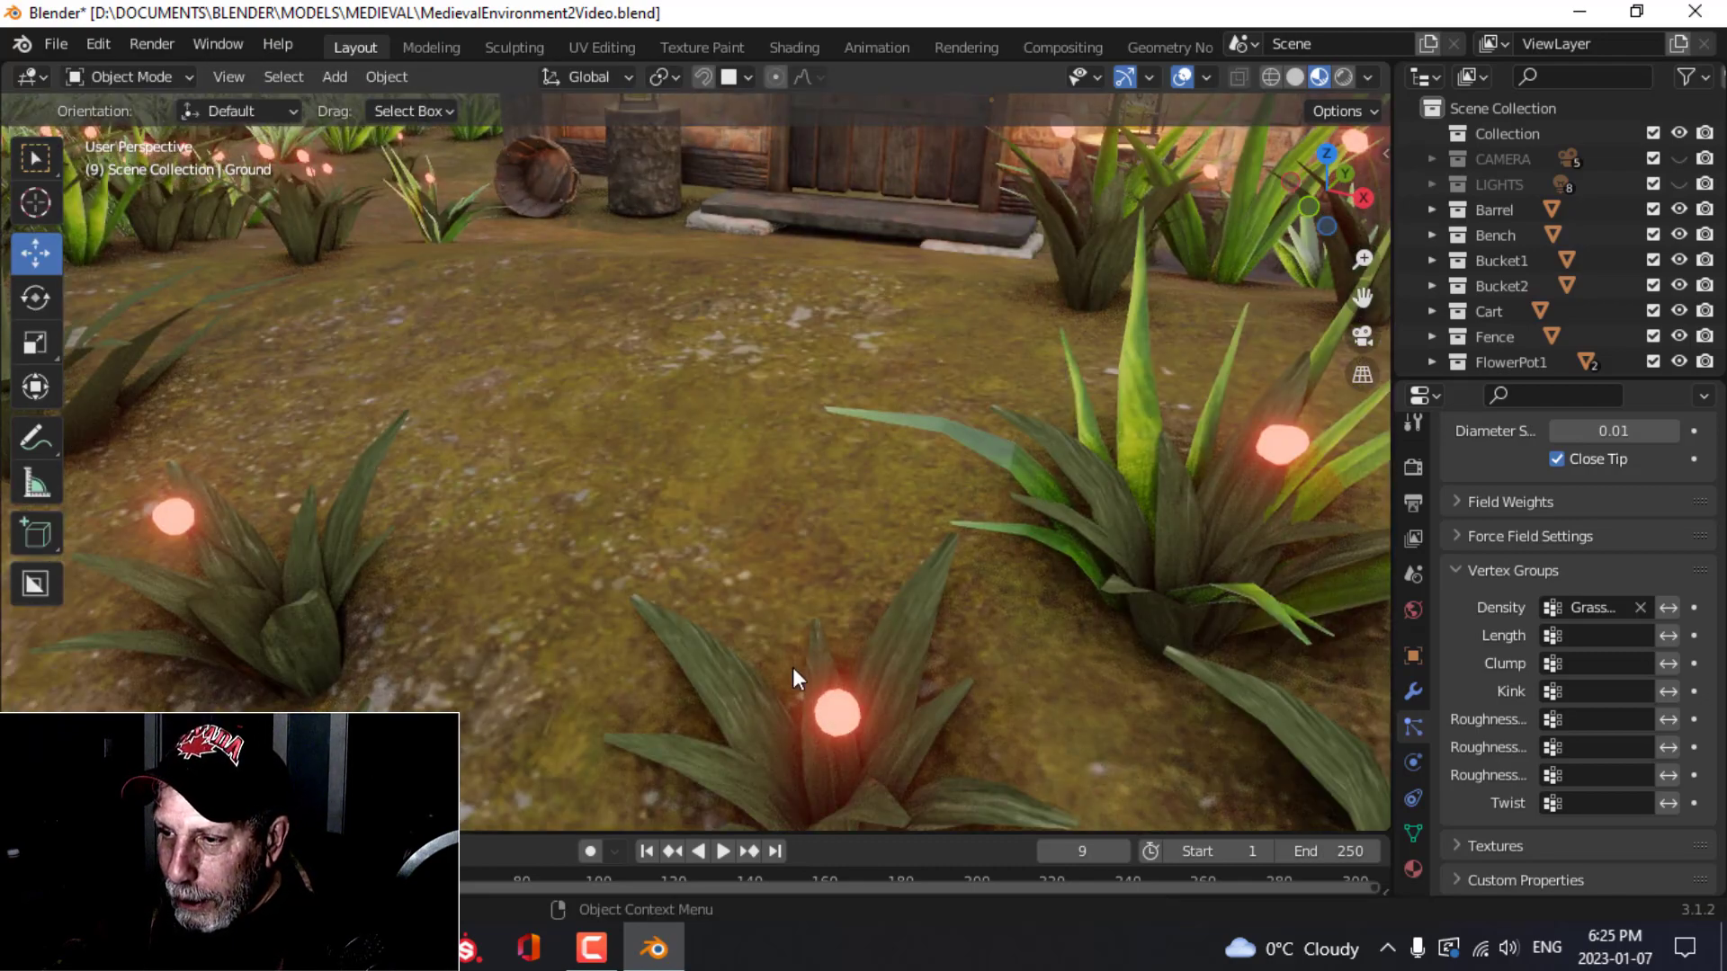
scroll(792, 667, down, 6)
Step: Give the GrassGlow particles interpolated children with display and render amounts of 2, and check the scattered plants
click(737, 575)
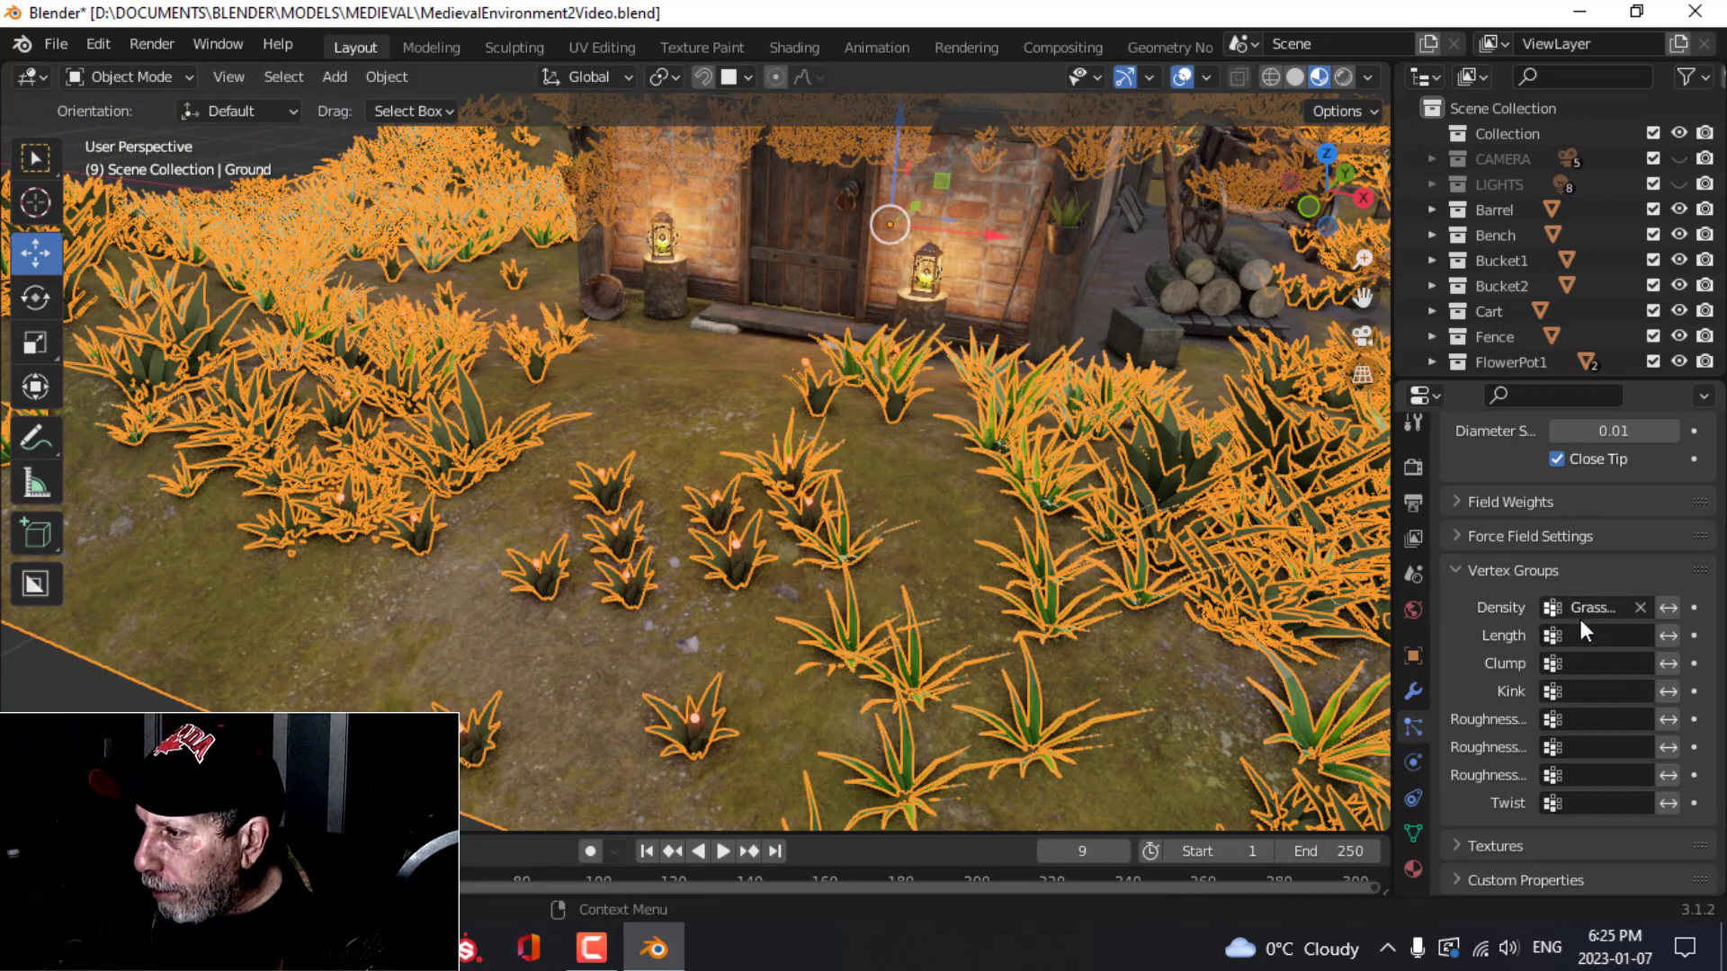
scroll(1583, 622, up, 8)
click(1639, 670)
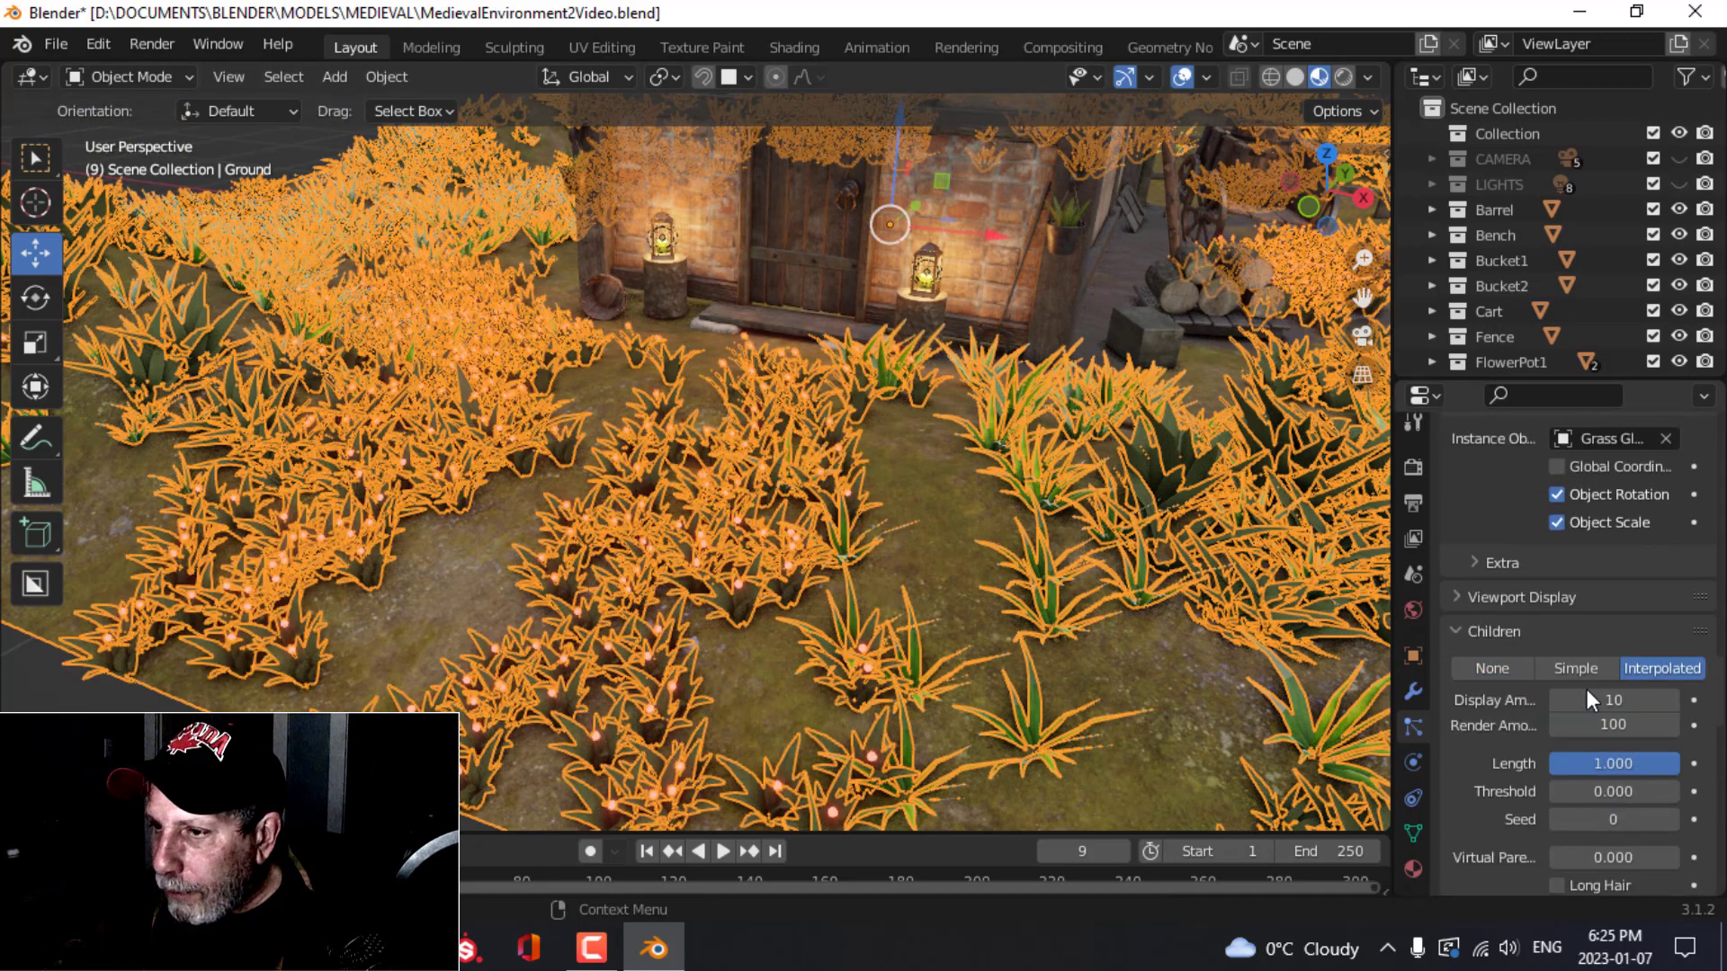
click(1588, 692)
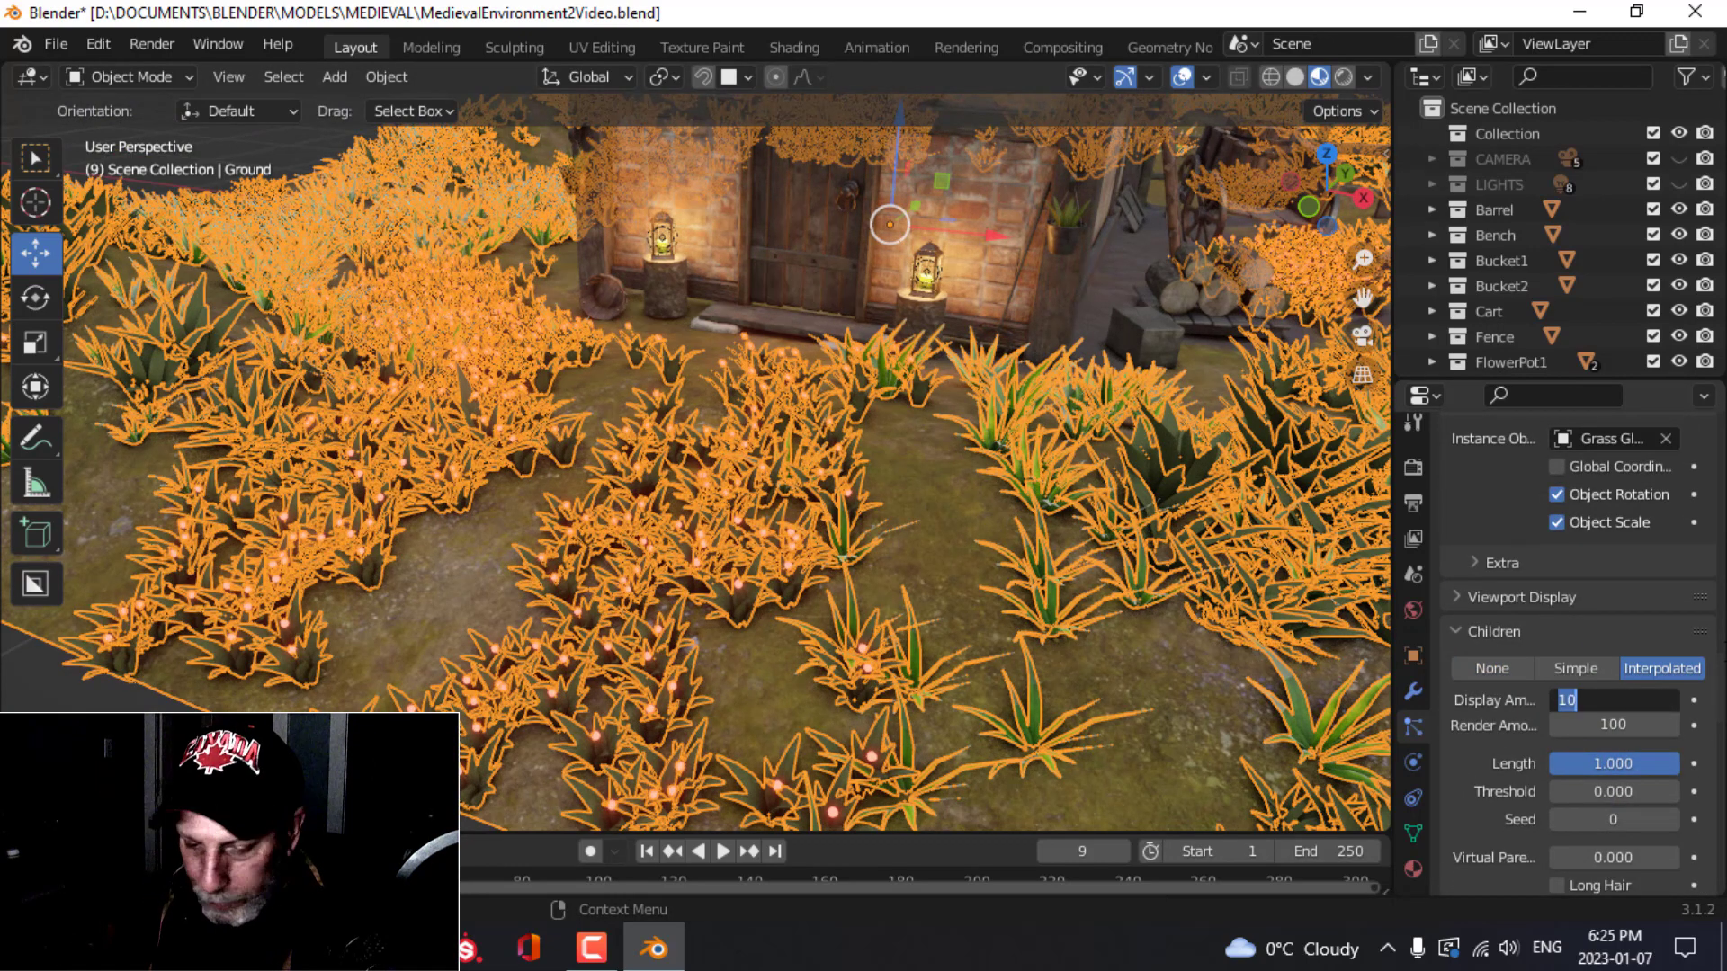
text(2)
key(Return)
click(1613, 725)
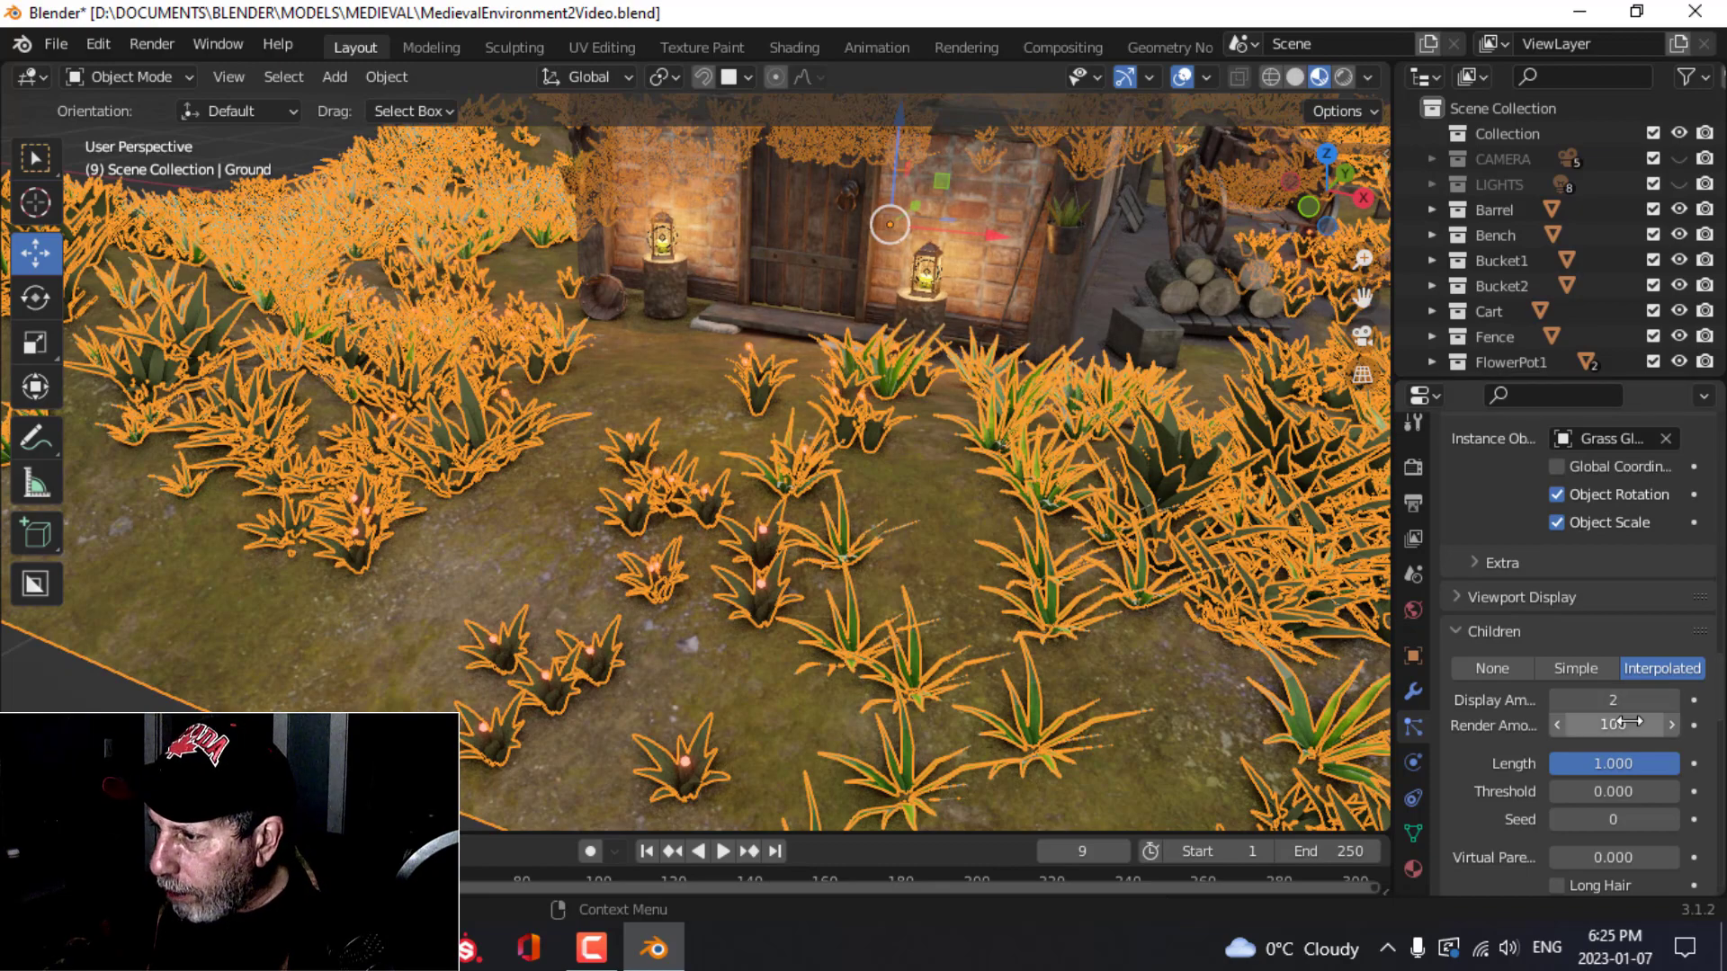
text(2)
key(Return)
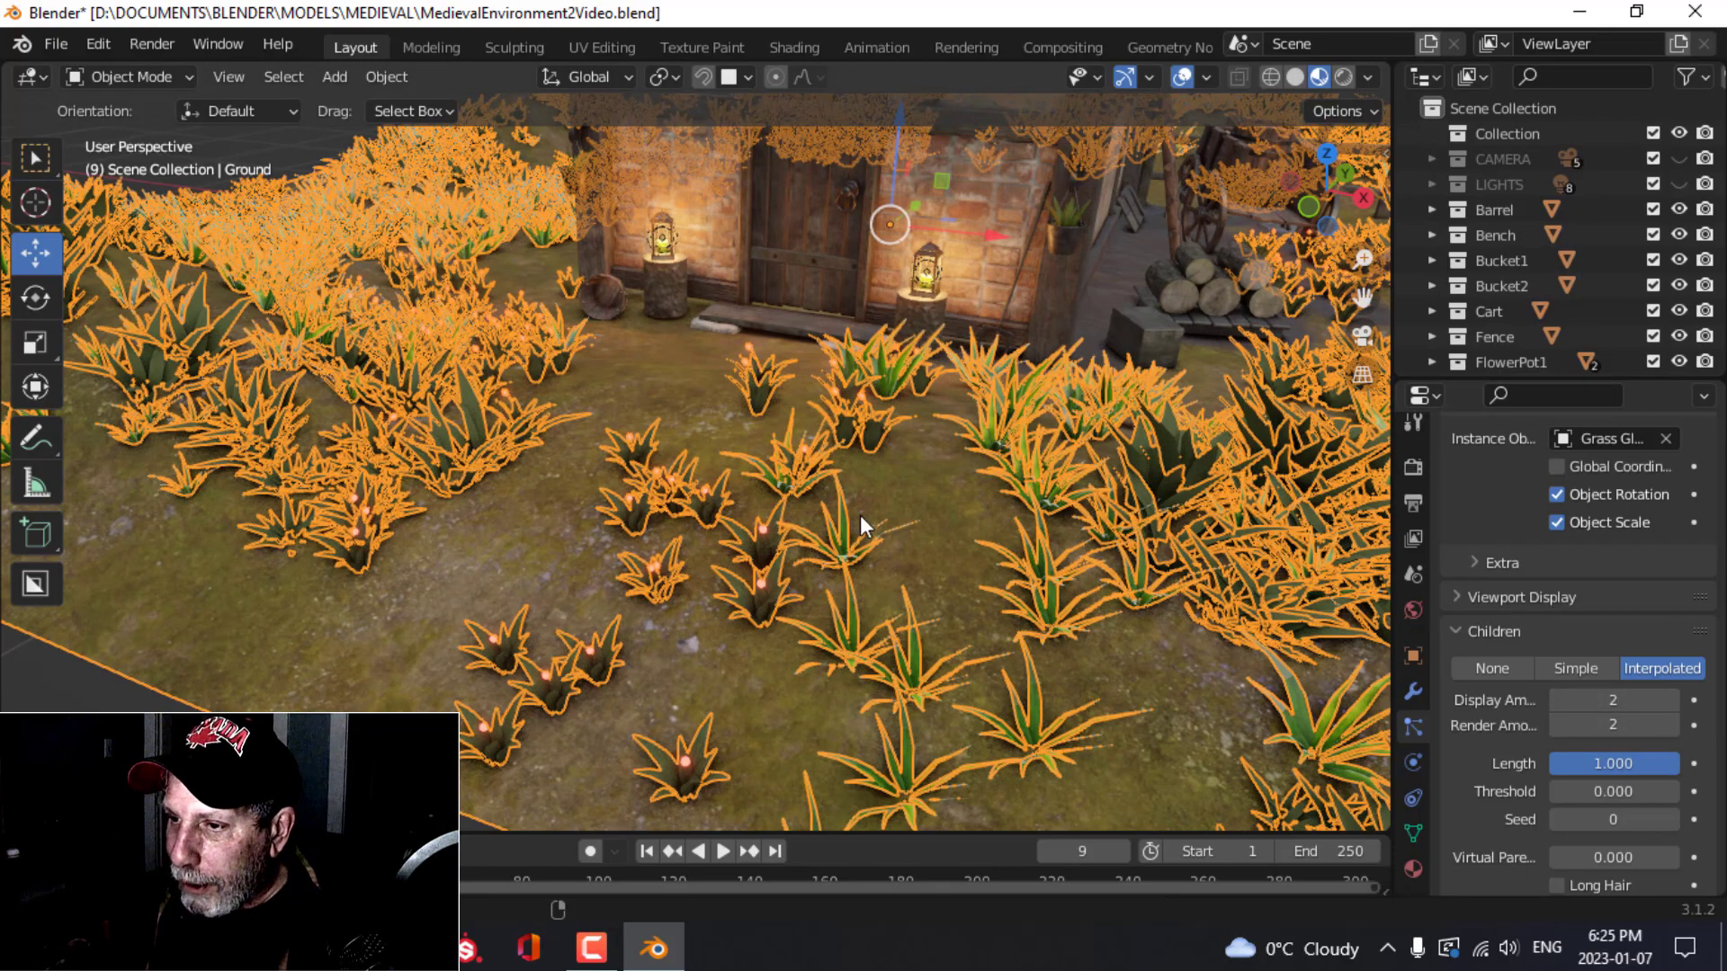
key(alt+a)
scroll(860, 514, down, 8)
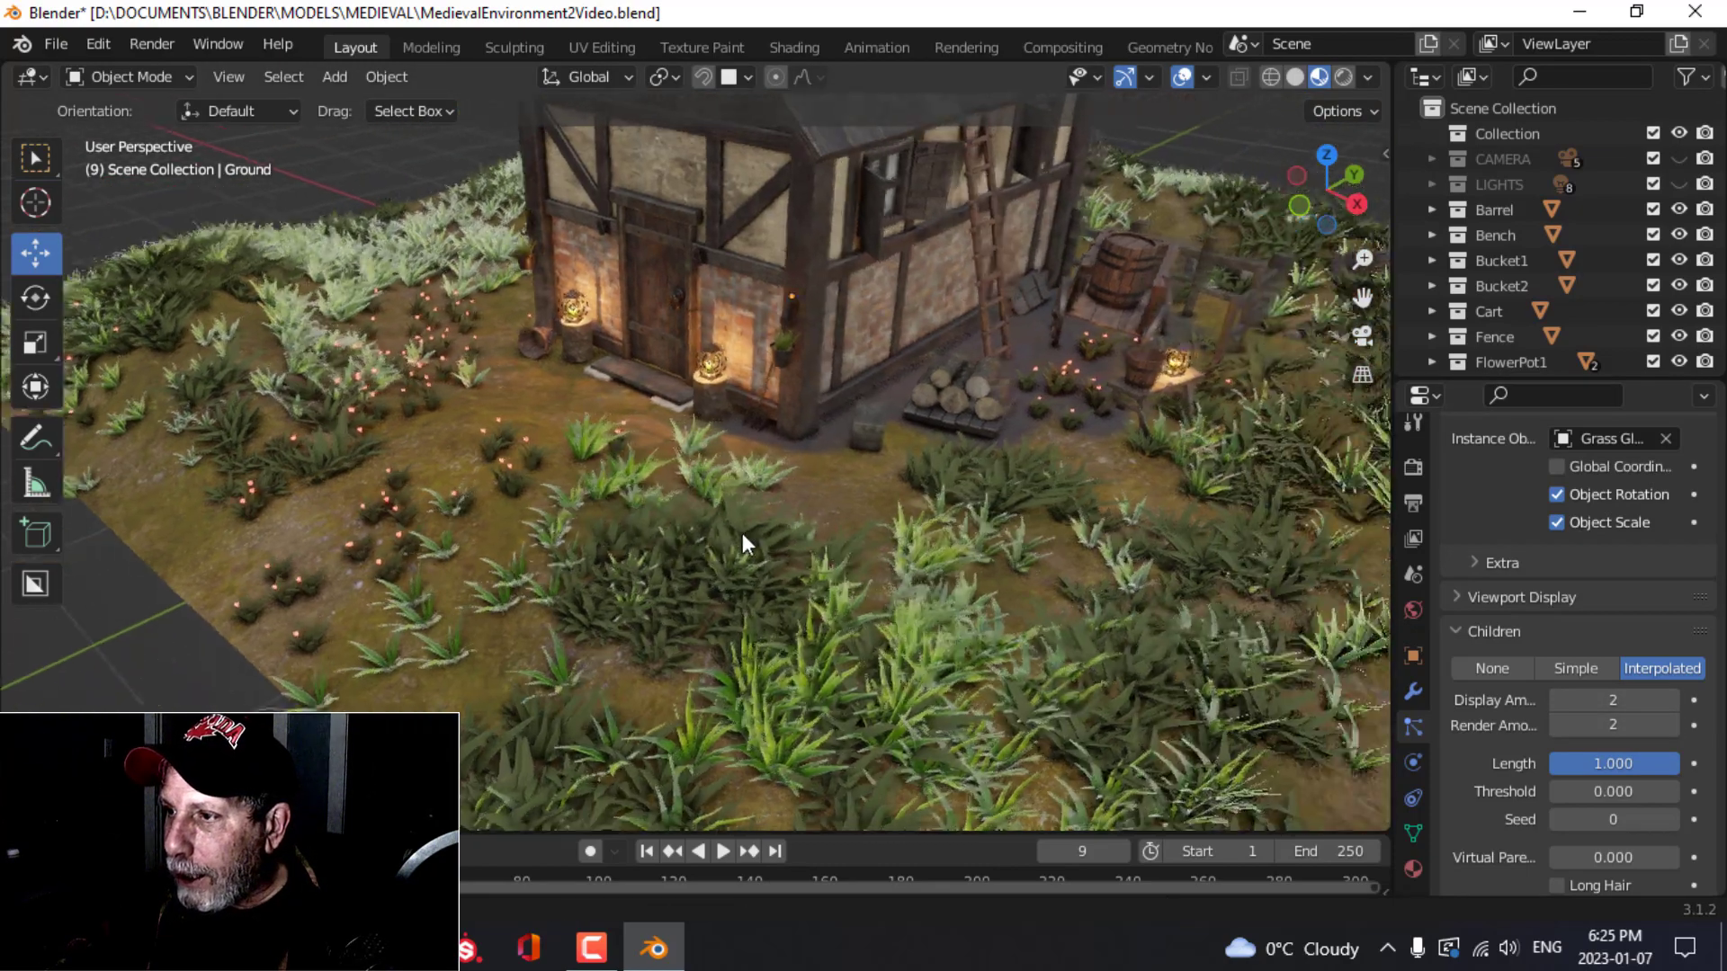
scroll(742, 540, down, 2)
scroll(1540, 610, up, 5)
Step: Set the GrassGlow rotation randomization to 0.086 and phase randomization to 1.467, and inspect the ground and the source plants beside it
scroll(1580, 578, up, 8)
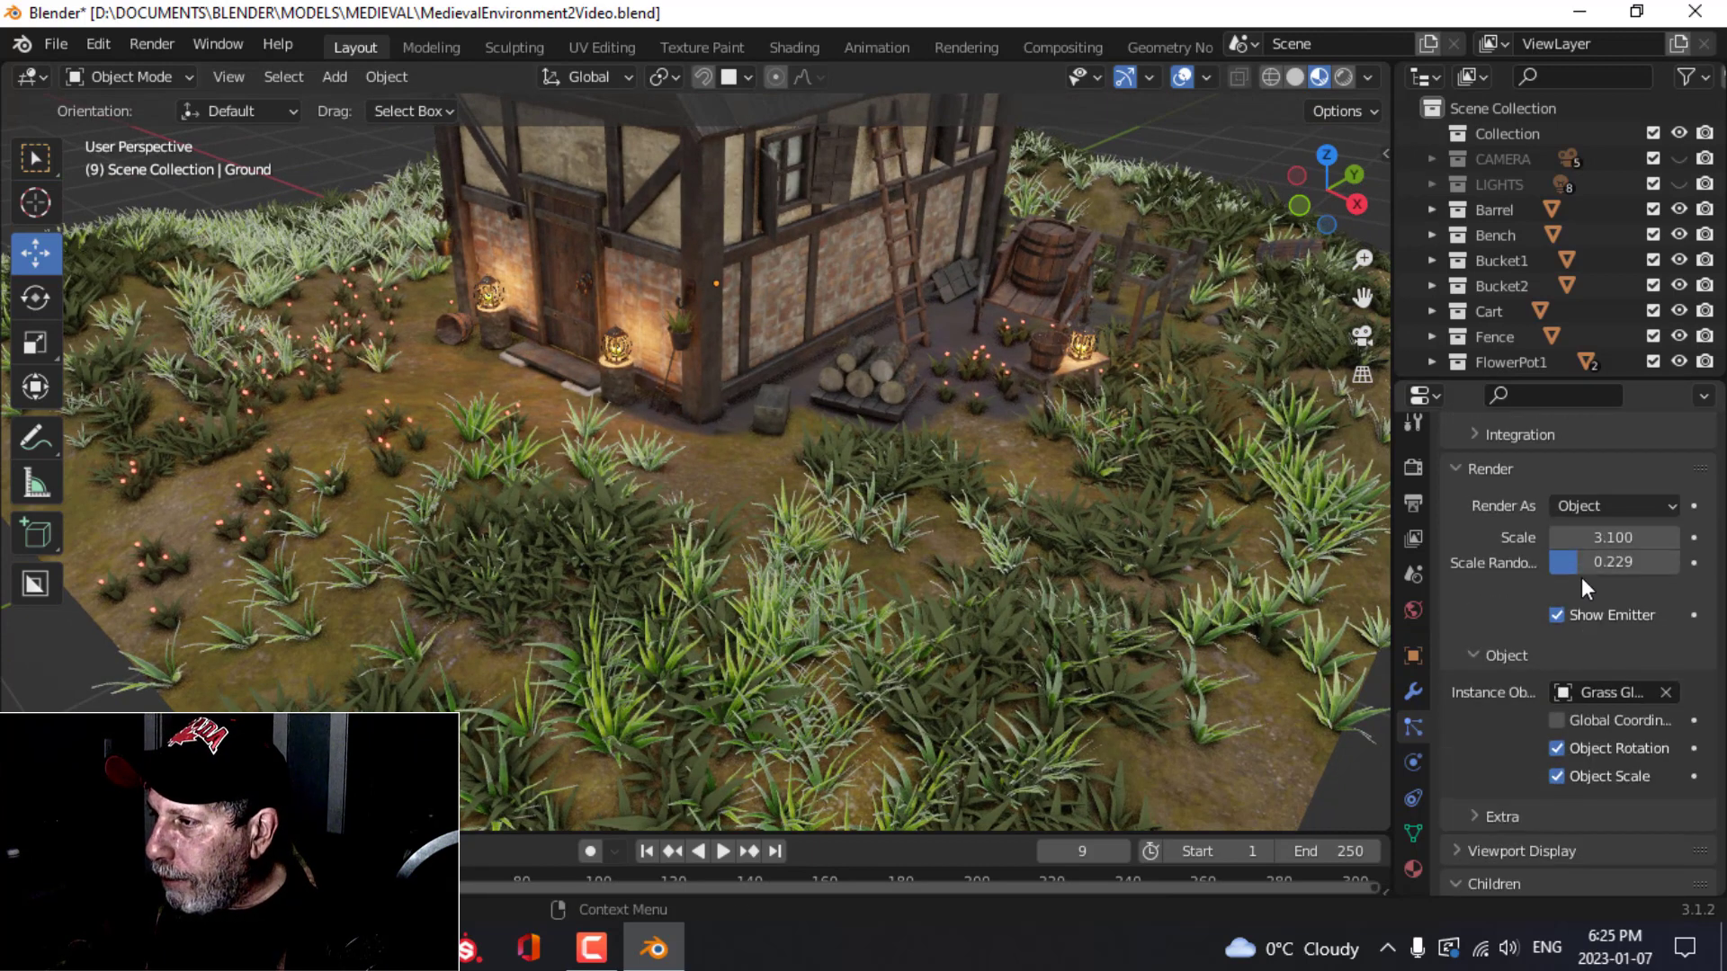
scroll(1580, 581, up, 3)
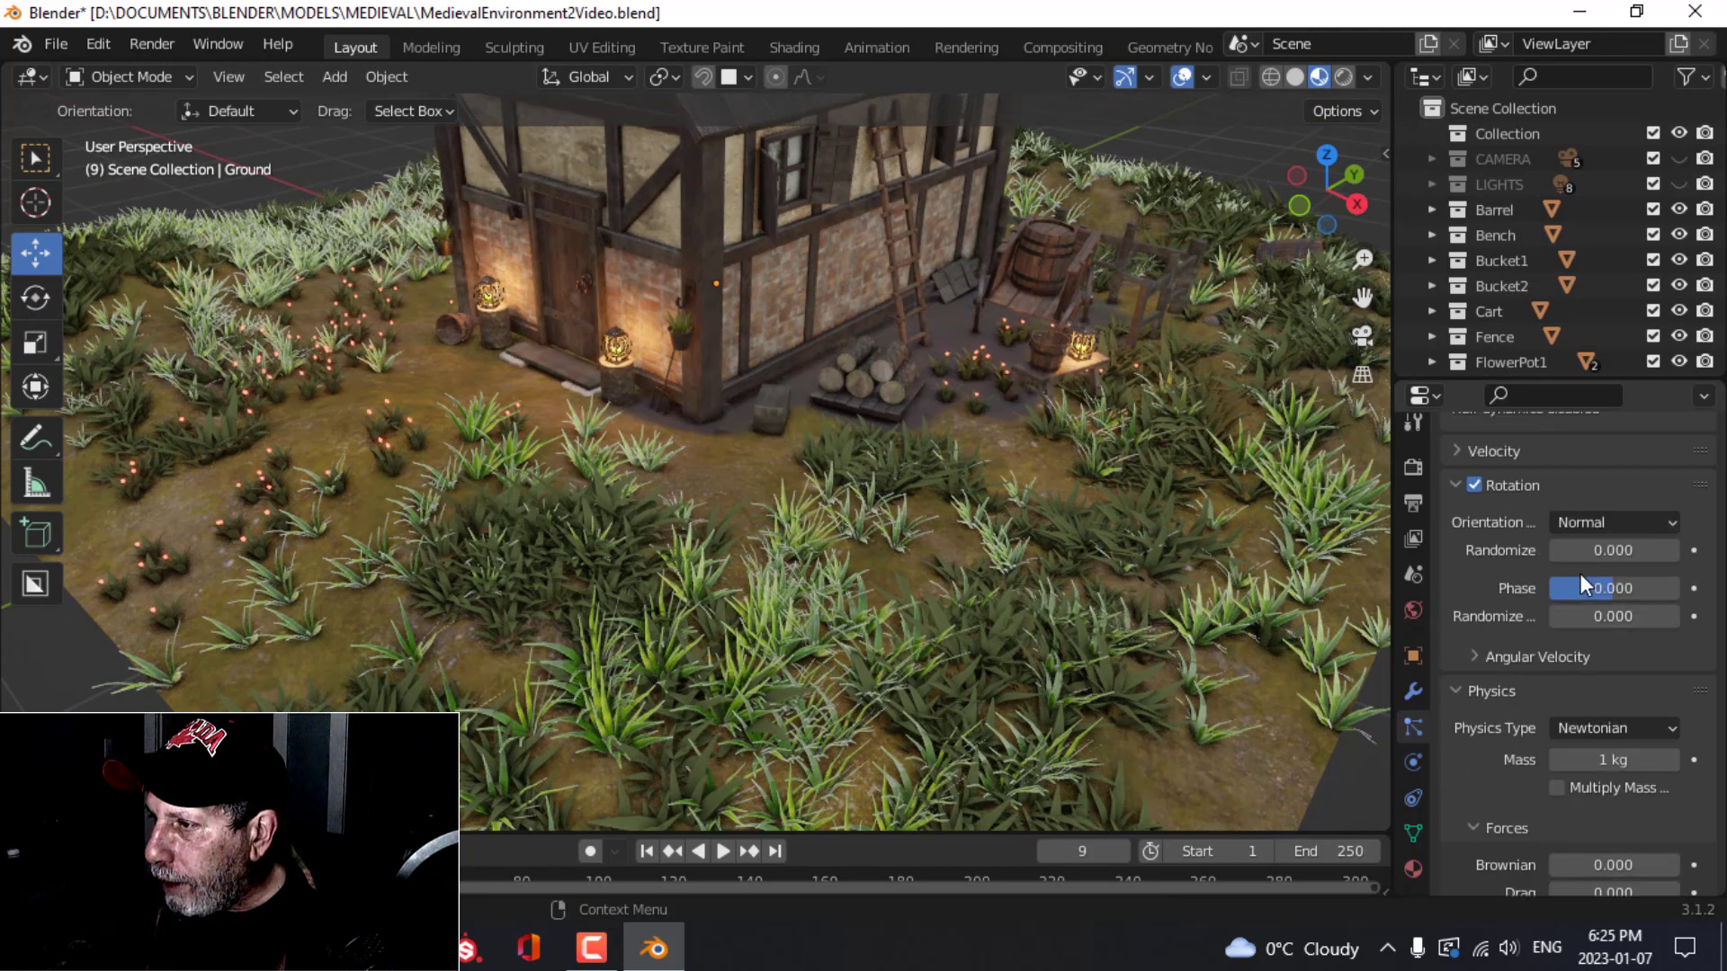
mouse_move(1569, 618)
mouse_down()
mouse_move(1655, 618)
mouse_move(1596, 618)
mouse_up()
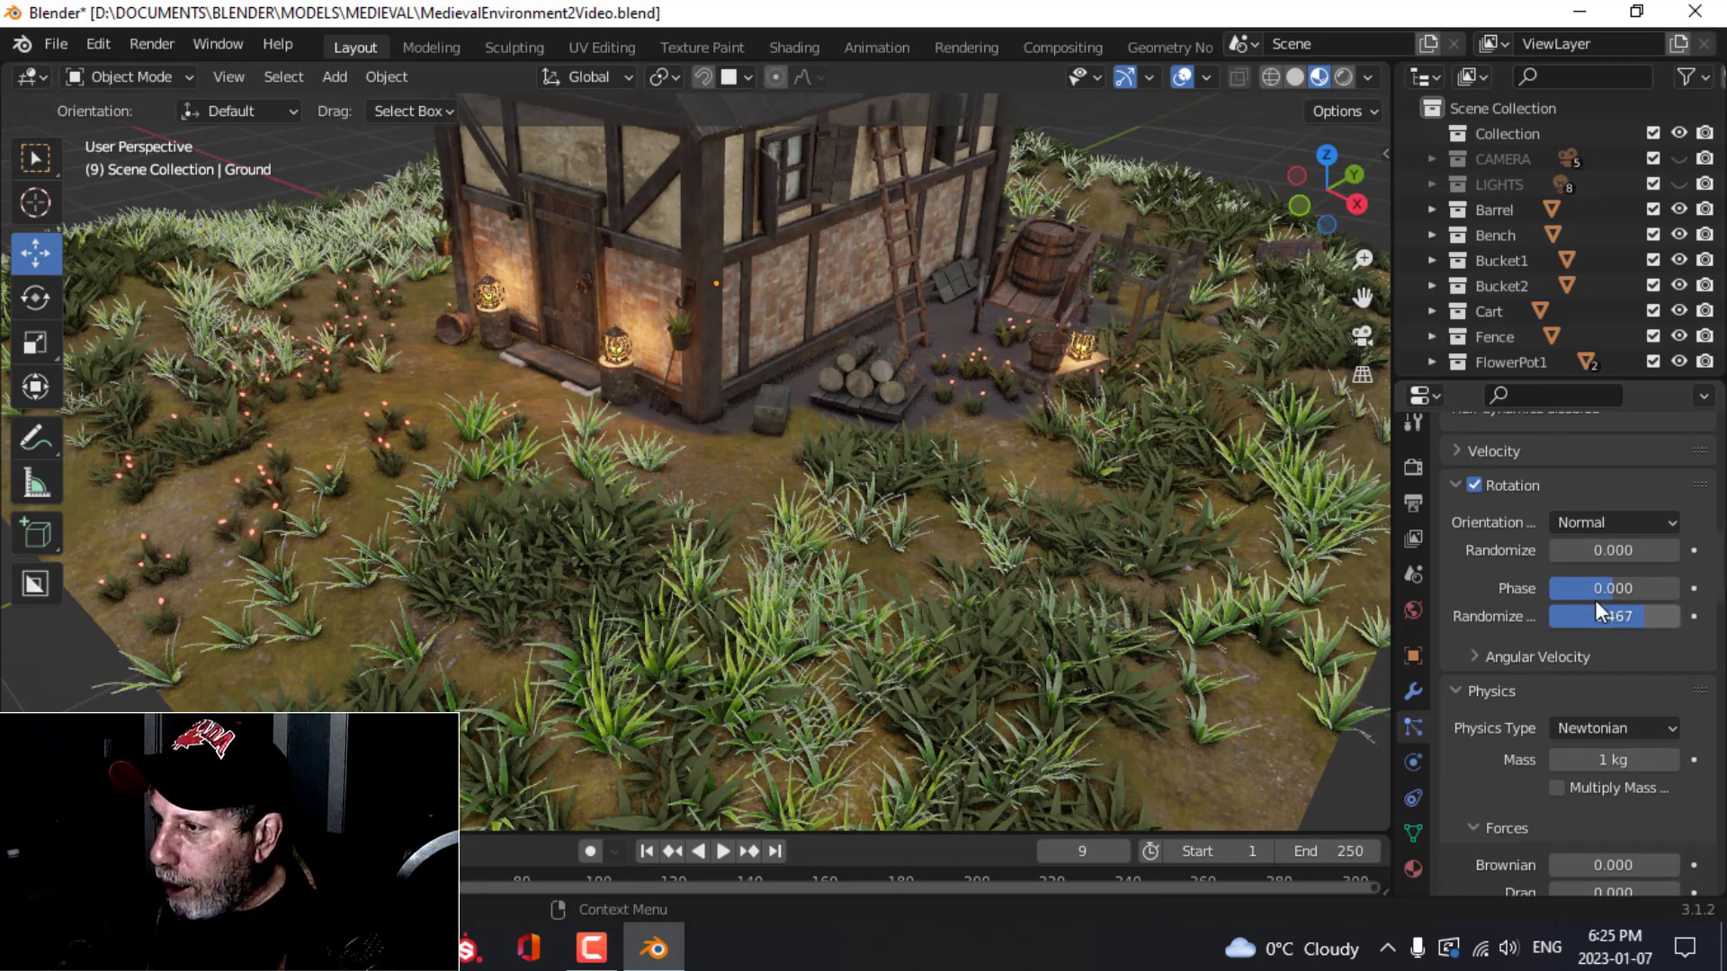
drag(1556, 550, 1560, 551)
middle_drag(311, 554, 634, 538)
scroll(483, 579, up, 3)
scroll(629, 538, down, 2)
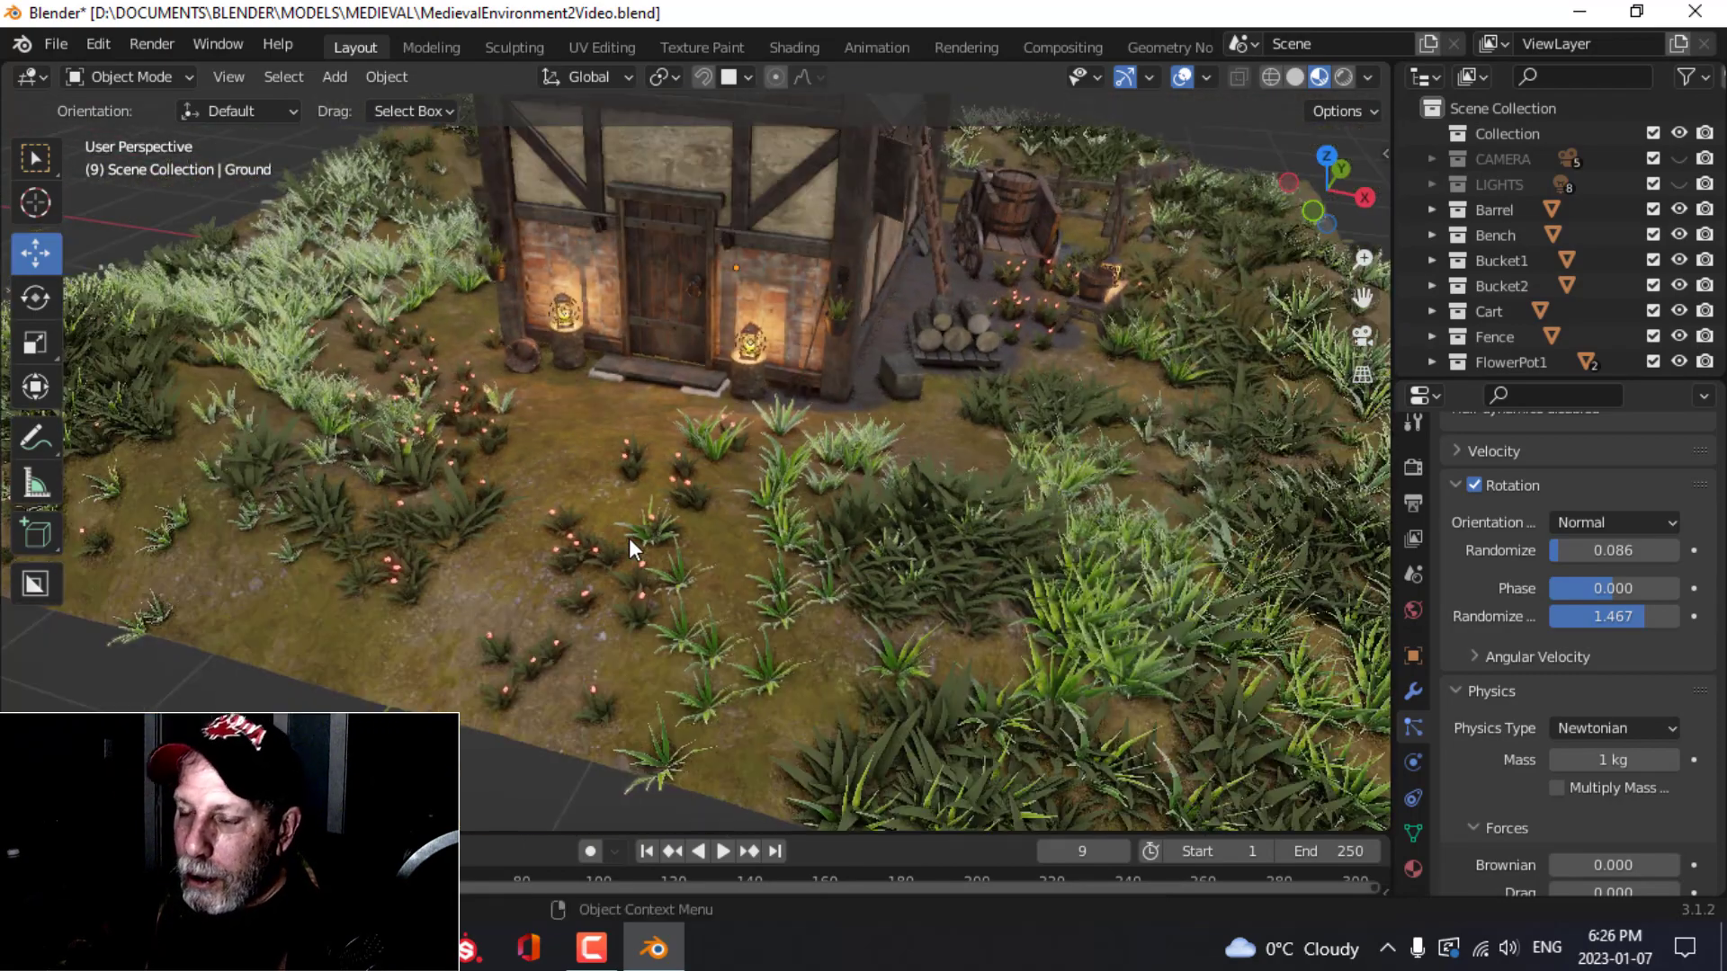
scroll(736, 519, down, 1)
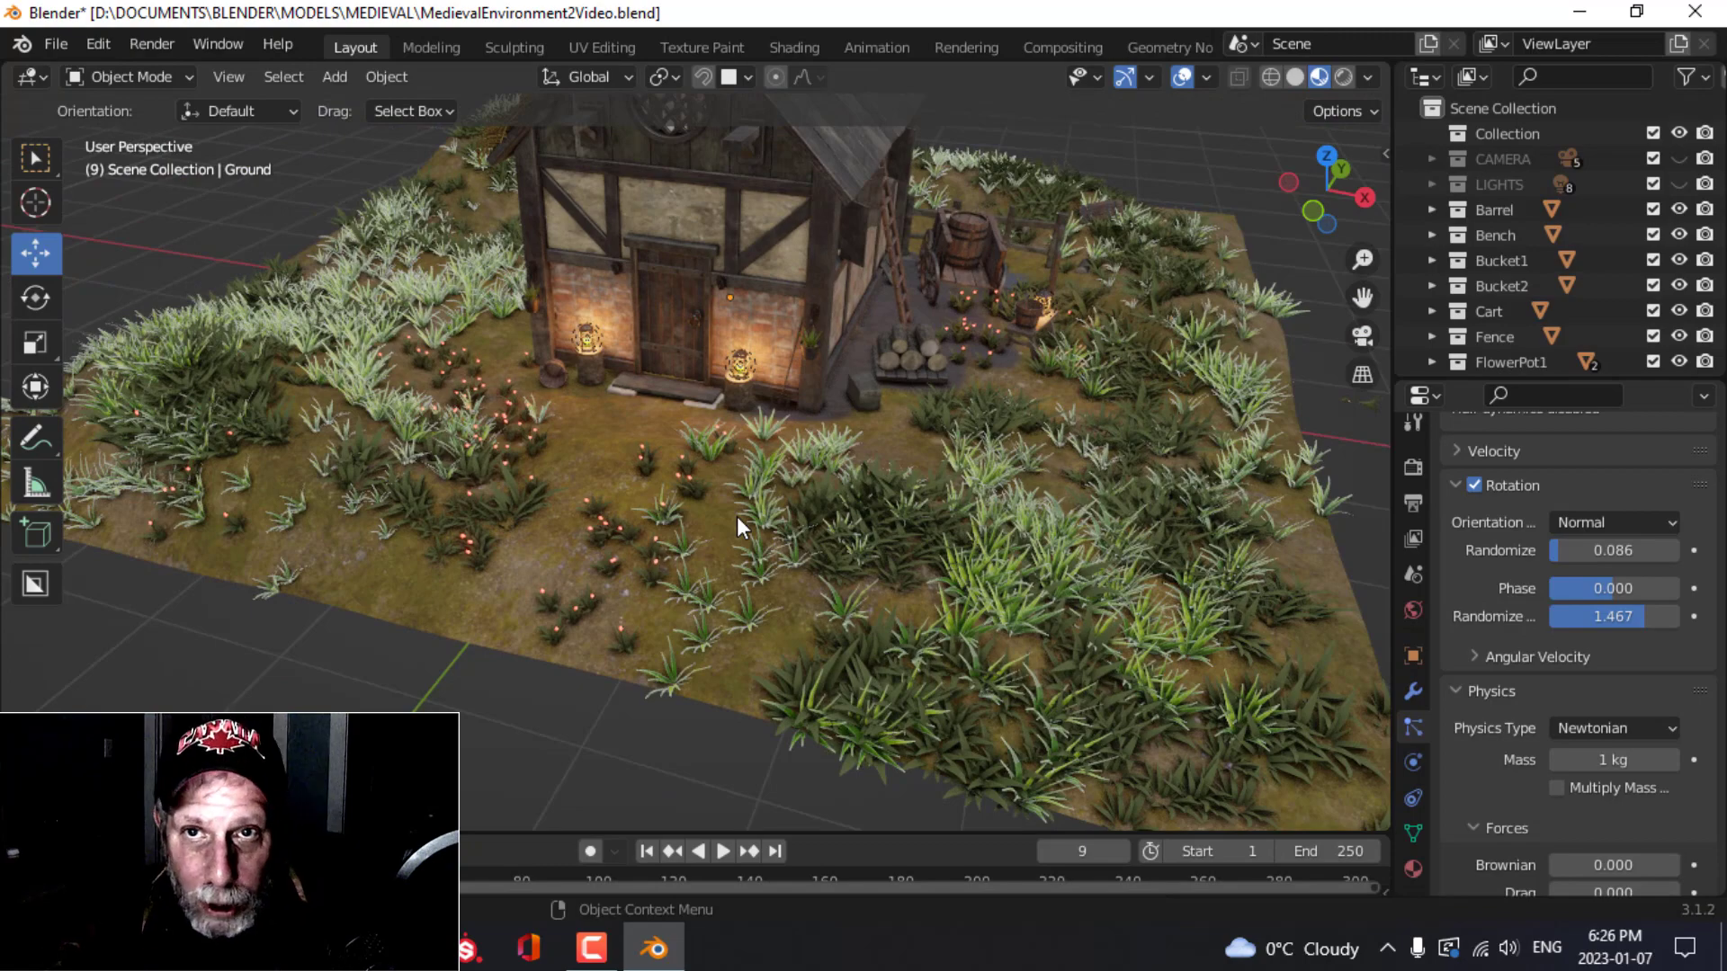
scroll(804, 554, down, 2)
middle_drag(968, 547, 678, 505)
scroll(1011, 586, up, 5)
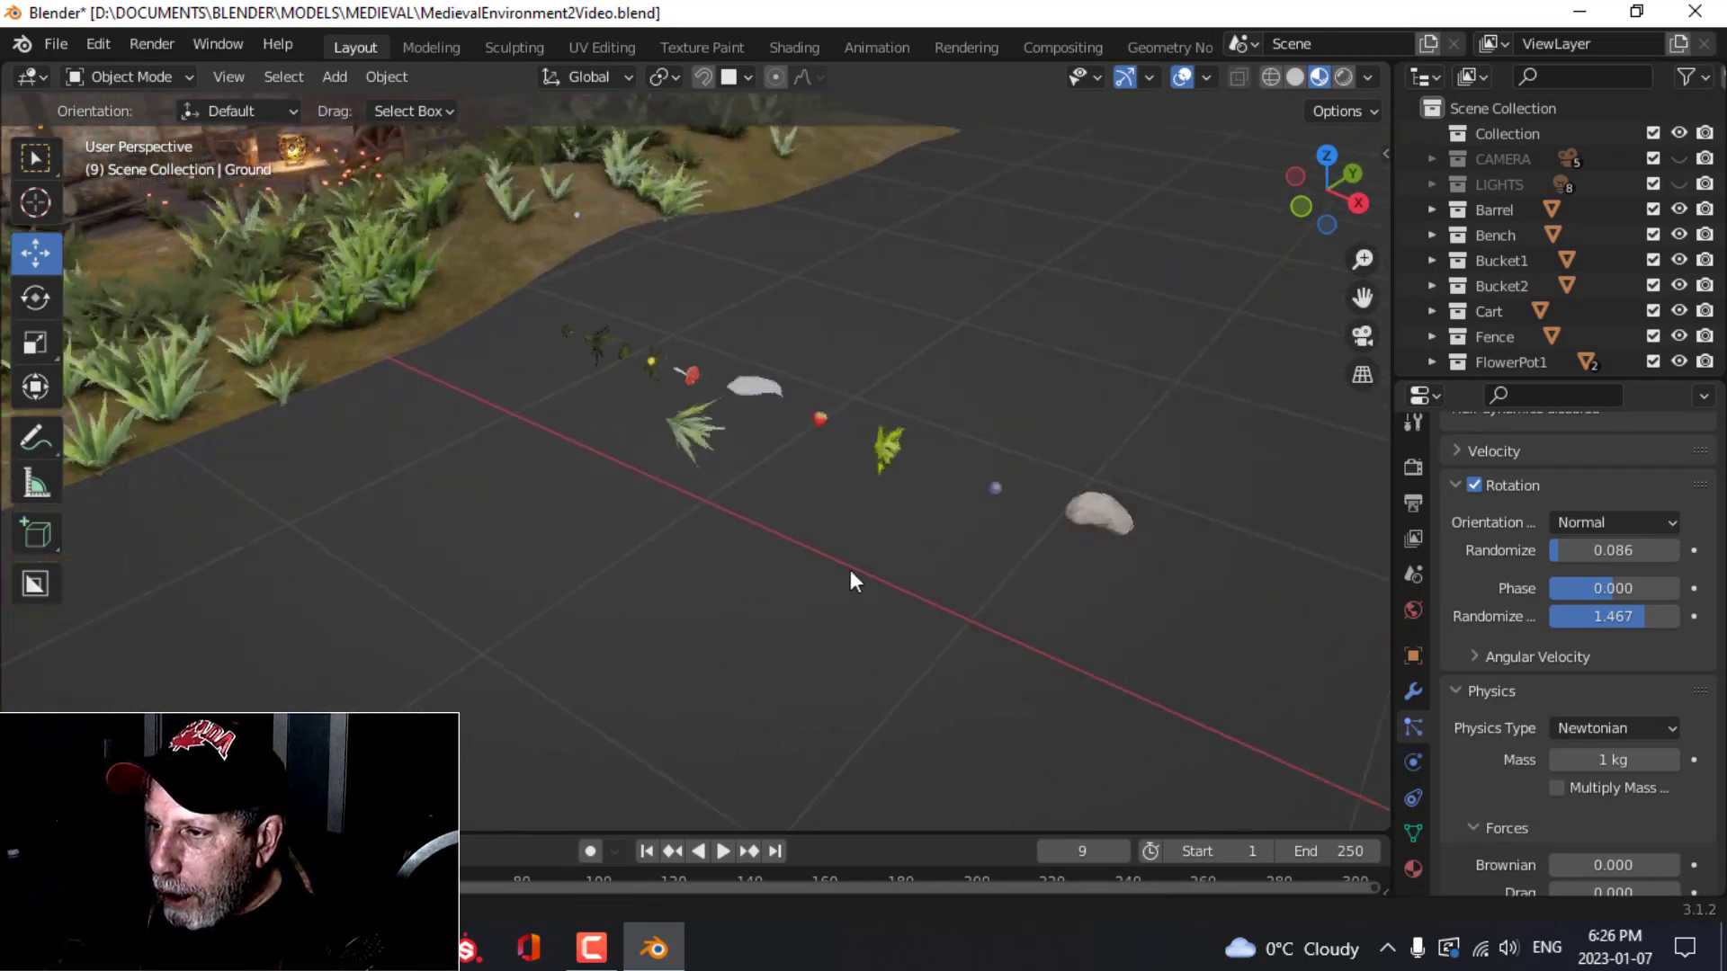
Step: Save the scene file
scroll(773, 571, down, 2)
middle_drag(732, 567, 793, 540)
shift+middle_drag(548, 551, 802, 548)
scroll(705, 557, down, 1)
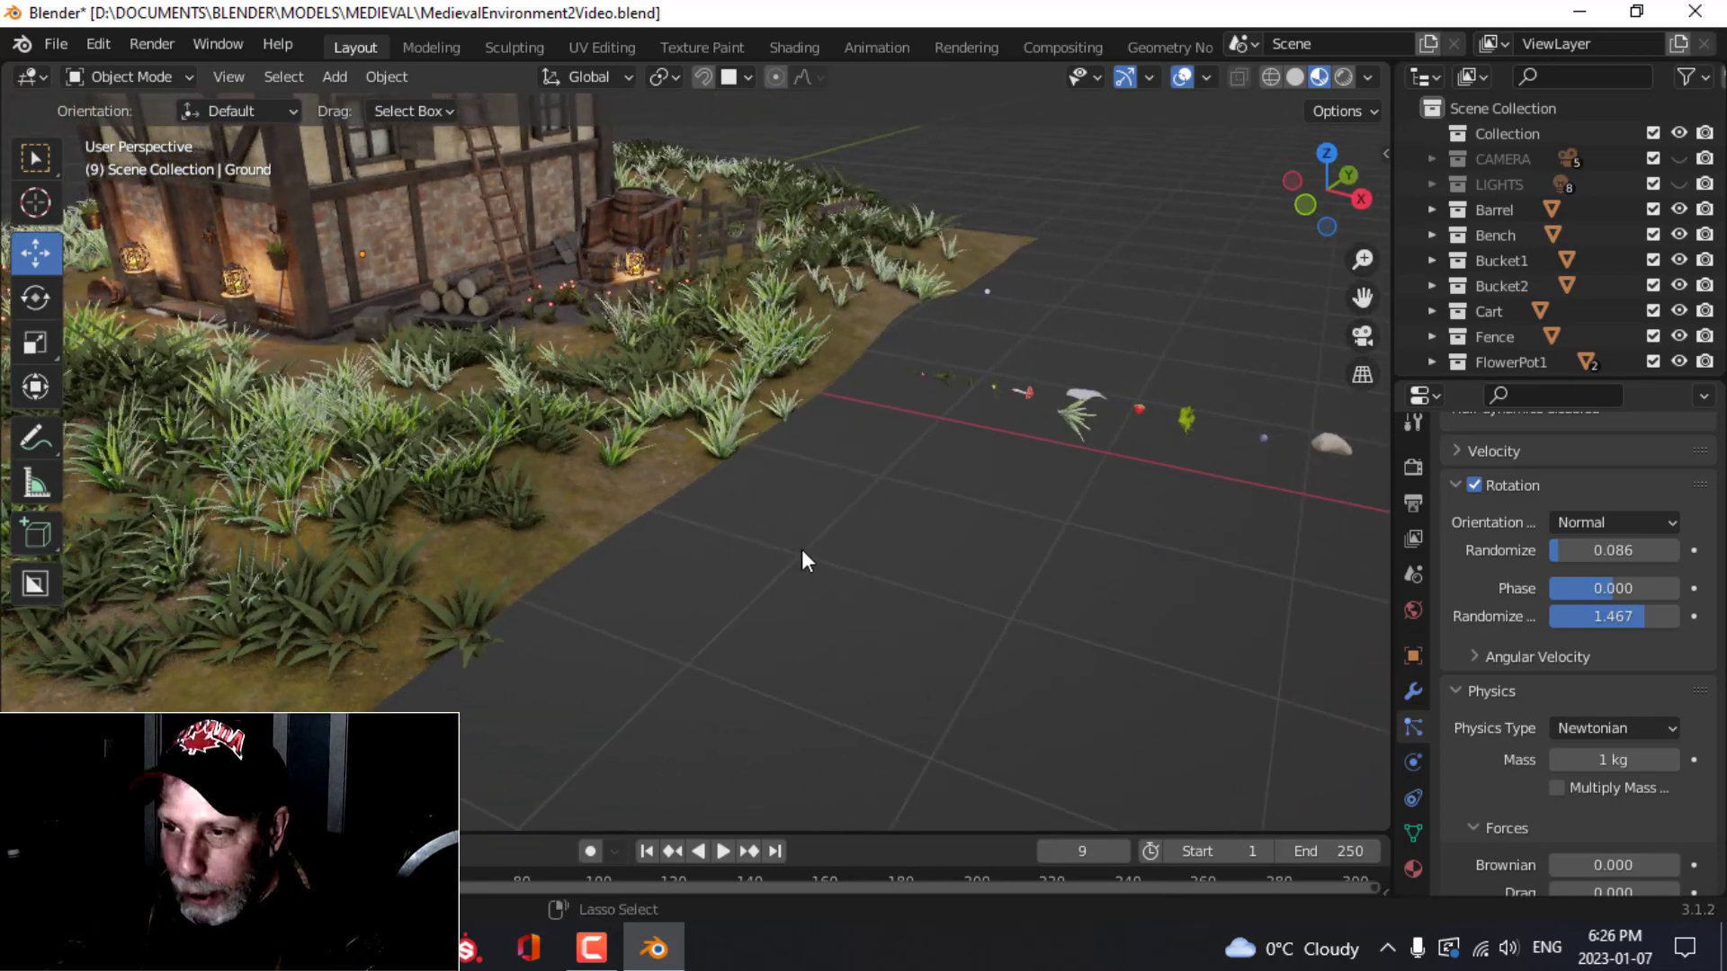
key(ctrl+s)
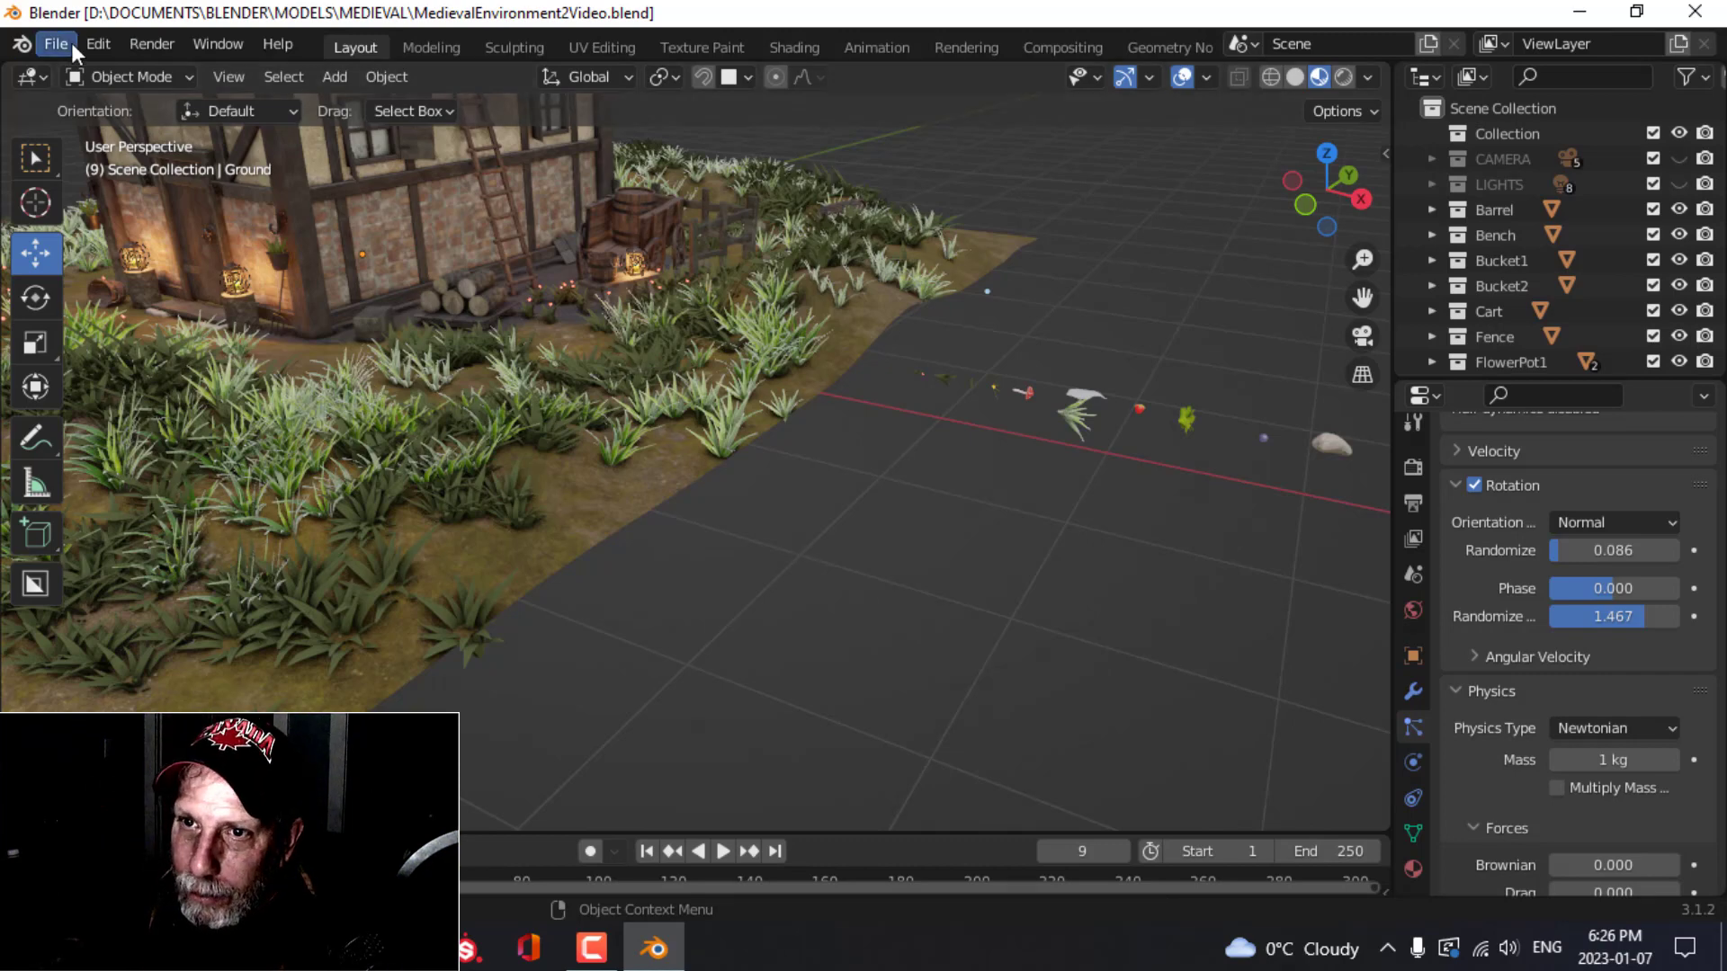
Step: Select the strawberry source object beside the ground, and add the ground to the selection as the active object
scroll(1175, 500, up, 6)
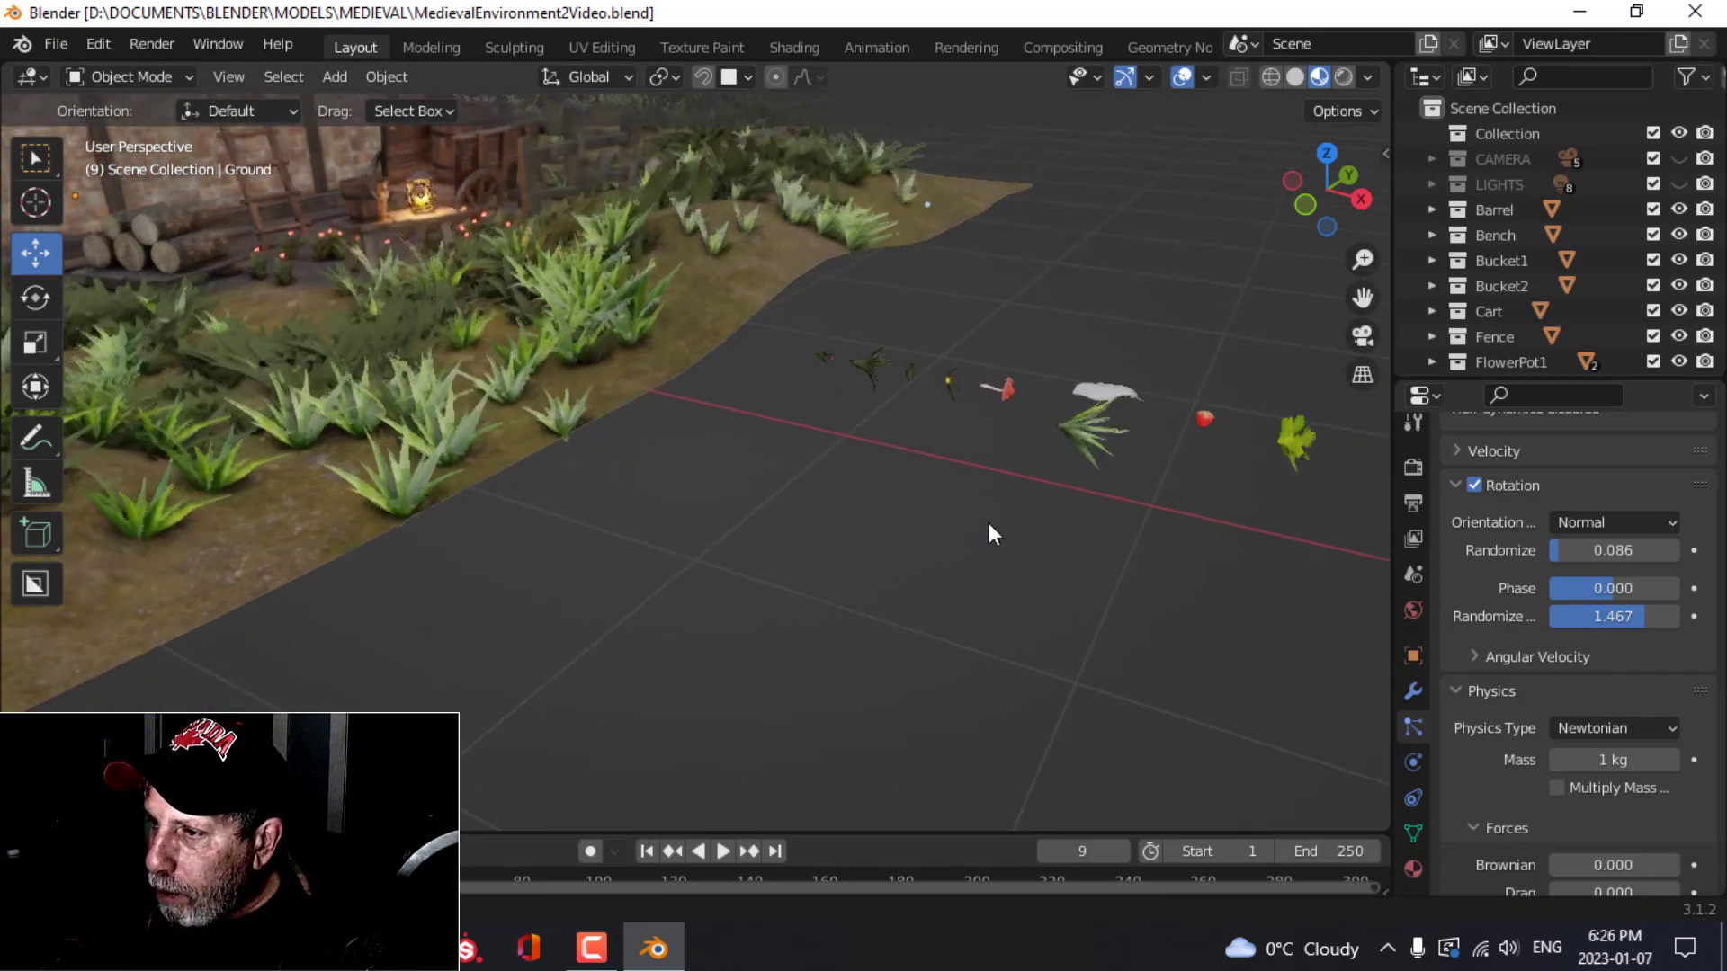
click(932, 539)
scroll(1056, 554, up, 4)
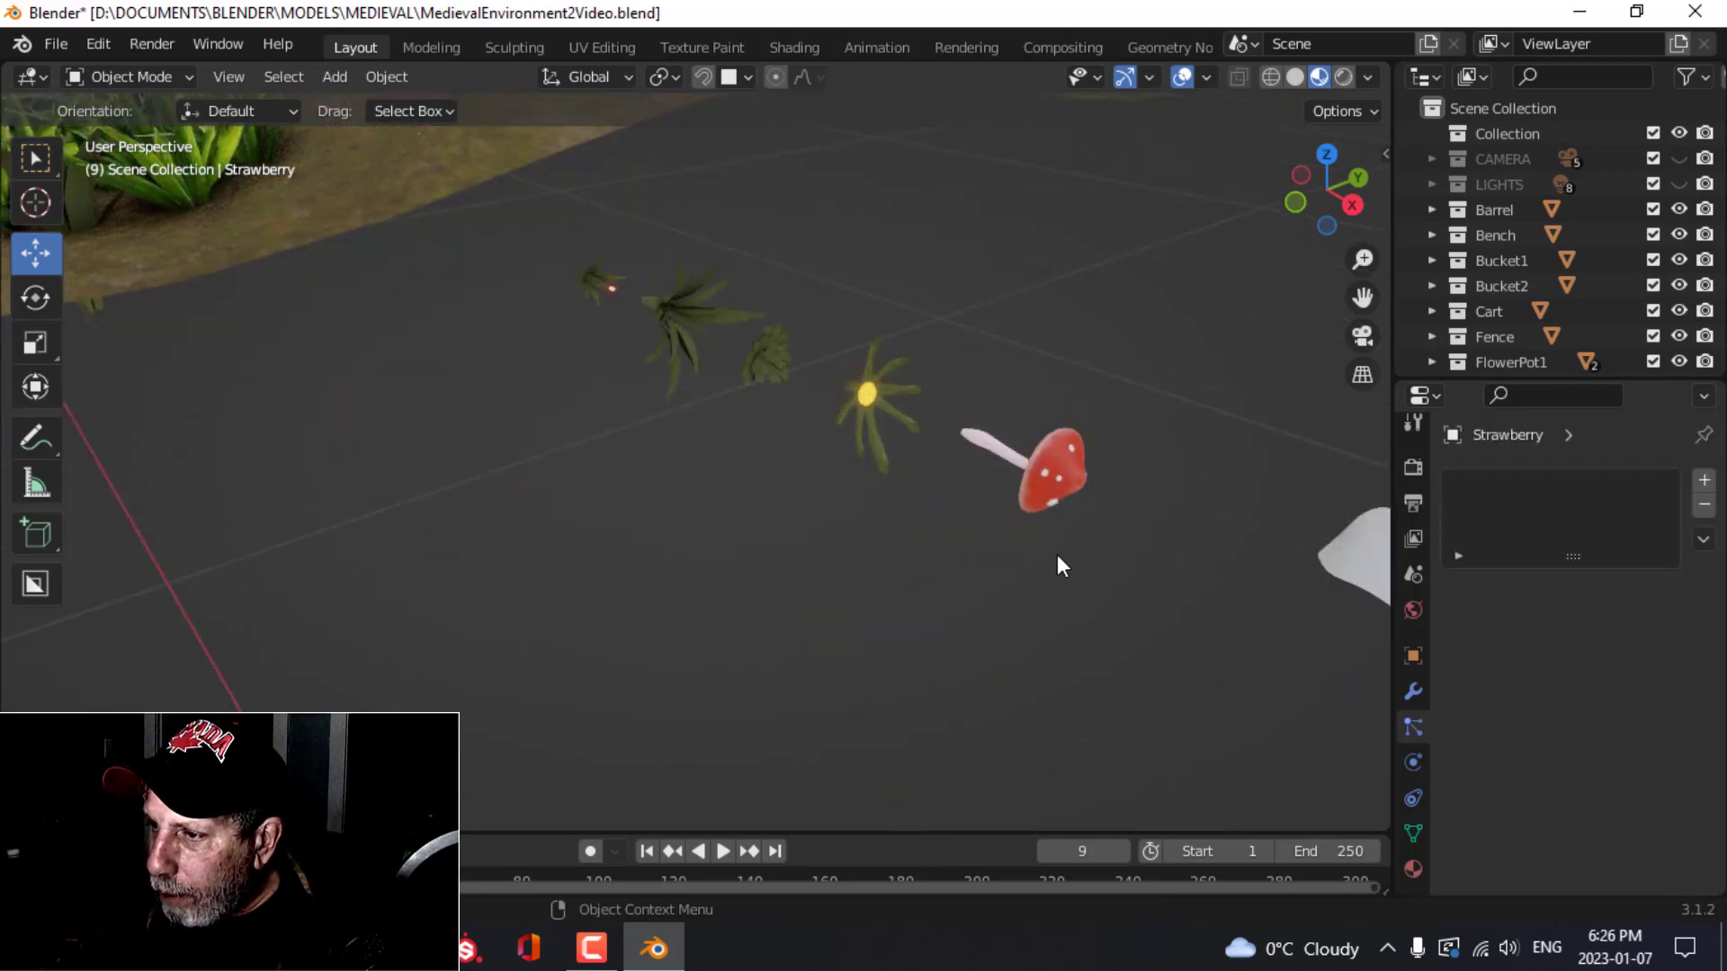
scroll(1142, 547, down, 3)
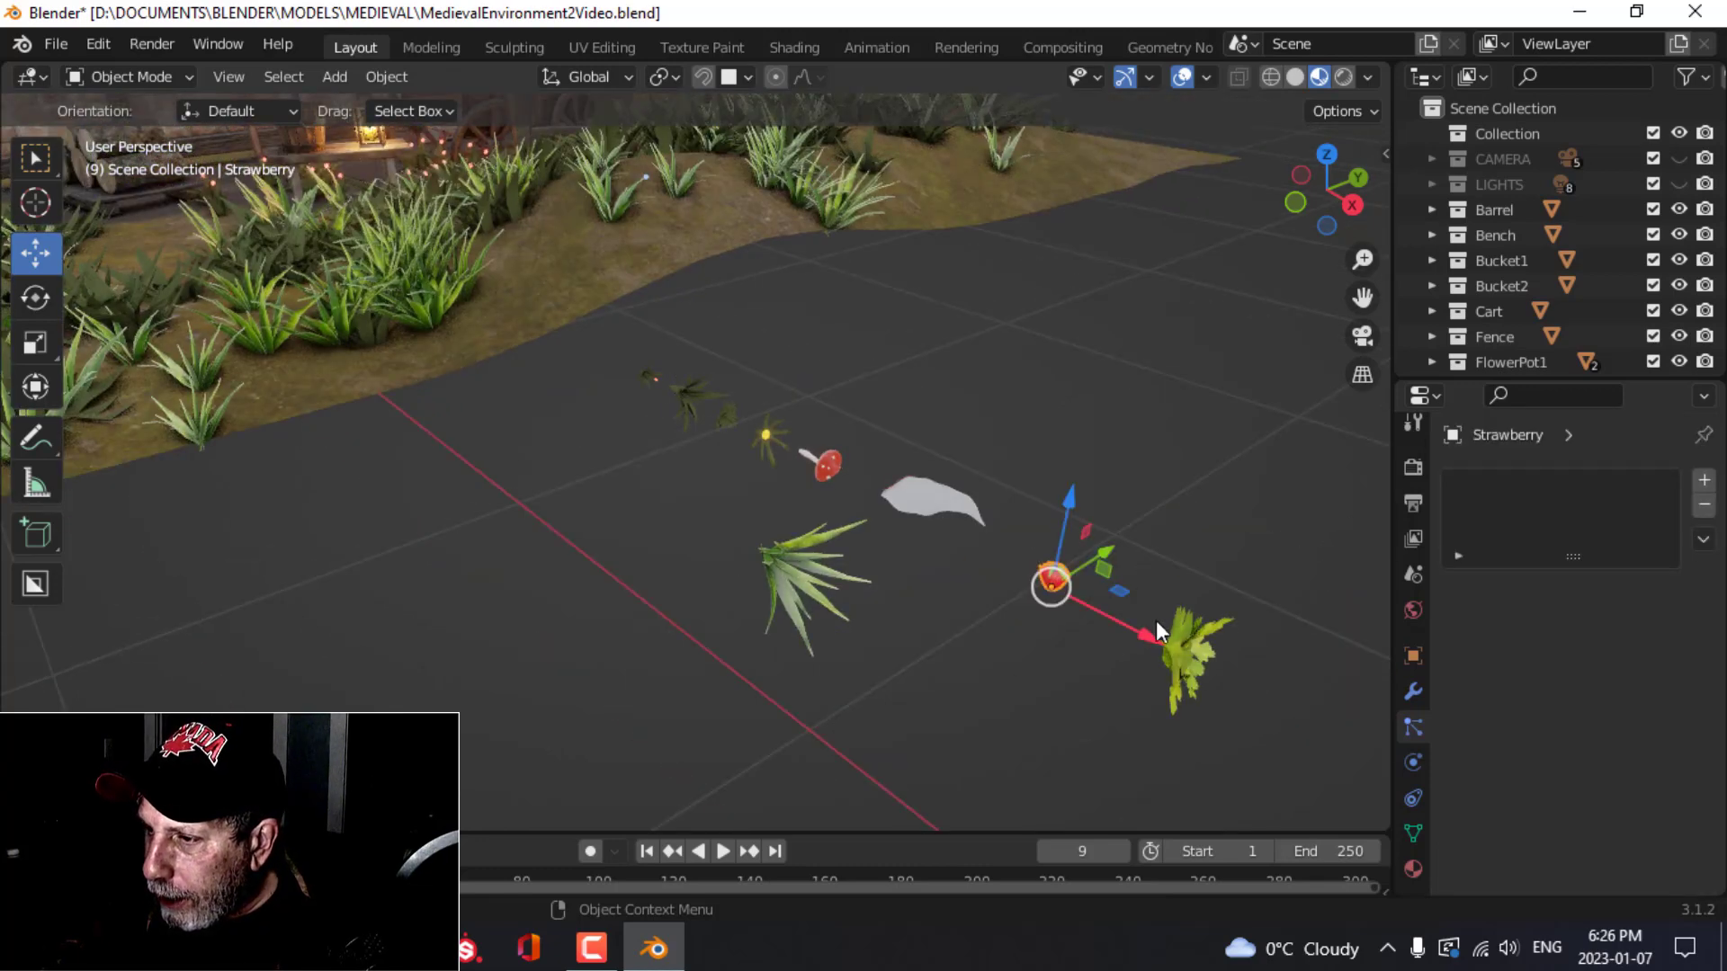
mouse_move(1071, 627)
middle_down()
mouse_move(1110, 627)
mouse_move(1097, 620)
middle_up()
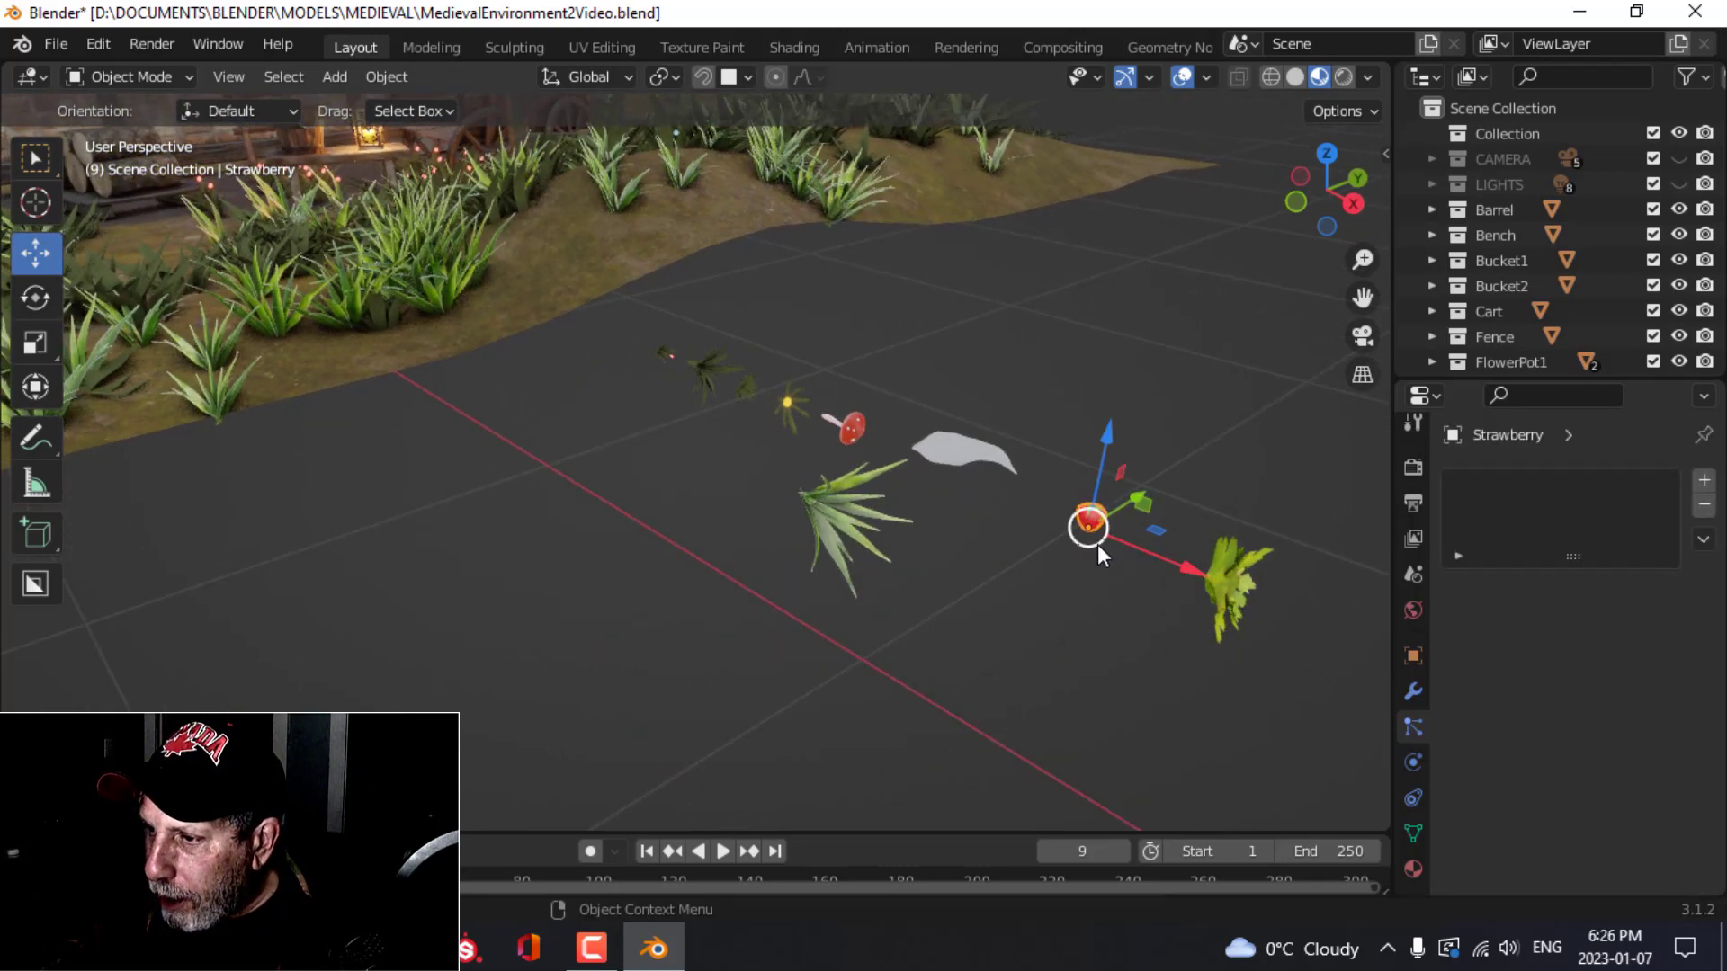
scroll(1092, 538, down, 2)
shift+middle_drag(641, 548, 1023, 632)
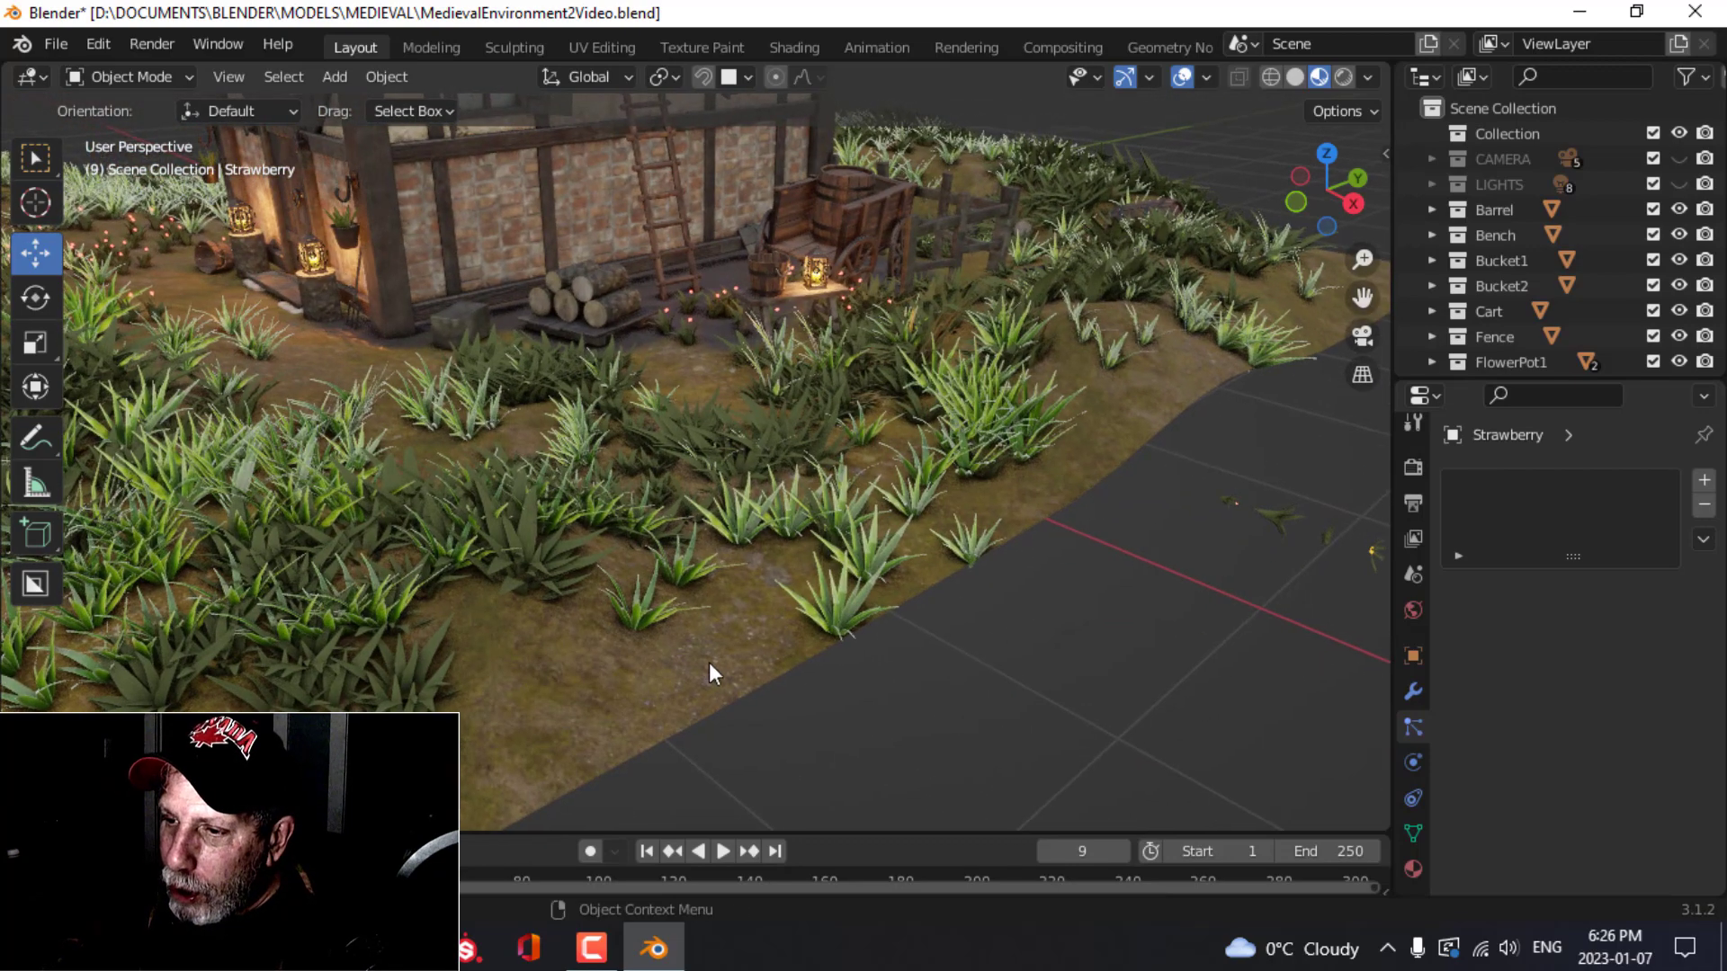
click(691, 663)
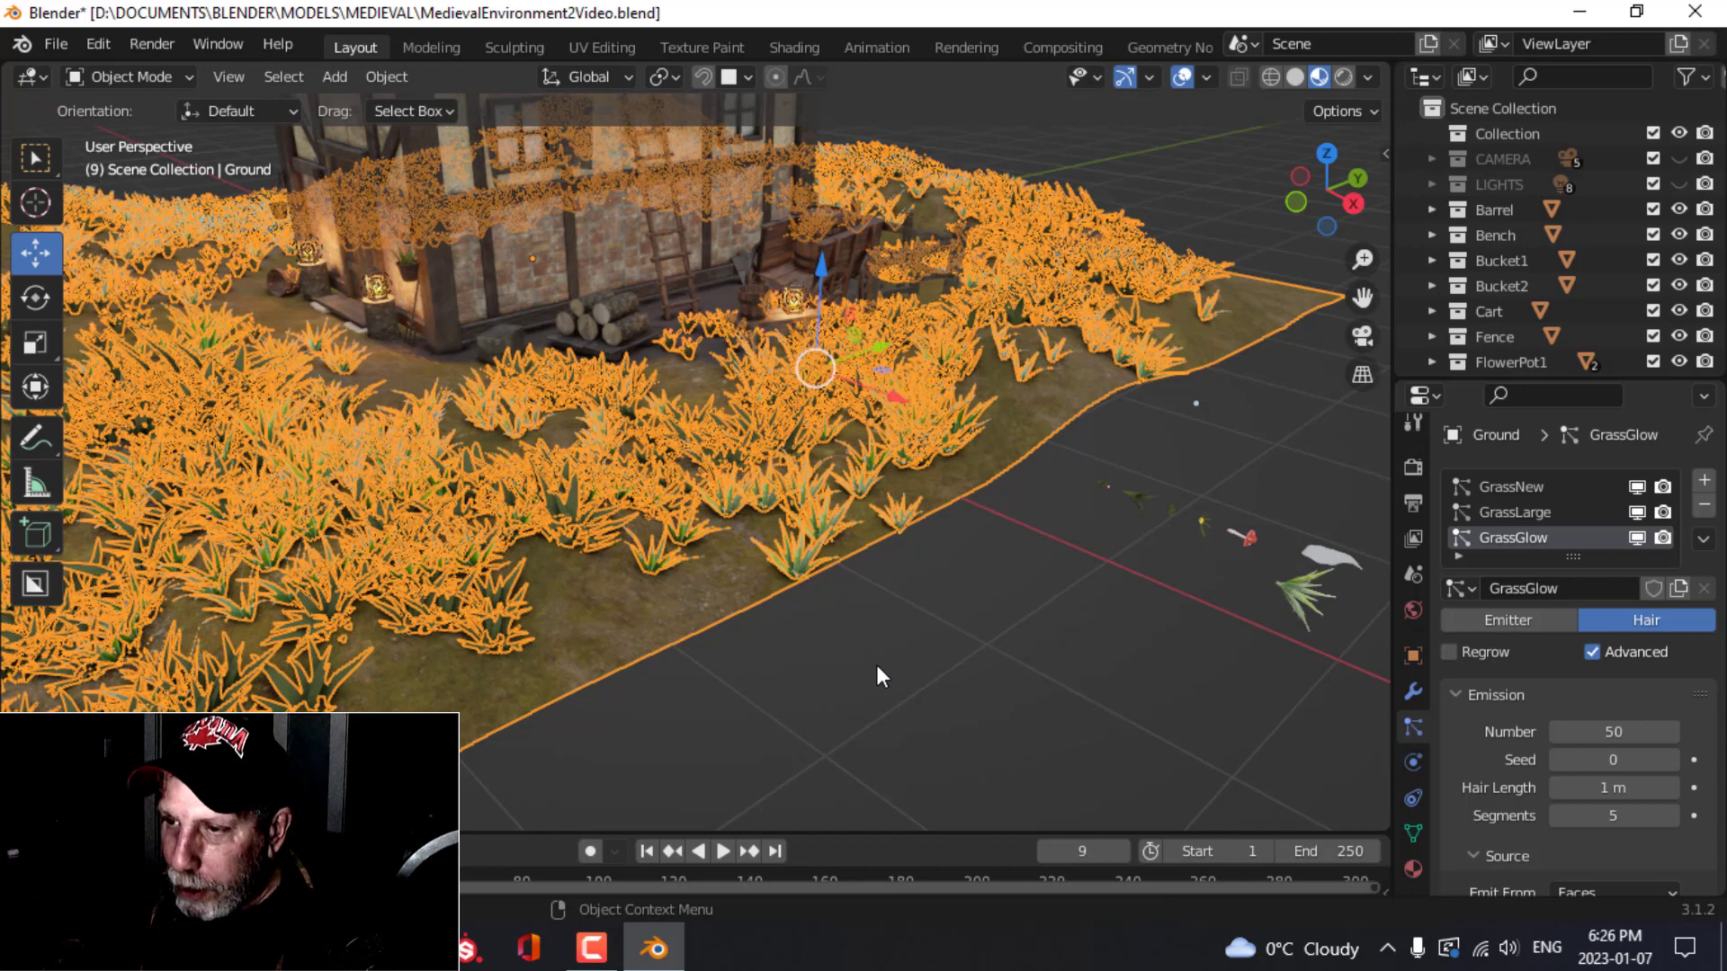
Step: Start Scatter Objects on the ground and bring up the Object Scatter settings
key(F3)
text(scatt)
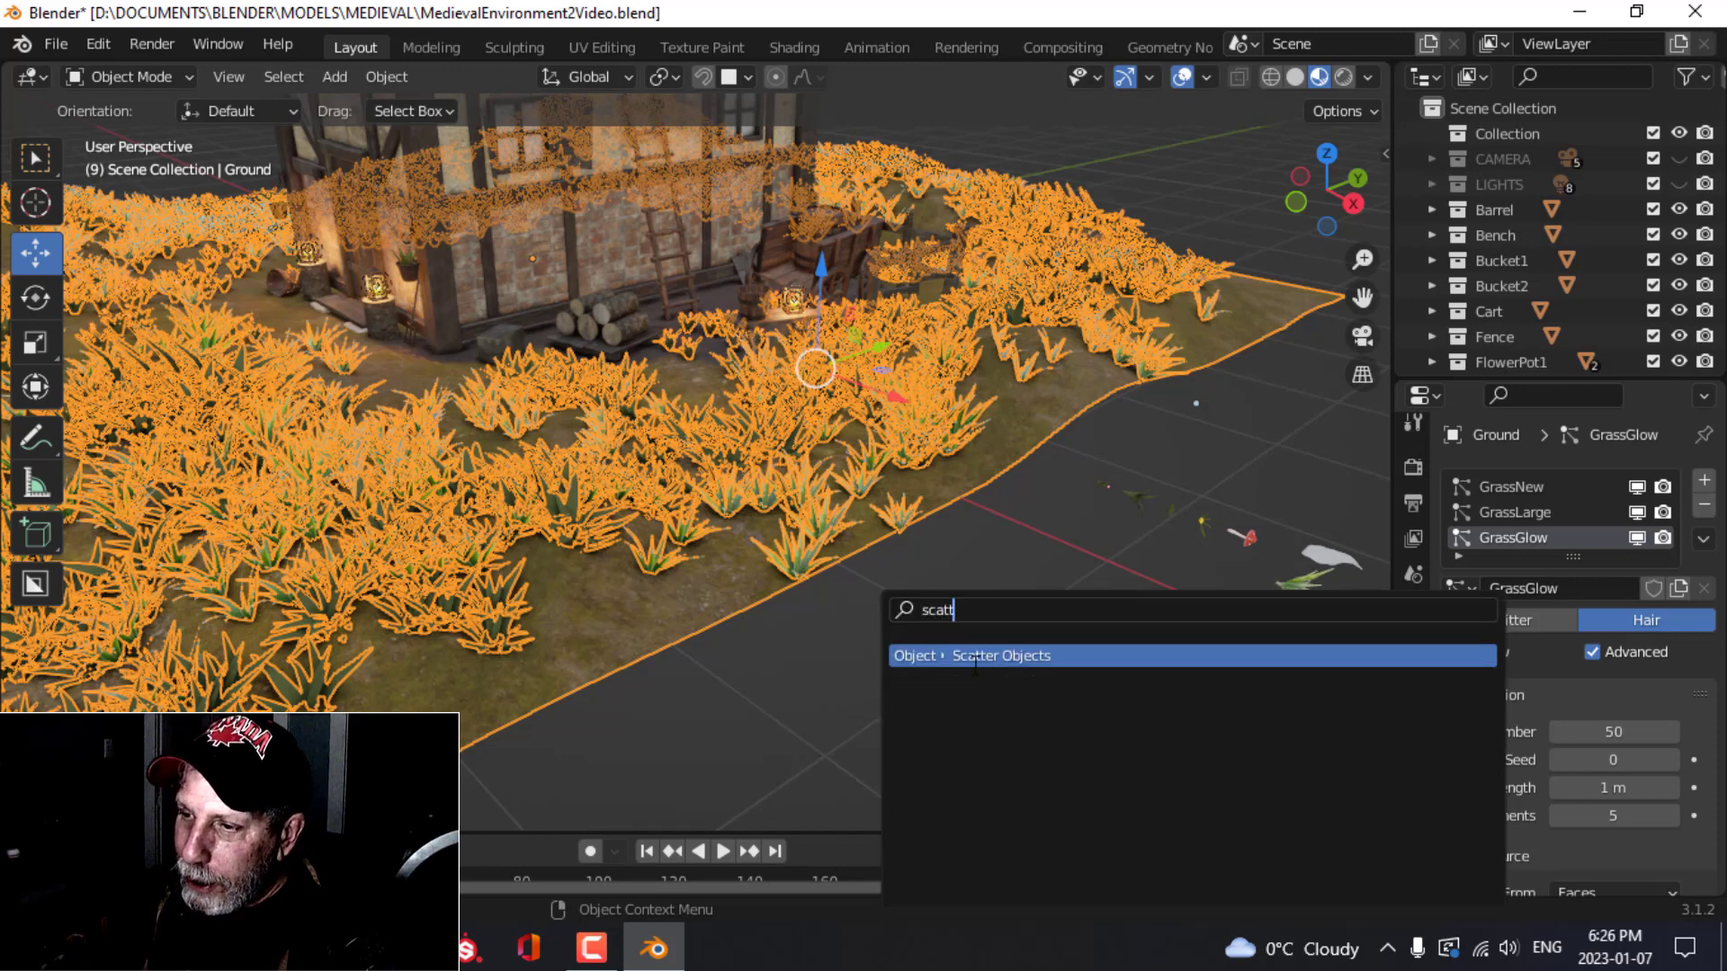
click(990, 655)
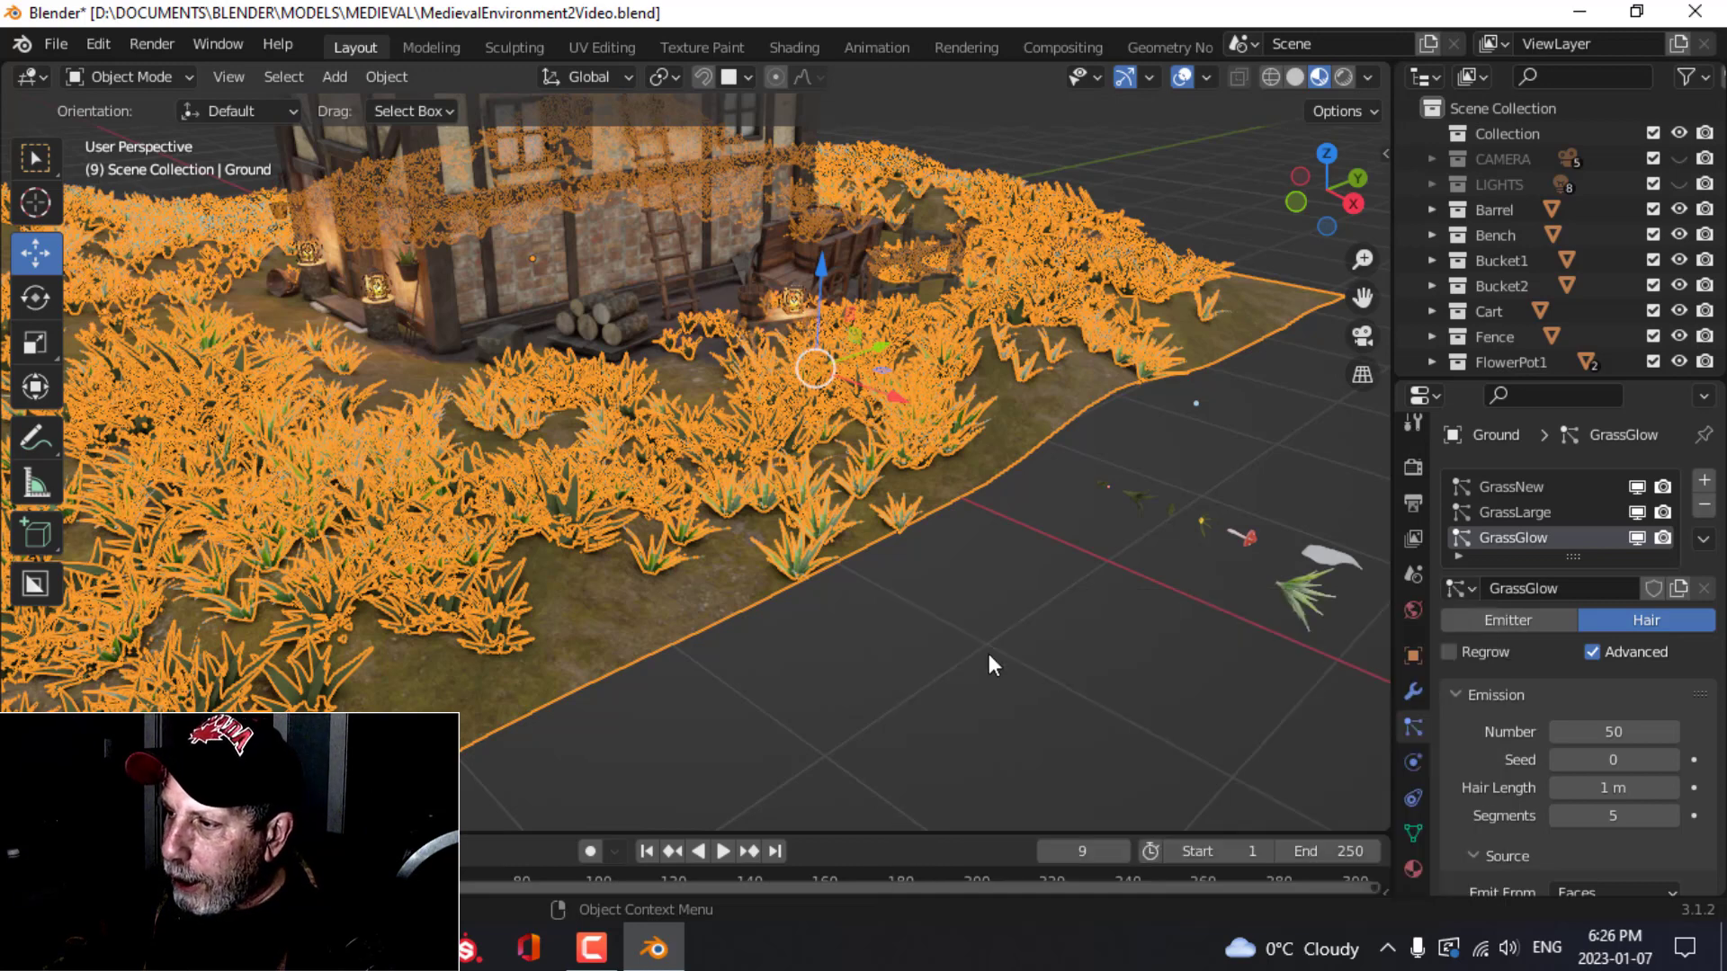
click(1414, 420)
scroll(1632, 655, down, 3)
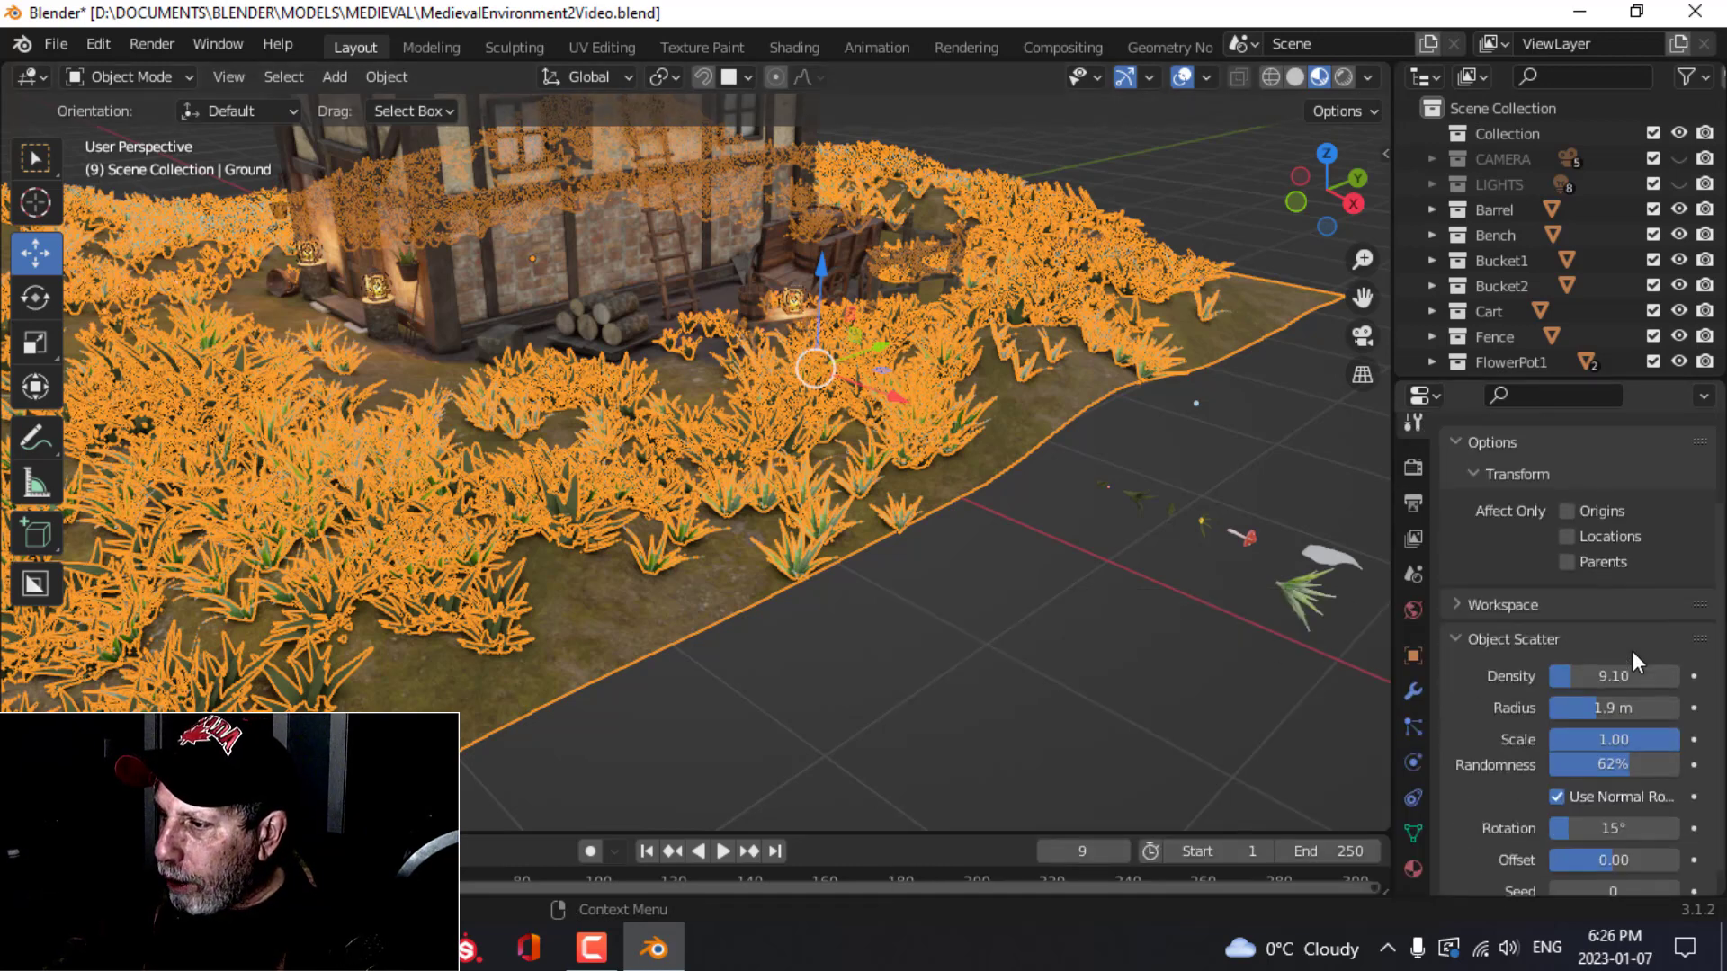
scroll(1632, 655, down, 1)
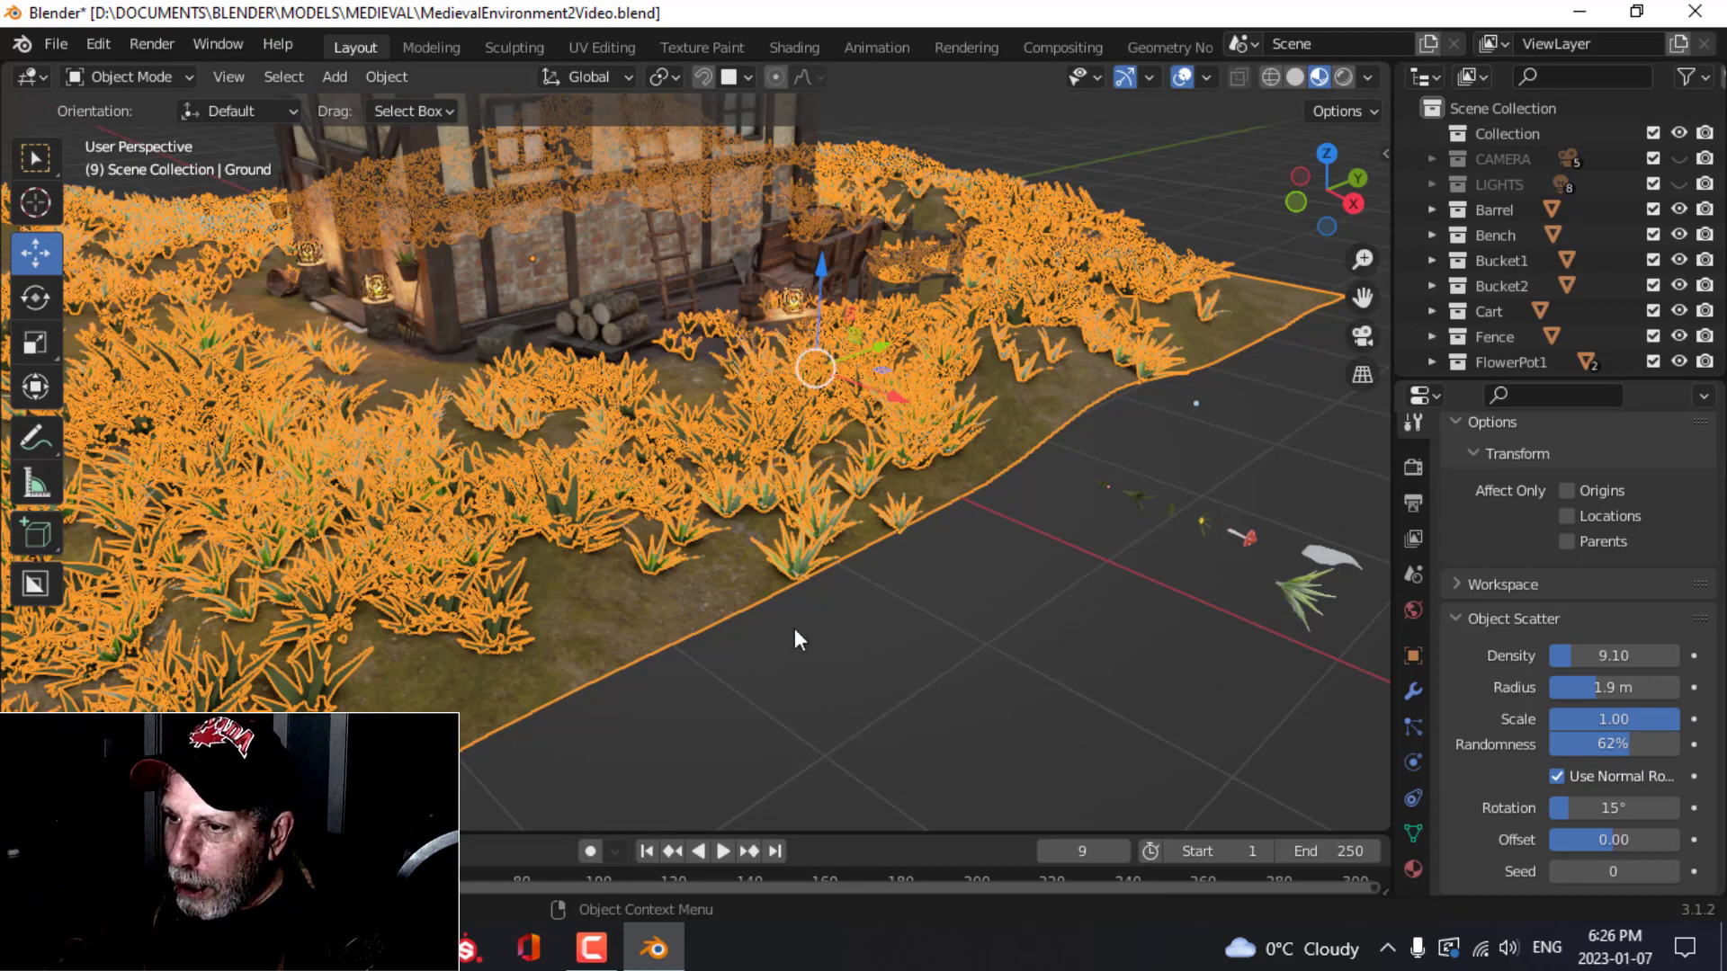
Step: Scatter strawberries with freehand strokes across the ground in front of and beside the house, and set the scatter density to 11.00
middle_drag(903, 581, 924, 607)
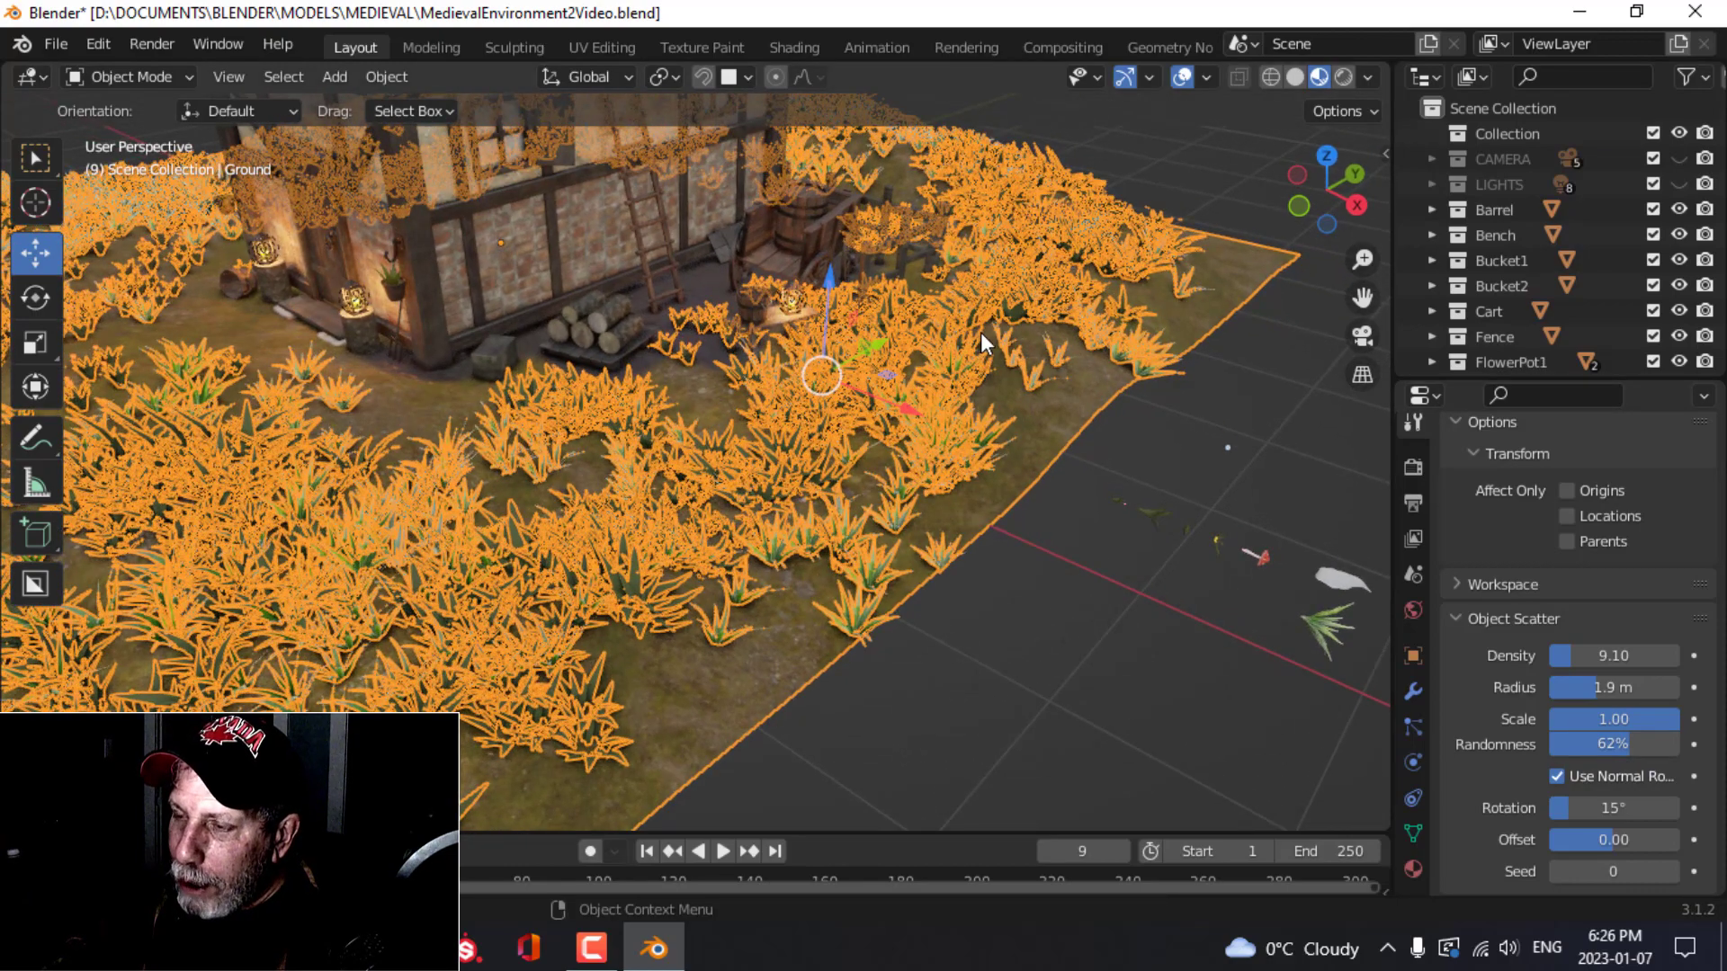
mouse_move(948, 342)
mouse_down()
mouse_move(800, 452)
mouse_move(585, 562)
mouse_up()
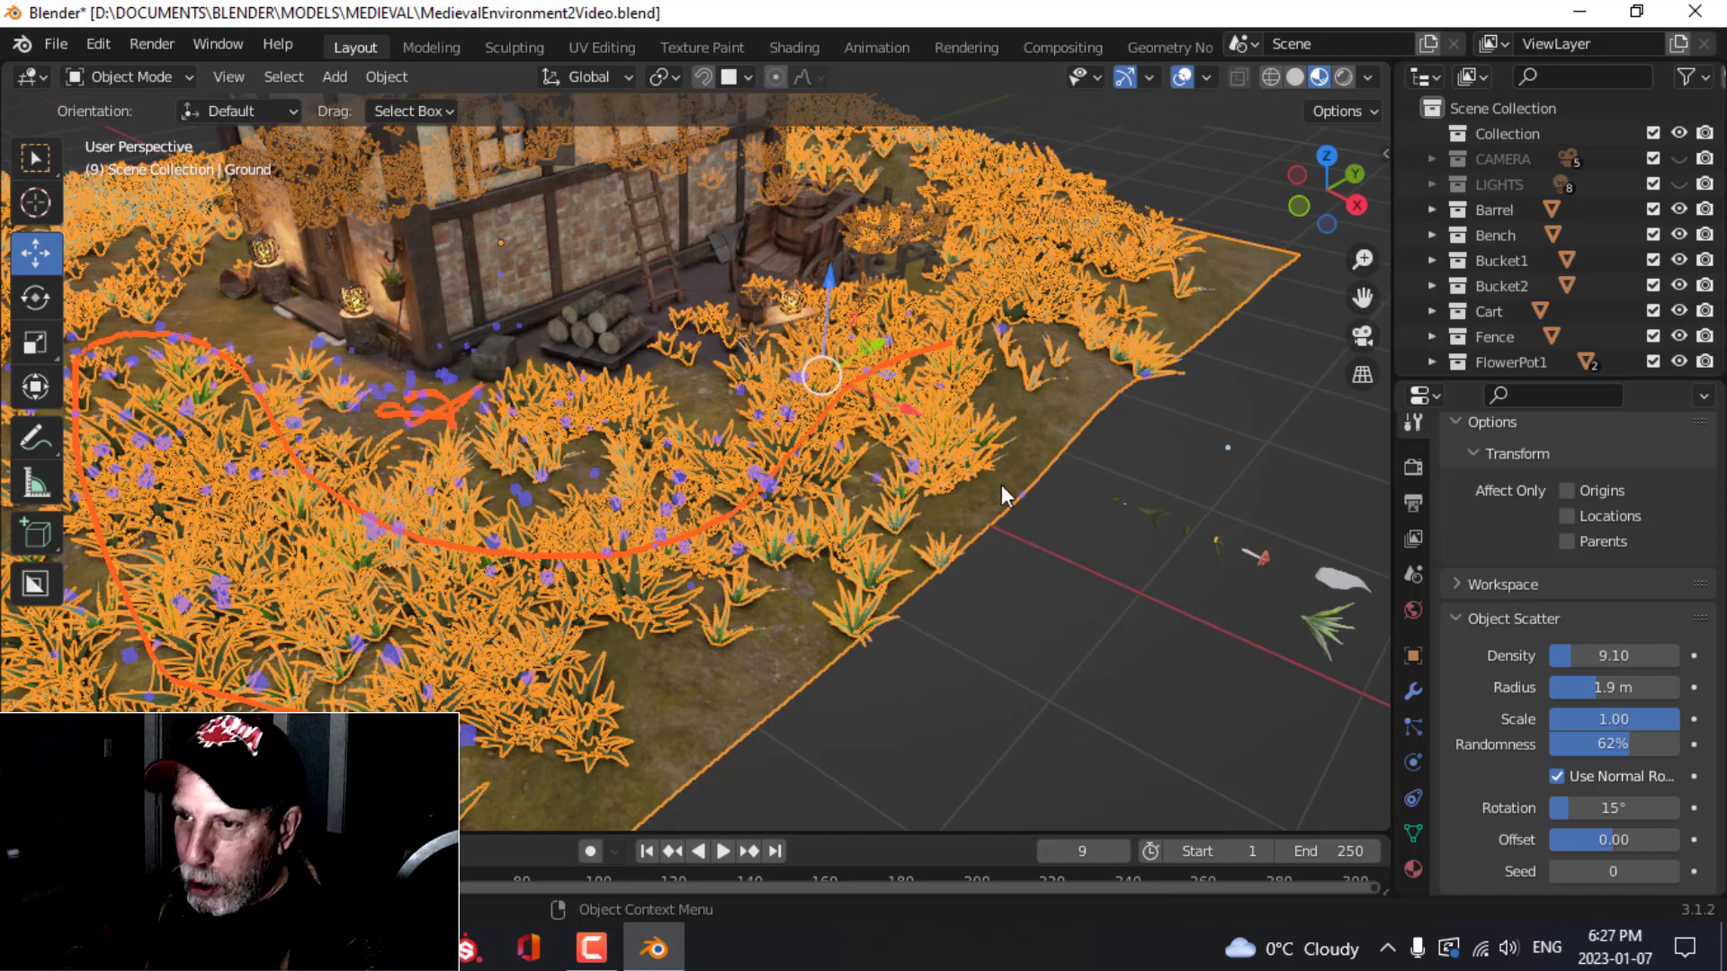
scroll(397, 461, up, 3)
shift+middle_drag(396, 461, 720, 515)
scroll(721, 514, up, 3)
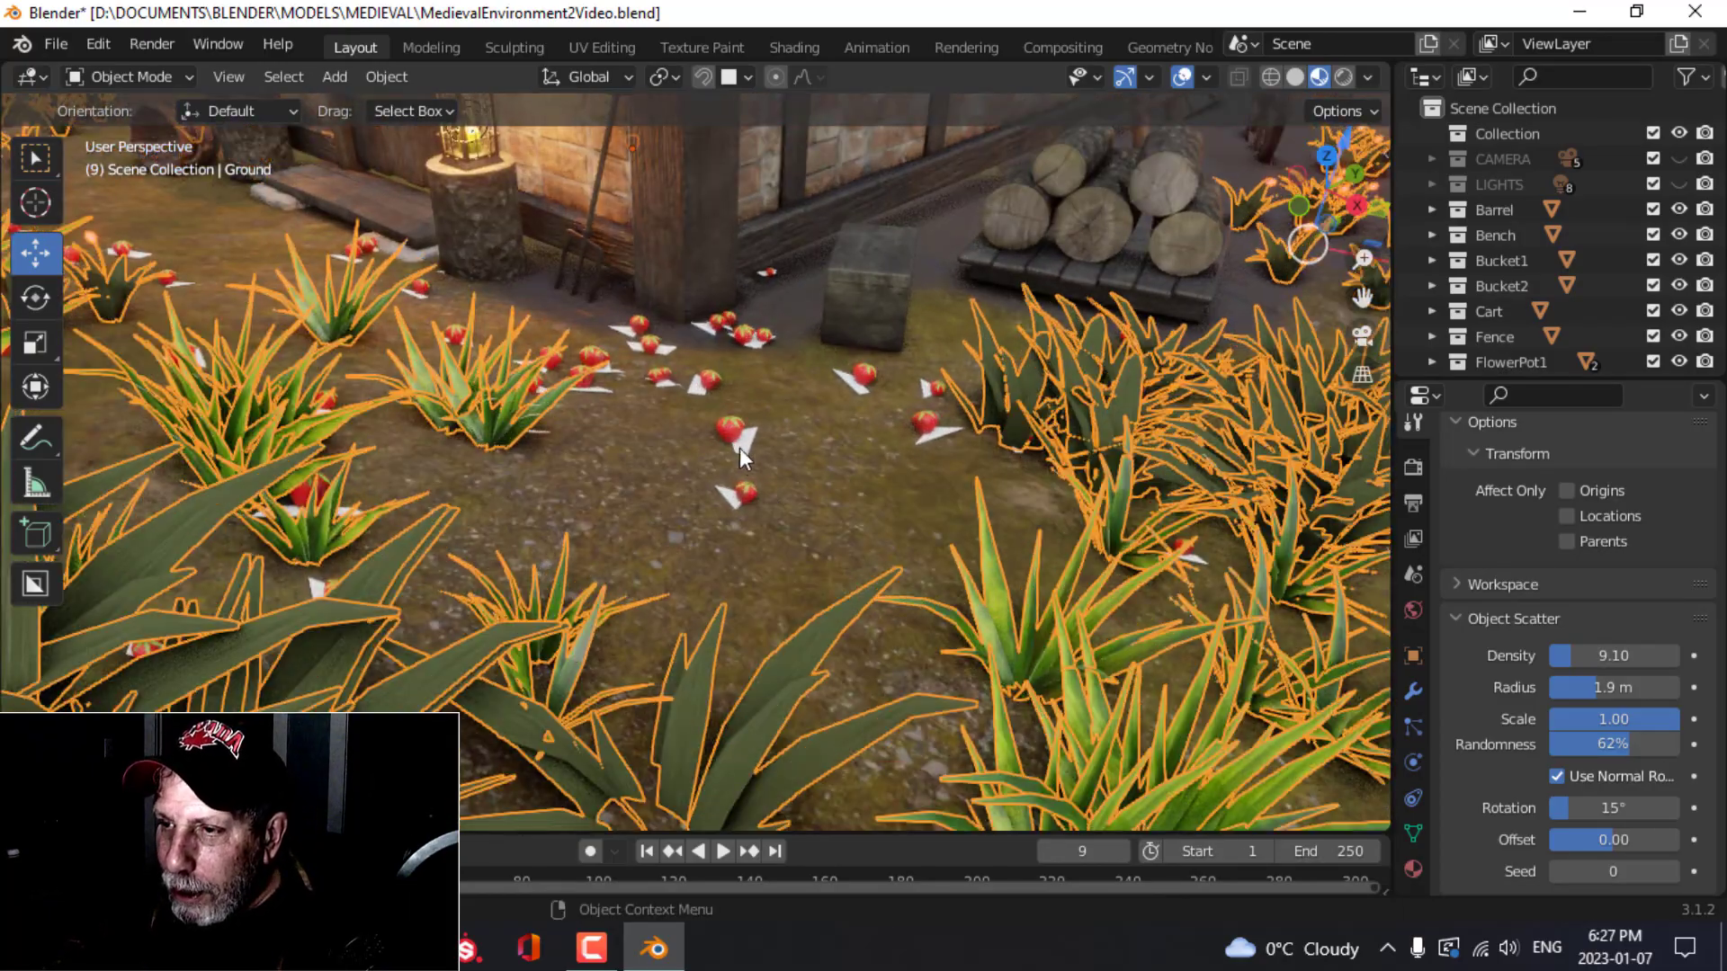
middle_drag(805, 521, 709, 500)
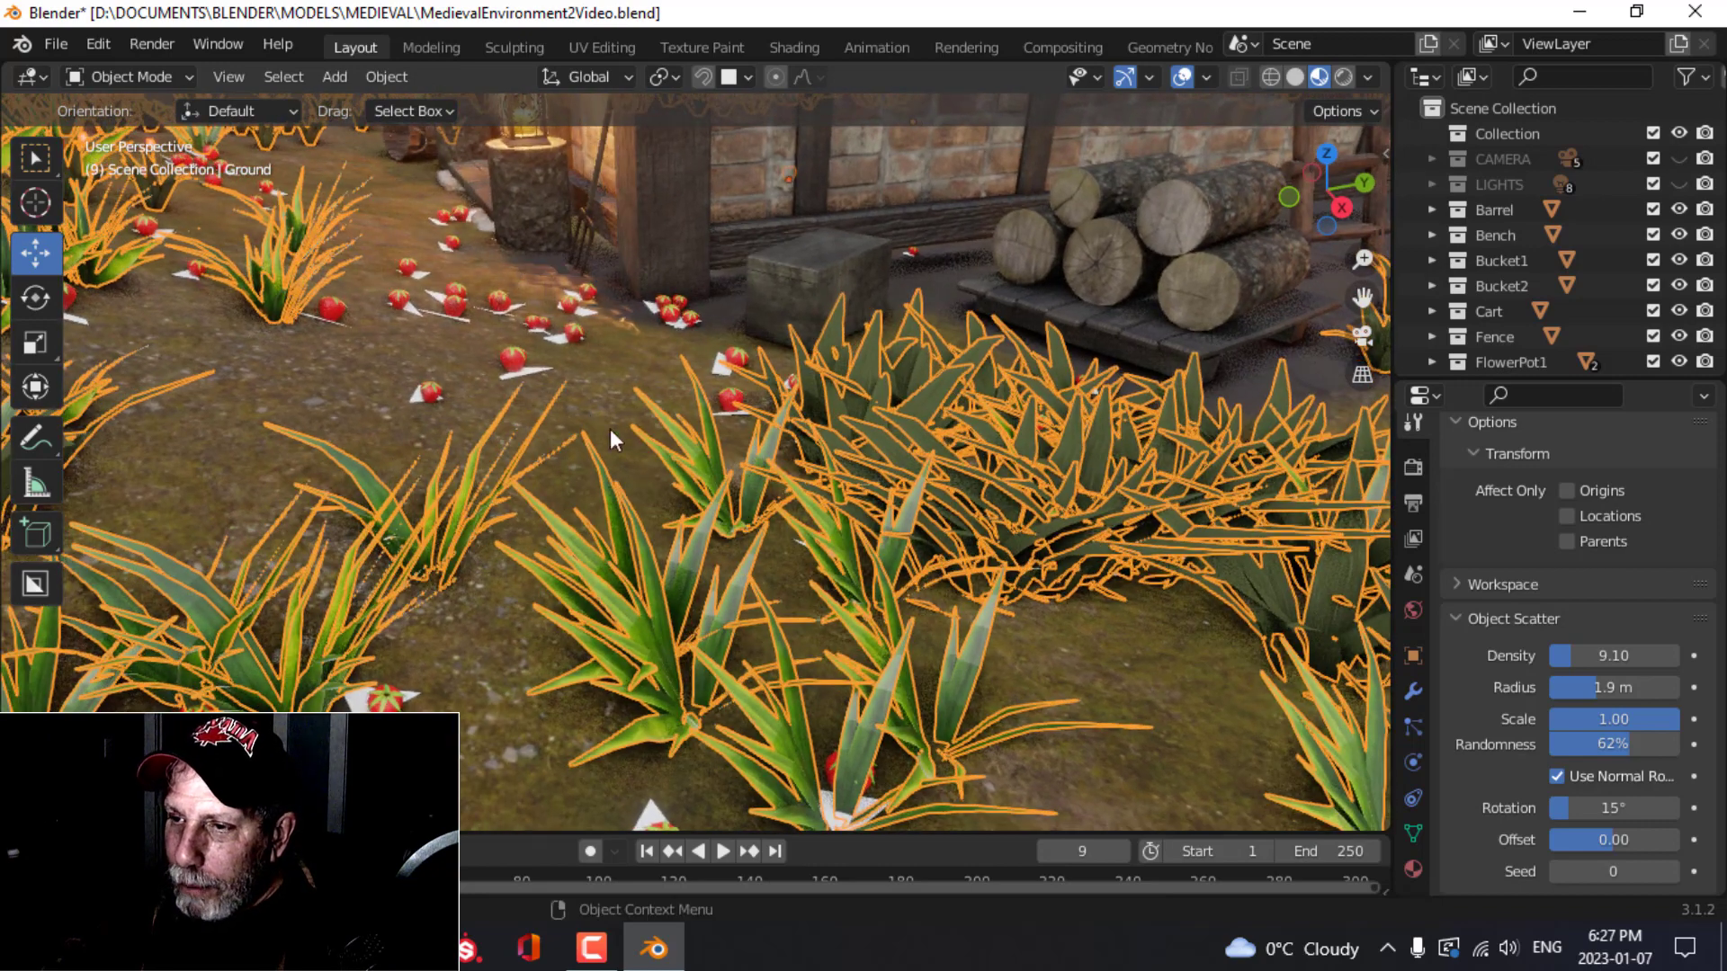
mouse_move(1575, 655)
mouse_down()
mouse_move(1623, 655)
mouse_move(1574, 655)
mouse_up()
Step: Lower the scattered strawberry duplicator by about 0.02 m along the Z axis so the strawberries sit closer to the ground
click(513, 361)
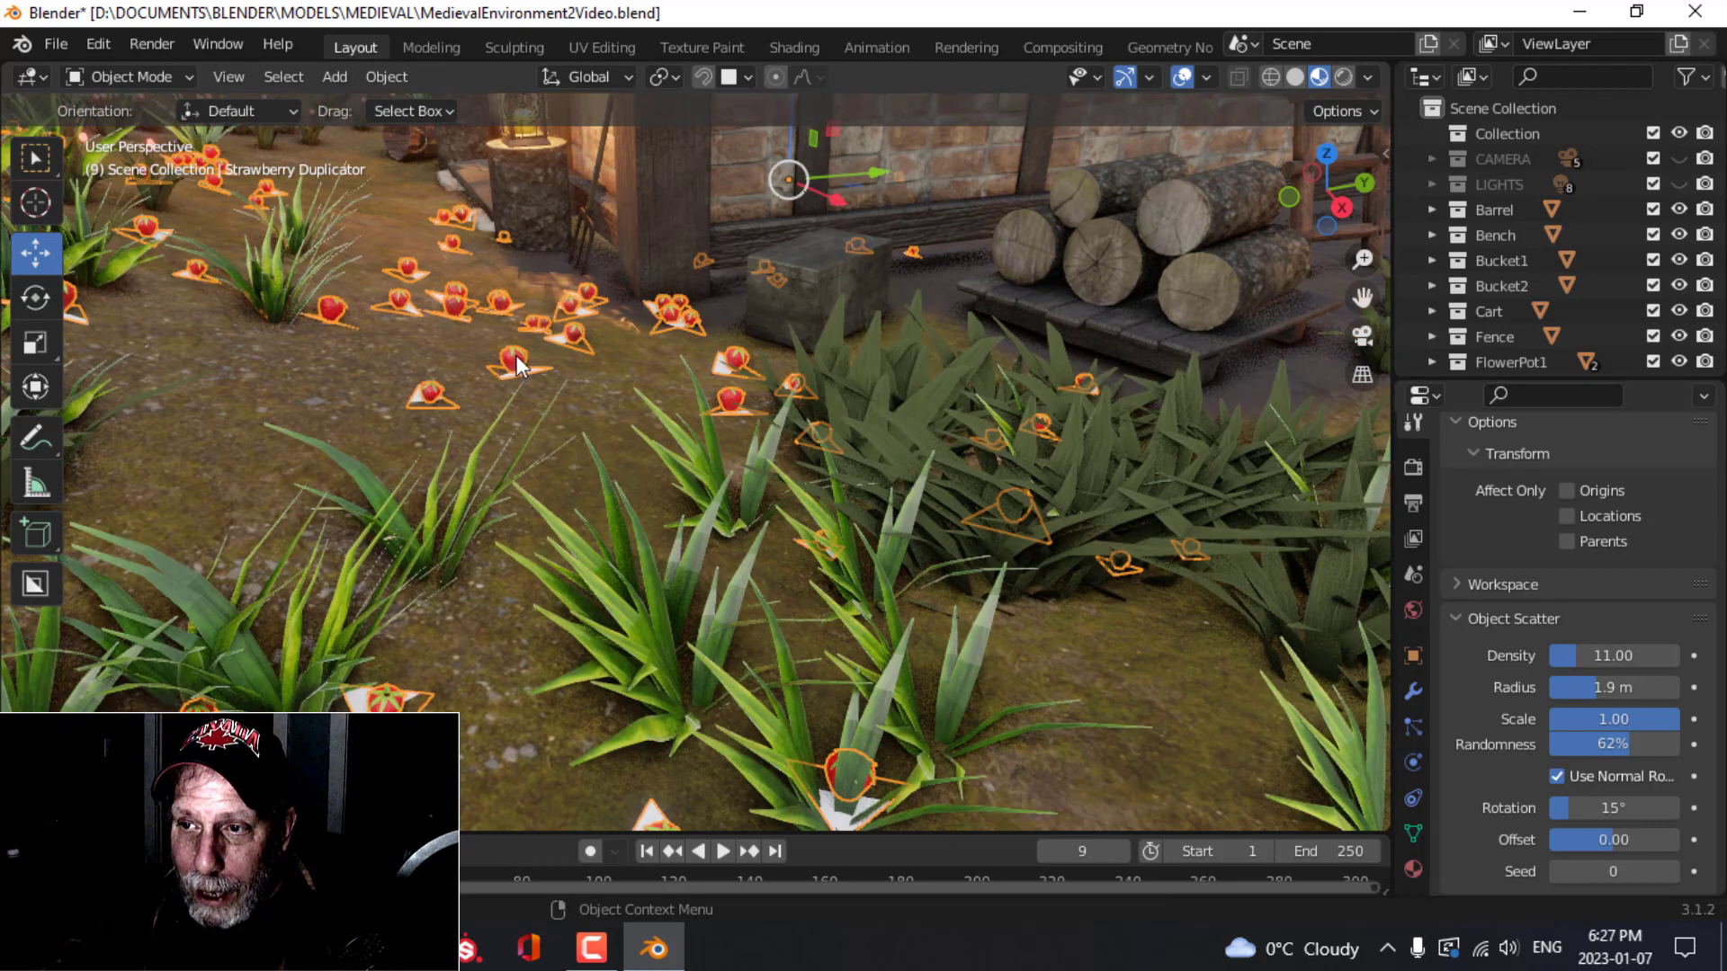
scroll(660, 381, down, 2)
scroll(659, 457, up, 4)
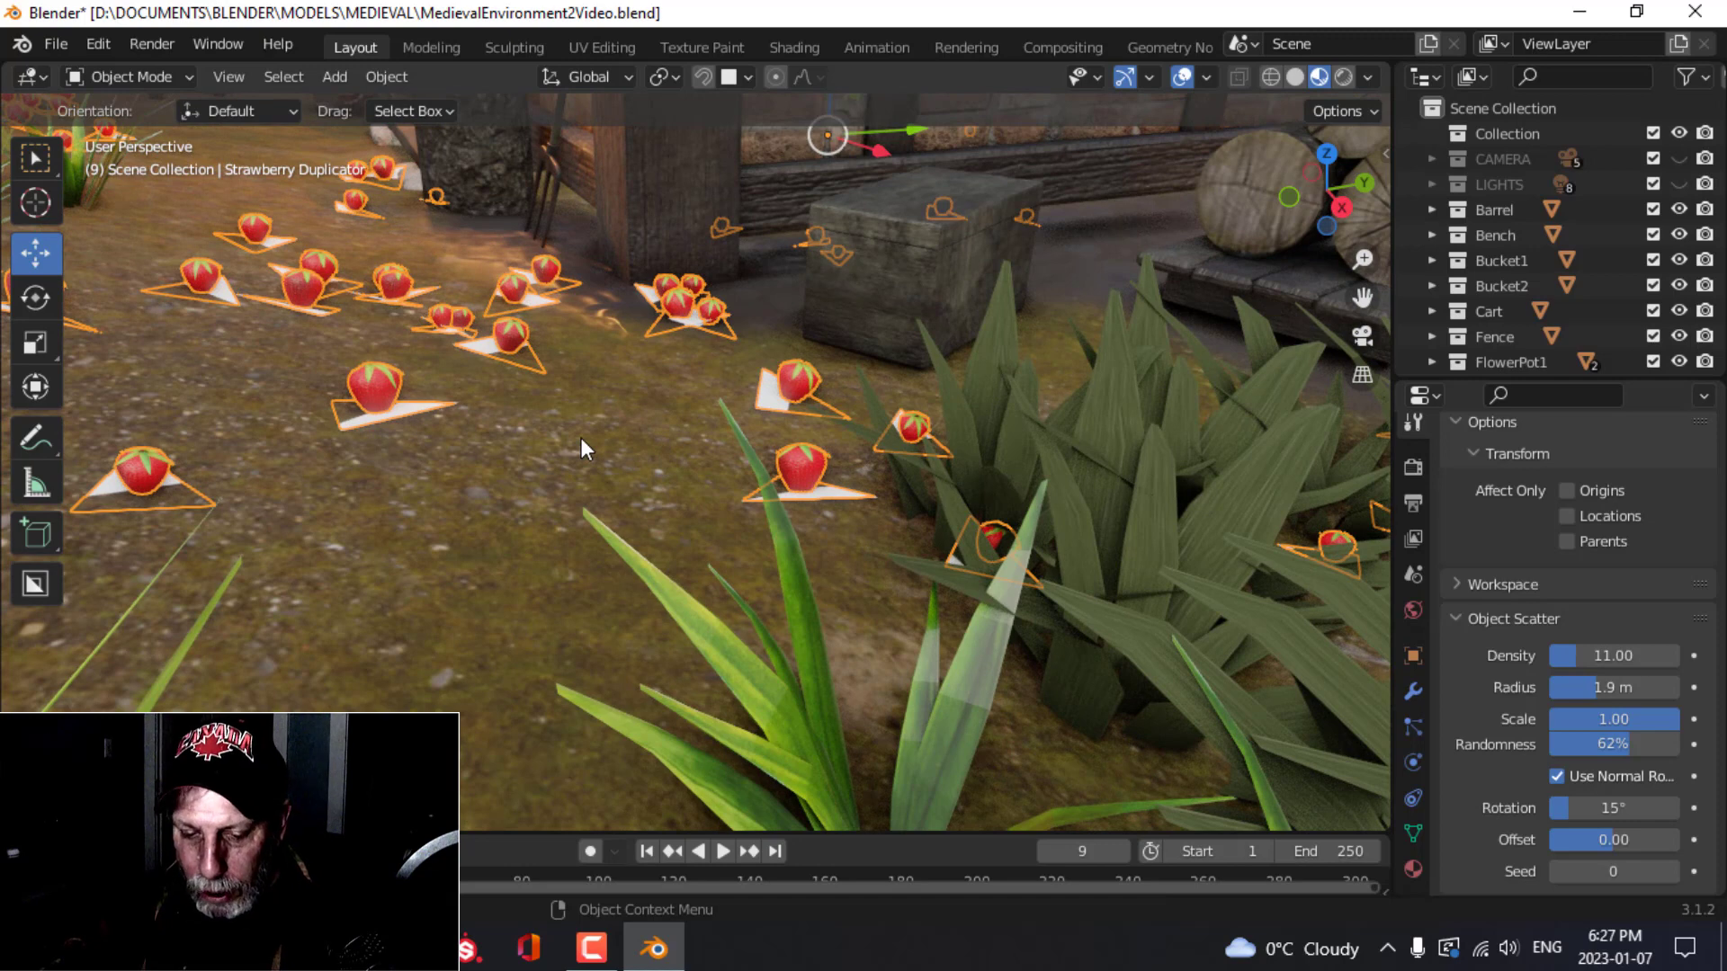
key(g)
key(z)
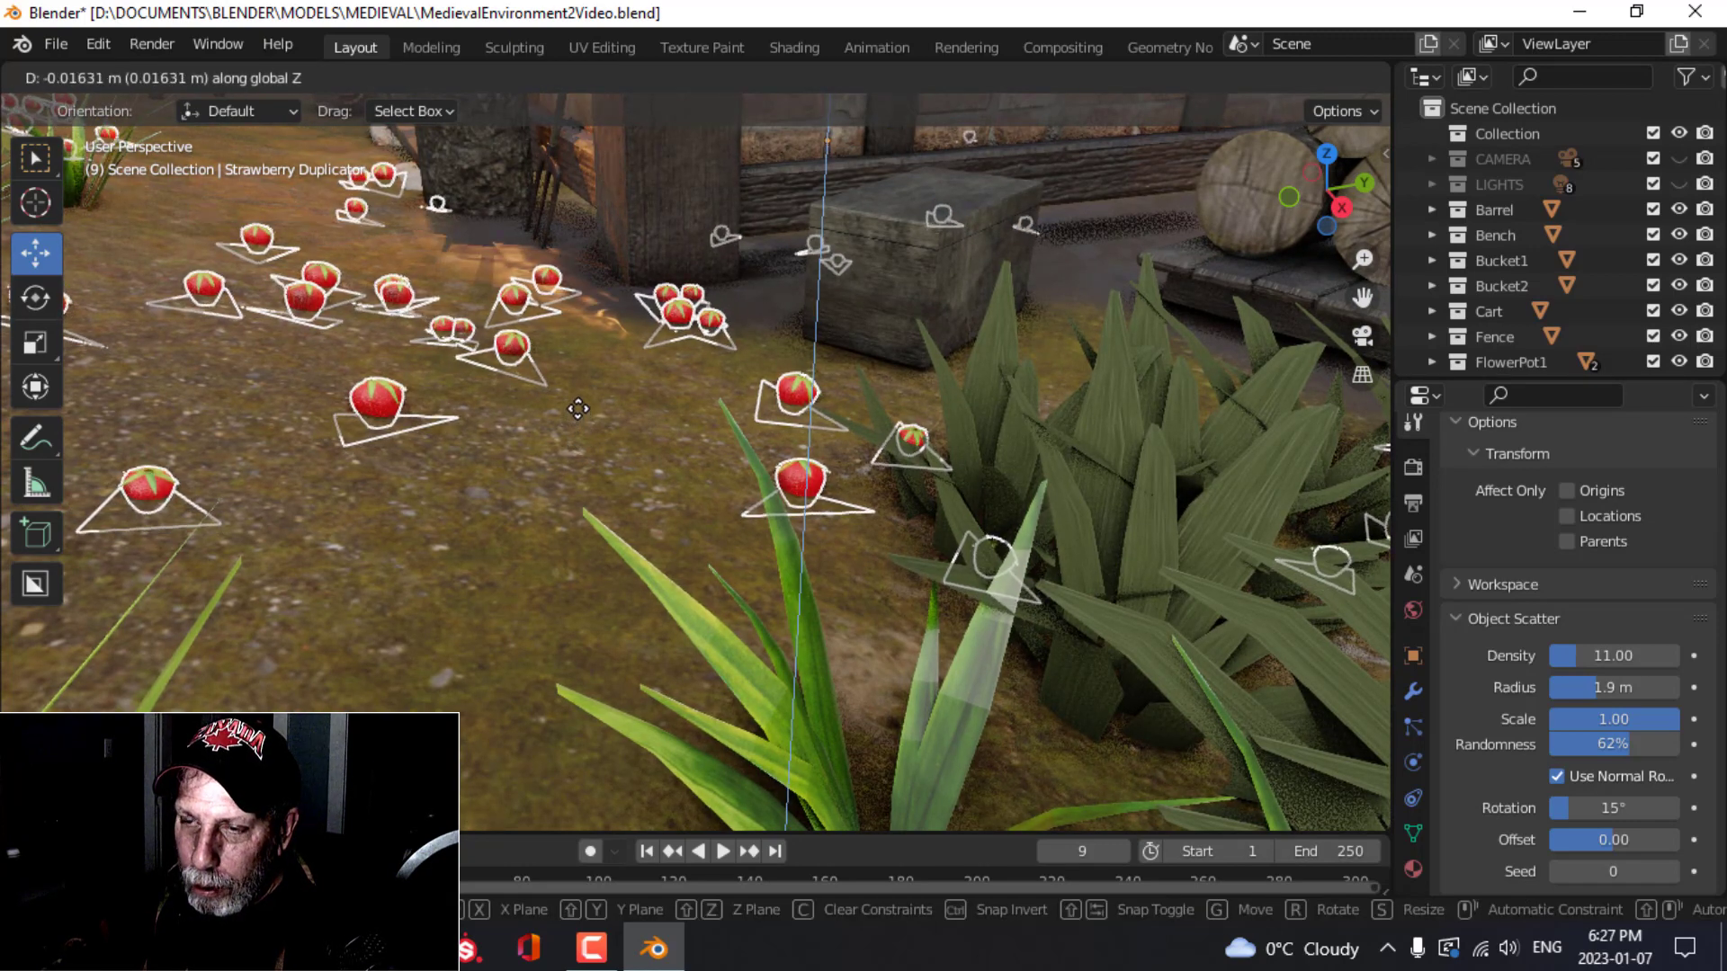
click(583, 421)
scroll(644, 364, down, 3)
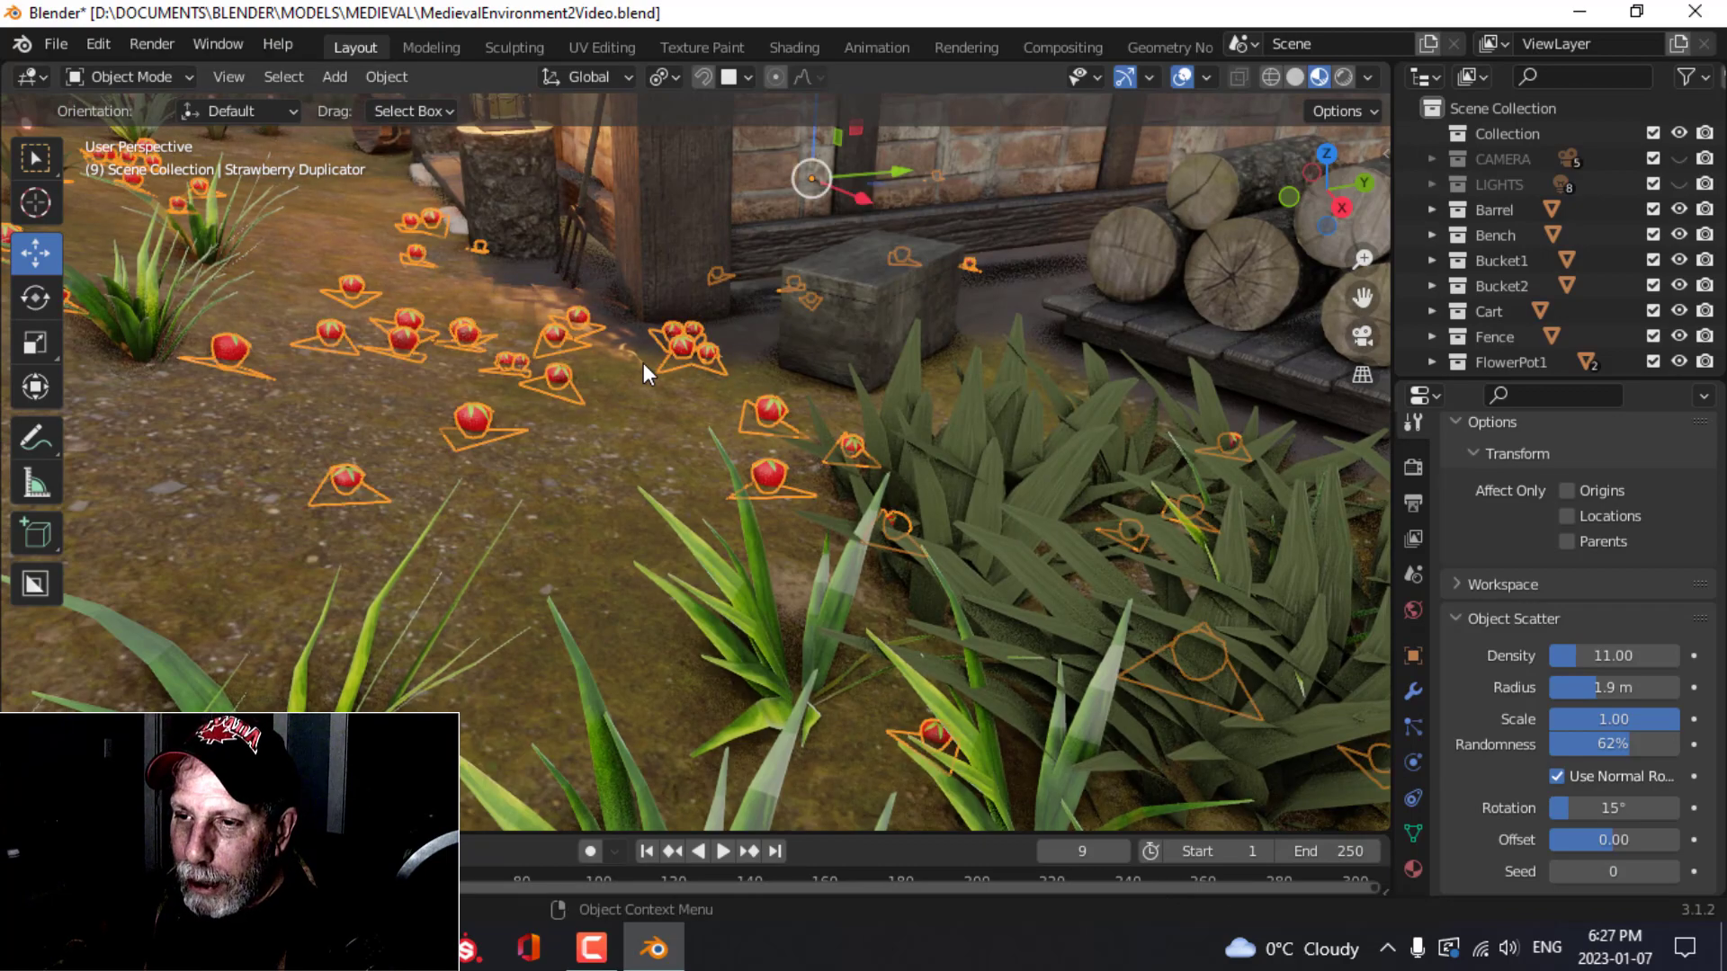
Step: Delete the vertices of the strawberry instance beside the small grass clump in front of the door
scroll(644, 363, down, 4)
middle_drag(644, 363, 655, 467)
scroll(656, 467, down, 3)
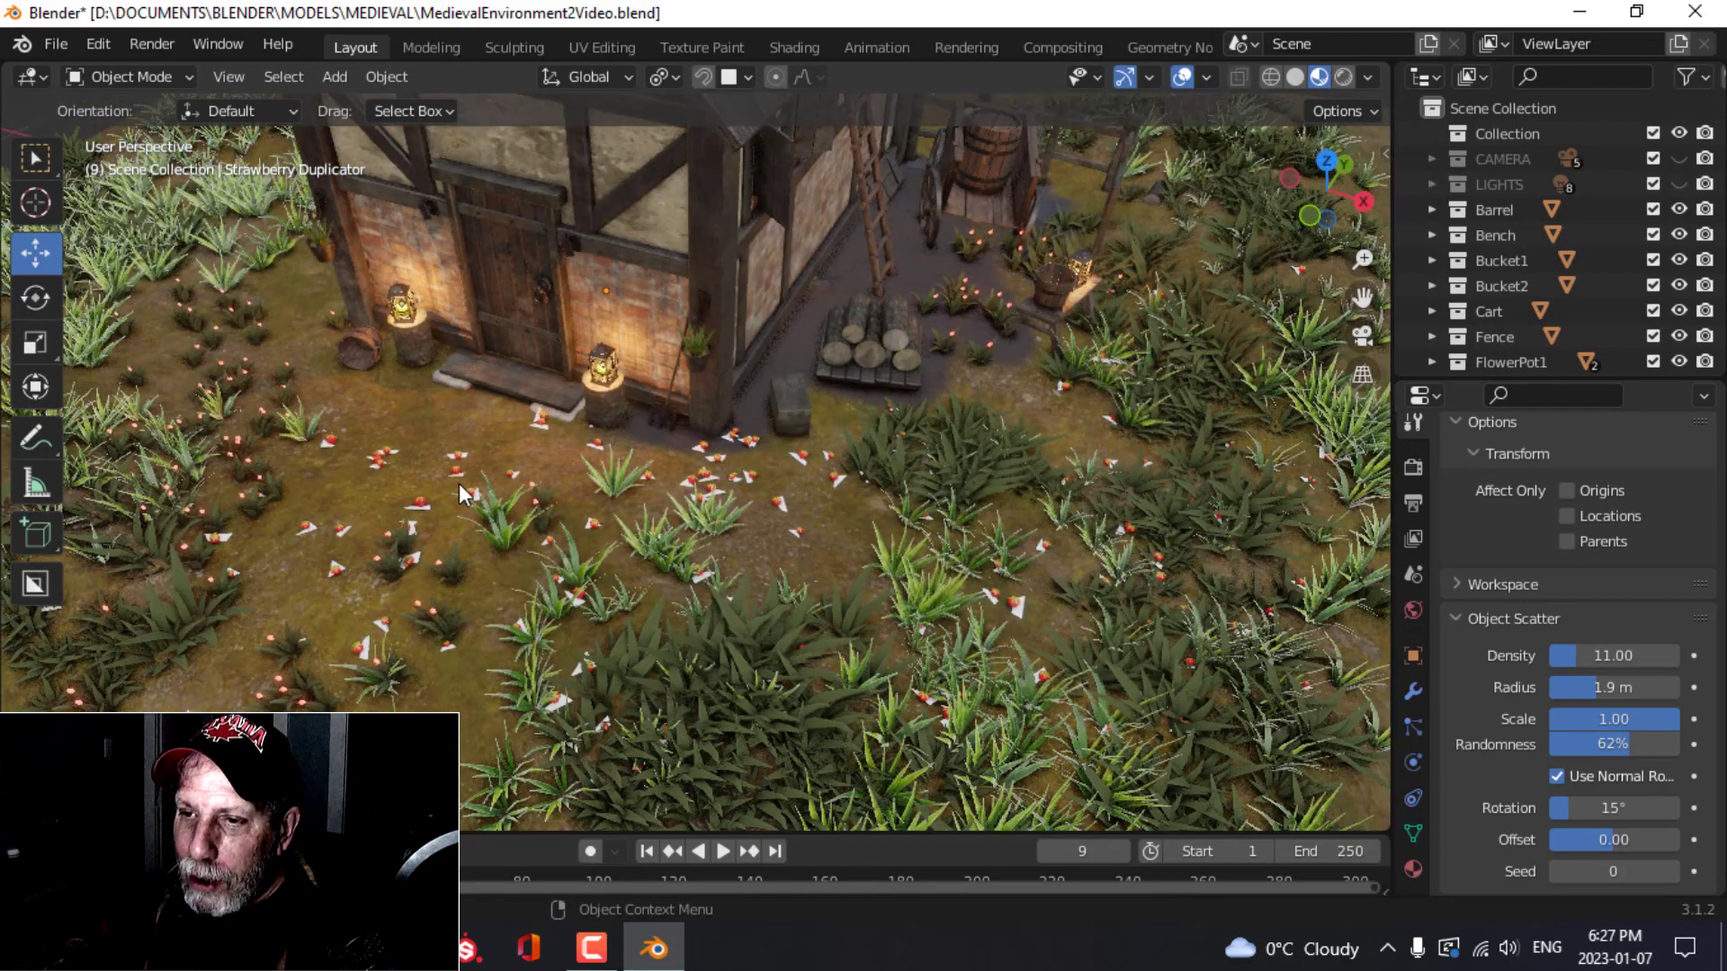
shift+middle_drag(458, 483, 754, 477)
scroll(732, 461, up, 3)
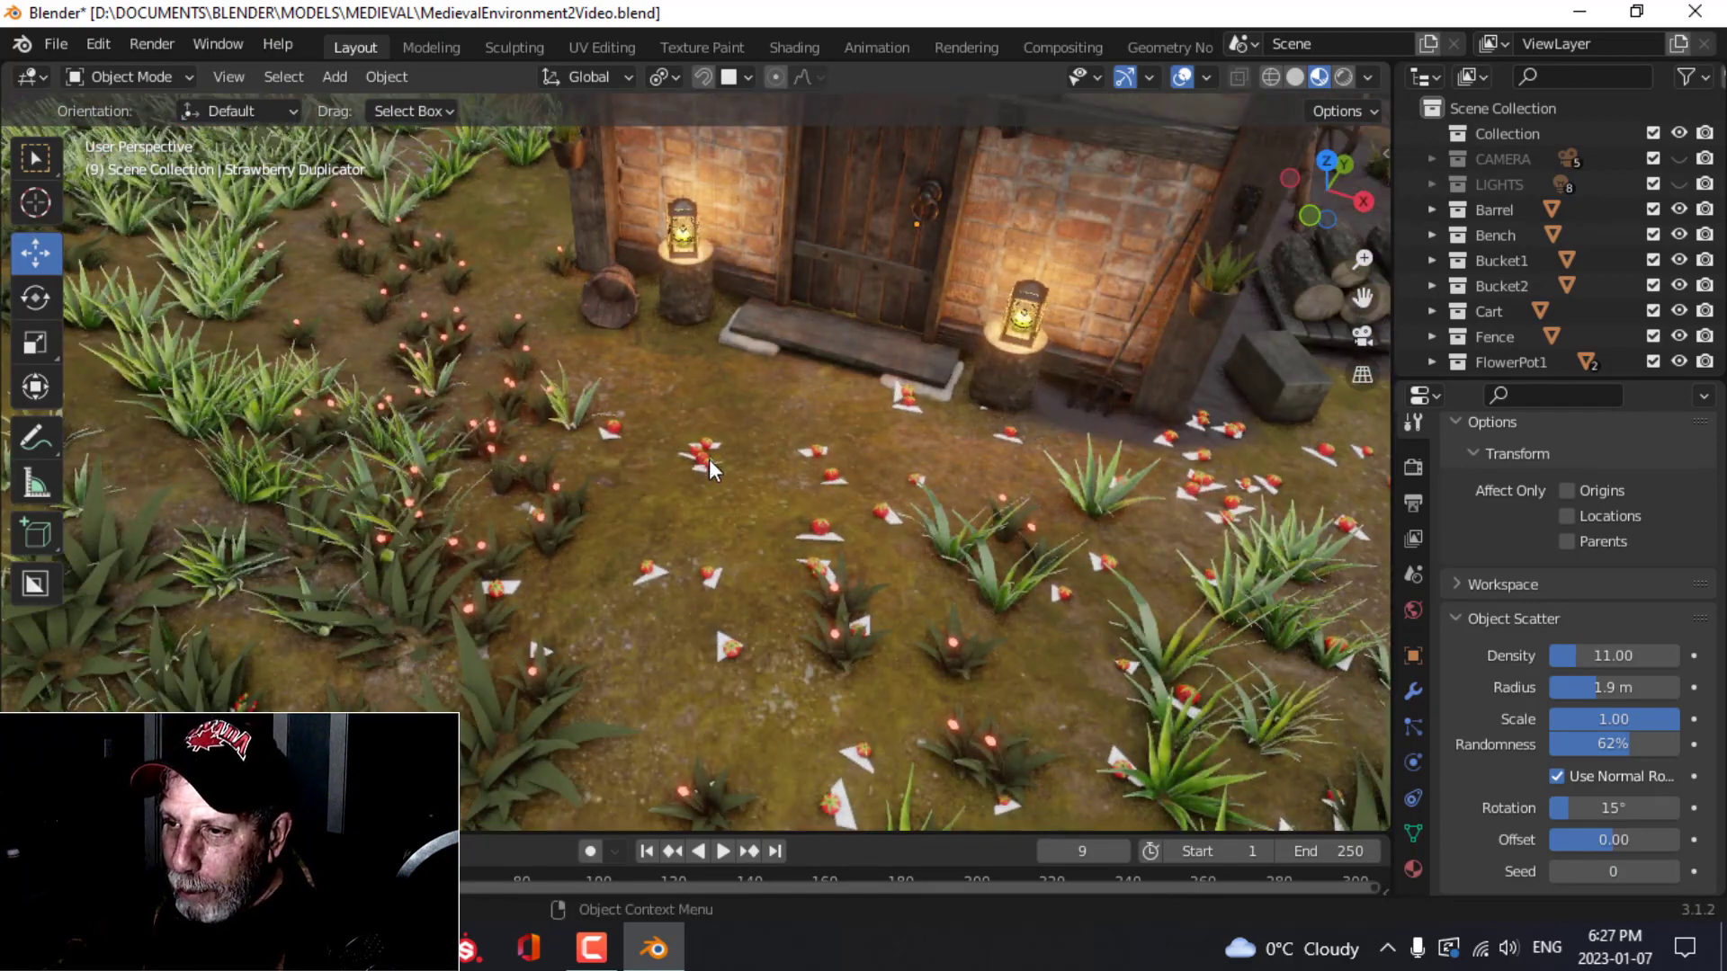
scroll(672, 455, up, 3)
click(657, 408)
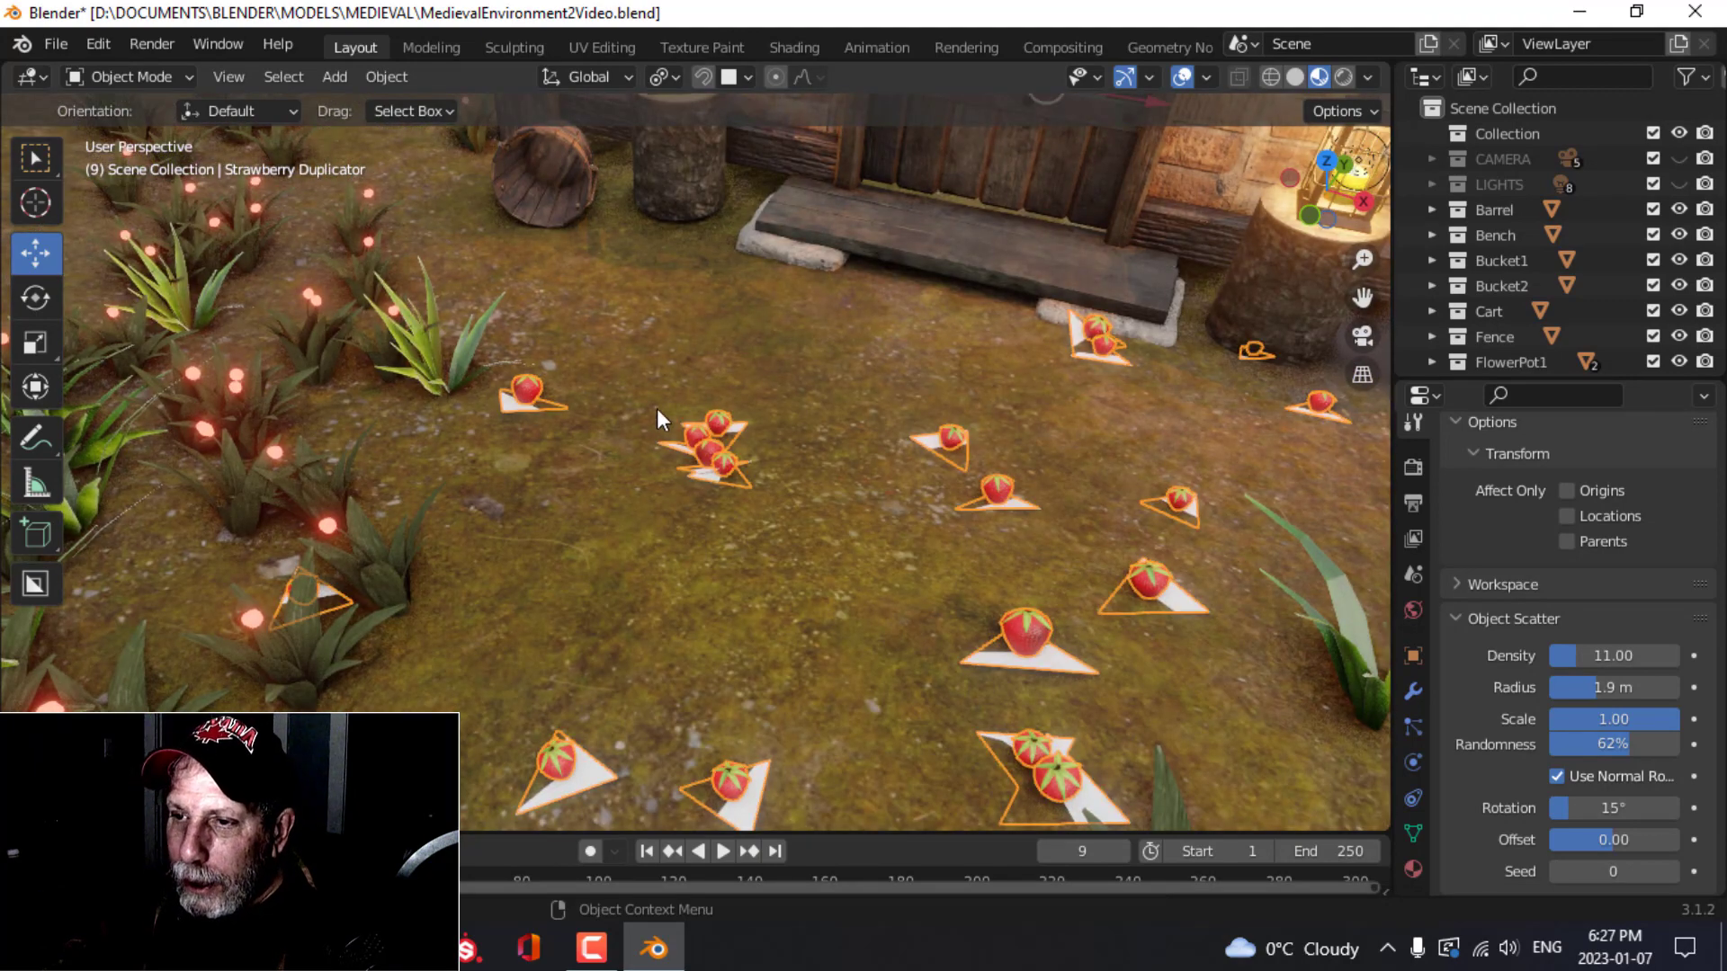
key(Tab)
key(1)
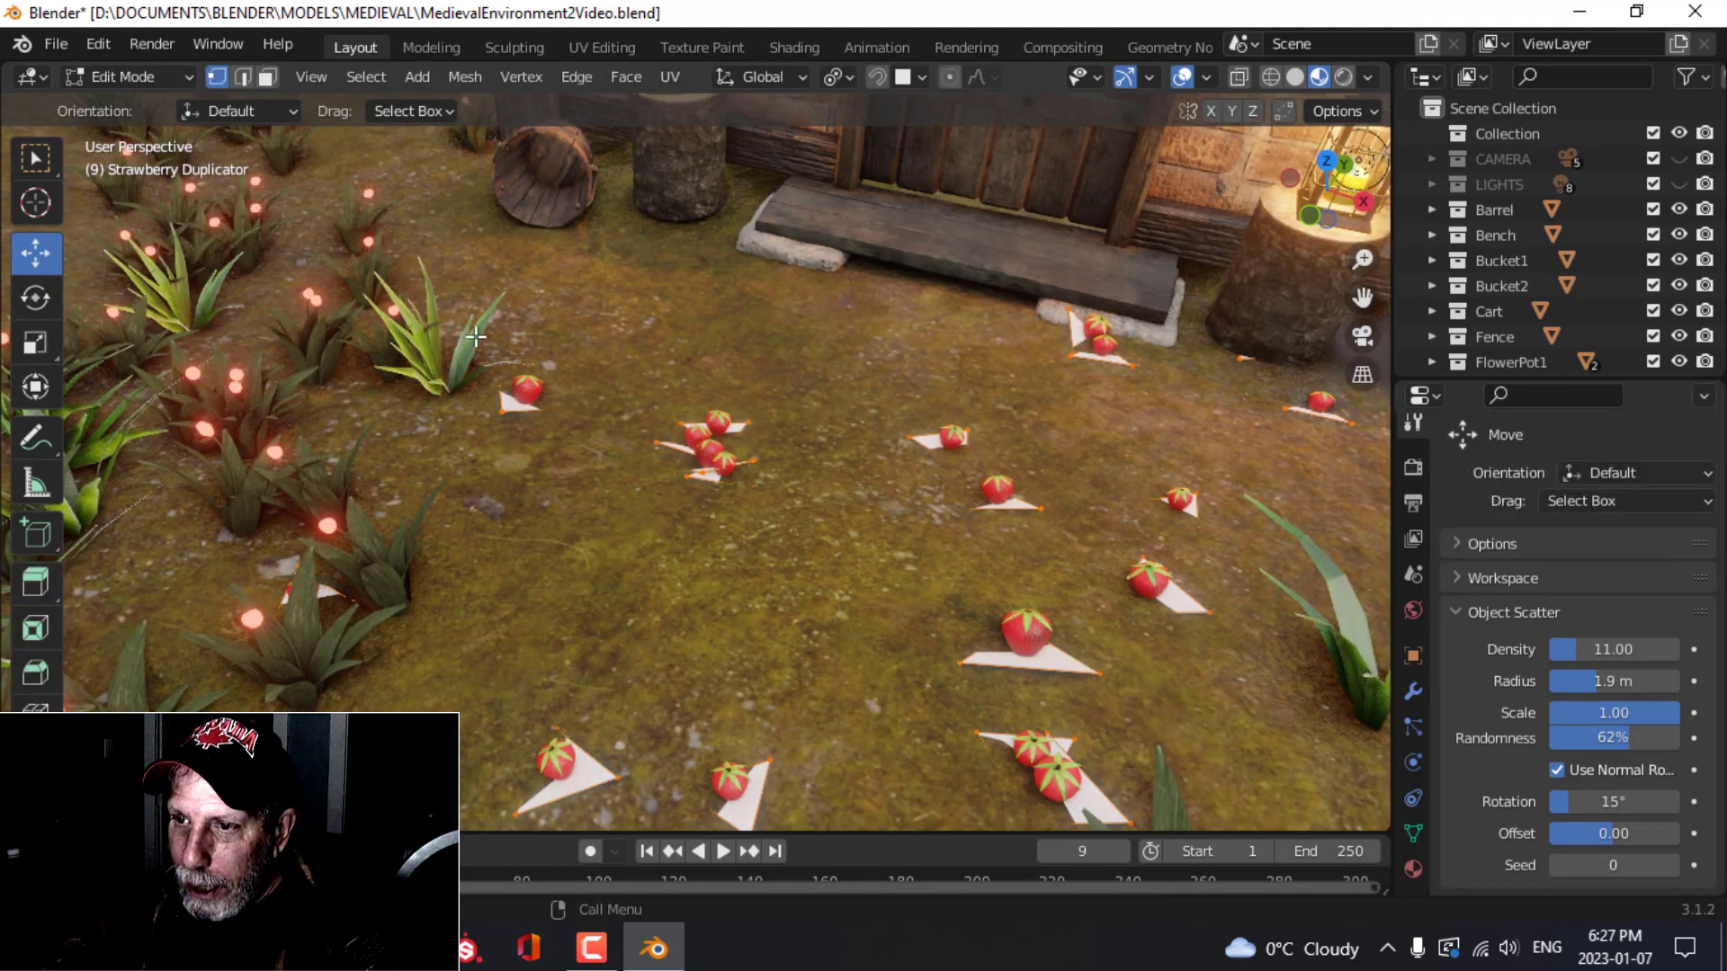
drag(462, 321, 623, 484)
key(x)
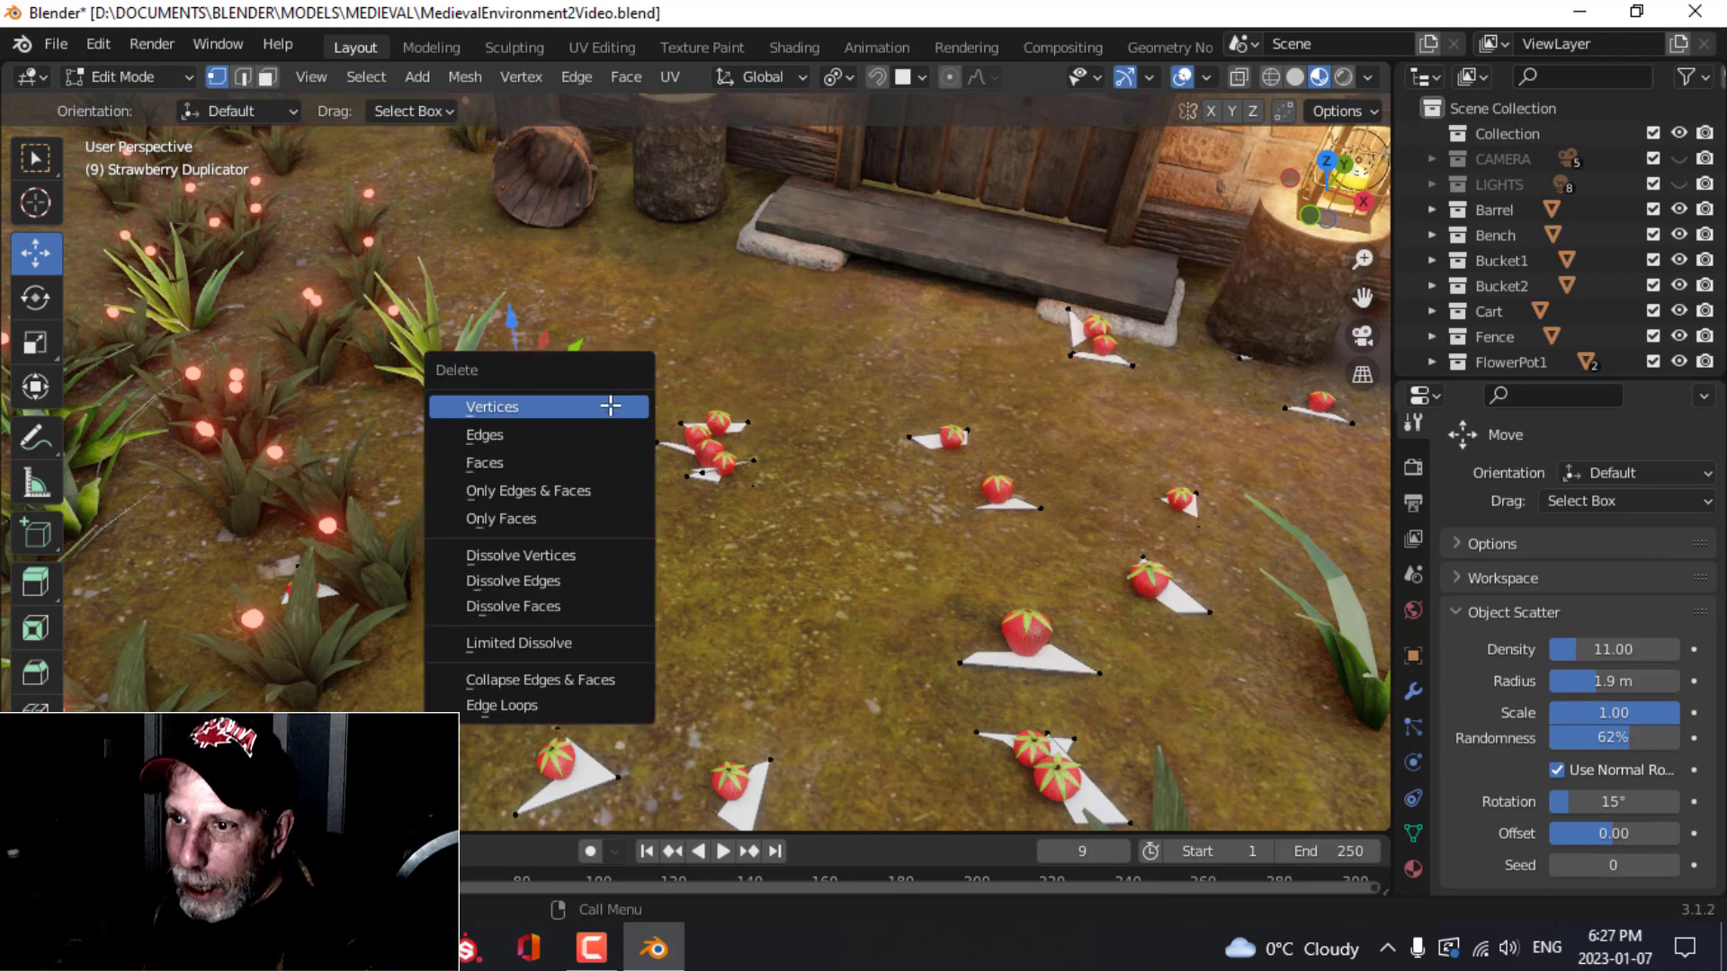
click(610, 408)
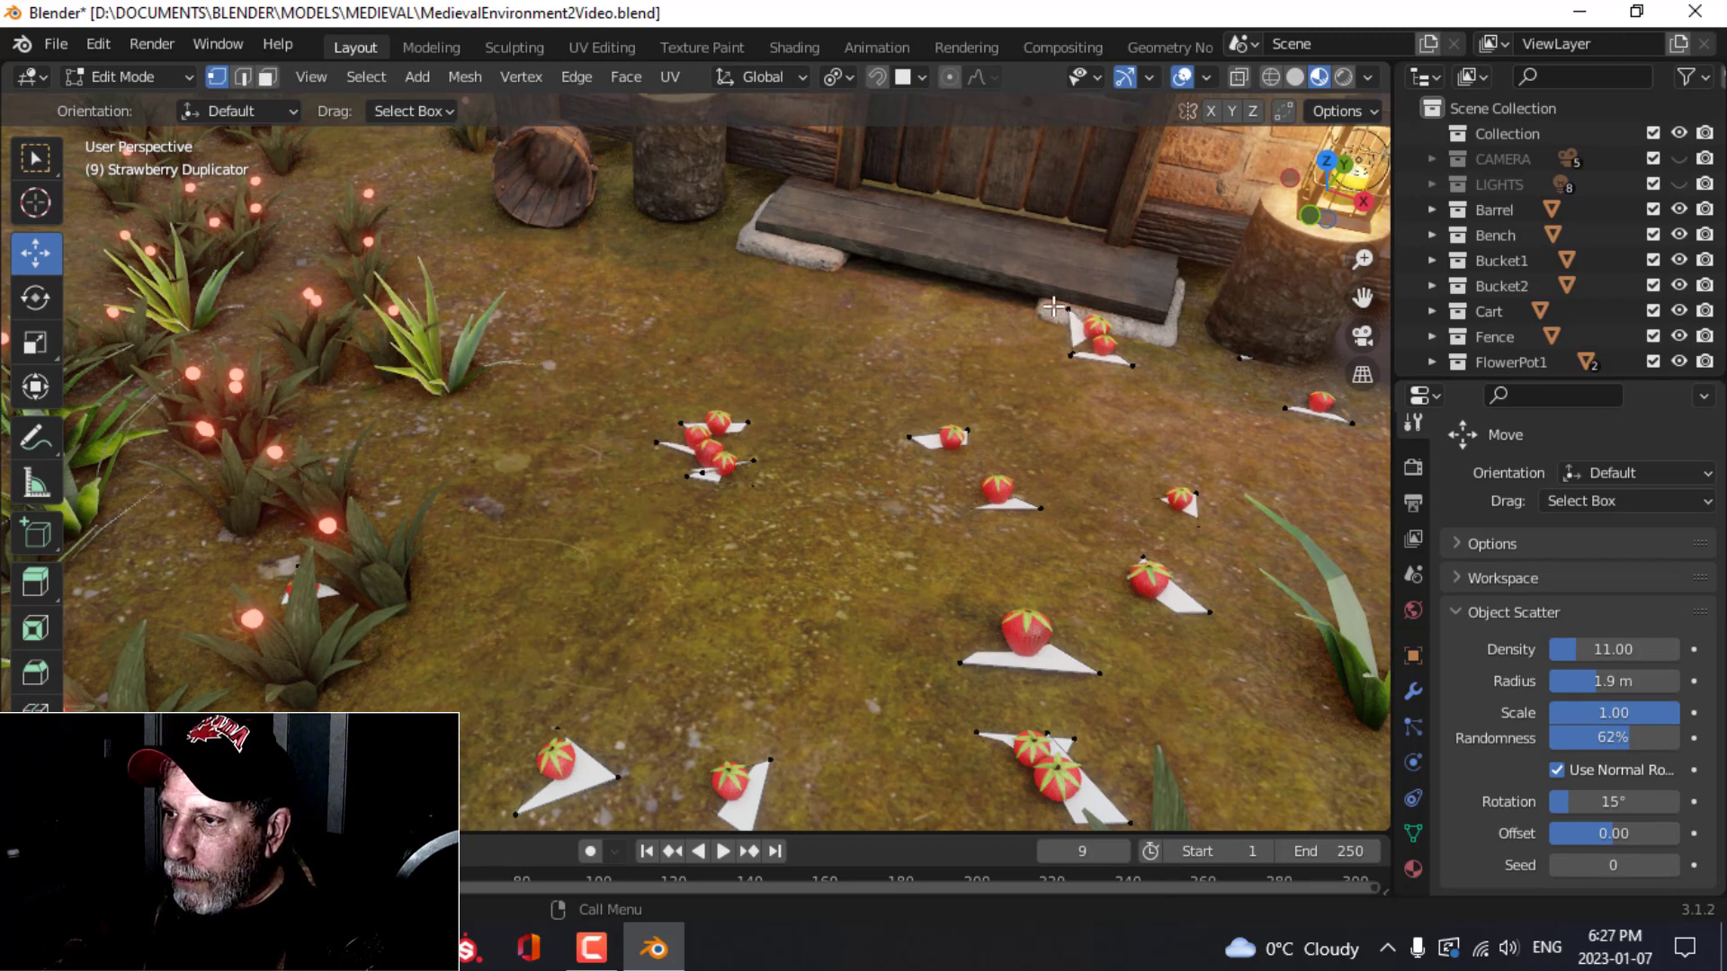
Step: Delete the vertices of the strawberry instances against the stone under the doorstep
drag(1052, 307, 1179, 439)
key(x)
click(1179, 439)
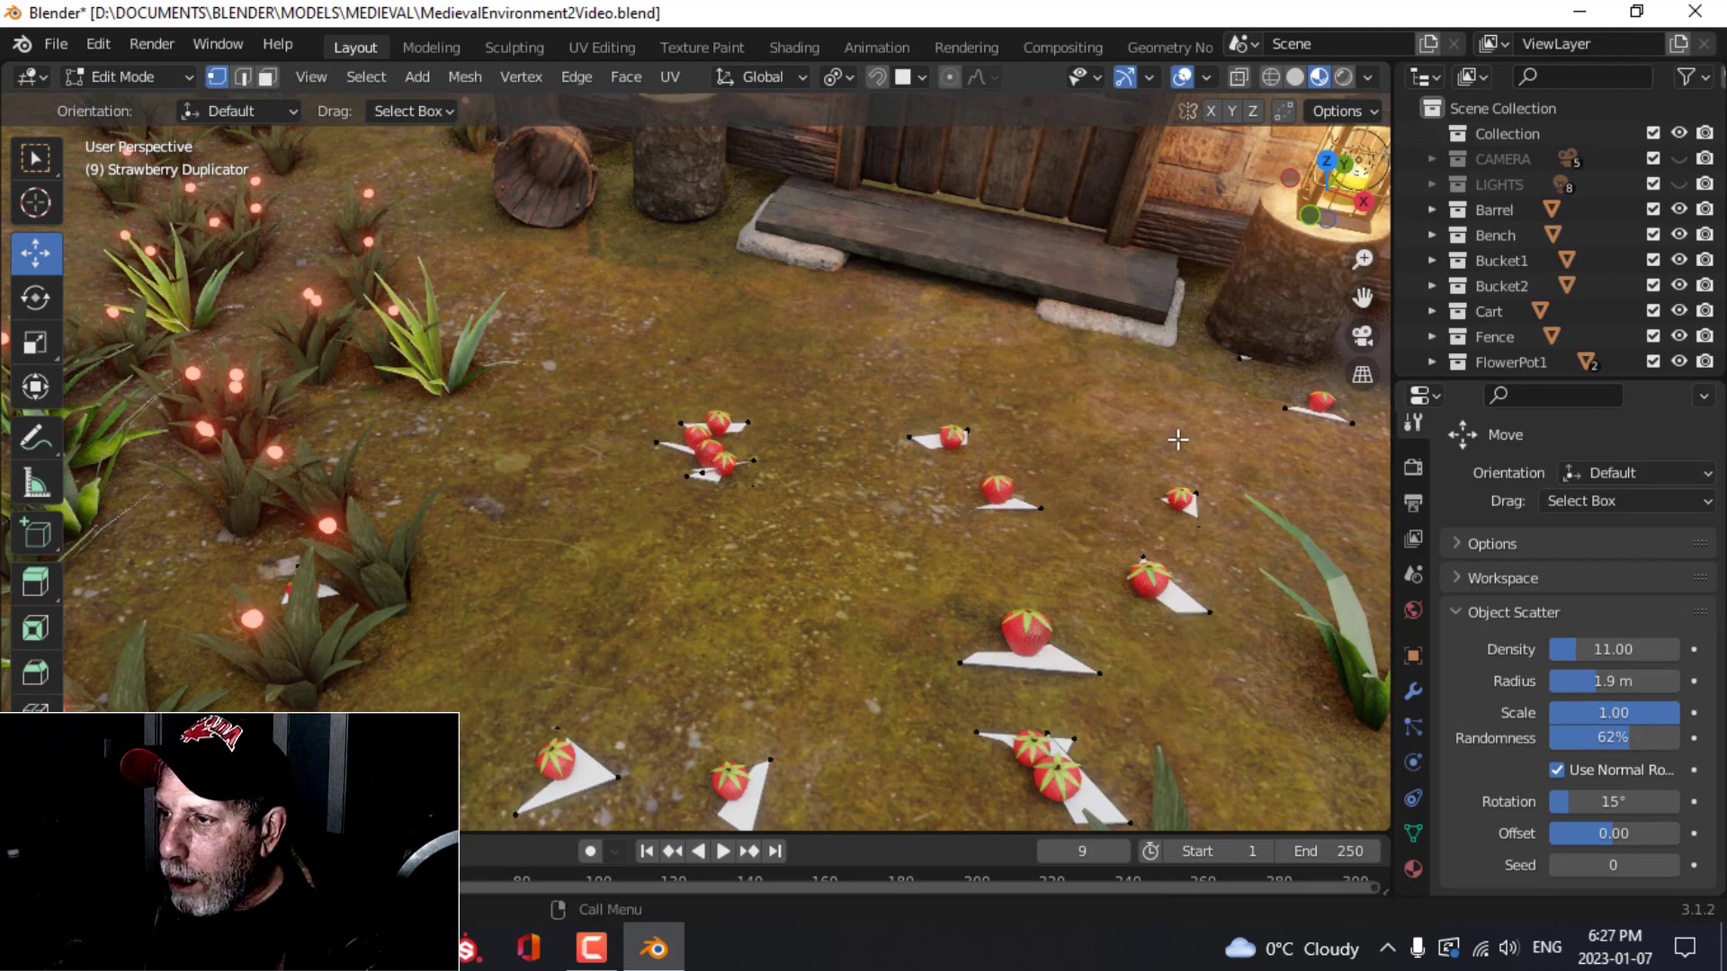
Step: Delete the vertices of the strawberries under the side wall and the cluster at the house corner near the stone block
scroll(1178, 439, down, 2)
scroll(1038, 462, down, 3)
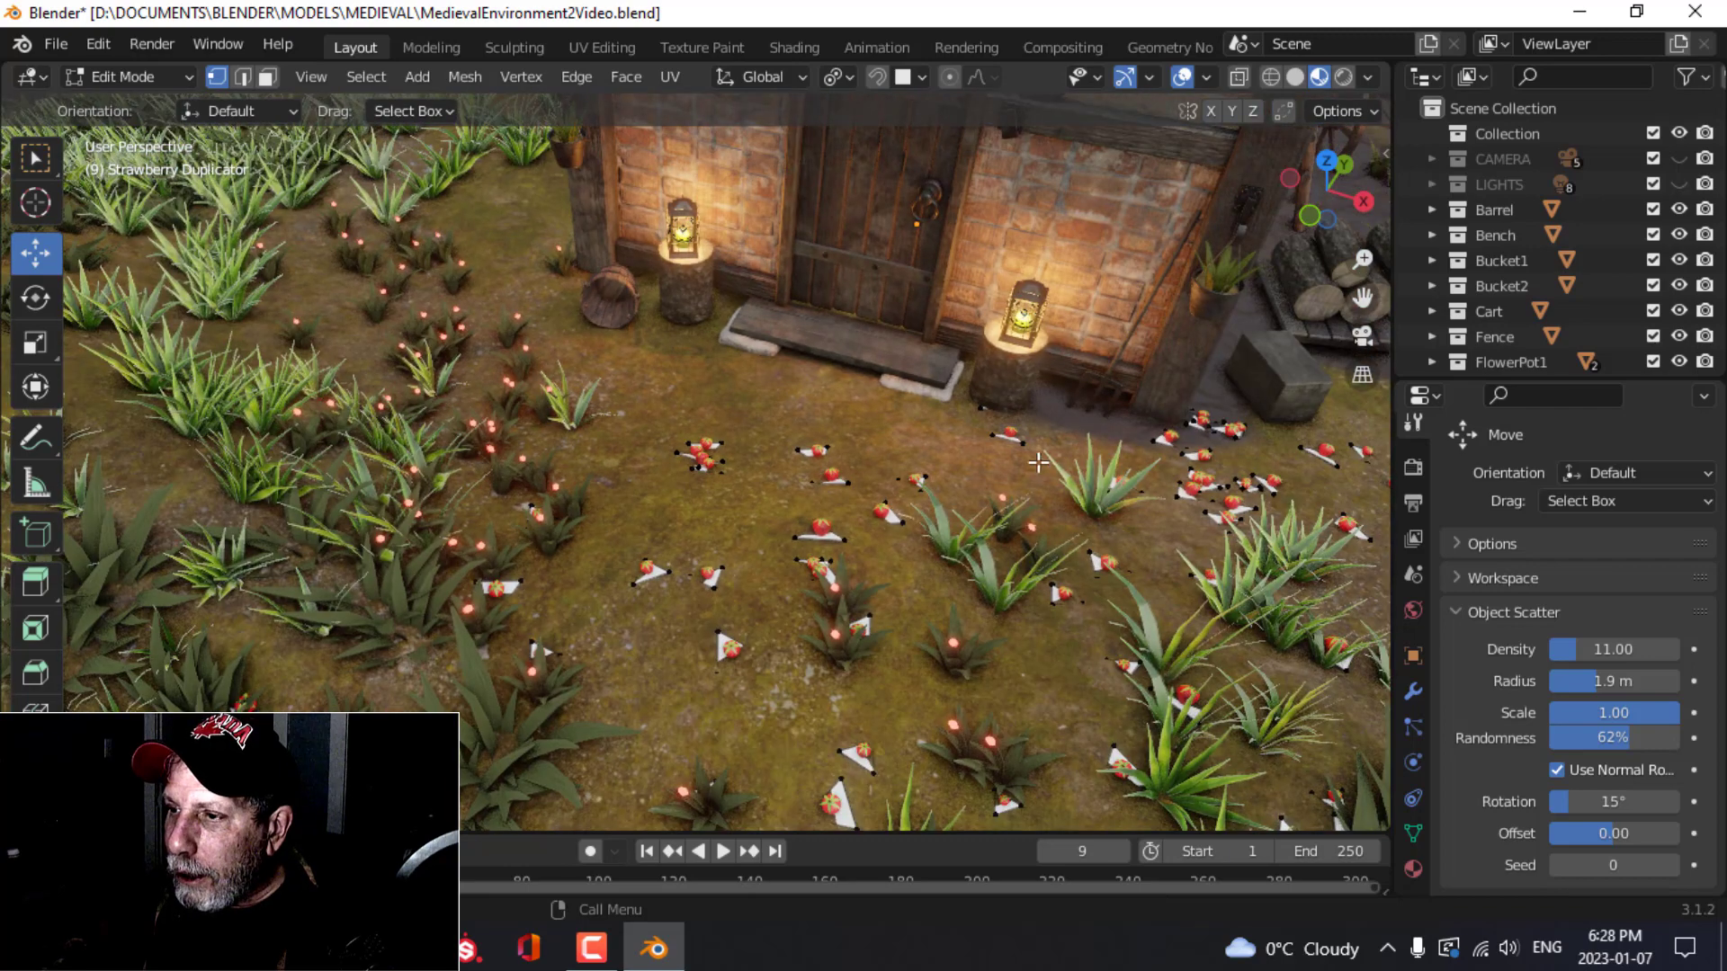
middle_drag(1038, 463, 1180, 585)
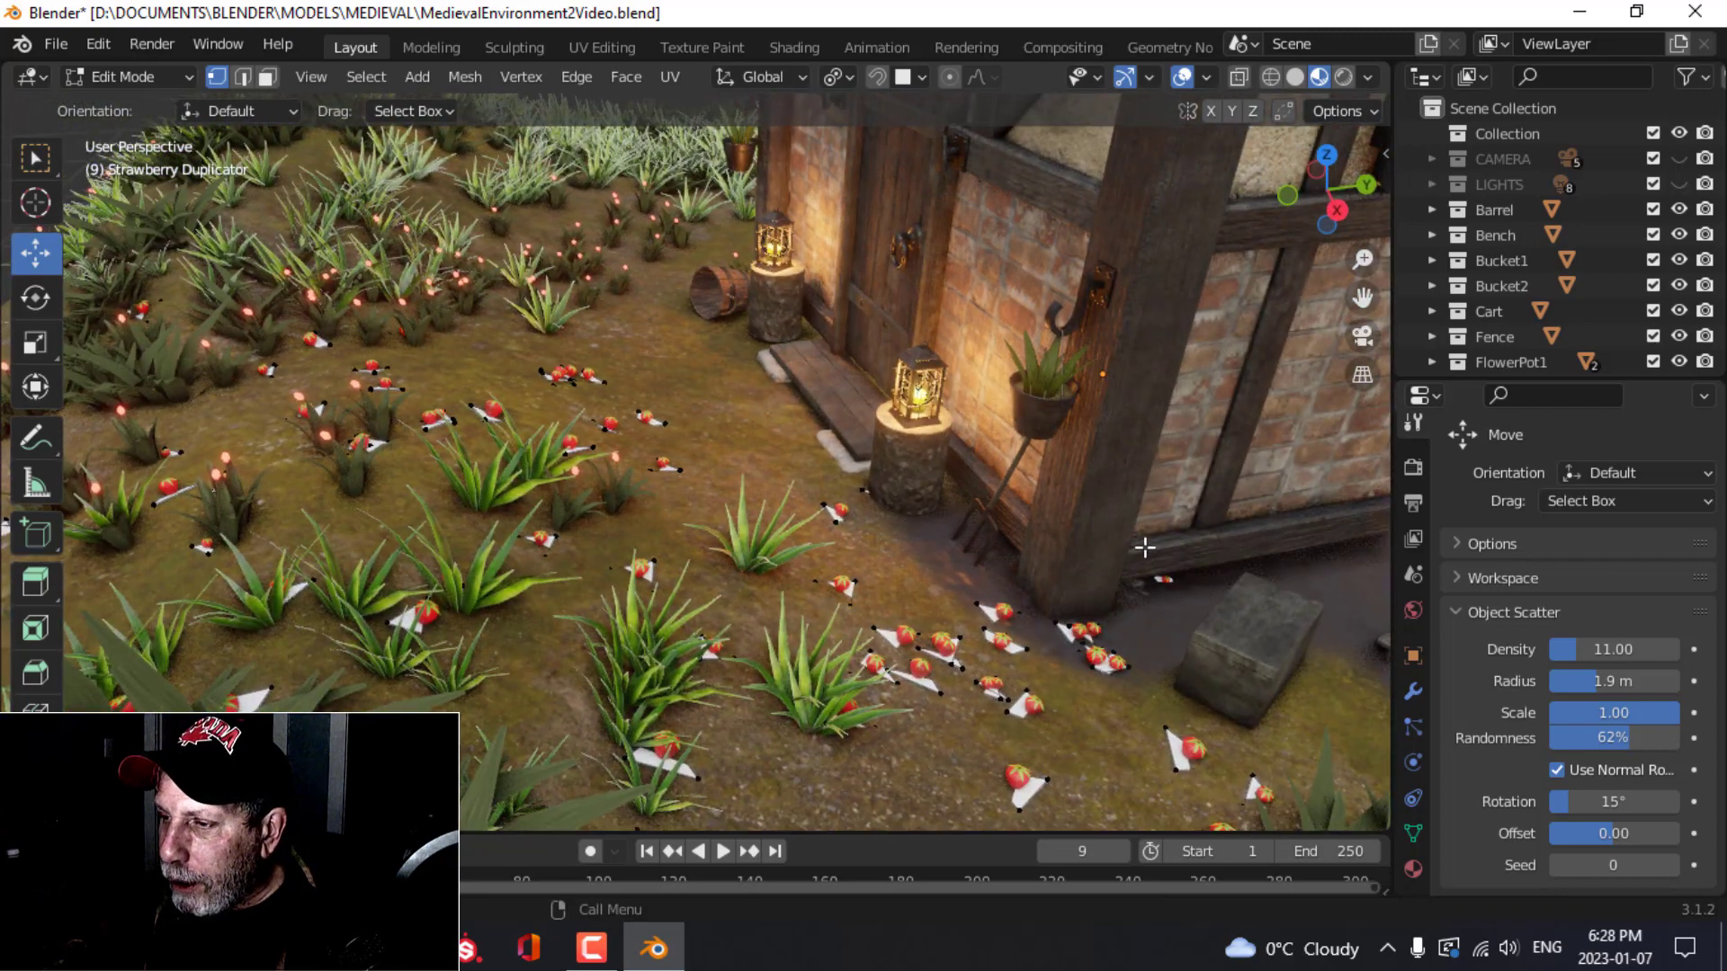
drag(1144, 547, 1206, 619)
key(x)
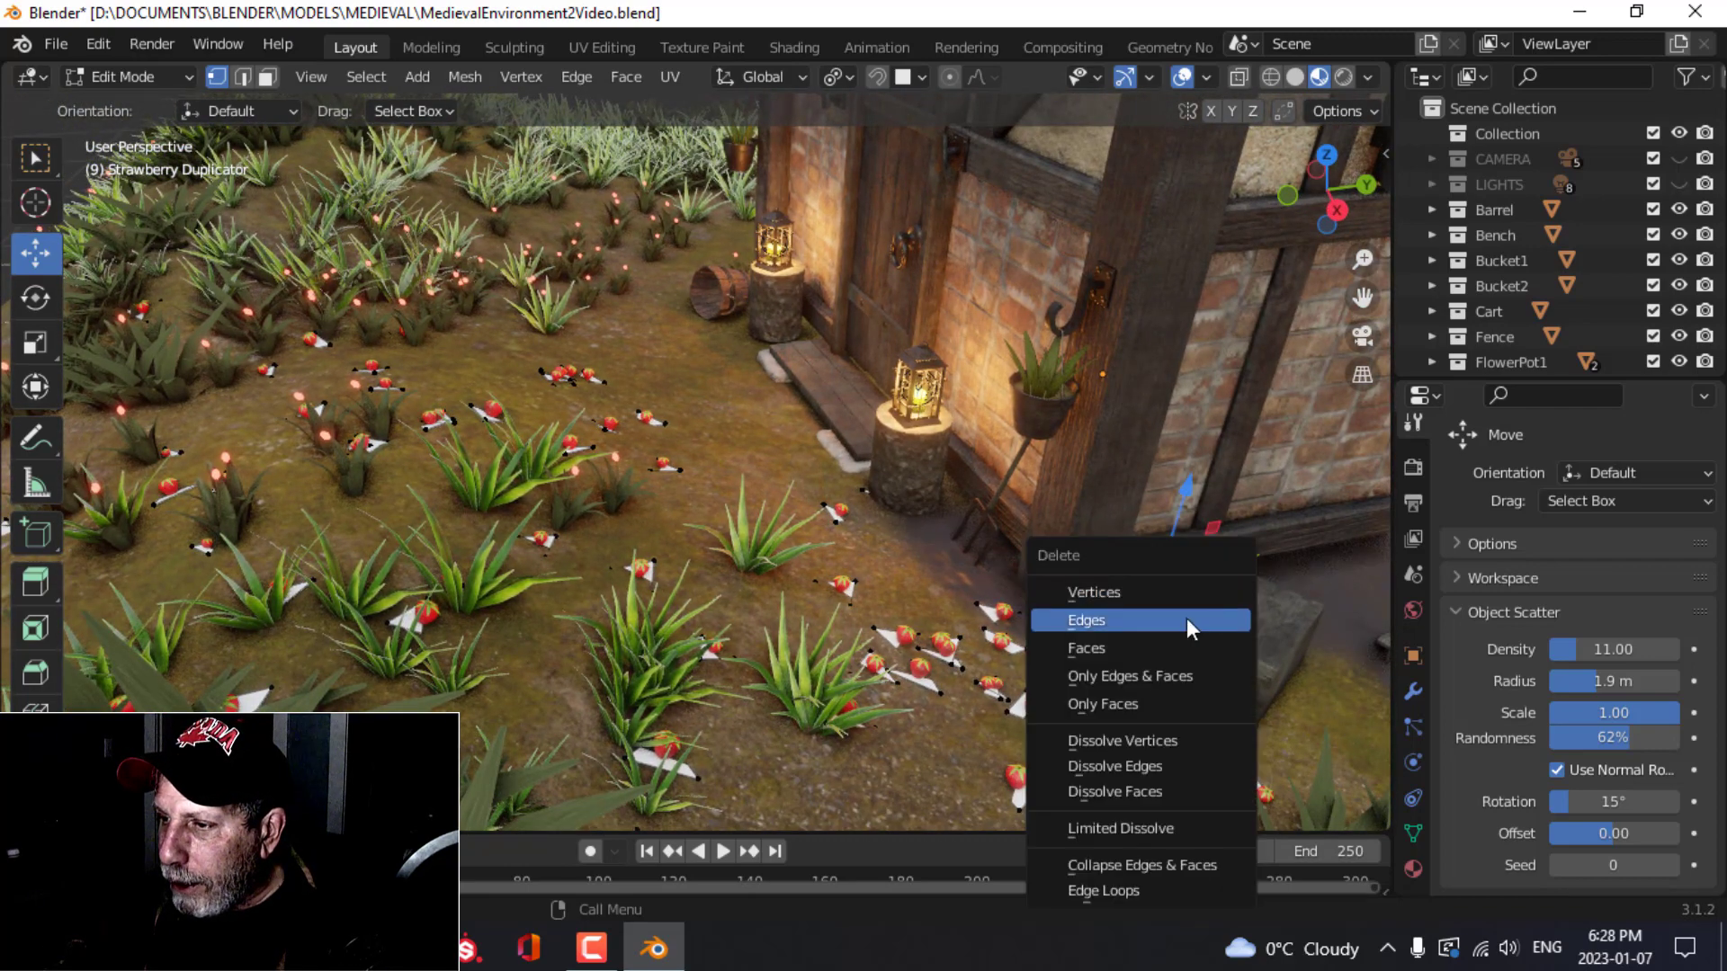
click(1142, 592)
drag(1064, 597, 1157, 705)
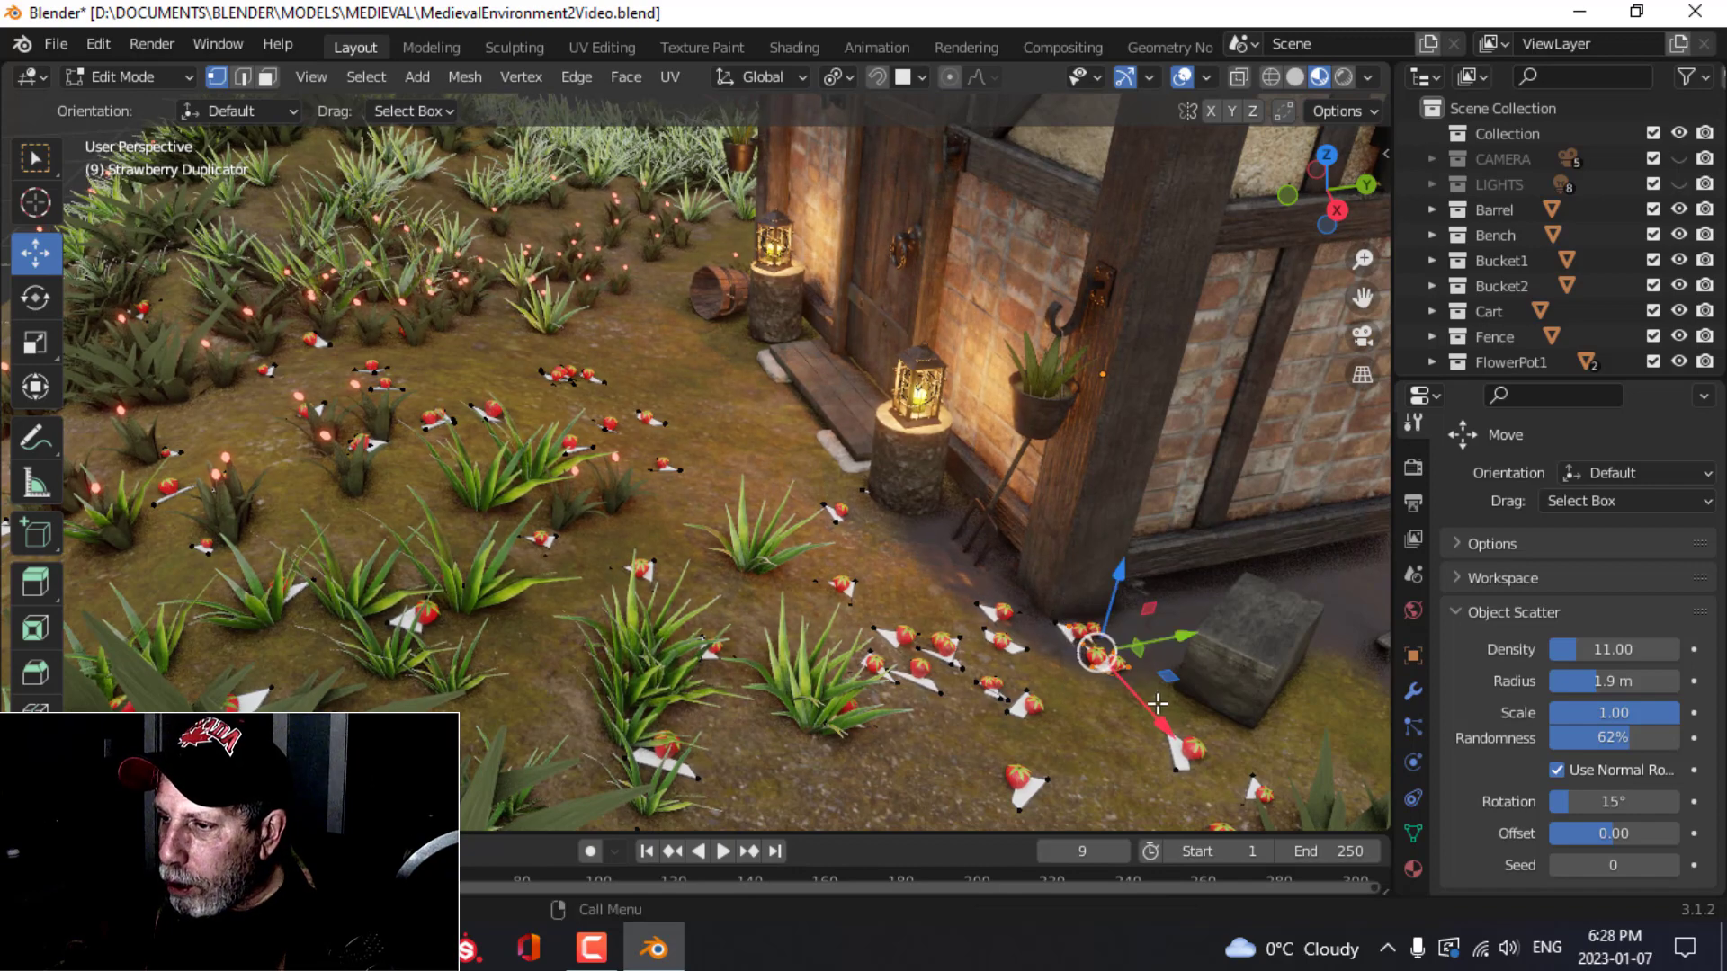
key(x)
click(1066, 594)
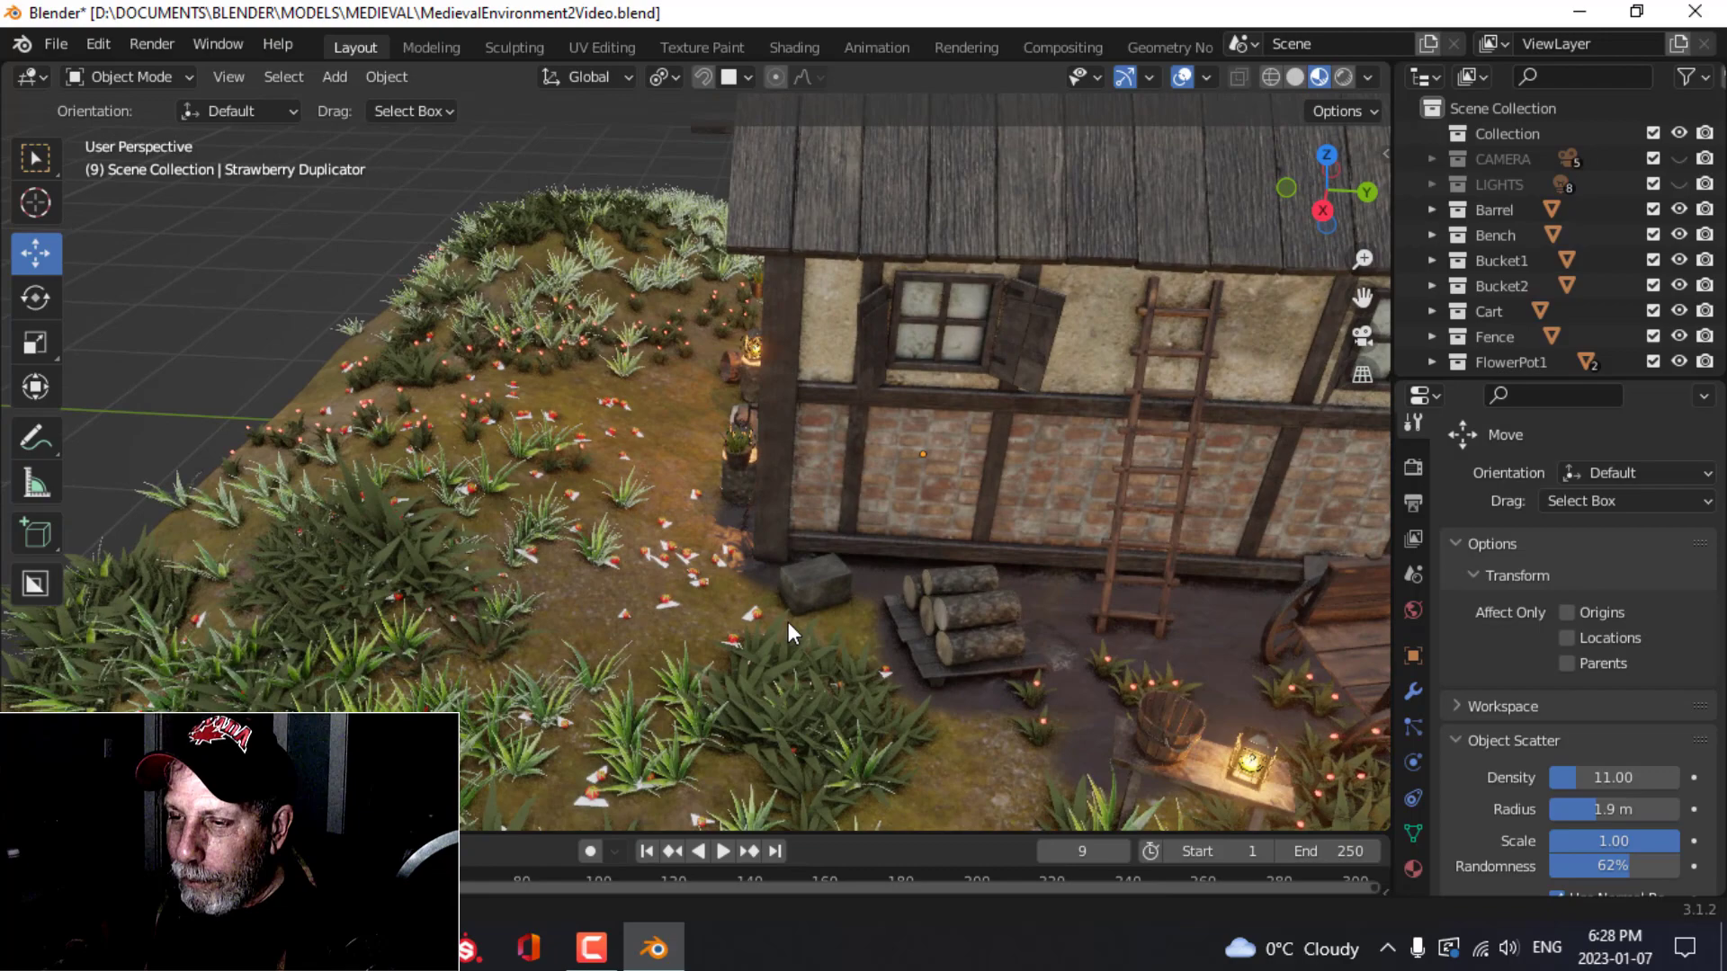
Step: Examine the strawberries around the stone block and the source objects lined up beside the ground
scroll(788, 623, up, 5)
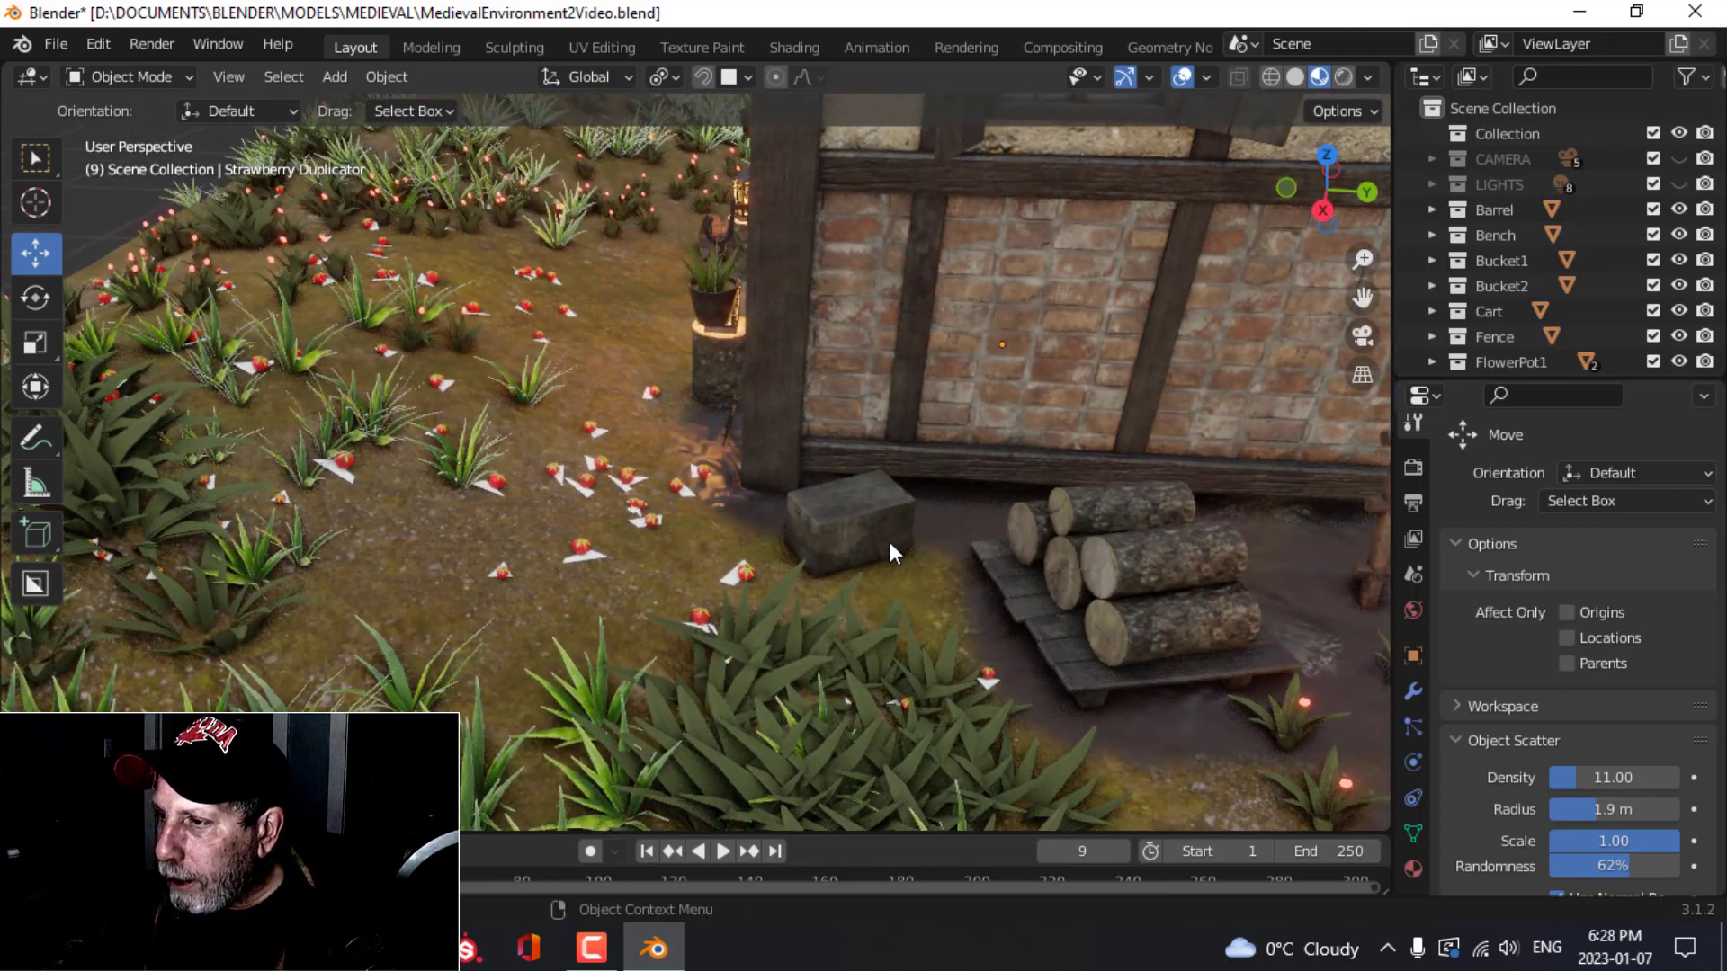
scroll(887, 538, down, 7)
middle_drag(891, 540, 944, 545)
shift+middle_drag(1004, 642, 763, 436)
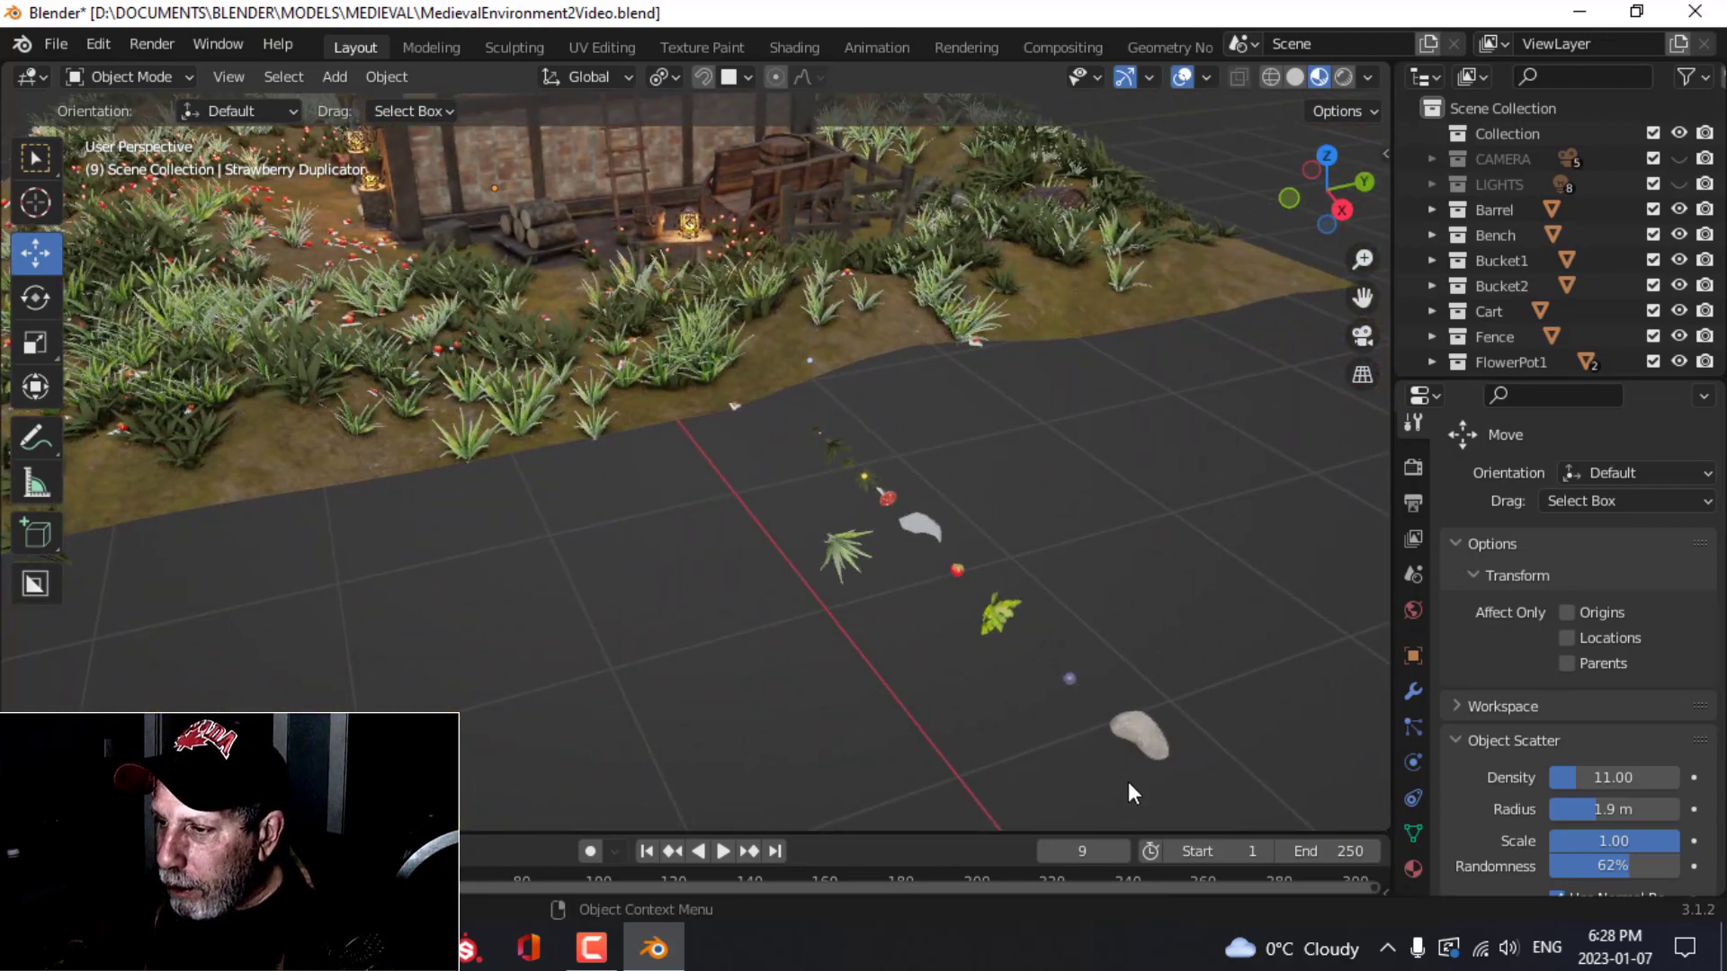
scroll(1025, 725, up, 7)
scroll(881, 723, down, 4)
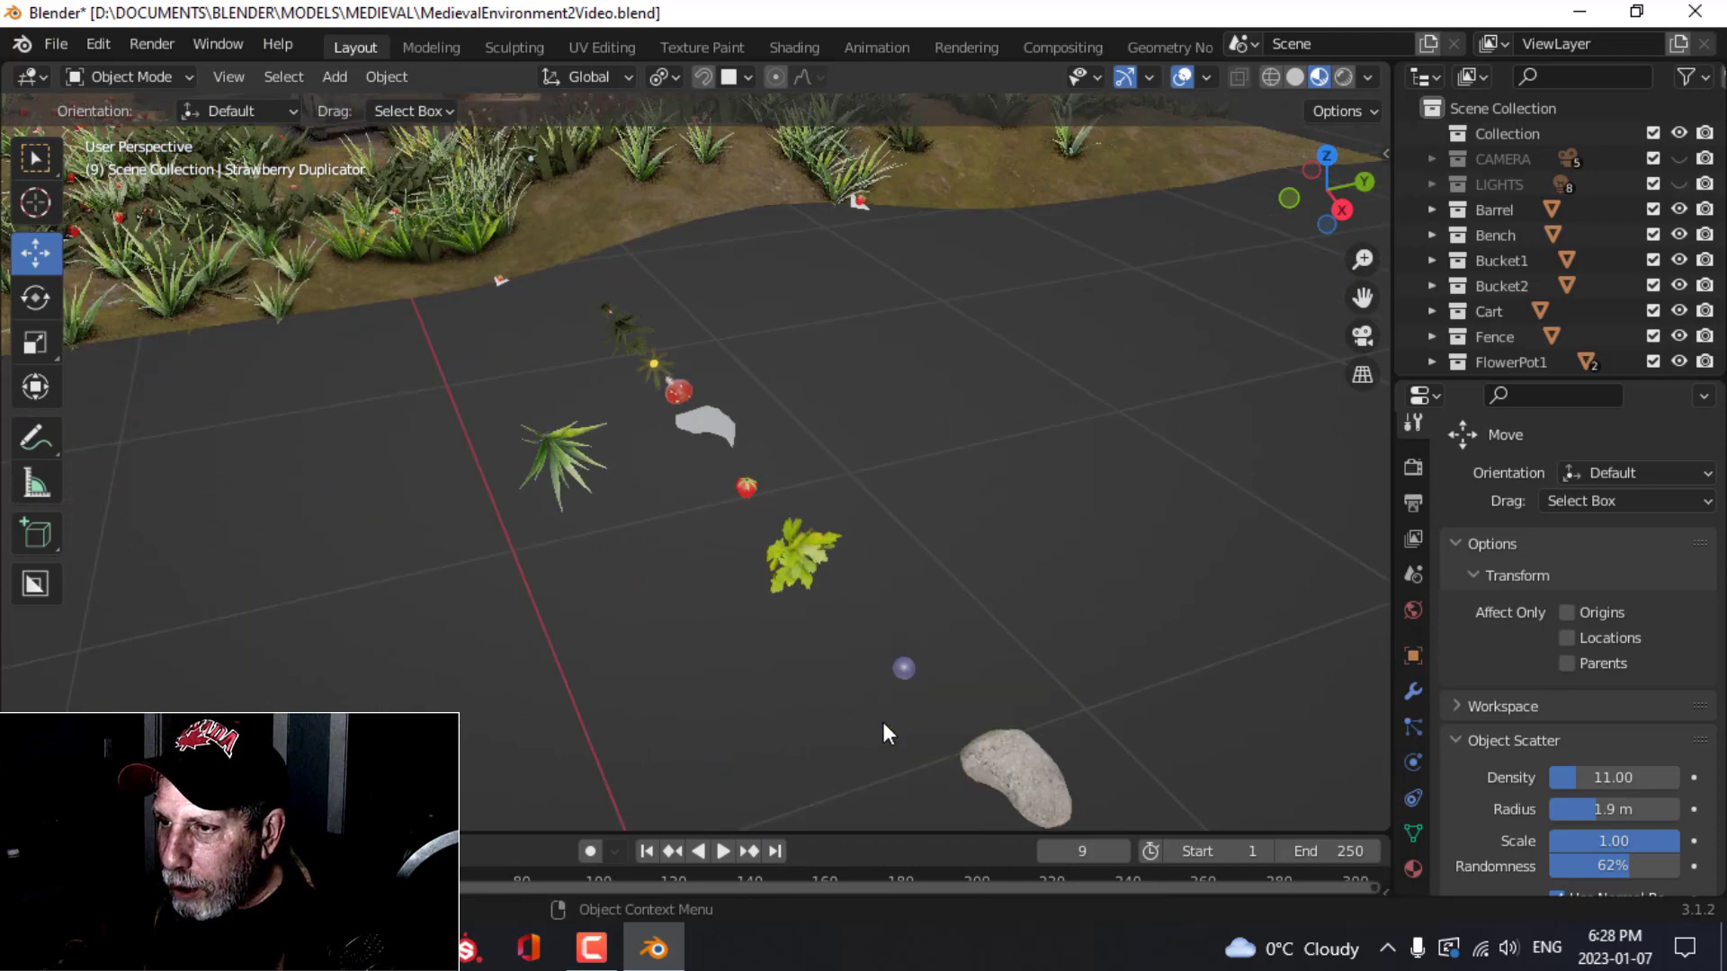
Step: Examine the source rock at the end of the row up close, from several angles and in different shading modes
click(1011, 757)
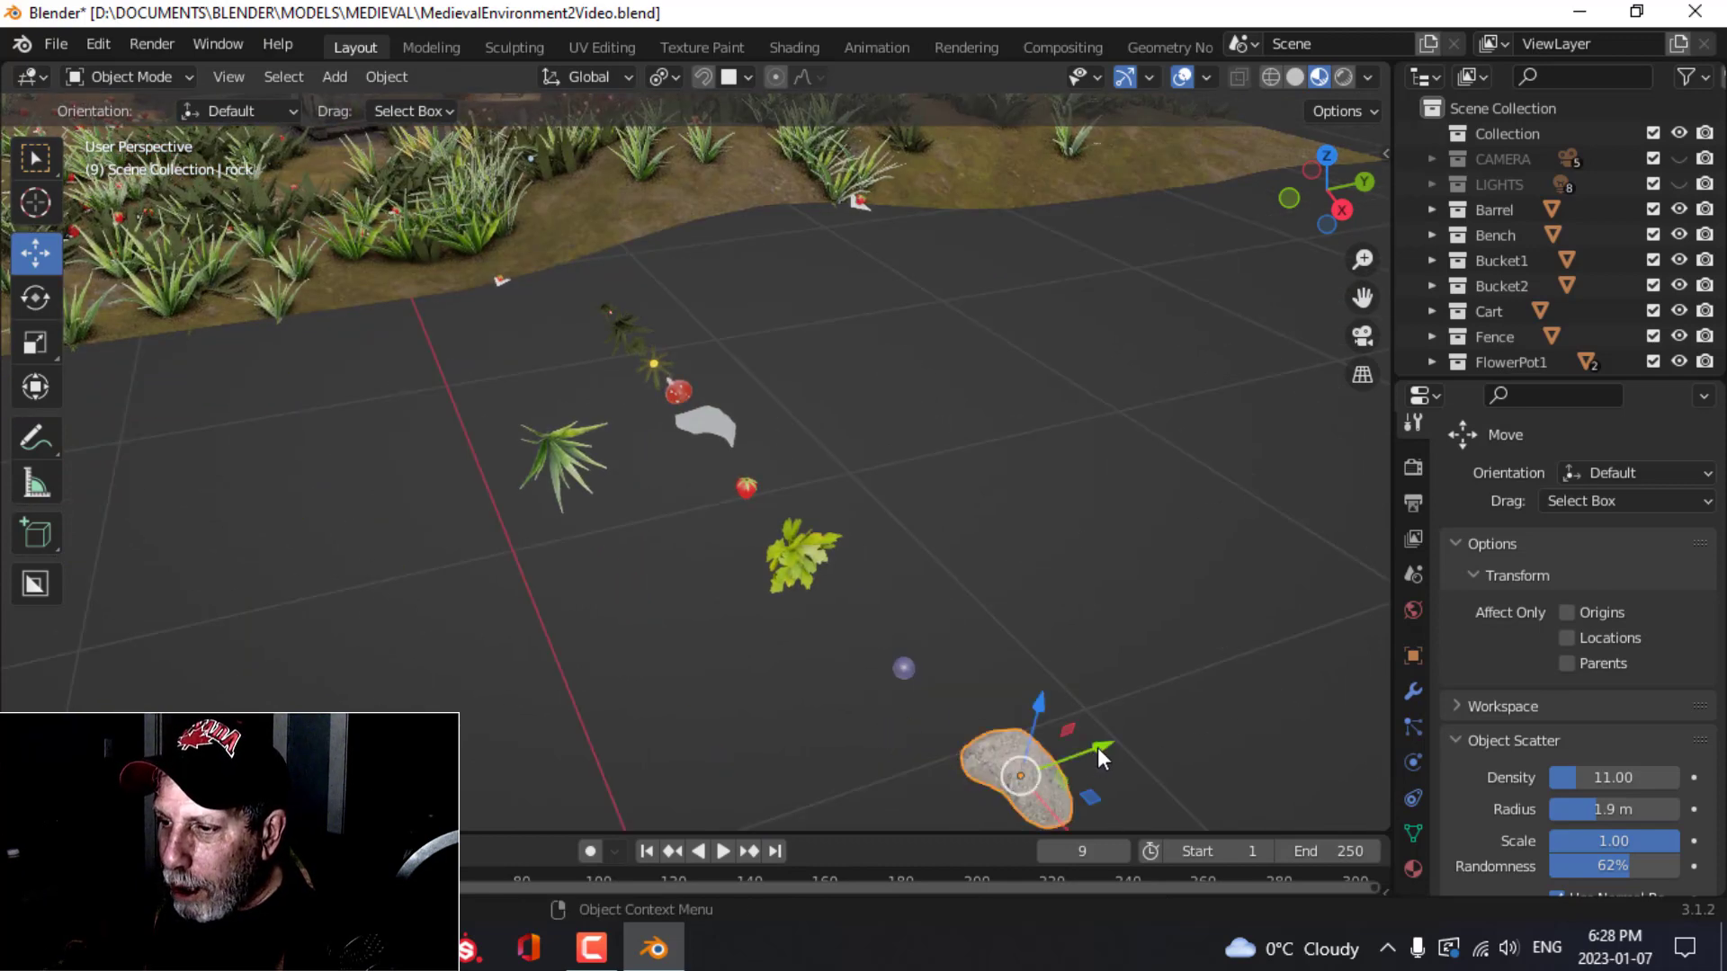
scroll(1097, 748, down, 5)
scroll(989, 691, down, 1)
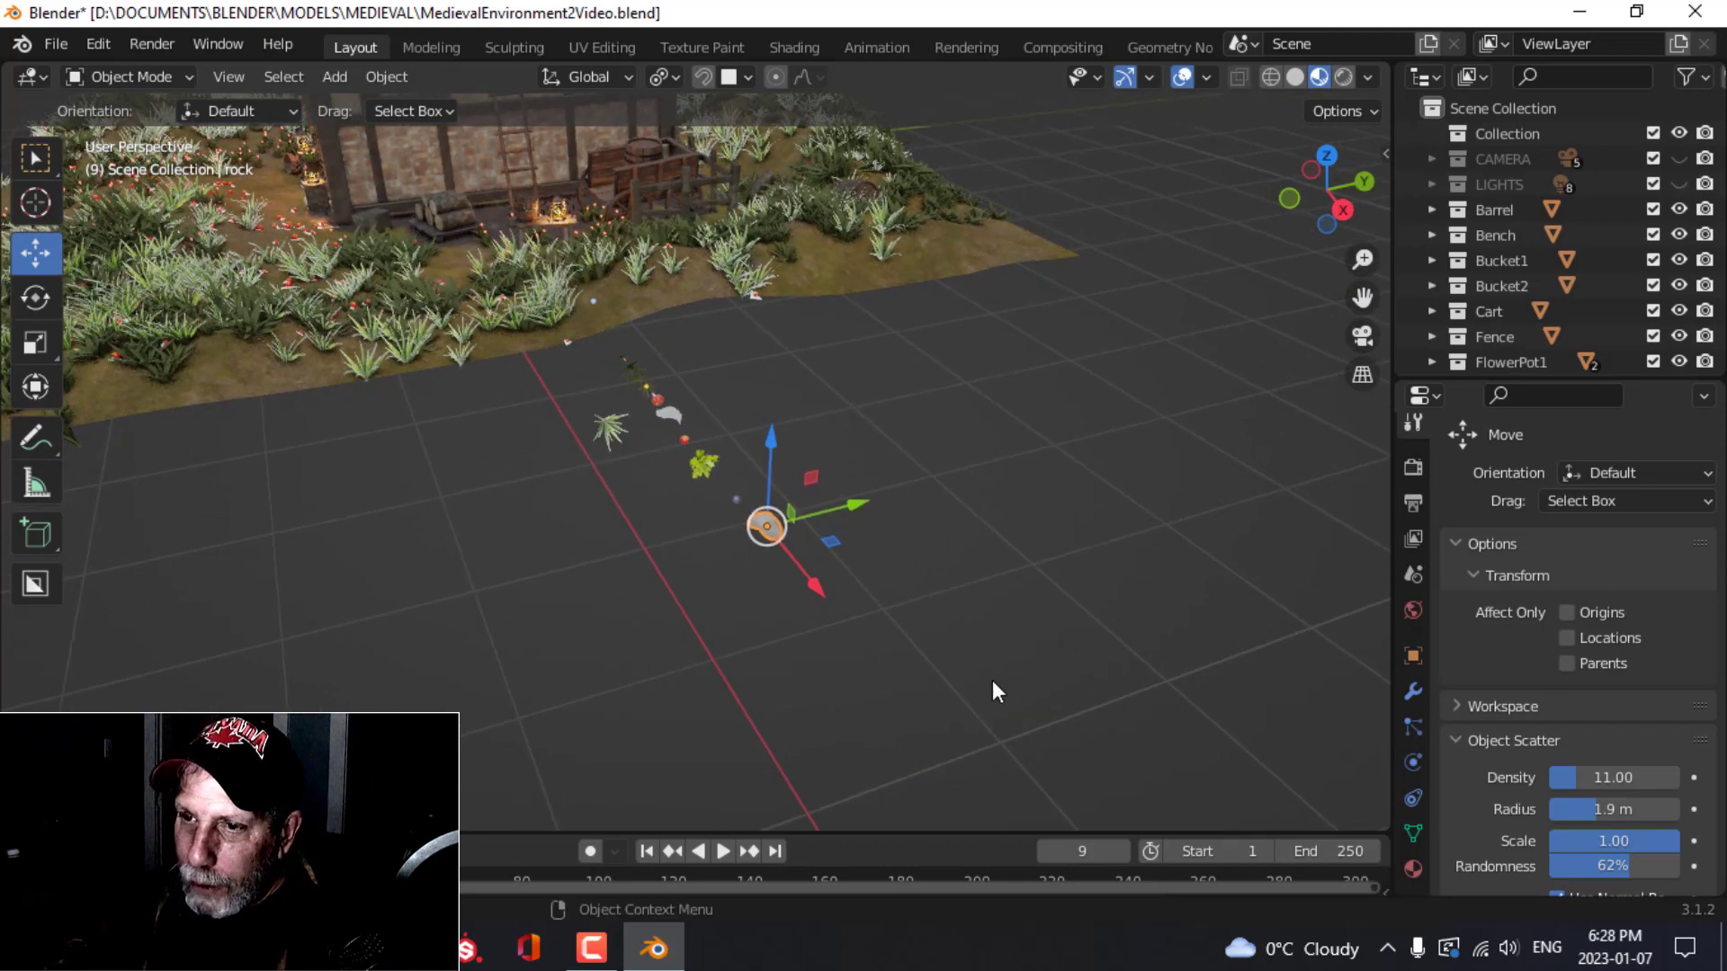
click(1295, 77)
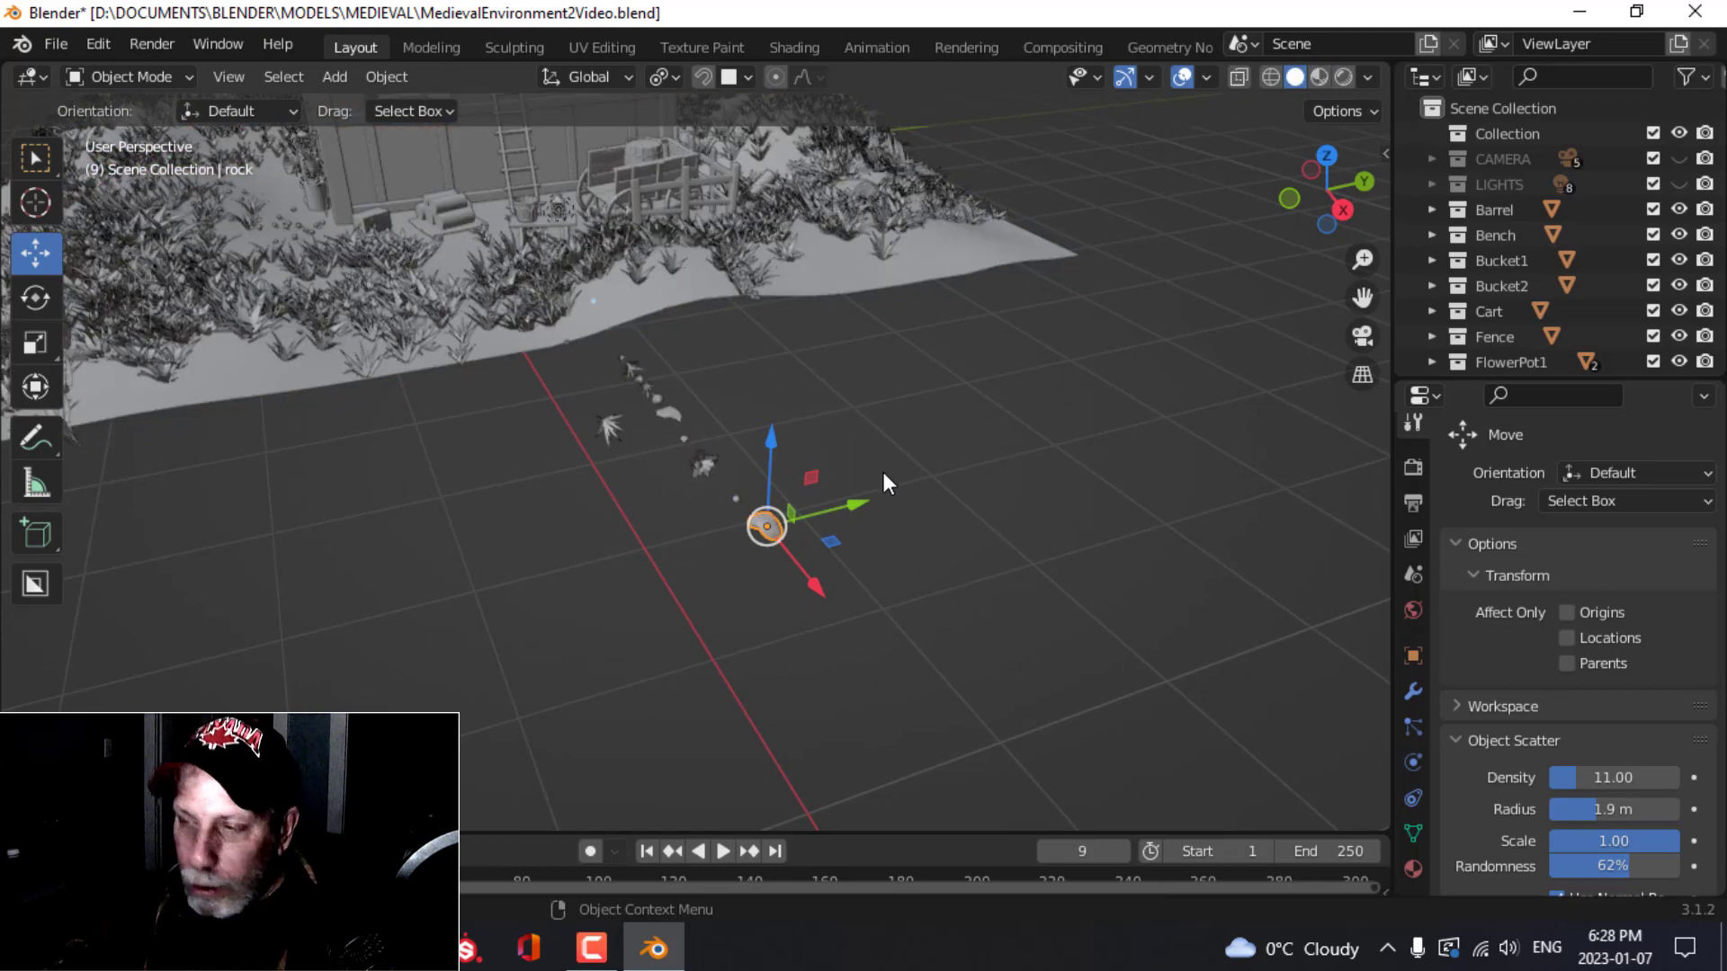
click(1318, 77)
scroll(1004, 590, up, 8)
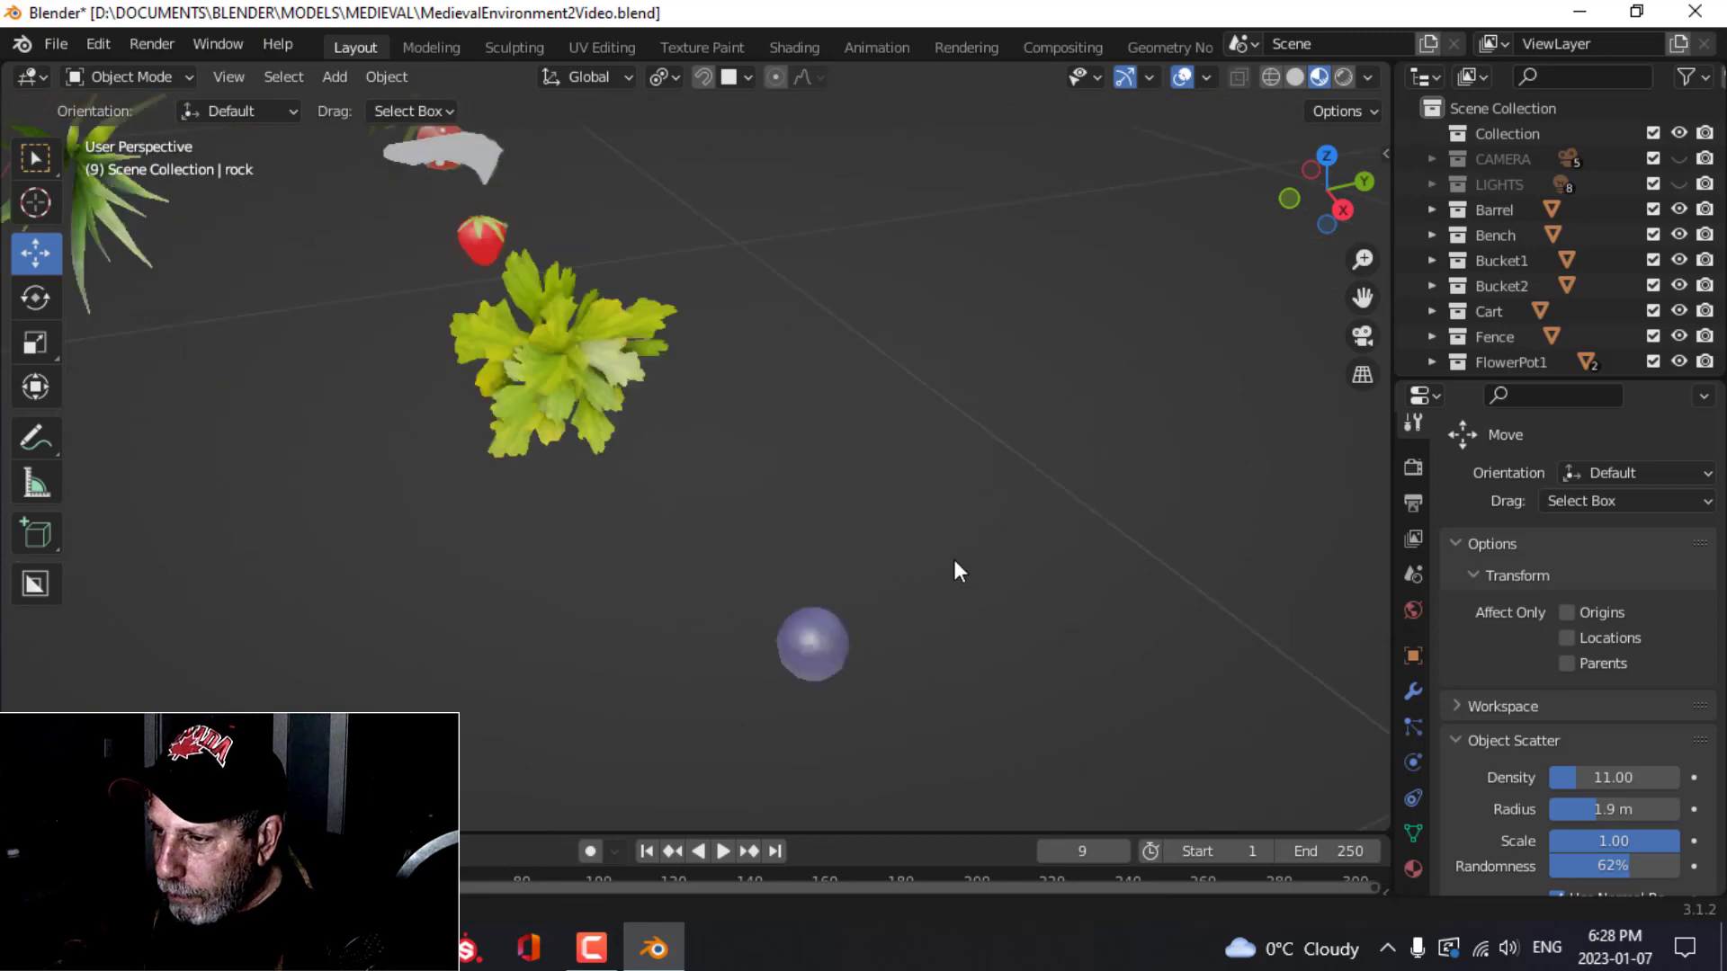
scroll(855, 550, up, 4)
scroll(699, 537, down, 8)
scroll(703, 545, up, 8)
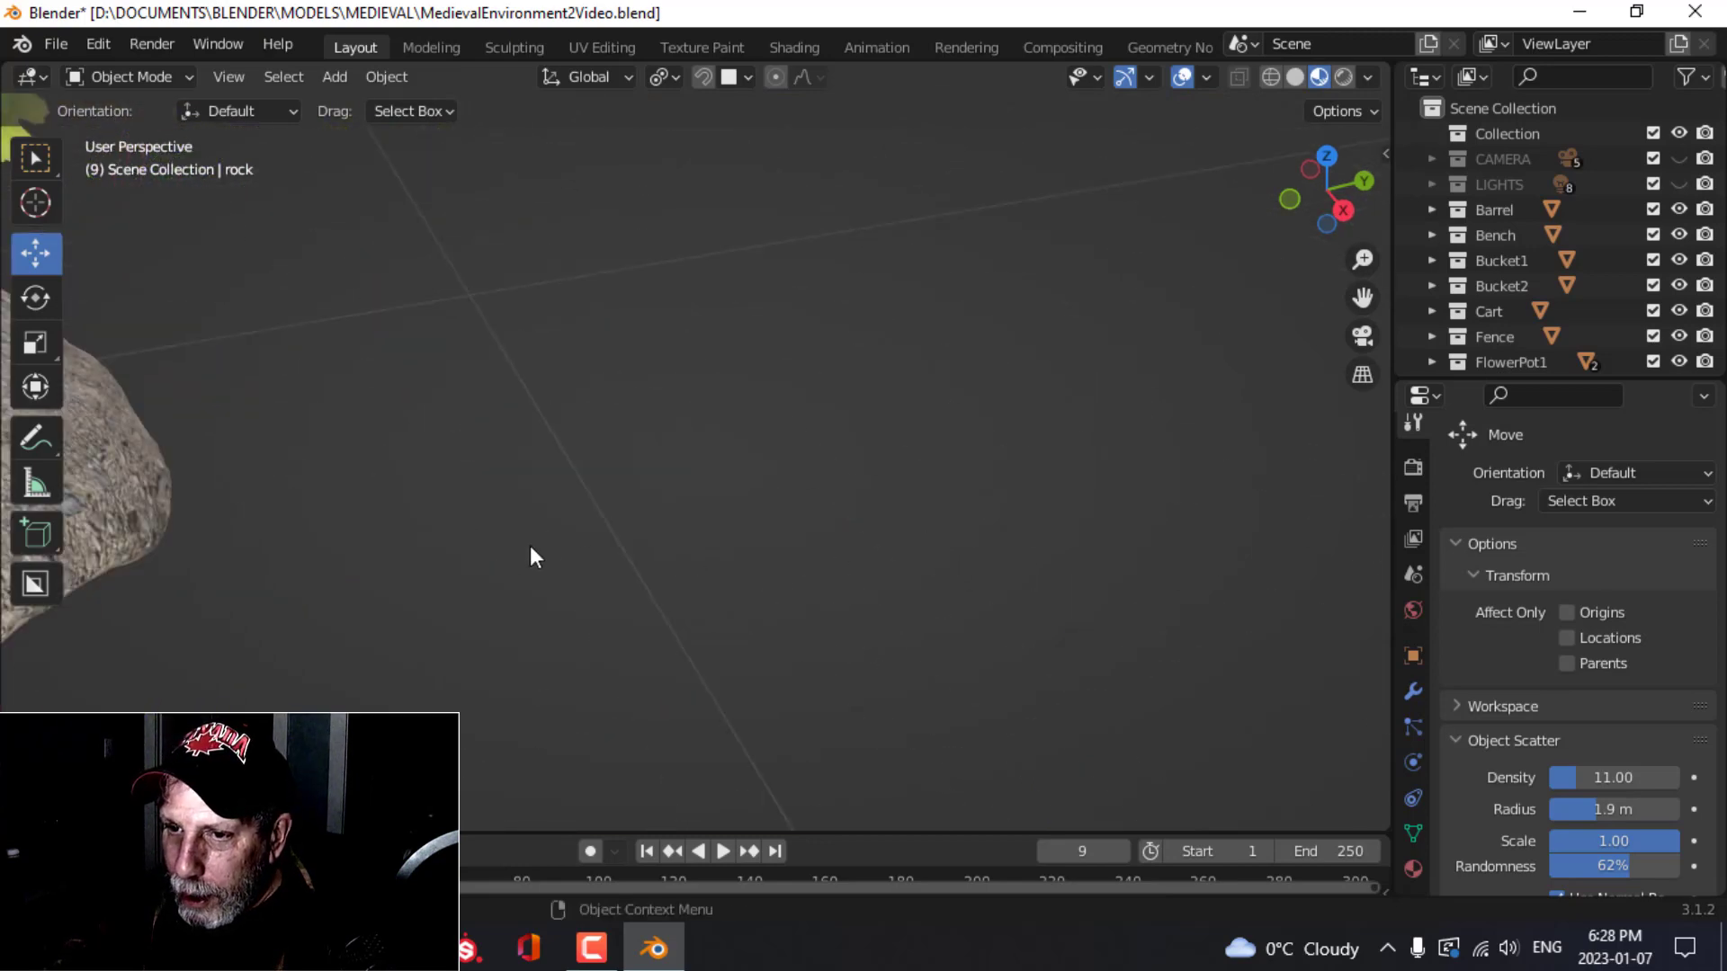
scroll(531, 550, down, 6)
key(KP_Decimal)
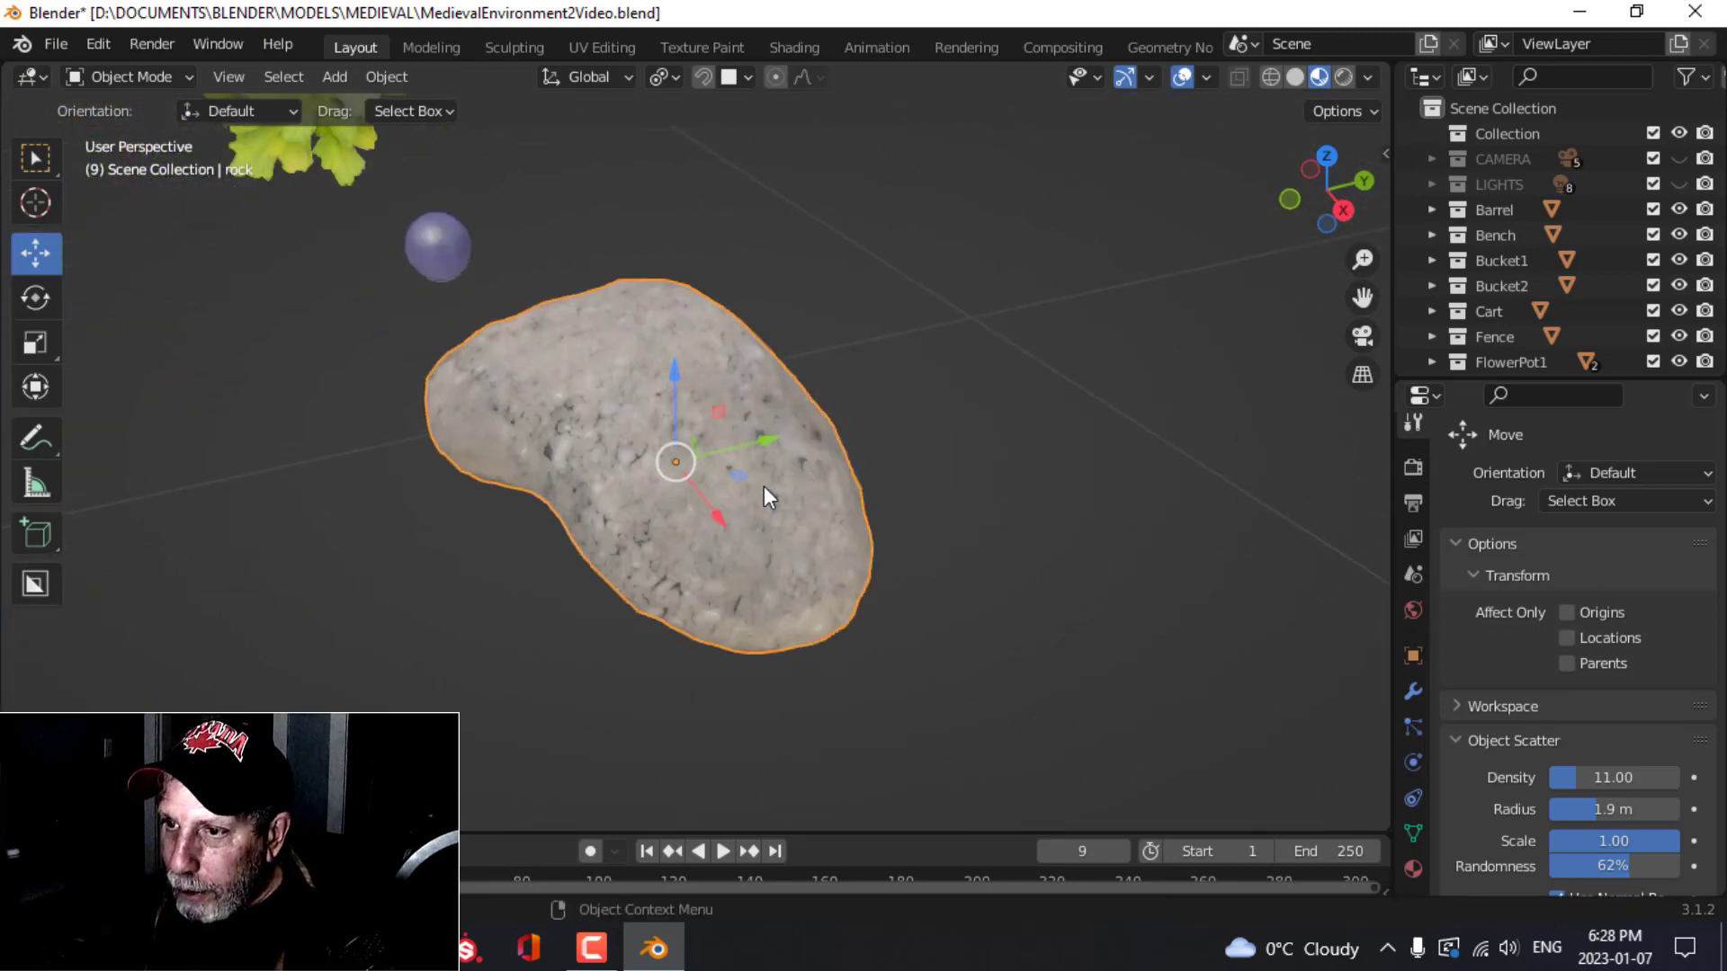
scroll(764, 486, down, 2)
click(608, 510)
middle_drag(608, 510, 813, 583)
scroll(611, 590, down, 4)
scroll(653, 579, down, 4)
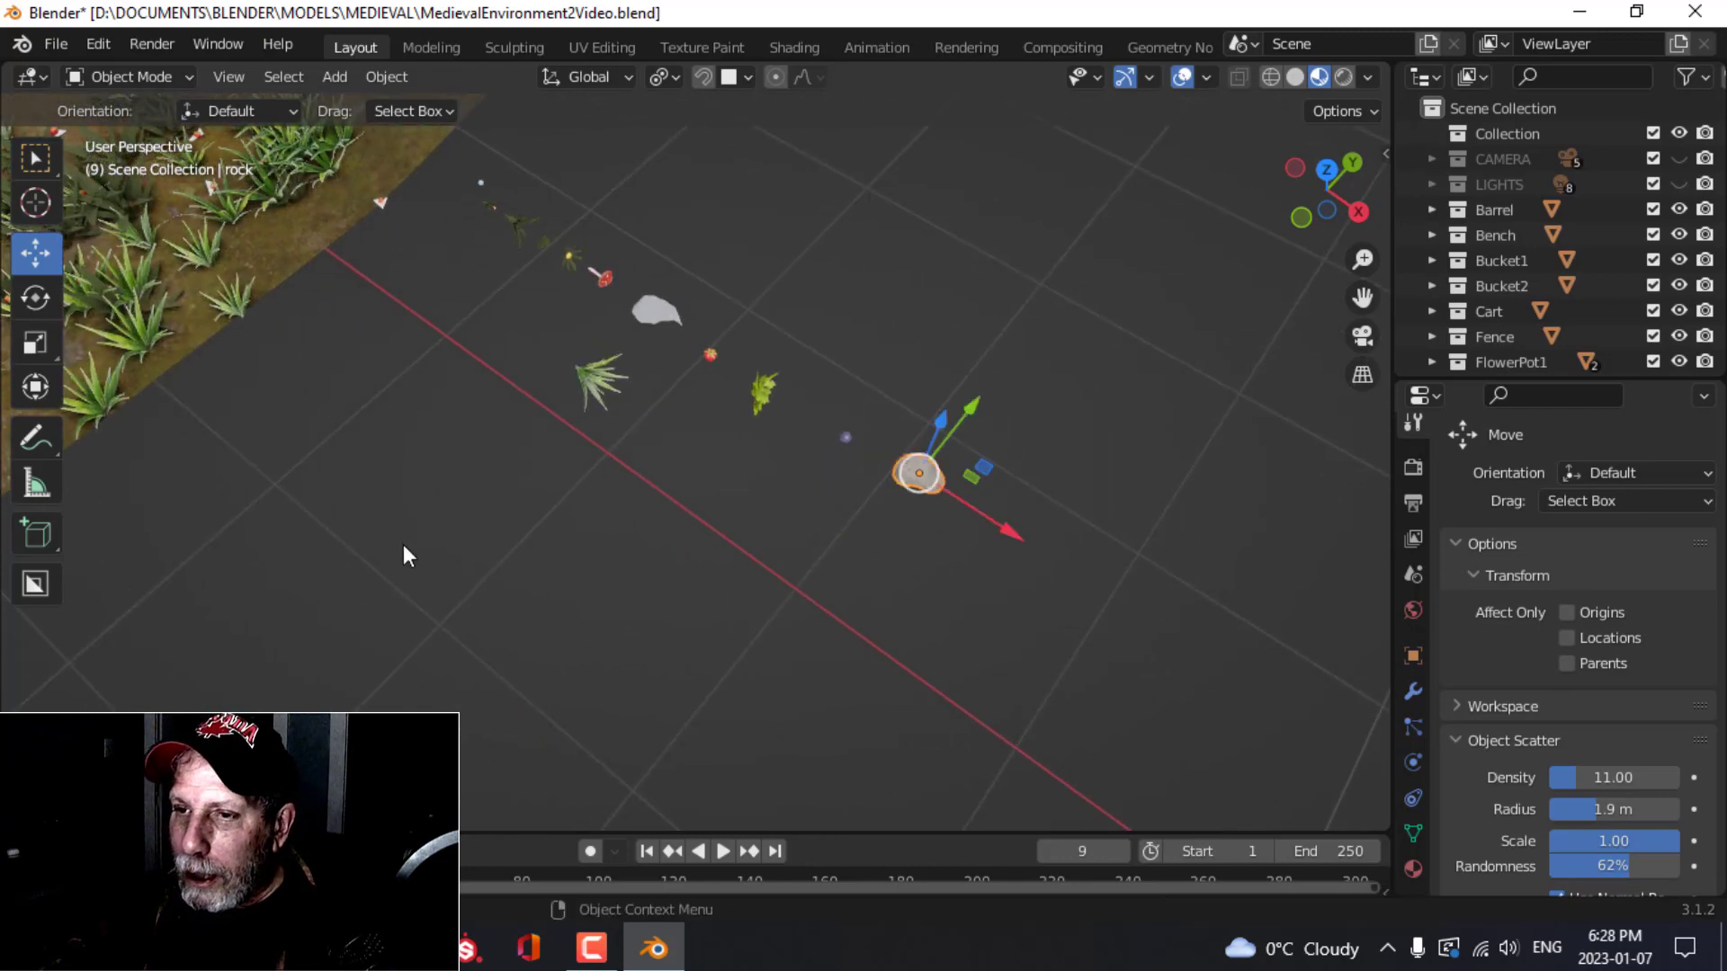
Step: Add a single new rock to the scene with the Rock Generator, keeping its default settings
scroll(403, 545, down, 3)
shift+middle_drag(567, 585, 755, 640)
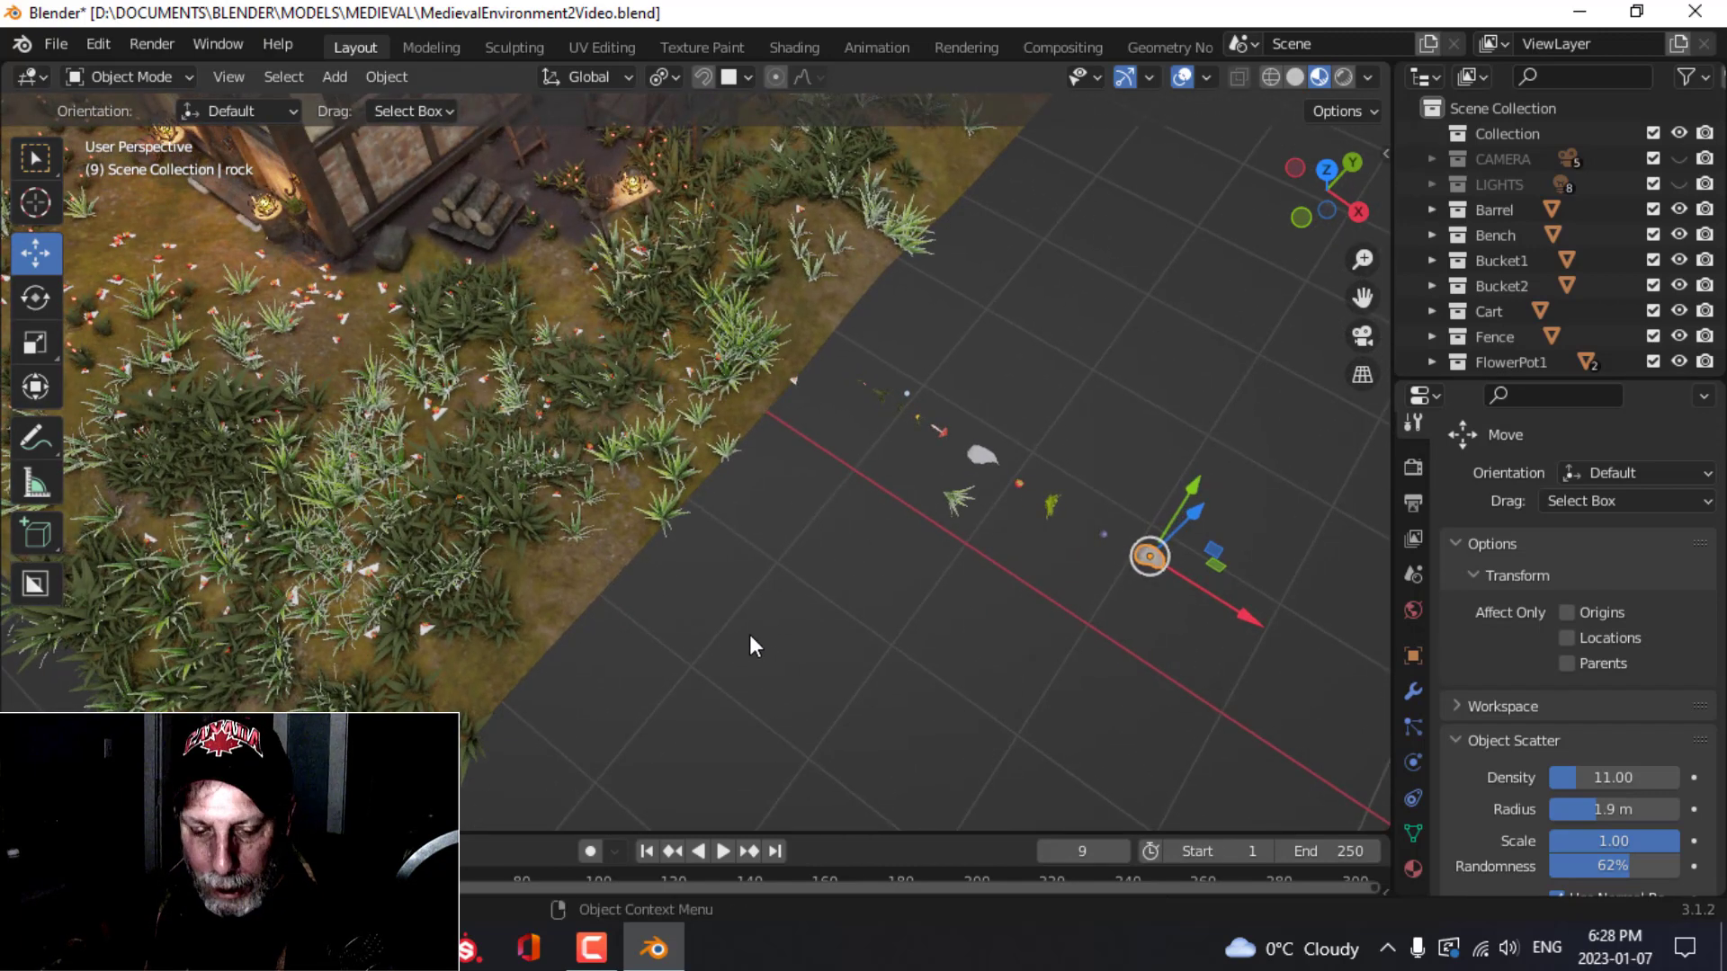
key(shift+a)
mouse_move(674, 406)
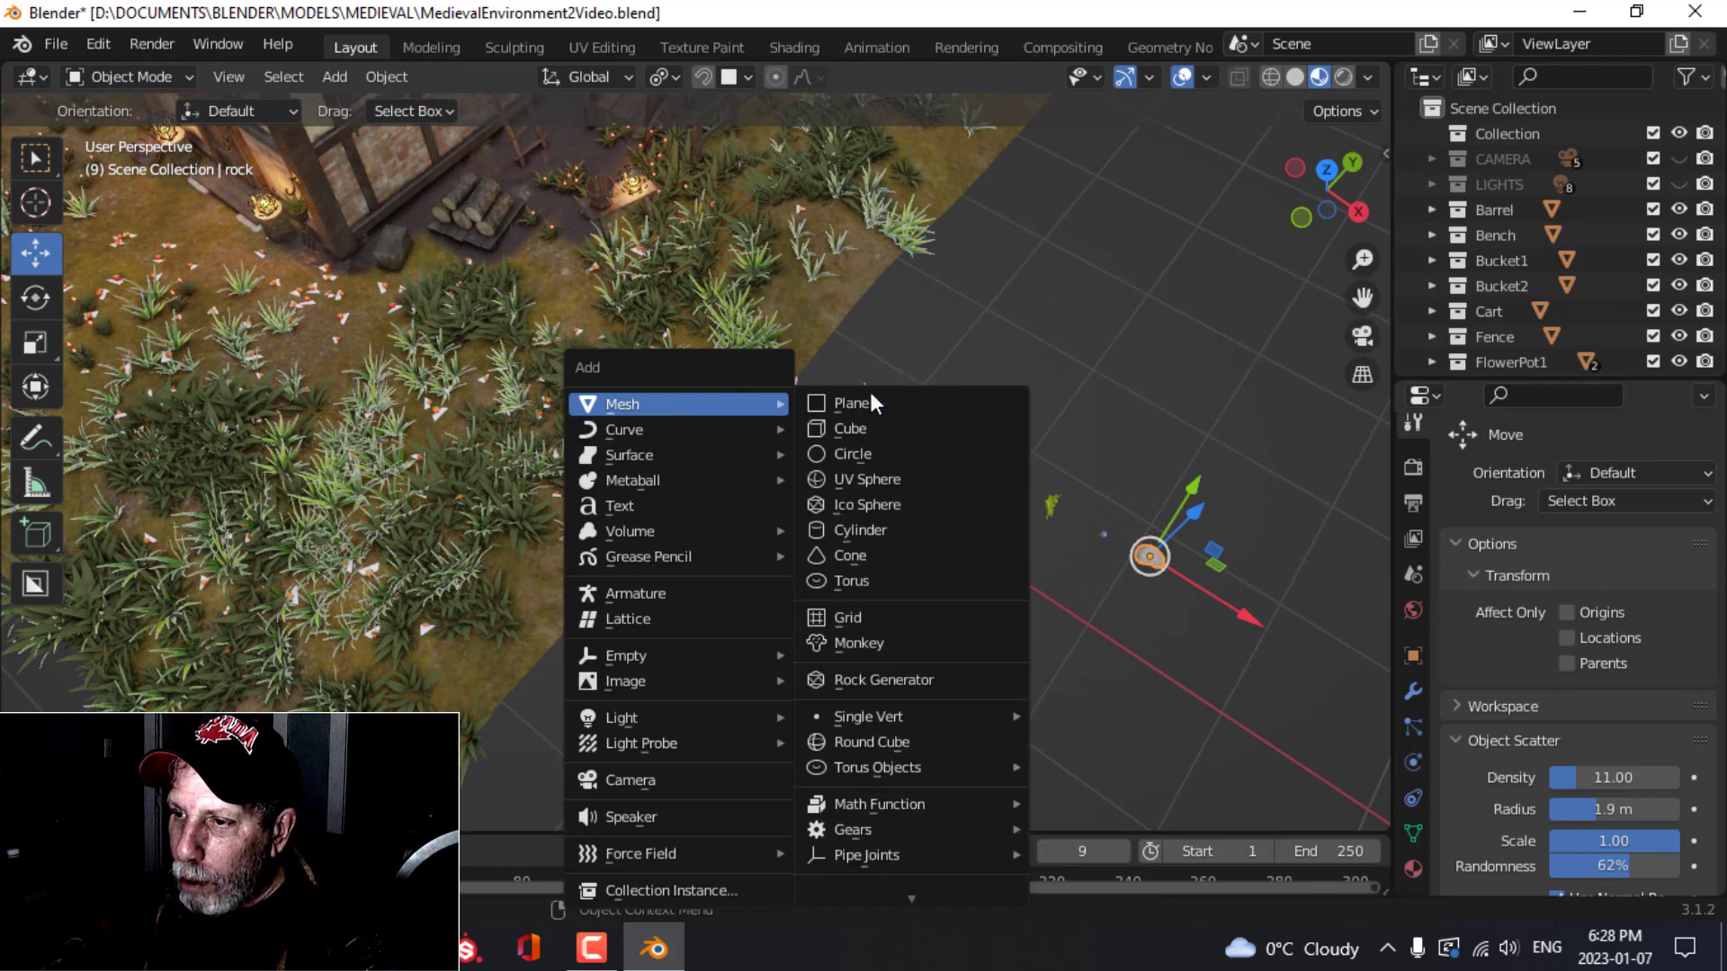
click(892, 681)
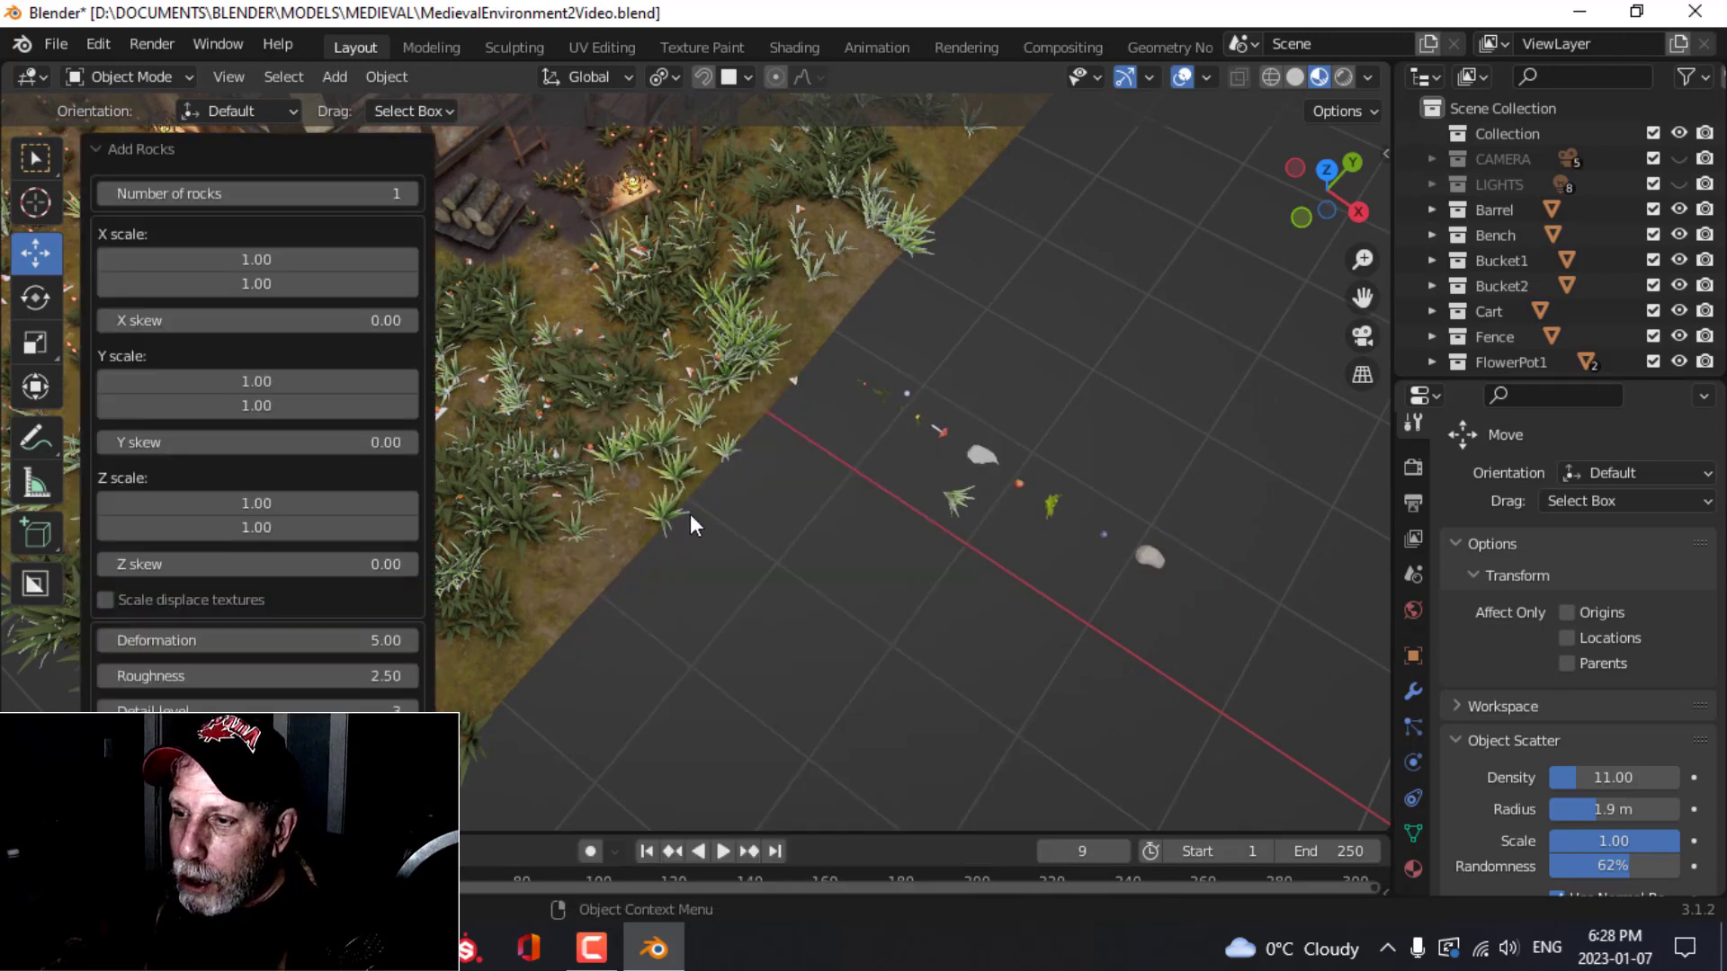
scroll(693, 518, down, 1)
click(237, 153)
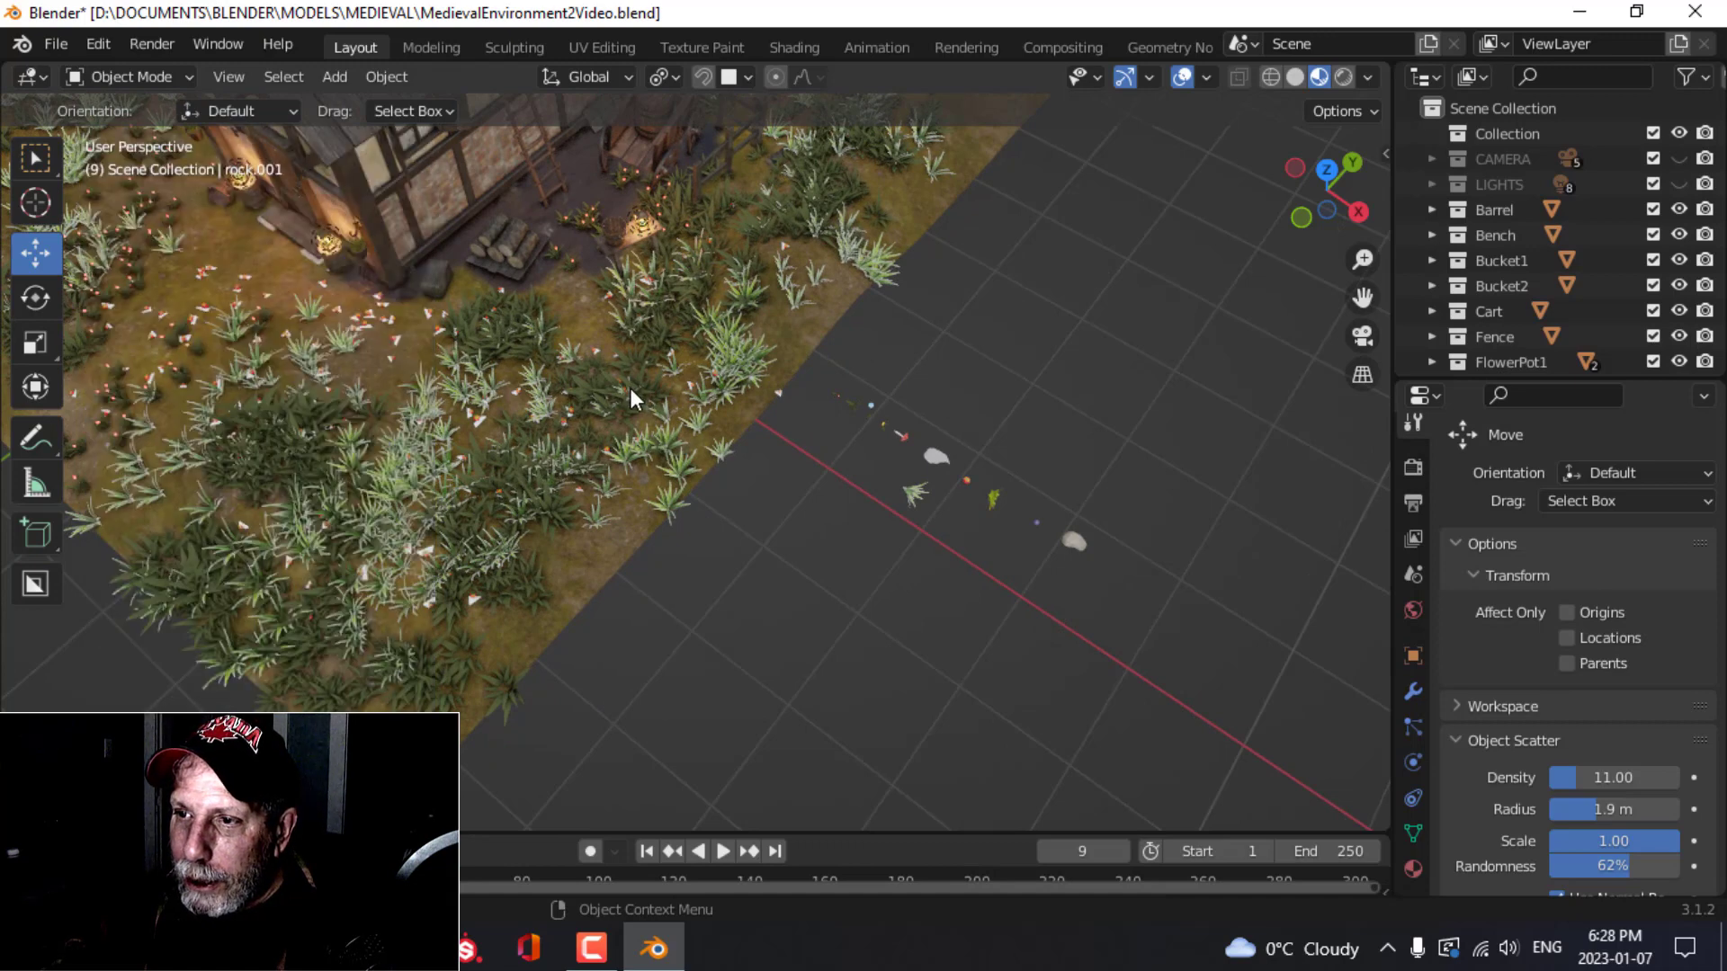
Step: Move the new rock down from the house and out along X, past the existing rock at the end of the row
scroll(631, 397, down, 3)
drag(607, 207, 990, 462)
middle_drag(991, 461, 829, 230)
key(g)
key(x)
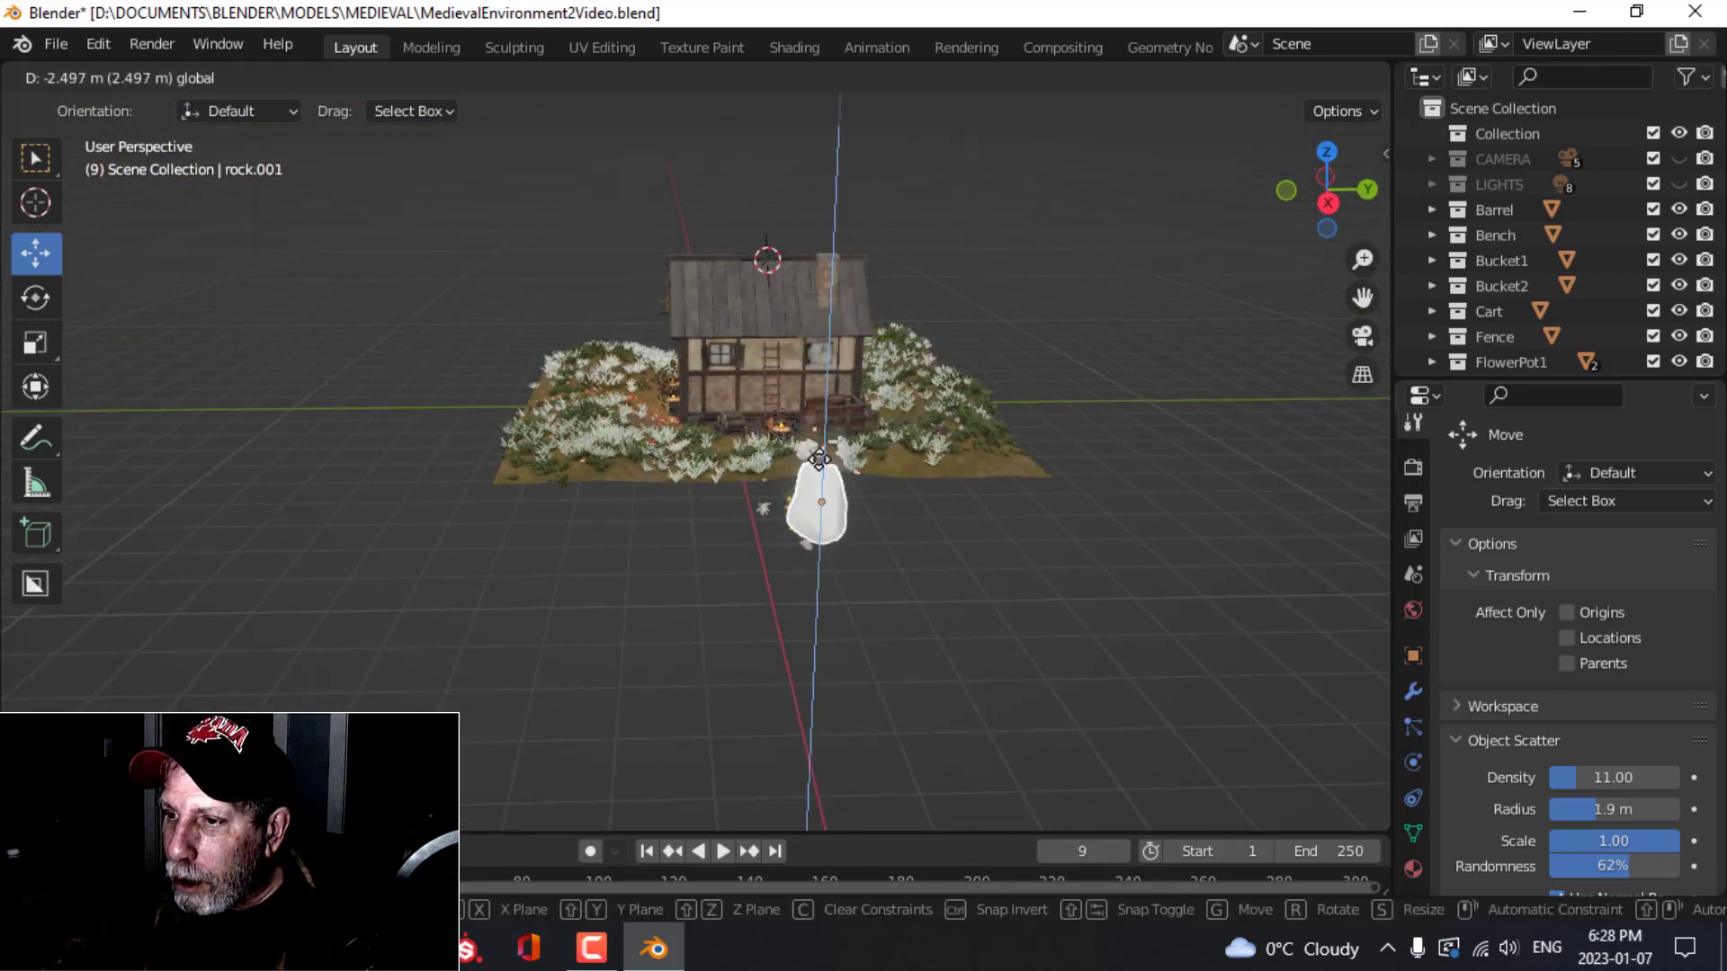
click(1085, 421)
key(KP_Decimal)
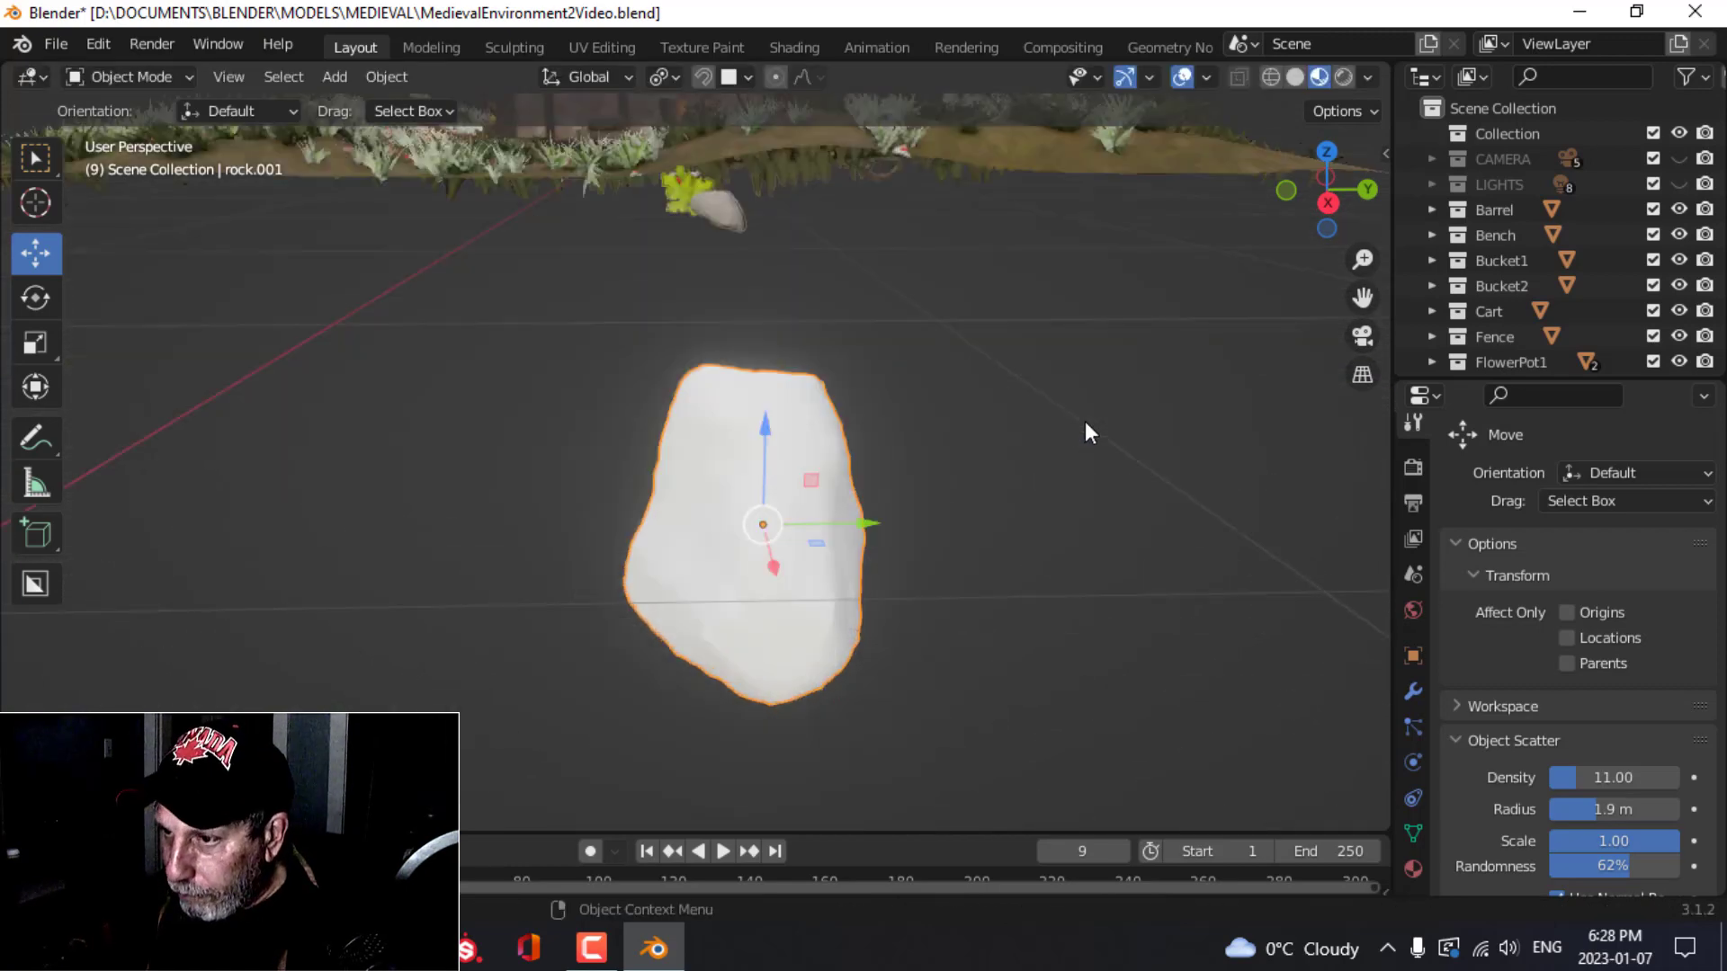
Step: Scale the new rock down uniformly to a small stone, comparable to the existing rock in the row
key(s)
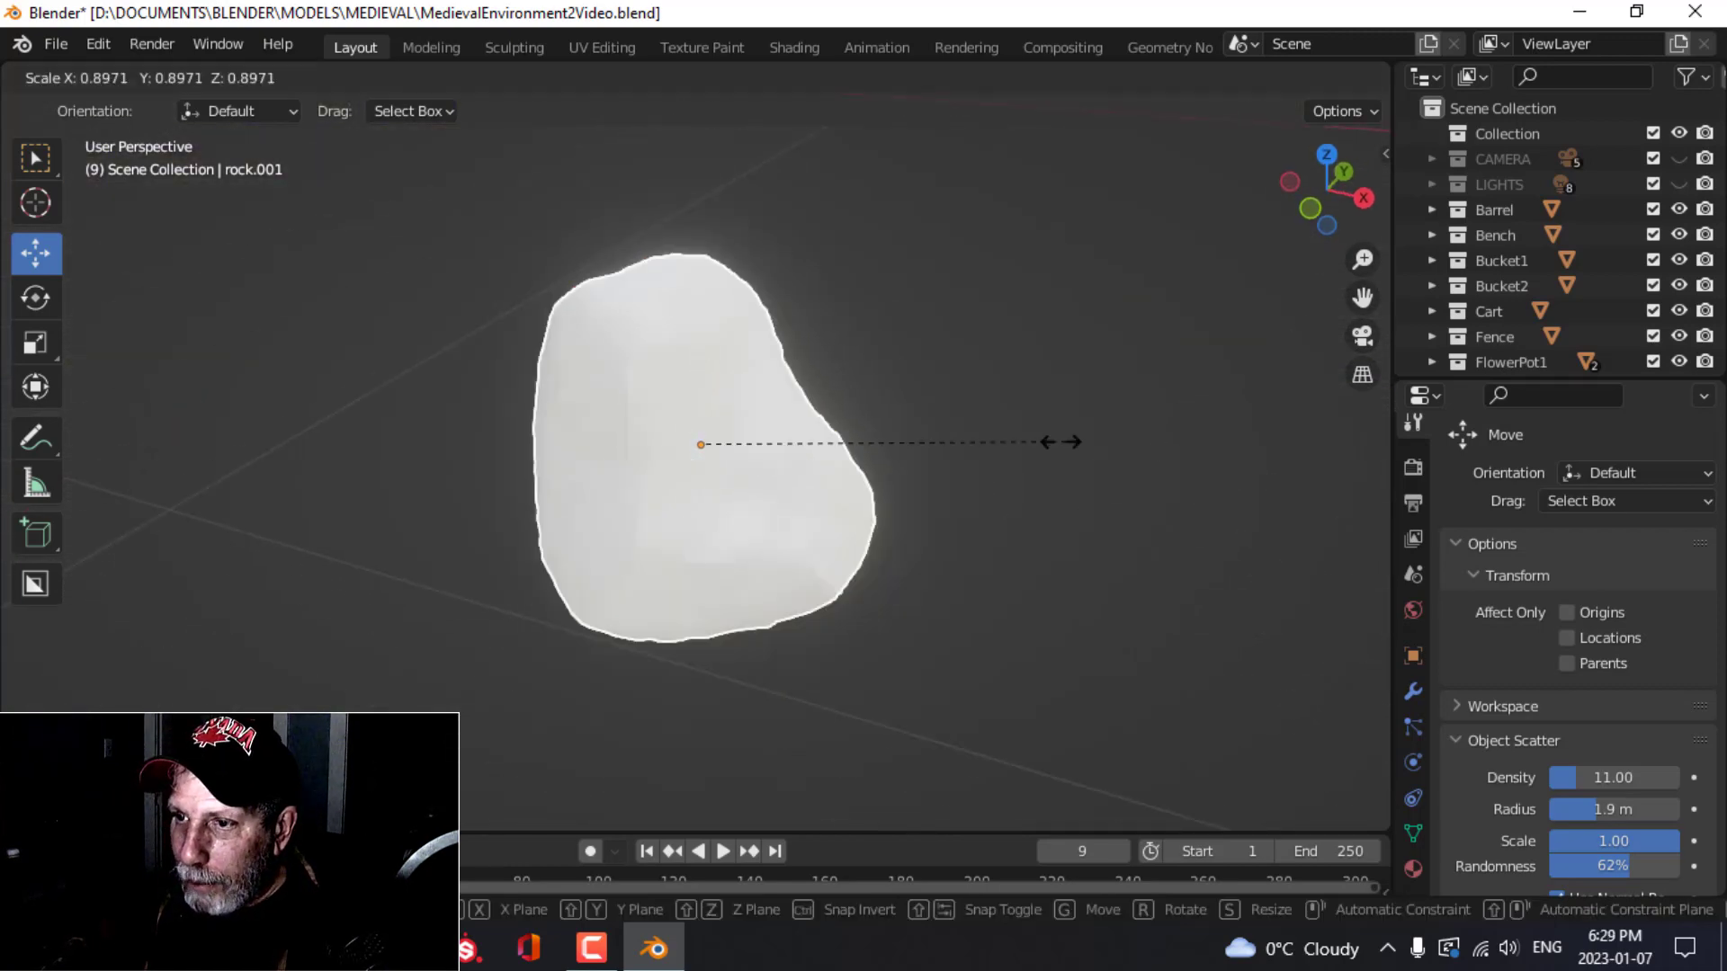
click(758, 477)
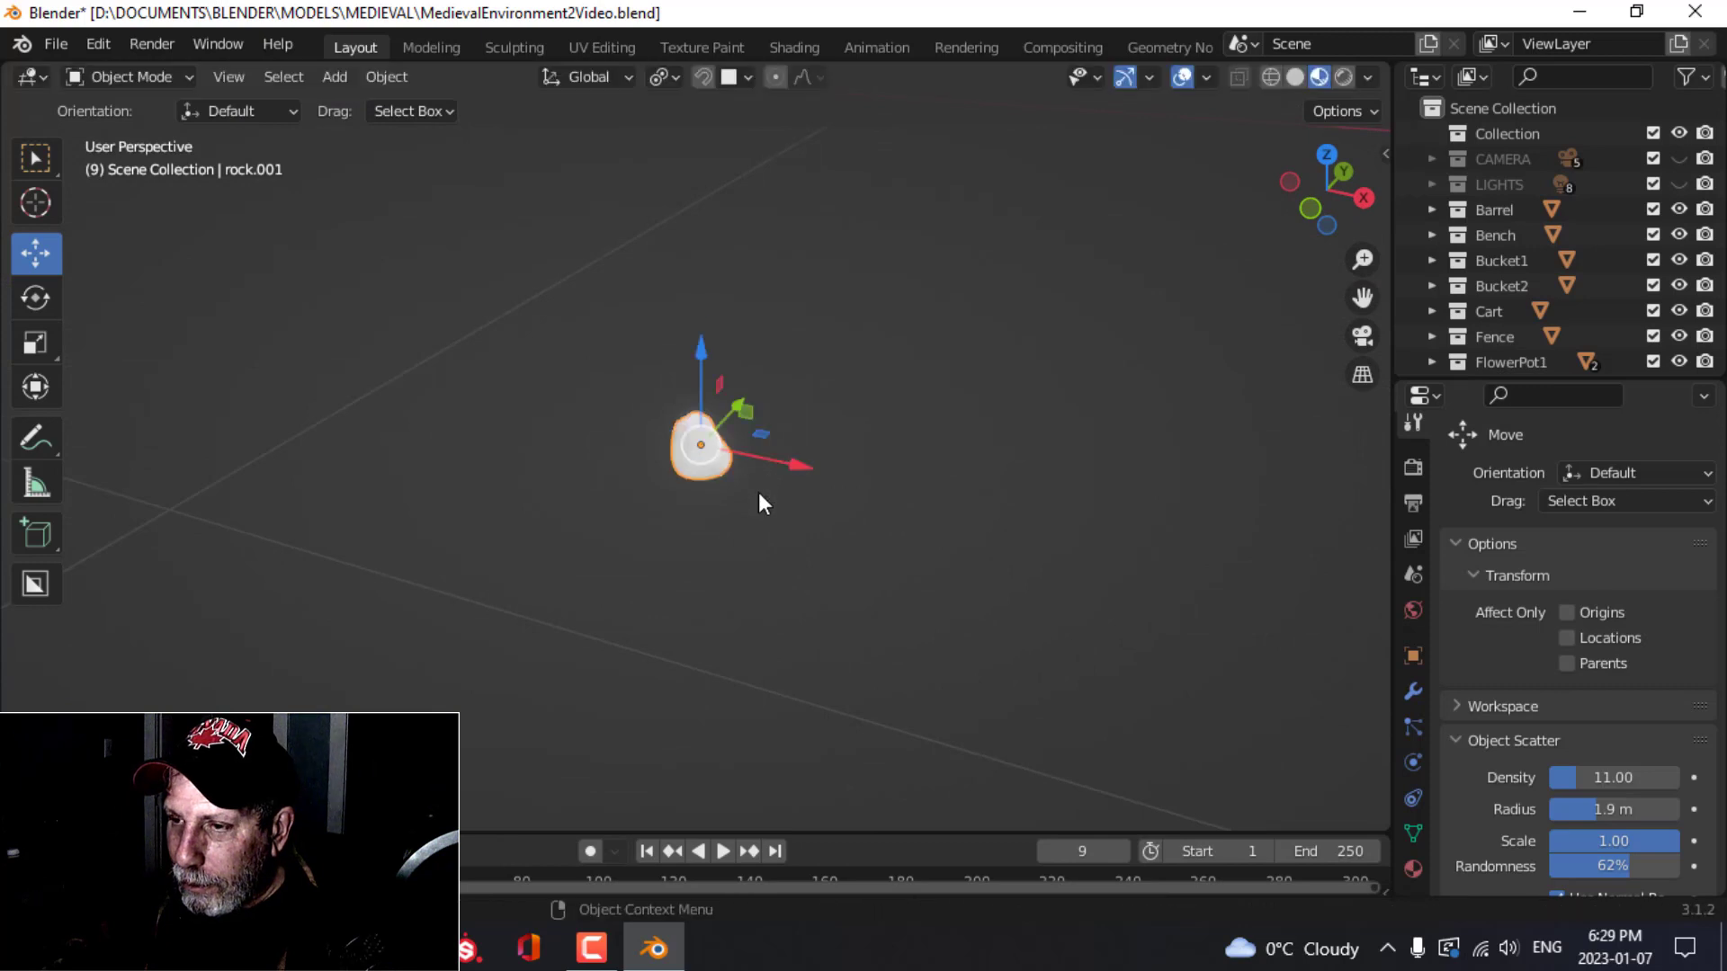
scroll(759, 493, up, 4)
middle_drag(806, 466, 973, 464)
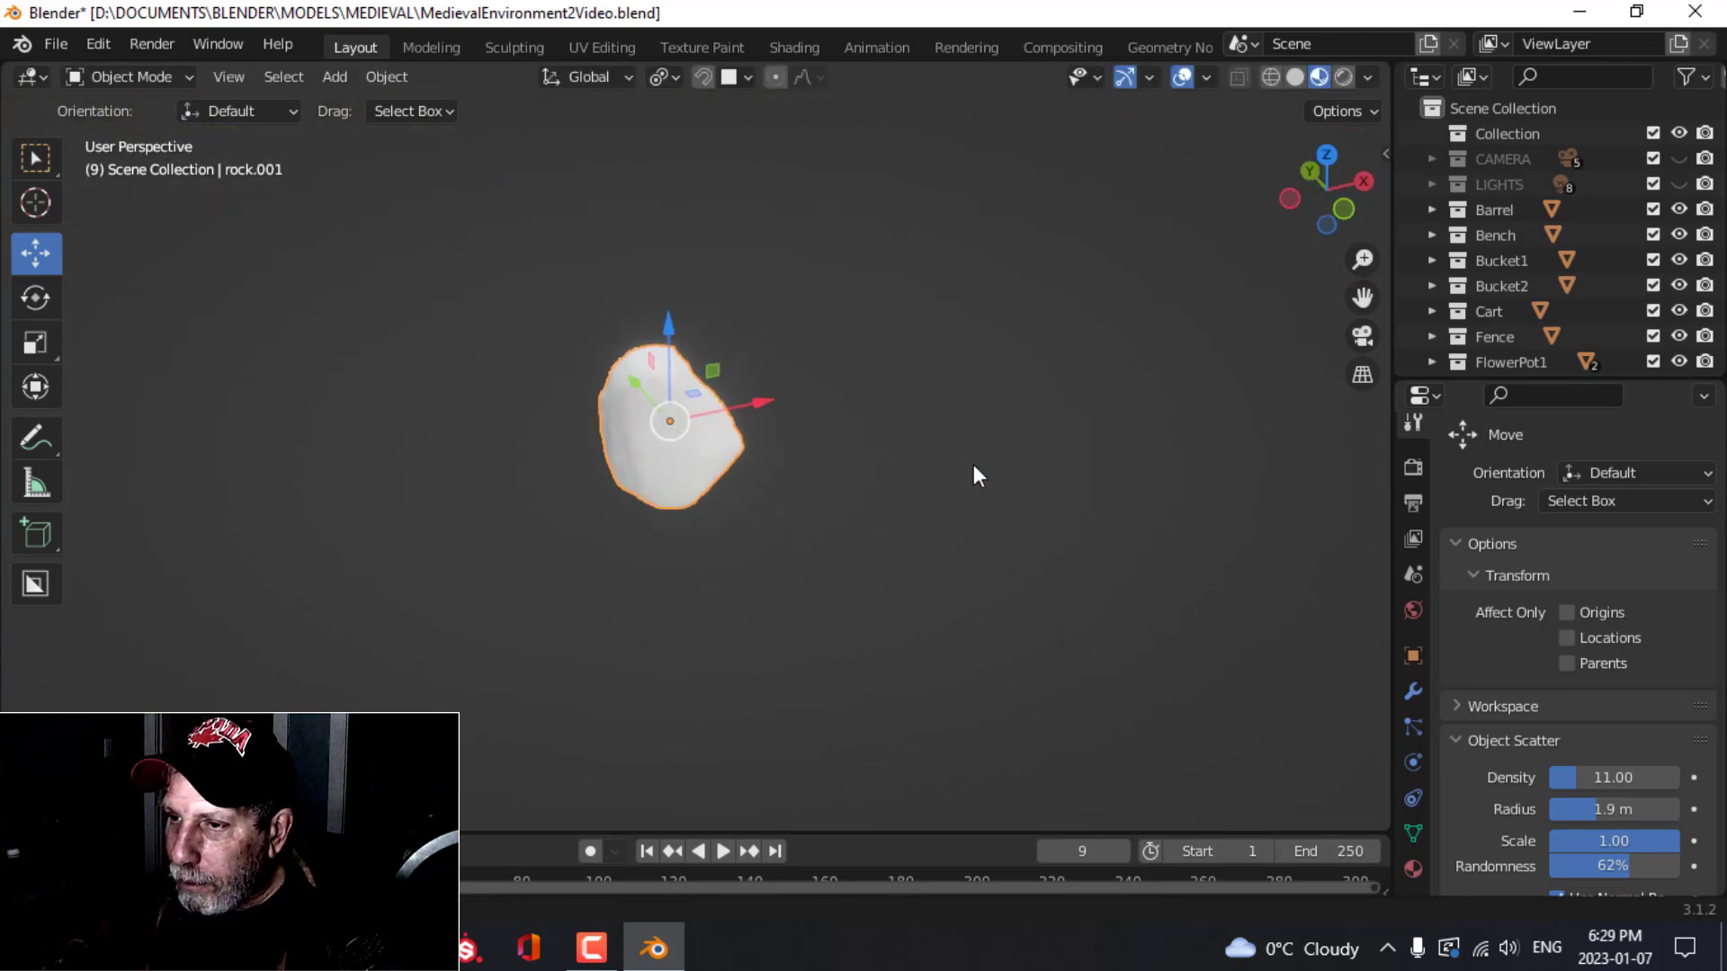
Step: Switch the viewport to solid shading and rotate the new rock 90 degrees about the Y axis
click(1294, 80)
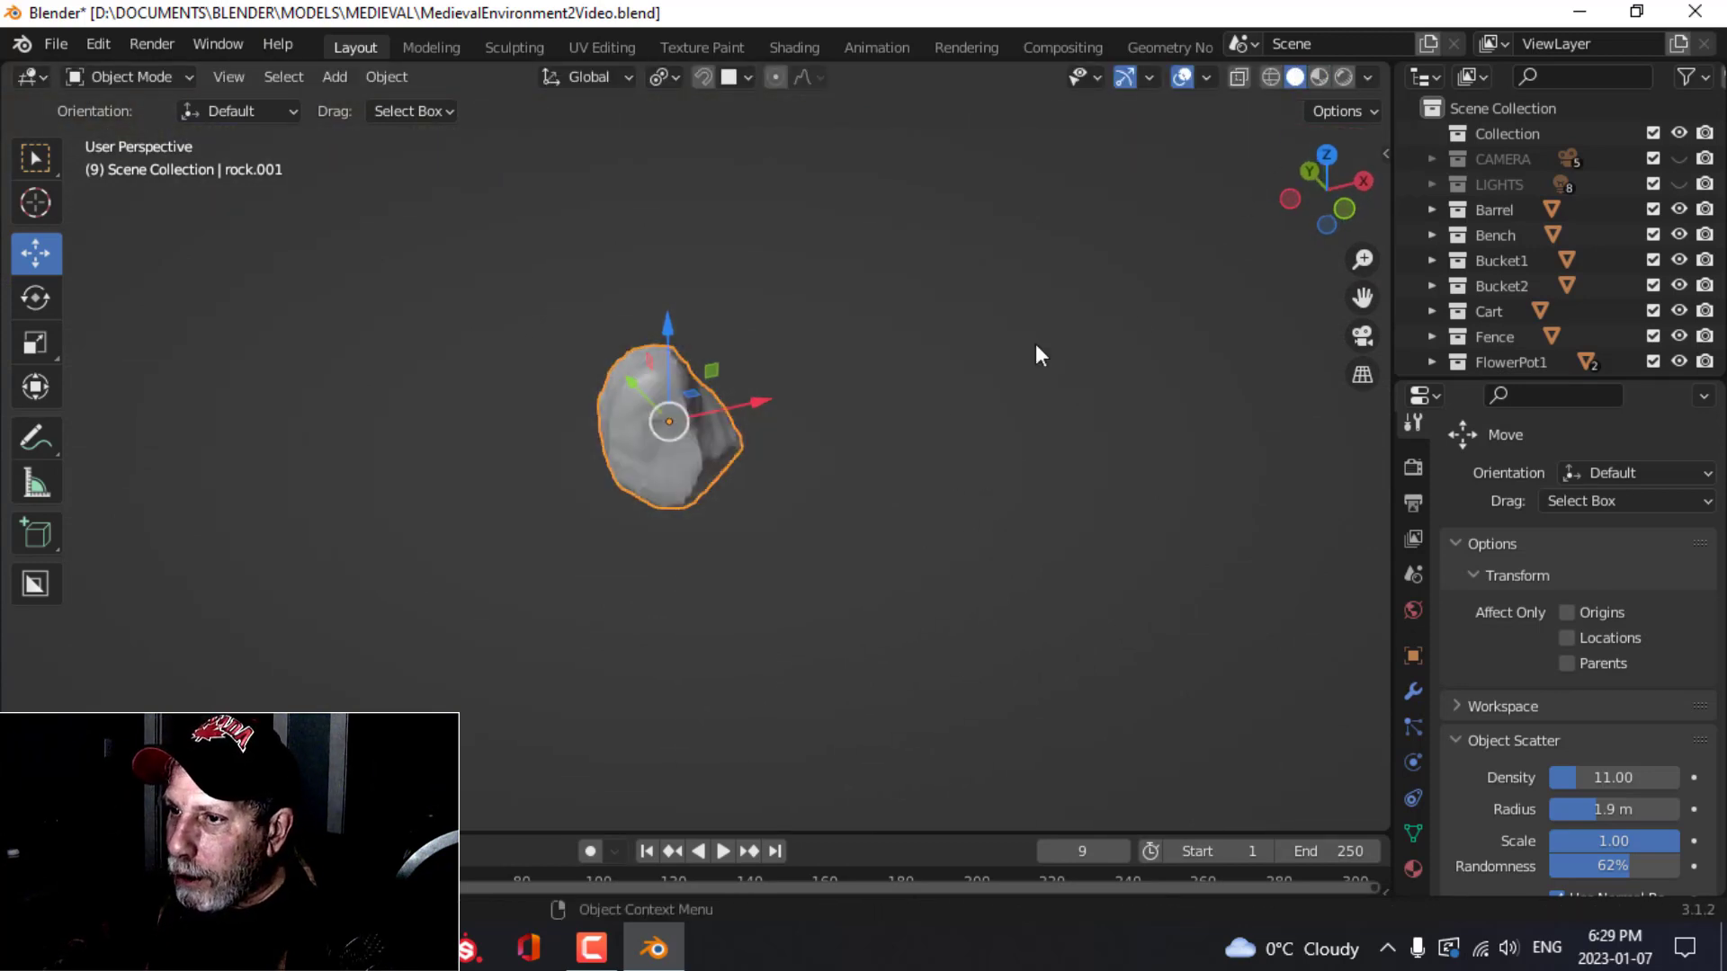
mouse_move(791, 461)
middle_down()
mouse_move(541, 405)
mouse_move(788, 381)
mouse_move(761, 426)
mouse_move(904, 440)
middle_up()
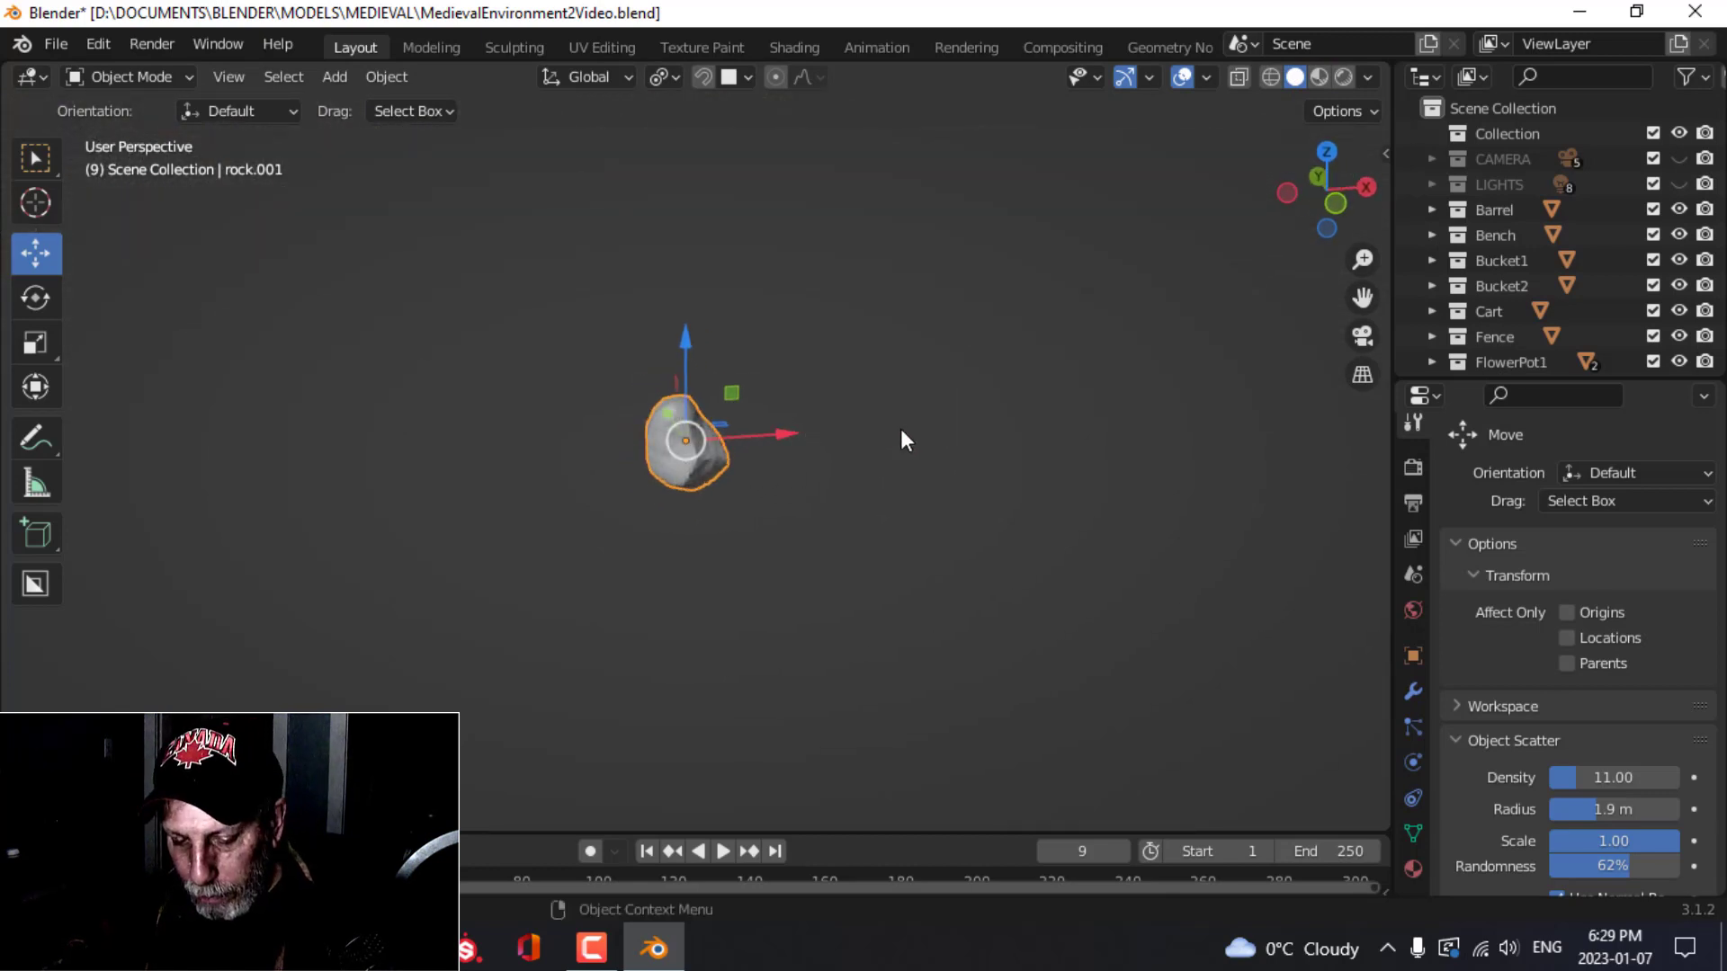
text(ry)
text(90)
key(Return)
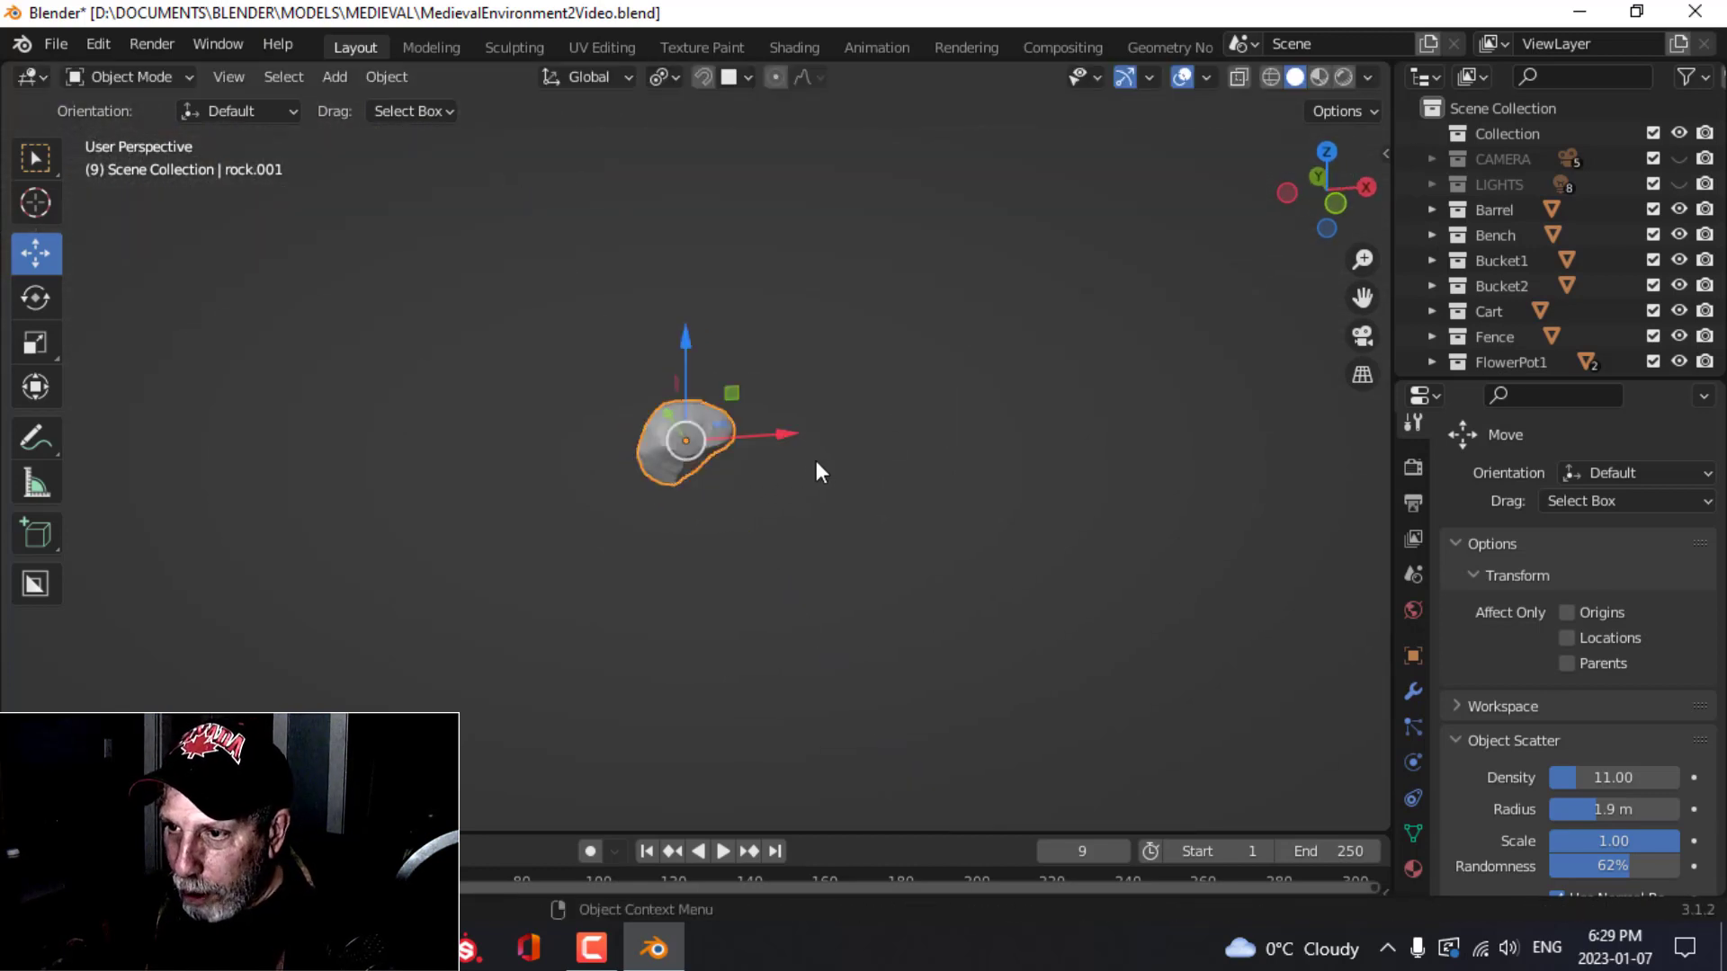
Step: Raise the new rock in the front view to the height of the other source objects, beside the existing rock
middle_drag(817, 460, 537, 482)
scroll(537, 482, down, 5)
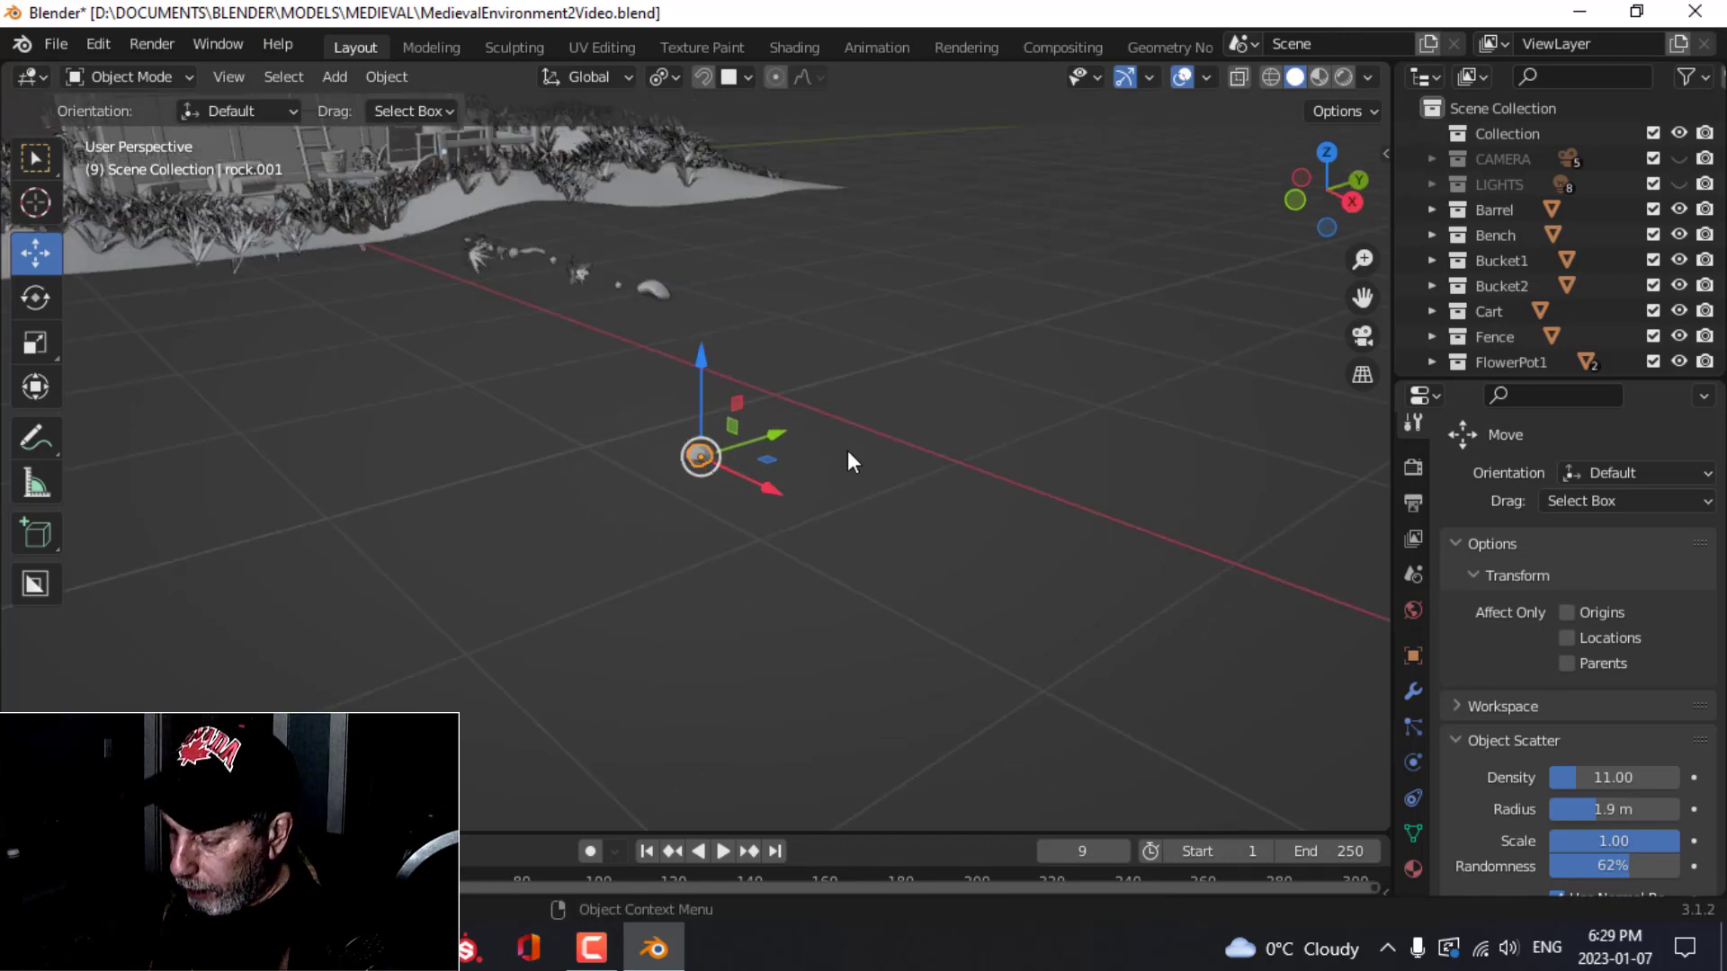
key(KP_7)
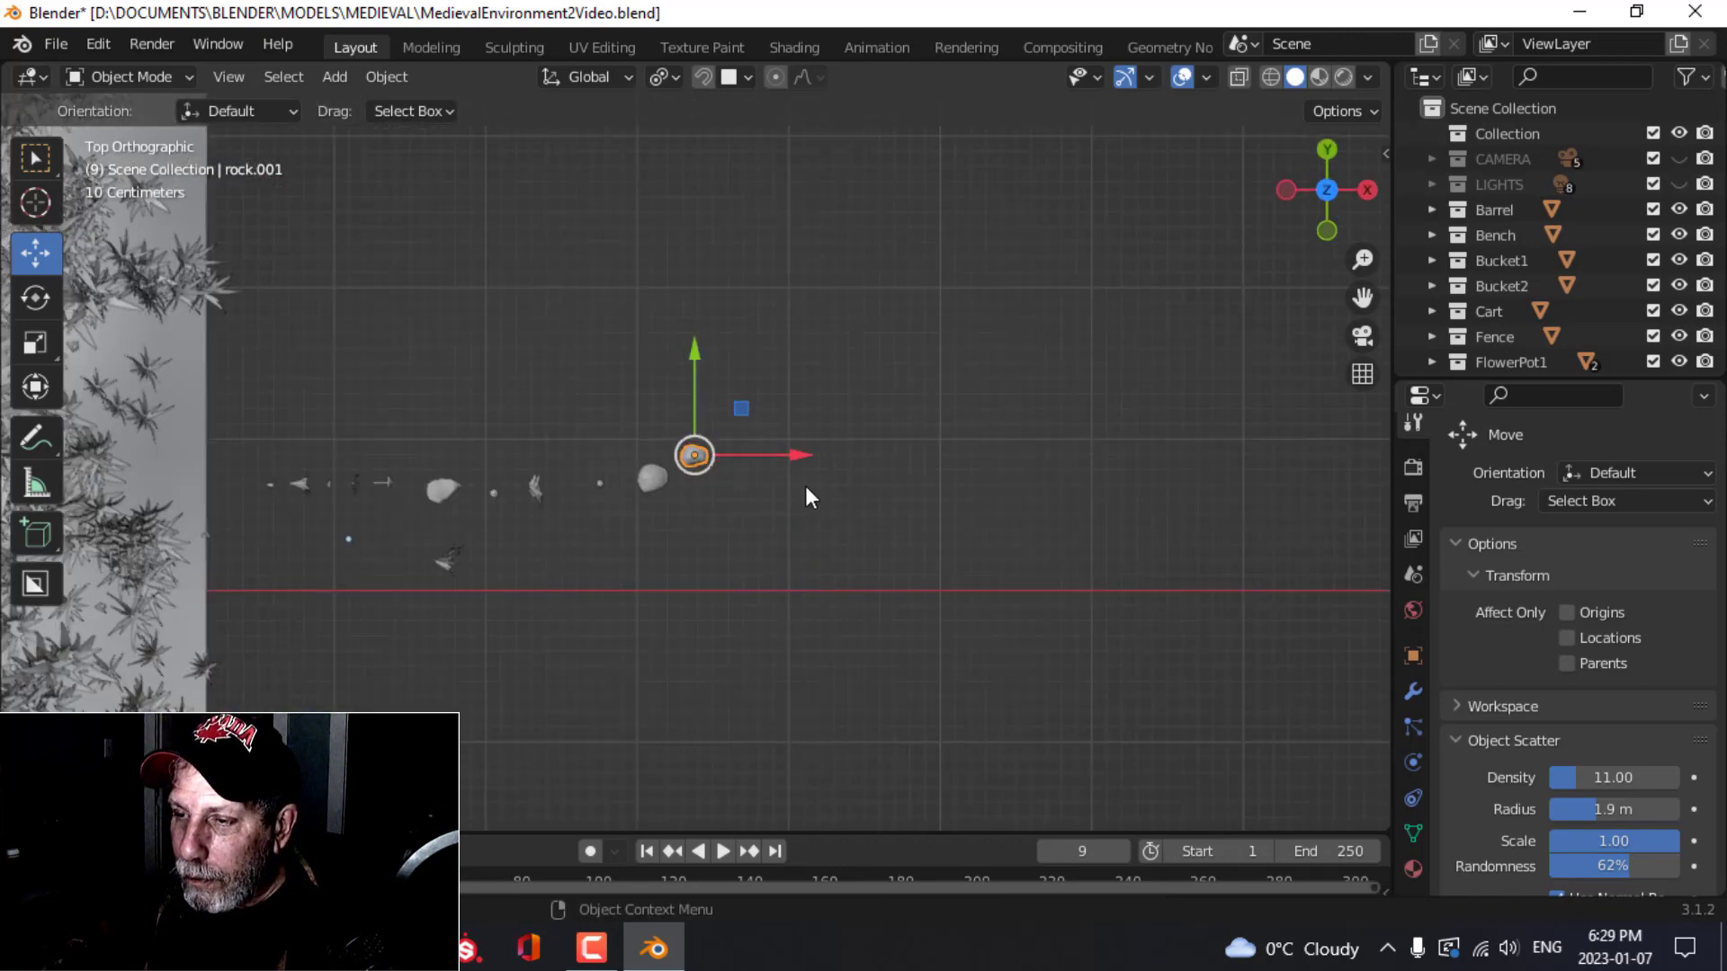
middle_drag(810, 497, 795, 424)
key(KP_1)
key(g)
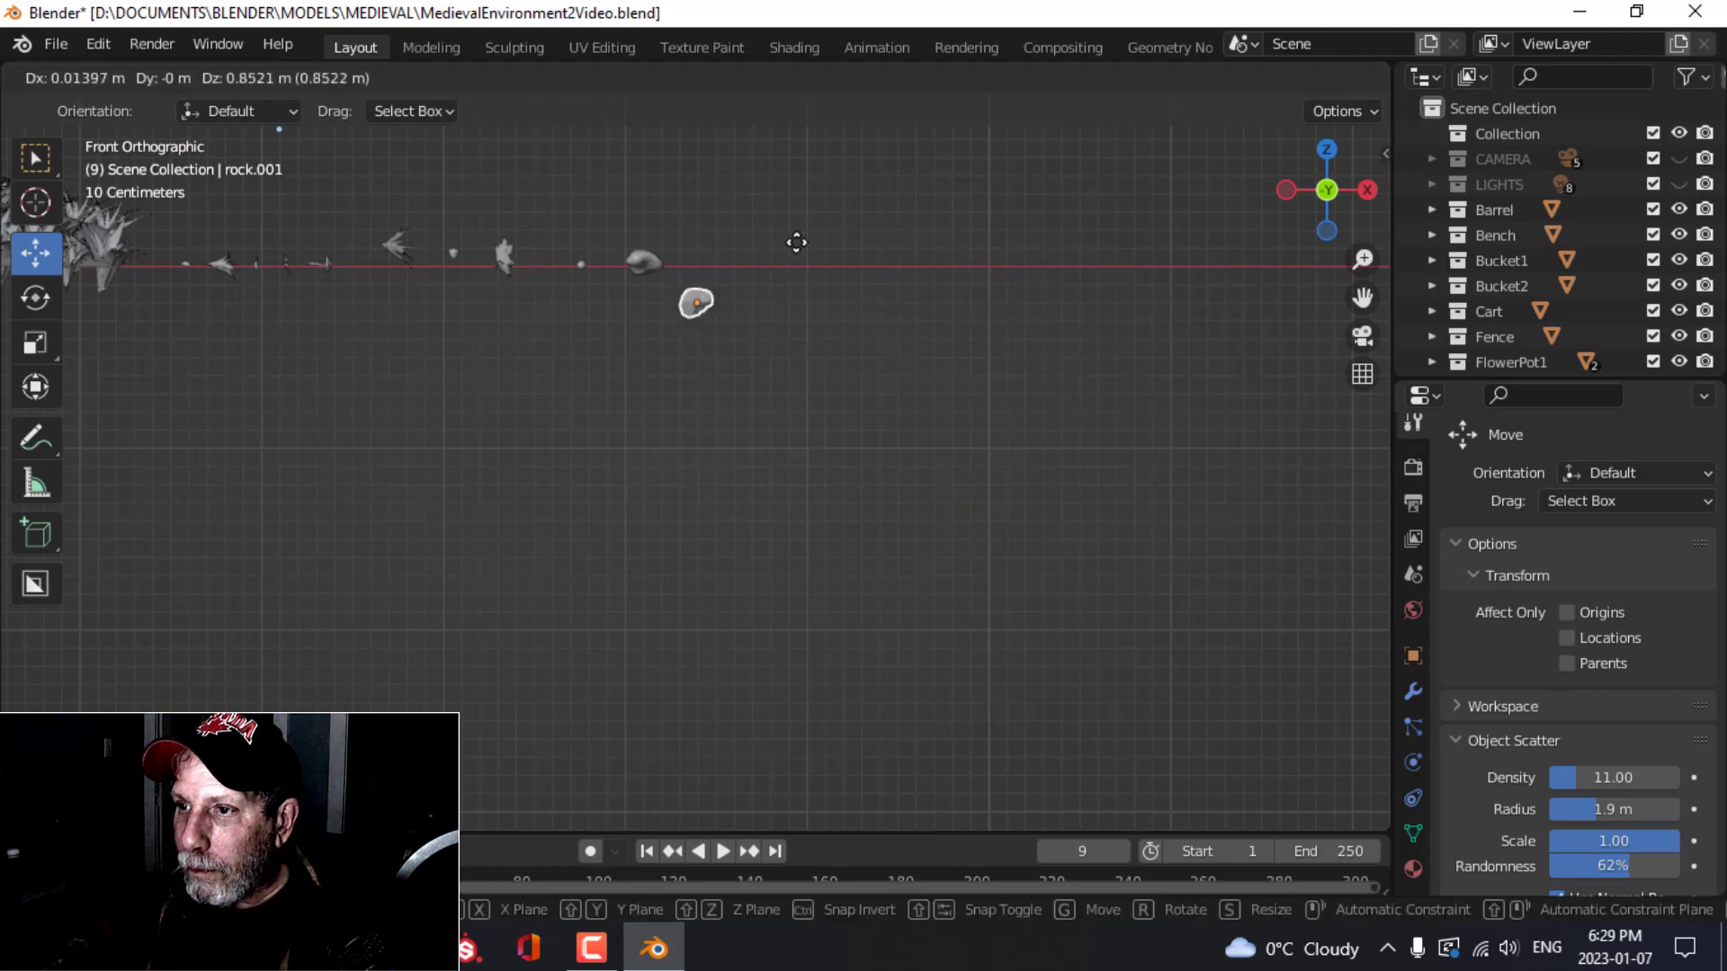
click(814, 216)
middle_drag(883, 301, 1104, 584)
Step: Apply all the subdivision and Displace modifiers on the new rock, from first to last
click(1414, 691)
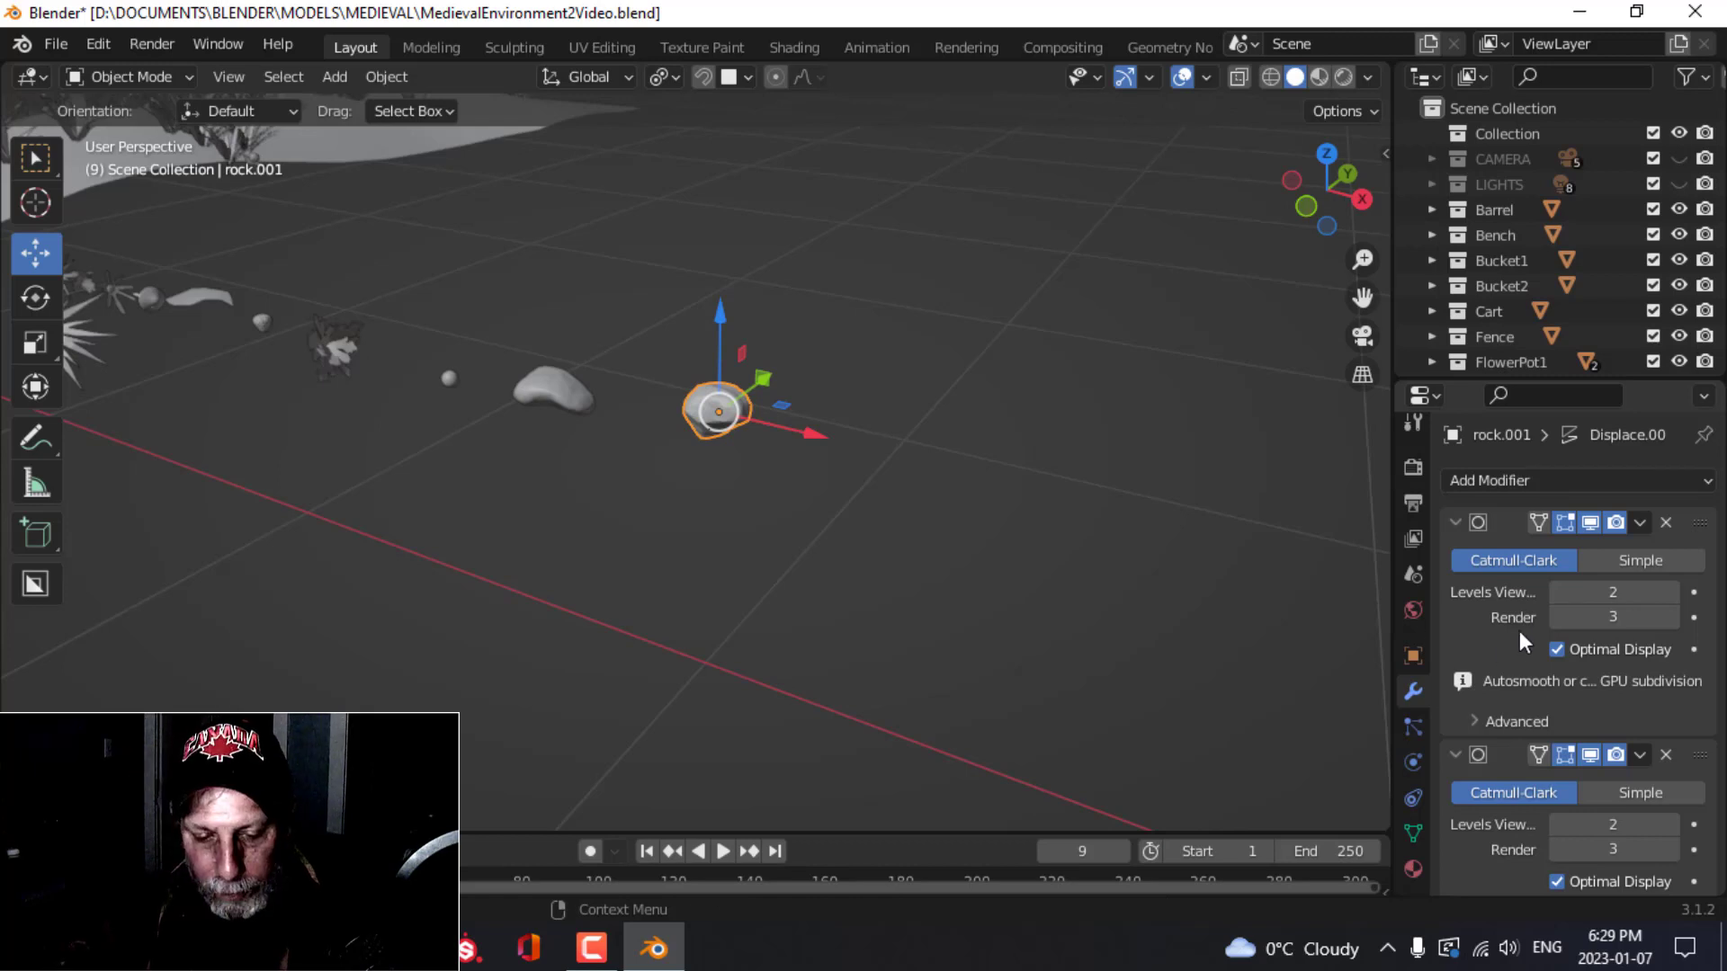
key(ctrl+a)
key(ctrl+a)
key(ctrl+a)
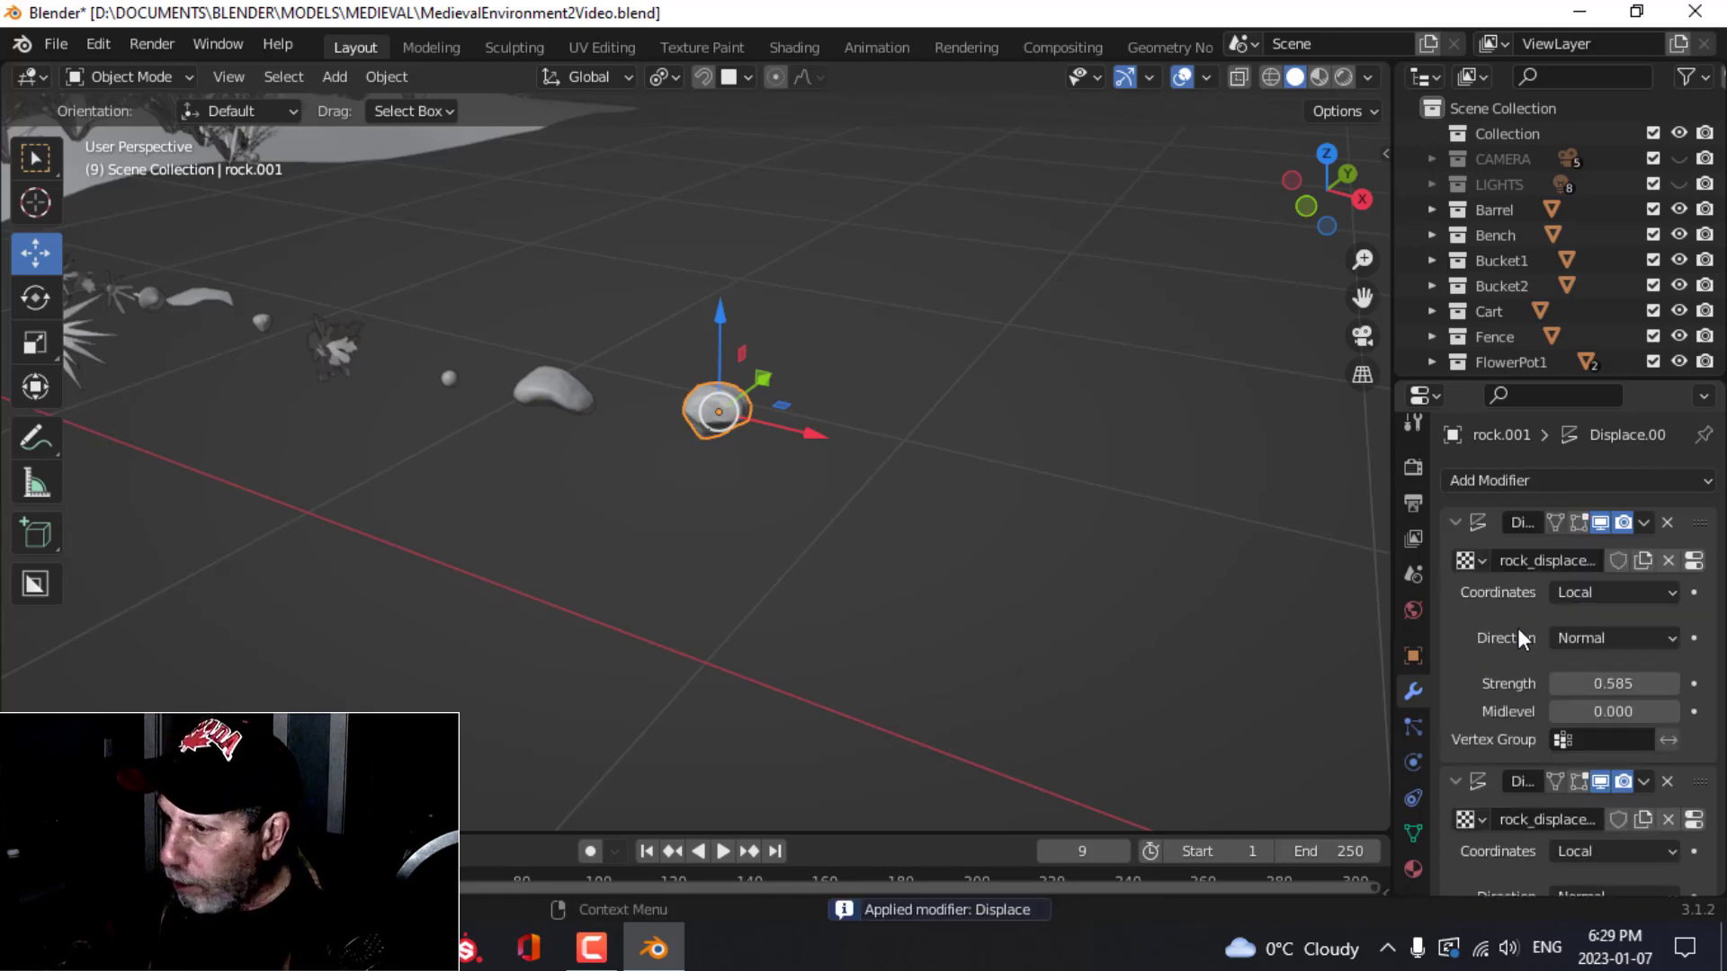
key(ctrl+a)
key(ctrl+a)
key(ctrl+a)
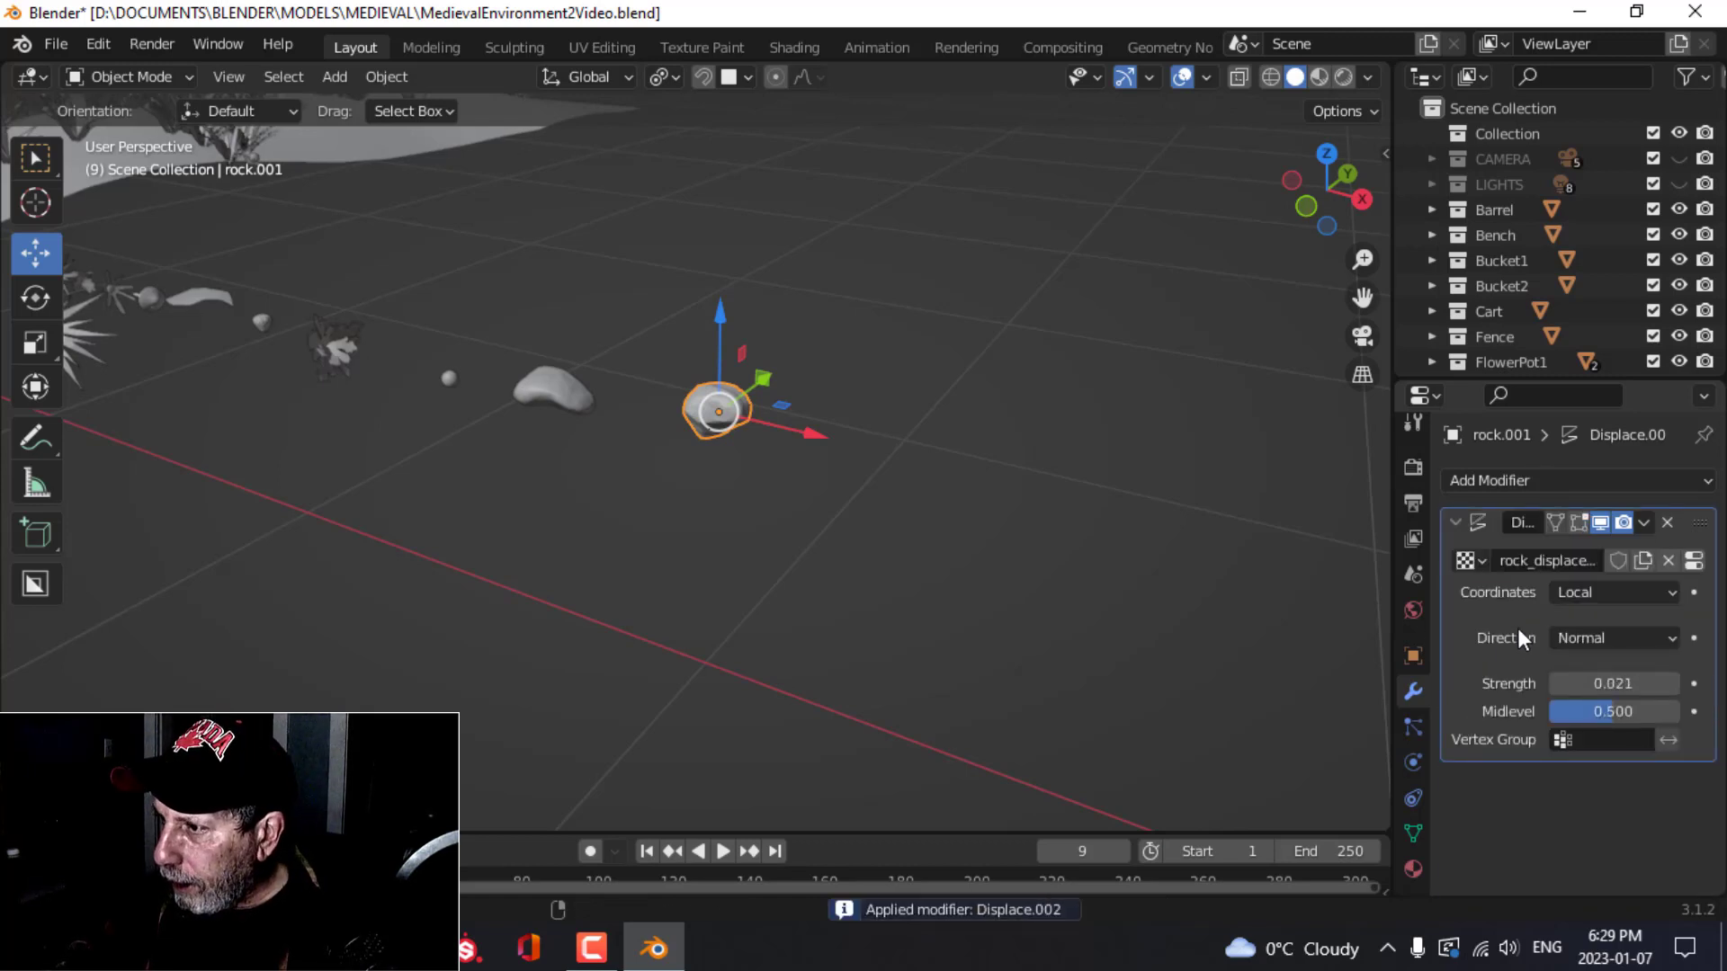
Step: Unwrap the new rock's whole mesh with Smart UV Project at a 66° angle limit and zero island margin, returning to Object Mode
scroll(788, 429, up, 3)
key(Tab)
middle_drag(894, 369, 790, 444)
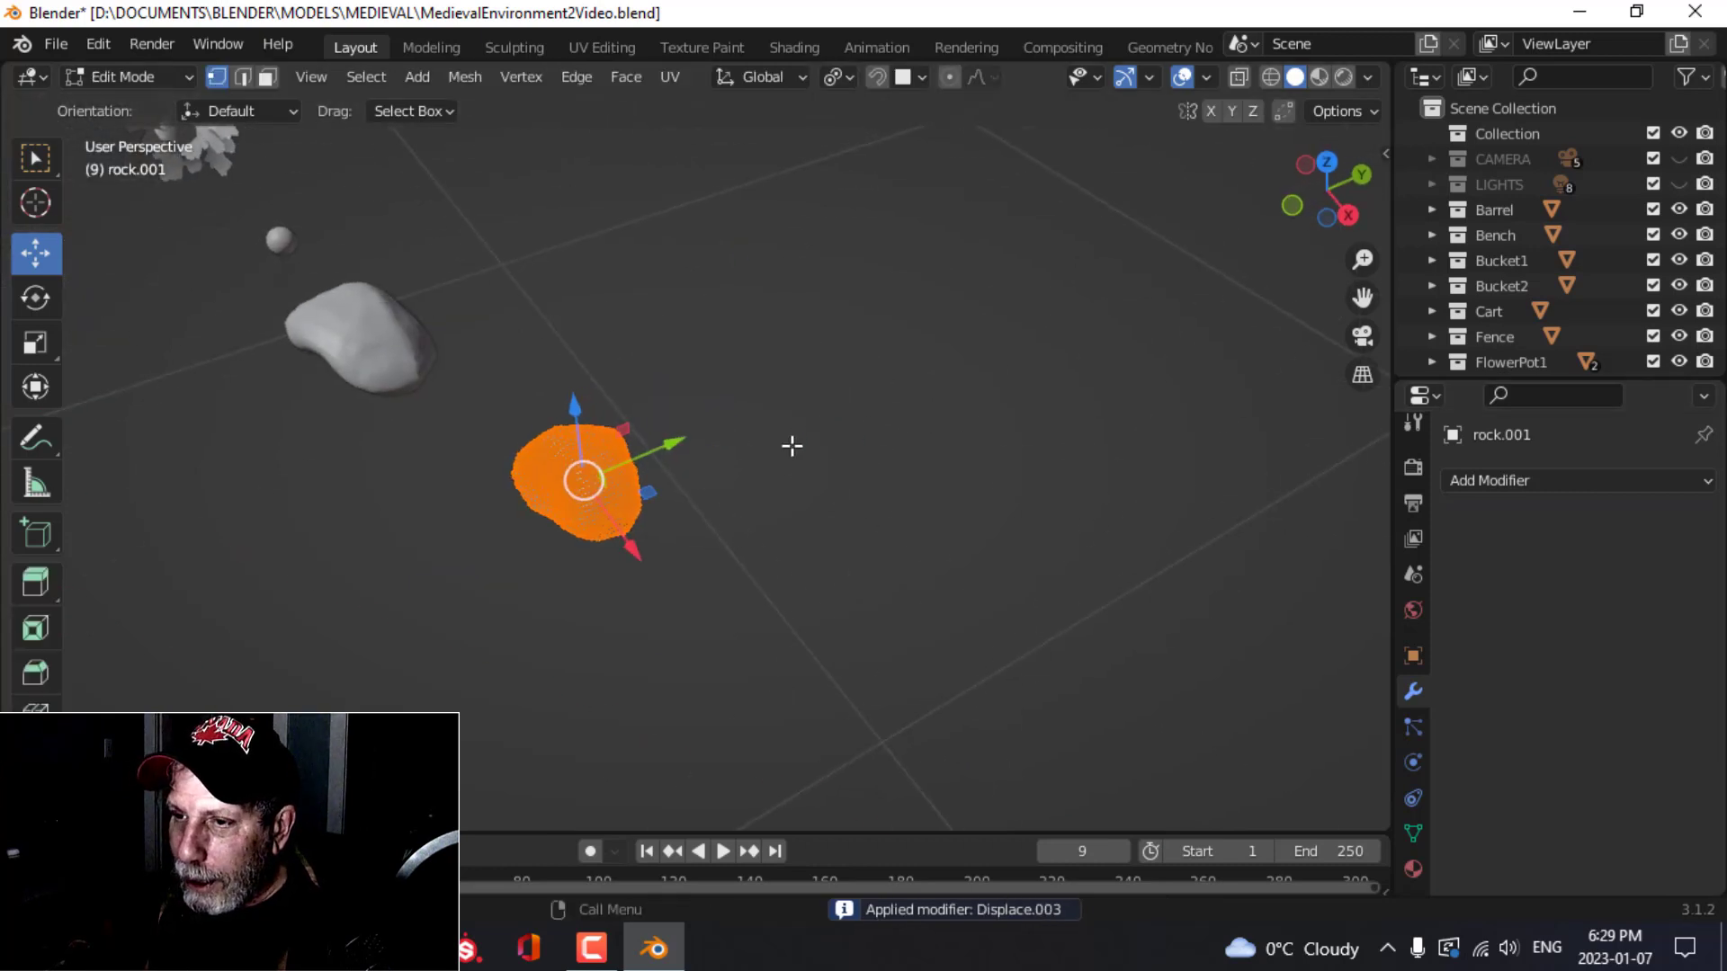
scroll(791, 444, up, 2)
key(u)
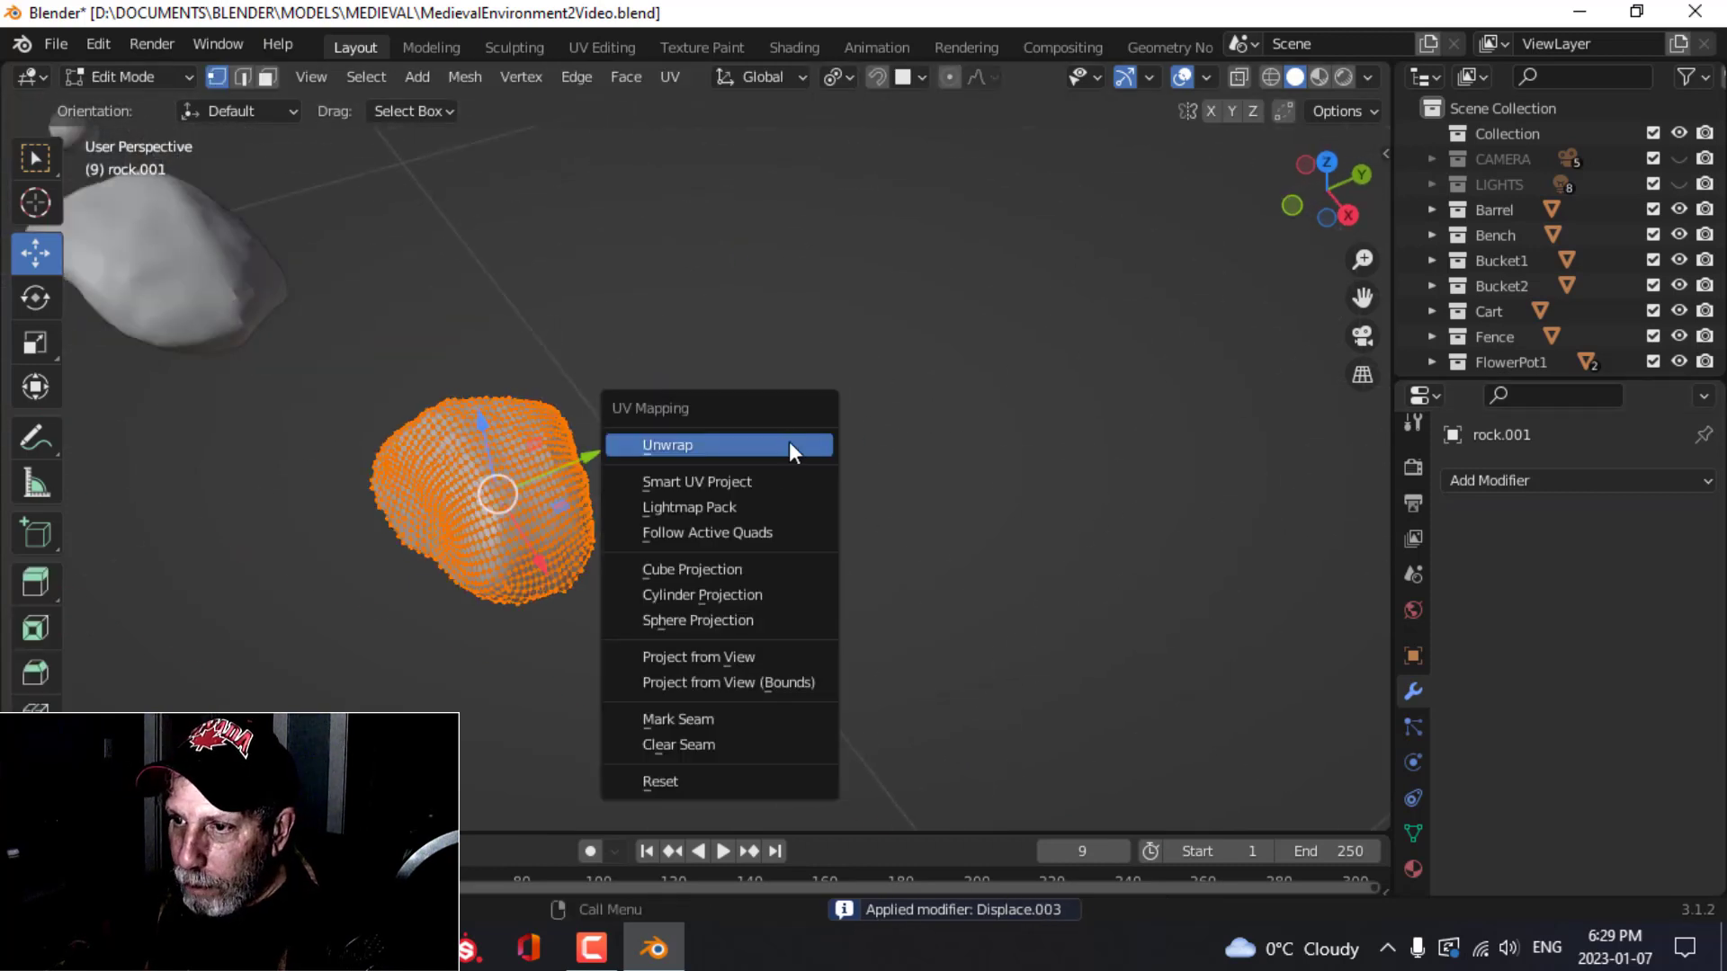
click(768, 480)
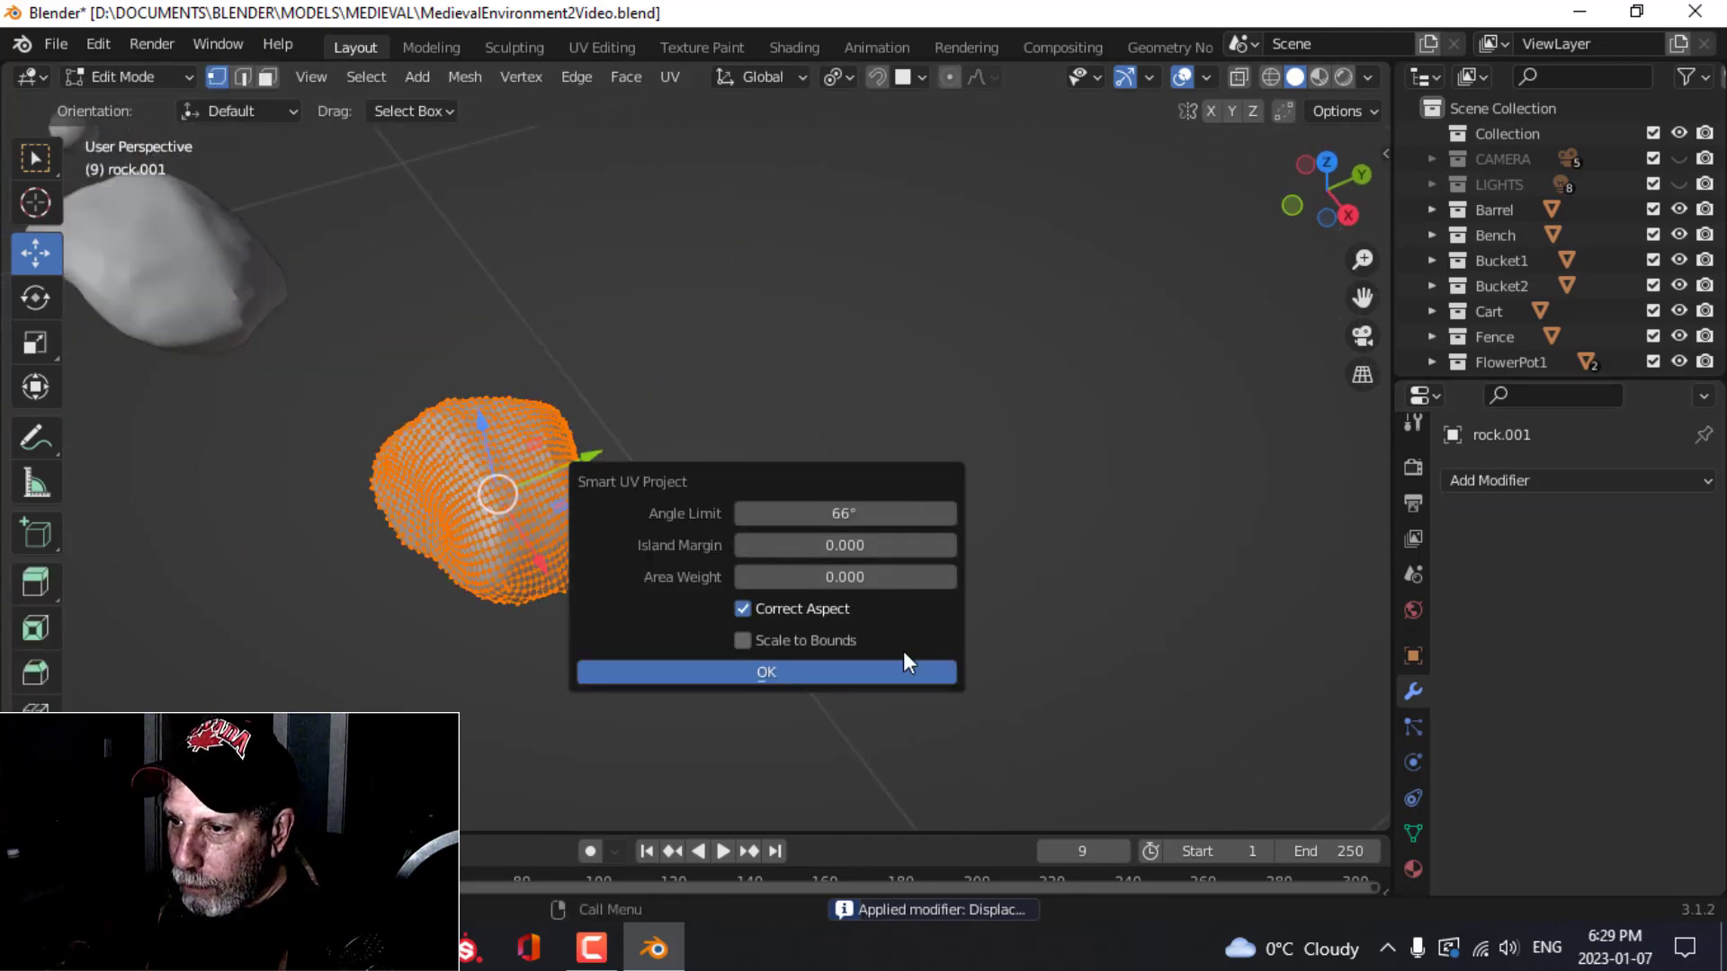
click(839, 672)
key(Tab)
scroll(791, 445, down, 4)
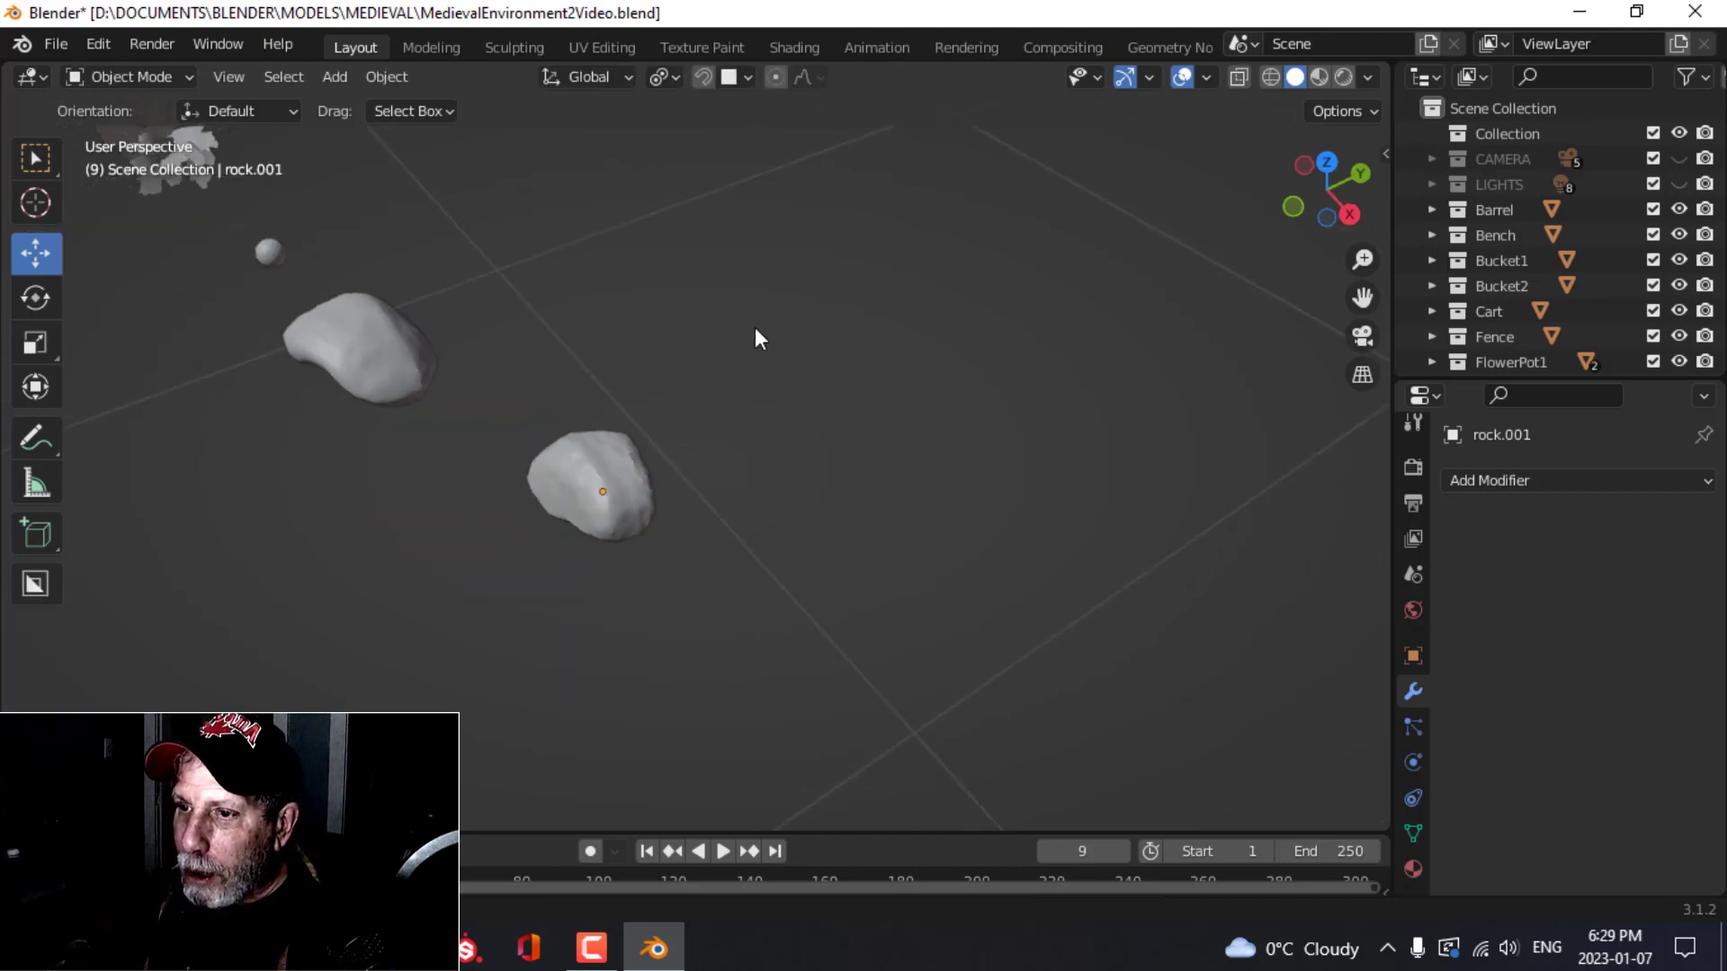
Step: Select the new rock and set the transform pivot point to Median Point
click(610, 459)
click(666, 76)
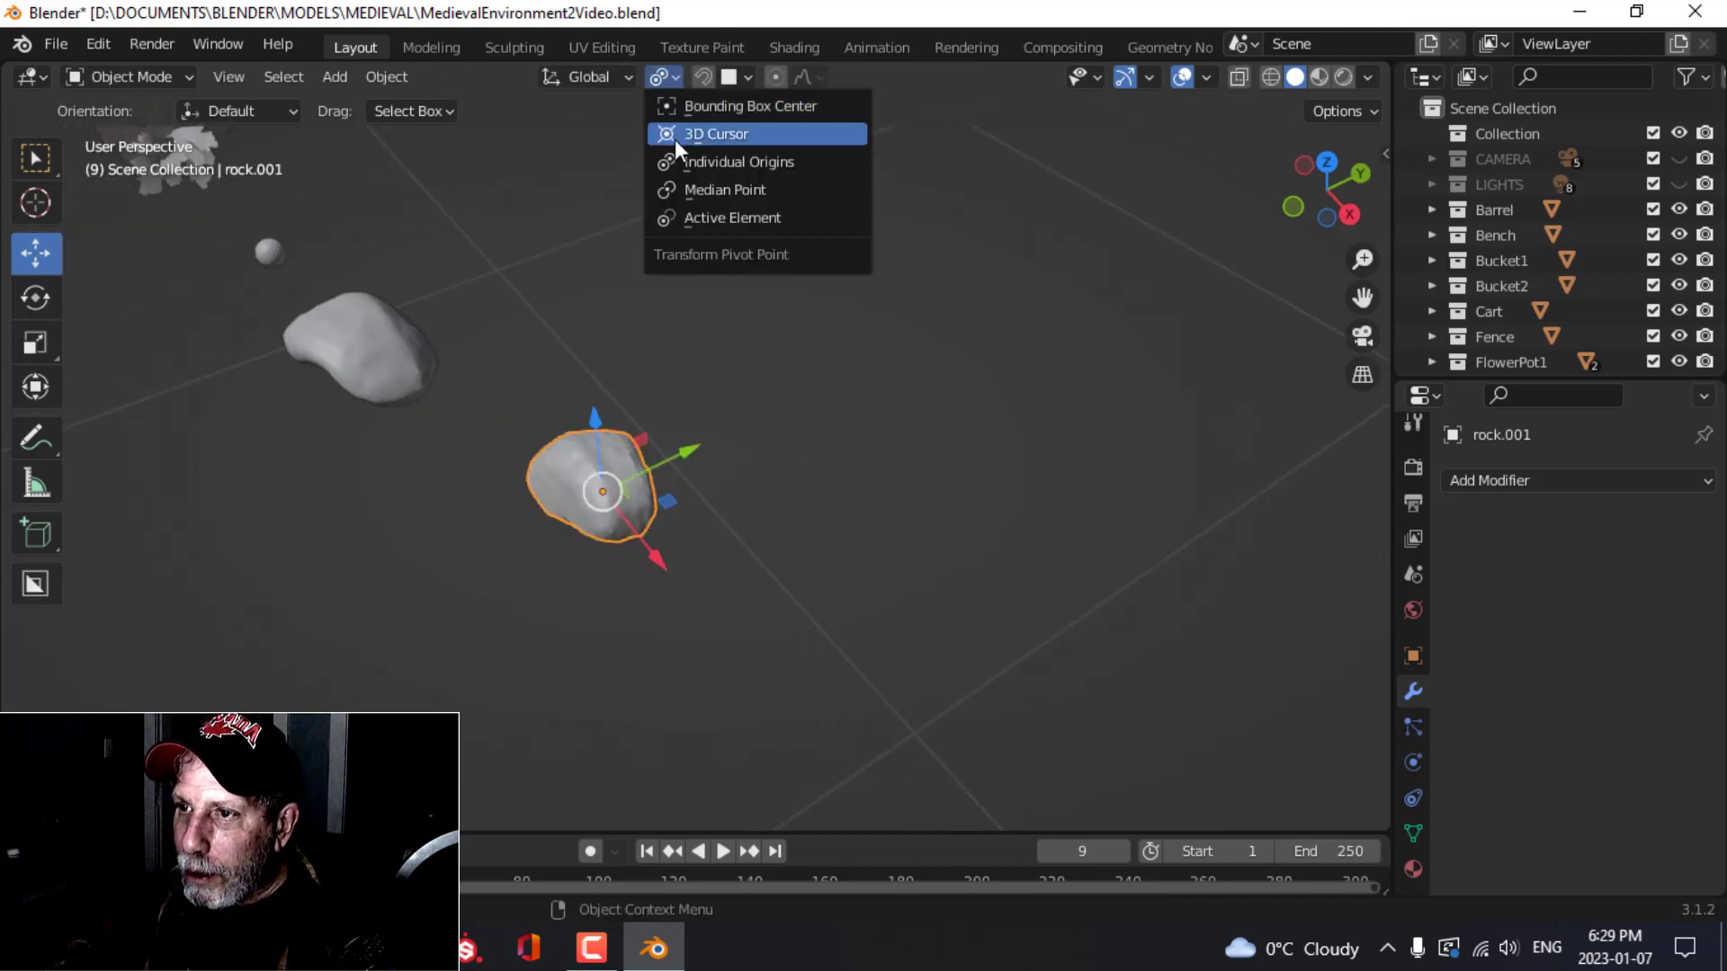
click(703, 189)
Step: Create a new material named Rock2 on the new rock in the Shading workspace
click(790, 46)
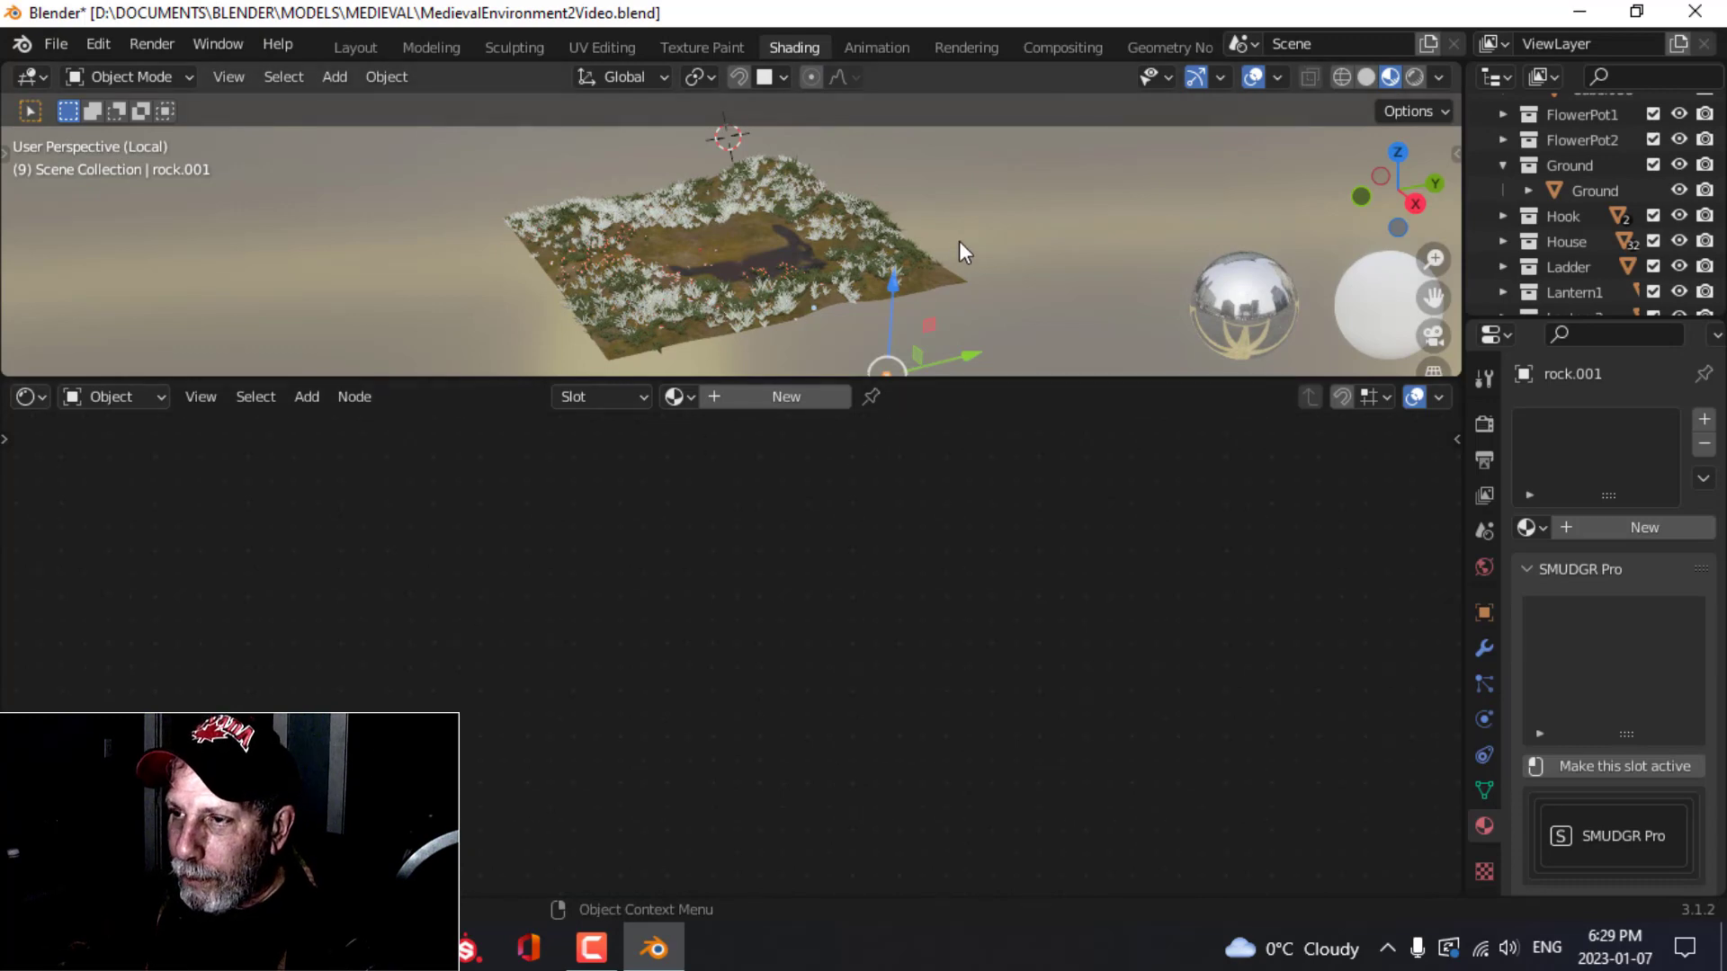
key(period)
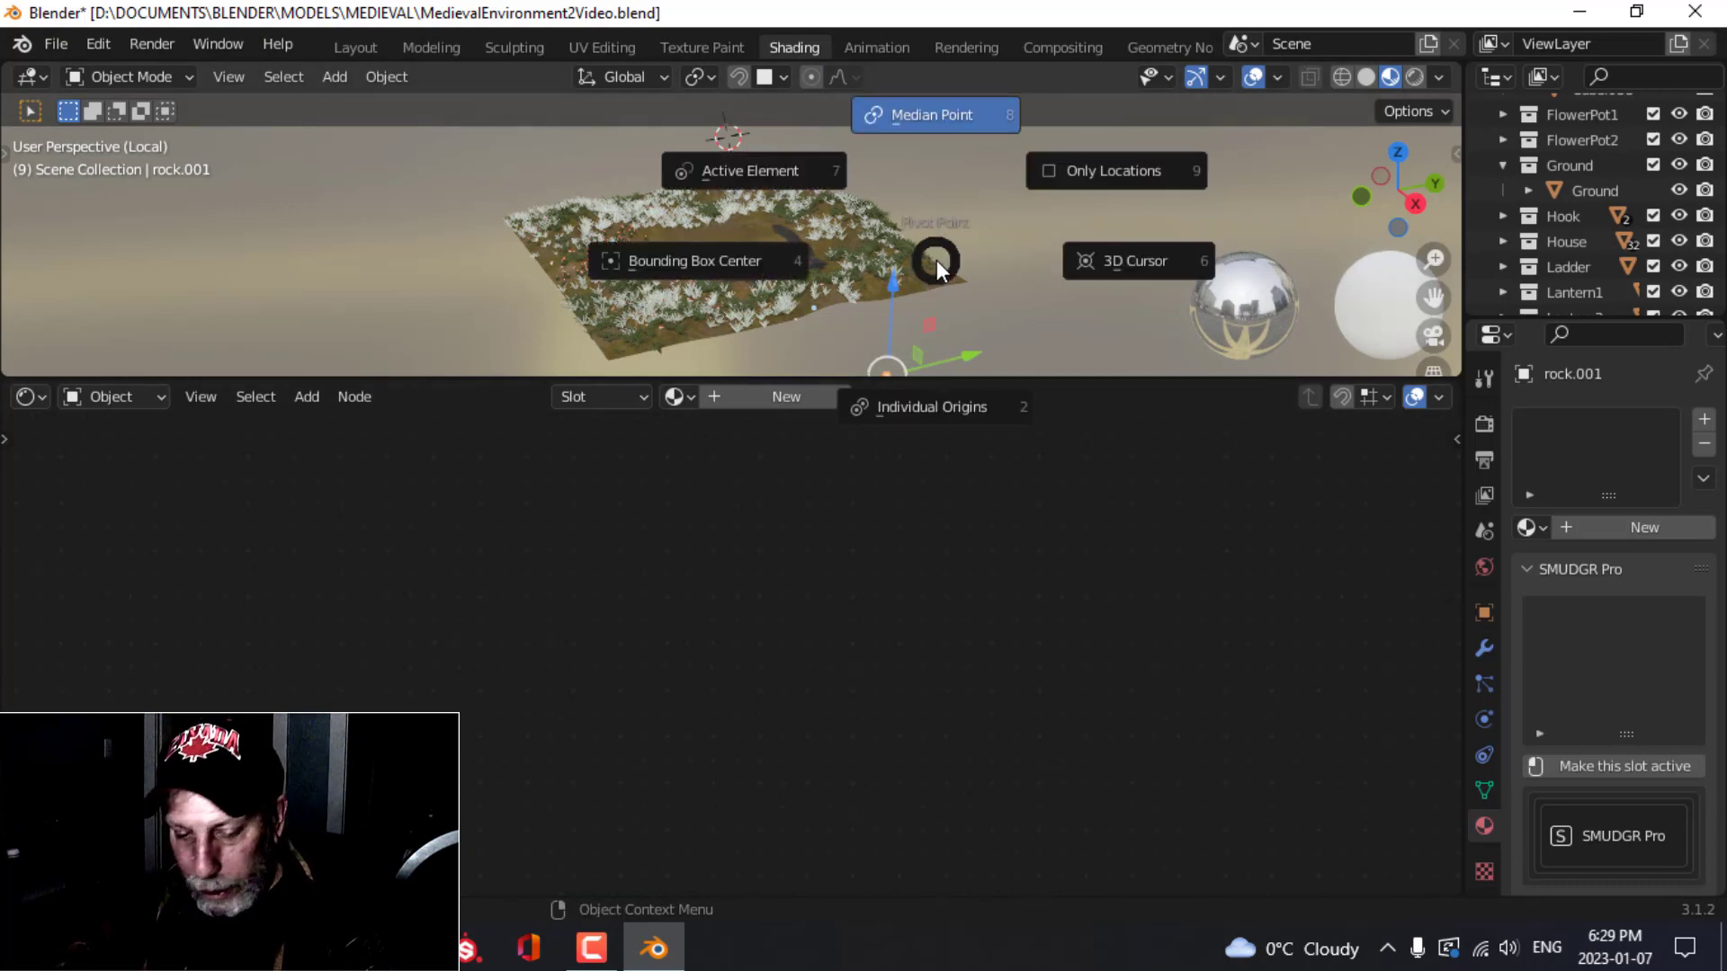
key(Escape)
key(KP_Decimal)
scroll(937, 261, down, 3)
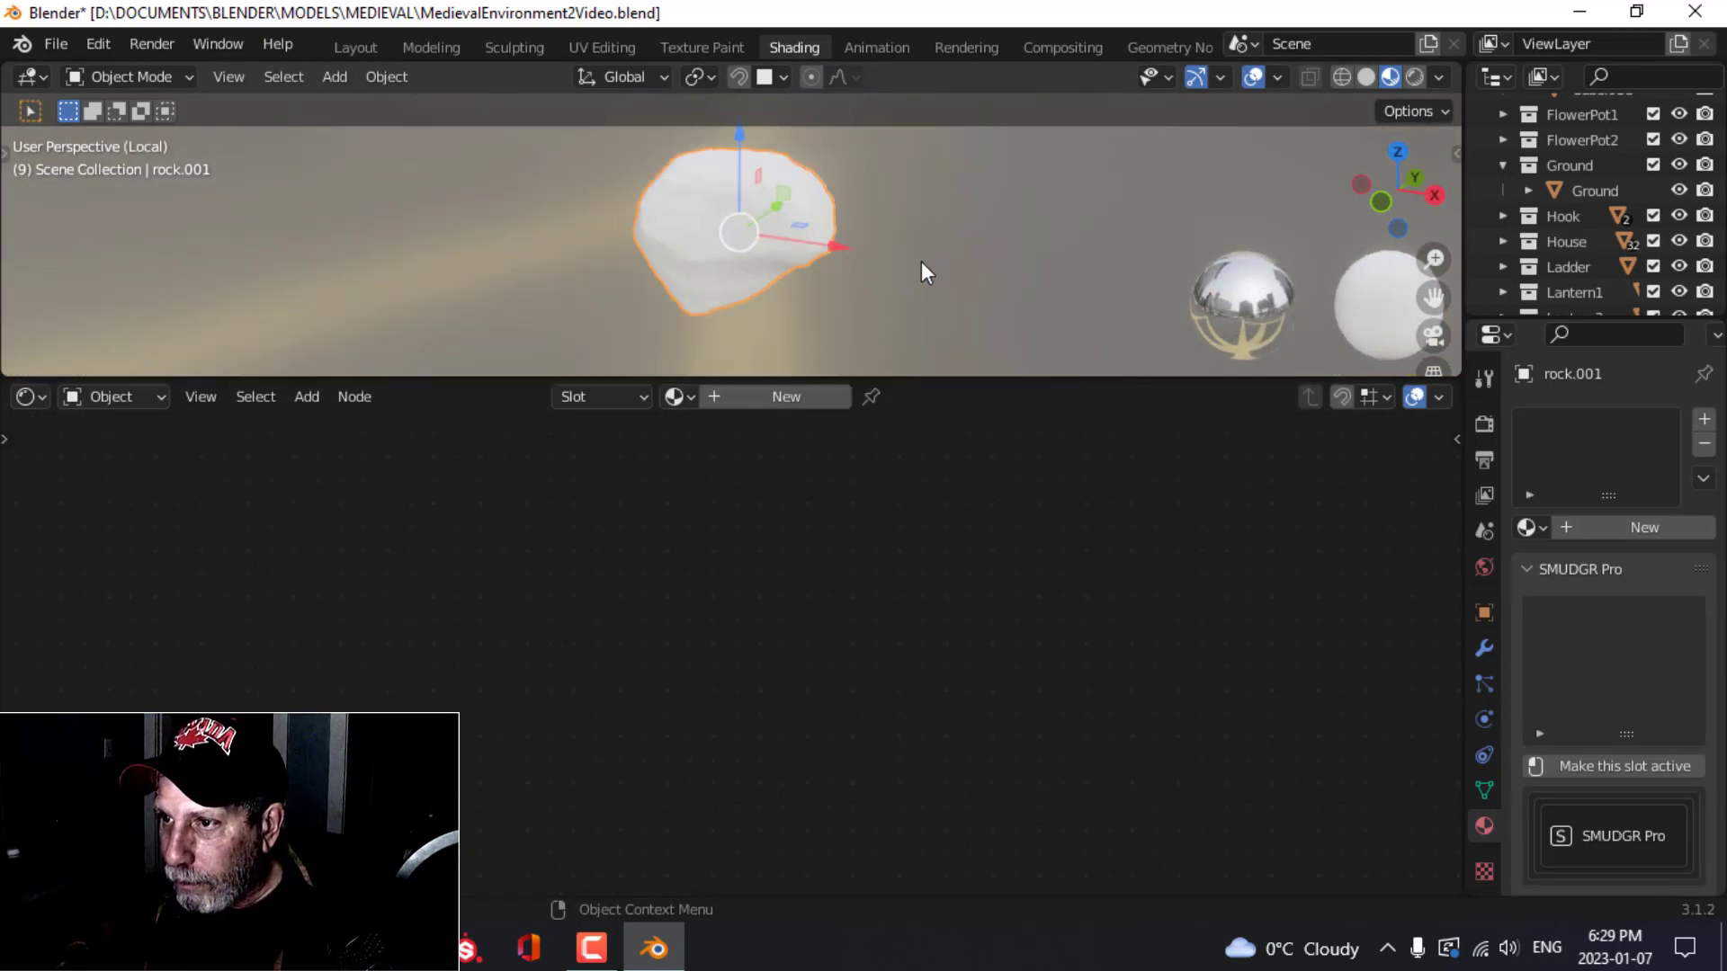
click(728, 397)
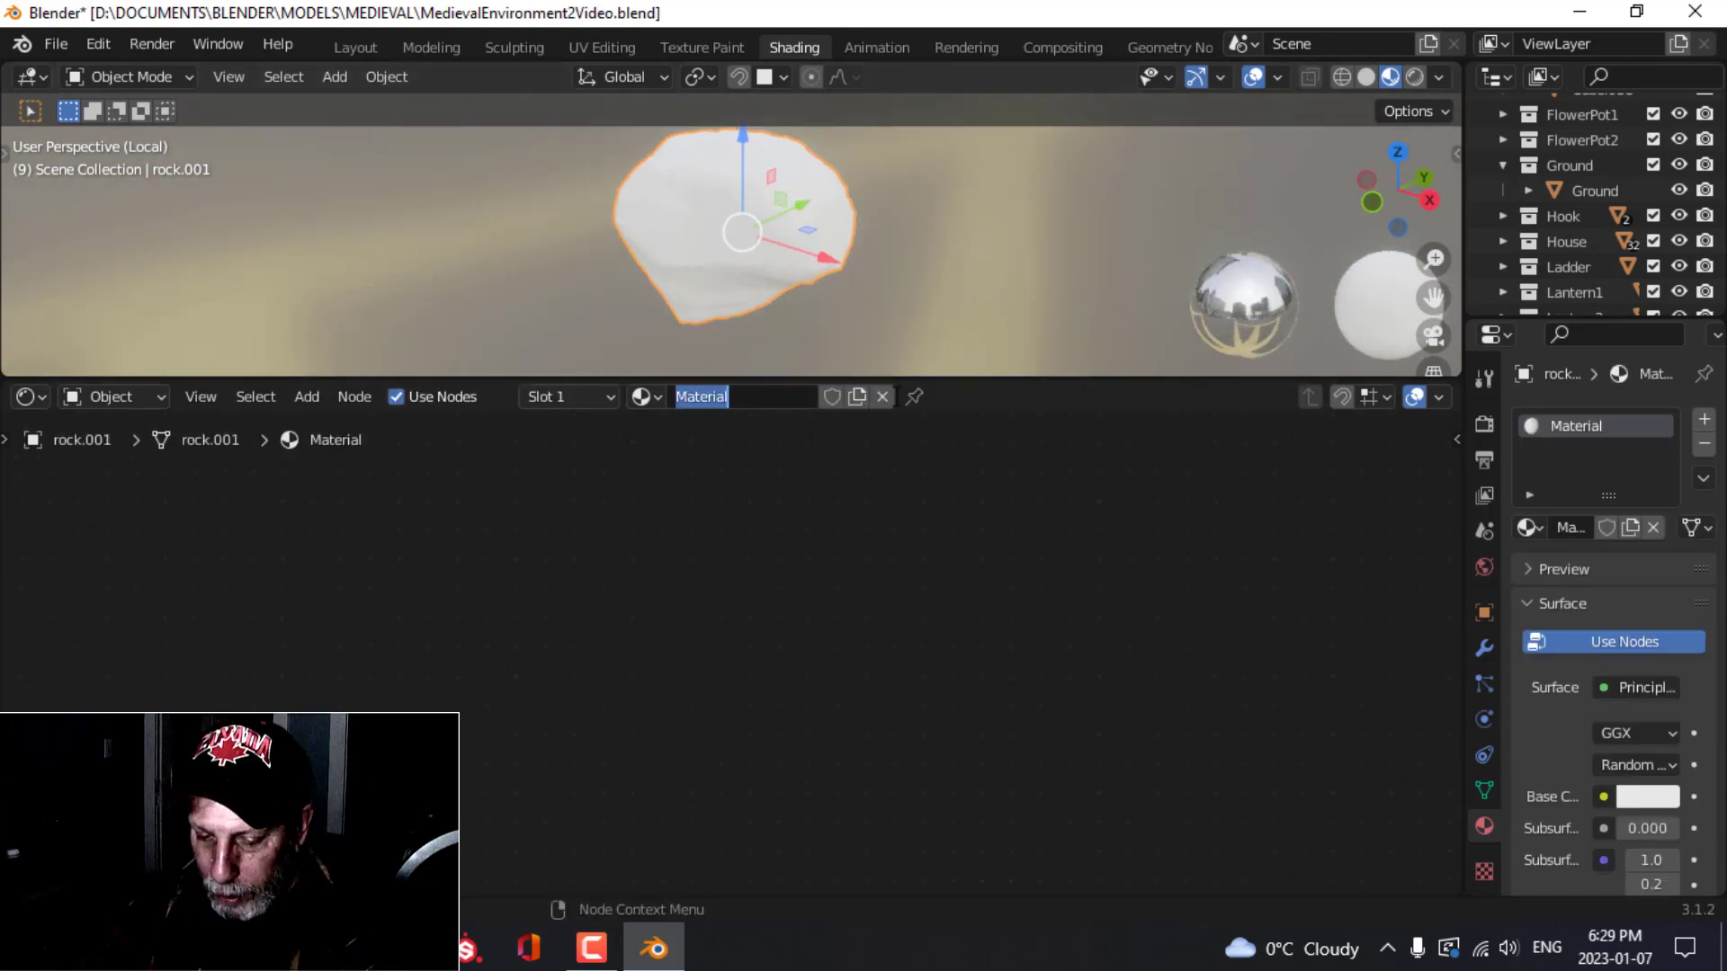
key(Return)
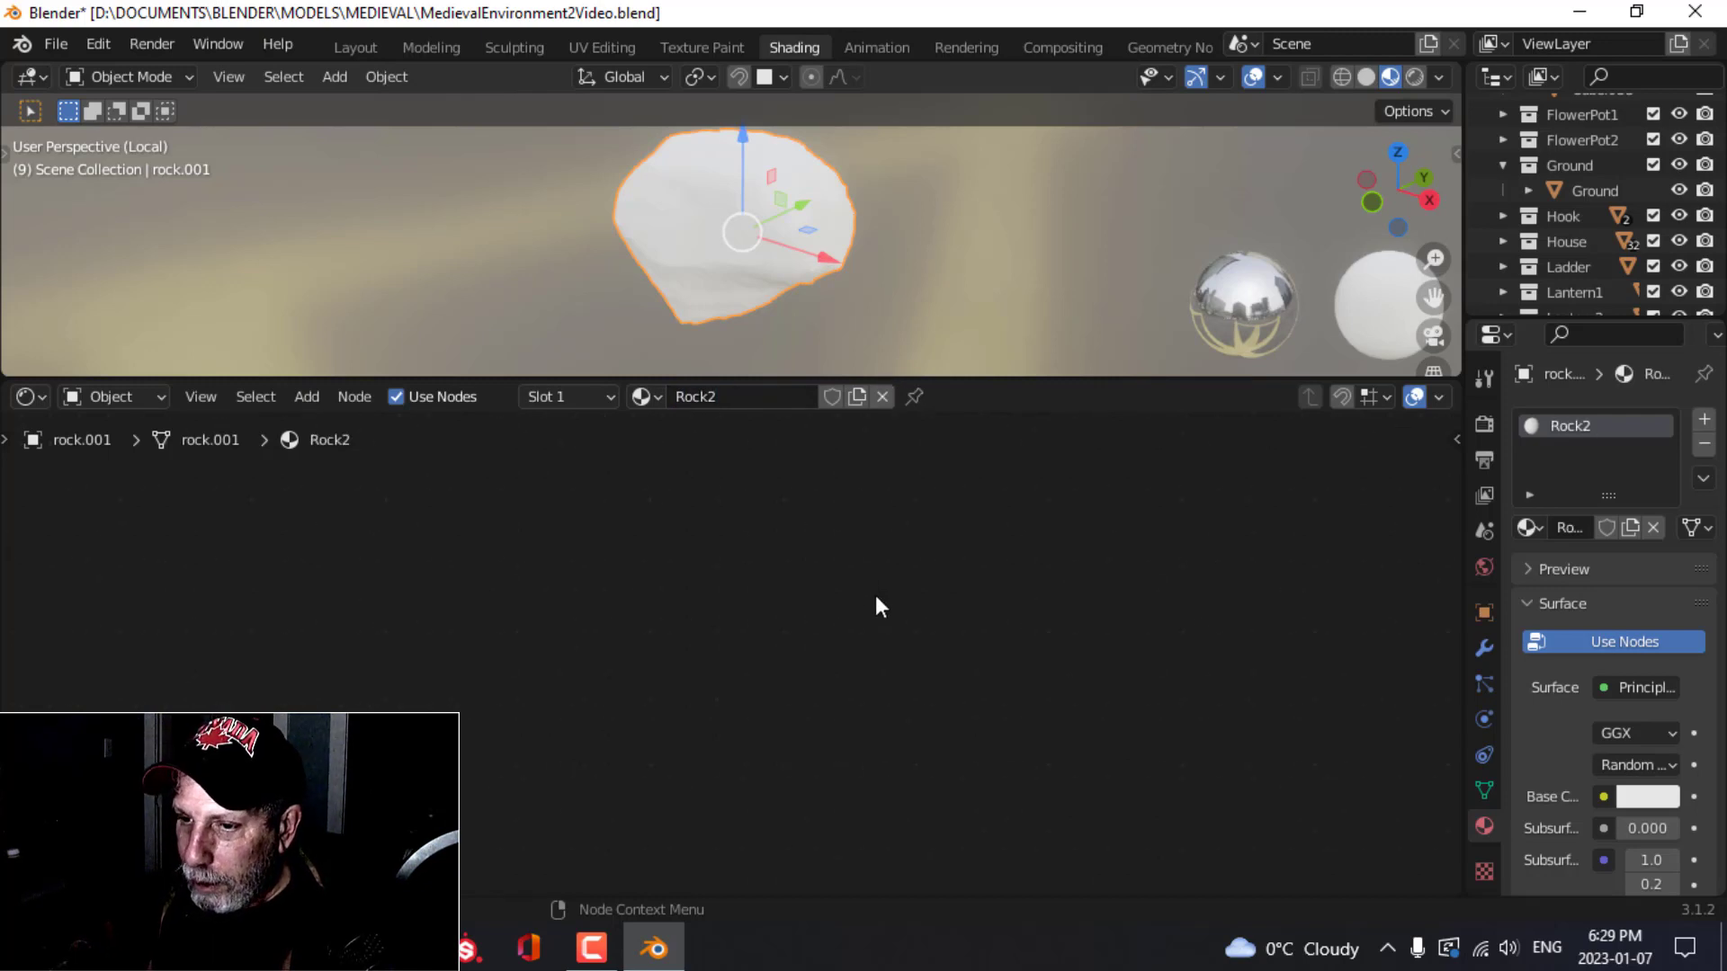
Step: Build the Rock2 material with Principled Texture Setup from the rock_3 diff, Disp, nor, rough and spec 1k maps in the ROCK AND STONE folder
key(Home)
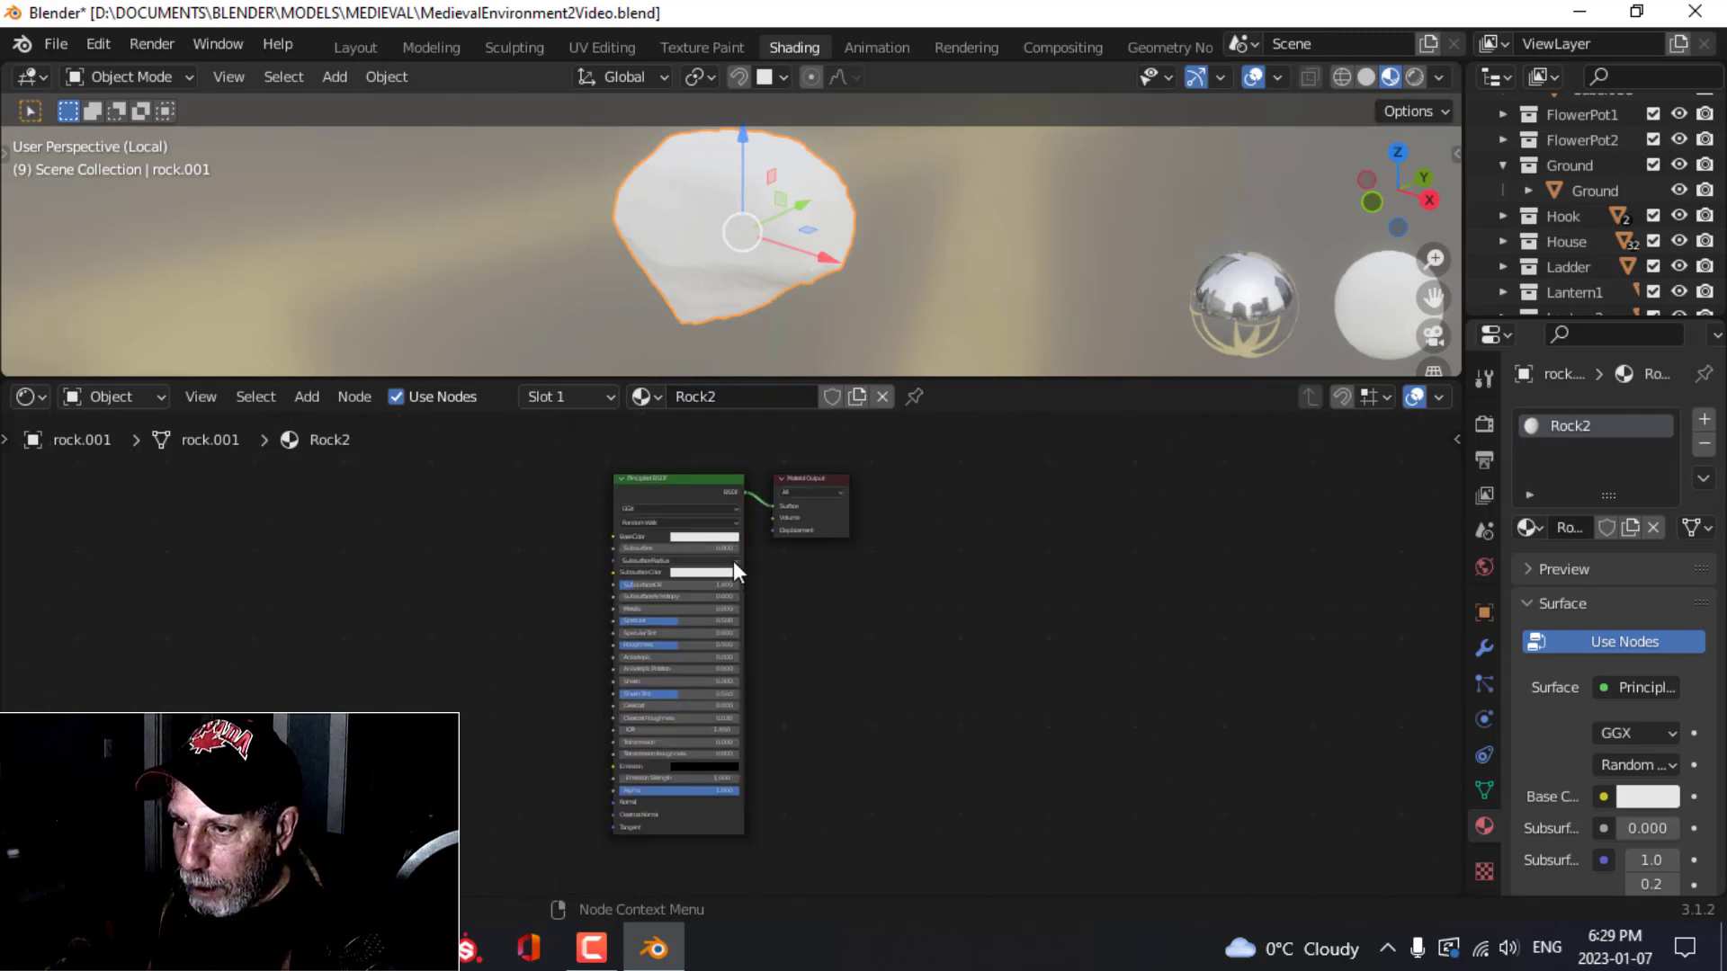
key(ctrl+shift+t)
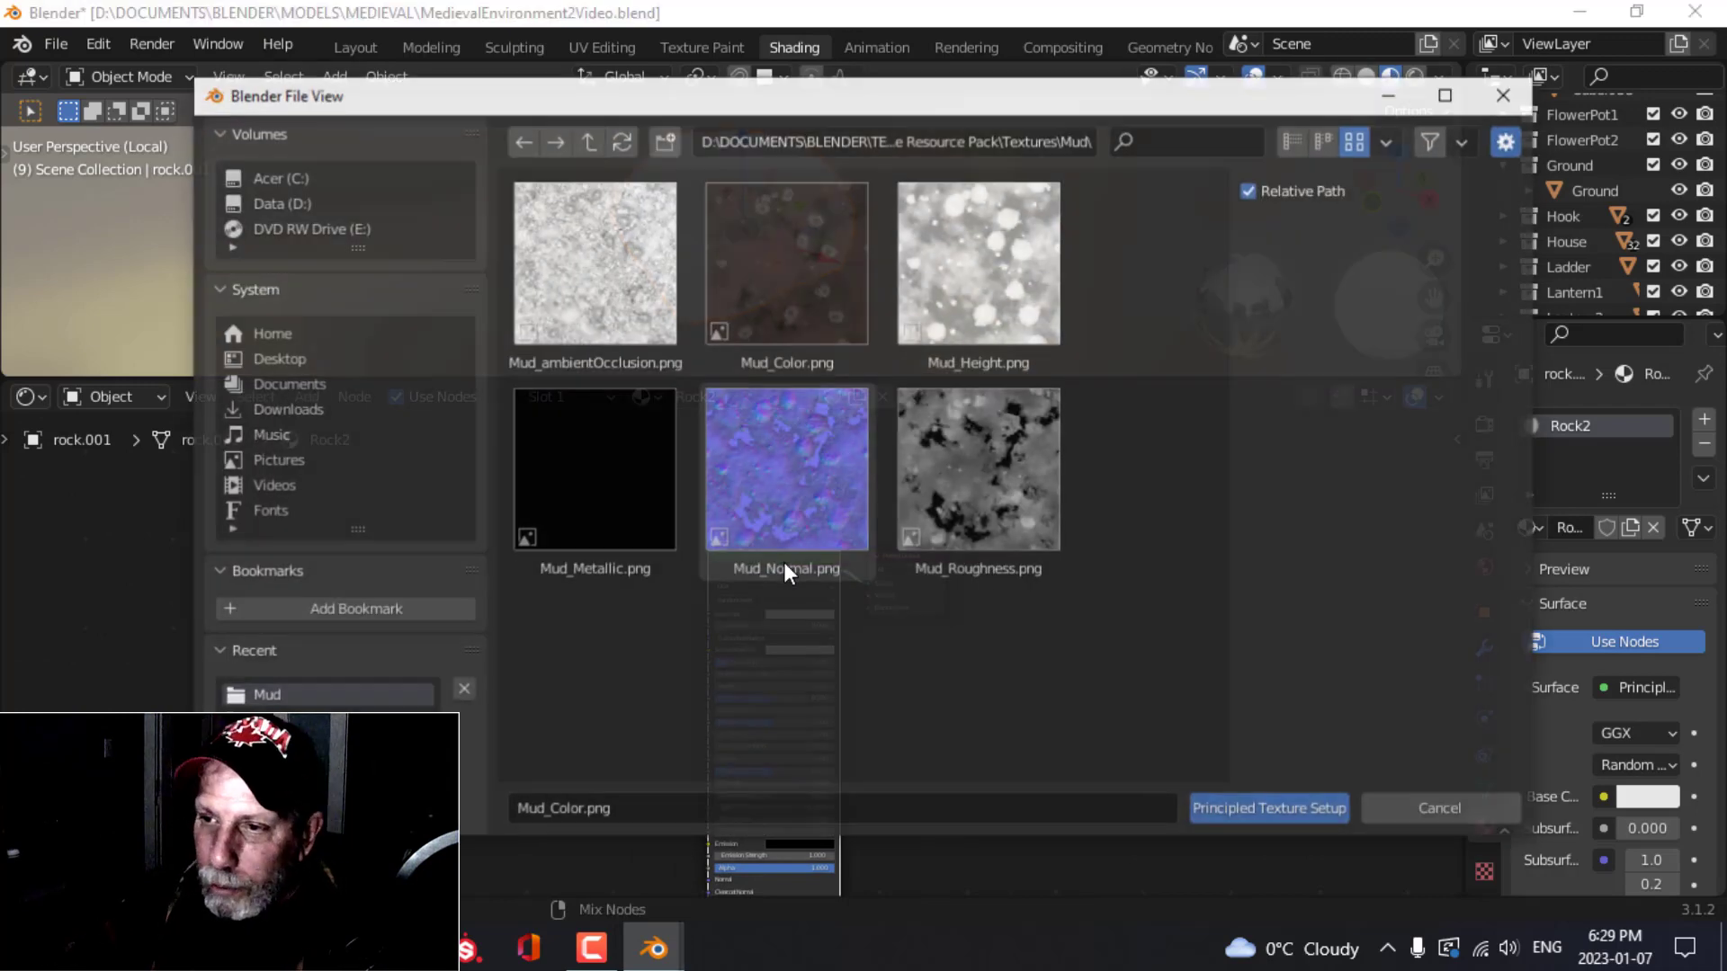
click(360, 722)
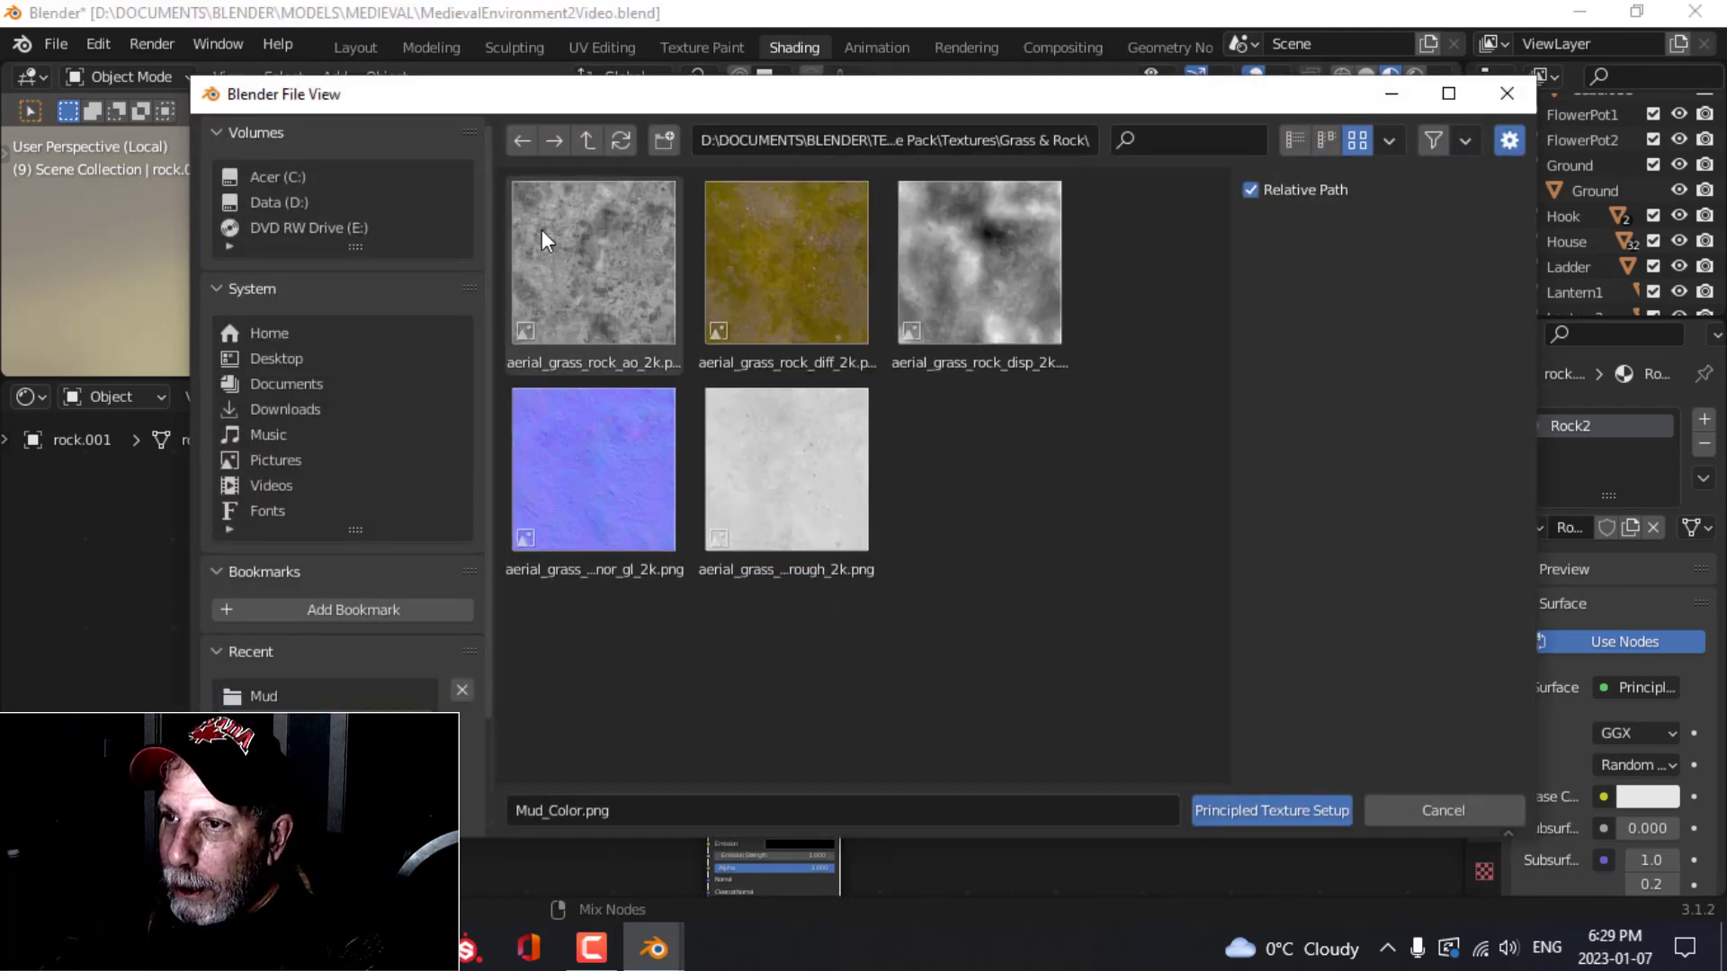
click(581, 139)
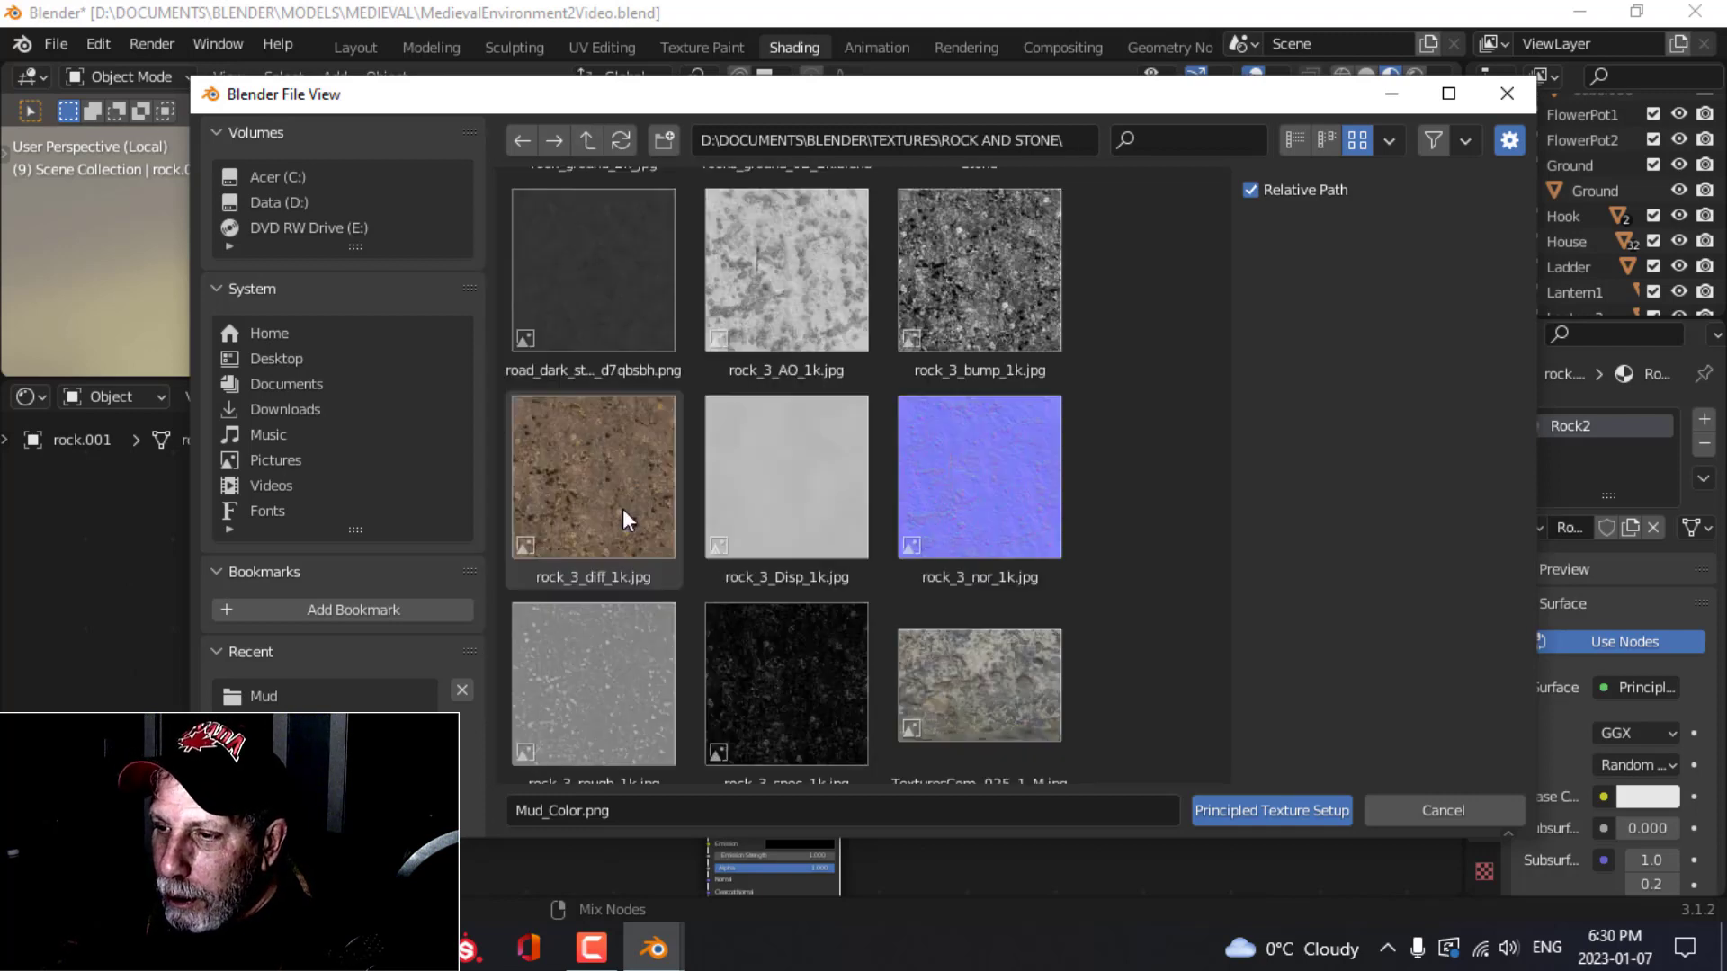
click(622, 509)
shift+click(786, 509)
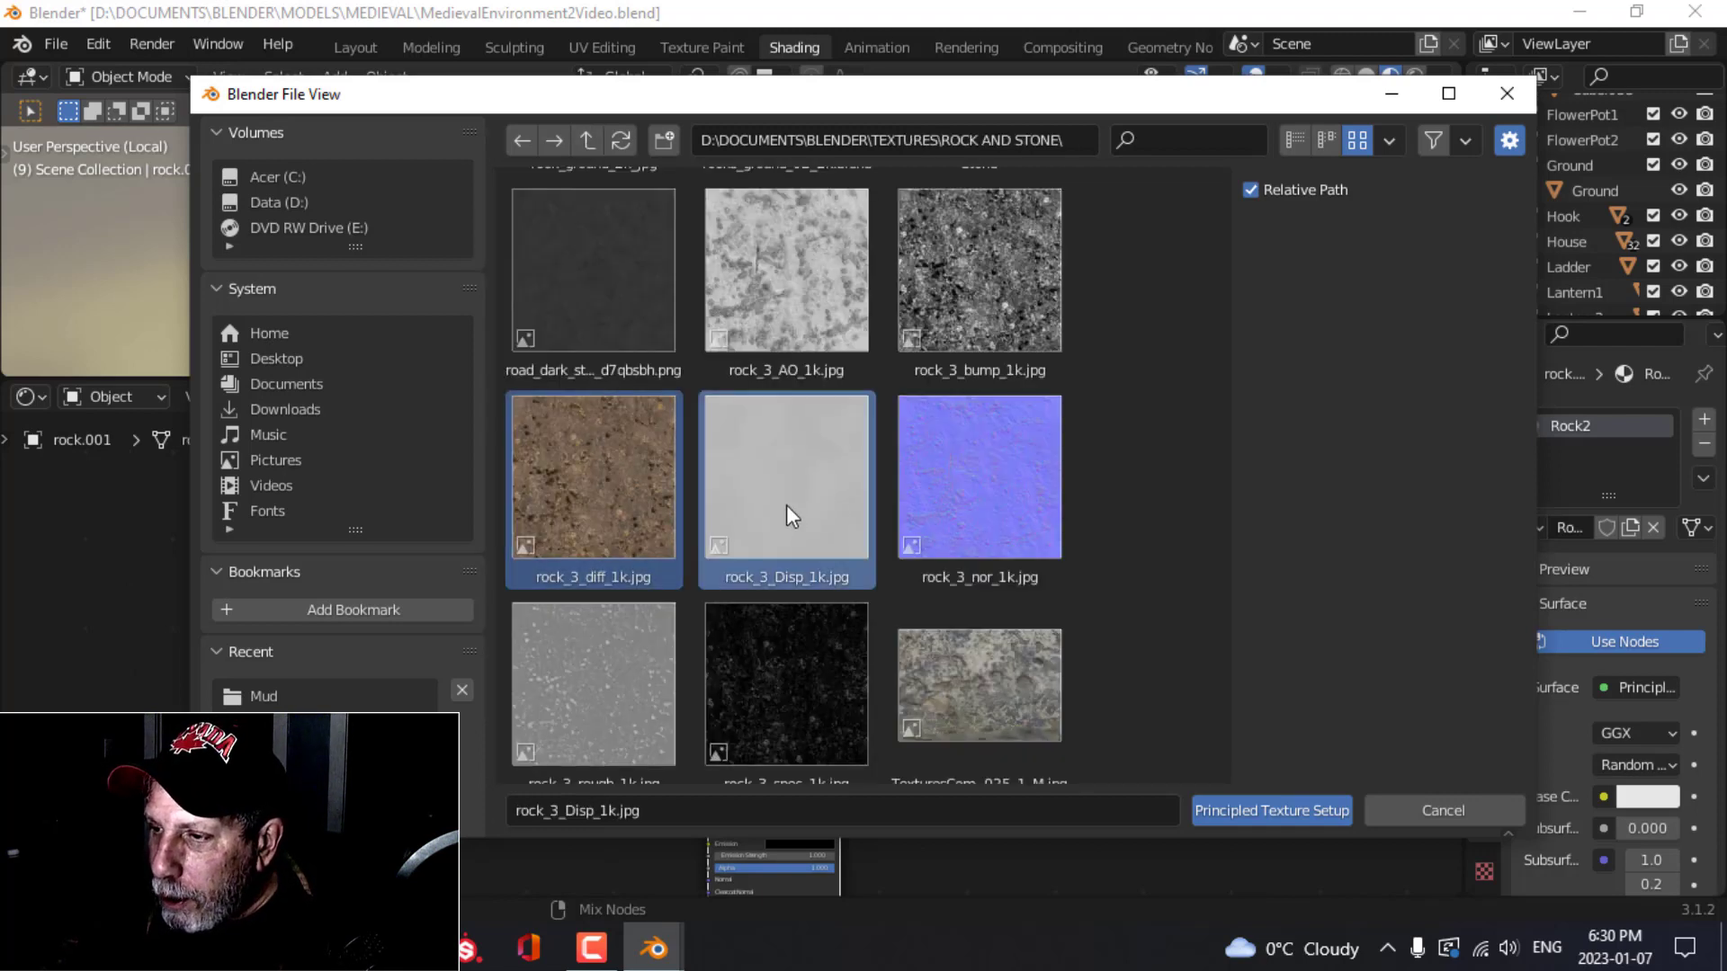
shift+click(967, 497)
scroll(675, 720, down, 1)
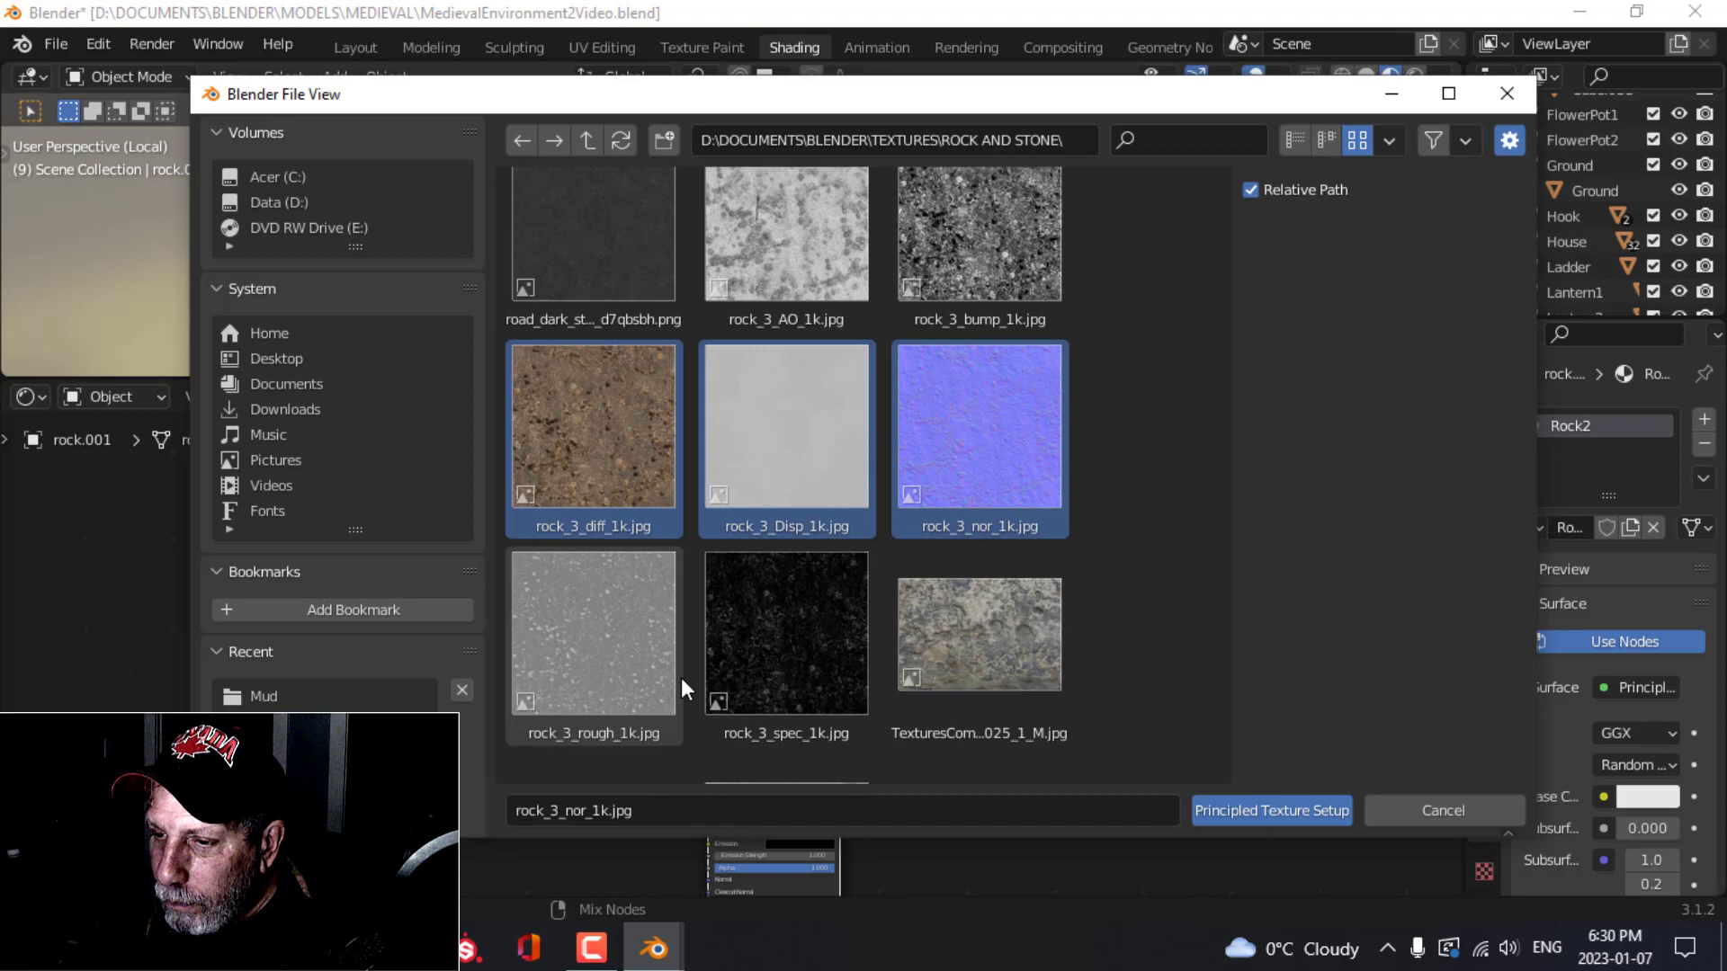
shift+click(619, 658)
shift+click(770, 649)
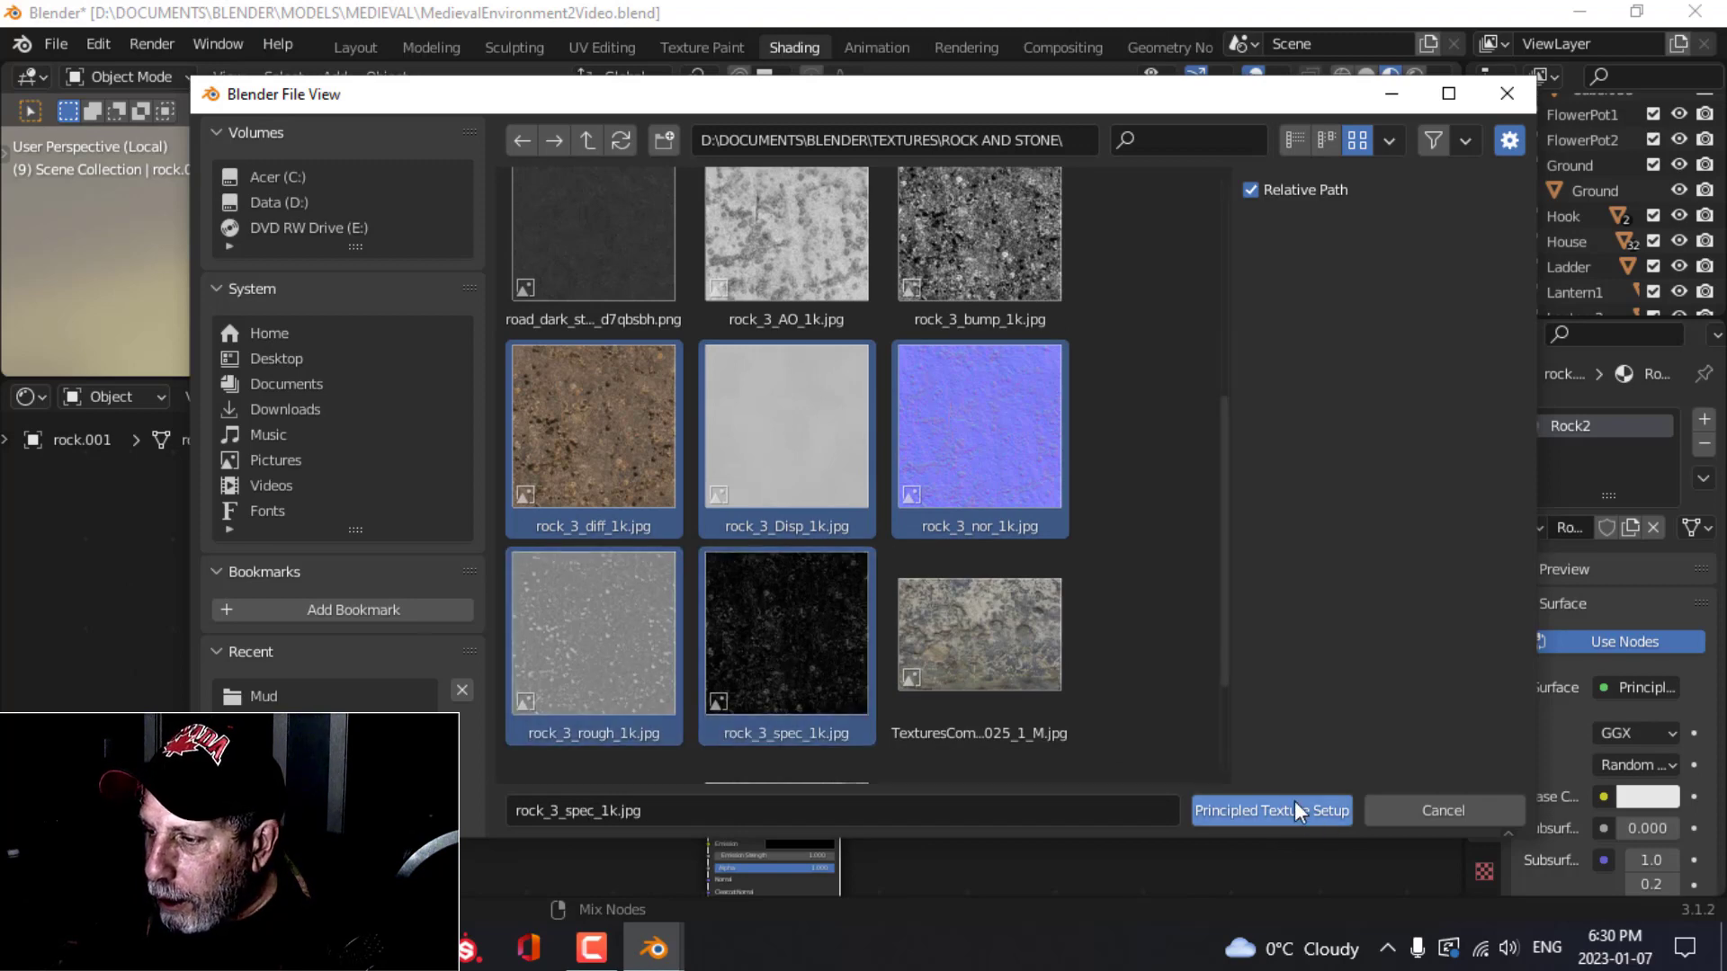
click(1272, 810)
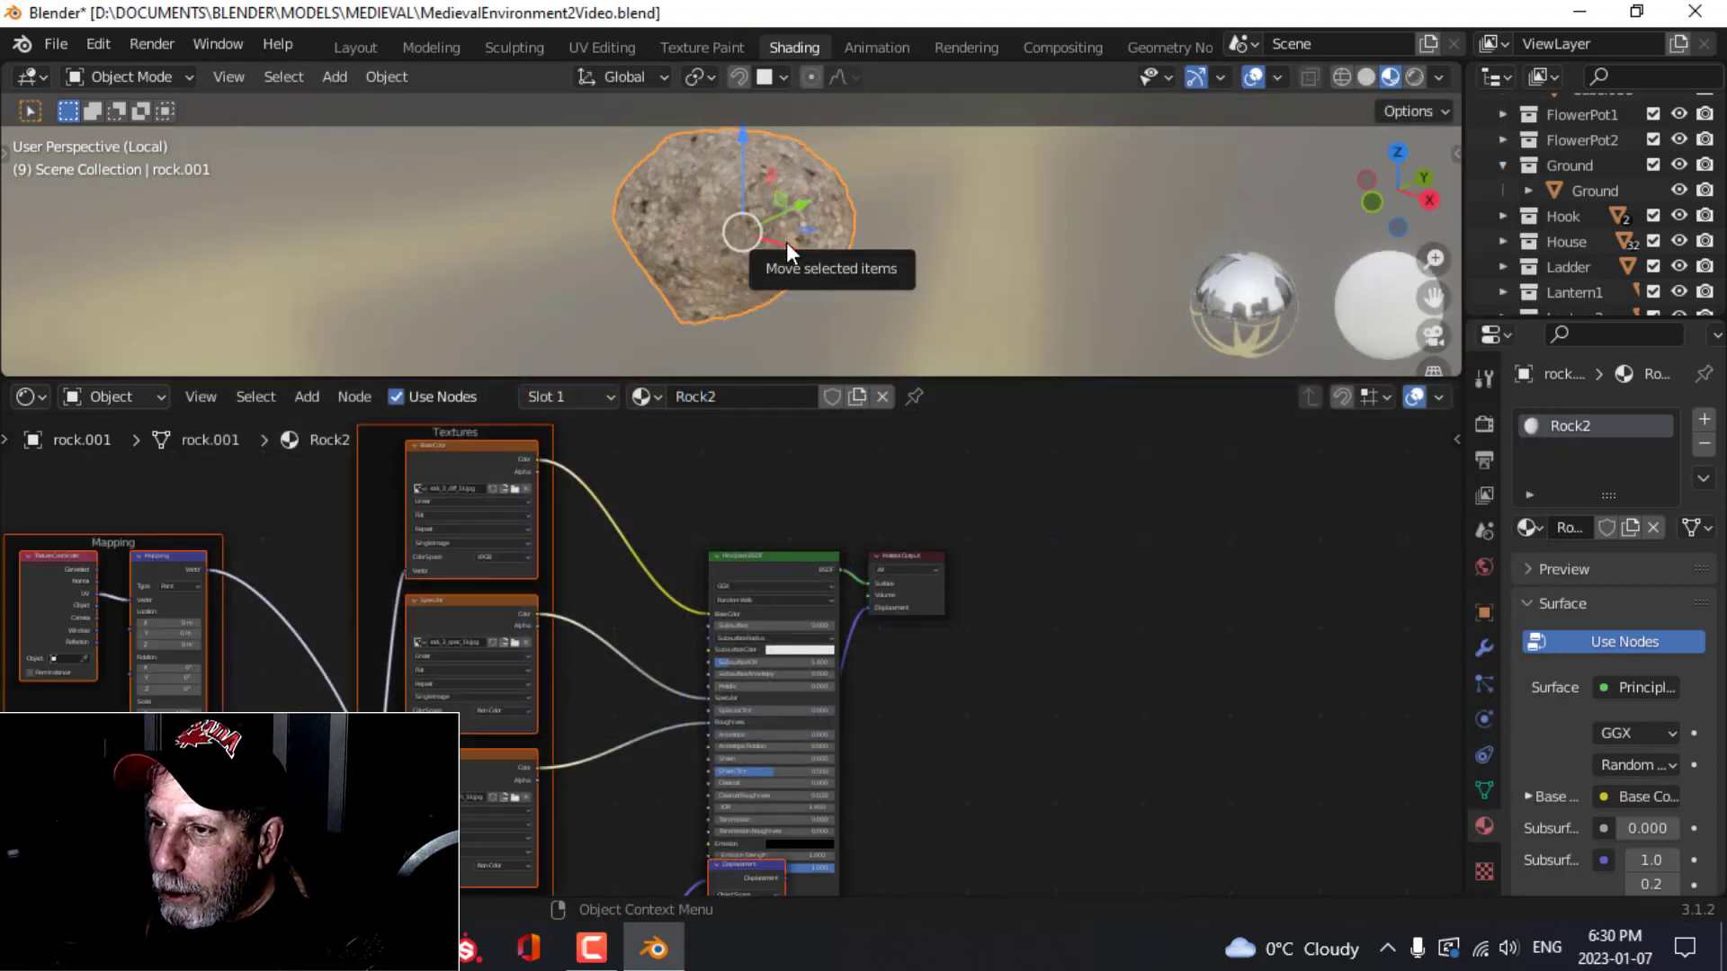
Step: Set the Mapping node's scale to 2 in the Rock2 material and check the texture on the rock
scroll(786, 241, up, 3)
middle_drag(856, 256, 776, 284)
scroll(799, 255, down, 2)
scroll(776, 279, up, 3)
scroll(125, 792, up, 3)
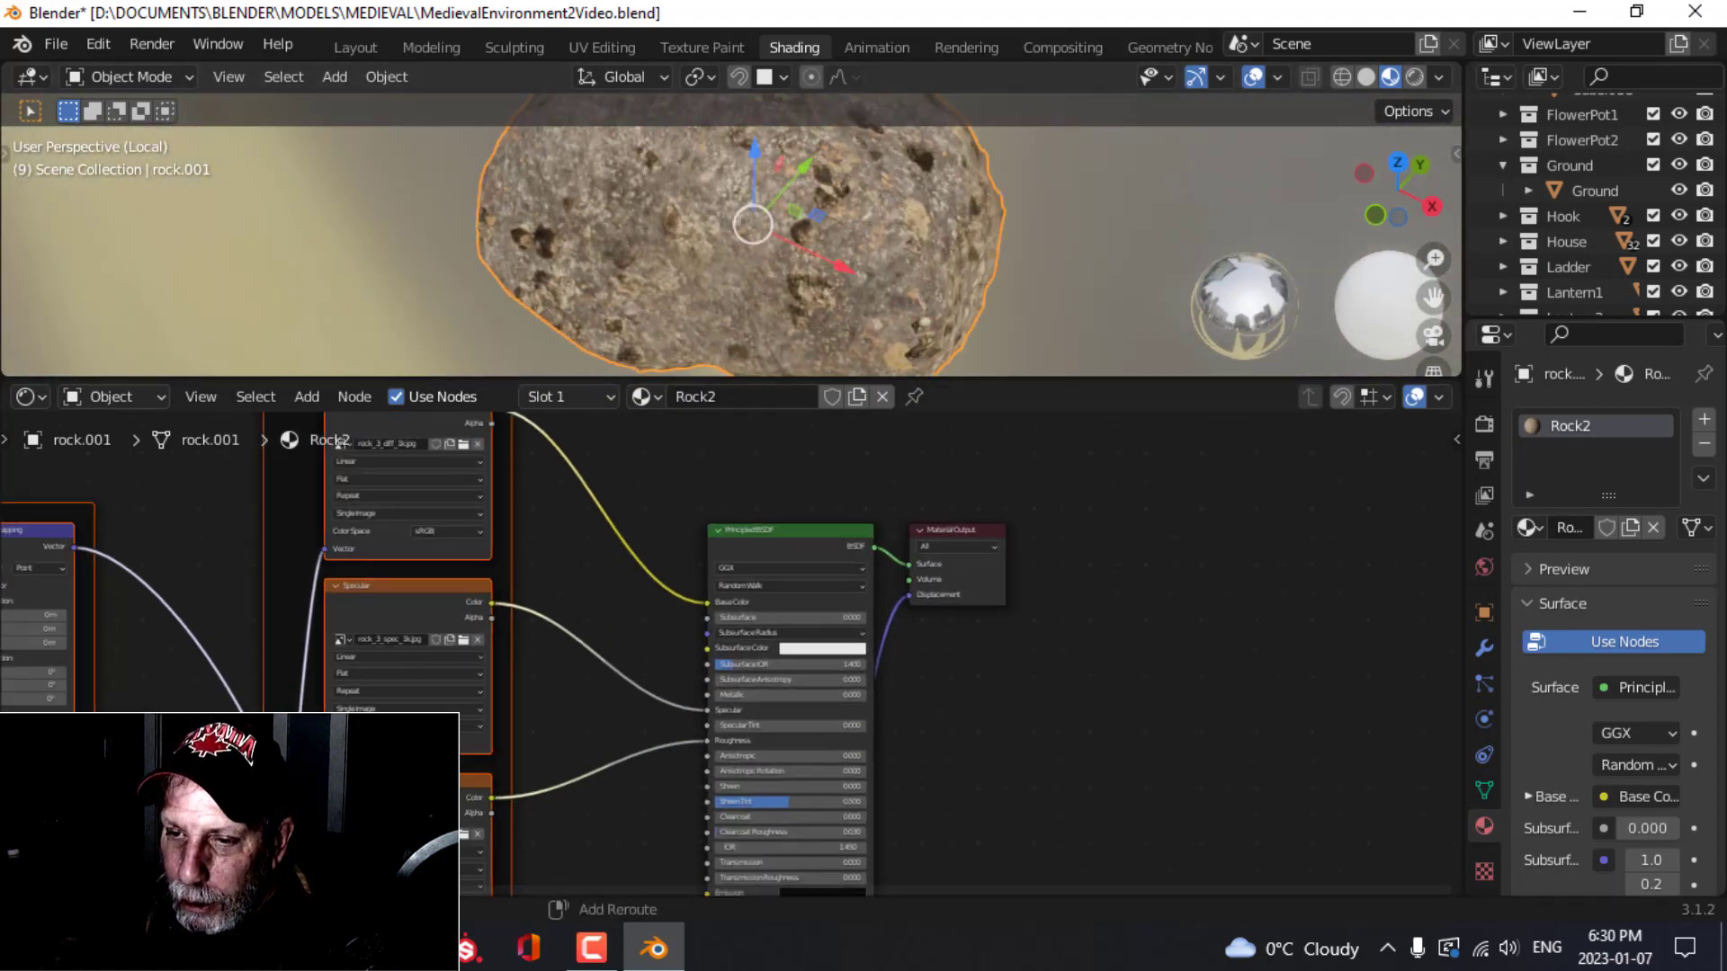
scroll(536, 752, up, 5)
shift+middle_drag(119, 797, 555, 757)
scroll(555, 756, up, 1)
click(369, 701)
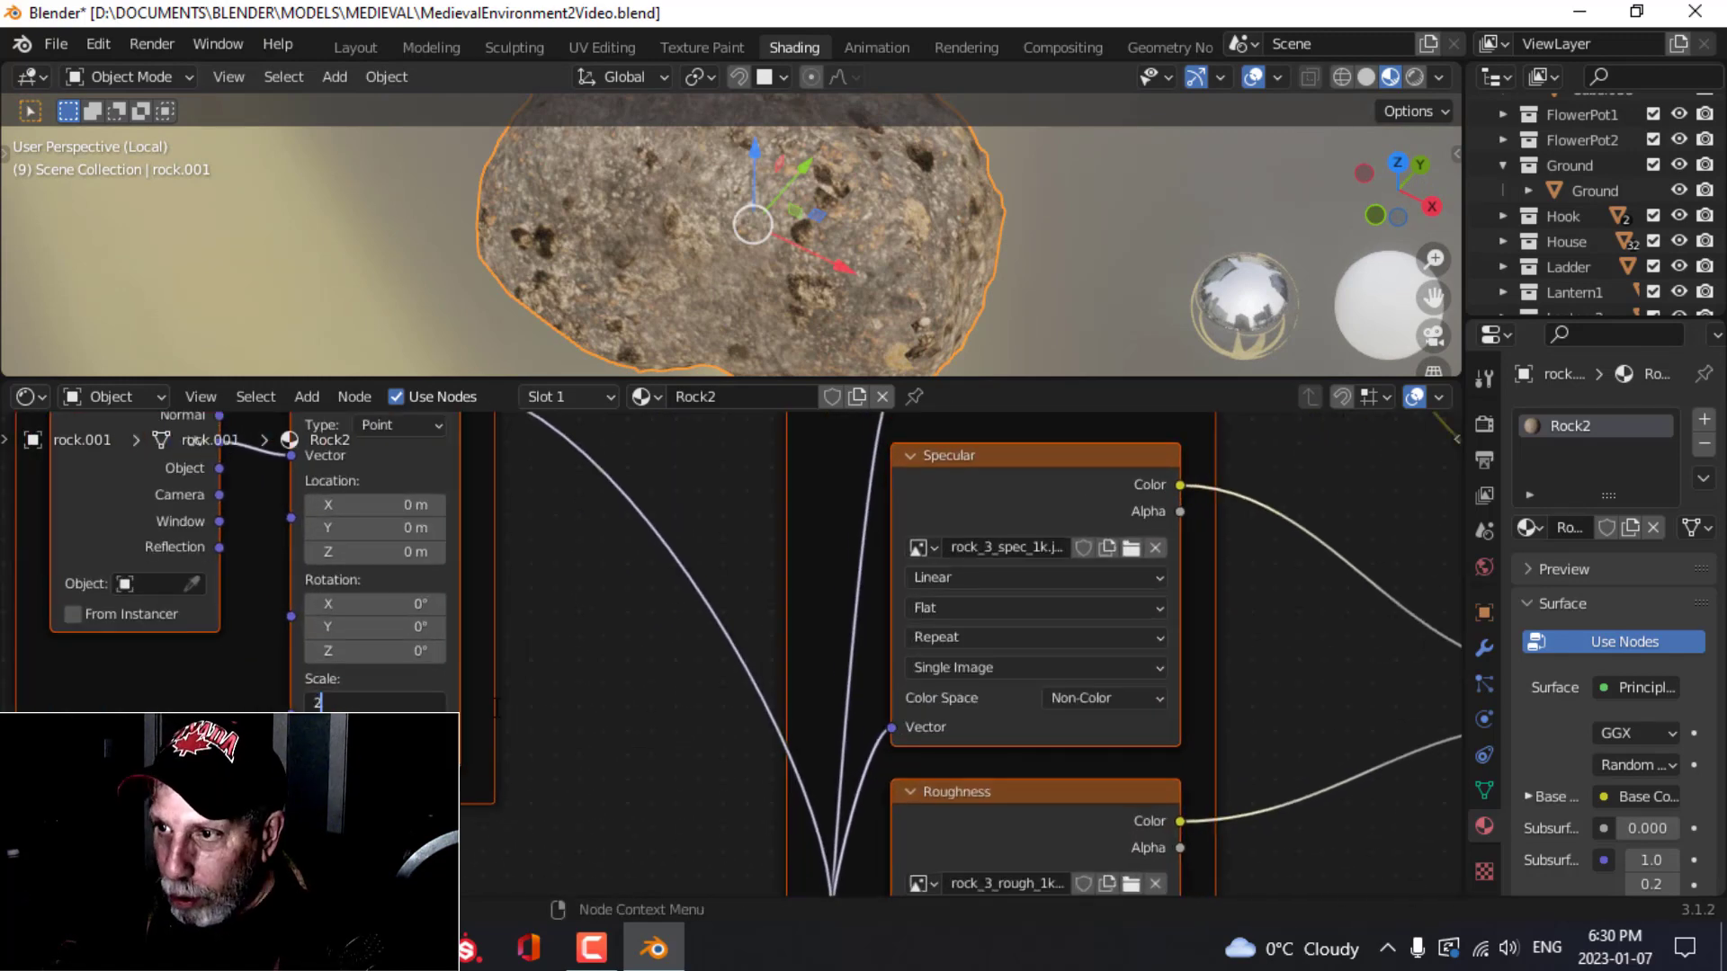
key(Return)
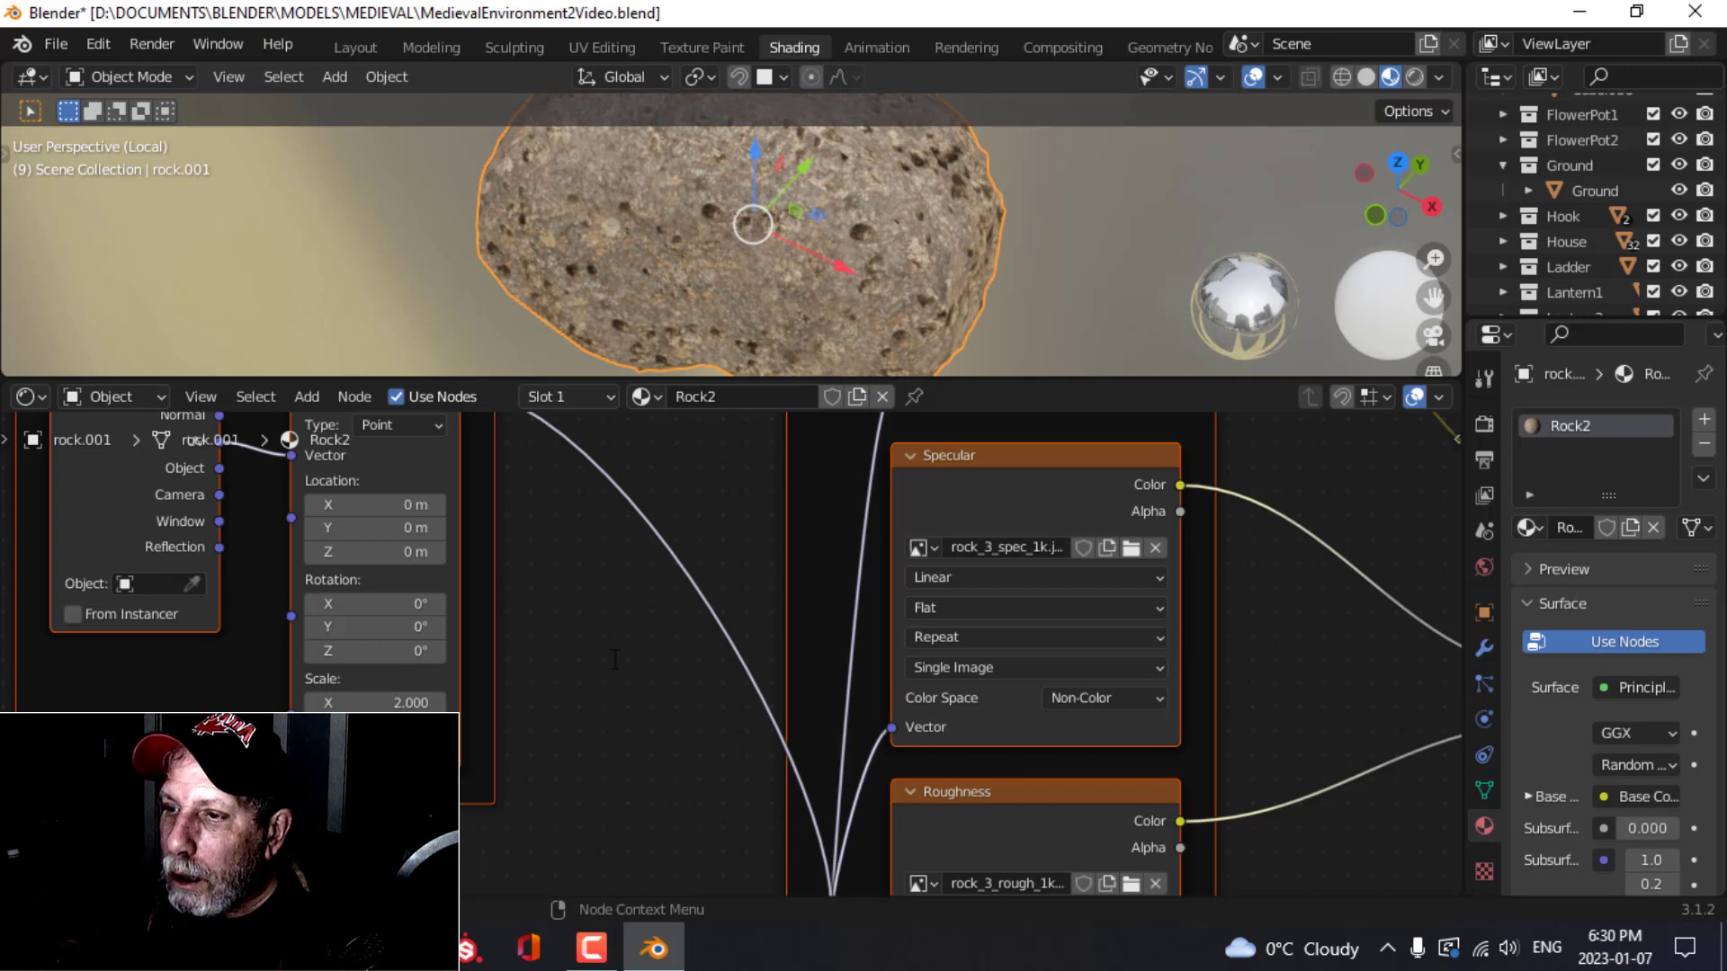
middle_drag(954, 252, 856, 191)
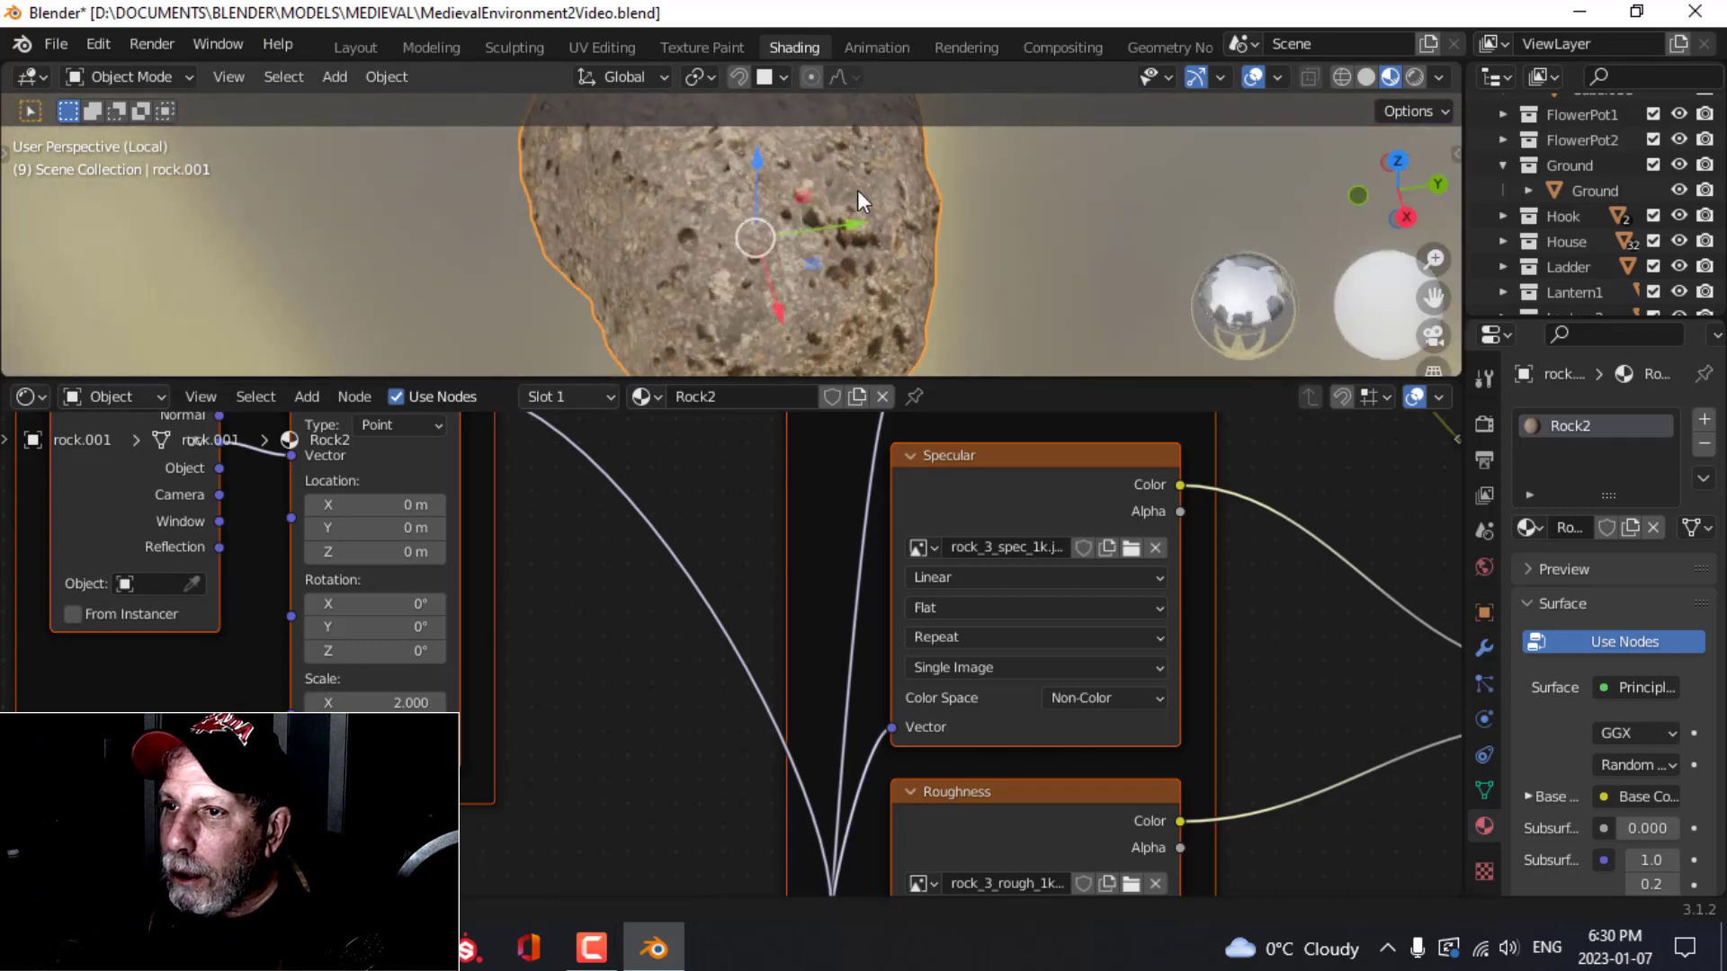
Step: Return to the Layout workspace and show the viewport in Material Preview to compare the two rocks
click(340, 48)
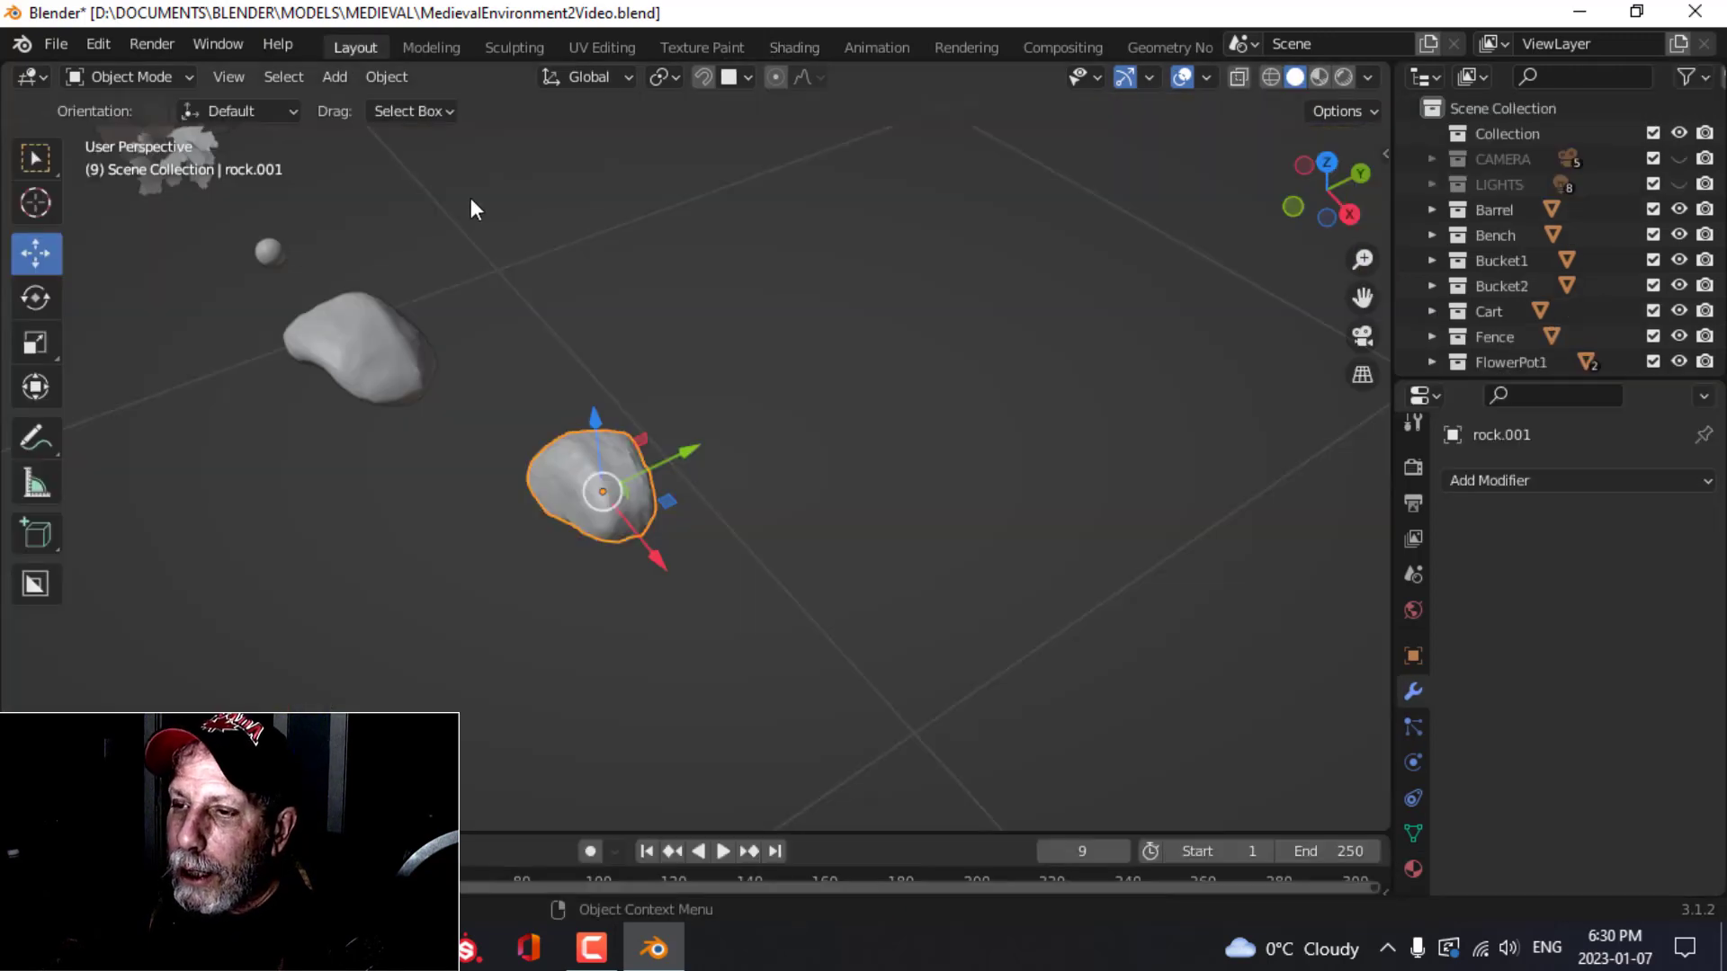
click(1319, 77)
scroll(650, 491, down, 2)
scroll(621, 517, up, 5)
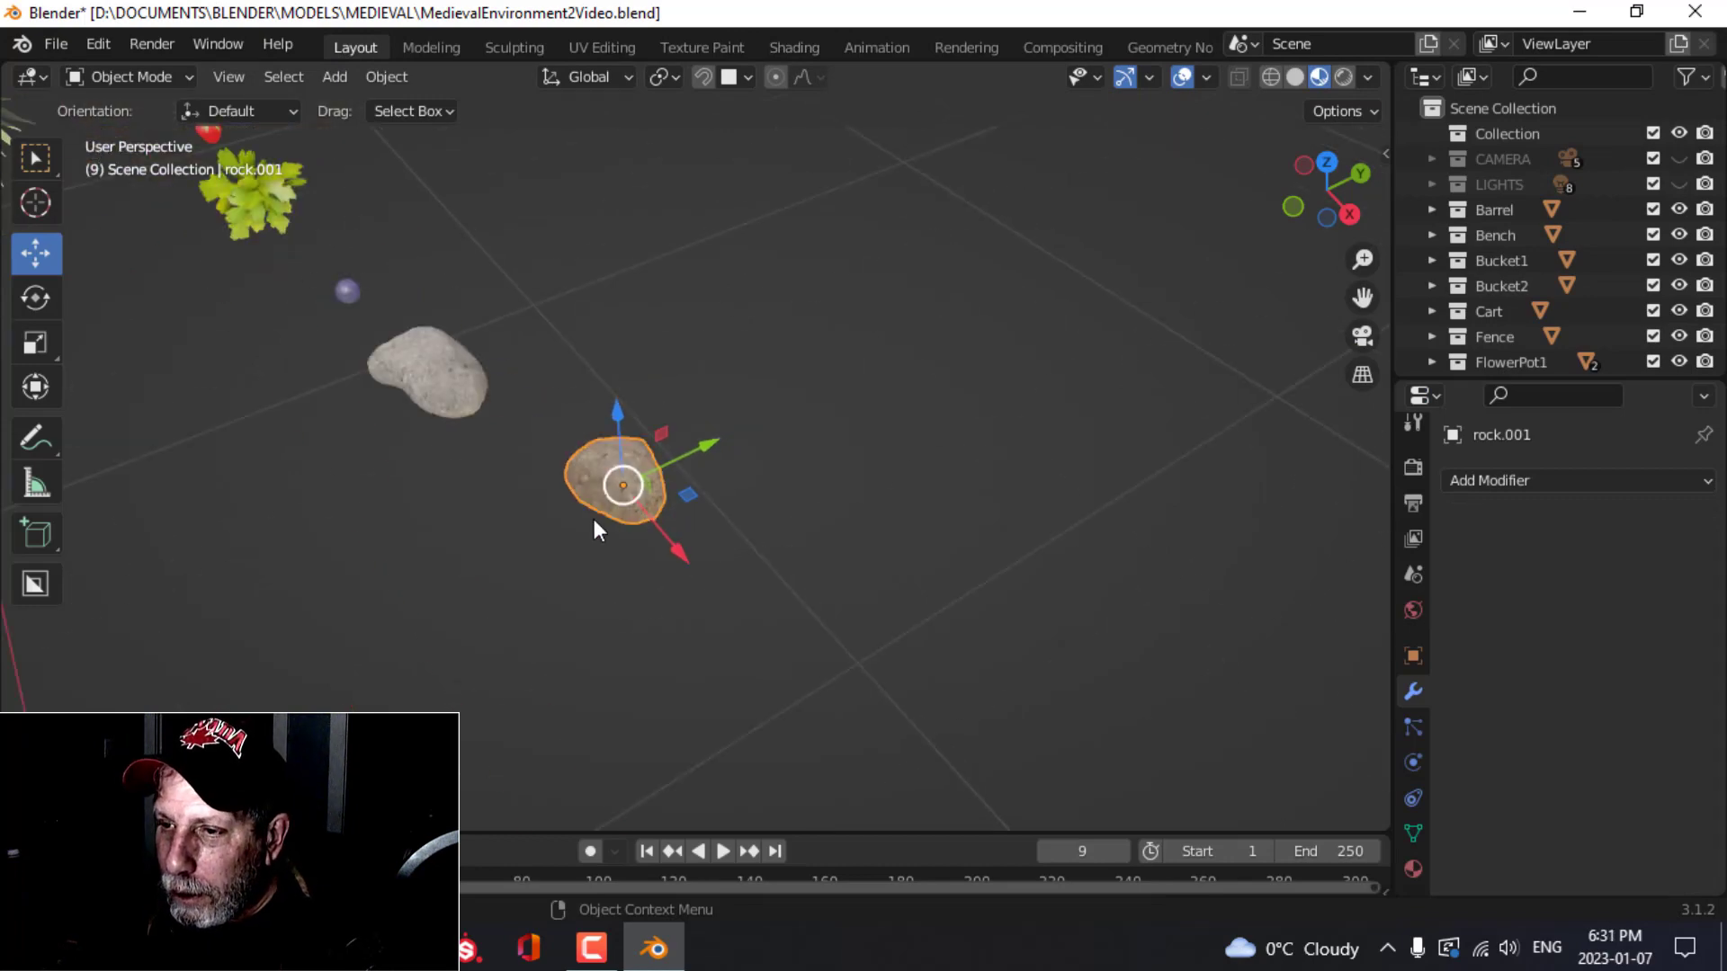
middle_drag(648, 519, 709, 509)
scroll(783, 483, up, 5)
shift+middle_drag(823, 468, 808, 478)
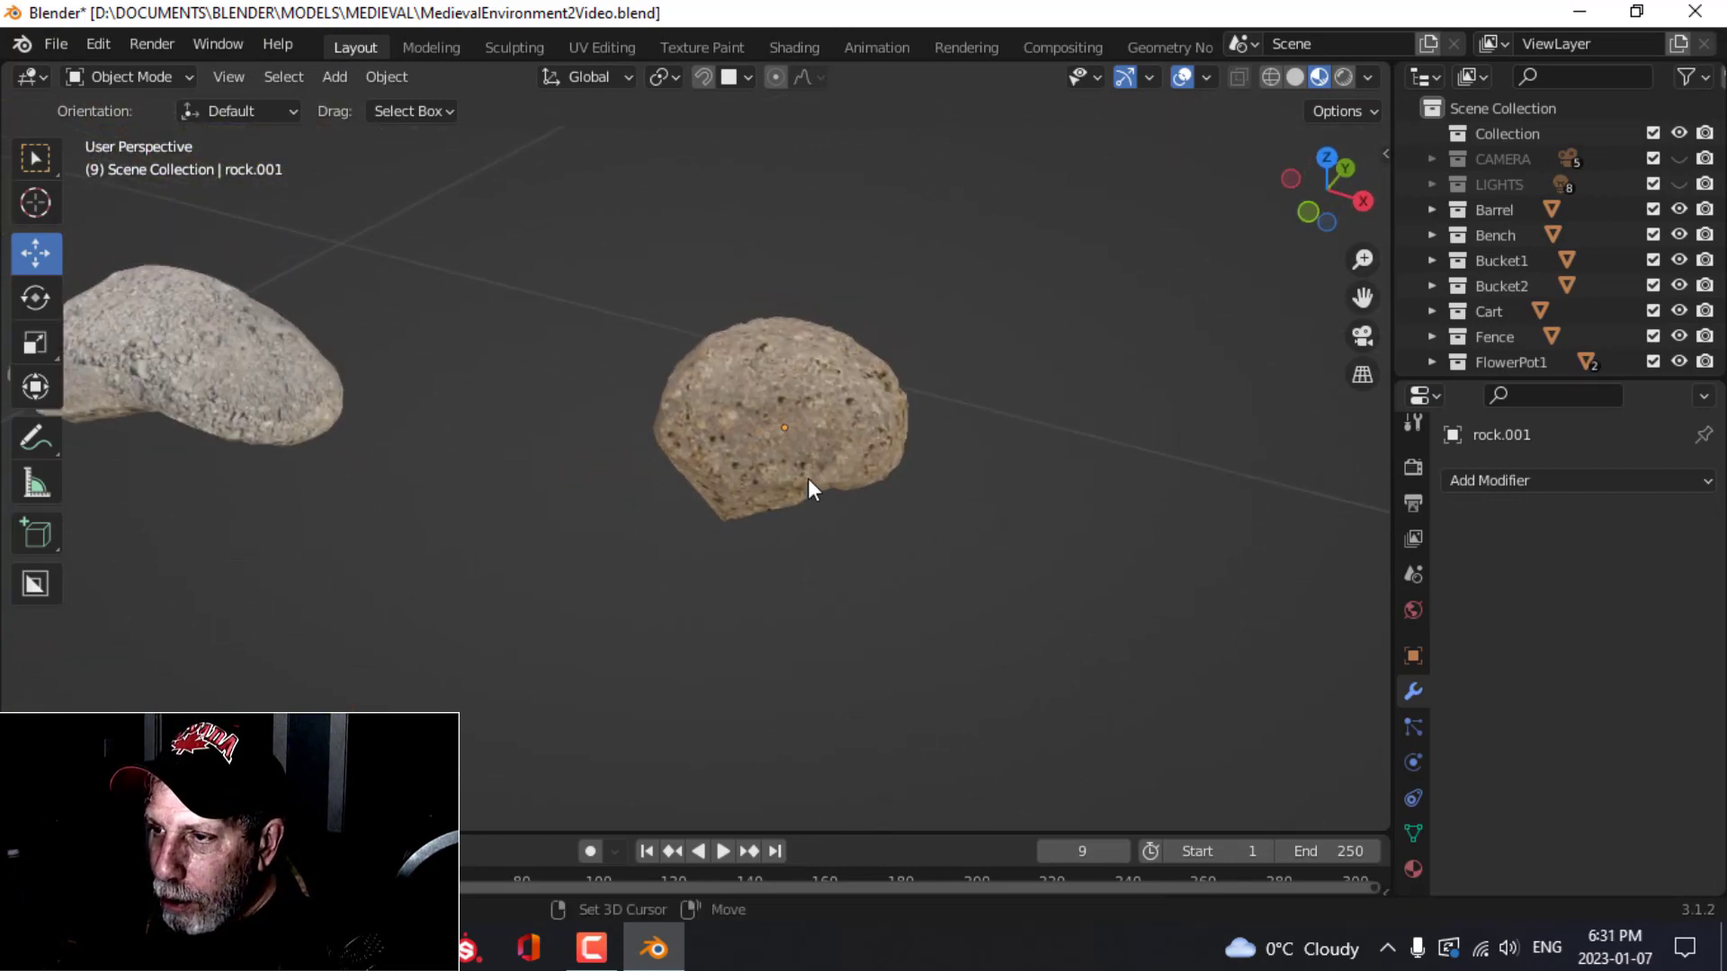
Step: Bring the house and the row of scatter objects into view and save the file
scroll(775, 493, down, 6)
scroll(738, 500, down, 5)
shift+middle_drag(604, 529, 806, 575)
scroll(513, 538, down, 3)
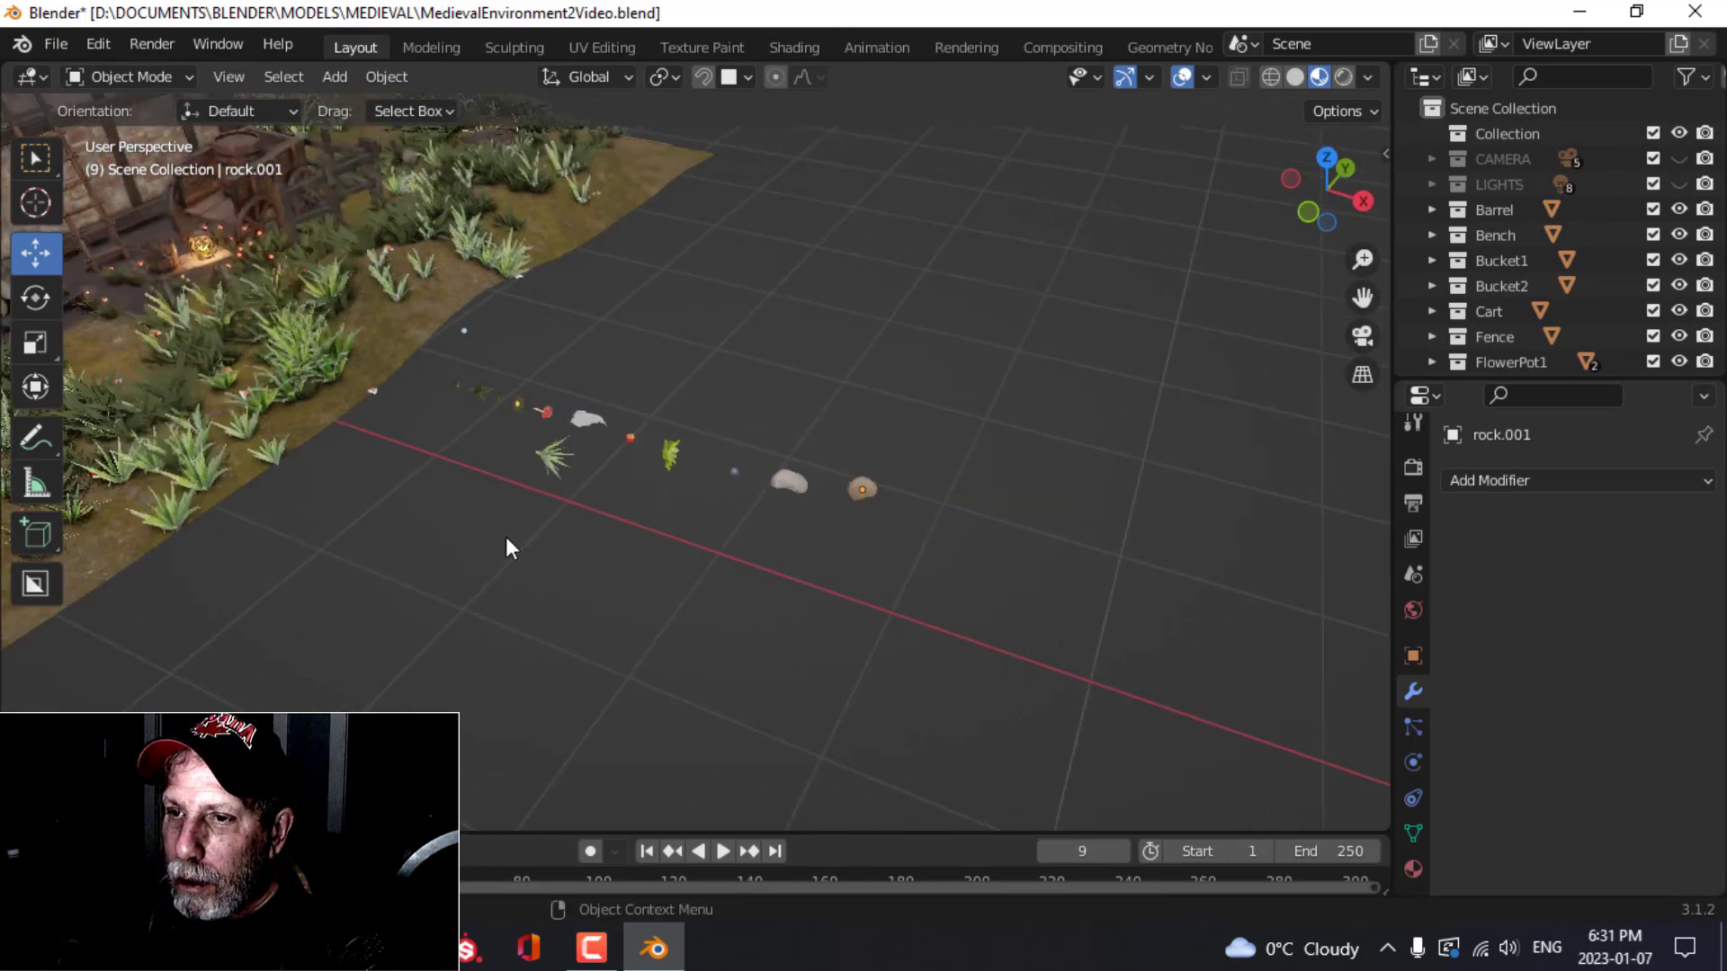
shift+middle_drag(505, 536, 710, 573)
key(ctrl+s)
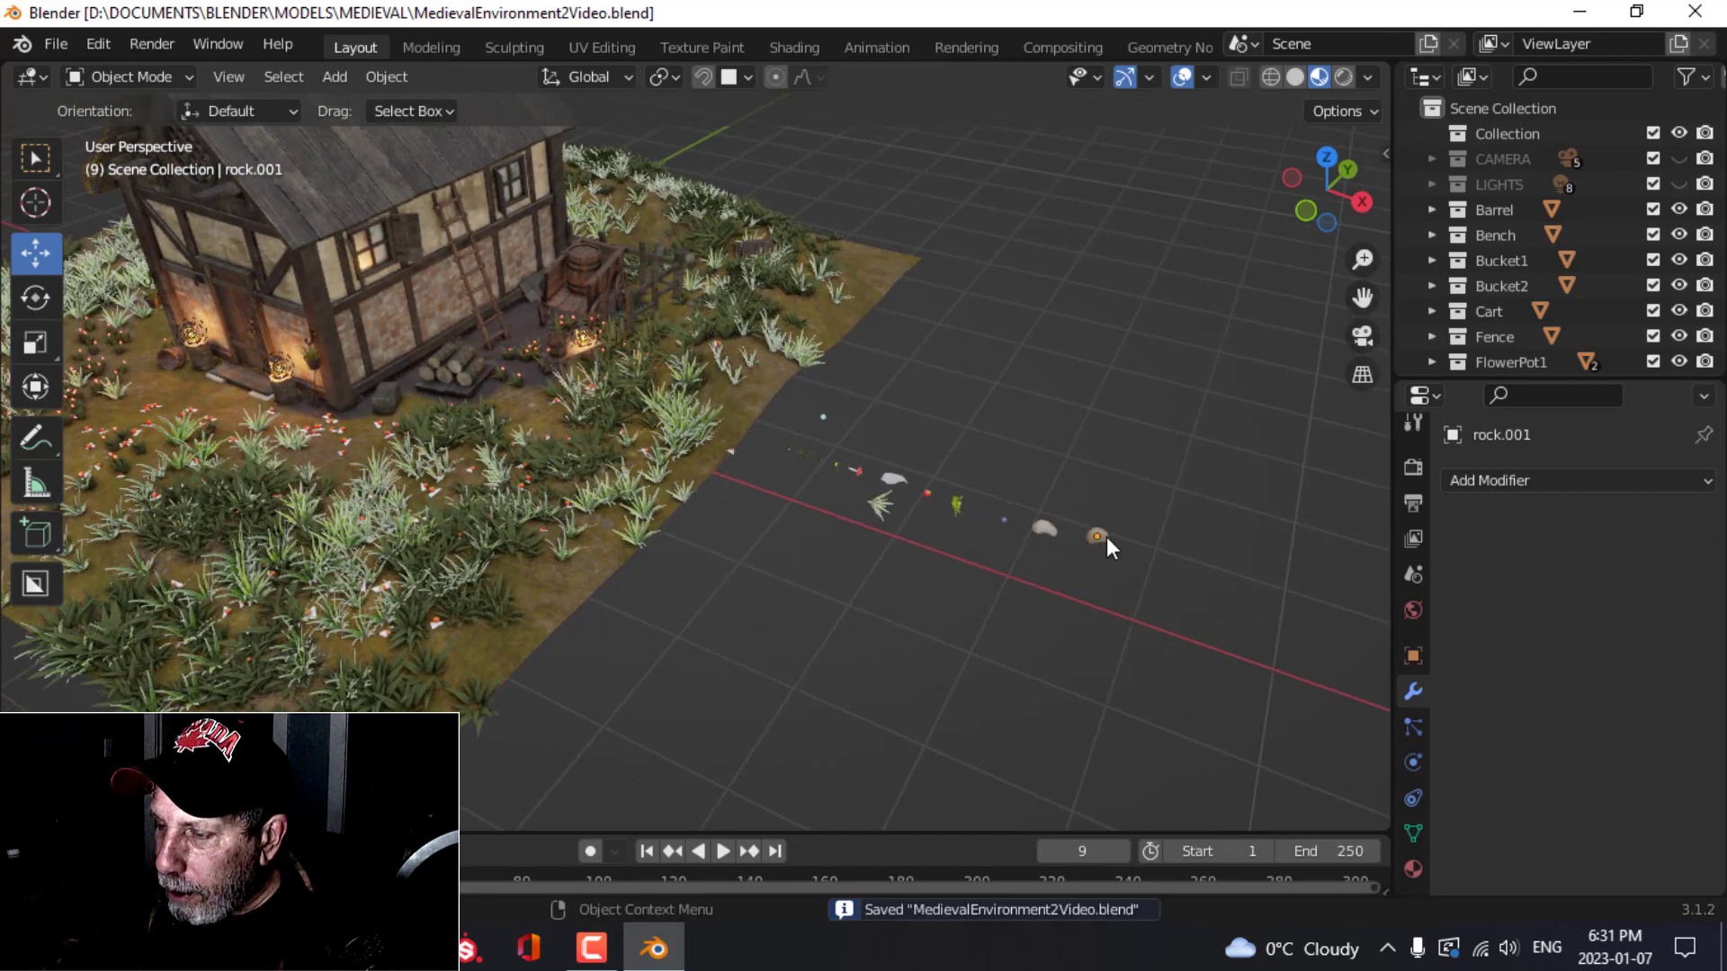
Step: Add Ground as the active object to the second rock's selection and scatter rocks along an Object Scatter stroke before the house front
scroll(648, 610, up, 3)
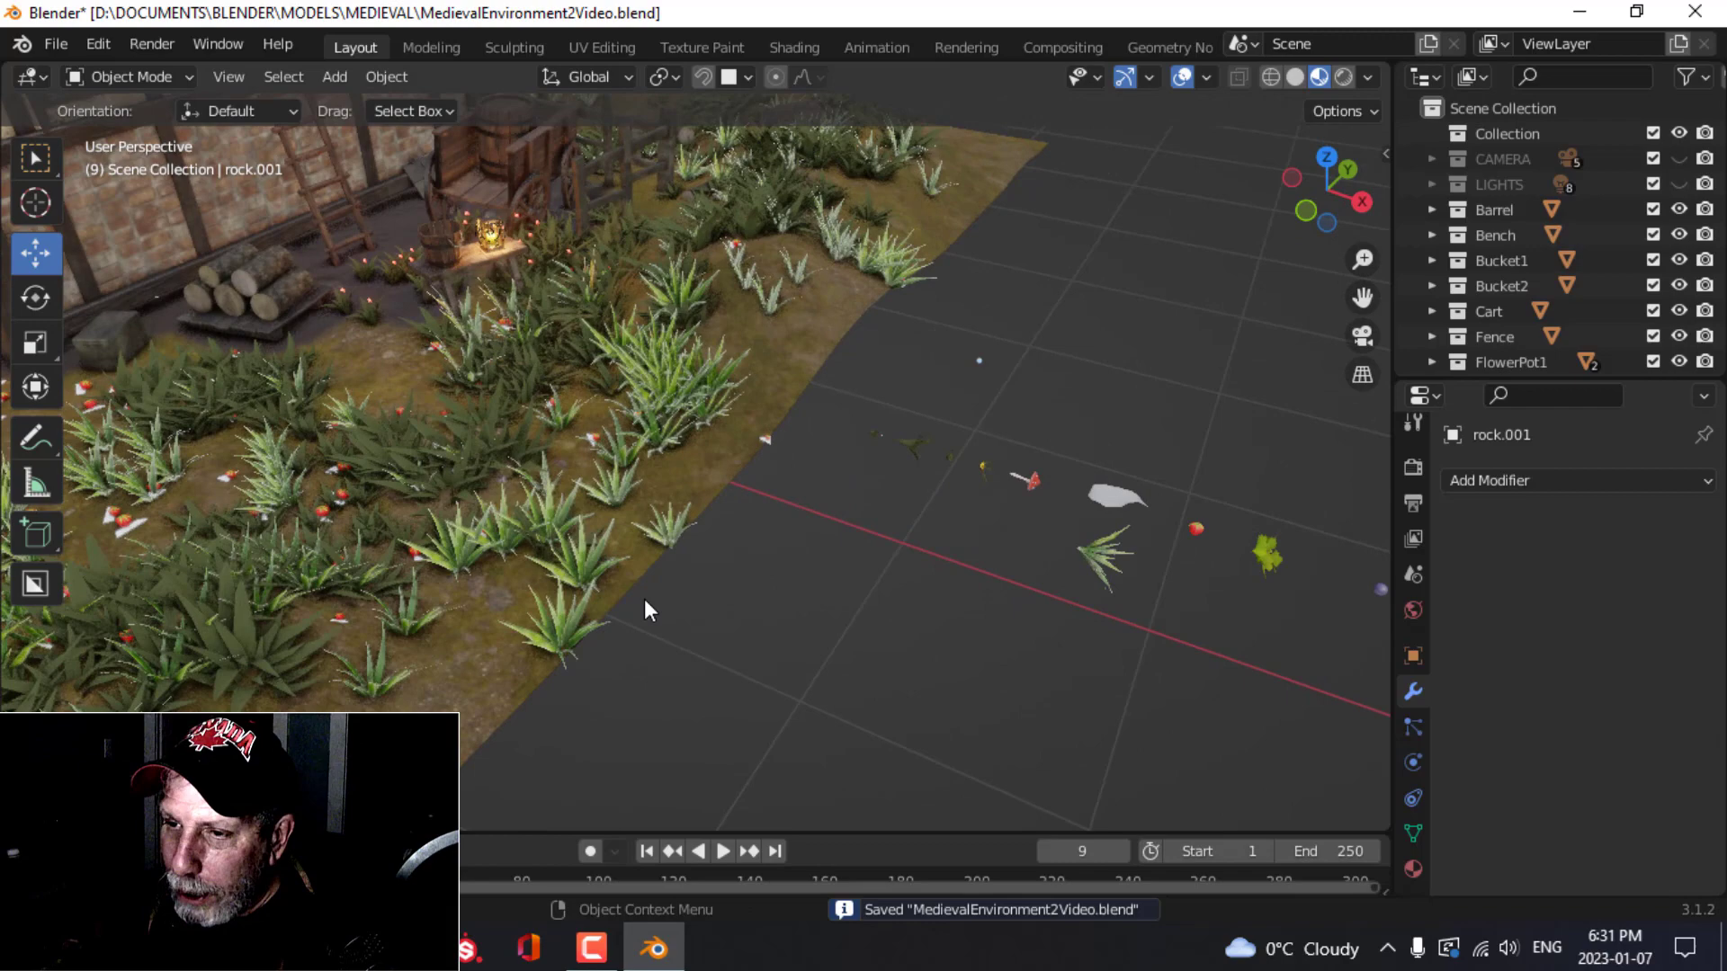
click(427, 706)
middle_drag(428, 706, 830, 558)
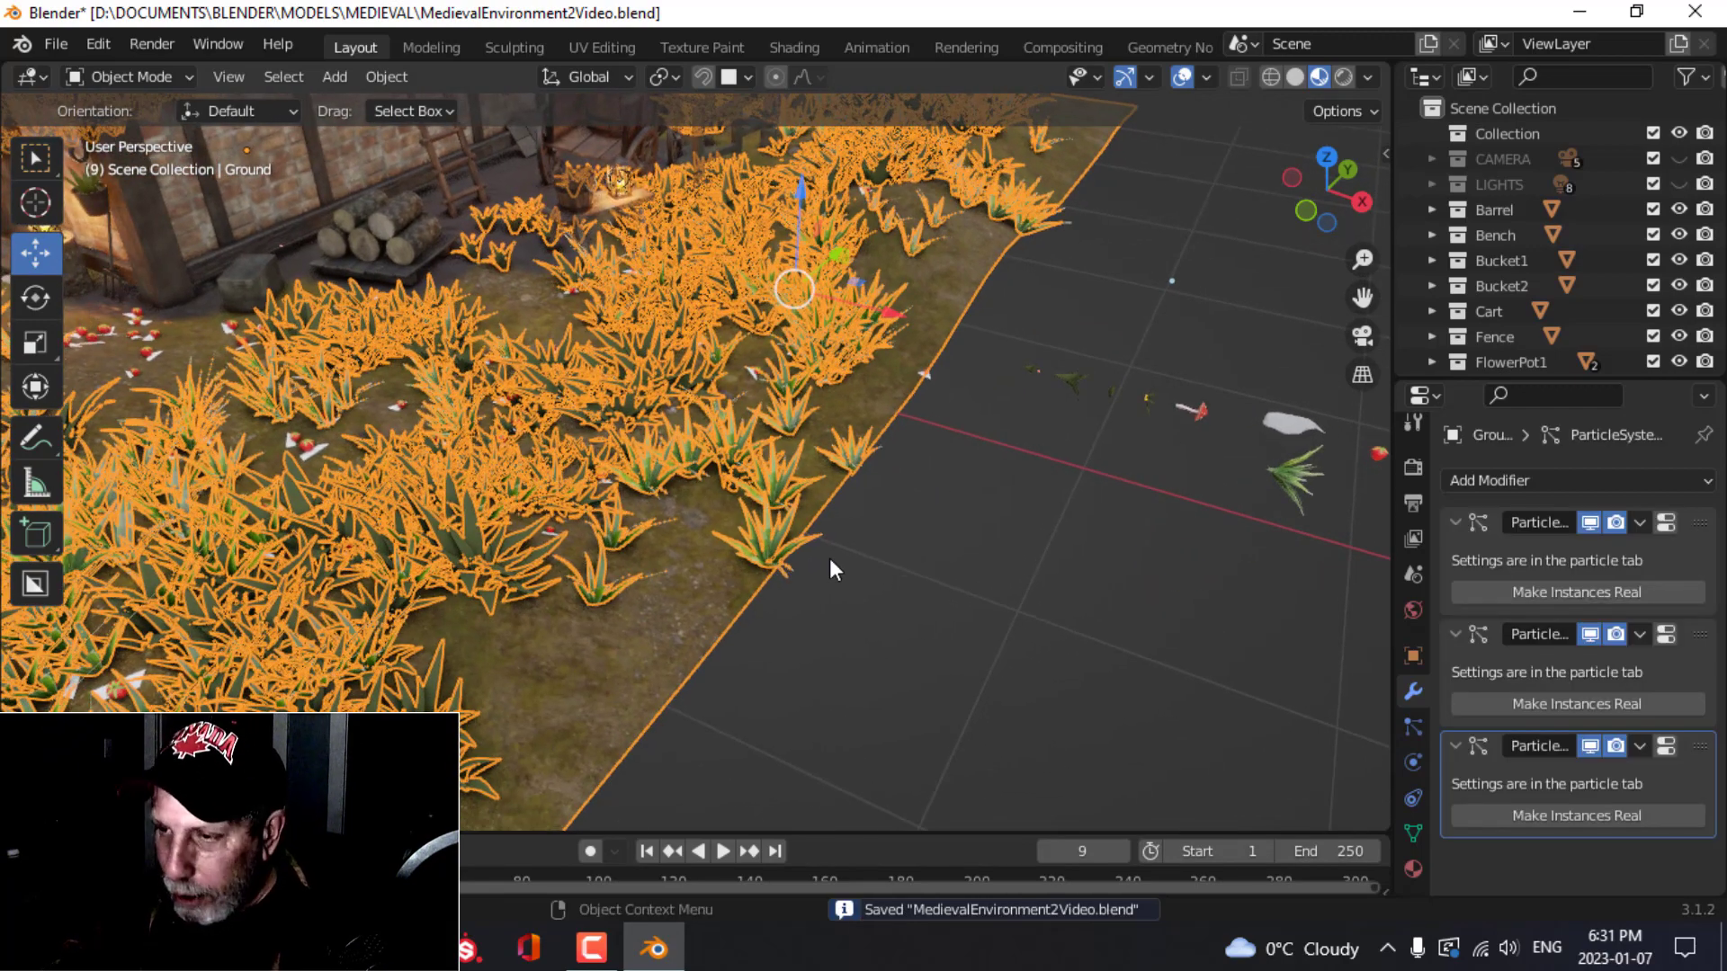
key(F3)
key(Escape)
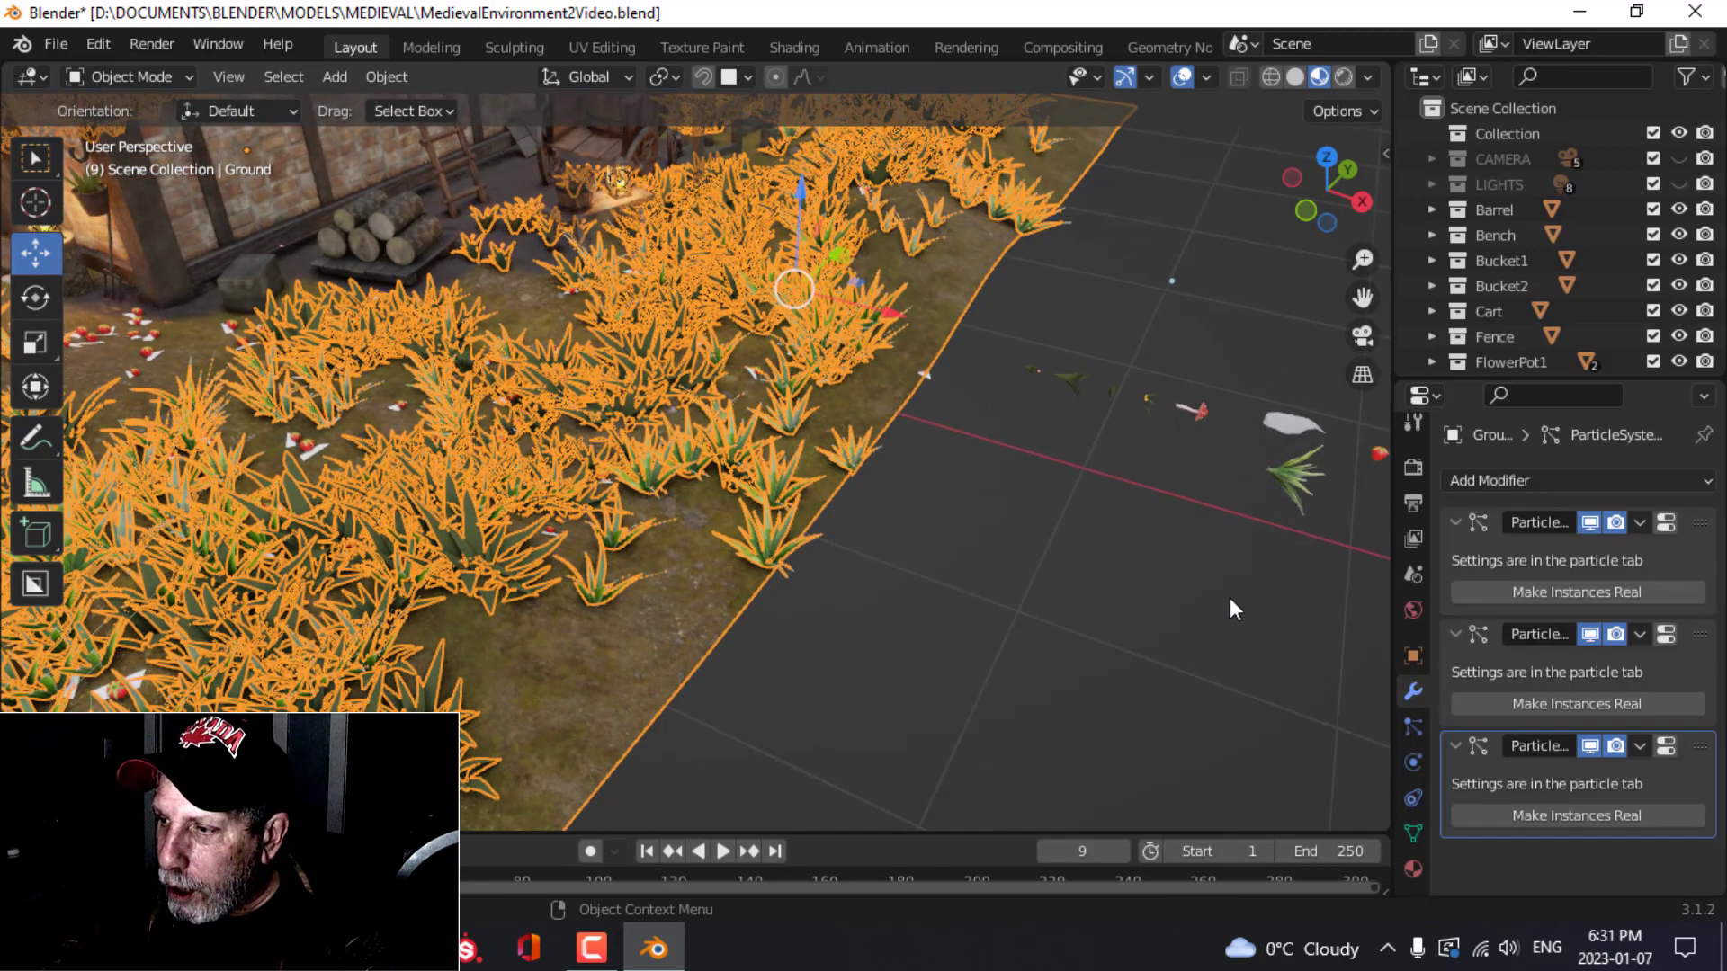
ctrl+scroll(1616, 703, up, 7)
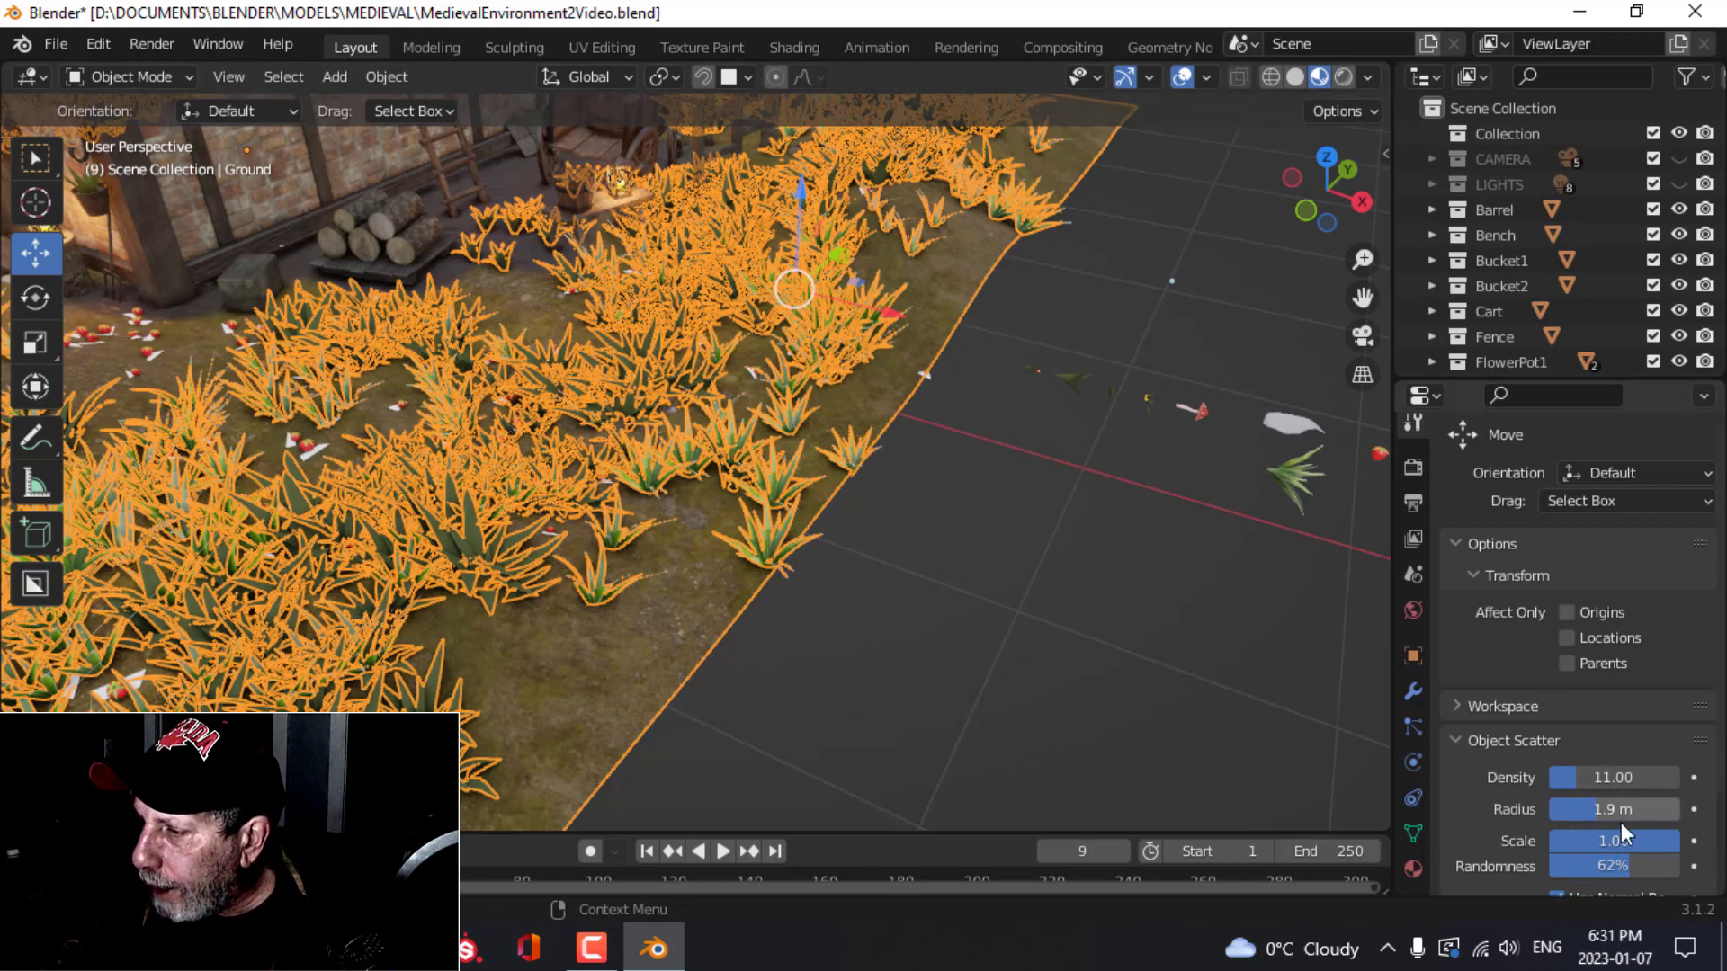
scroll(706, 432, down, 2)
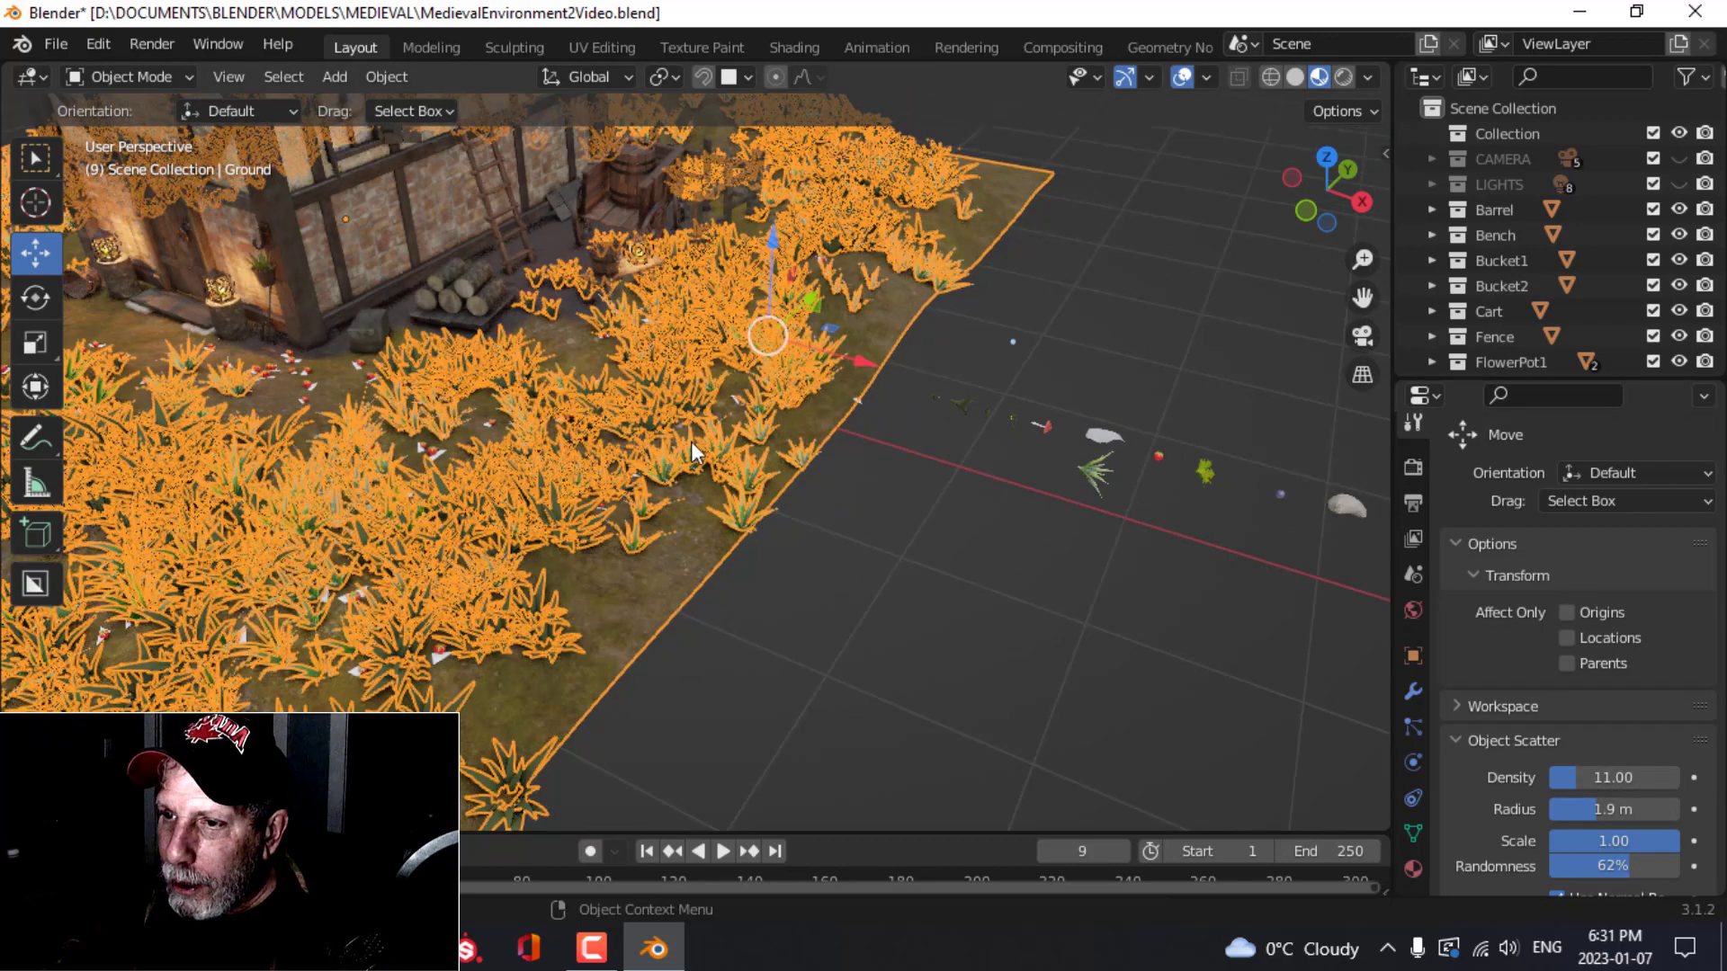
shift+middle_drag(571, 335, 683, 346)
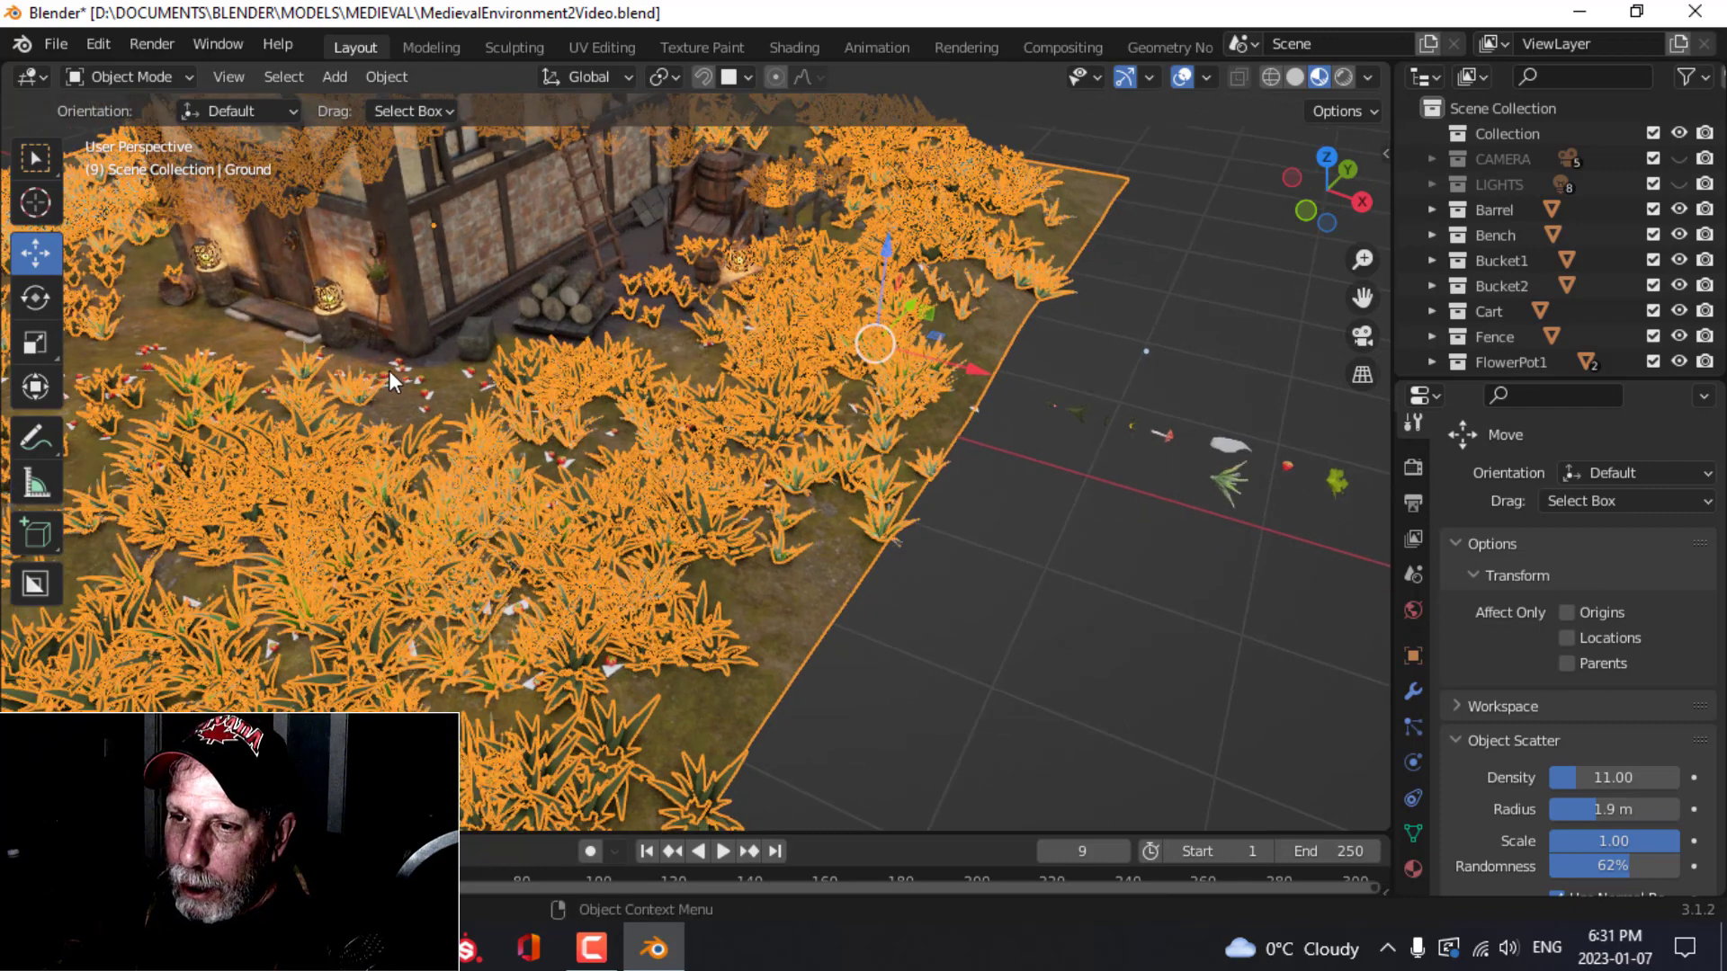
scroll(200, 430, down, 1)
shift+middle_drag(206, 450, 299, 474)
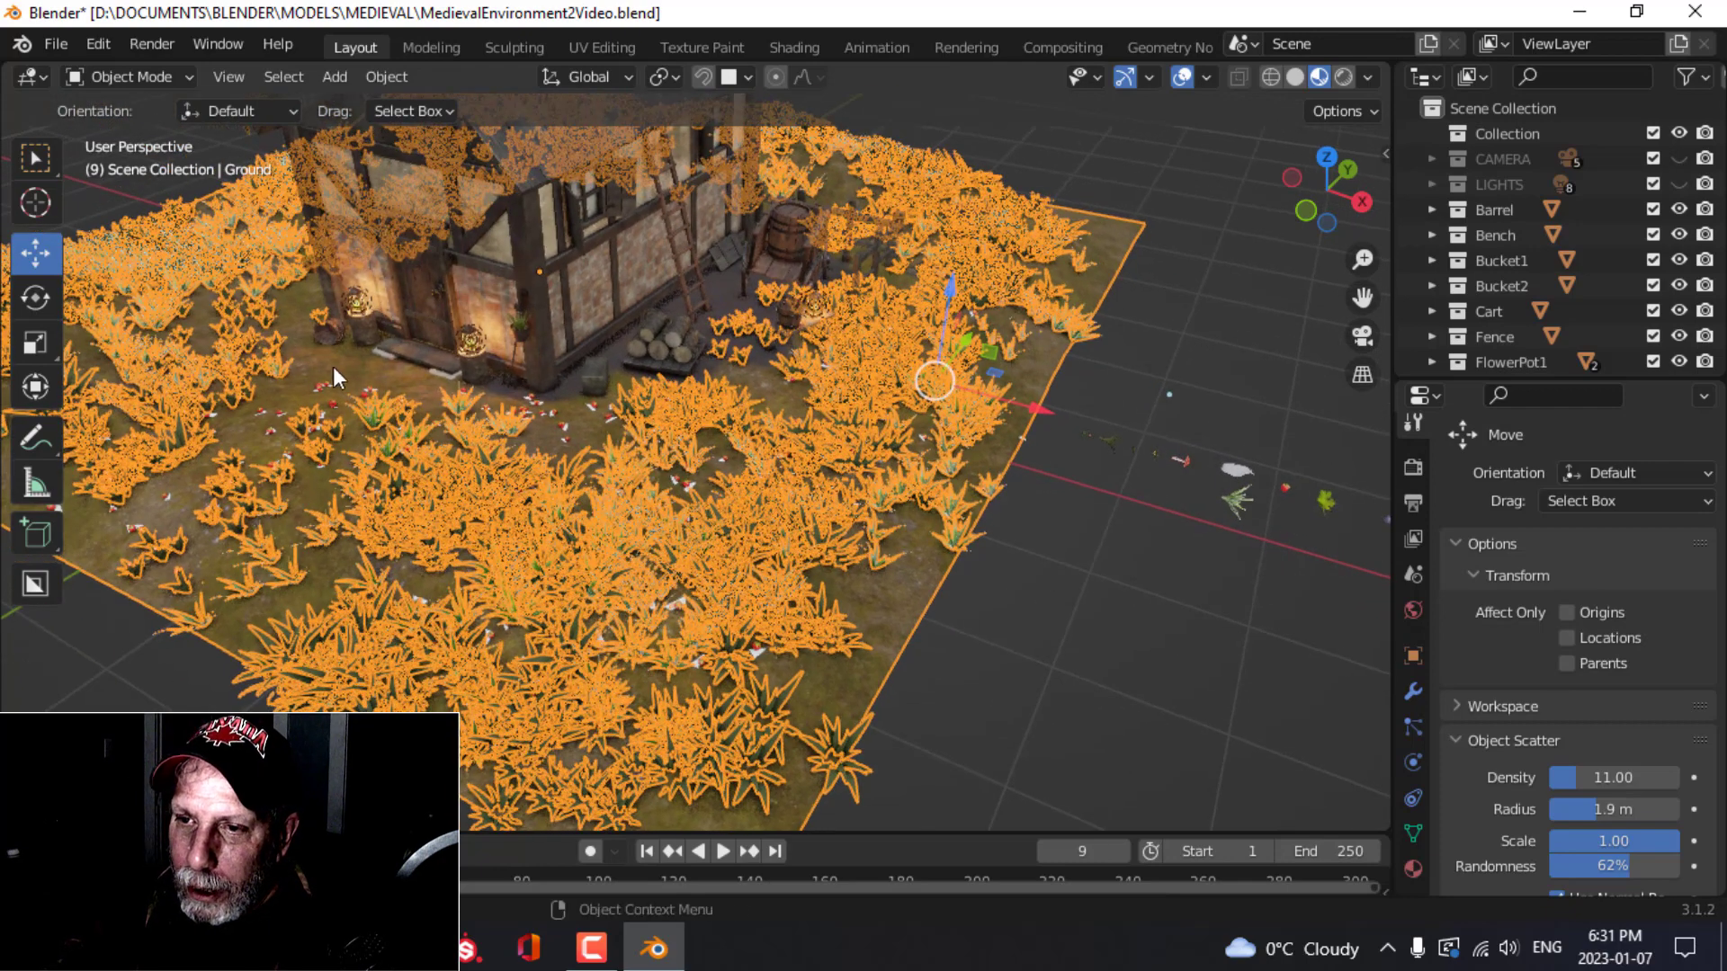
drag(298, 293, 209, 429)
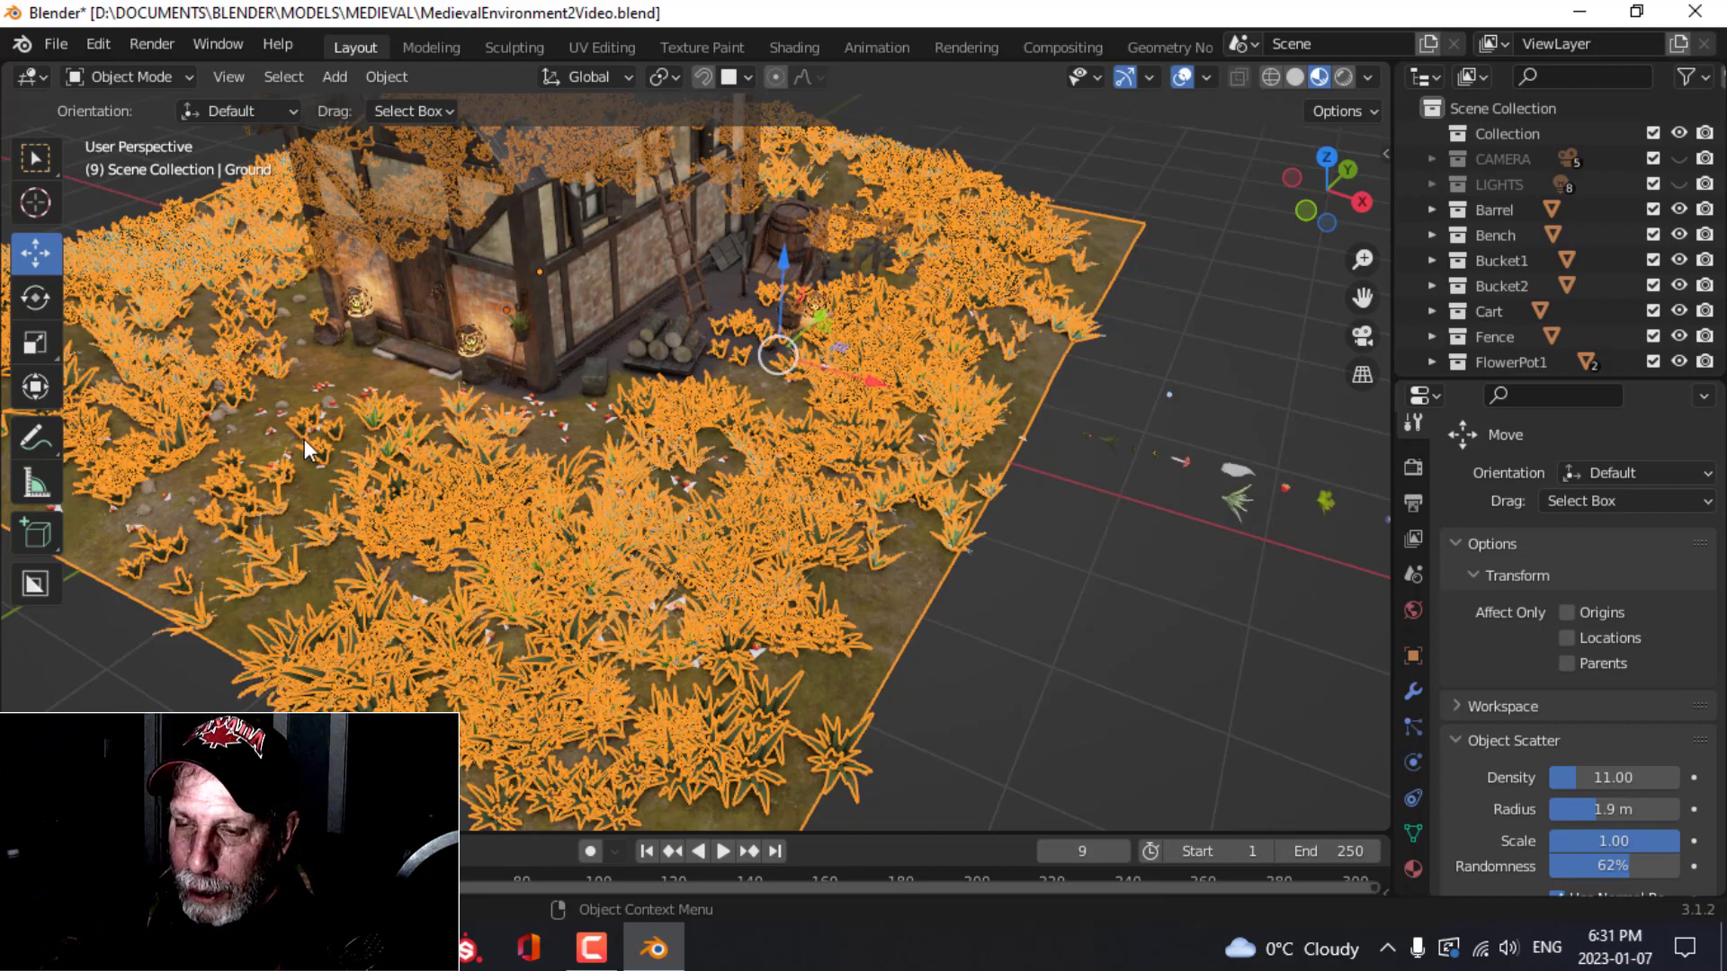
Step: Scatter more copies of the second rock along a curved stroke through the front grass and past the cart side of the house
scroll(305, 440, up, 2)
shift+middle_drag(477, 473, 769, 518)
scroll(450, 519, up, 2)
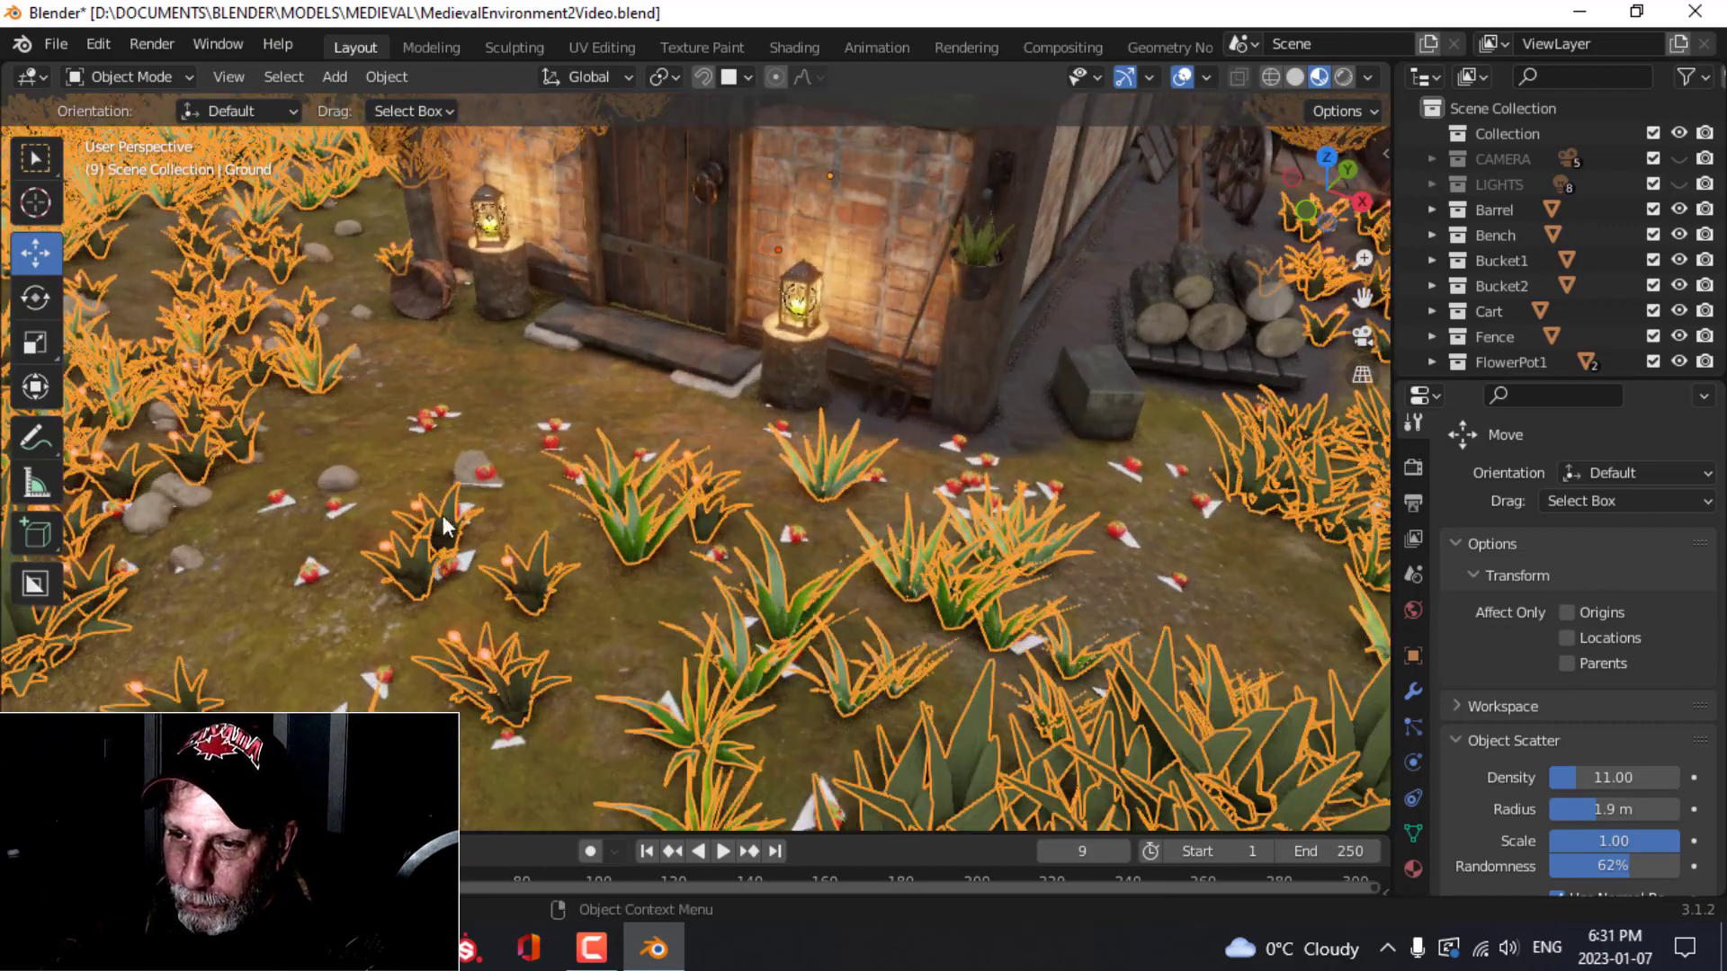
scroll(364, 507, down, 5)
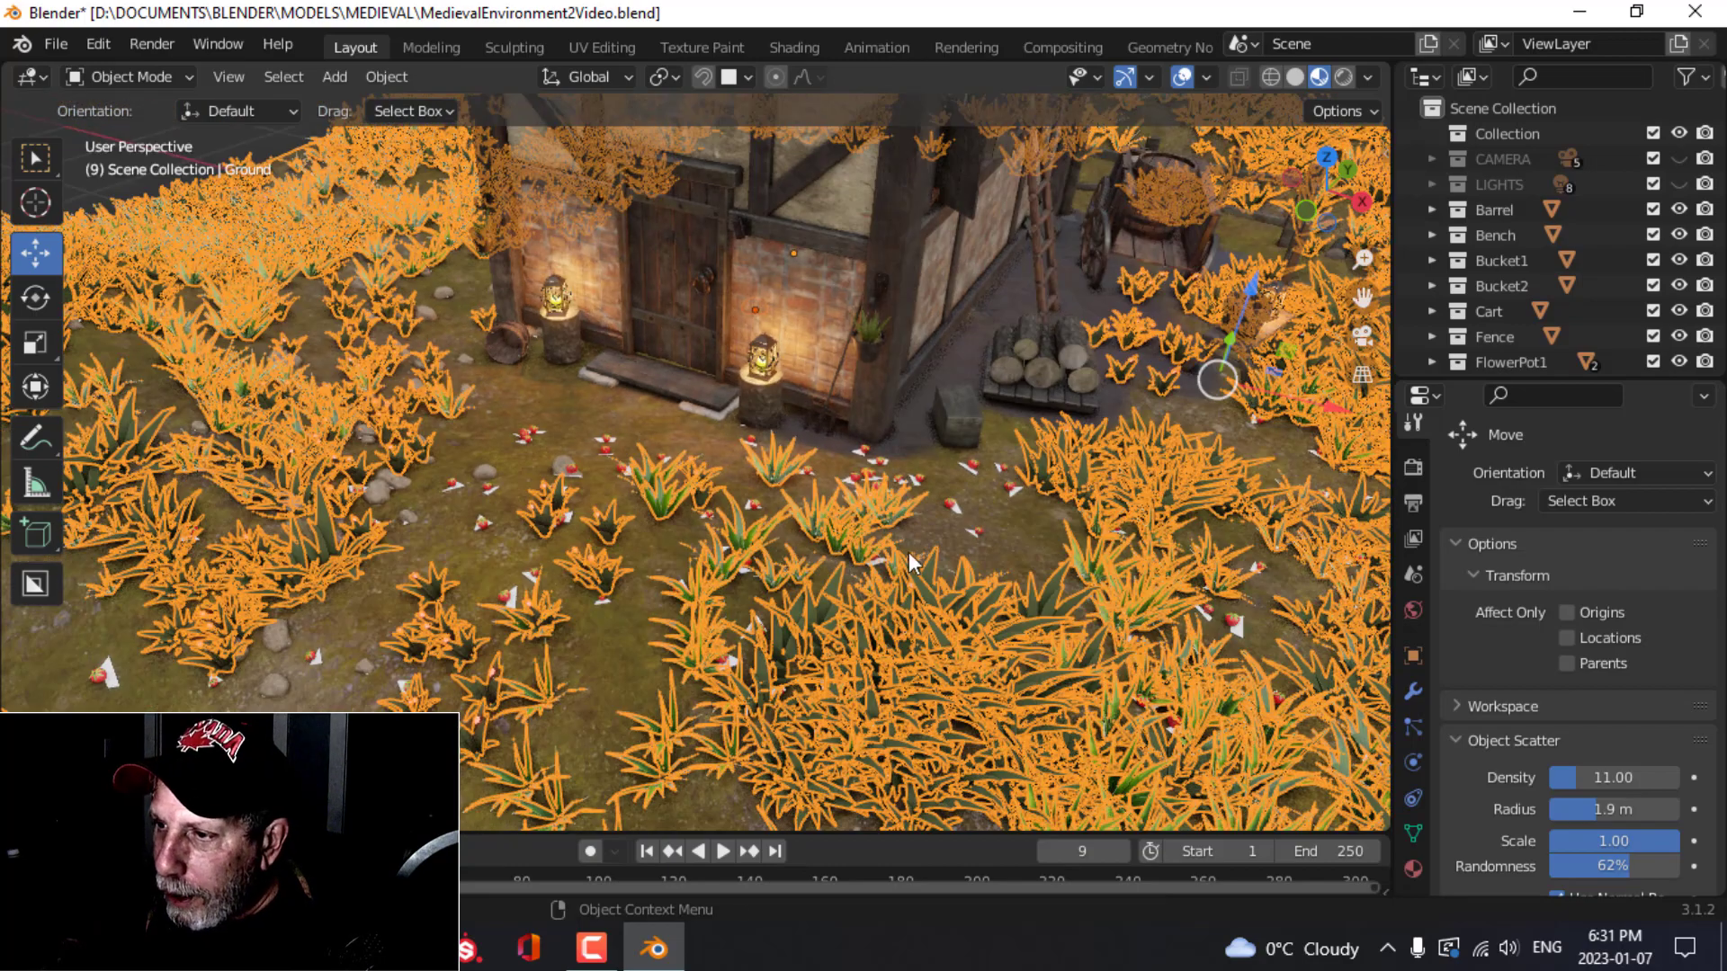
scroll(810, 495, down, 5)
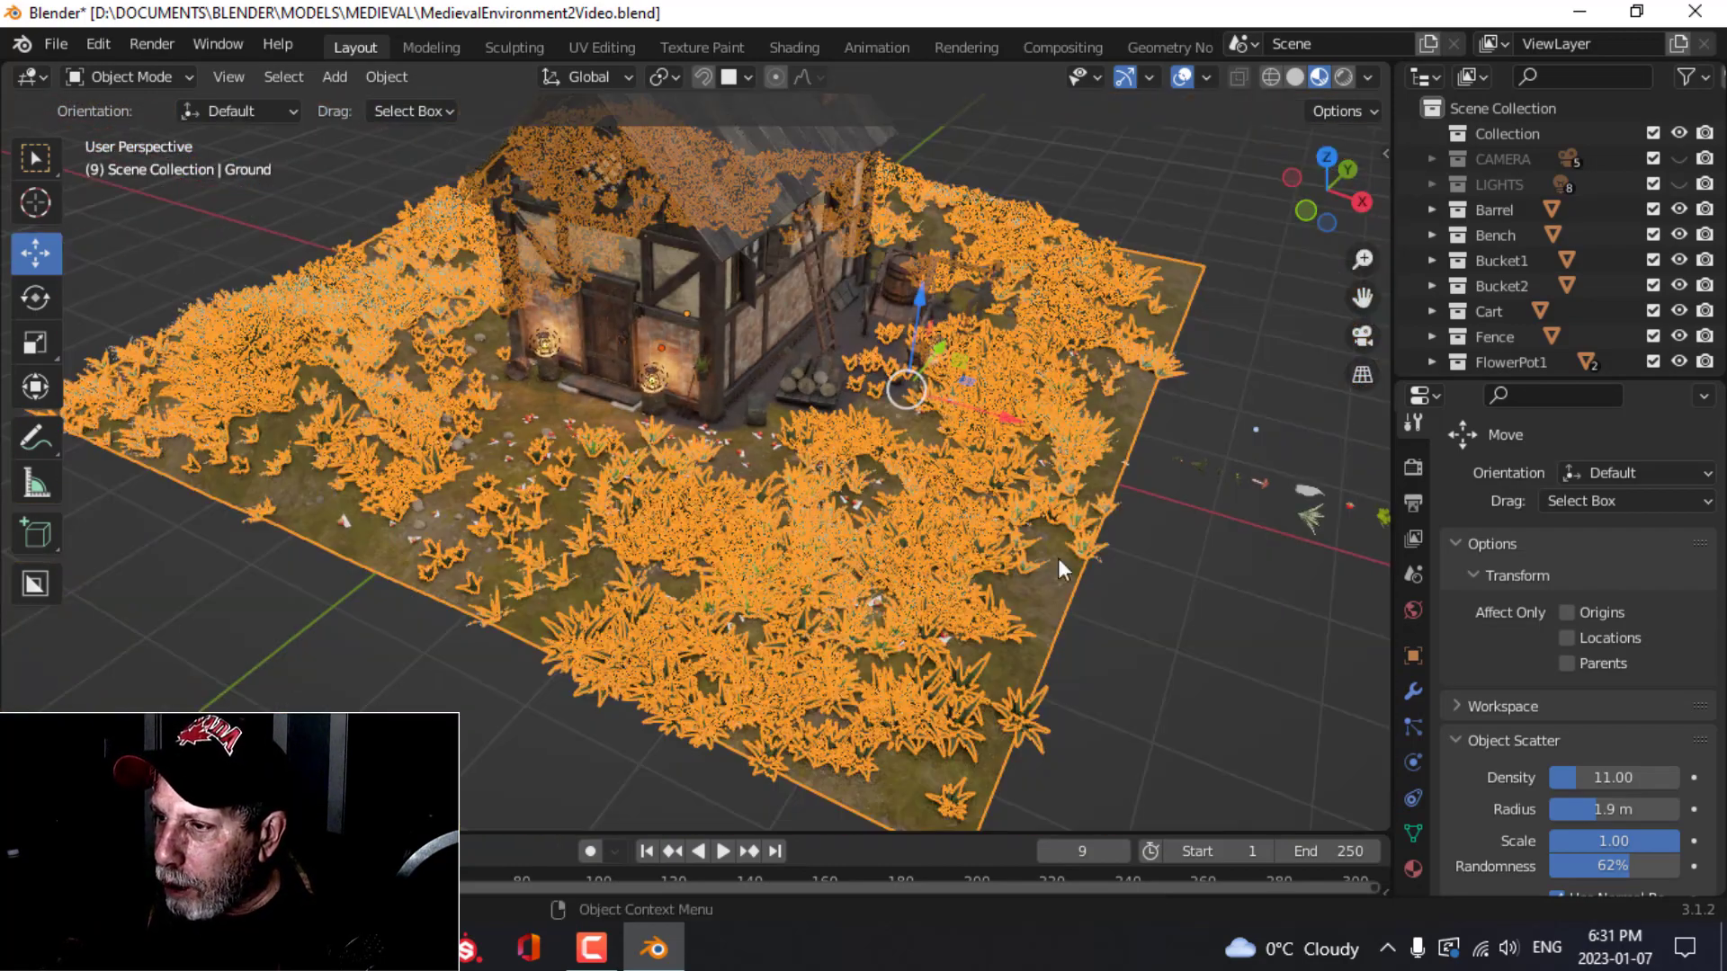
shift+middle_drag(1180, 588, 882, 566)
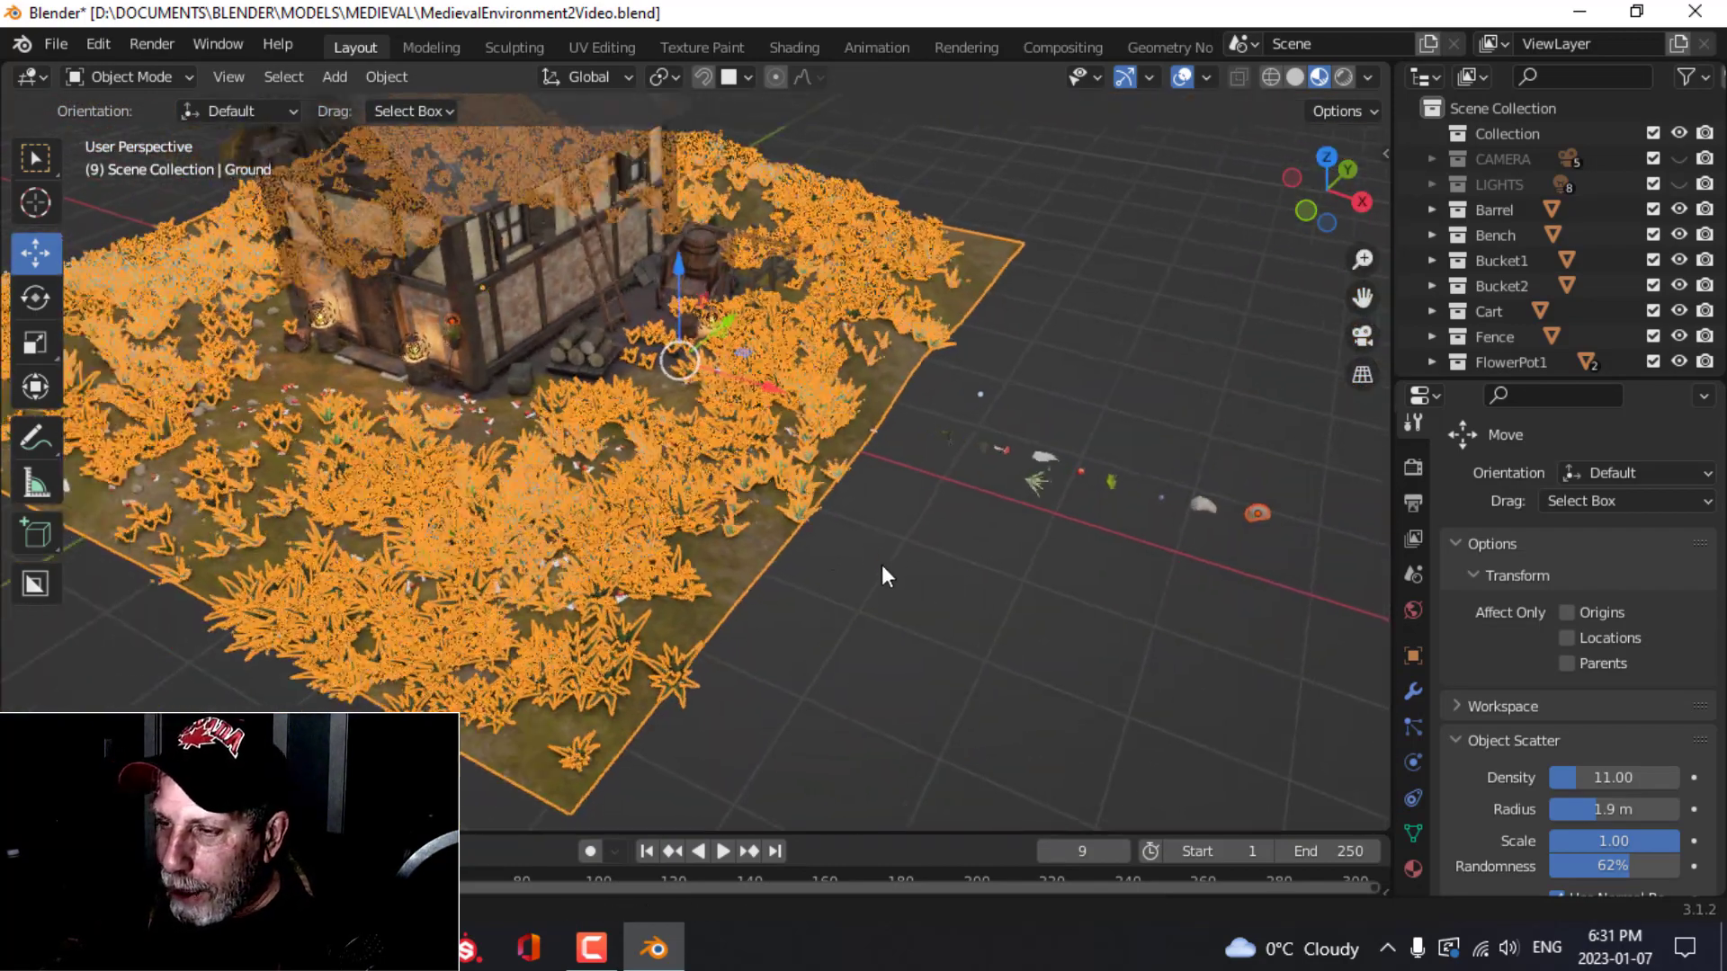
key(F3)
click(811, 576)
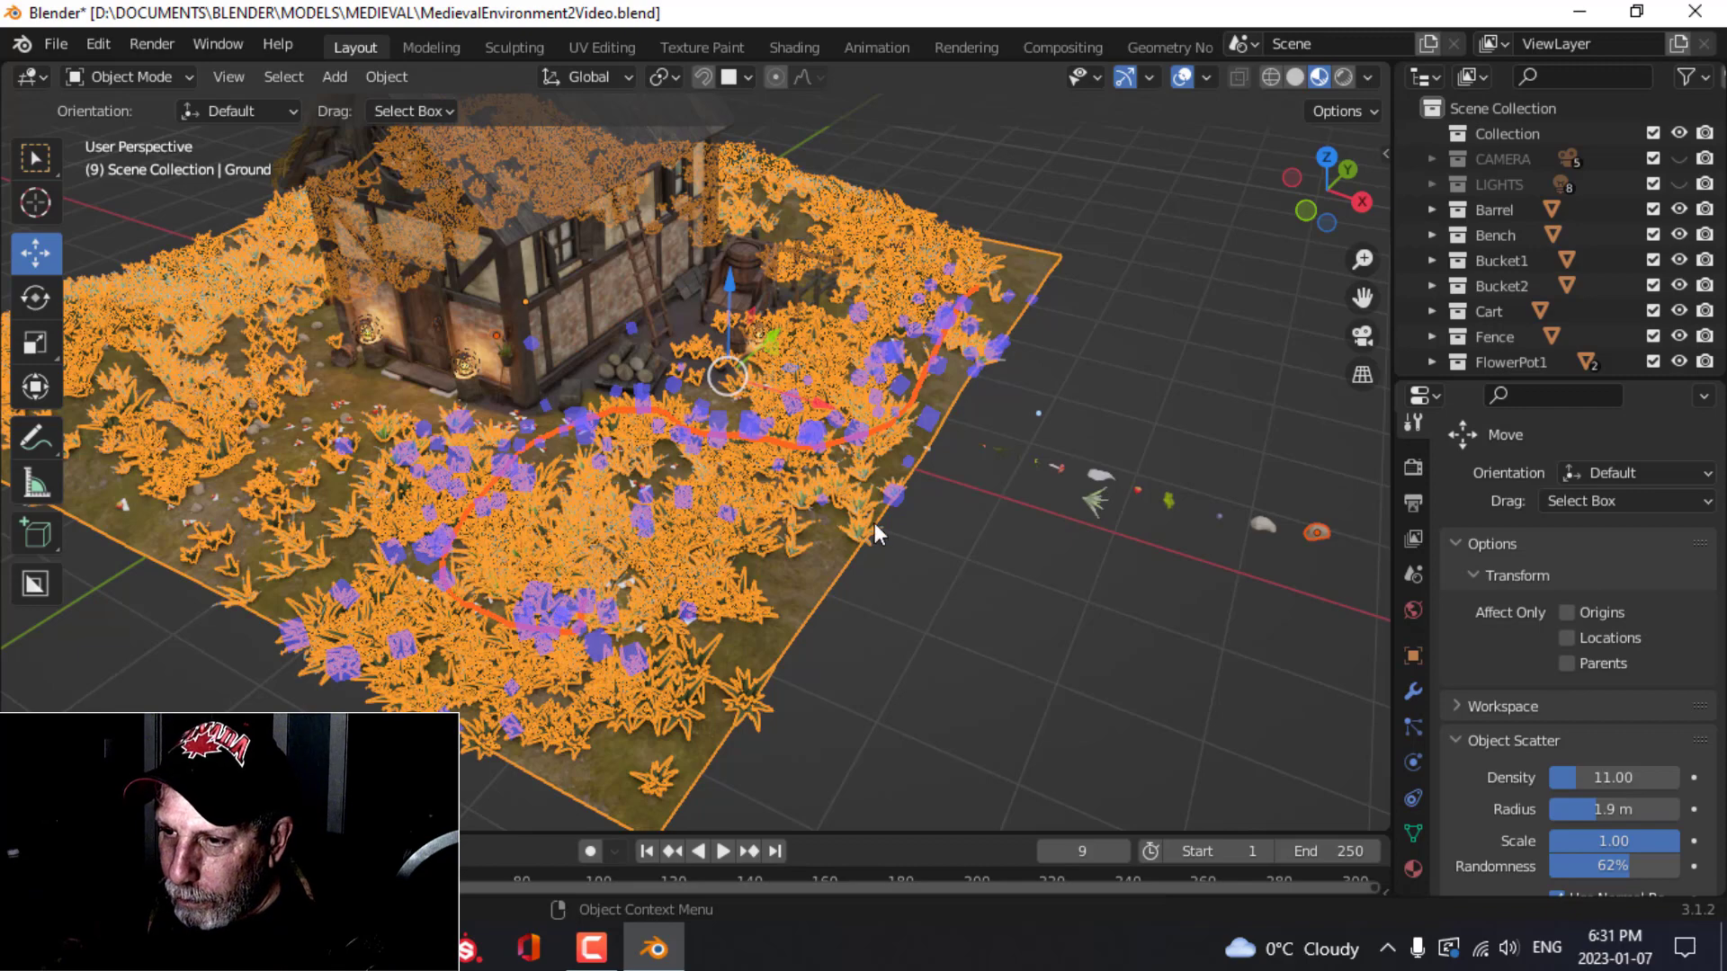
Step: Deselect everything and examine the scattered rocks among the grass near the lantern bench
scroll(872, 518, up, 3)
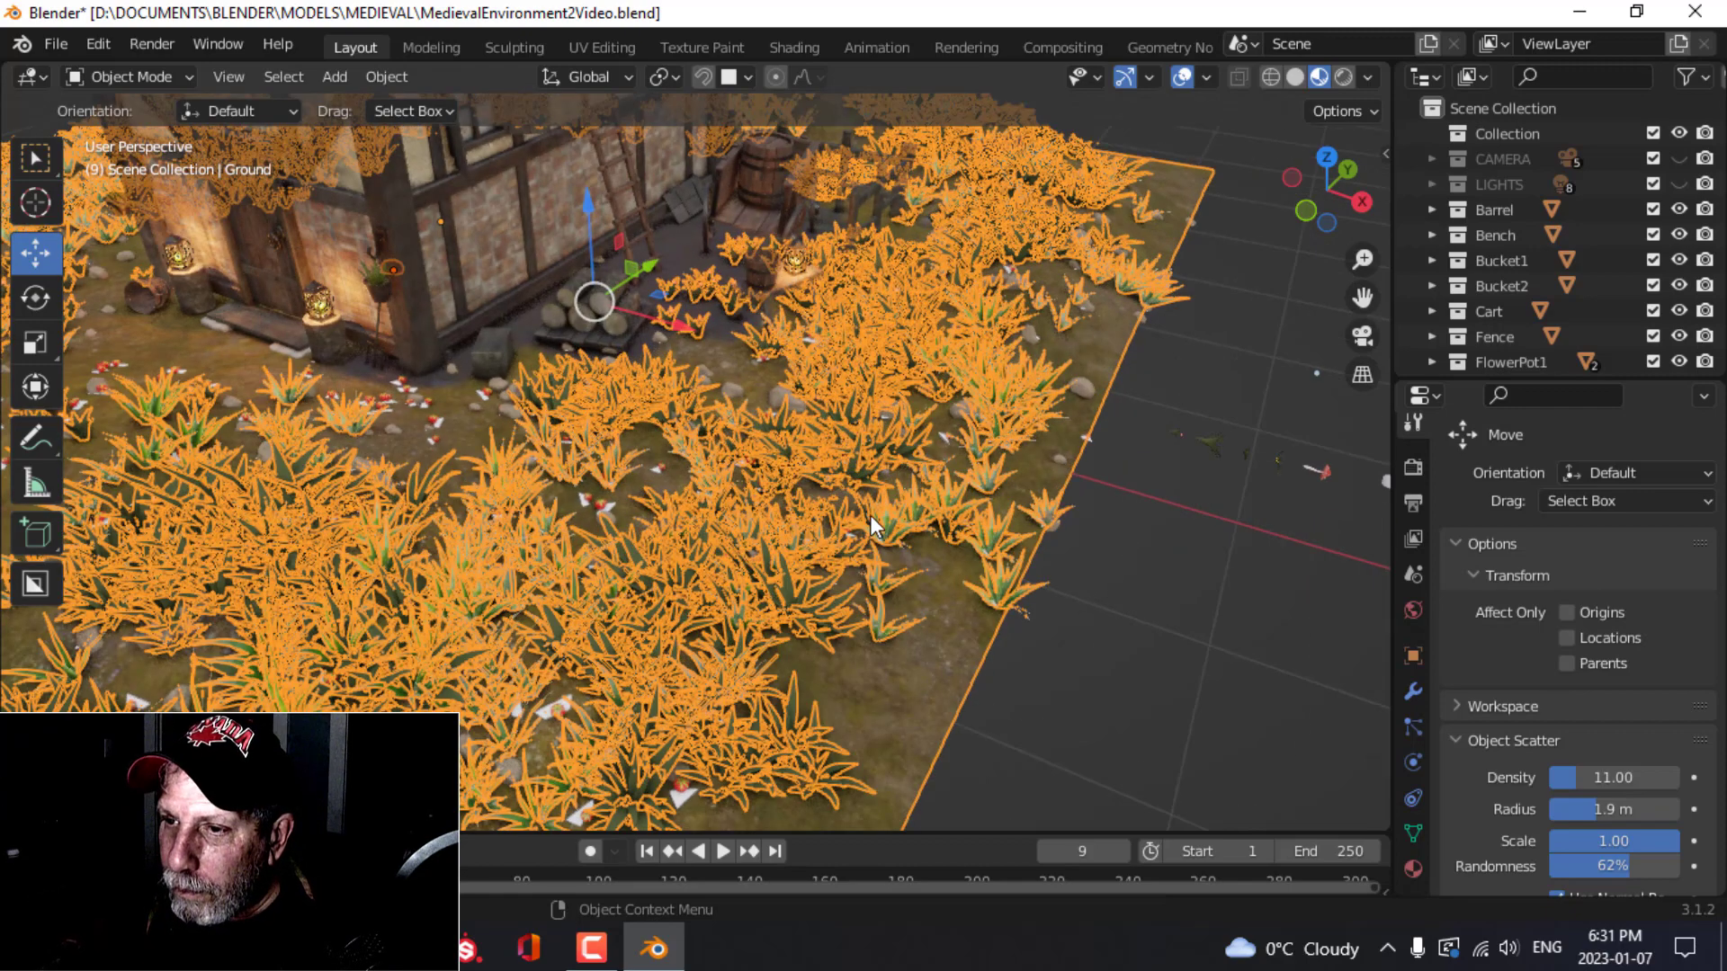
scroll(1107, 413, down, 2)
key(alt+a)
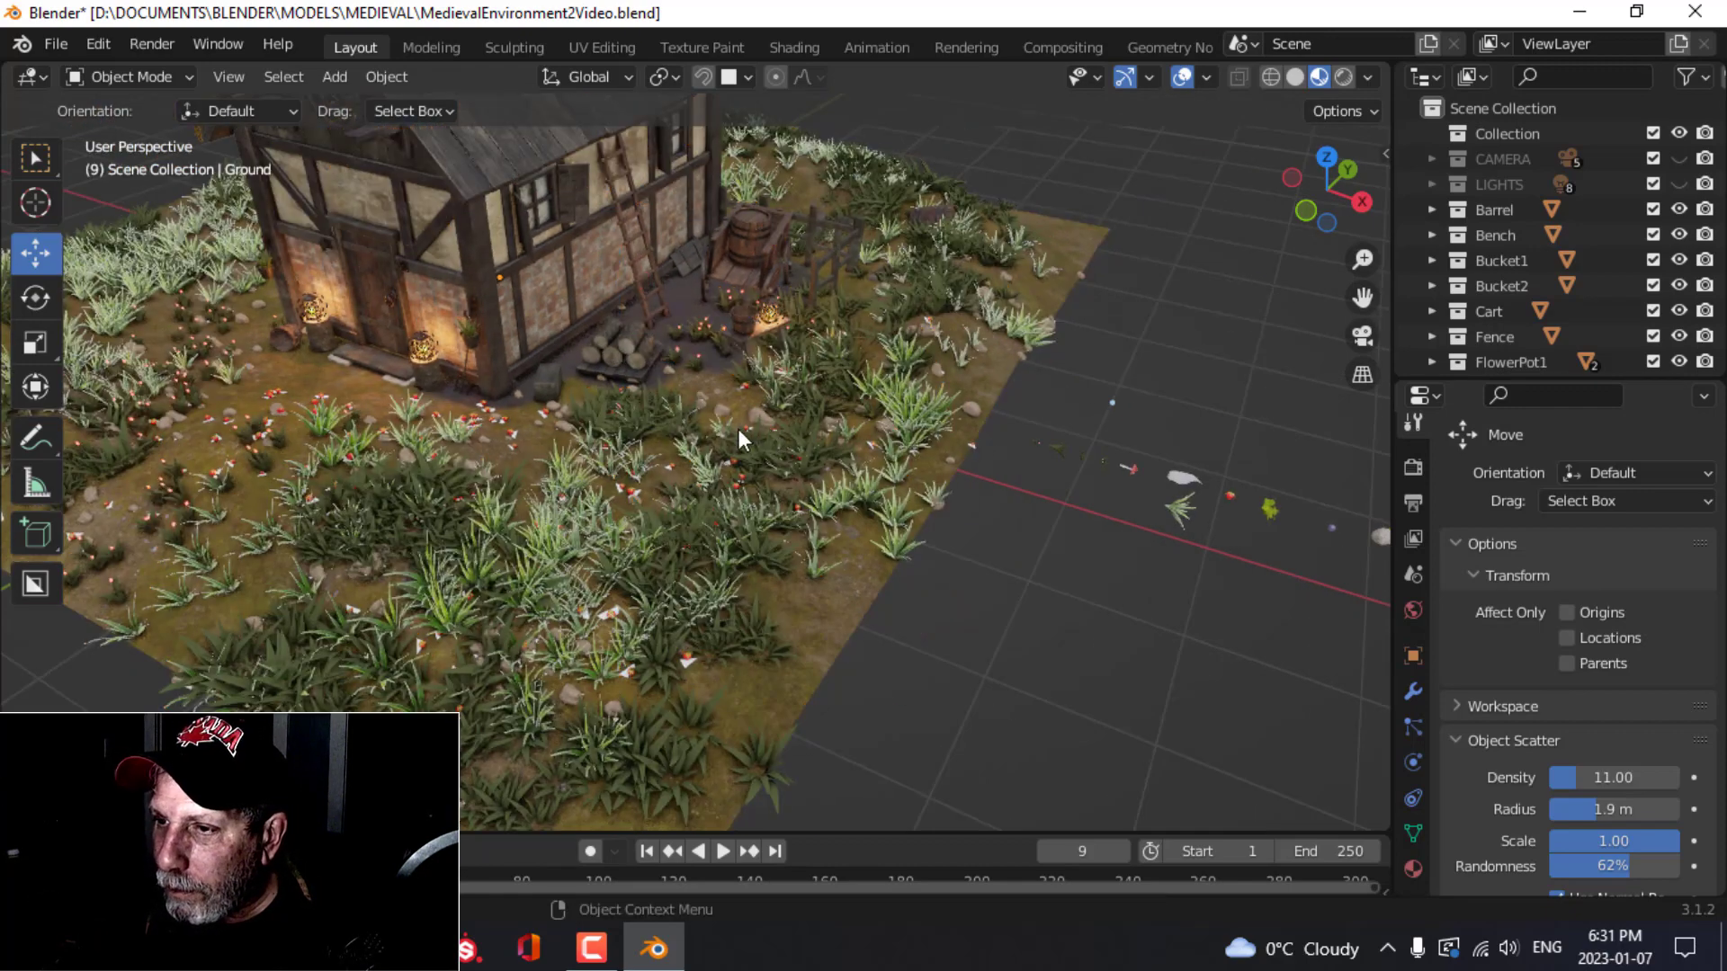
scroll(738, 429, up, 4)
mouse_move(705, 395)
middle_down()
mouse_move(797, 396)
mouse_move(676, 393)
mouse_move(694, 382)
middle_up()
shift+middle_drag(863, 469, 757, 444)
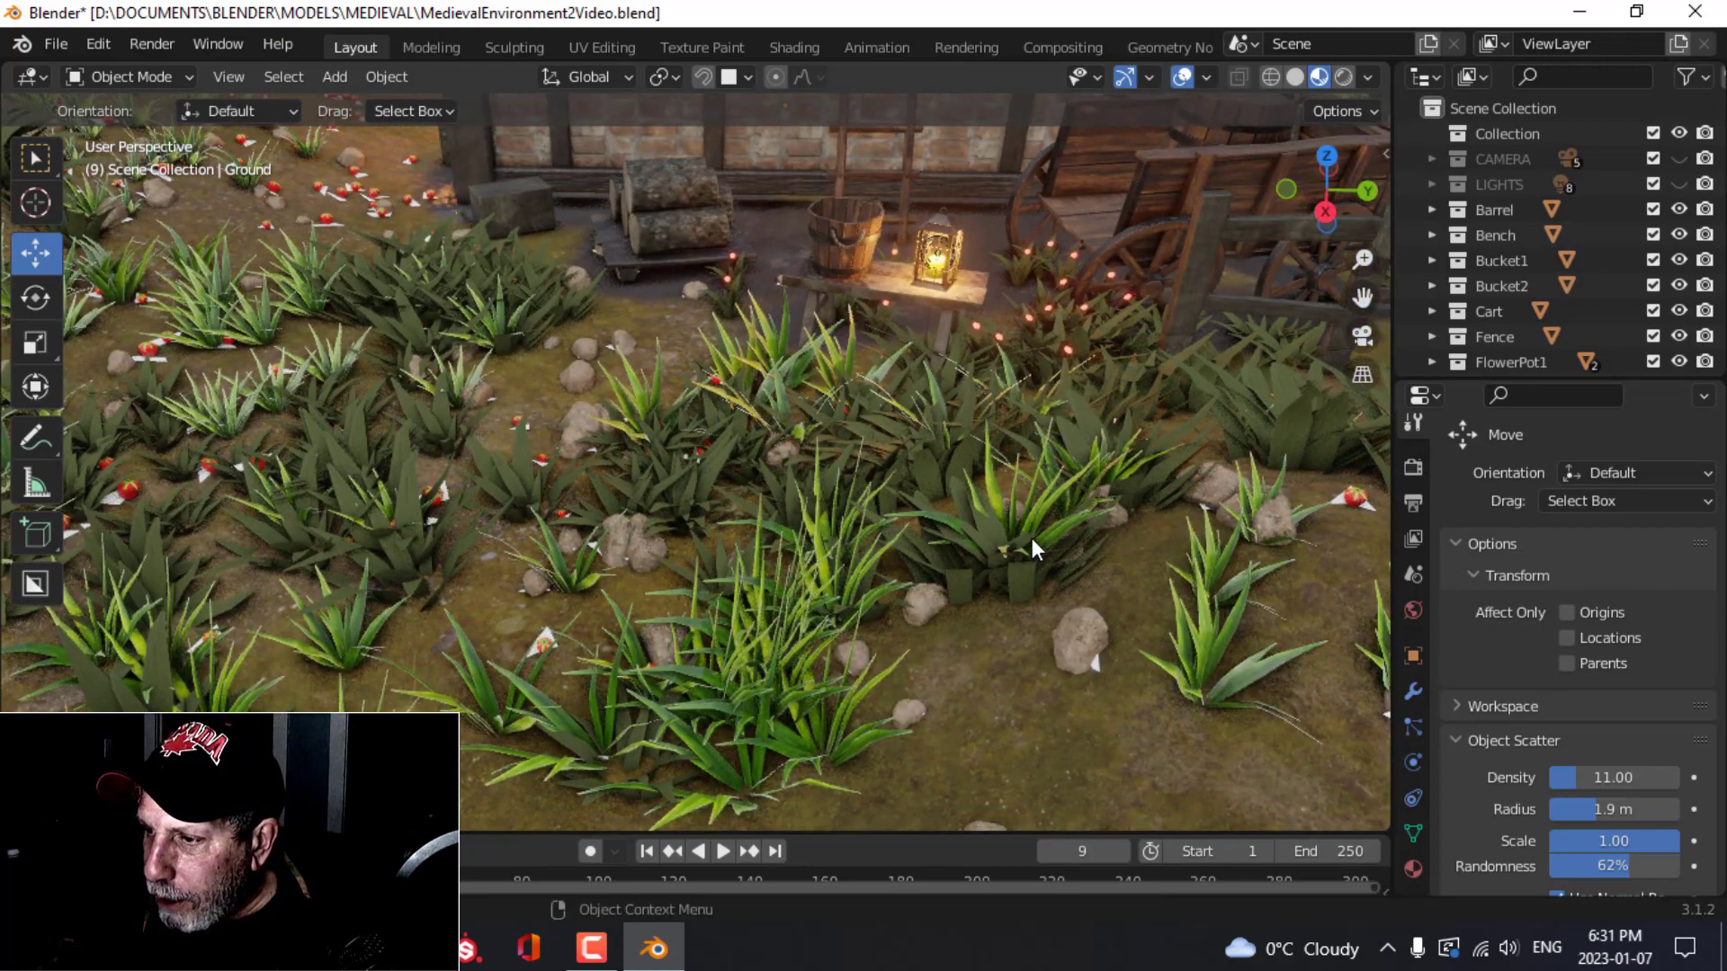
scroll(998, 513, up, 3)
shift+middle_drag(1061, 511, 939, 482)
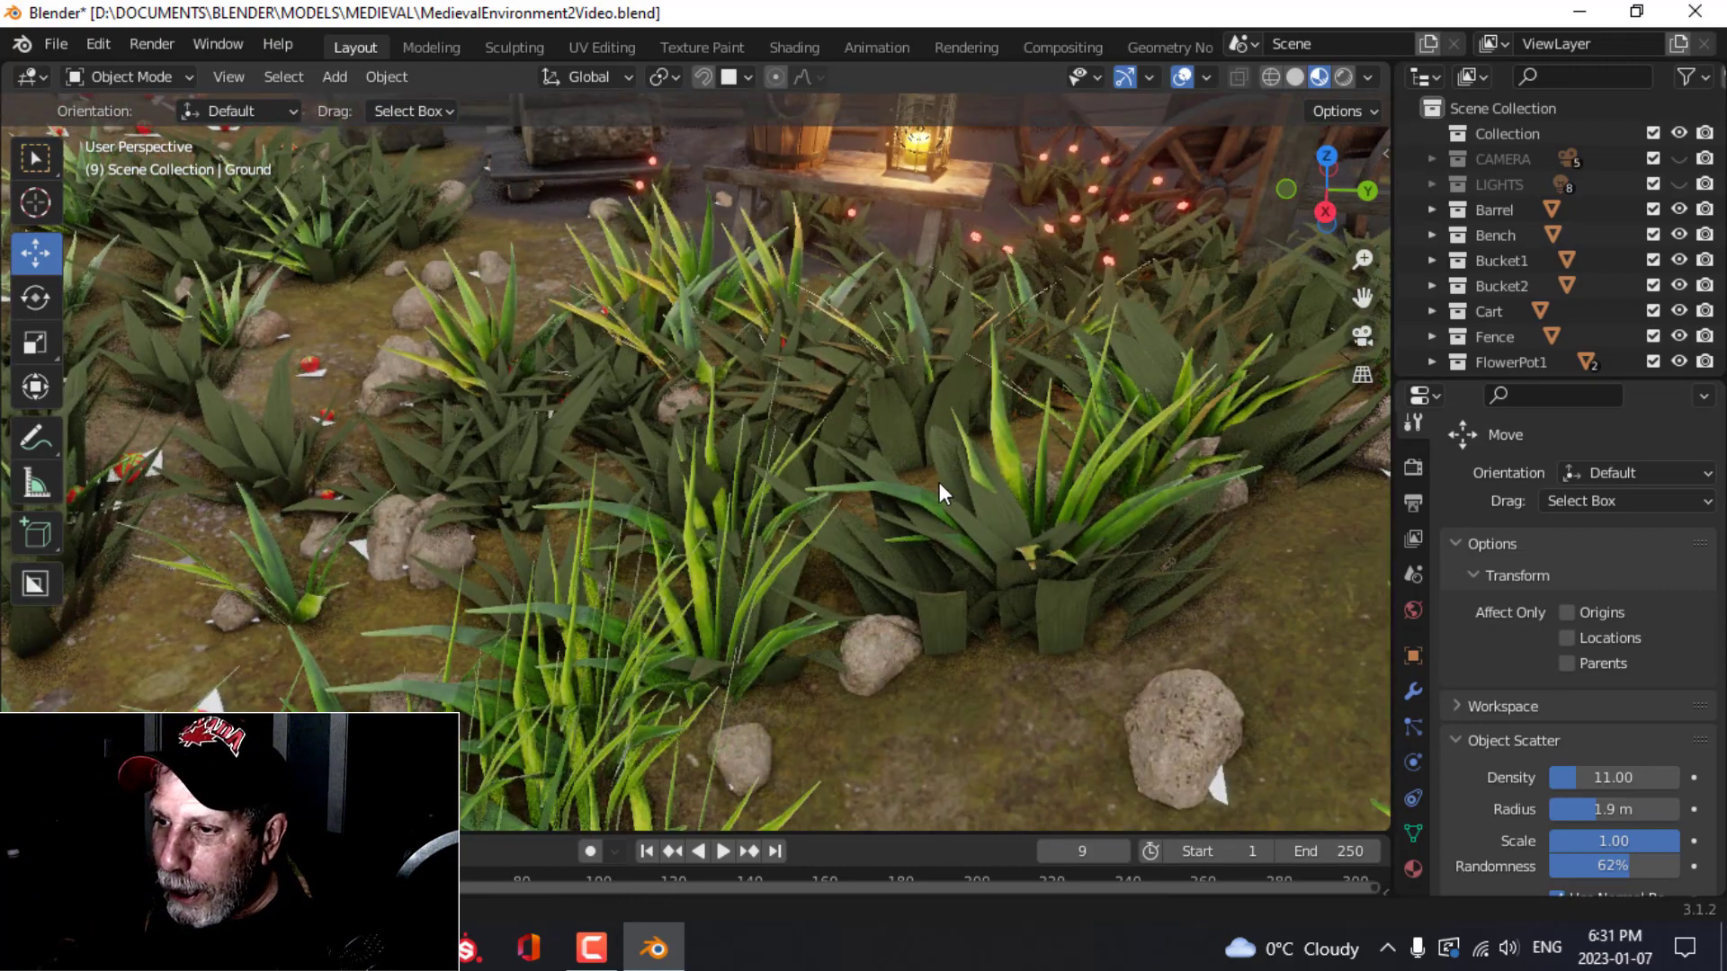
Step: Delete the small rock beside the dark broad-leaved plant through the rock duplicator's mesh in Edit Mode, then return to Object Mode and deselect everything
click(864, 664)
key(Tab)
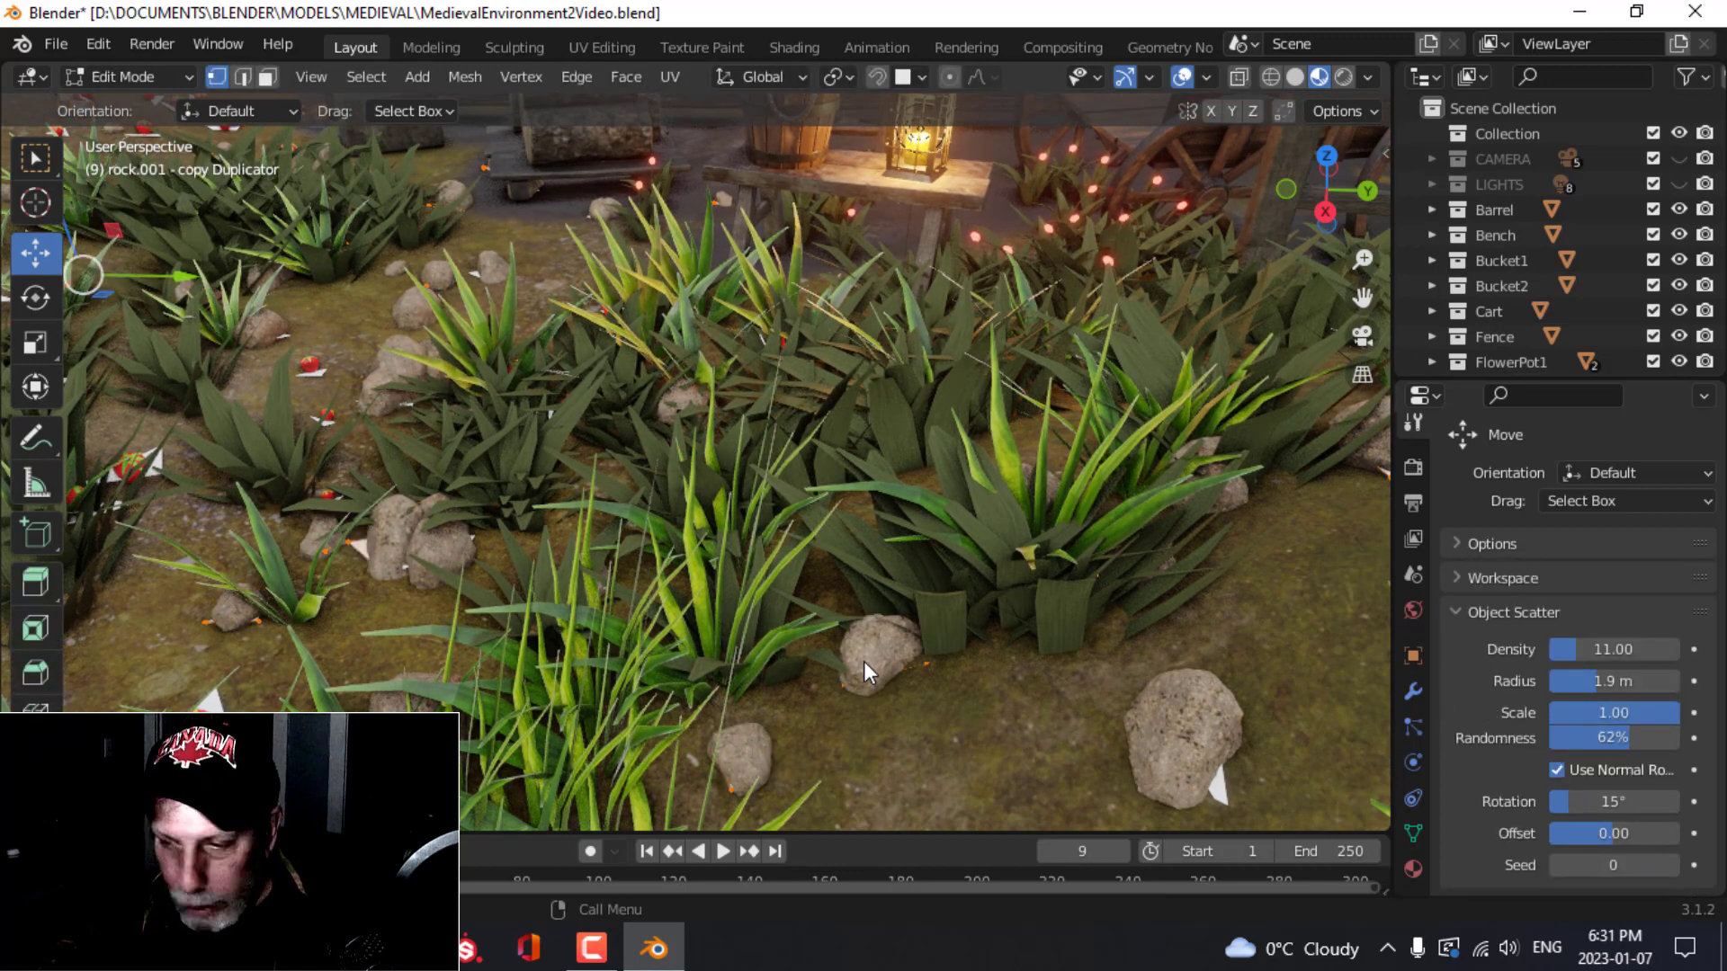
drag(800, 552, 982, 705)
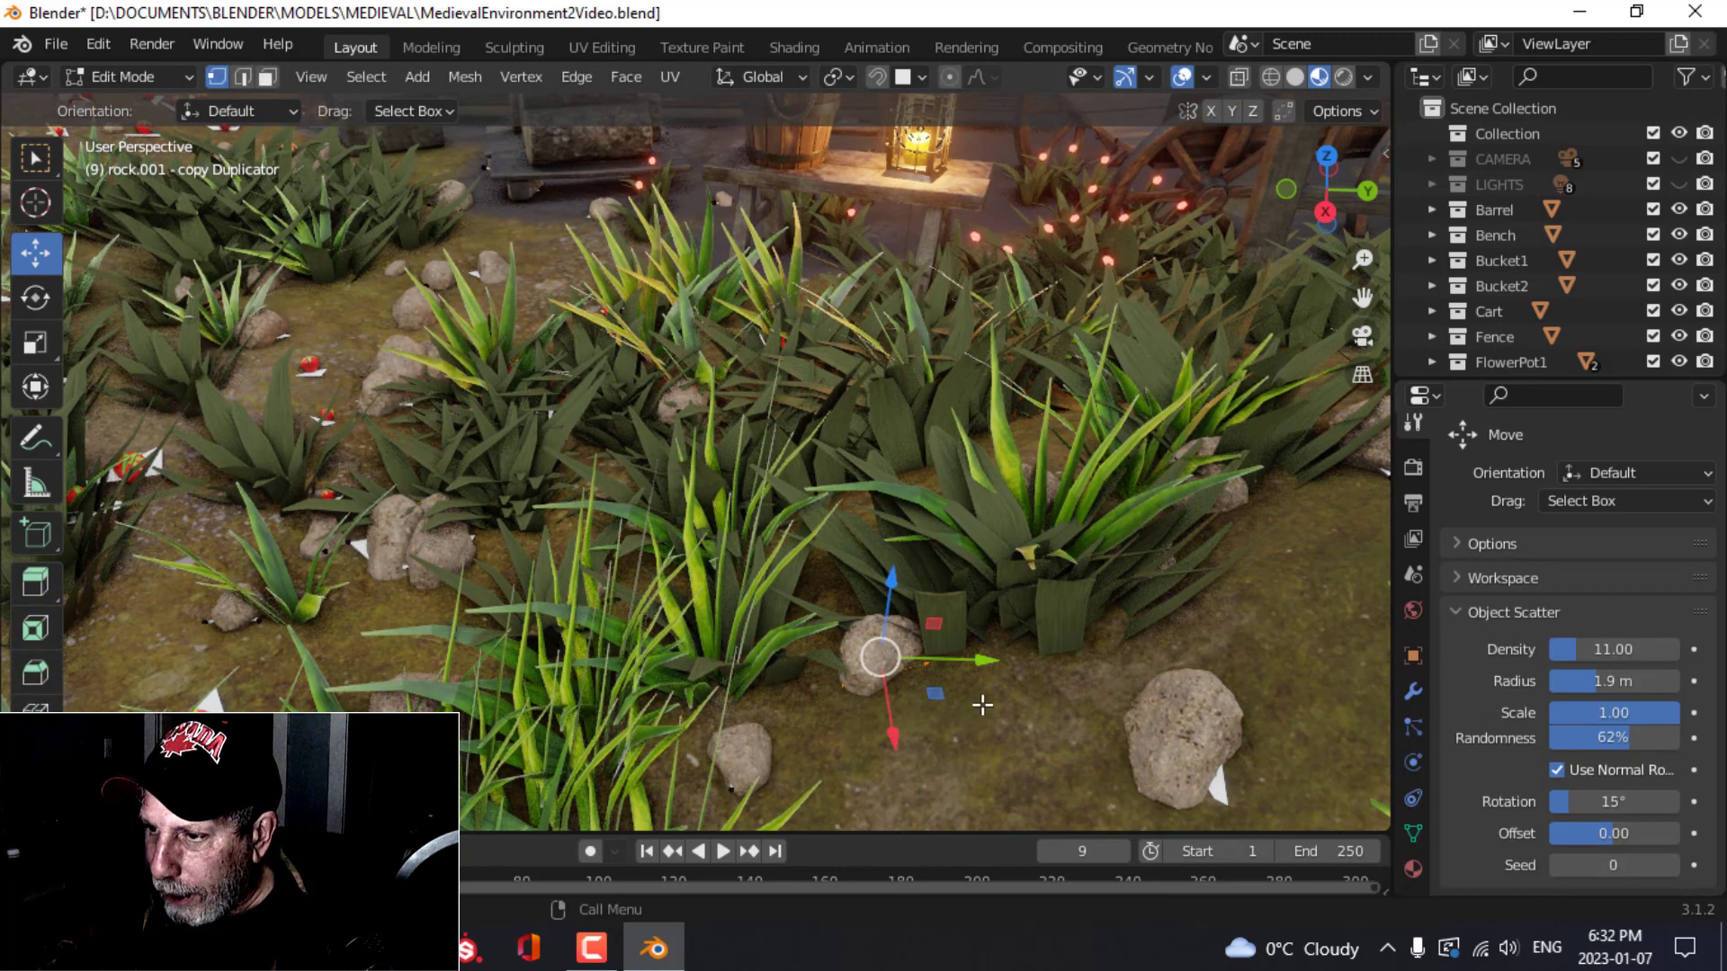
key(x)
click(917, 605)
scroll(857, 520, down, 4)
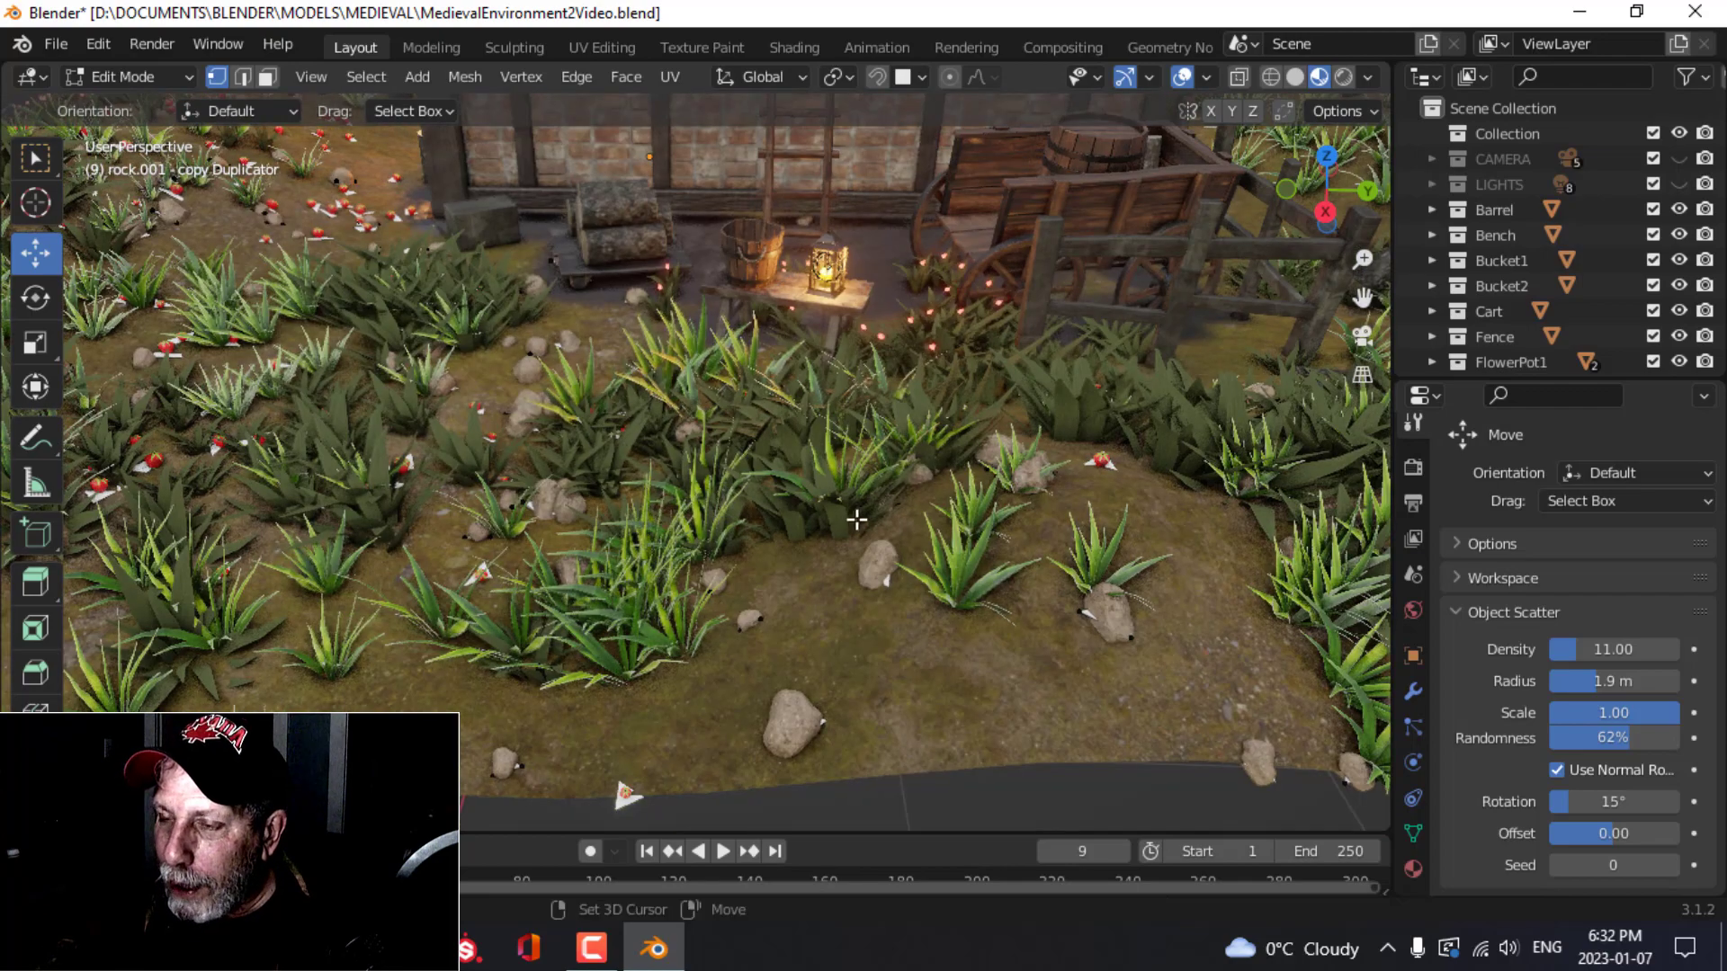
scroll(856, 520, down, 3)
key(Tab)
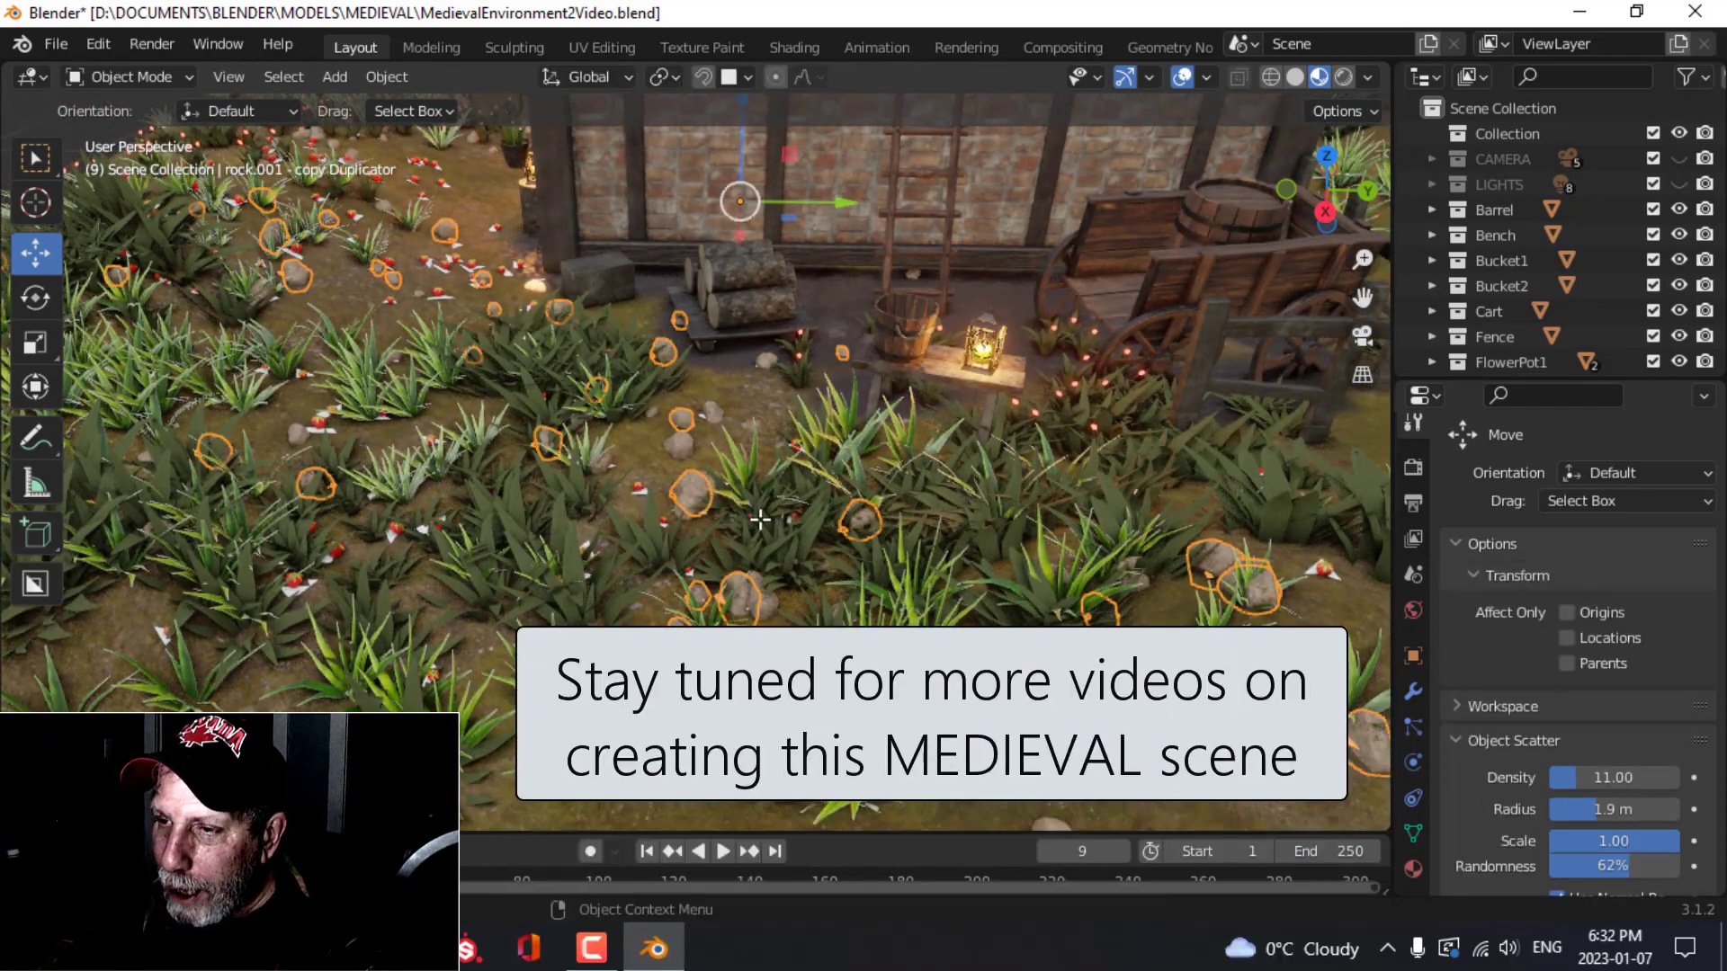
key(alt+a)
shift+middle_drag(765, 461, 1034, 562)
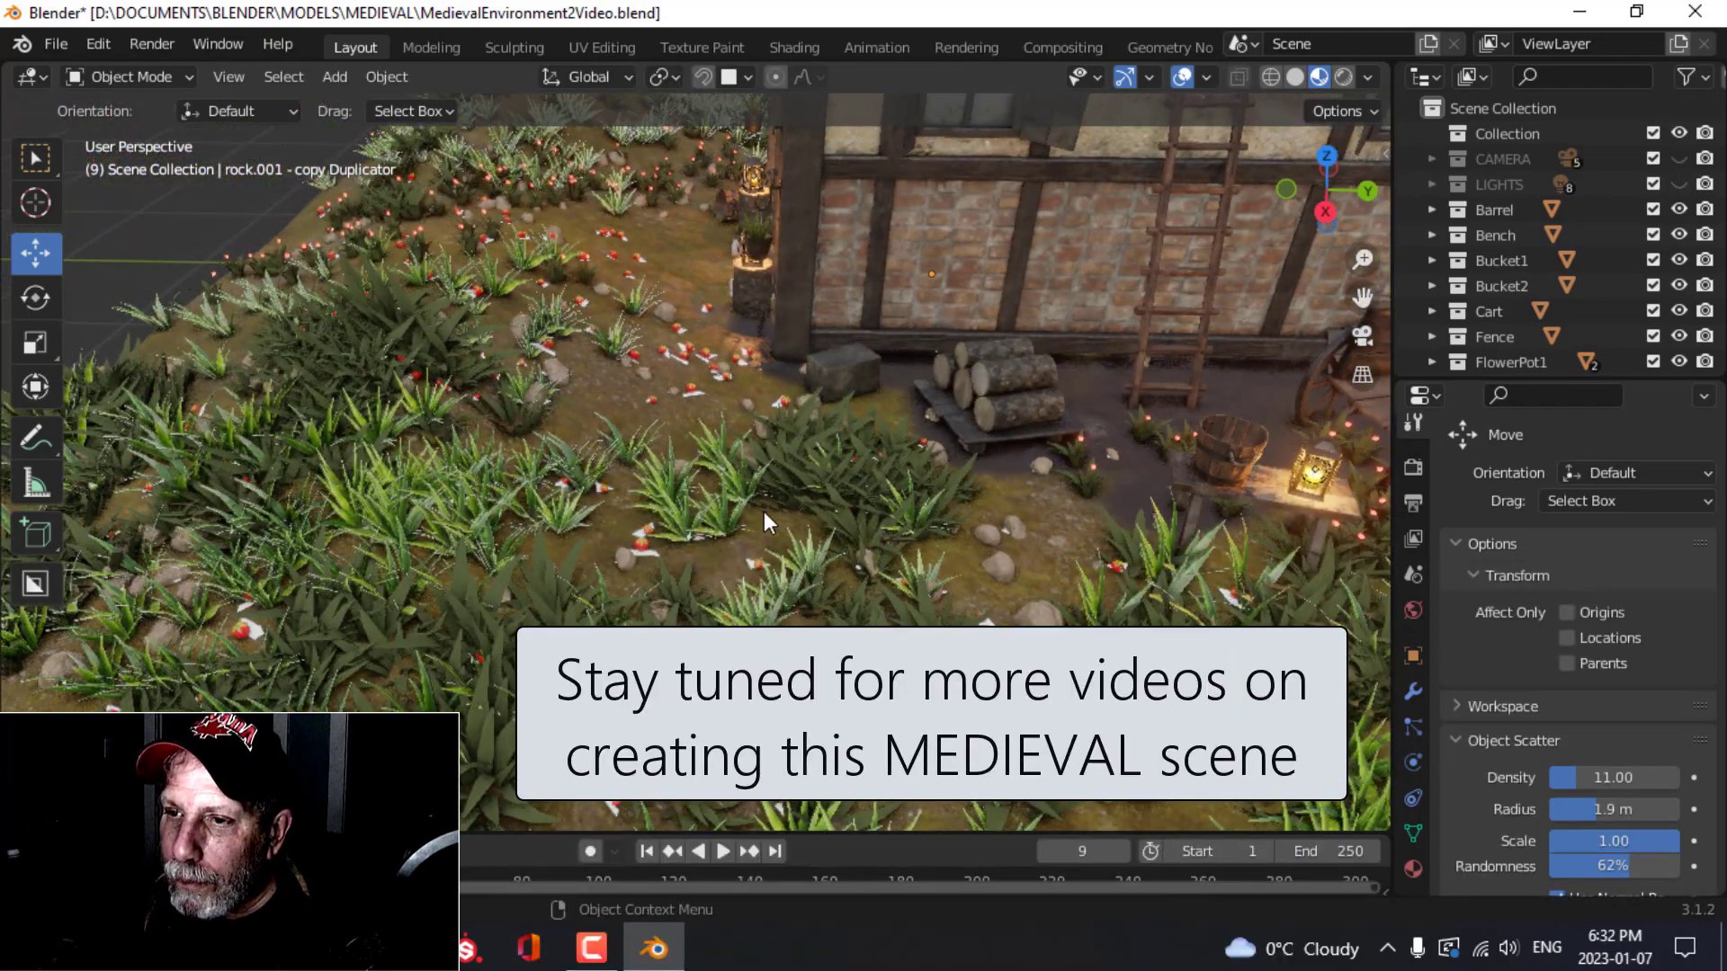
middle_drag(763, 511, 662, 523)
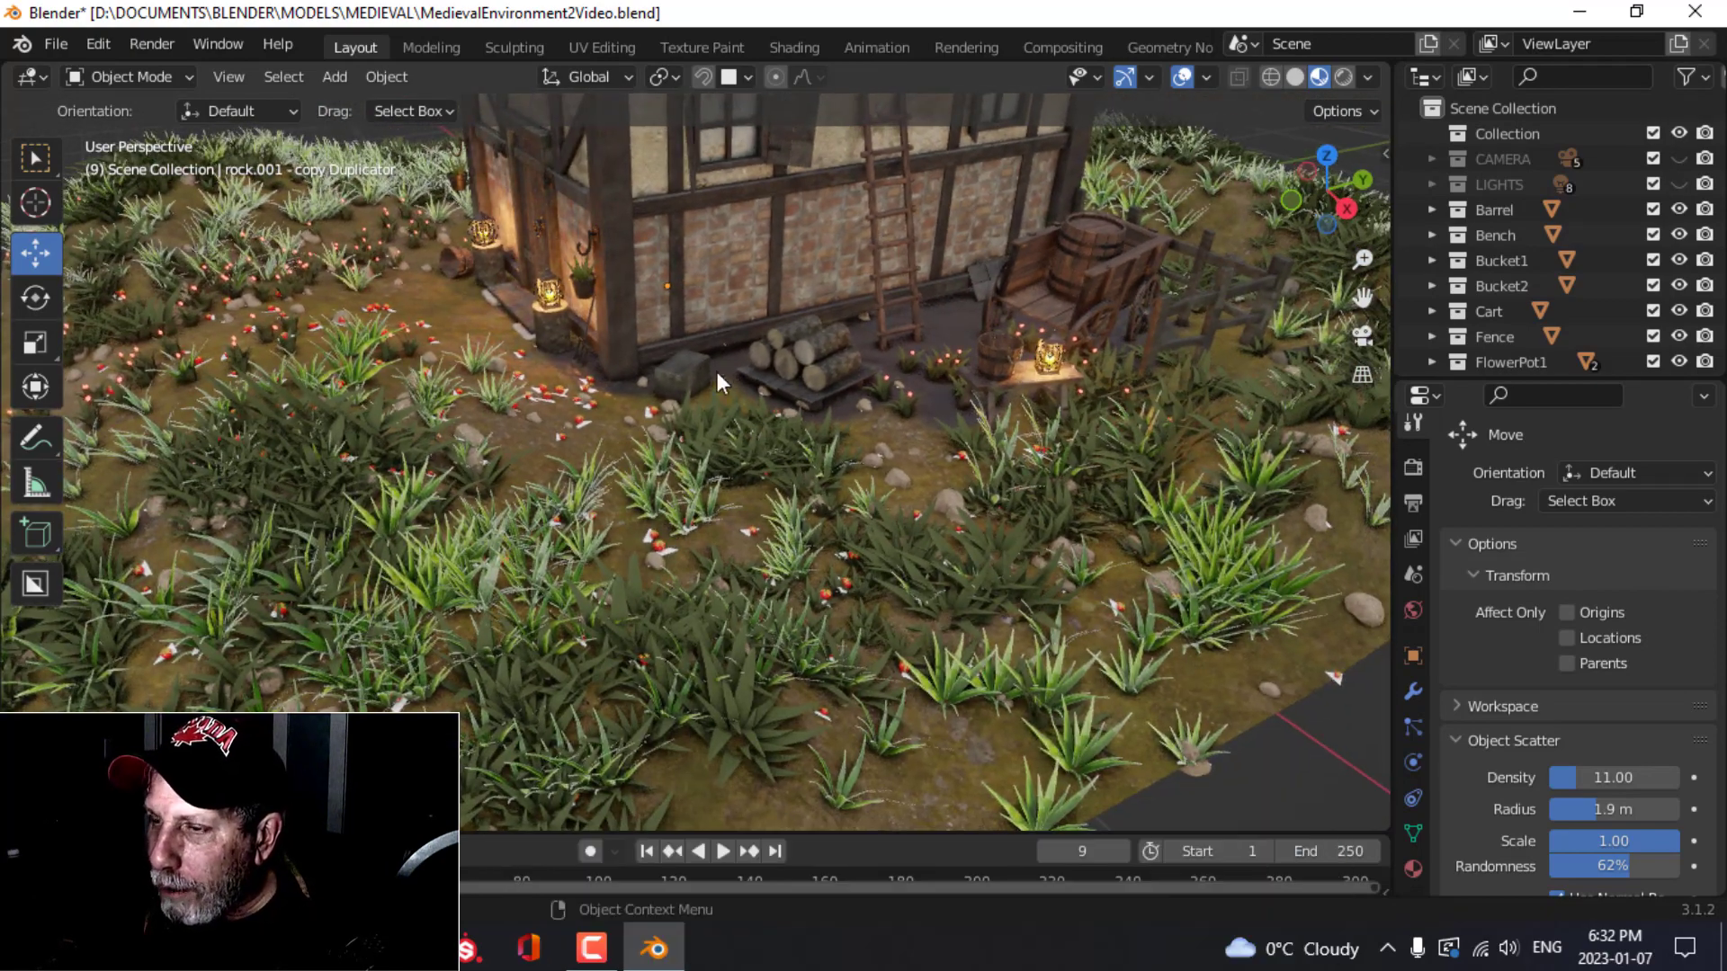